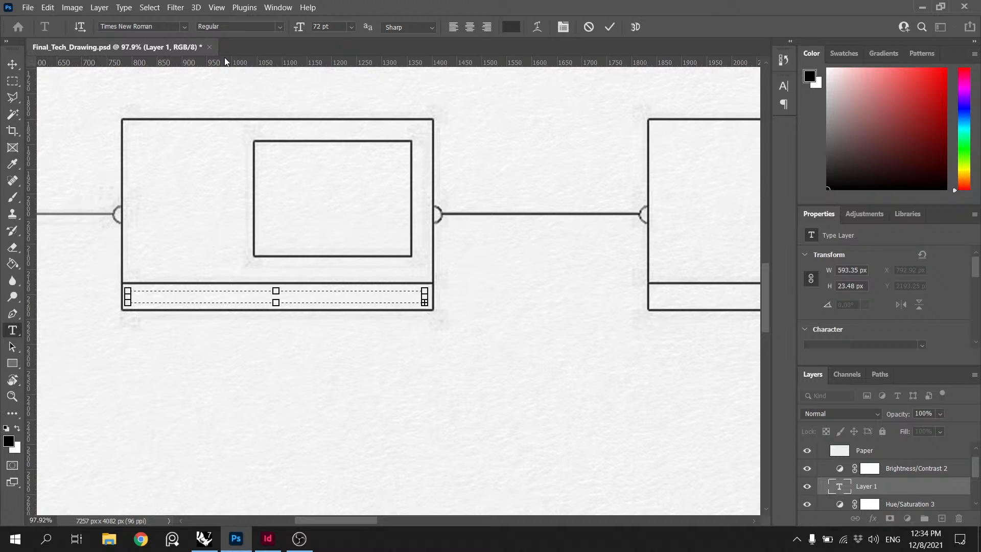
Step: Set the type size to 12 pt and enter "Brain Computer Interface (Visual Cortex)" in the strip below the first box
left_click(348, 27)
left_click(335, 105)
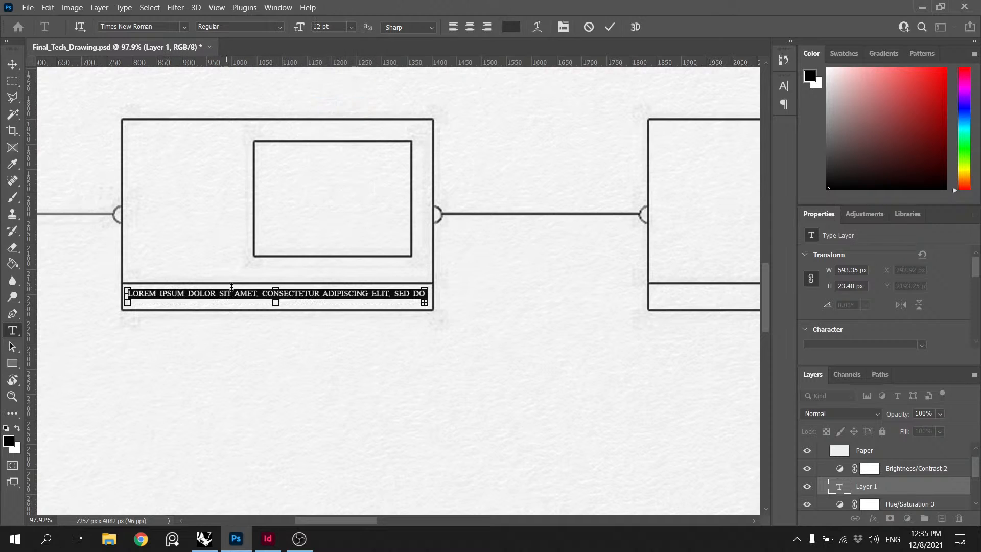
key("BackSpace")
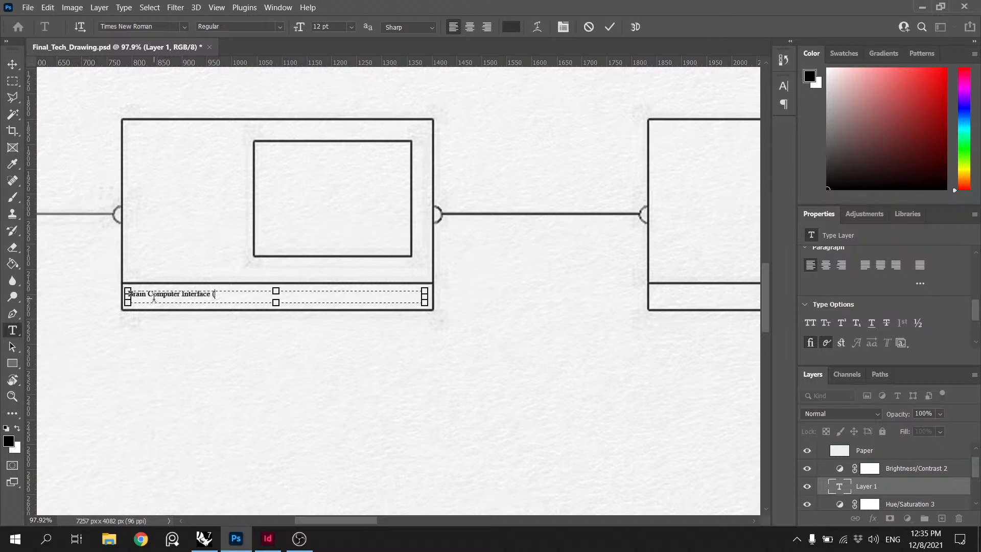
type("Visual Cortex")
Step: Select the whole label text and enlarge it to 24 pt, trying 14, 16 and 18 pt along the way
left_click_drag(291, 293, 111, 293)
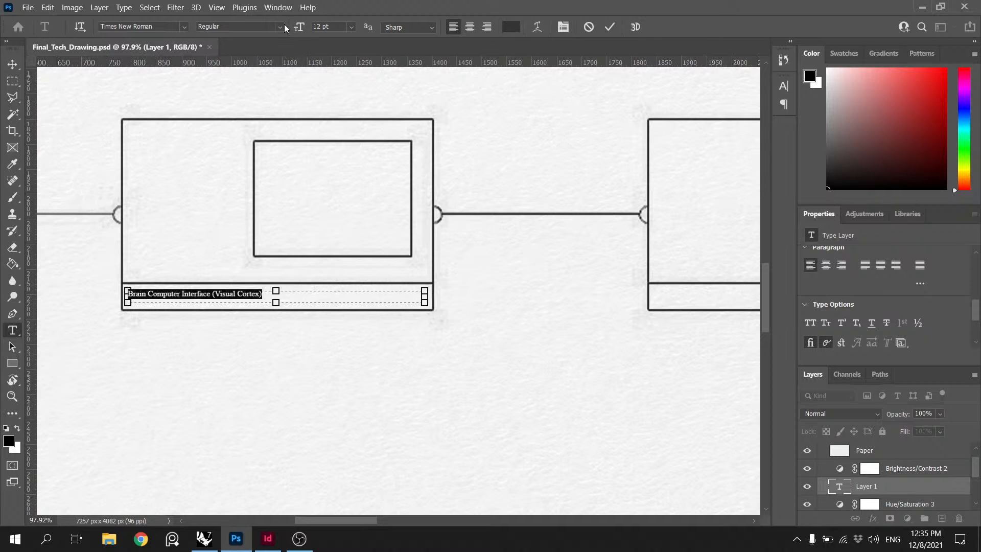
left_click(280, 27)
left_click(280, 27)
left_click(352, 26)
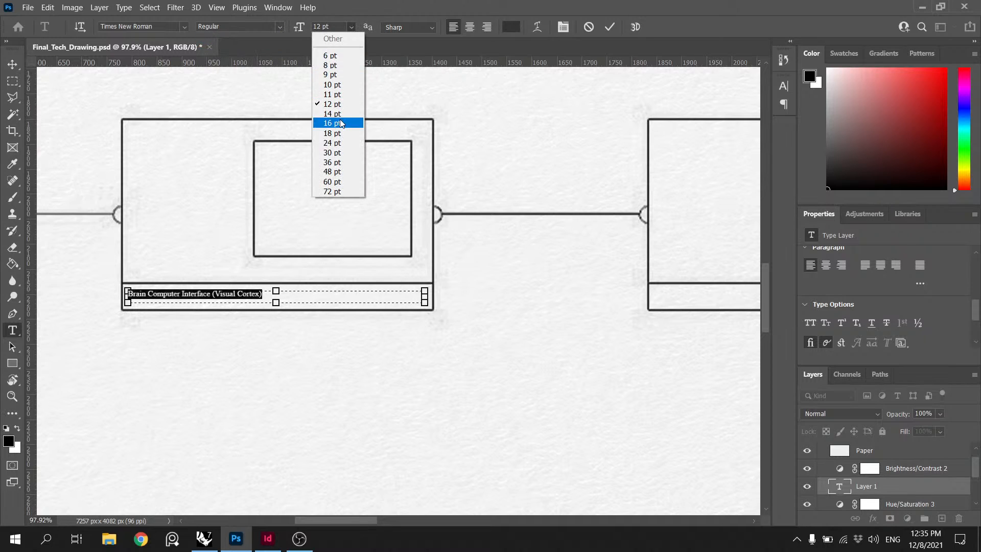
left_click(340, 114)
left_click(352, 27)
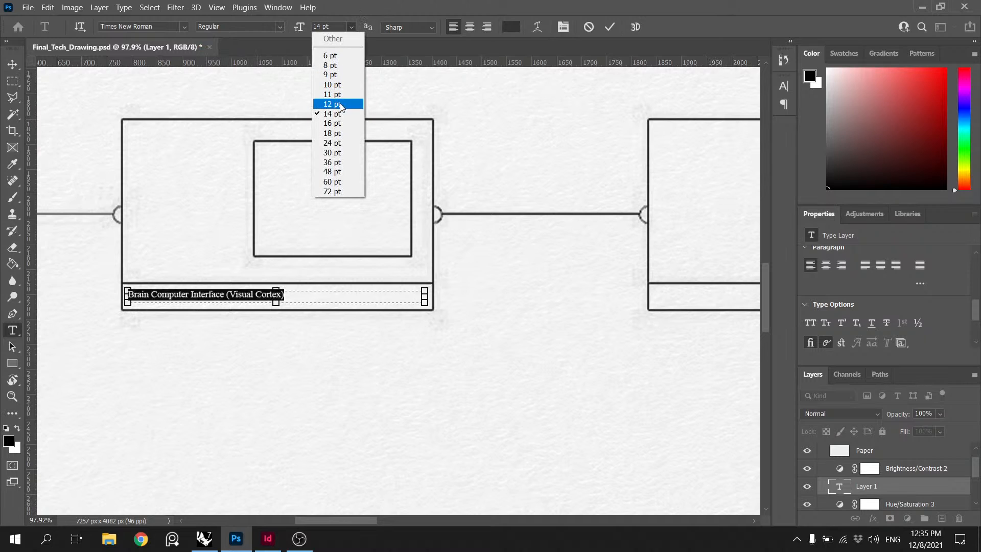
left_click(335, 124)
left_click(351, 26)
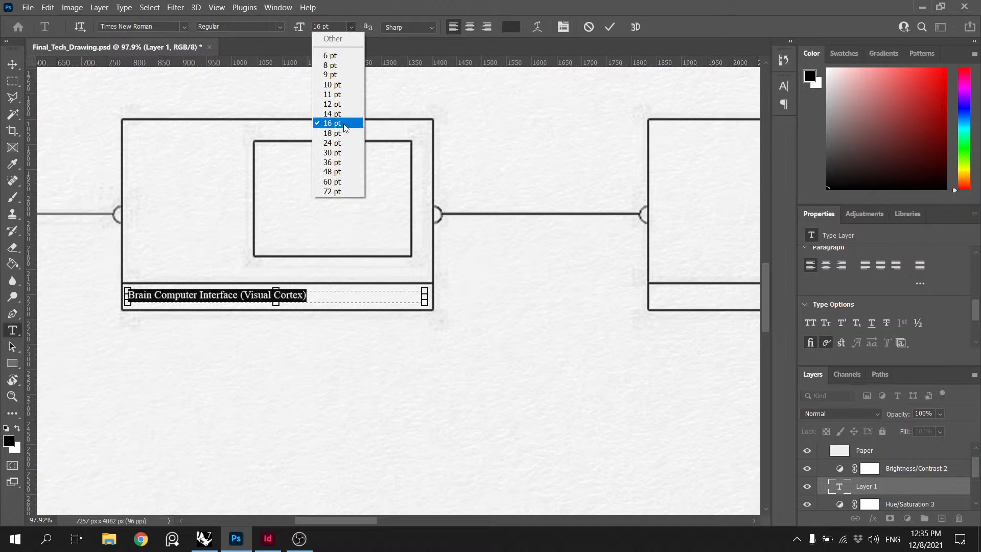
left_click(340, 134)
left_click(351, 27)
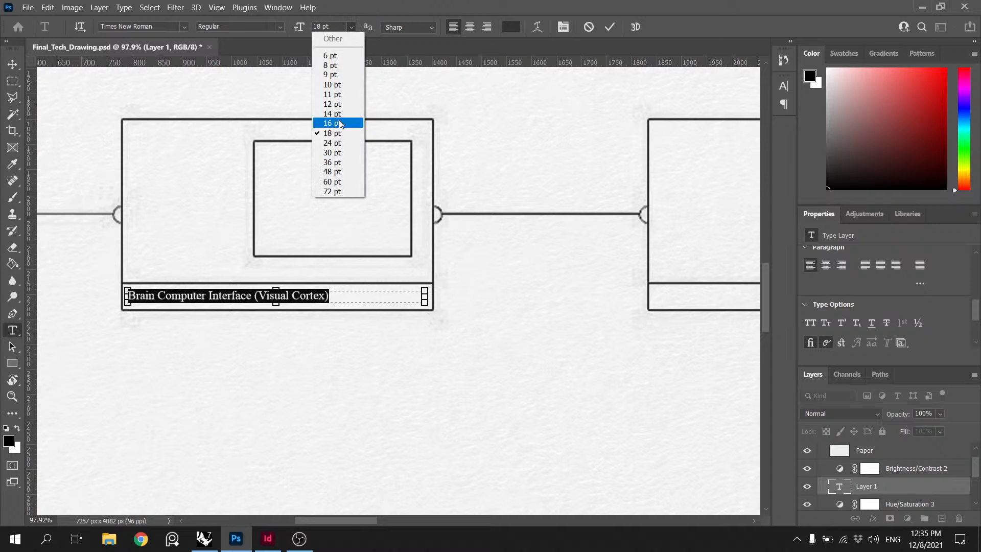
left_click(337, 143)
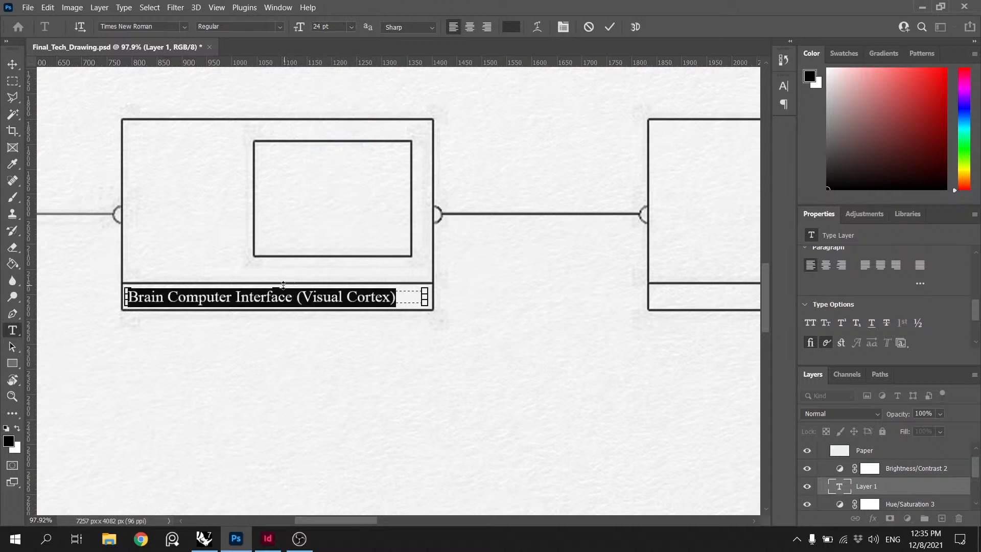
Step: Resize the label's text frame to fill the strip under the first box and centre the text in it
mouse_move(277, 288)
left_mouse_down()
mouse_move(276, 311)
mouse_move(278, 283)
left_mouse_up()
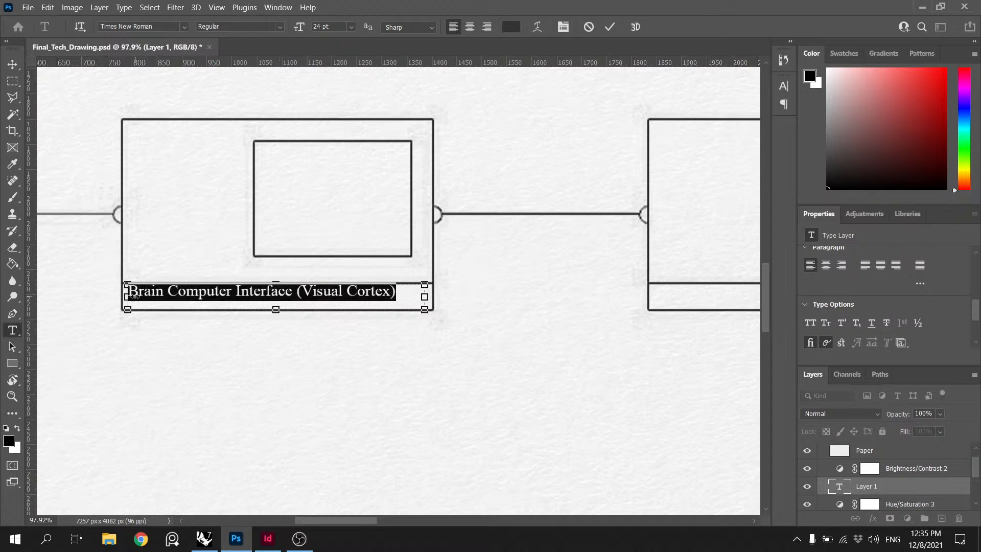
left_click_drag(128, 296, 122, 296)
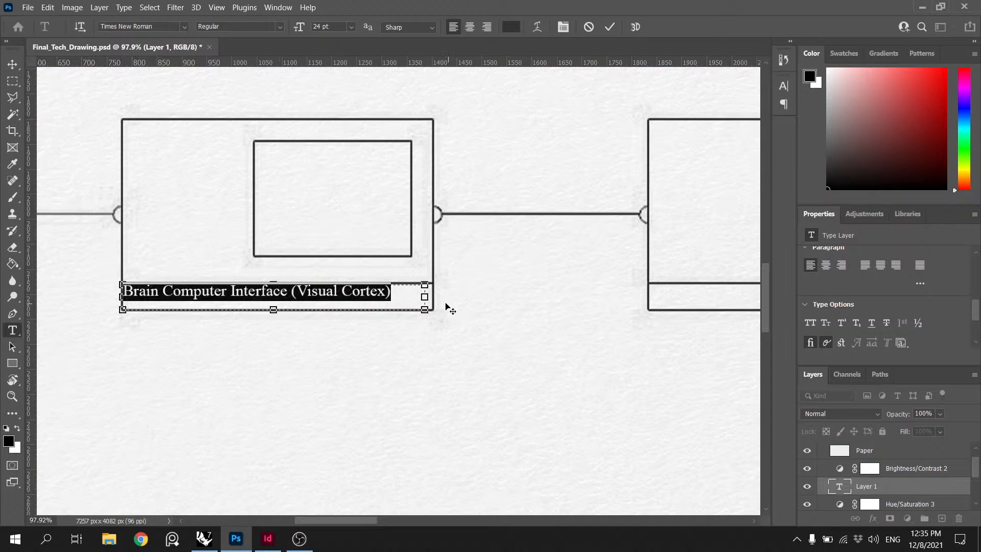
left_click_drag(425, 297, 433, 297)
left_click(470, 27)
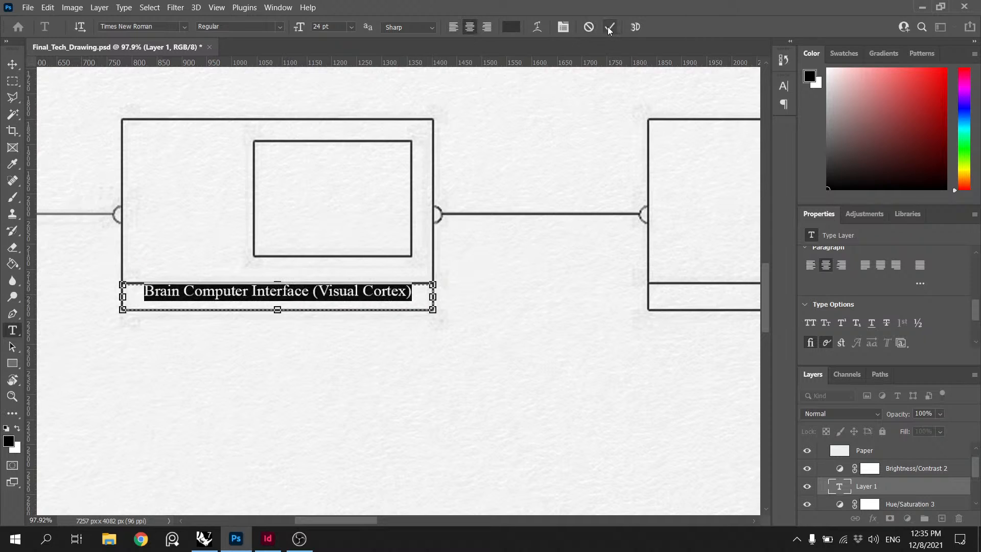
left_click(609, 28)
Step: Try to move the label lower in its strip, undoing the move and restoring the label's text layer
key("v")
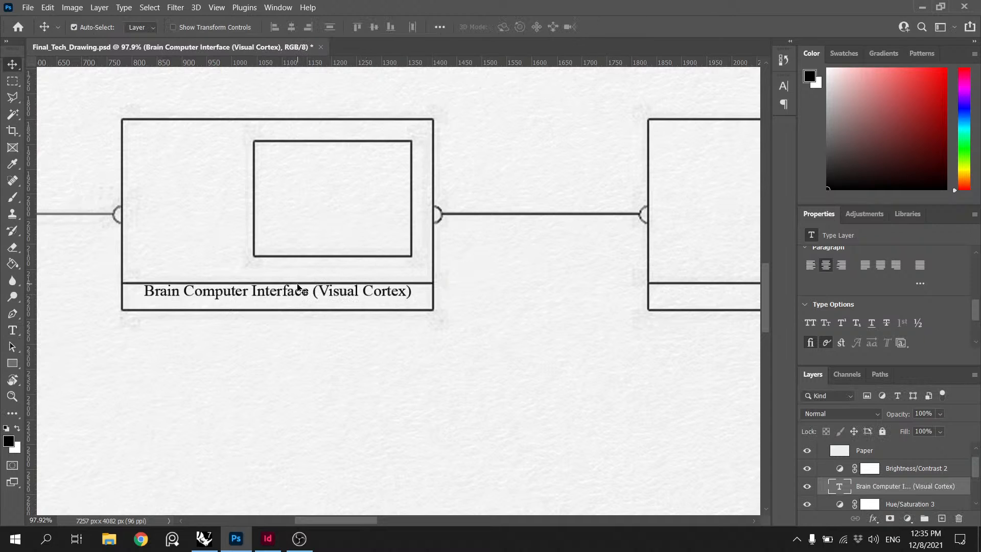
left_click(296, 292)
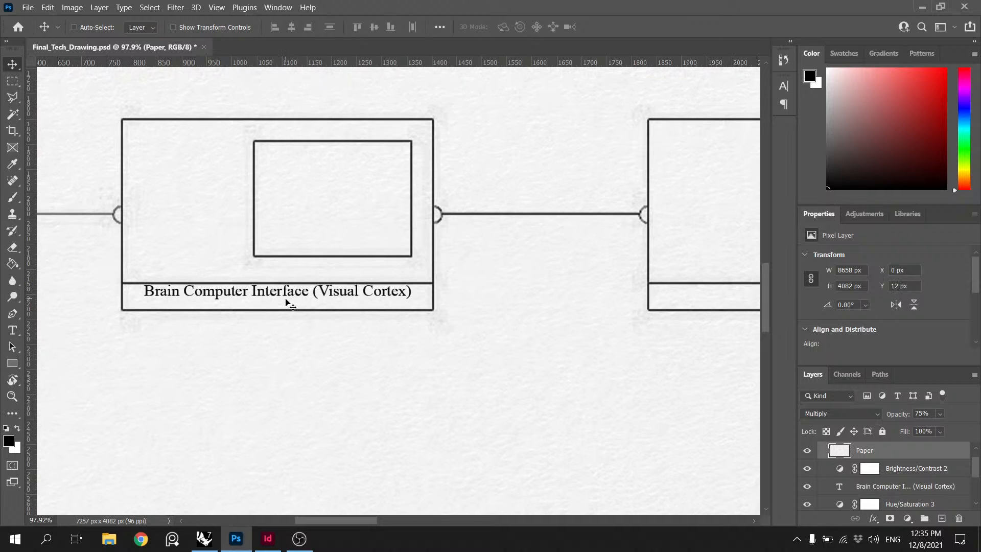
key("ctrl+z")
key("ctrl+z")
key("ctrl+z")
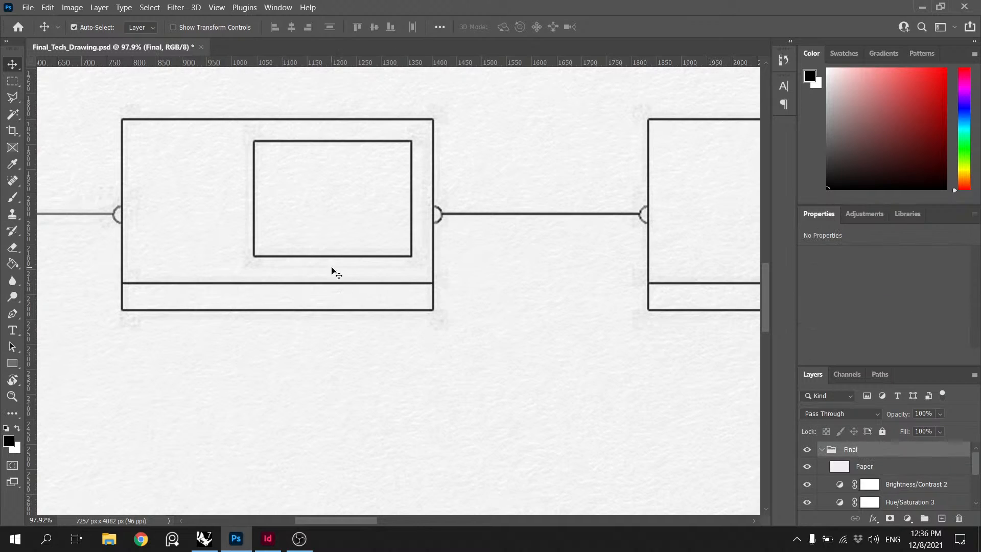
left_click(48, 7)
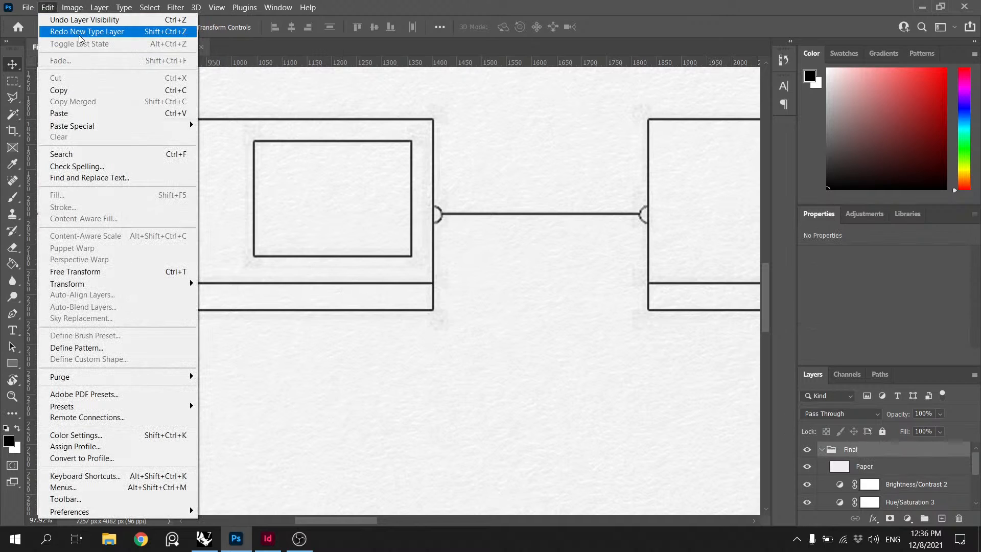
left_click(80, 33)
left_click(298, 300)
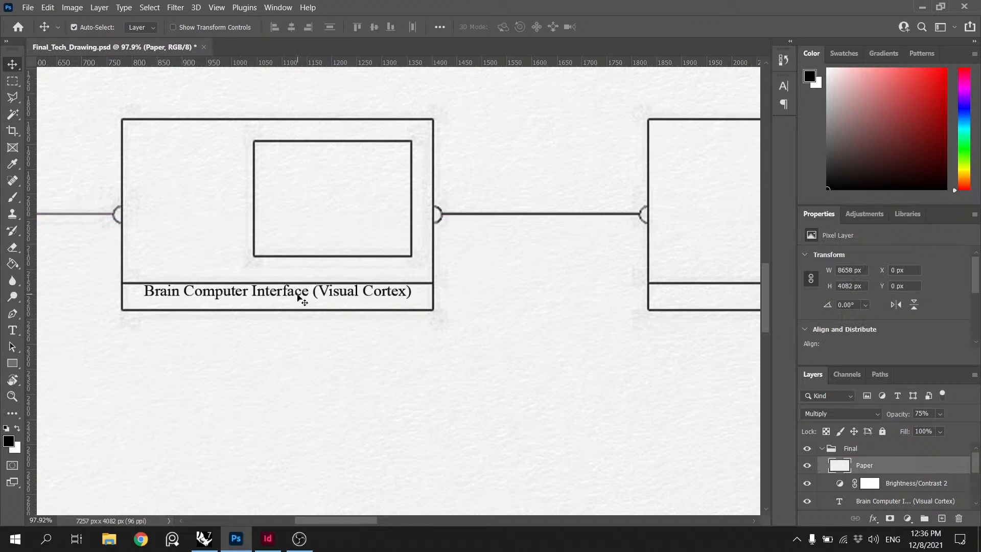
Step: Lock all layers from Brightness/Contrast 2 through Final_Tech_Drawing_New
left_click(898, 484)
scroll(898, 491, "down", 2)
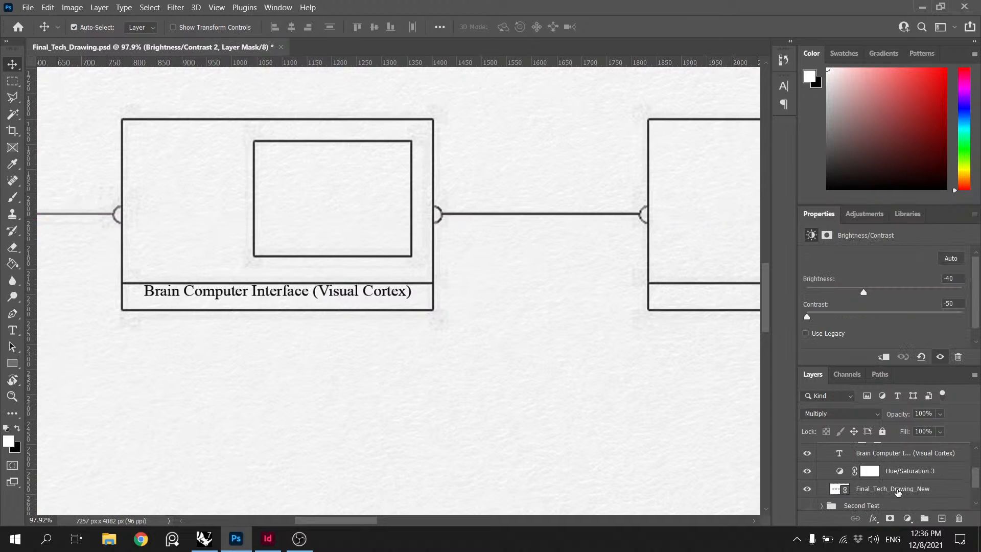
left_click(898, 489, "shift")
left_click(883, 432)
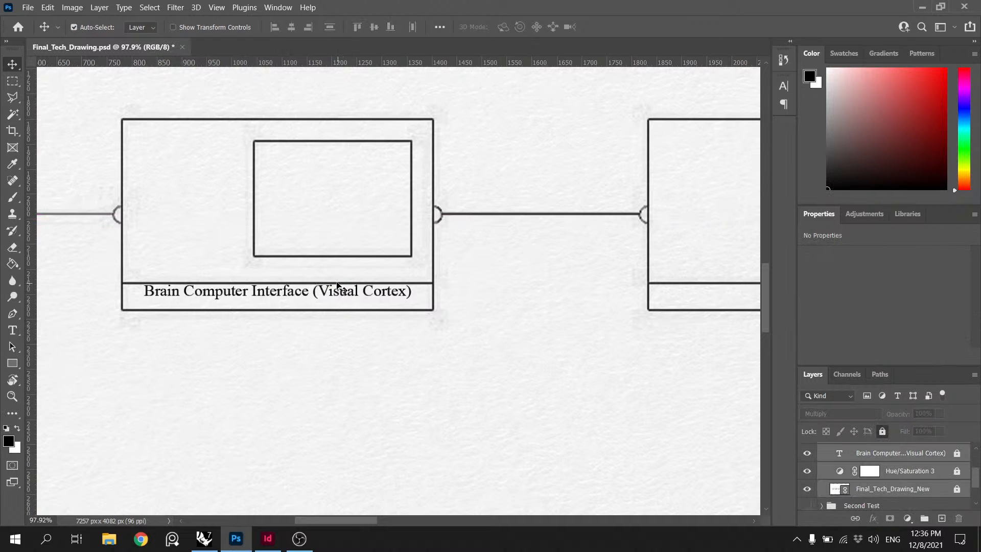
Step: Undo the accidental shift of the Paper layer and lock that layer
left_click_drag(339, 293, 339, 300)
key("ctrl+z")
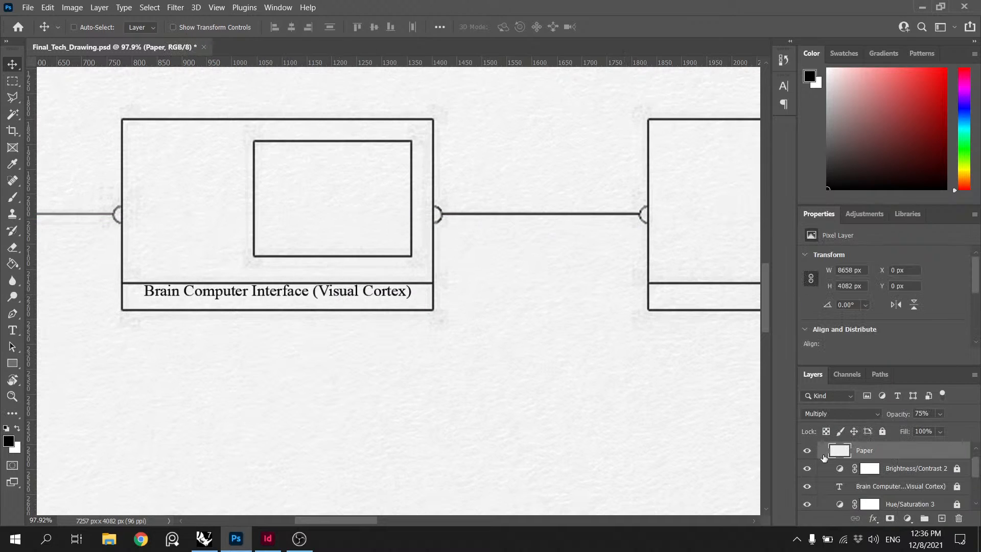
left_click(884, 432)
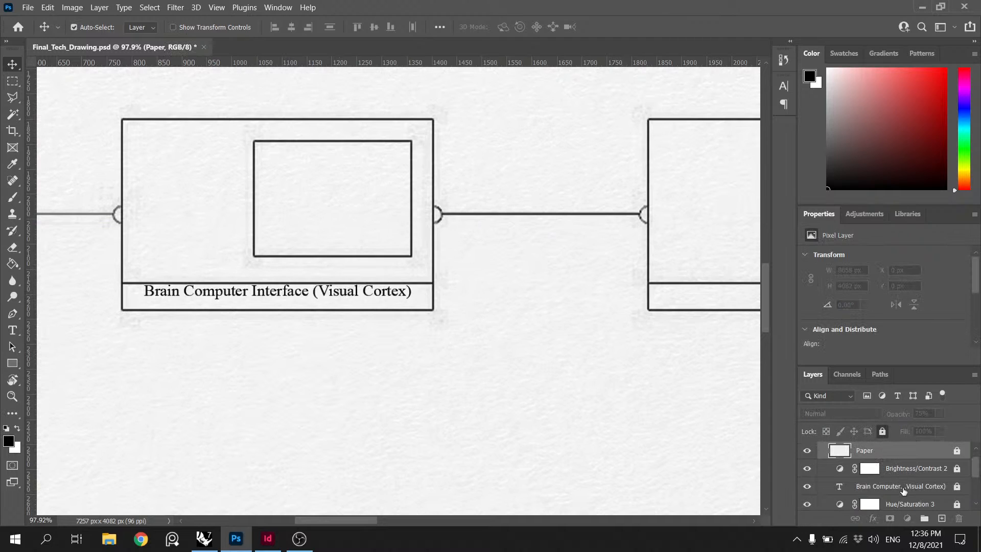
Step: Unlock the Brain Computer Interface text layer and move the label down about 10 px within its strip
left_click(902, 486)
left_click(886, 434)
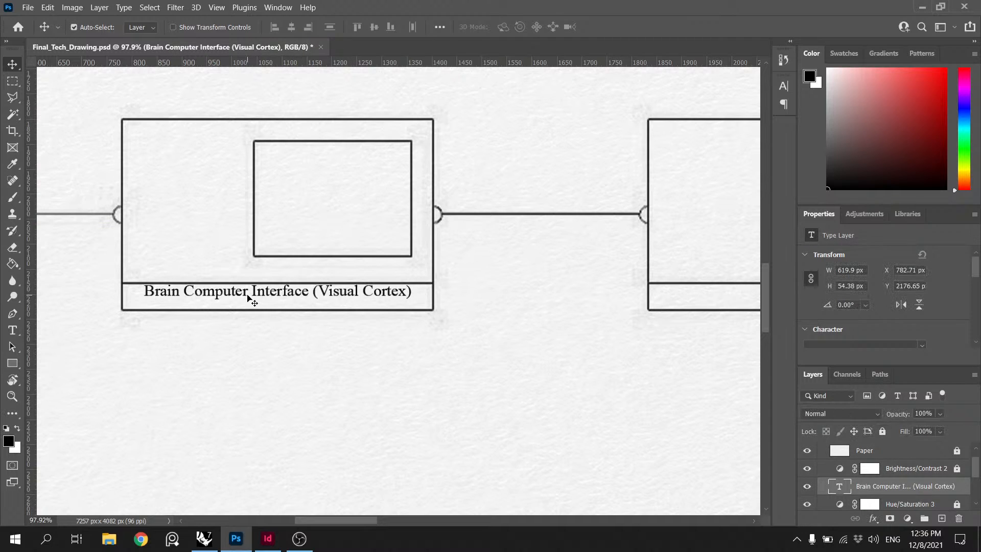
left_click_drag(248, 295, 248, 300)
Step: Review the whole diagram with its new label and save the drawing
scroll(314, 275, "down", 2)
scroll(313, 275, "down", 10)
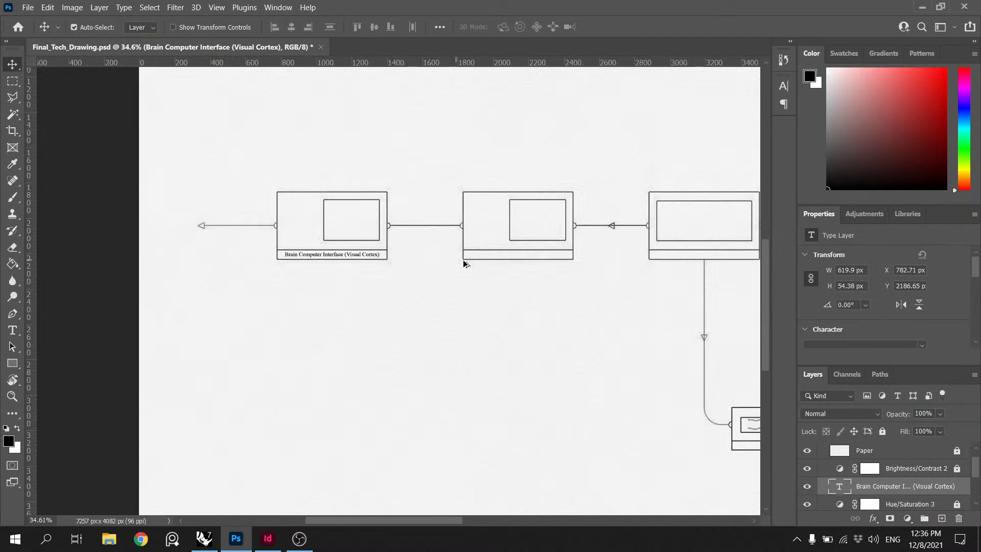
scroll(361, 289, "up", 3)
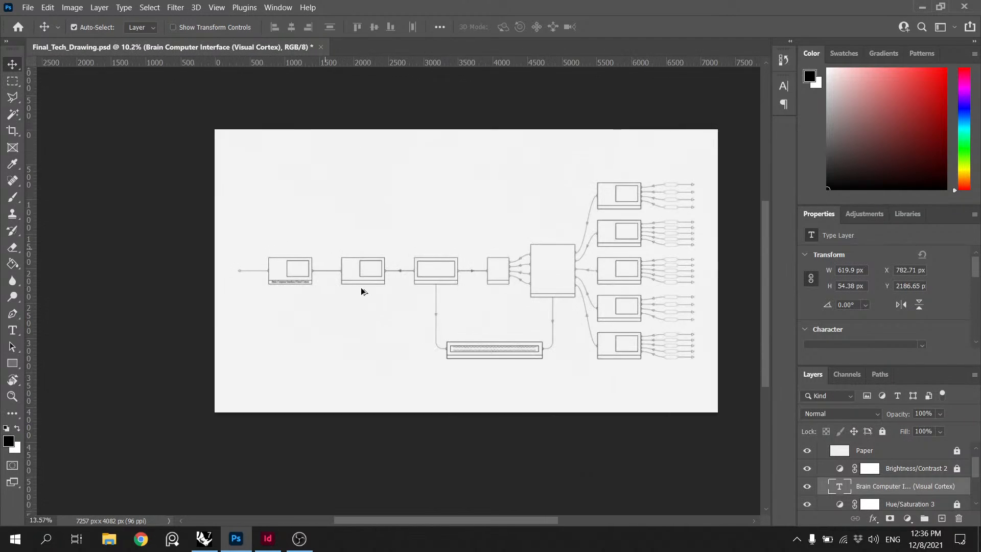
scroll(609, 302, "up", 3)
scroll(609, 302, "down", 3)
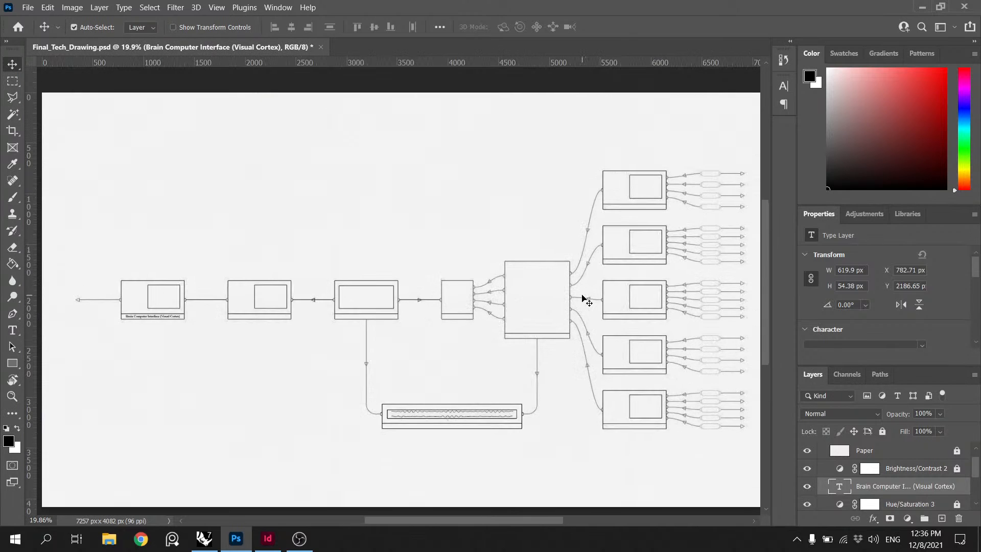
scroll(655, 285, "up", 1)
key("ctrl+s")
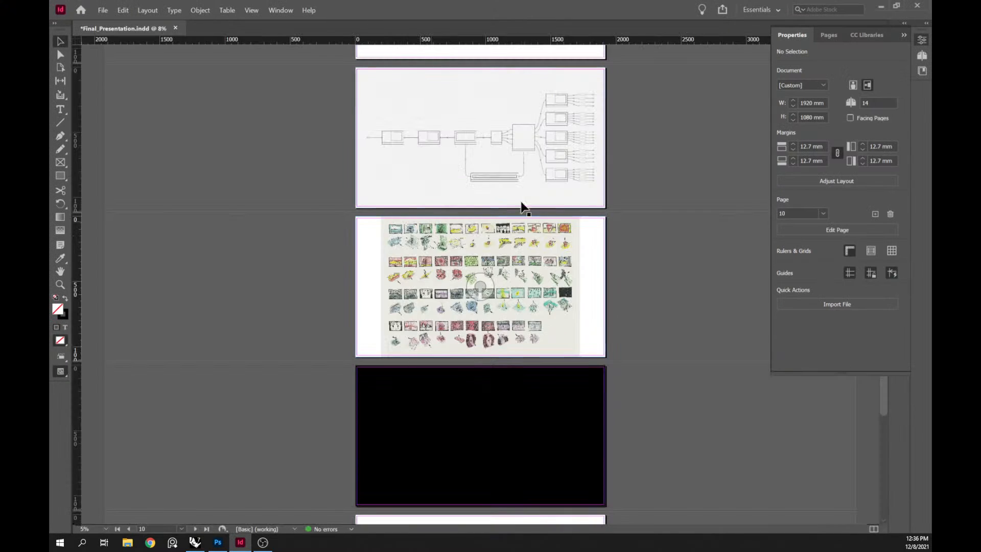
Step: In the InDesign presentation, update the modified Final_Tech_Drawing.psd link on page 9 and preview it in presentation mode
left_click(524, 207)
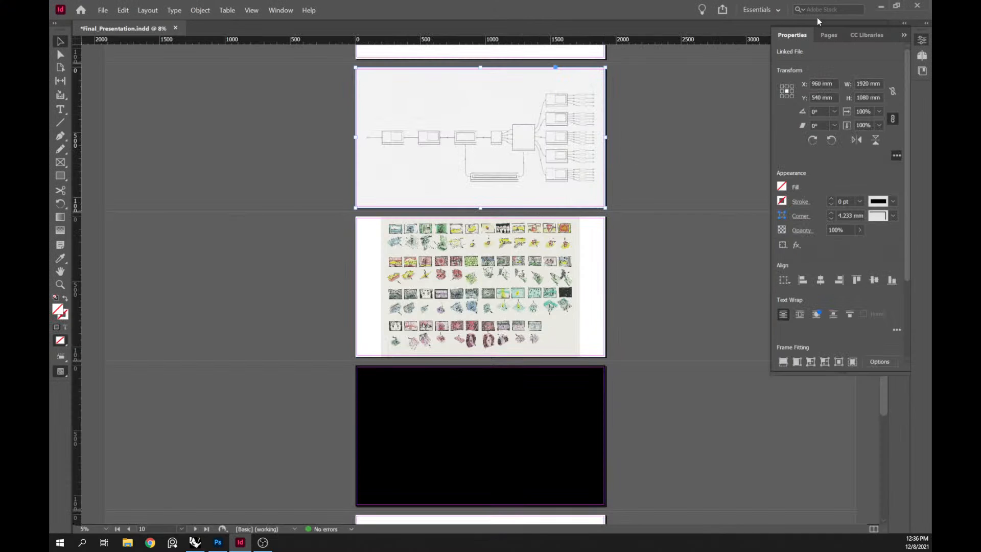
left_click(825, 35)
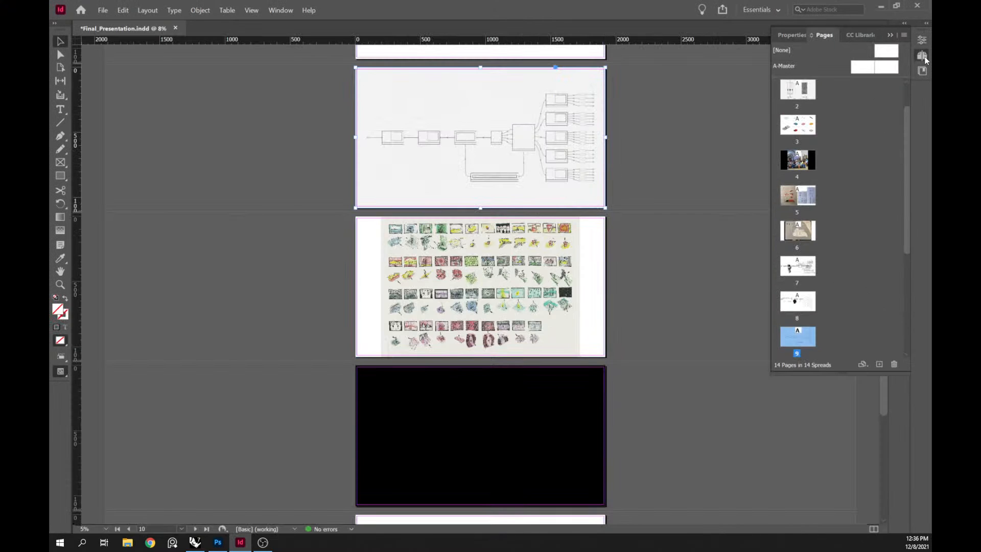
left_click(923, 57)
left_click(922, 58)
left_click(922, 42)
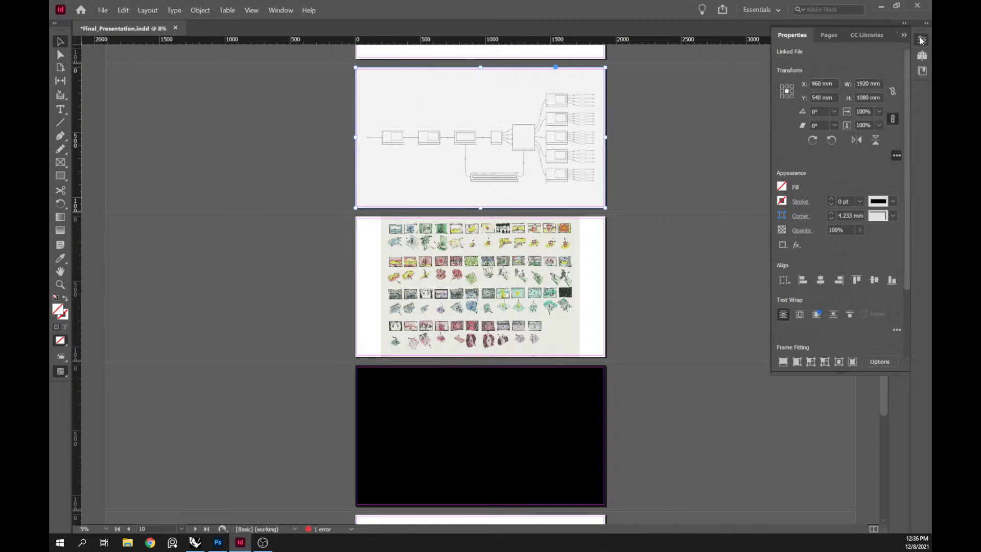
left_click(923, 54)
scroll(863, 221, "down", 1)
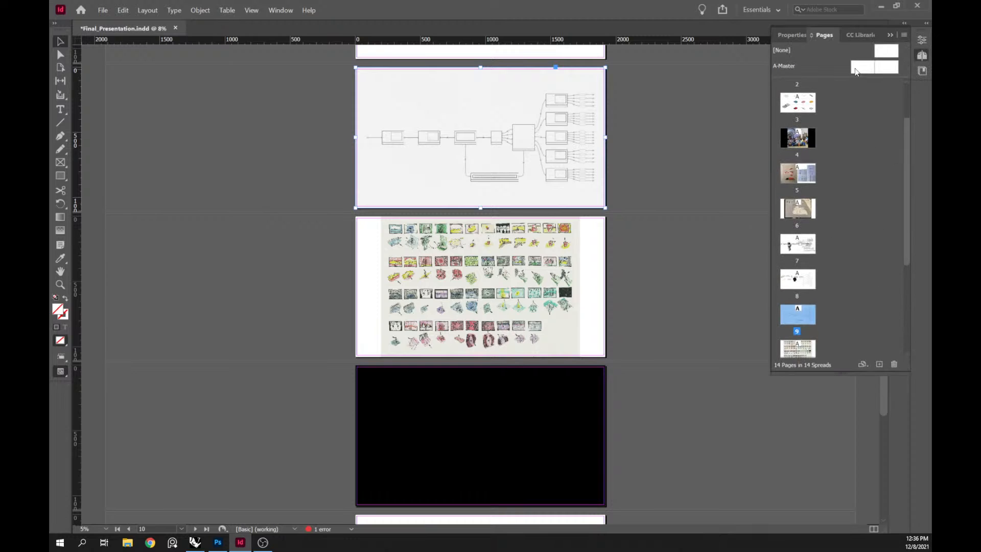
left_click(900, 39)
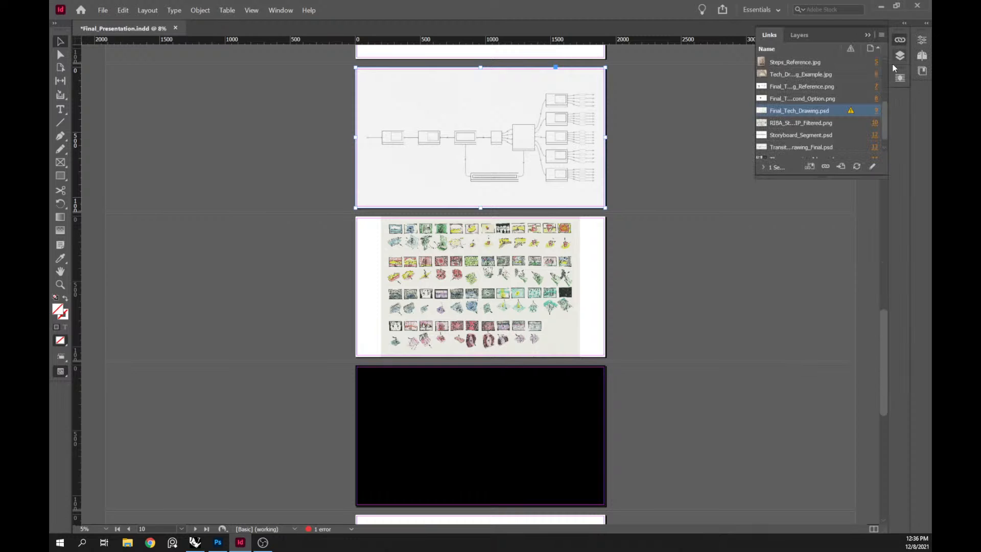
left_click(857, 166)
key("shift+w")
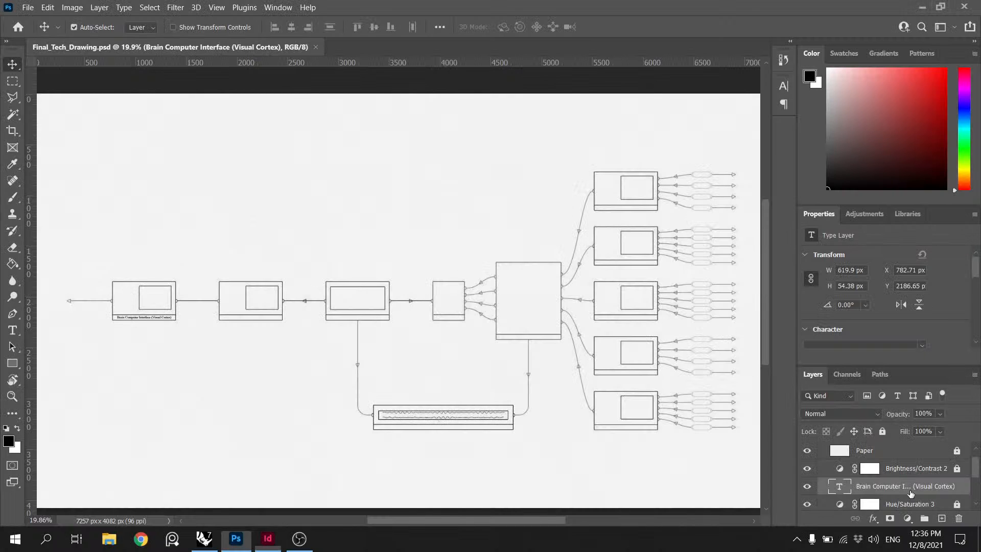
Step: Open the Brain Computer Interface label's text for editing and extend its text box downward to about 145 px high
scroll(115, 314, "up", 11)
left_click(155, 323)
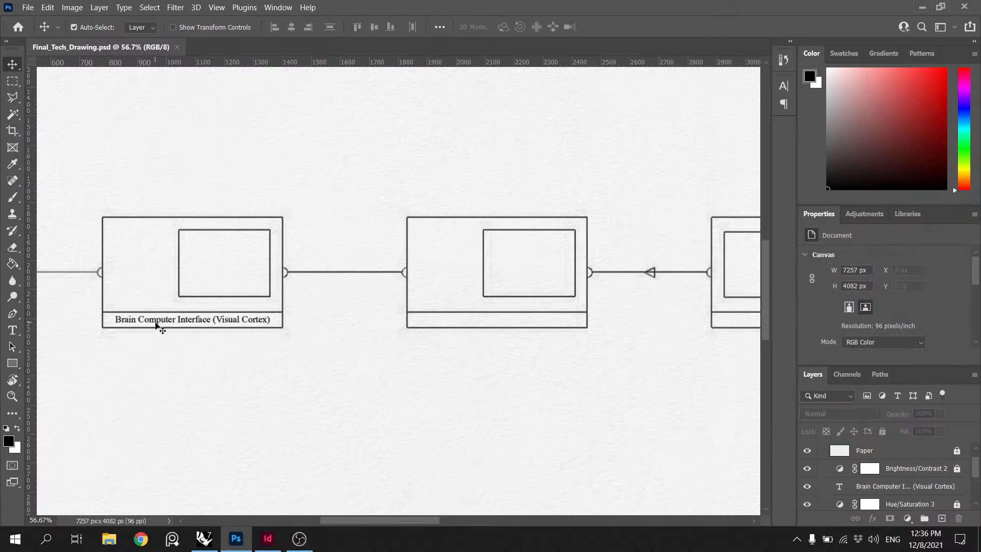
left_click(167, 320)
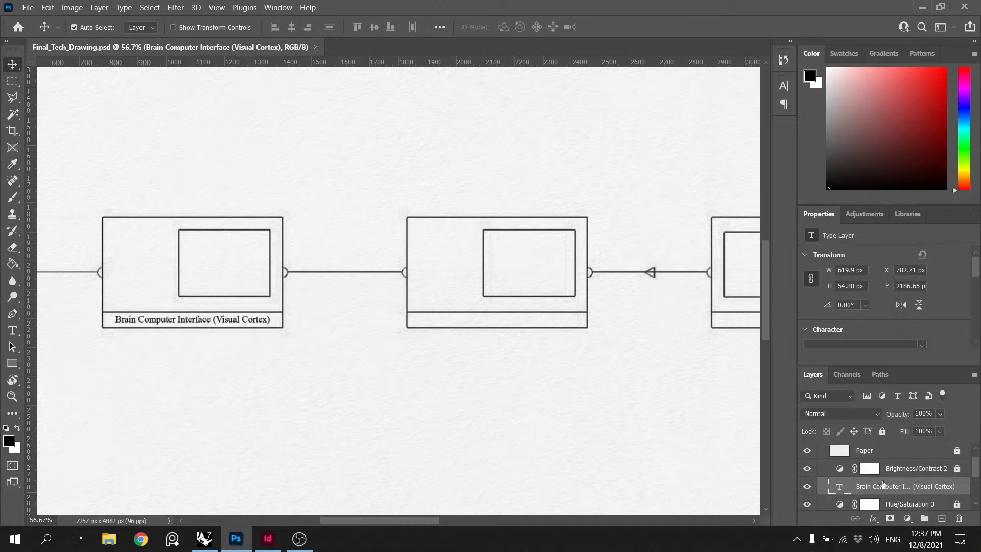
left_click(906, 470)
left_click(837, 490)
double_click(834, 490)
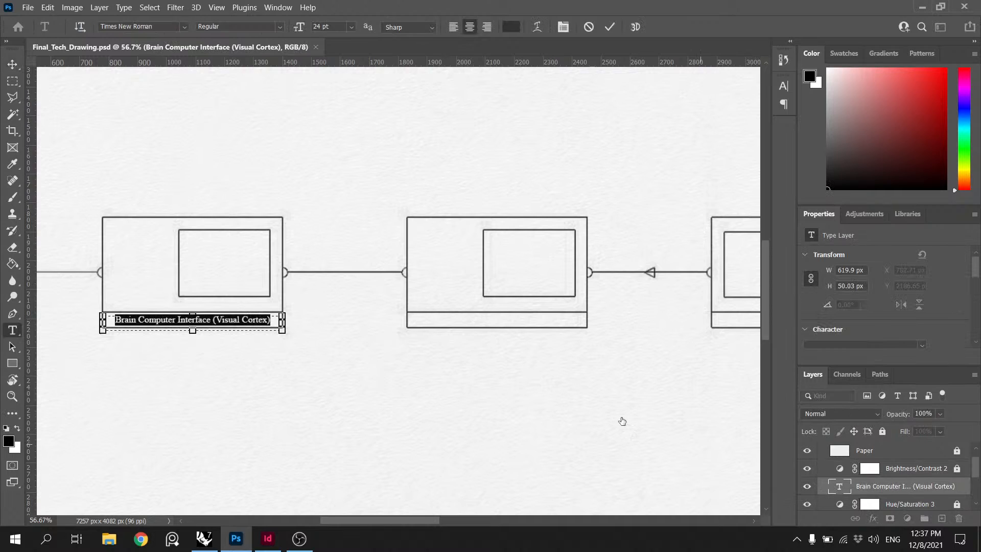
left_click_drag(193, 337, 189, 362)
Step: Set the label's font size to 48 pt and commit the text edit
left_click(351, 26)
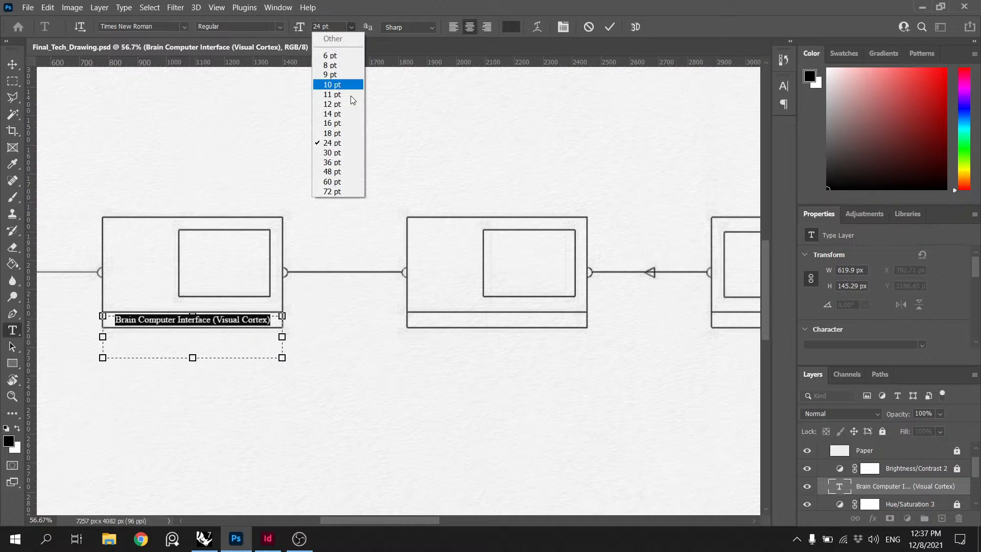
left_click(334, 177)
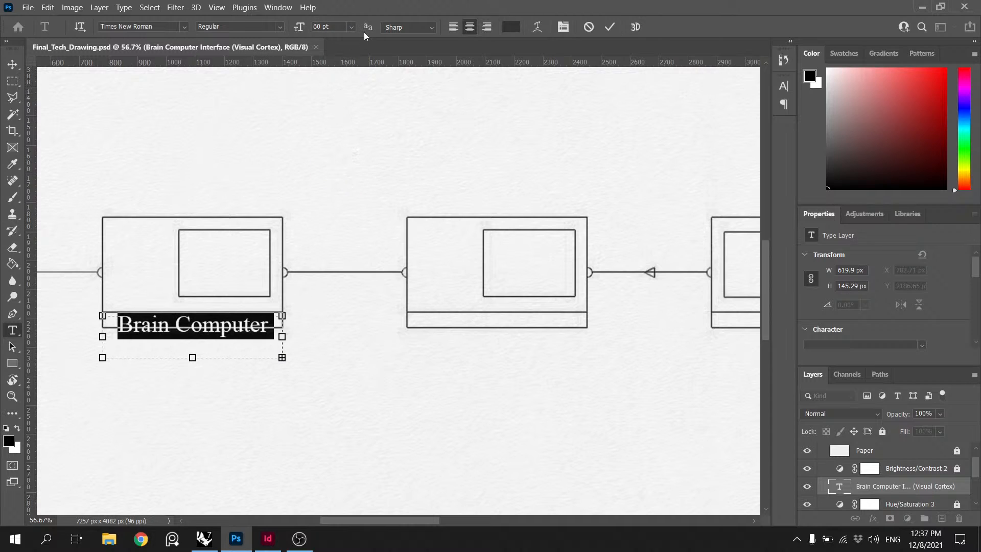
left_click(352, 27)
left_click(337, 172)
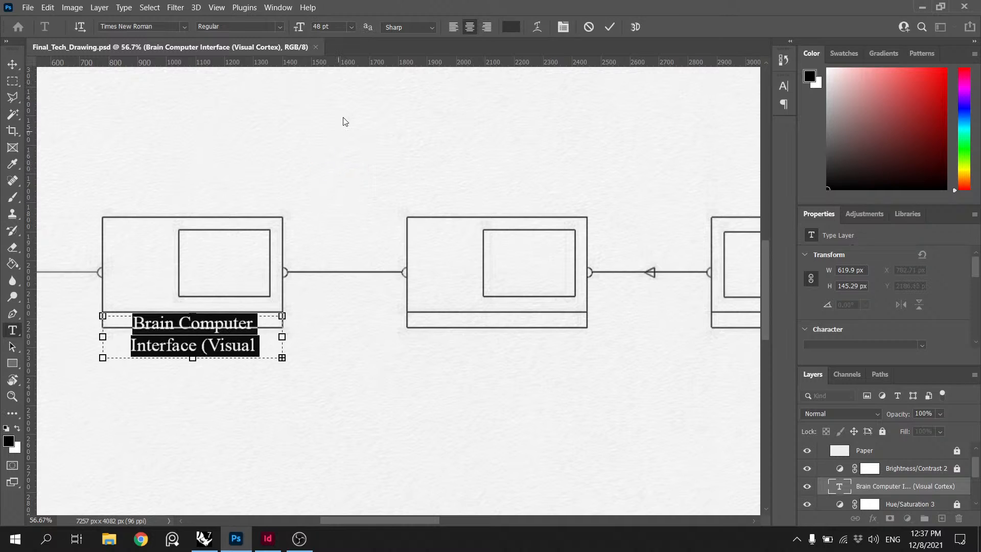
left_click(609, 27)
key("v")
scroll(293, 265, "down", 5)
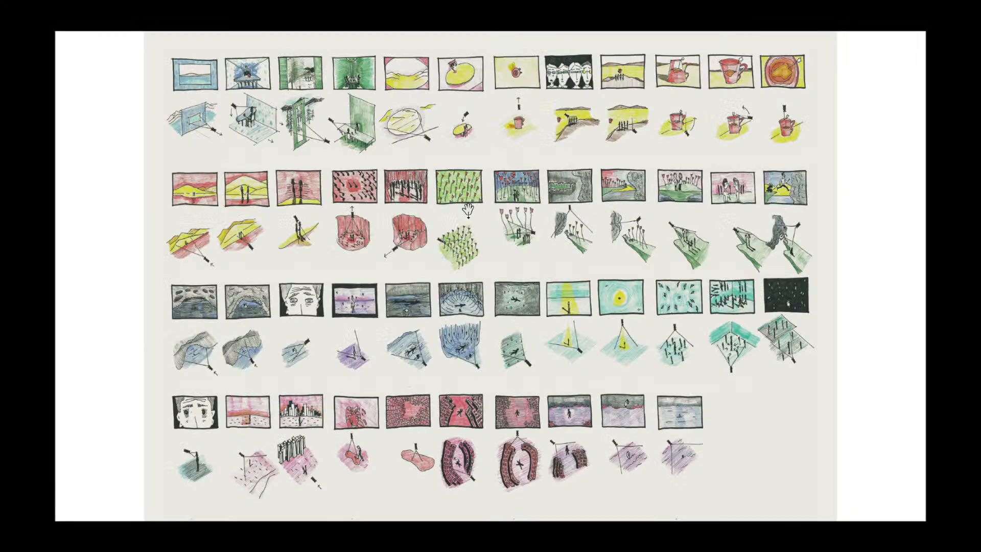
Step: In the InDesign presentation, leave the preview, update the Final_Tech_Drawing.psd link on page 9 and preview the page in presentation mode
key("Escape")
key("ctrl+minus")
key("ctrl+minus")
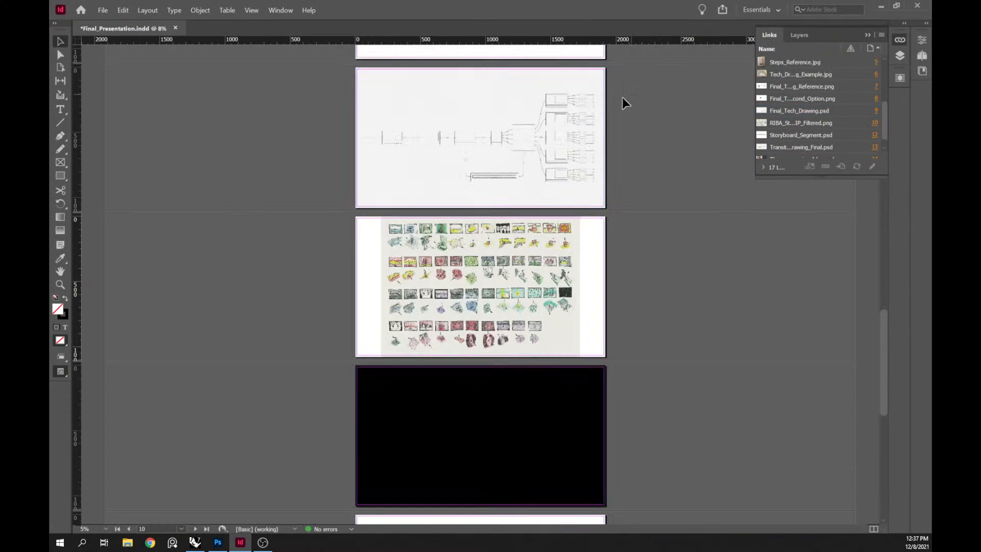
left_click(867, 35)
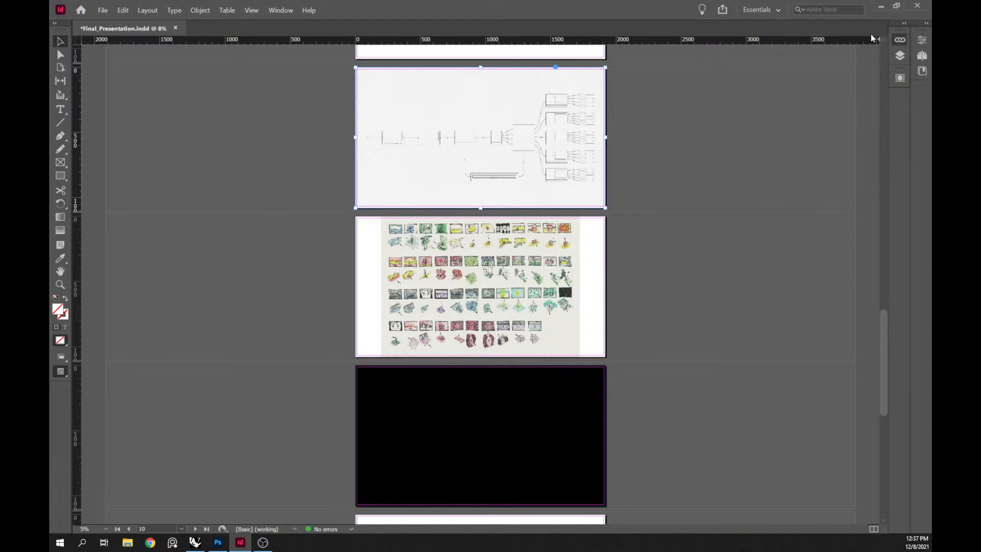
left_click(925, 40)
left_click(904, 35)
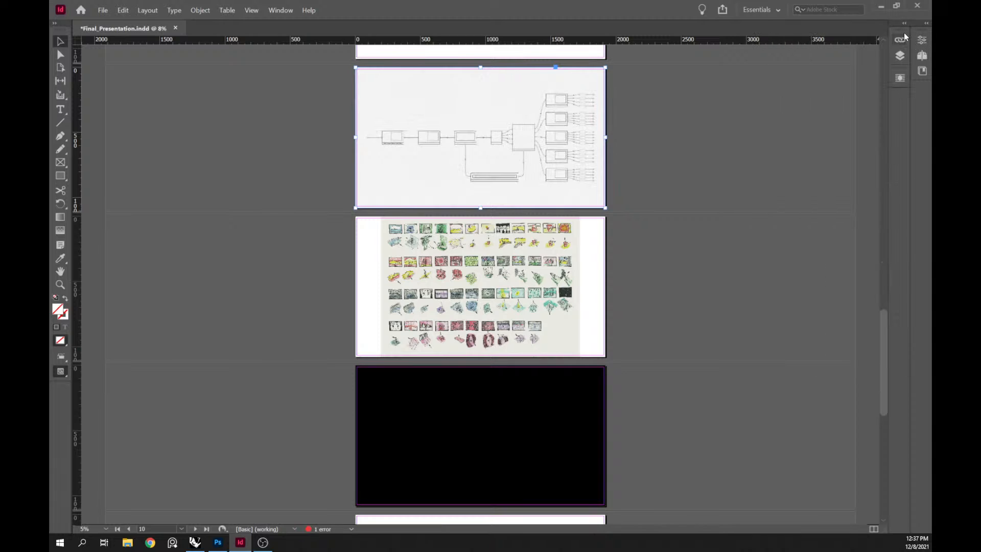
left_click(900, 40)
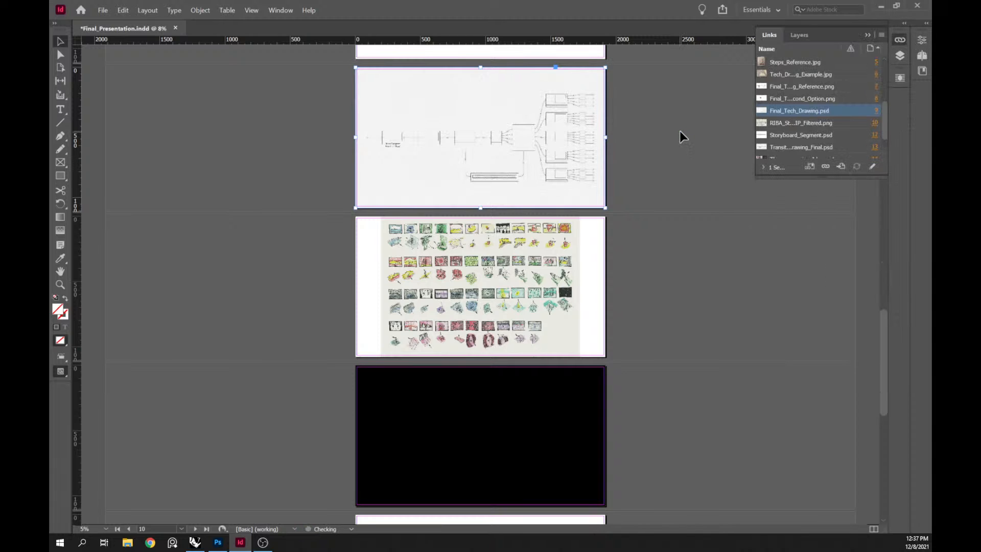
key("shift+w")
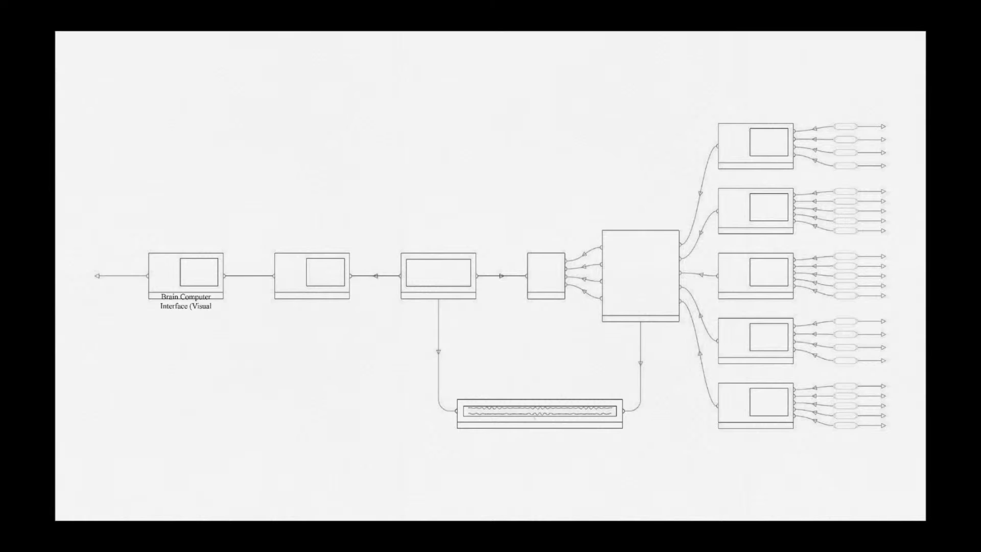
Step: Return to the Photoshop drawing and examine how the enlarged label sits within the whole diagram
key("f")
scroll(347, 229, "down", 6)
scroll(708, 204, "up", 2)
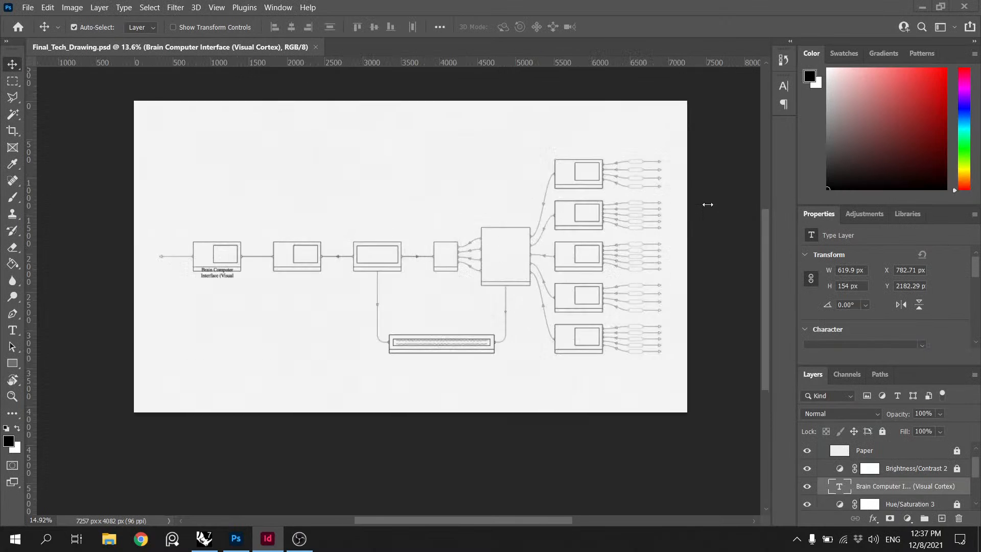
scroll(708, 205, "up", 2)
scroll(352, 279, "down", 2)
scroll(205, 276, "up", 6)
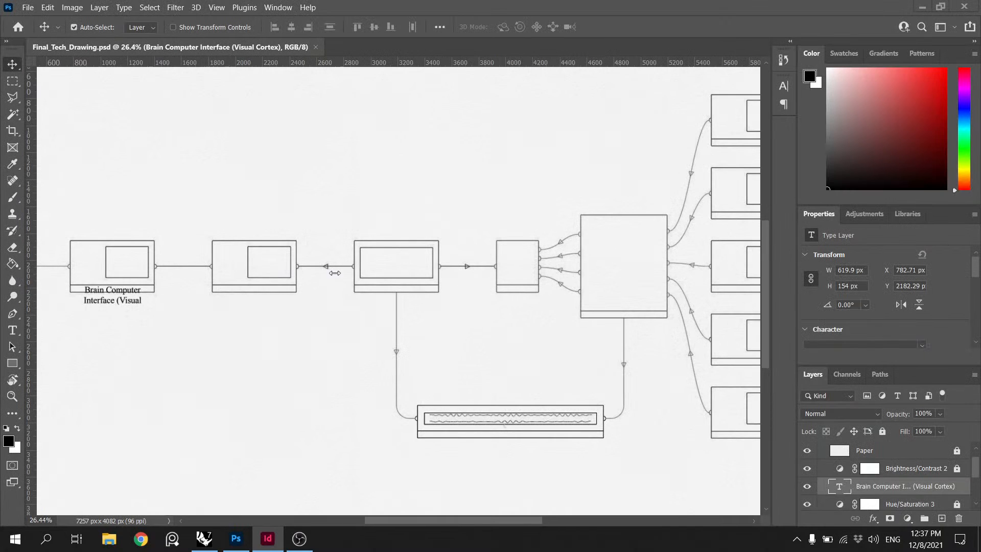
scroll(335, 273, "down", 2)
Step: Examine the order of the Final group's layers, including Paper and Brightness/Contrast 2
left_click(892, 452)
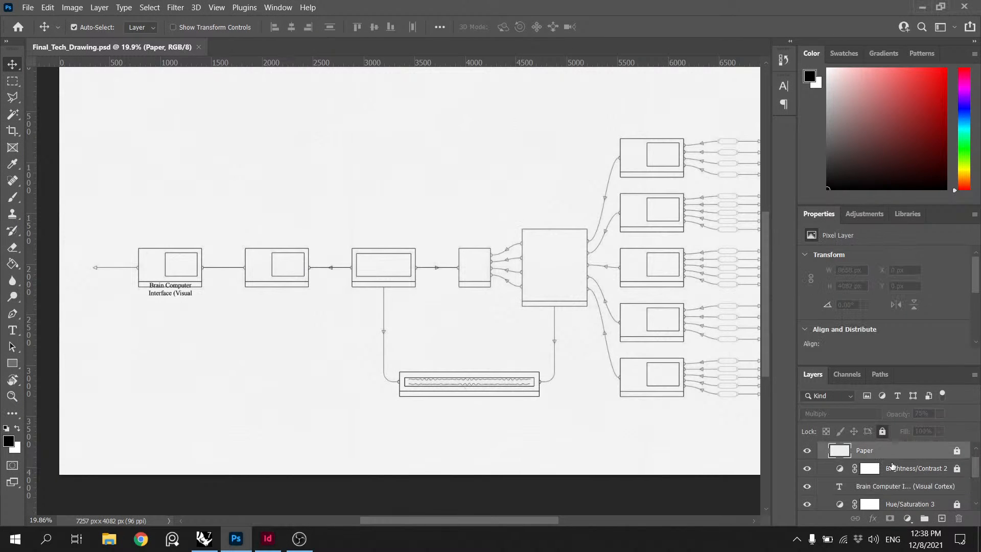
left_click(901, 470)
scroll(899, 461, "up", 1)
left_click(890, 466)
left_click(866, 450)
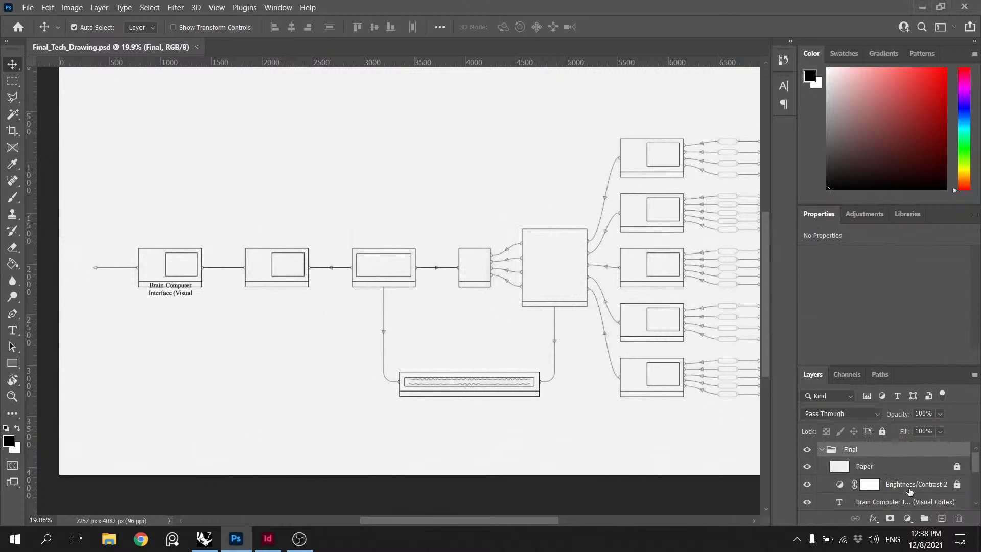
scroll(907, 488, "down", 4)
scroll(899, 484, "up", 4)
left_click(899, 484)
left_click(903, 468)
left_click(920, 484)
scroll(913, 498, "down", 1)
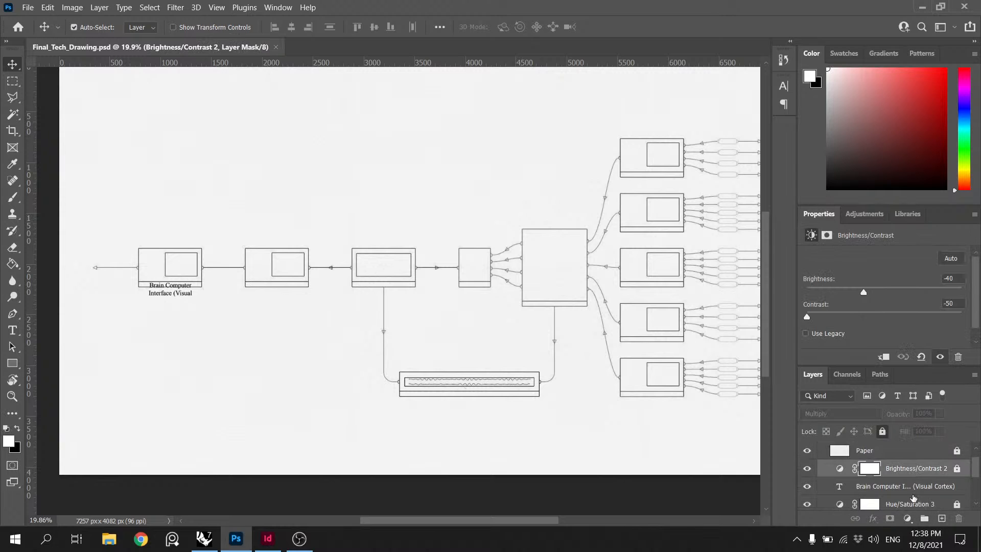
Step: Add a new layer above the Brain Computer Interface text layer and place the Test_Head image as a linked file
left_click(909, 486)
left_click(942, 519)
left_click(27, 7)
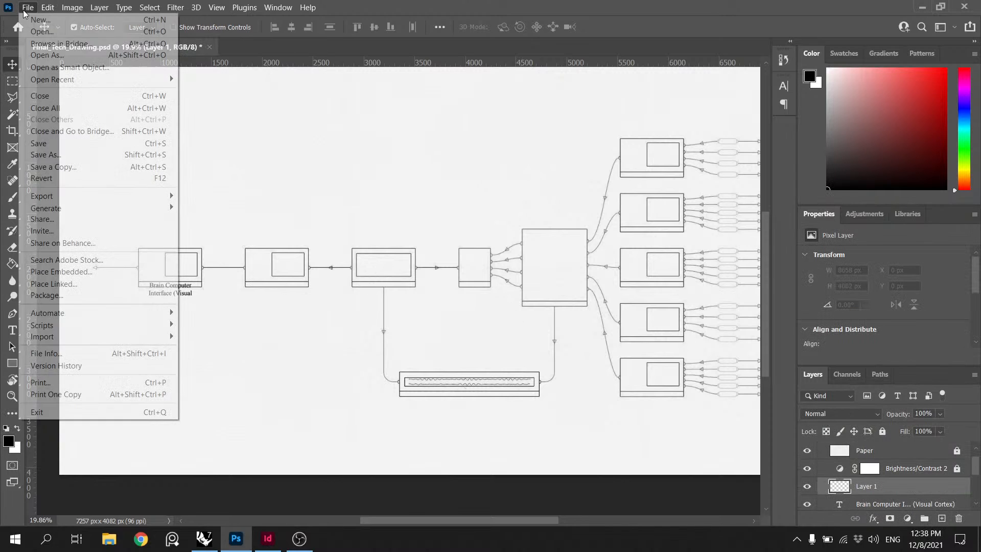
left_click(97, 283)
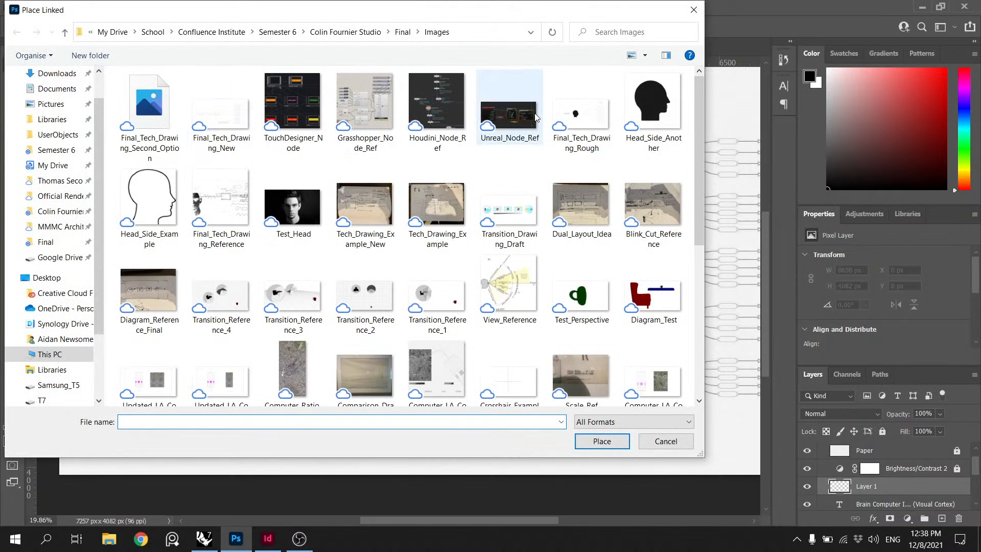
left_click(292, 207)
left_click(602, 441)
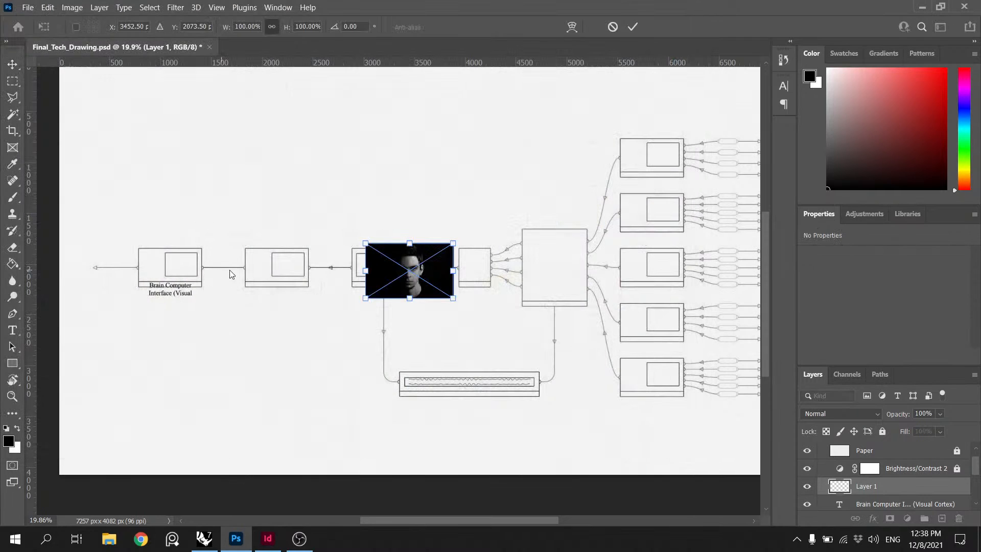
Step: Move the portrait over the second box's inner frame, scale it to 43.67% and commit the placement
left_click_drag(392, 263, 347, 301)
scroll(280, 259, "up", 3)
scroll(275, 256, "up", 2)
left_click_drag(349, 285, 356, 277)
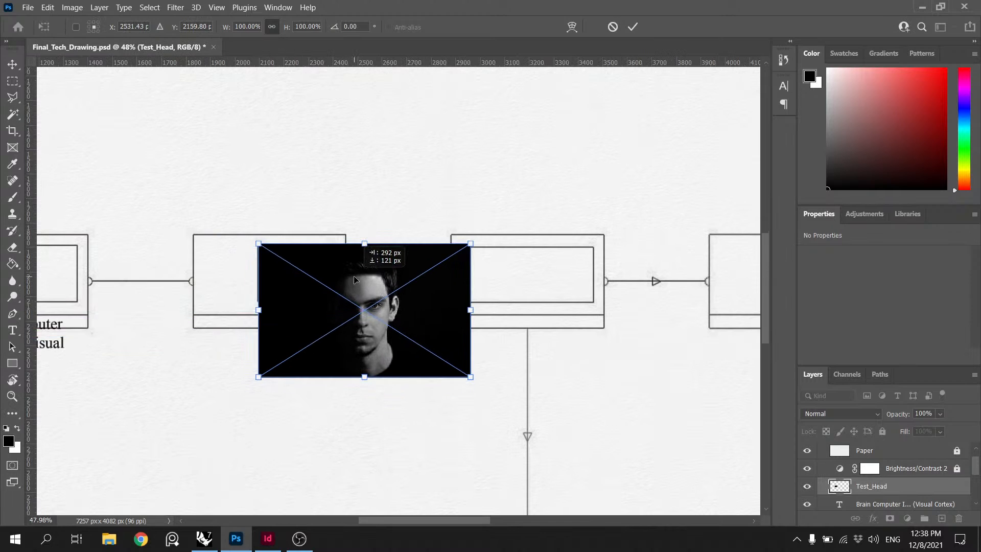
left_click_drag(472, 376, 295, 249)
left_click_drag(296, 265, 296, 263)
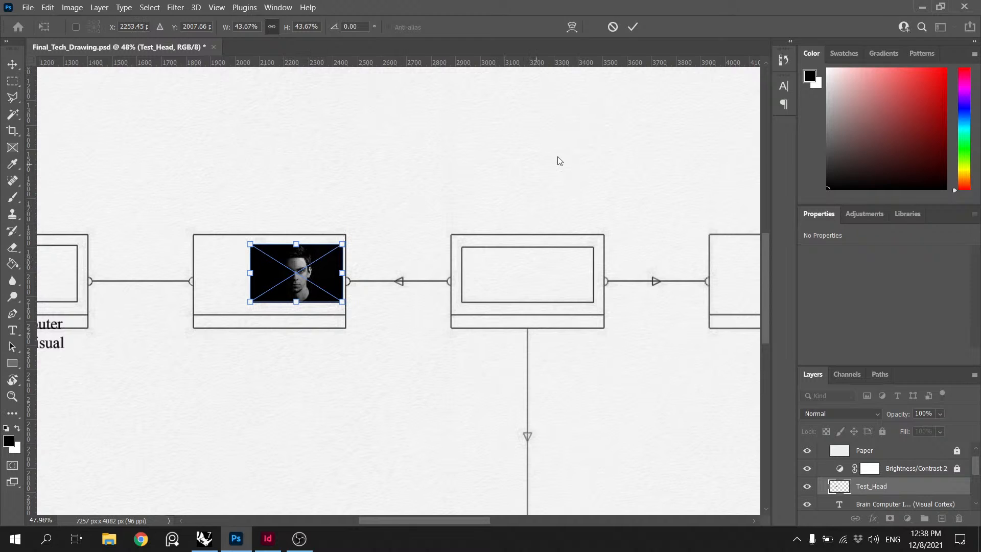
left_click(633, 27)
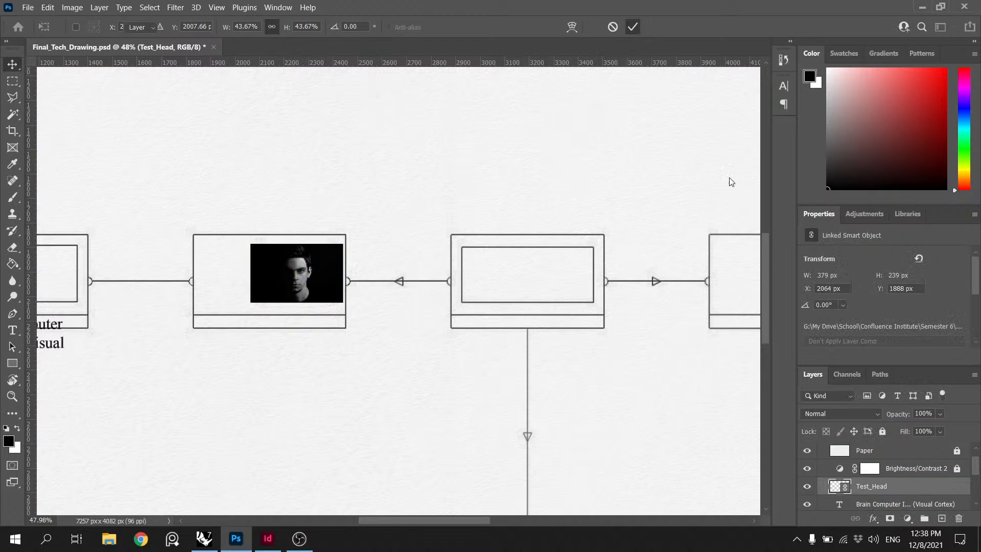
Step: Lower Test_Head's opacity to 49% and mask the portrait with a rectangular selection matching the second box's inner frame
left_click_drag(939, 427, 923, 428)
scroll(282, 255, "up", 5)
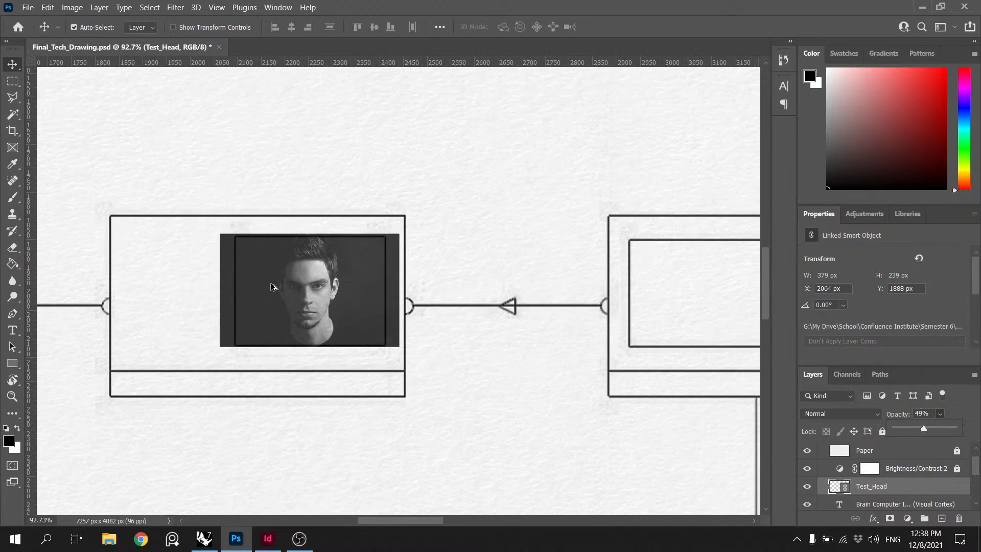
scroll(272, 286, "up", 4)
left_click(11, 83)
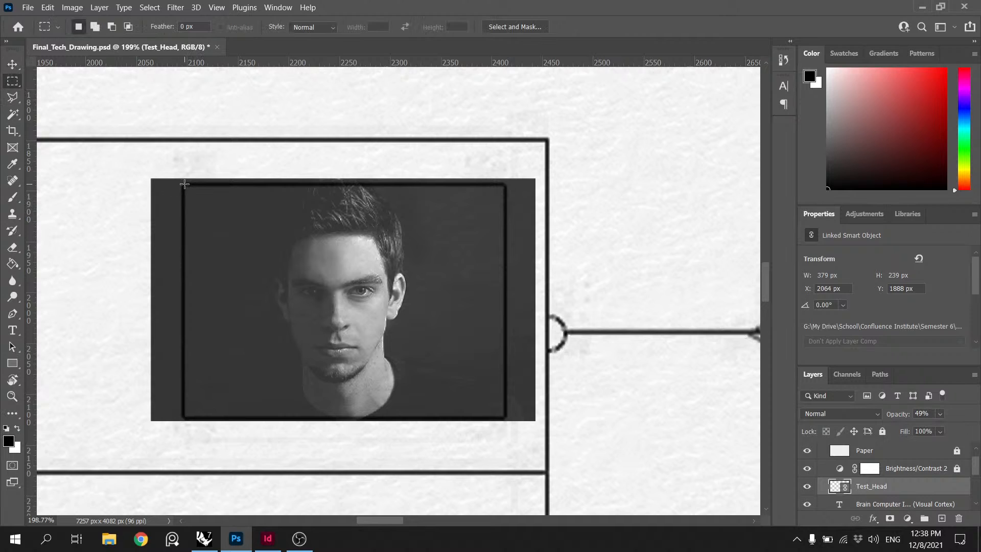
left_click_drag(182, 184, 505, 417)
left_click(890, 518)
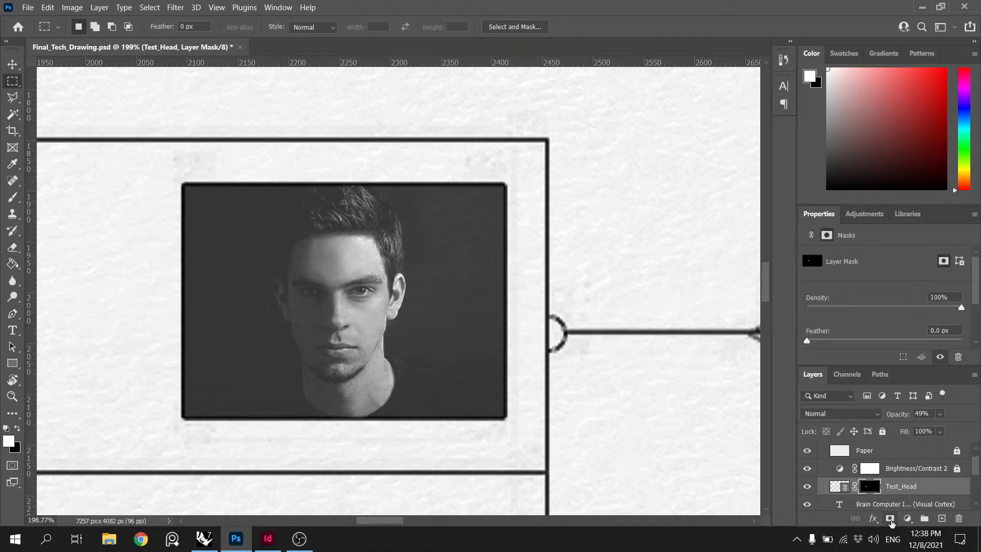
Step: Raise the masked Test_Head layer's opacity to 100% and check it against the whole diagram
scroll(393, 305, "down", 1)
scroll(393, 305, "down", 10)
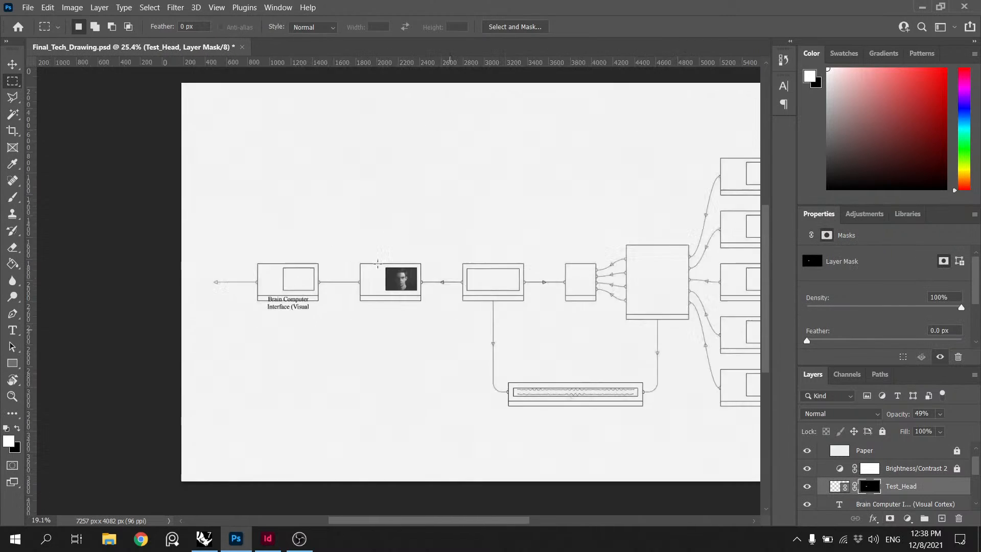
scroll(689, 280, "up", 1)
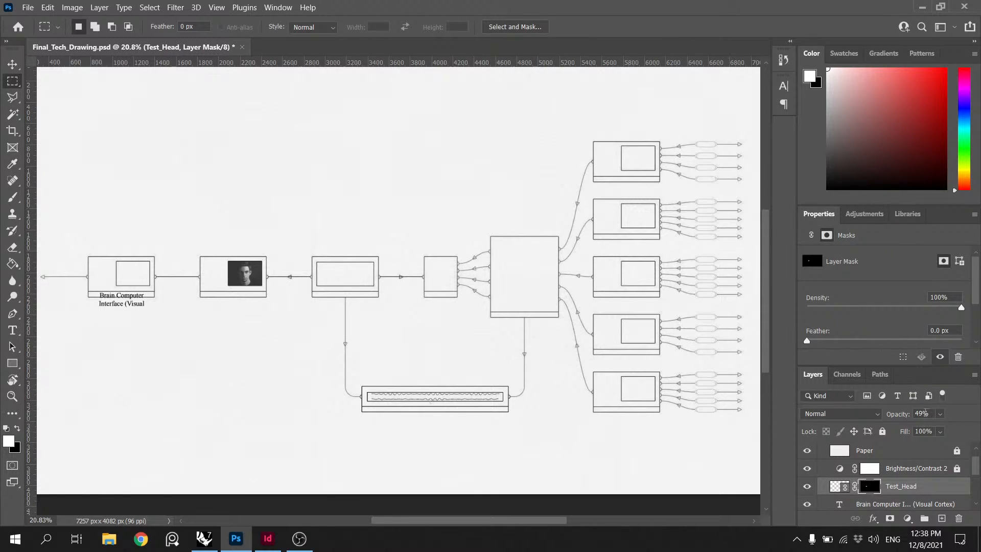
left_click(939, 415)
left_click_drag(941, 429, 973, 430)
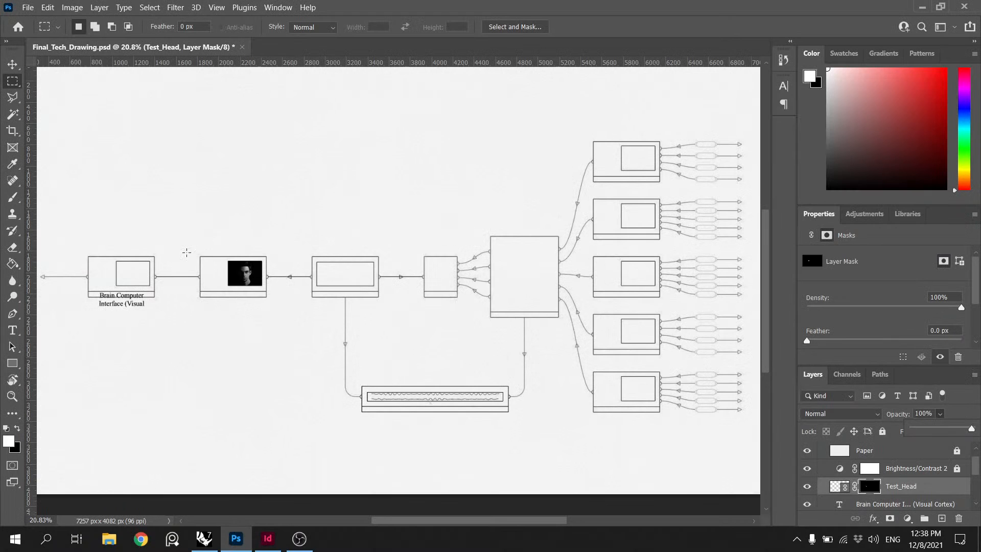
scroll(305, 220, "up", 1)
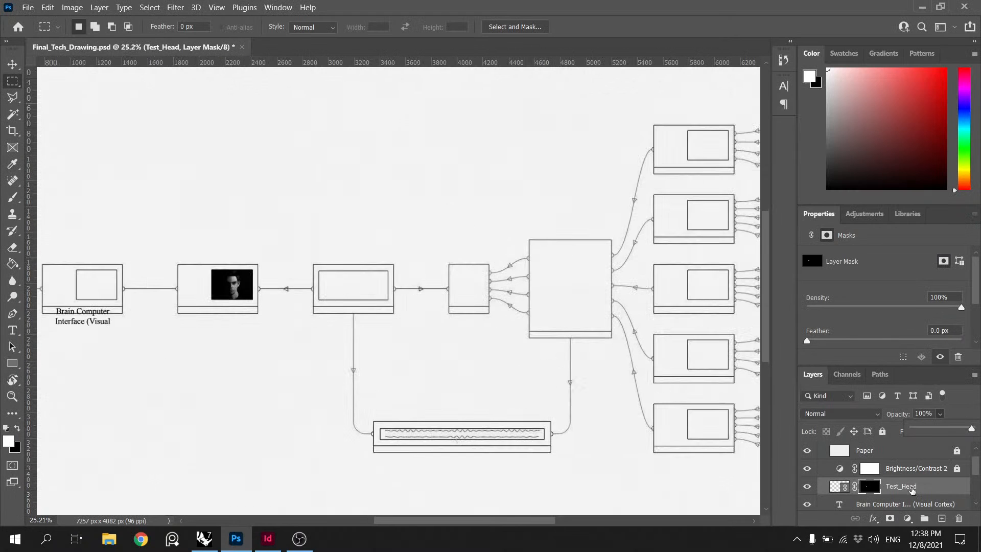
Step: Move the Test_Head layer directly below Final_Tech_Drawing_New, above the Second Test group, and save the drawing
mouse_move(913, 490)
left_mouse_down()
mouse_move(914, 502)
mouse_move(912, 491)
left_mouse_up()
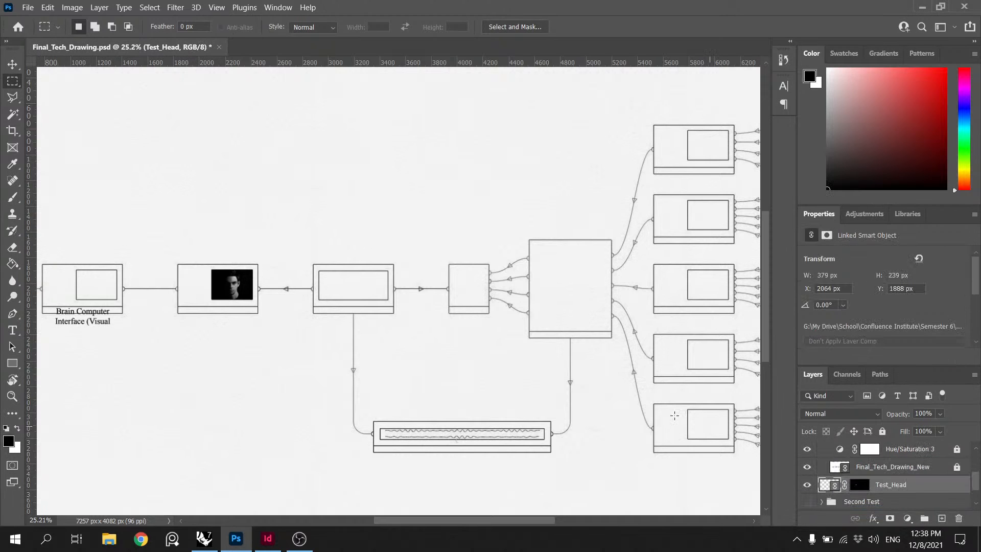
scroll(455, 313, "down", 3)
scroll(304, 291, "up", 2)
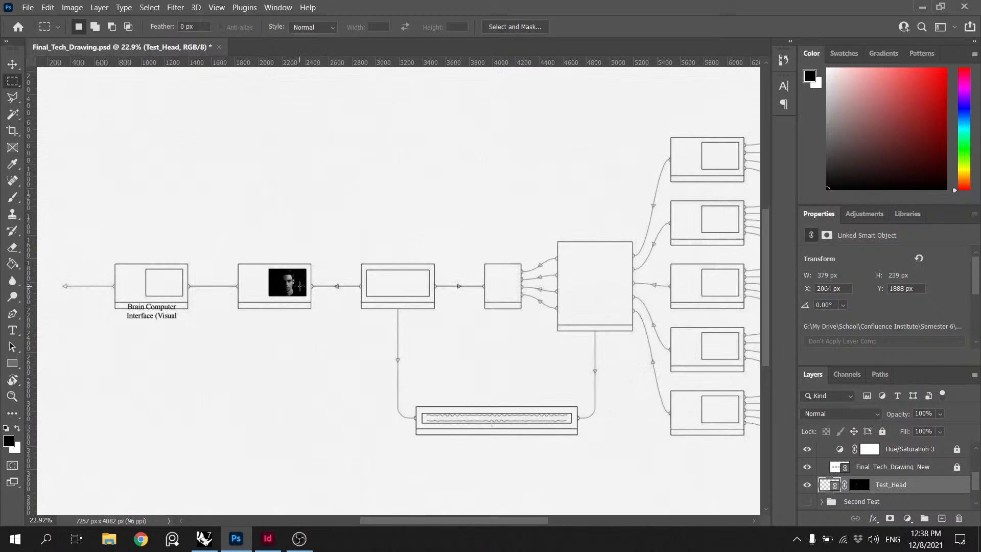
key("v")
key("ctrl+s")
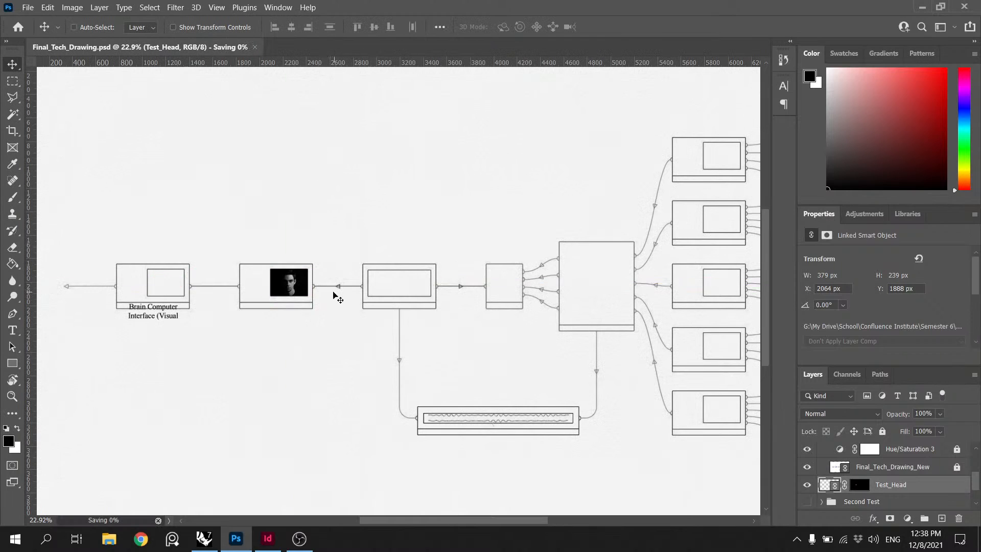
Step: Lower the Test_Head layer's opacity to 52%
left_click(940, 413)
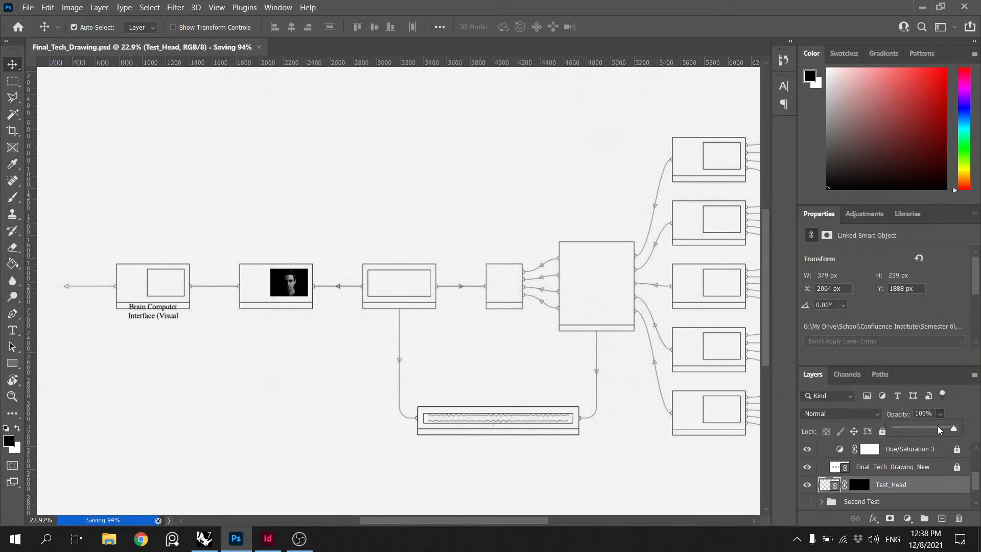
mouse_move(937, 426)
left_mouse_down()
mouse_move(911, 426)
mouse_move(926, 426)
left_mouse_up()
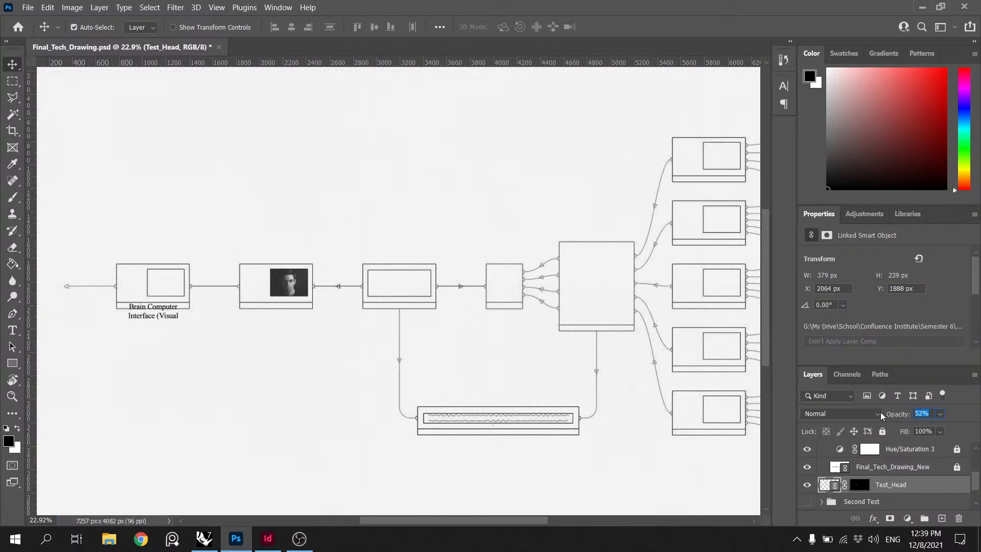
Step: Set the Test_Head layer's opacity to 75% and check the portrait against the whole diagram
type("75")
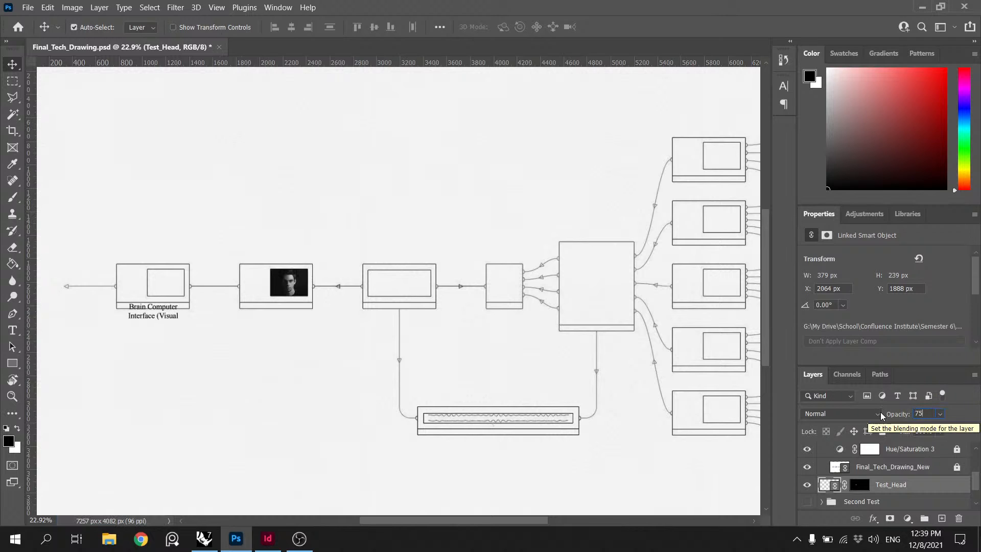
left_click(8, 82)
scroll(410, 216, "down", 3)
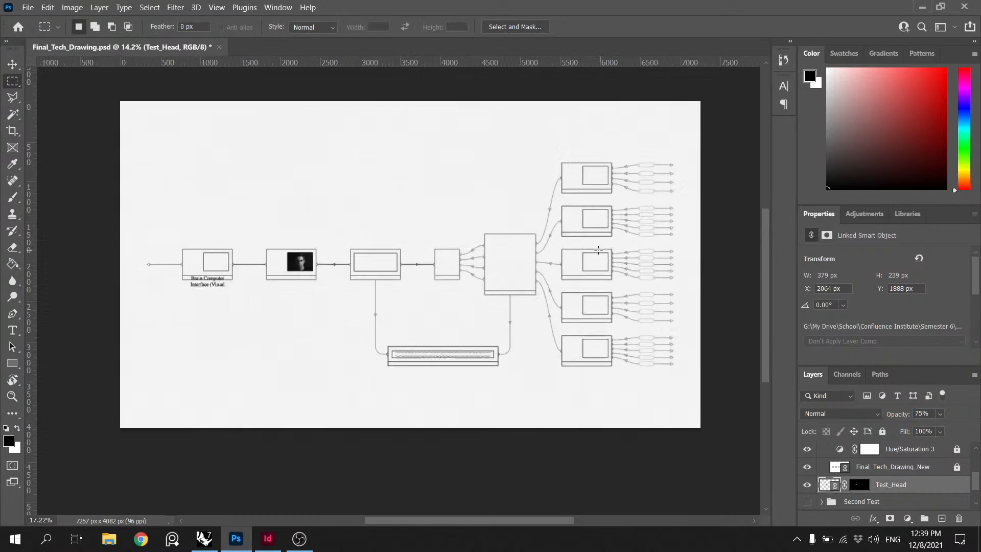
scroll(599, 250, "up", 2)
scroll(327, 212, "up", 1)
scroll(324, 214, "down", 2)
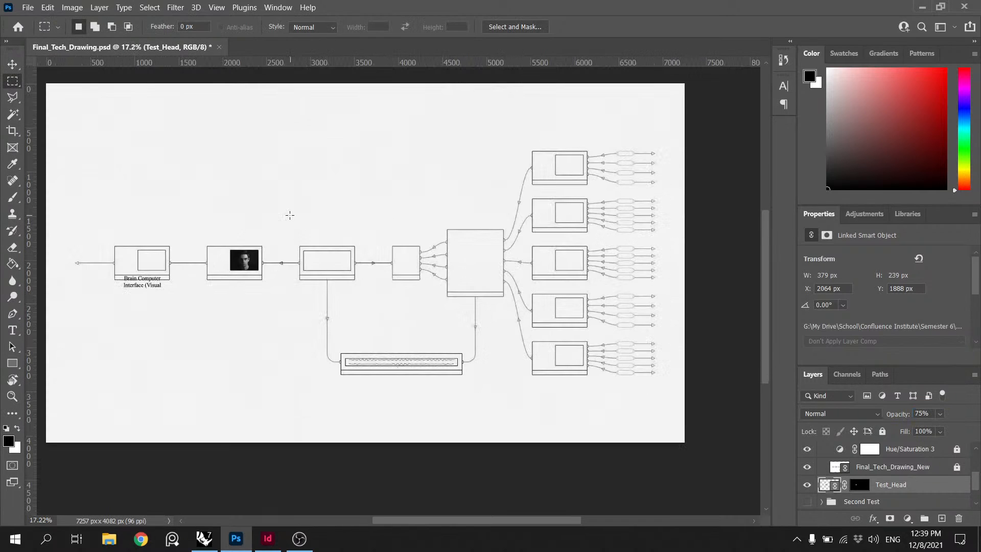
key("v")
scroll(225, 271, "up", 3)
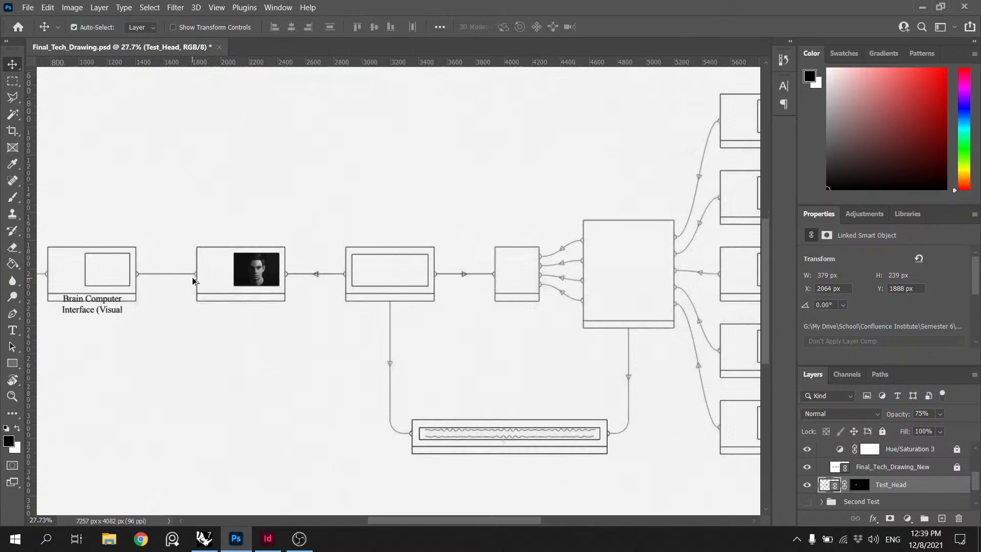
Step: Try to duplicate the Brain Computer Interface label from the first box onto the second box, and undo the attempts
scroll(918, 462, "up", 6)
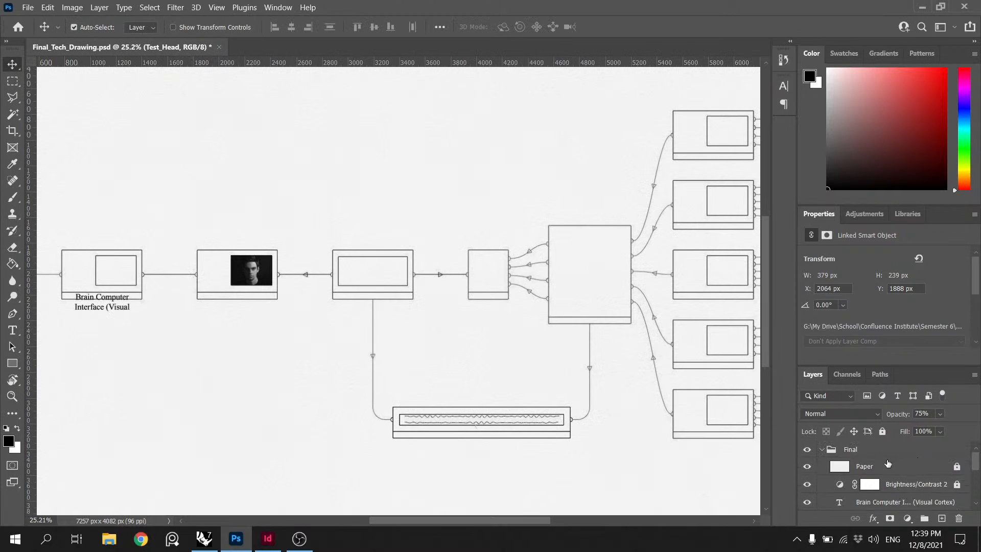
scroll(887, 467, "down", 3)
left_click(887, 471)
scroll(108, 309, "up", 2)
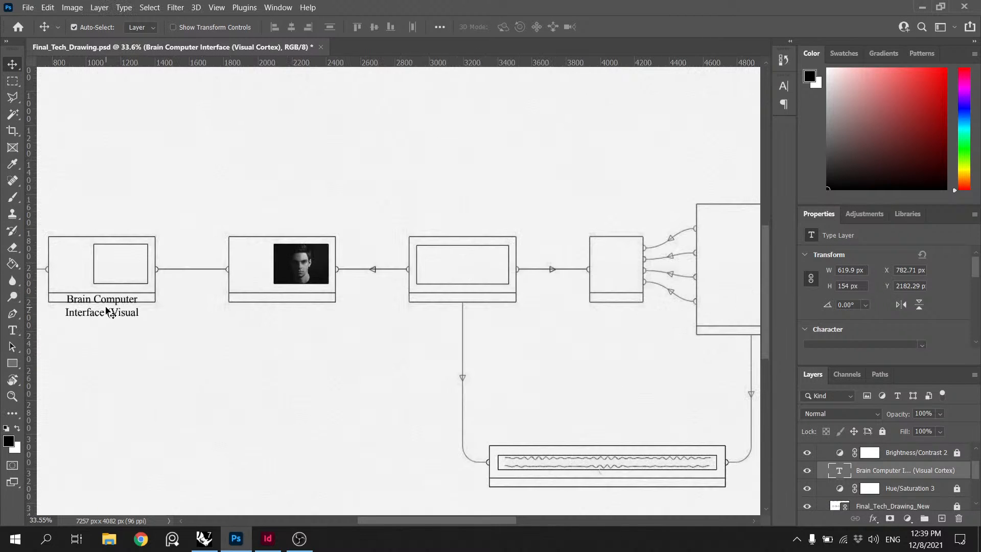
left_click_drag(106, 309, 271, 267)
key("ctrl+z")
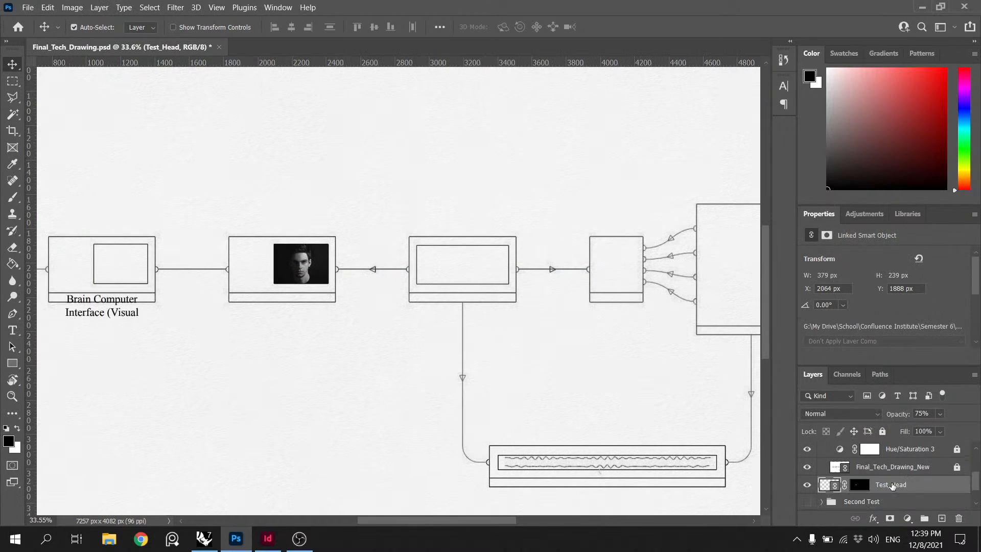
scroll(892, 486, "up", 3)
left_click(887, 471)
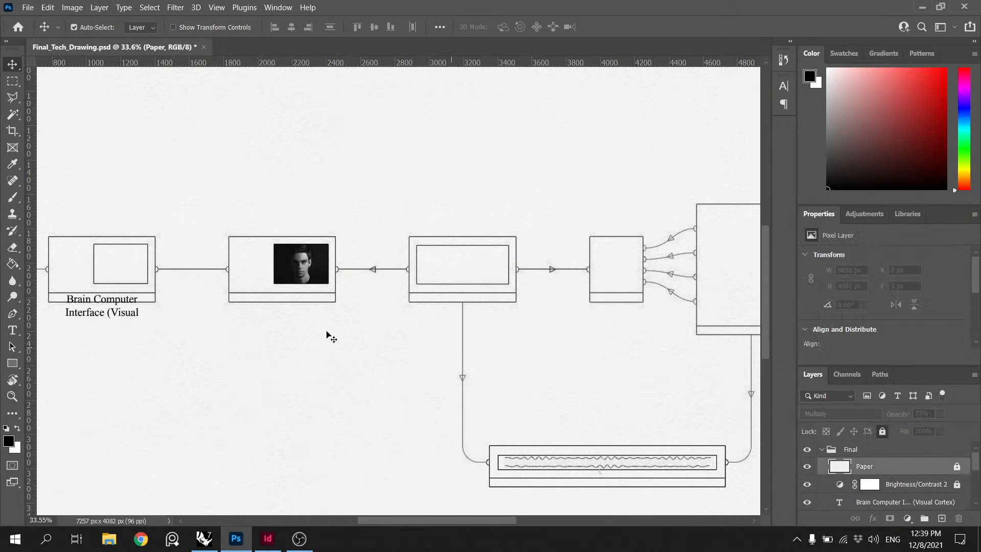
left_click(111, 304)
left_click_drag(111, 303, 190, 294)
key("ctrl+z")
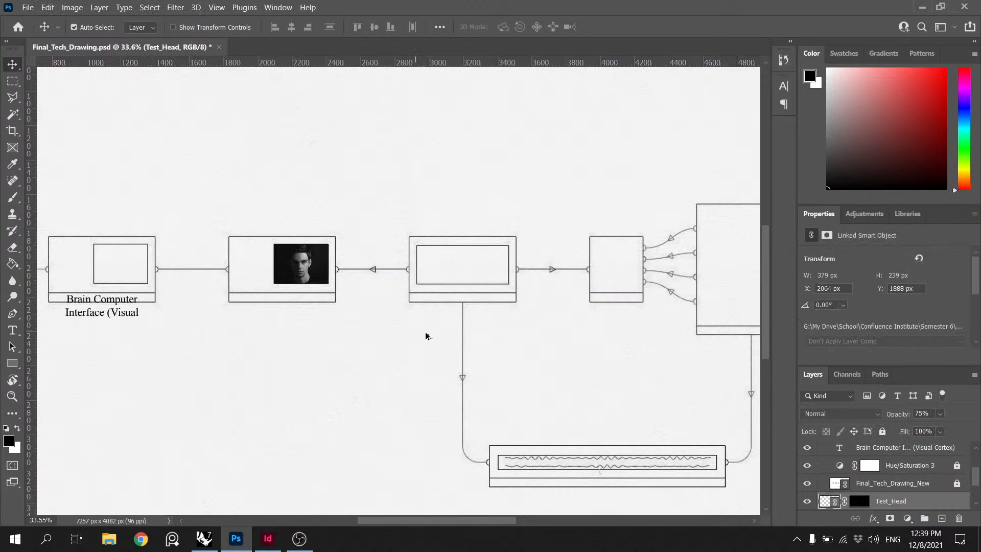
Step: Lock the hidden Second Test and Initial Test groups
scroll(428, 336, "down", 1)
scroll(894, 481, "down", 2)
left_click(897, 470)
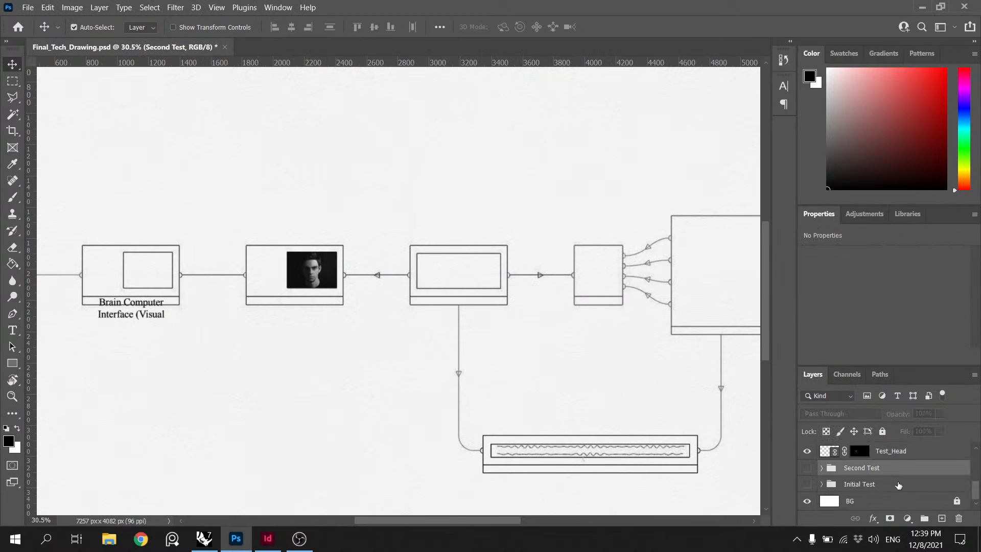
left_click(899, 484, "shift")
left_click(882, 432)
left_click(893, 485)
scroll(893, 488, "up", 1)
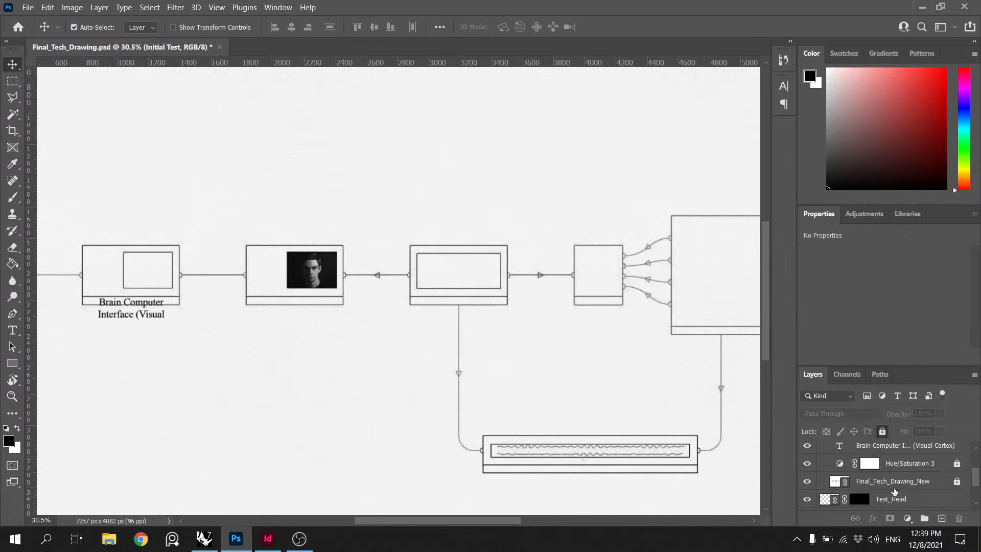
Step: Try again to copy the first box's label across to the portrait box, and discard the result
left_click(898, 497)
left_click(902, 485)
left_click(904, 499)
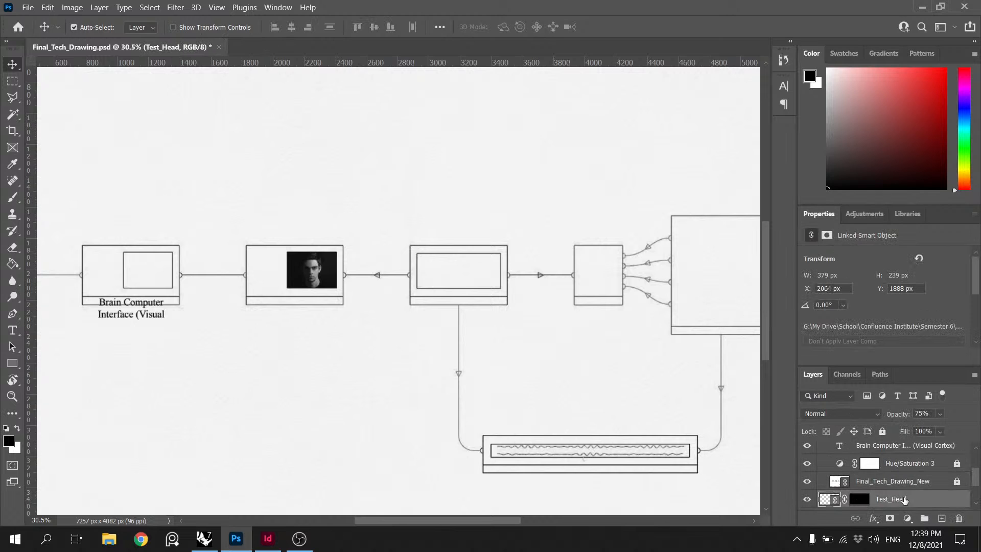
left_click(148, 312)
left_click_drag(149, 312, 299, 279)
scroll(313, 265, "down", 1)
scroll(317, 268, "down", 1)
key("Delete")
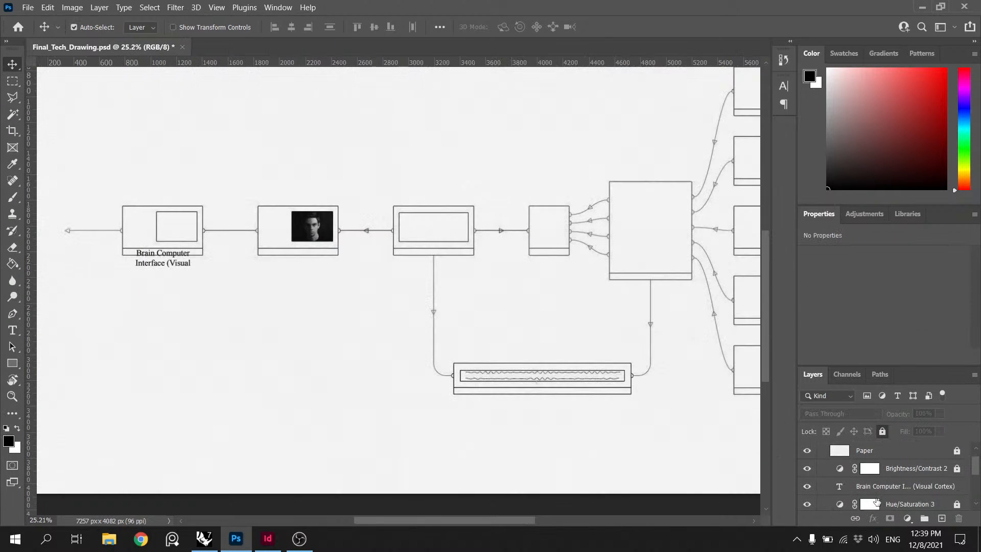
Step: Move the Test_Head layer into the Final group, directly below Final_Tech_Drawing_New, and collapse the group to check its contents
scroll(883, 469, "down", 3)
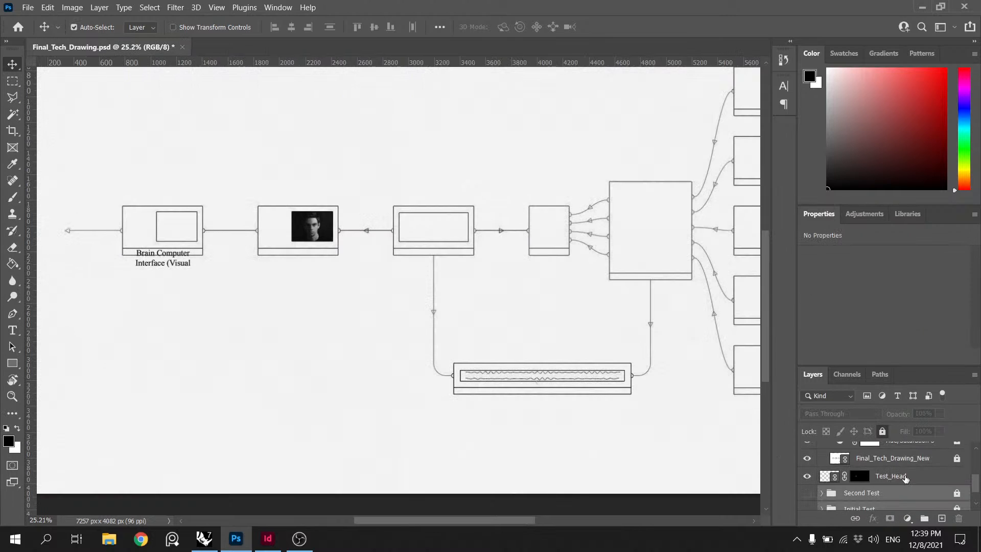
mouse_move(906, 476)
left_mouse_down()
mouse_move(880, 496)
mouse_move(892, 473)
mouse_move(893, 482)
left_mouse_up()
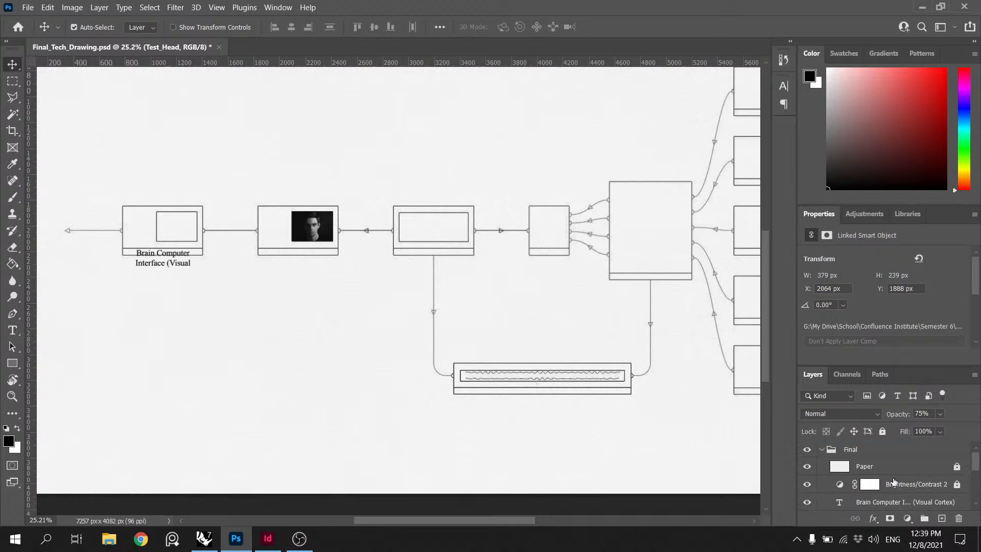
left_click(883, 467)
left_click(823, 450)
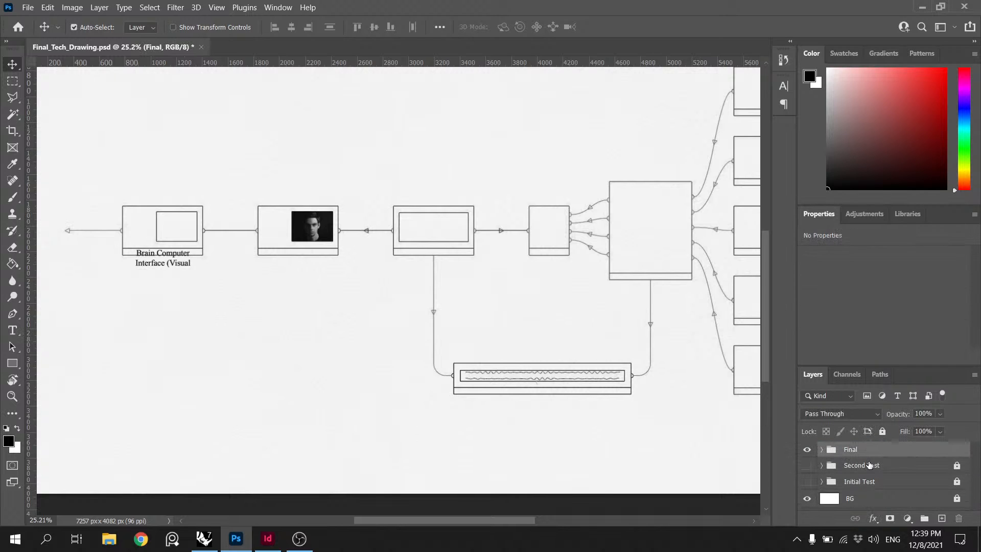
left_click_drag(259, 182, 333, 327)
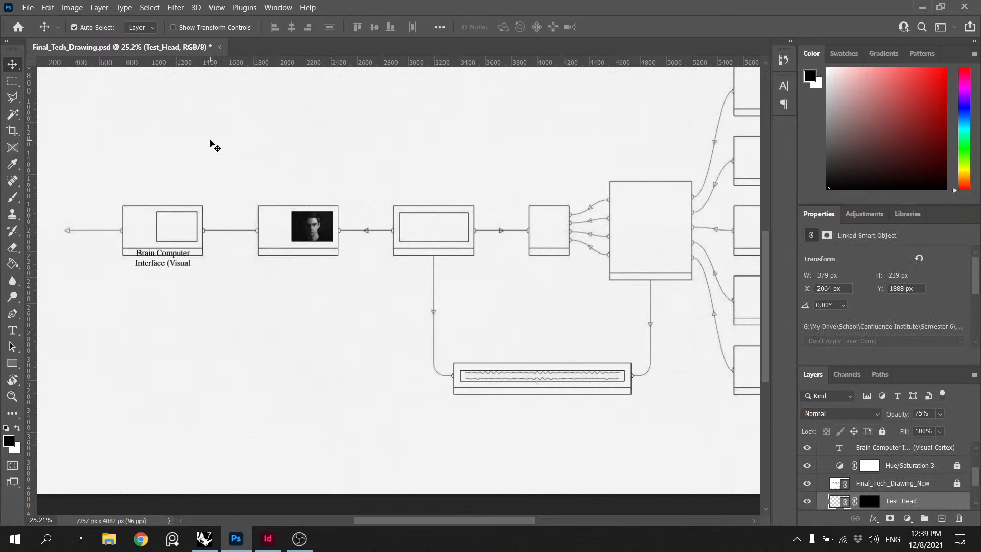
Step: Try to duplicate the Brain Computer Interface label toward the portrait box, undoing the misplaced copies
left_click_drag(169, 263, 259, 241)
key("ctrl+z")
scroll(229, 247, "up", 1)
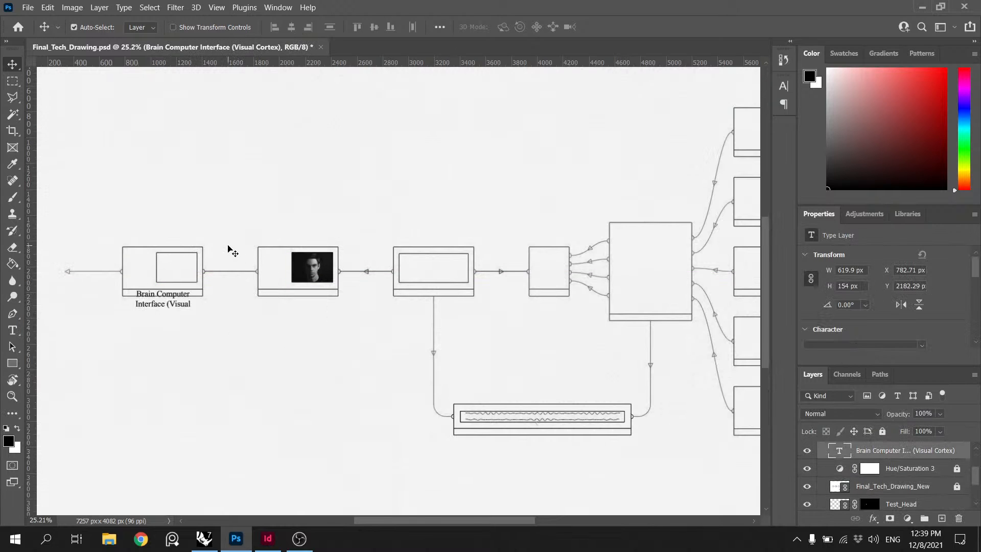
scroll(210, 276, "up", 8)
left_click_drag(132, 327, 334, 264)
scroll(334, 266, "down", 2)
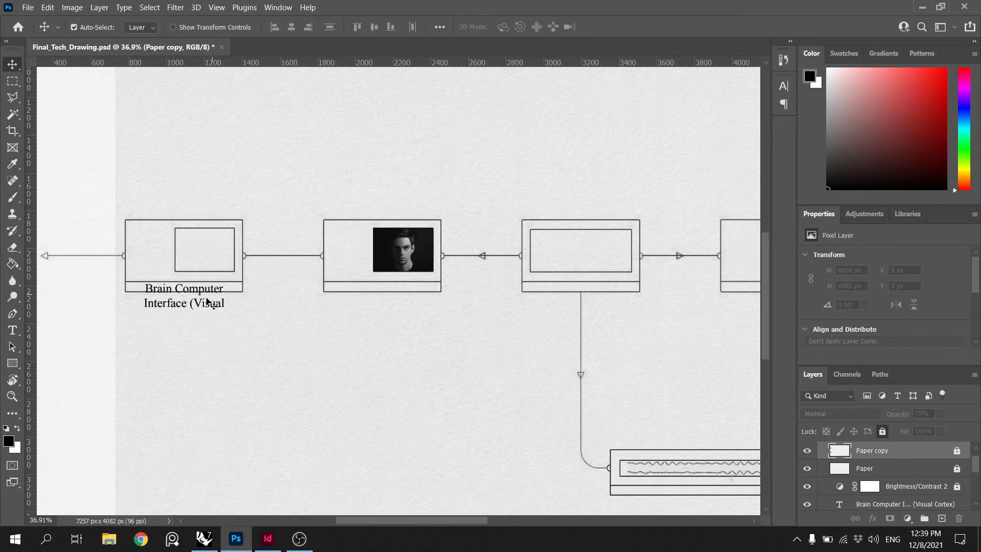
left_click(202, 309)
left_click_drag(196, 307, 327, 283)
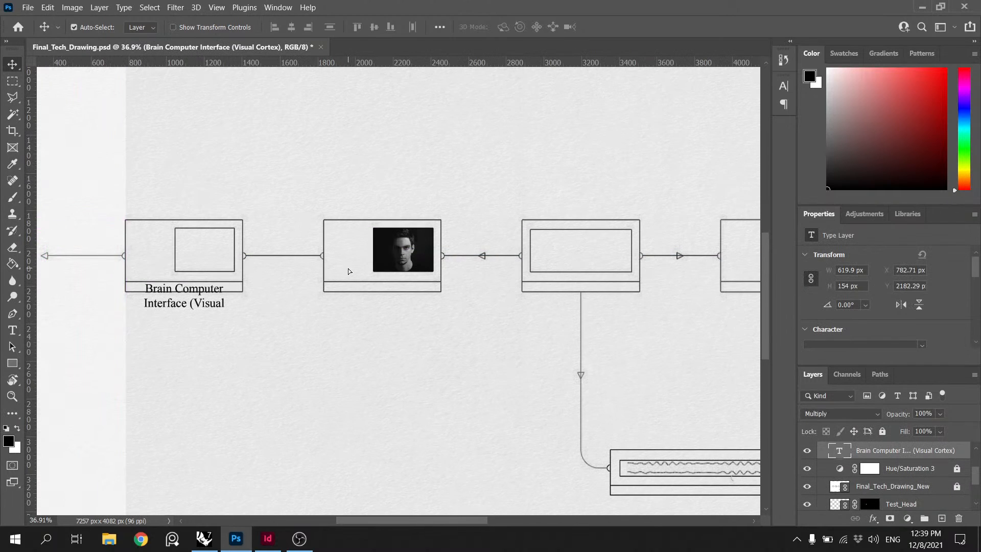
key("ctrl+z")
Step: Duplicate the Brain Computer Interface label and place the copy over the second box beside the portrait
left_click_drag(185, 309, 342, 252)
scroll(342, 252, "up", 2)
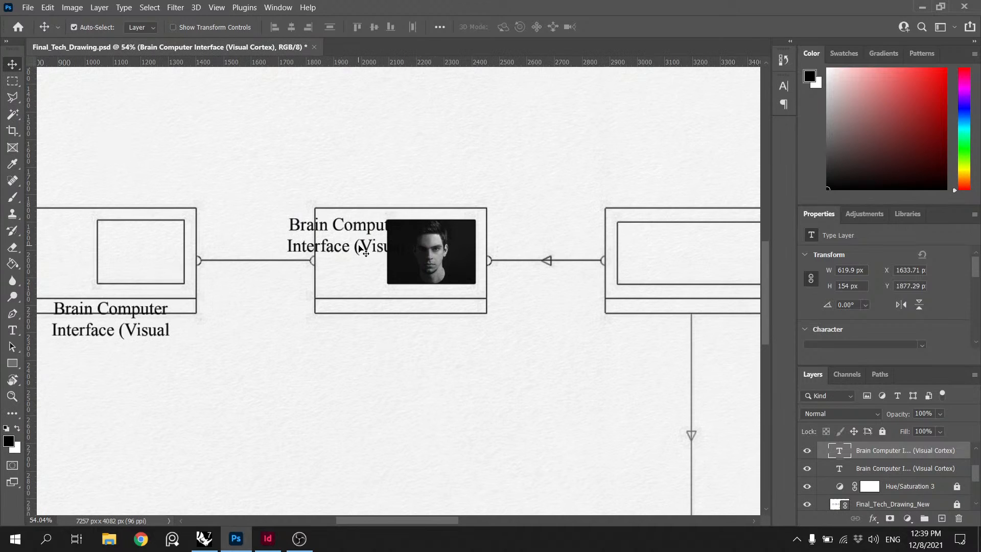
left_click(922, 468)
left_click(909, 451)
Step: Try the Paper layer below the two labels, return it to the top of the Final group, and hide it
scroll(889, 472, "up", 3)
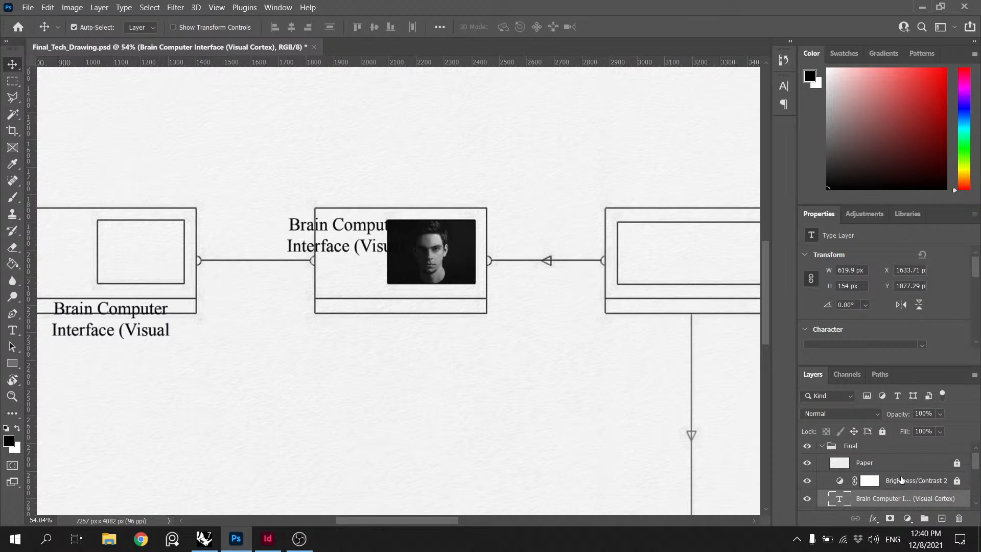
left_click(897, 466)
scroll(895, 464, "down", 1)
left_click_drag(890, 449, 895, 506)
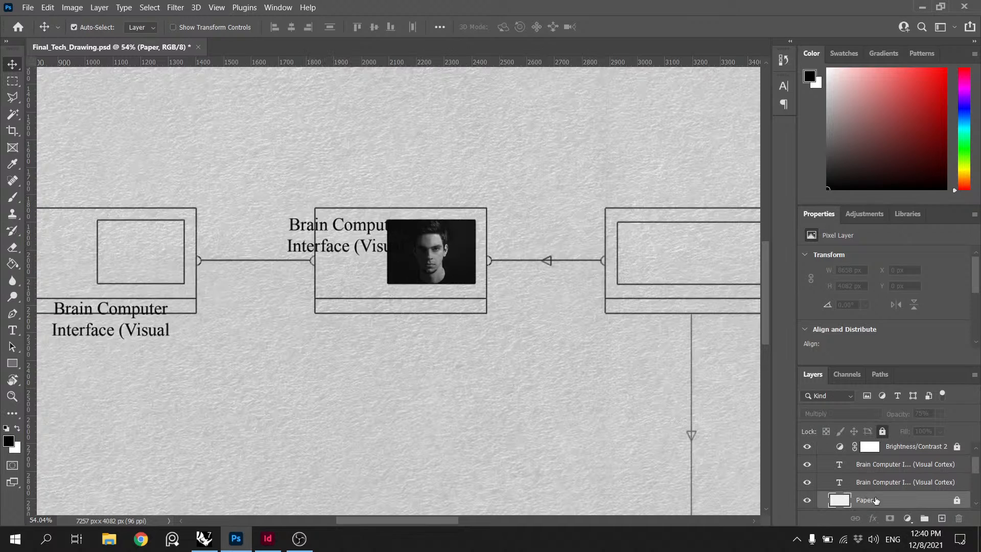
left_click_drag(895, 502, 884, 463)
left_click(809, 467)
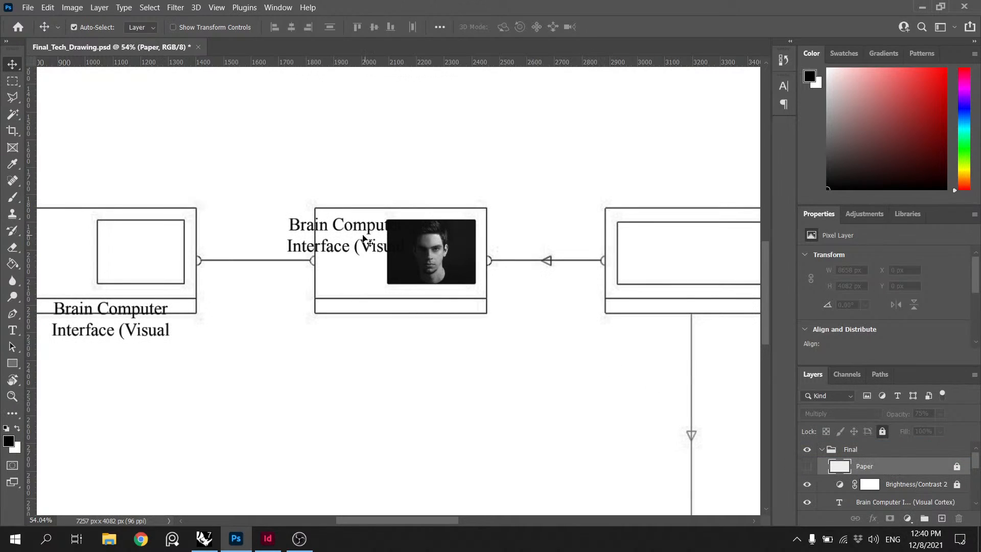
Step: Set the copied label's text on the second box to 36 pt Italic
double_click(326, 245)
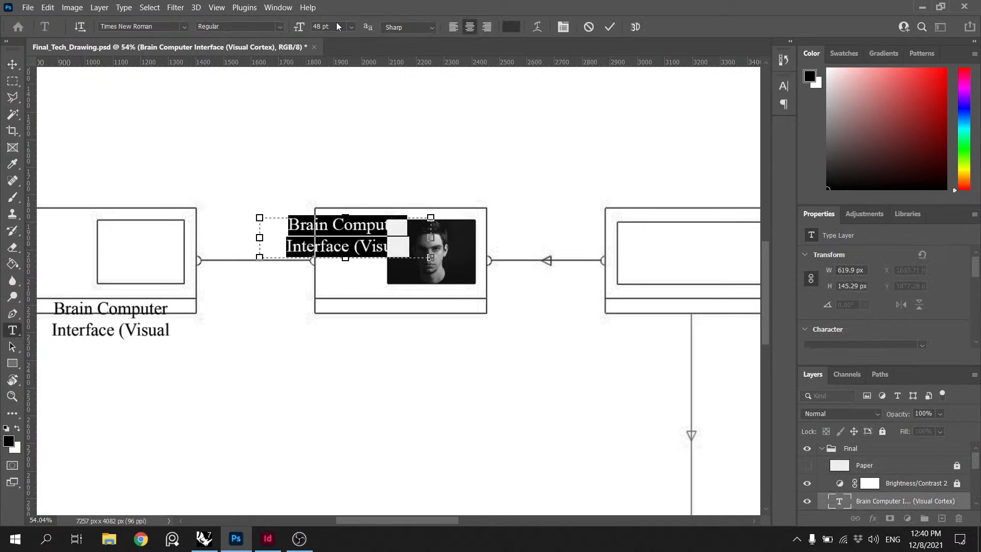
left_click(352, 26)
left_click(353, 156)
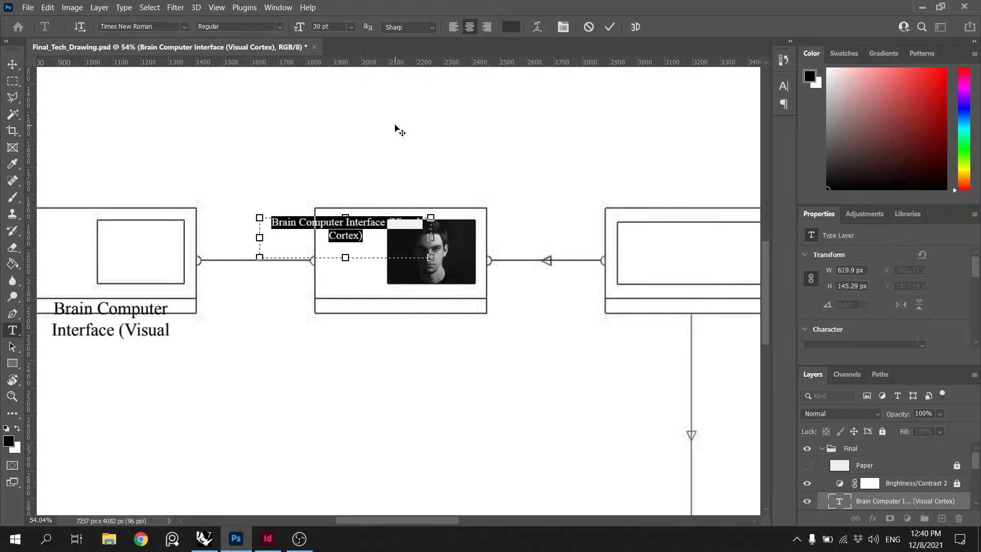
left_click(352, 27)
left_click(353, 154)
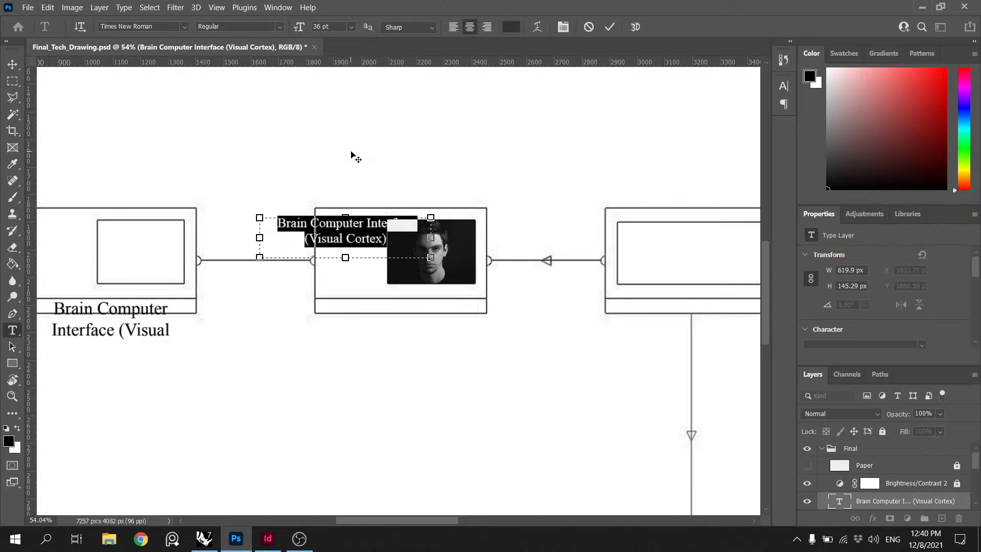
left_click(279, 26)
left_click(269, 51)
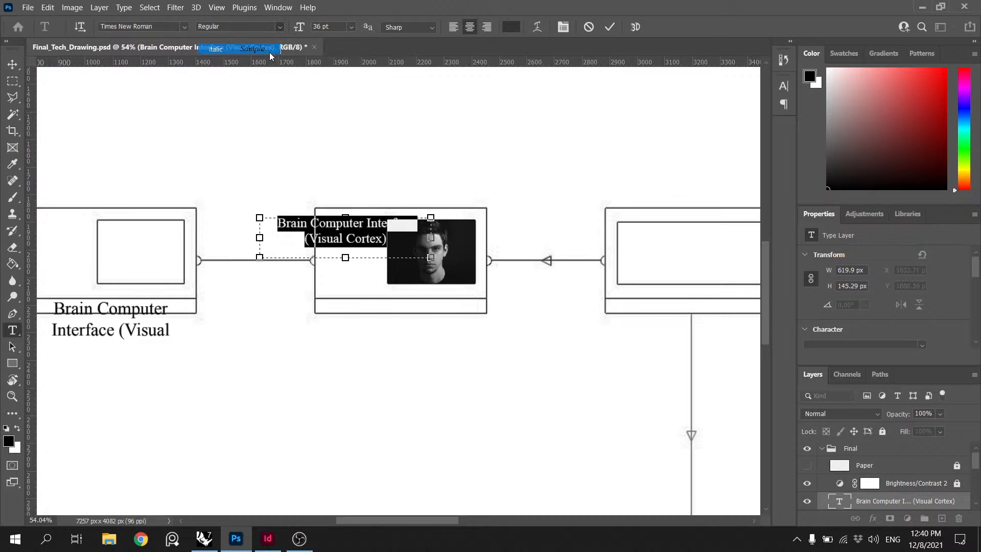
Step: Replace the copied label's text with "Signal"
key("BackSpace")
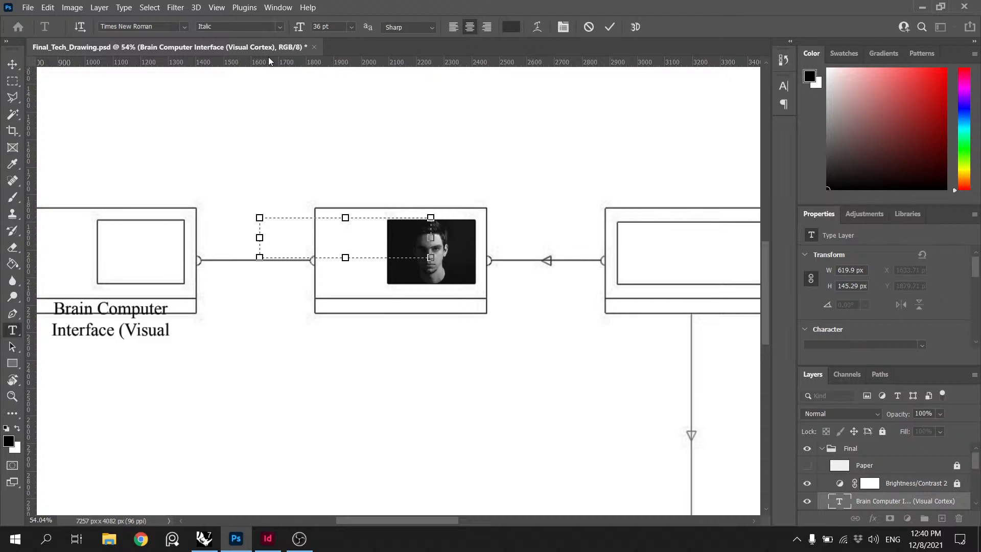
type("Sign")
key("BackSpace")
key("BackSpace")
key("BackSpace")
key("BackSpace")
type("Radio")
key("BackSpace")
key("BackSpace")
key("BackSpace")
key("BackSpace")
type("Signal")
Step: Shrink the Signal text box to about 261 px wide, fit it beside the portrait in the second box, and commit it
left_click(346, 257)
left_click_drag(346, 257, 352, 230)
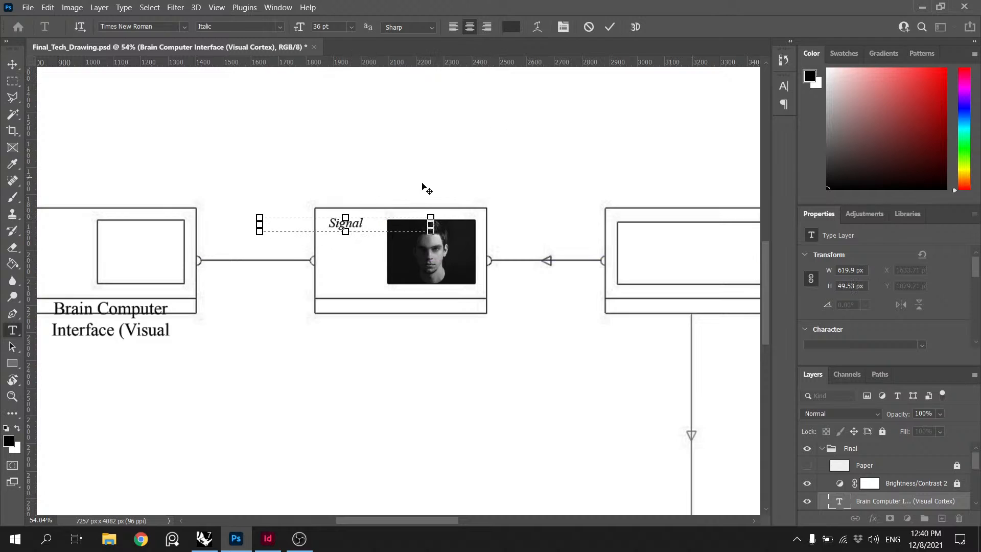
left_click_drag(259, 224, 315, 225)
left_click_drag(431, 224, 309, 260)
left_click(610, 27)
key("v")
Step: Check the Signal label at different scales and shift it slightly toward the portrait, to about X 1803 px
scroll(356, 258, "down", 2)
scroll(332, 253, "up", 3)
scroll(325, 251, "up", 3)
scroll(335, 234, "down", 3)
scroll(336, 234, "down", 3)
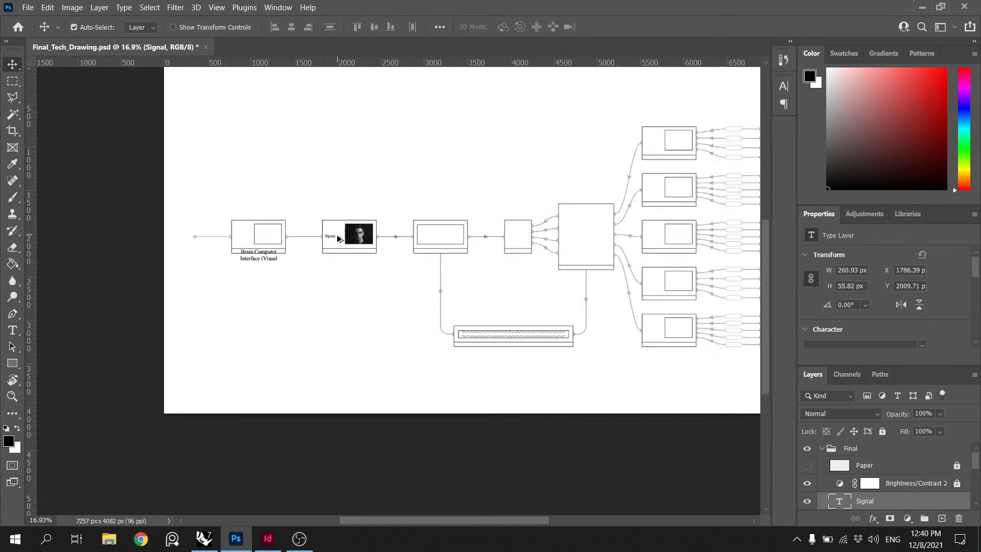
scroll(336, 247, "up", 5)
scroll(333, 233, "up", 2)
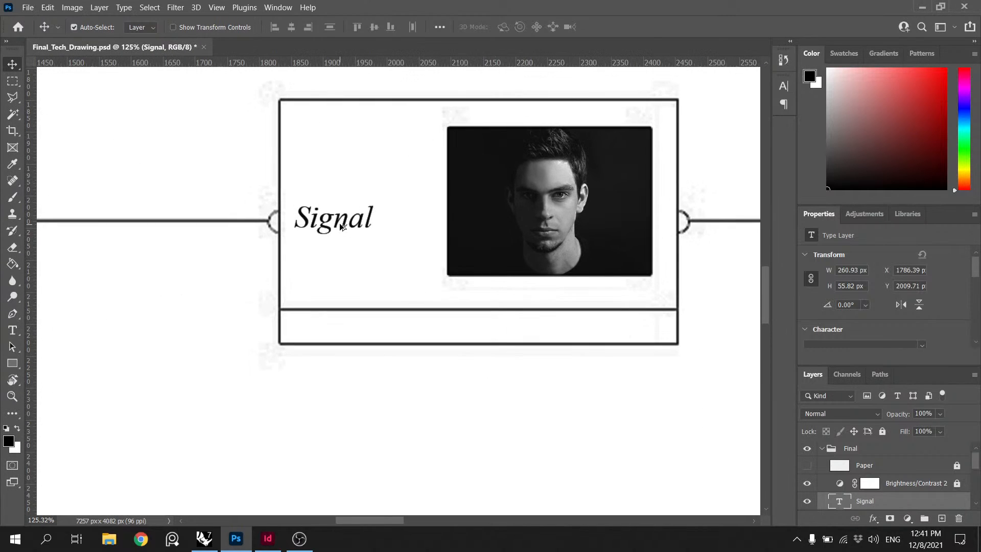
left_click_drag(332, 233, 342, 225)
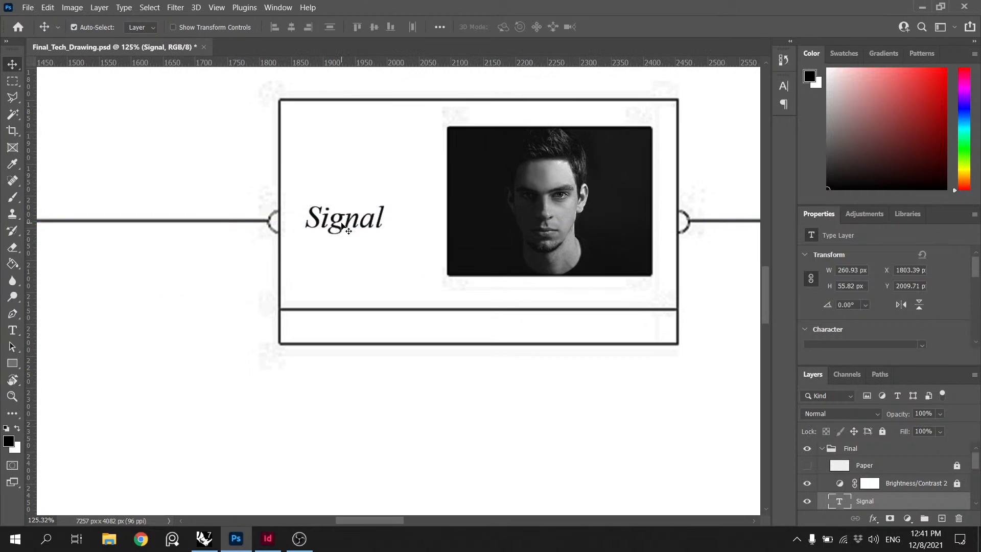
Step: Set the Signal label's font size to 30 pt and commit the edit
double_click(347, 225)
left_click(352, 26)
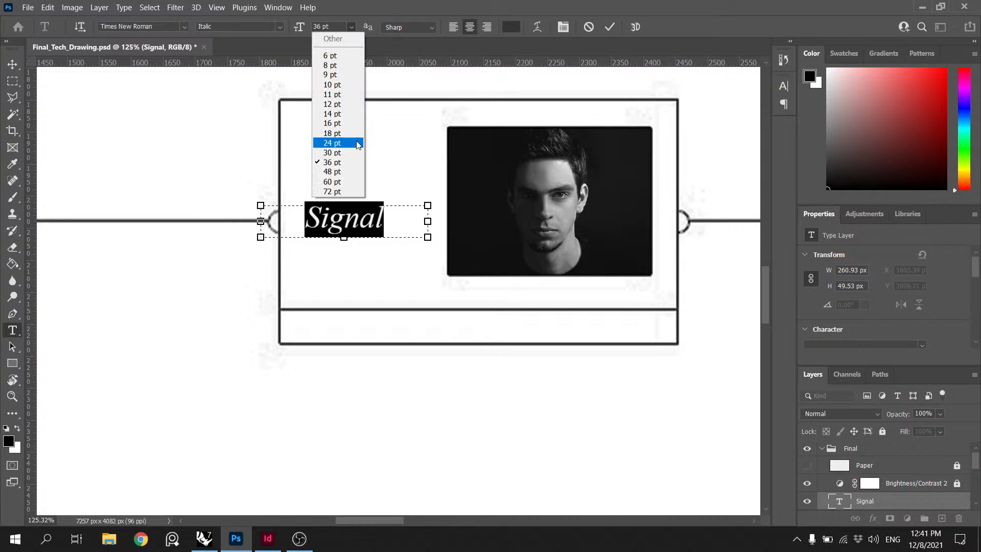
left_click(351, 153)
left_click(609, 27)
key("v")
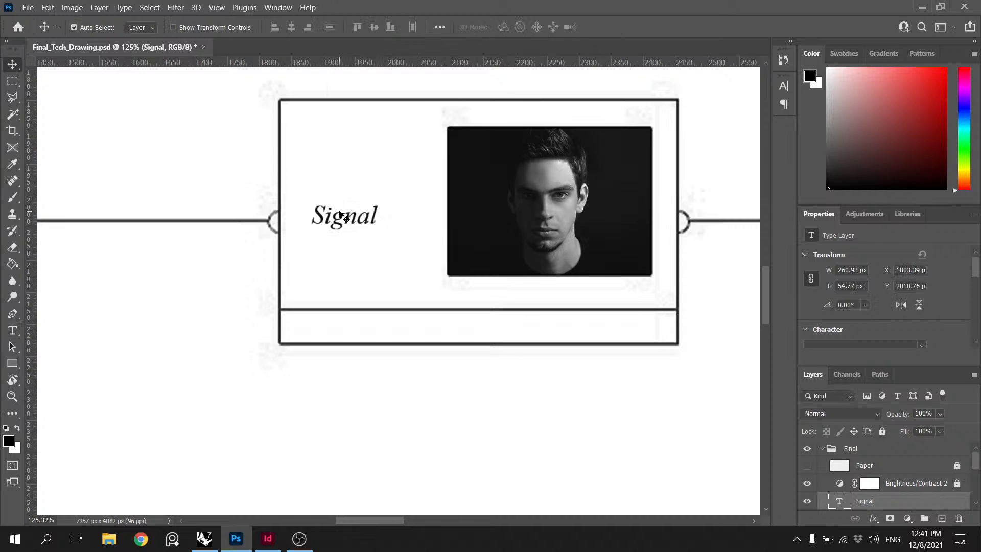
Step: Shorten the Signal text box to about 46 px, lower it to about Y 2018 px in line with the connector, and save the drawing
mouse_move(343, 225)
left_mouse_down()
mouse_move(344, 233)
mouse_move(356, 225)
left_mouse_up()
double_click(350, 223)
left_click(611, 28)
key("v")
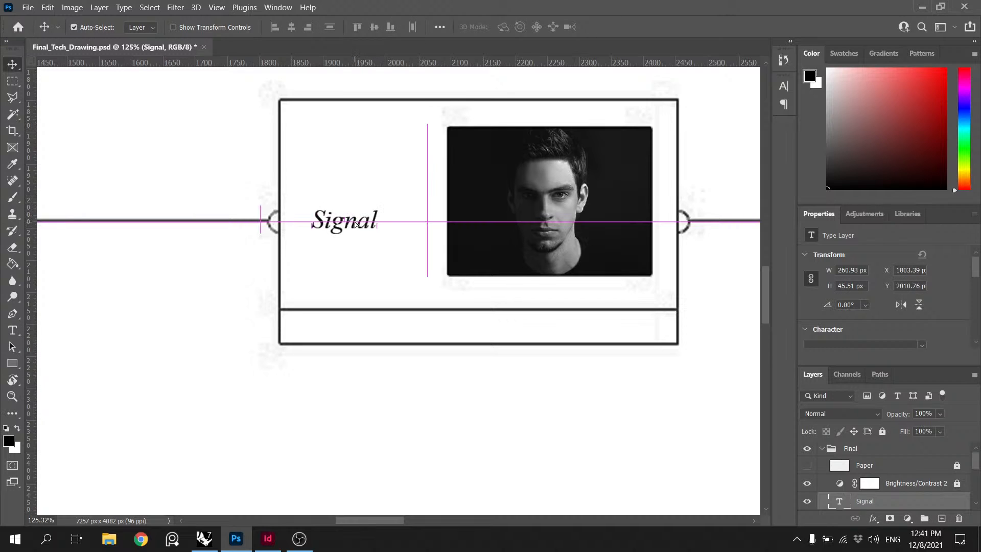
scroll(383, 193, "down", 6)
scroll(392, 191, "down", 3)
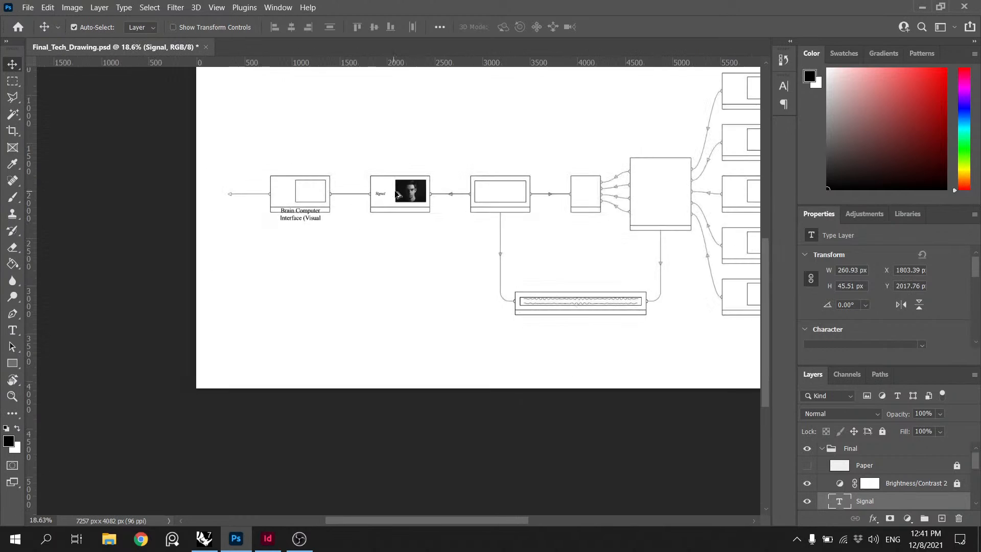
scroll(616, 204, "up", 2)
key("ctrl+s")
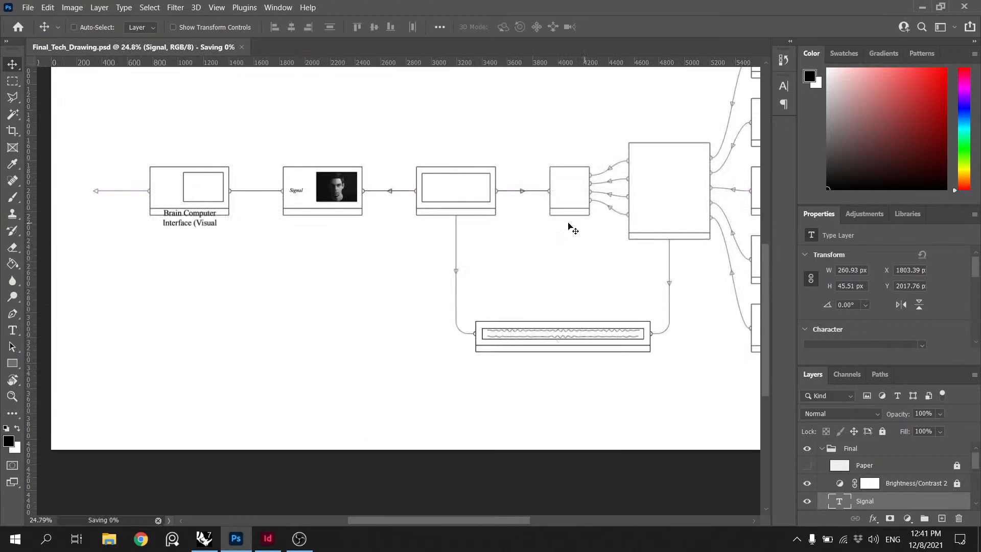
Step: Switch to the InDesign presentation, update the Final_Tech_Drawing.psd link, and view the drawing page in full-screen presentation mode
scroll(270, 215, "down", 1)
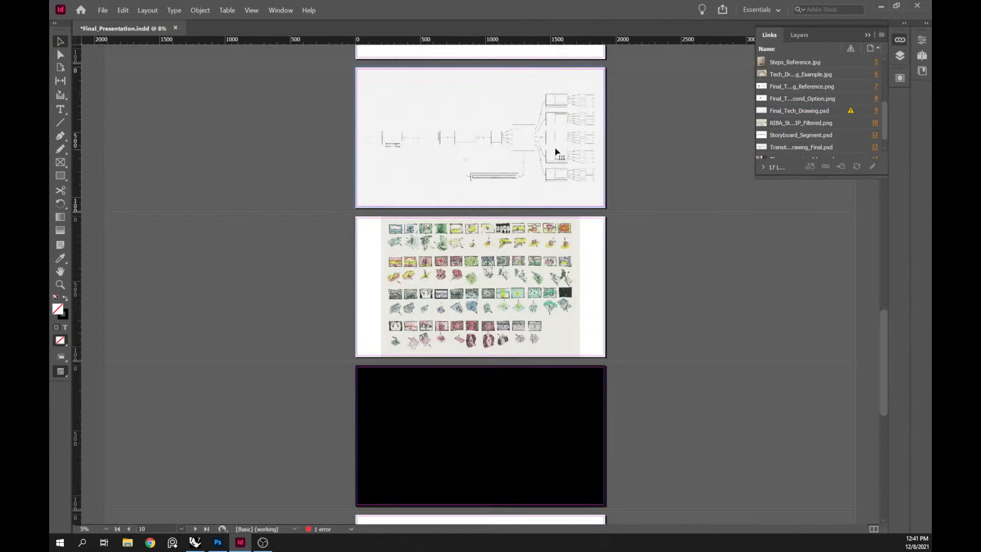
left_click(554, 148)
left_click(857, 166)
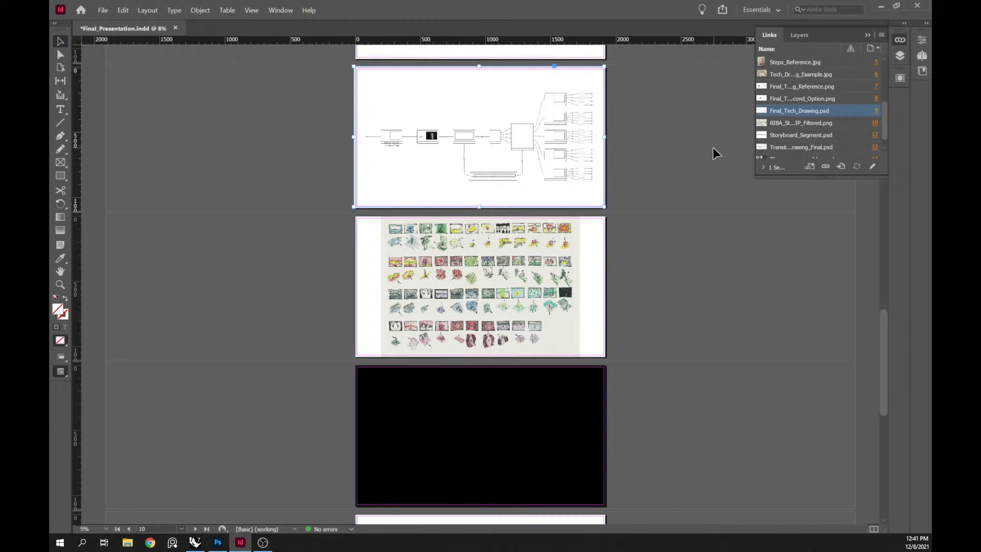
key("shift+w")
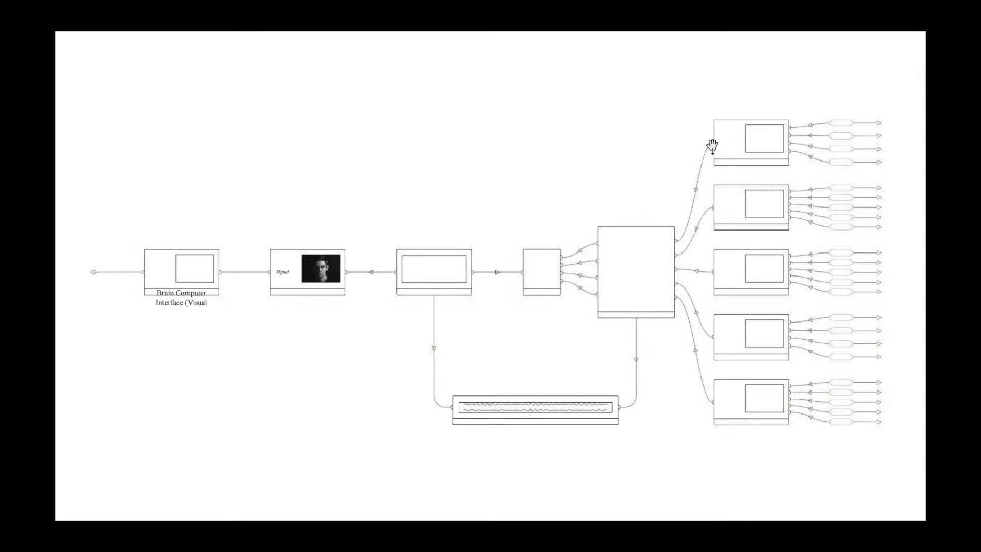
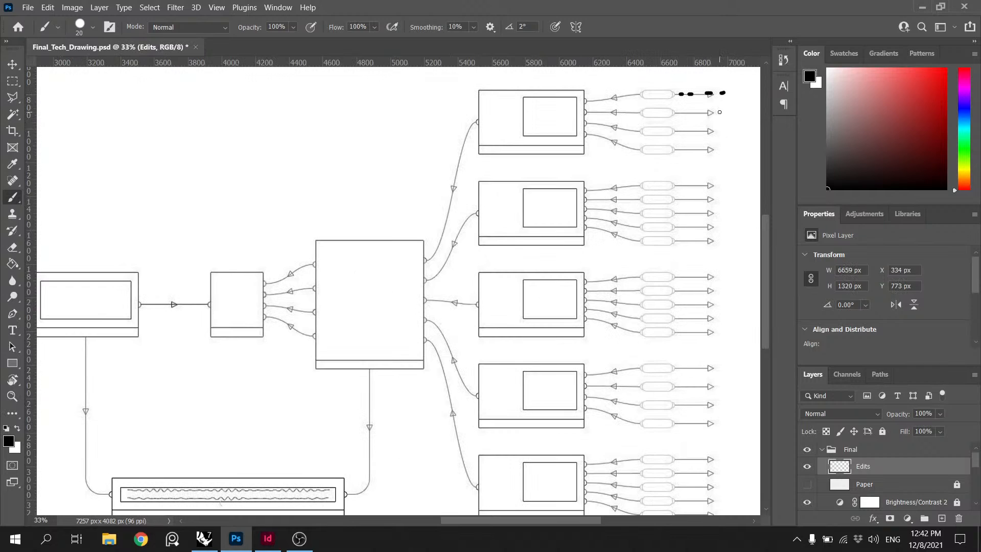
Step: Brush dashed marks over the output lines beyond the small capsule shapes on the Edits layer and save the Photoshop drawing
mouse_move(720, 112)
left_mouse_down()
mouse_move(726, 208)
mouse_move(743, 191)
left_mouse_up()
scroll(720, 190, "down", 7)
scroll(268, 198, "up", 3)
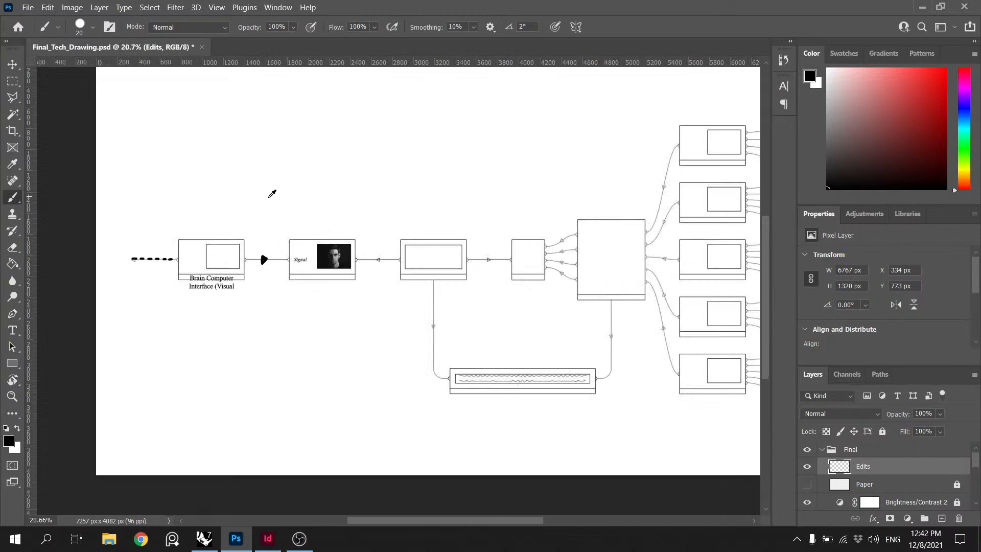
key("ctrl+s")
Step: Open the Brain Computer Interface label for editing and extend its text box to about 211 px high so all the text fits
scroll(274, 263, "up", 4)
key("v")
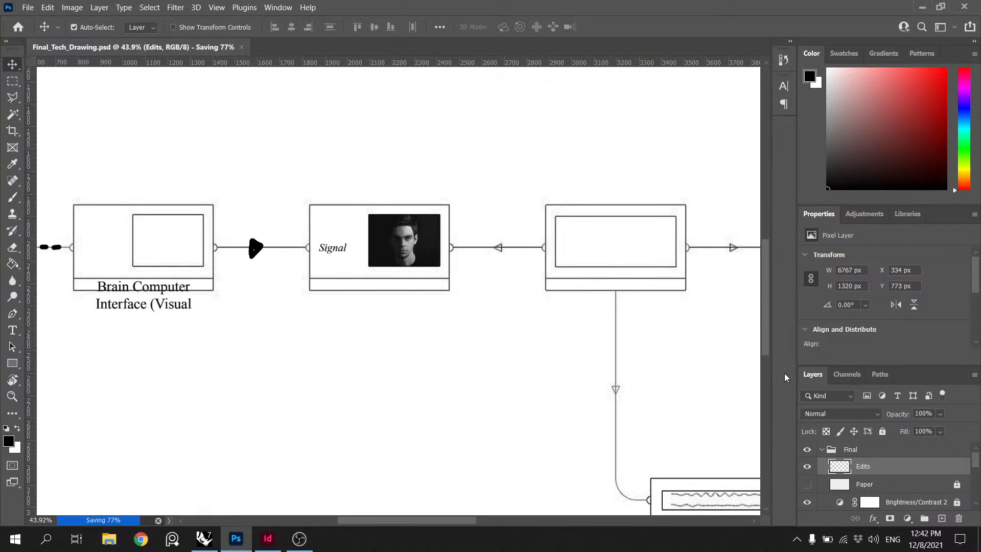
left_click(884, 483)
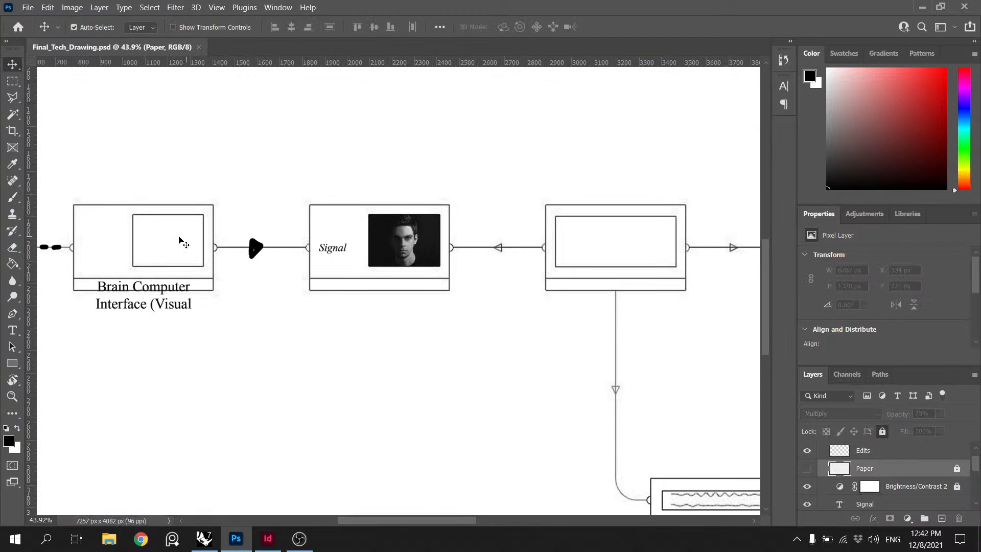
scroll(337, 250, "up", 1)
scroll(338, 253, "down", 2)
scroll(72, 243, "up", 2)
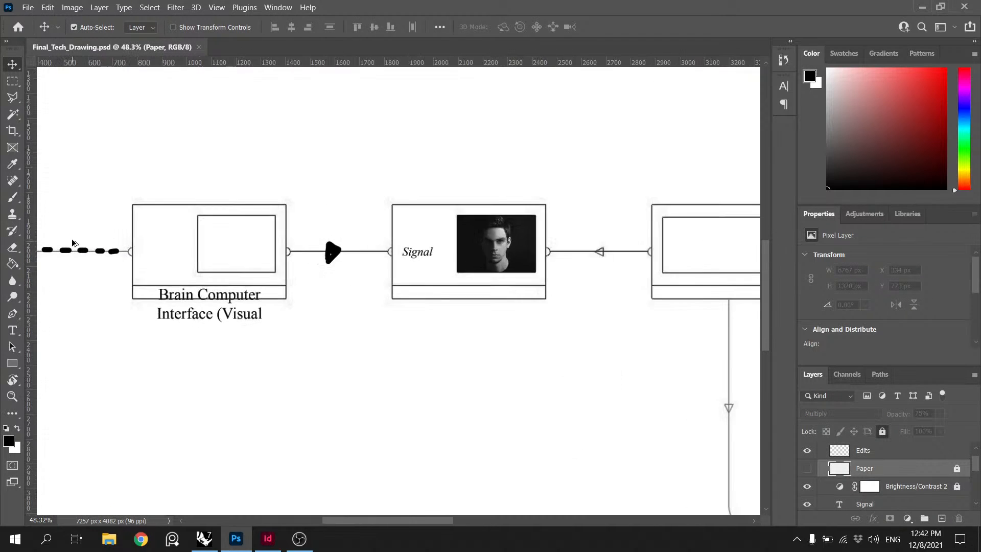
scroll(72, 243, "up", 1)
double_click(222, 318)
mouse_move(224, 336)
left_mouse_down()
mouse_move(225, 373)
mouse_move(226, 354)
left_mouse_up()
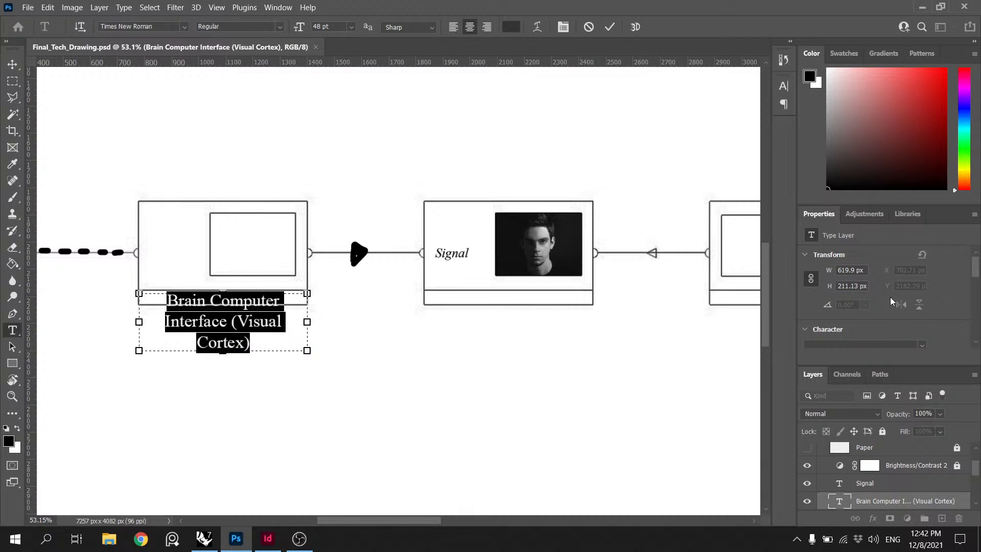
Step: Left-align the Brain Computer Interface label after trying justified alignment, and shorten its text box to two lines
left_click_drag(978, 266, 974, 308)
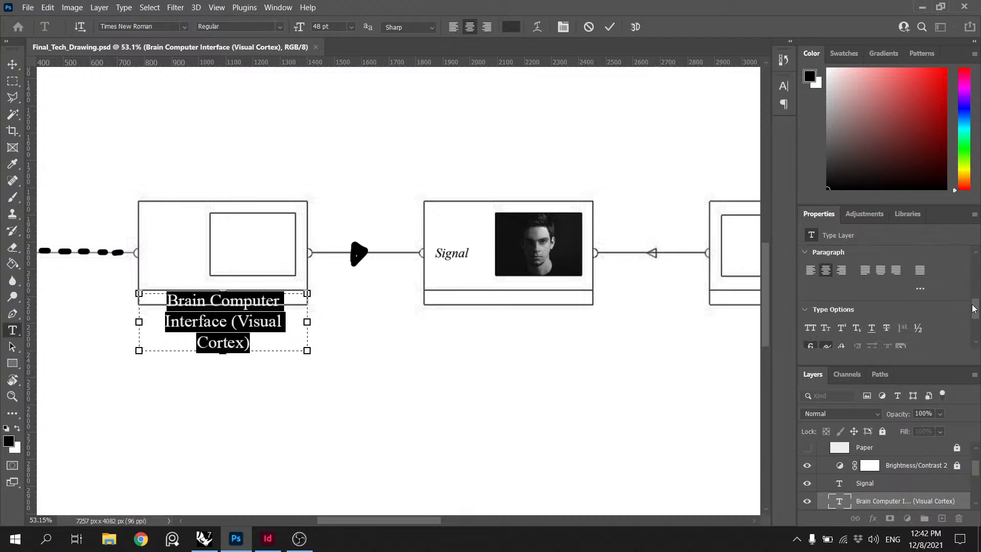
left_click(882, 271)
left_click(810, 269)
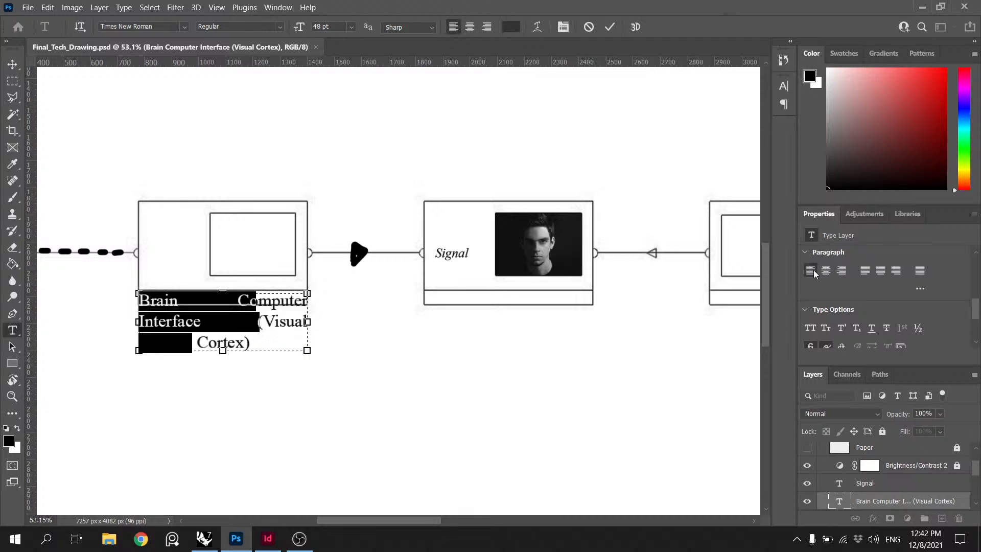
left_click_drag(220, 352, 228, 329)
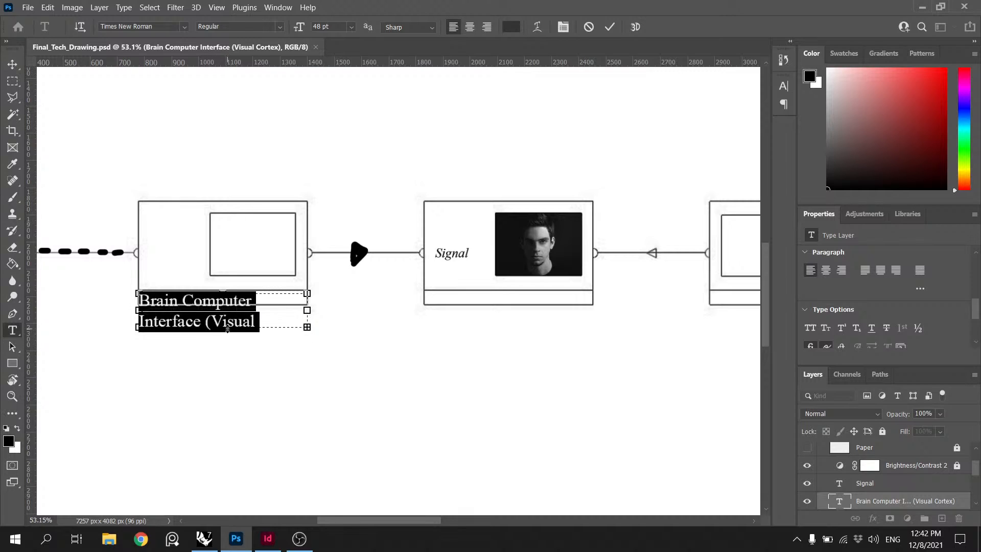
Step: Set the Brain Computer Interface label's font size to 46 pt
left_click(352, 28)
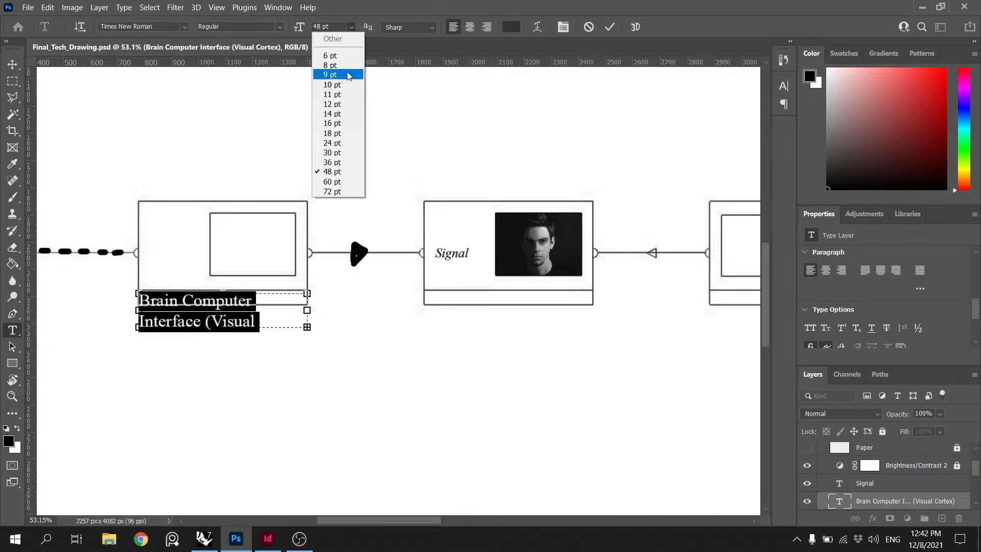
left_click(340, 39)
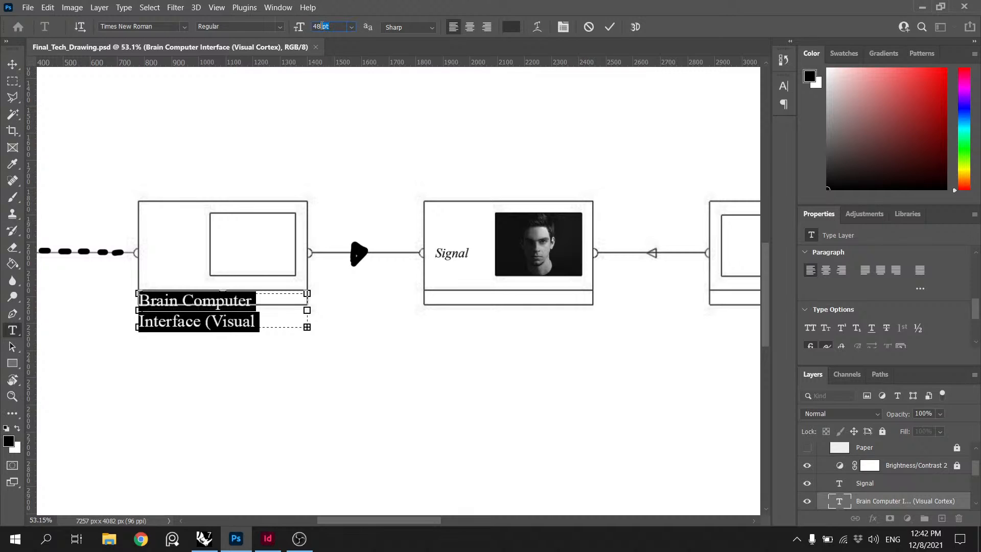
left_click_drag(322, 26, 304, 28)
type("46")
key("Return")
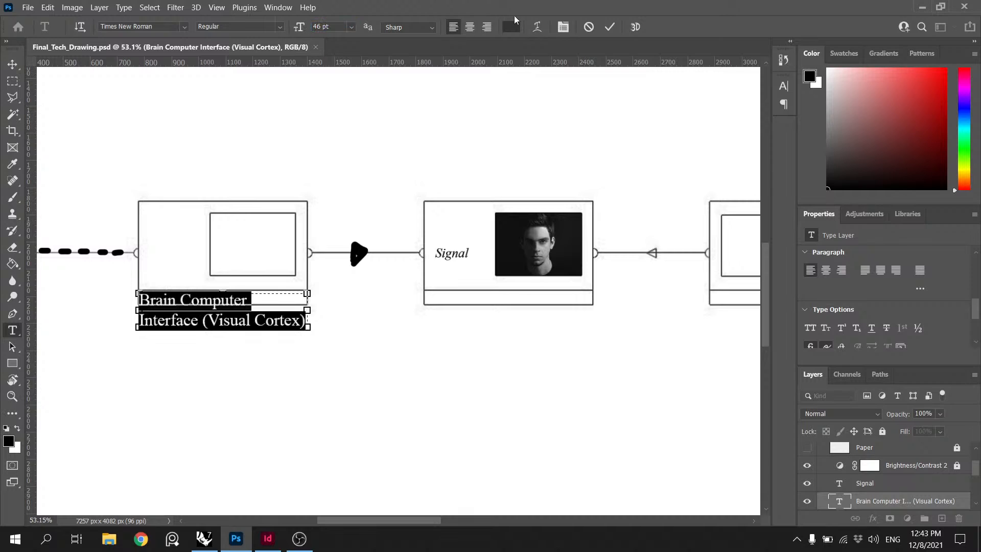
Step: Centre the Brain Computer Interface label's text, commit the edit, and save the drawing
left_click(469, 26)
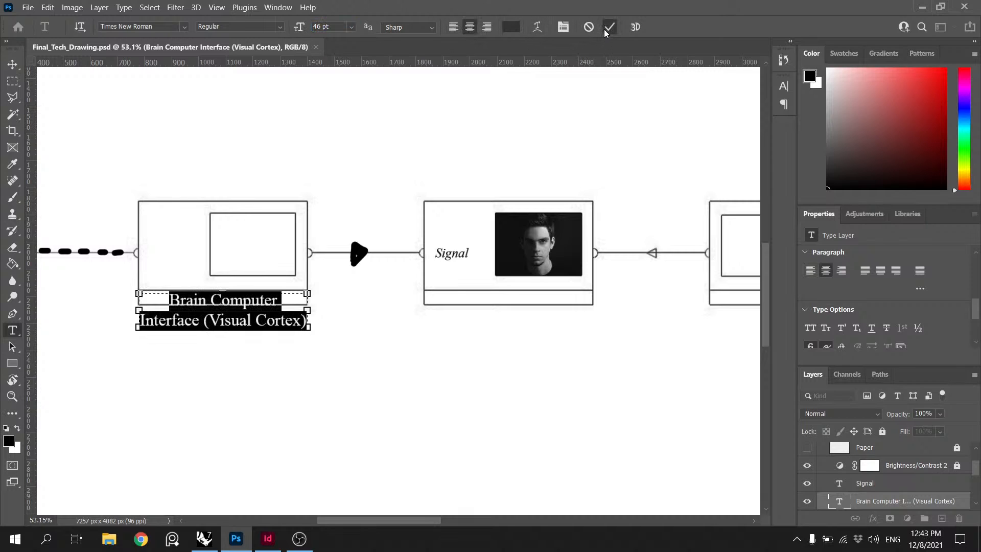
left_click(609, 27)
key("v")
scroll(237, 250, "down", 5)
key("ctrl+s")
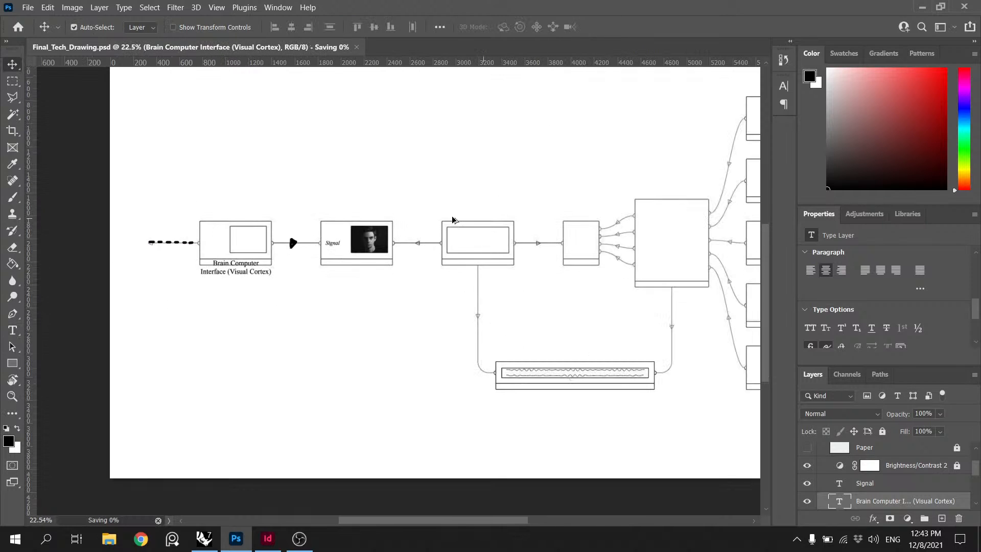
Step: Check the legibility of the Brain Computer Interface and Signal labels at different scales
scroll(452, 217, "down", 3)
scroll(658, 203, "up", 3)
scroll(278, 276, "down", 2)
scroll(72, 265, "up", 3)
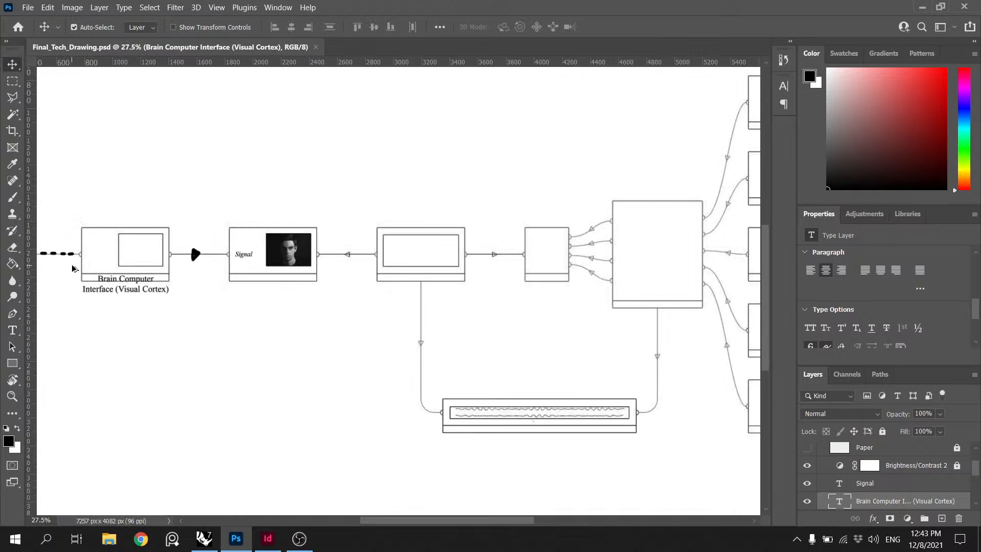
scroll(72, 268, "up", 4)
scroll(129, 245, "down", 1)
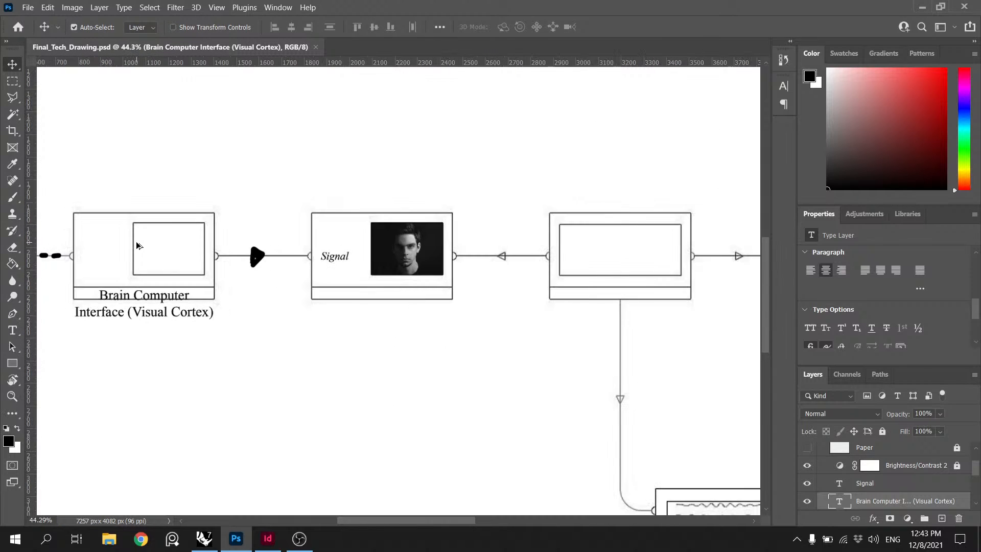
scroll(136, 245, "up", 2)
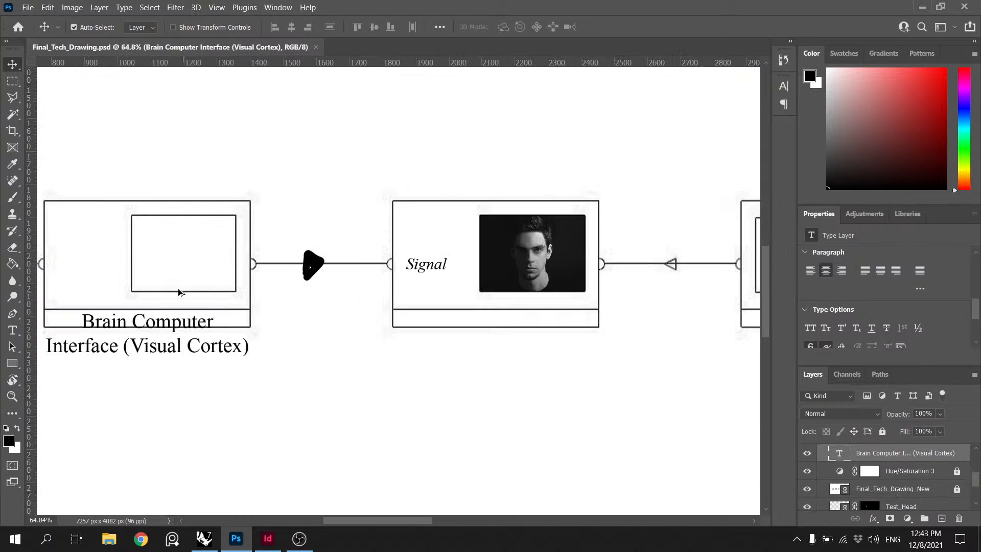
scroll(178, 293, "down", 1)
Step: Sketch an elongated 3D box inside the first box's image frame with a 10 px brush on the Edits layer, and save the drawing
left_click(13, 197)
scroll(142, 251, "up", 1)
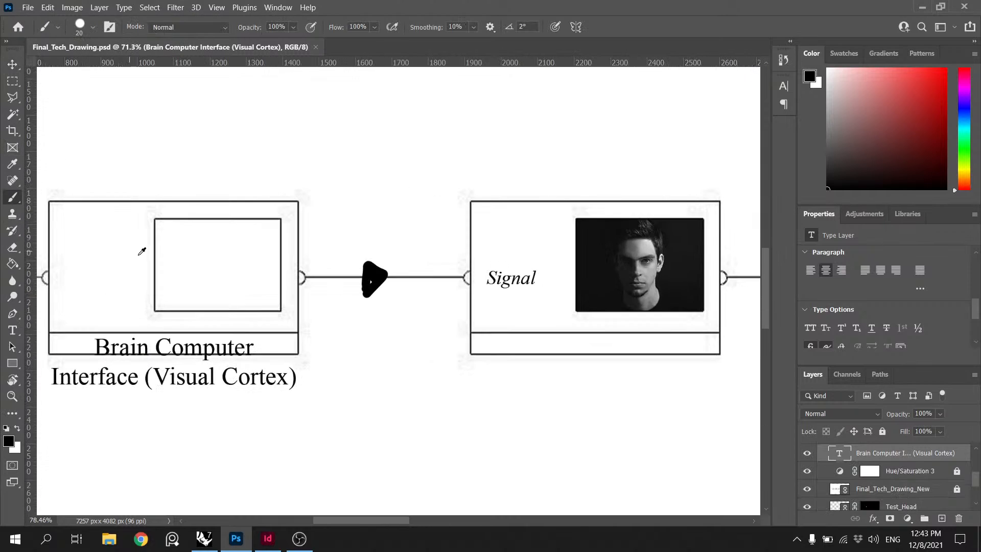
scroll(142, 252, "up", 1)
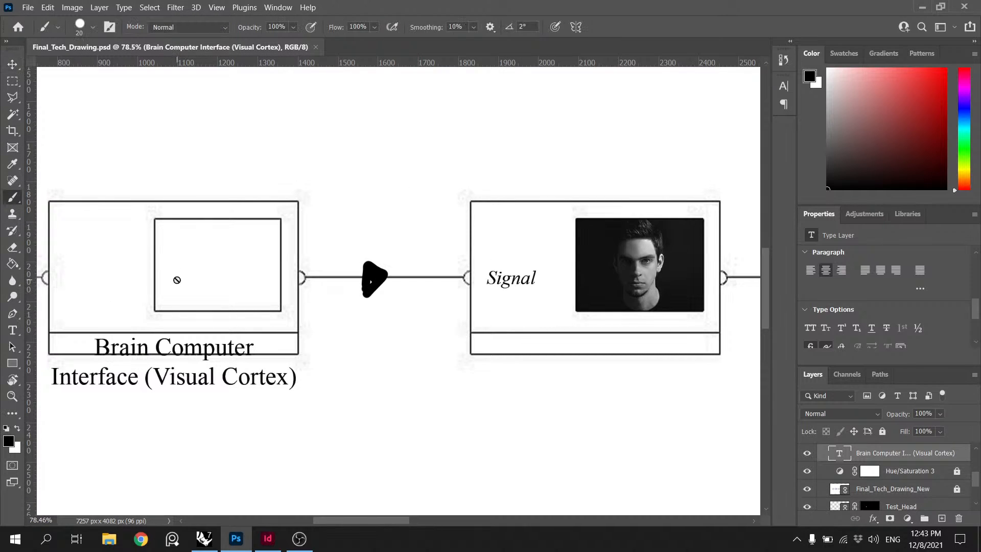
scroll(860, 418, "up", 1)
scroll(893, 460, "up", 2)
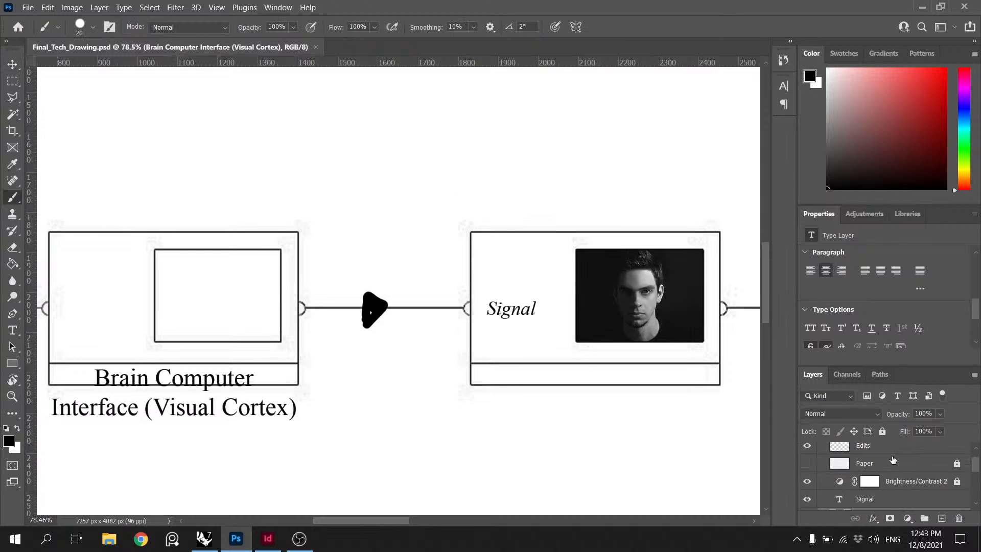
scroll(892, 460, "up", 1)
left_click(891, 465)
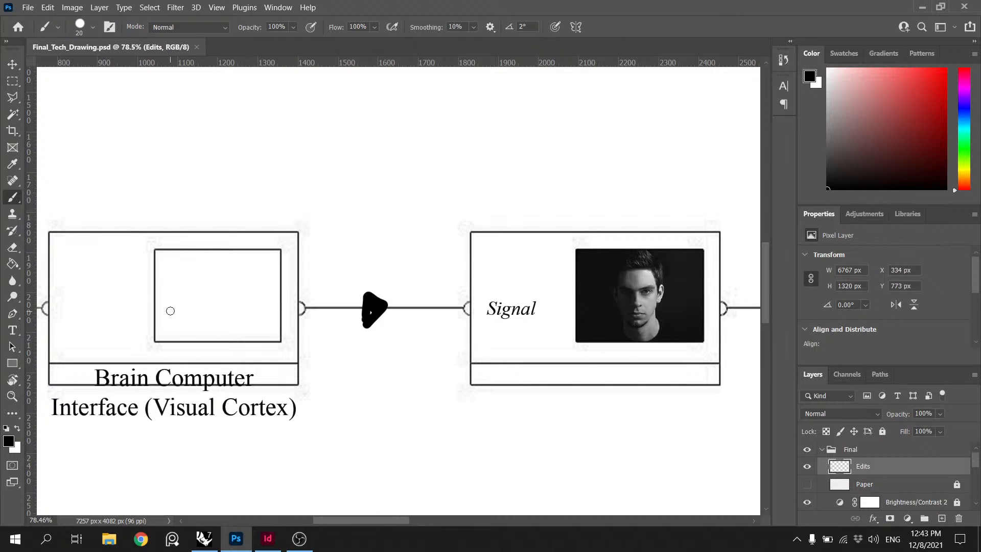
key("bracketleft")
mouse_move(172, 315)
left_mouse_down()
mouse_move(190, 336)
mouse_move(251, 289)
mouse_move(173, 312)
mouse_move(237, 277)
mouse_move(250, 288)
mouse_move(193, 331)
mouse_move(248, 272)
mouse_move(249, 292)
left_mouse_up()
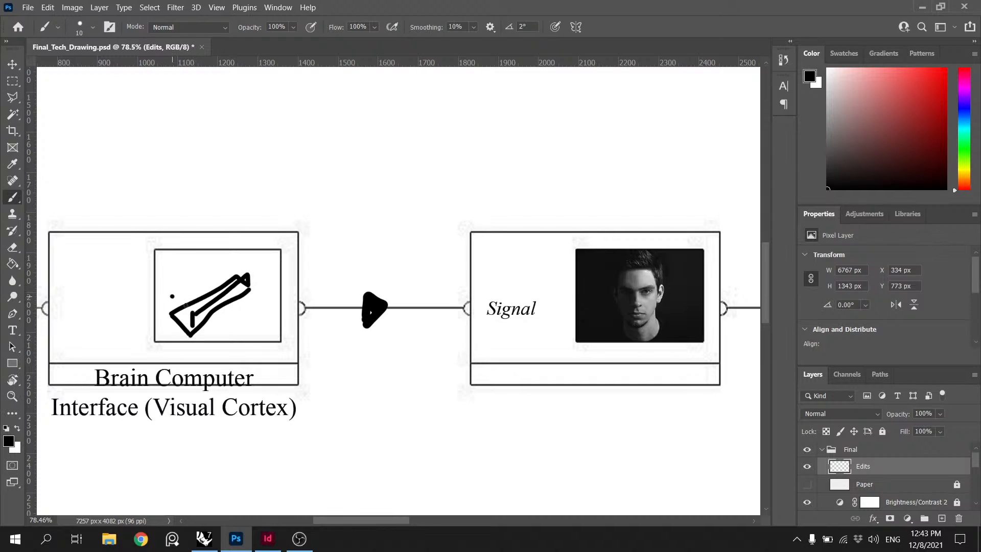
mouse_move(199, 312)
left_mouse_down()
mouse_move(175, 299)
mouse_move(171, 314)
mouse_move(172, 295)
mouse_move(231, 265)
mouse_move(249, 281)
left_mouse_up()
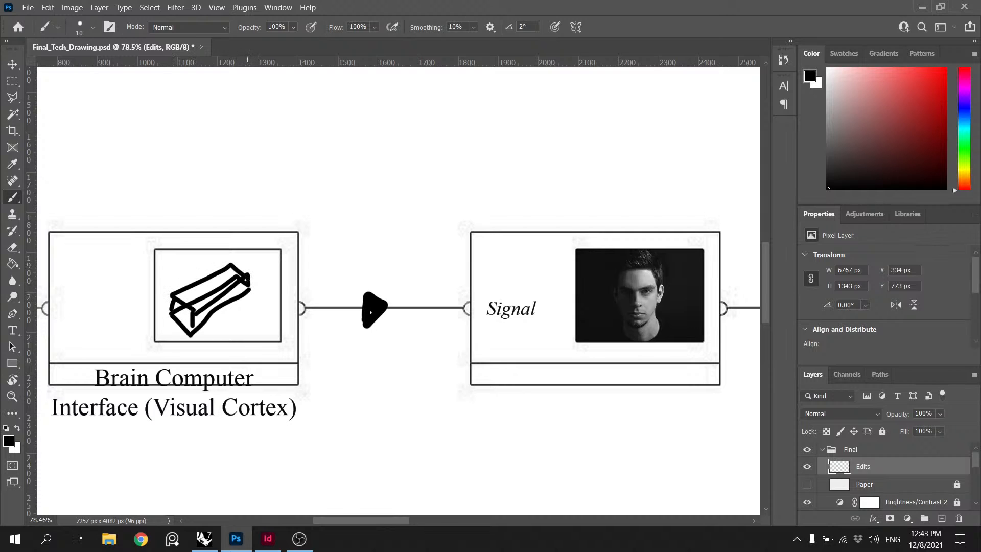
scroll(255, 286, "down", 8)
scroll(317, 285, "up", 3)
key("ctrl+s")
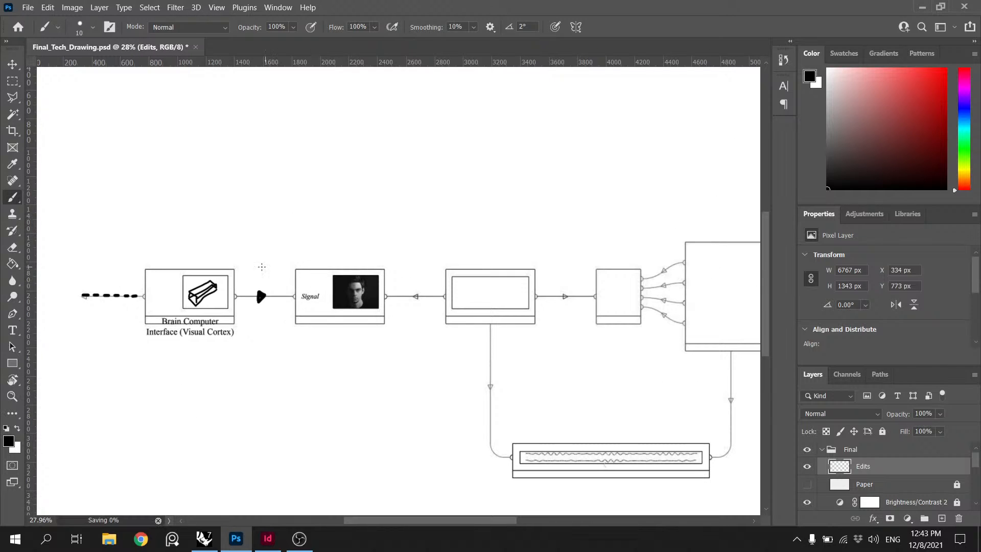
Step: Examine the portrait box, the empty third box, and the connectors around them
scroll(327, 271, "down", 2)
scroll(336, 261, "up", 3)
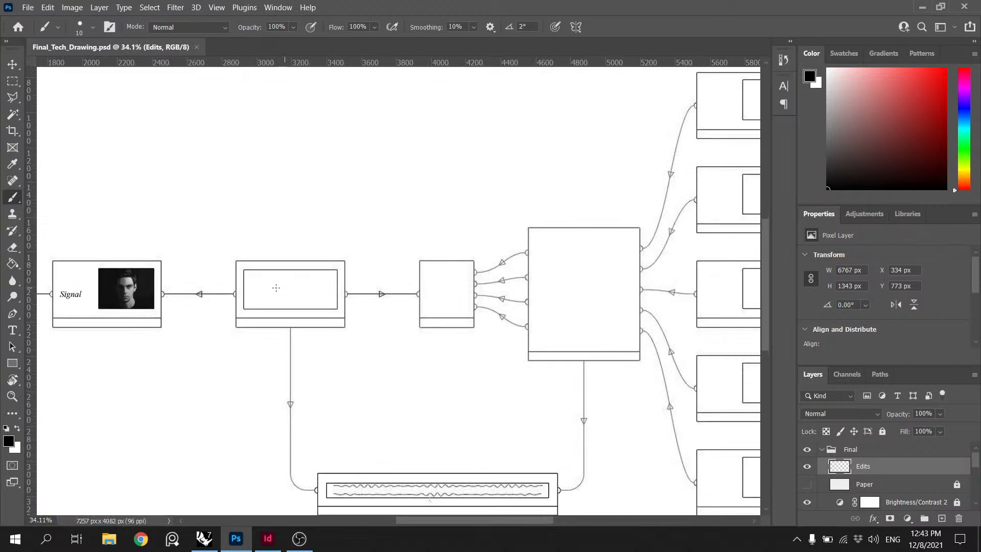
scroll(229, 279, "up", 4)
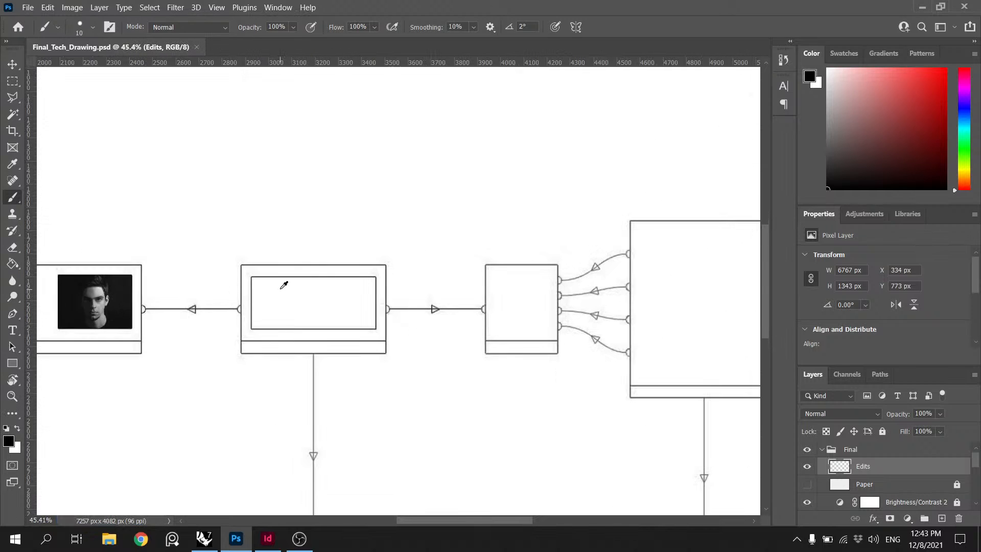
scroll(282, 286, "down", 4)
scroll(254, 304, "up", 3)
scroll(210, 311, "down", 4)
scroll(128, 276, "up", 4)
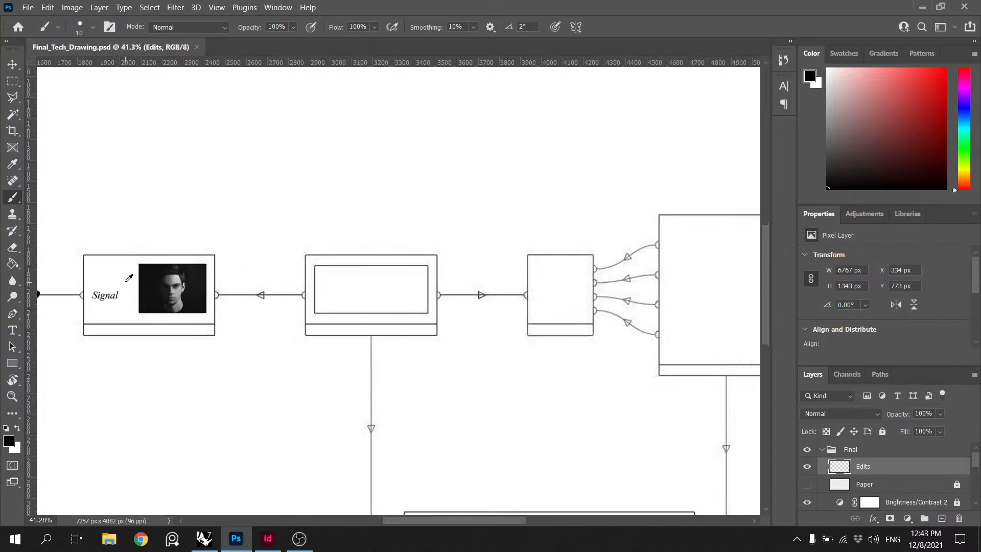
scroll(218, 279, "down", 2)
scroll(291, 268, "up", 4)
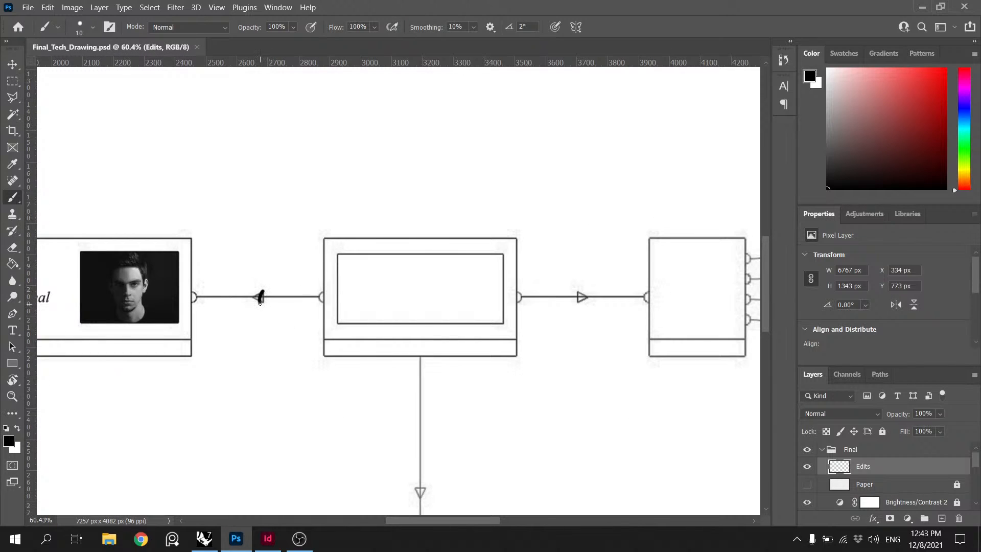
Step: Brush a solid arrowhead pointing toward the third box on the connector after the portrait box, undoing the first strokes
left_click_drag(260, 301, 266, 293)
key("ctrl+z")
key("ctrl+z")
scroll(265, 297, "down", 4)
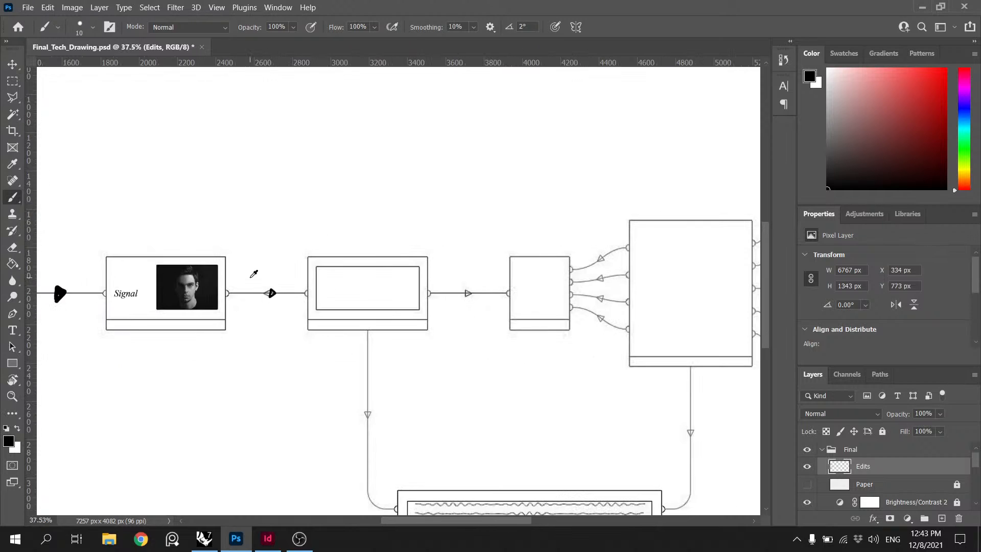
Step: Brush an angular connector line from the top of the empty third box over the portrait box to the Brain Computer Interface box
scroll(85, 279, "up", 3)
scroll(77, 270, "up", 2)
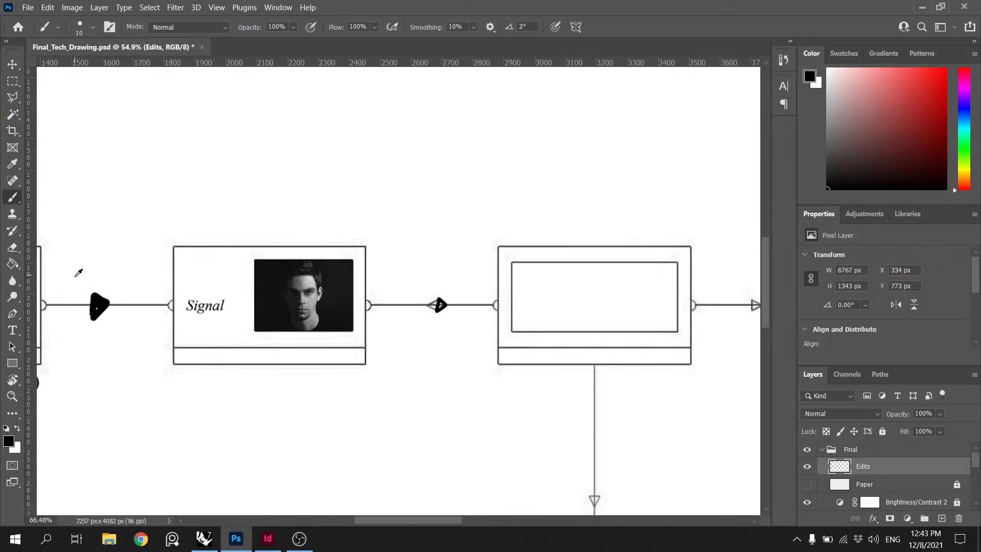
scroll(87, 284, "down", 4)
scroll(101, 289, "down", 2)
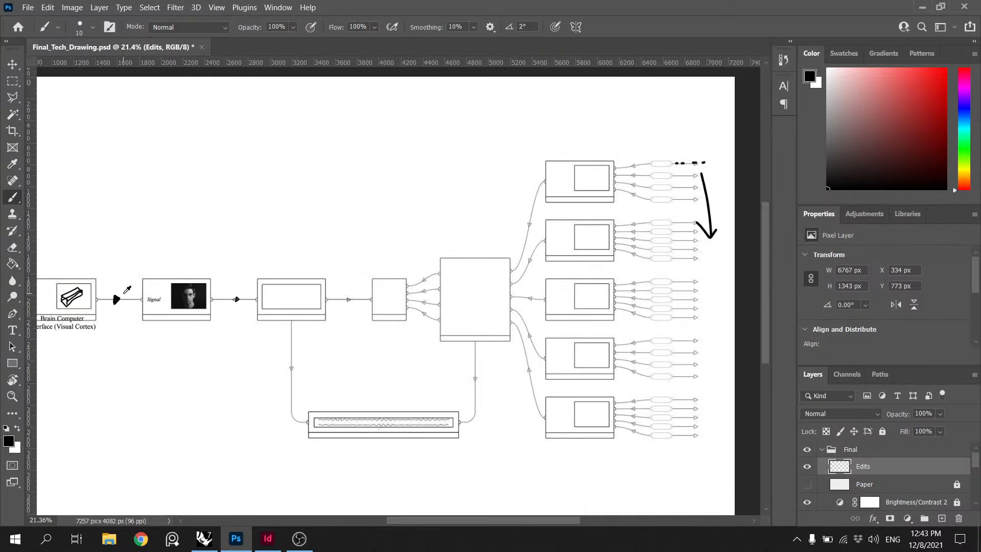
scroll(115, 273, "up", 3)
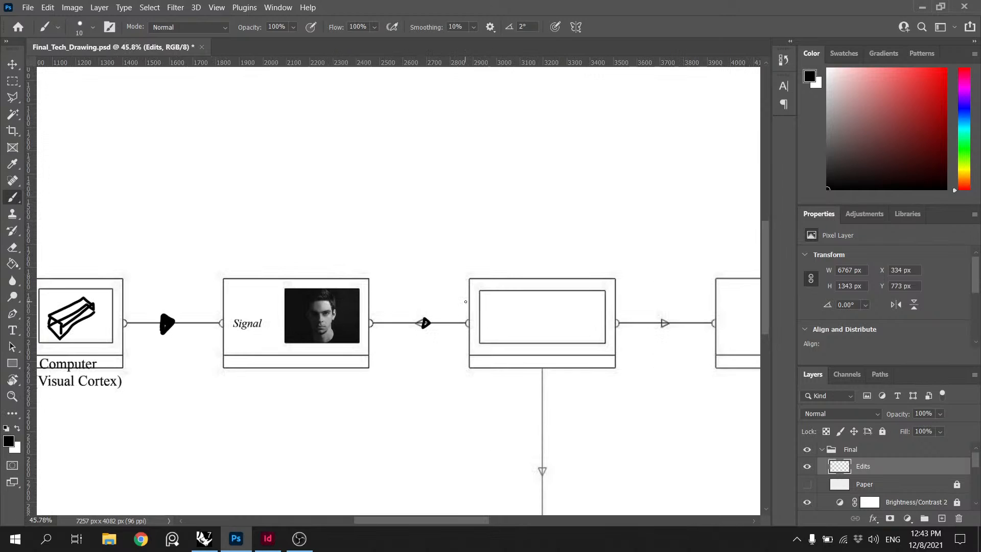
mouse_move(524, 272)
left_mouse_down()
mouse_move(513, 175)
mouse_move(525, 162)
left_mouse_up()
key("ctrl+z")
mouse_move(544, 279)
left_mouse_down()
mouse_move(541, 150)
mouse_move(267, 154)
left_mouse_up()
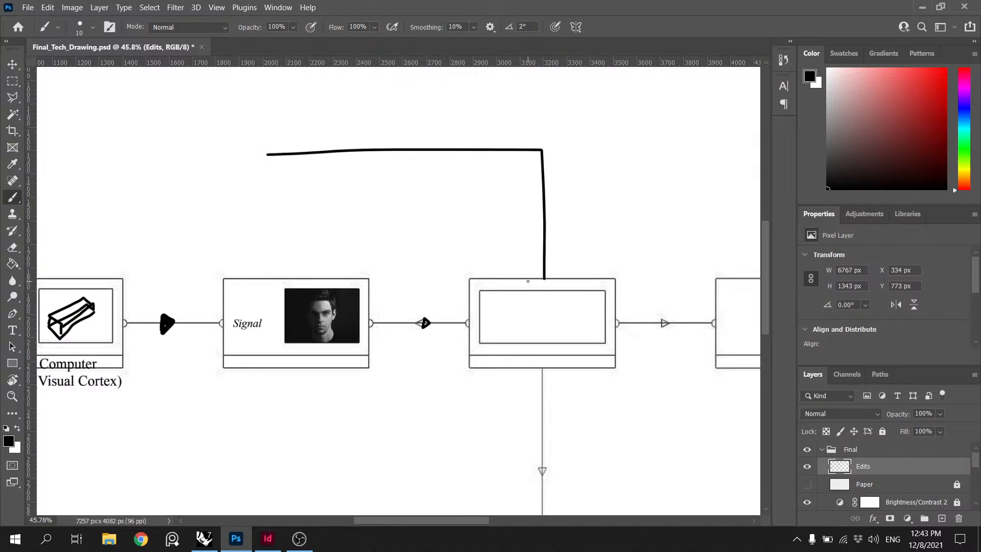
key("ctrl+z")
mouse_move(551, 271)
left_mouse_down()
mouse_move(543, 138)
mouse_move(322, 129)
mouse_move(88, 143)
mouse_move(103, 281)
left_mouse_up()
scroll(123, 245, "down", 5)
scroll(88, 259, "up", 3)
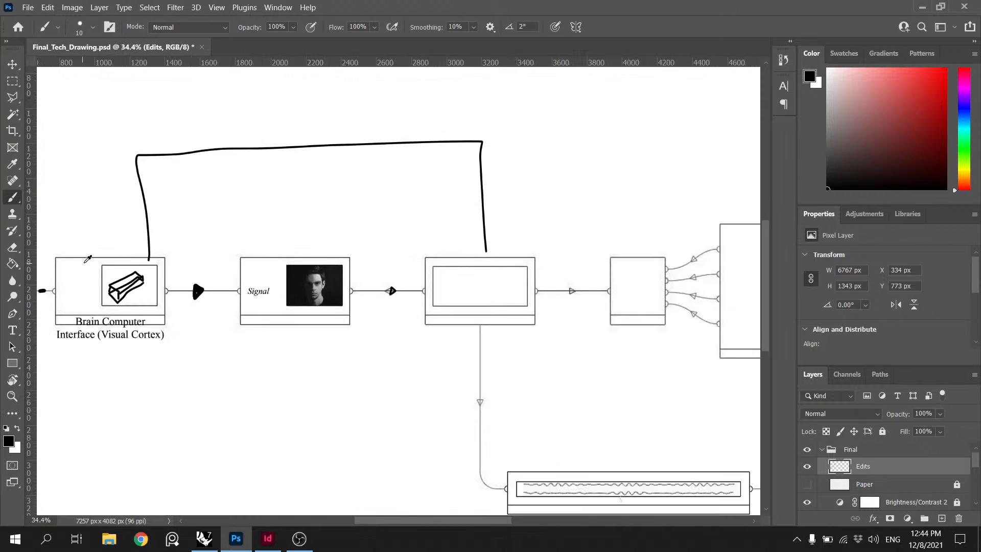
Step: Outline the Signal box with a freehand frame and brush a rounded corner and arrowhead onto the overhead connector's third-box side
scroll(223, 268, "down", 4)
scroll(301, 286, "up", 4)
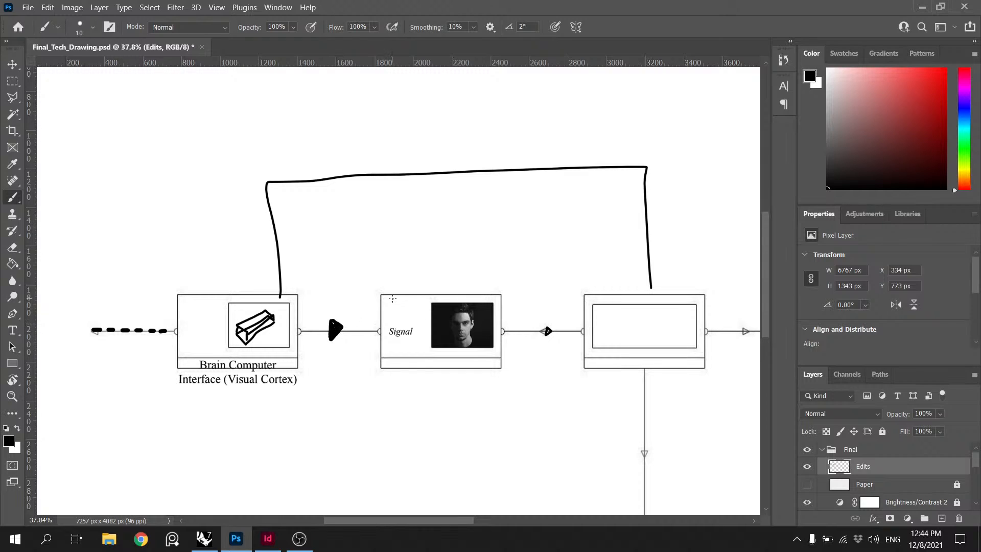
mouse_move(370, 287)
left_mouse_down()
mouse_move(359, 374)
mouse_move(518, 372)
mouse_move(512, 275)
mouse_move(366, 277)
left_mouse_up()
scroll(366, 277, "down", 5)
scroll(446, 322, "up", 4)
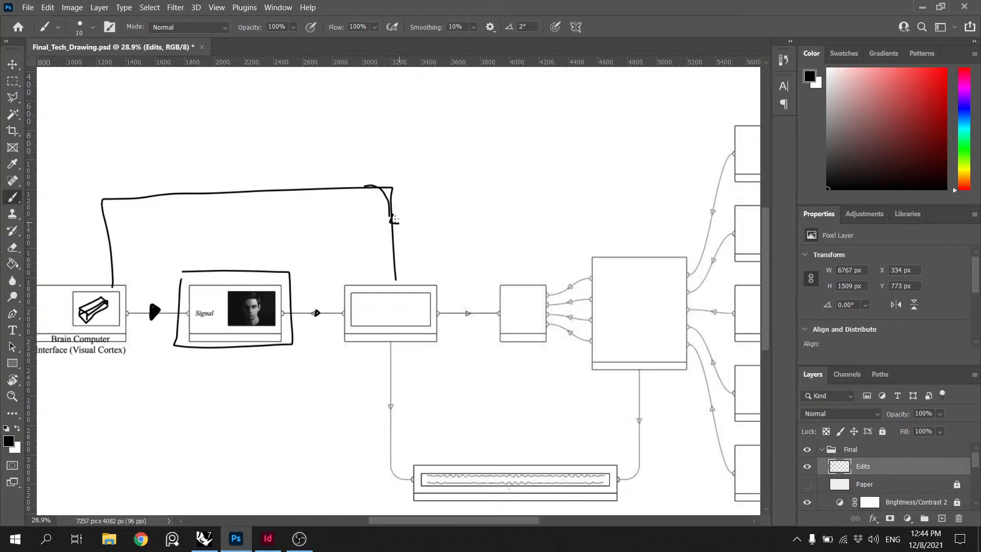
Step: Brush a rounded corner and arrowhead onto the overhead connector's first-box side, and sketch an arrowhead on the incoming dashed line
scroll(394, 221, "down", 2)
scroll(198, 287, "up", 3)
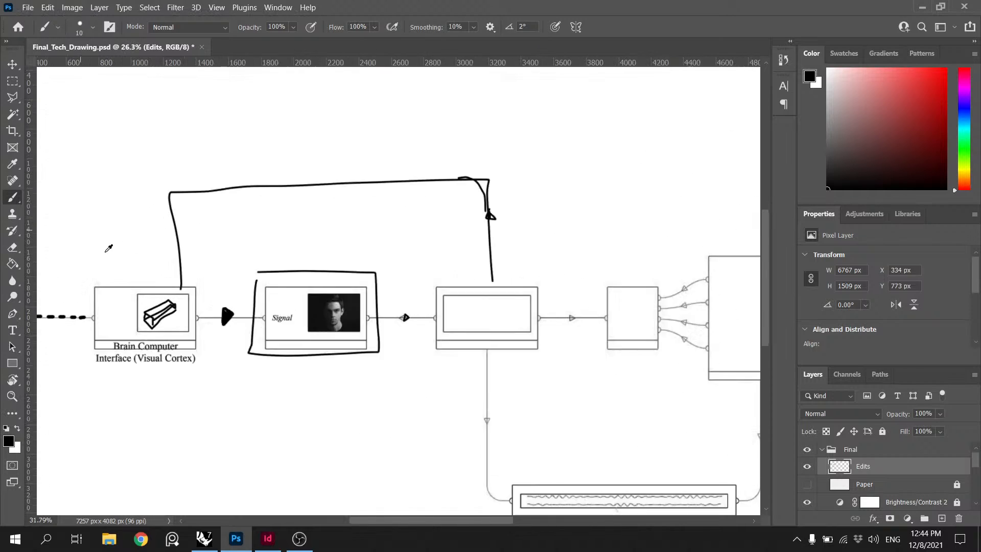
mouse_move(193, 210)
left_mouse_down()
mouse_move(203, 184)
mouse_move(227, 181)
left_mouse_up()
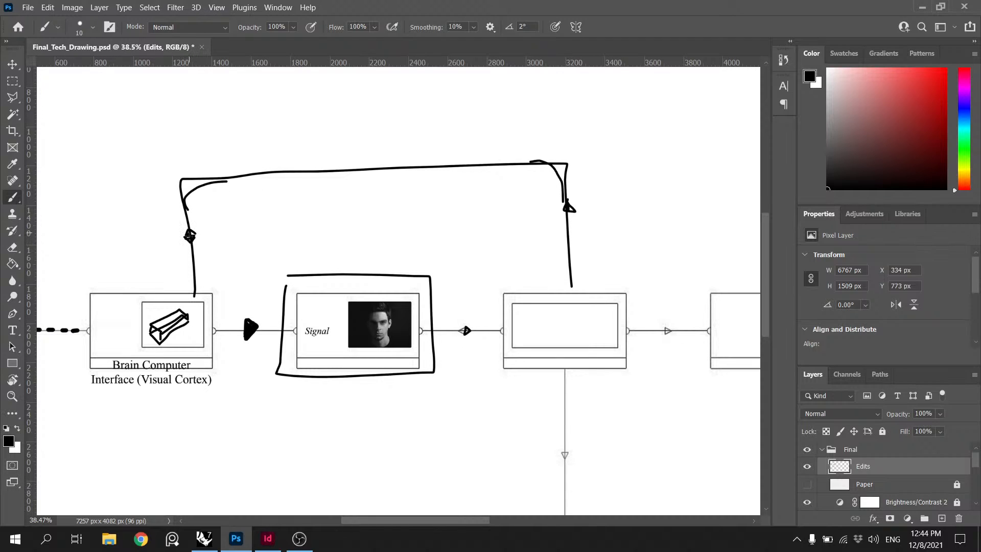
scroll(220, 275, "down", 2)
scroll(233, 301, "up", 2)
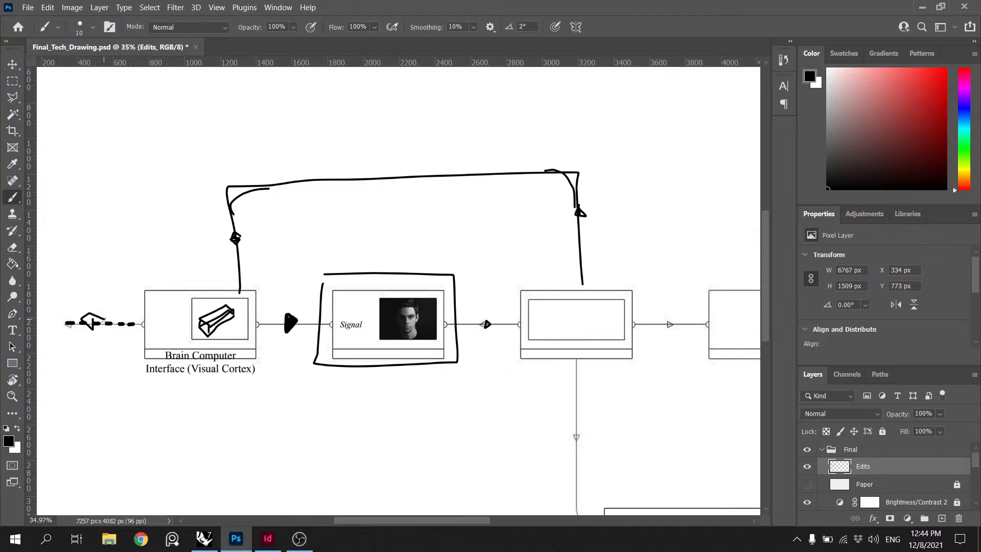
Step: Sketch a diagonal double-headed arrow reaching up from the connector between the third and fourth boxes
scroll(351, 290, "down", 5)
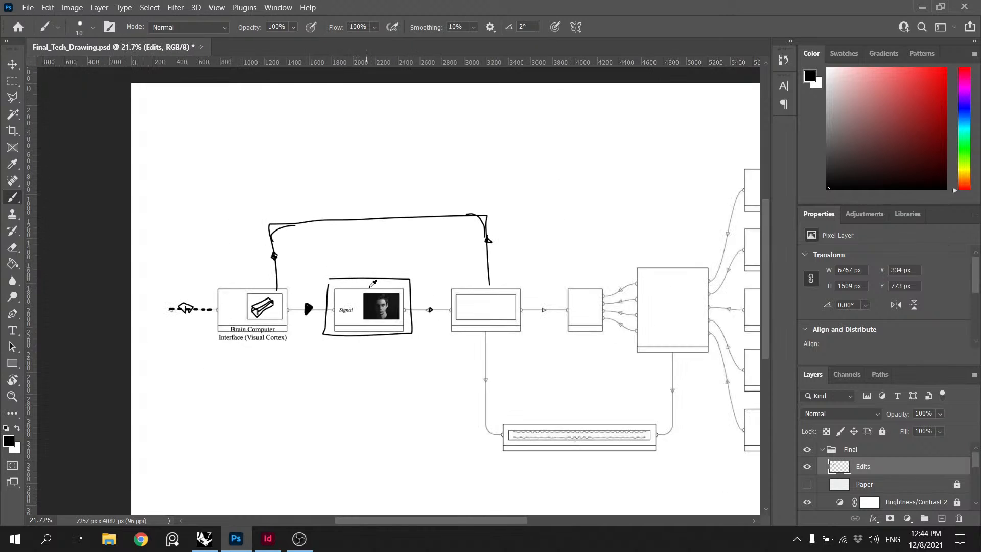
scroll(396, 248, "up", 3)
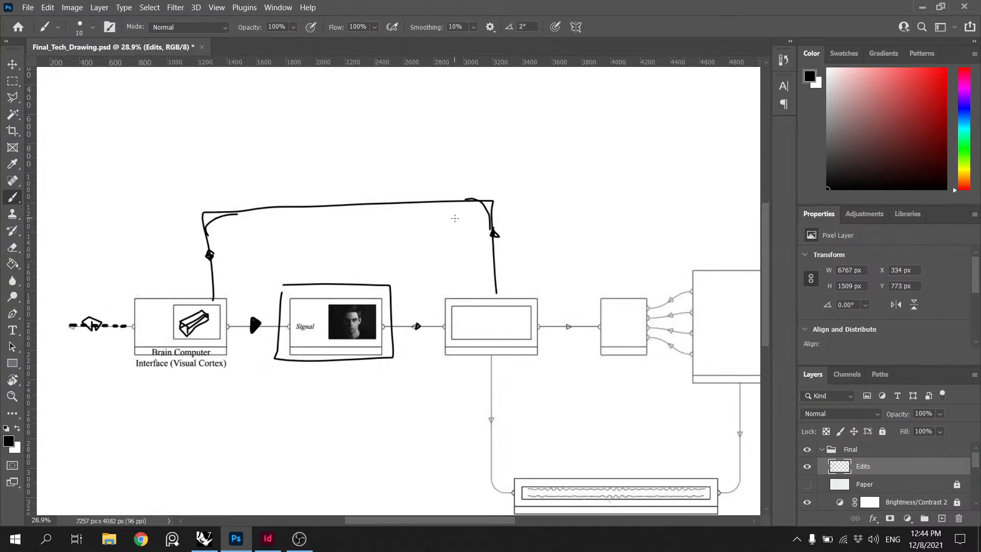
scroll(455, 218, "down", 4)
scroll(539, 261, "up", 2)
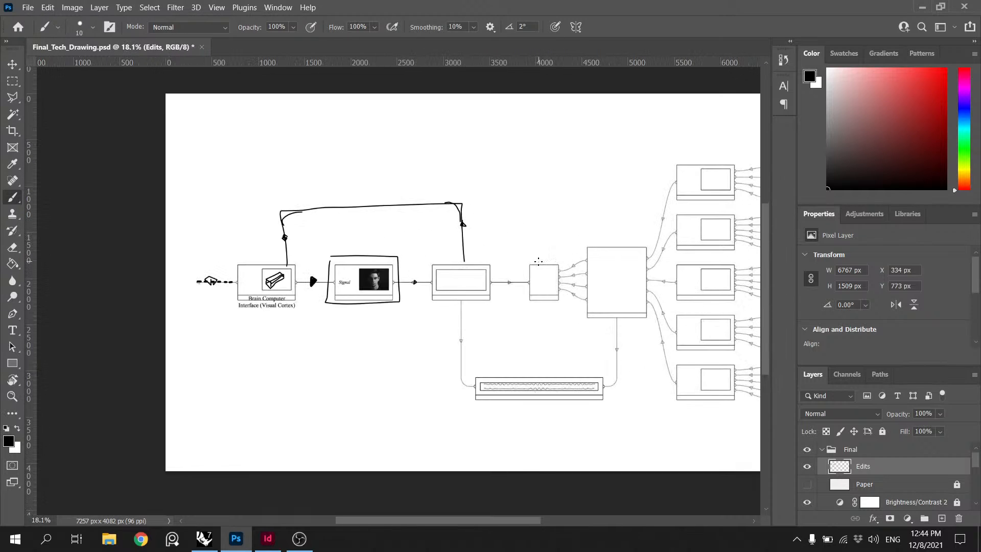
scroll(538, 391, "up", 1)
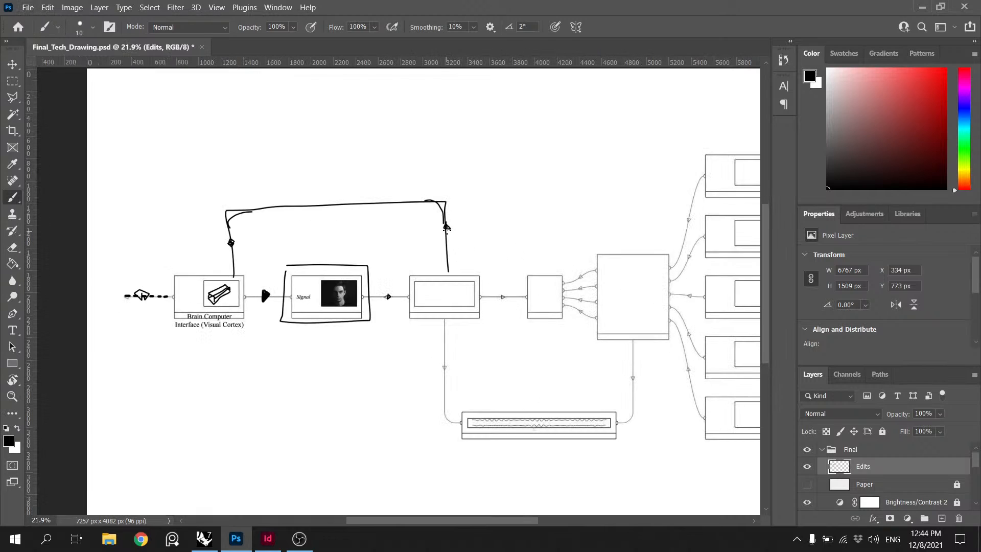
mouse_move(473, 248)
left_mouse_down()
mouse_move(506, 305)
mouse_move(485, 257)
left_mouse_up()
scroll(406, 213, "down", 1)
scroll(376, 219, "down", 1)
scroll(376, 218, "up", 3)
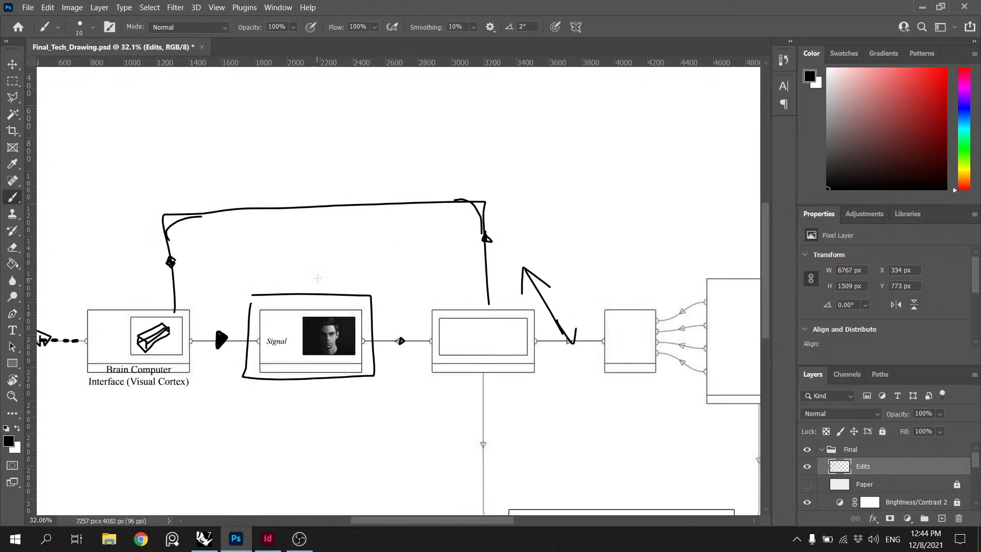
Step: Examine the overhead connector, the Signal and empty third boxes, and the link down to the wave-pattern box
scroll(366, 287, "down", 2)
scroll(366, 288, "up", 2)
scroll(367, 287, "up", 2)
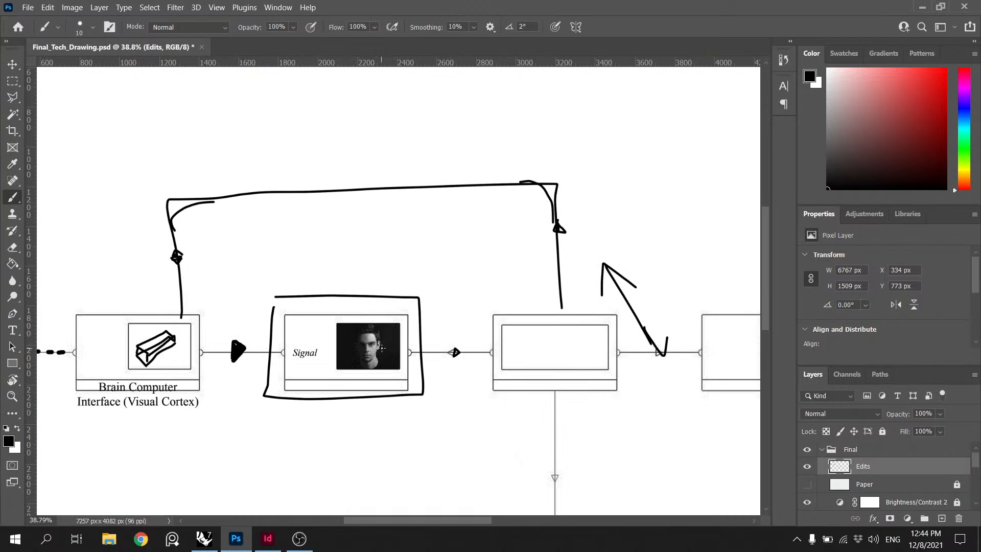
scroll(388, 347, "down", 1)
scroll(499, 338, "up", 1)
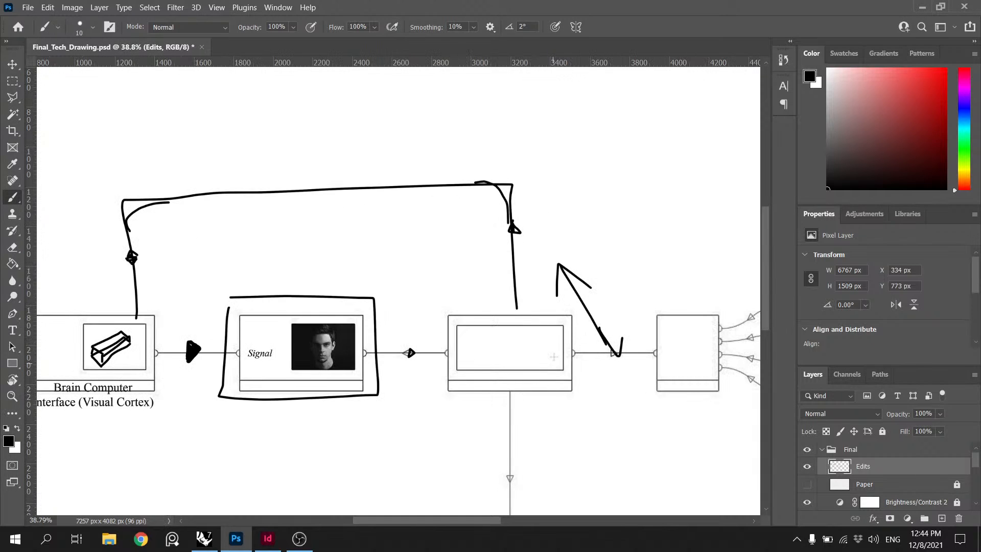
scroll(525, 347, "down", 3)
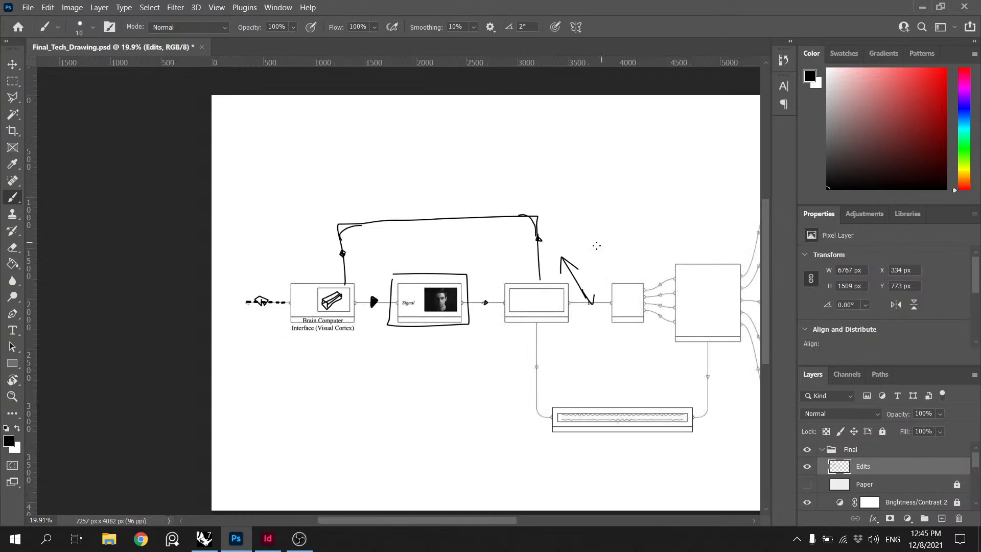
scroll(634, 347, "up", 1)
scroll(643, 317, "down", 2)
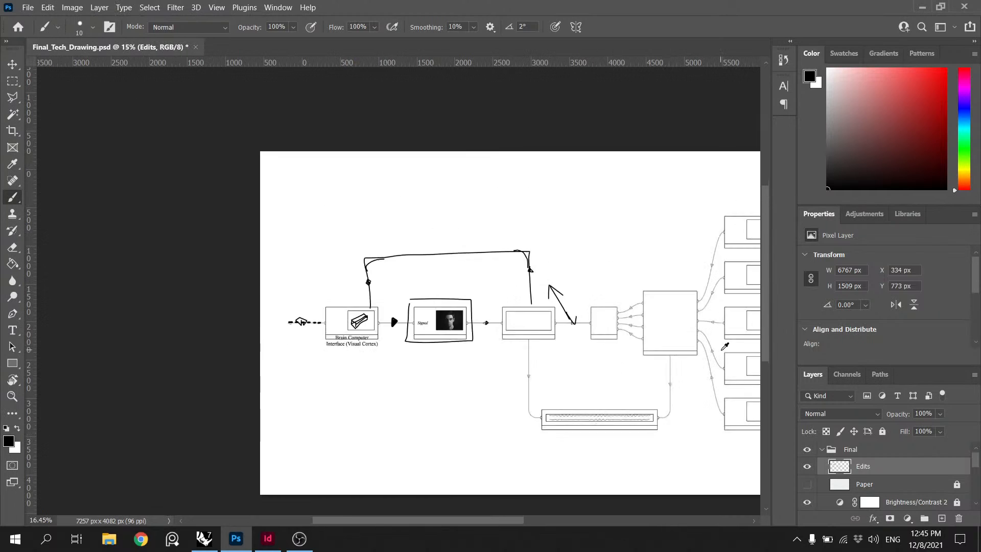
scroll(653, 288, "up", 2)
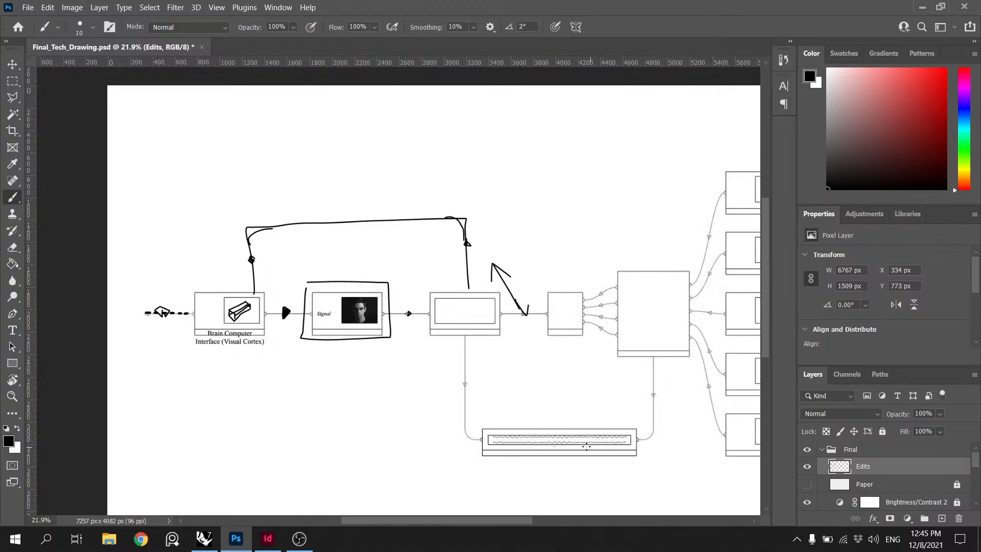
Step: Try to brush a bracket line beneath the wave-pattern box, and undo it
scroll(562, 448, "up", 1)
scroll(552, 450, "up", 1)
scroll(511, 453, "down", 1)
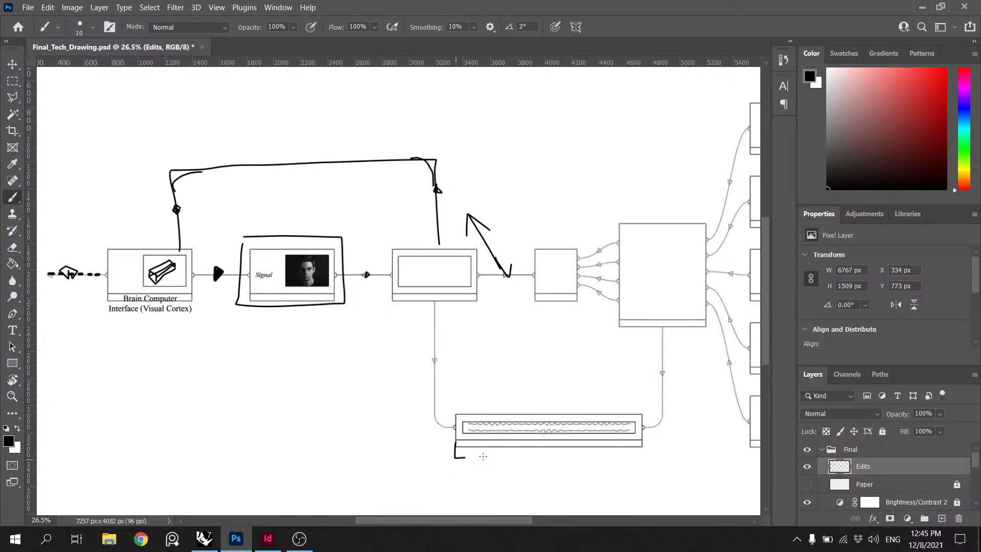
left_click_drag(482, 456, 646, 457)
key("ctrl+z")
scroll(626, 449, "up", 1)
scroll(588, 434, "down", 1)
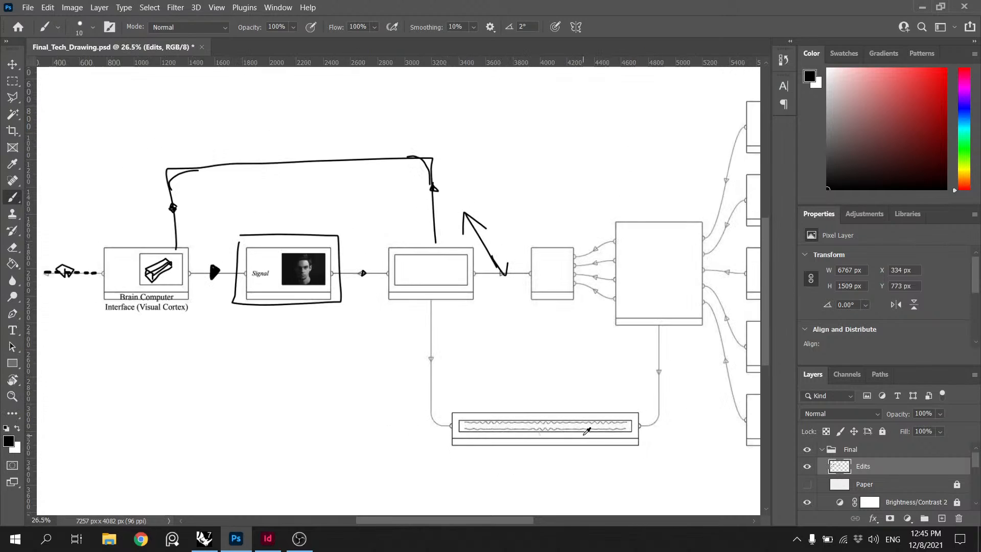
Step: Try to sketch an additional box joined by a short stem to the top of the wave-pattern box, and undo the box
scroll(593, 408, "up", 2)
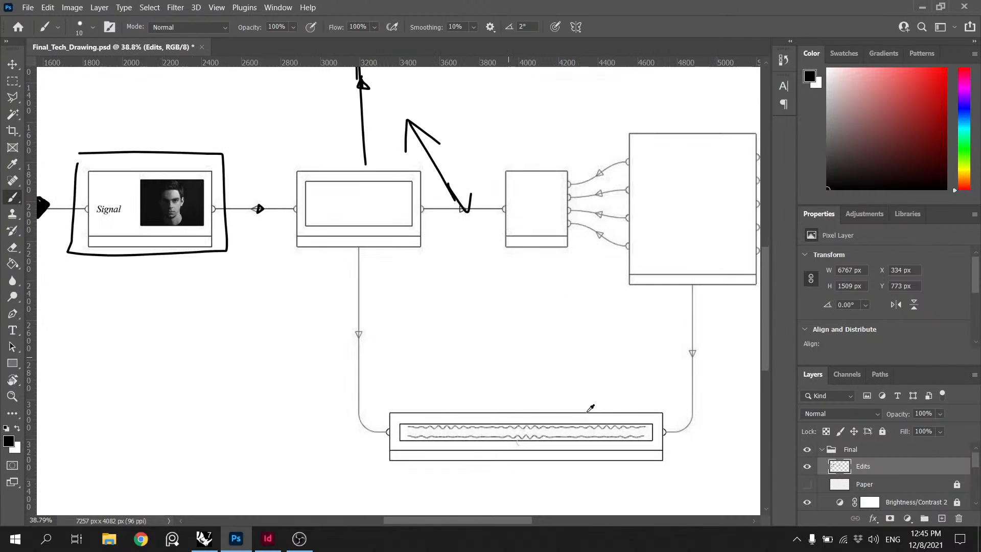
scroll(591, 408, "down", 4)
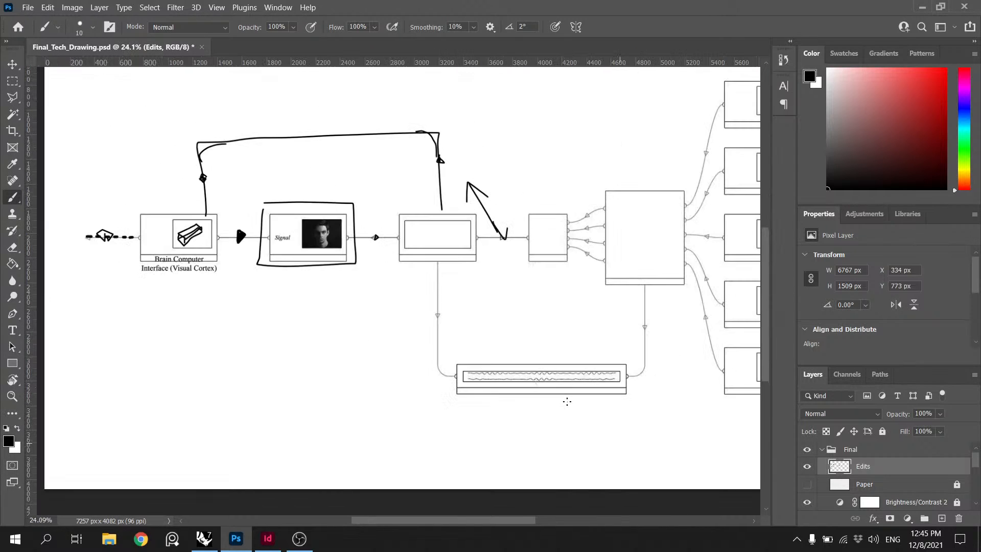
scroll(634, 363, "up", 3)
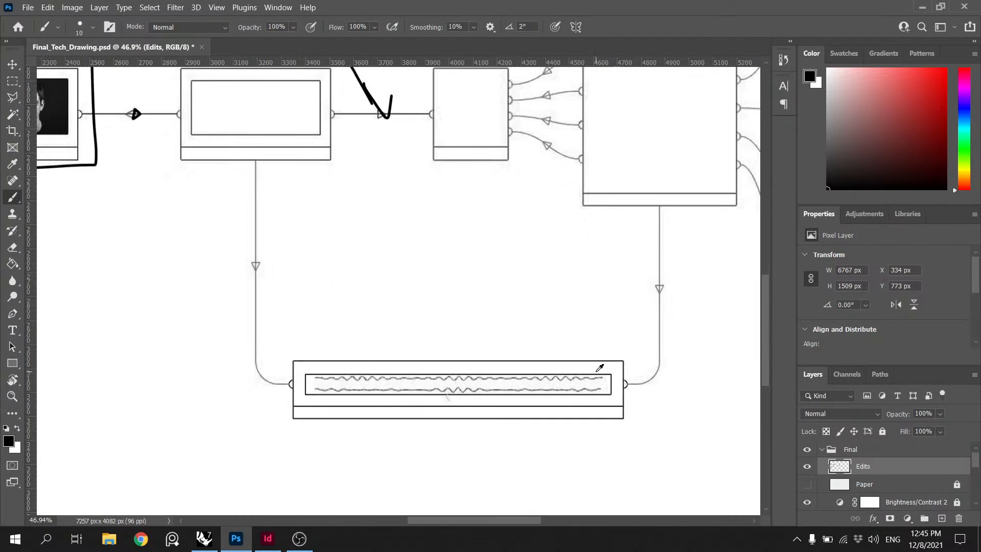
scroll(498, 355, "up", 1)
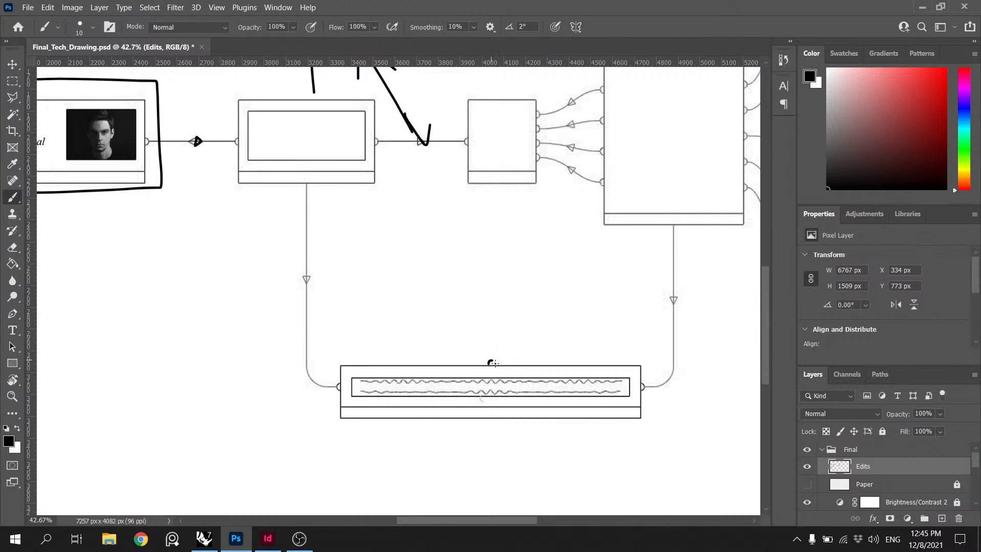
left_click_drag(493, 360, 487, 321)
mouse_move(447, 290)
left_mouse_down()
mouse_move(541, 322)
mouse_move(549, 270)
mouse_move(455, 282)
mouse_move(462, 284)
left_mouse_up()
scroll(468, 284, "down", 2)
scroll(514, 277, "down", 2)
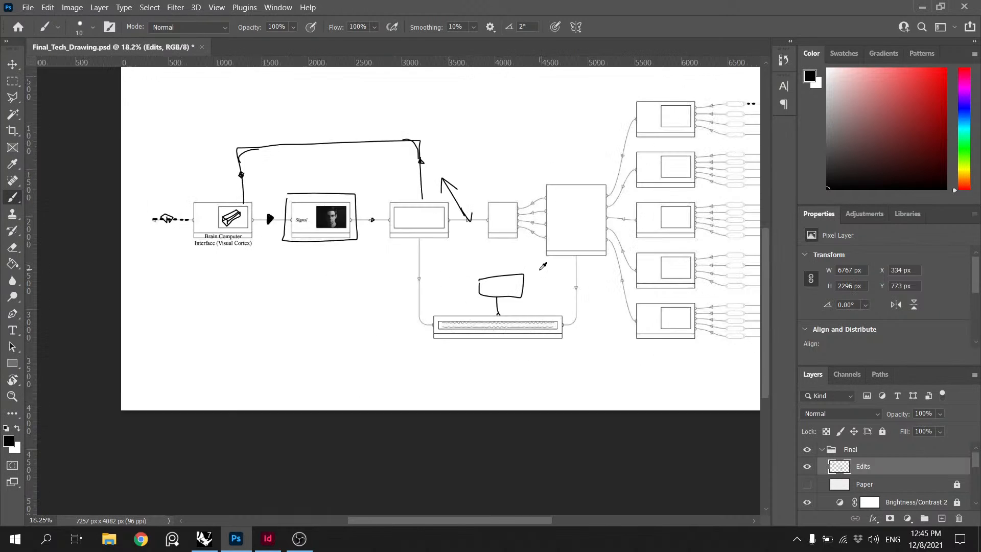
key("ctrl+z")
scroll(521, 290, "up", 3)
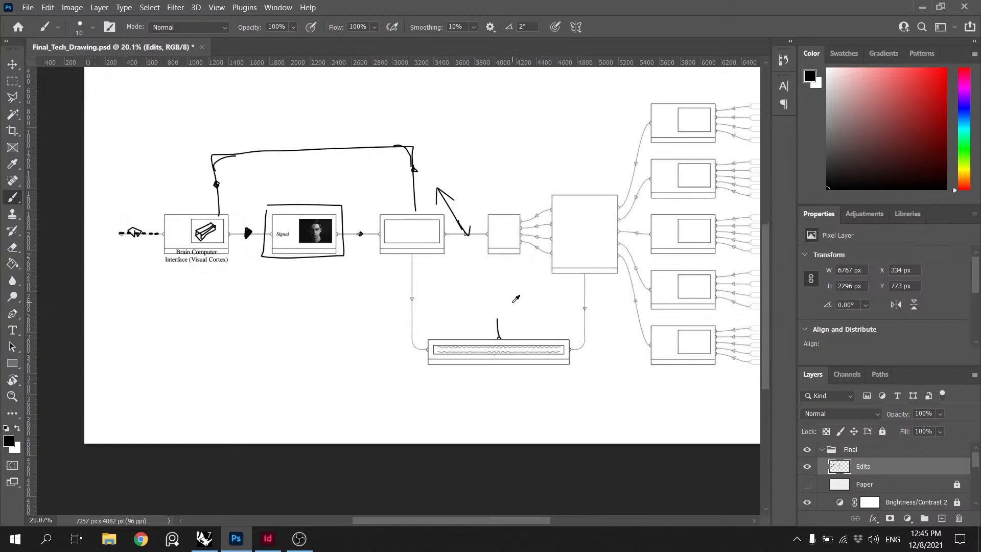
scroll(561, 362, "down", 2)
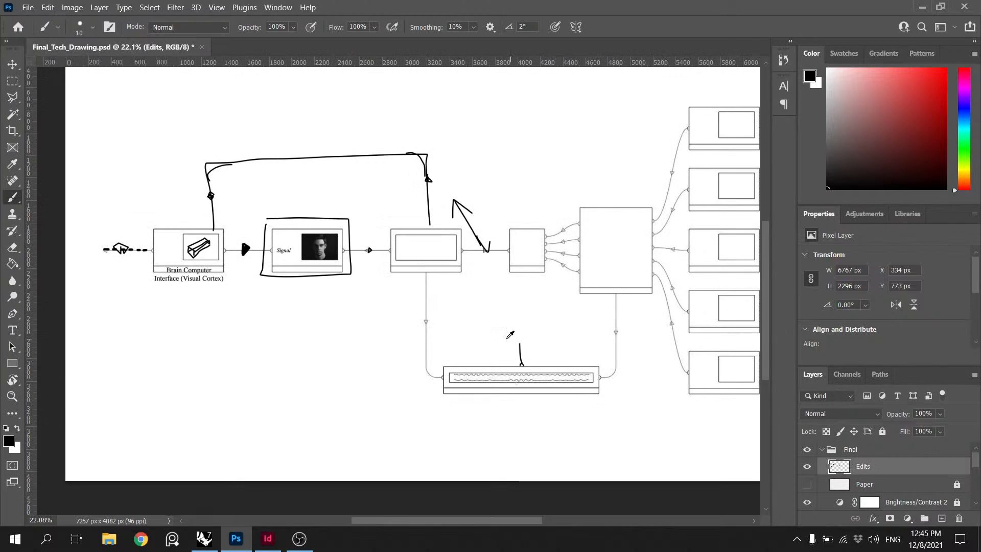
Step: Brush small half-circle connection points above the Brain Computer Interface box and the empty third box
scroll(532, 330, "down", 1)
scroll(243, 244, "up", 2)
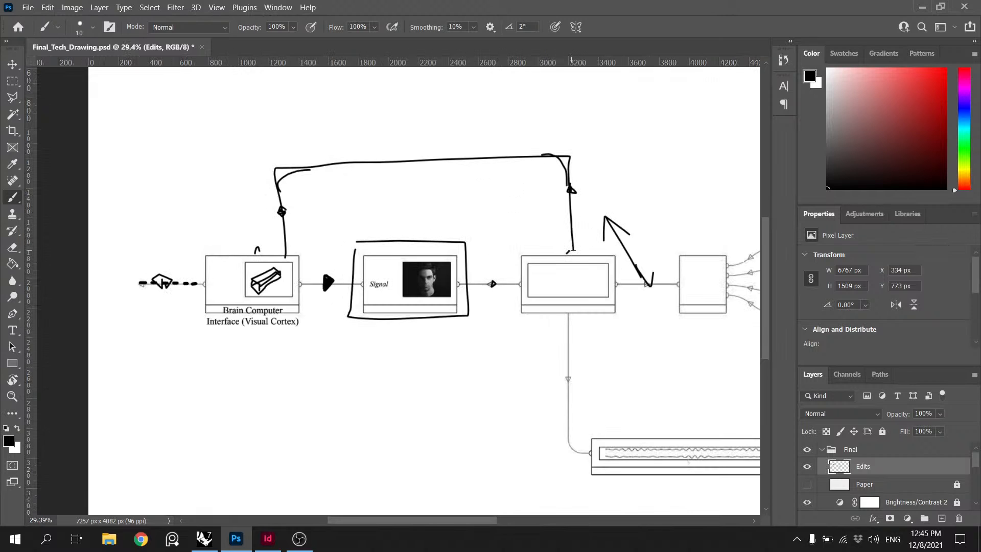
scroll(342, 265, "down", 4)
scroll(343, 247, "up", 3)
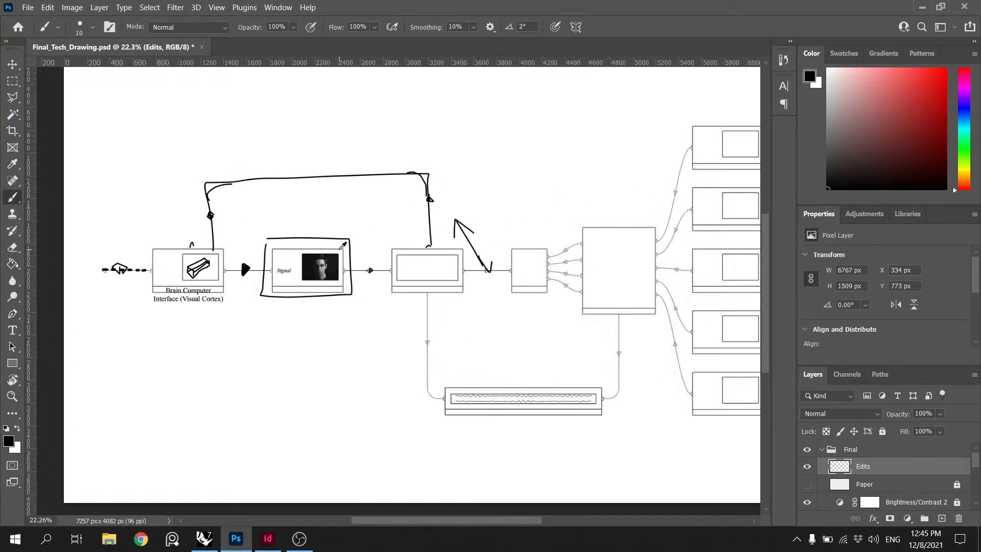
Step: Examine the overall drawing layout and the empty third box after the Signal box
scroll(343, 246, "up", 1)
scroll(262, 256, "down", 2)
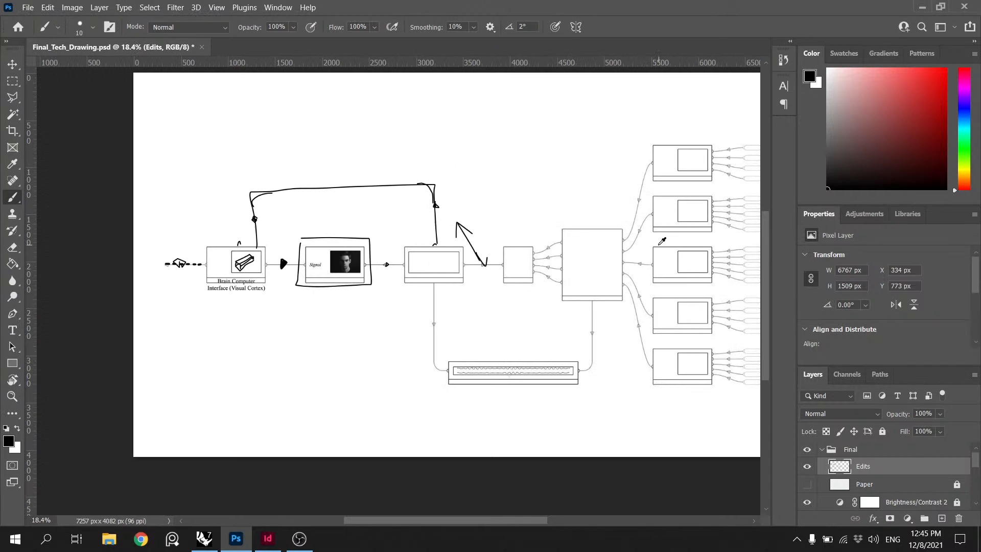
scroll(662, 240, "down", 2)
scroll(660, 258, "up", 1)
scroll(664, 251, "down", 3)
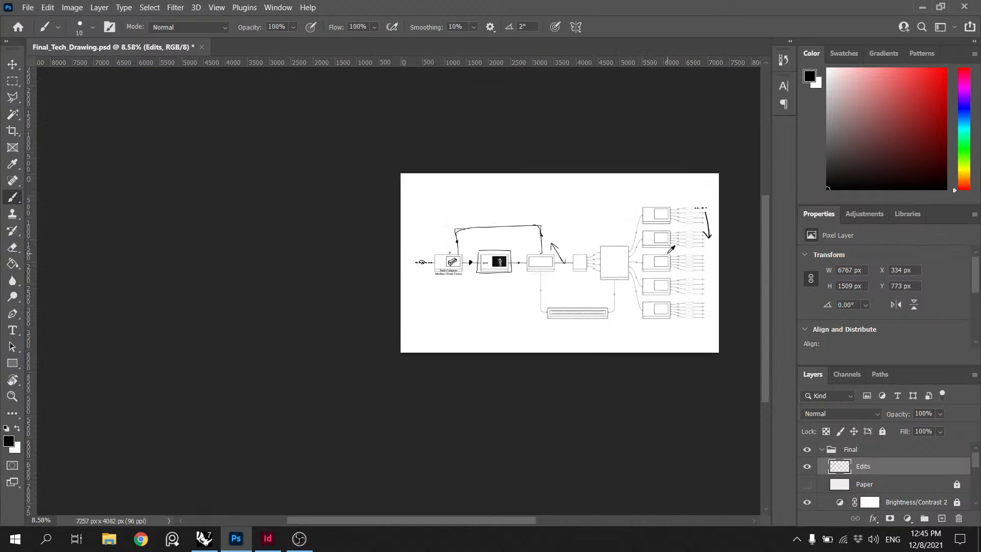
scroll(671, 248, "up", 4)
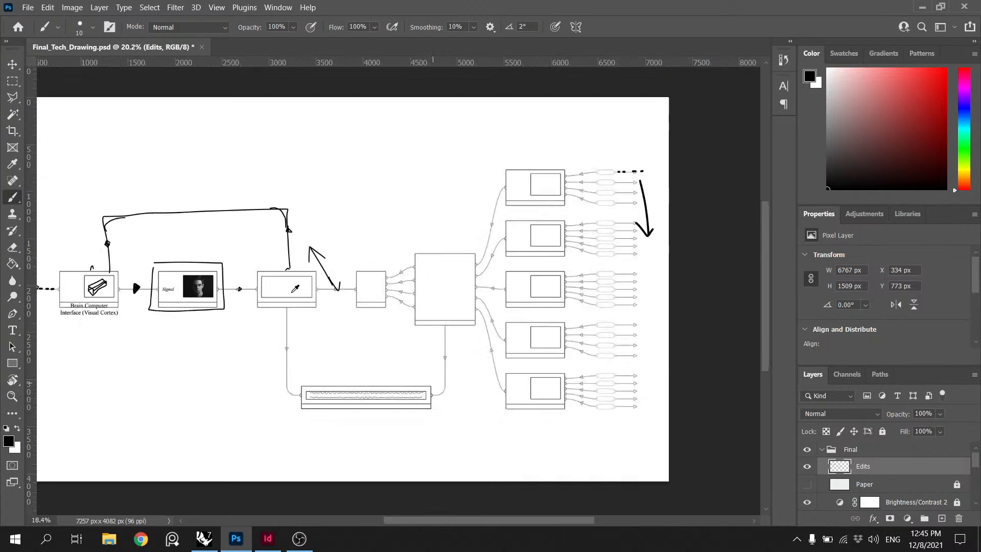
scroll(295, 288, "up", 4)
Step: Select the Test_Head layer and start placing a linked image above it
key("v")
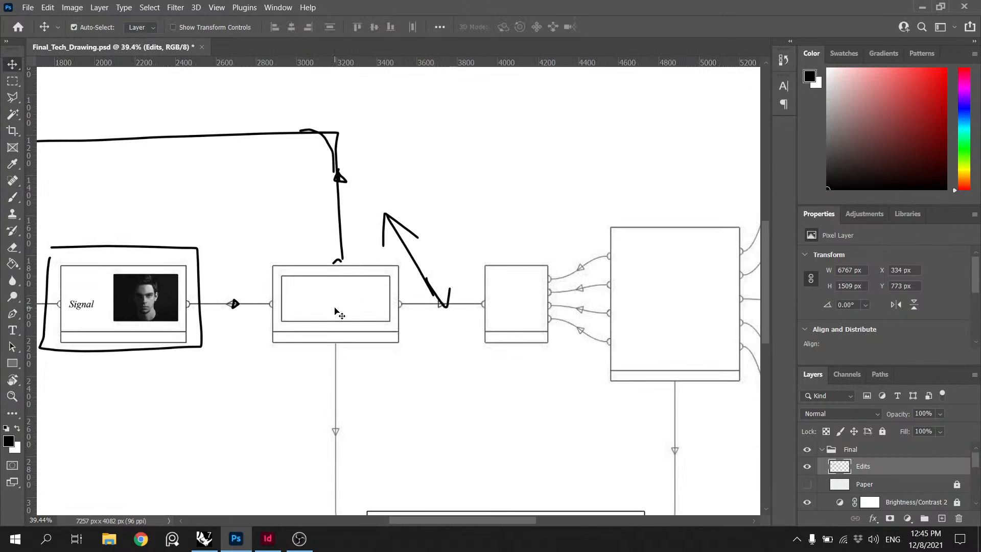
scroll(891, 492, "down", 3)
scroll(891, 492, "down", 4)
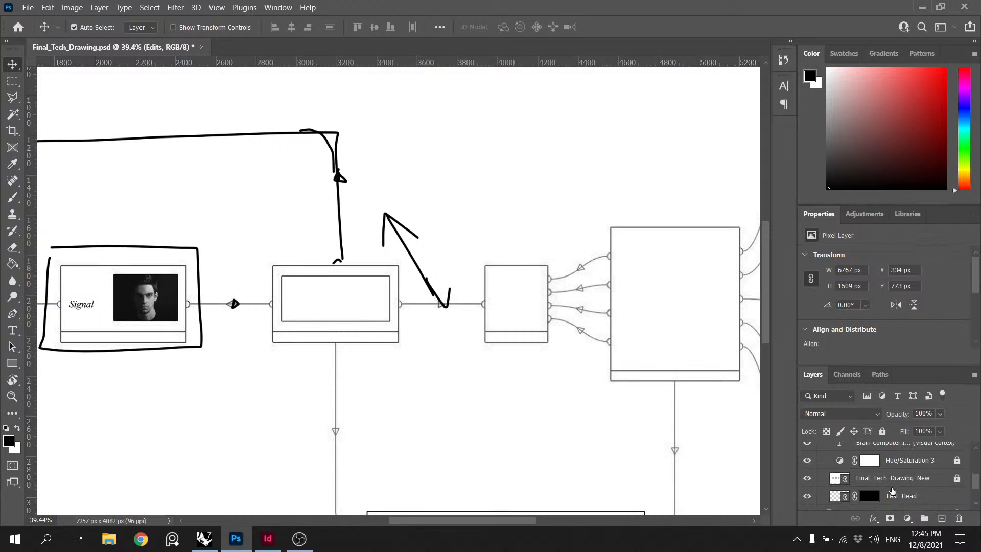
scroll(900, 473, "up", 1)
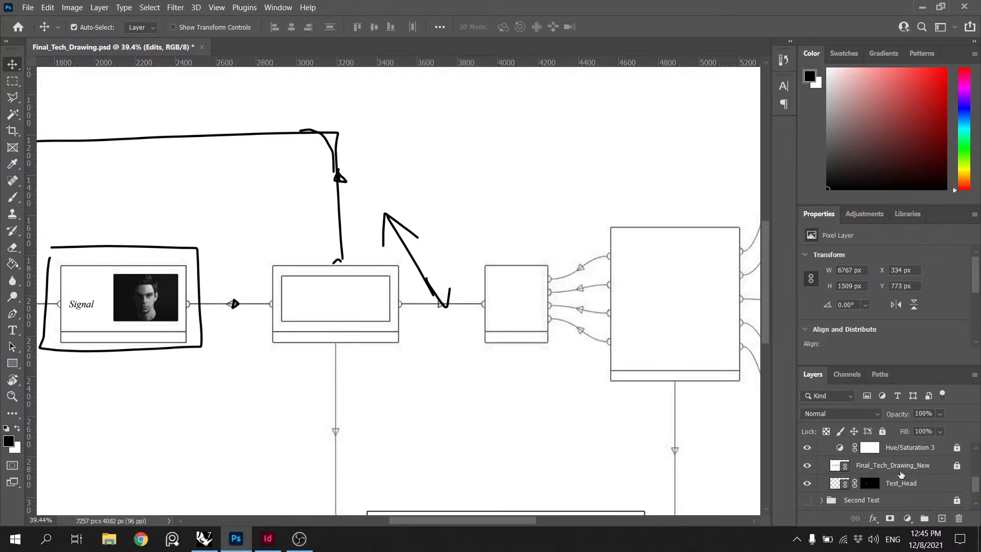
scroll(904, 480, "down", 2)
scroll(906, 483, "up", 2)
left_click(906, 486)
left_click(28, 7)
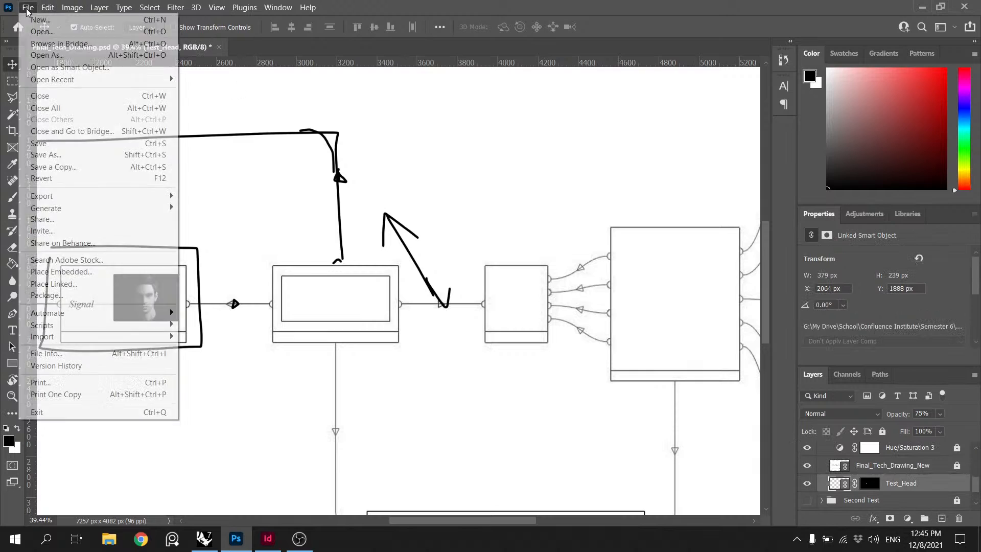
left_click(110, 284)
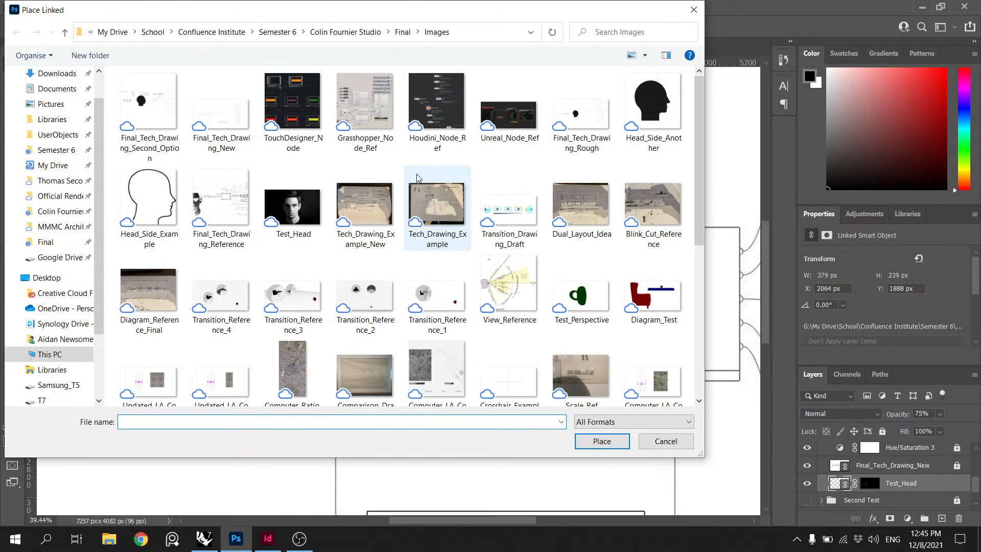
Step: Browse from the Final images to the Images folder of Crit 5 to find a linked image
scroll(416, 173, "down", 5)
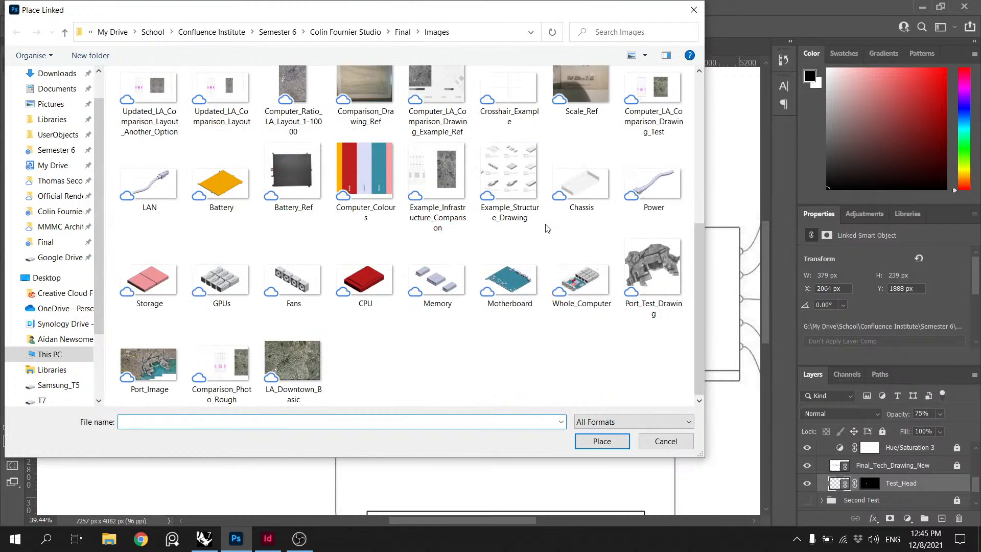
scroll(543, 220, "up", 5)
left_click(372, 33)
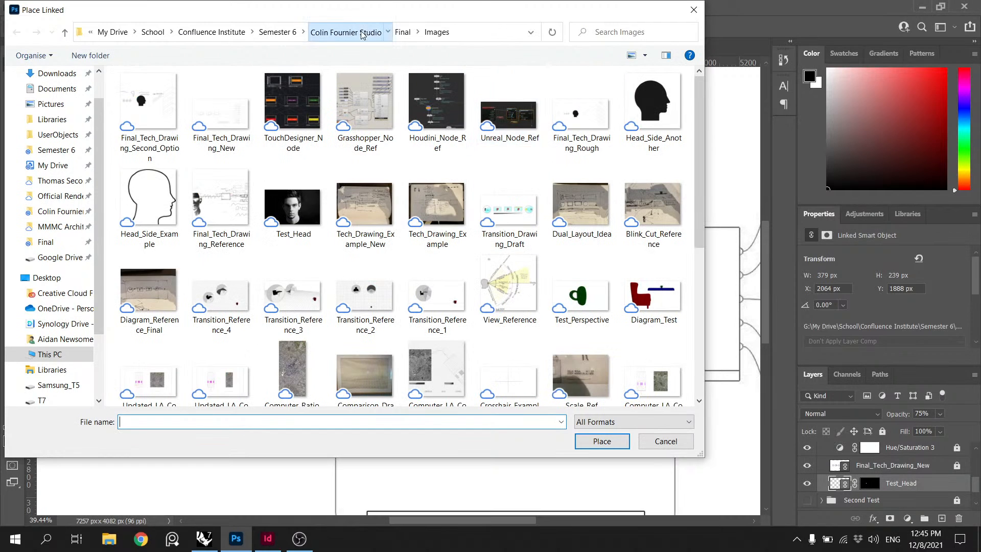
double_click(238, 146)
left_click(200, 152)
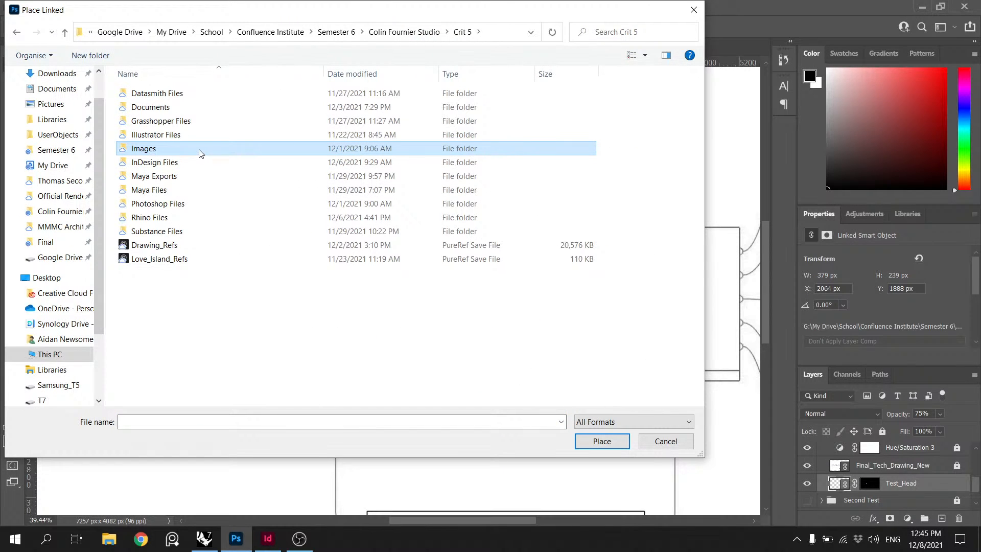
double_click(200, 151)
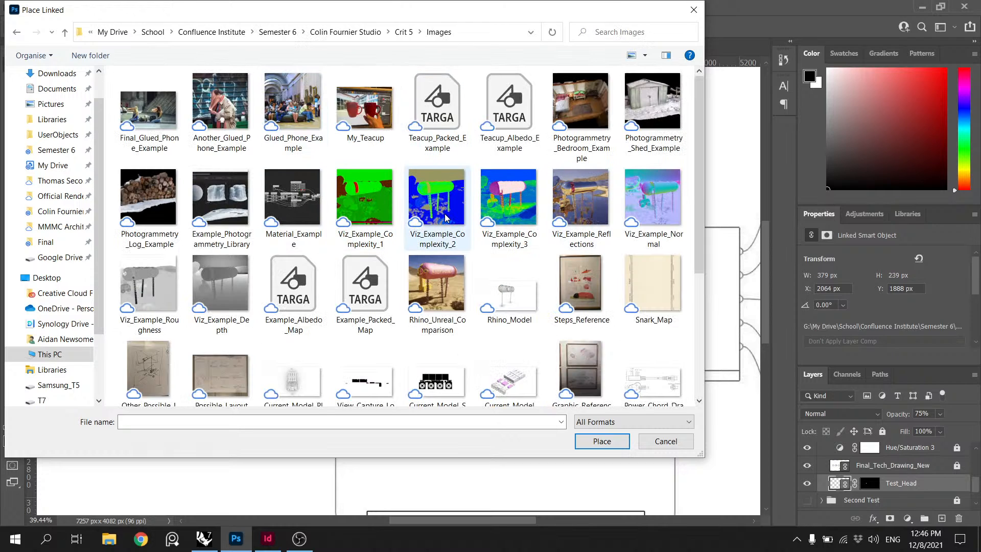
Step: Place the Viz_Example_Normal image as a linked layer in the drawing
scroll(464, 210, "down", 3)
scroll(501, 216, "up", 3)
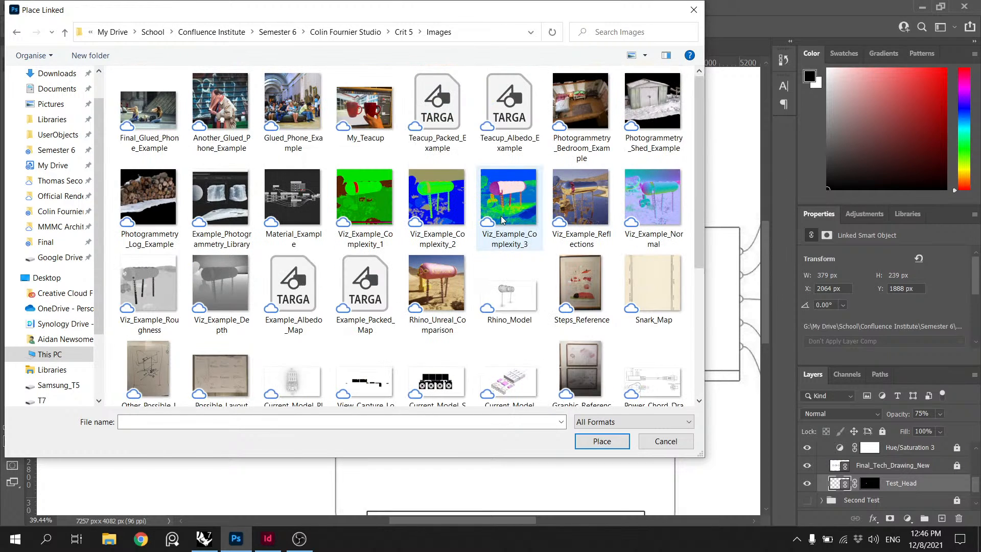
left_click(570, 205)
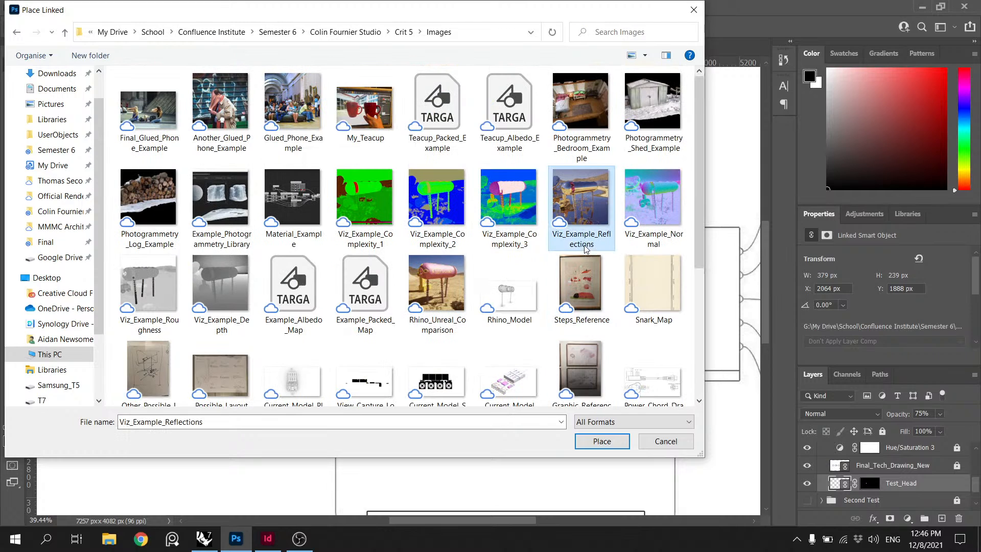
left_click(604, 443)
left_click(648, 213)
left_click(611, 445)
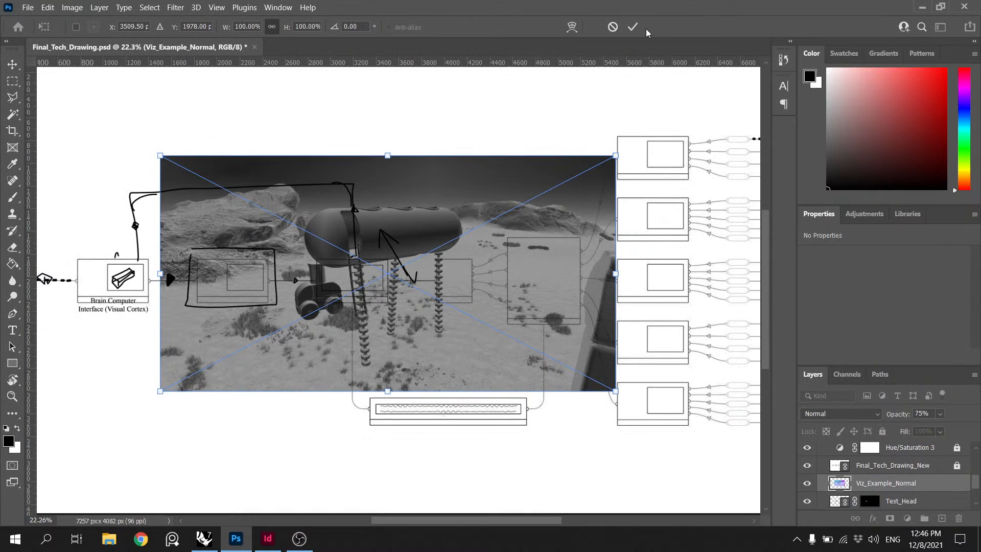
left_click(633, 27)
Step: Scale the placed landscape image down to 11.39% and move it into the third box's inner frame
key("ctrl+t")
left_click_drag(397, 153, 378, 265)
scroll(348, 289, "up", 10)
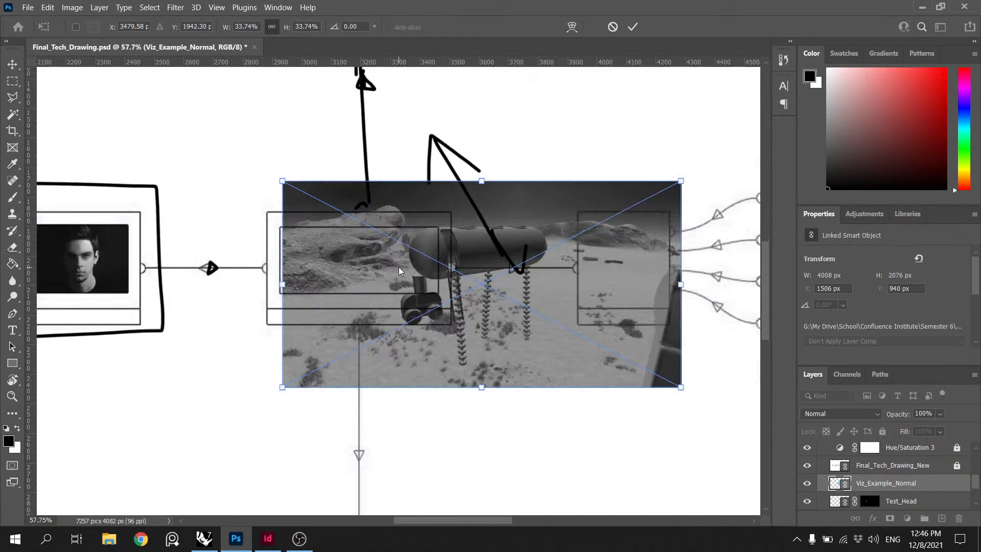
left_click_drag(482, 388, 482, 251)
left_click_drag(503, 221, 367, 276)
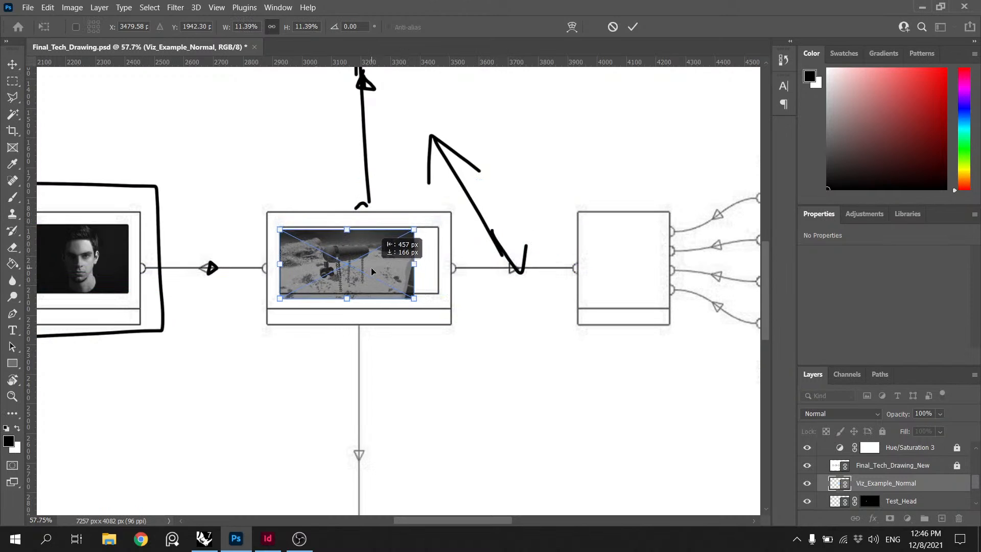
Step: Adjust the image's position in the third box and enlarge it to 539 × 279 px to span the inner frame's width
scroll(366, 276, "up", 2)
scroll(366, 276, "up", 3)
left_click_drag(333, 248, 333, 251)
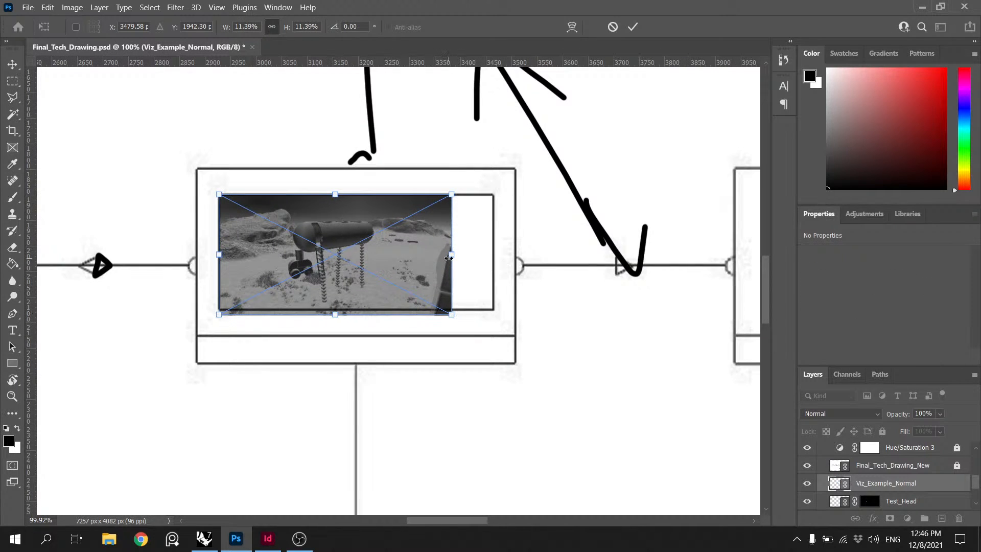
mouse_move(448, 258)
left_mouse_down()
mouse_move(492, 257)
mouse_move(463, 266)
left_mouse_up()
left_click(632, 27)
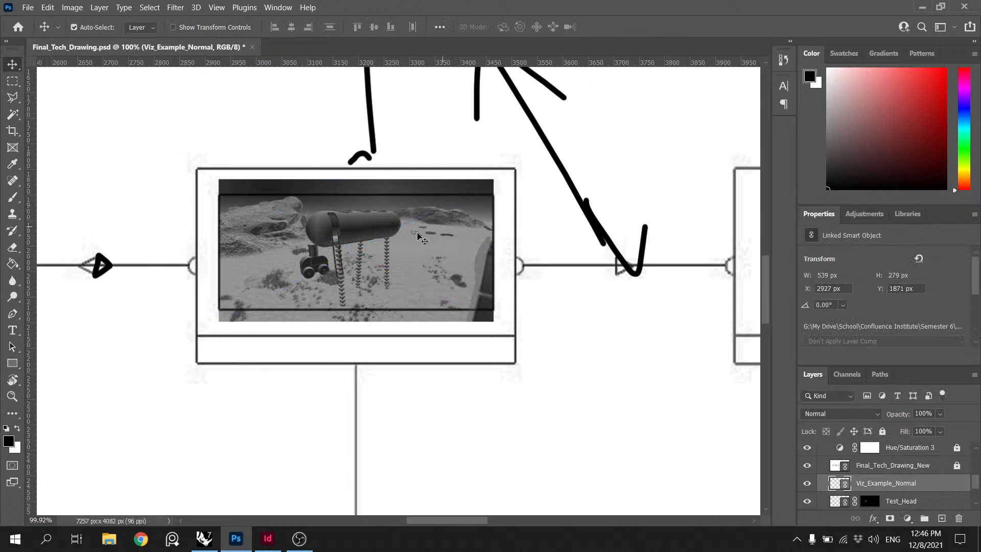
Step: Mask the landscape image to a rectangular selection matching the third box's inner frame
scroll(83, 136, "up", 2)
key("m")
scroll(217, 200, "up", 2)
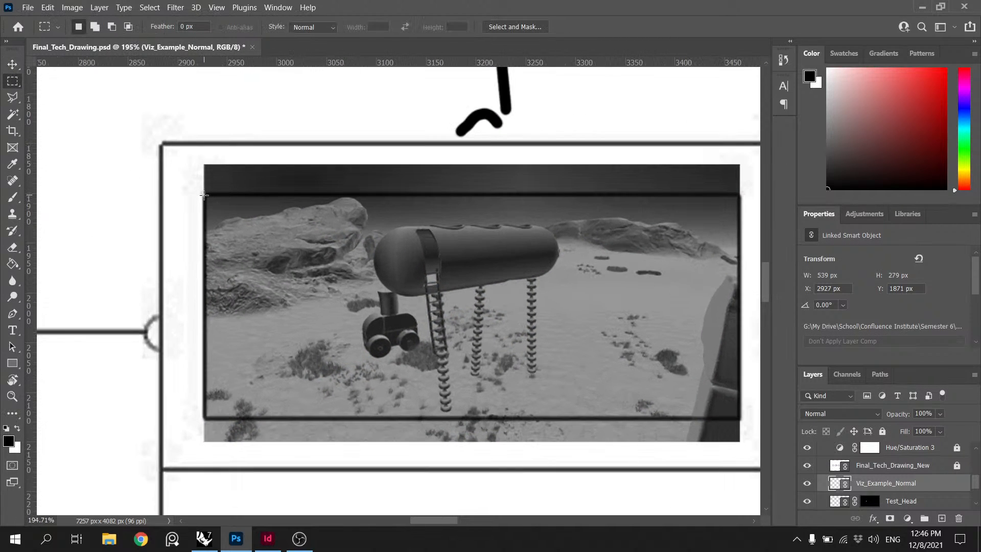
left_click_drag(204, 195, 741, 418)
left_click(890, 518)
scroll(502, 369, "down", 8)
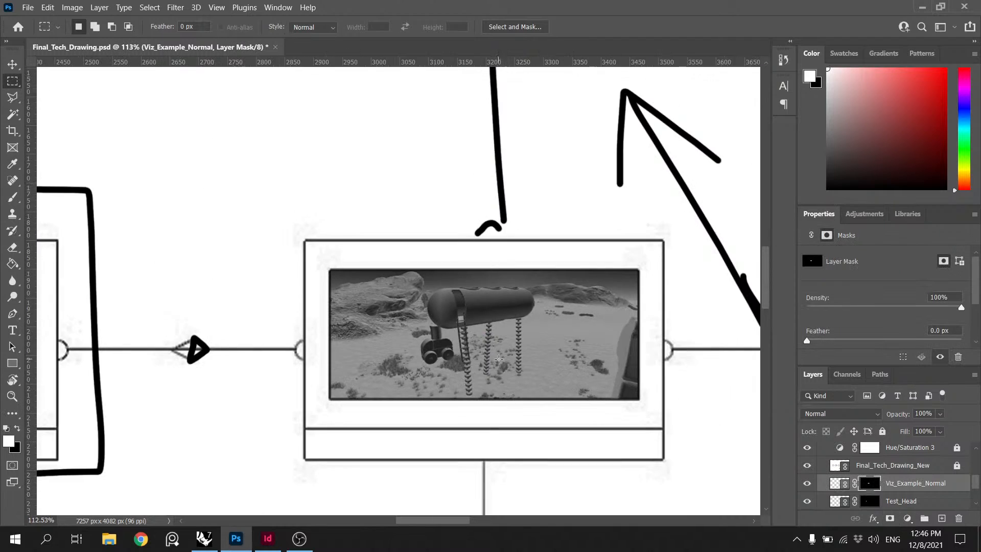
Step: Set the Viz_Example_Normal layer's opacity to 75%
key("v")
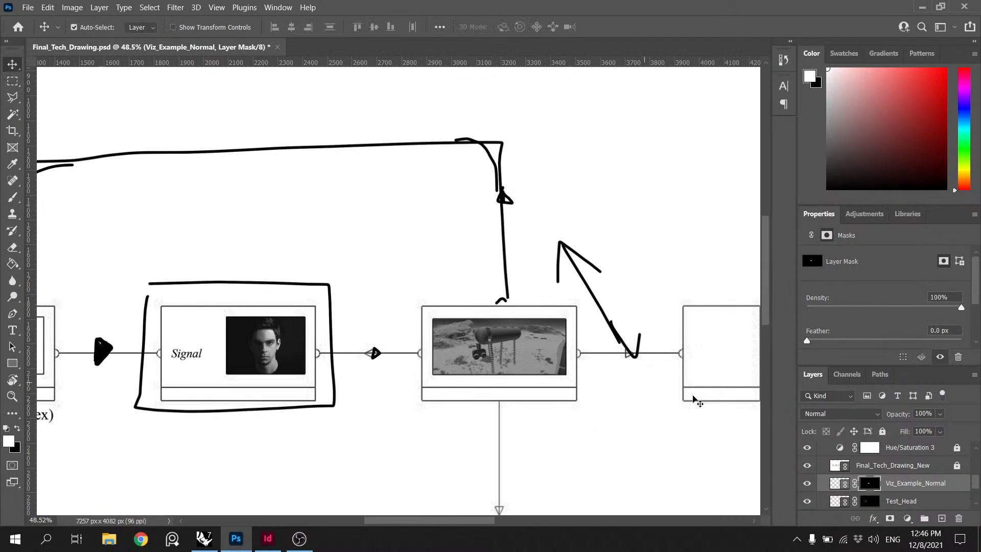
left_click(926, 502)
left_click(927, 483)
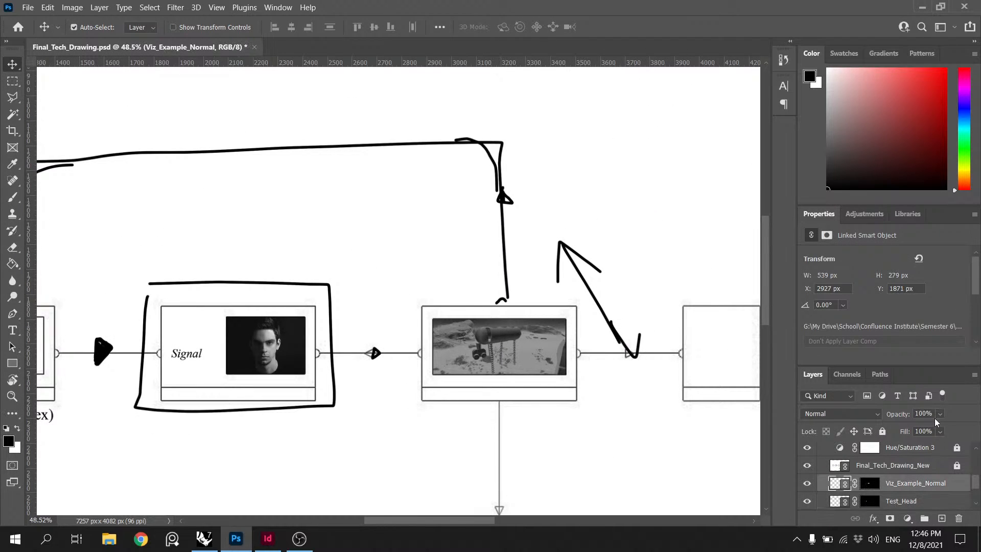
left_click_drag(917, 415, 942, 416)
type("75")
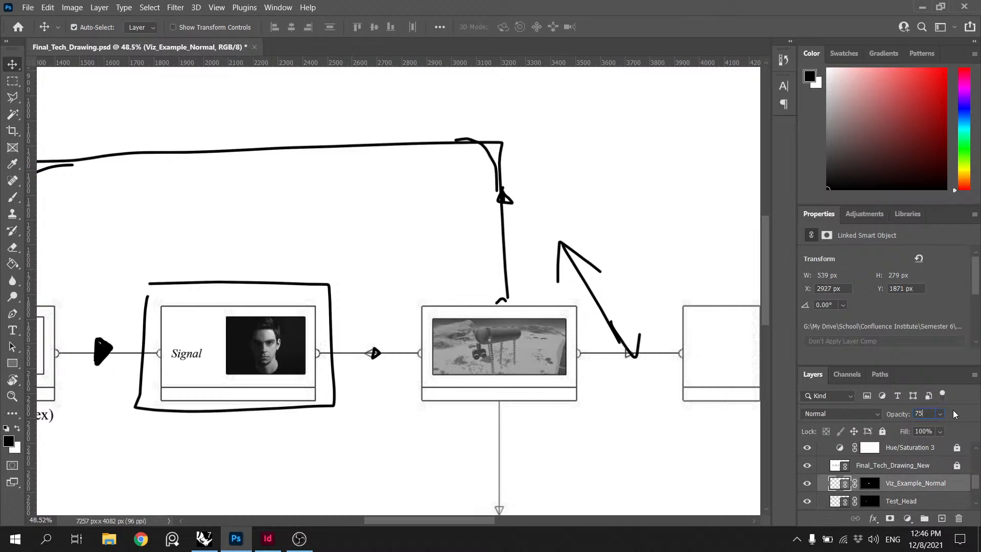
left_click(583, 265)
Step: Save the drawing and review the landscape image within the overall layout
scroll(567, 263, "down", 15)
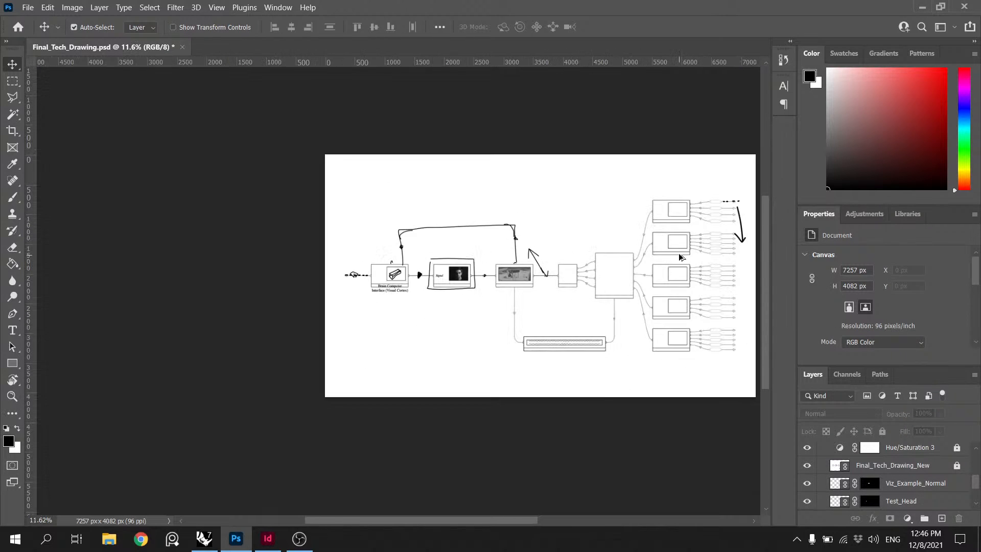
scroll(702, 253, "up", 5)
scroll(700, 253, "up", 1)
key("ctrl+s")
scroll(203, 285, "down", 3)
scroll(295, 282, "up", 4)
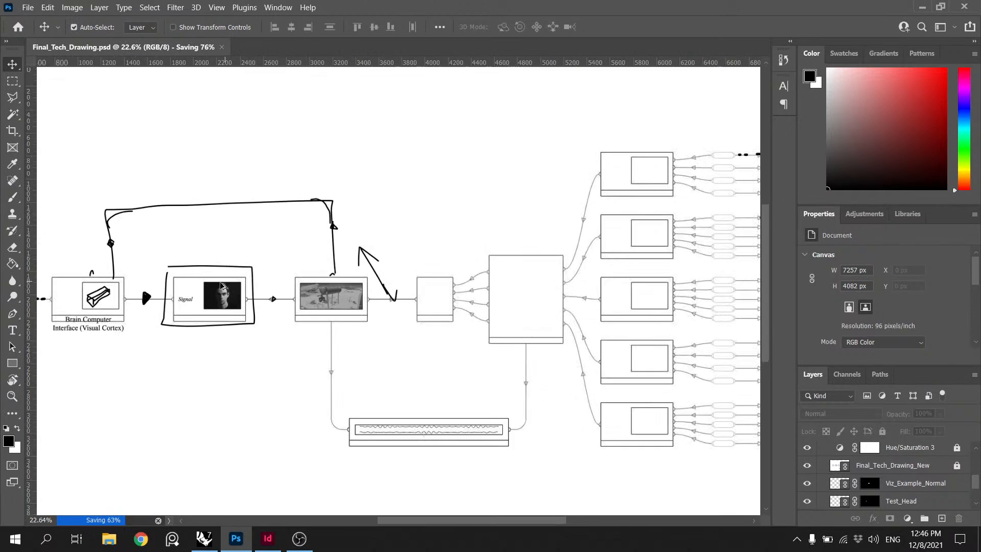
scroll(265, 300, "down", 2)
scroll(176, 296, "up", 8)
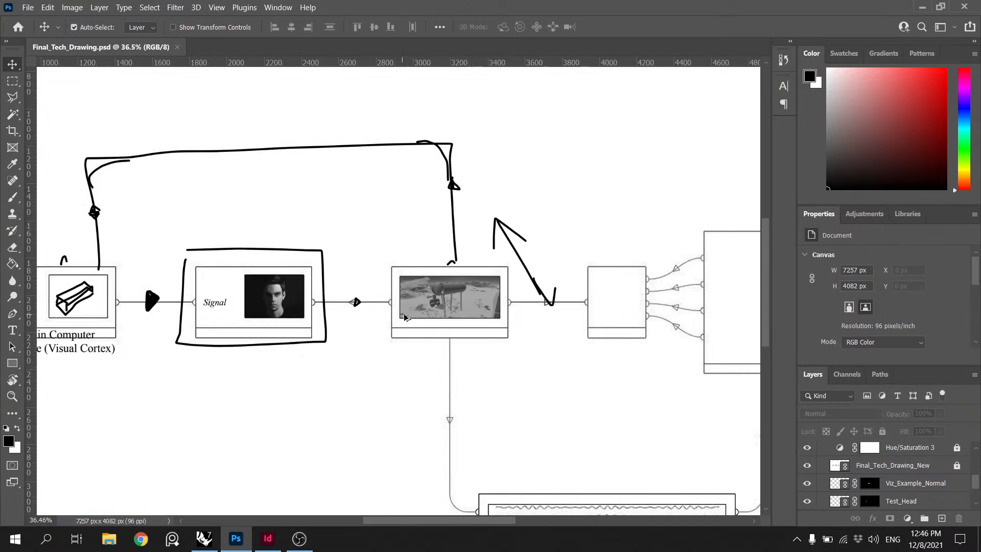
Step: Duplicate the Brain Computer Interface (Visual Cortex) label and place the copy beneath the Signal box
scroll(437, 318, "down", 4)
left_click_drag(170, 348, 304, 347)
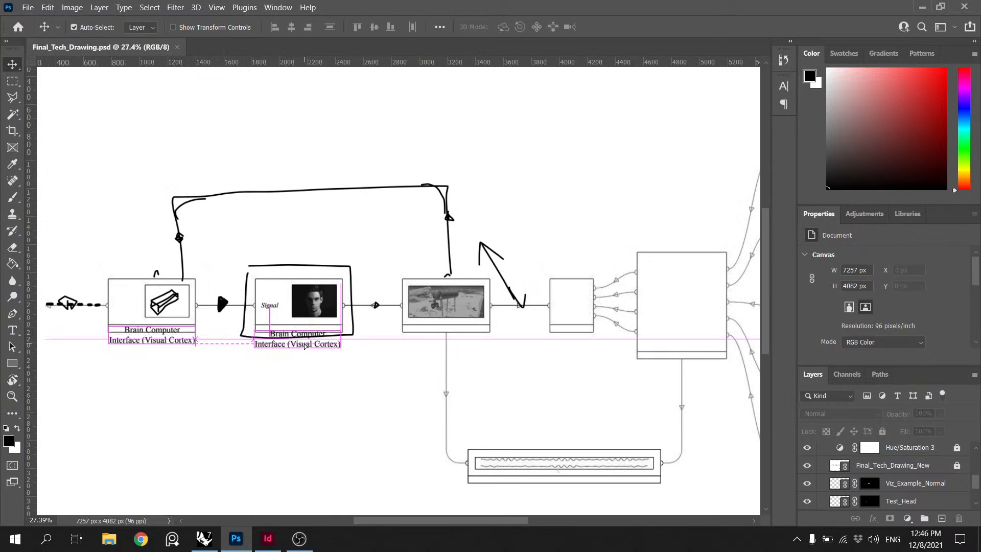
scroll(305, 348, "up", 4)
scroll(304, 347, "down", 4)
scroll(182, 293, "up", 4)
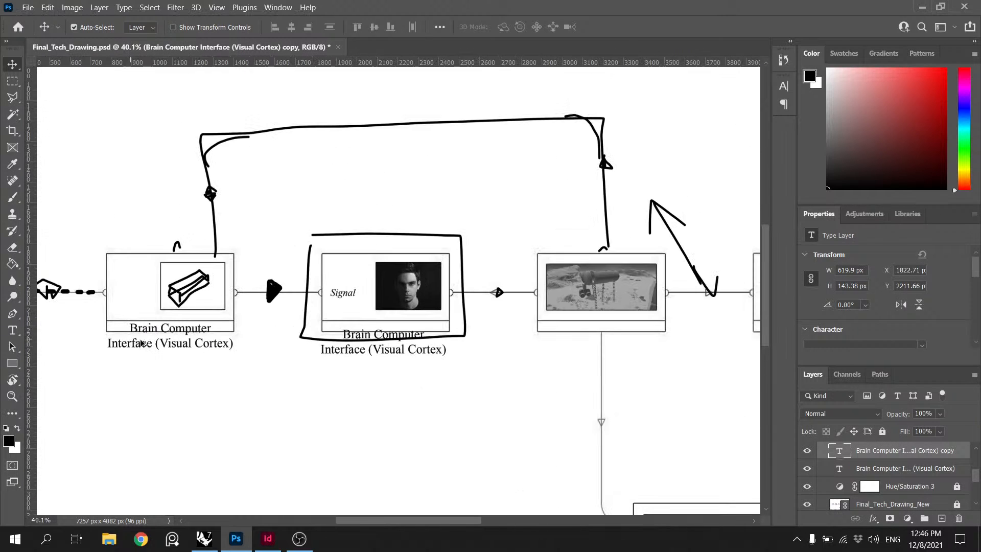
Step: Replace the first box's label text with "Local Computer Processing Unit"
double_click(190, 342)
type("Local Compu")
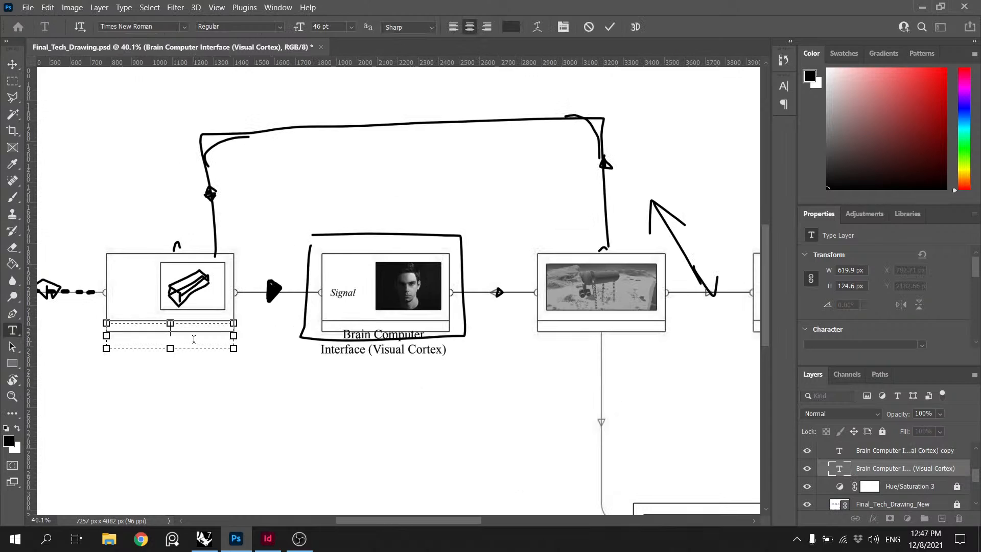
type("ter Processing U")
type("nit")
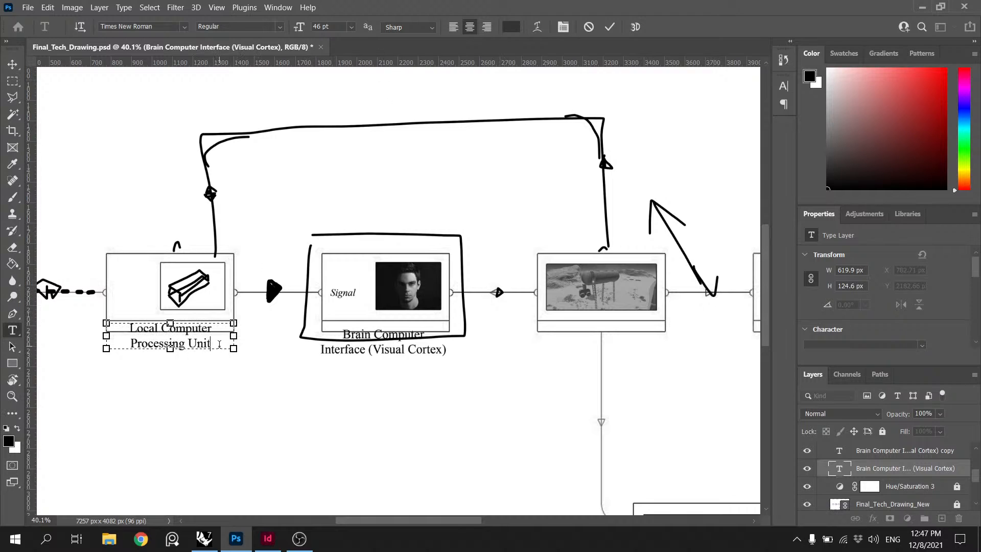
Step: Change the first box's label text to "Local Server"
left_click_drag(219, 343, 163, 328)
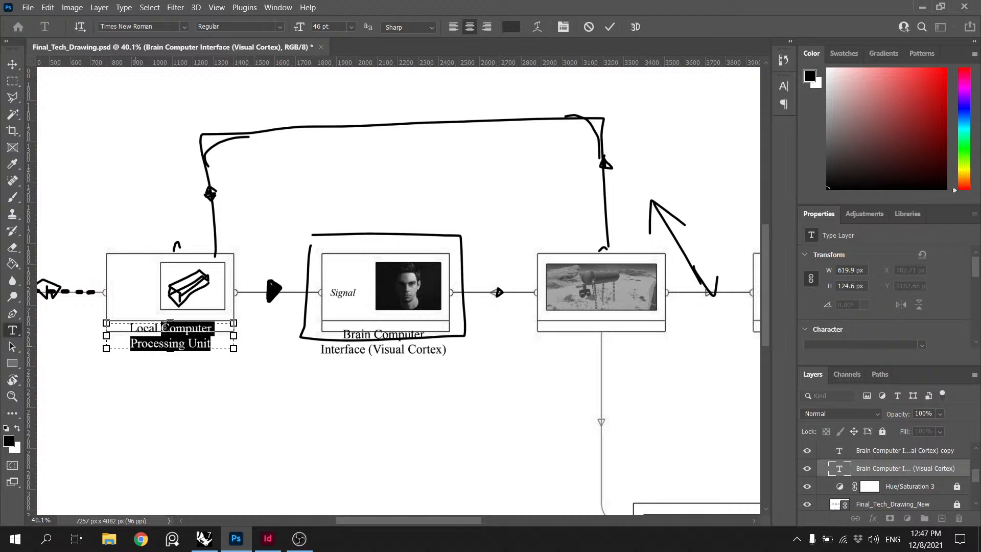
type("Server")
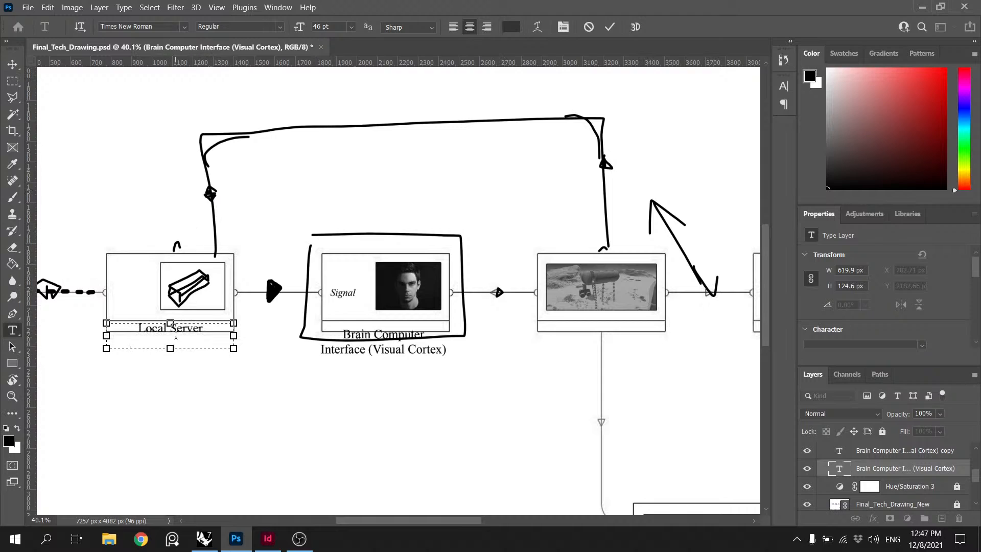
type(" Processing")
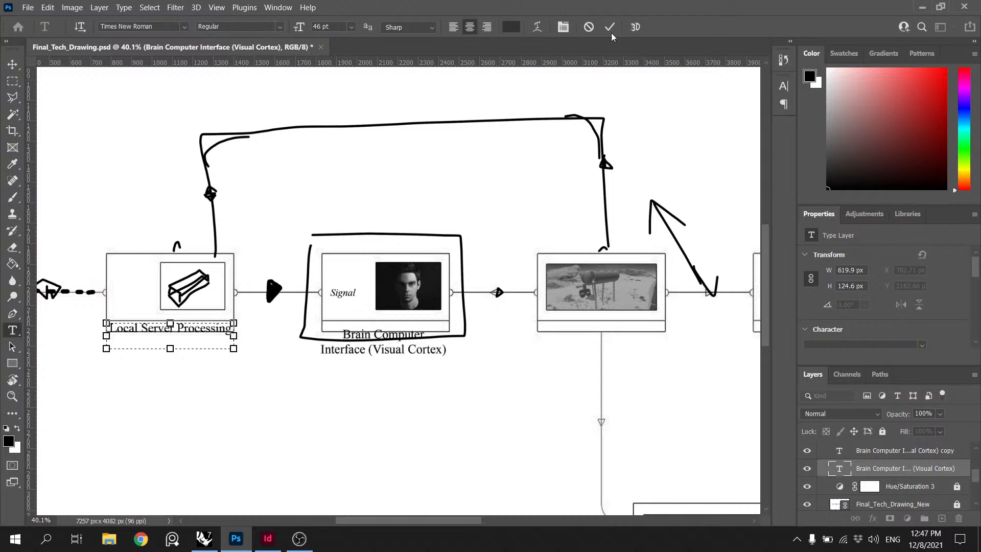
left_click_drag(174, 329, 254, 329)
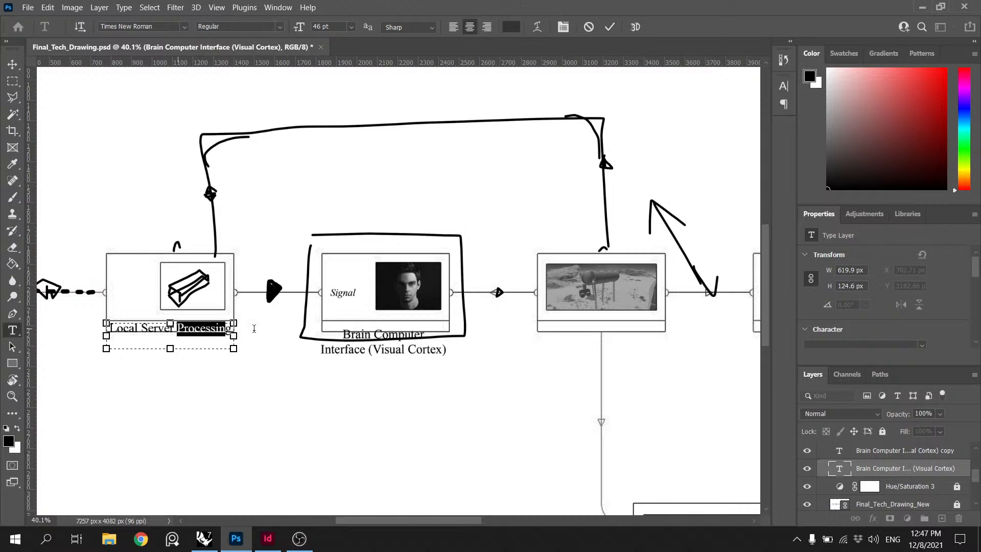
key("BackSpace")
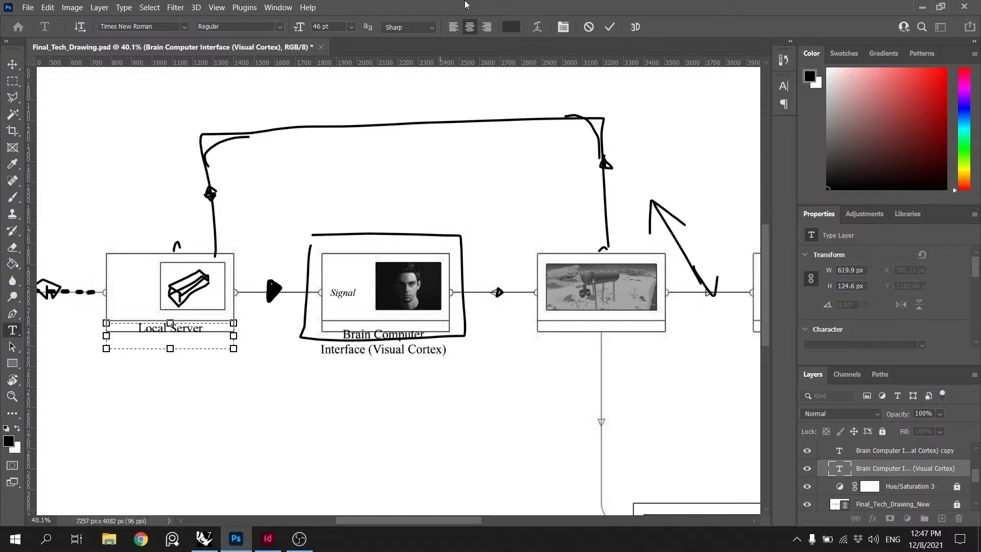
left_click(610, 27)
key("v")
scroll(207, 315, "down", 3)
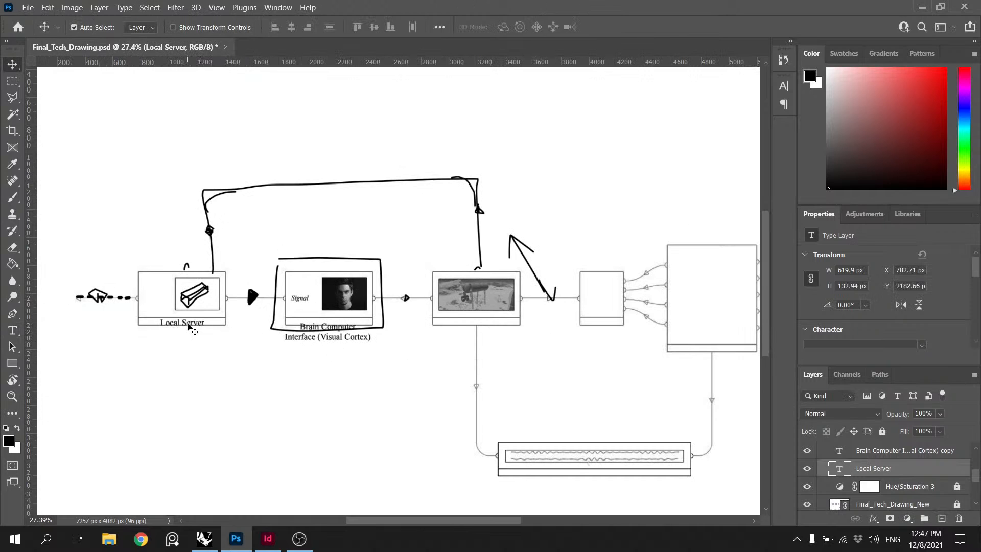
Step: Examine the diagram's flow from the Local Server box across the connected boxes to find which one needs a label
scroll(192, 329, "up", 2)
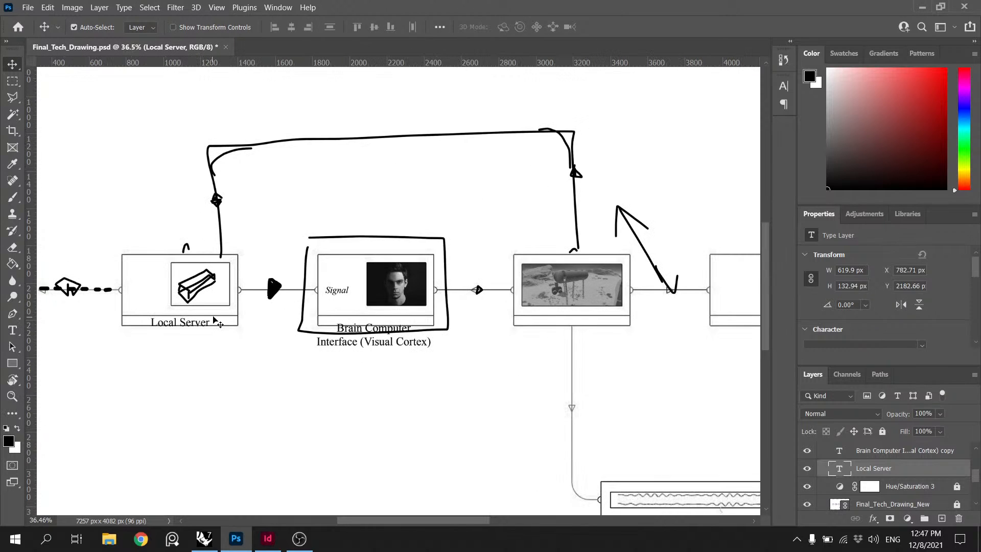
scroll(379, 346, "down", 2)
scroll(368, 344, "up", 1)
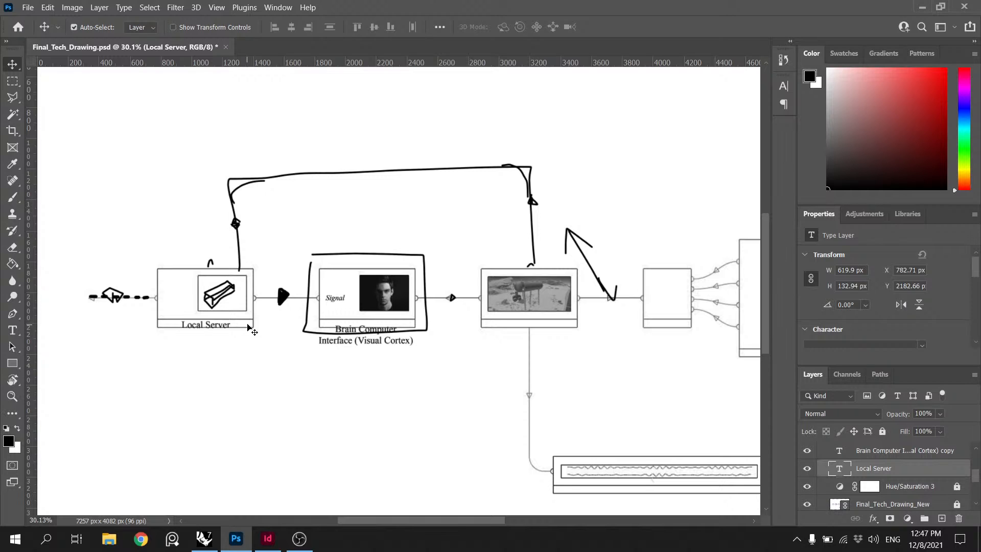
scroll(434, 272, "down", 2)
scroll(663, 343, "up", 3)
scroll(460, 325, "down", 4)
scroll(700, 372, "up", 4)
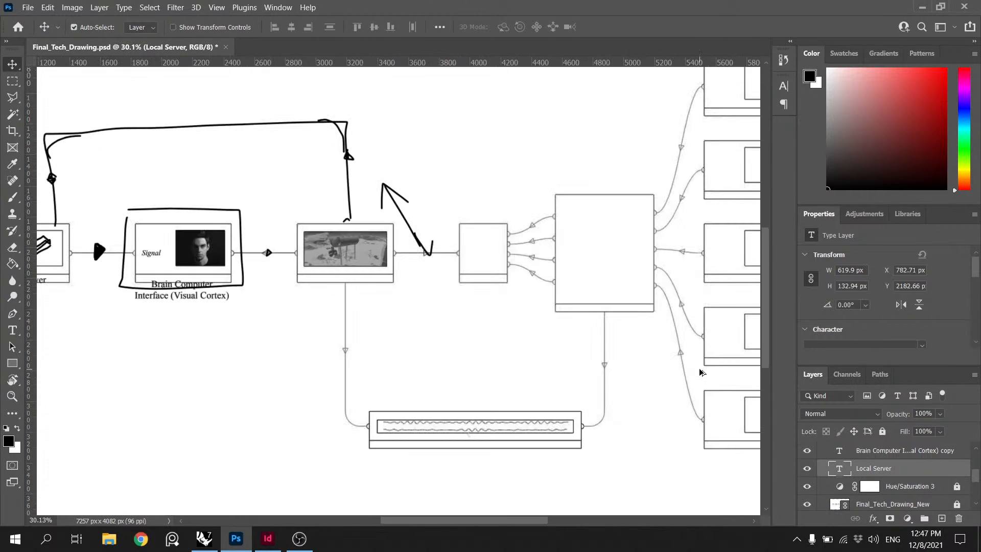
scroll(344, 280, "up", 1)
scroll(335, 335, "down", 1)
scroll(460, 454, "down", 2)
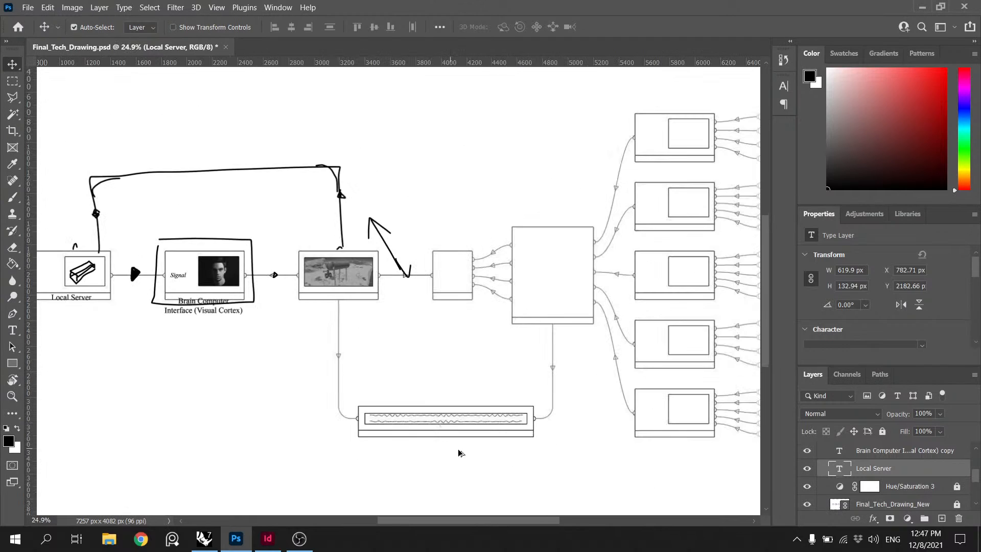
Step: Place a copy of the Brain Computer Interface (Visual Cortex) label beneath the long waveform box, widened to about 1371 px to span it
scroll(325, 378, "up", 2)
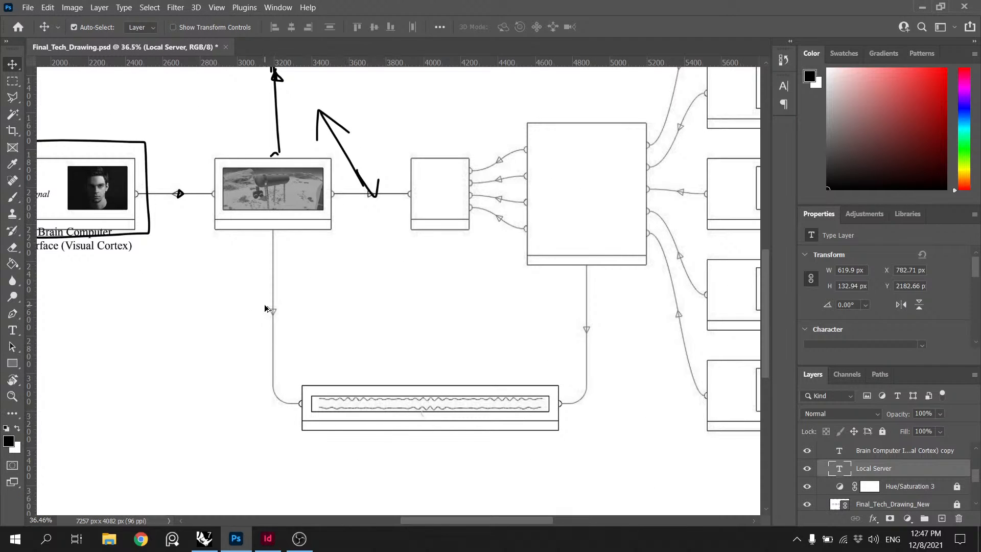
scroll(265, 308, "down", 2)
left_click_drag(123, 270, 451, 385)
Step: Replace the text of the label beneath the waveform box with "Pattern Recognition Algorithm"
double_click(362, 393)
scroll(476, 398, "up", 5)
scroll(381, 387, "down", 3)
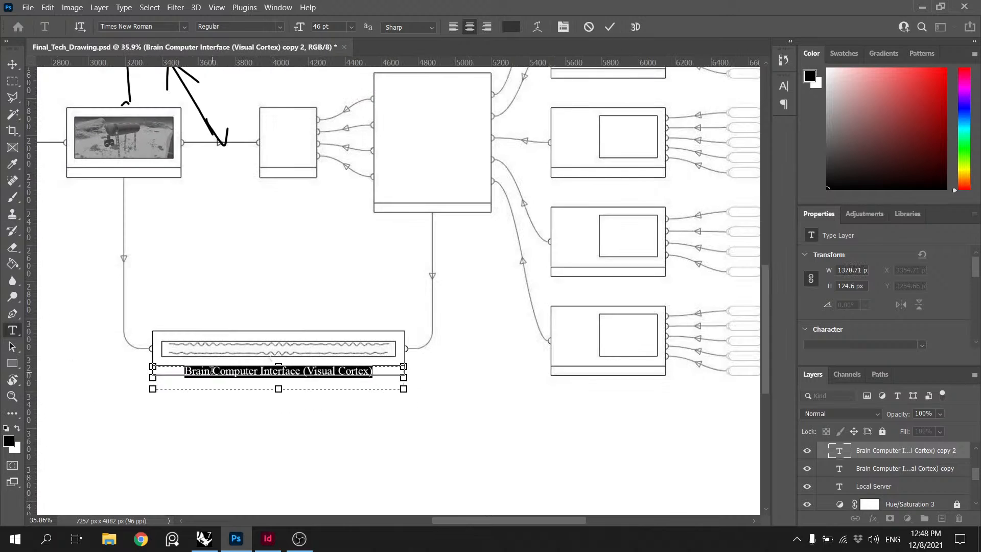
scroll(380, 387, "up", 2)
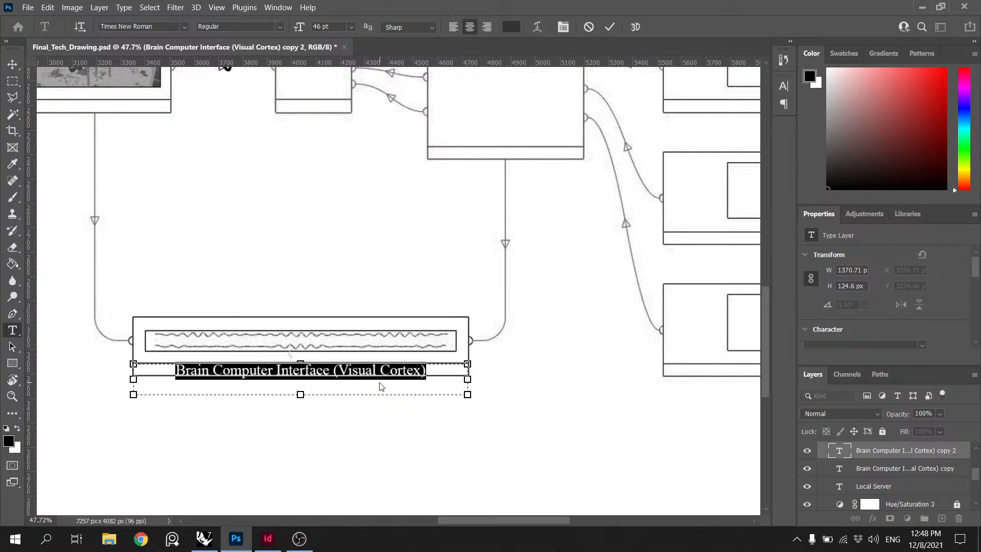
type("atrific")
key("BackSpace")
key("BackSpace")
key("BackSpace")
key("BackSpace")
key("BackSpace")
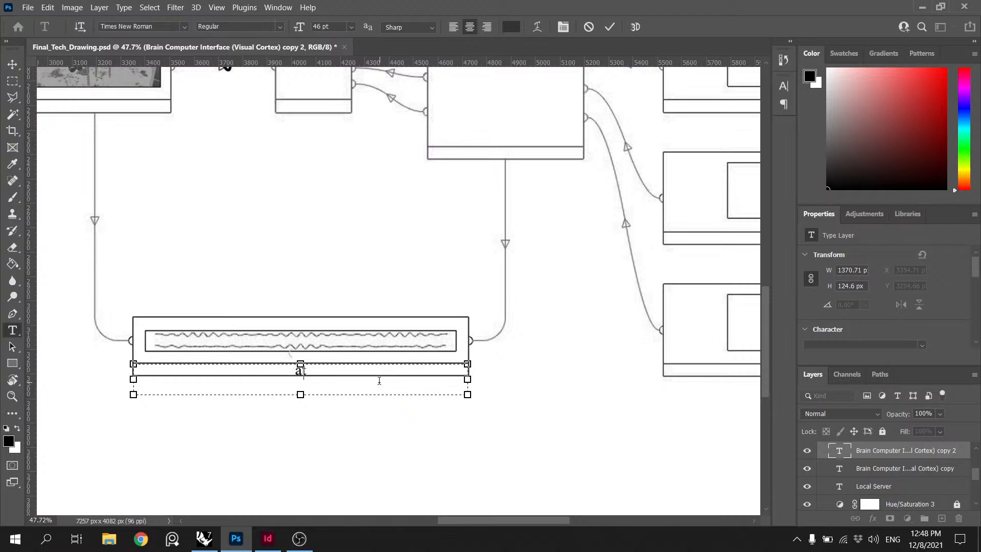
type("attern Recognition ")
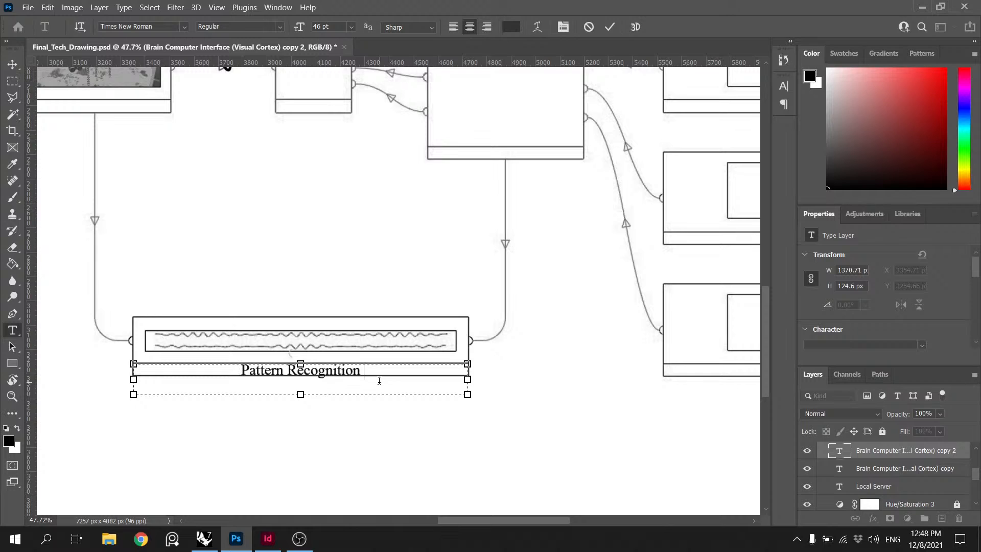
type("Algorithm")
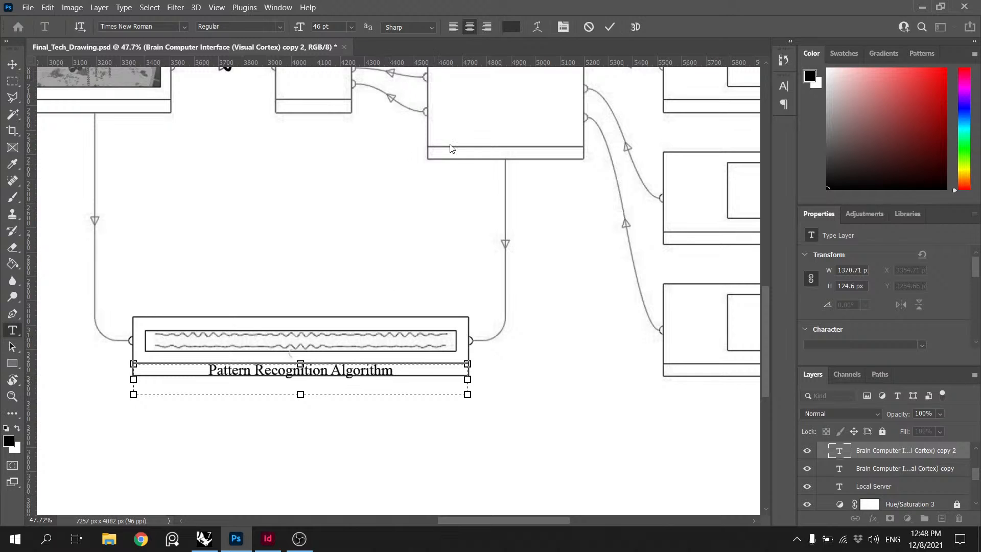
left_click(607, 31)
key("v")
scroll(562, 299, "down", 3)
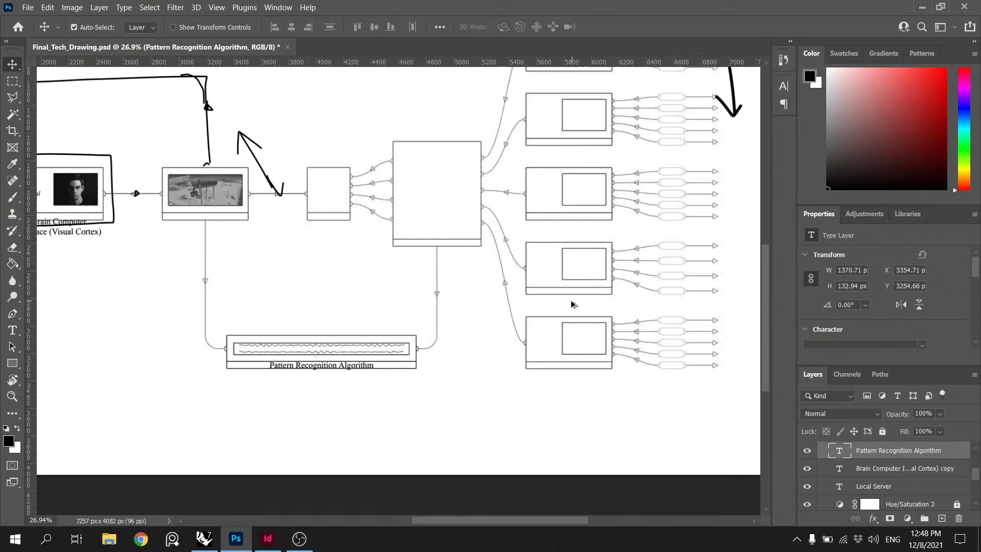
scroll(537, 294, "down", 4)
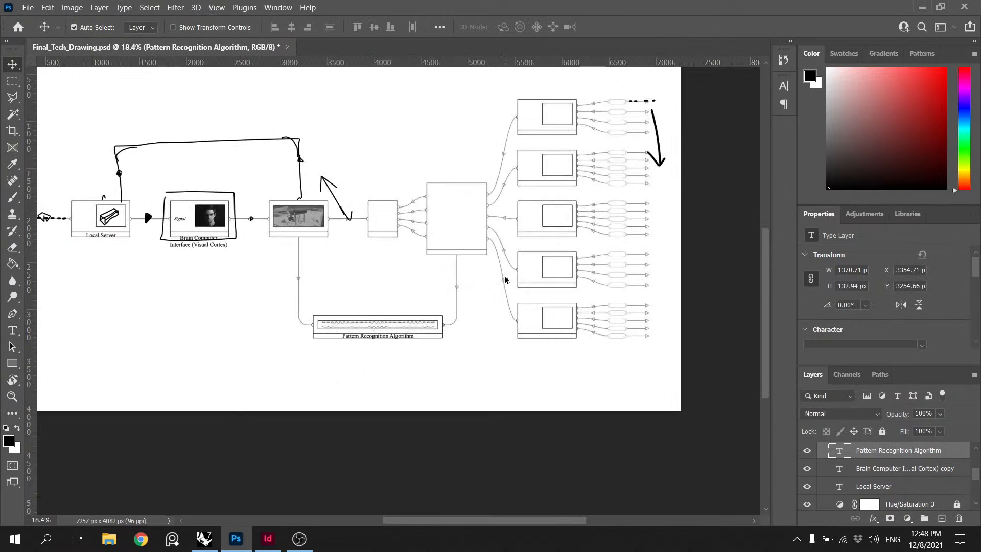
scroll(613, 285, "up", 1)
scroll(366, 287, "up", 2)
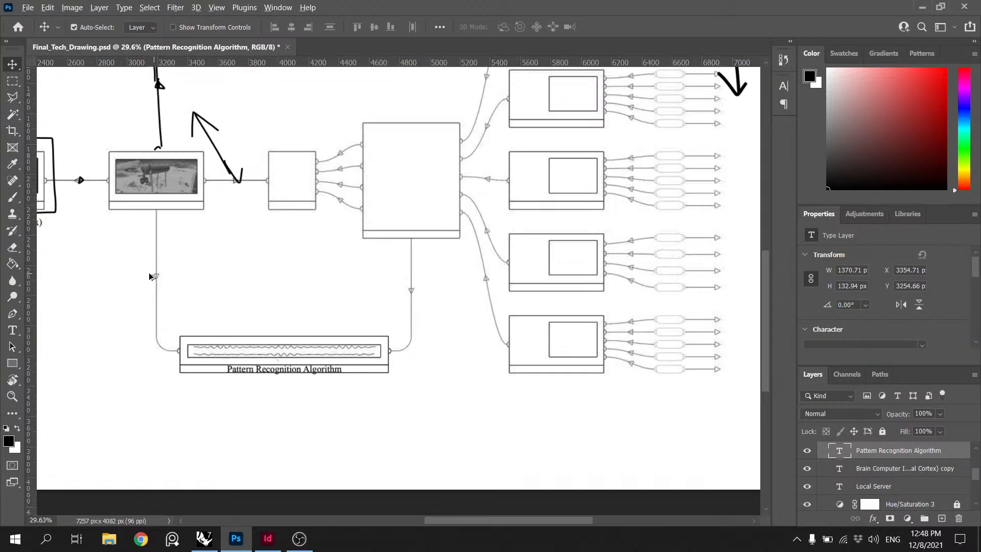
scroll(153, 274, "down", 1)
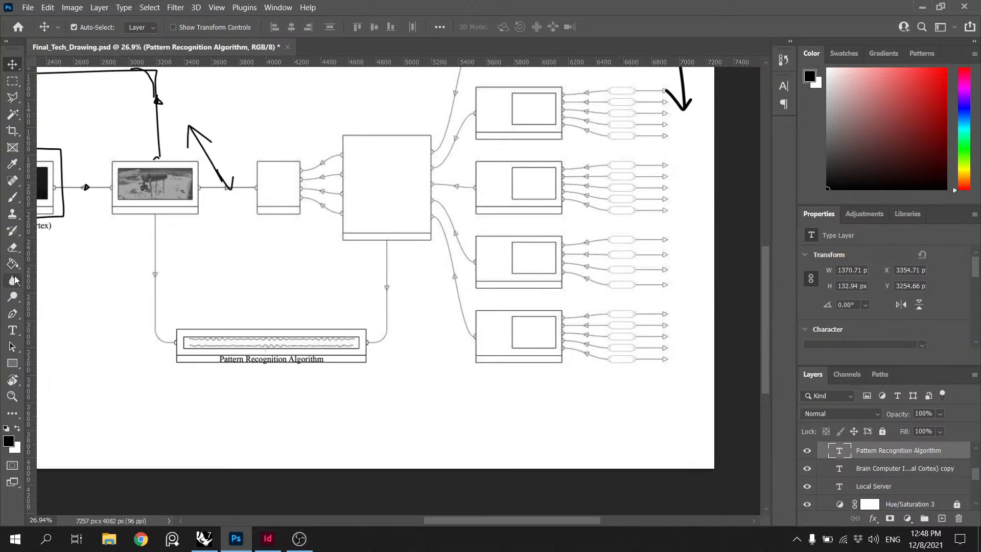
scroll(386, 281, "up", 1)
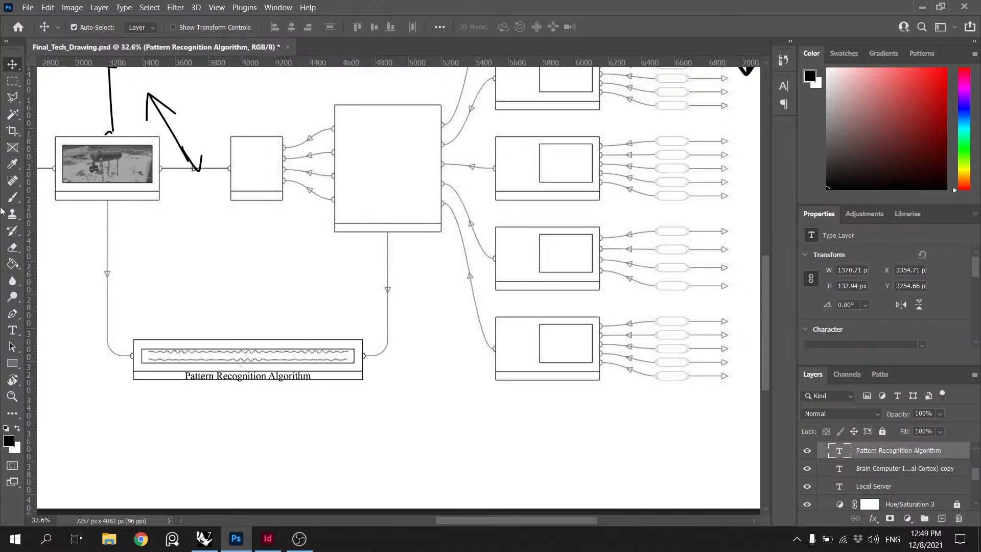
Step: On the Edits layer, brush an upward arrowhead on the connector running from the Pattern Recognition Algorithm box to the large box
left_click(12, 231)
scroll(388, 296, "up", 1)
key("b")
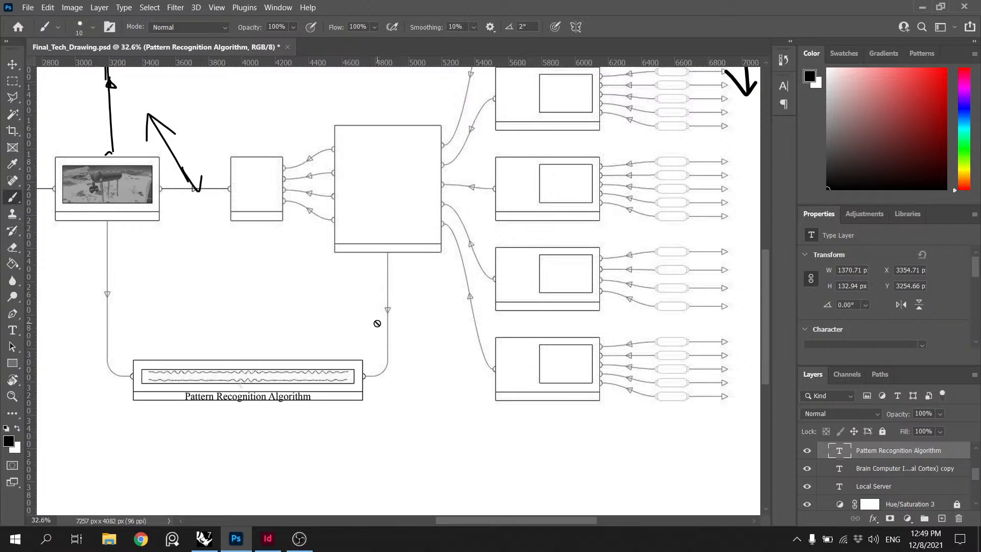
scroll(892, 478, "up", 8)
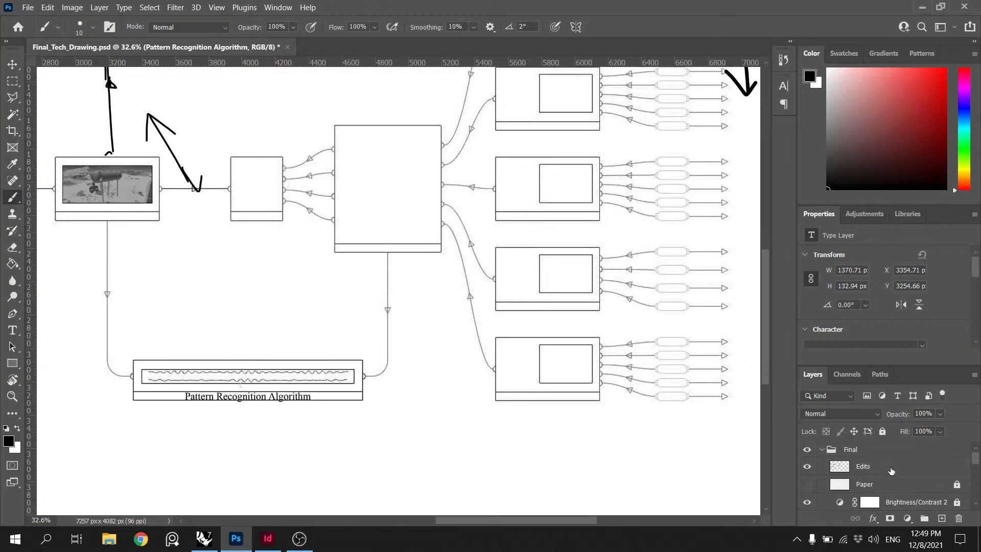
left_click(892, 470)
scroll(410, 305, "up", 2)
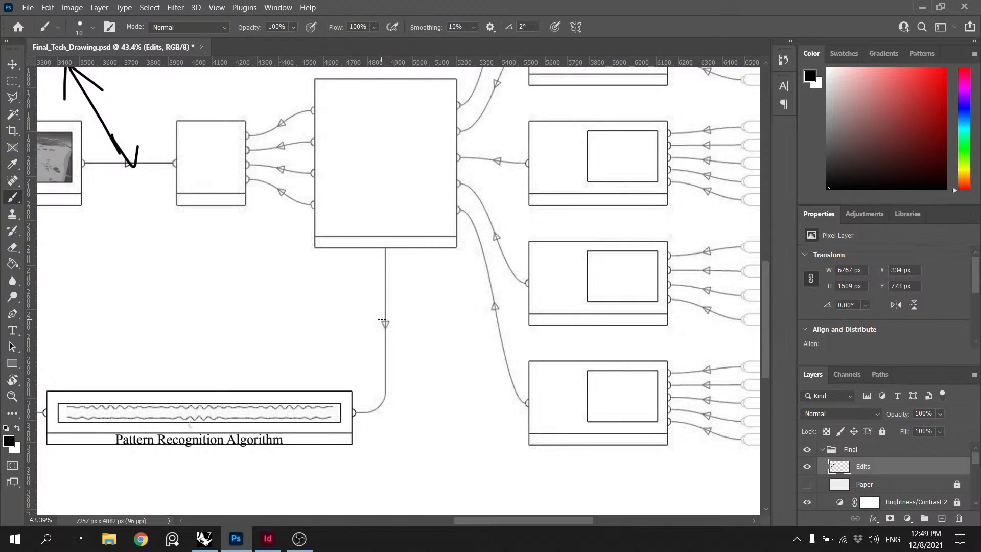
scroll(430, 268, "up", 2)
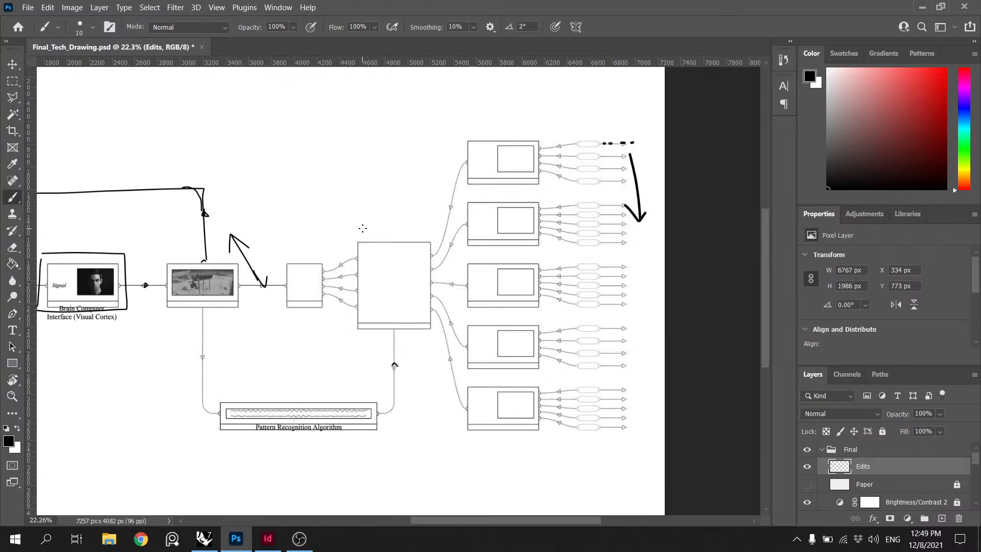
Step: Brush outward arrowheads on the connectors from the large box to the middle and two lower boxes of the five-box column
scroll(429, 322, "down", 2)
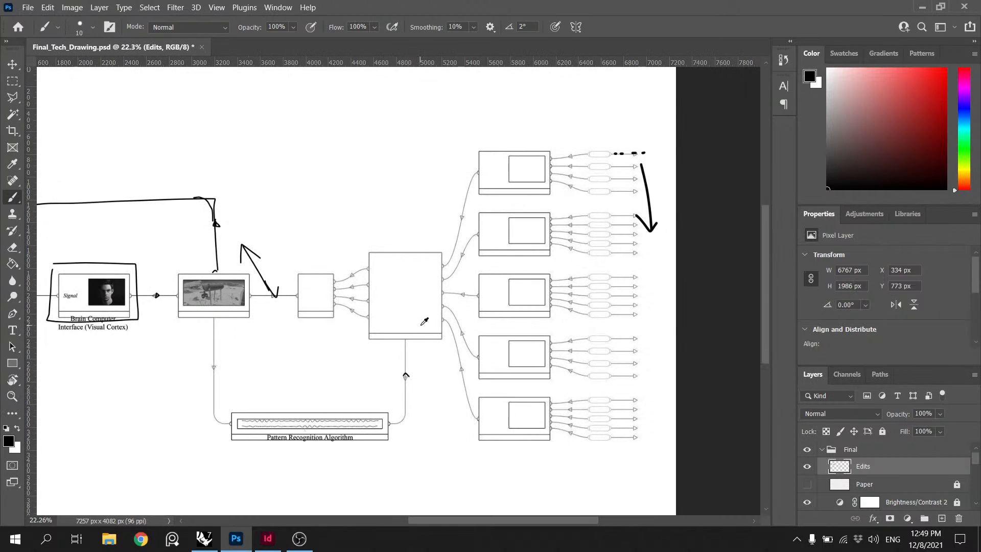
scroll(428, 322, "up", 4)
scroll(483, 377, "up", 1)
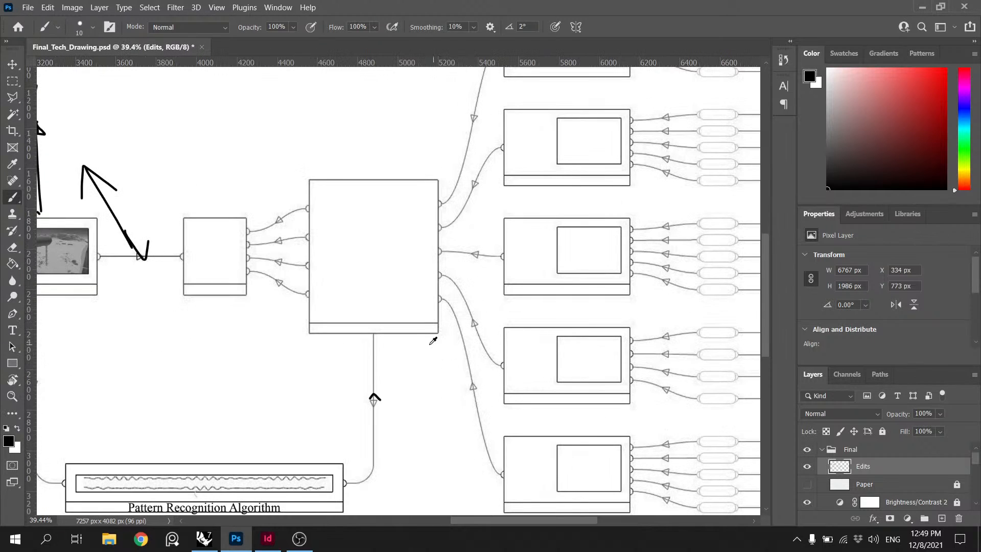
scroll(371, 313, "down", 2)
scroll(357, 311, "up", 5)
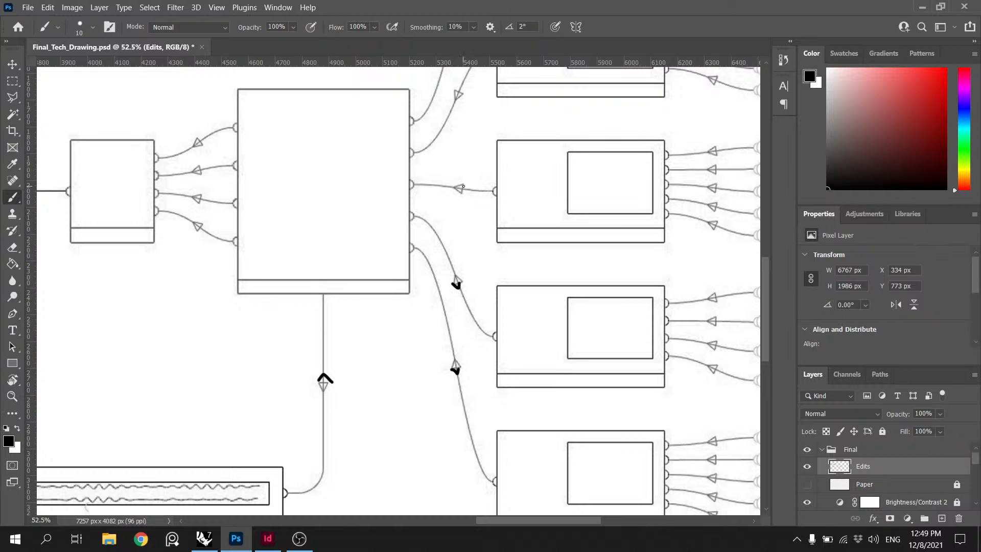
scroll(468, 198, "up", 2)
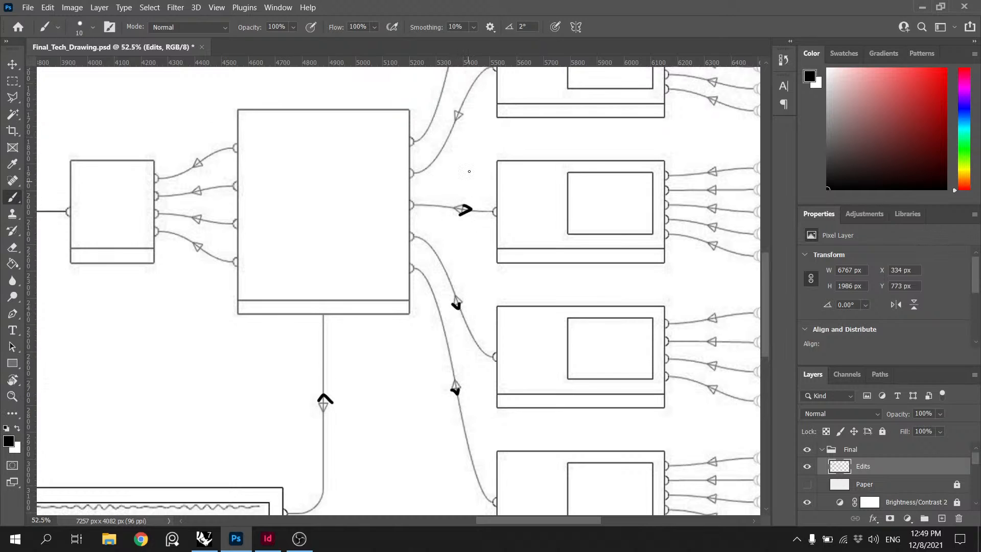
Step: Brush reversed arrowheads on the middle box's upper three input lines and a downward arrow alongside for the remaining lines
scroll(476, 179, "down", 2)
scroll(583, 189, "up", 2)
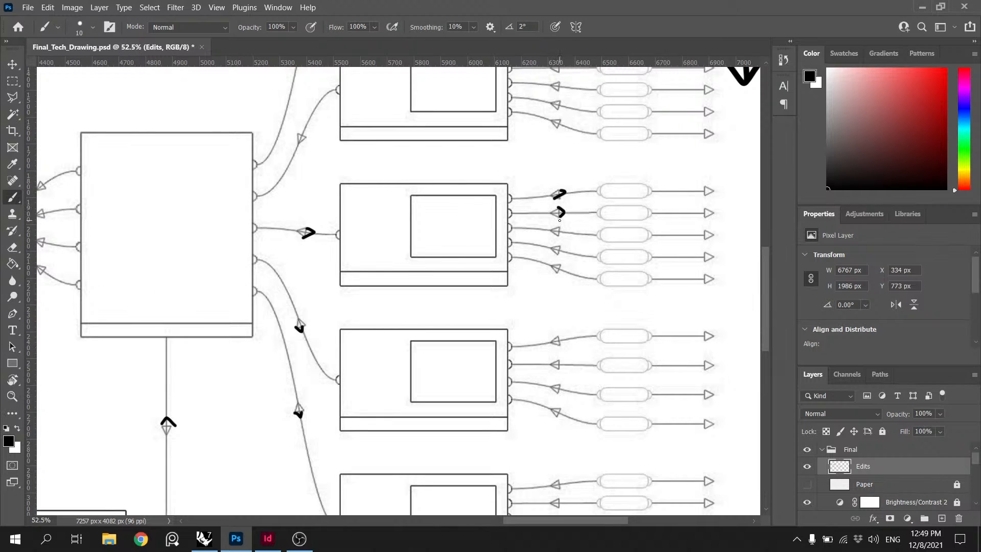
mouse_move(572, 211)
left_mouse_down()
mouse_move(587, 275)
mouse_move(580, 261)
left_mouse_up()
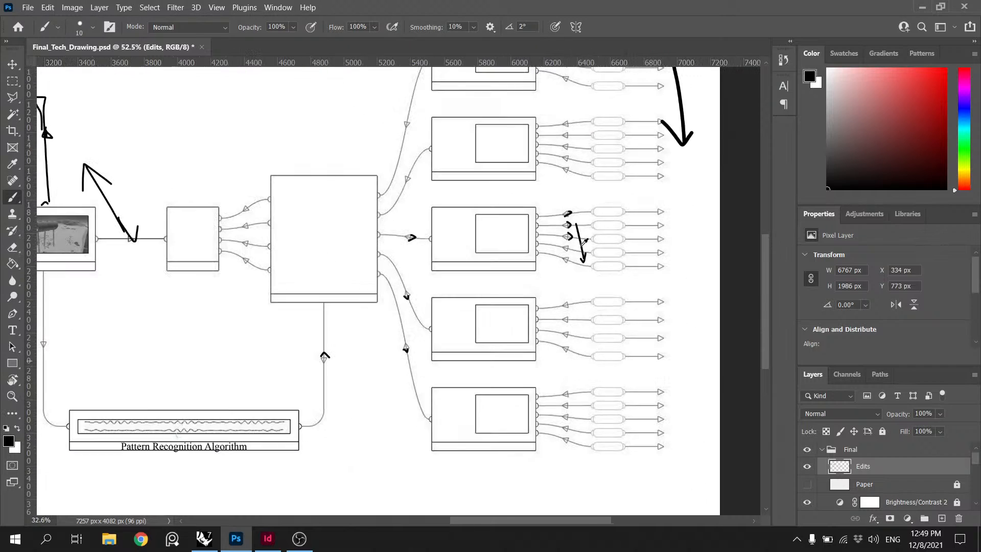
Step: Brush outward arrowheads on the connectors from the large box to the two upper boxes of the five-box column
scroll(497, 225, "down", 3)
scroll(431, 237, "up", 2)
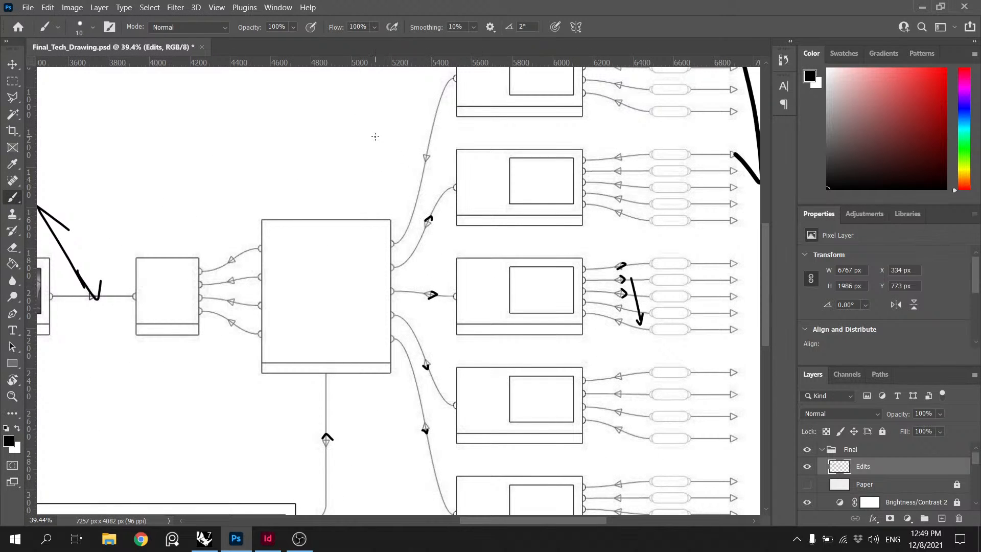
scroll(394, 151, "up", 1)
scroll(630, 132, "up", 2)
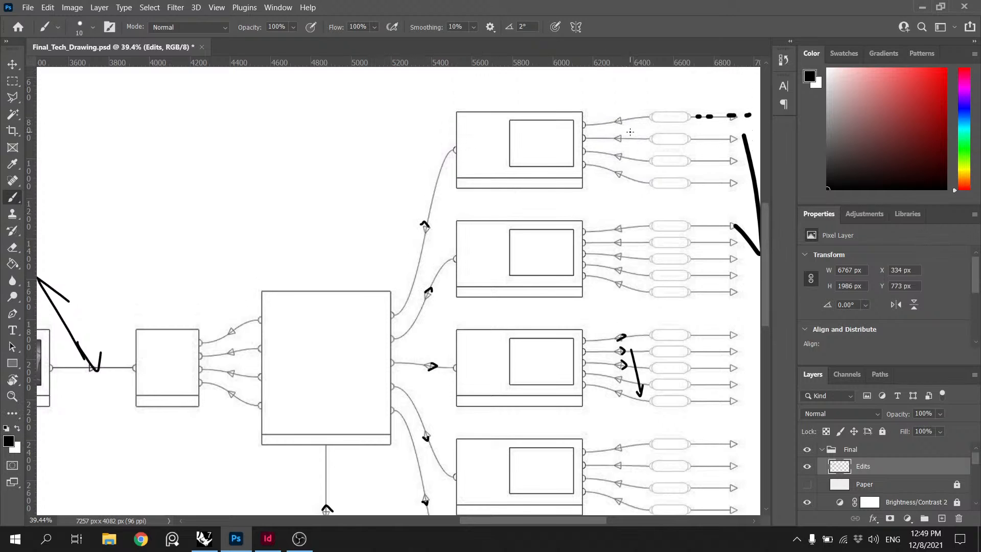
scroll(496, 176, "down", 2)
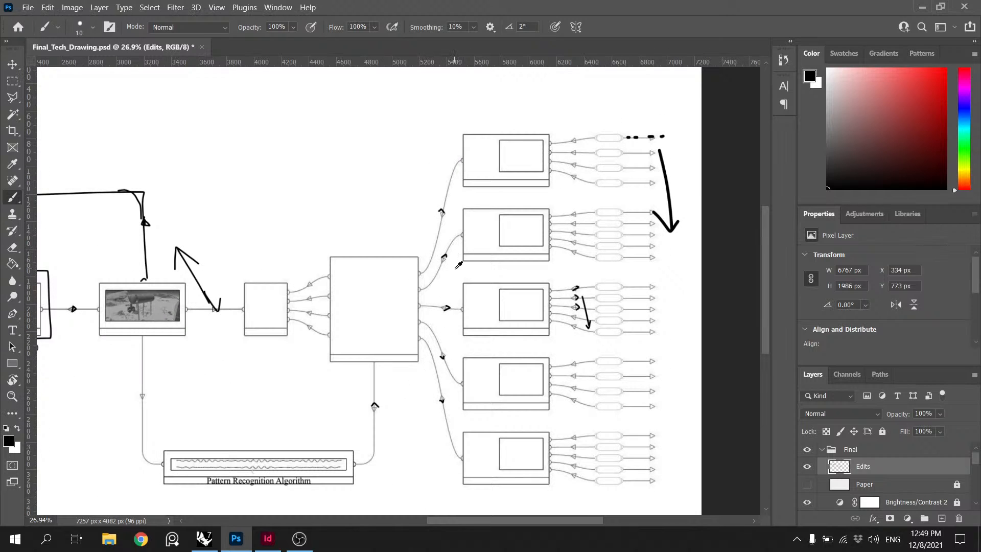
scroll(459, 265, "down", 2)
key("v")
scroll(321, 299, "up", 2)
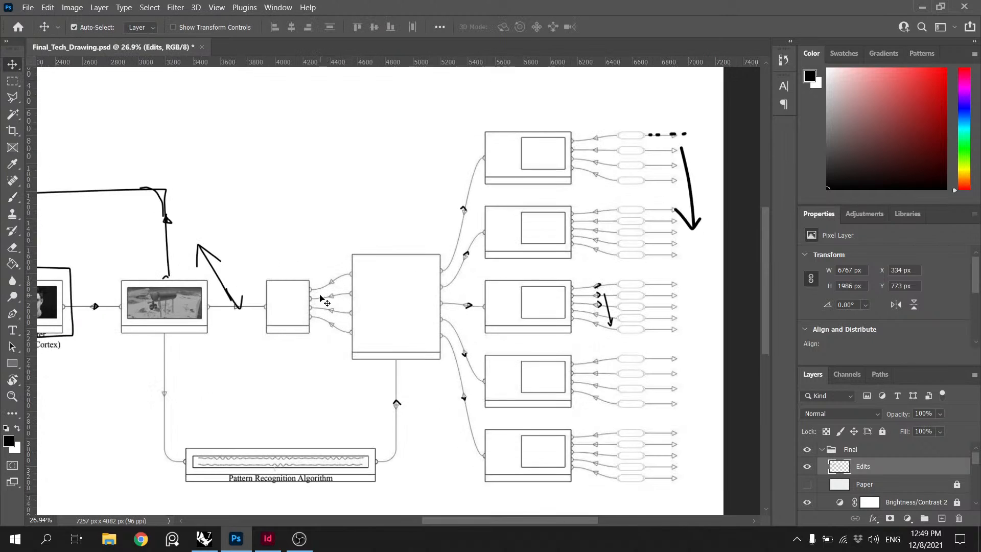
Step: Duplicate the Local Server label onto the caption strip of the box holding the landscape image
scroll(321, 299, "down", 3)
scroll(263, 321, "up", 3)
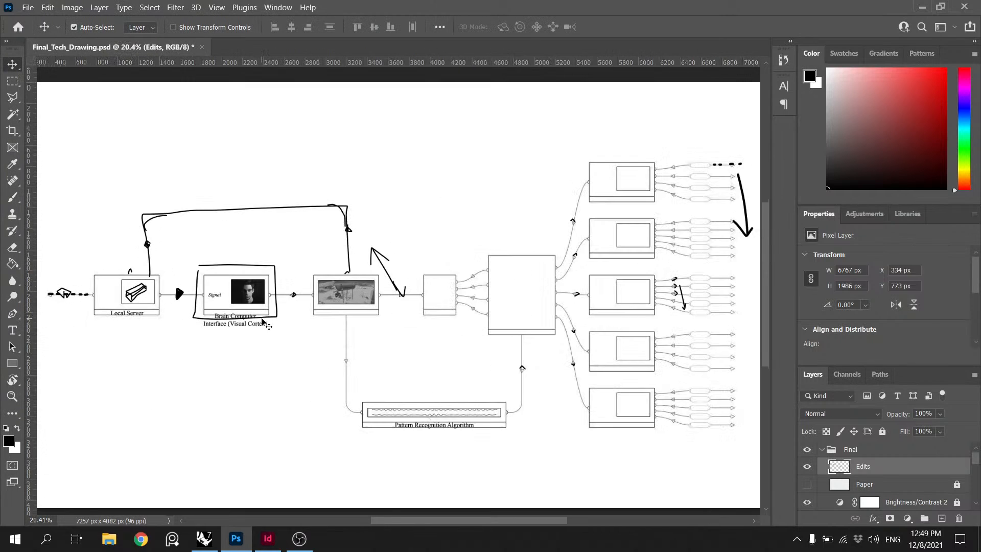
scroll(261, 324, "up", 1)
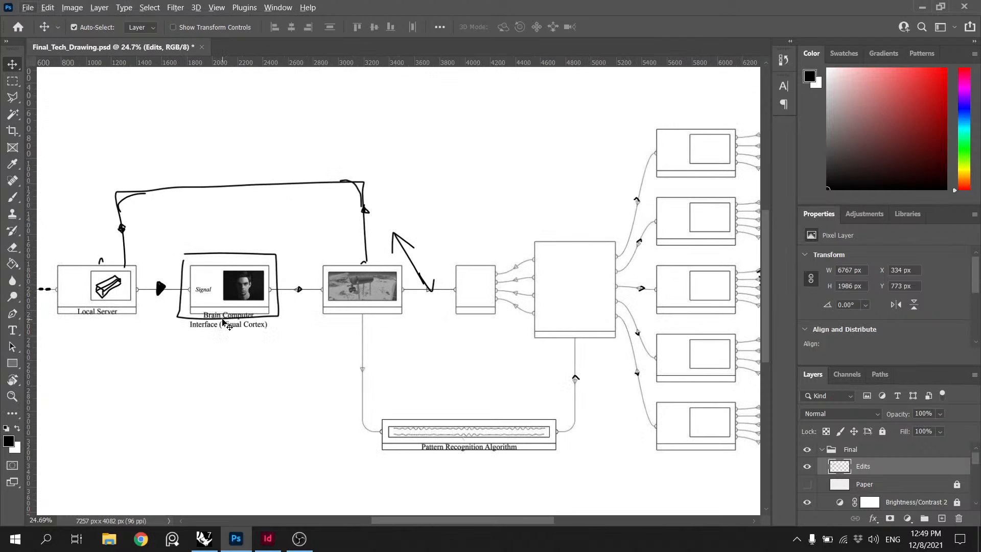
left_click(223, 326)
left_click_drag(104, 315, 372, 317)
scroll(372, 316, "up", 1)
scroll(371, 316, "up", 1)
Step: Replace the copied label's text with "Visual Imprint"
double_click(372, 312)
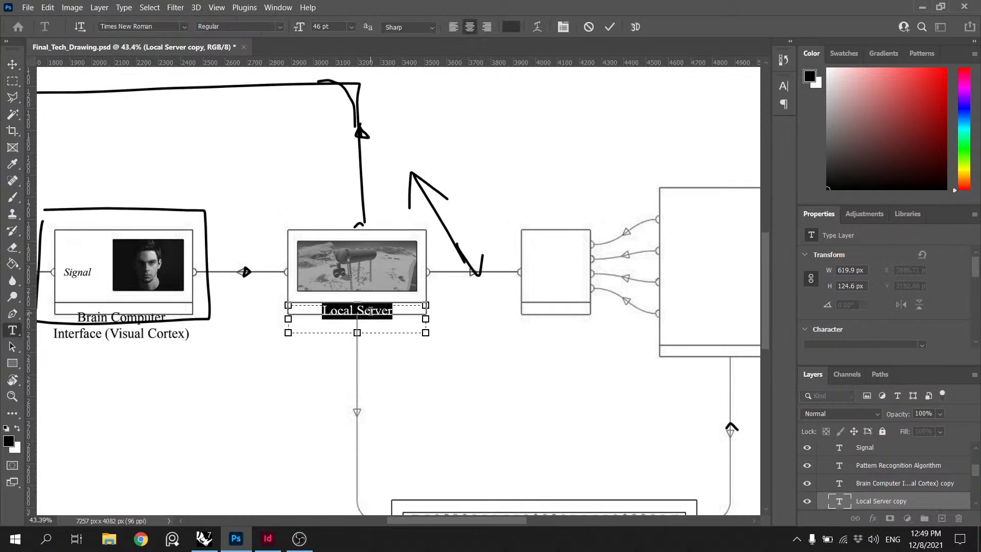
type("Image")
key("BackSpace")
key("BackSpace")
key("BackSpace")
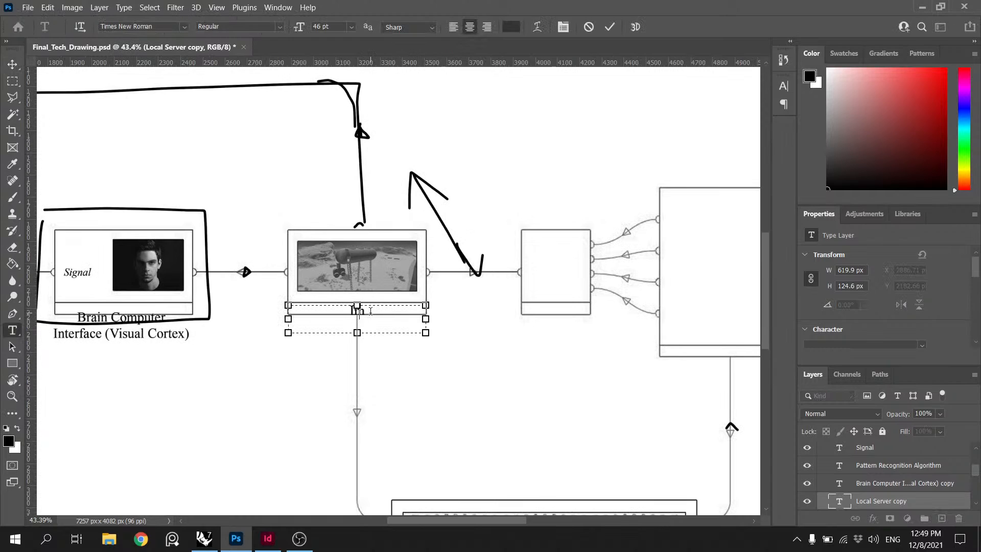
type("mory")
key("BackSpace")
type("imprint")
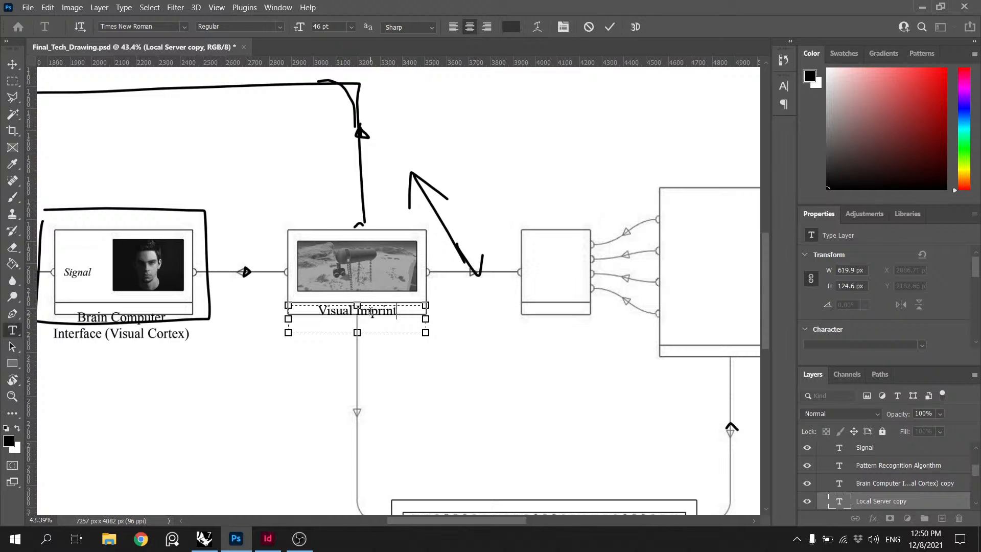
left_click(611, 27)
key("v")
scroll(409, 262, "down", 8)
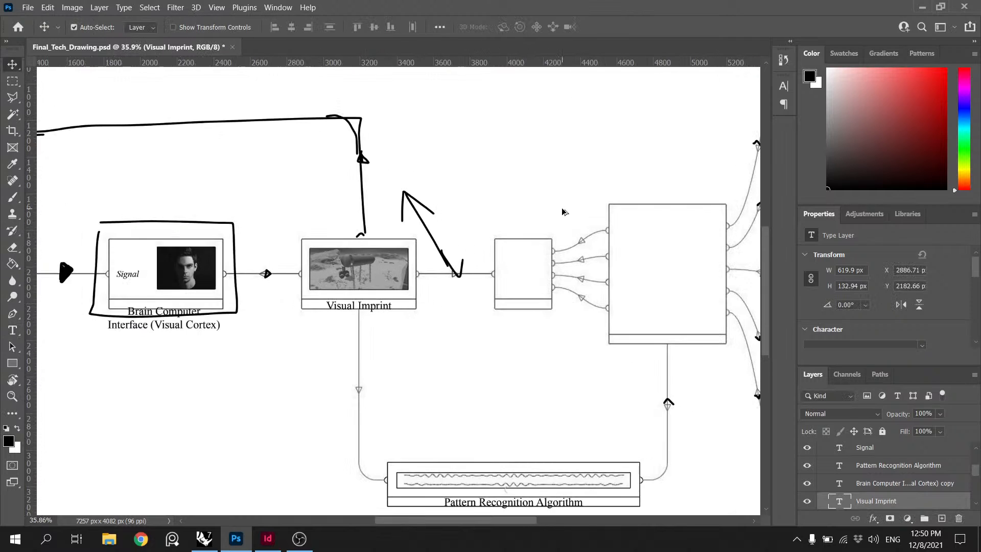
Step: Duplicate the Visual Imprint label onto the small neighbouring box and narrow its text frame to that box's width
scroll(698, 252, "up", 8)
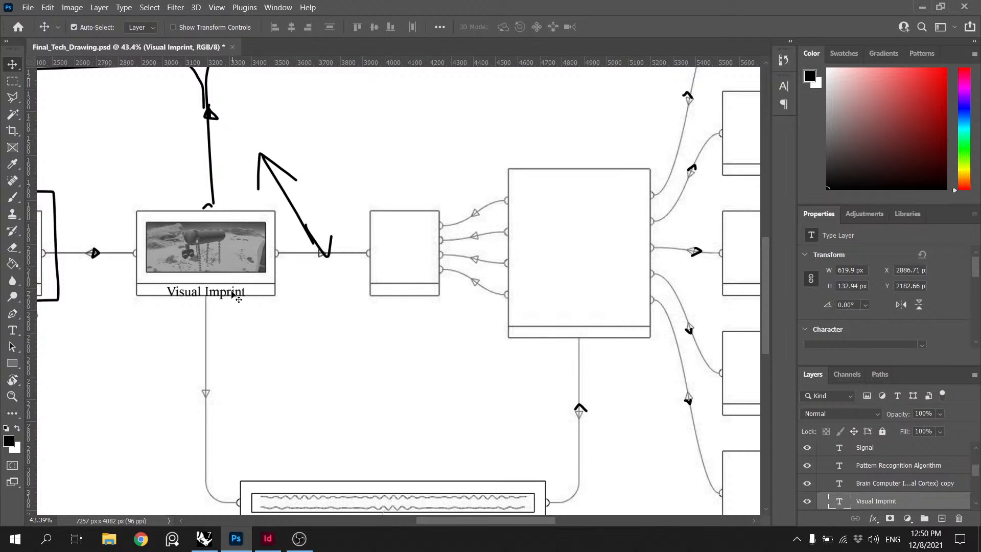
left_click_drag(233, 292, 436, 298)
double_click(436, 298)
left_click_drag(335, 299, 370, 295)
left_click_drag(476, 300, 438, 299)
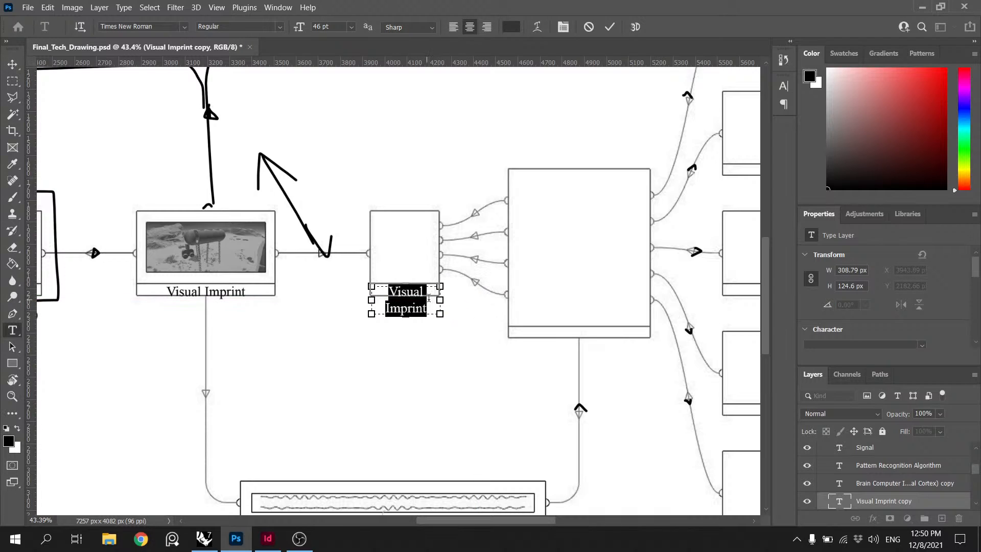
Step: Change the small box's caption text to "Transform"
type("Transform")
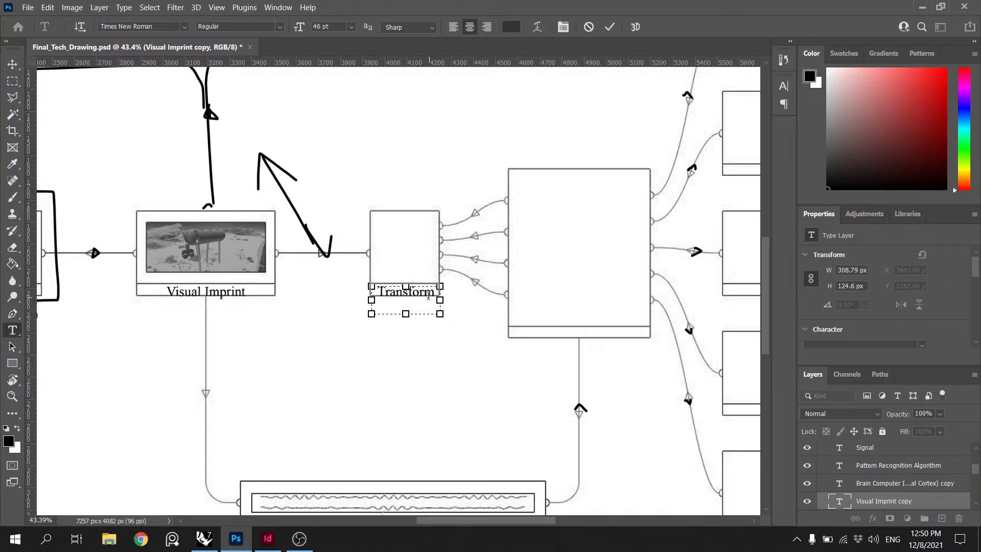
left_click(610, 28)
key("v")
scroll(472, 255, "down", 3)
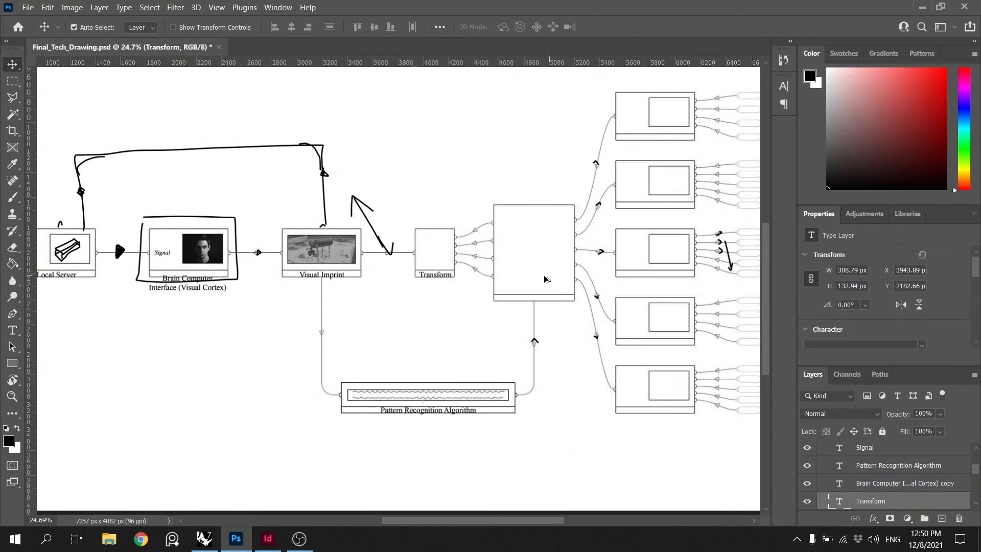
Step: Extend the Transform text frame's left edge slightly to match the edge of the small box
scroll(484, 274, "up", 2)
double_click(427, 276)
scroll(427, 276, "up", 3)
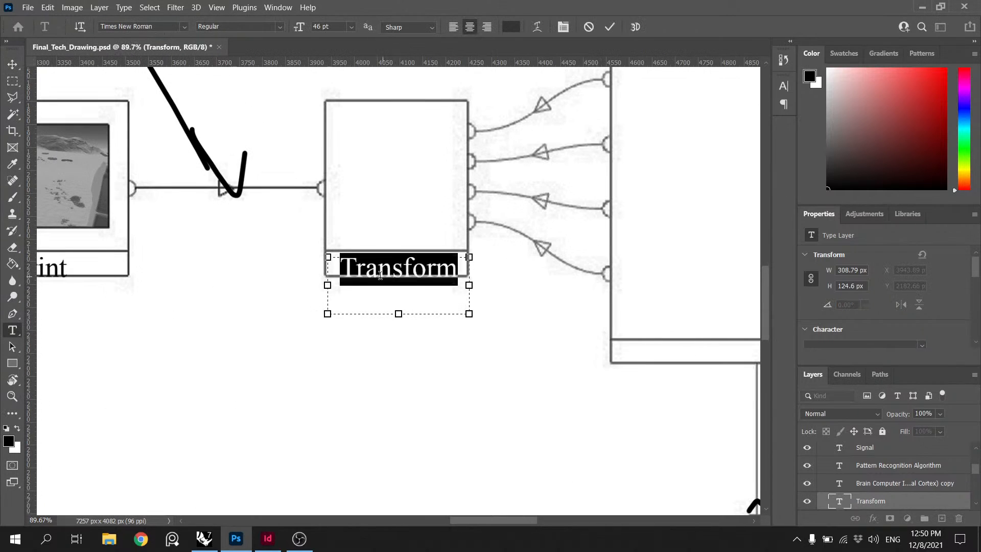
left_click_drag(327, 285, 324, 284)
left_click(609, 27)
key("v")
scroll(398, 206, "down", 5)
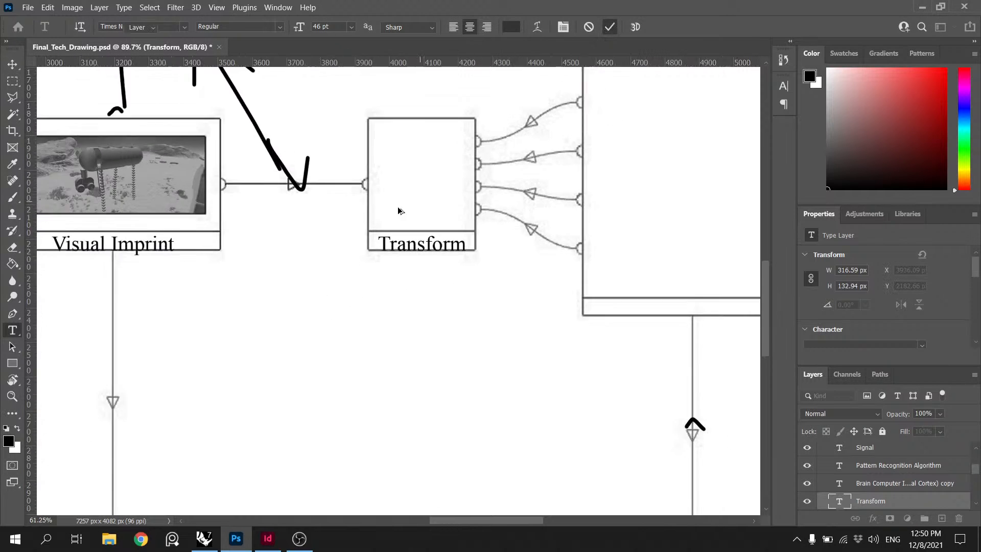
Step: Copy the italic Signal label into the large box four times, placing one beside each left-hand connector
scroll(169, 234, "up", 2)
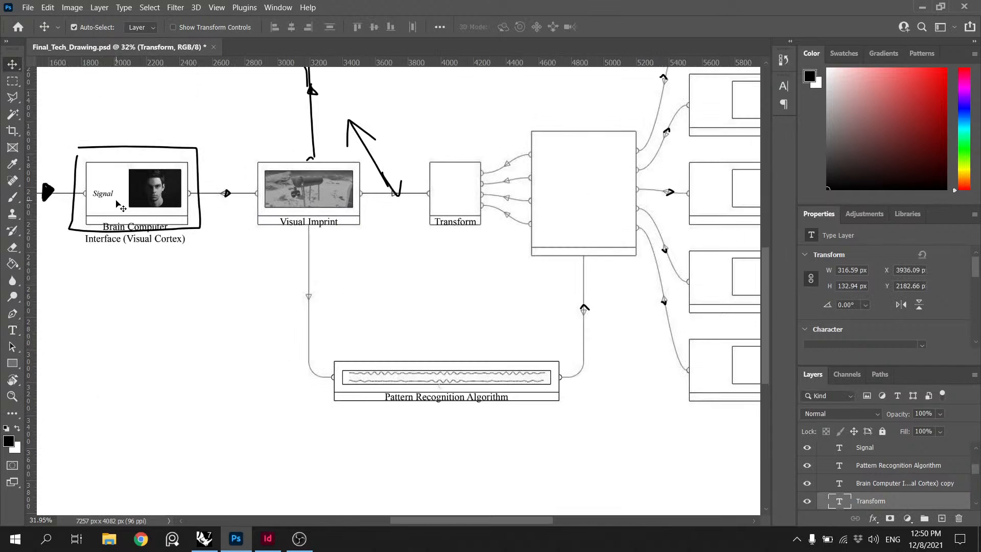
left_click_drag(101, 197, 546, 178)
scroll(550, 205, "up", 4)
left_click_drag(546, 177, 542, 130, "alt")
key("Down")
key("Down")
key("Down")
key("Down")
key("Down")
key("Down")
key("Down")
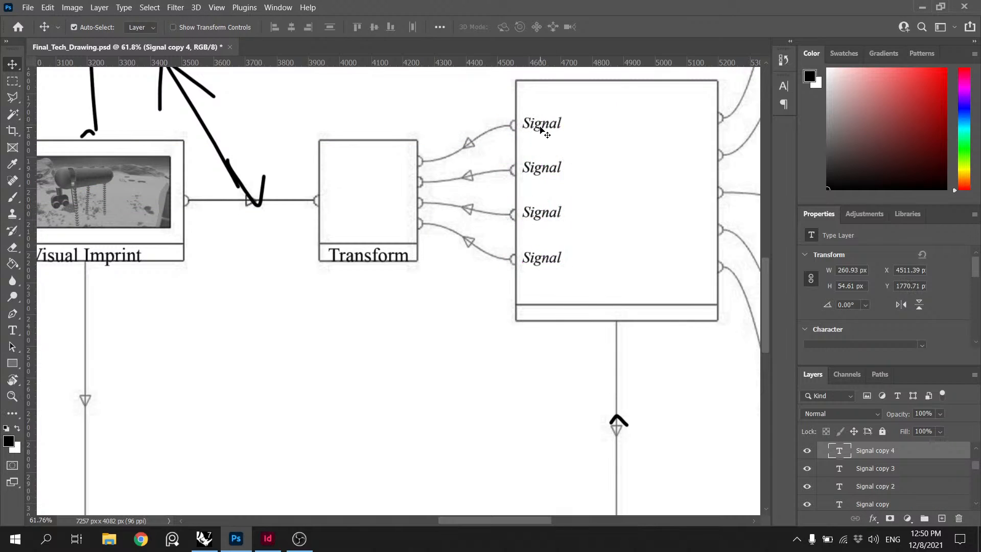
Step: Distribute the four Signal labels in the large box evenly in the vertical direction
left_click(550, 262)
left_click(552, 215, "shift")
left_click(551, 169, "shift")
left_click(551, 128, "shift")
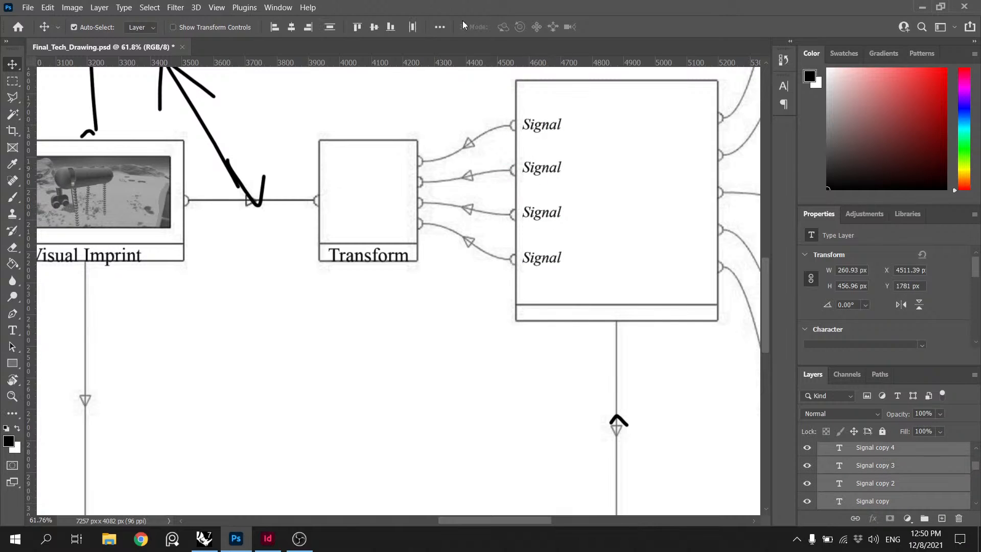
left_click(334, 27)
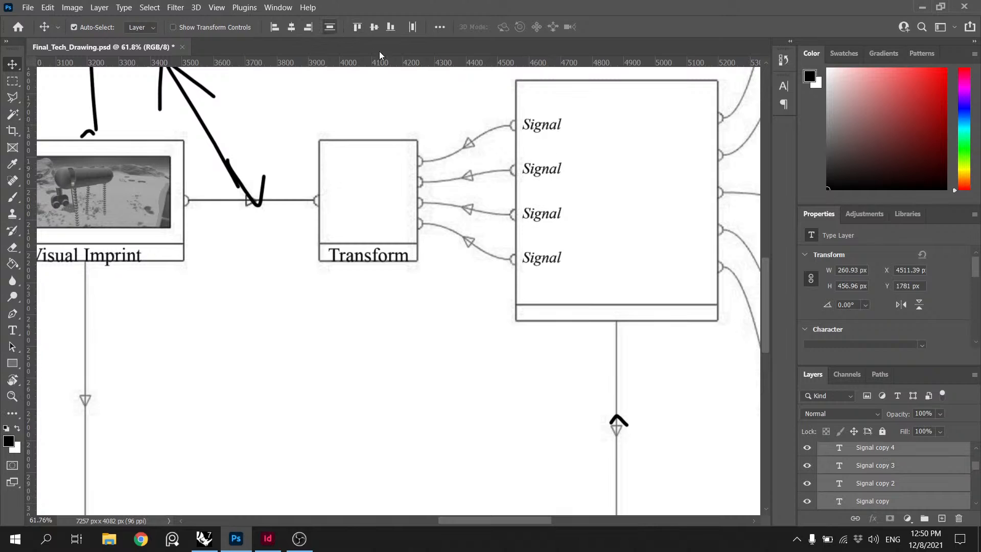
scroll(572, 198, "down", 5)
Step: Replace the topmost Signal label in the large box with "Objects"
scroll(671, 192, "up", 4)
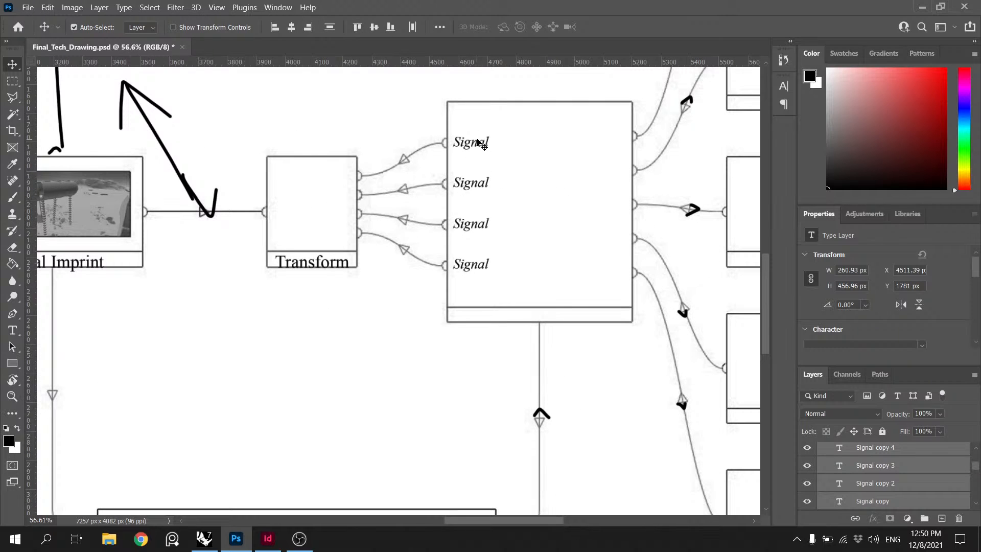
left_click(724, 473)
double_click(470, 143)
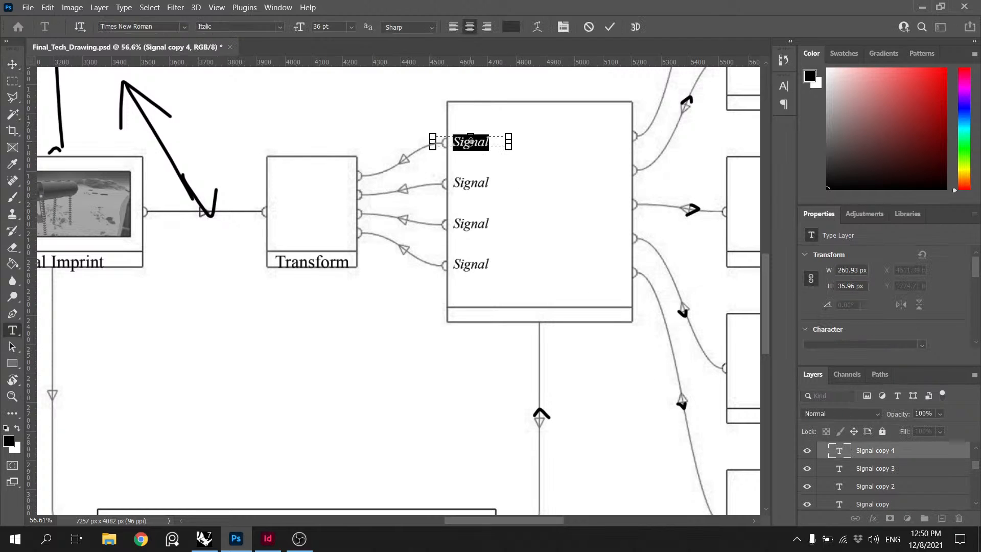
type("Objects")
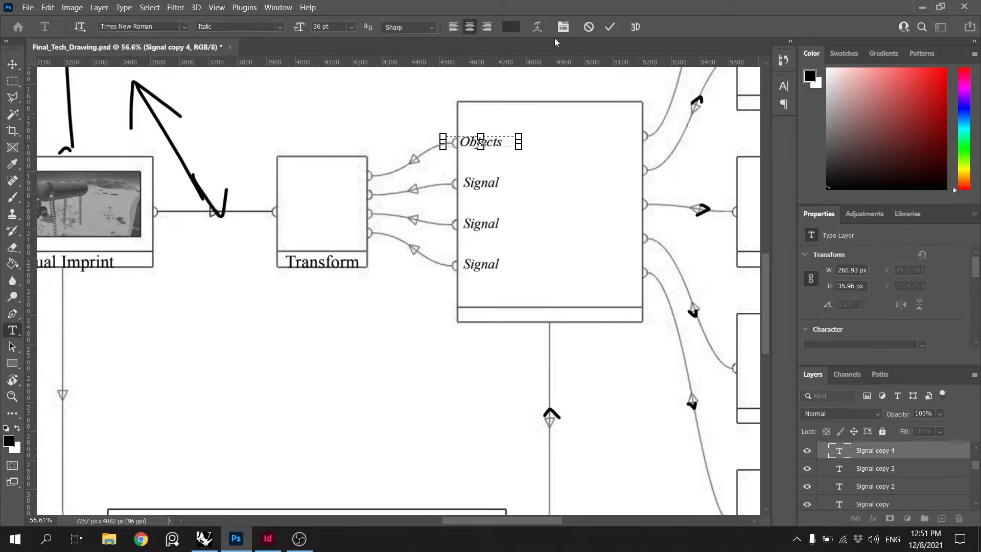
left_click(610, 27)
Step: Replace the second label in the large box with "Position"
double_click(491, 183)
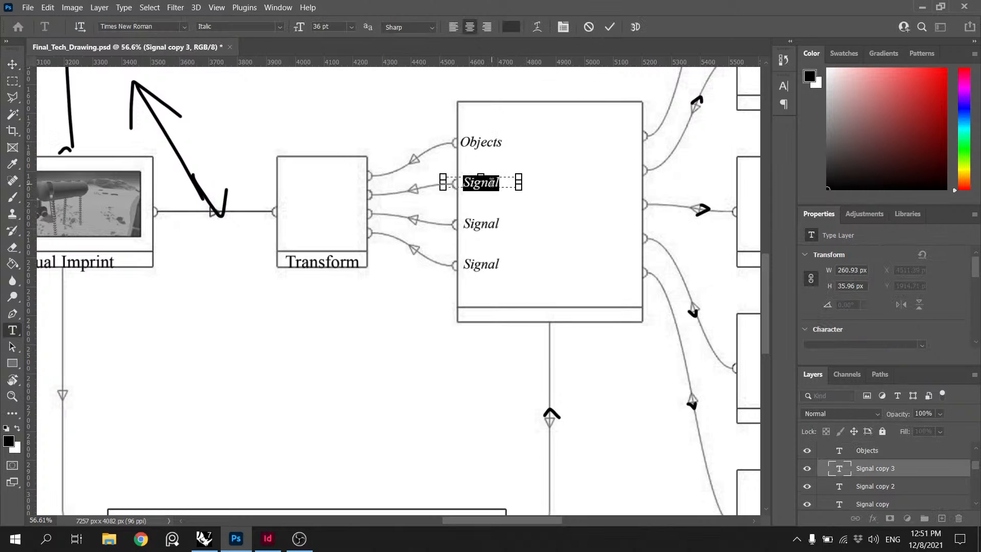
type("Rotation")
key("BackSpace")
key("BackSpace")
key("BackSpace")
key("BackSpace")
key("BackSpace")
key("BackSpace")
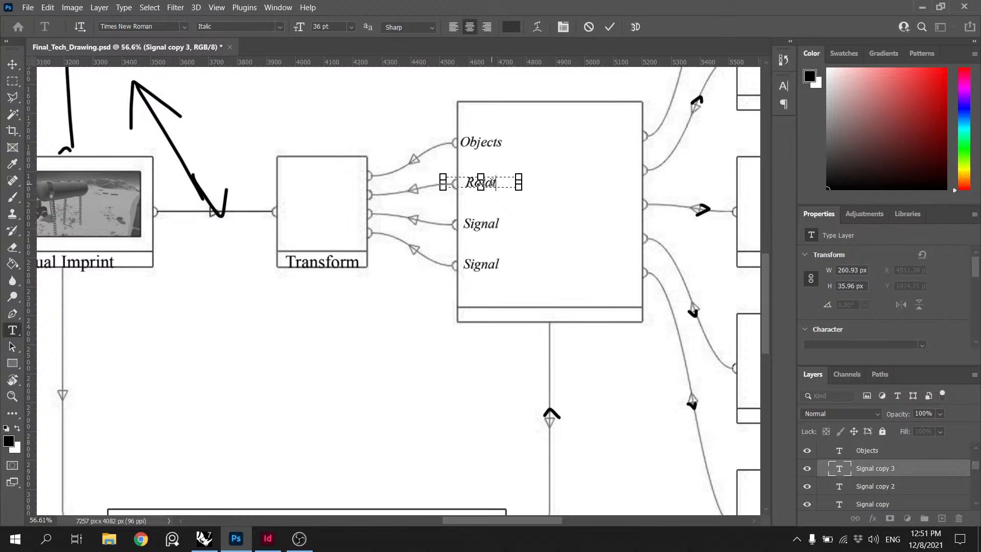
type("Sca")
type("Position")
type(" (X,")
left_click(610, 26)
key("v")
mouse_move(488, 187)
left_mouse_down()
mouse_move(499, 188)
mouse_move(484, 180)
mouse_move(491, 191)
left_mouse_up()
key("ctrl+z")
key("ctrl+z")
left_click(882, 469)
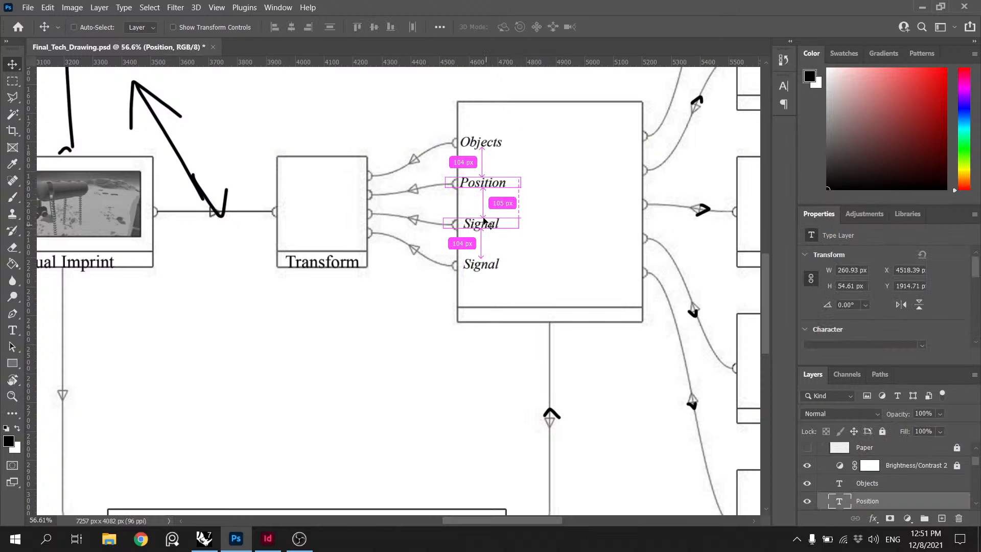
Step: Replace the third label in the large box with "Rotation"
key("z")
left_click(487, 224)
left_click(486, 215)
key("t")
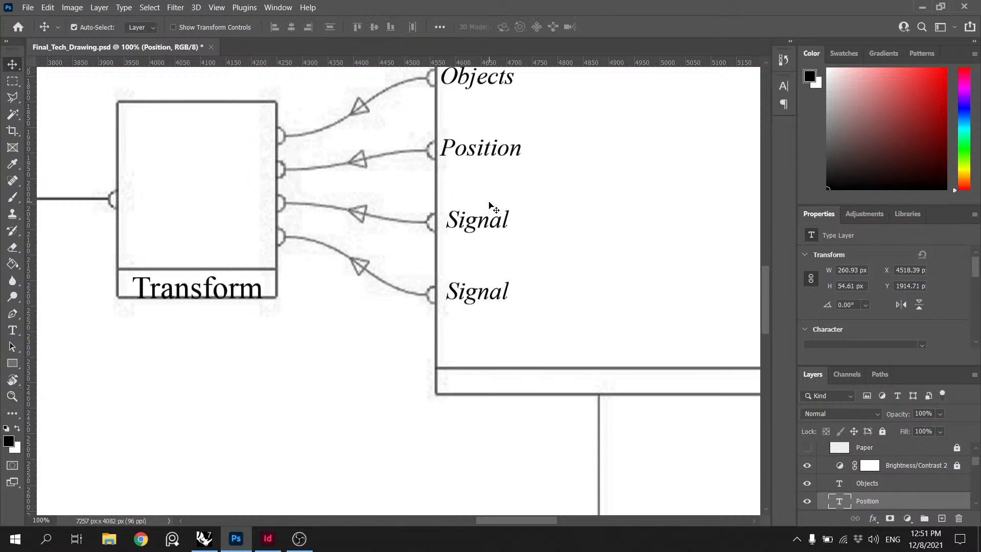
left_click(488, 217)
double_click(489, 219)
type("Rotation")
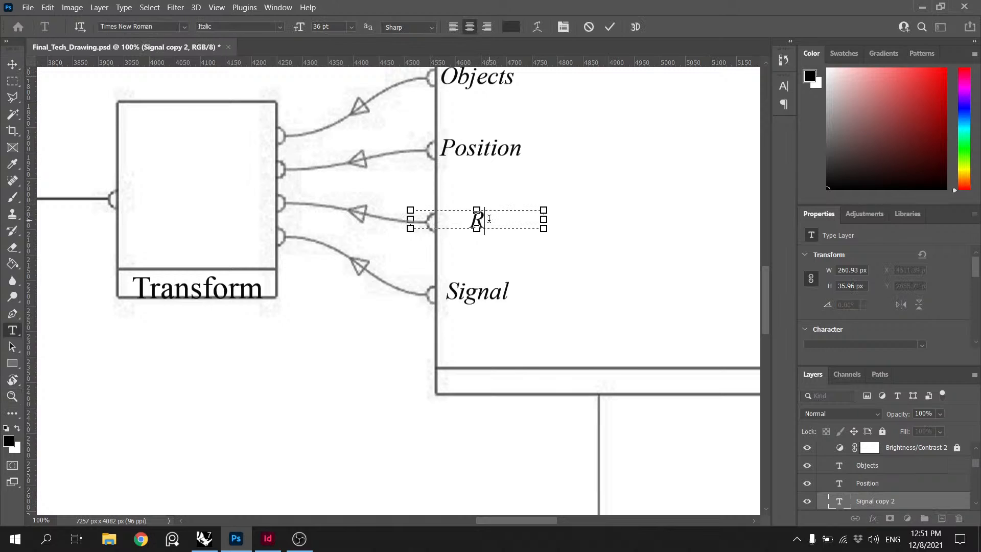
left_click(612, 27)
Step: Replace the fourth label in the large box with "Scale"
left_click(489, 293)
double_click(489, 292)
type("Scale")
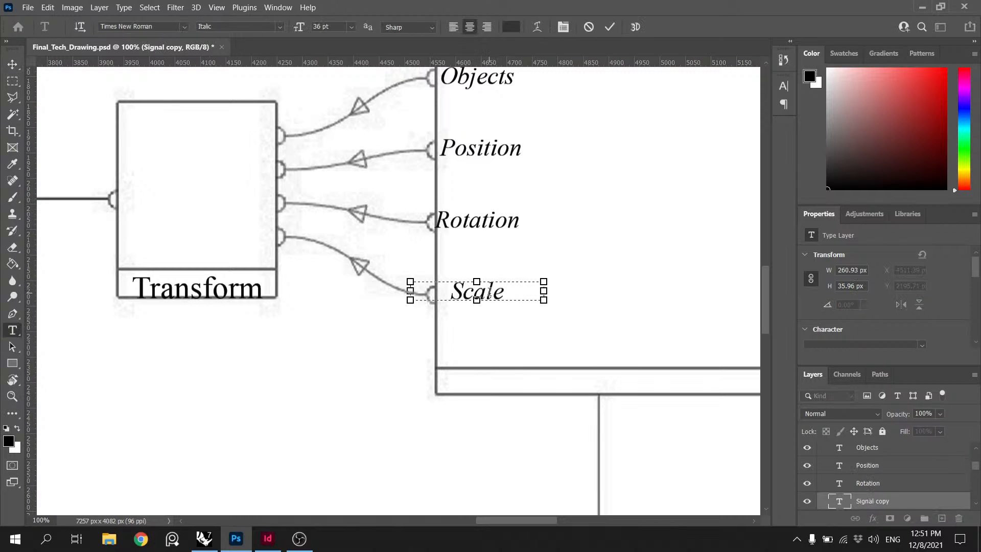
left_click(609, 28)
key("v")
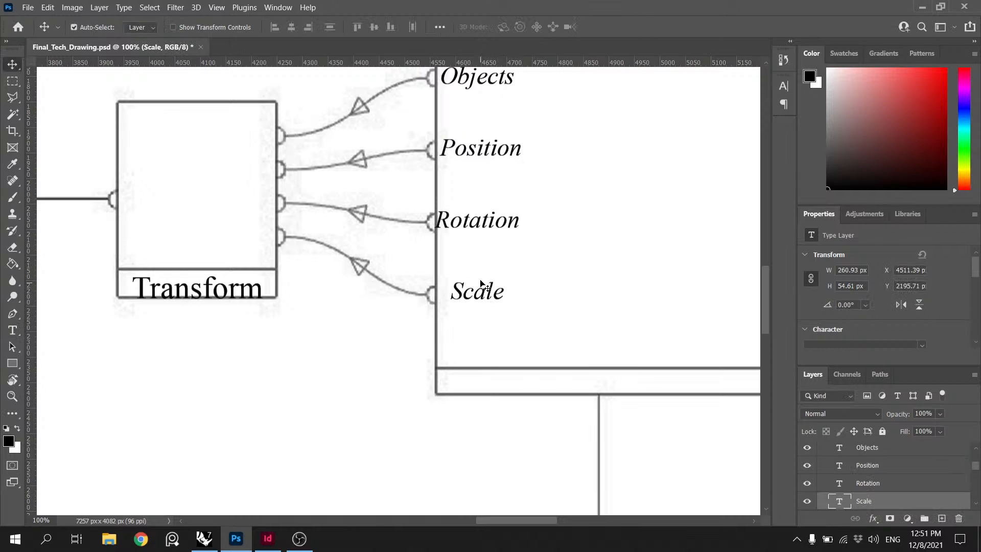
Step: Align the left edges of the Objects, Position, Rotation and Scale labels
left_click(484, 231, "shift")
left_click(488, 156, "shift")
left_click(496, 87, "shift")
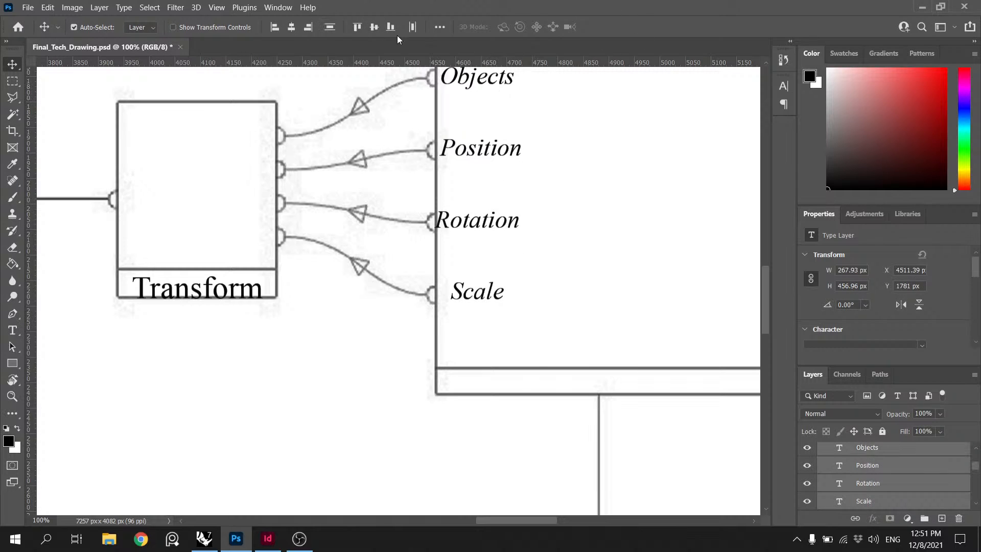
left_click(277, 28)
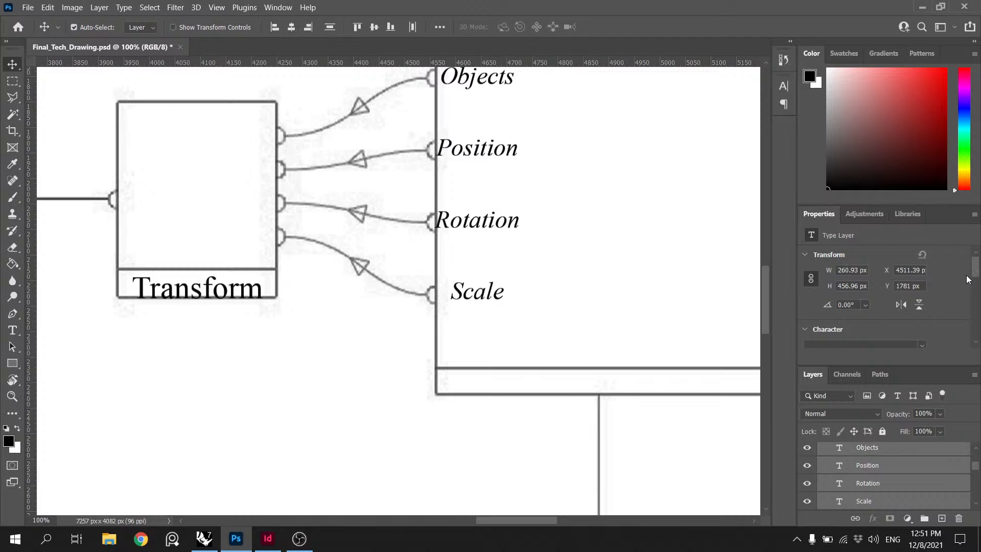
Step: Left-align the paragraph text of the four selected labels and shift them right so they sit inside the large box
left_click_drag(975, 274, 975, 316)
left_click(815, 275)
scroll(552, 245, "down", 3)
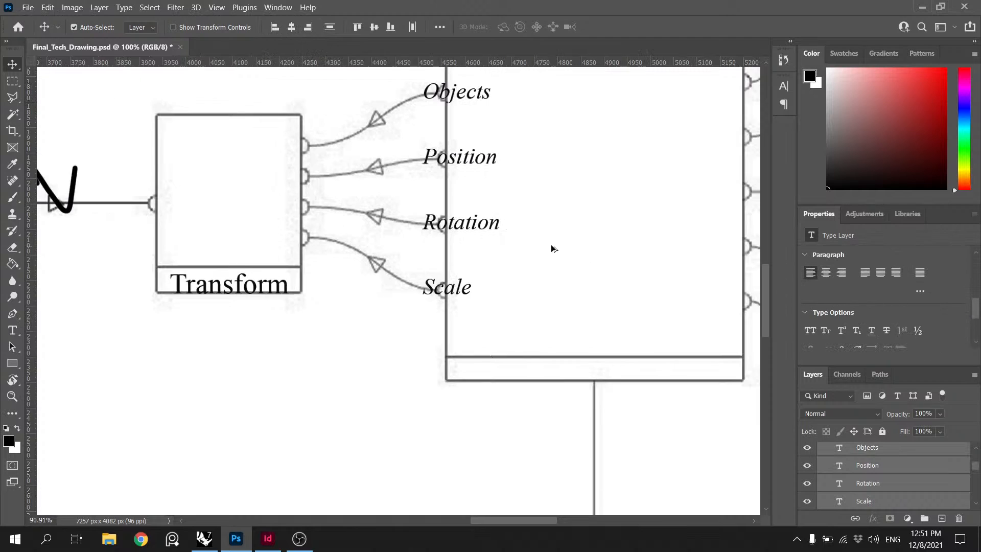
left_click_drag(478, 170, 506, 172)
scroll(490, 248, "down", 6)
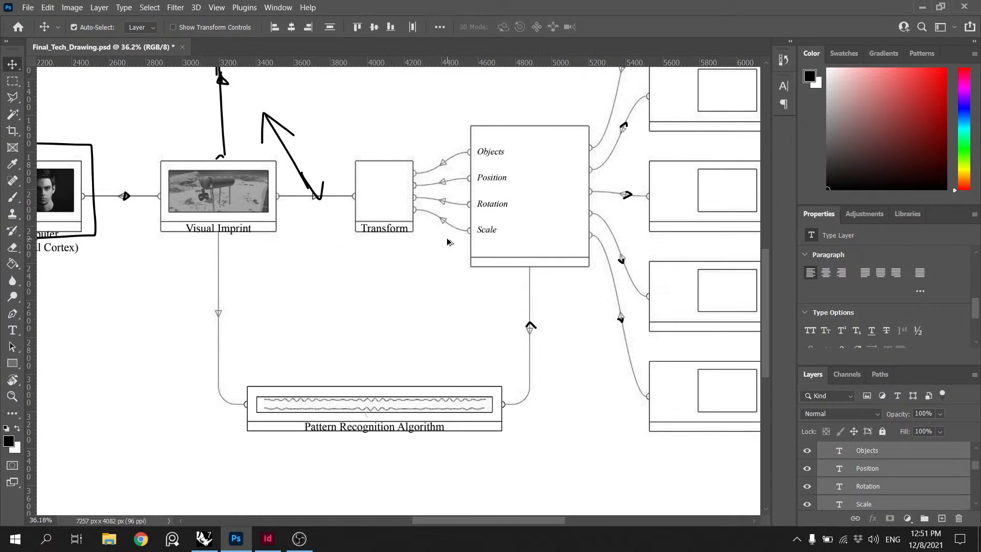
Step: Left-align the Signal label's text in the Brain Computer Interface box and move it right, back inside the box
scroll(175, 206, "up", 1)
double_click(266, 205)
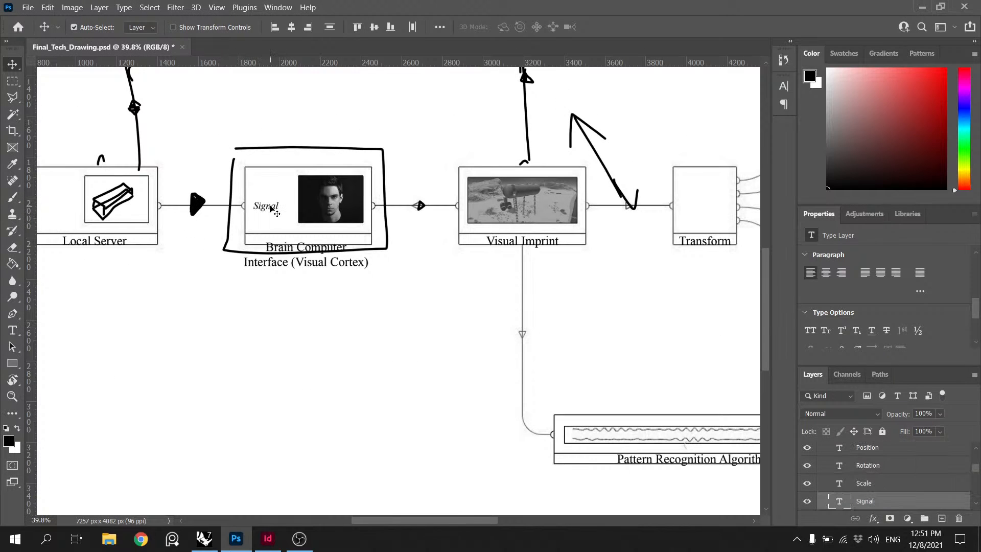
left_click(453, 28)
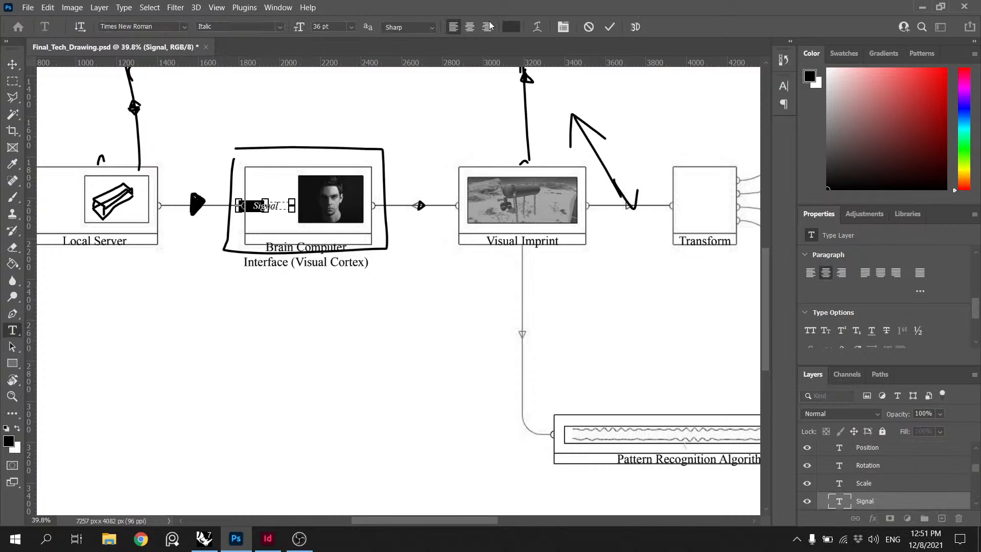
left_click(610, 27)
key("v")
left_click_drag(257, 208, 272, 209)
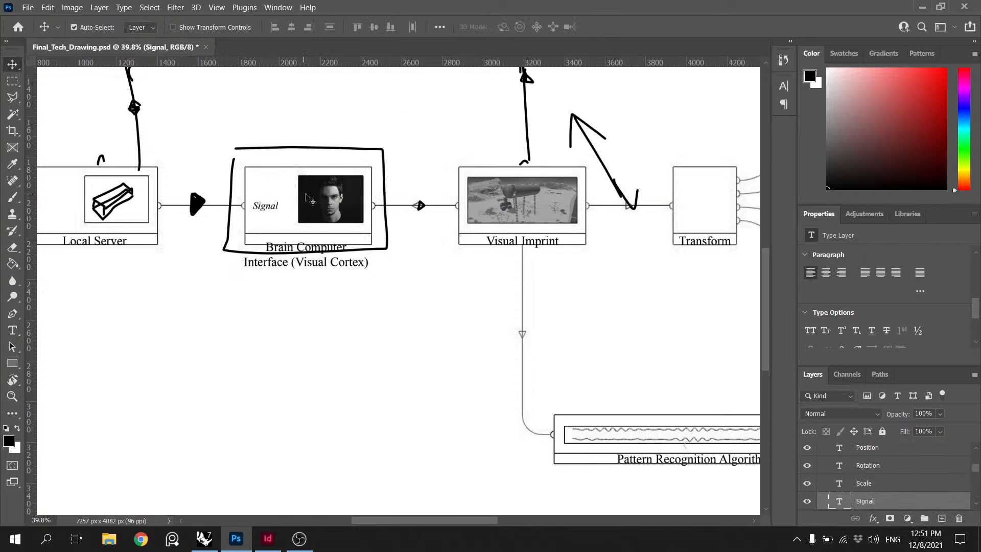
scroll(695, 208, "down", 3)
scroll(695, 208, "up", 2)
scroll(695, 208, "up", 2)
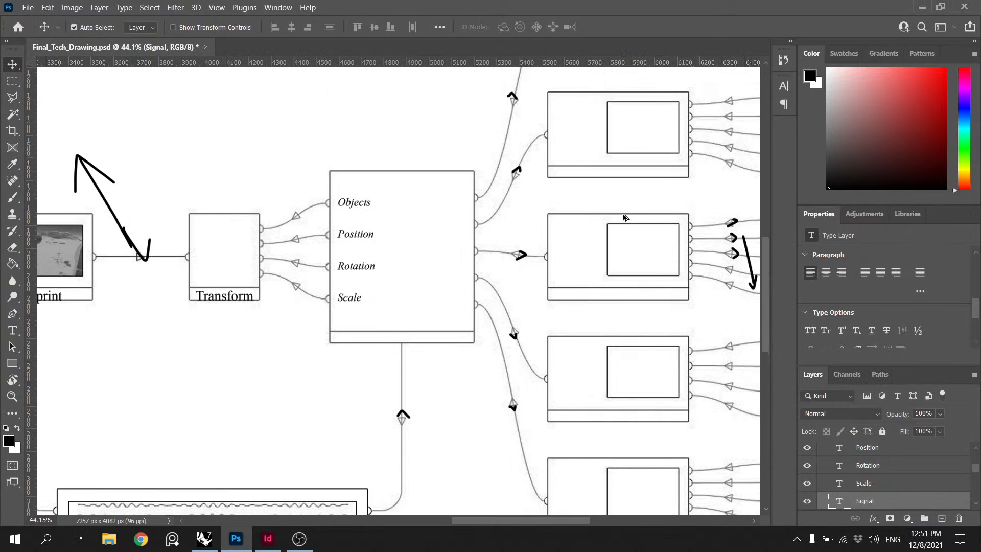
scroll(675, 236, "down", 2)
scroll(674, 236, "down", 2)
scroll(664, 236, "up", 4)
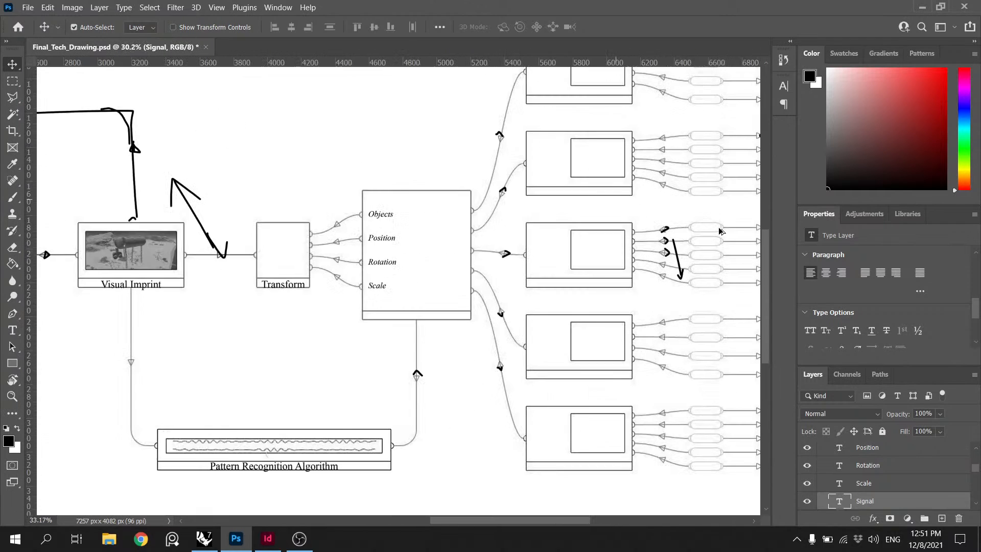
Step: Duplicate the Objects label across the large box to its output side, beside the first output connector
scroll(535, 244, "down", 1)
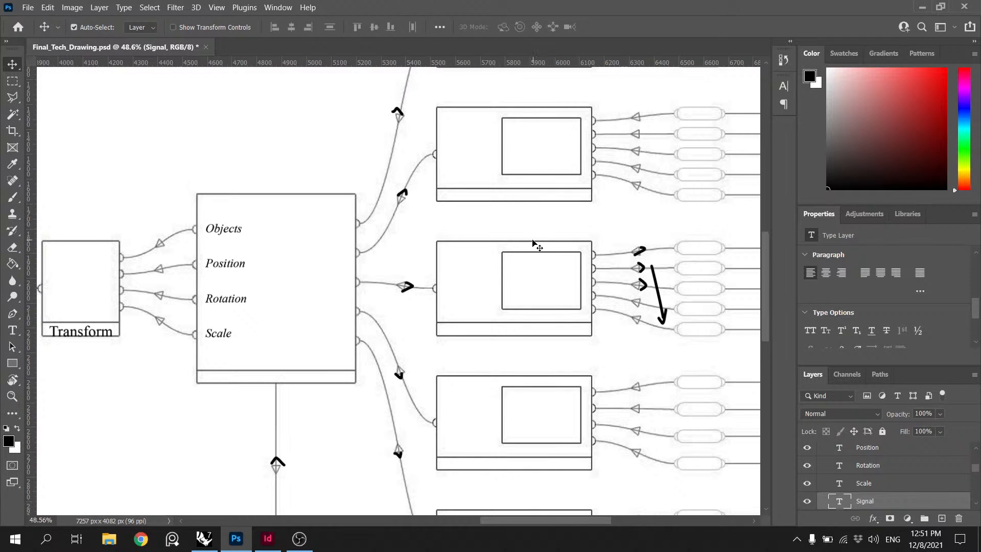
scroll(531, 242, "up", 1)
scroll(337, 230, "up", 3)
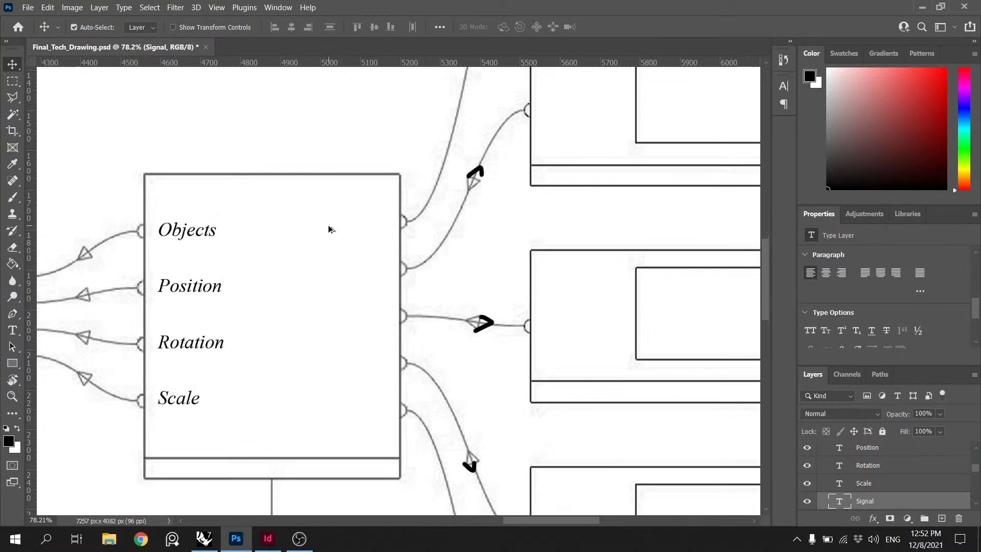
scroll(328, 229, "down", 3)
scroll(240, 226, "up", 4)
left_click_drag(259, 233, 427, 231)
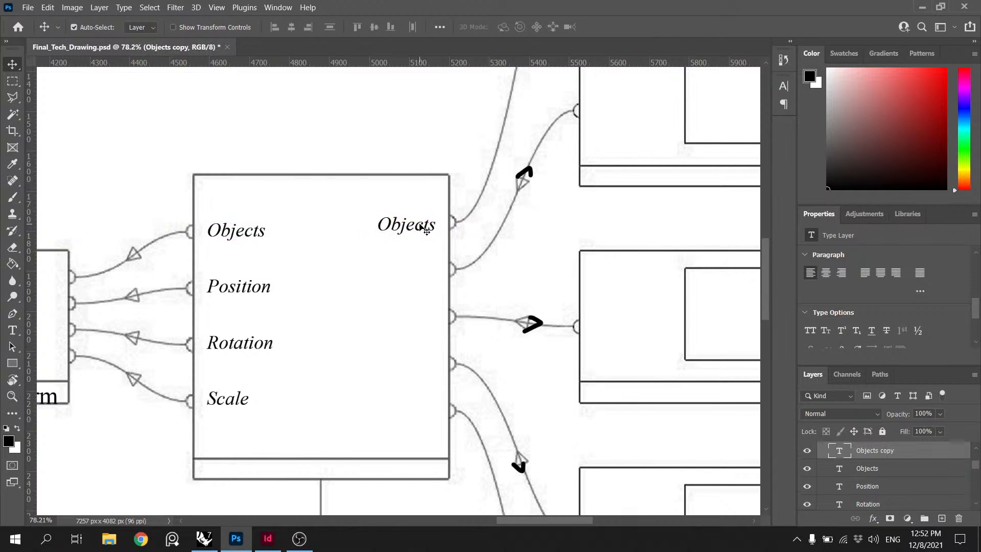
Step: Right-align the duplicated Objects label's text and move the label back inside the large box
double_click(427, 231)
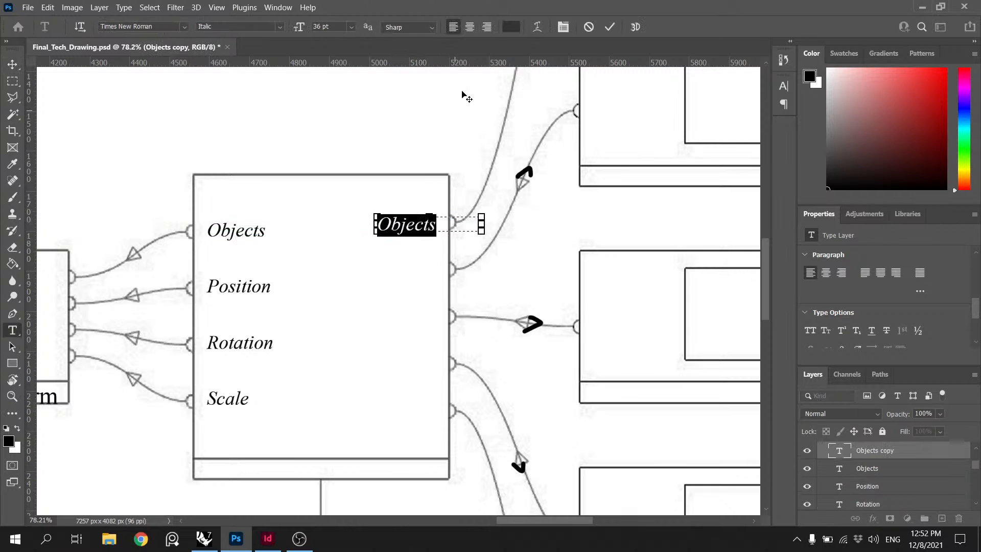
left_click(487, 26)
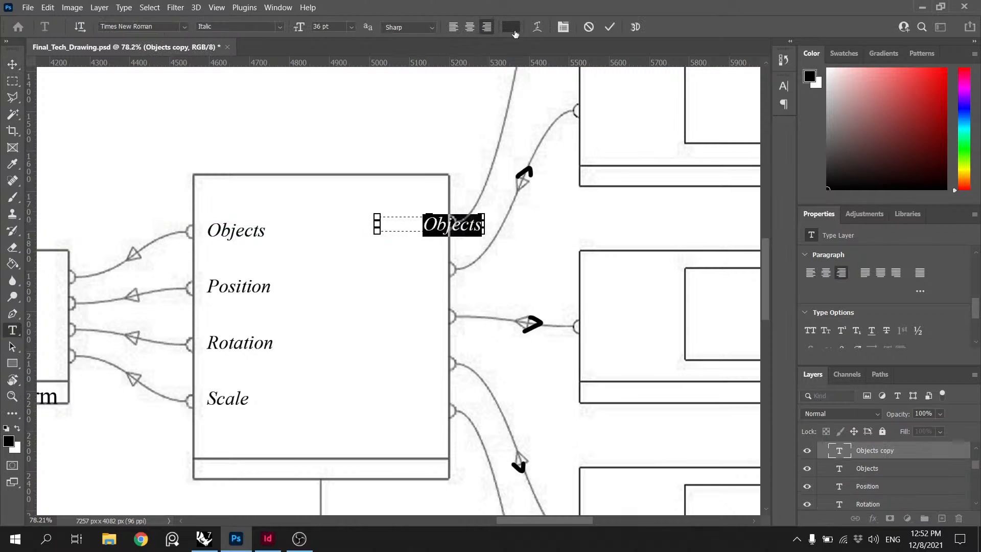
left_click(610, 26)
key("v")
left_click_drag(469, 226, 432, 221)
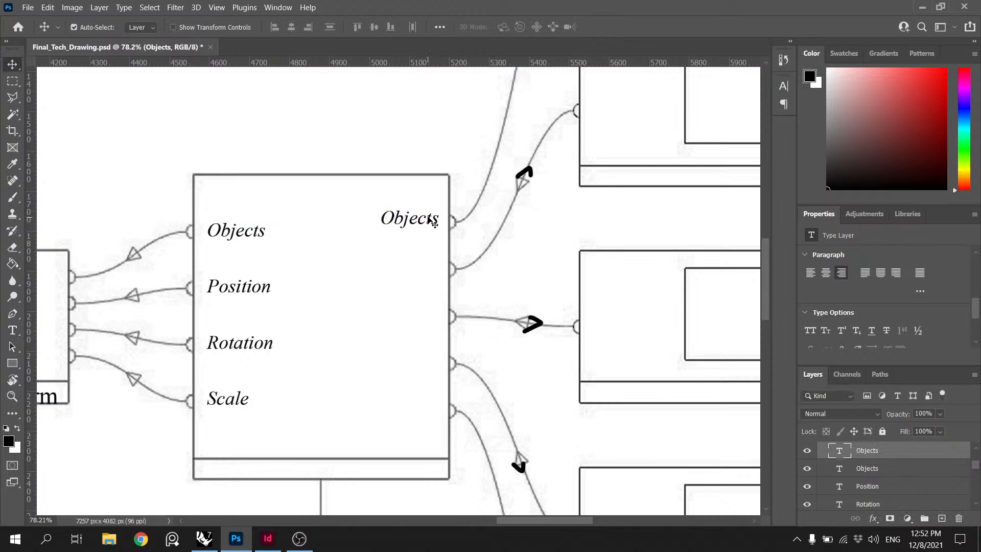
Step: Nudge the duplicated Objects label slightly down and left to line up with the first output connector
key("Down")
key("Down")
key("Down")
key("Down")
key("Down")
key("Down")
key("Left")
key("Left")
key("Left")
key("Left")
key("Left")
key("Left")
key("Left")
key("Left")
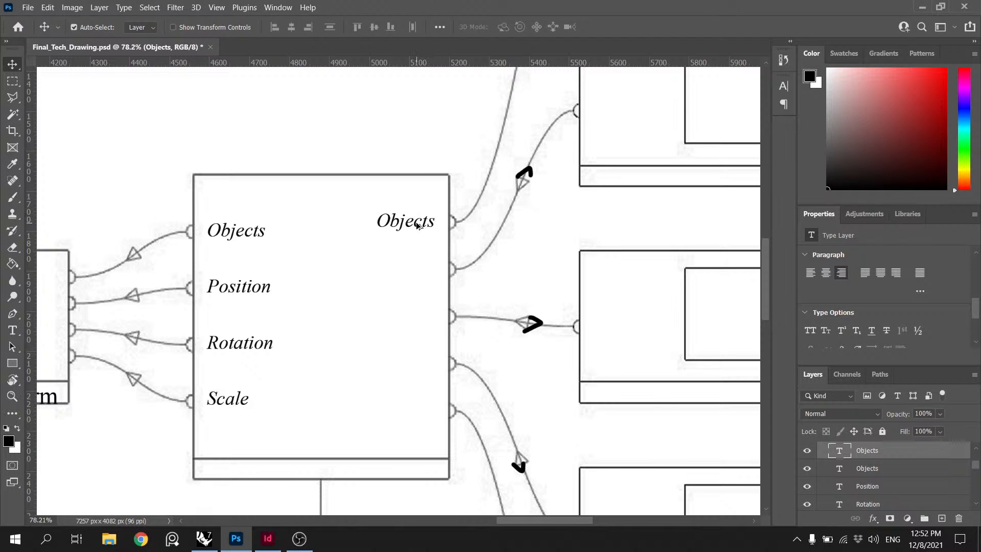
Step: Copy the right-aligned Objects label to the other four output connectors and fine-tune the lowest copy's position
left_click_drag(417, 225, 417, 325)
left_click_drag(417, 326, 415, 372)
left_click_drag(415, 372, 416, 413)
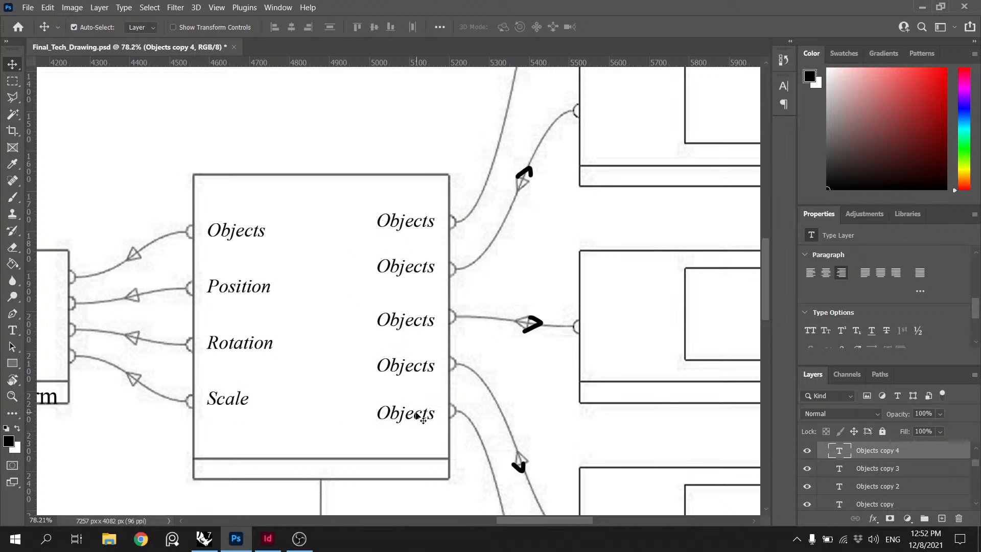
key("Up")
key("Up")
key("Up")
key("Up")
key("Up")
key("Up")
key("Up")
key("Up")
key("Up")
key("Up")
key("Up")
key("Up")
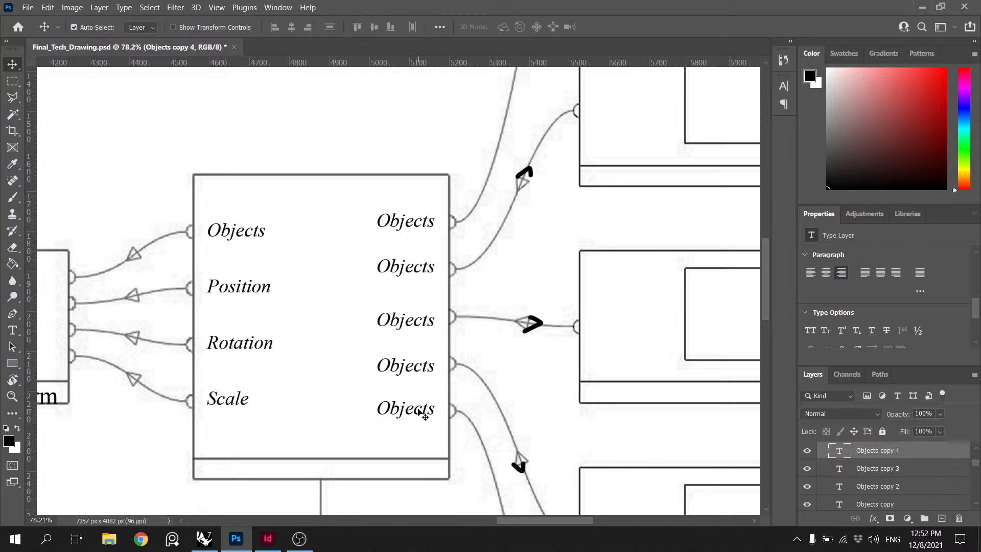
key("Right")
key("Left")
key("Left")
key("Left")
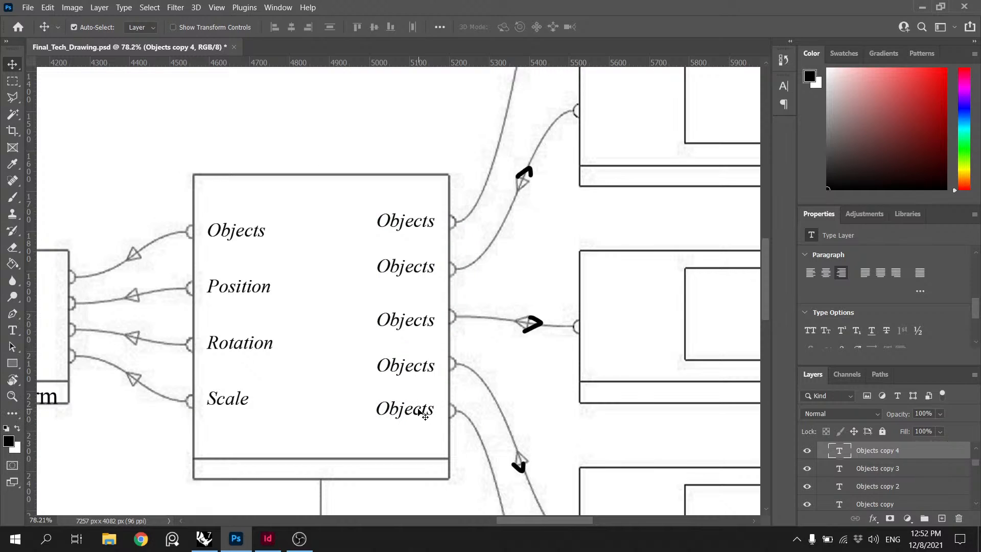
key("Down")
key("Down")
Step: Align the right edges of the five output labels and distribute them evenly in the vertical direction
left_click(398, 373, "shift")
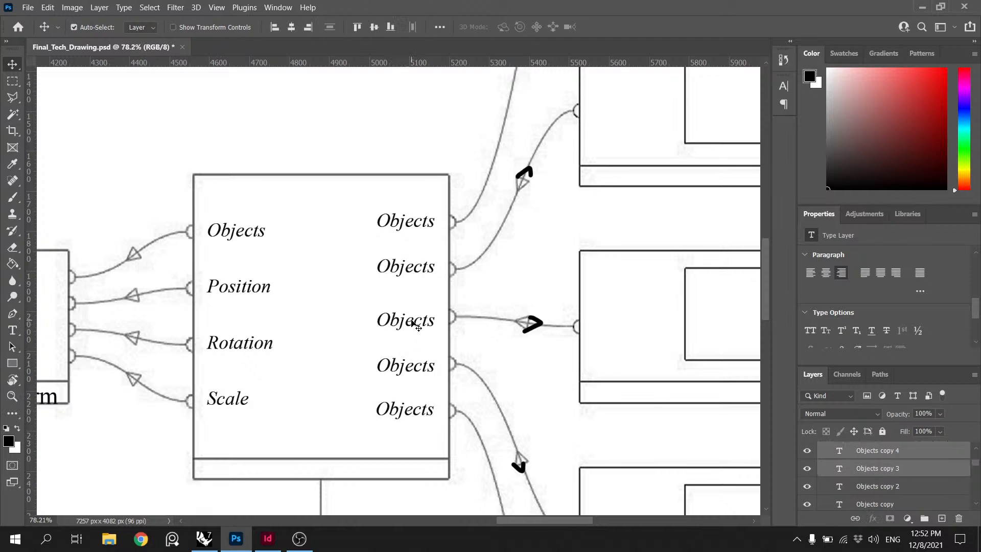
left_click(412, 320, "shift")
left_click(410, 268, "shift")
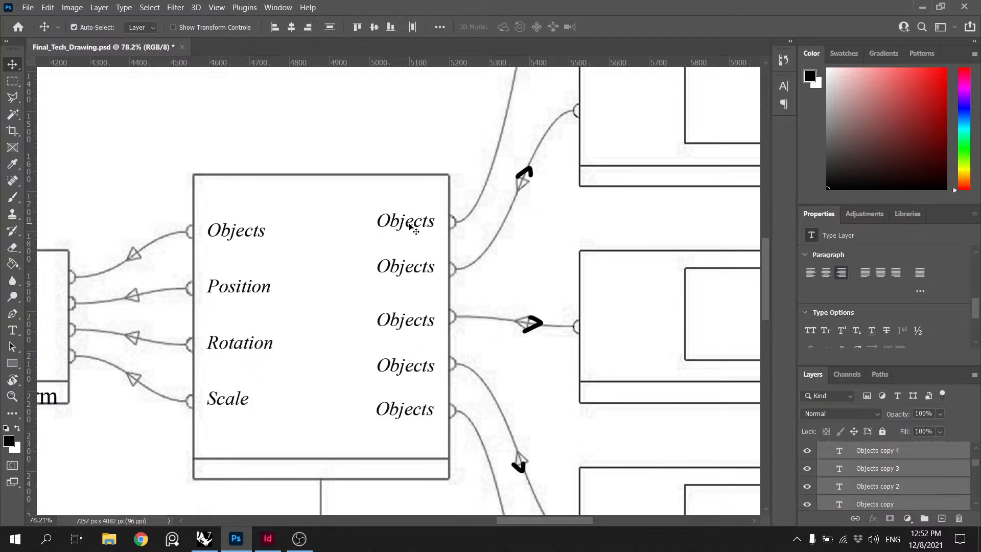
left_click(309, 27)
left_click(330, 26)
scroll(450, 266, "down", 2)
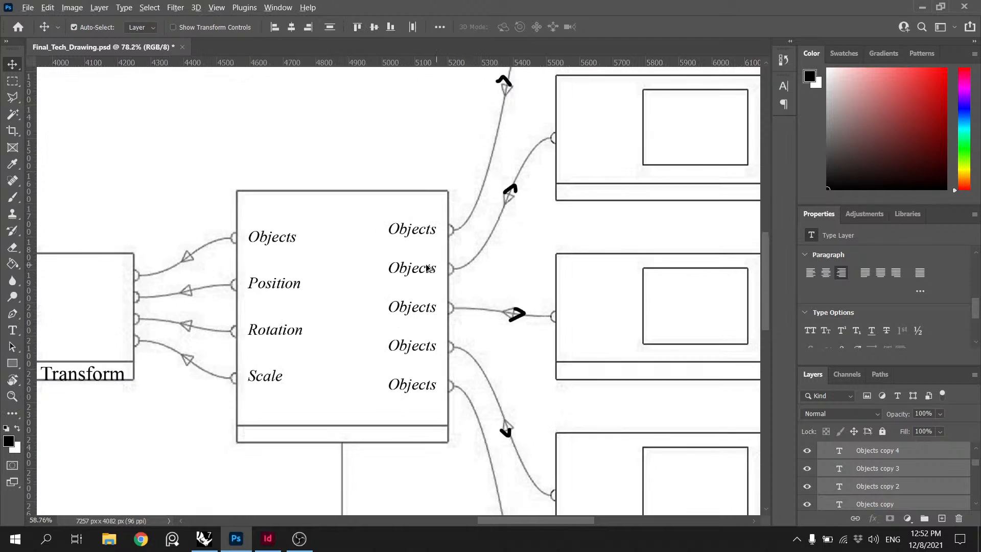
scroll(460, 199, "up", 2)
scroll(425, 231, "down", 1)
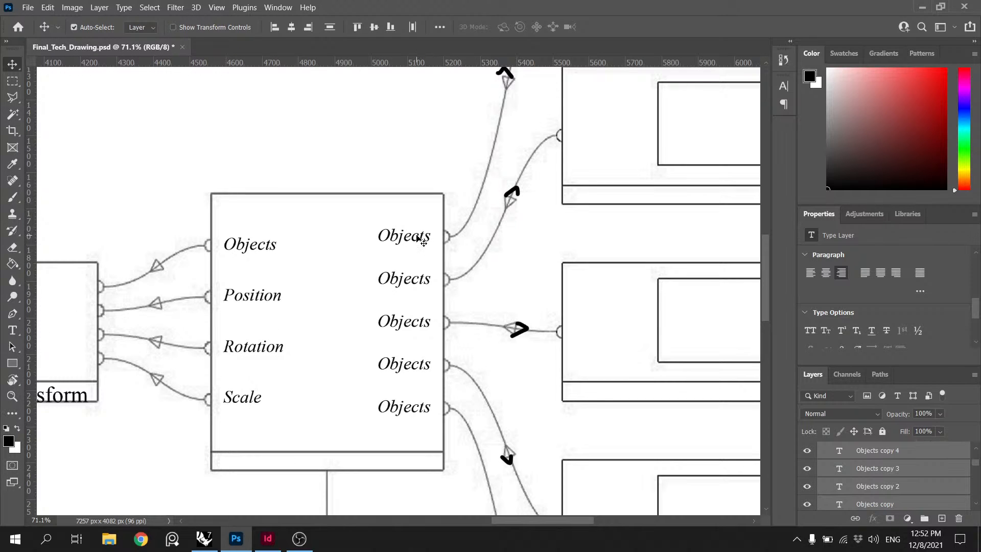
Step: Replace the first output label in the large box with "Meshes"
left_click(593, 268)
scroll(504, 250, "down", 5)
scroll(588, 257, "up", 5)
double_click(351, 233)
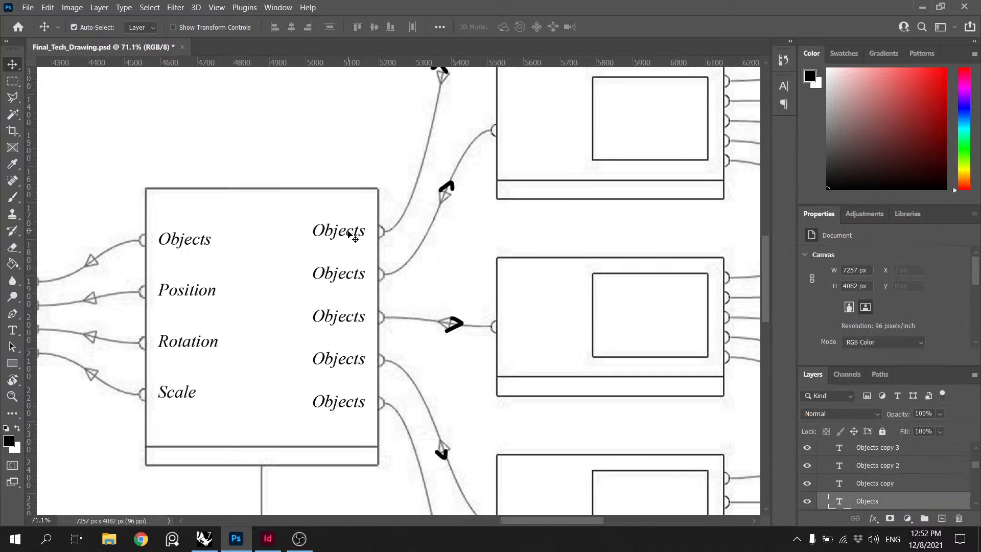
type("Meshes")
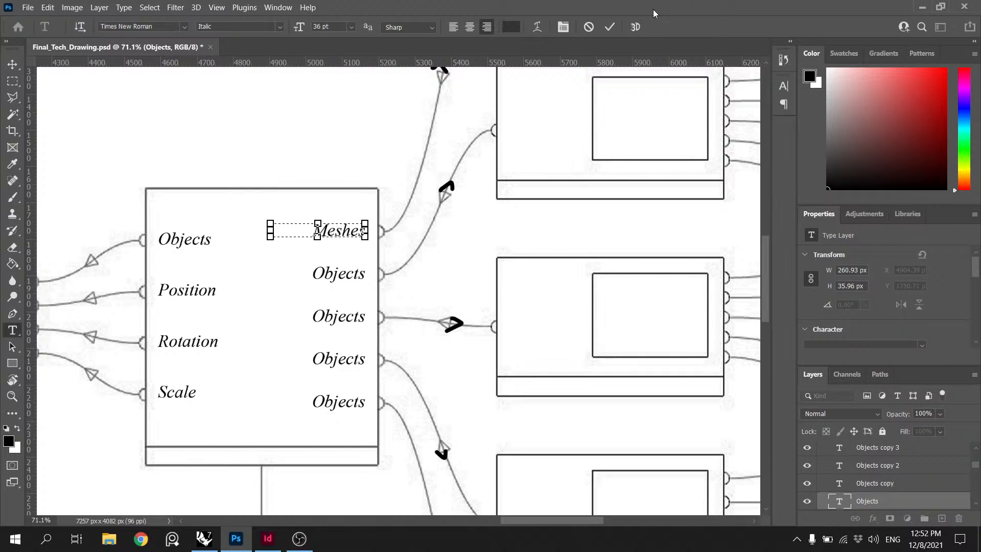
left_click(609, 27)
Step: Replace the second output label in the large box with "Life"
double_click(339, 273)
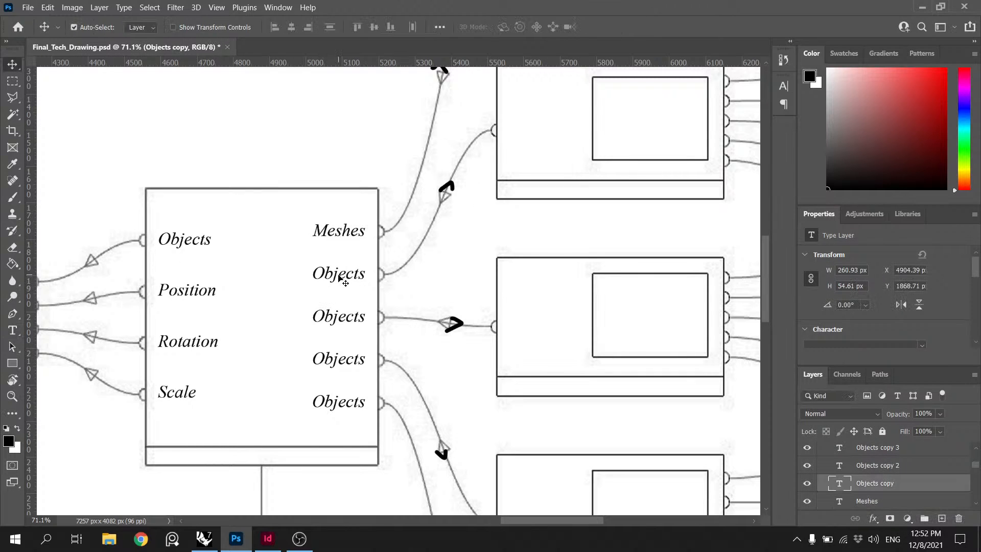
type("Charac")
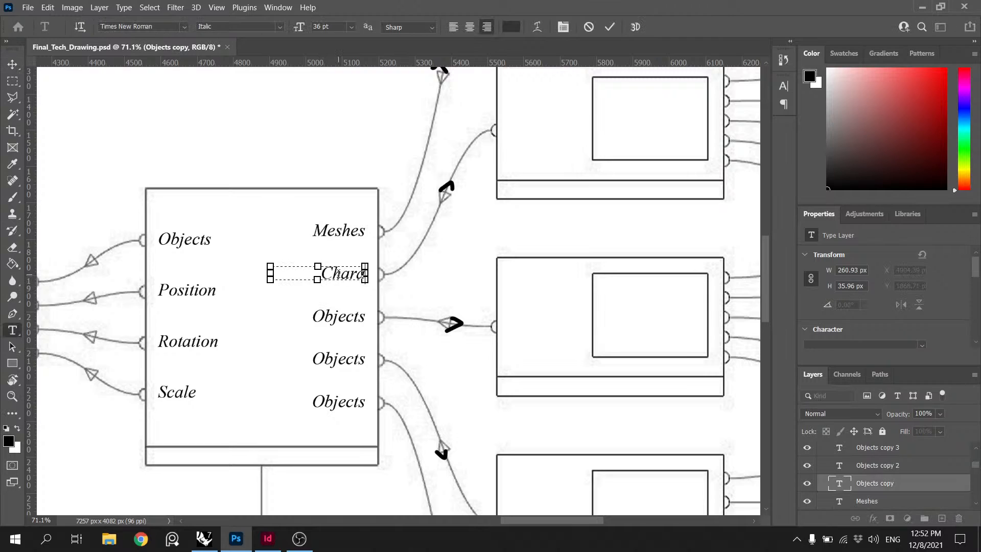
key("BackSpace")
key("BackSpace")
key("BackSpace")
key("BackSpace")
key("BackSpace")
key("BackSpace")
type("Life")
scroll(460, 204, "up", 1)
left_click(610, 27)
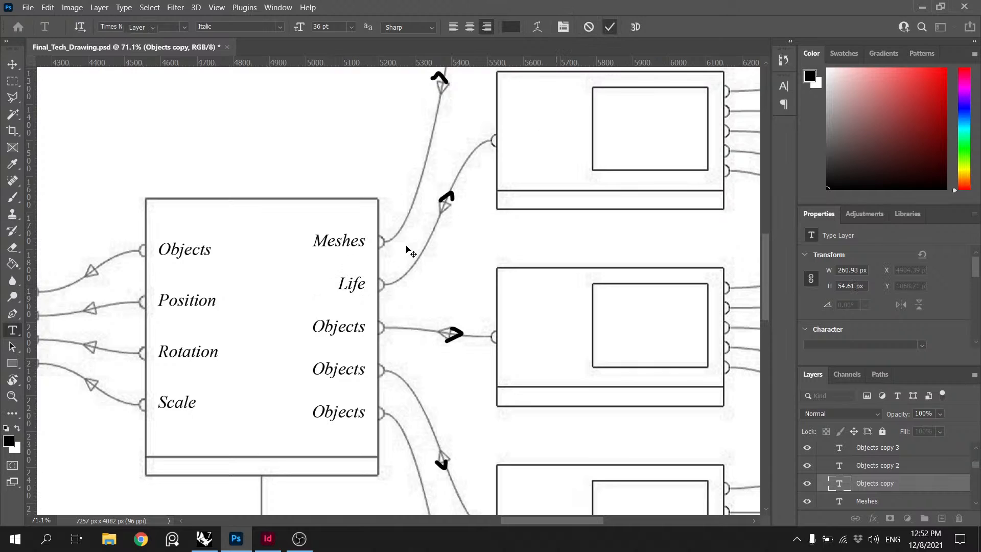
Step: Replace the third and fourth output labels in the large box with "Environment" and "Atmosphere"
double_click(347, 320)
type("Environment")
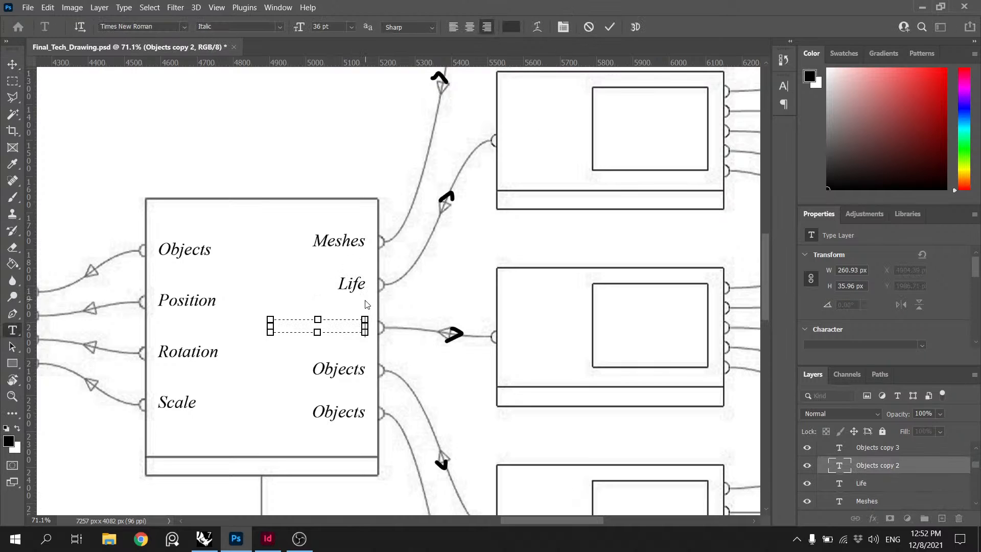
left_click(609, 27)
double_click(334, 369)
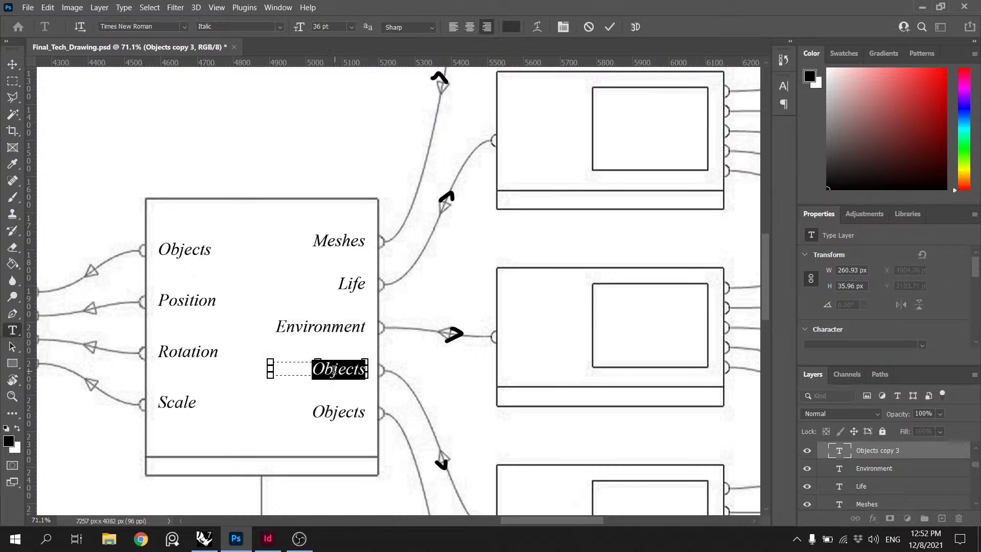
type("Atmosphere")
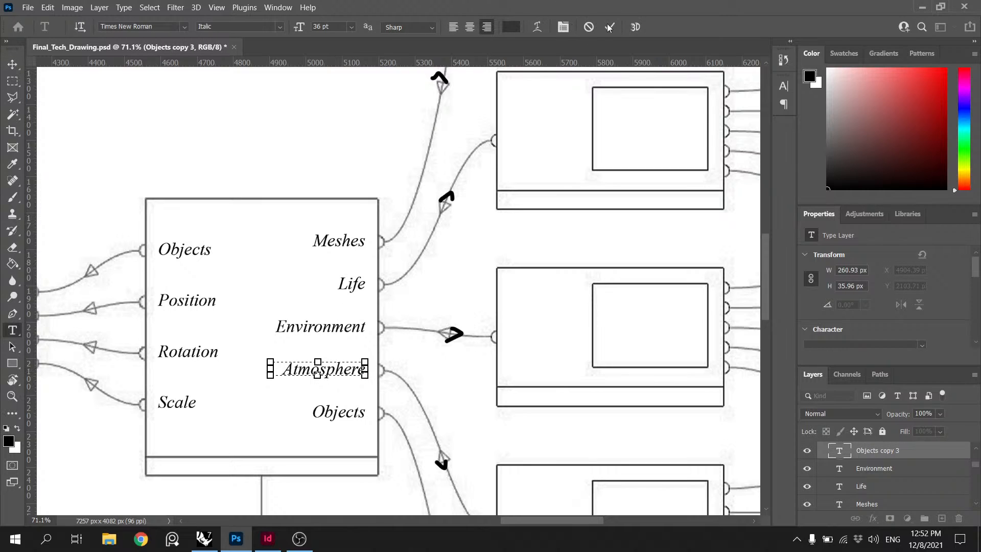
left_click(609, 27)
Step: Replace the fifth output label in the large box with "Lights"
double_click(333, 413)
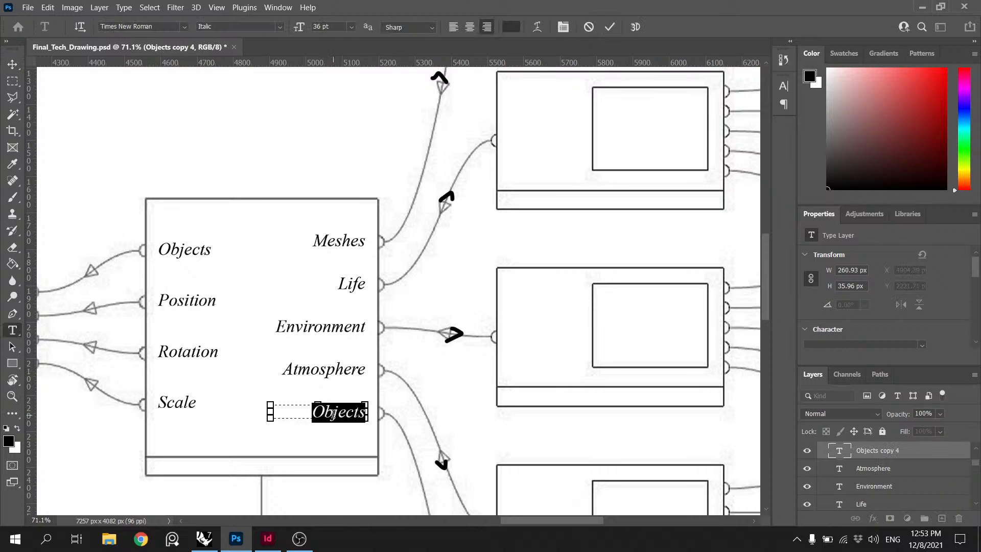
type("Lights")
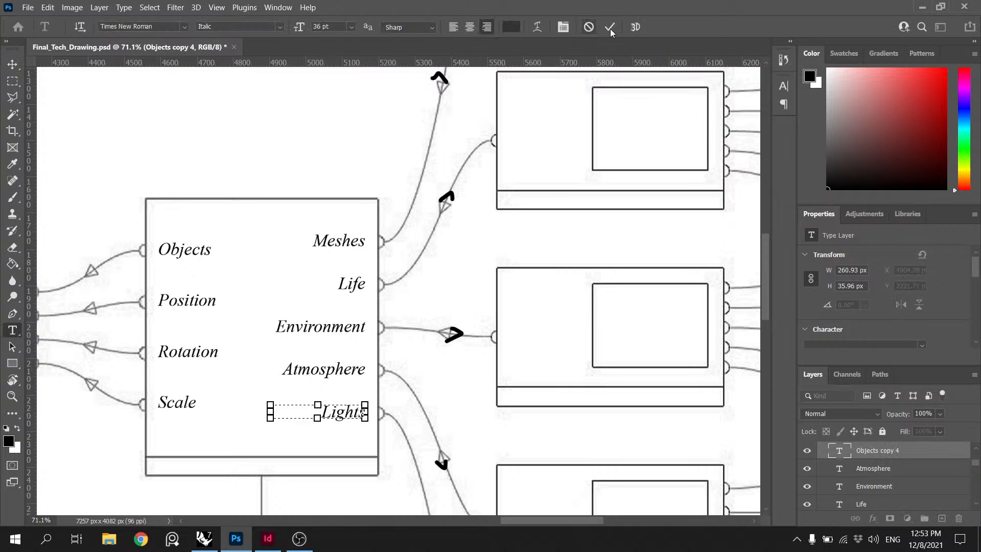
left_click(609, 28)
key("v")
Step: Copy the large box's left-aligned Objects label into the topmost output box, beside its input connector
scroll(411, 244, "down", 4)
scroll(605, 233, "up", 1)
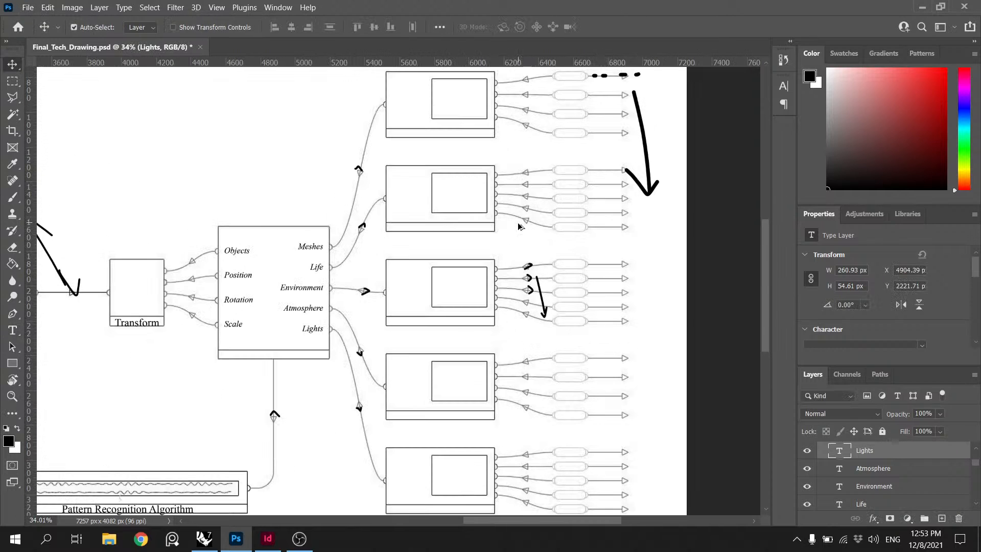
scroll(519, 225, "down", 5)
scroll(627, 247, "up", 10)
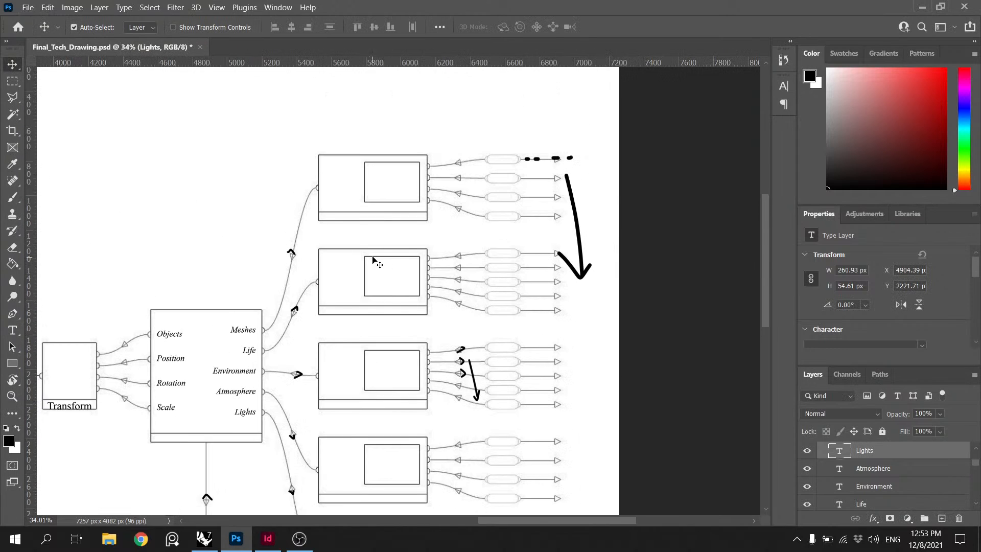
scroll(378, 264, "up", 1)
scroll(221, 349, "up", 2)
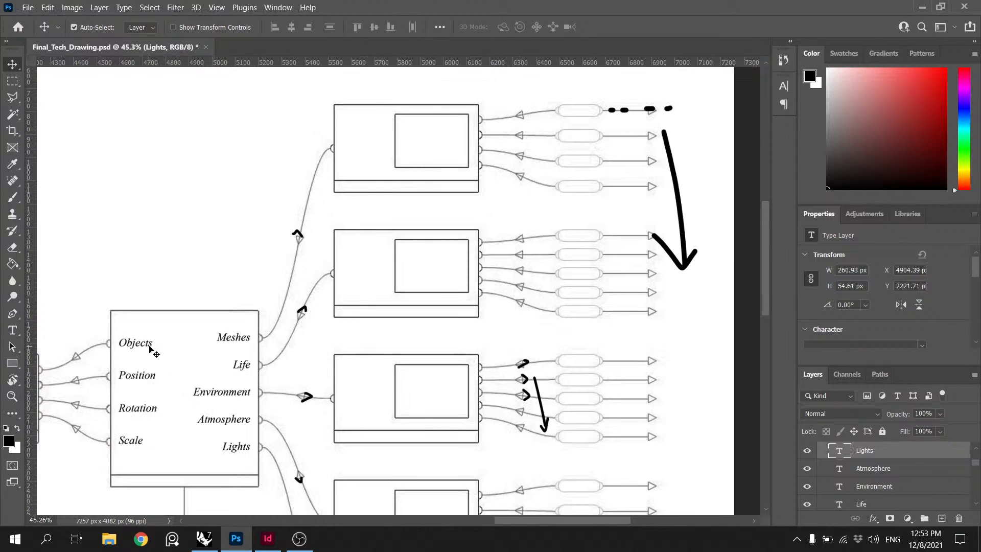
left_click_drag(149, 349, 364, 153)
scroll(363, 153, "up", 5)
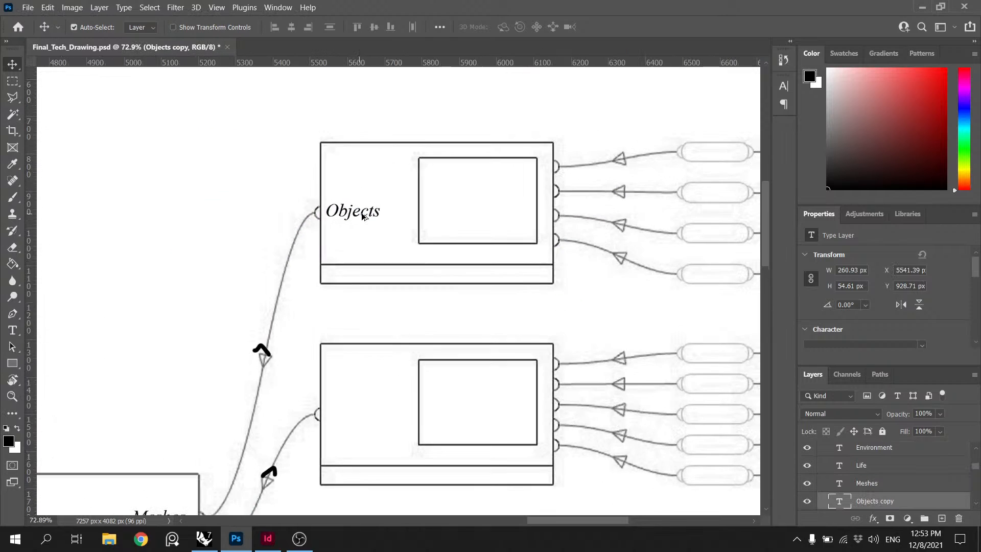
left_click_drag(354, 204, 356, 209)
Step: Replace the copied label in the topmost output box with "Meshes"
double_click(356, 206)
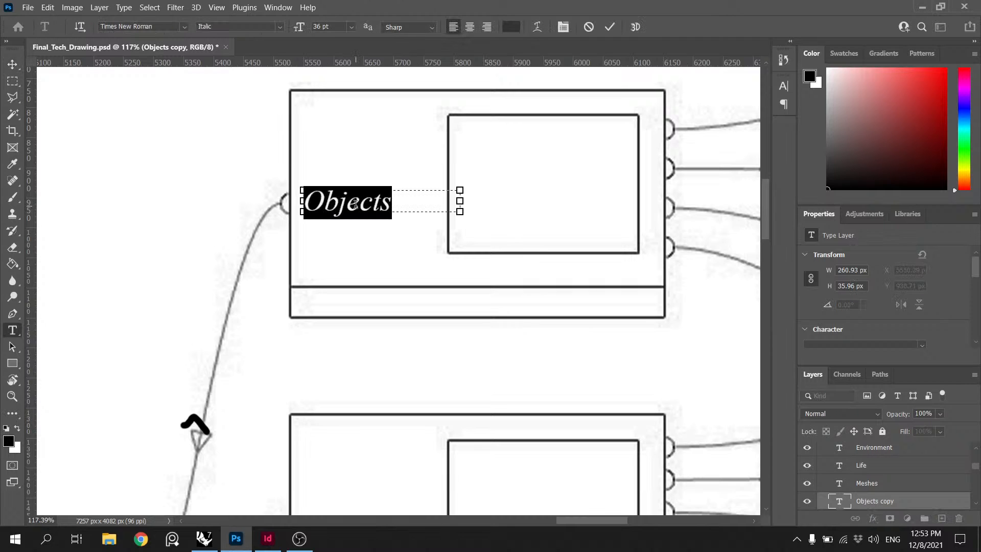
type("Mee")
key("BackSpace")
type("shes")
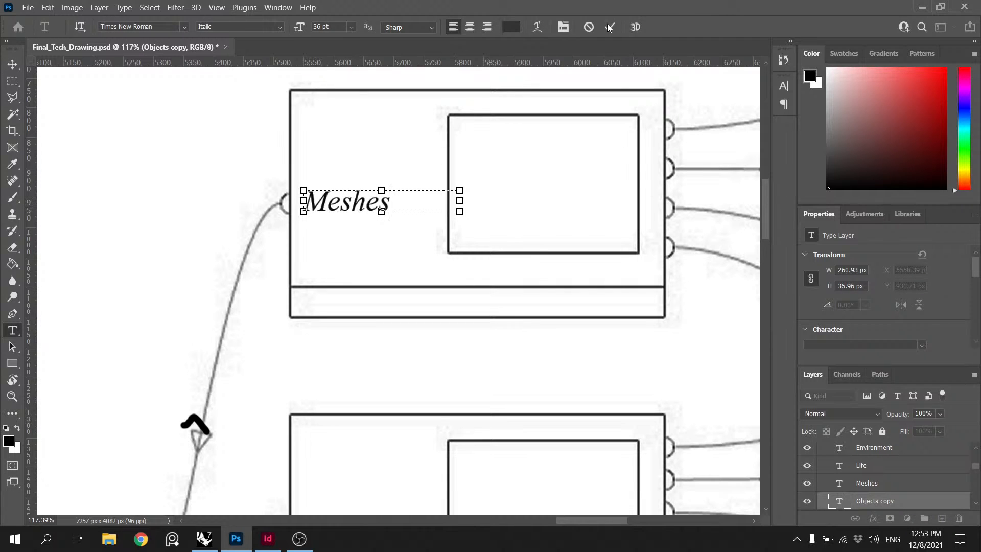
left_click(612, 29)
key("v")
Step: Copy the Meshes label into each of the four output boxes below, beside their input connectors
scroll(488, 192, "down", 8)
scroll(471, 225, "up", 2)
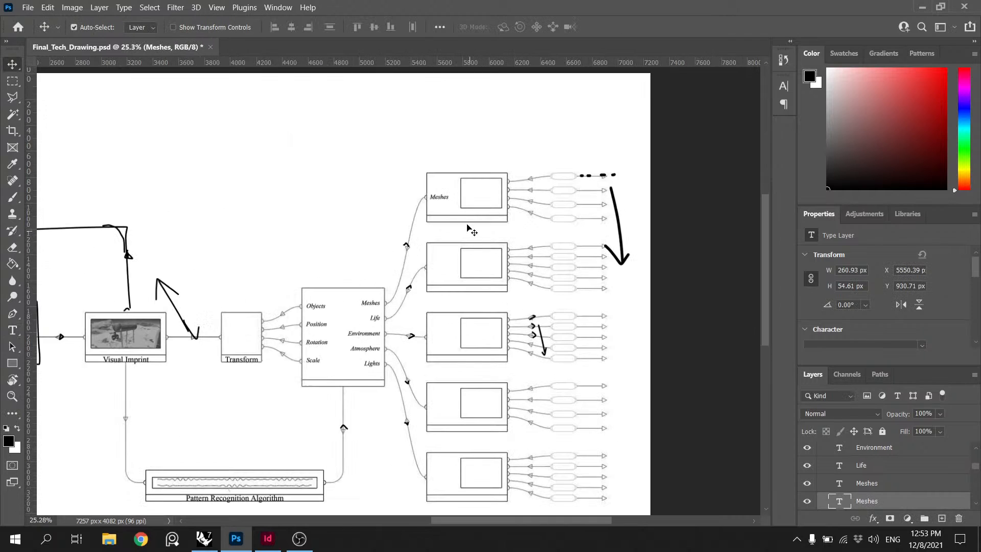
left_click_drag(444, 200, 445, 479)
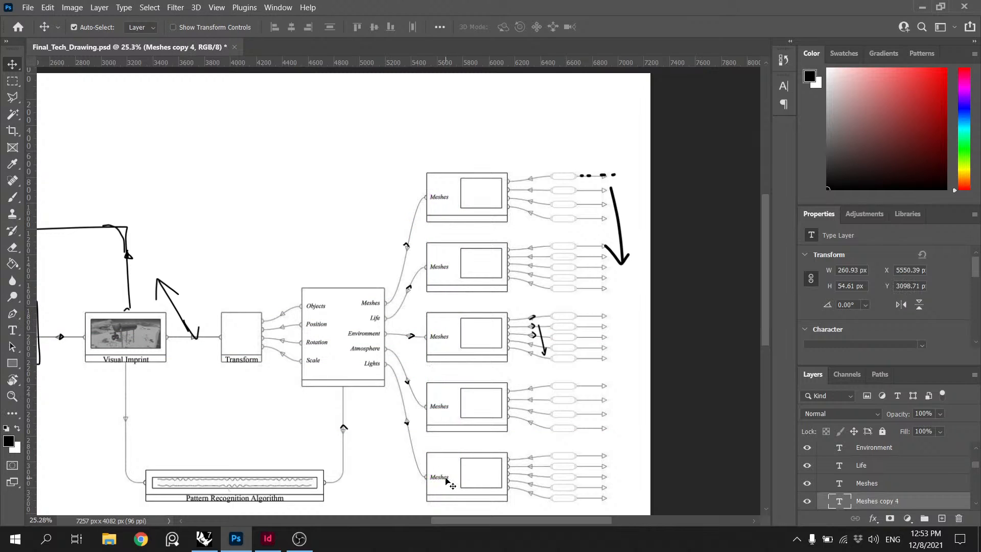
Step: Select the Meshes labels in the output boxes and distribute them evenly in the vertical direction
left_click(440, 280, "shift")
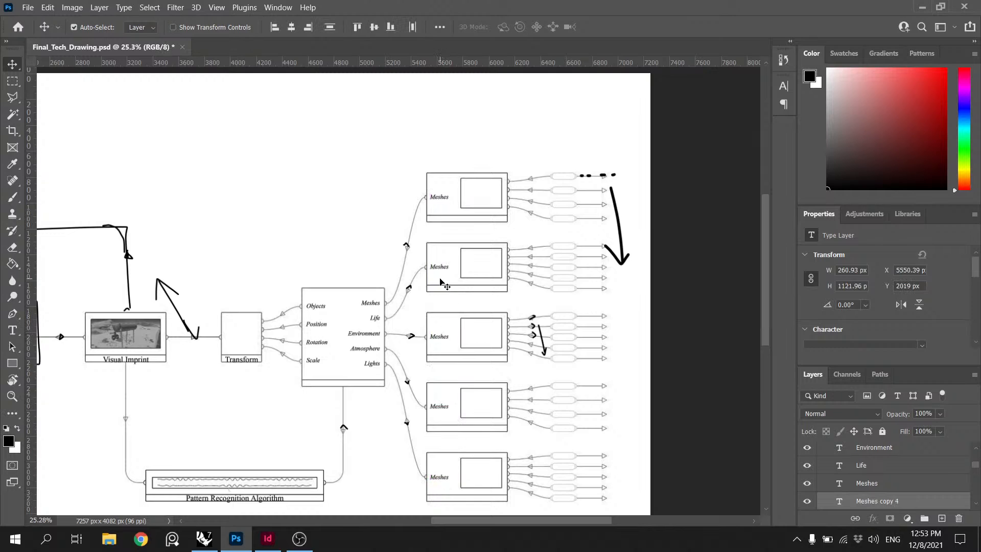
left_click(442, 197, "shift")
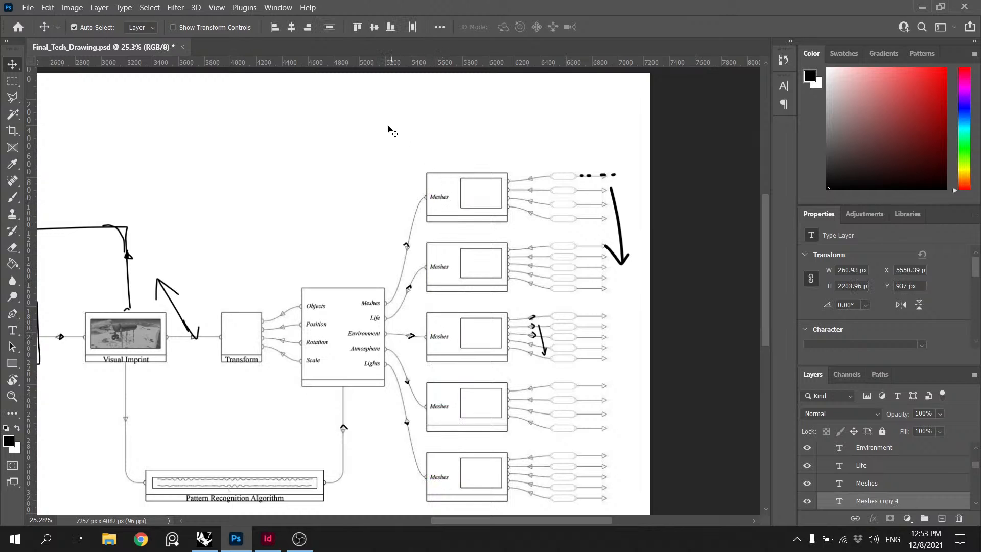
left_click(330, 27)
scroll(452, 273, "up", 5)
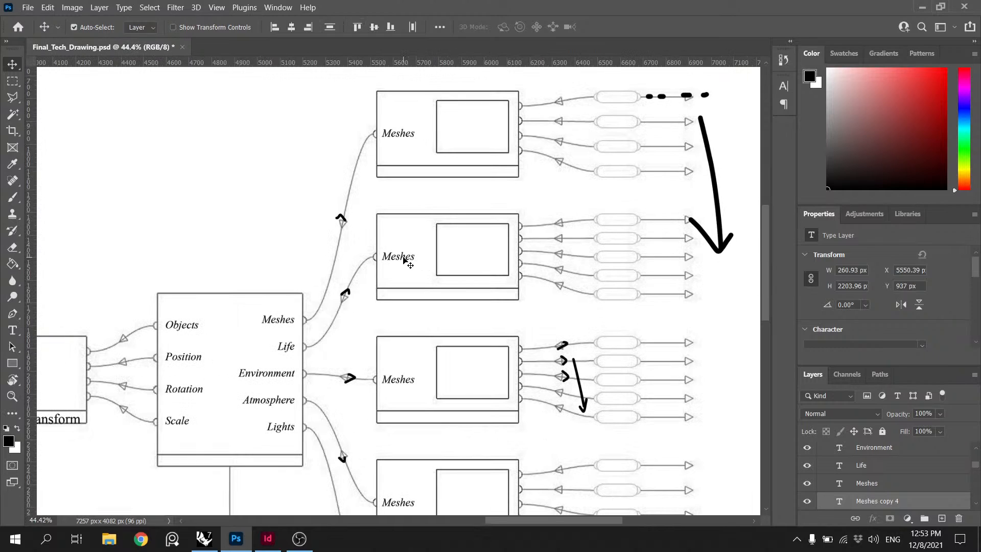
Step: Replace the Meshes label in the second output box with "Life"
left_click(414, 329)
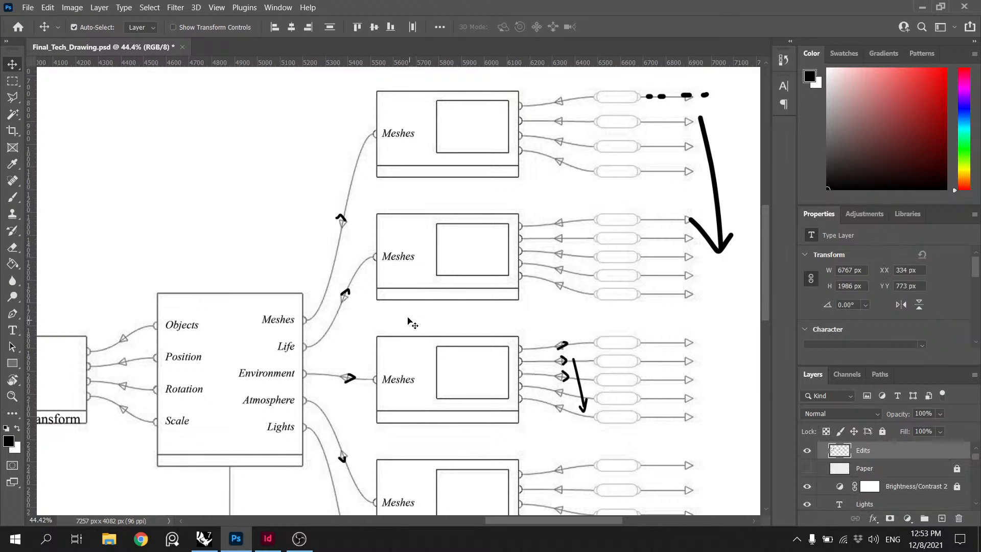
double_click(397, 257)
type("Lif")
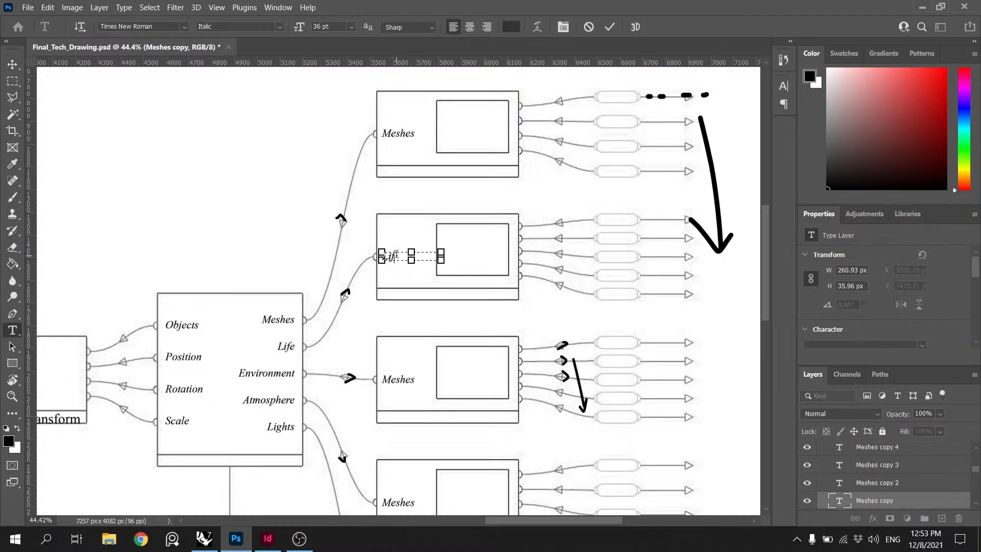
type("e")
left_click(609, 27)
key("v")
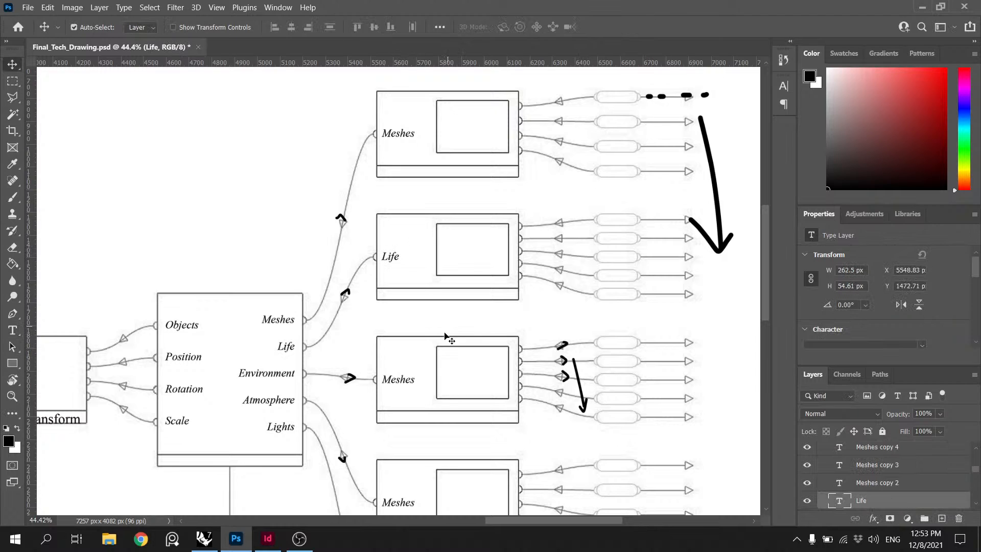
Step: Replace the Meshes label in the third output box with "Life"
double_click(400, 382)
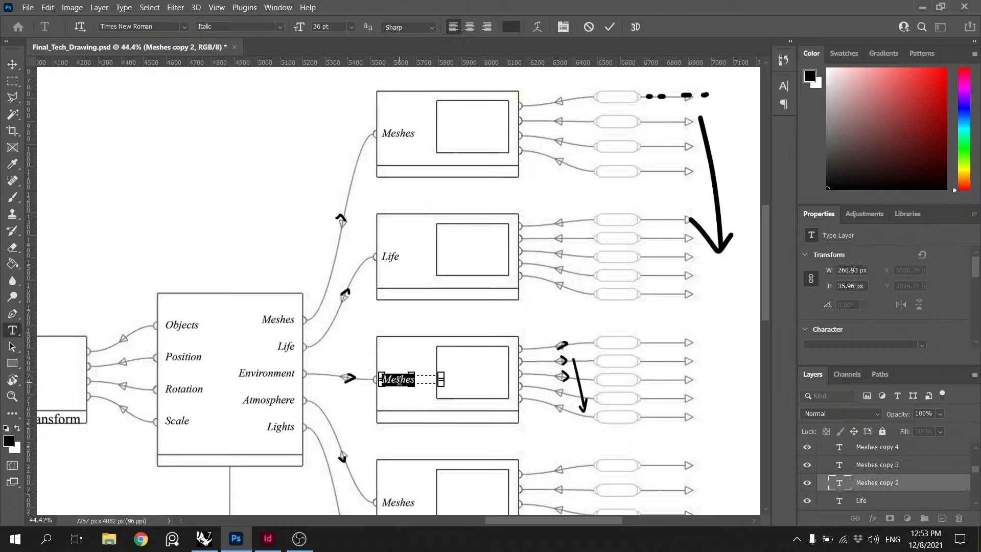
type("Lif")
left_click(610, 27)
key("v")
scroll(485, 230, "down", 4)
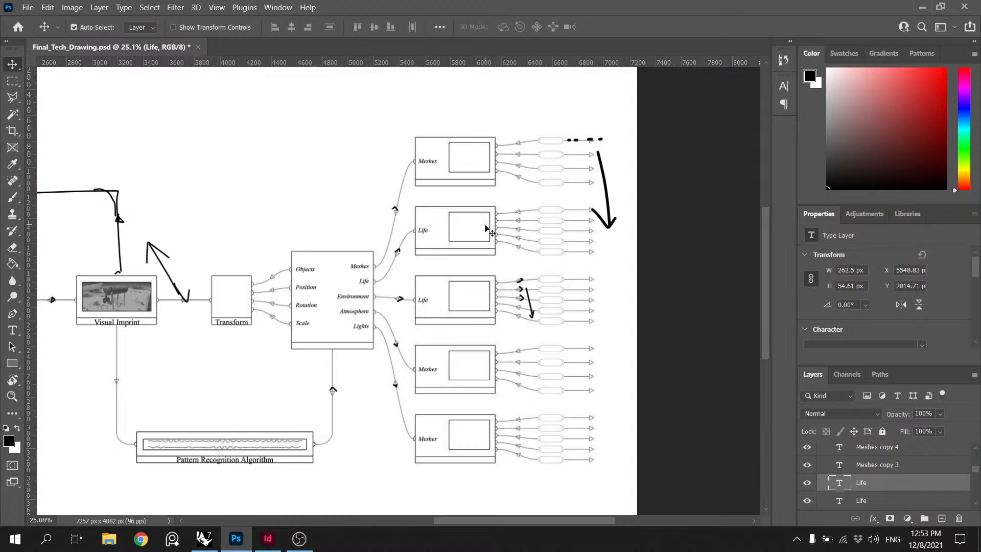
scroll(486, 228, "down", 2)
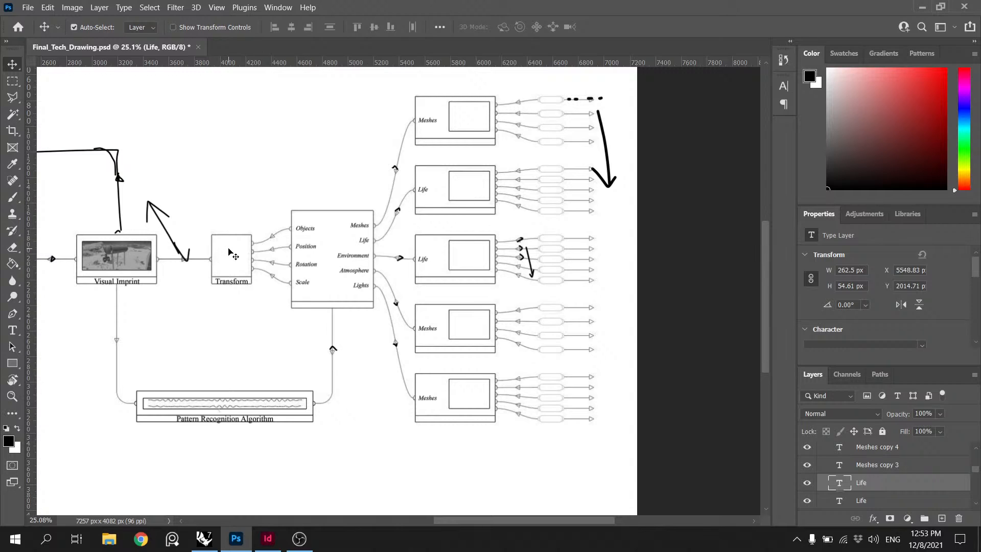
scroll(231, 252, "down", 2)
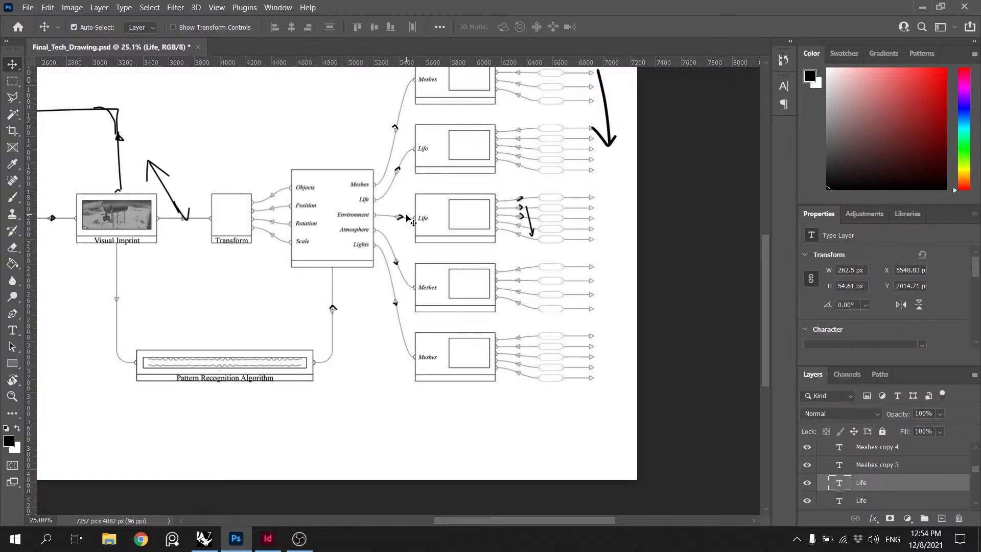
scroll(460, 221, "up", 5)
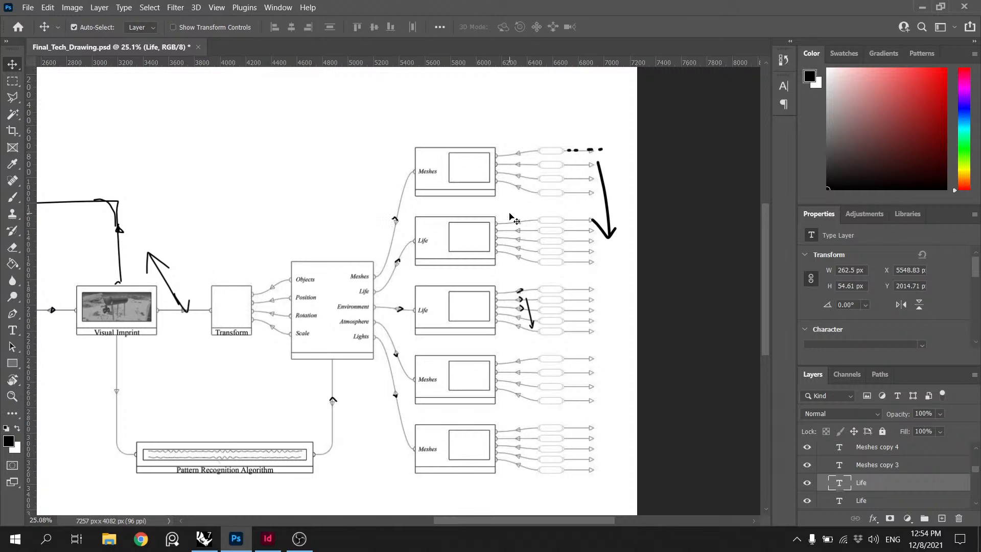
scroll(513, 220, "down", 3)
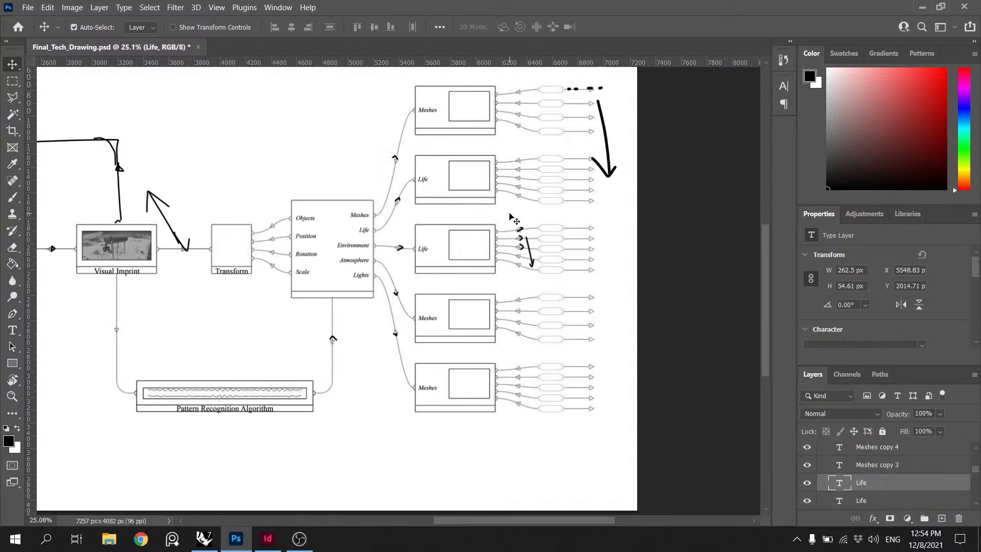
scroll(514, 220, "up", 1)
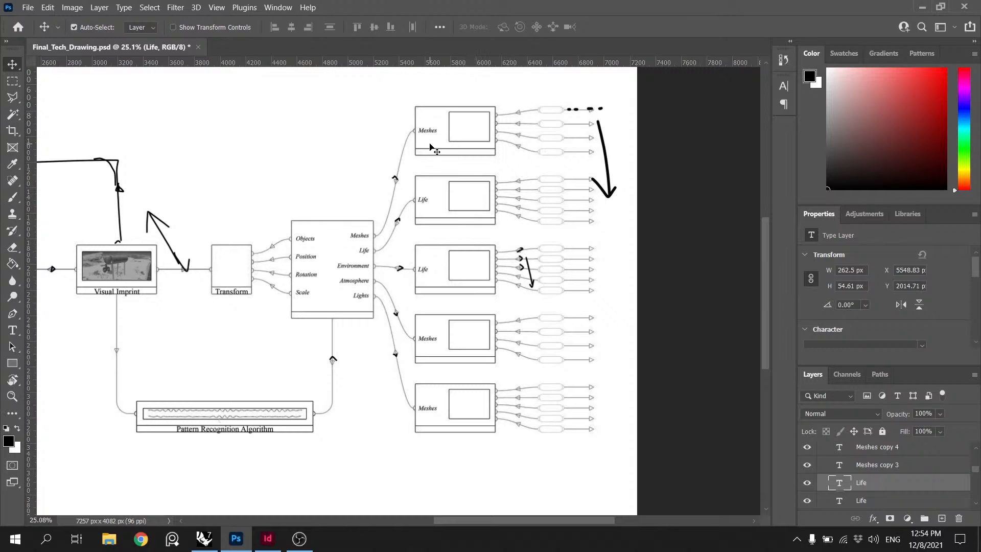
Step: Delete the italic labels beside the input connectors in all five output boxes
left_click(428, 178)
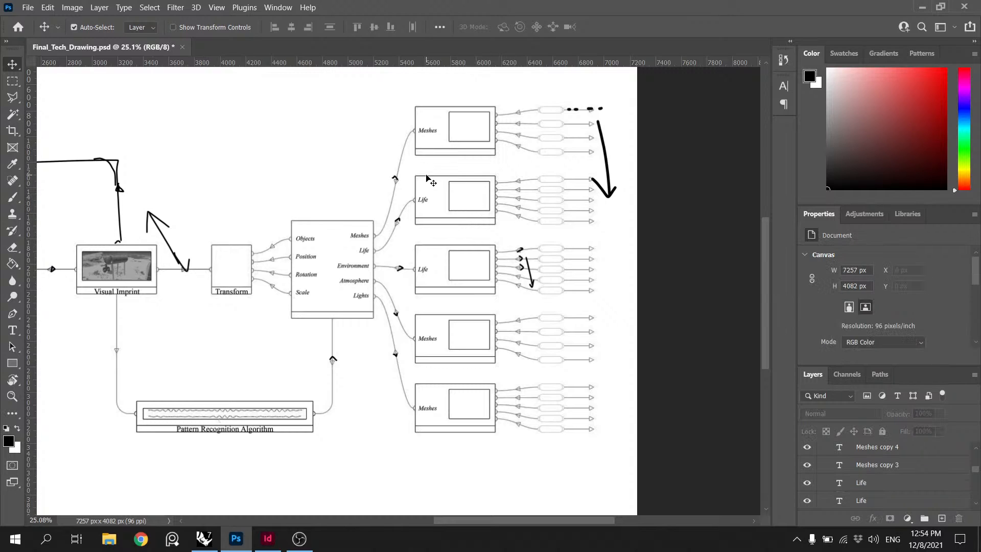
left_click(423, 134)
key("Delete")
left_click(425, 200)
key("Delete")
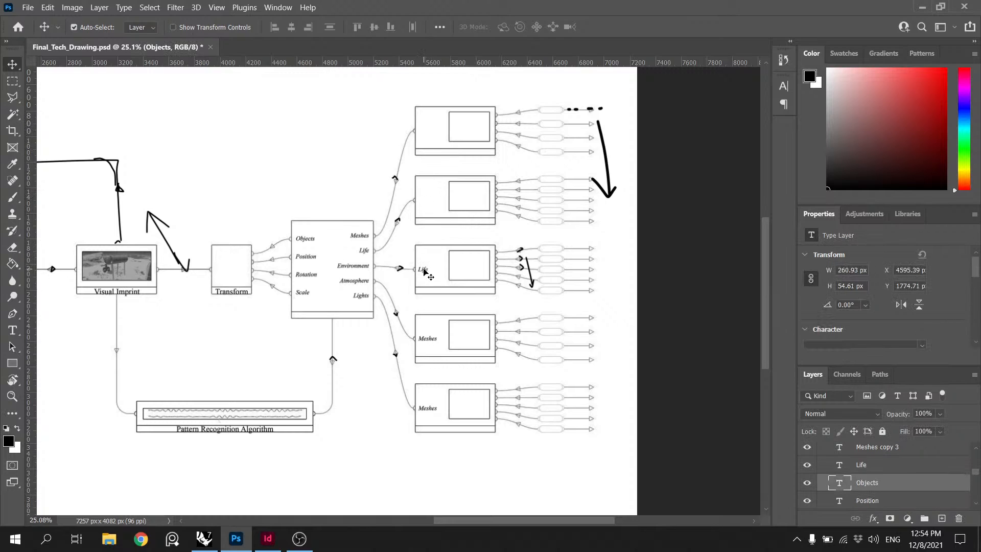
left_click(424, 269)
key("Delete")
left_click(429, 338)
key("Delete")
left_click(430, 408)
key("Delete")
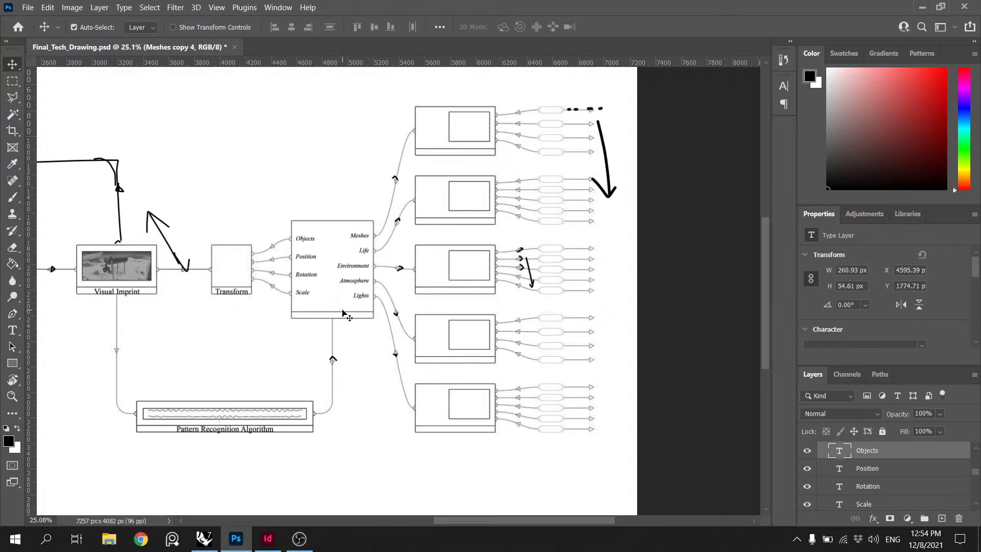
Step: Copy the Transform caption into the topmost output box's title strip and fit its text frame to the box width
left_click_drag(234, 293, 495, 165)
double_click(453, 156)
scroll(494, 155, "up", 2)
scroll(494, 149, "up", 2)
left_click(610, 27)
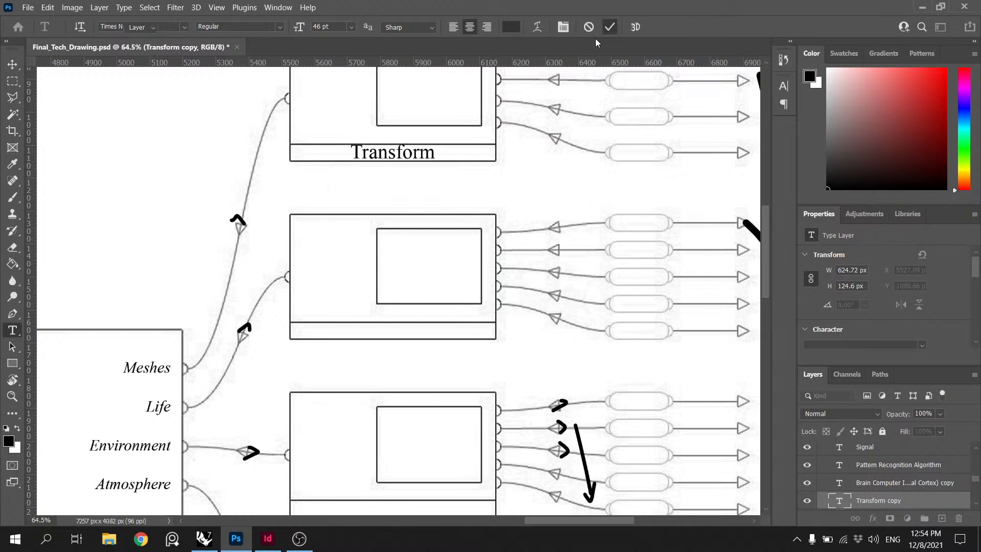
key("v")
Step: Copy the Transform caption from the topmost output box into the title strips of the four output boxes below
left_click_drag(373, 155, 391, 484)
scroll(385, 278, "down", 3)
scroll(390, 252, "down", 5)
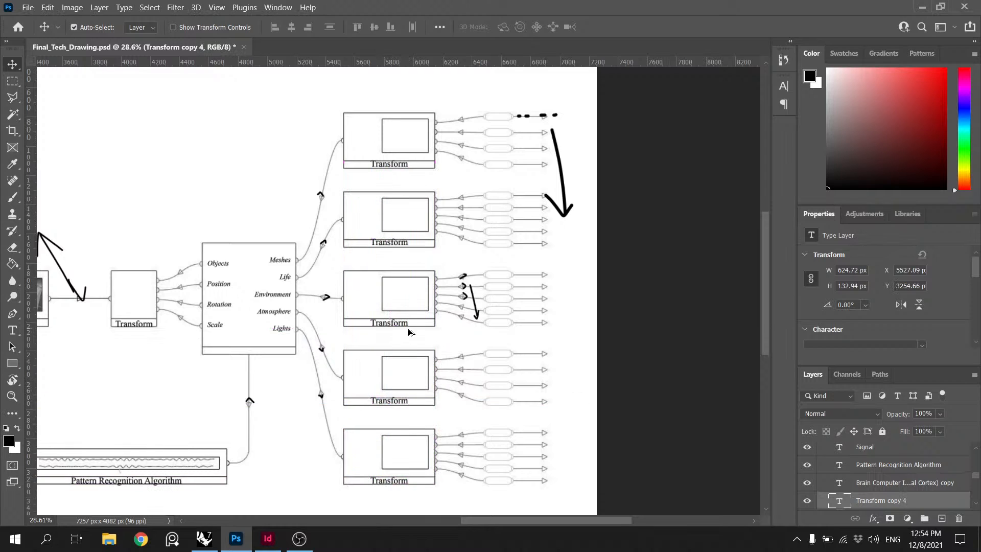
Step: Replace the topmost output box's Transform caption with "Meshes"
scroll(407, 194, "up", 3)
double_click(404, 211)
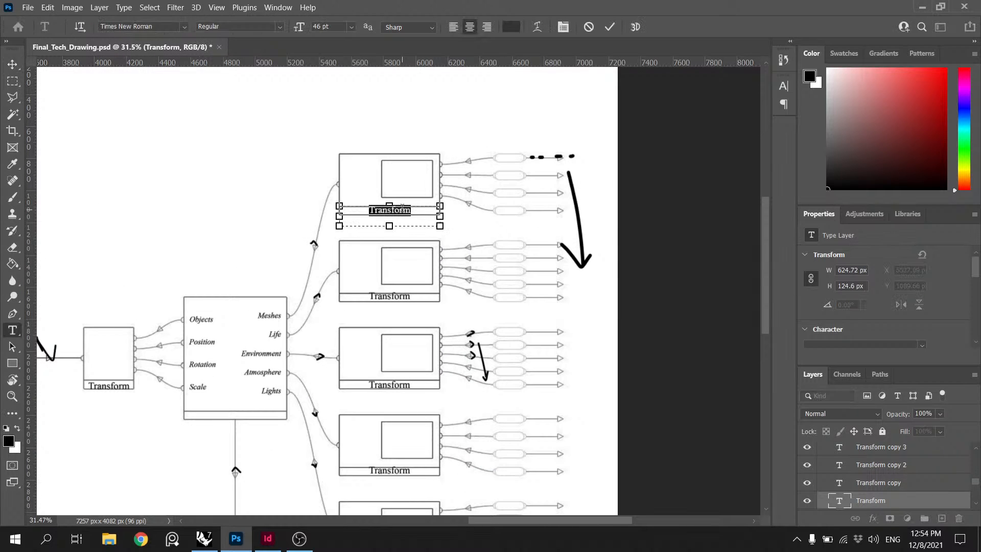
type("Sta")
type("shes")
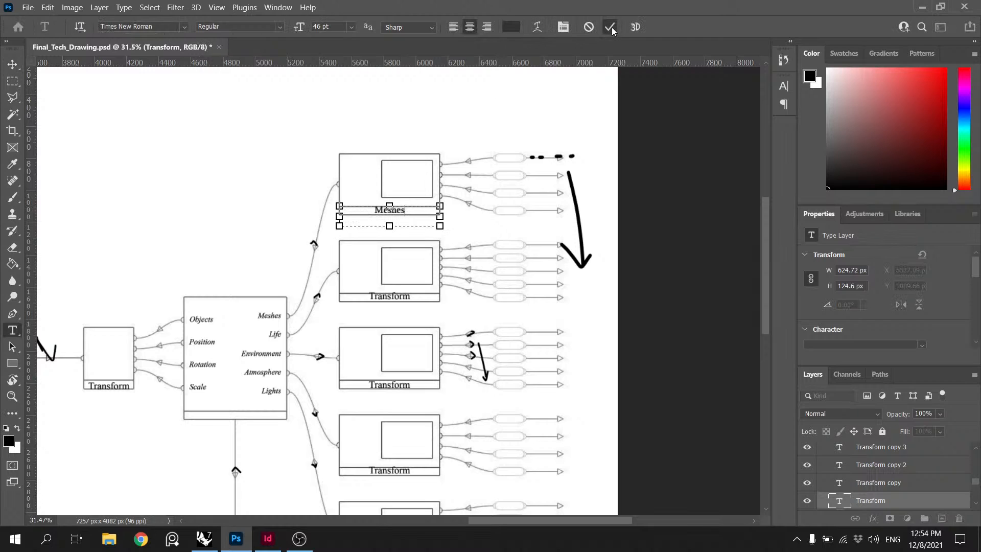
left_click(610, 27)
key("v")
Step: Replace the second output box's Transform caption with "Life"
double_click(399, 296)
key("BackSpace")
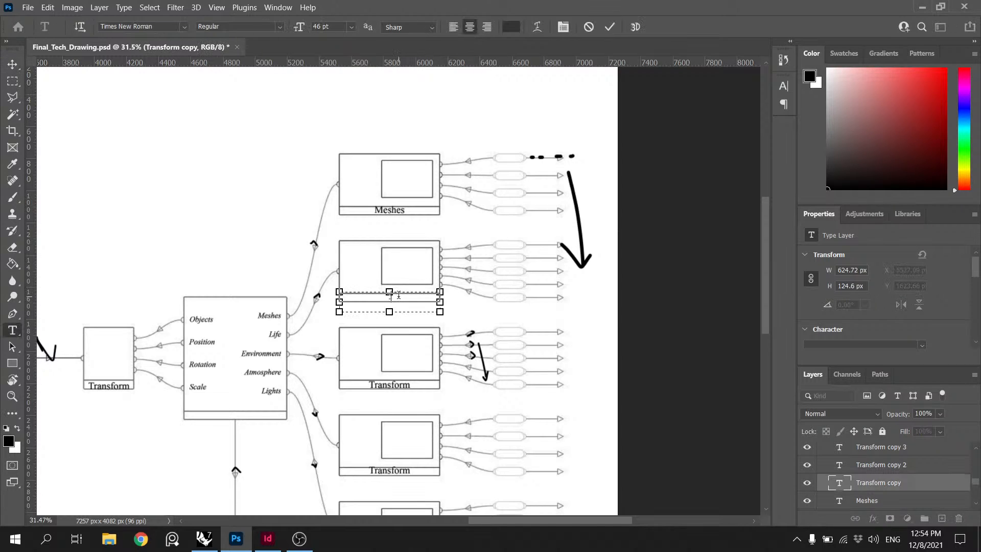
type("Life")
left_click(609, 27)
Step: Replace the third output box's Transform caption with "Environment"
double_click(391, 384)
key("BackSpace")
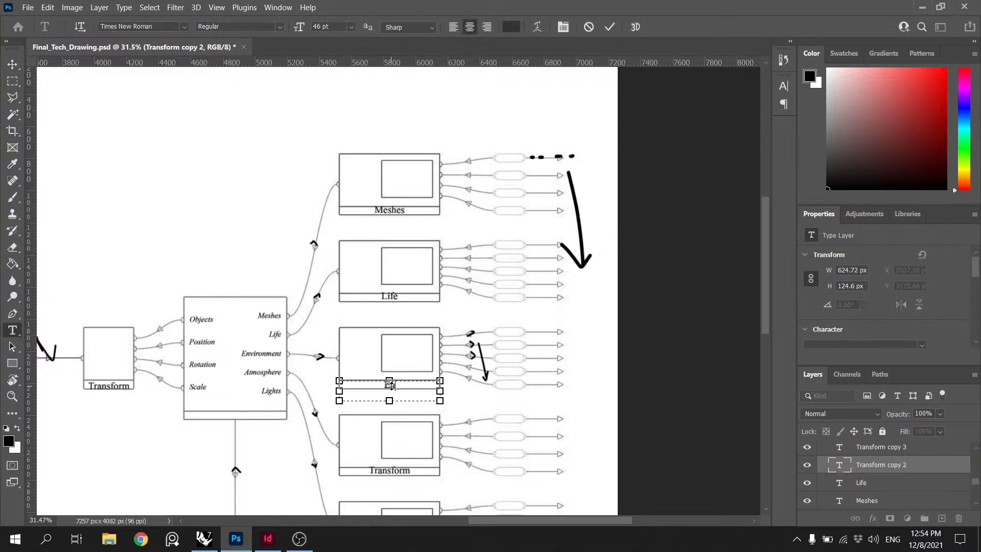
type("Environment")
left_click(609, 27)
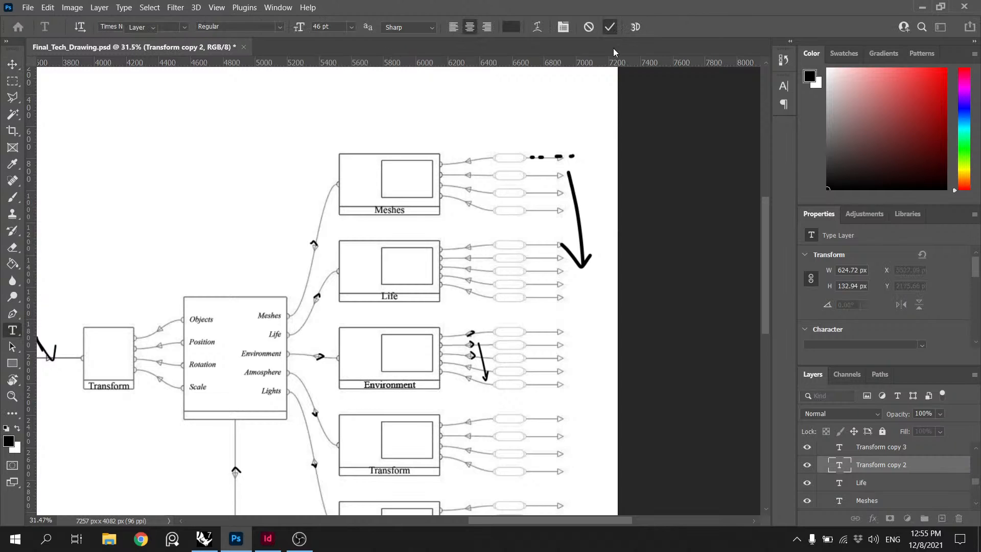
Step: Replace the fourth output box's Transform caption with "Atmosphere"
scroll(424, 404, "down", 3)
double_click(407, 400)
key("BackSpace")
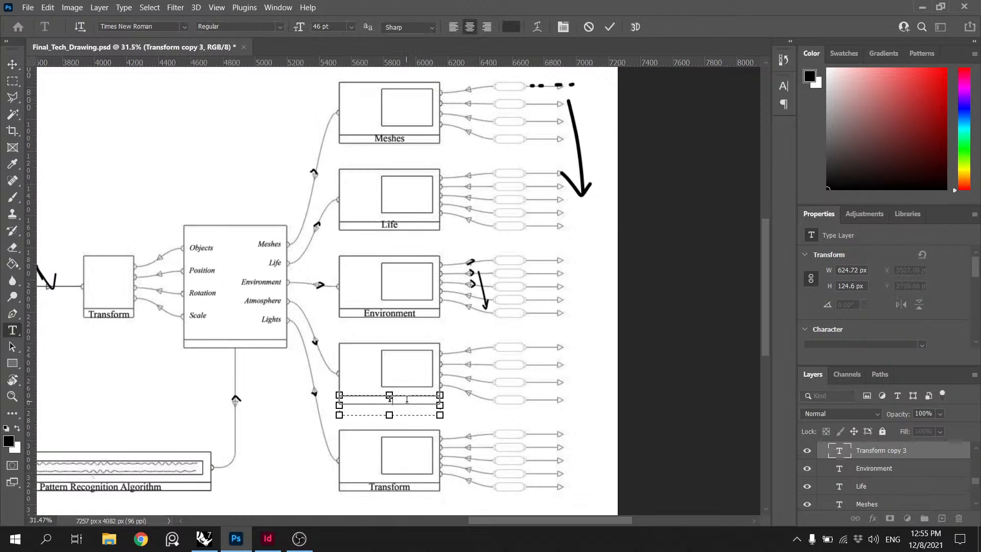
type("Atmosphere")
left_click(609, 27)
Step: Replace the lowest output box's Transform caption with "Lights"
scroll(470, 464, "down", 3)
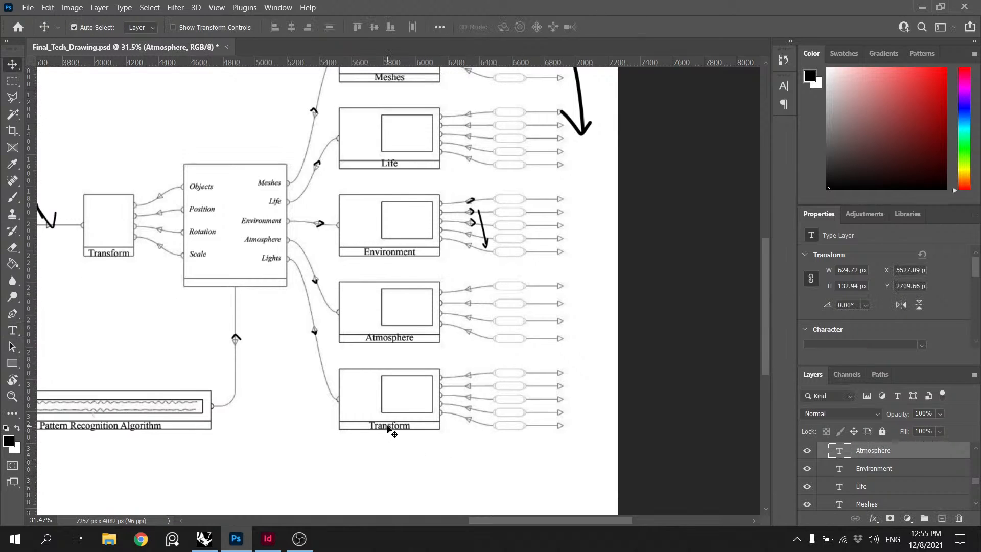
double_click(390, 425)
type("Lights")
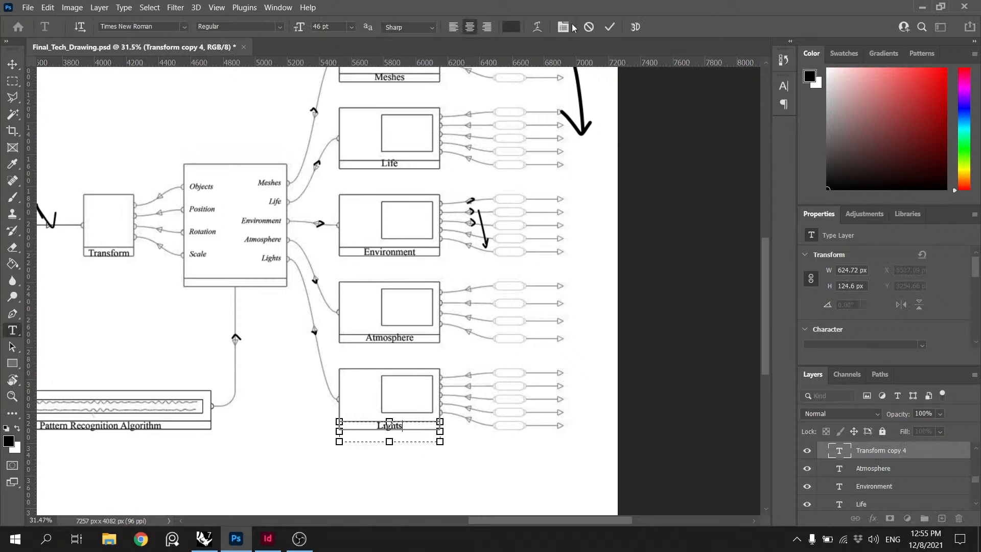
left_click(610, 27)
key("v")
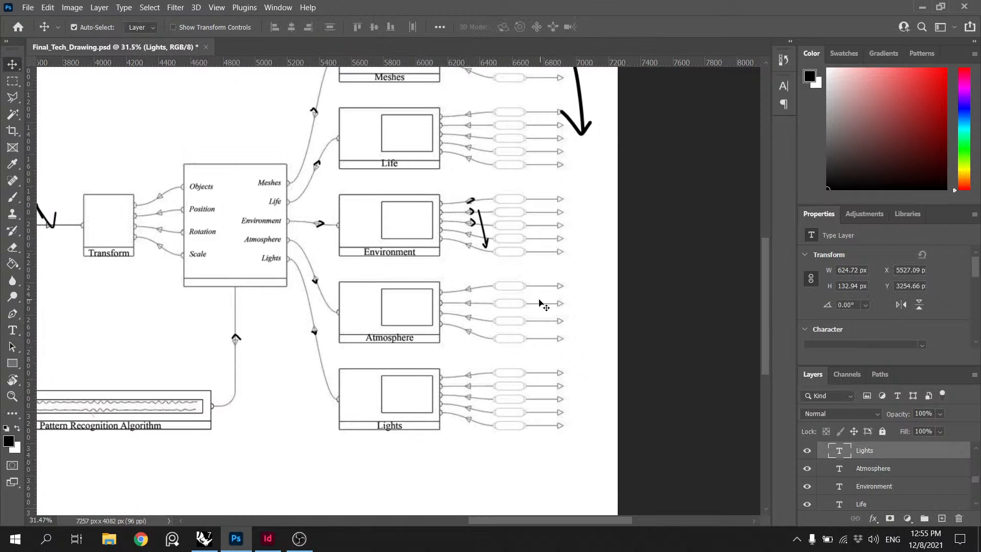
Step: Brush a bracket around the Meshes box's image frame on the Edits layer, with an arrow pointing down into the Life box
scroll(540, 303, "down", 2)
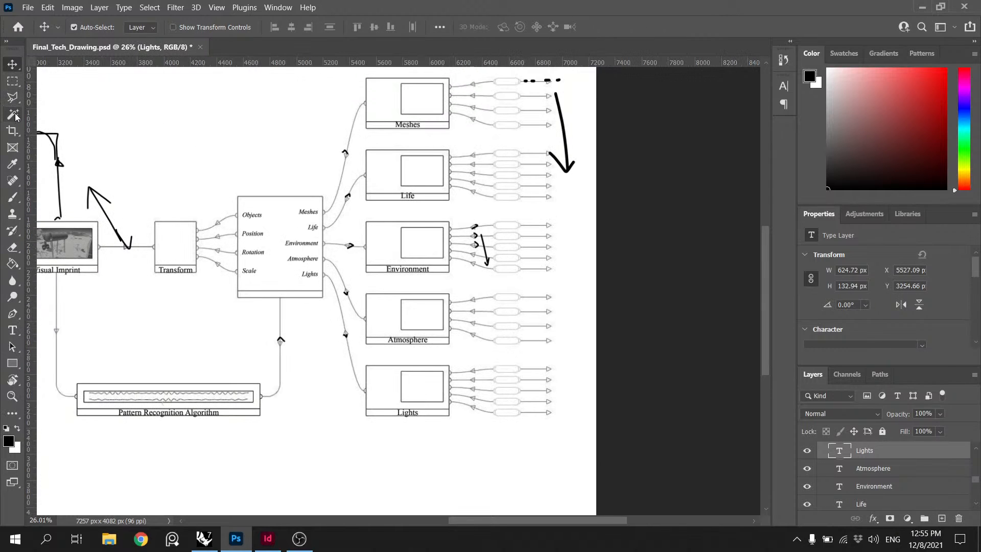
left_click(13, 197)
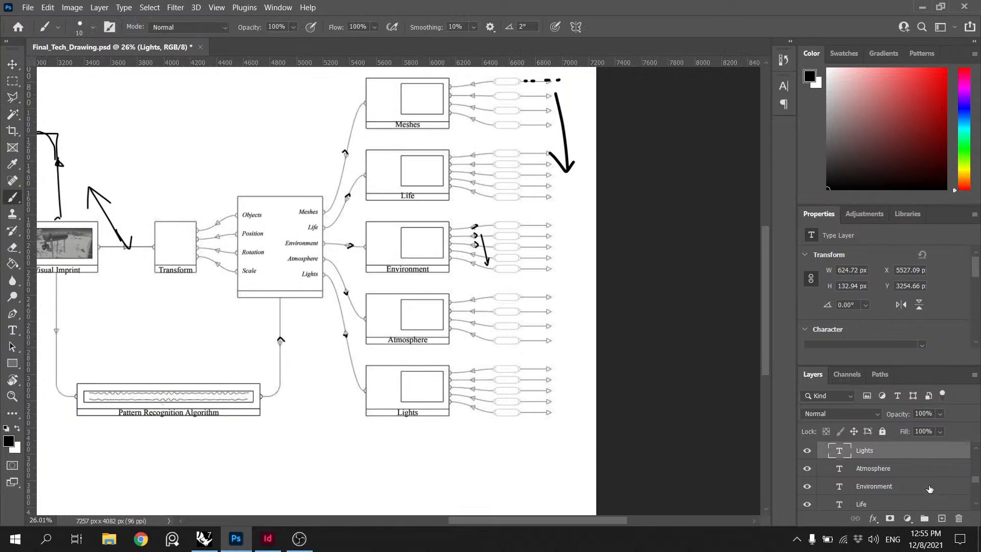
scroll(930, 489, "up", 5)
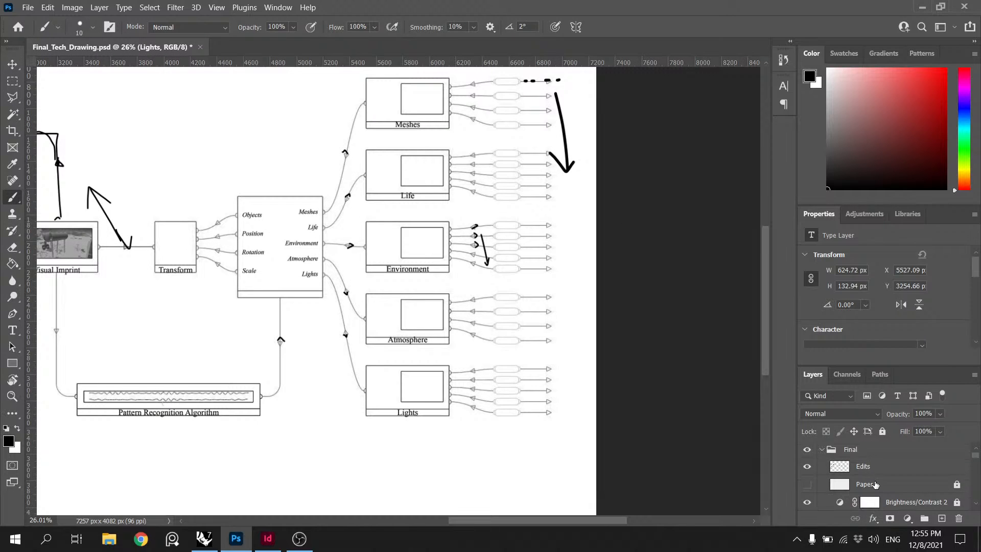
left_click(876, 471)
scroll(409, 110, "up", 7)
scroll(371, 133, "up", 3)
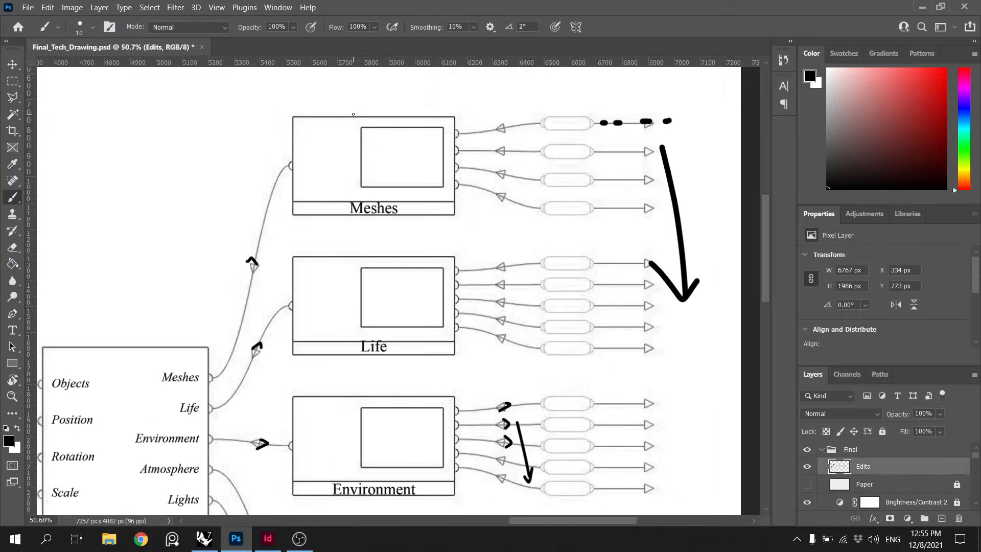
mouse_move(343, 164)
left_mouse_down()
mouse_move(336, 232)
mouse_move(453, 231)
mouse_move(420, 303)
mouse_move(438, 288)
left_mouse_up()
scroll(452, 231, "down", 10)
scroll(524, 315, "down", 2)
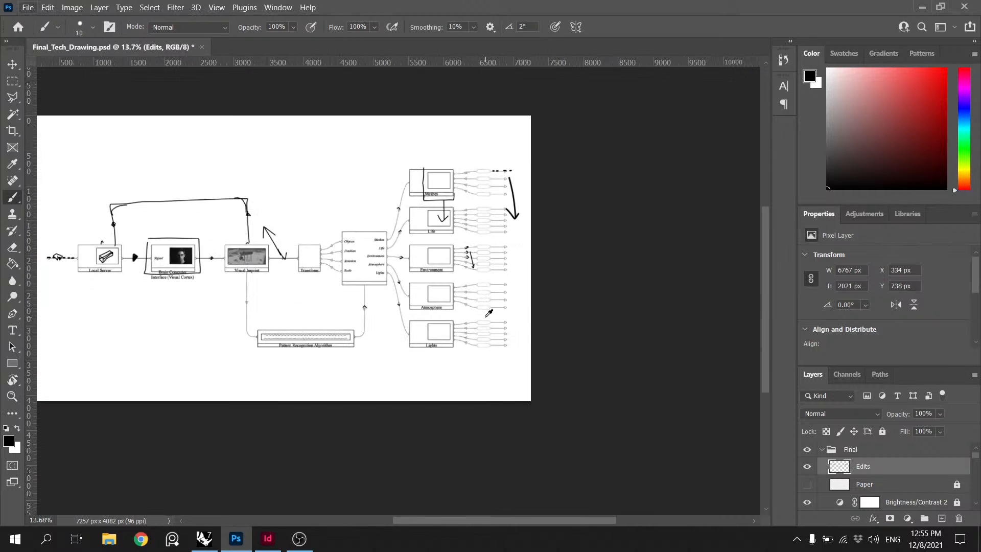
scroll(464, 266, "up", 4)
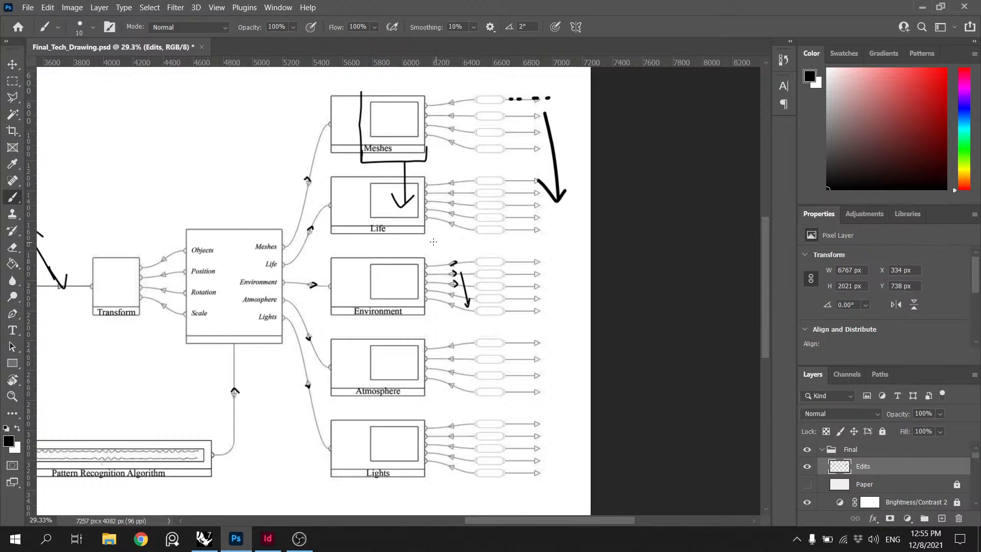
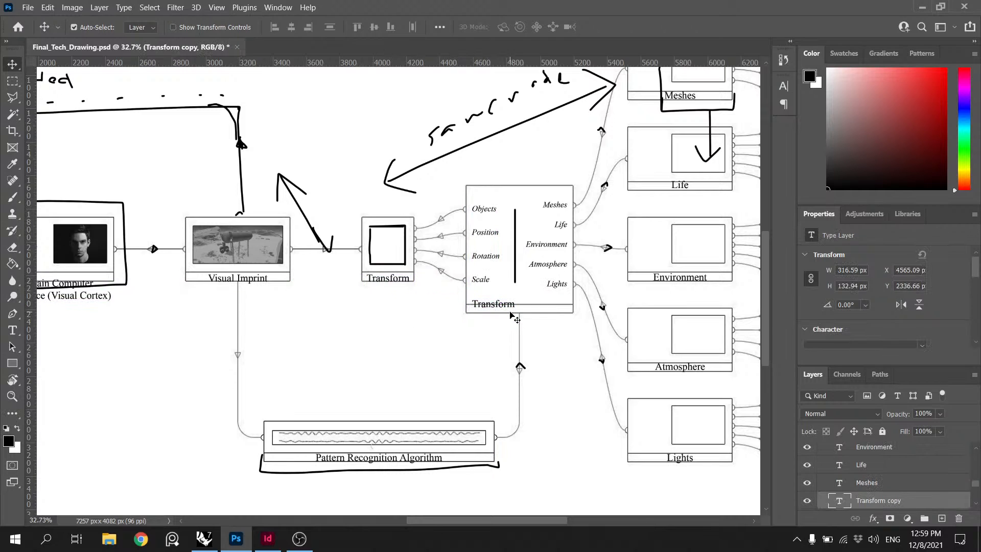
Step: Widen the large box's Transform caption frame to about 631 px so it spans the full box width
left_click(506, 309)
left_click(497, 304)
double_click(498, 306)
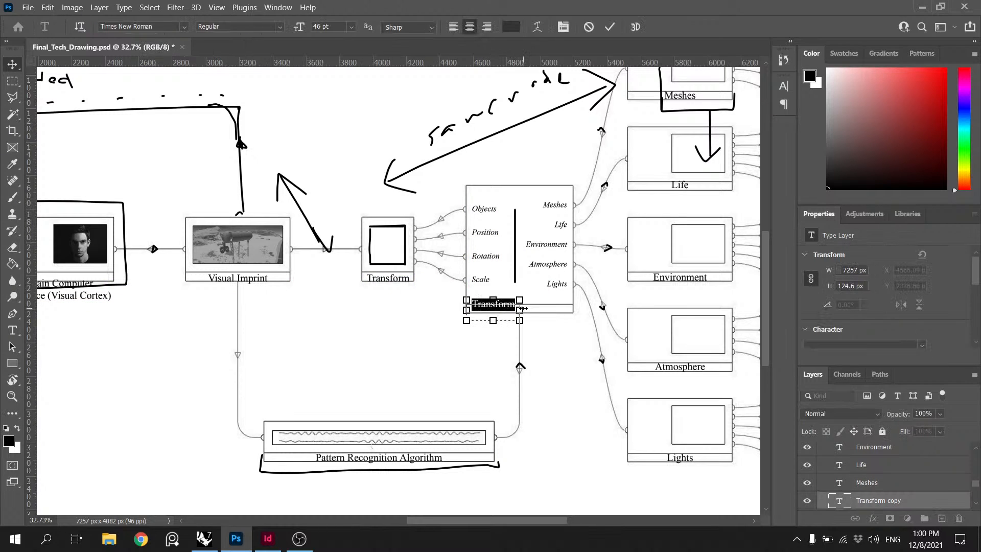
left_click_drag(557, 309, 574, 315)
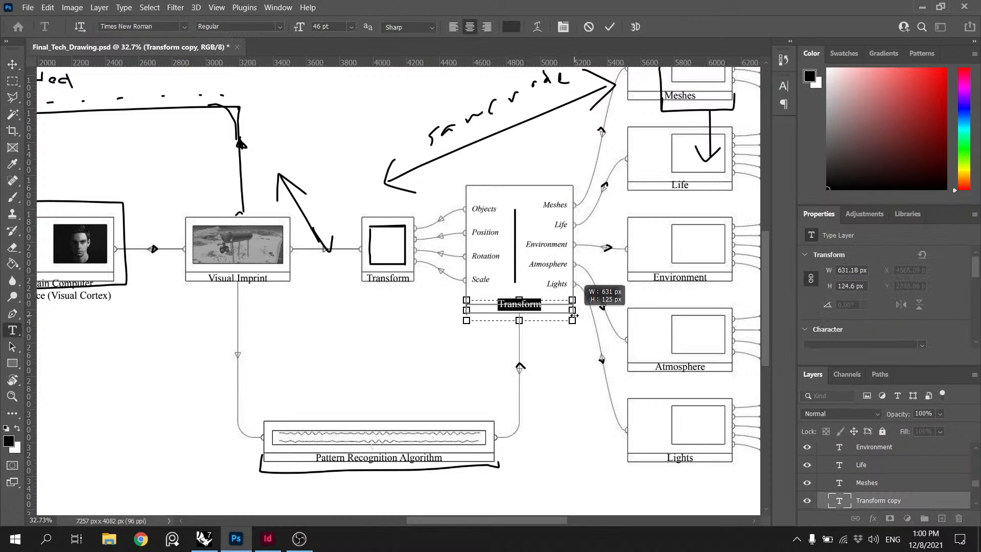
scroll(535, 308, "up", 1)
left_click(610, 28)
Step: Move the large box's Transform caption down about 23 px so it sits inside the caption strip
scroll(540, 353, "up", 4)
key("v")
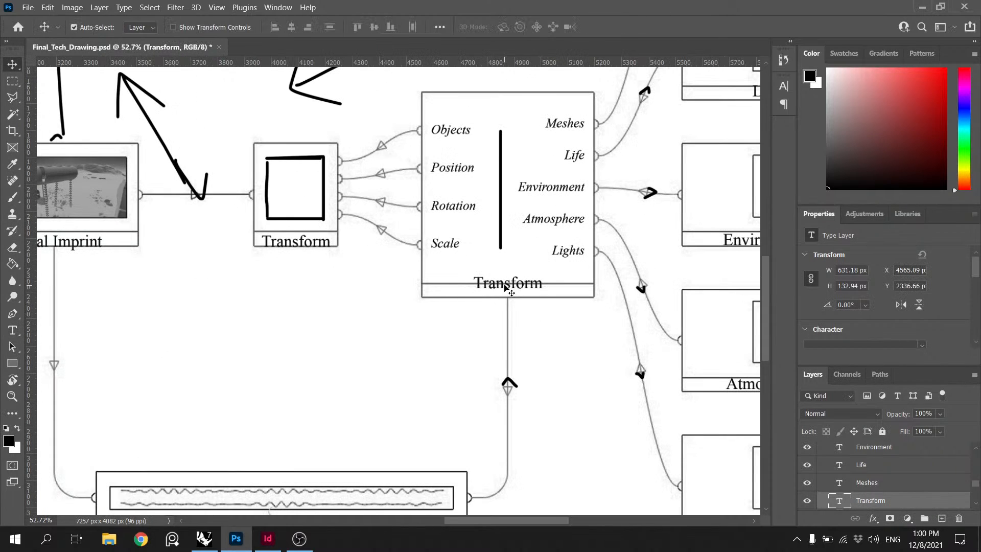
left_click_drag(505, 287, 504, 294)
Step: Replace the large box's Transform caption with "Merge"
double_click(507, 293)
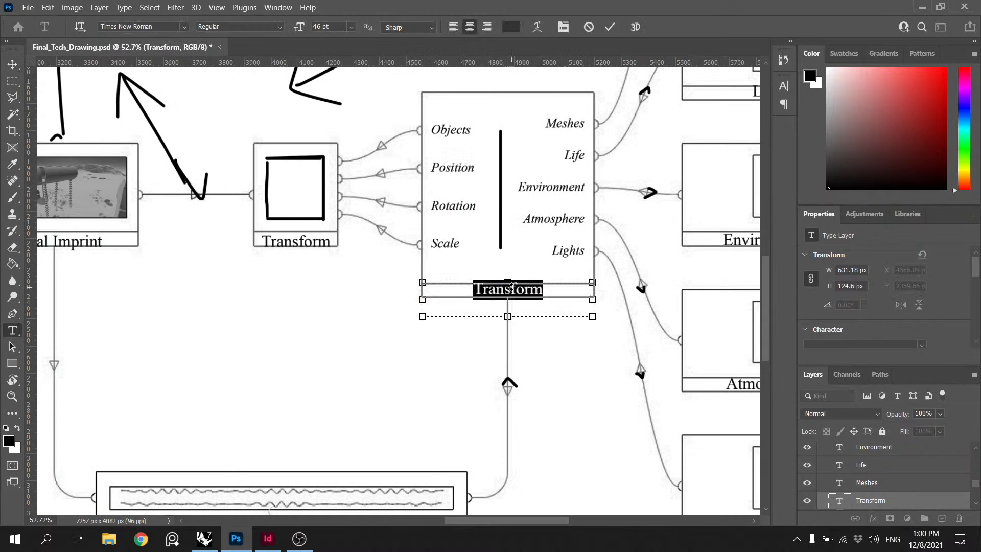
type("Merge")
left_click(610, 28)
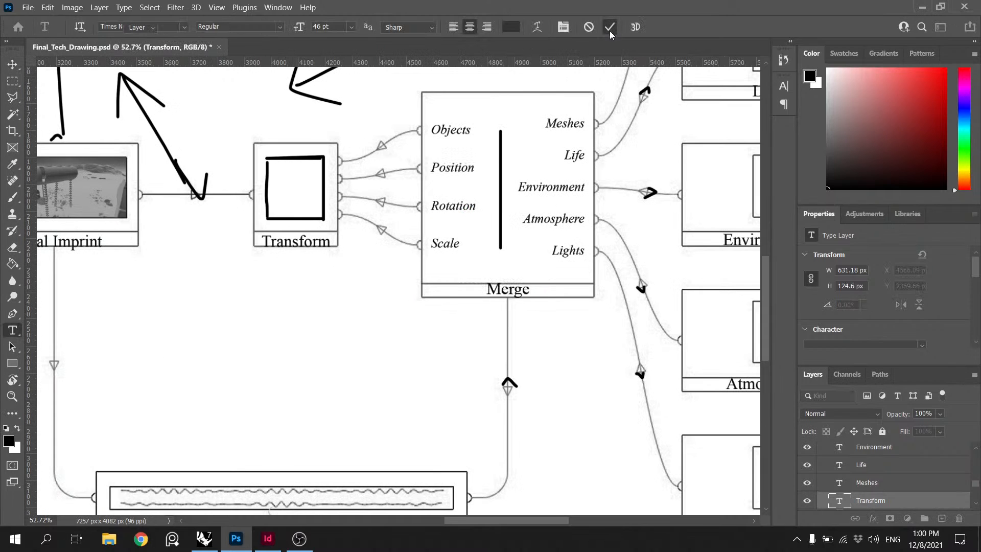
key("v")
Step: Examine how the large box connects to the Transform, Visual Imprint, Pattern Recognition Algorithm and output boxes
scroll(540, 286, "down", 5)
scroll(525, 302, "up", 1)
scroll(532, 295, "down", 1)
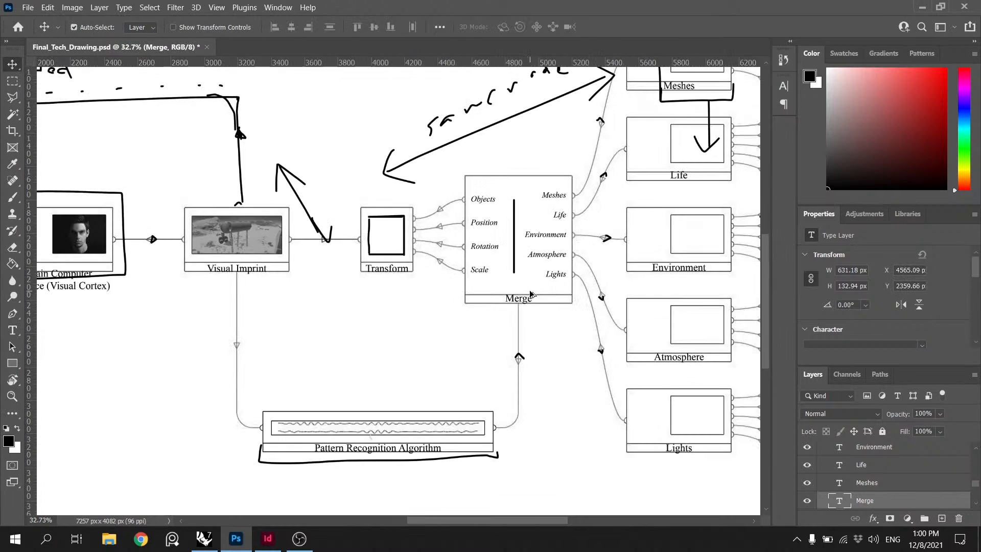
scroll(531, 295, "down", 3)
scroll(534, 291, "up", 4)
scroll(540, 286, "down", 3)
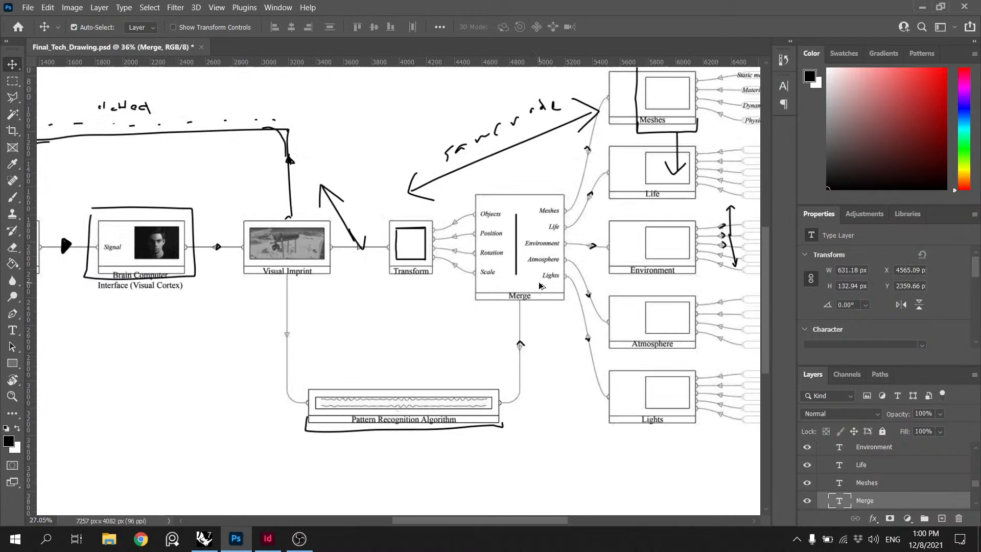
scroll(542, 286, "down", 2)
scroll(435, 235, "up", 4)
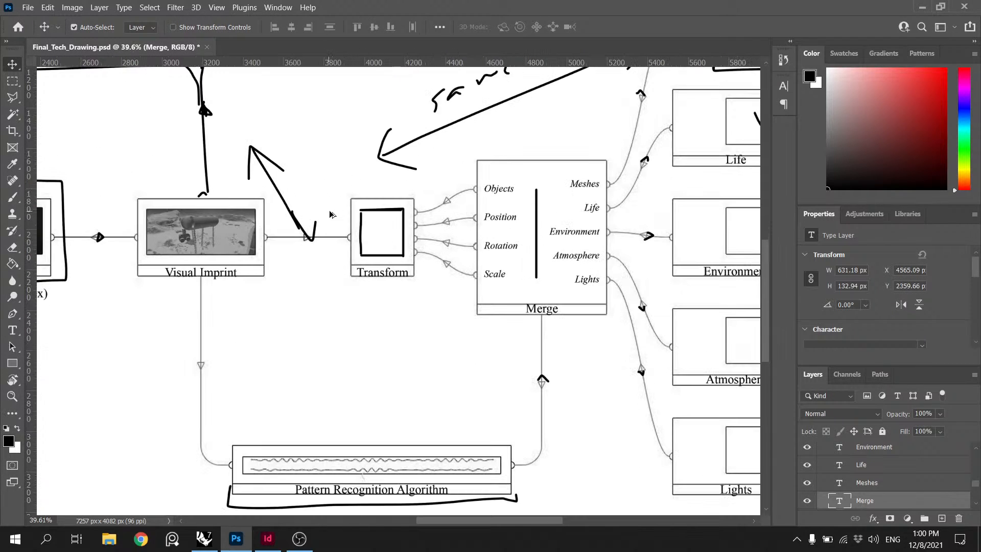
scroll(330, 214, "down", 2)
scroll(384, 256, "up", 3)
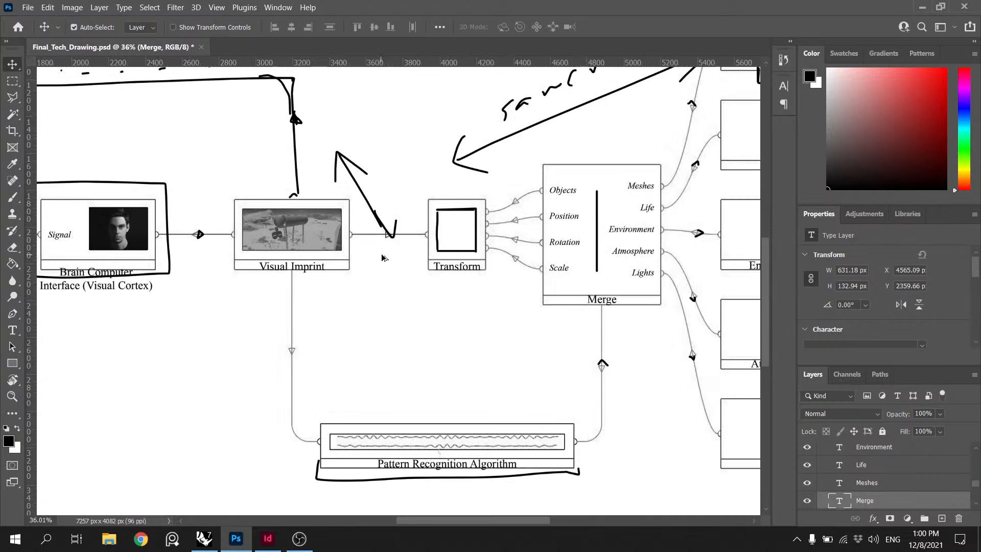
scroll(383, 257, "down", 3)
scroll(348, 241, "up", 4)
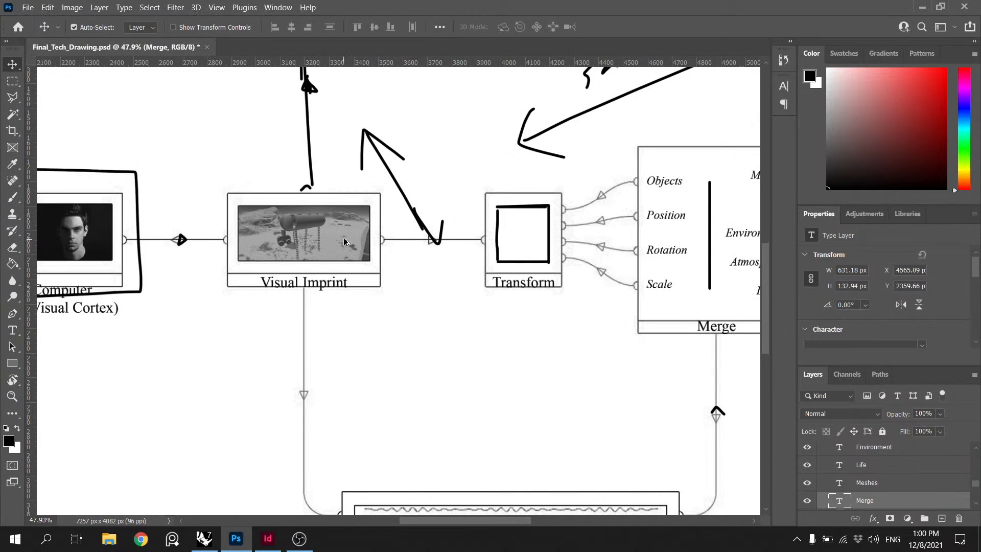
scroll(346, 242, "down", 1)
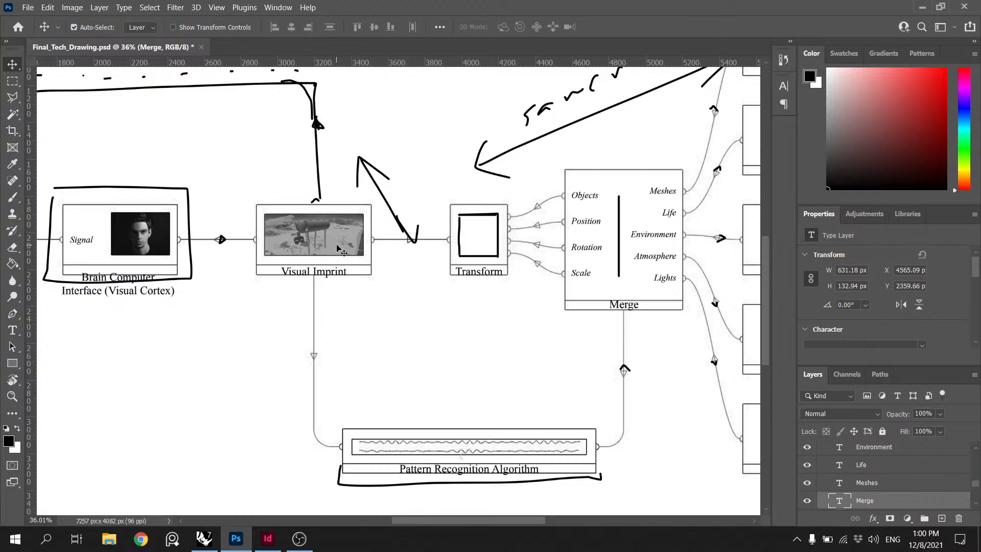
key("alt")
scroll(563, 344, "down", 3)
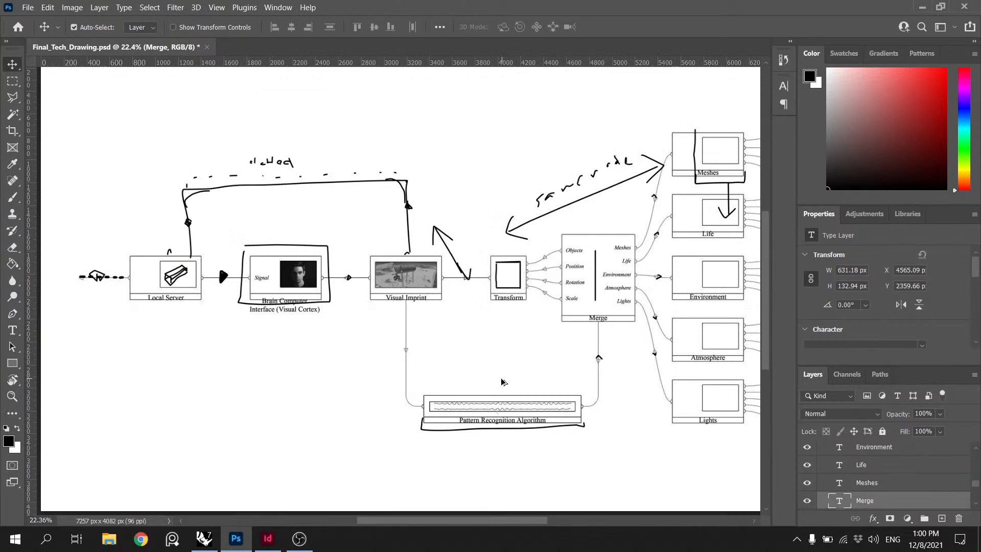
scroll(545, 382, "up", 2)
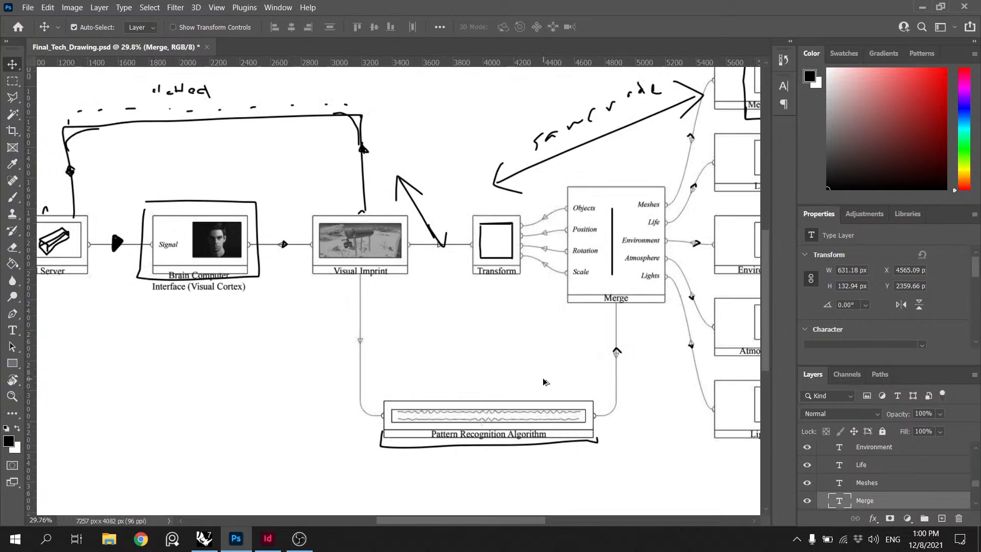
scroll(610, 354, "down", 2)
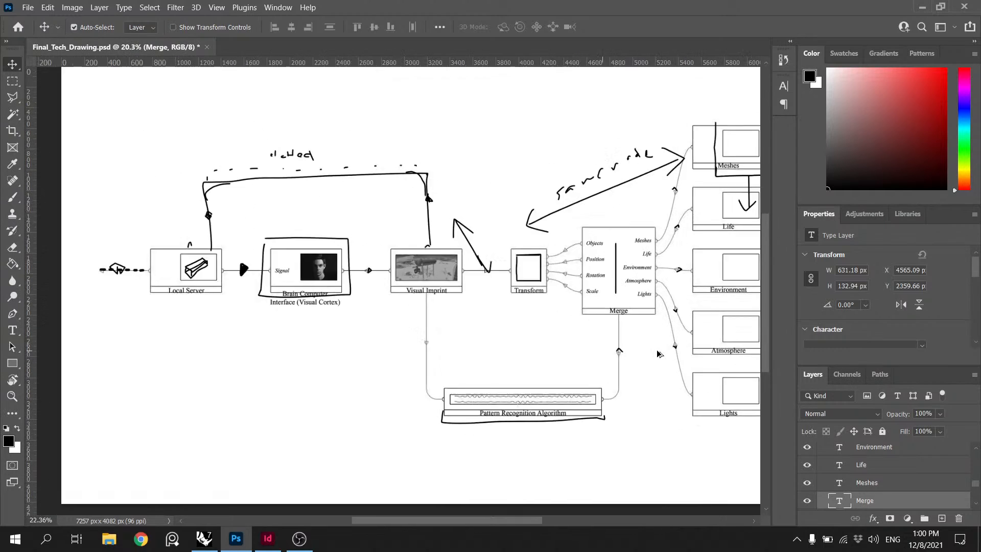
scroll(659, 353, "up", 3)
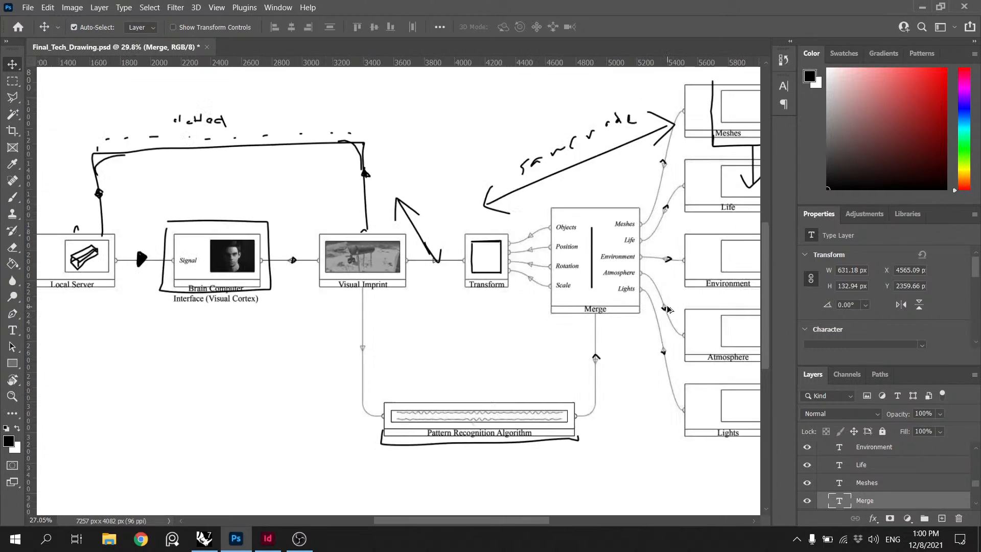
scroll(669, 309, "down", 2)
scroll(699, 290, "up", 2)
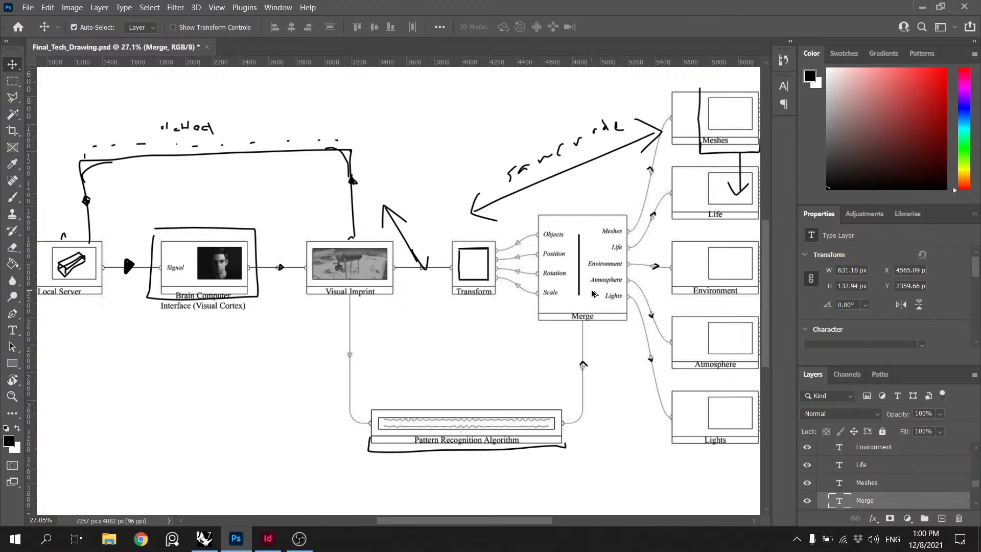
scroll(456, 289, "up", 3)
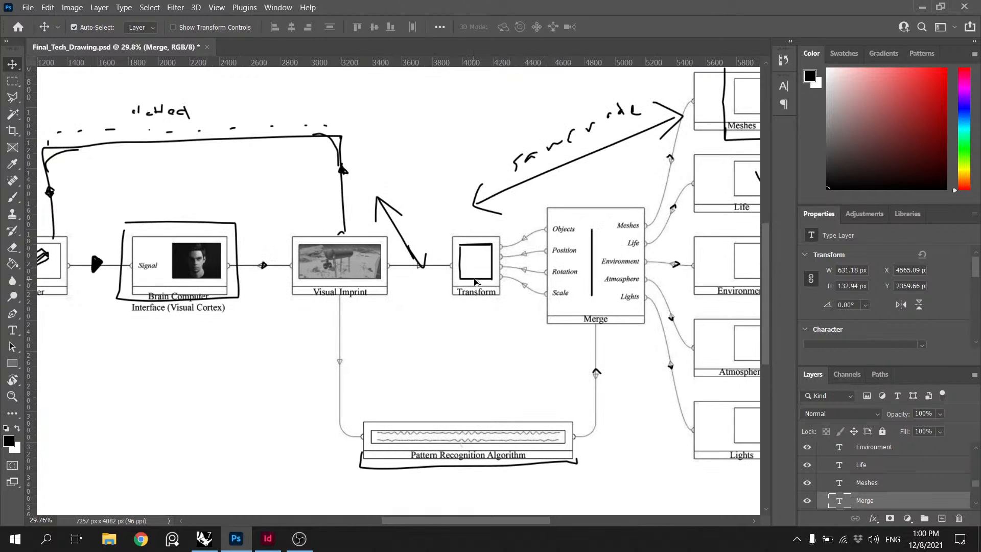
scroll(517, 288, "up", 3)
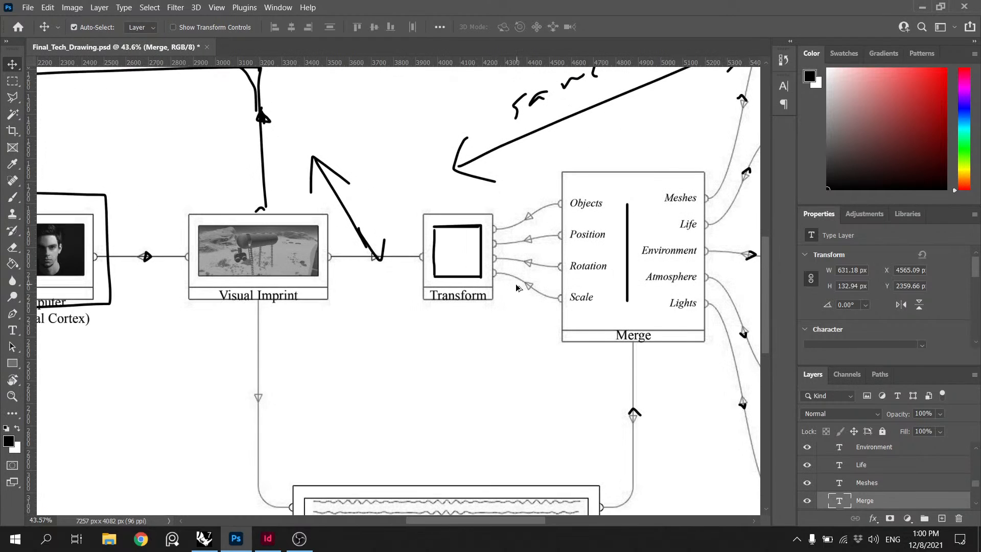
scroll(450, 280, "down", 4)
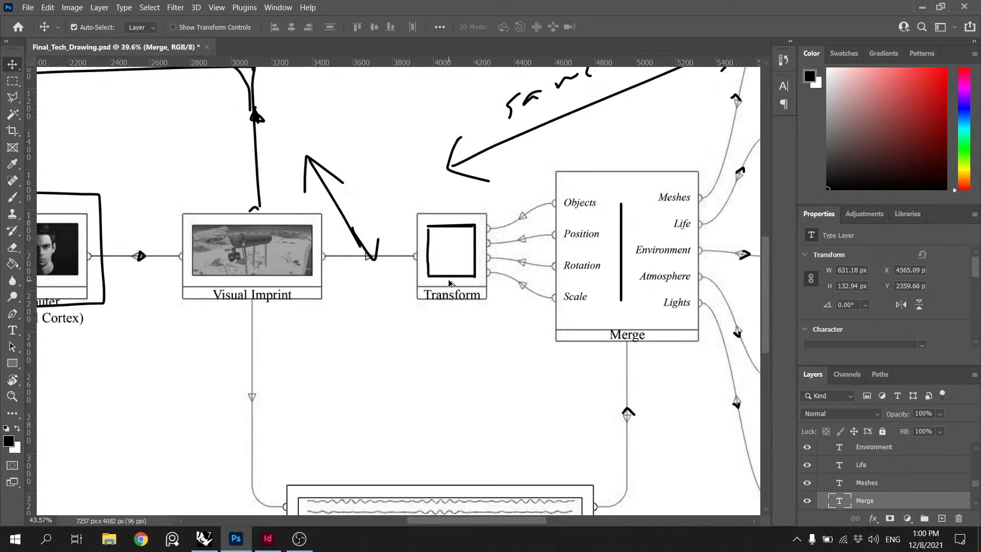
scroll(448, 277, "up", 1)
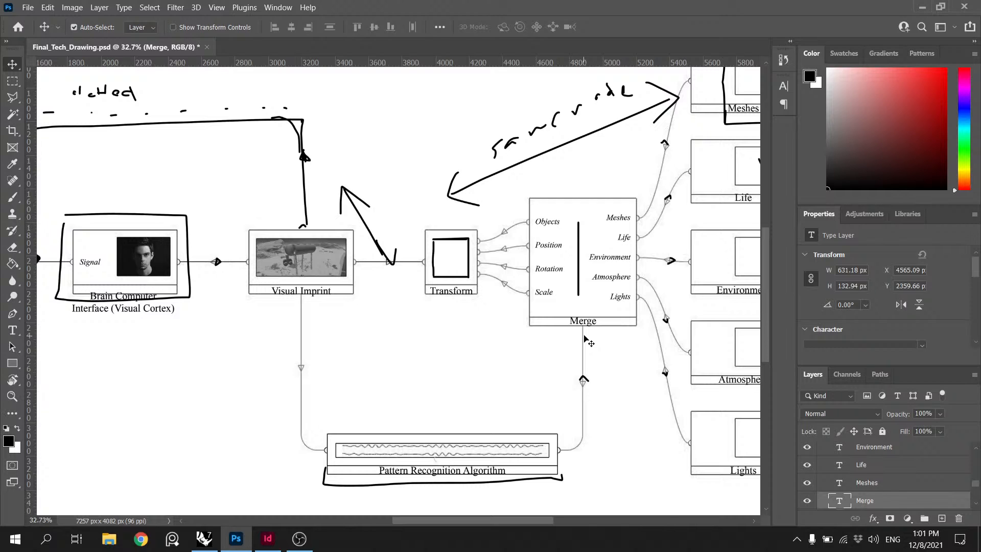
Step: Undo the text change of the large box's Merge caption
scroll(584, 336, "down", 7)
scroll(584, 336, "up", 1)
key("ctrl+z")
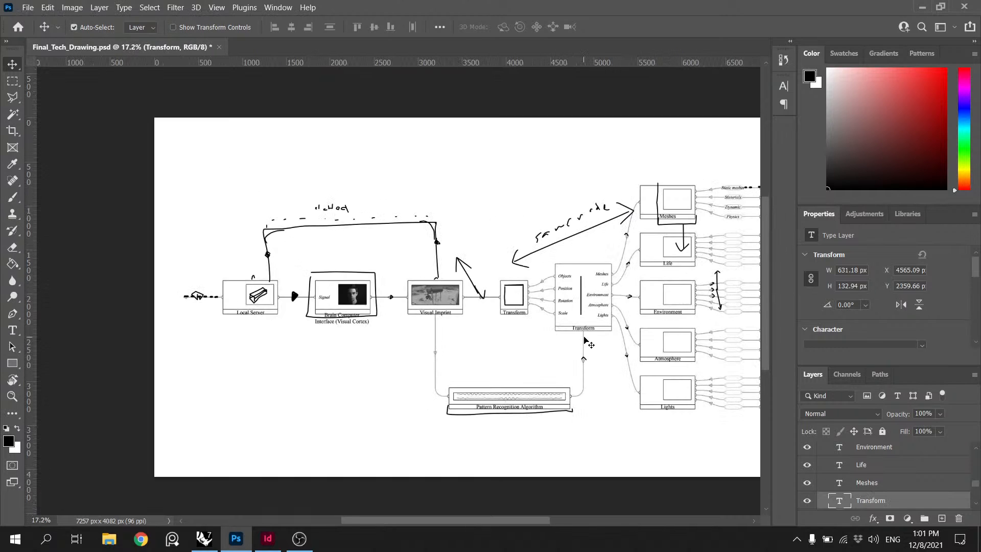
scroll(584, 341, "down", 4)
scroll(643, 340, "up", 3)
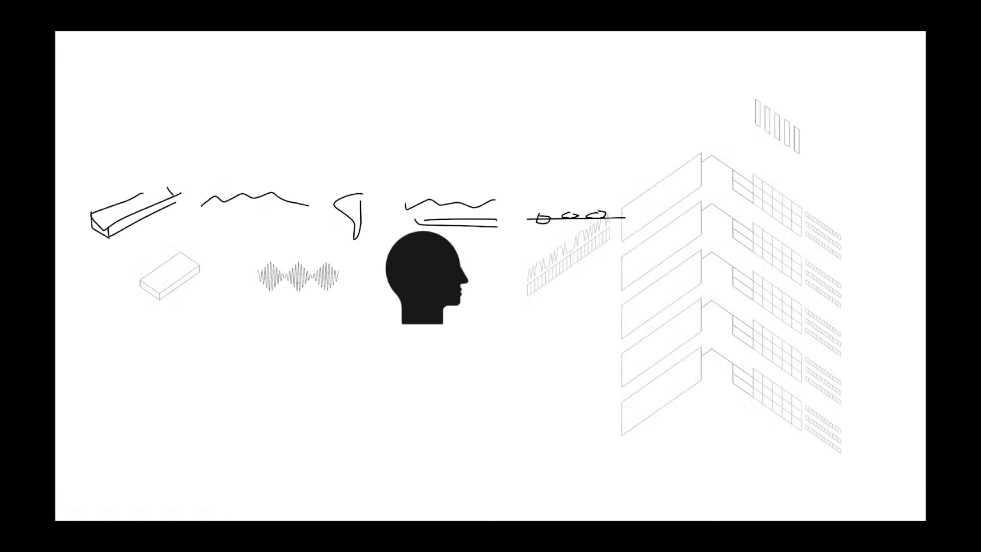
Step: Leave the InDesign presentation preview and update the modified Final_Tech_Drawing.psd link
key("Escape")
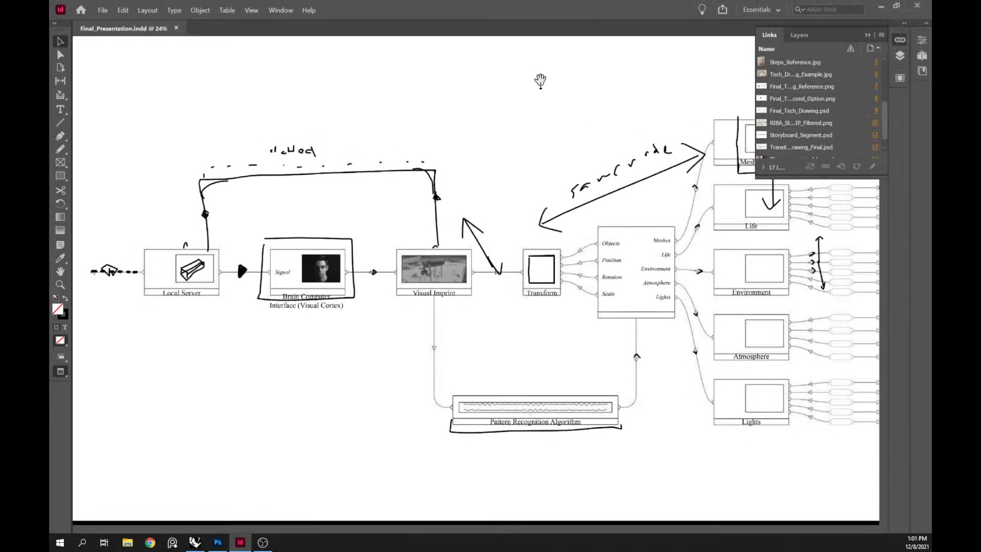
scroll(649, 166, "down", 3)
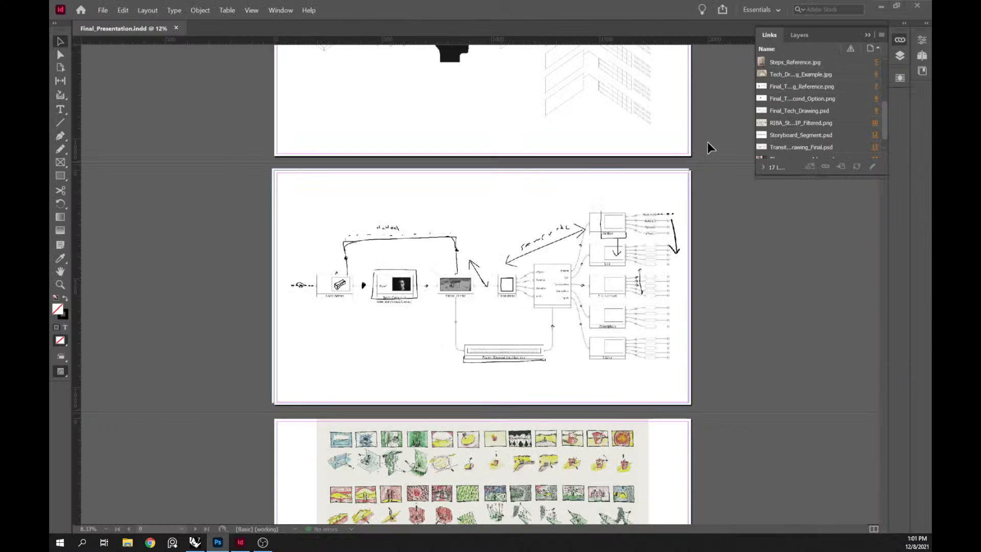
scroll(820, 93, "up", 2)
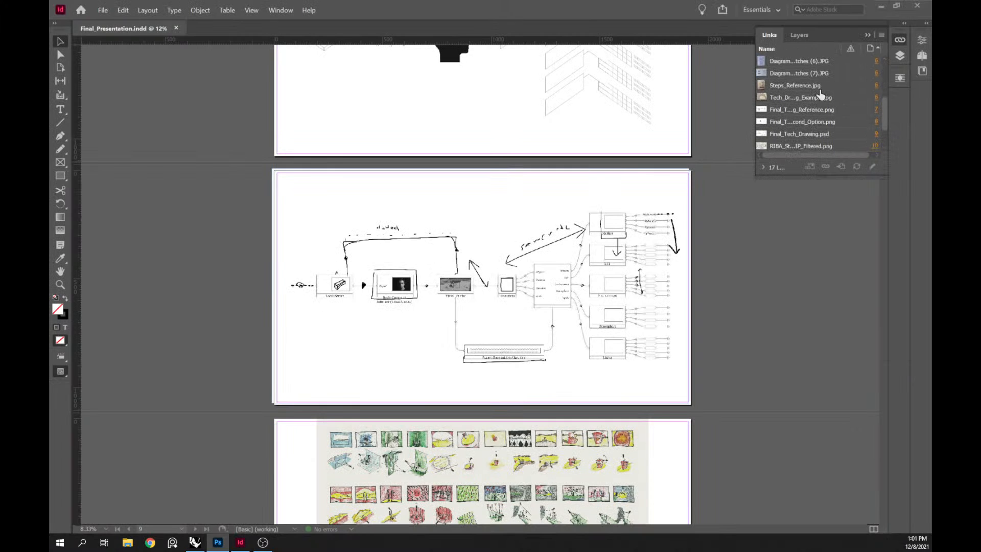
scroll(820, 92, "down", 1)
scroll(819, 93, "up", 3)
scroll(820, 93, "down", 5)
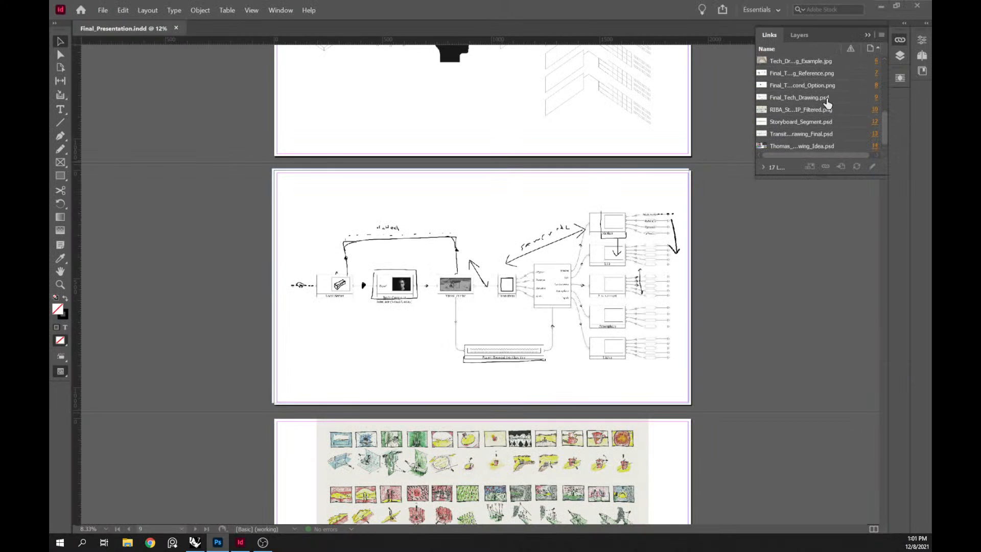
scroll(815, 302, "down", 3)
scroll(813, 300, "down", 8)
scroll(809, 292, "up", 20)
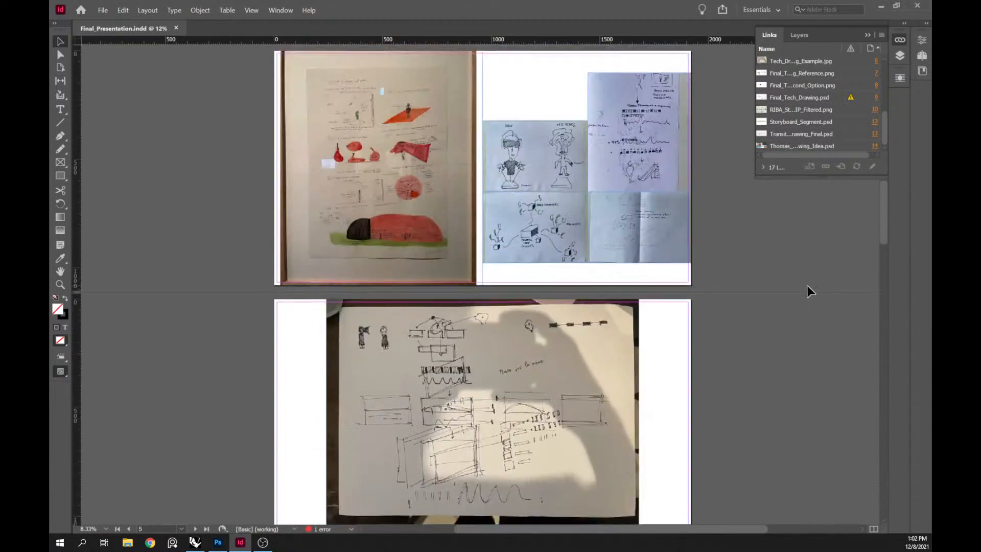
scroll(808, 291, "left", 4)
scroll(703, 195, "up", 5)
scroll(705, 194, "up", 5)
left_click(800, 97)
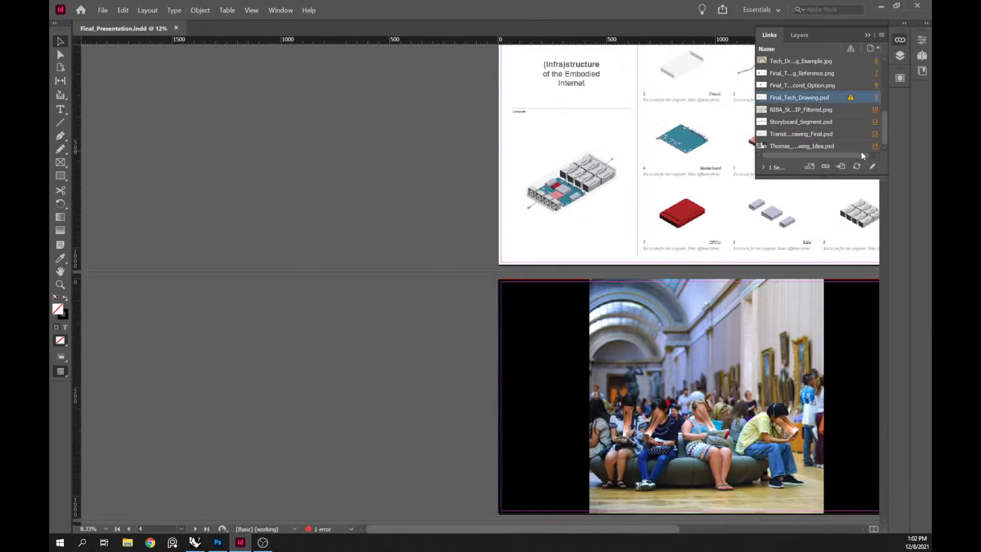
left_click(857, 166)
Step: View the drawing in Photoshop and its Rhino source, then return to InDesign and go down to the technical drawing pages
left_click(881, 6)
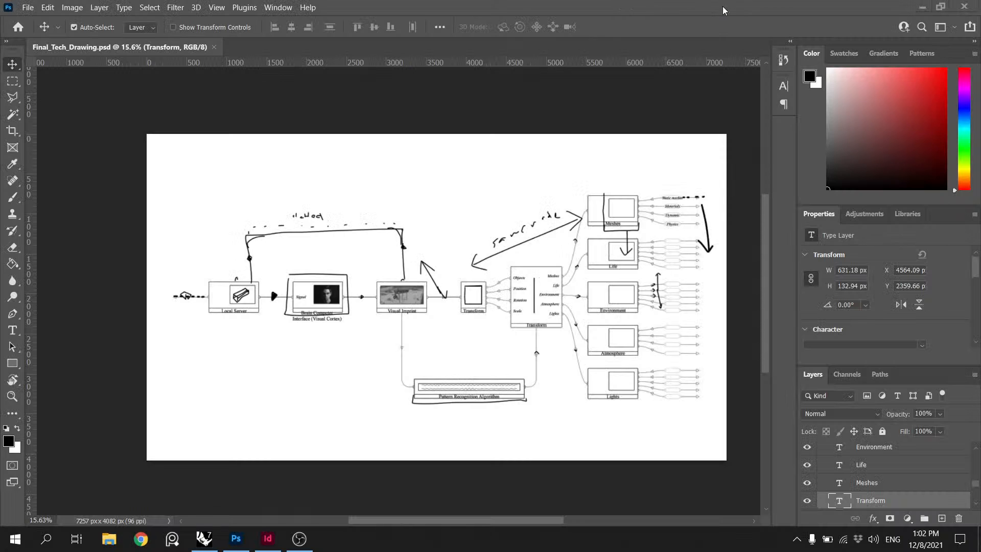
left_click(922, 7)
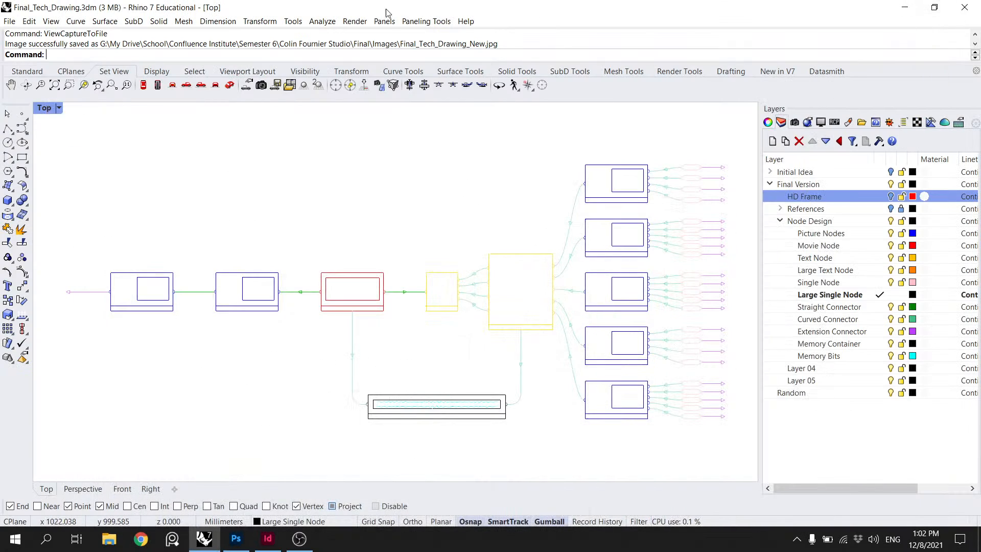
left_click(270, 538)
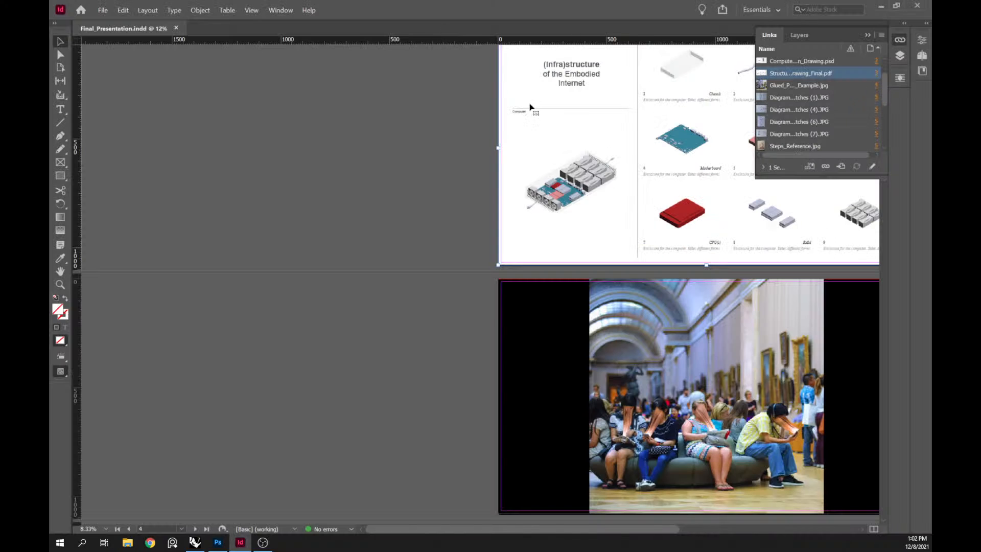
scroll(593, 304, "down", 12)
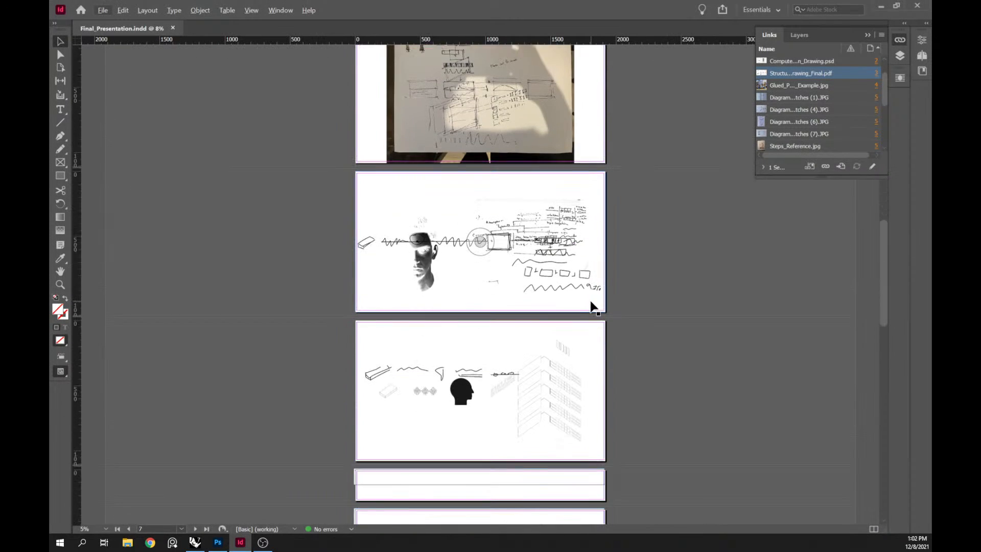
Step: Examine the node diagram on page 9 of the presentation, comparing the handwritten markups in normal and preview modes
scroll(658, 383, "down", 3)
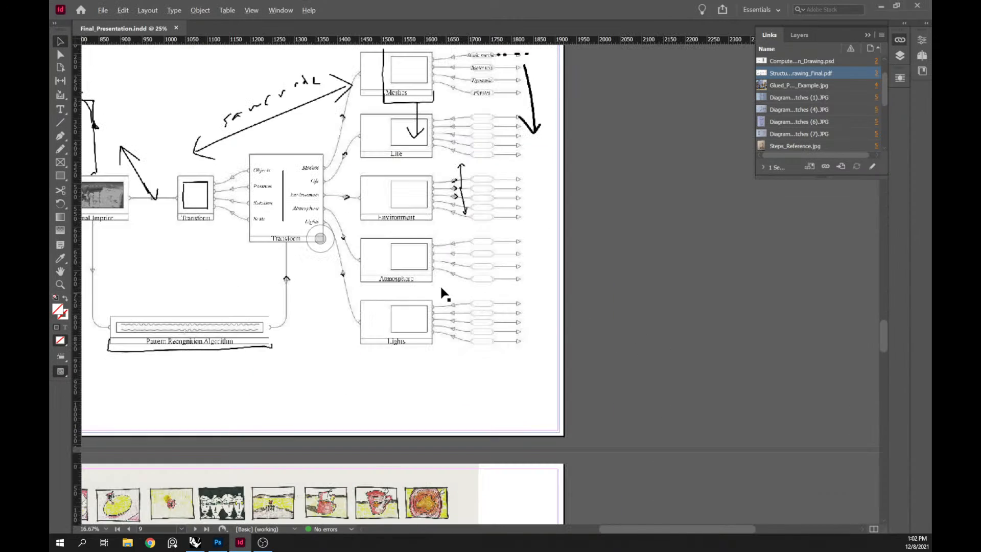
scroll(428, 255, "up", 2)
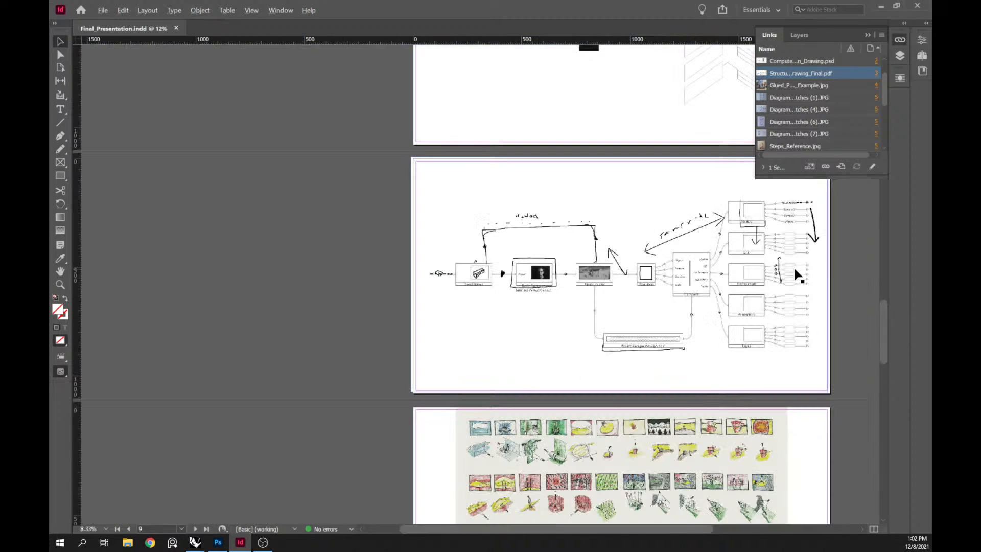
left_click(854, 271)
key("w")
scroll(854, 272, "up", 1)
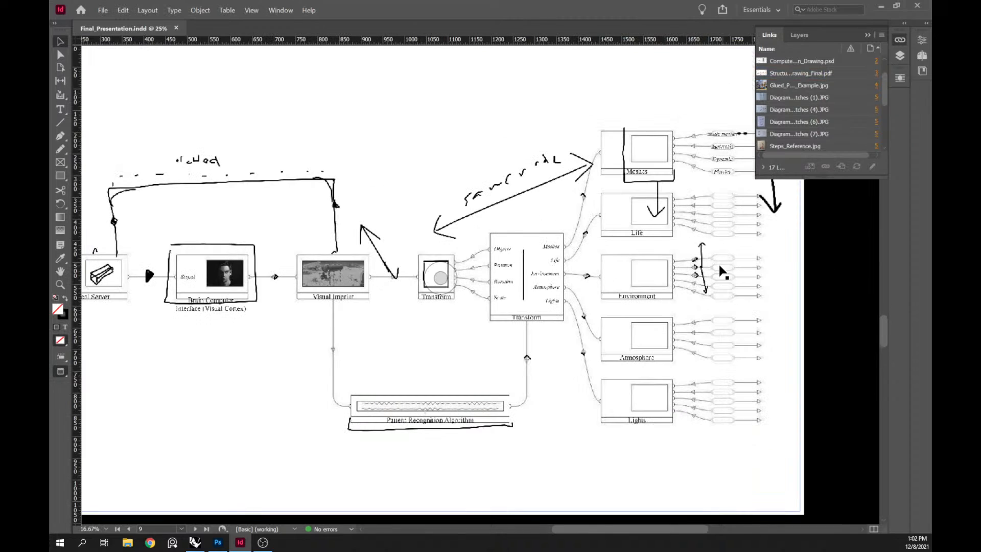
scroll(708, 263, "down", 1)
scroll(706, 262, "up", 1)
scroll(708, 263, "down", 1)
key("alt+w")
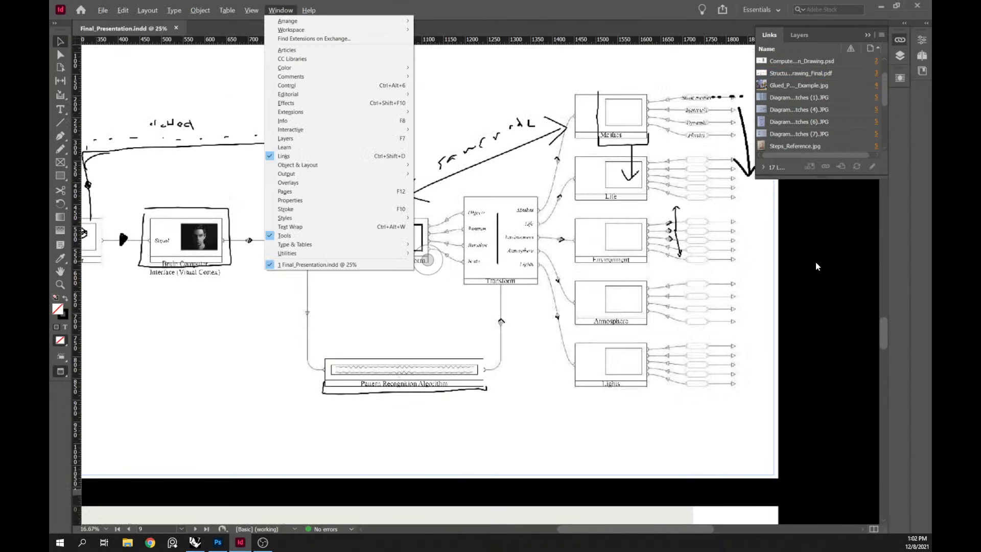
left_click(816, 262)
key("w")
scroll(816, 262, "down", 1)
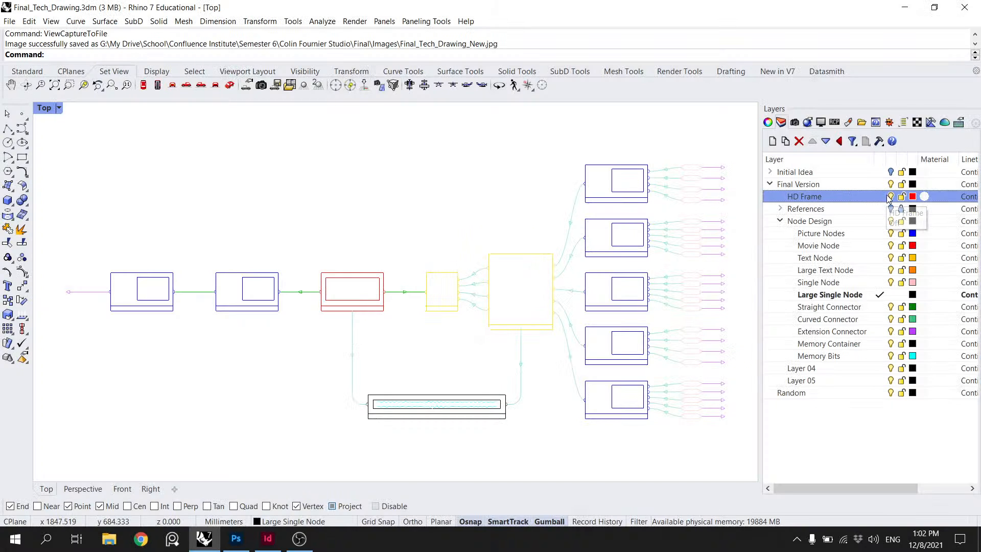
Step: Switch to Rhino and turn on the HD Frame layer in the technical drawing
left_click(890, 197)
scroll(396, 264, "down", 5)
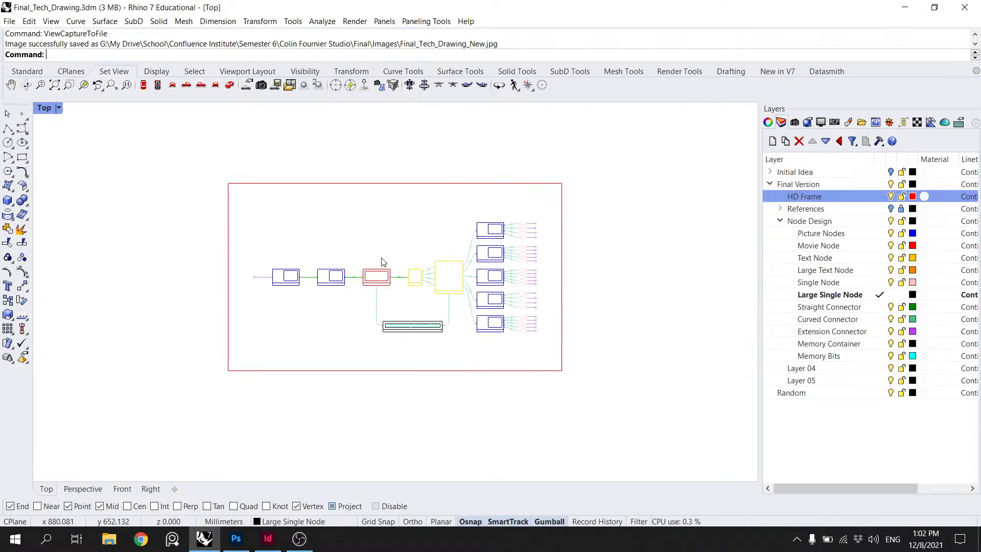
scroll(386, 262, "up", 2)
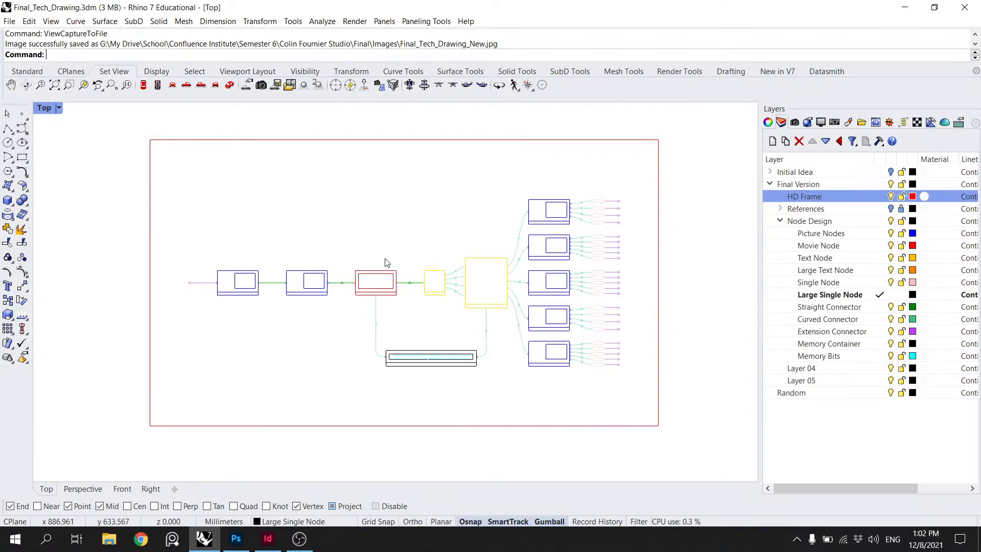
scroll(259, 247, "up", 8)
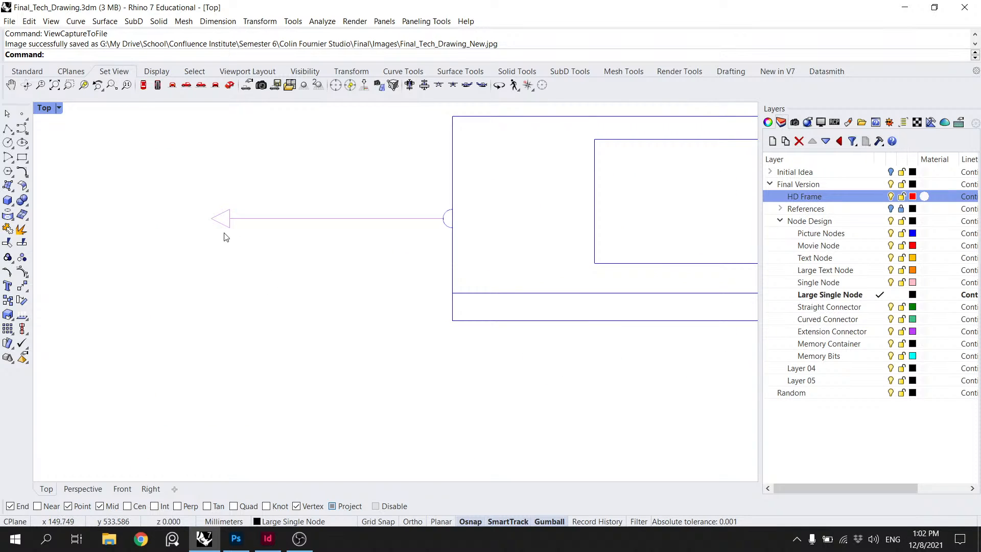
Step: Delete the arrowhead at the outer end of the leftmost connector line
left_click(223, 220)
key("Delete")
scroll(411, 307, "down", 6)
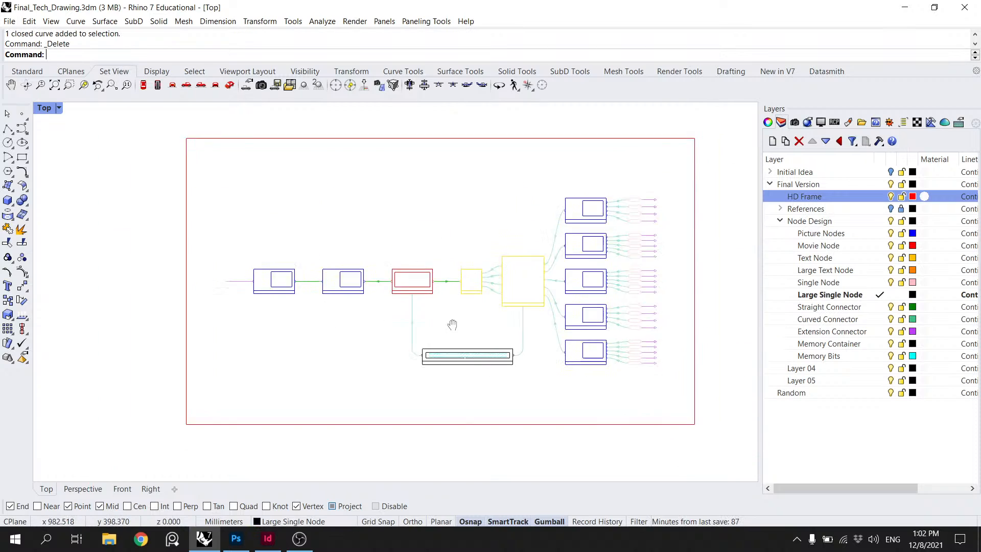
Step: Delete the arrowheads at the outer ends of the extension lines right of the five picture nodes and save the drawing
scroll(618, 250, "up", 5)
left_click_drag(595, 316, 560, 208)
scroll(560, 208, "down", 2)
left_click_drag(566, 383, 523, 164)
left_click_drag(561, 358, 522, 175)
key("Delete")
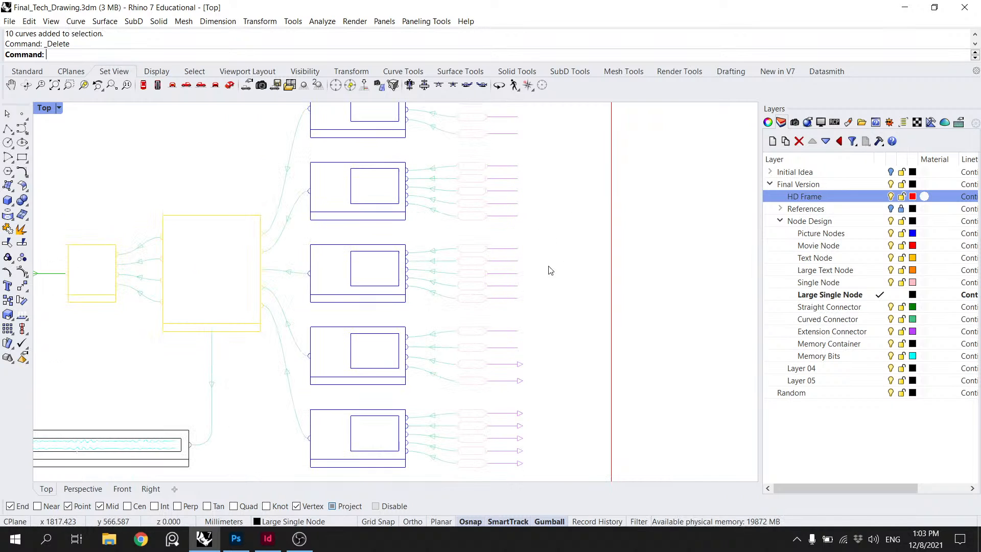
left_click_drag(548, 267, 514, 127)
left_click_drag(519, 361, 435, 380)
key("Delete")
key("ctrl+s")
Step: Ungroup the topmost pill-shaped node beside the upper picture node and select only its pill outline
scroll(485, 207, "down", 2)
scroll(379, 187, "up", 10)
left_click(379, 187)
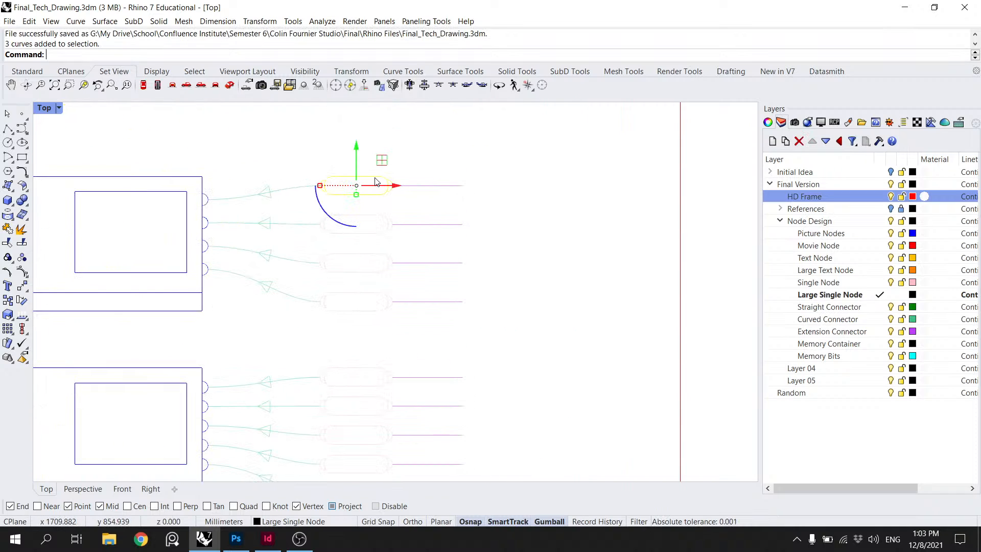
scroll(423, 190, "up", 3)
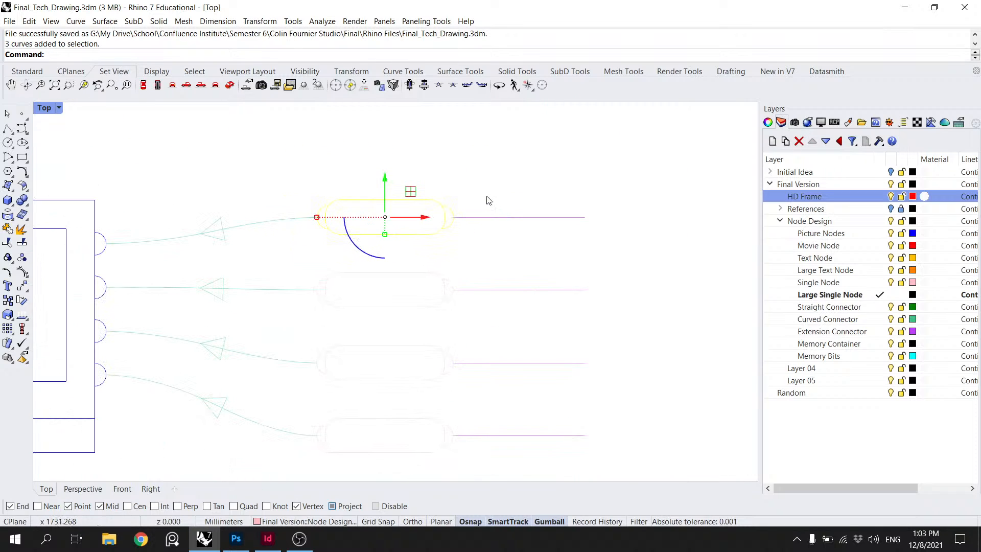
left_click(486, 196)
left_click(418, 200)
left_click(469, 183)
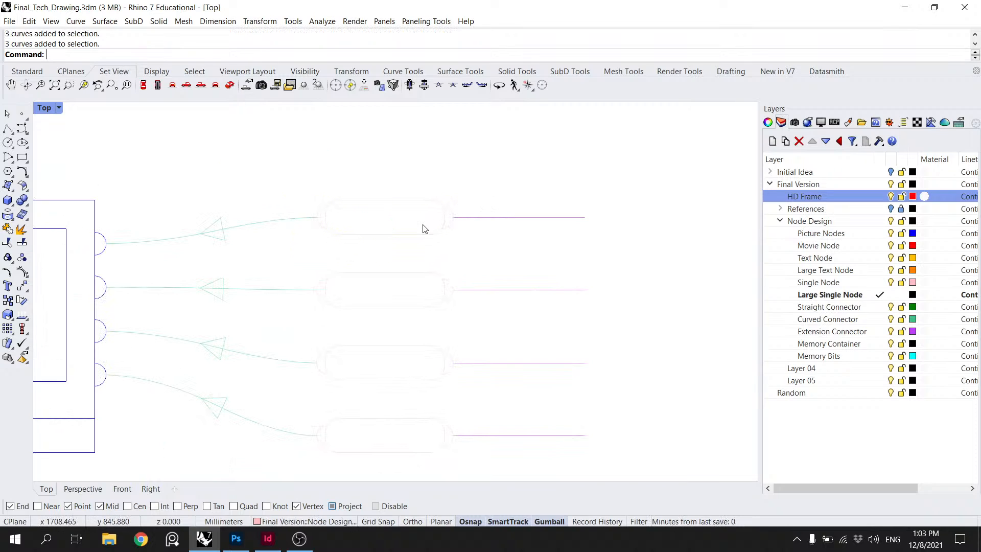
left_click(416, 234)
type("Ungroup")
key("Return")
key("Escape")
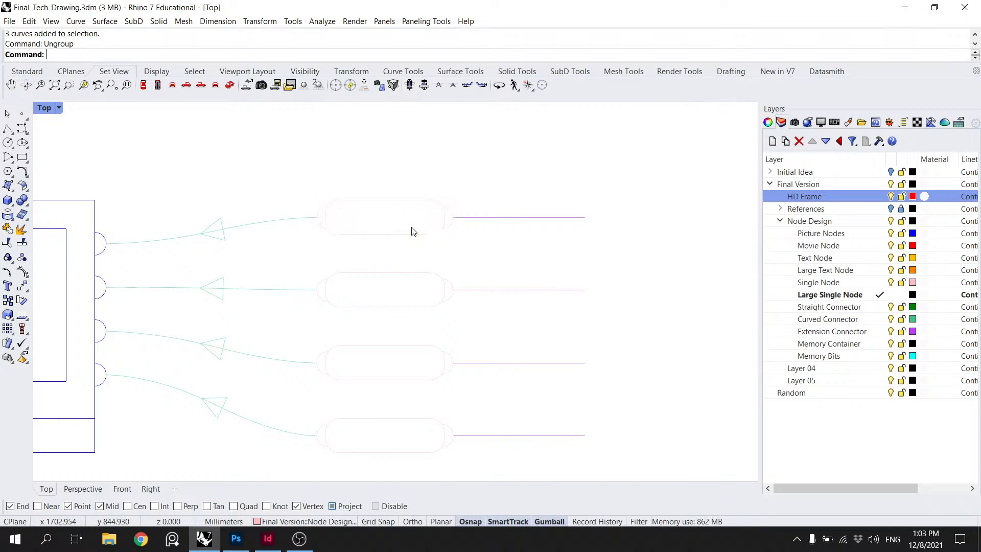
left_click(432, 233)
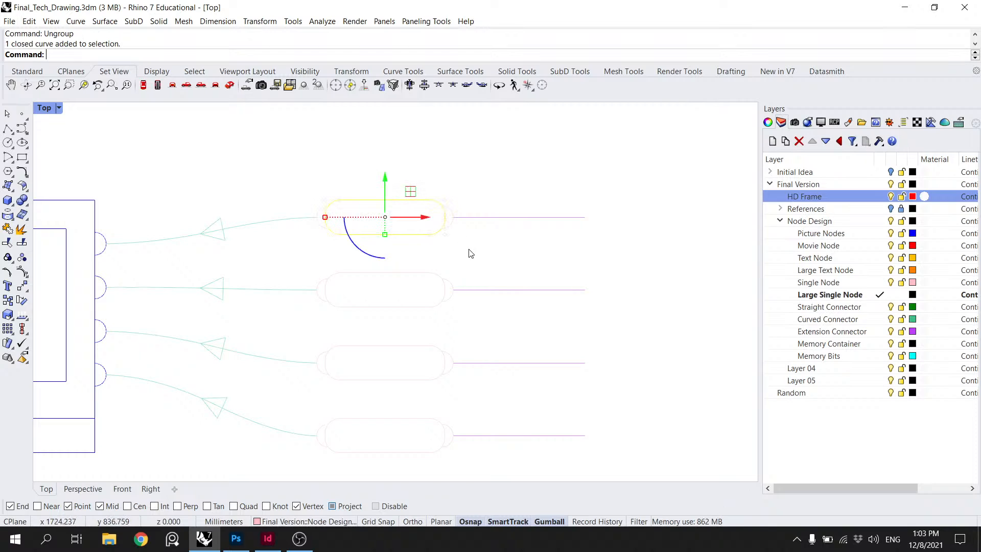
left_click(325, 217)
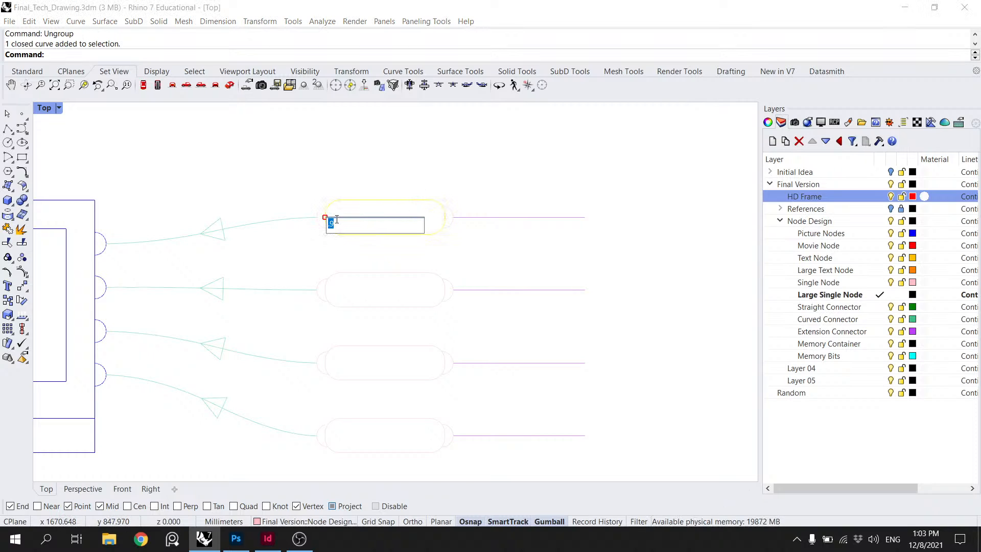
type("2")
key("Return")
key("ctrl+z")
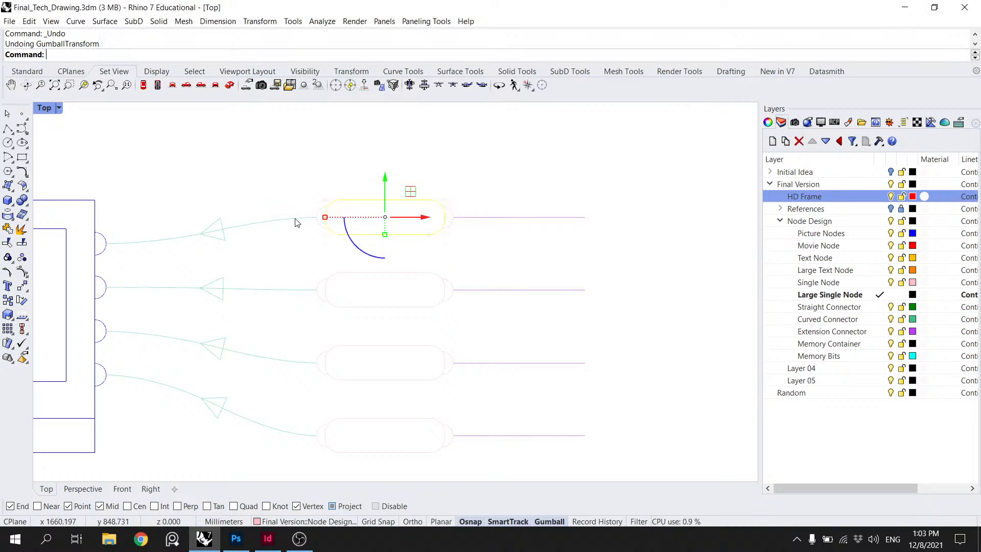
Step: Scale the top pill outline by 2 horizontally and 1.5 vertically
left_click(328, 218)
type("2")
key("Return")
left_click(379, 233)
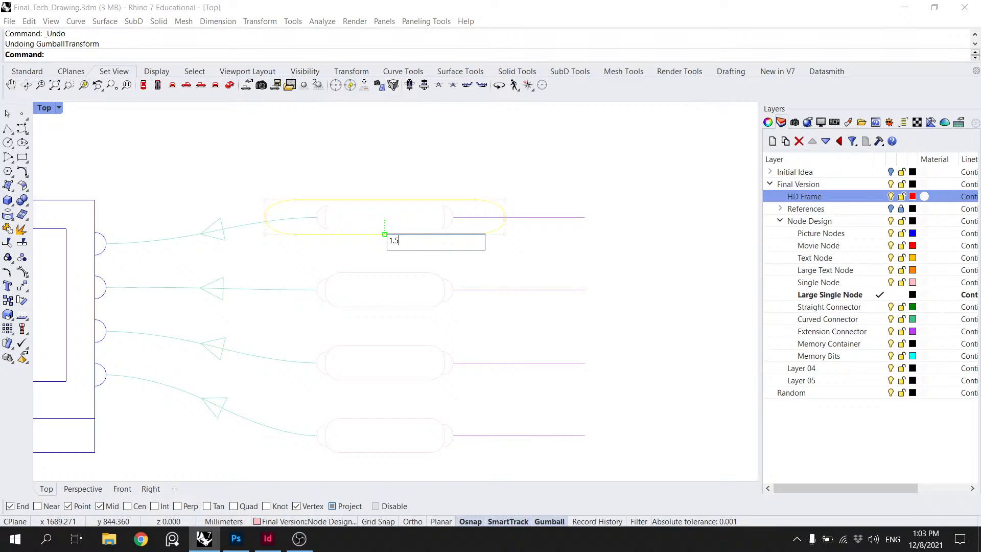
type("1.5")
key("Return")
key("Escape")
Step: Move the enlarged pill outline from its left midpoint onto the midpoint of the left socket's inner curve
left_click(385, 243)
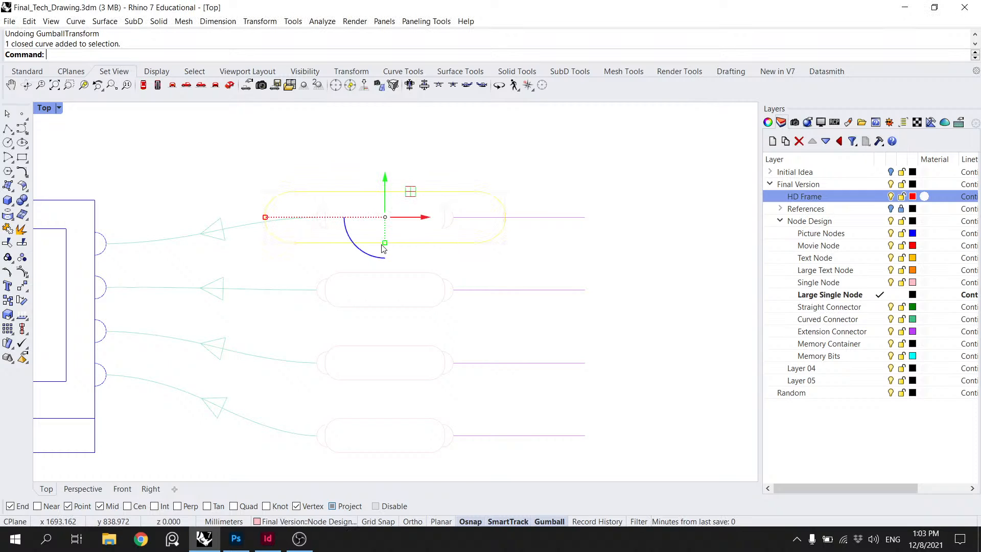
type("Move")
key("Return")
scroll(381, 245, "up", 3)
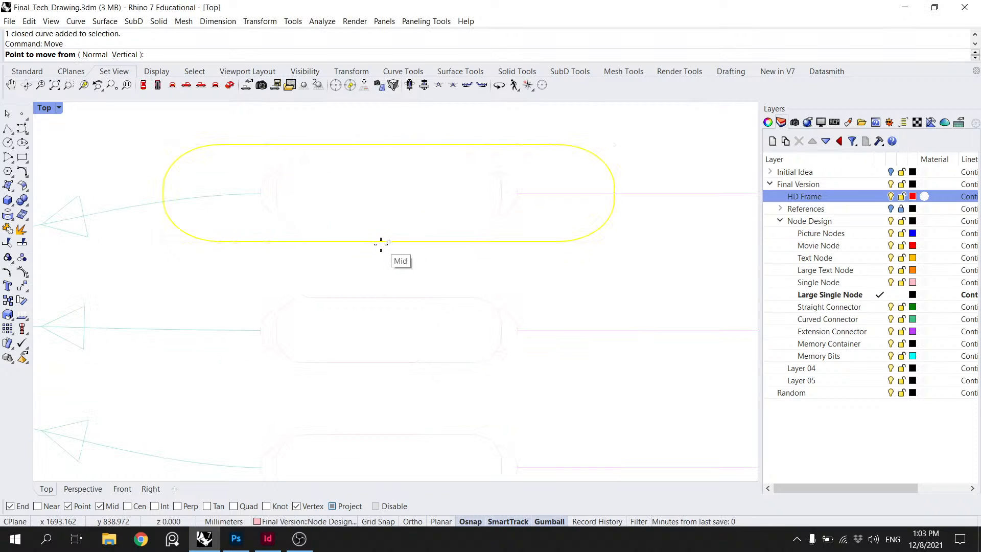
left_click(159, 193)
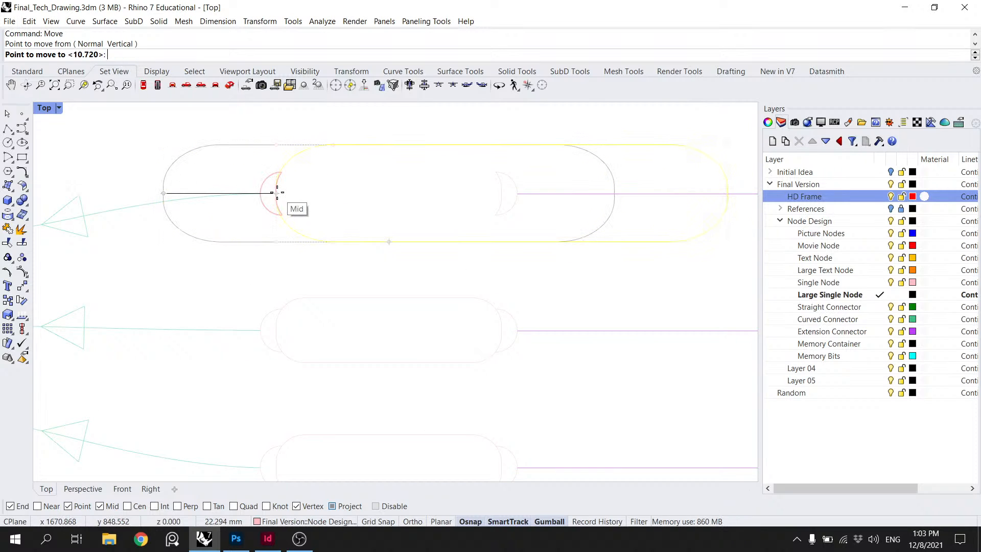
scroll(277, 193, "up", 3)
left_click(278, 196)
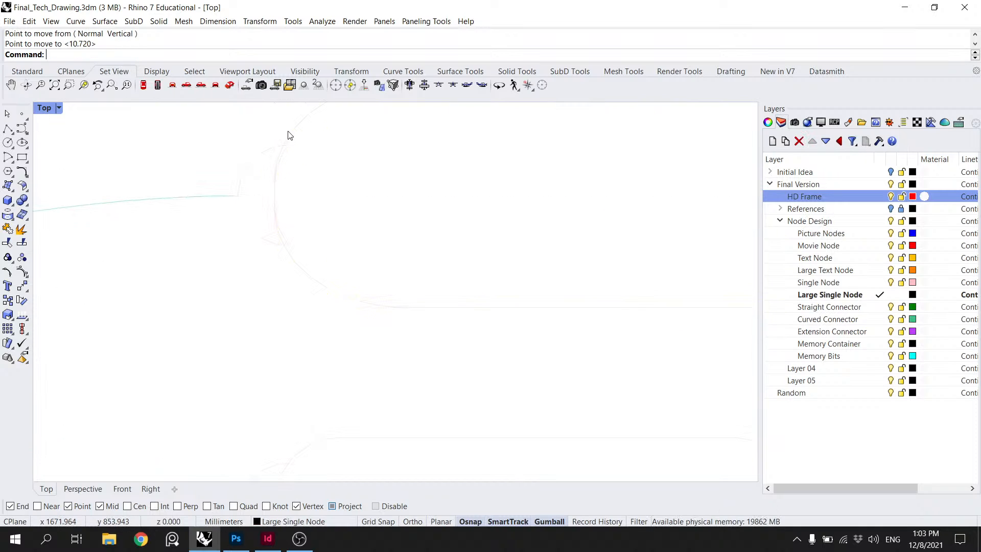
Step: Trim the overlapping tips of the left socket, using the enlarged pill outline as the cutting edge
left_click(289, 134)
key("Return")
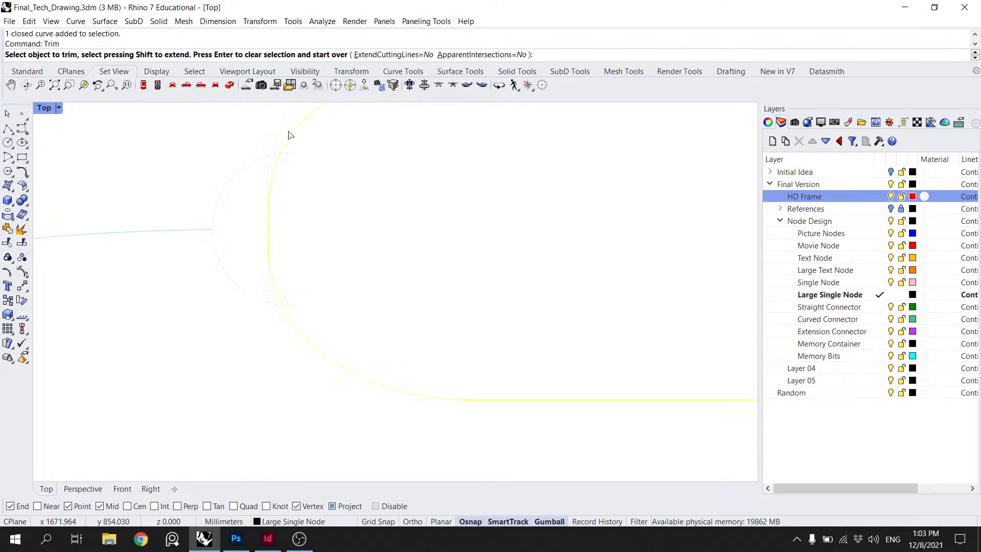
scroll(288, 136, "up", 3)
left_click(290, 299)
key("Return")
scroll(295, 283, "down", 6)
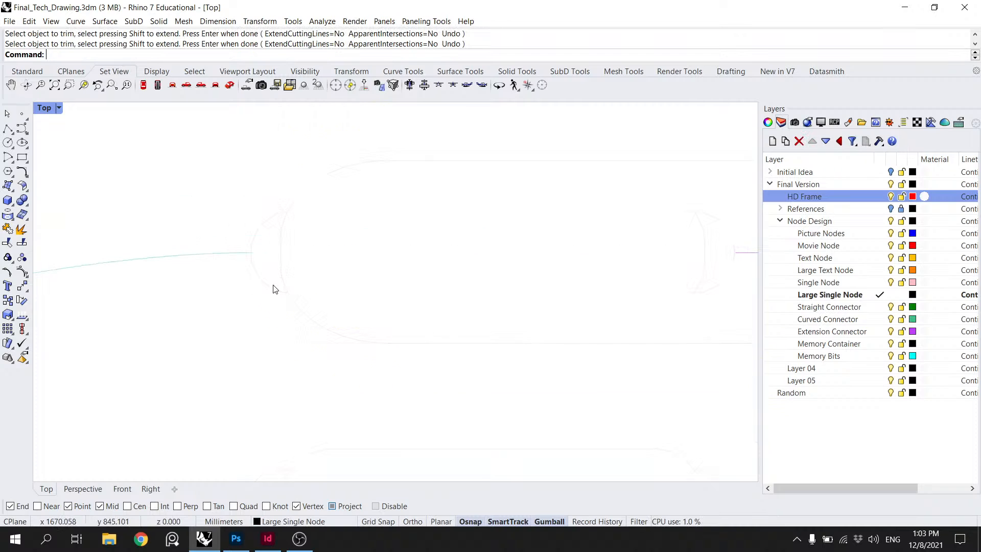
left_click(273, 290)
scroll(322, 281, "down", 9)
left_click_drag(432, 284, 385, 257)
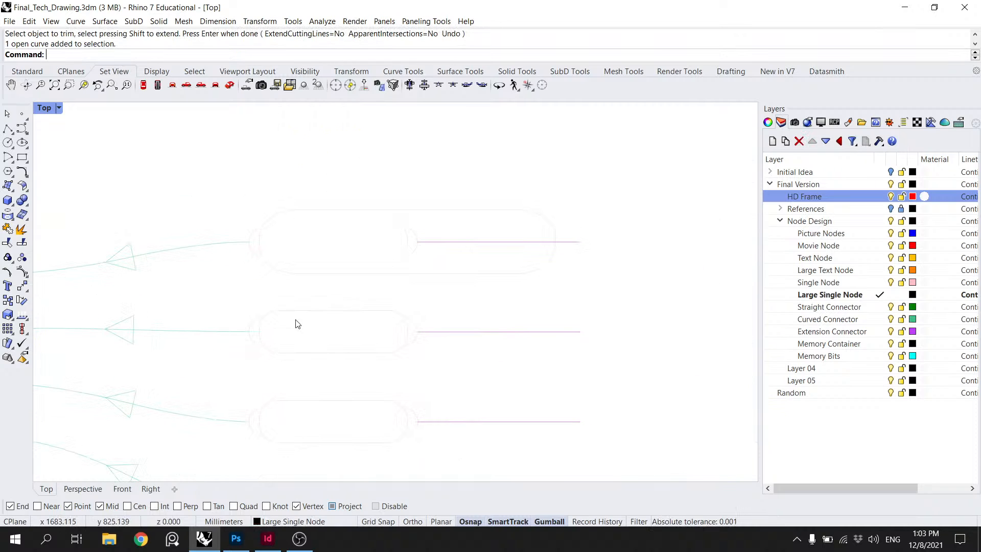
Step: Ungroup the second pill-shaped node from the top
left_click(255, 347)
scroll(258, 347, "up", 2)
key("ctrl+shift+g")
key("Escape")
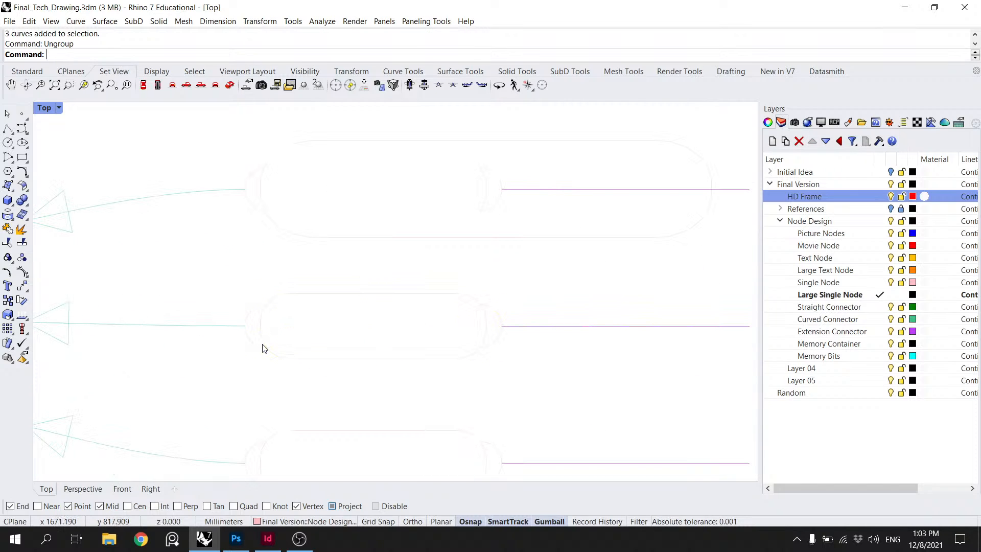
left_click(258, 346)
scroll(266, 348, "up", 6)
key("Escape")
scroll(307, 322, "down", 4)
scroll(357, 291, "up", 4)
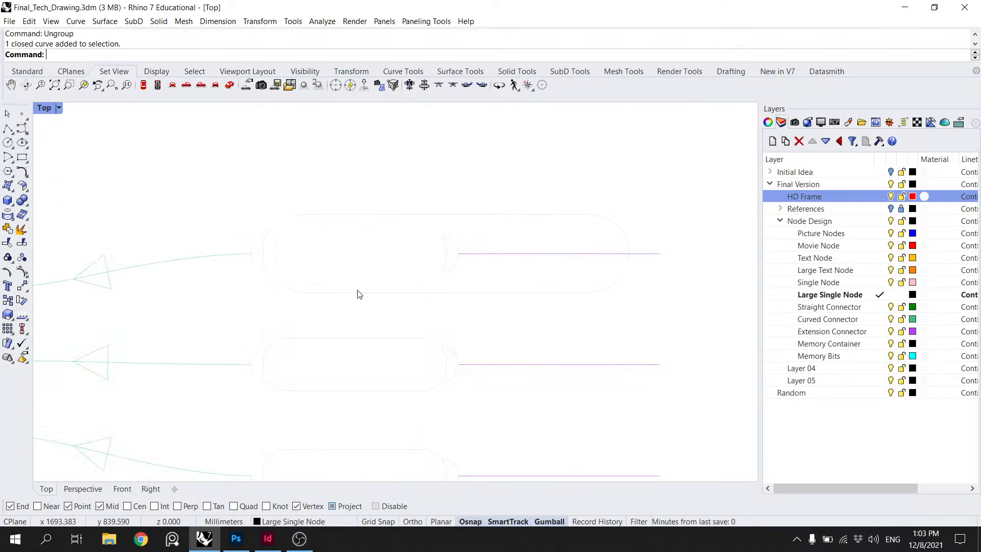
left_click(468, 266)
key("Escape")
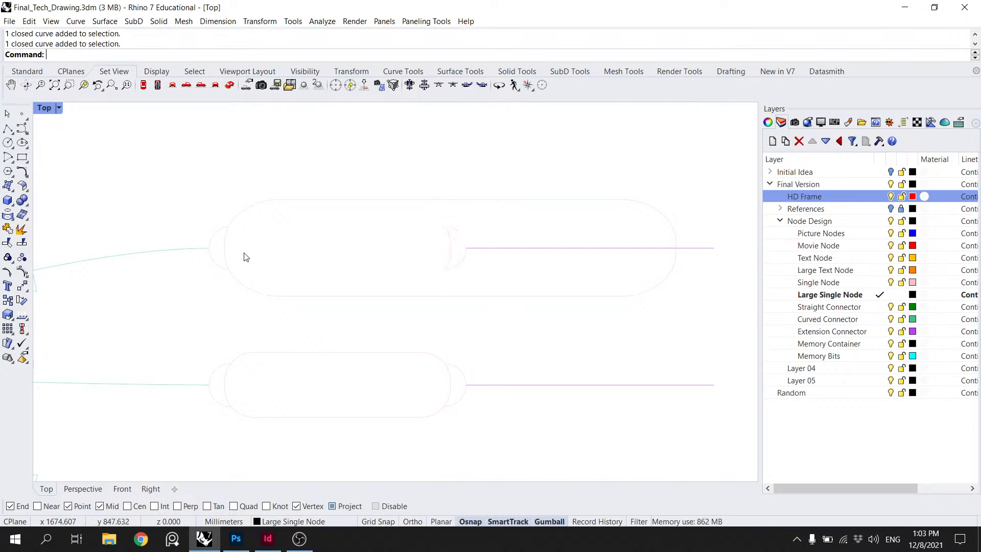
Step: Move the top node's right socket from its inner curve's midpoint to the right midpoint of the enlarged pill outline
left_click(460, 266)
key("Return")
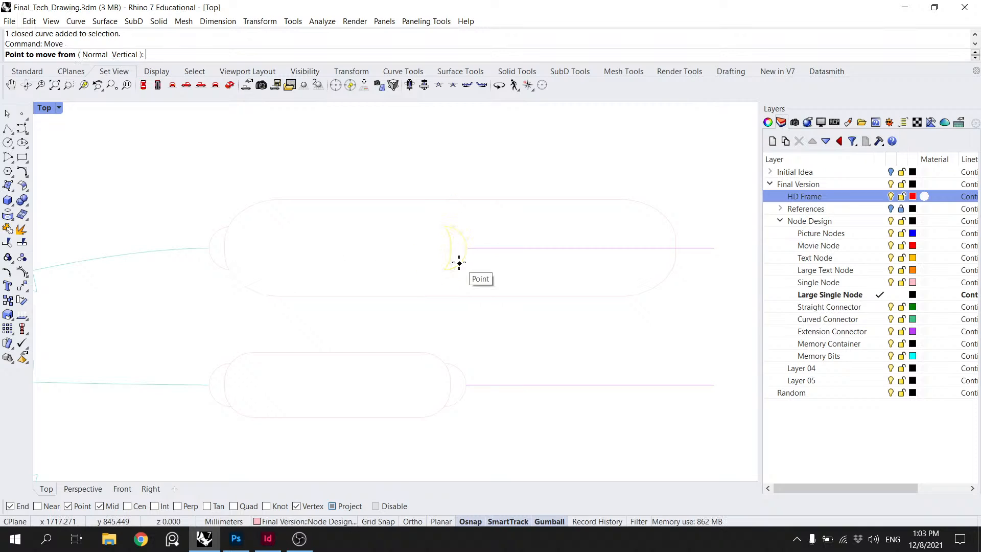
scroll(458, 261, "up", 3)
left_click(460, 237)
left_click_drag(557, 261, 179, 256)
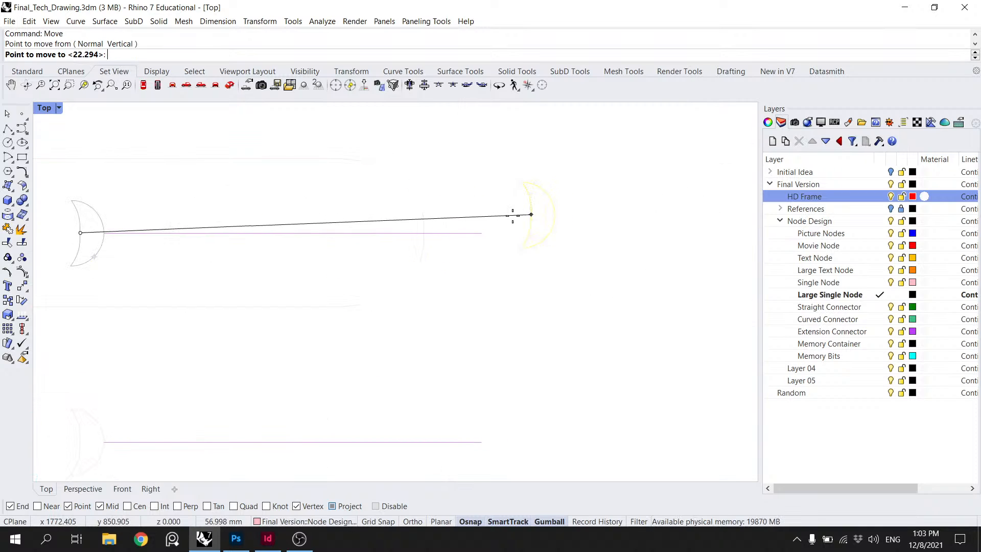
scroll(429, 231, "up", 8)
left_click(419, 234)
key("Escape")
Step: Trim the right socket's overlapping tips against the enlarged pill outline
left_click(395, 141)
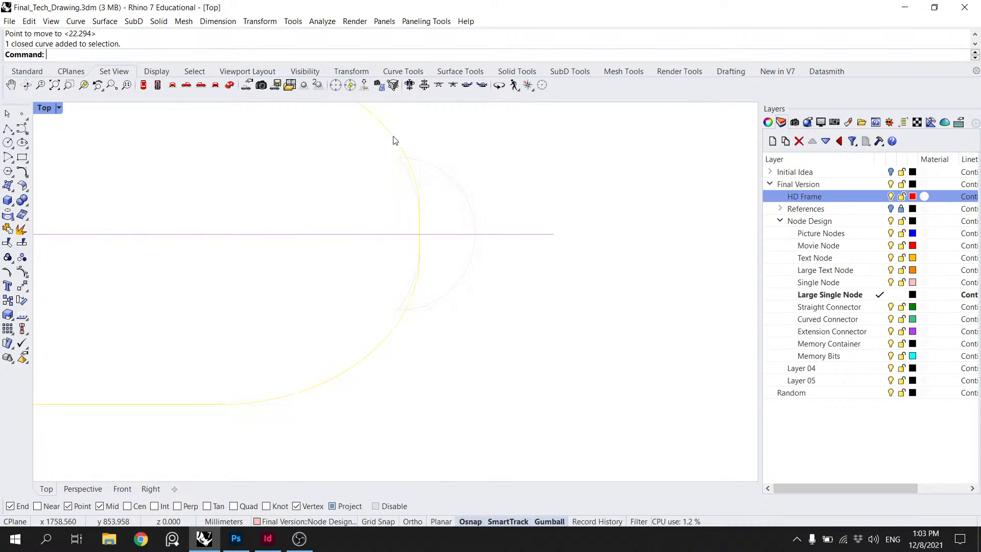
key("Return")
left_click(402, 158)
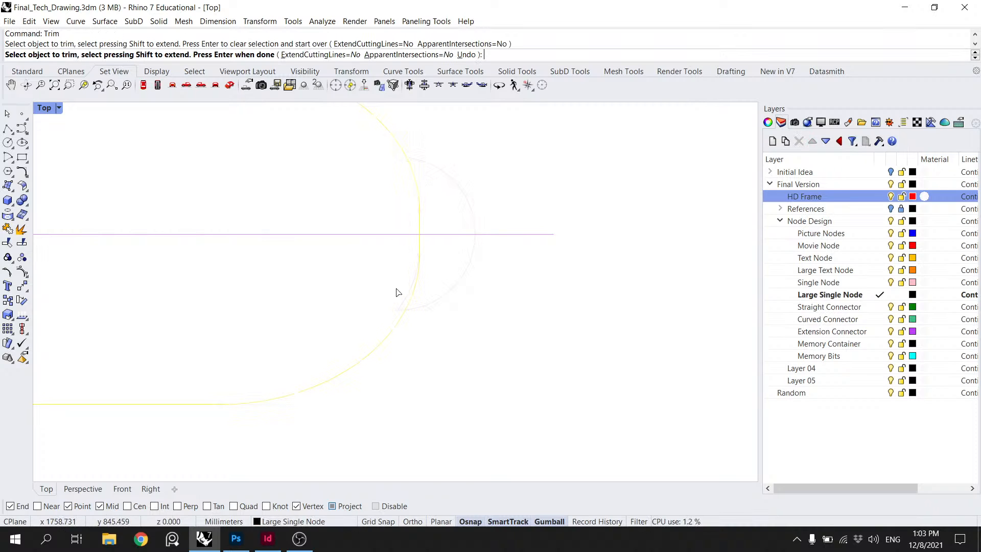
key("Return")
left_click(416, 309)
Step: Duplicate the enlarged pill outline in place and split the copy using the left and right sockets as cutting objects
left_click(390, 330)
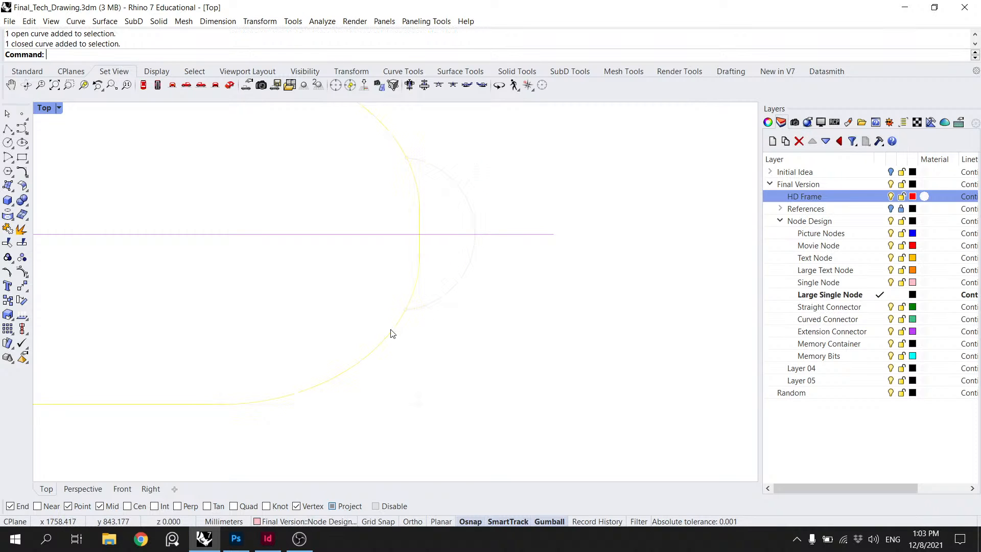
key("ctrl+c")
key("ctrl+v")
key("Return")
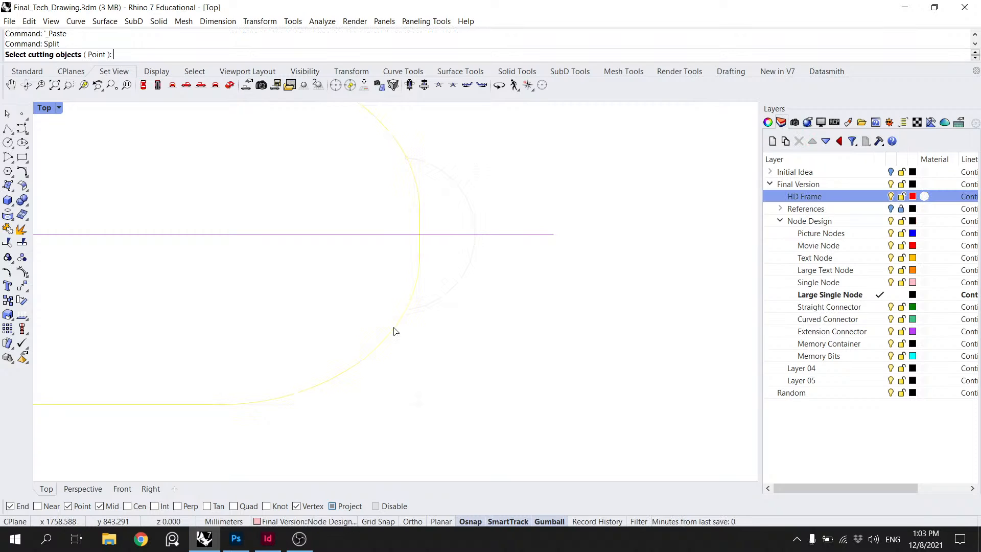
left_click(431, 311)
scroll(452, 320, "down", 5)
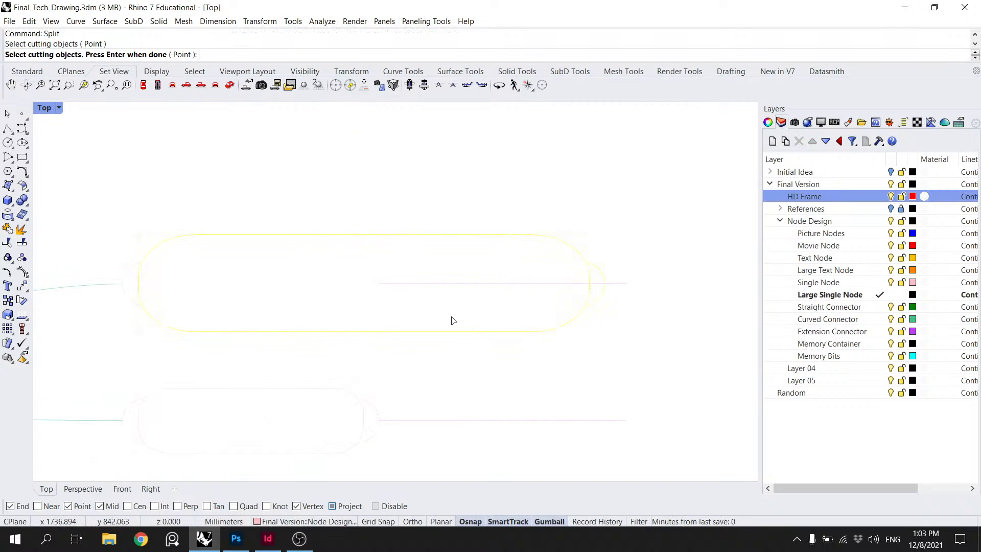
scroll(284, 289, "up", 6)
key("Return")
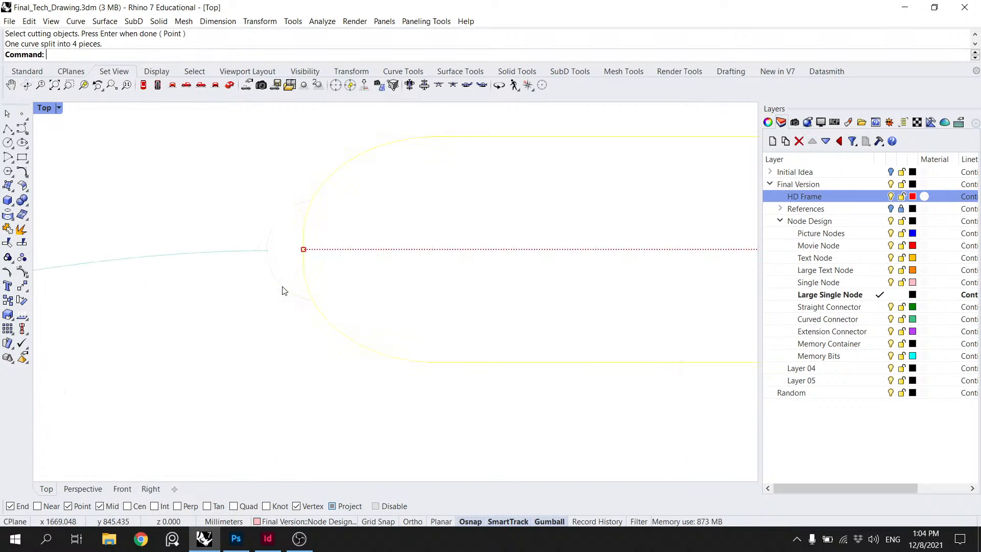
Step: Delete the long lower and upper pieces of the split outline copy, keeping the short arcs at the sockets
left_click(442, 368)
left_click(471, 406)
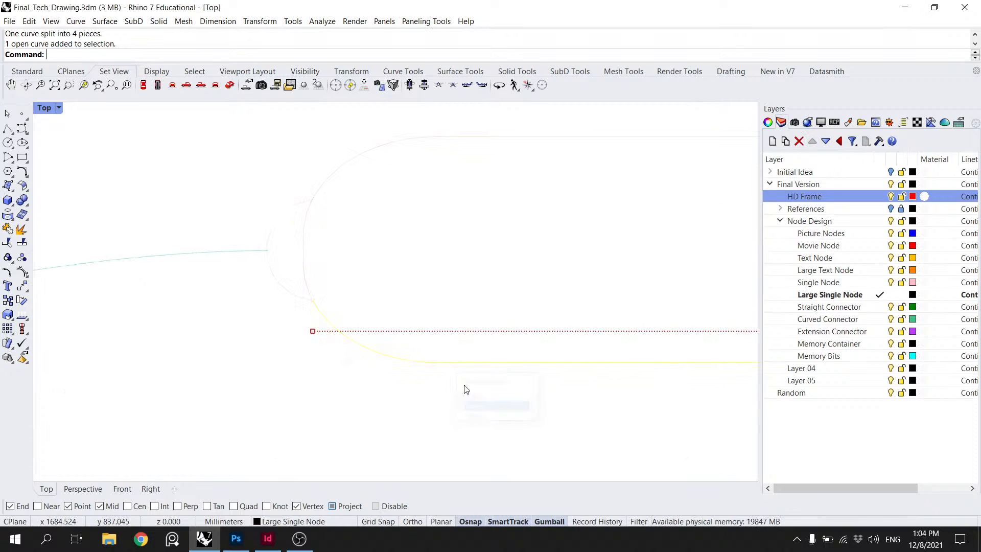
scroll(358, 347, "down", 6)
key("Delete")
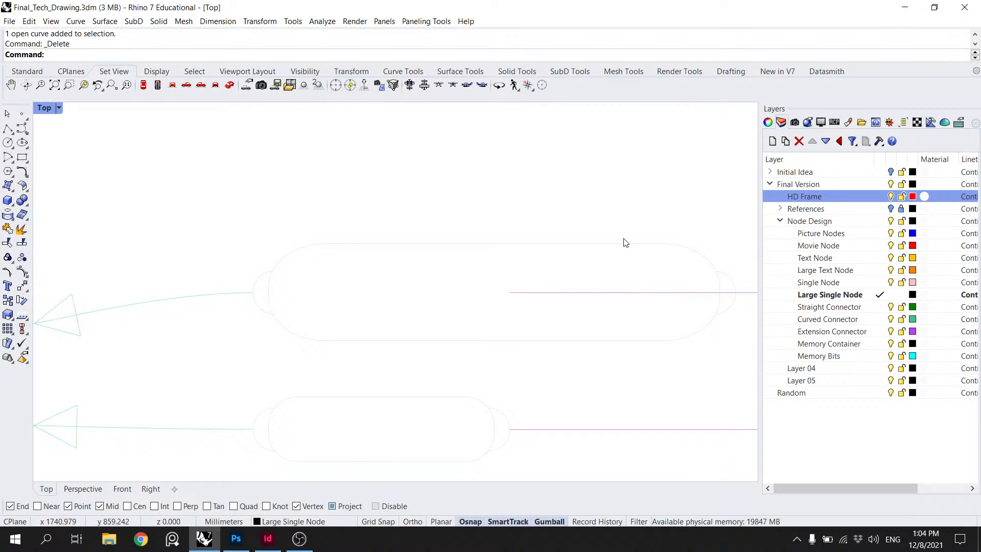
left_click(632, 245)
left_click(670, 282)
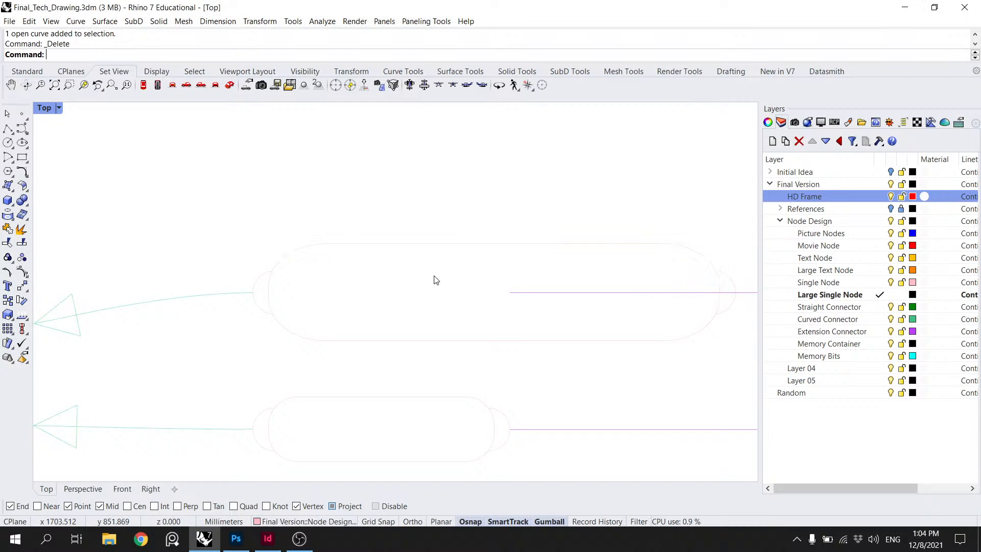
Step: Join the left socket curve with the short outline arc behind it into one closed curve
left_click(264, 278)
left_click(316, 338)
scroll(265, 309, "up", 6)
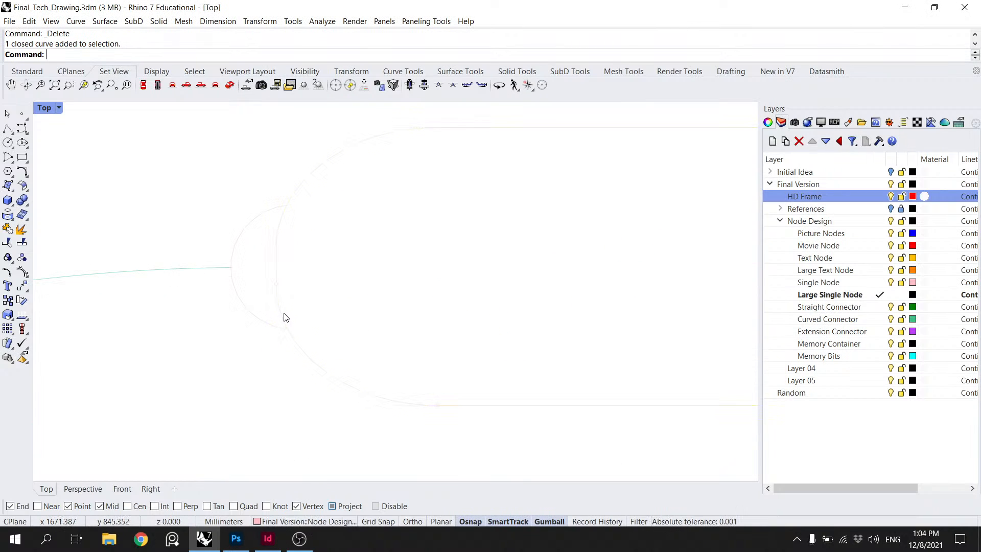
left_click(285, 318)
left_click(319, 344)
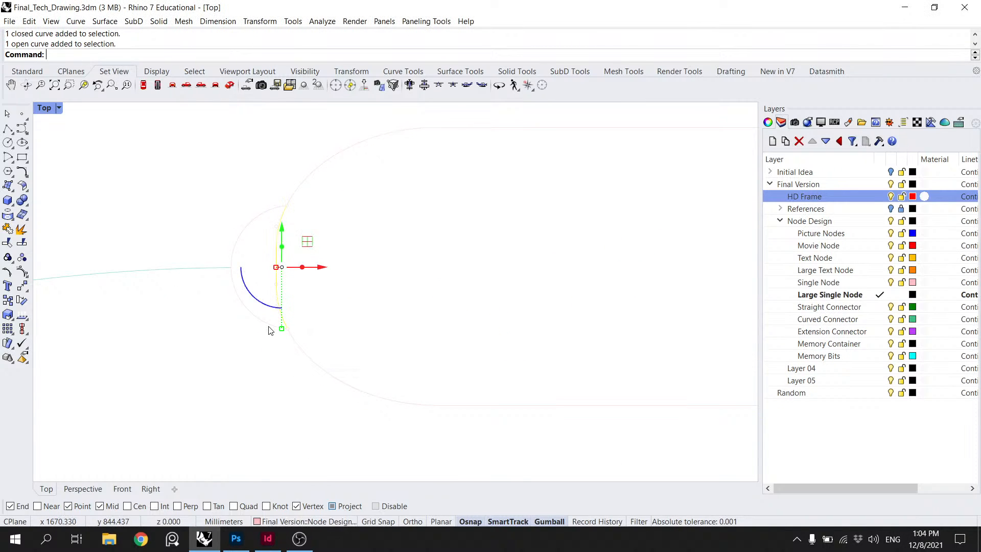
left_click(270, 330)
type("Join")
key("Return")
Step: Join the right socket curve with the short outline arc behind it into one closed curve
scroll(384, 350, "down", 5)
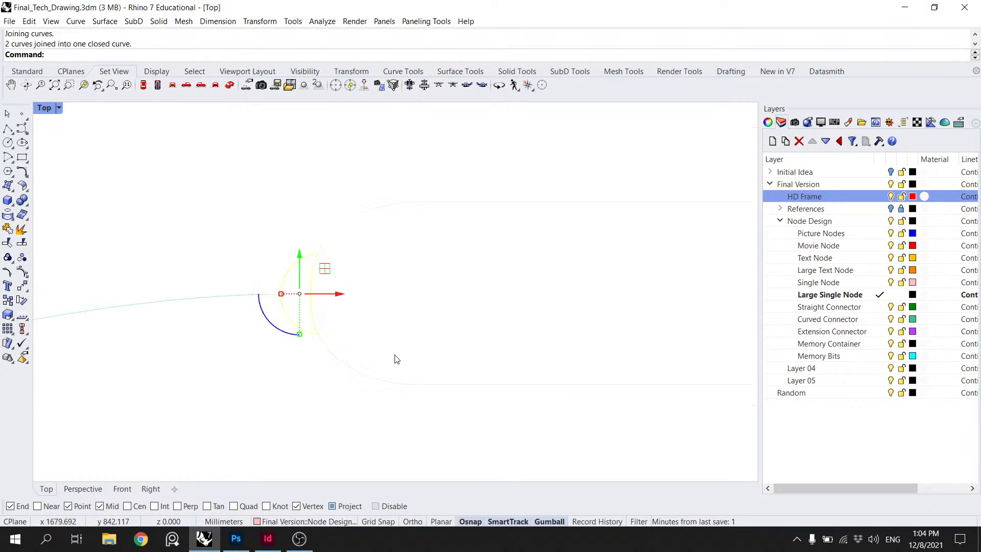
scroll(479, 277, "down", 8)
scroll(421, 239, "up", 18)
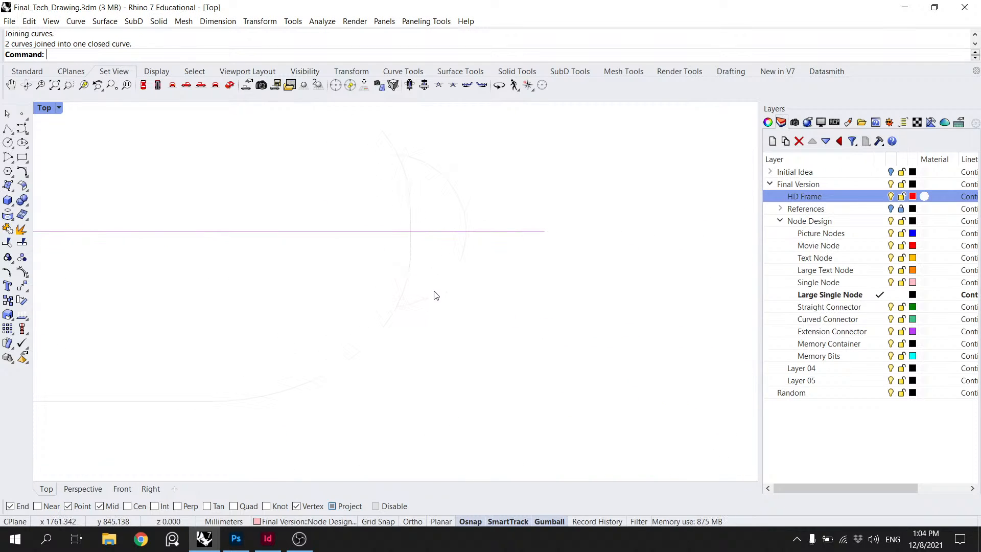
left_click(434, 292)
left_click(408, 274, "shift")
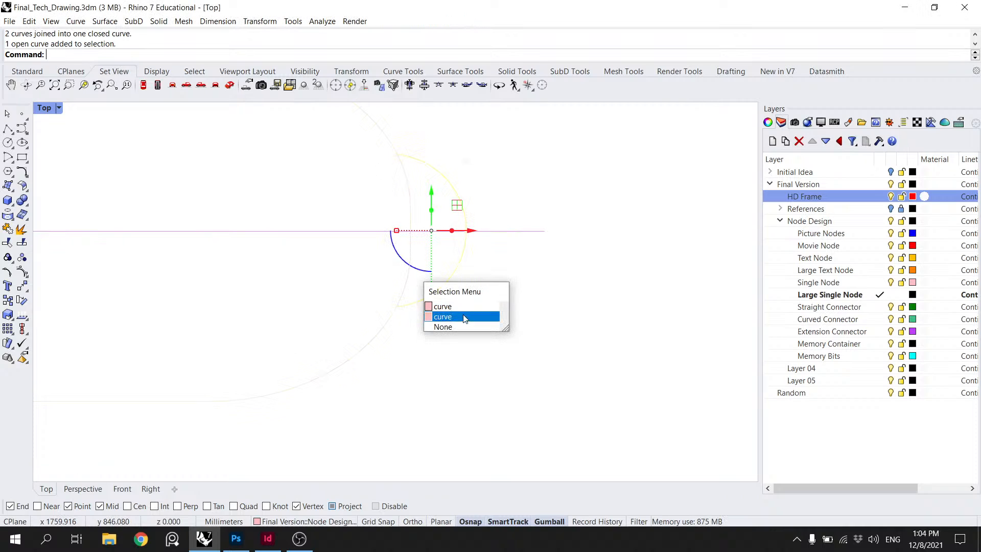
left_click(460, 317)
left_click(410, 284, "ctrl")
left_click(409, 284, "shift")
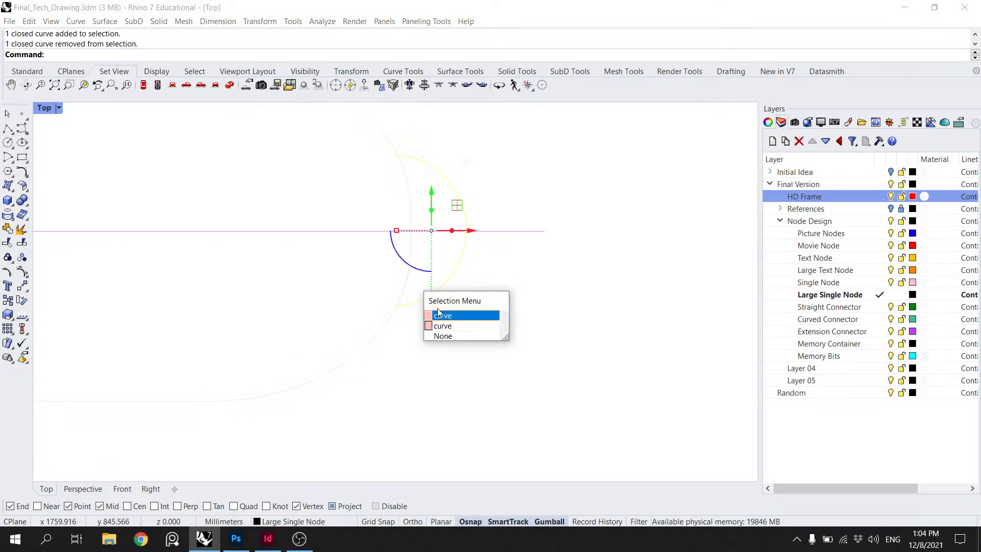
left_click(440, 314)
key("Return")
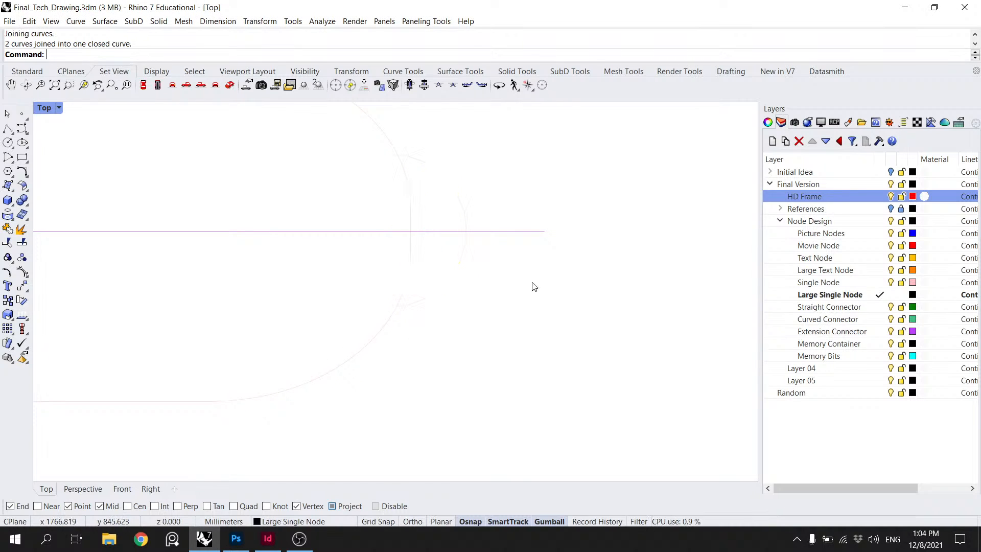
Step: Move the top node's extension line horizontally from its left end to the outer midpoint of the right socket
left_click(363, 233)
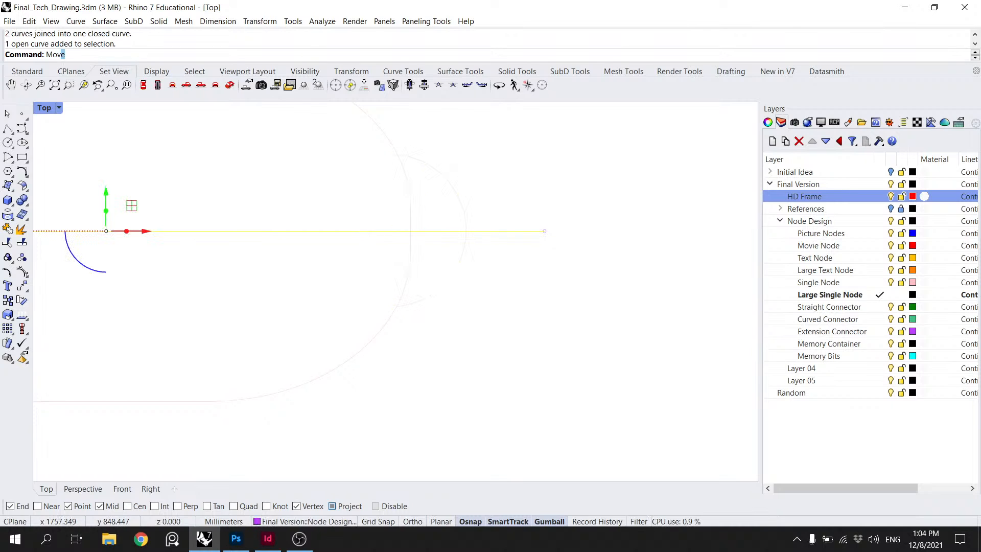
type("Mov")
key("Return")
scroll(358, 245, "down", 4)
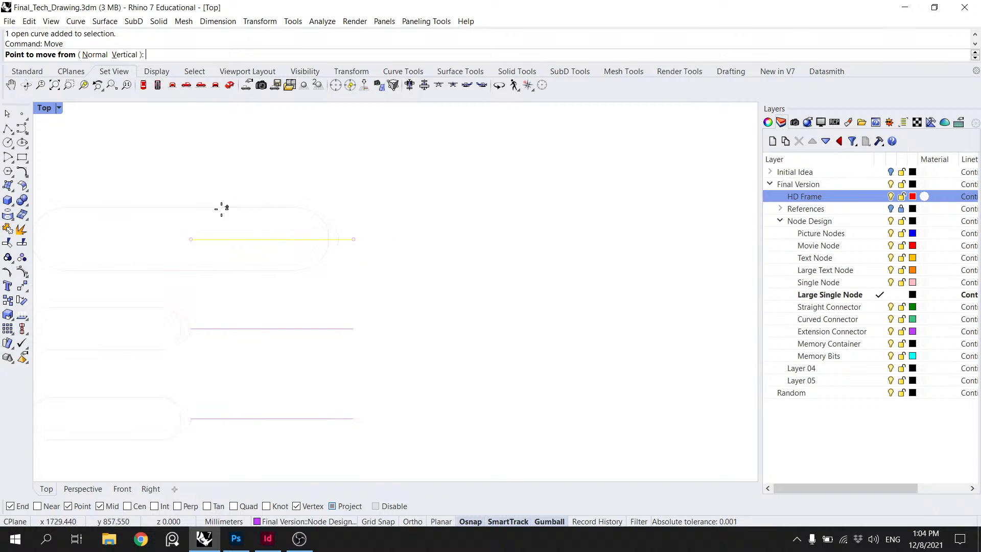
left_click(190, 235)
key("shift")
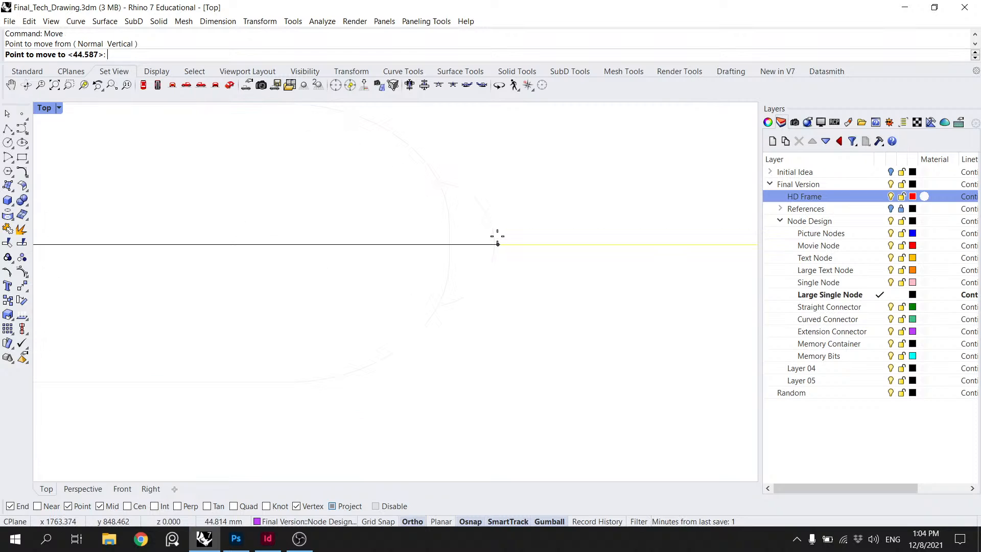
left_click(497, 237)
scroll(475, 235, "up", 3)
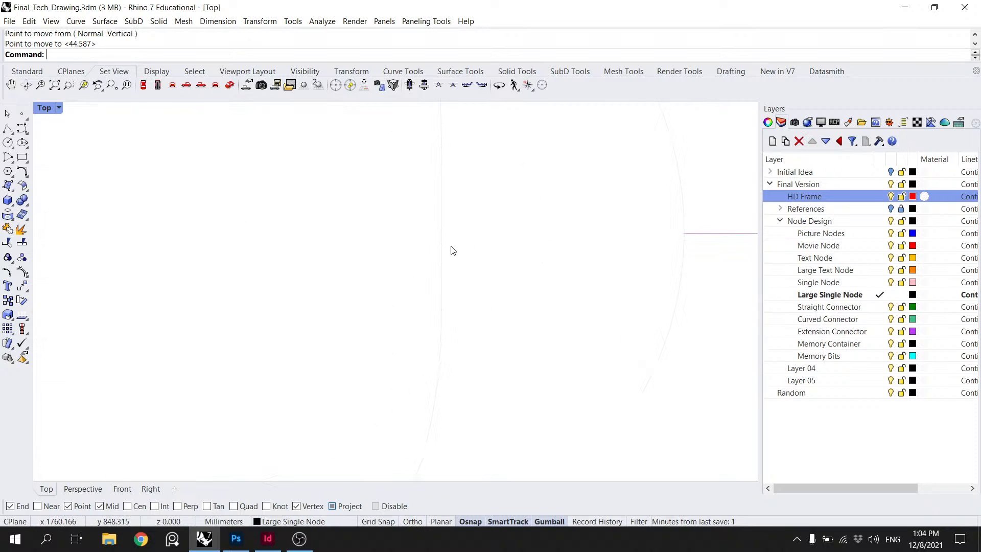
Step: Align the right ends of all remaining extension lines with the top node's extension line
scroll(450, 252, "down", 5)
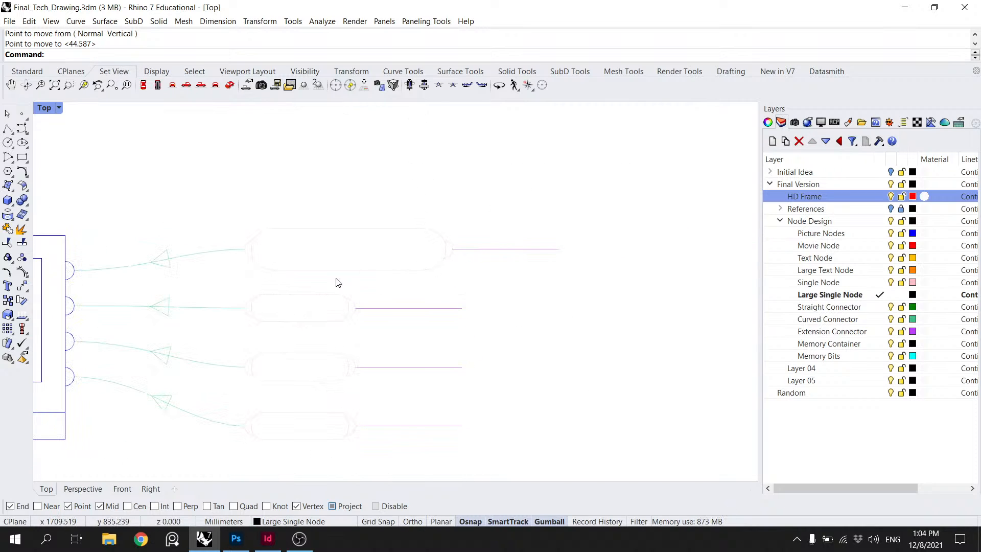
left_click_drag(336, 278, 370, 272)
scroll(355, 230, "up", 4)
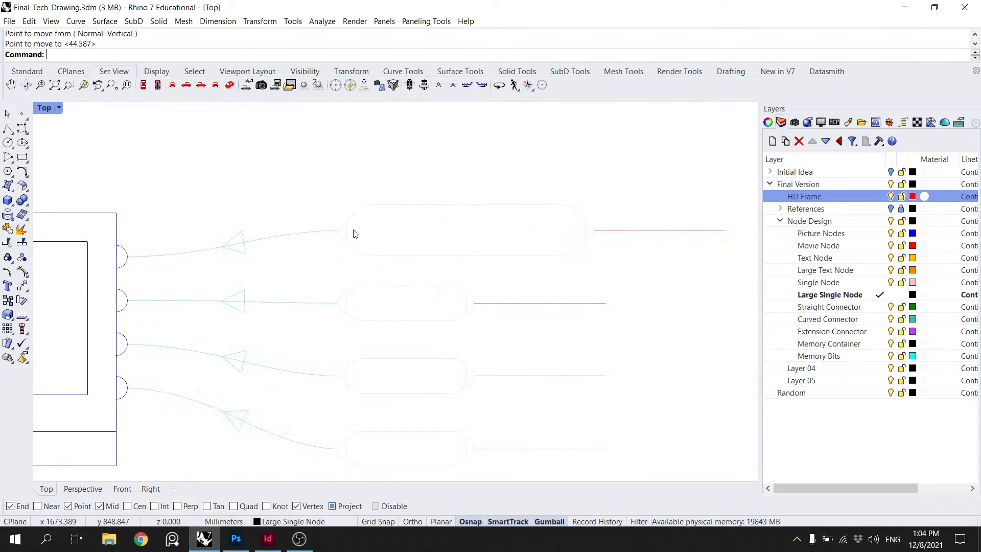
scroll(338, 227, "down", 3)
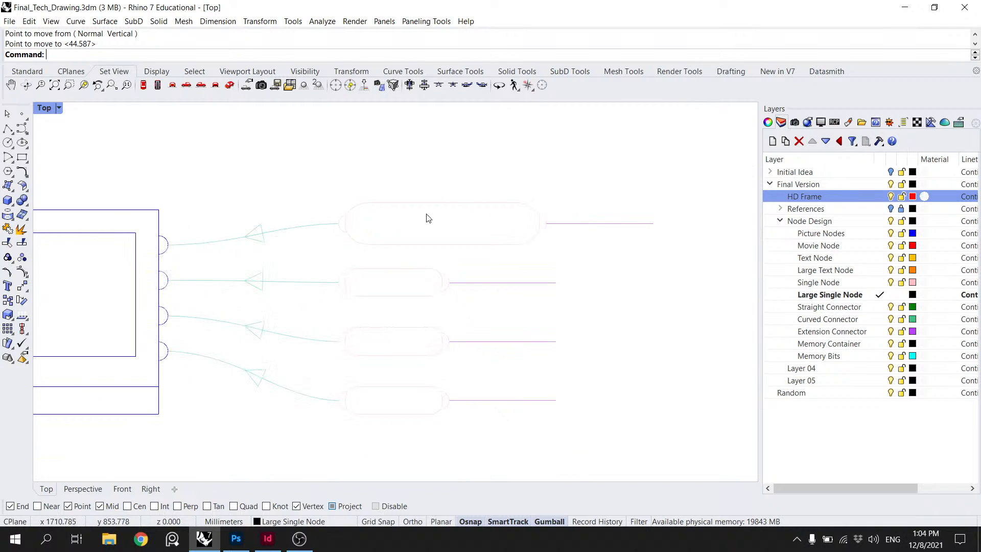
left_click_drag(607, 377, 505, 316)
left_click_drag(475, 384, 398, 217)
scroll(399, 217, "down", 10)
left_click_drag(448, 338, 403, 241)
scroll(398, 405, "down", 10)
scroll(379, 371, "up", 7)
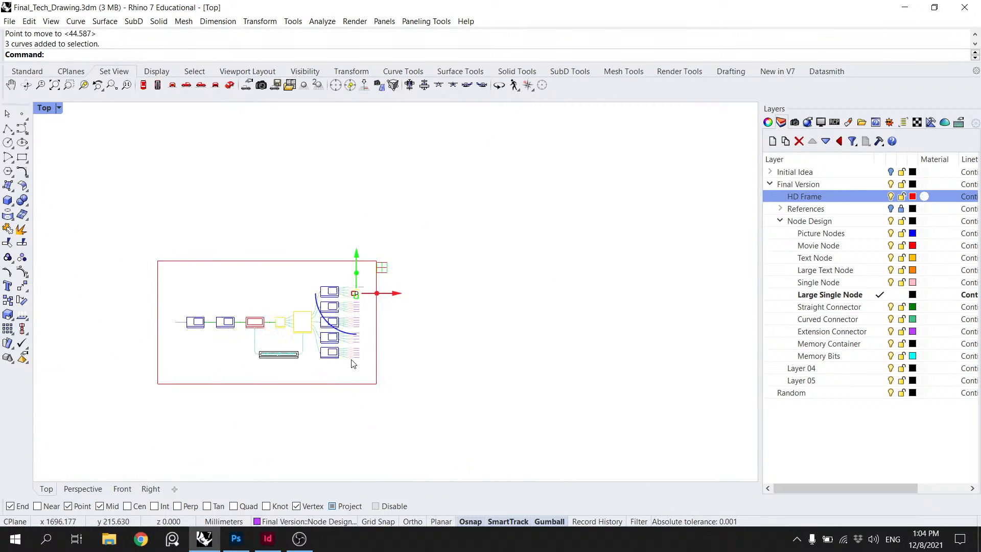
left_click_drag(378, 371, 363, 214)
scroll(386, 242, "up", 5)
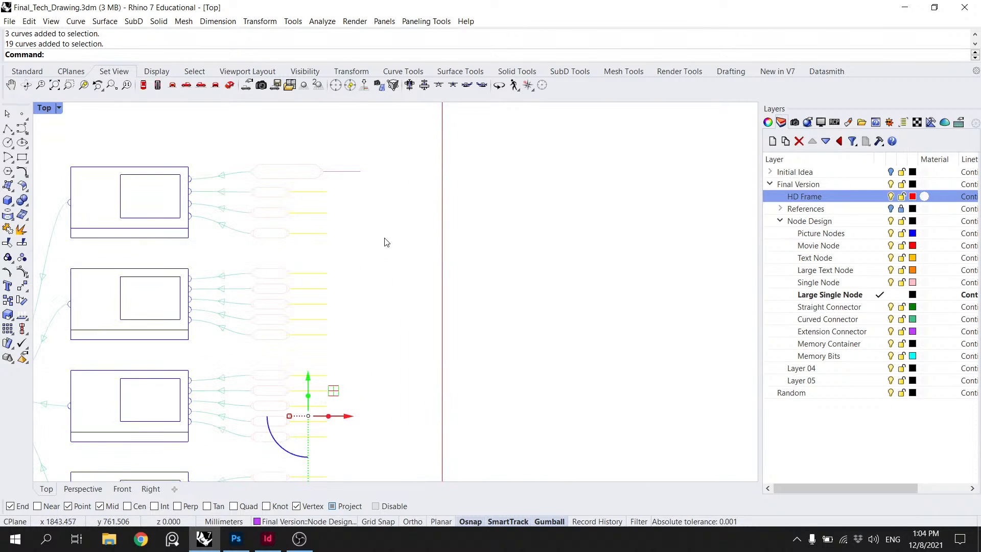
key("Return")
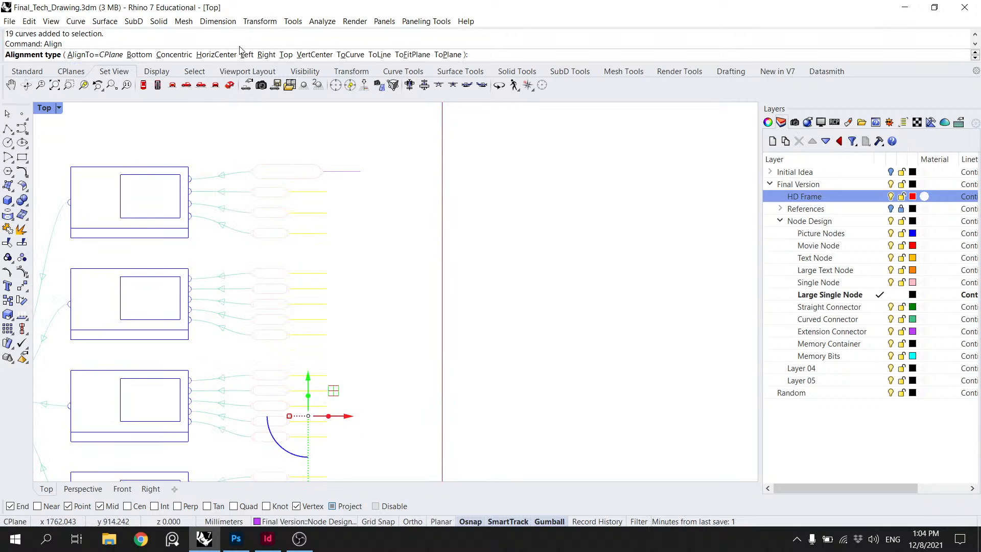
left_click(266, 55)
key("Return")
scroll(358, 268, "down", 2)
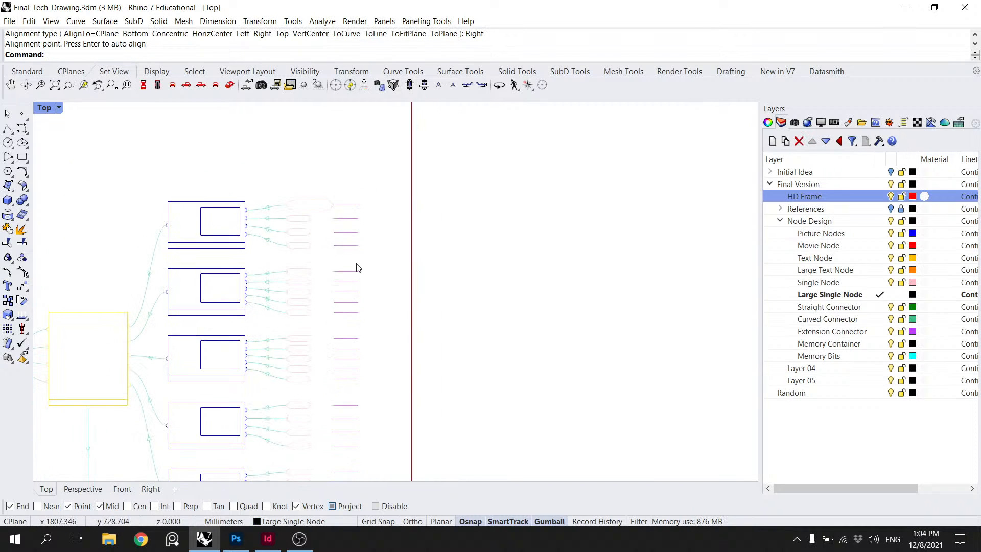
Step: Delete all the remaining small pill nodes beside the five picture nodes, keeping only the enlarged one
left_click_drag(359, 232, 373, 176)
scroll(328, 170, "up", 6)
left_click(326, 167)
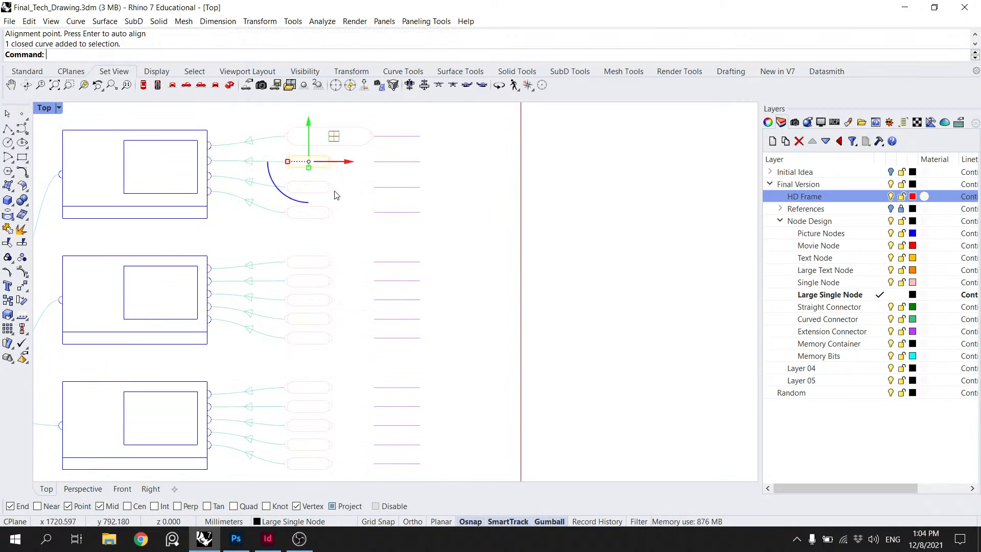
scroll(346, 246, "down", 6)
left_click(354, 420)
scroll(344, 392, "down", 2)
left_click_drag(345, 392, 351, 269)
mouse_move(355, 390)
left_mouse_down()
mouse_move(348, 109)
mouse_move(336, 141)
mouse_move(338, 130)
left_mouse_up()
key("Delete")
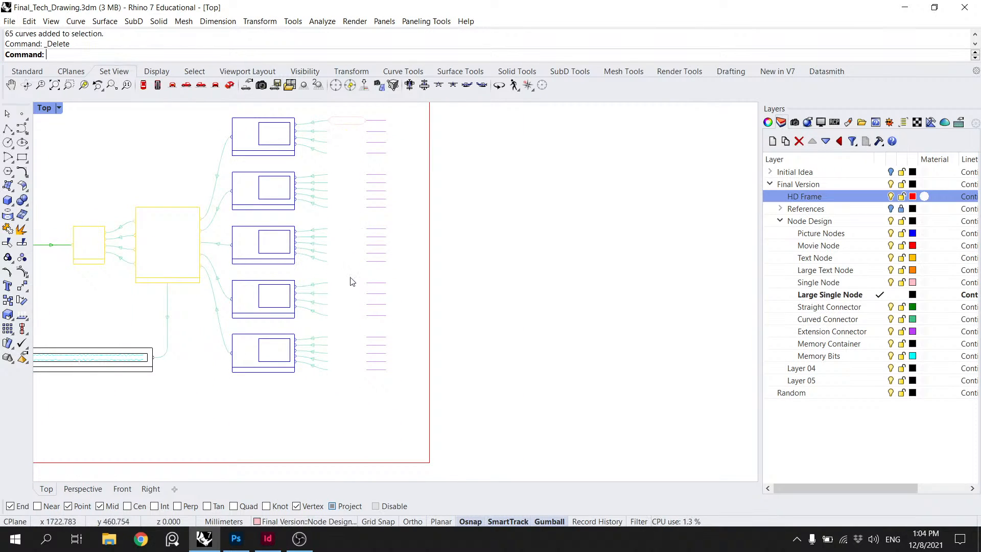
scroll(329, 247, "up", 5)
left_click(324, 176)
key("Delete")
Step: Group the enlarged pill outline with its two sockets
left_click_drag(390, 194, 290, 146)
scroll(425, 192, "up", 4)
left_click(428, 171)
type("Group")
key("Return")
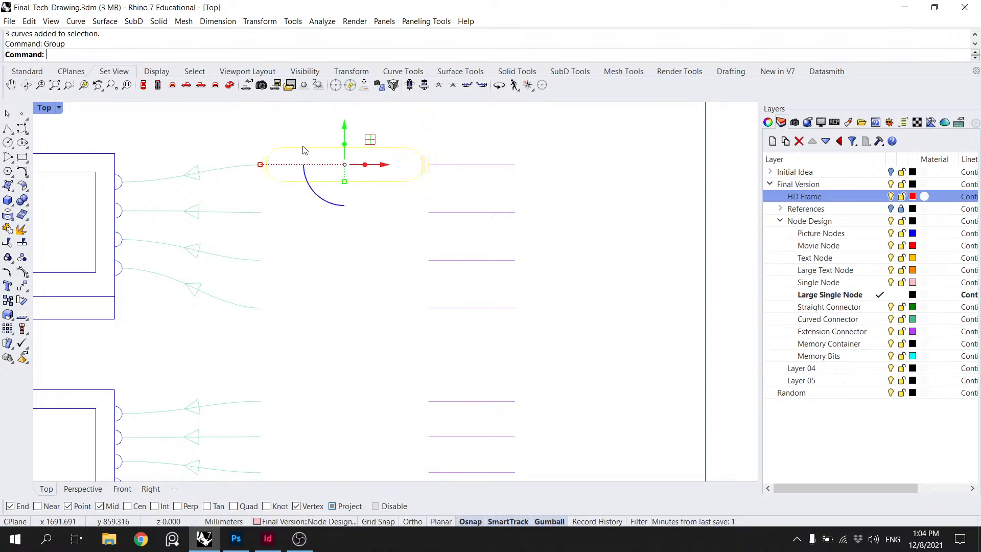
Step: Copy the grouped pill node from its left socket's midpoint onto the three free curved connector ends of the first picture node
key("Return")
scroll(301, 153, "up", 2)
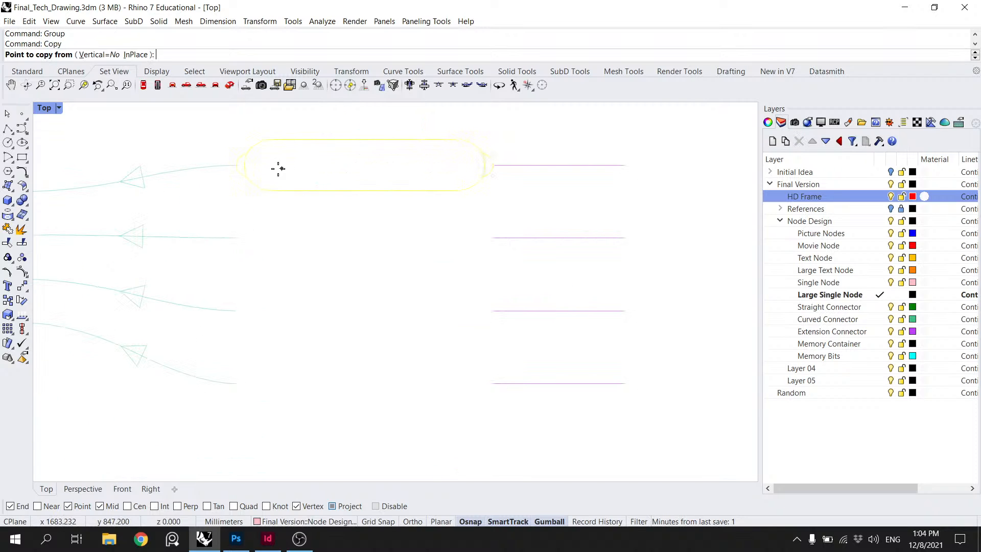
left_click(238, 165)
left_click(236, 237)
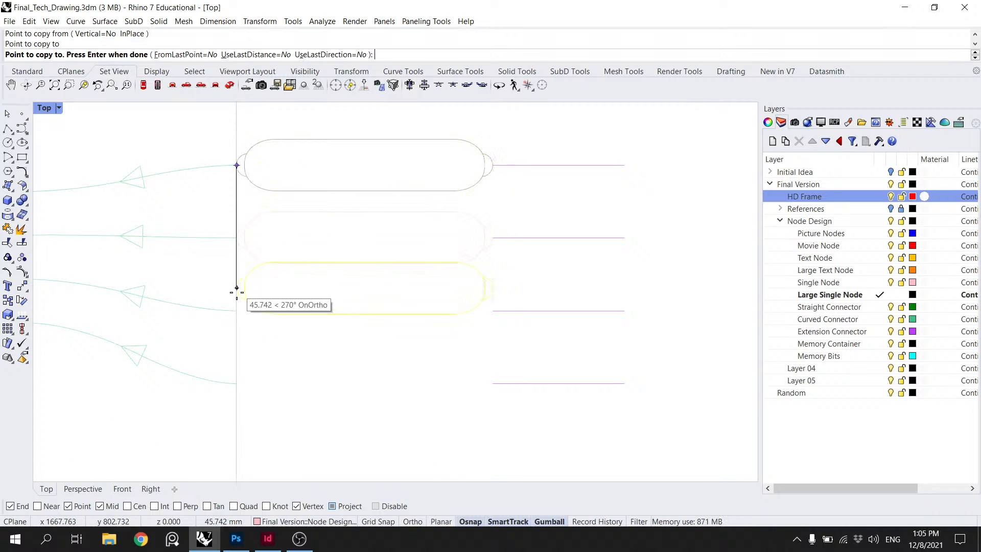
left_click(237, 310)
left_click(236, 383)
Step: Place five more copies of the pill node on the curved connector ends of the second picture node
left_click_drag(237, 382, 245, 192)
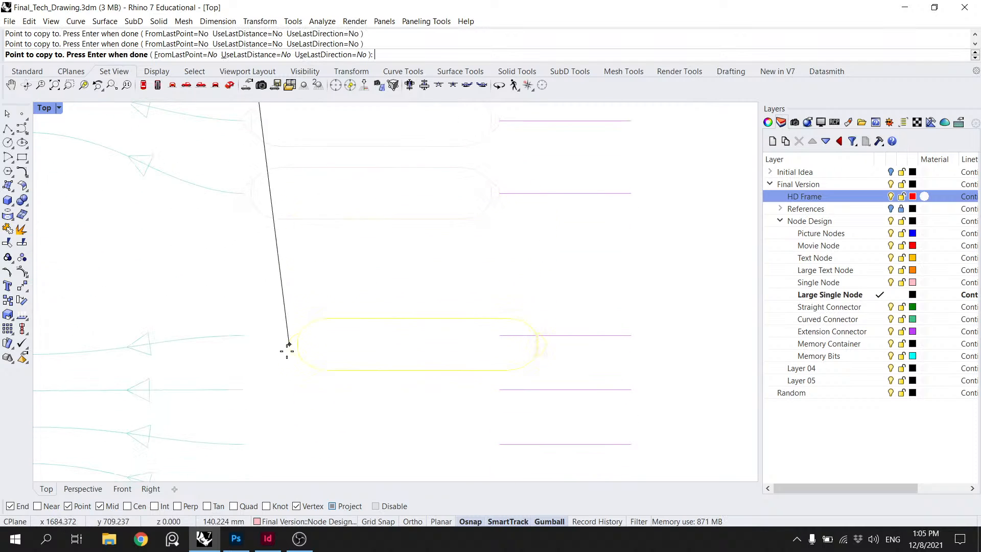
left_click(243, 336)
left_click(244, 390)
left_click_drag(290, 443, 298, 283)
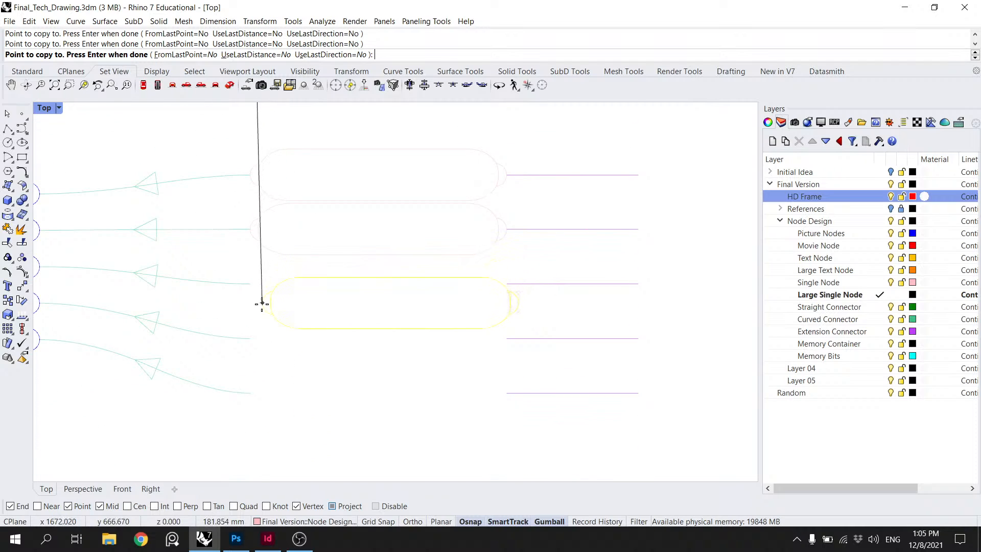
left_click(255, 285)
left_click(254, 344)
left_click_drag(269, 405, 293, 289)
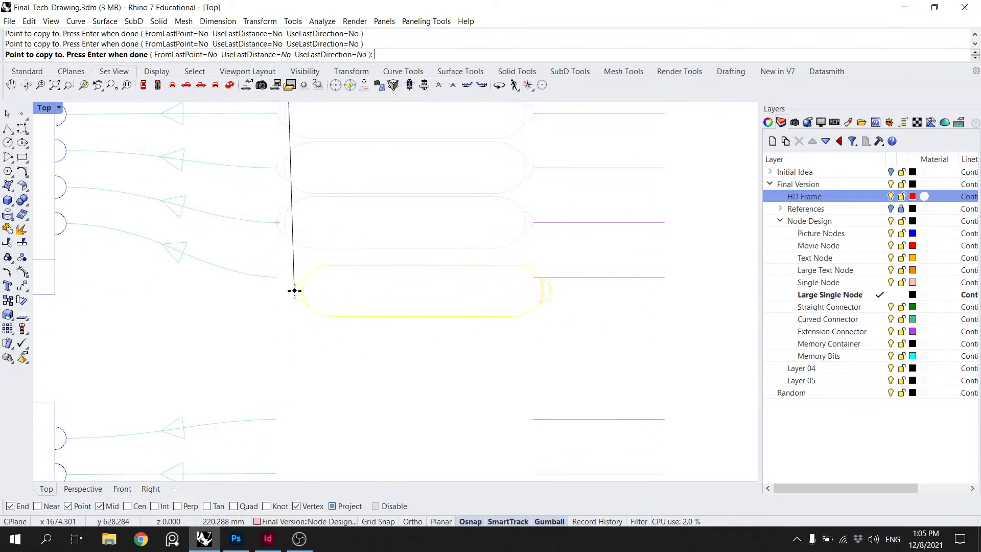
left_click(278, 278)
Step: Place five copies of the grouped pill node on the curved connector ends of the third picture node
left_click_drag(295, 413, 289, 303)
left_click(276, 310)
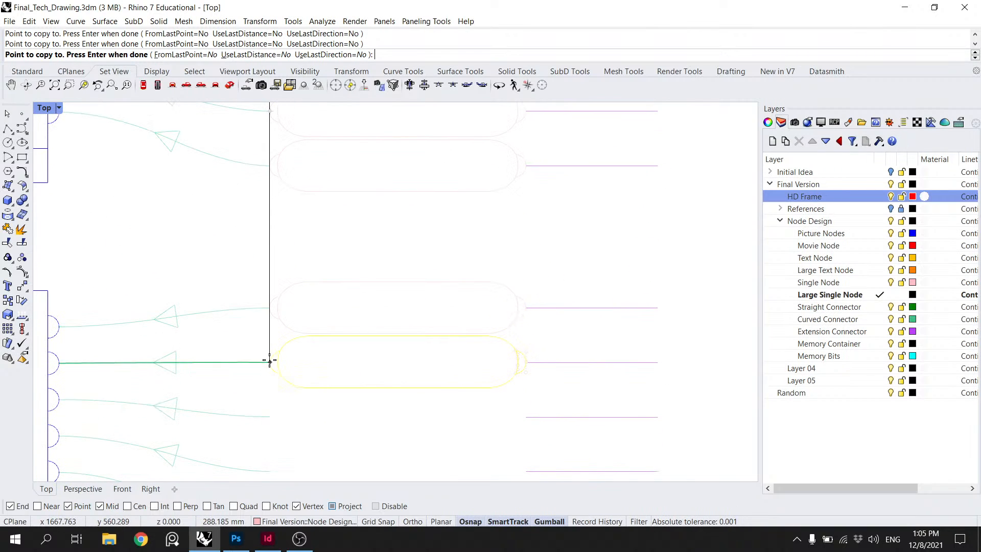
left_click(271, 360)
left_click_drag(288, 408, 296, 302)
left_click(282, 313)
left_click(281, 364)
left_click_drag(297, 415, 302, 339)
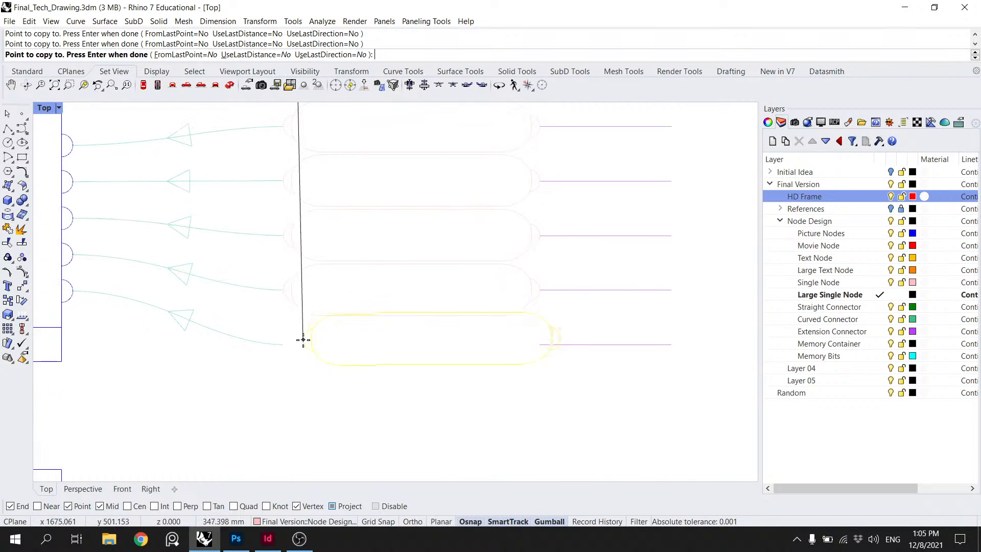
left_click(285, 345)
Step: Place four copies of the pill node on the curved connector ends of the fourth picture node
left_click_drag(314, 394, 300, 231)
left_click(272, 322)
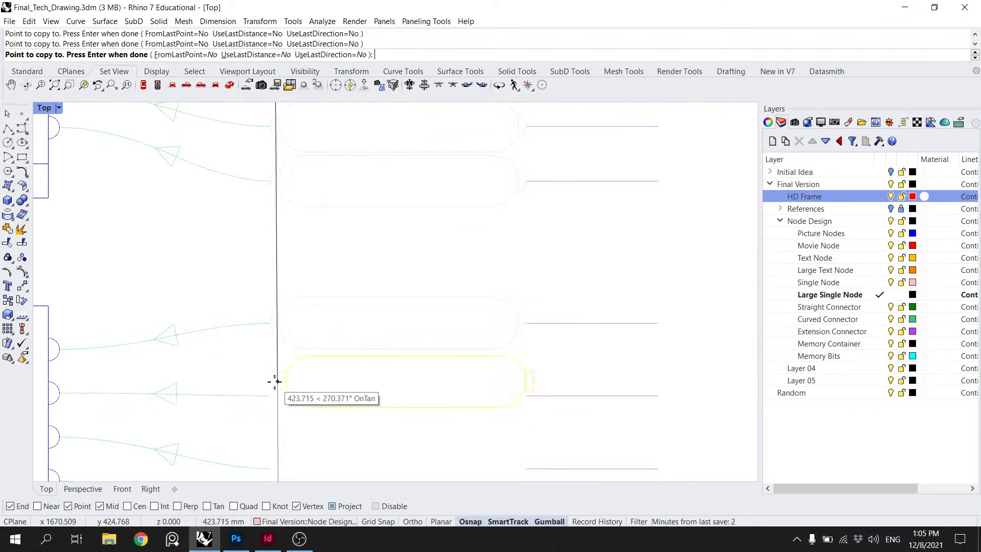
left_click_drag(291, 358, 297, 288)
left_click(277, 332)
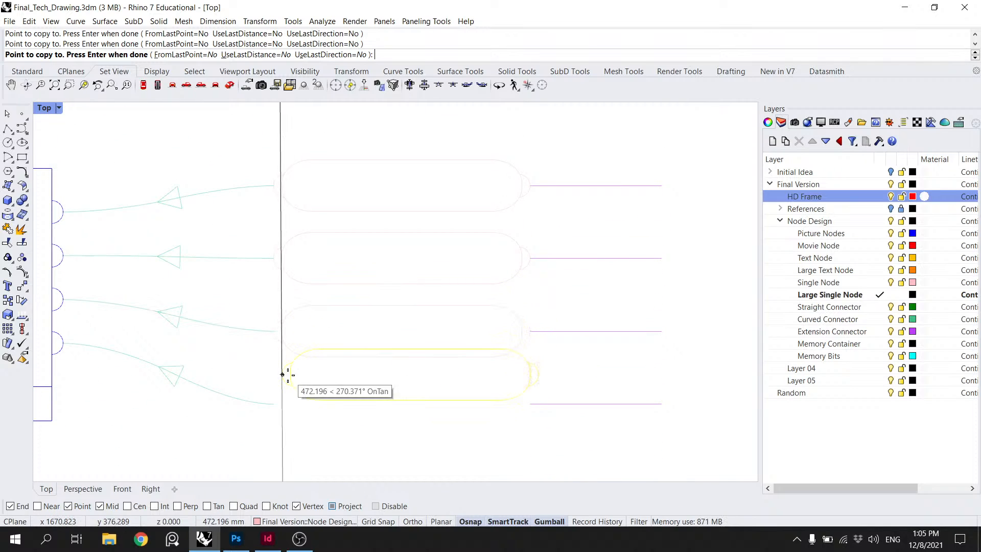
left_click_drag(284, 377, 300, 307)
left_click(289, 319)
Step: Place five copies of the pill node on the fifth picture node's curved connector ends, finish copying and save the file
left_click_drag(336, 377, 313, 240)
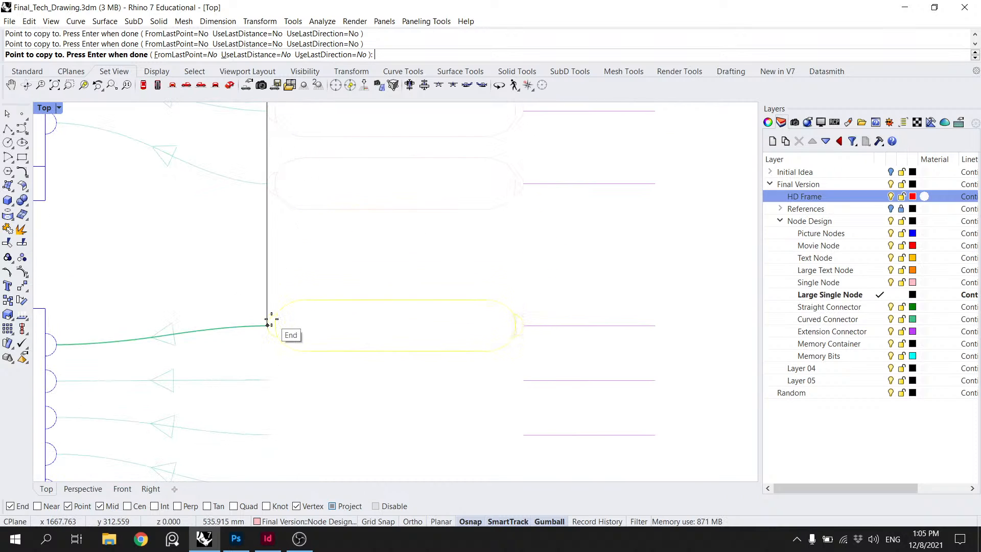
left_click(268, 380)
left_click_drag(301, 376, 304, 215)
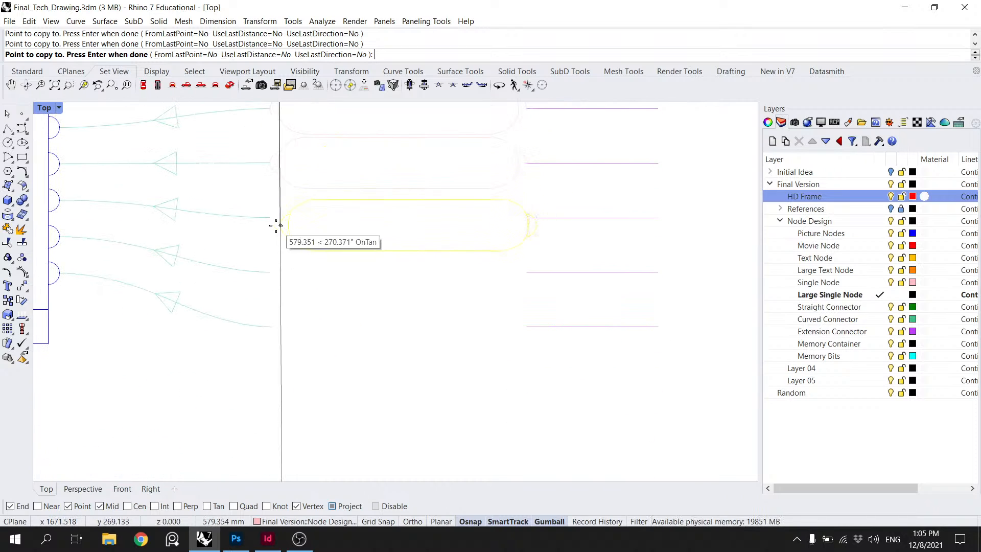
left_click(273, 270)
left_click(270, 326)
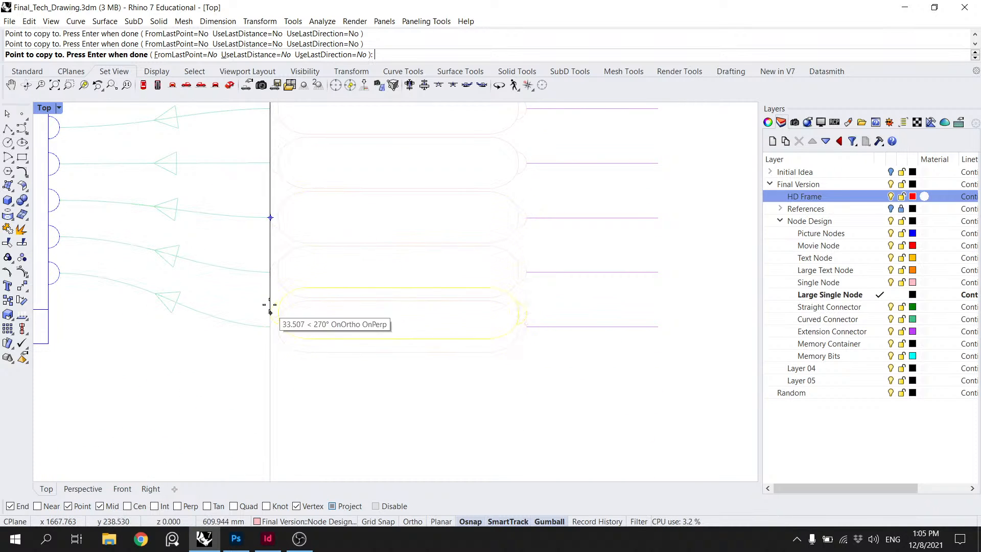
right_click(270, 305)
scroll(300, 215, "down", 10)
left_click_drag(355, 190, 402, 259)
scroll(402, 260, "down", 4)
left_click_drag(351, 235, 395, 274)
key("ctrl+s")
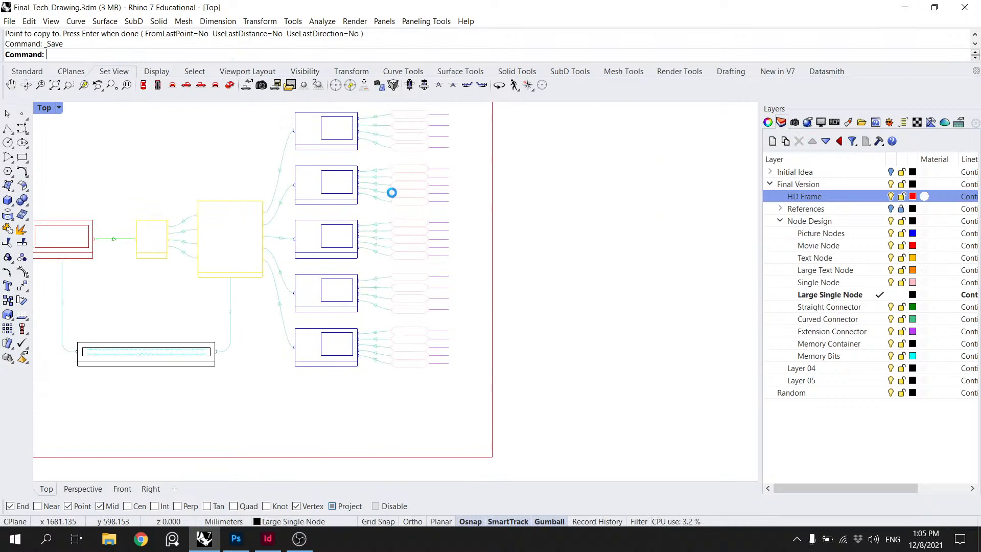
Step: Examine the whole node diagram inside the HD frame, checking the enlarged pill nodes and the arrow directions of the connectors
left_click_drag(480, 199, 514, 222)
scroll(385, 194, "up", 2)
scroll(409, 200, "down", 2)
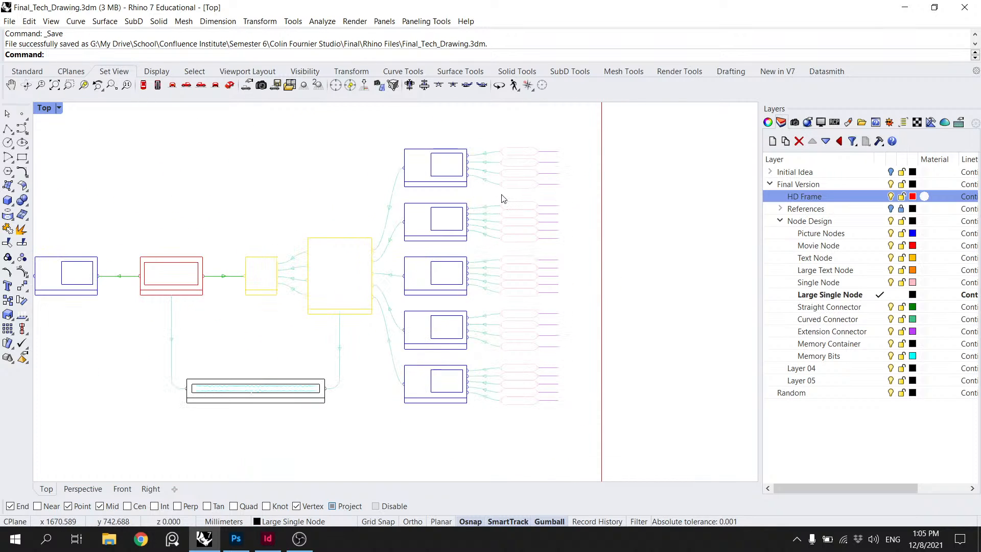
scroll(534, 199, "down", 2)
scroll(547, 232, "down", 2)
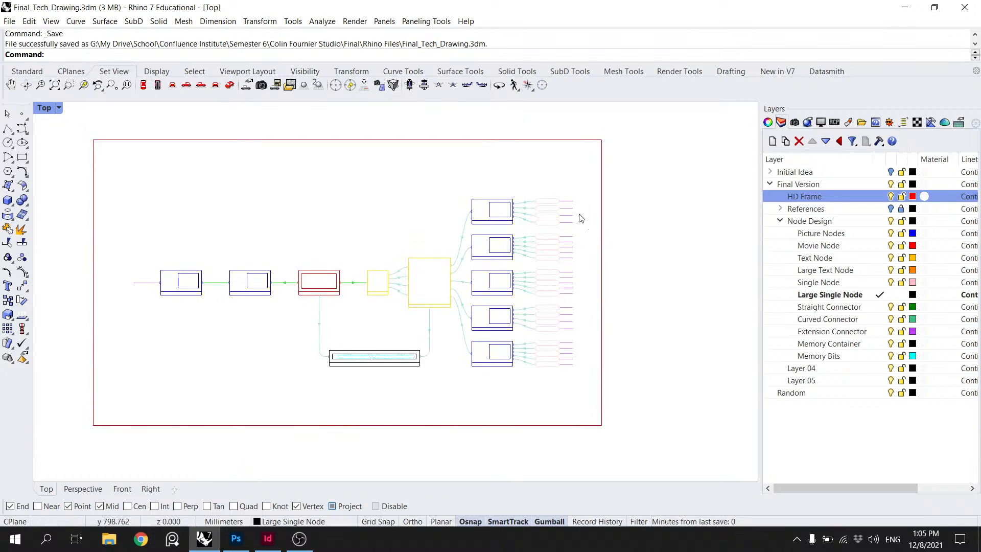
scroll(577, 207, "up", 3)
scroll(523, 225, "up", 2)
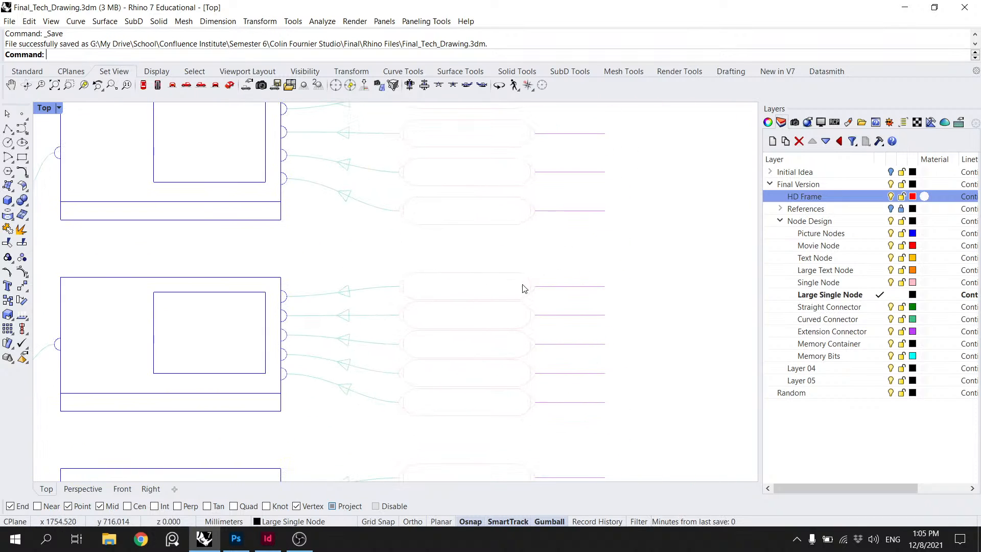
scroll(418, 219, "up", 1)
scroll(359, 216, "down", 1)
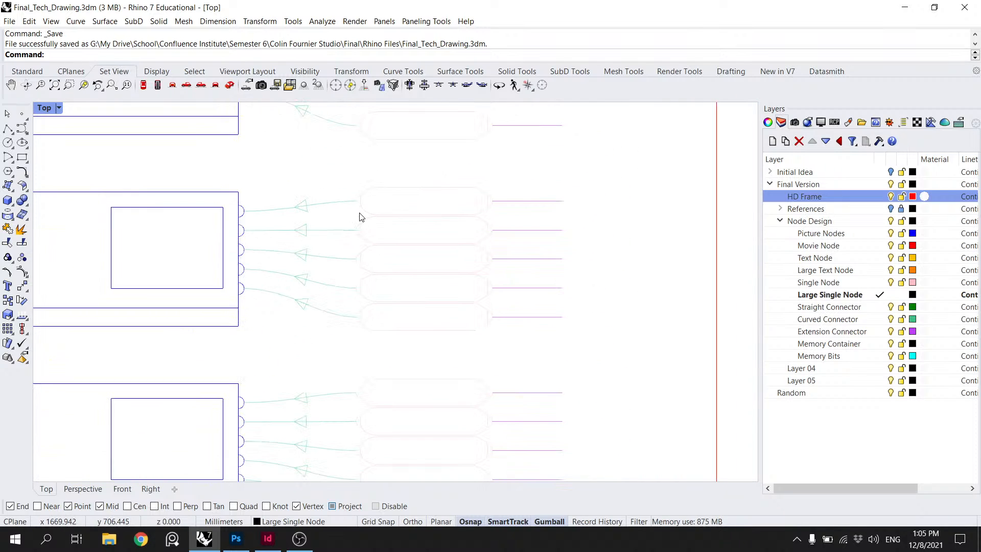
scroll(345, 217, "down", 1)
scroll(312, 204, "down", 2)
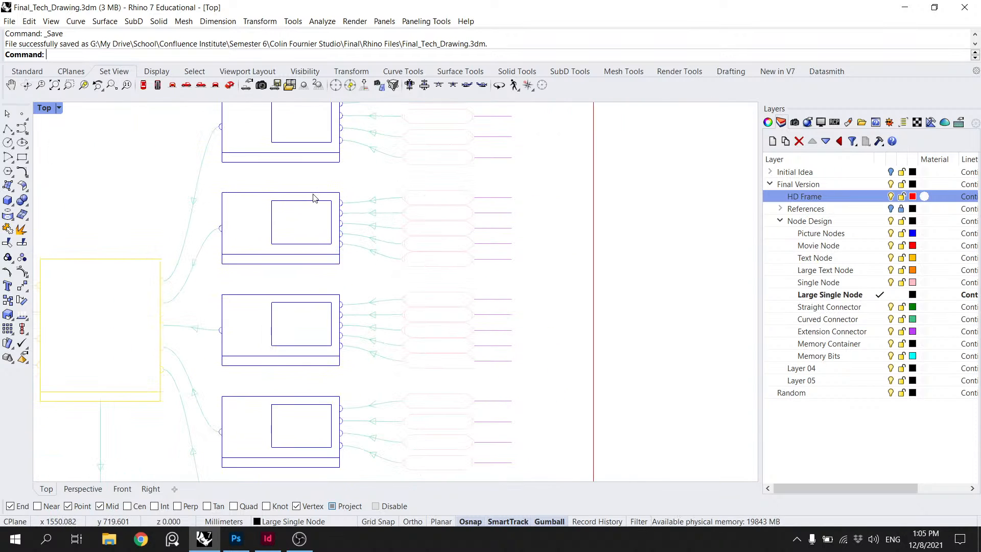
left_click_drag(517, 222, 573, 216)
scroll(503, 198, "down", 2)
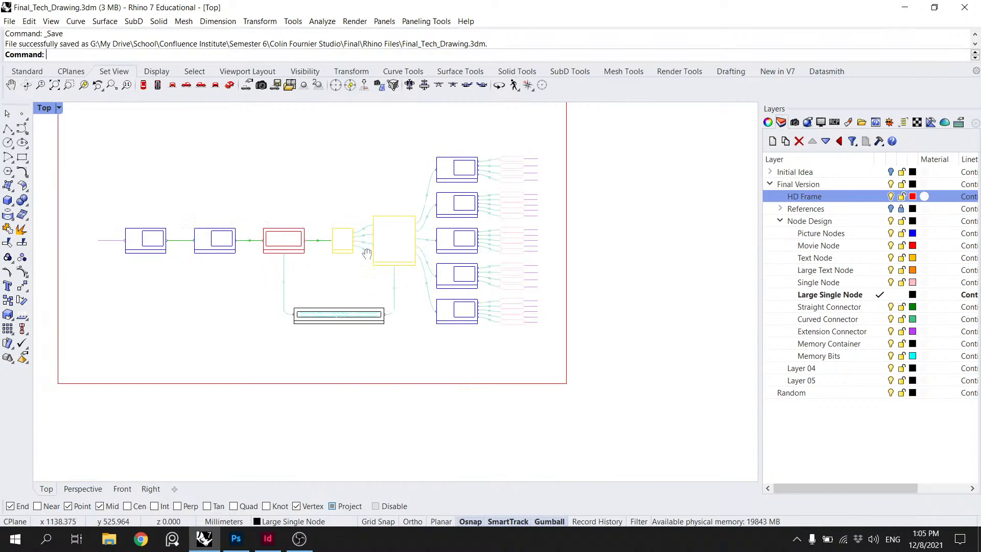
left_click_drag(366, 250, 451, 296)
scroll(450, 295, "up", 1)
scroll(616, 320, "up", 4)
scroll(620, 300, "down", 2)
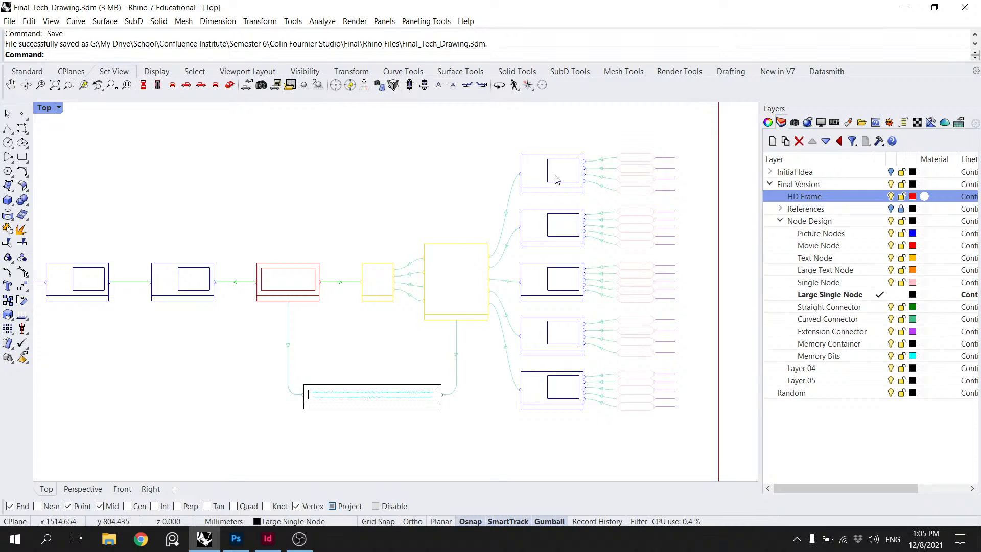
scroll(631, 184, "up", 3)
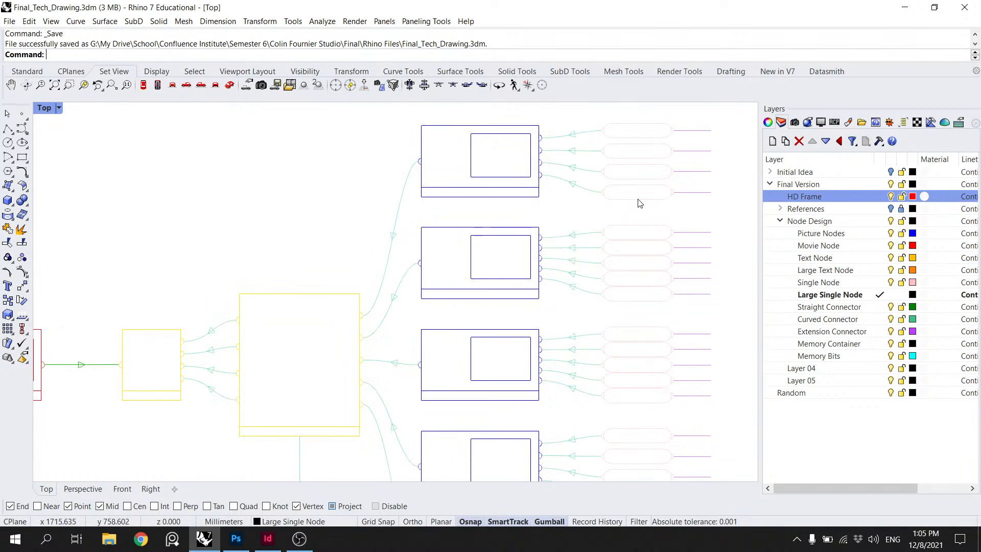
scroll(638, 202, "down", 1)
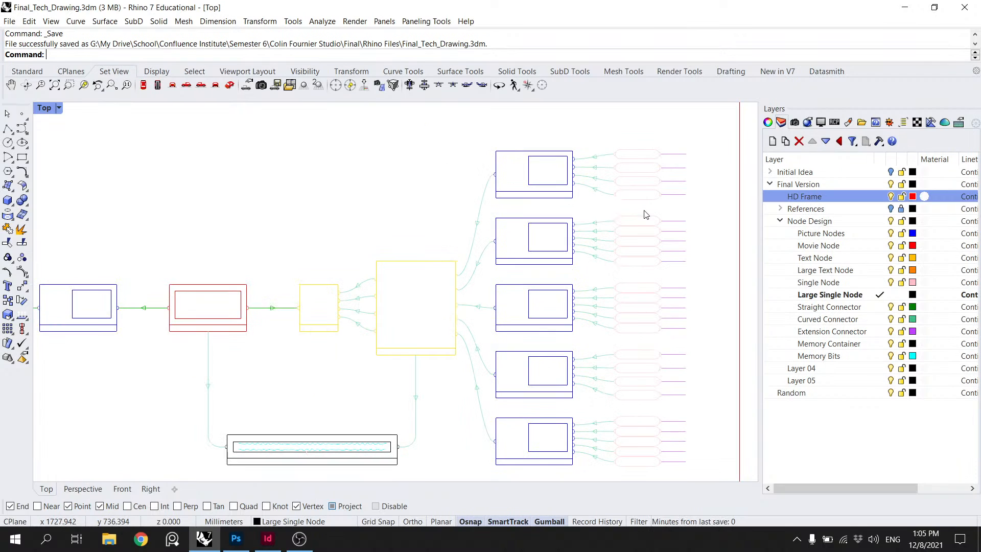
scroll(634, 212, "down", 2)
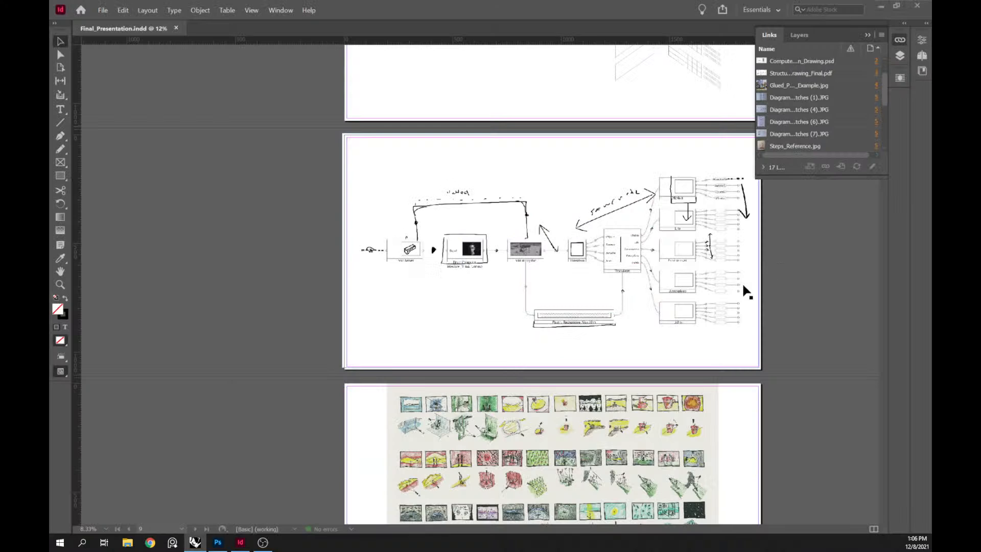
Step: Switch to InDesign and check the hand-annotated technical diagram page in Final_Presentation.indd, changing to the full-screen presentation view
left_click(800, 256)
key("shift+w")
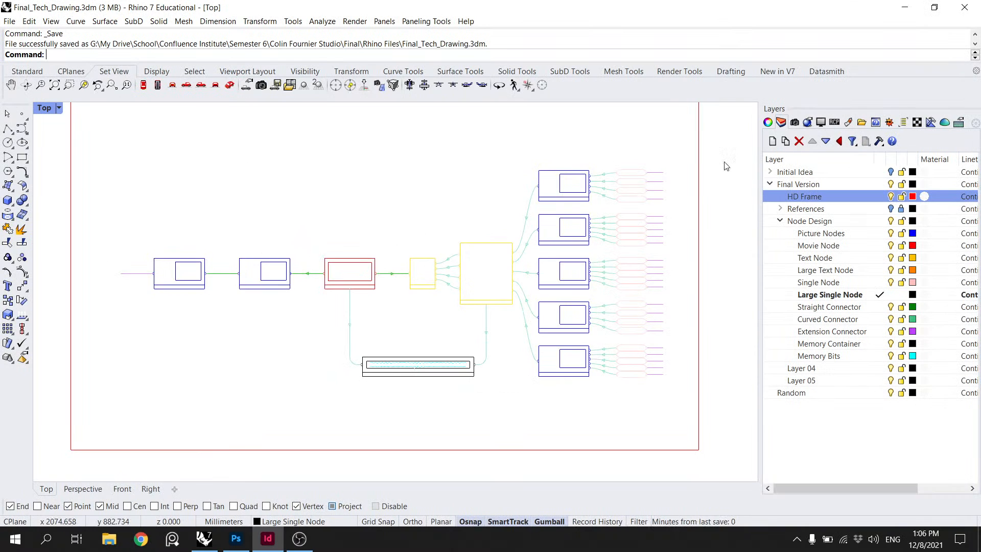
Step: Back in Rhino, mirror a copy of the arrowhead on the first picture node's top pill connector about its back edge
scroll(726, 164, "up", 5)
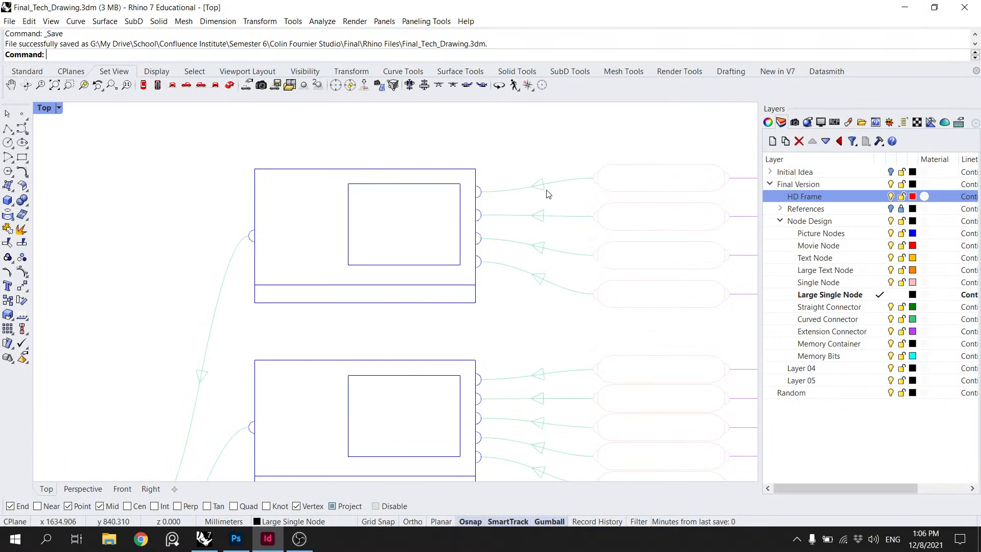
scroll(549, 195, "up", 4)
left_click(532, 198)
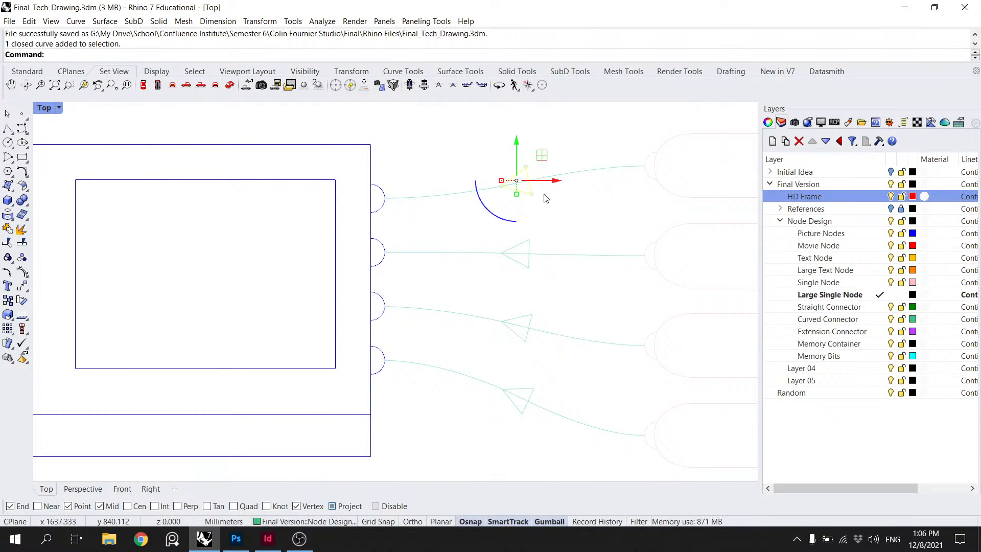
type("Mirror")
key("Return")
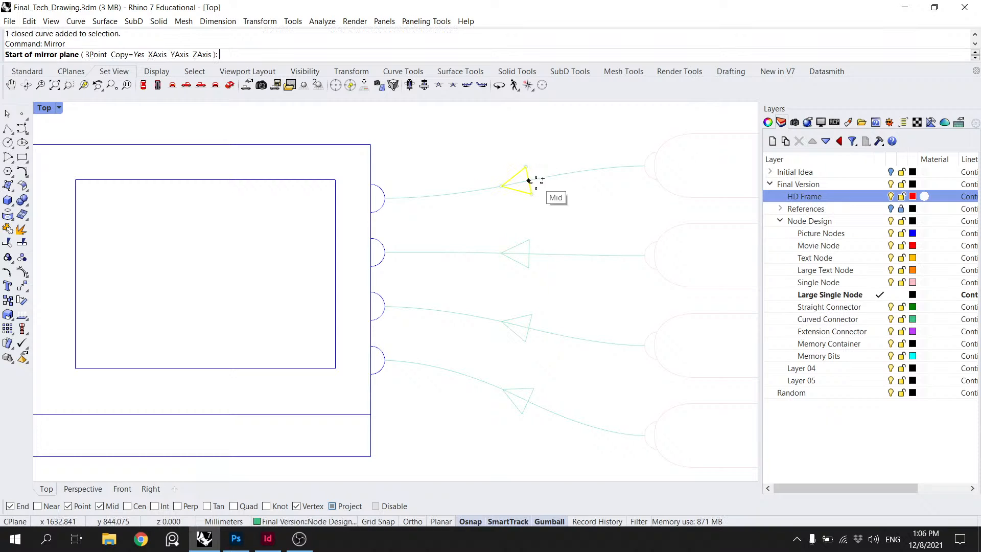
left_click(530, 181)
left_click(530, 164)
scroll(547, 174, "down", 5)
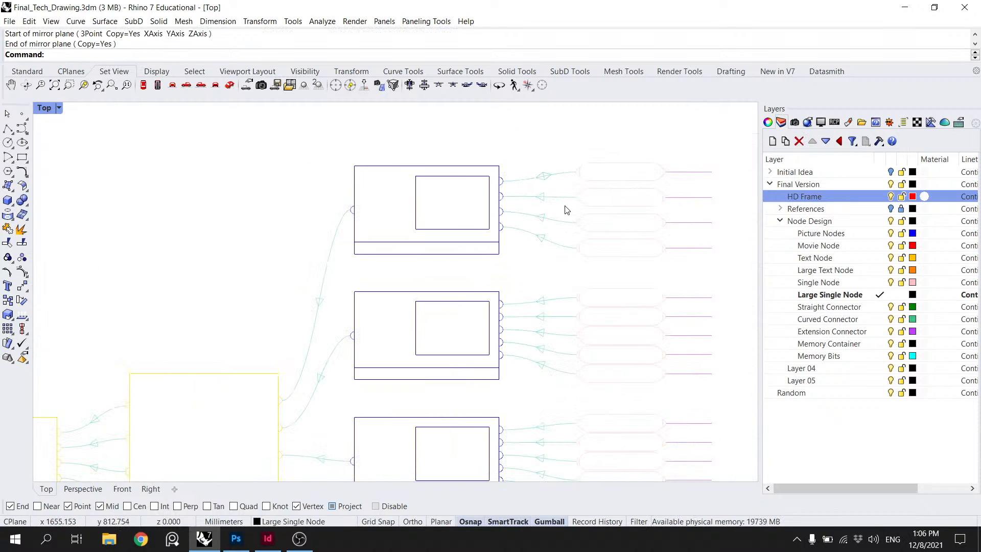
Step: Mirror copies of the other three arrowheads on the first picture node's pill connectors, each about its own back edge
scroll(565, 214, "up", 3)
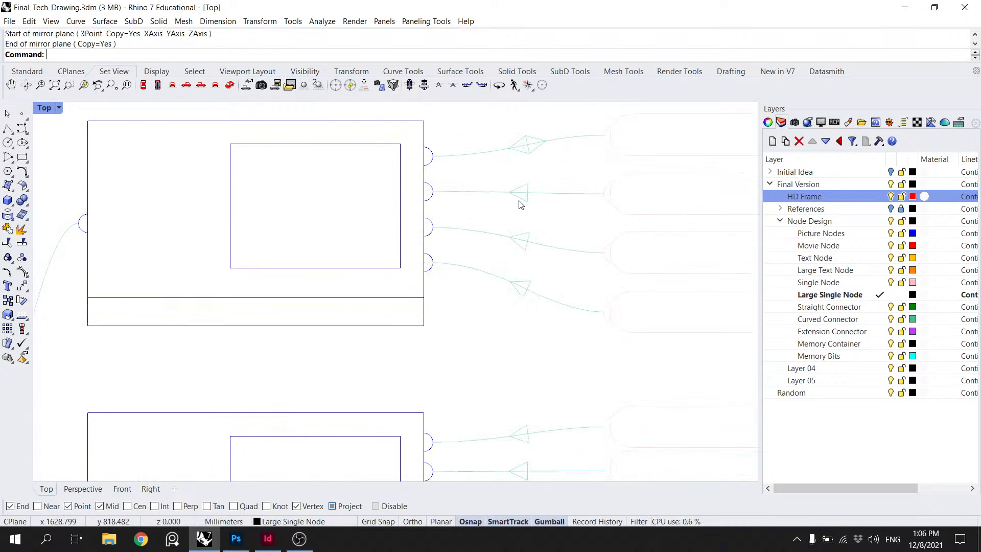
left_click(521, 200)
key("Return")
left_click(527, 202)
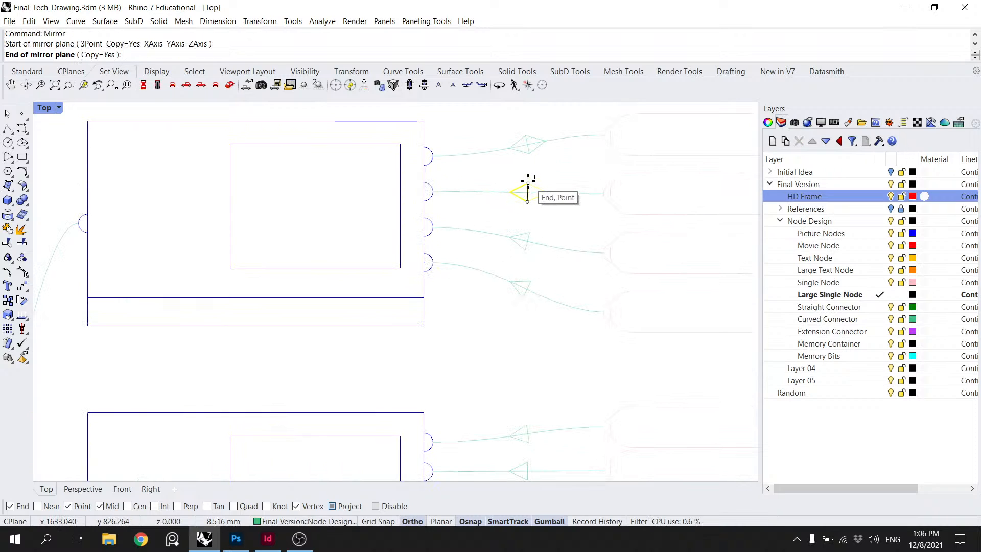
left_click(528, 181)
left_click(524, 250)
key("Return")
left_click(525, 250)
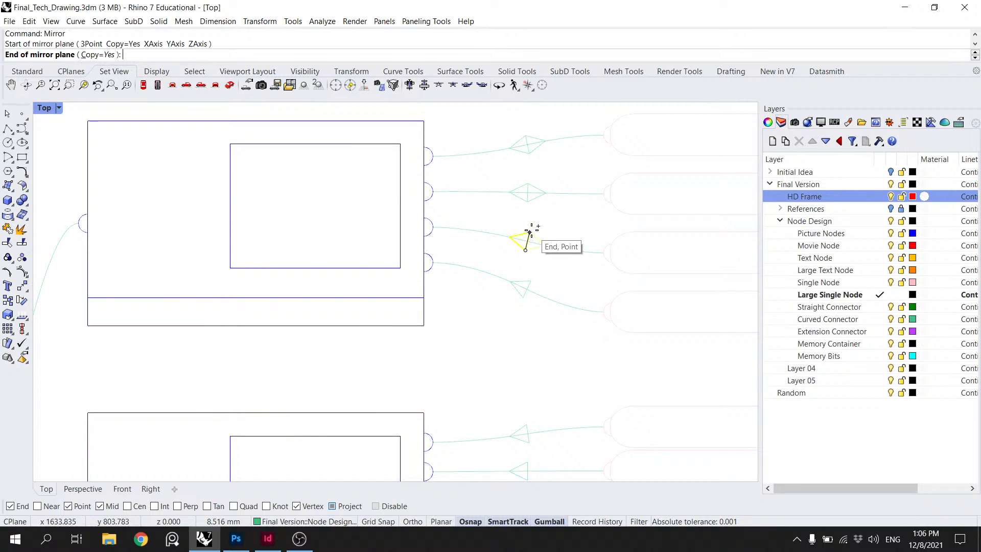
left_click(529, 233)
left_click(524, 300)
key("Return")
left_click(523, 298)
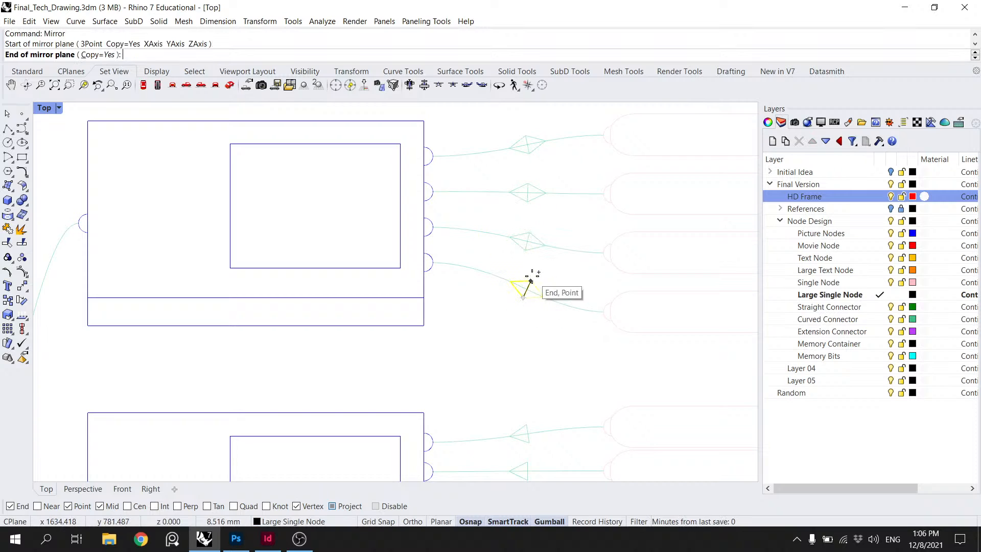
left_click(531, 281)
Step: Mirror copies of the top two arrowheads on the second picture node's pill connectors about their back edges
left_click_drag(548, 353, 499, 179)
key("Return")
left_click(480, 269)
key("Return")
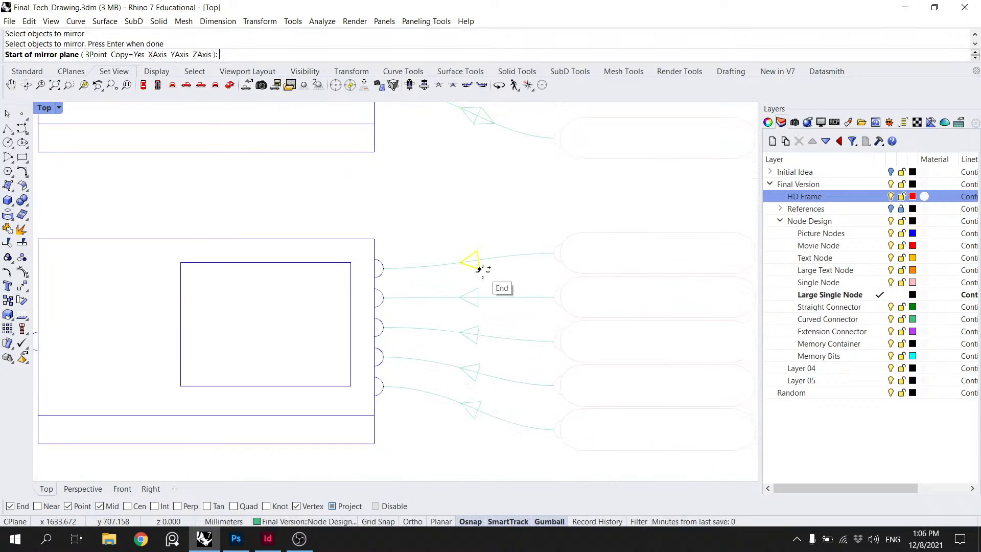
left_click(481, 269)
left_click(478, 251)
left_click(481, 306)
key("Return")
left_click(478, 305)
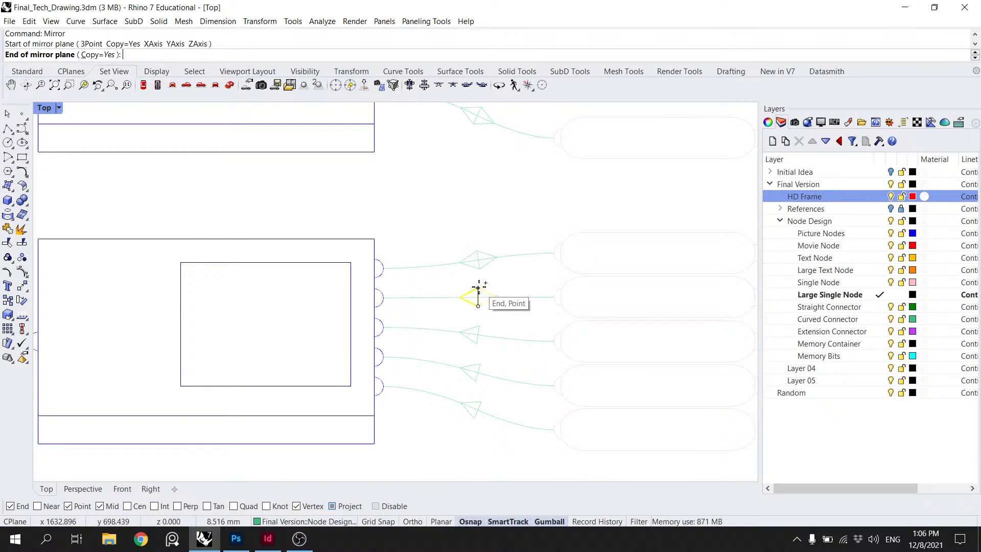
left_click(478, 287)
Step: Mirror copies of the remaining three arrowheads on the second picture node's pill connectors about their back edges
left_click(480, 339)
left_click(478, 344)
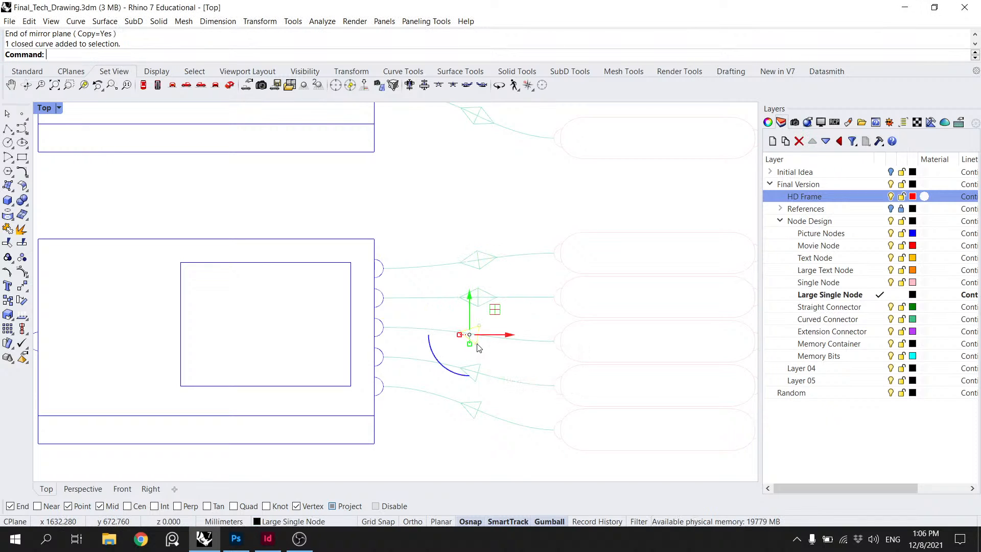
key("Return")
left_click(478, 343)
left_click(478, 327)
left_click(471, 372)
key("Return")
left_click(475, 380)
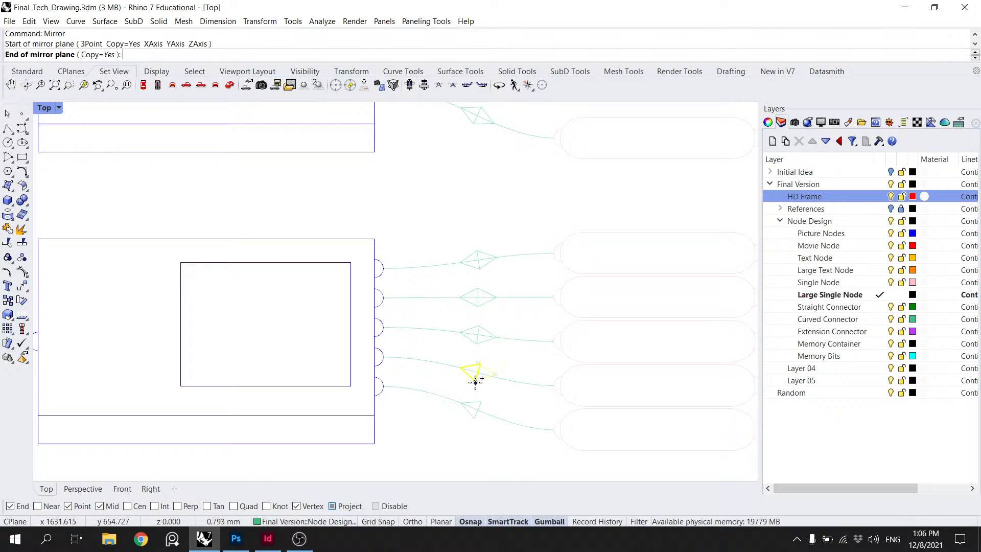
left_click(480, 364)
left_click_drag(475, 414, 479, 358)
left_click(481, 366)
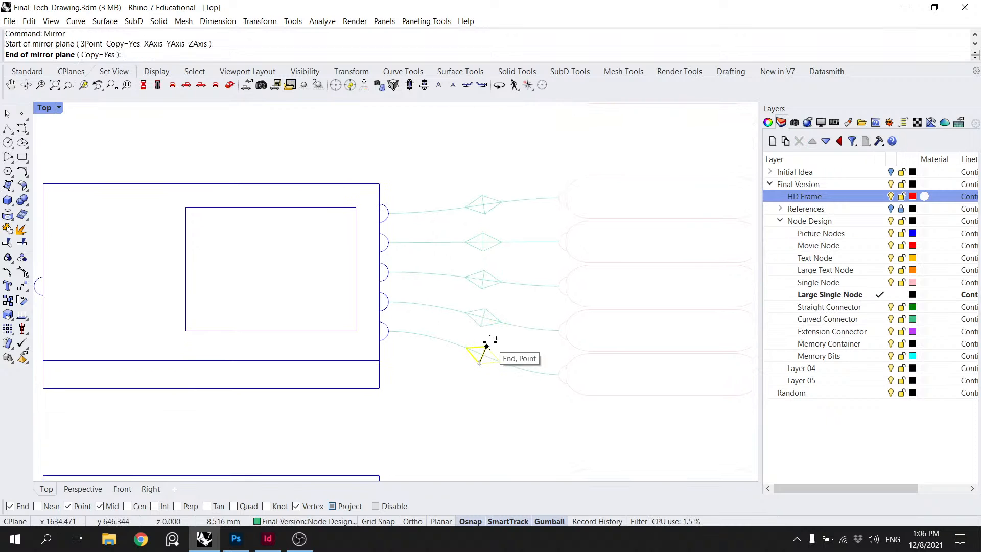
left_click(488, 347)
Step: Complete the second picture node's last arrowhead mirror and mirror copies of the third node's top two connector arrowheads about their back edges
left_click(495, 370)
scroll(495, 371, "down", 10)
scroll(493, 328, "up", 12)
left_click(503, 346)
right_click(503, 347)
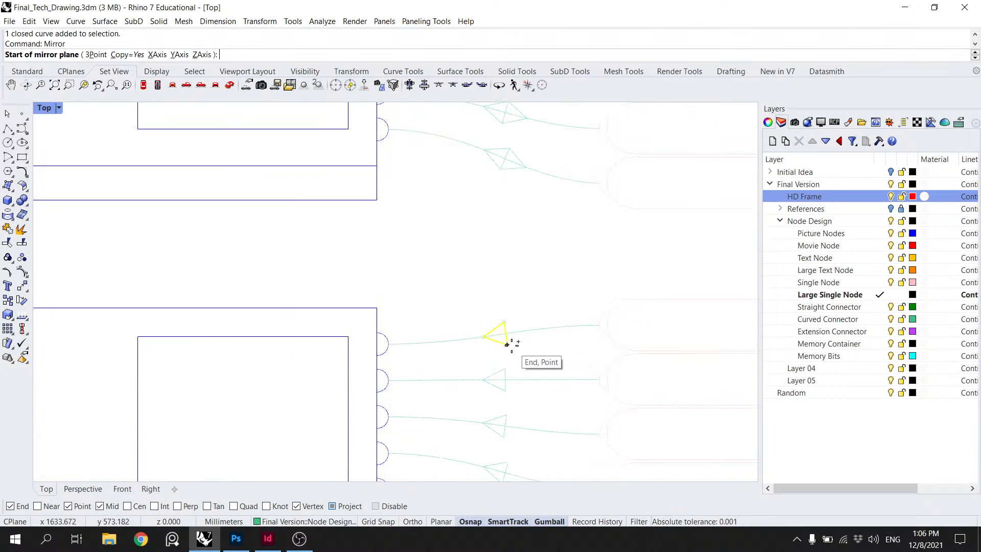
left_click(507, 344)
left_click(504, 322)
left_click(515, 364)
left_click_drag(515, 364, 502, 309)
left_click(493, 334)
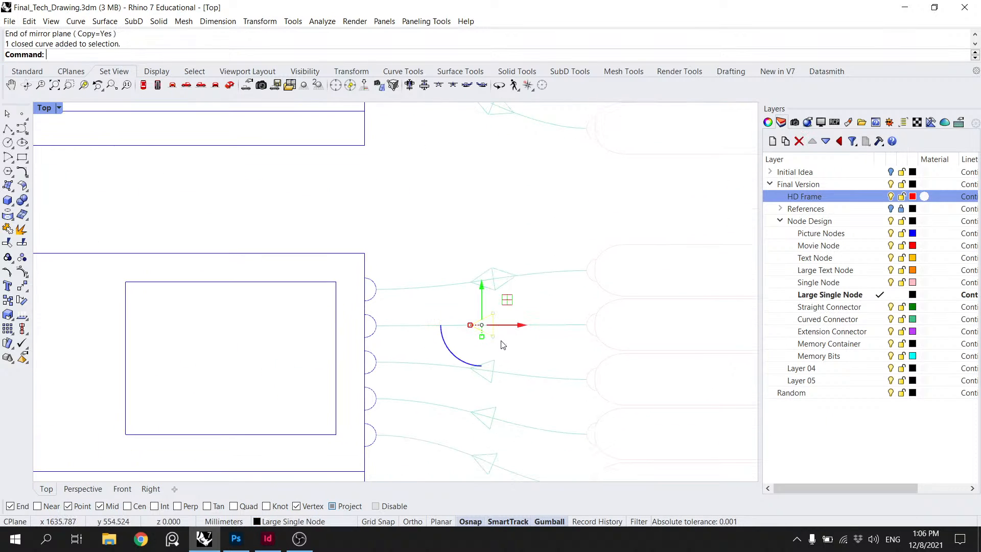
right_click(498, 340)
left_click(493, 336)
left_click(493, 315)
Step: Mirror copies of the remaining three arrowheads on the third picture node's pill connectors about their back edges
left_click_drag(491, 383, 490, 296)
left_click(493, 303)
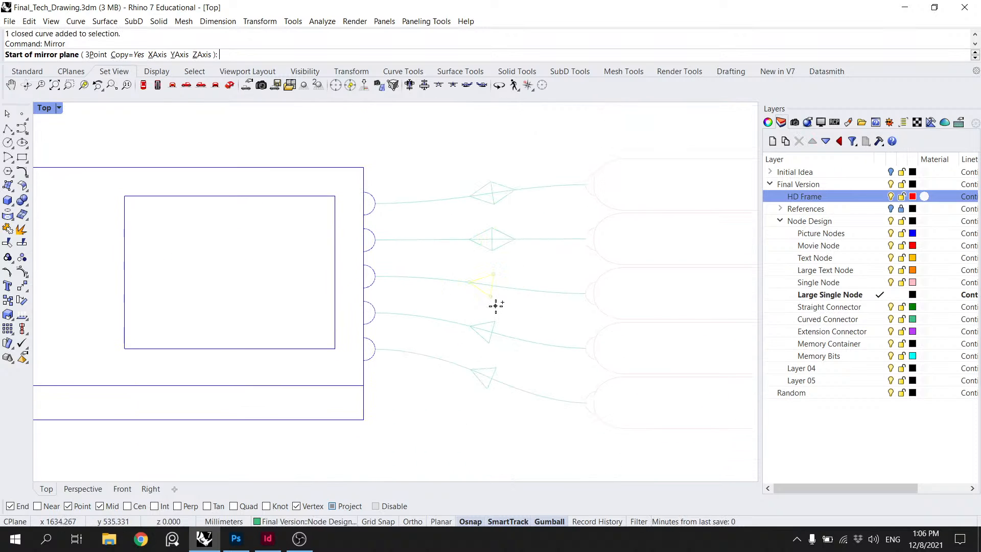
right_click(494, 303)
left_click(492, 275)
left_click(492, 307)
left_click(494, 341)
right_click(492, 348)
left_click(492, 335)
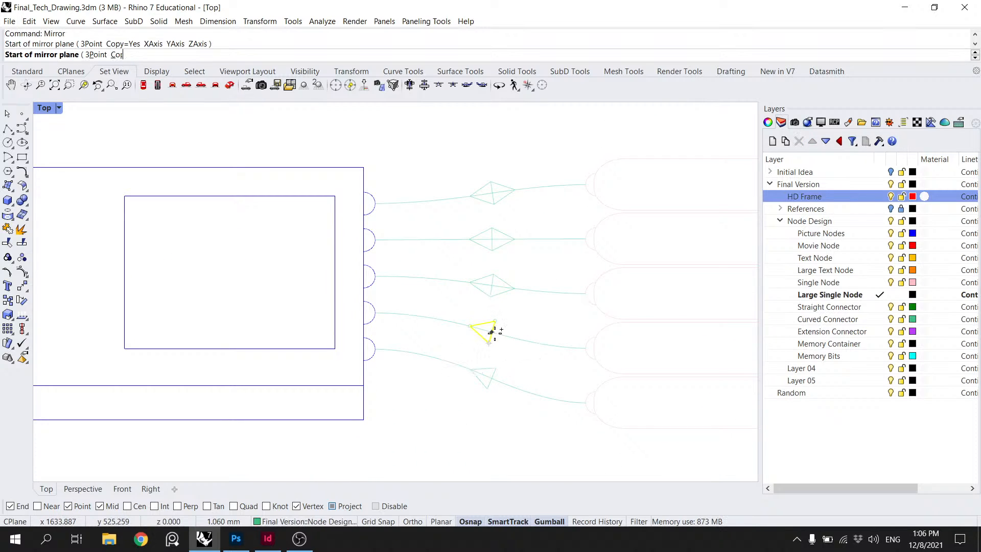
left_click(493, 348)
right_click(493, 352)
left_click(489, 343)
left_click(494, 321)
left_click(496, 357)
left_click_drag(497, 359, 500, 294)
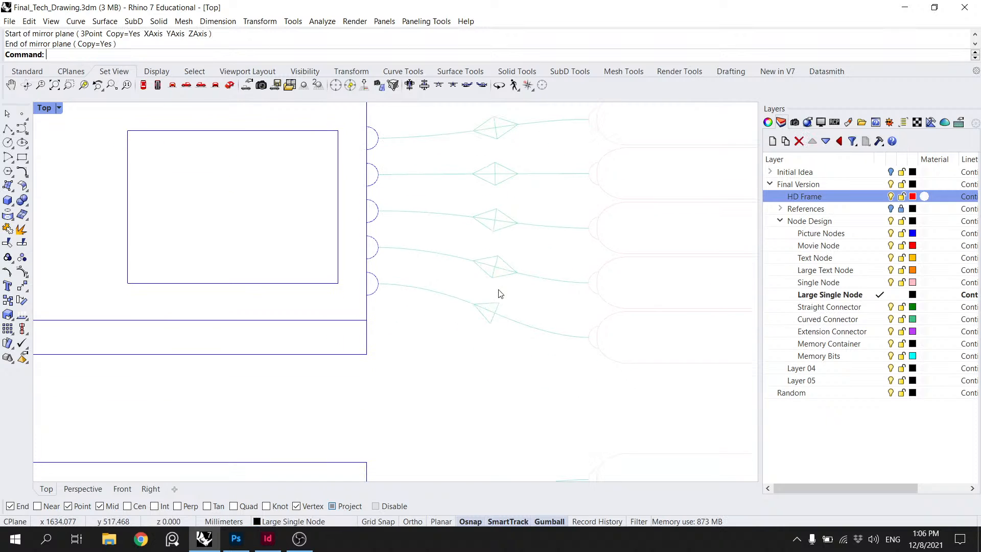
left_click(495, 312)
right_click(494, 330)
left_click(491, 324)
left_click(500, 303)
Step: Mirror copies of the top two arrowheads on the fourth picture node's pill connectors about their back edges
scroll(514, 312, "down", 8)
left_click(517, 348)
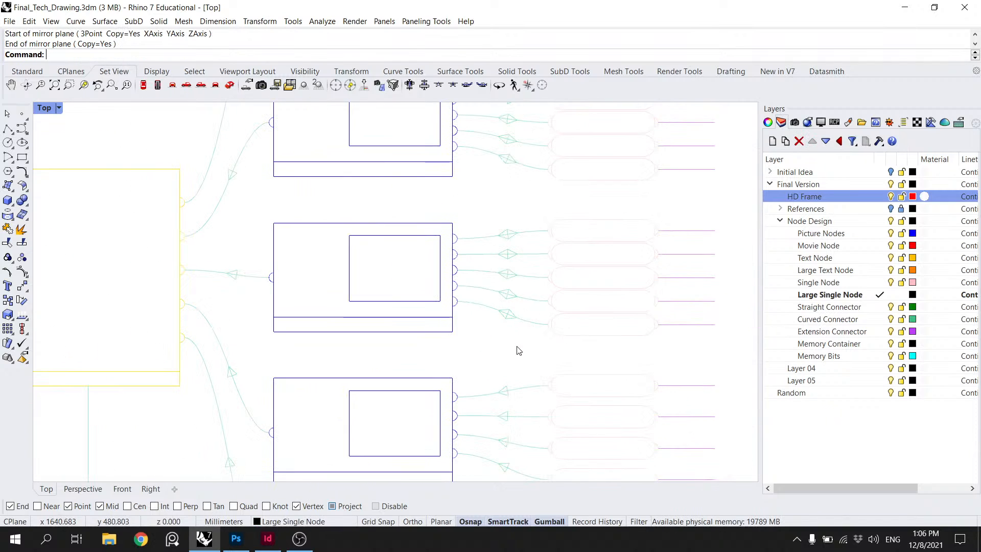
left_click_drag(517, 349, 514, 277)
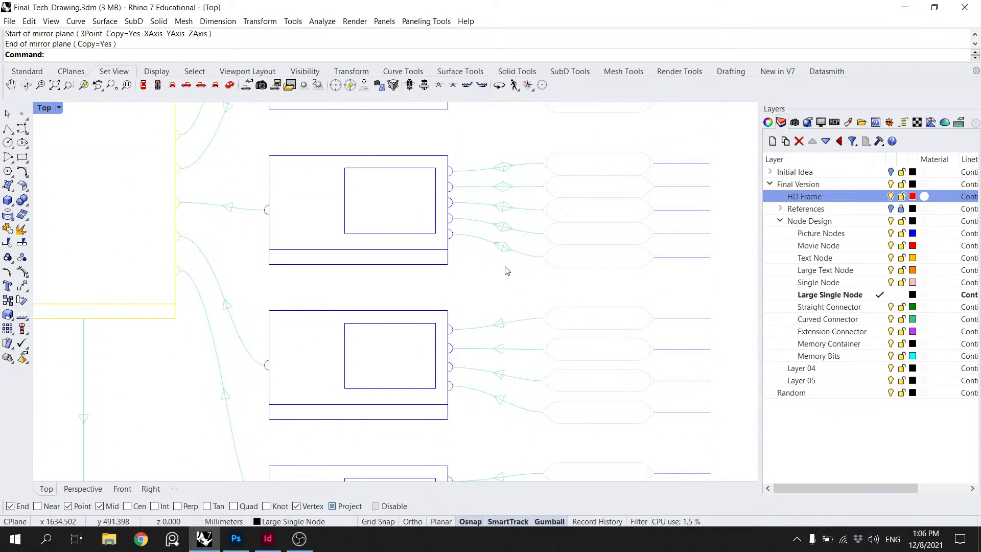
scroll(520, 340, "up", 5)
left_click(448, 202)
right_click(452, 208)
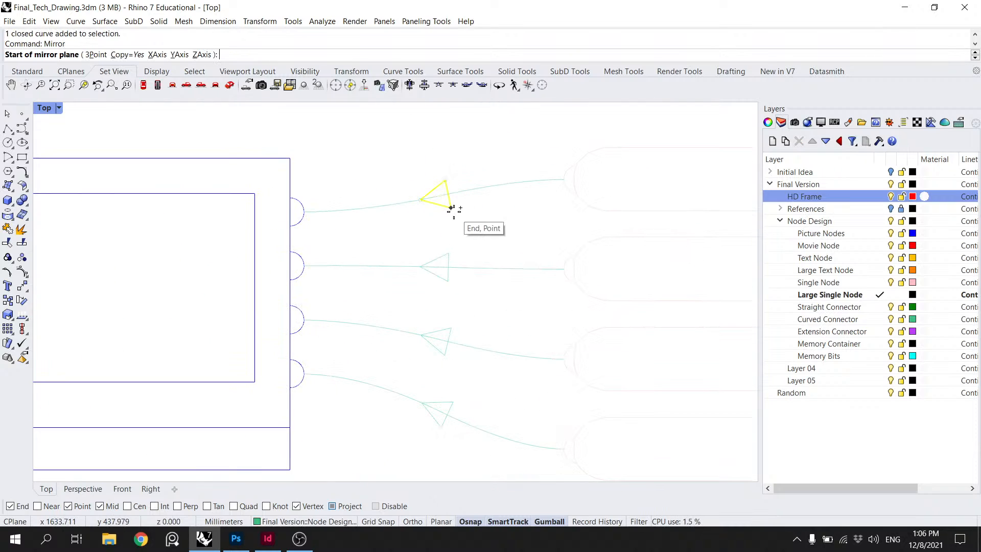
left_click(451, 208)
left_click(448, 180)
left_click(445, 279)
right_click(454, 288)
left_click(448, 281)
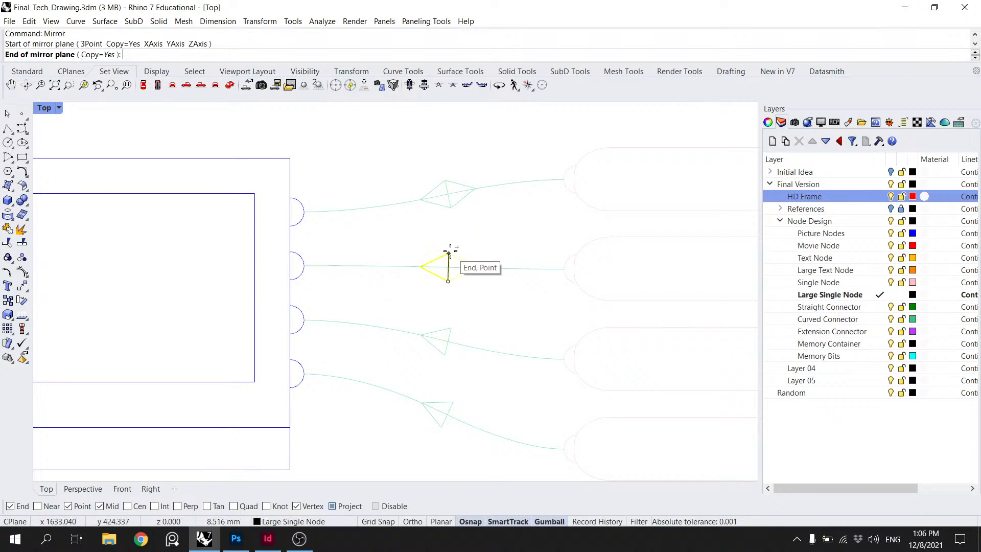
left_click(449, 253)
Step: Mirror copies of the bottom two arrowheads on the fourth picture node's pill connectors about their back edges
left_click(444, 352)
right_click(450, 364)
left_click(444, 355)
left_click(451, 329)
left_click_drag(451, 391, 455, 296)
left_click(445, 332)
right_click(451, 342)
left_click(446, 332)
left_click(457, 307)
Step: Mirror copies of the top two arrowheads on the fifth picture node's pill connectors about their back edges
scroll(464, 338, "down", 12)
left_click_drag(471, 400, 465, 322)
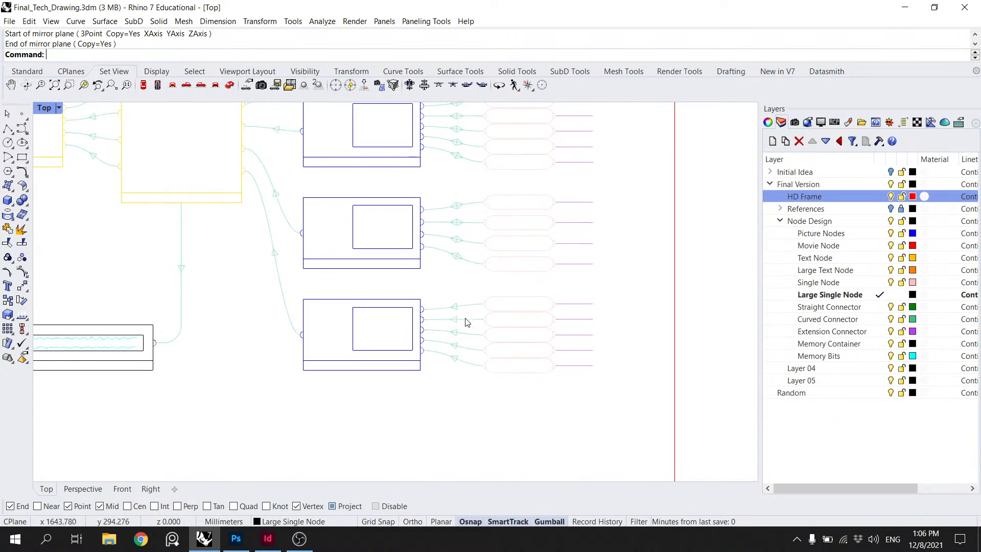
scroll(465, 316, "up", 8)
left_click(448, 300)
right_click(448, 300)
left_click(448, 300)
left_click(448, 286)
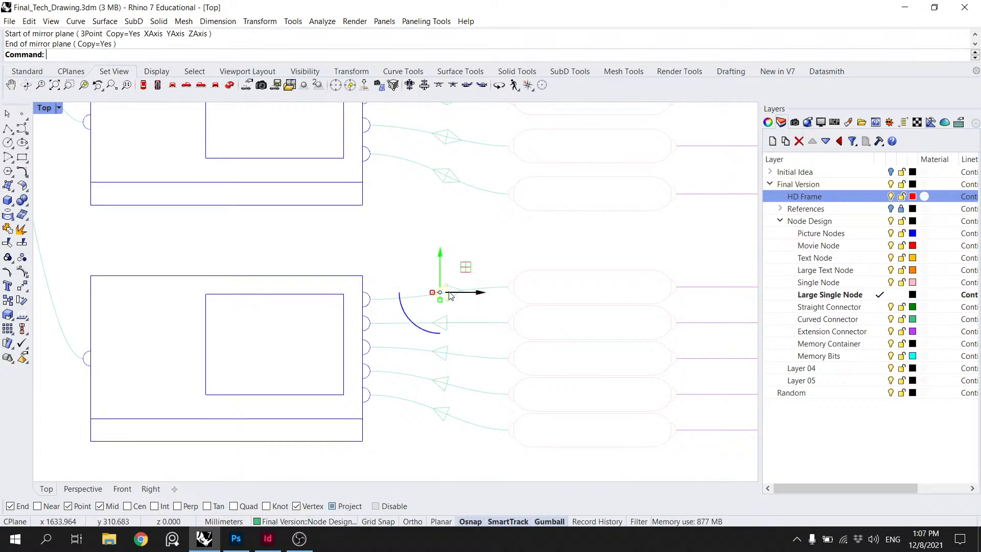
left_click(445, 326)
right_click(447, 324)
left_click(447, 329)
left_click(448, 316)
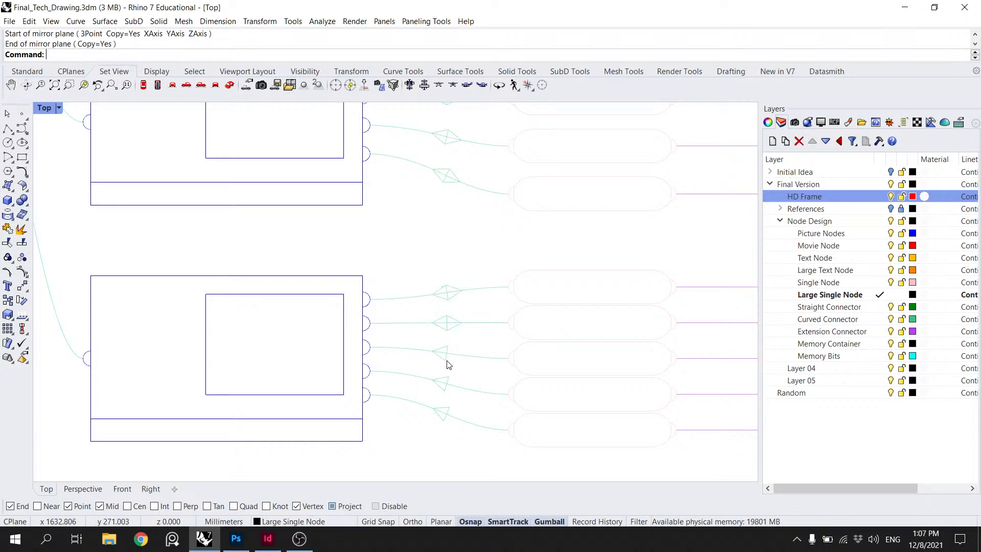
Step: Mirror copies of the fifth picture node's remaining three connector arrowheads about their back edges and save the drawing
left_click(446, 360)
right_click(446, 361)
left_click(446, 361)
left_click(448, 346)
left_click(451, 373)
left_click_drag(451, 380, 450, 324)
scroll(450, 328, "up", 4)
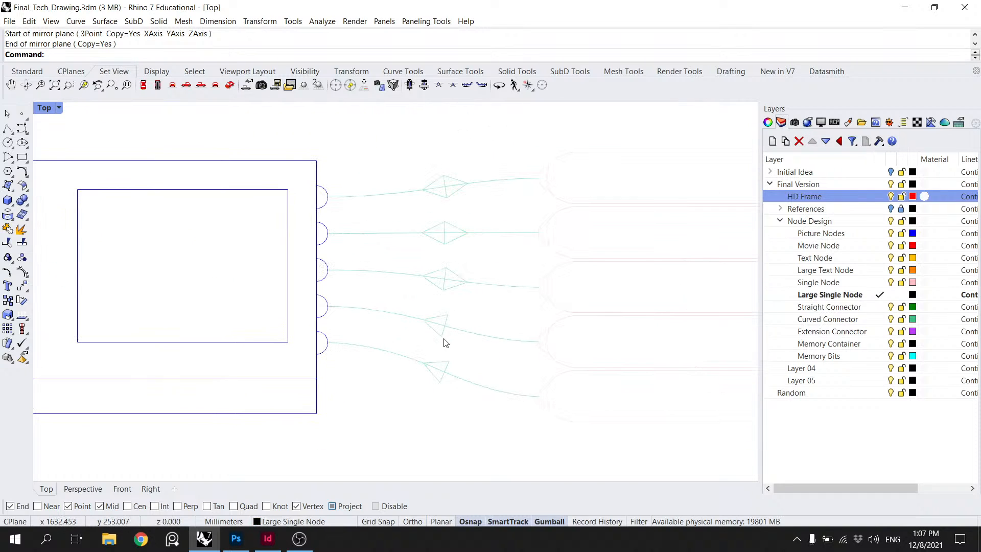
left_click(444, 339)
right_click(445, 338)
left_click(442, 336)
left_click(448, 315)
left_click(444, 355)
left_click(441, 381)
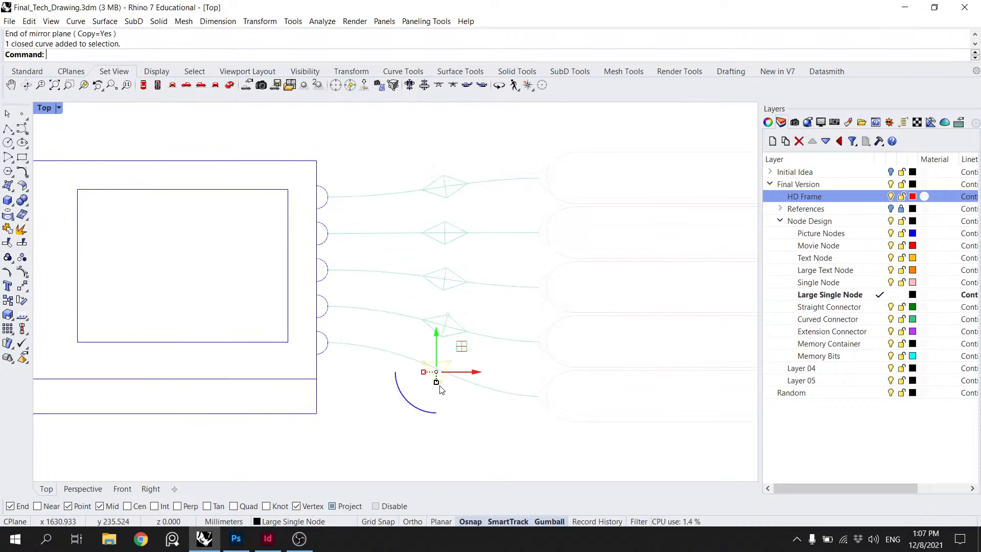
right_click(440, 383)
left_click(440, 382)
left_click(450, 361)
scroll(468, 314, "down", 5)
key("ctrl+s")
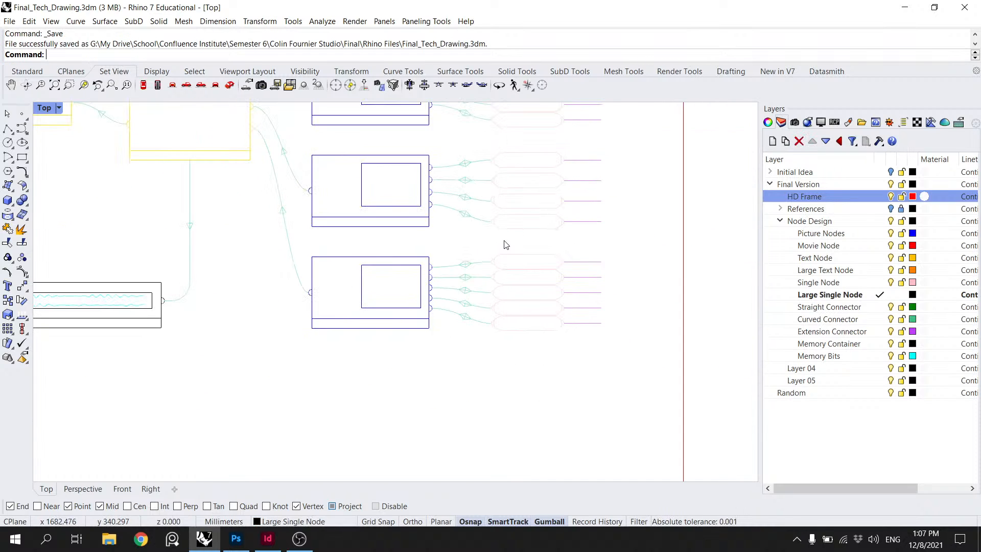
Step: Draw a rectangle tracing the body of the small yellow text node, above its caption strip
scroll(482, 218, "up", 3)
scroll(469, 225, "down", 3)
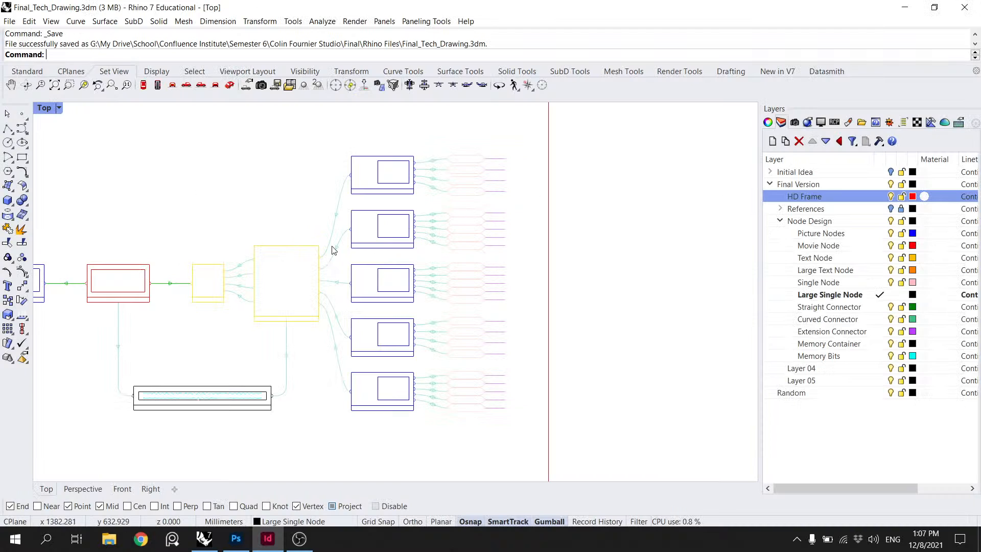
scroll(351, 226, "up", 4)
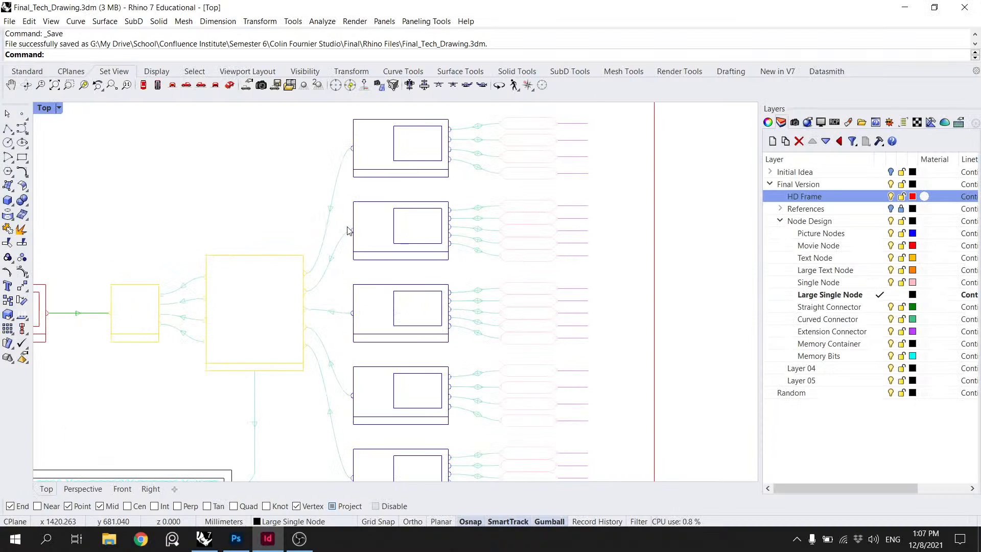
scroll(400, 226, "down", 6)
scroll(400, 228, "up", 3)
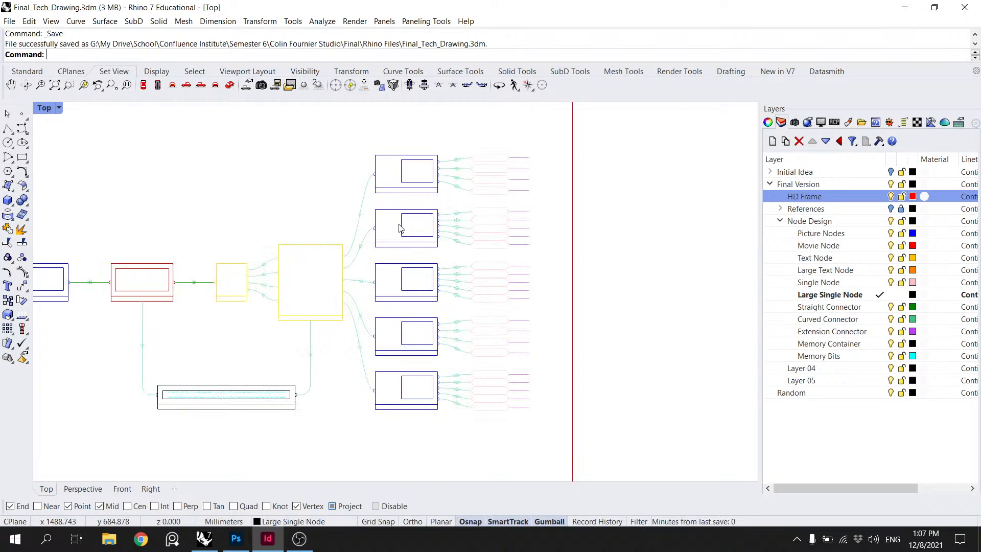
scroll(251, 295, "up", 2)
left_click(218, 293)
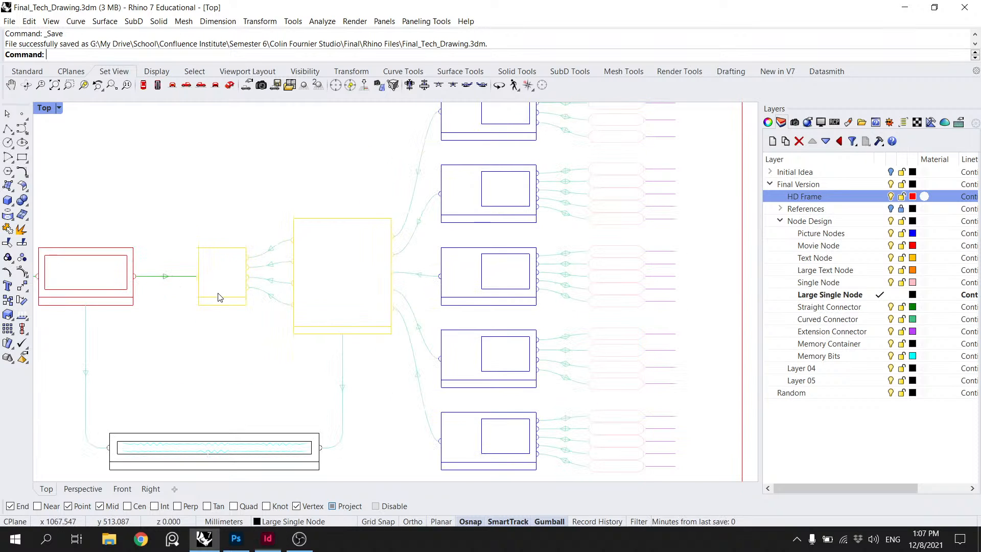
left_click(117, 157)
left_click(22, 157)
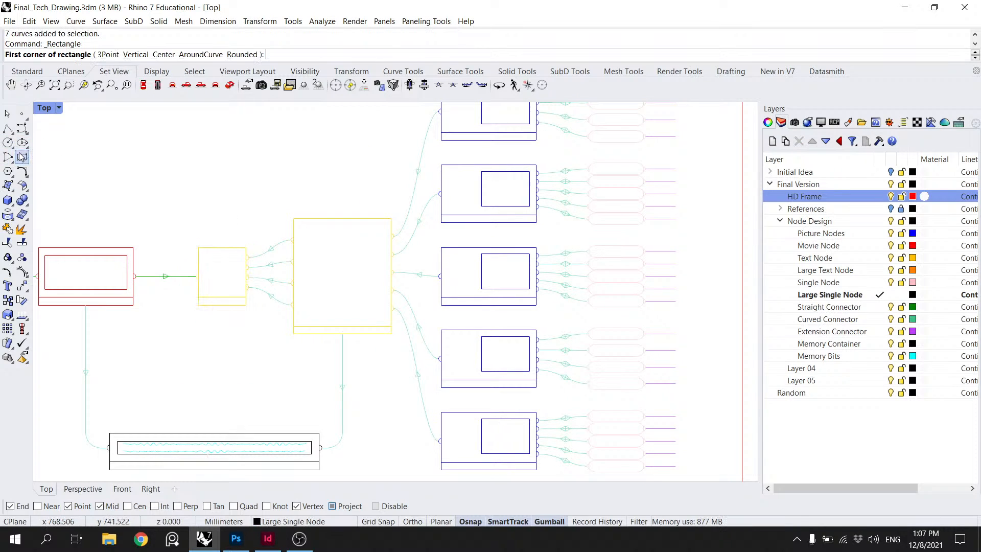
left_click(200, 247)
left_click(246, 302)
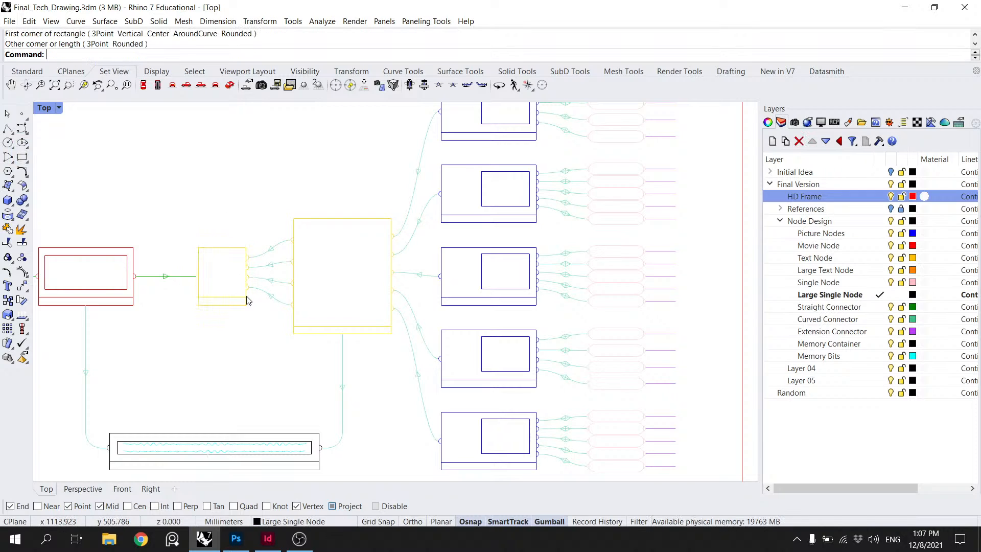
Step: Move the traced rectangle straight up into the empty area above the small text node
left_click(235, 247)
left_click(275, 280)
left_click_drag(222, 234, 222, 128)
left_click_drag(270, 129, 171, 239)
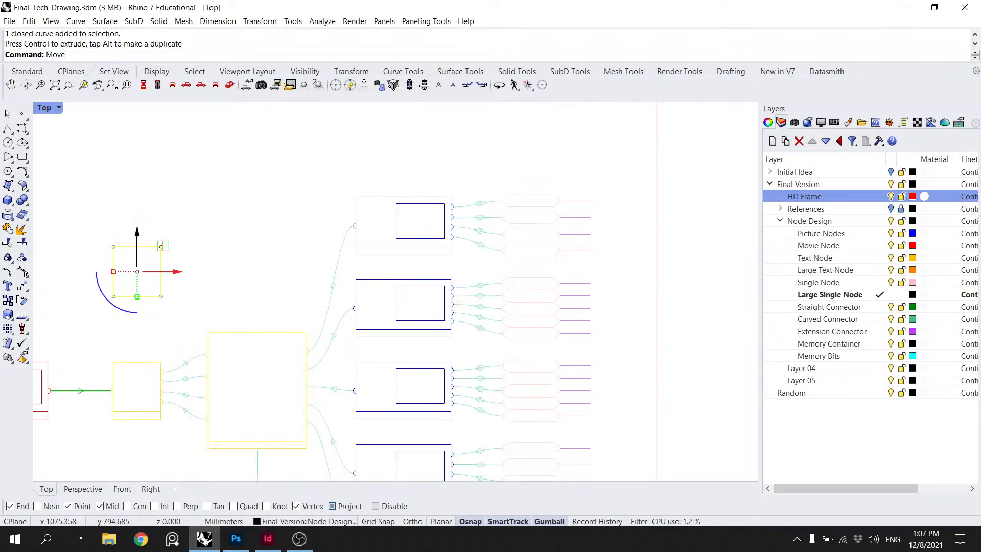
Step: Move the traced rectangle by its upper-right corner onto the first picture node's upper-right corner and select it there
type("Move")
key("Return")
scroll(436, 175, "up", 3)
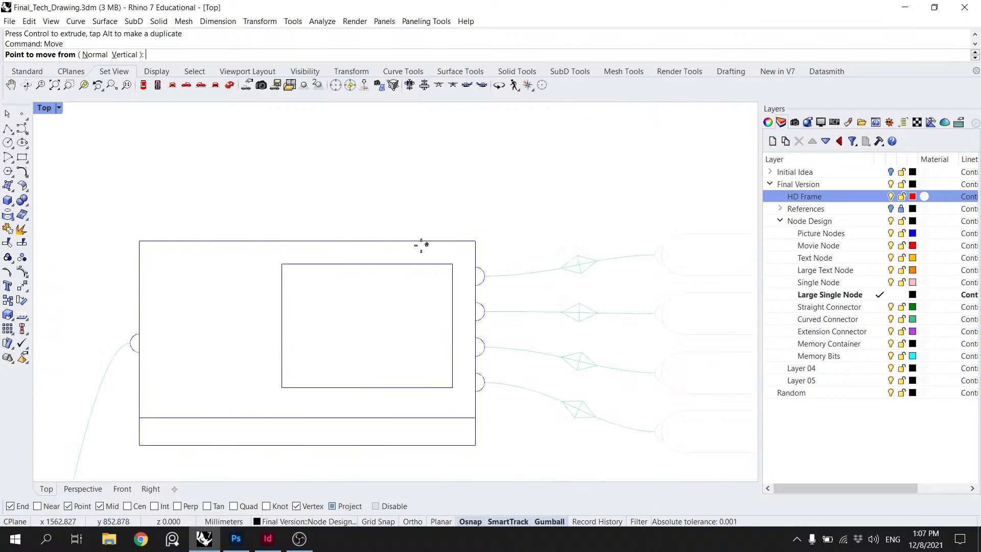
scroll(423, 244, "down", 3)
key("Escape")
type("Move")
key("Return")
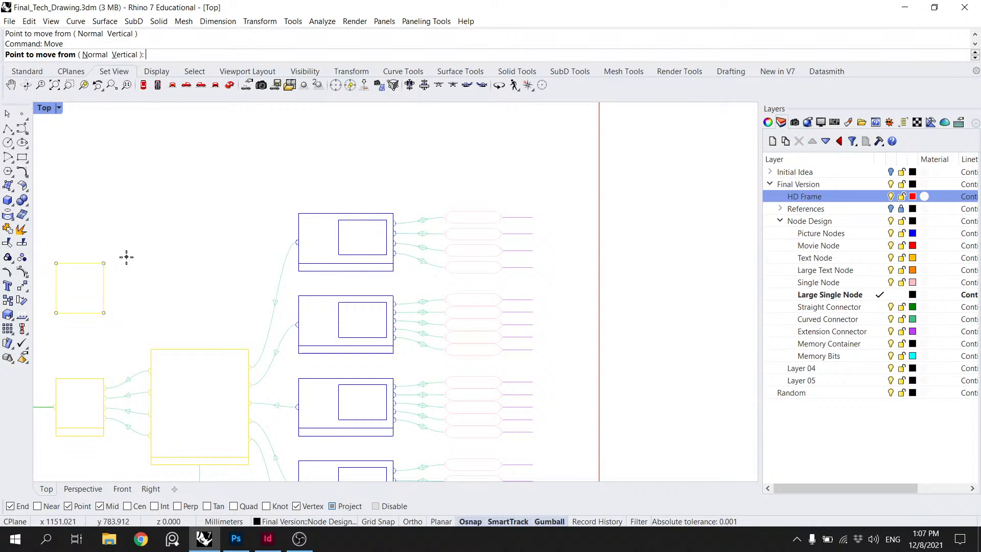
left_click(103, 264)
scroll(346, 226, "up", 3)
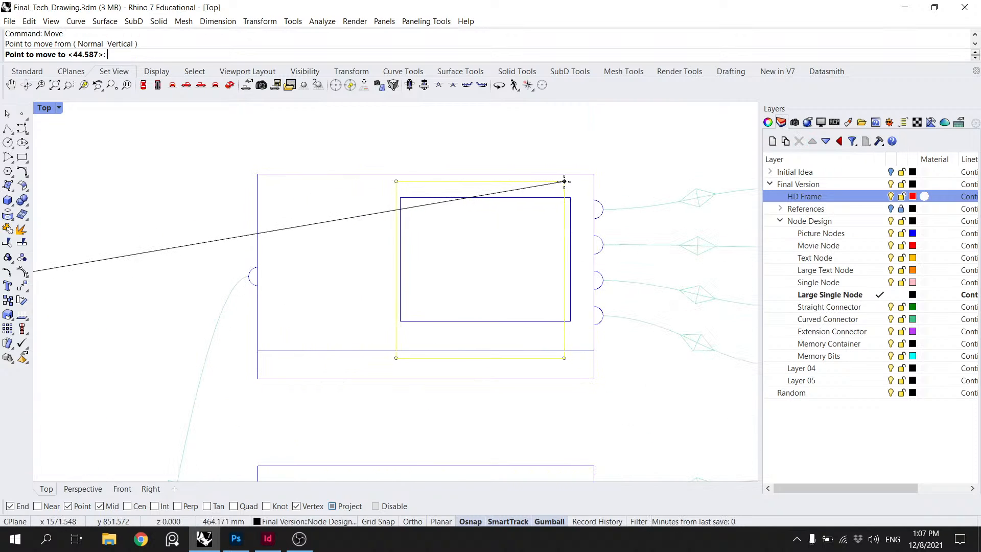
left_click(592, 175)
key("Escape")
scroll(529, 226, "up", 2)
left_click(460, 196)
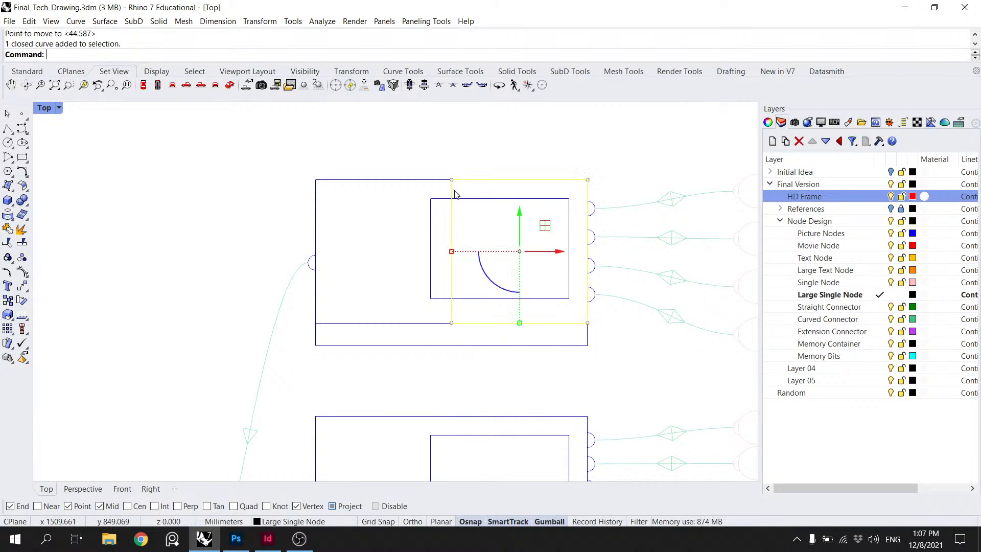
scroll(462, 213, "up", 3)
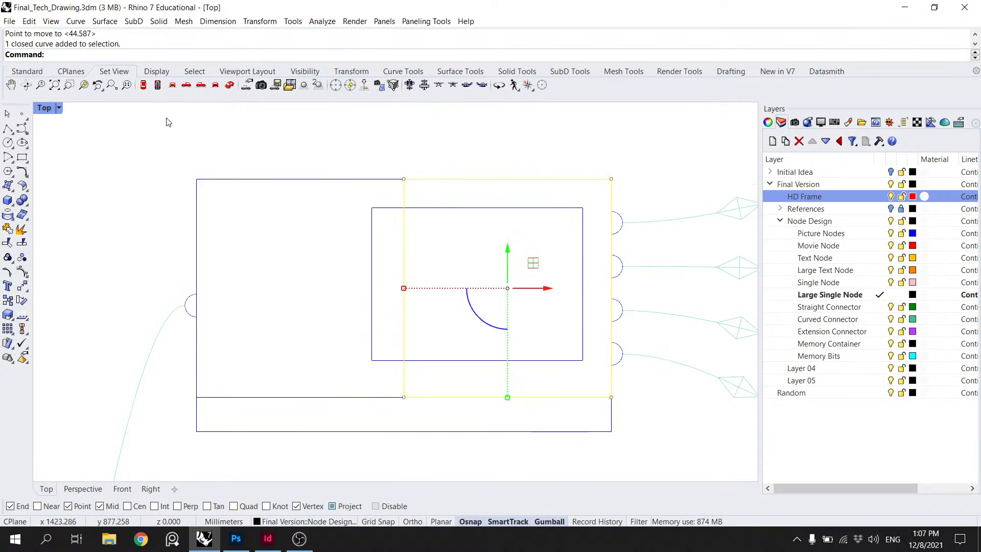
Step: Draw a rectangle over the right half of the first picture node's inner frame, from its upper-right corner to its bottom edge midpoint
left_click(22, 157)
left_click(583, 208)
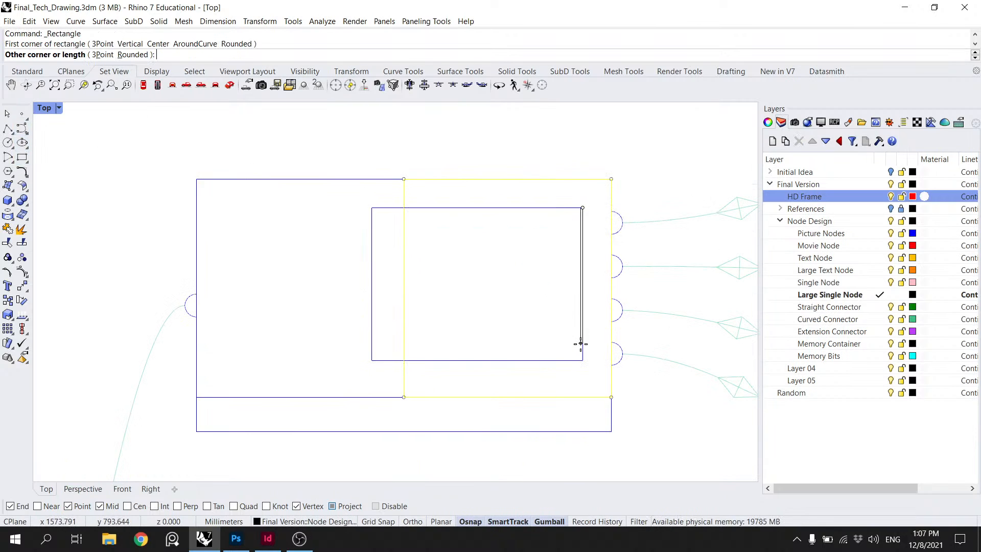
left_click(477, 360)
key("Escape")
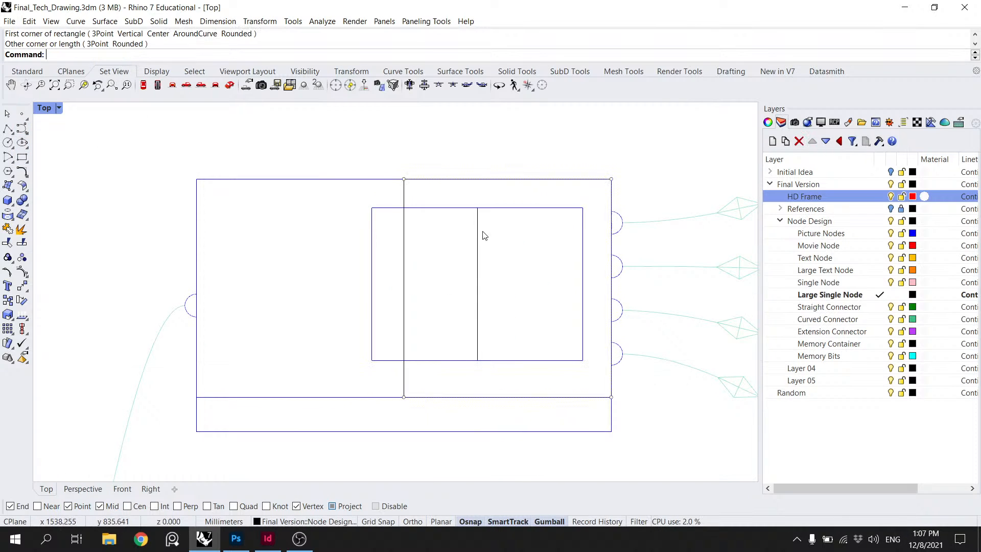
Step: Draw a short horizontal polyline from the inner frame's upper-right corner to the first picture node's right edge
left_click(9, 129)
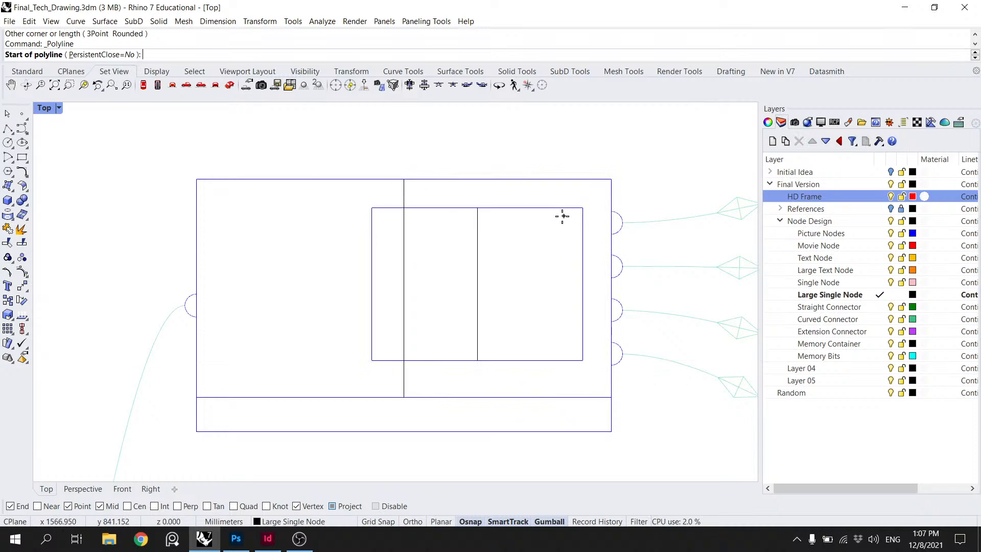
left_click(583, 207)
left_click(613, 208)
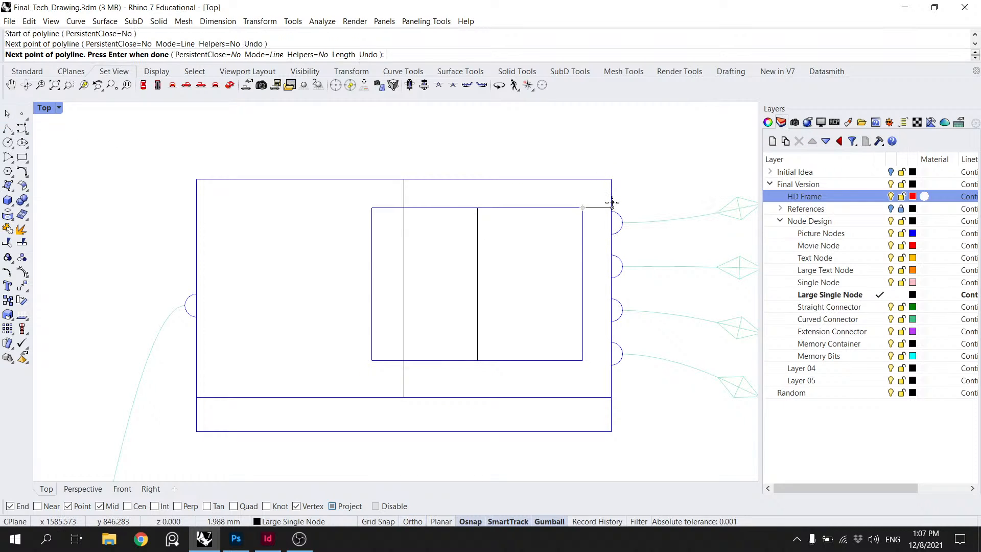
key("Return")
Step: Move the short line by its left end onto the traced rectangle's left edge, just above the inner frame
key("Return")
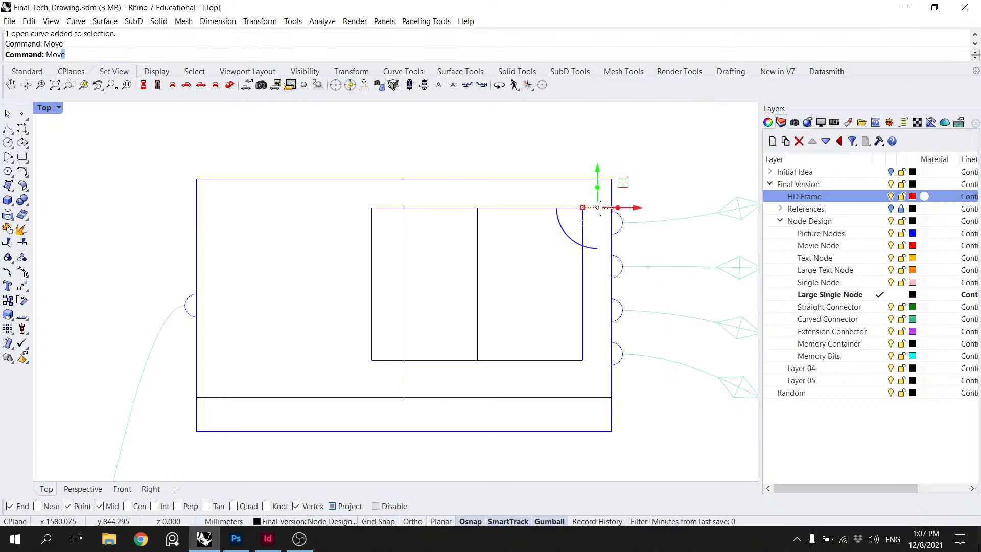
left_click(584, 208)
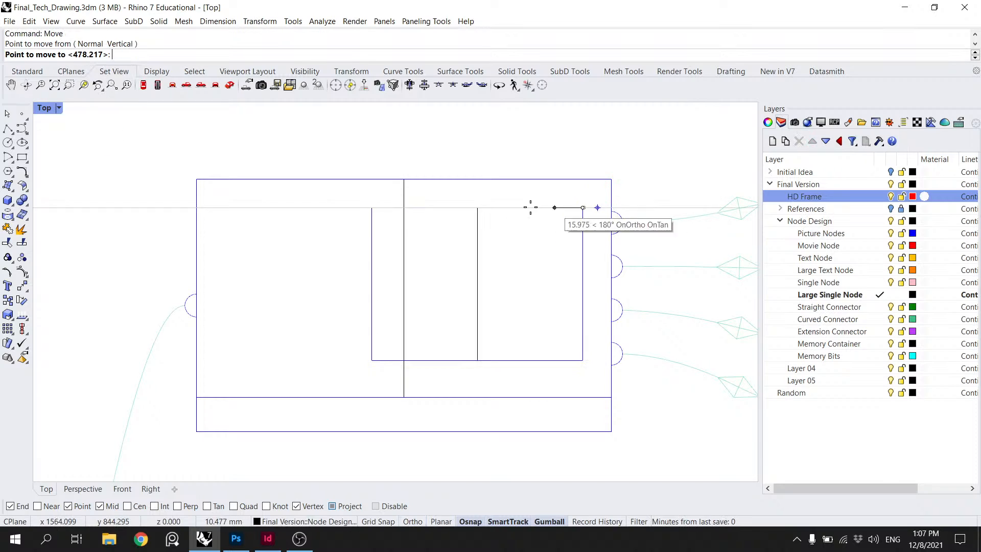
left_click(404, 194)
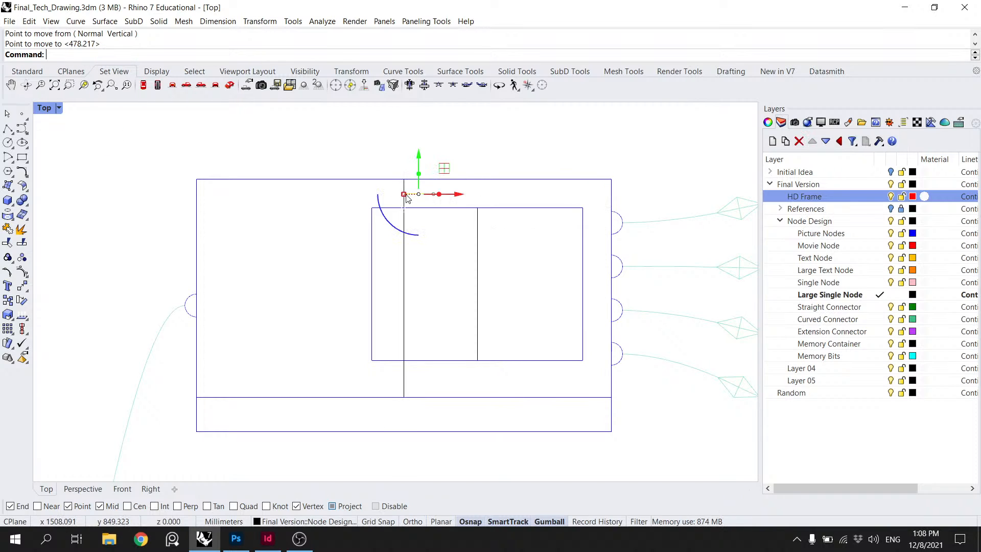
Step: Move the left edge of the first picture node's inner frame by its upper-left corner to line up with the short line's right end
left_click(494, 219)
left_click(373, 248)
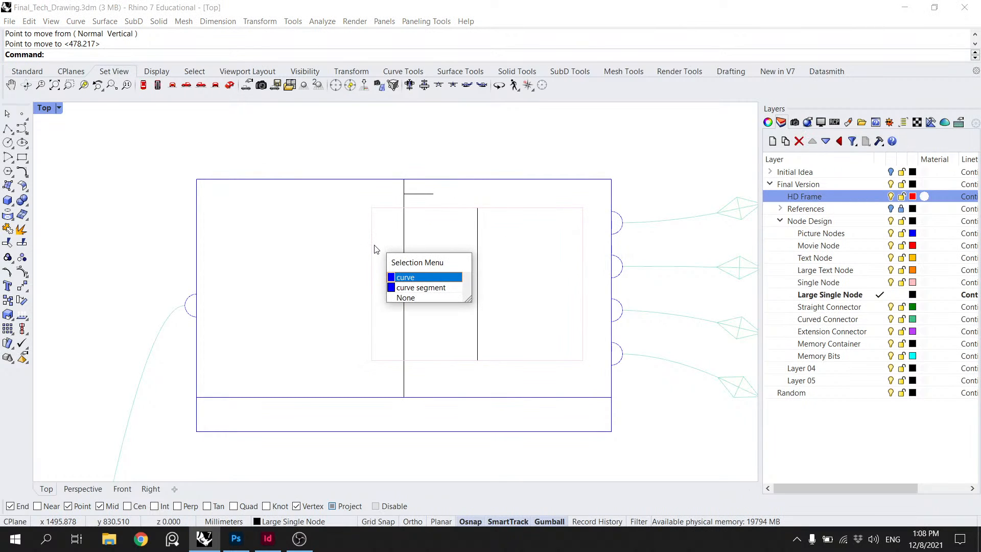
left_click(422, 277)
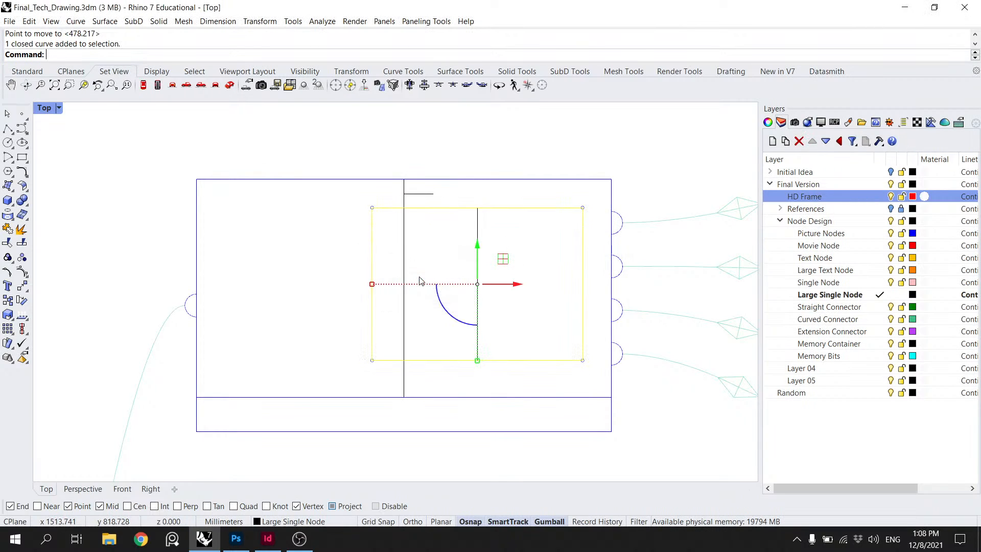
left_click(353, 245)
left_click(374, 241)
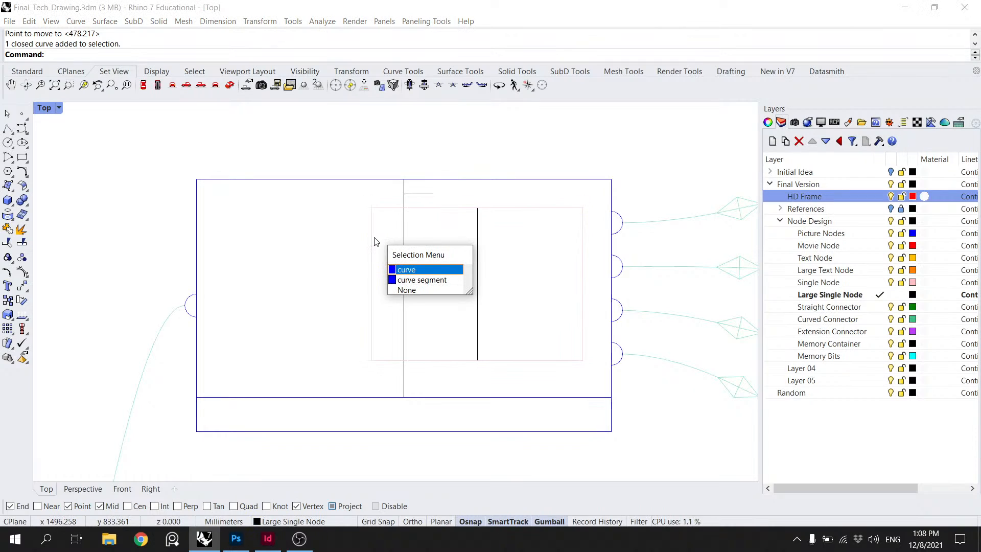
left_click(374, 239)
type("Move")
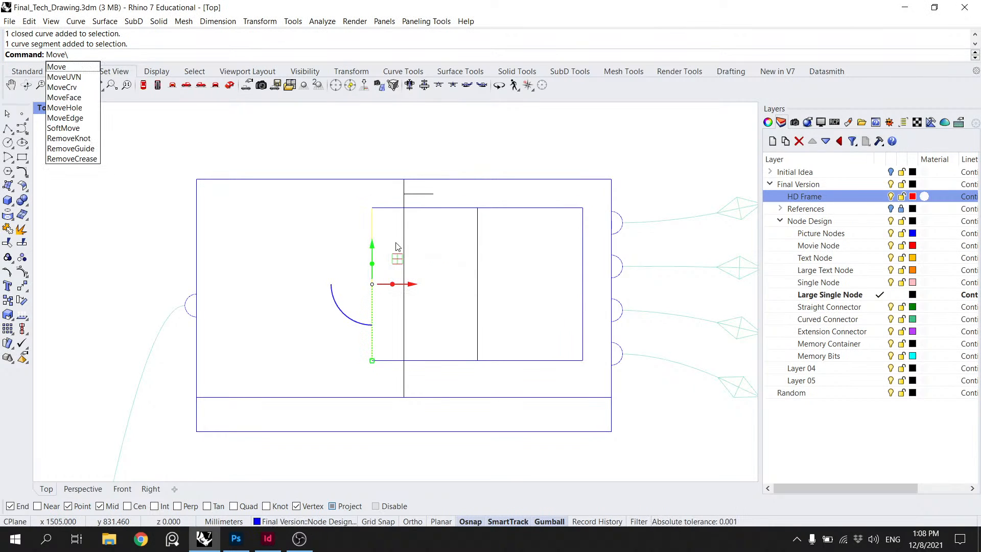
key("Return")
left_click(373, 208)
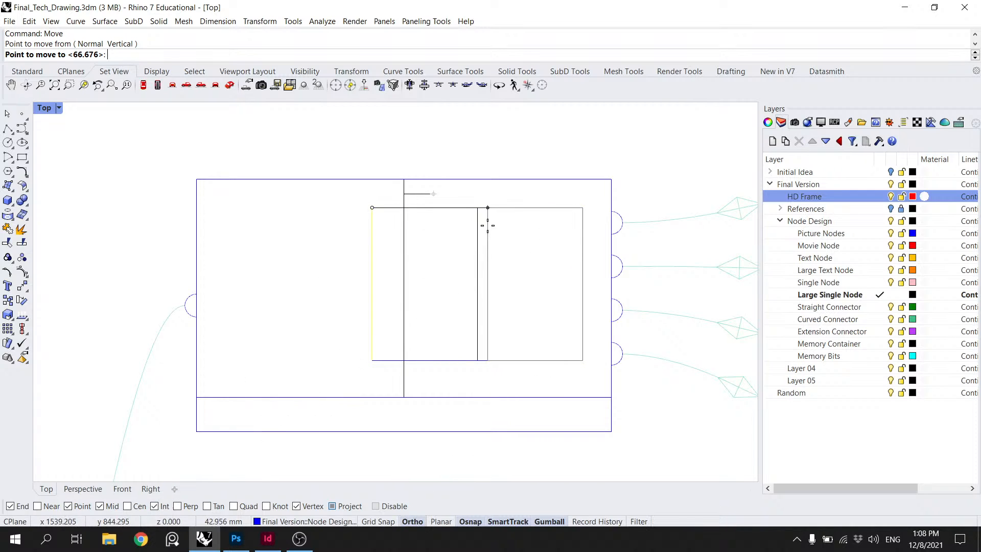
left_click(455, 226)
Step: Delete the two guide rectangles over the first picture node but keep the short horizontal guide line
left_click(476, 228)
key("Delete")
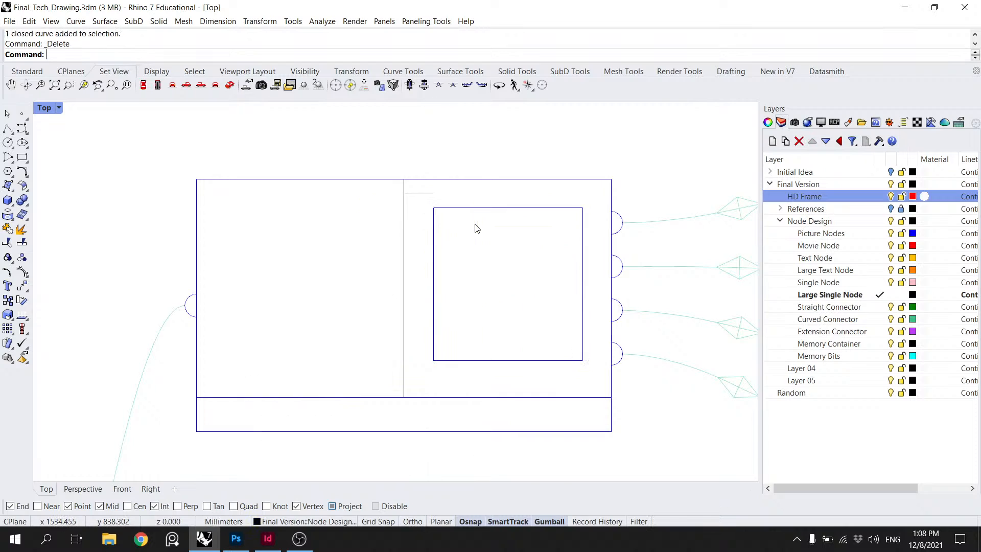
scroll(488, 235, "down", 3)
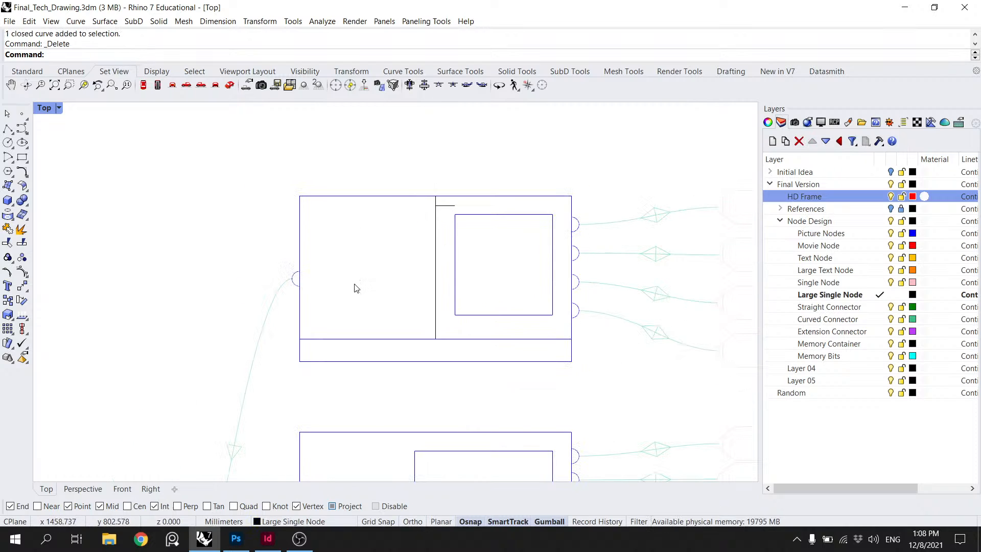
left_click(435, 227)
key("Delete")
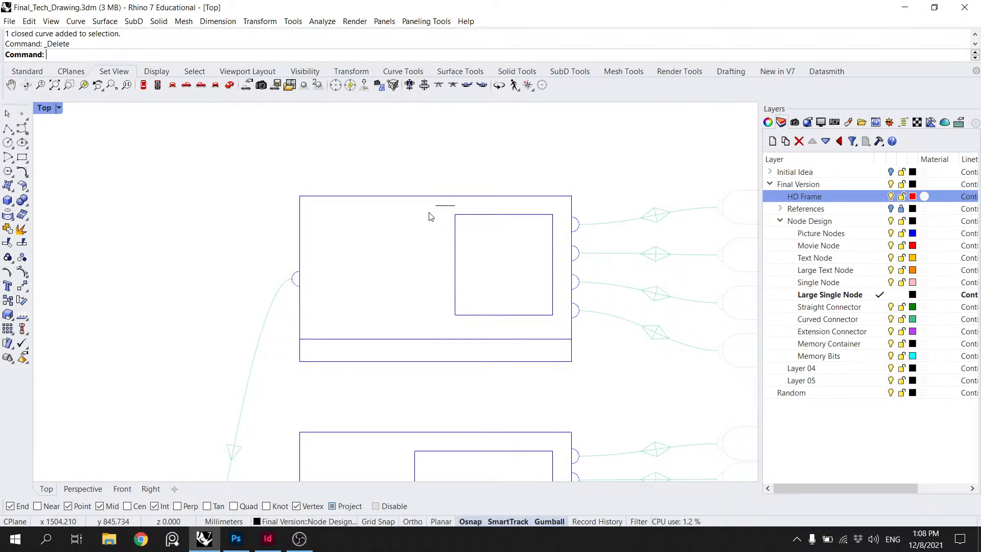
scroll(423, 233, "down", 1)
key("ctrl+z")
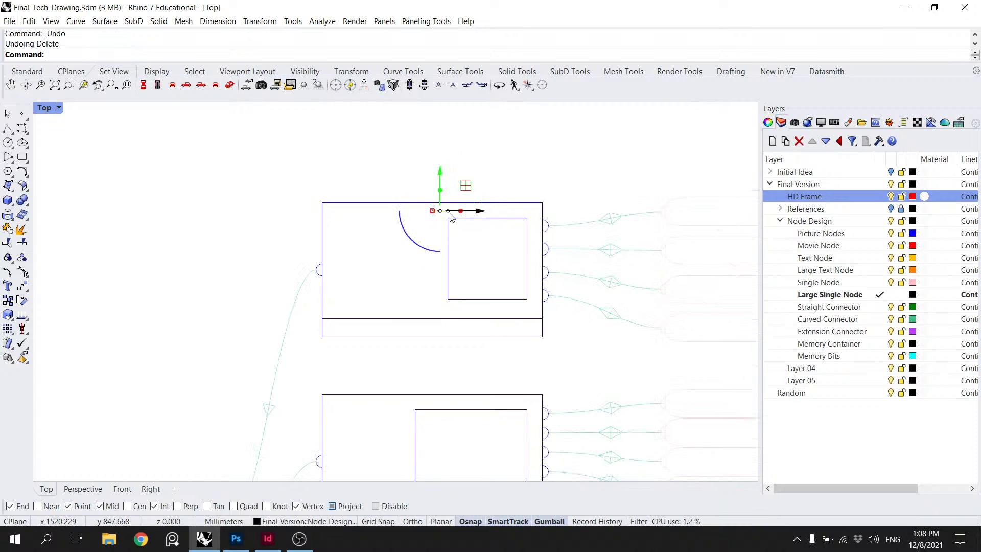
Step: Move the left edges of the first picture node's outline and bottom strip by the upper-left corner to line up with the short line's left end
left_click(371, 245)
left_click(327, 244)
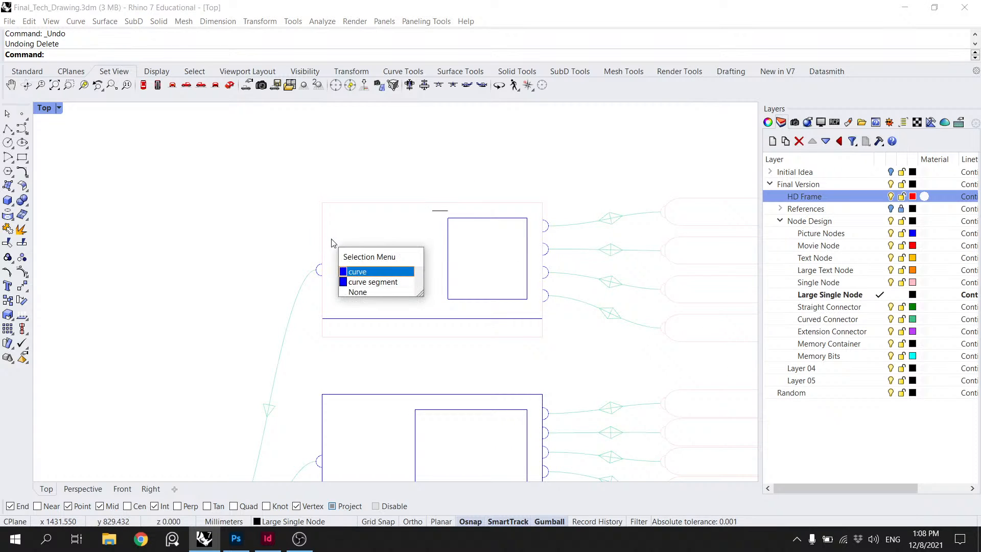
left_click(360, 272)
scroll(340, 307, "up", 2)
left_click(312, 301)
left_click(345, 337)
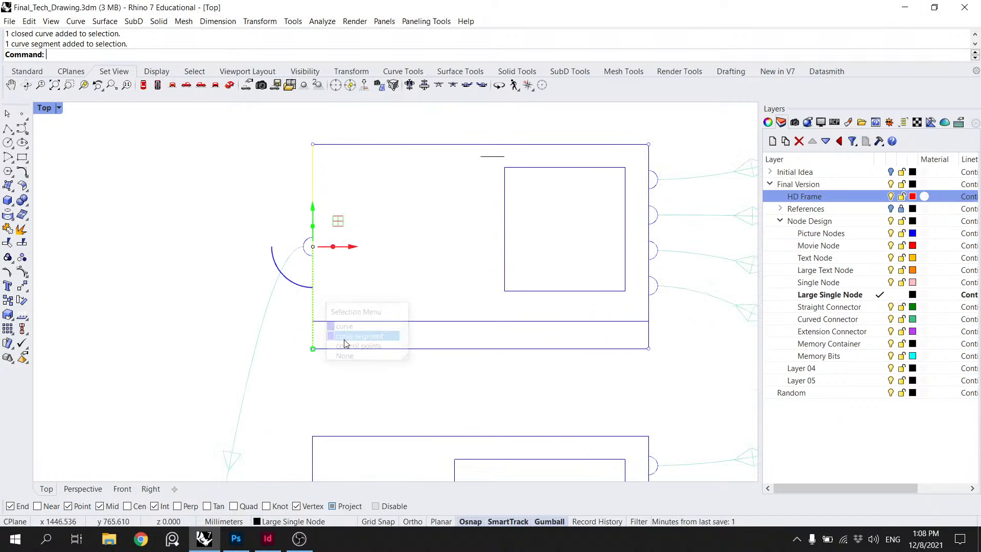
left_click(318, 345)
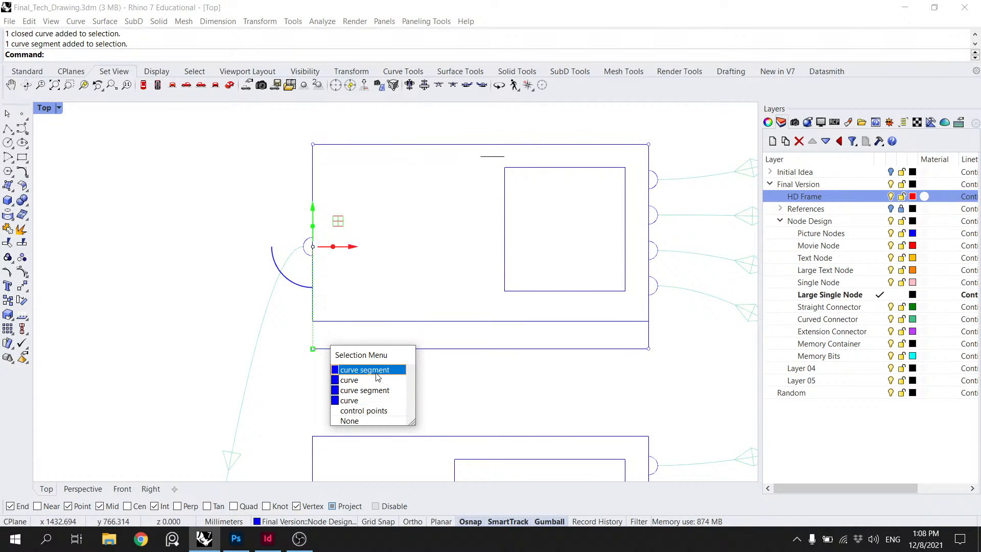
left_click(377, 370)
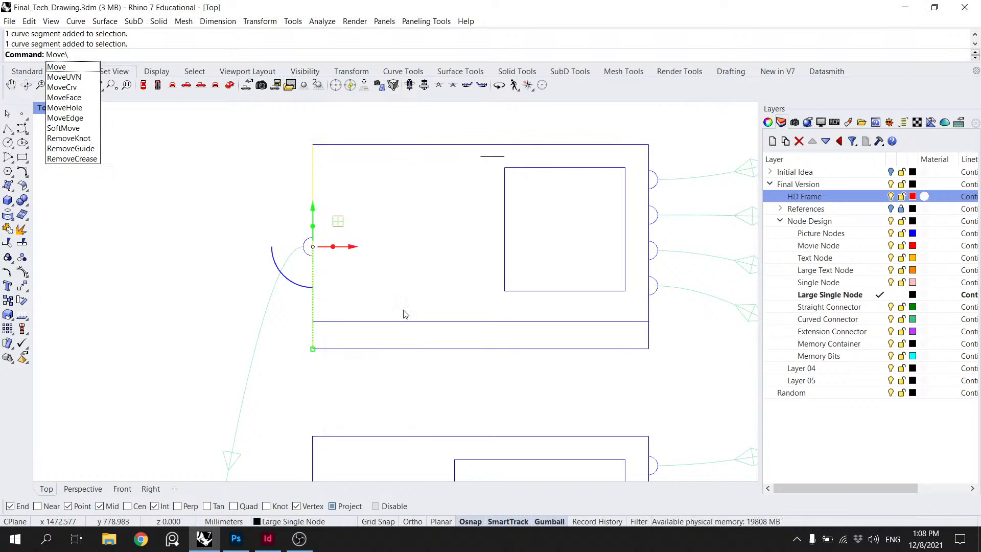
key("Return")
left_click(313, 146)
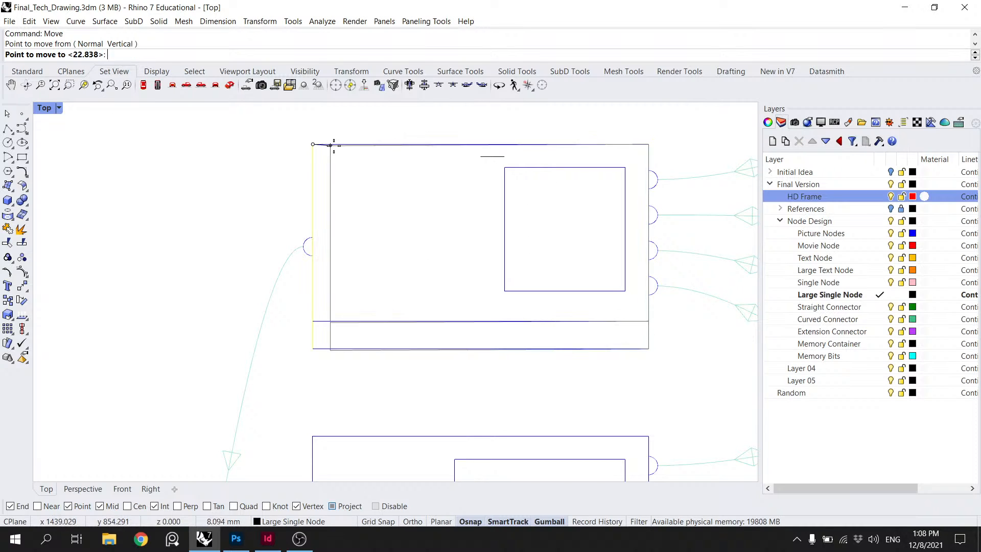
left_click(478, 146)
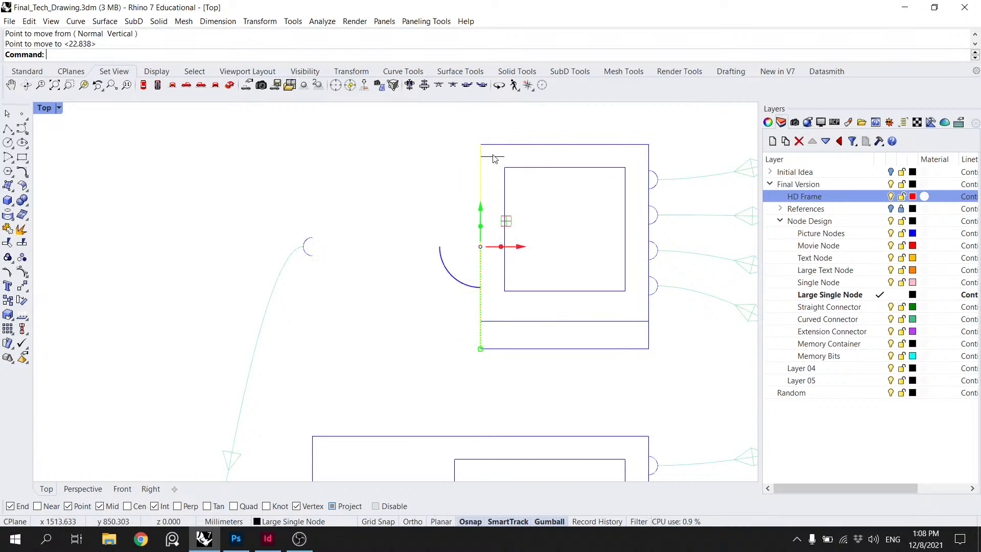
Step: Delete the short guide line and ungroup the first picture node's curves
left_click(482, 156)
key("Delete")
scroll(432, 193, "down", 5)
scroll(429, 211, "up", 4)
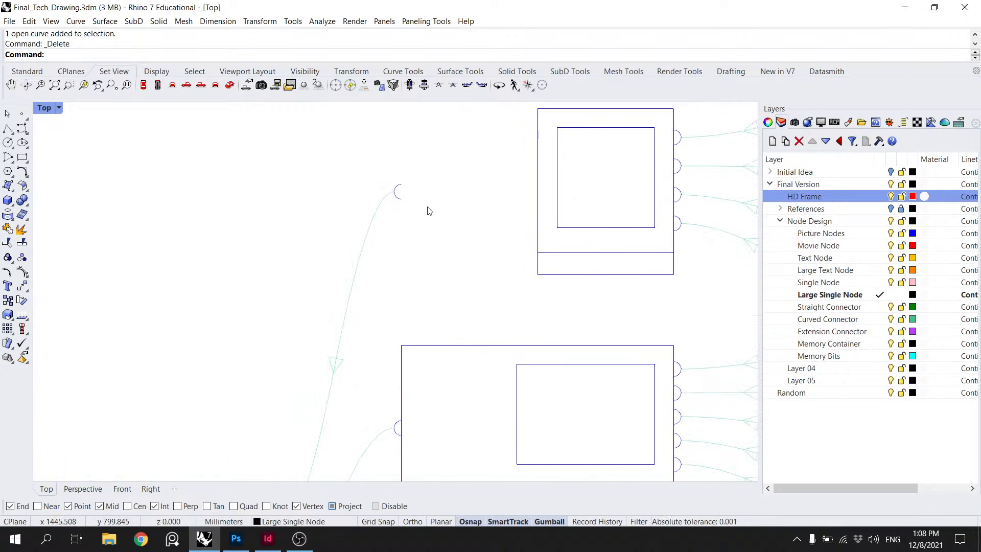
left_click_drag(399, 170, 398, 168)
scroll(402, 190, "up", 8)
left_click(363, 206)
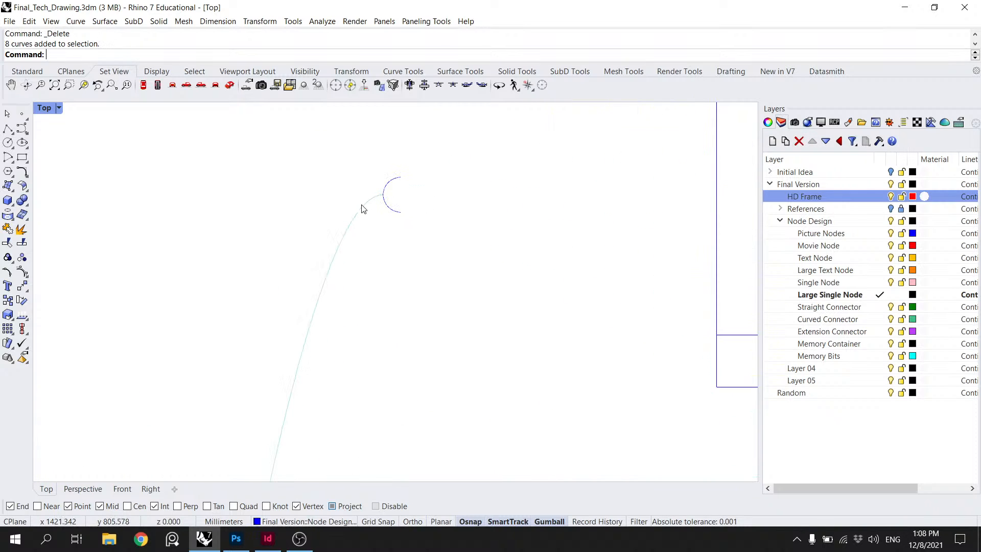
left_click(390, 210, "shift")
scroll(457, 200, "down", 3)
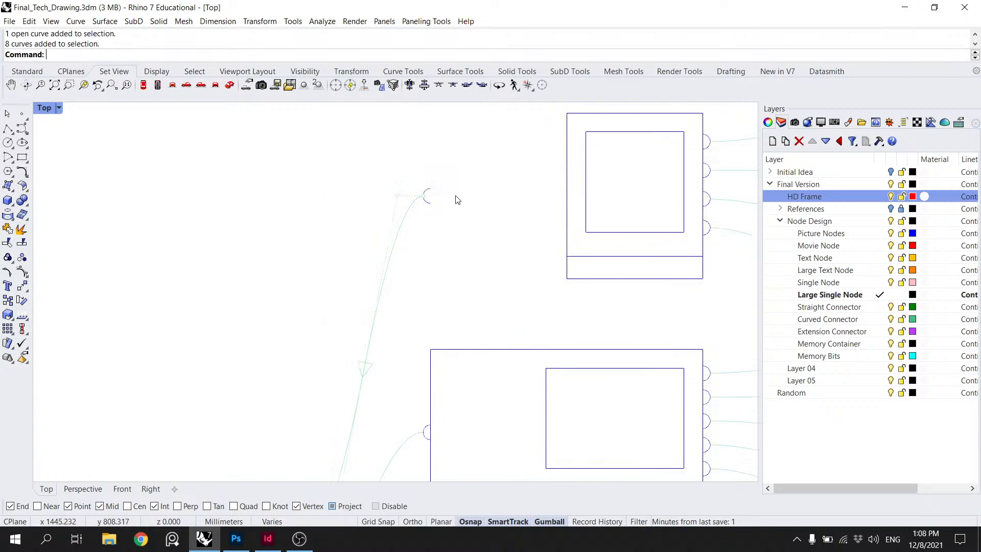
left_click(567, 201, "shift")
type("Ungroup")
key("Return")
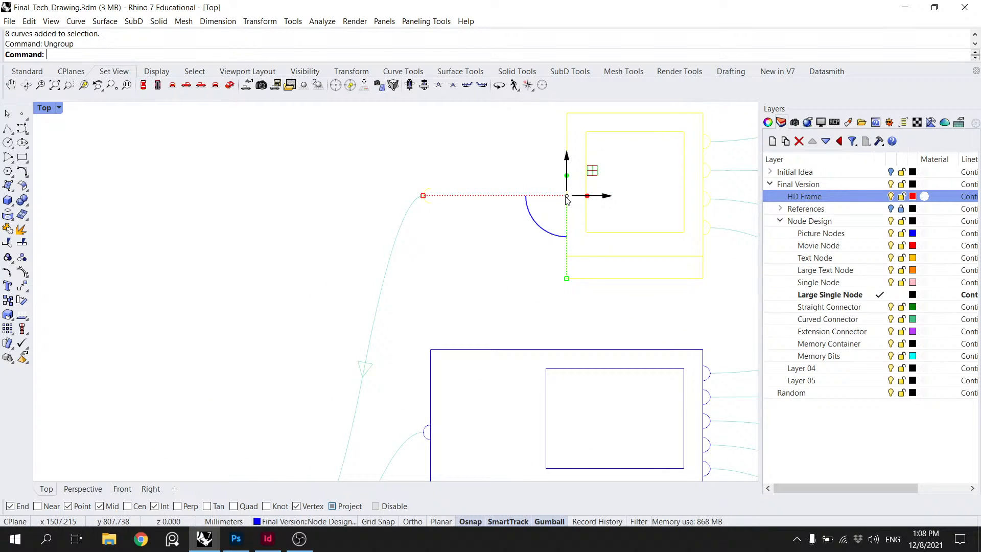
key("Escape")
Step: Move the detached semicircle and the control points at the connector curve's upper end together onto the first picture node's narrowed left edge
scroll(469, 221, "up", 3)
left_click(387, 193)
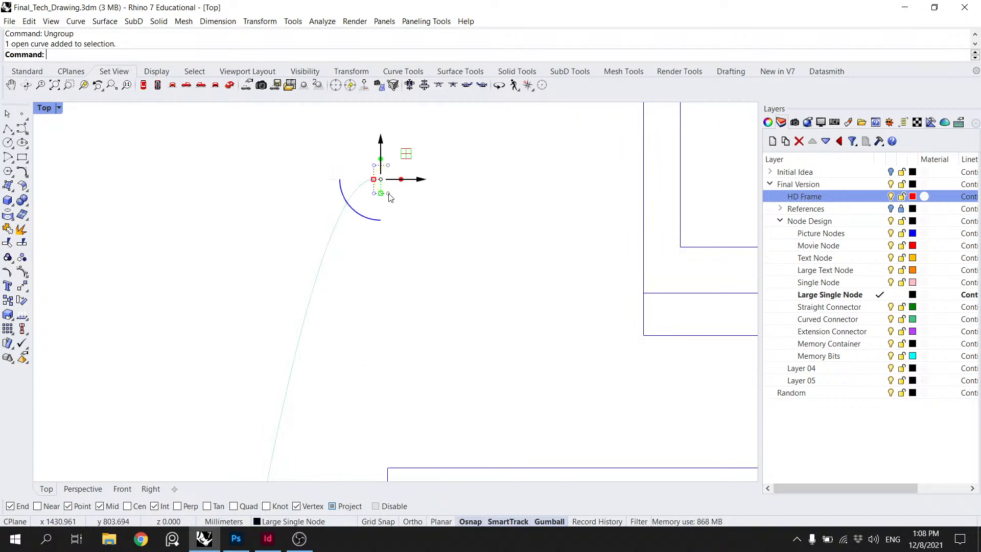
scroll(378, 181, "up", 2)
left_click(368, 181)
left_click(289, 176)
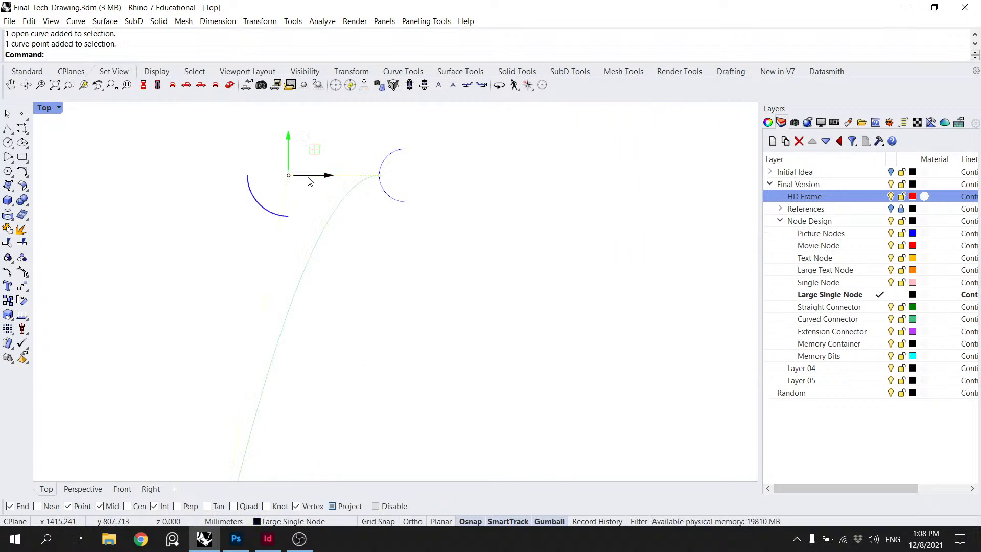
left_click(403, 150, "shift")
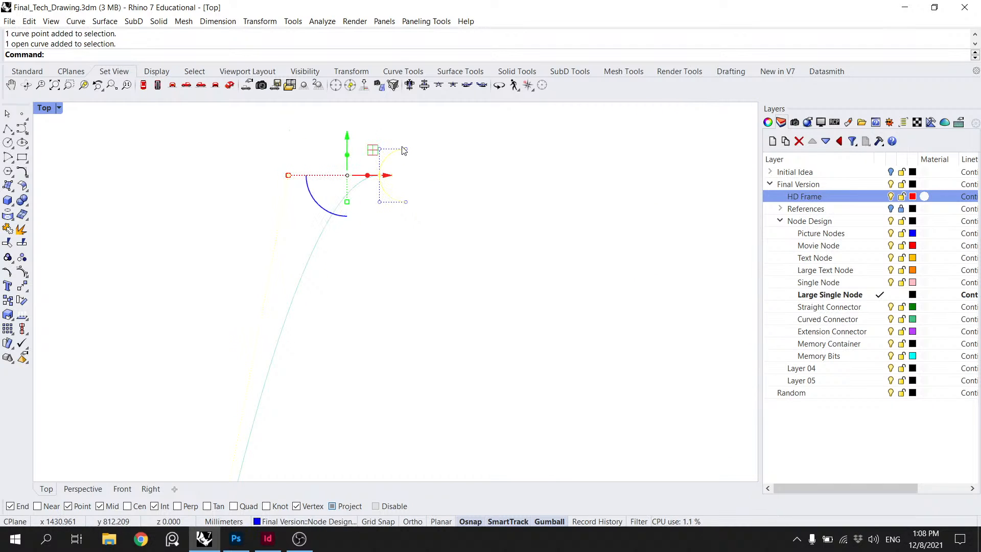
type("Move")
key("Return")
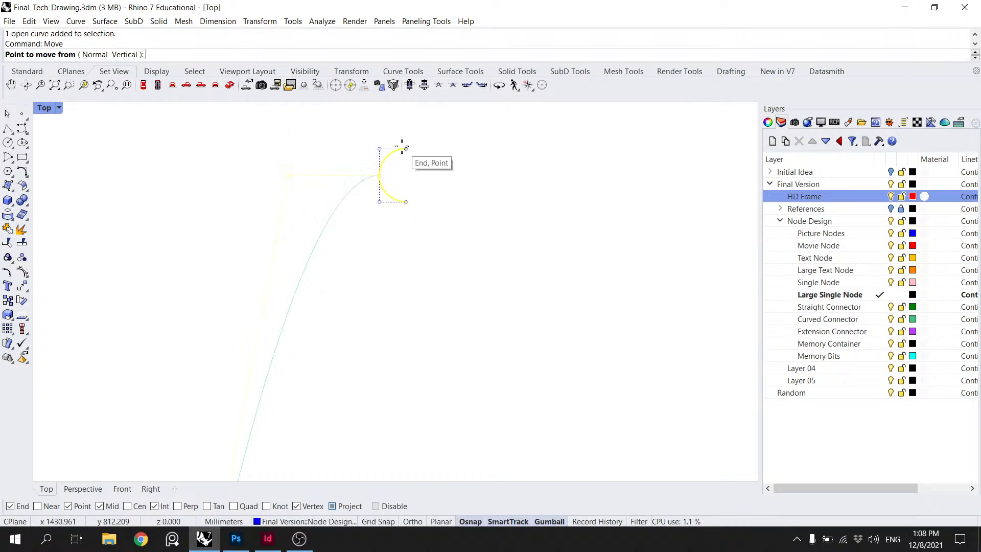
left_click(406, 202)
scroll(439, 180, "down", 1)
scroll(444, 177, "down", 1)
left_click_drag(493, 164, 252, 169)
left_click(493, 197, "shift")
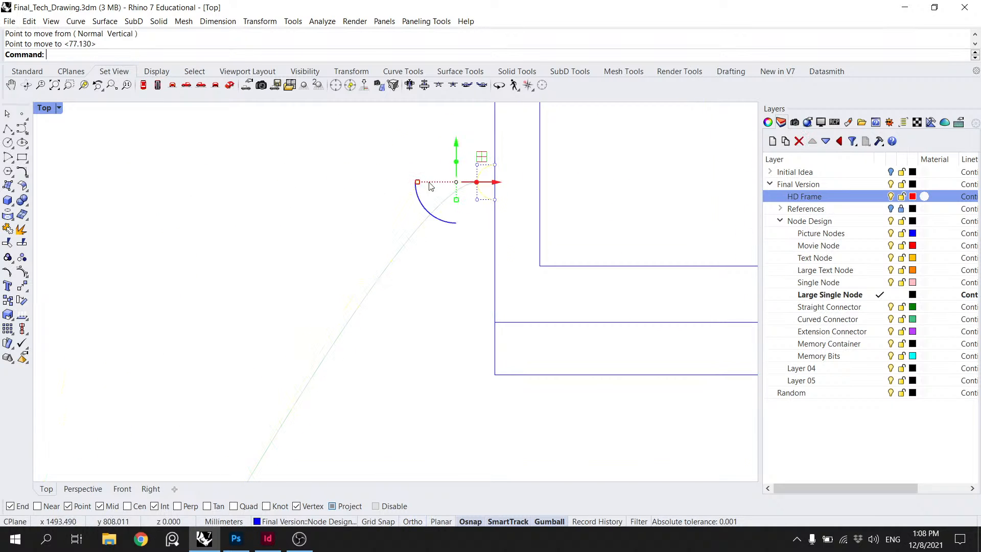
Step: Delete the stray arrowhead left beside the first picture node's repositioned connector curve
scroll(423, 182, "down", 5)
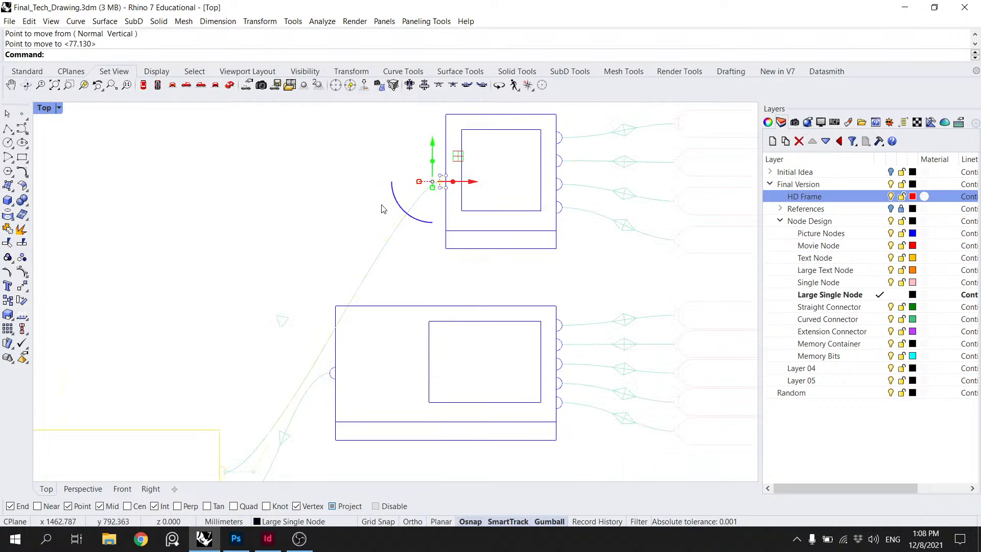
left_click(378, 266)
scroll(375, 264, "down", 3)
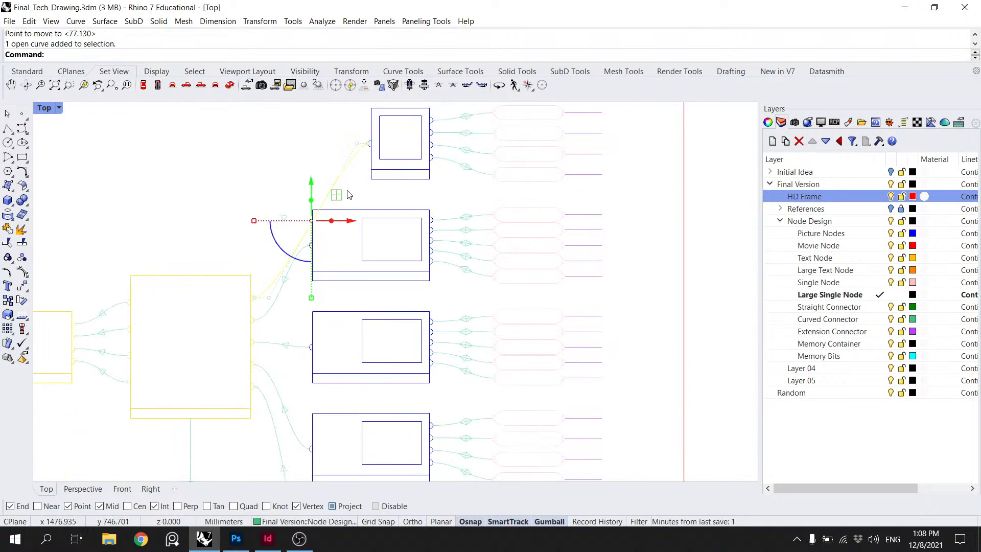
scroll(298, 211, "up", 5)
left_click(280, 225)
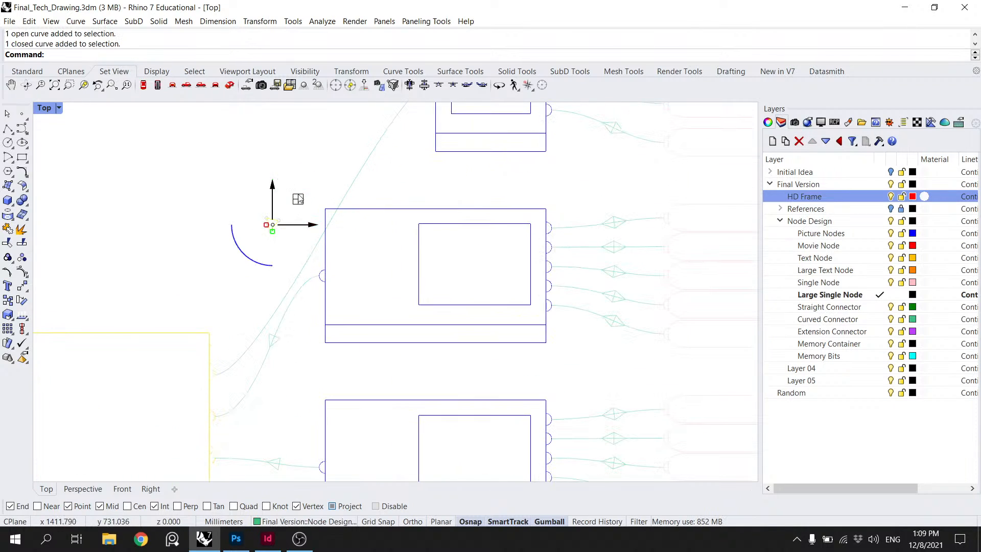
key("Delete")
Step: Try to delete the four lower picture nodes as whole groups
scroll(302, 184, "down", 4)
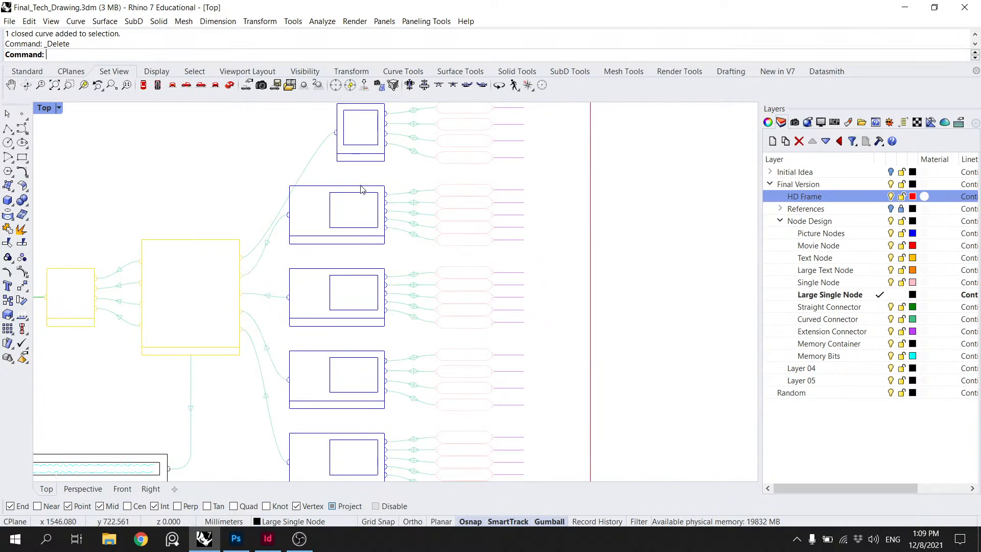
scroll(362, 189, "down", 3)
scroll(358, 224, "down", 4)
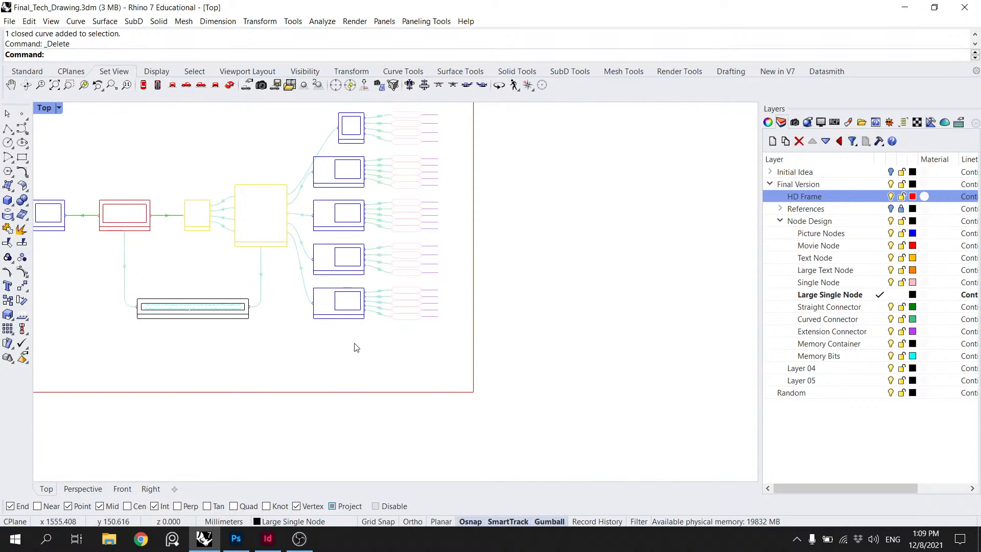
left_click_drag(356, 347, 334, 152)
scroll(352, 164, "up", 4)
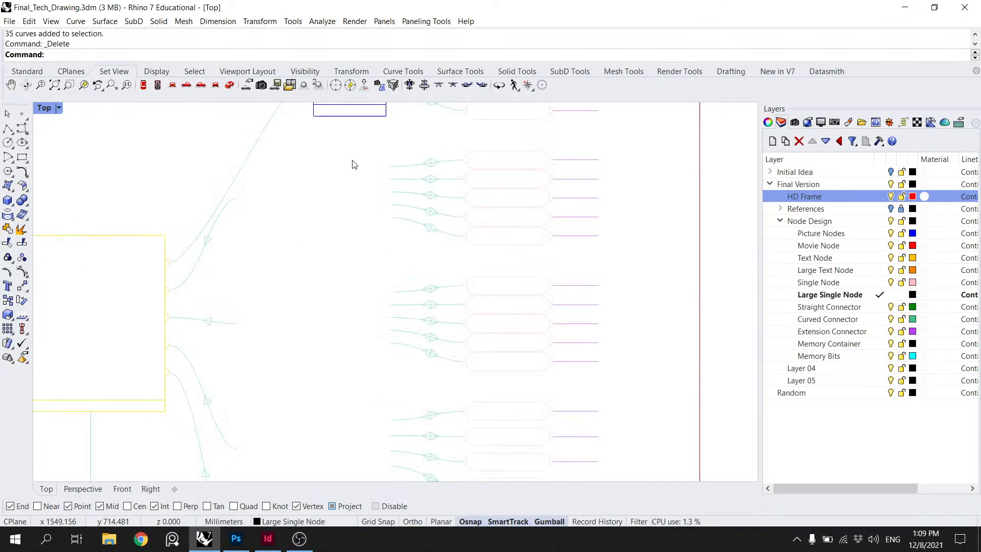
left_click_drag(365, 118, 376, 280)
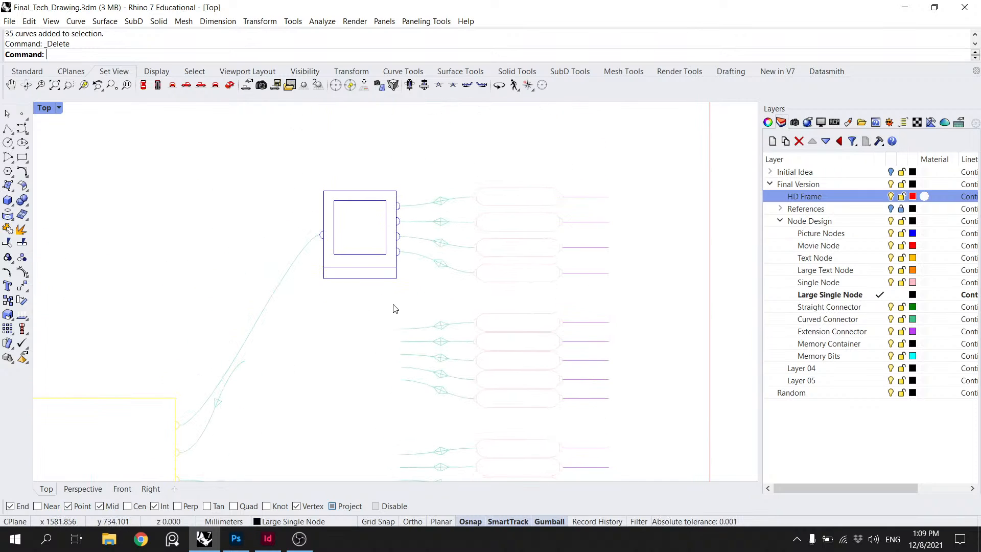
scroll(395, 309, "down", 3)
key("ctrl+z")
scroll(392, 292, "up", 3)
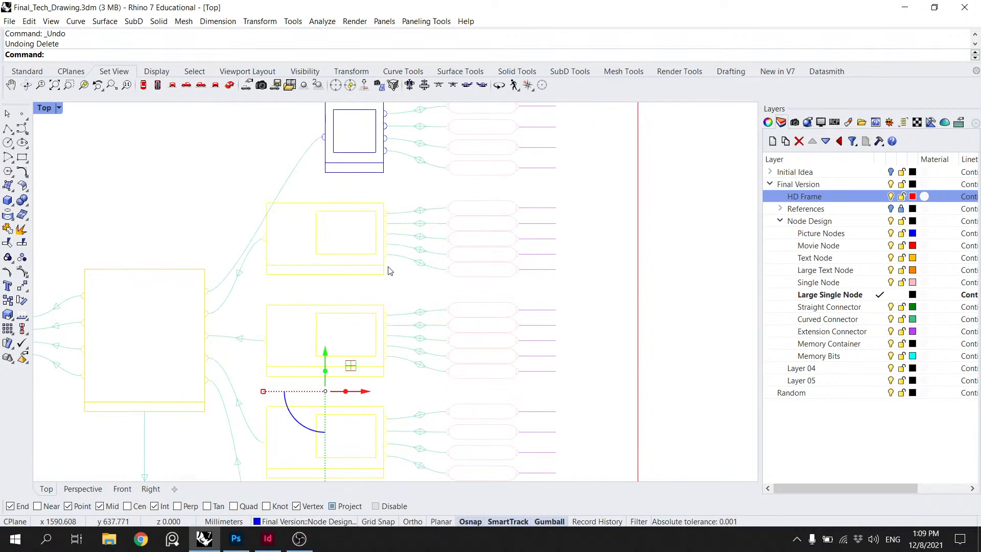
key("Escape")
Step: Ungroup the four lower picture nodes and delete their outlines, inner frames and bottom strips, keeping the connector semicircles
scroll(377, 270, "down", 2)
scroll(370, 209, "down", 3)
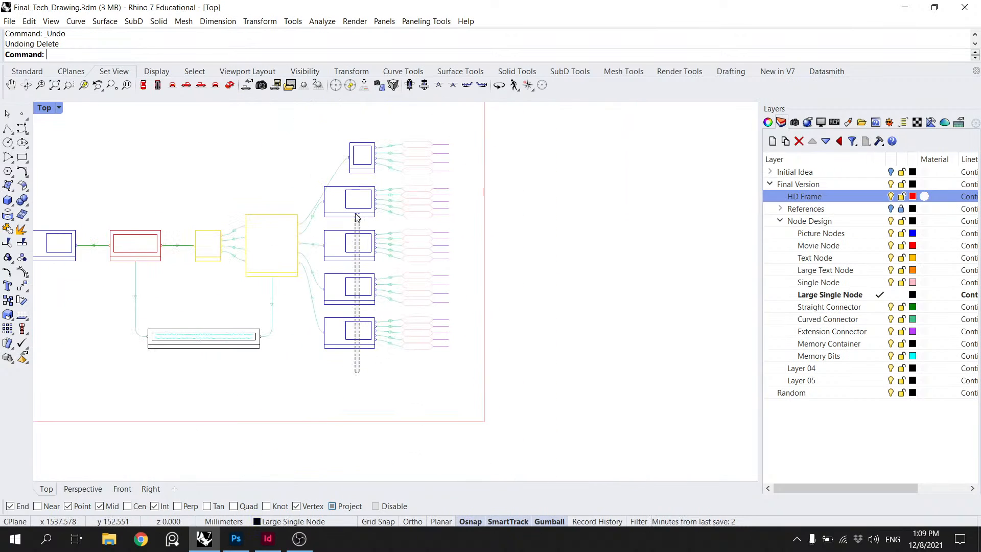
left_click_drag(357, 217, 356, 188)
type("Ungroup")
key("Return")
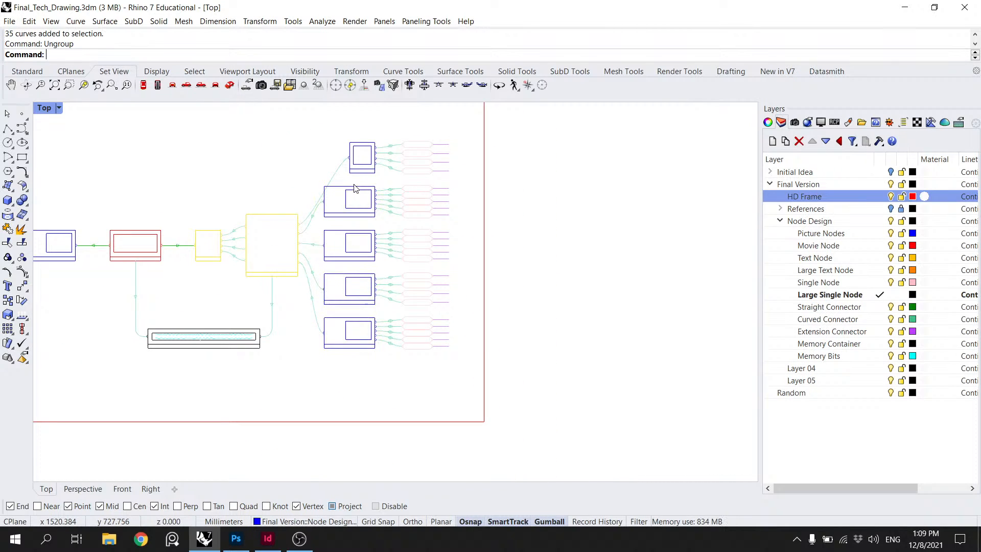
left_click_drag(367, 364, 346, 182)
key("Delete")
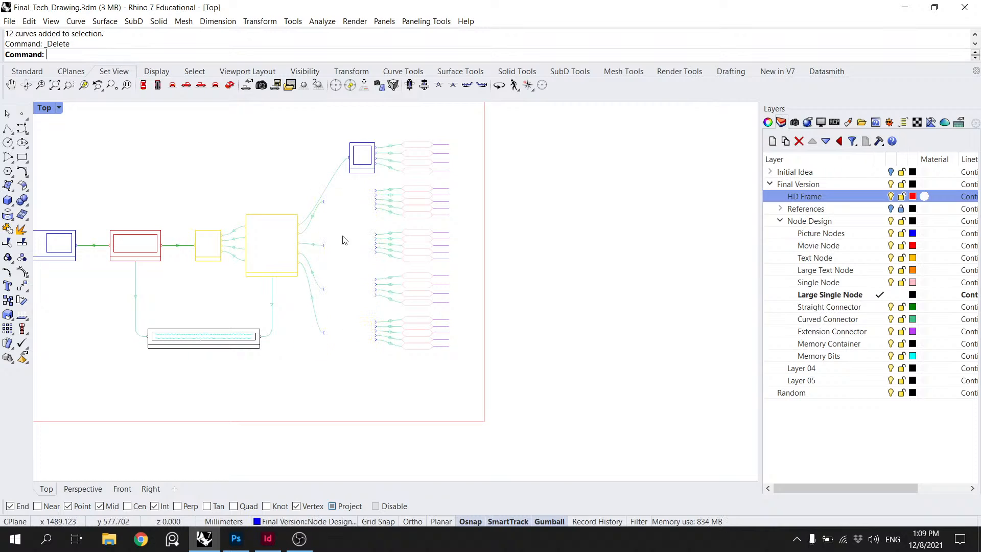
Step: Delete the leftover semicircles at the free ends of the four lower connector curves beside the large text node
scroll(340, 353, "up", 4)
left_click_drag(344, 365, 312, 194)
left_click_drag(337, 334, 308, 219)
key("Delete")
left_click_drag(323, 190, 330, 347)
left_click_drag(338, 292, 316, 173)
scroll(344, 261, "down", 5)
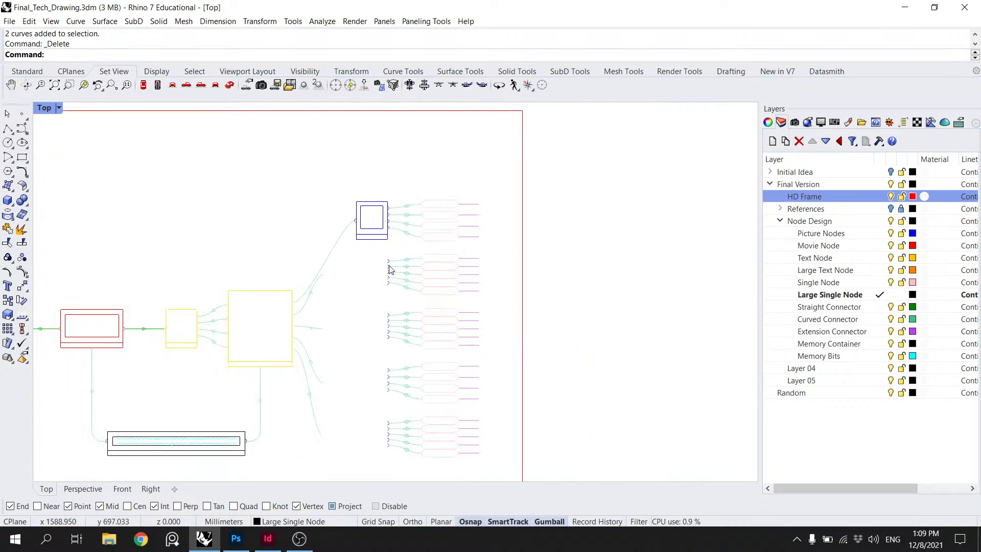
Step: Copy the first picture node with its left semicircle down to the second row, using the midpoints of each row's uppermost pill shape as references
left_click(382, 240)
scroll(392, 234, "up", 8)
left_click_drag(381, 267, 308, 142)
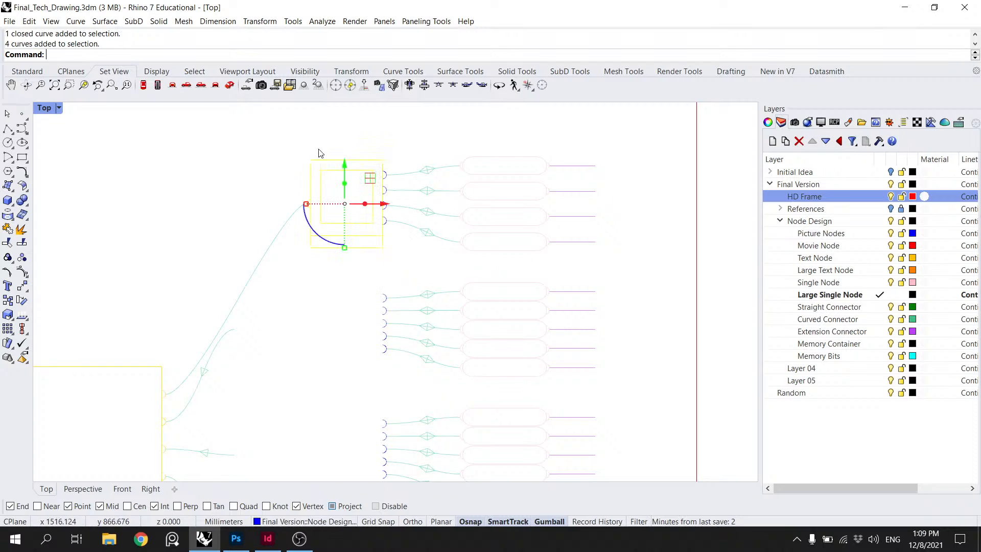
scroll(359, 163, "up", 4)
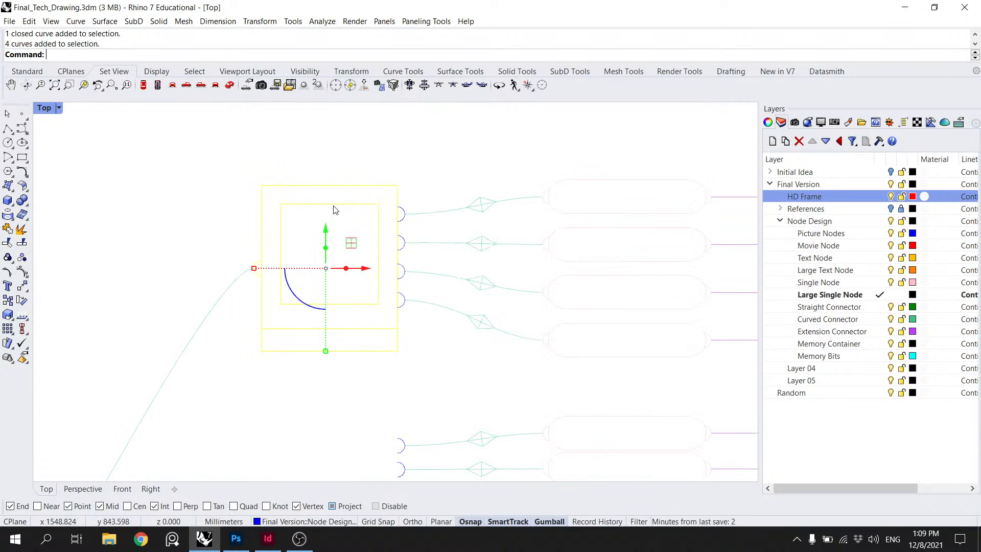
key("Return")
scroll(332, 205, "down", 3)
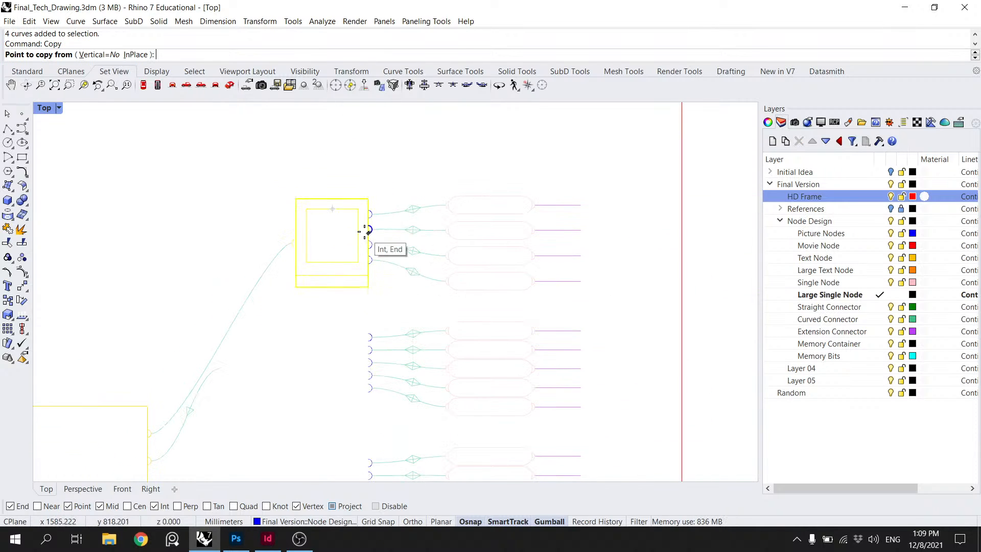
scroll(368, 215, "up", 3)
left_click_drag(418, 328, 366, 246)
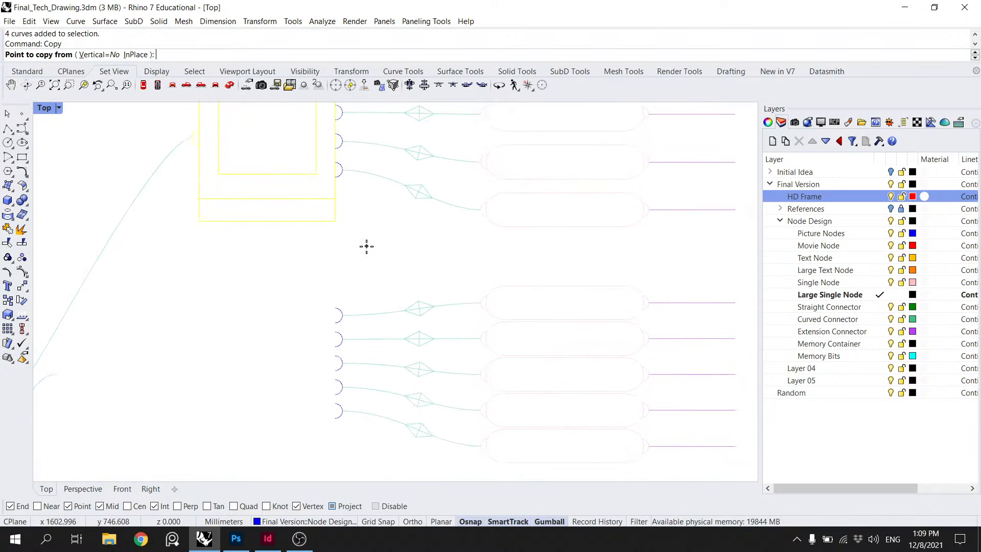
scroll(366, 247, "down", 2)
scroll(371, 244, "down", 1)
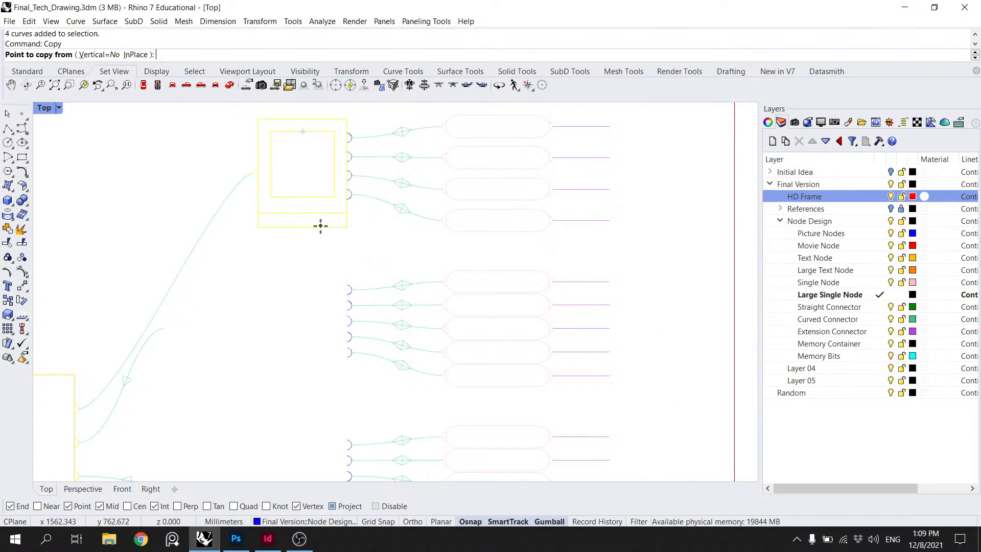
left_click_drag(381, 254, 379, 196)
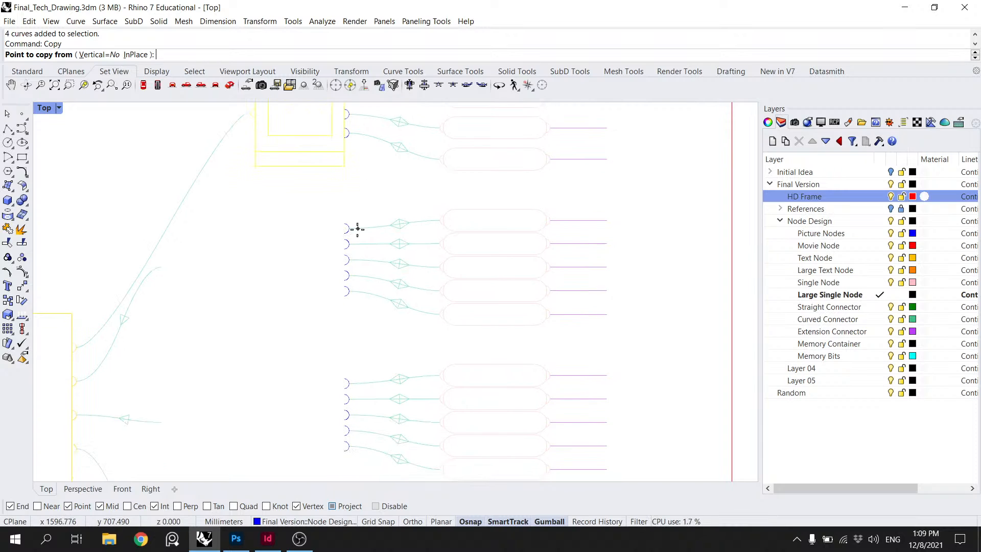
left_click_drag(359, 228, 338, 293)
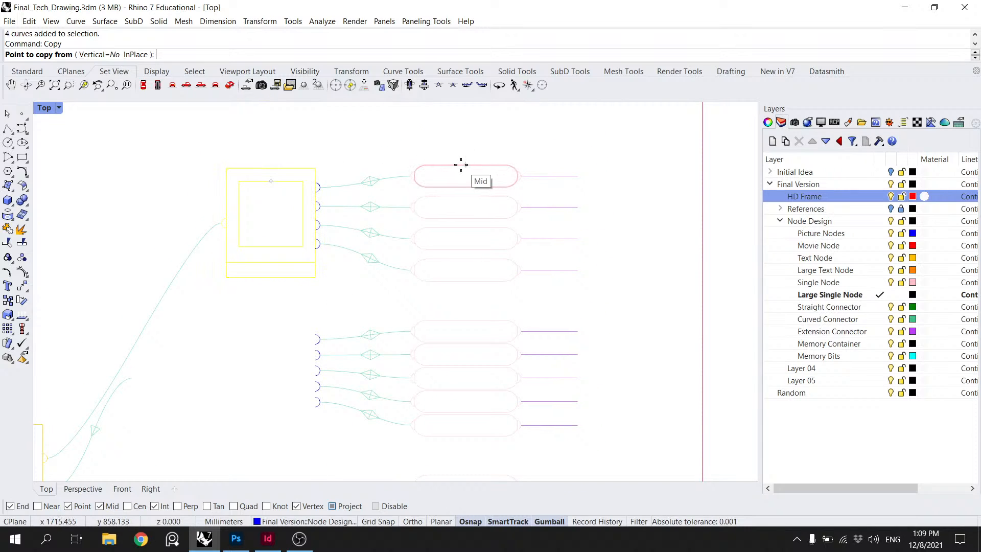
left_click(461, 165)
left_click(463, 316)
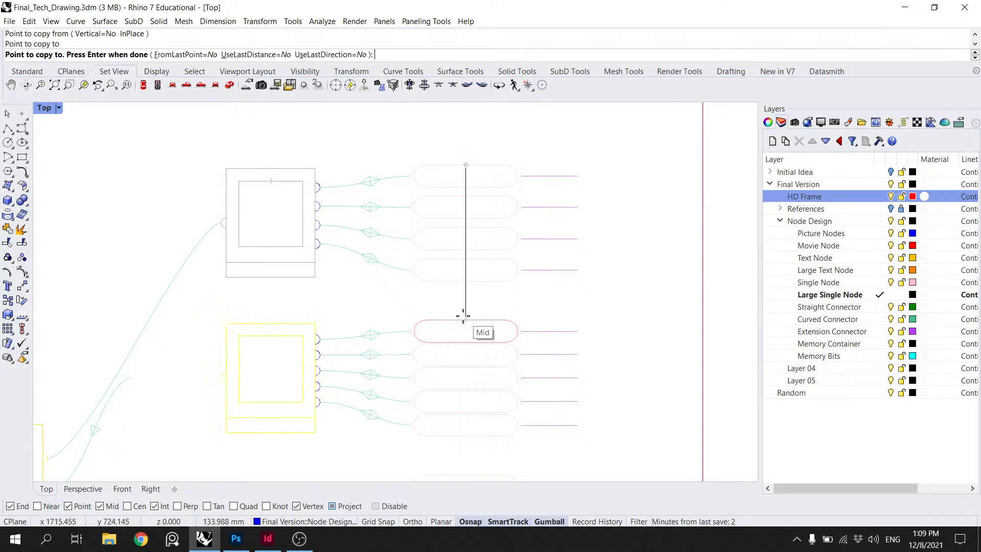
Step: Place three more picture node copies at the third, fourth and fifth rows, aligned to each row's uppermost pill midpoint, and finish copying
left_click(431, 306)
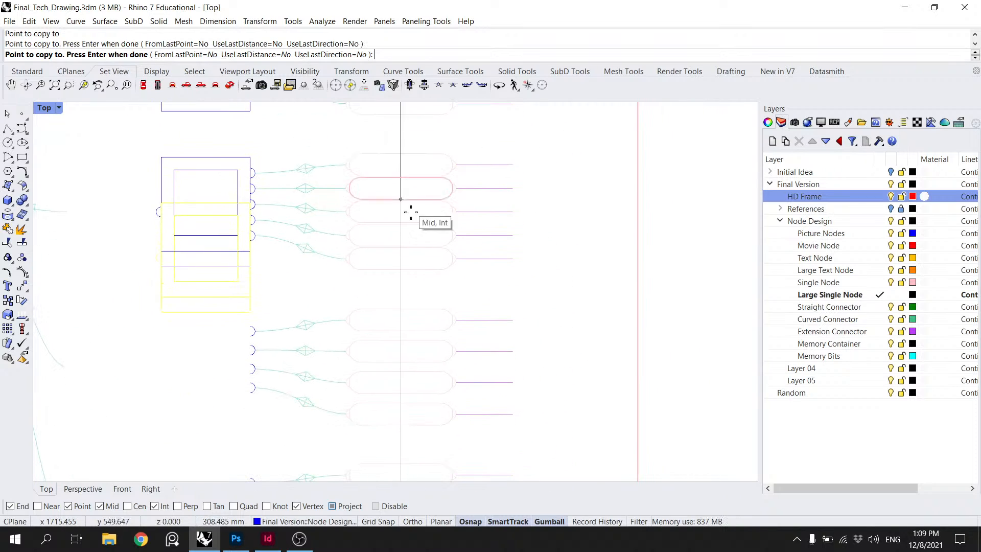
left_click(401, 308)
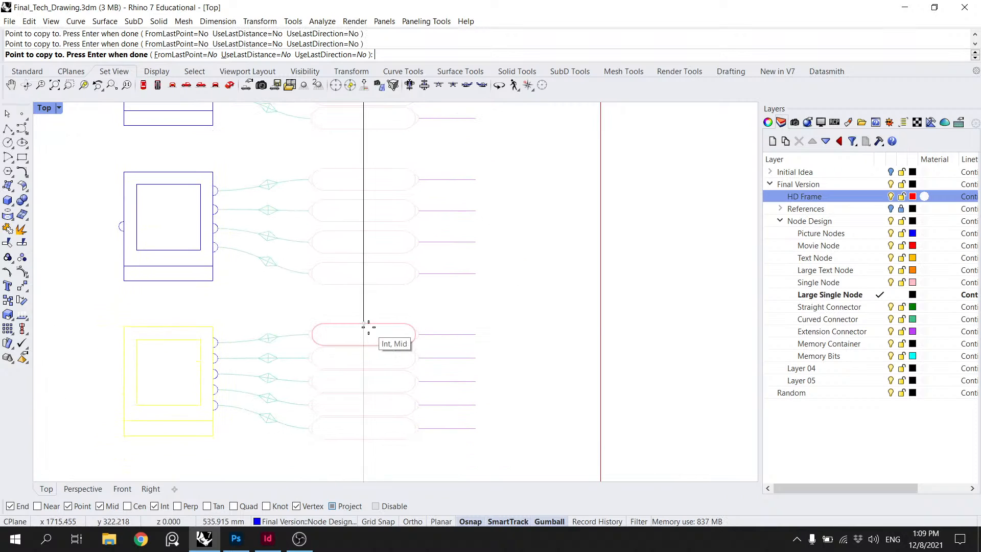
left_click(368, 326)
key("Return")
scroll(310, 276, "down", 10)
scroll(335, 261, "up", 6)
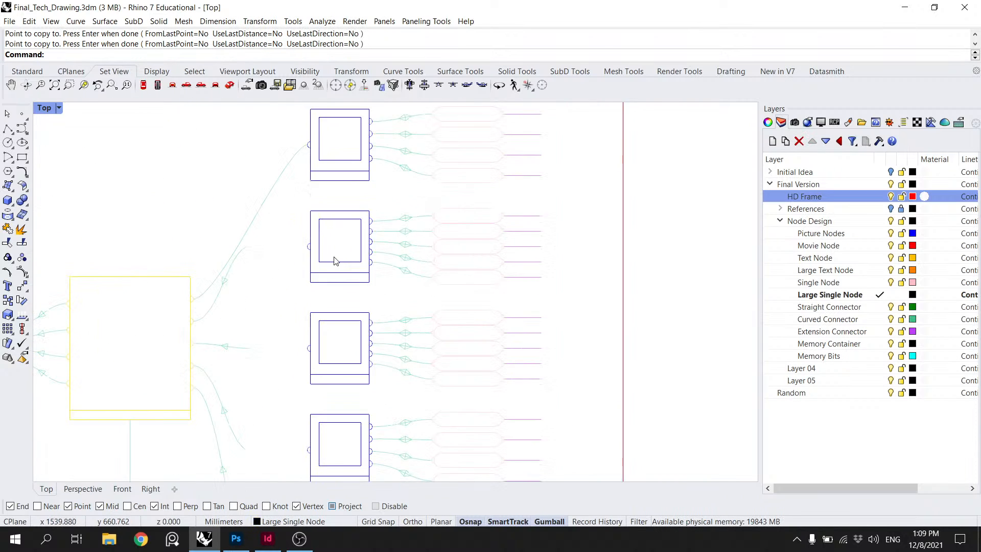
Step: Move the two end control points of the second connector curve onto the second picture node's left semicircle
scroll(309, 257, "up", 4)
left_click(206, 245)
left_click(218, 242)
left_click(201, 243, "shift")
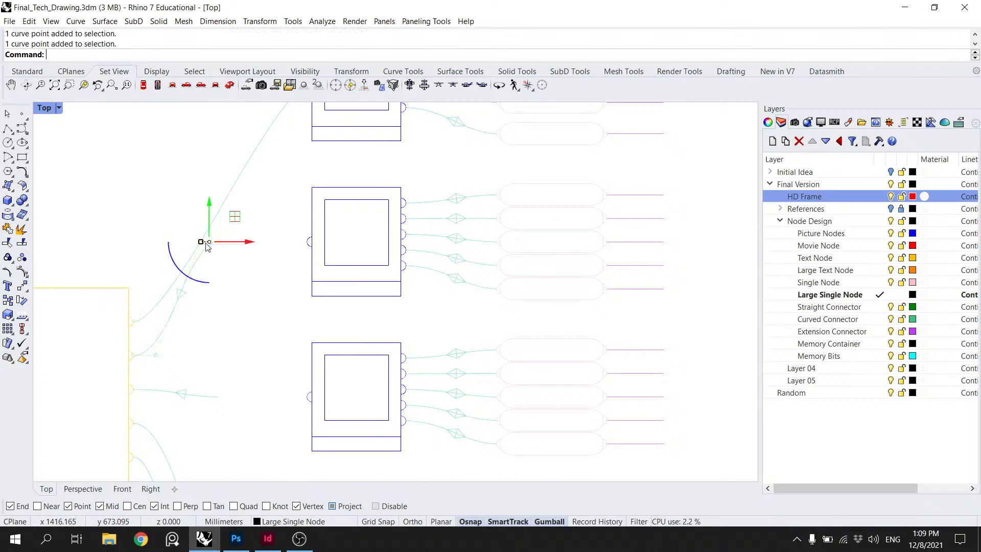
key("Return")
left_click(218, 242)
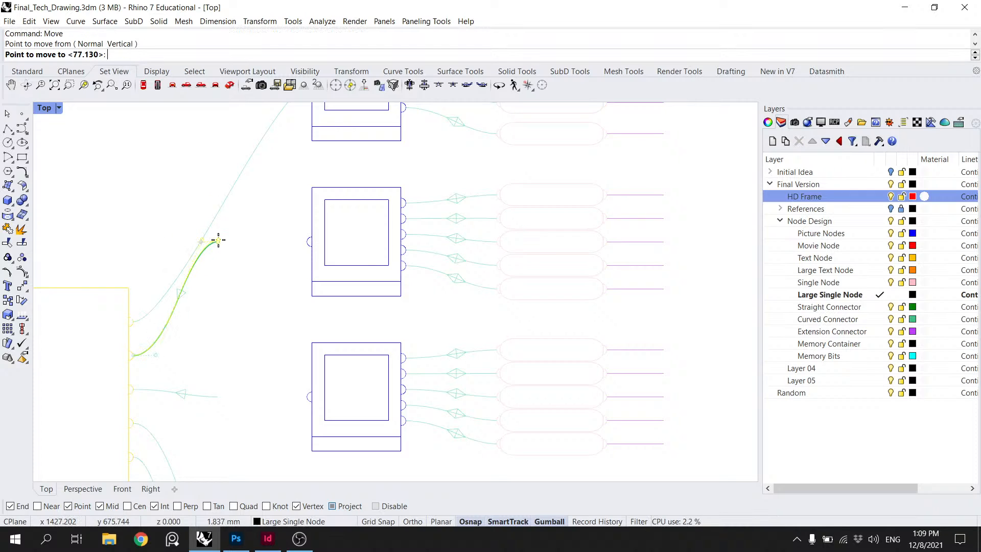
left_click(304, 243)
Step: Move the two end control points of the third connector curve onto the third picture node's left semicircle
left_click(220, 401)
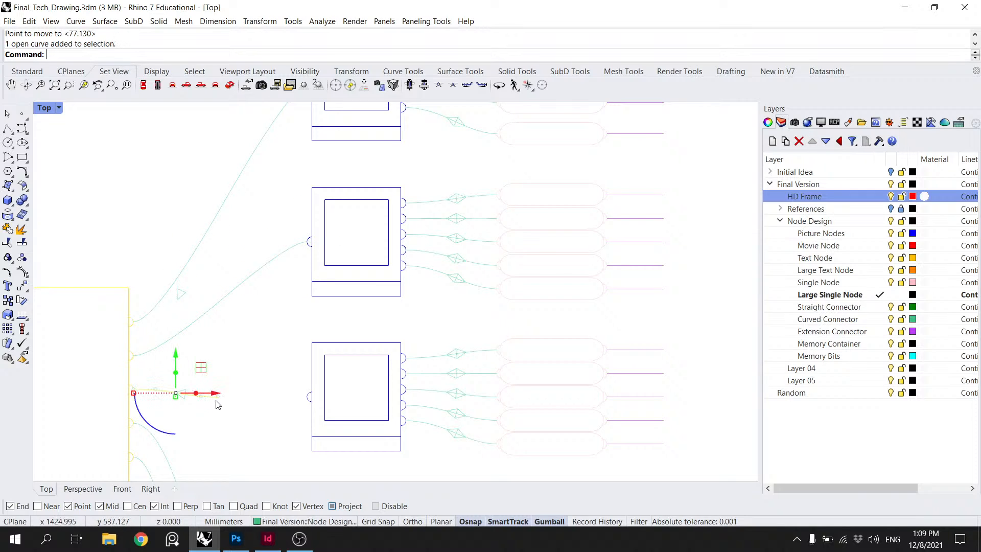
scroll(218, 405, "up", 5)
left_click(231, 390)
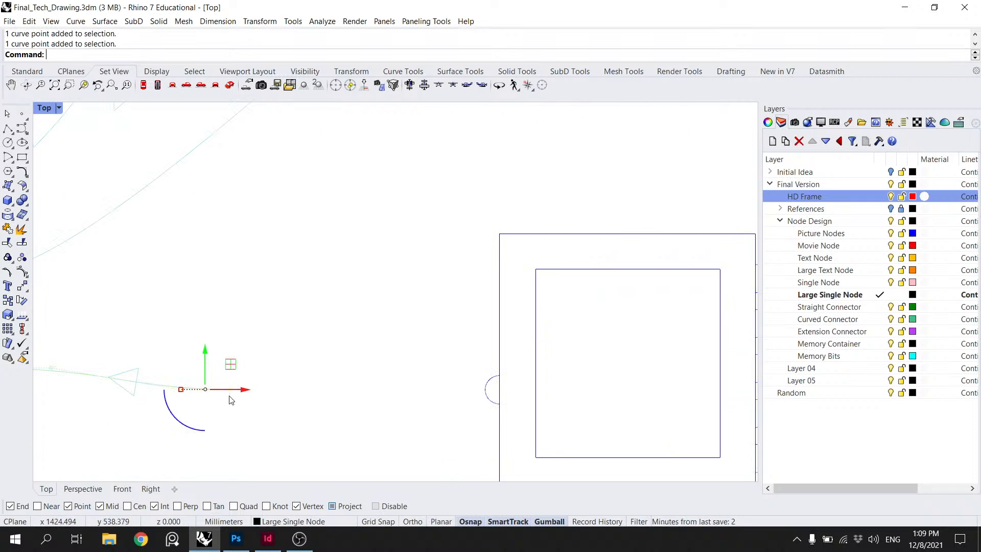
left_click_drag(192, 394, 436, 182)
key("Escape")
Step: Move the two end control points of the fourth connector curve onto the fourth picture node's left semicircle
scroll(486, 393, "down", 8)
left_click(300, 361)
scroll(295, 365, "up", 8)
left_click(303, 354)
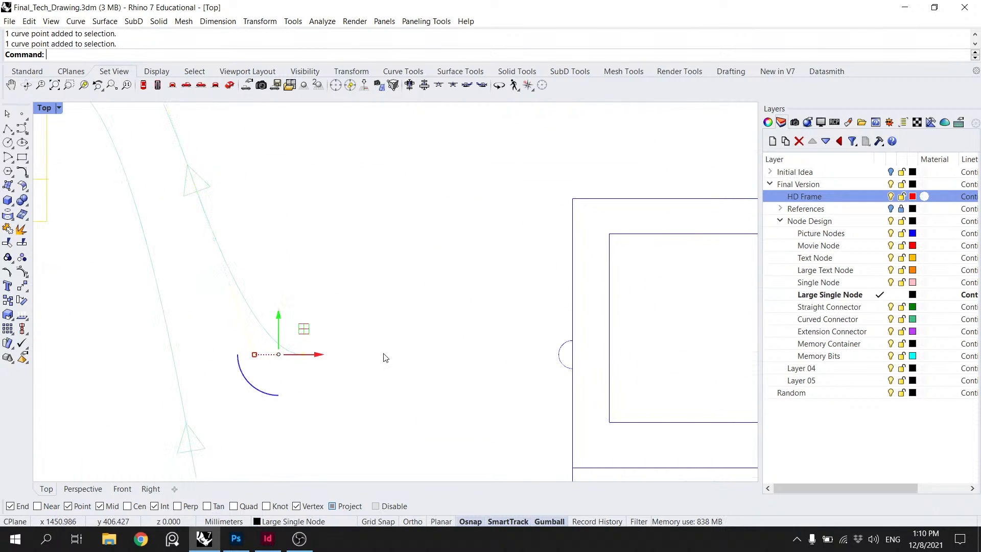
left_click_drag(303, 354, 535, 355)
Step: Move the two end control points of the fifth connector curve onto the lowest picture node's left semicircle
scroll(557, 360, "down", 4)
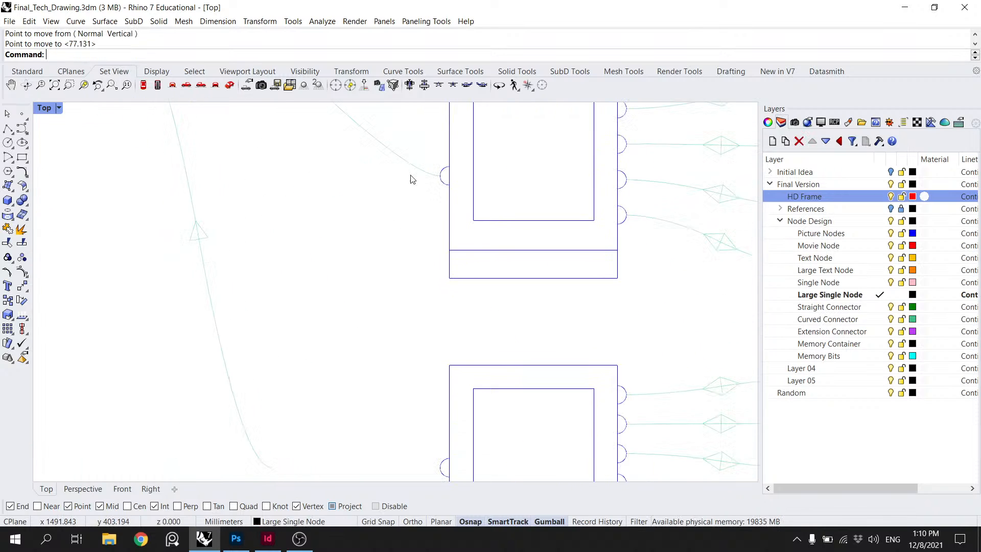
left_click(327, 353)
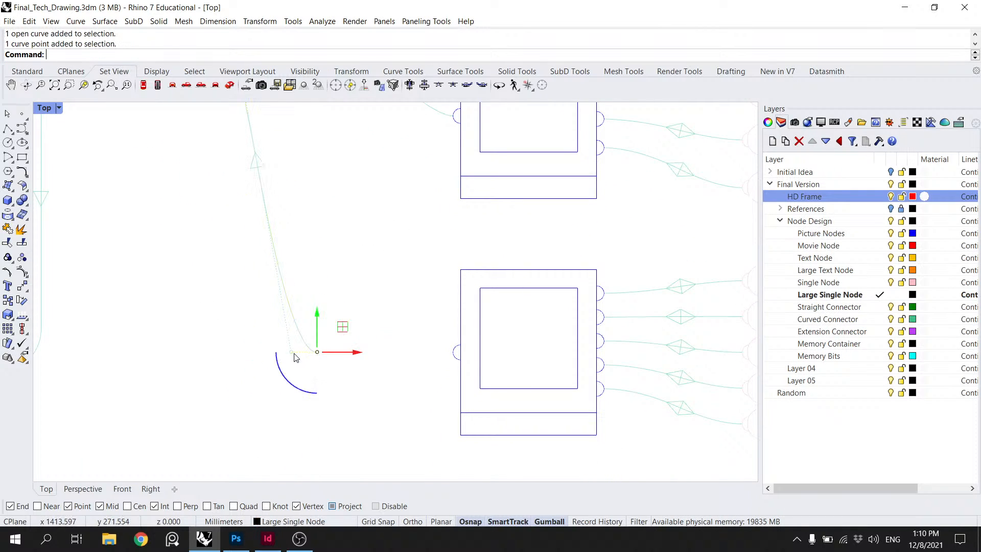
left_click_drag(317, 352, 449, 352)
Step: Rebuild the connector curve to the lowest picture node with 4 points and degree 3
scroll(440, 267, "down", 4)
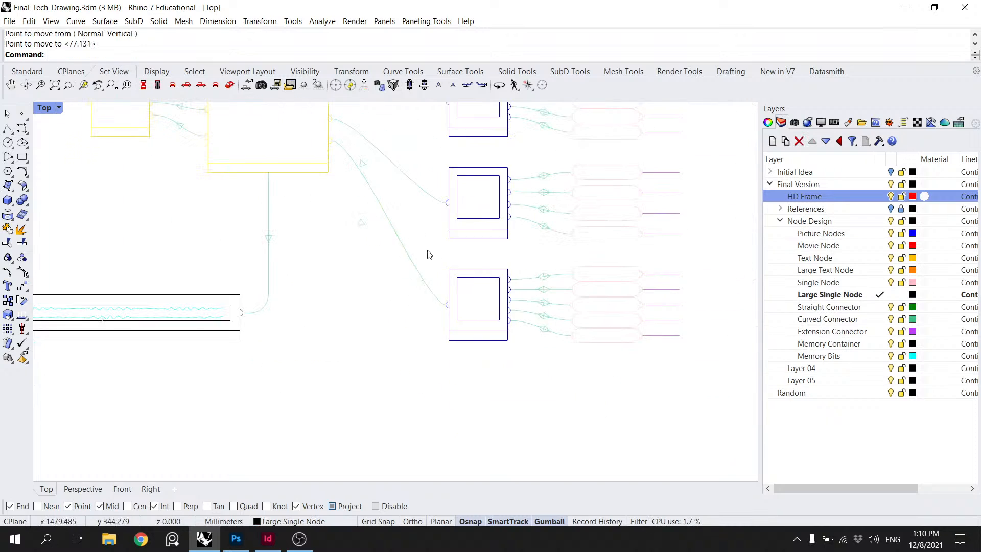
left_click(404, 253)
type("Rebuild")
key("Return")
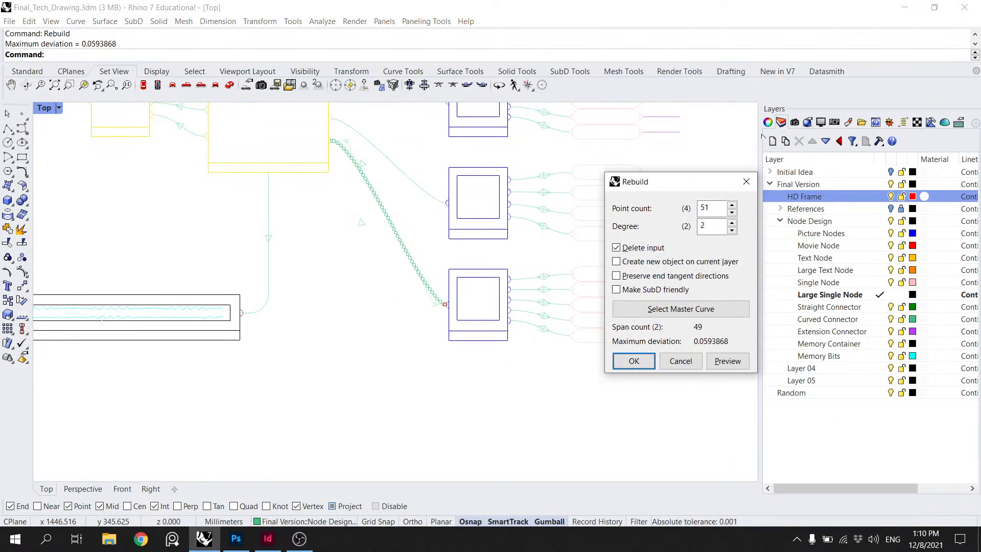
left_click(726, 209)
left_click(715, 226)
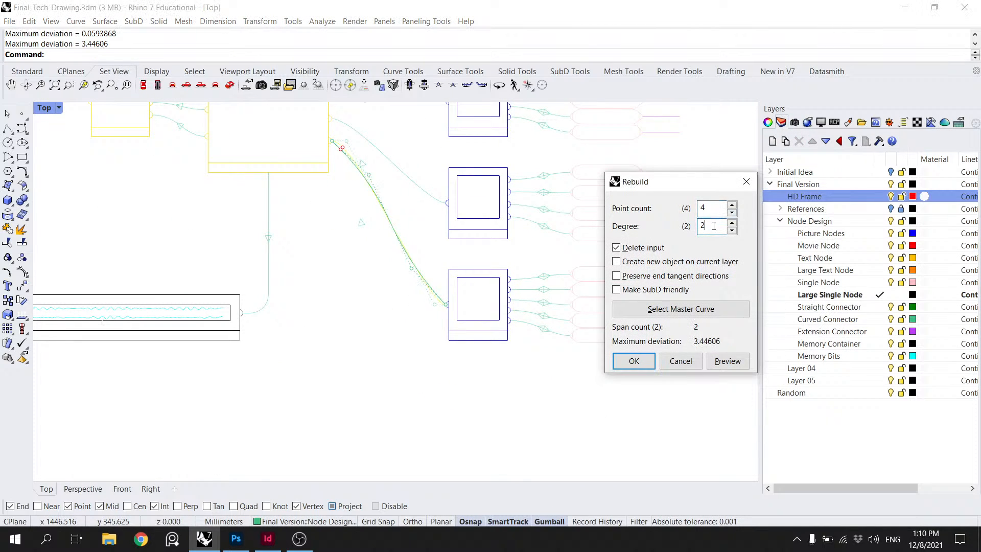
scroll(372, 165, "up", 3)
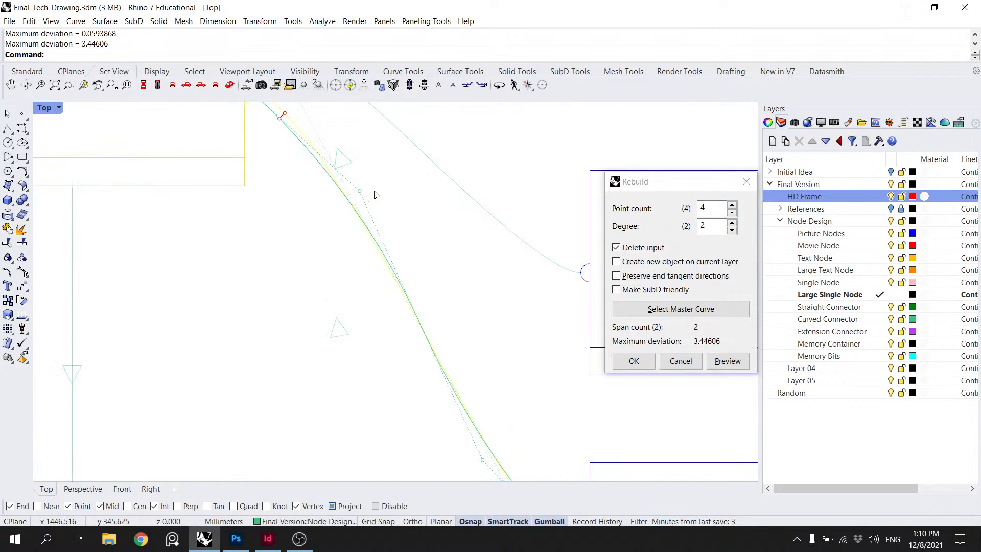
scroll(375, 195, "down", 2)
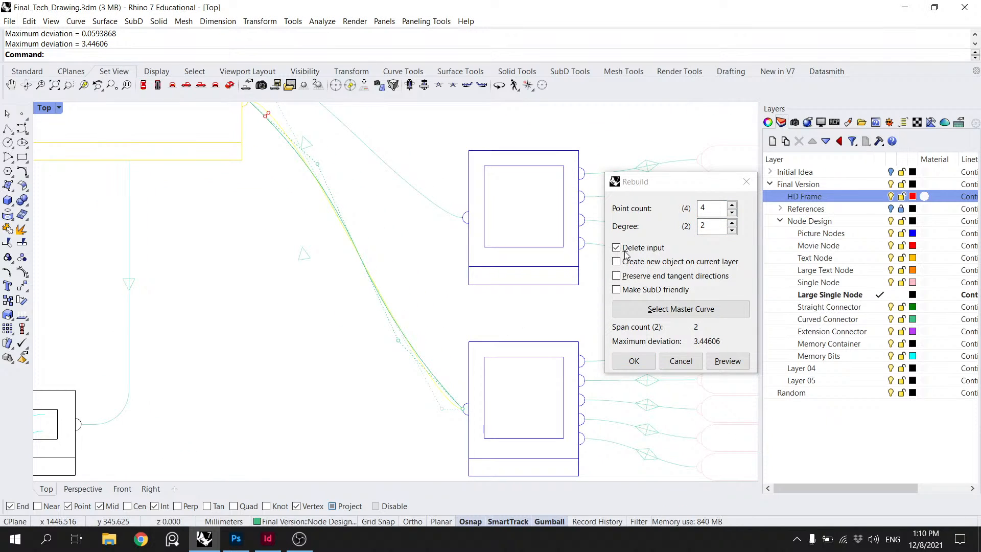
left_click(732, 224)
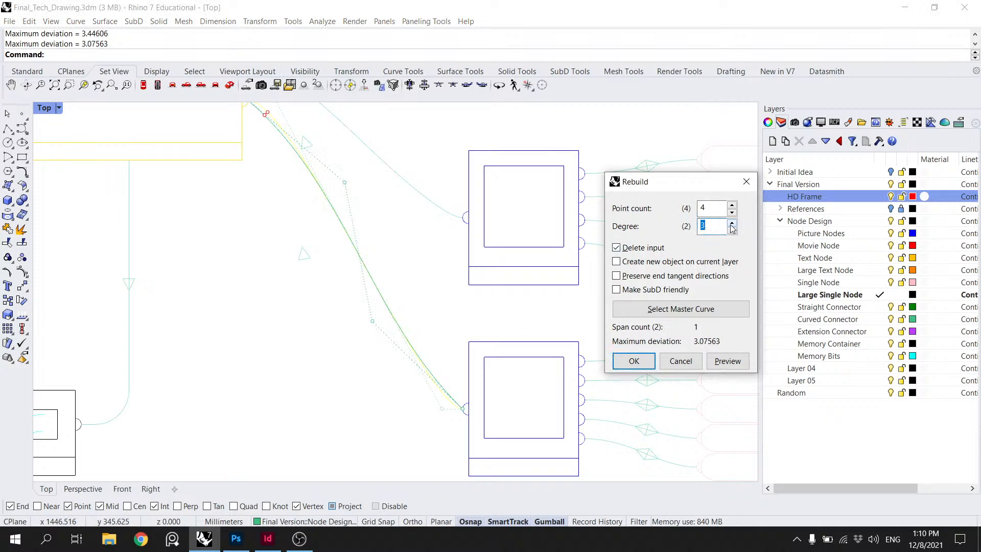
left_click(634, 361)
key("Escape")
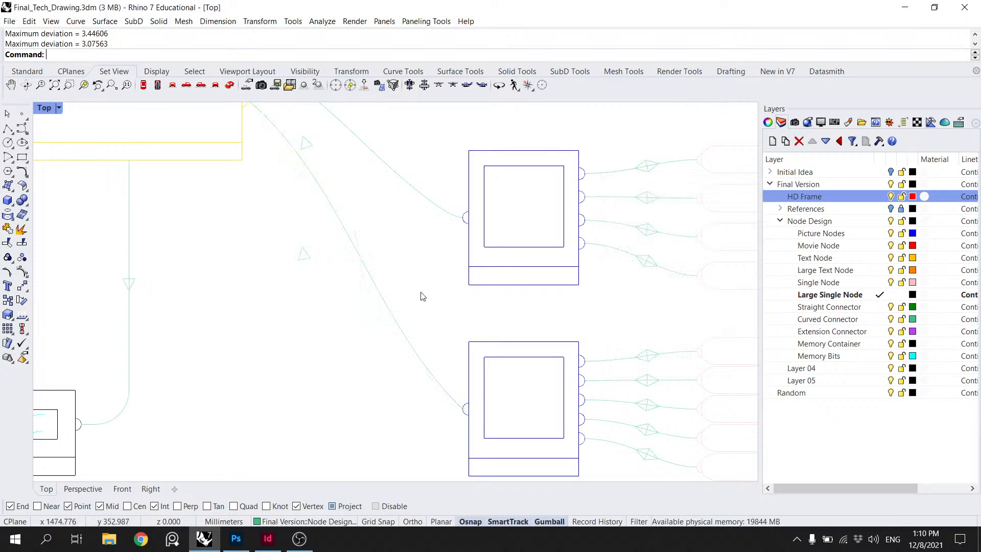
Step: Undo the rebuild of the lowest connector curve
scroll(423, 289, "down", 1)
key("ctrl+z")
key("Escape")
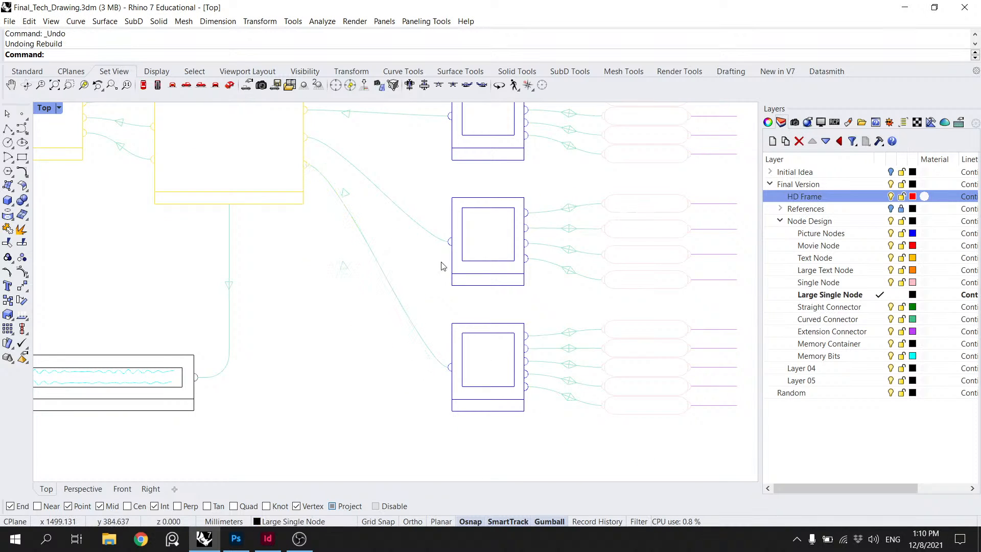
Step: Delete the stray arrowheads left beside the four lower connector curves and save the drawing
scroll(345, 301, "up", 3)
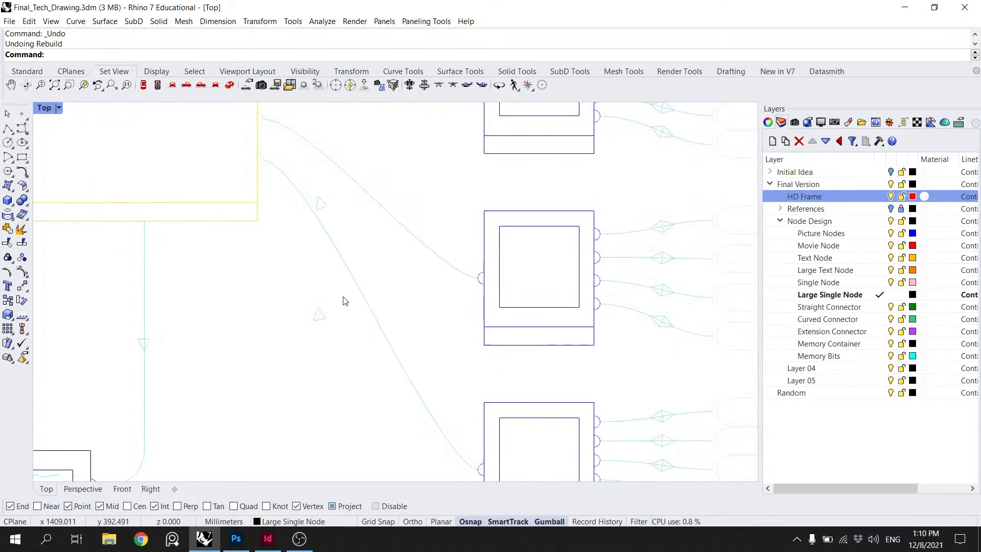
left_click(318, 322)
key("Delete")
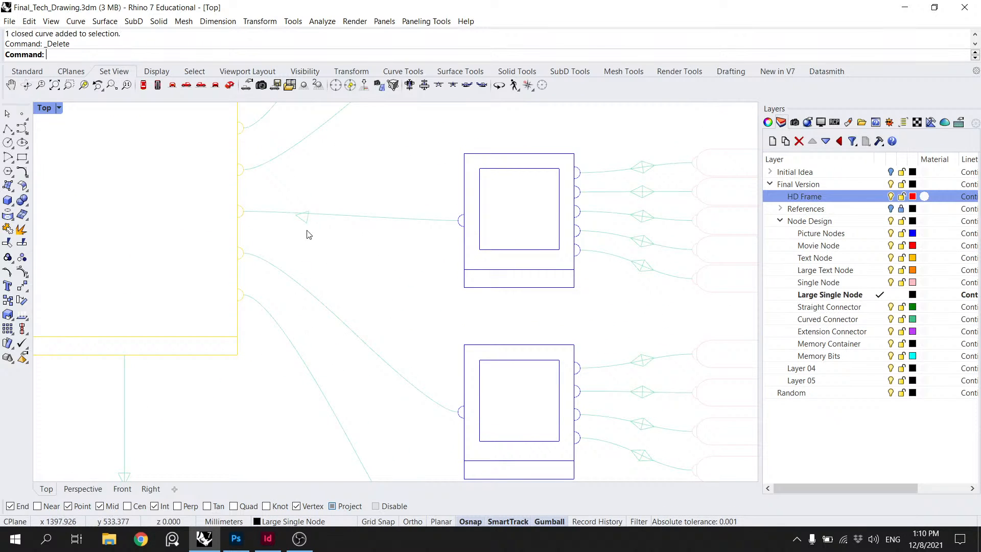
scroll(310, 234, "down", 5)
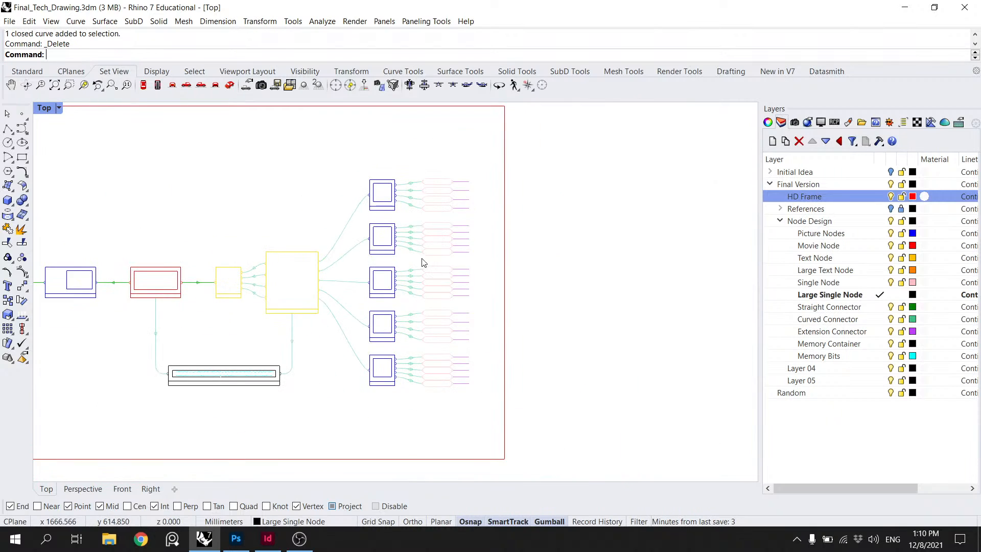
key("ctrl+s")
Step: Select both triangles of the diamond arrowhead on the second picture node's lowest output connector
scroll(411, 234, "up", 4)
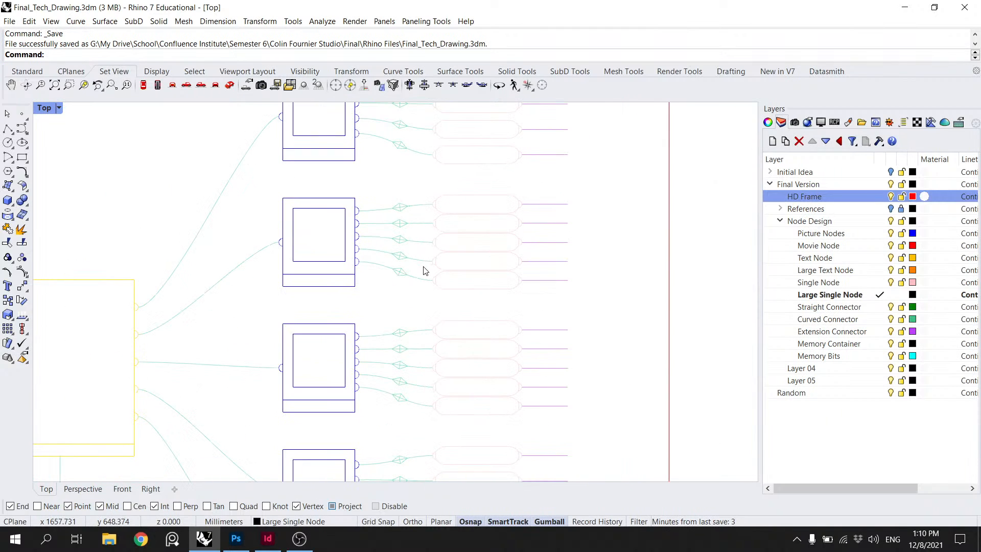
scroll(422, 269, "down", 3)
scroll(431, 259, "up", 2)
scroll(416, 262, "up", 2)
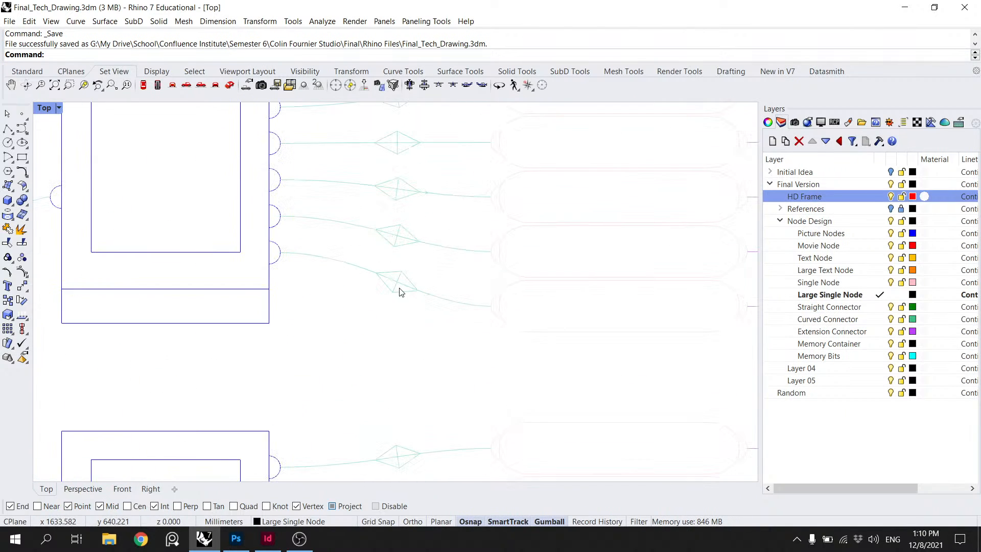
left_click(397, 283)
scroll(394, 282, "up", 2)
left_click(375, 292)
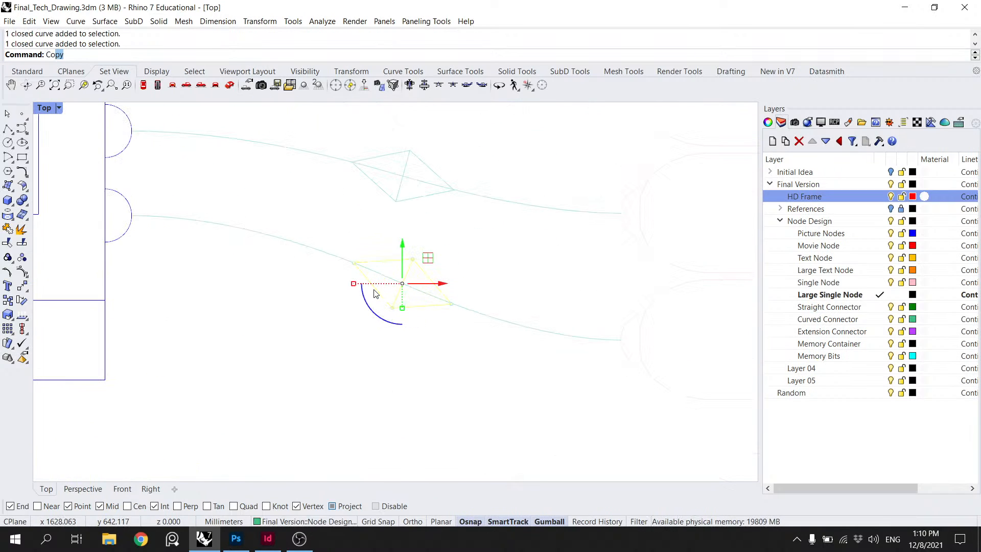
key("Return")
left_click(398, 287)
key("Escape")
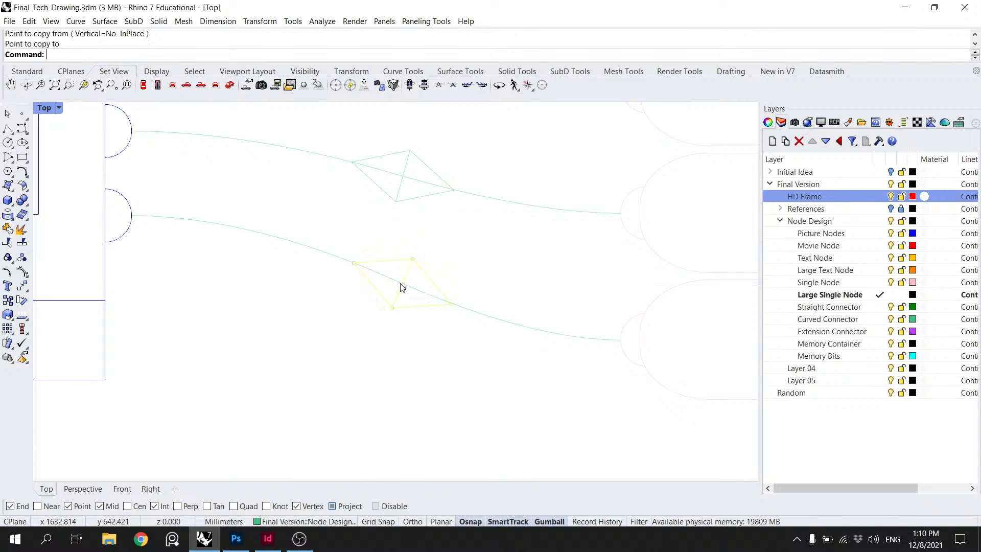
Step: Copy the selected arrowhead from its midpoint onto the middle of the connector curve to the top picture node
key("Return")
scroll(402, 283, "up", 10)
left_click(401, 284)
scroll(383, 274, "down", 15)
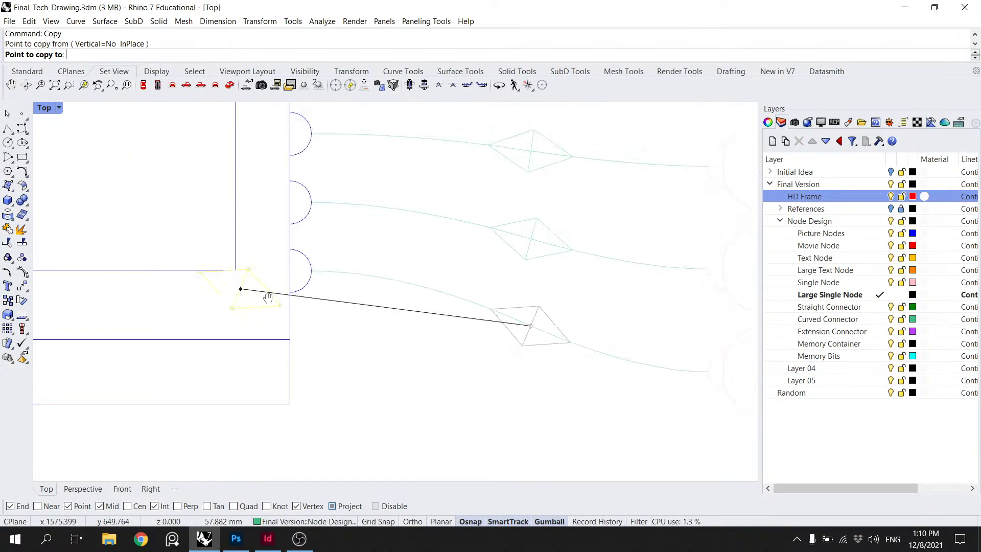
scroll(348, 295, "up", 6)
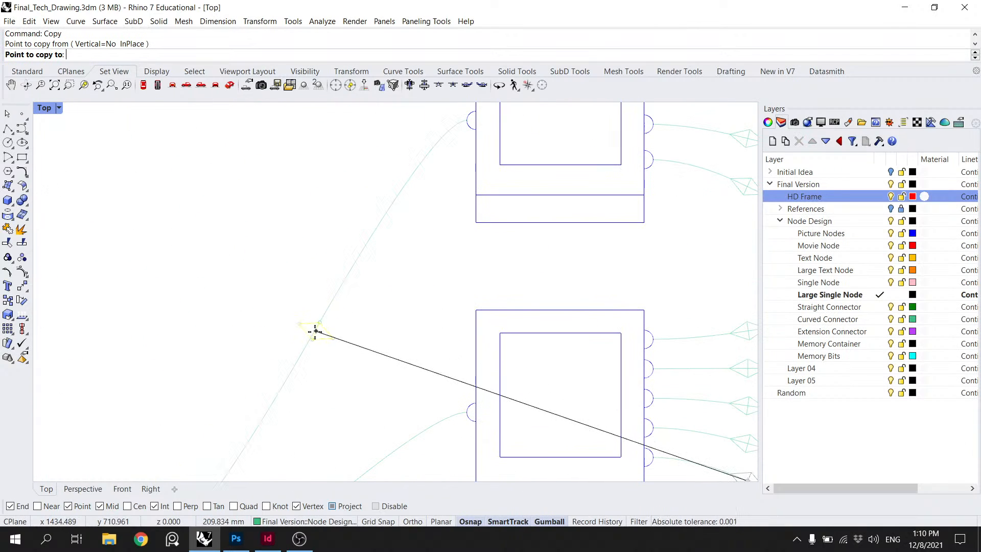
scroll(303, 342, "down", 2)
left_click(305, 344)
Step: Place further arrowhead copies at the middle of the other four picture node connectors and finish copying
left_click_drag(346, 411, 346, 353)
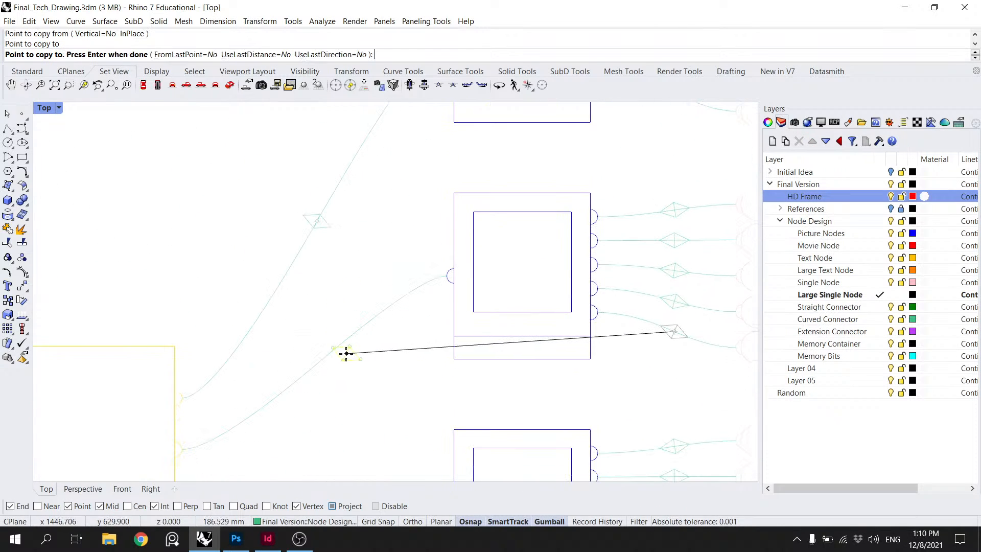
left_click(312, 365)
left_click_drag(335, 419, 315, 192)
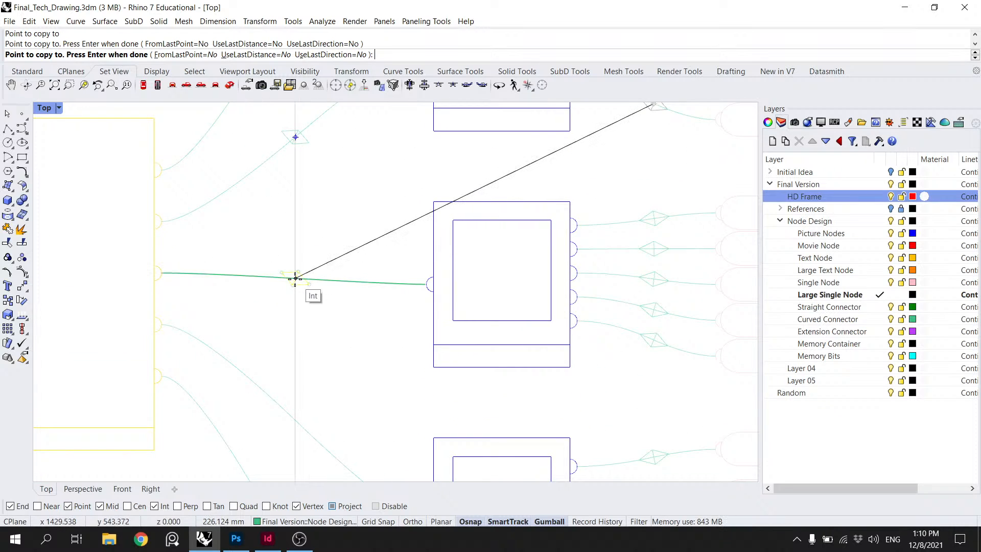
left_click(289, 276)
left_click_drag(293, 372, 308, 258)
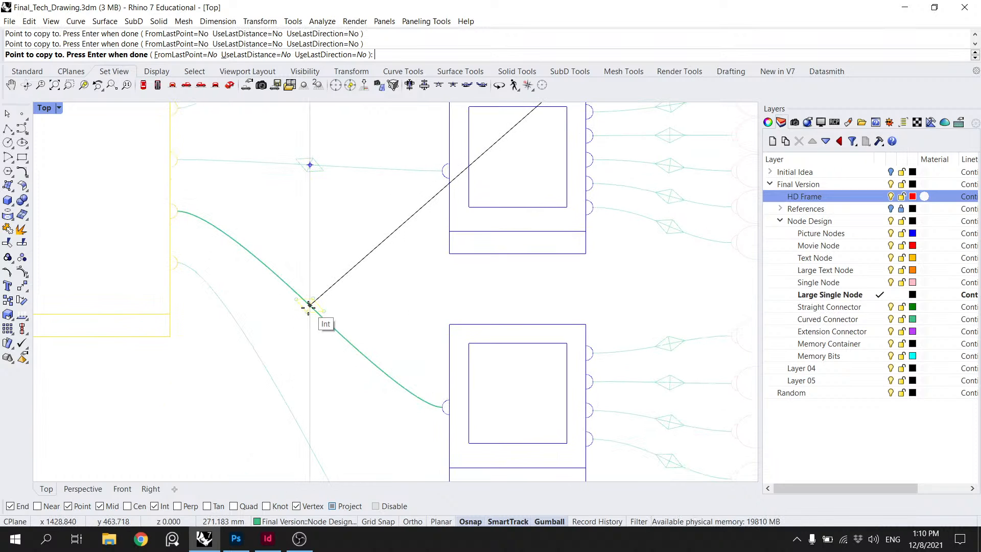
left_click(312, 309)
left_click_drag(296, 420, 297, 289)
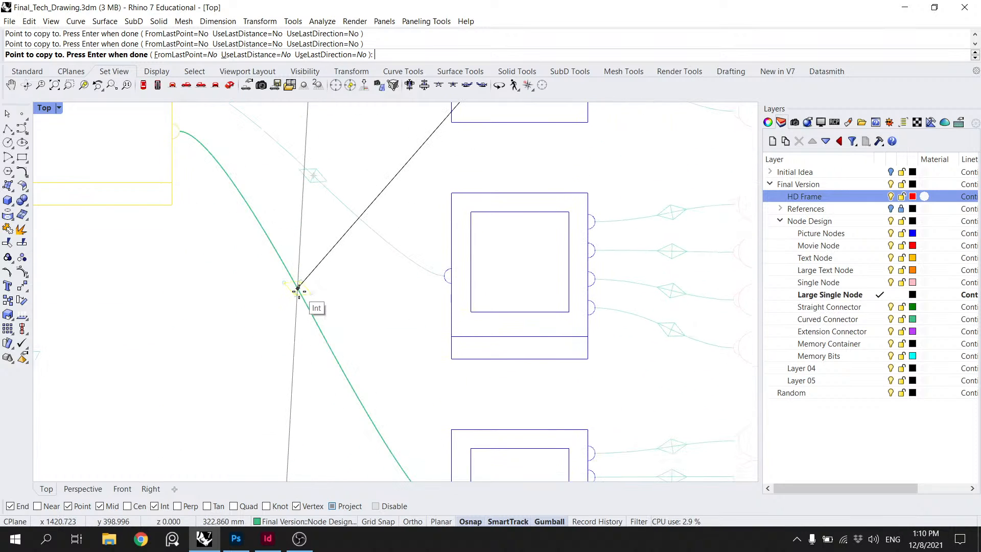
left_click(316, 318)
left_click_drag(333, 418, 301, 134)
scroll(340, 273, "down", 10)
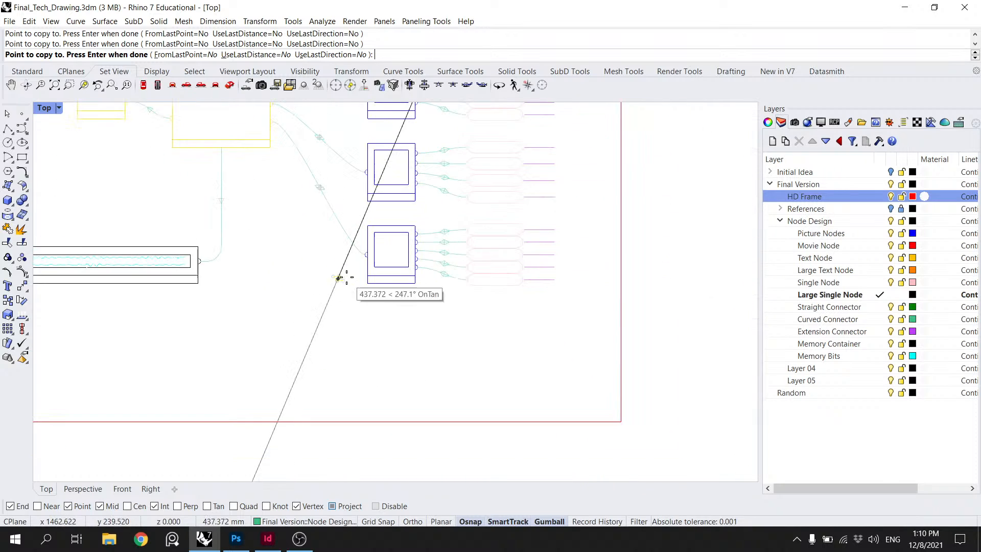
left_click_drag(327, 181, 360, 346)
right_click(360, 346)
Step: Rotate the arrowhead on the lowest picture node's connector about its midpoint to align with the curve
scroll(360, 346, "up", 10)
left_click(353, 353)
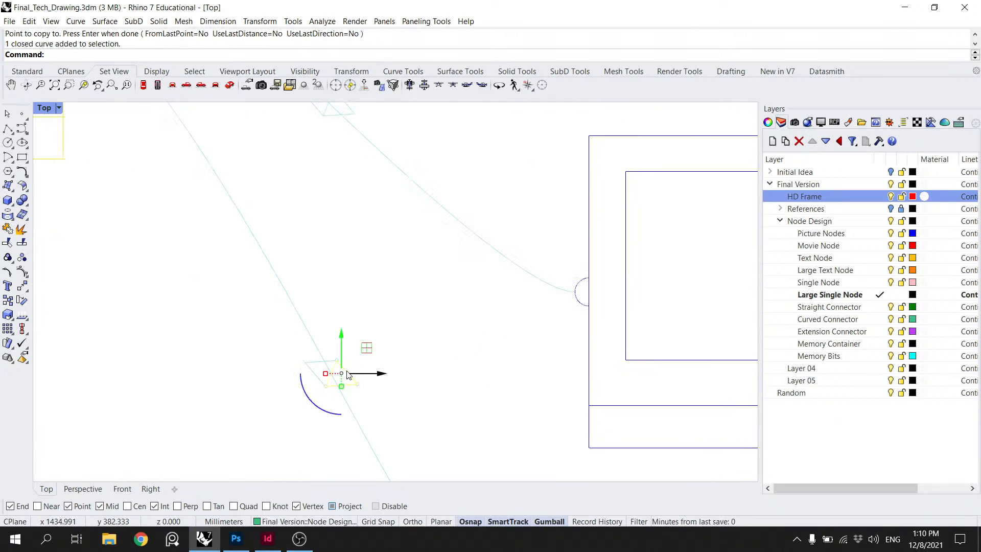
scroll(357, 372, "up", 10)
left_click(280, 339, "shift")
key("Return")
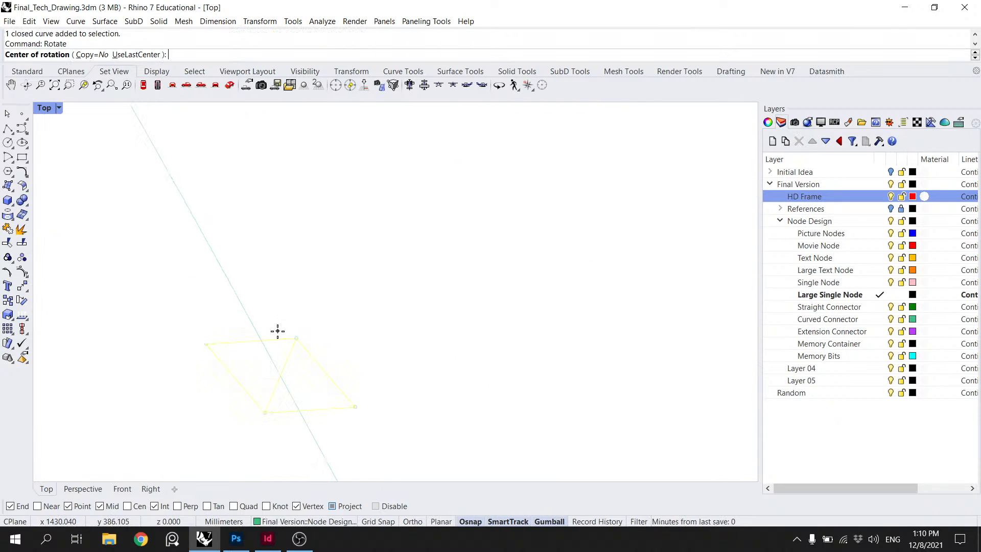
left_click(281, 376)
left_click(207, 343)
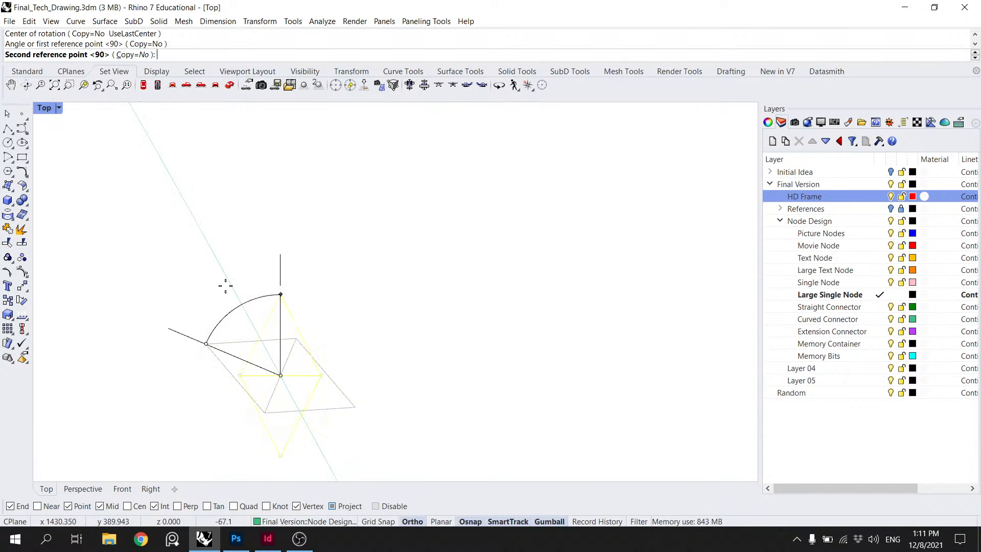
left_click(244, 301)
Step: Rotate the arrowhead on the fourth picture node's connector about its midpoint to follow the curve
scroll(300, 293, "up", 6)
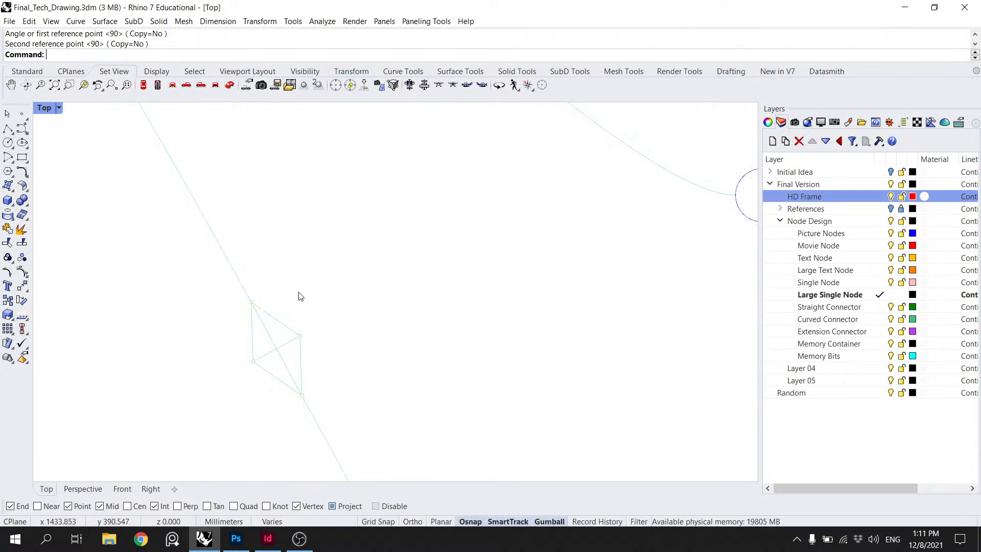
scroll(324, 267, "down", 5)
scroll(305, 269, "up", 4)
left_click(252, 237)
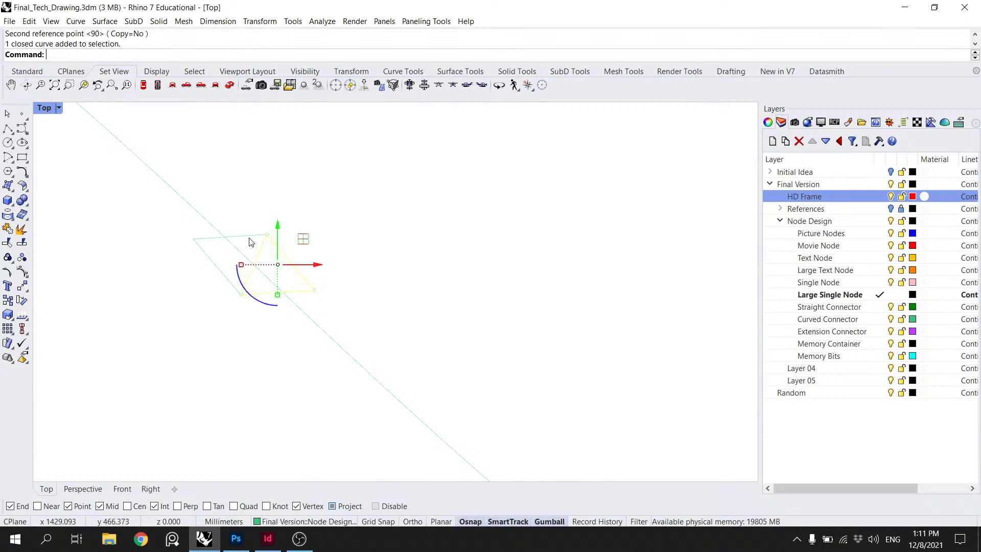
key("Return")
left_click(254, 265)
left_click(314, 290)
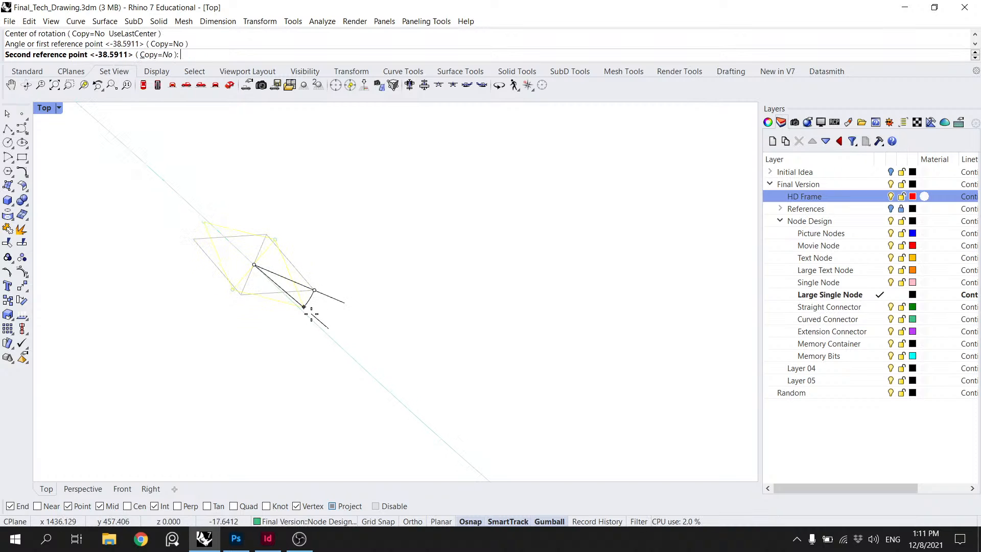
left_click(325, 332)
Step: Rotate the arrowhead on the middle picture node's connector about its midpoint to lie along the curve
scroll(324, 306, "up", 6)
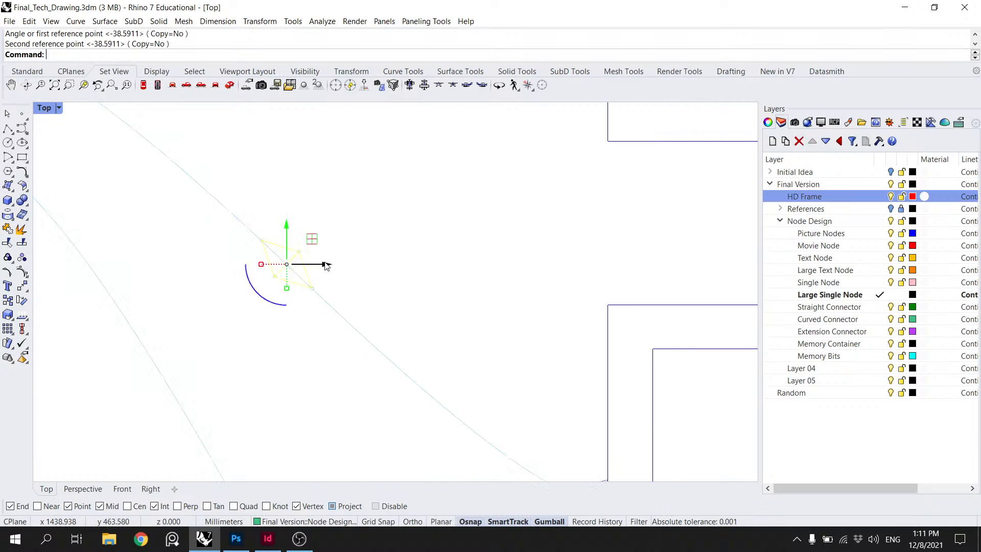
left_click_drag(324, 197, 319, 302)
scroll(315, 294, "up", 8)
left_click(315, 293)
left_click(239, 293, "shift")
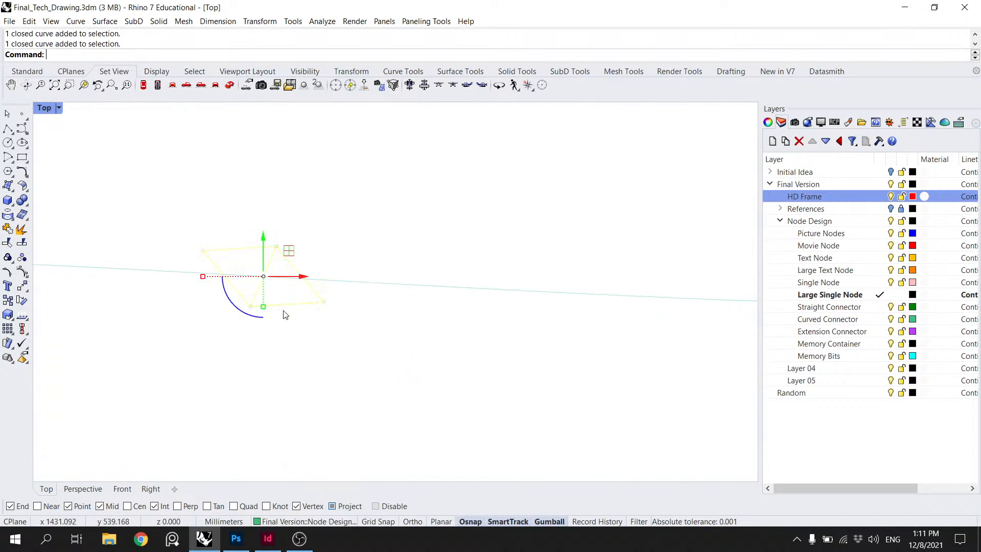
right_click(284, 313)
left_click(263, 278)
left_click(325, 303)
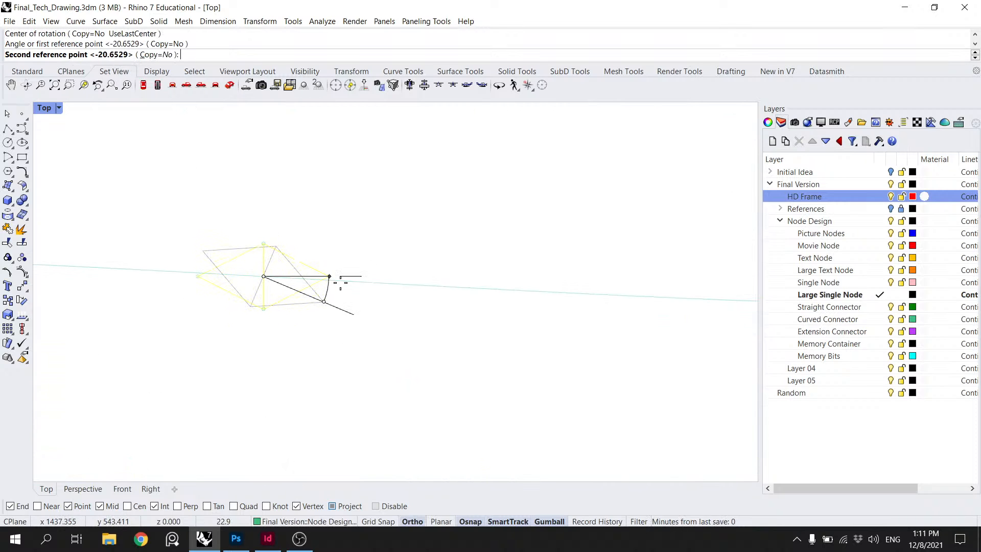
left_click(336, 280)
left_click(323, 235)
Step: Rotate the arrowhead on the second picture node's connector about its midpoint to match the curve's direction
scroll(321, 224, "down", 16)
left_click_drag(321, 219, 318, 308)
scroll(313, 225, "up", 2)
scroll(313, 220, "up", 10)
left_click(311, 196)
left_click(277, 160, "shift")
right_click(285, 171)
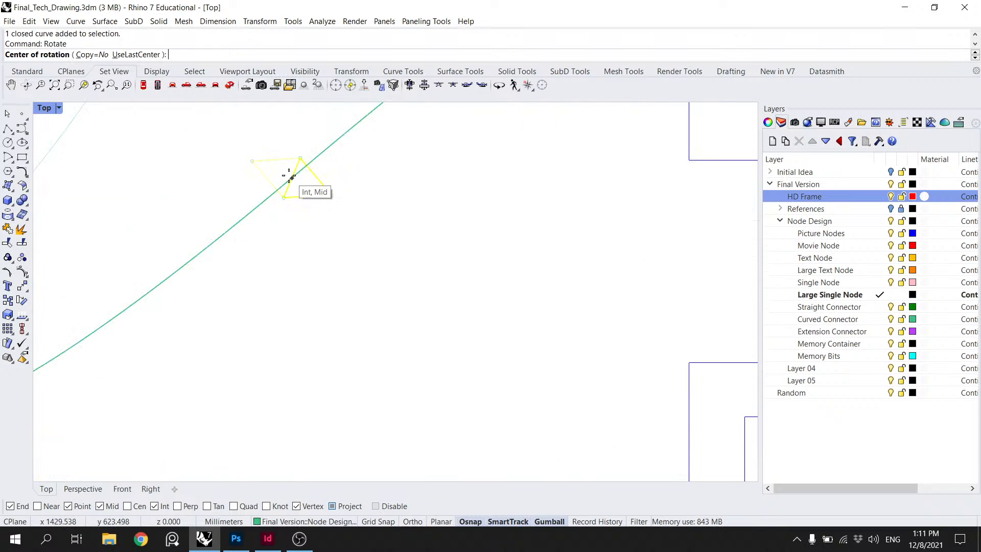
left_click(291, 178)
left_click(307, 166)
left_click(329, 153)
Step: Rotate the arrowhead on the top picture node's connector about its midpoint to align with the curve and save the drawing
scroll(328, 153, "down", 5)
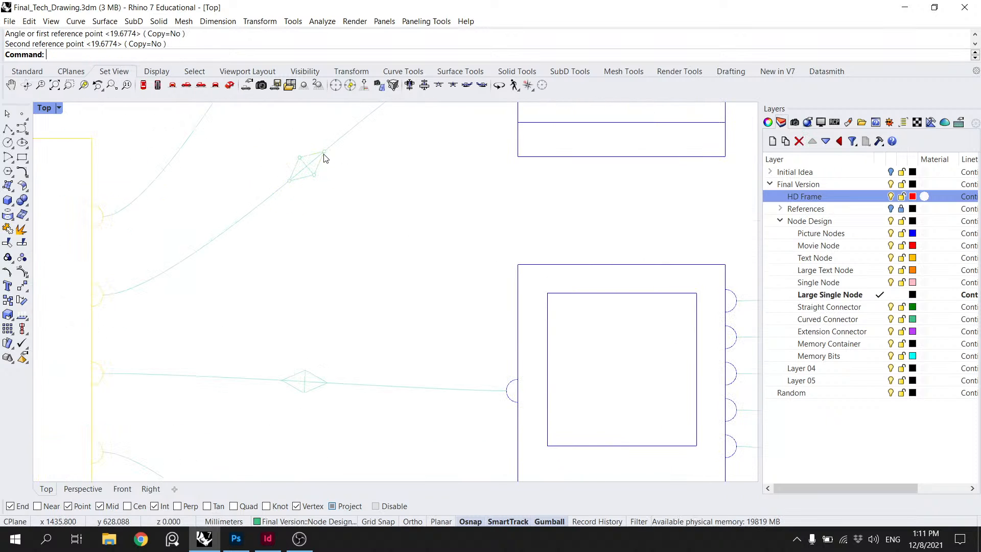
scroll(403, 240, "up", 6)
left_click(407, 268)
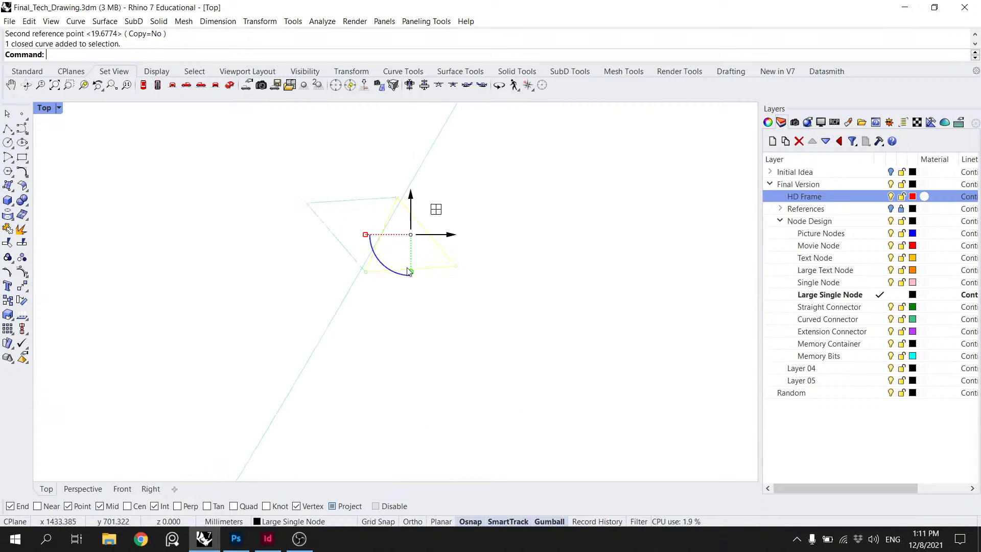
left_click(332, 202)
right_click(340, 204)
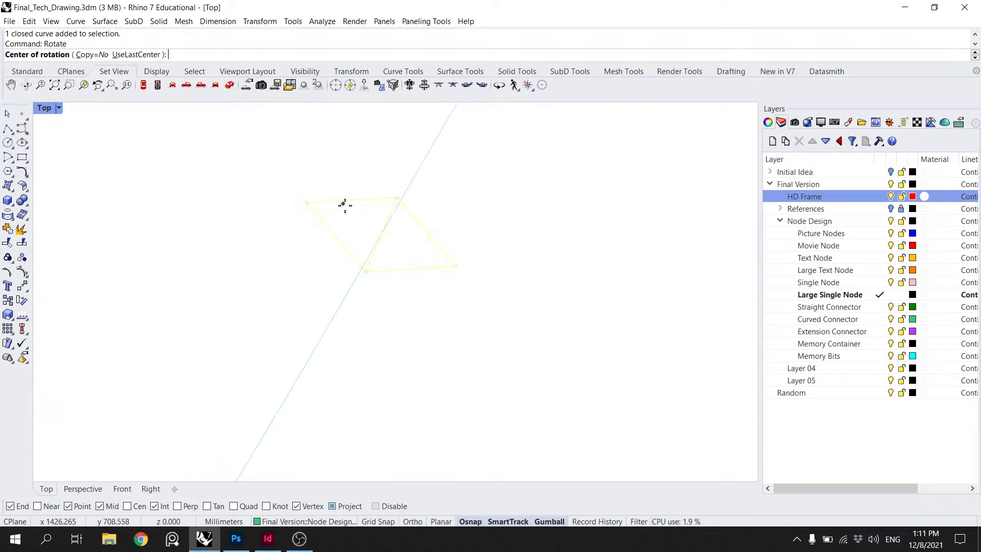
left_click(380, 234)
left_click(306, 203)
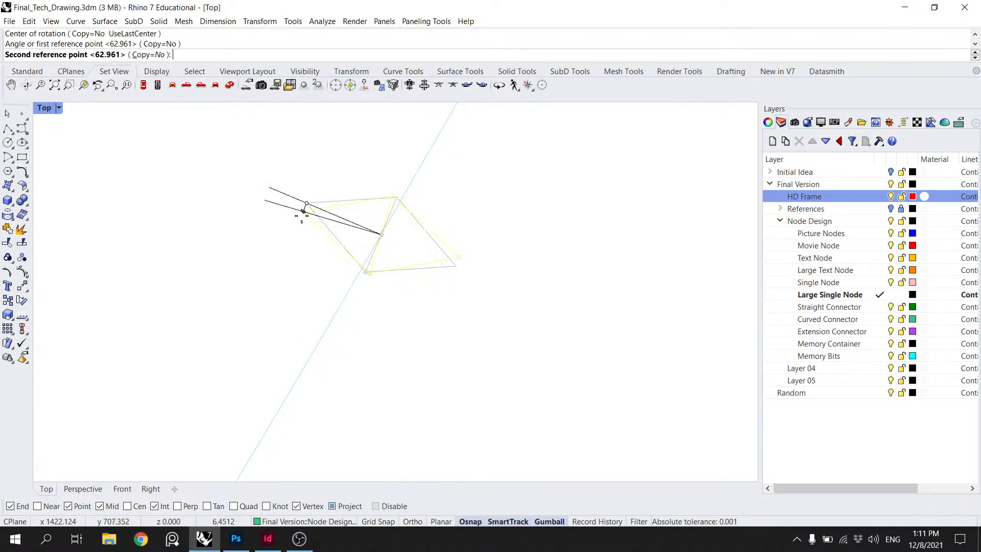
left_click(331, 318)
scroll(390, 266, "down", 5)
key("ctrl+s")
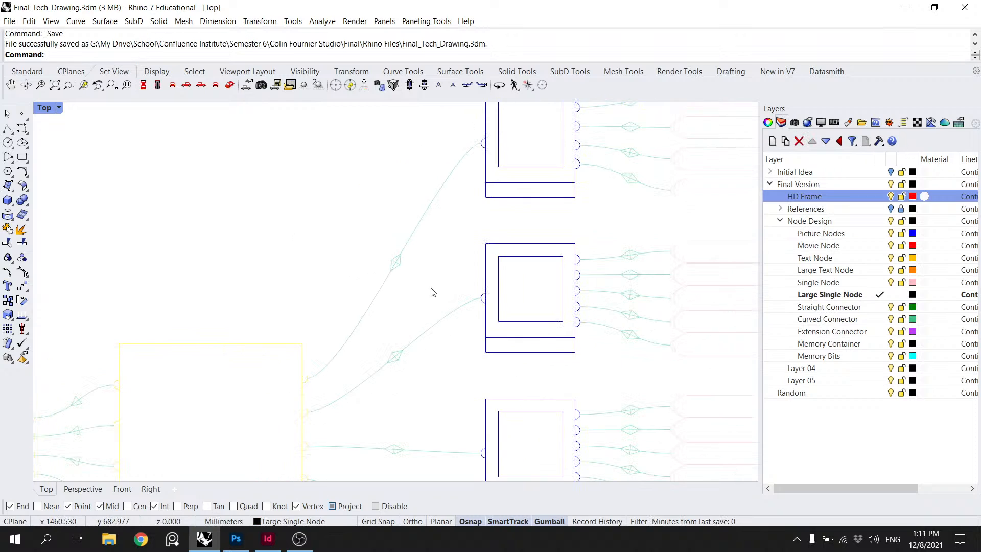
Step: Check the marked-up node diagram in the InDesign presentation, and scale the top picture node's label box vertically by 2 in Rhino
scroll(432, 292, "down", 5)
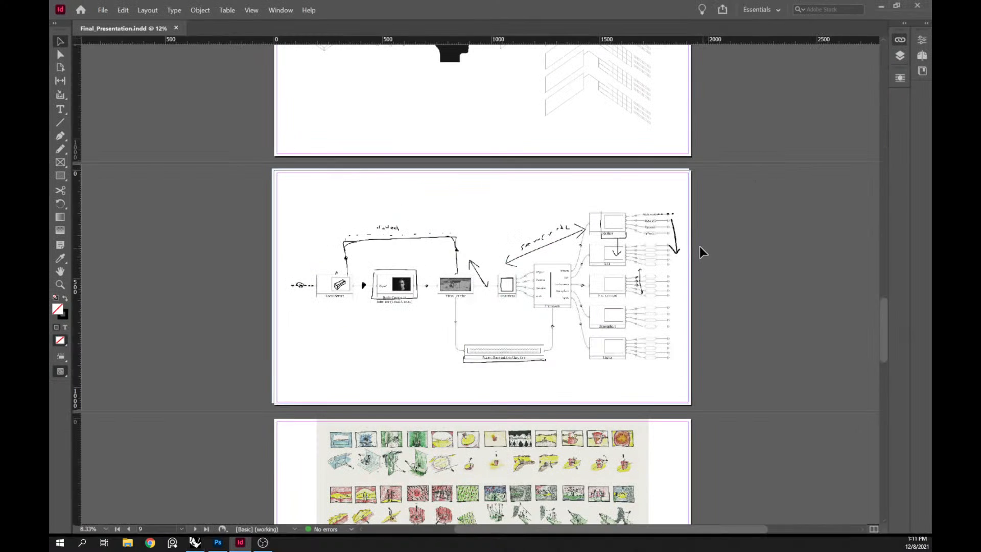
key("shift+w")
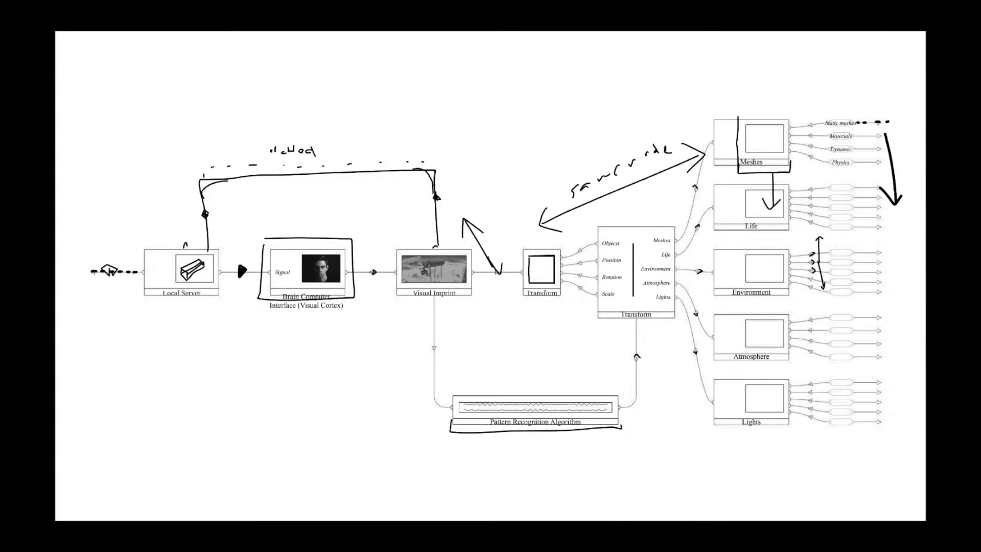
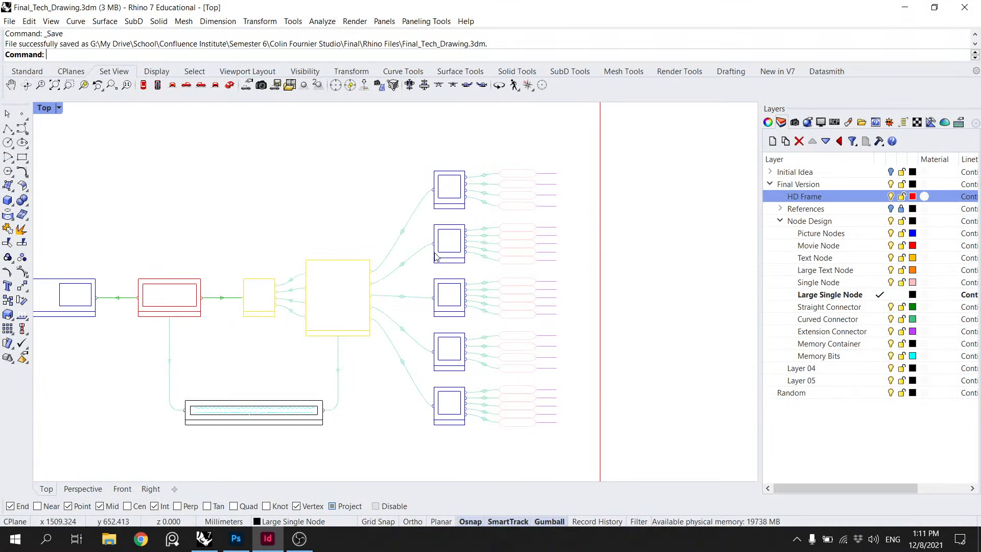
left_click(454, 212)
left_click(480, 249)
scroll(457, 235, "up", 6)
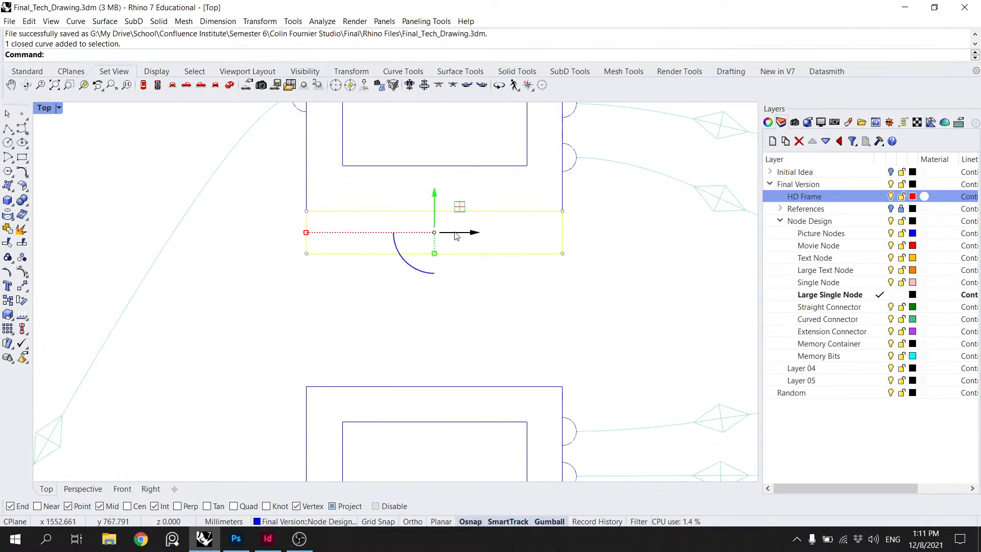
left_click(463, 255)
key("Return")
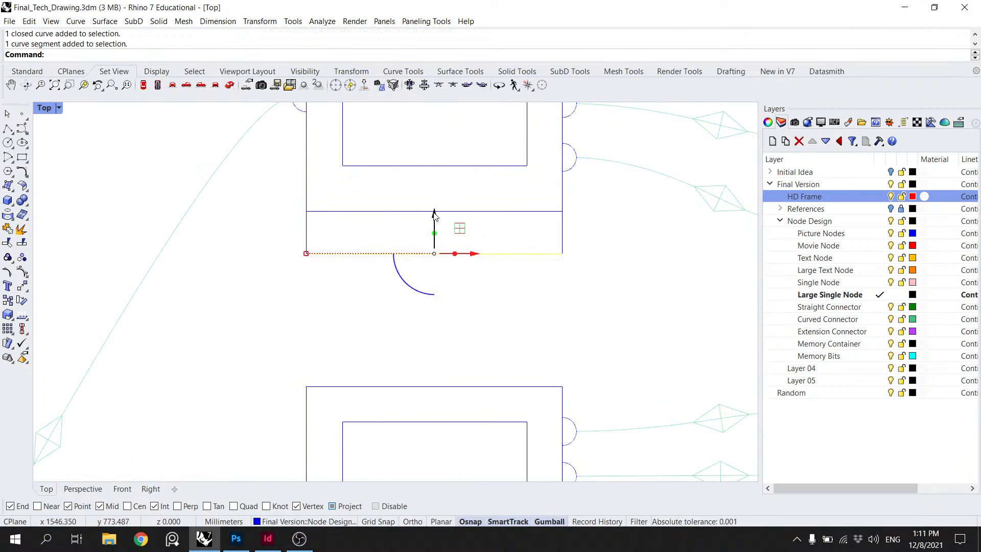
left_click(447, 216)
left_click(435, 254)
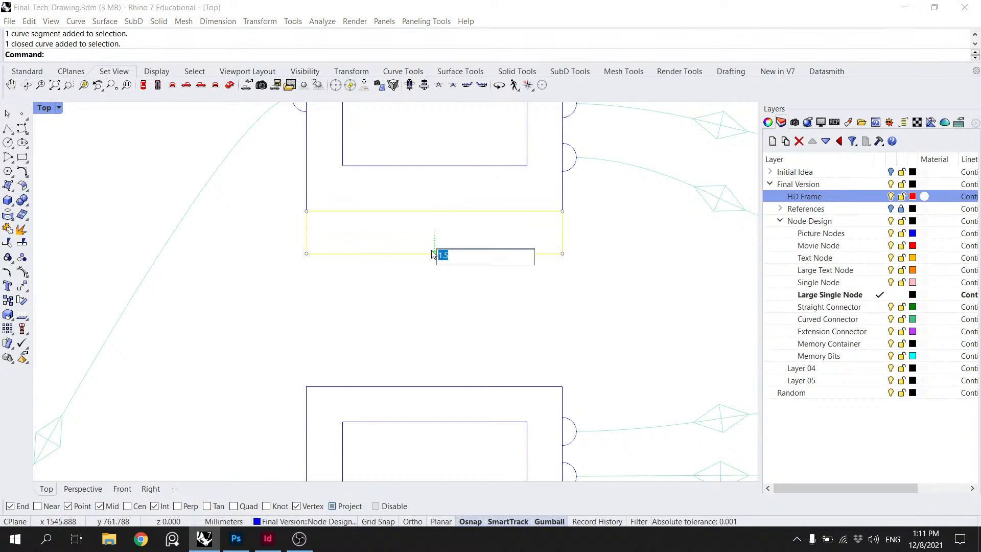
type("2")
key("Return")
Step: Move the enlarged label box straight down from its upper-left corner along the top picture node's side edge
type("M")
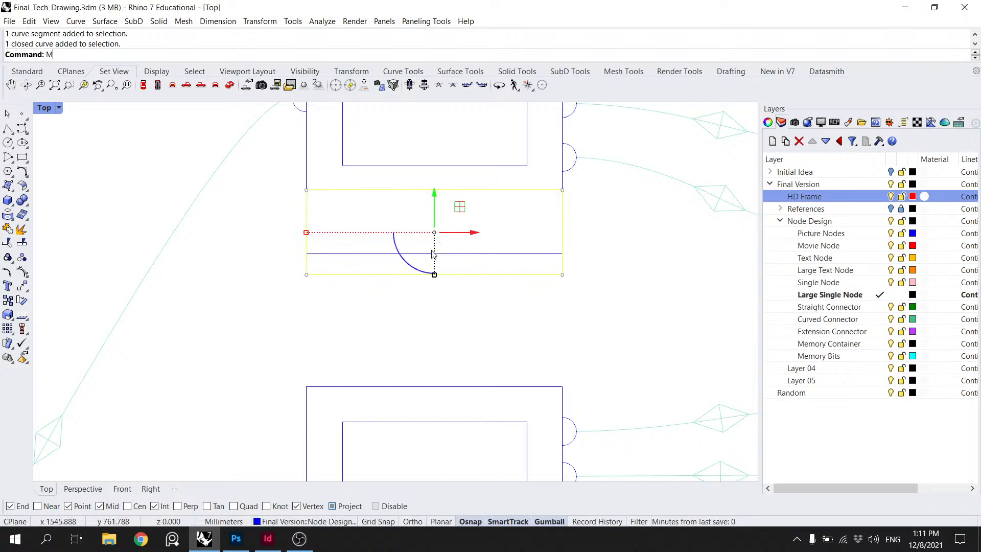
type("ove")
key("Return")
left_click(306, 190)
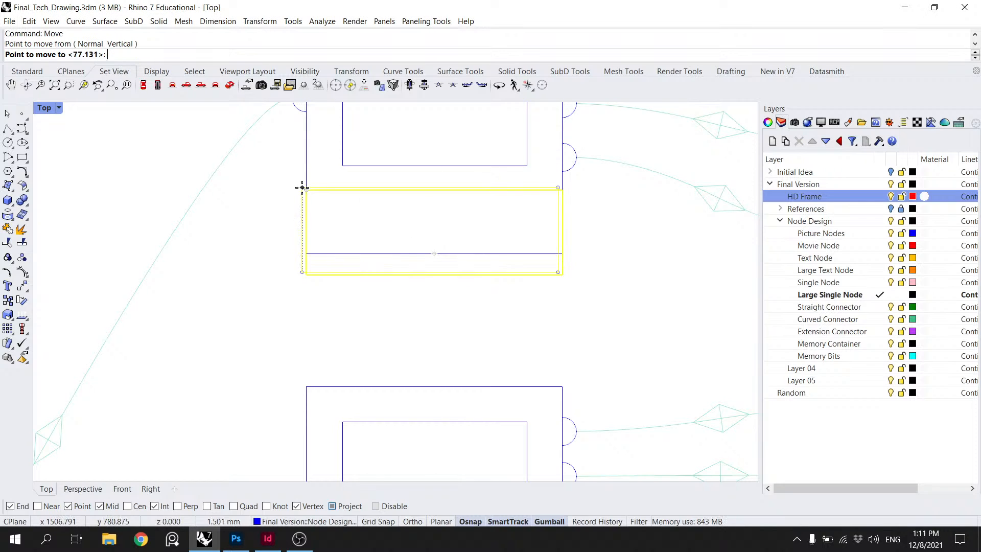
left_click(305, 227)
scroll(414, 235, "down", 3)
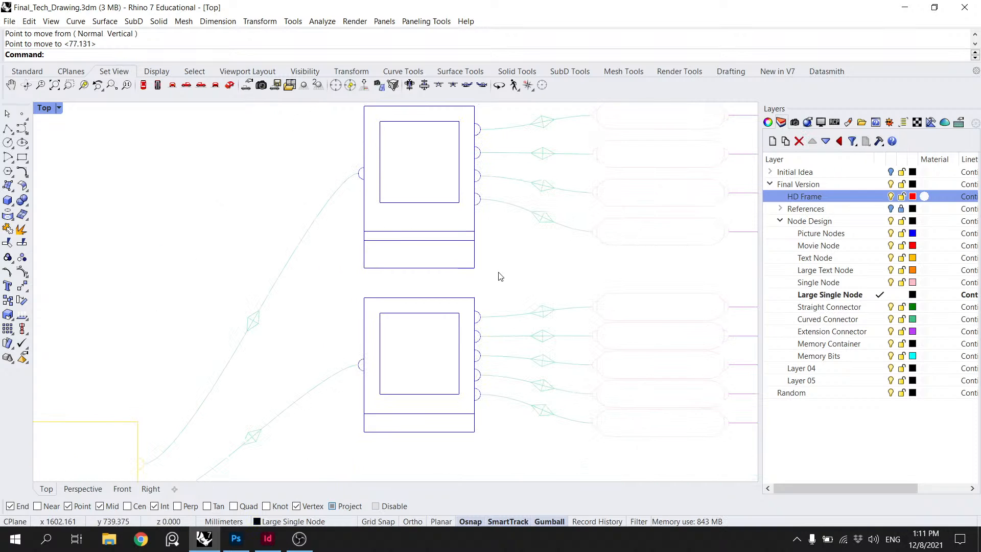
Step: Undo the move and the vertical scaling of the top picture node's label box
key("ctrl+z")
key("ctrl+z")
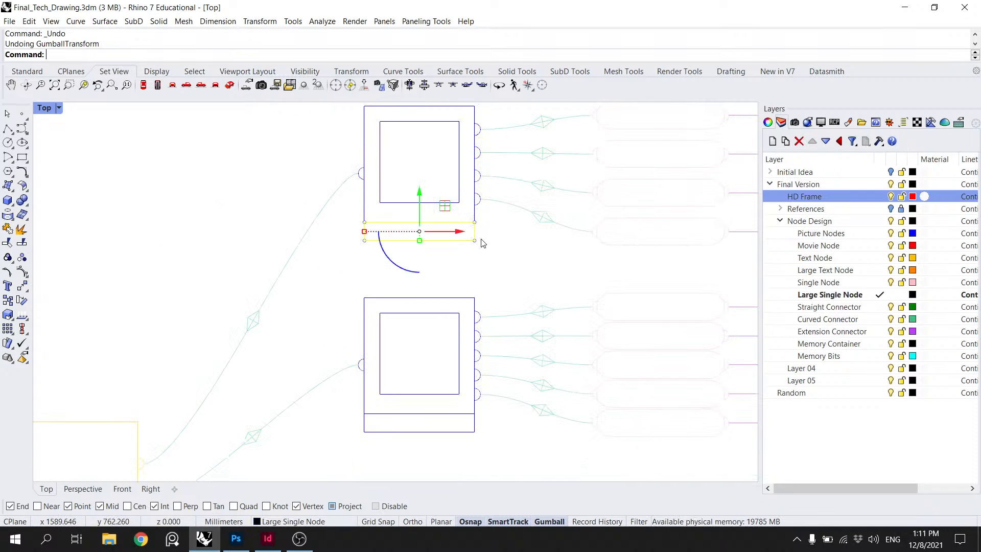
Step: Move the bottom edge of the top picture node's outline straight down by one label-box height
scroll(487, 250, "up", 3)
left_click(485, 244)
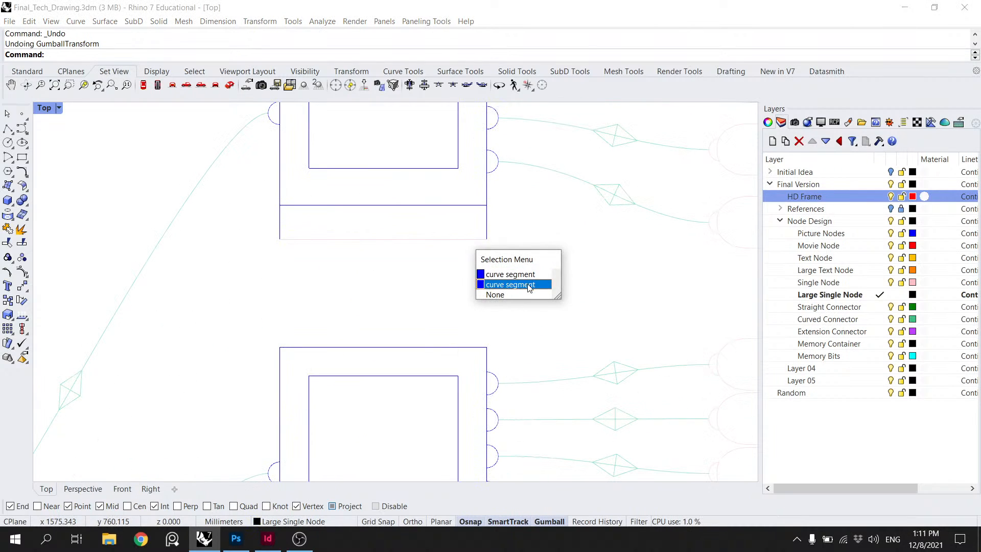
left_click(488, 267)
left_click(461, 246)
left_click(500, 280)
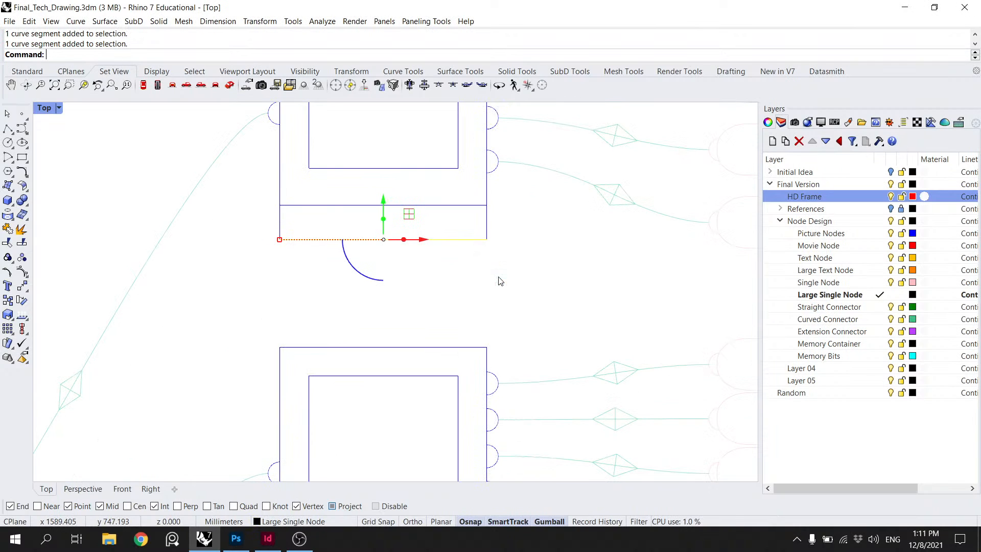
type("Move")
key("Return")
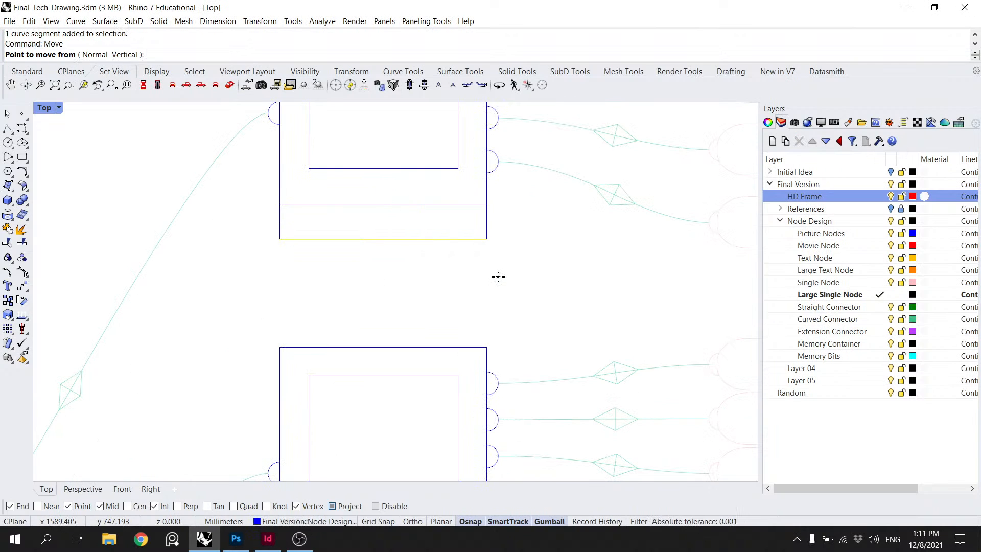
left_click(486, 206)
left_click(487, 239)
scroll(564, 219, "down", 8)
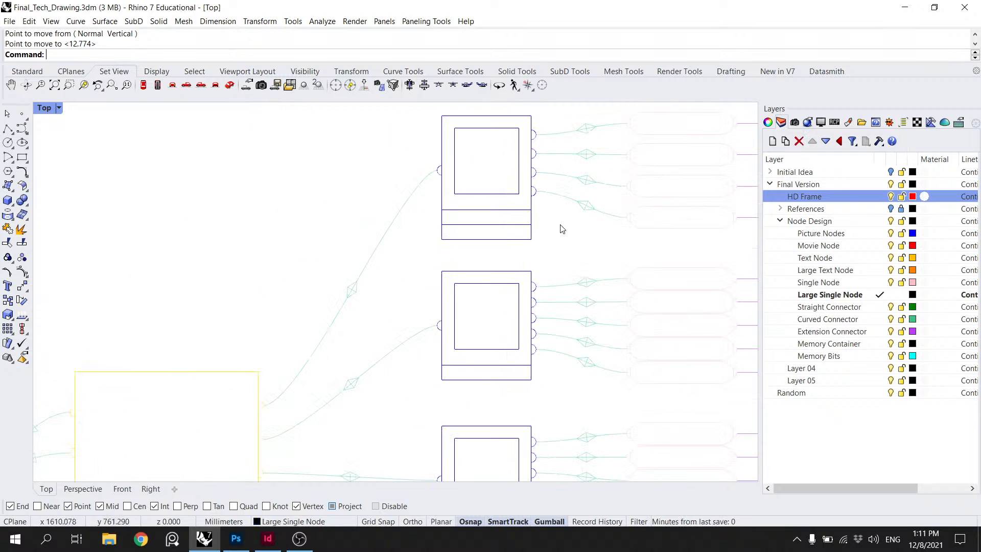
Step: Delete the top picture node's label box as a trial, and undo both the deletion and the preceding edge move
left_click_drag(558, 225, 461, 221)
left_click(398, 240)
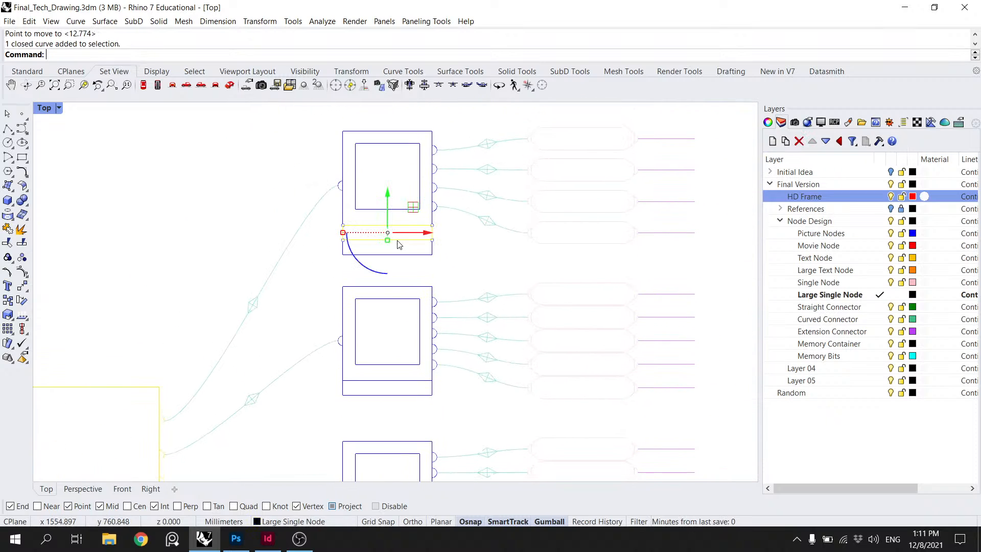
key("Delete")
key("ctrl+z")
left_click(434, 240)
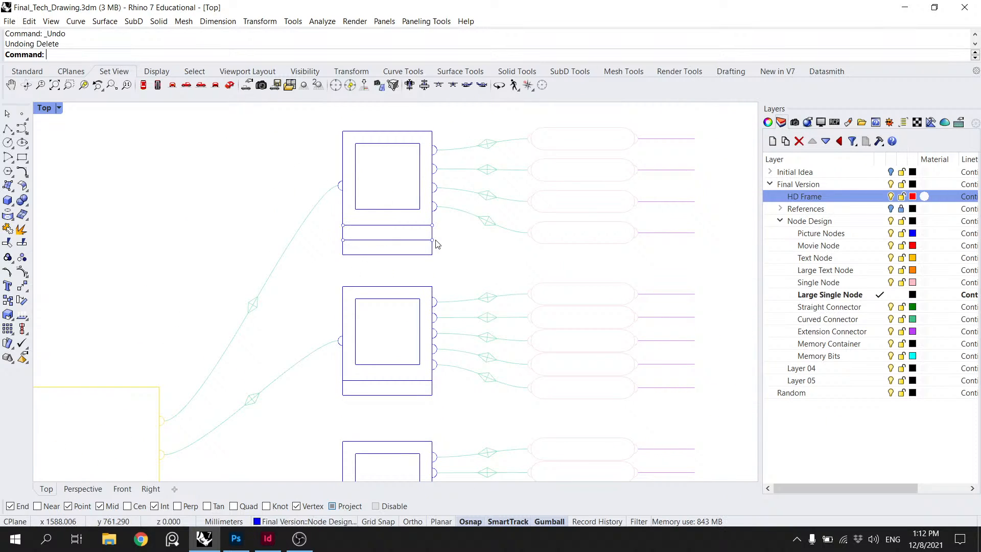
key("ctrl+z")
Step: Lock the outer outlines of all five picture nodes so that only their label boxes can be edited
scroll(430, 238, "up", 8)
left_click(419, 211)
scroll(426, 244, "up", 4)
key("Escape")
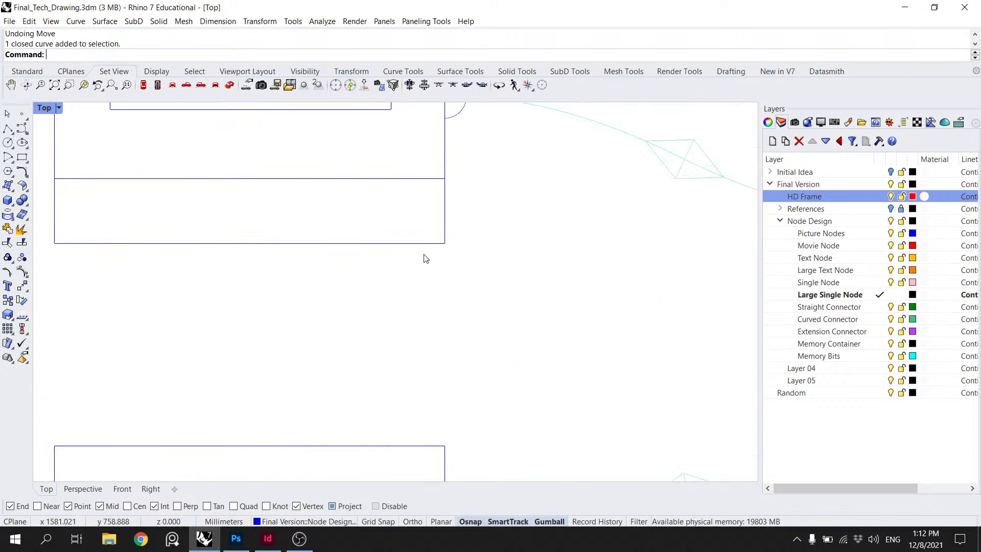
left_click(447, 172)
scroll(460, 324, "down", 5)
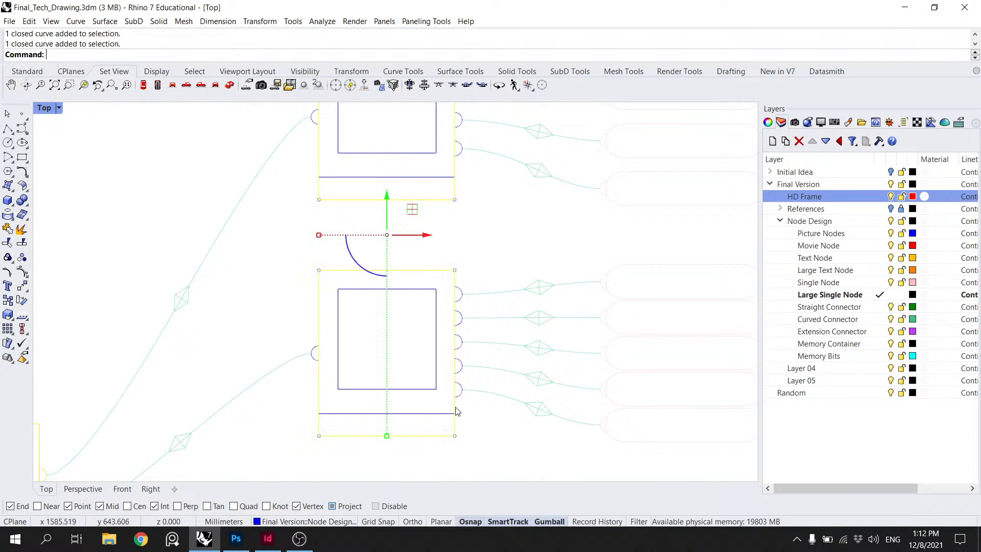
scroll(389, 284, "down", 1)
scroll(389, 284, "down", 1)
left_click(354, 326, "shift")
left_click_drag(392, 407, 348, 206)
left_click(332, 355, "shift")
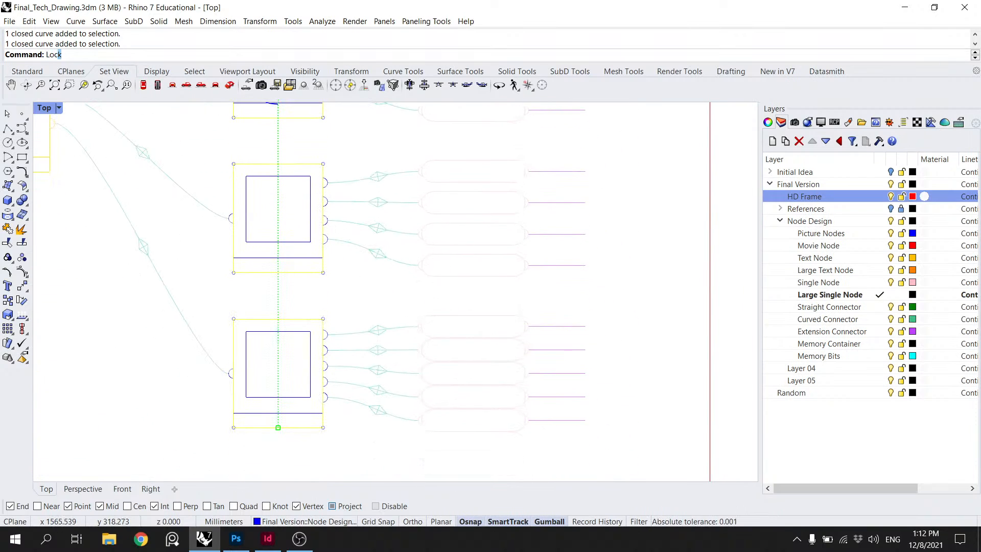
key("Return")
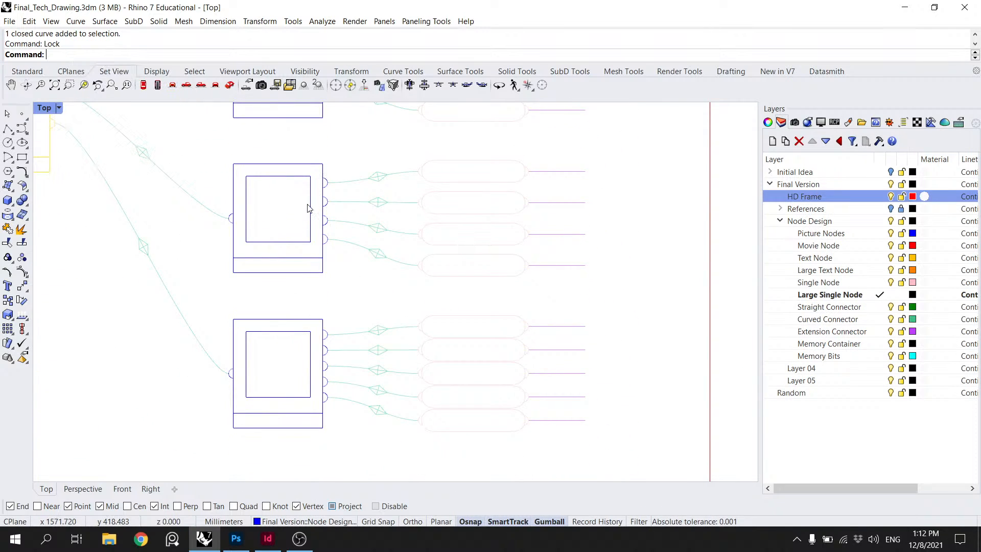
Step: Move the bottom edge of the third picture node's label box straight down by the box's own height
scroll(388, 255, "up", 4)
left_click(346, 275)
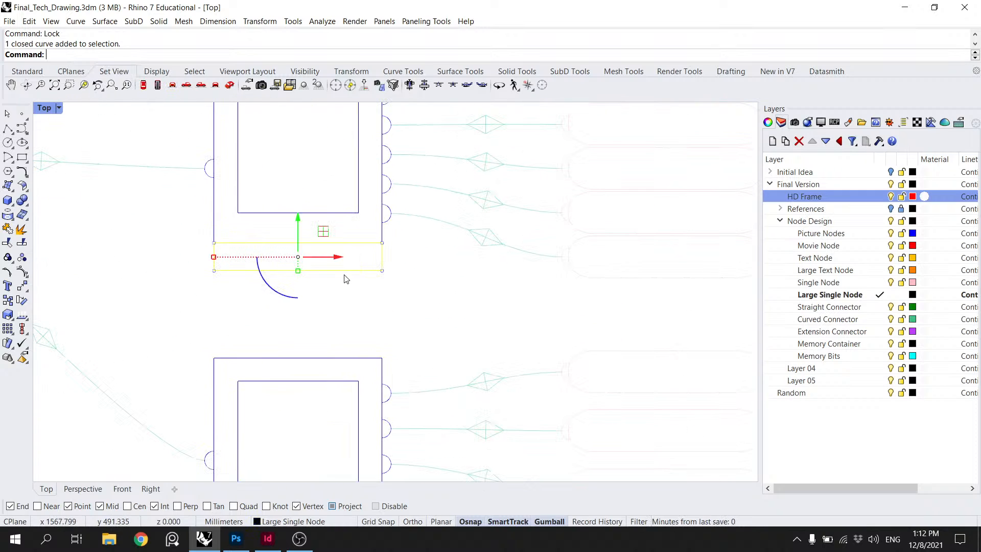
scroll(356, 260, "up", 1)
left_click(335, 275, "ctrl+shift")
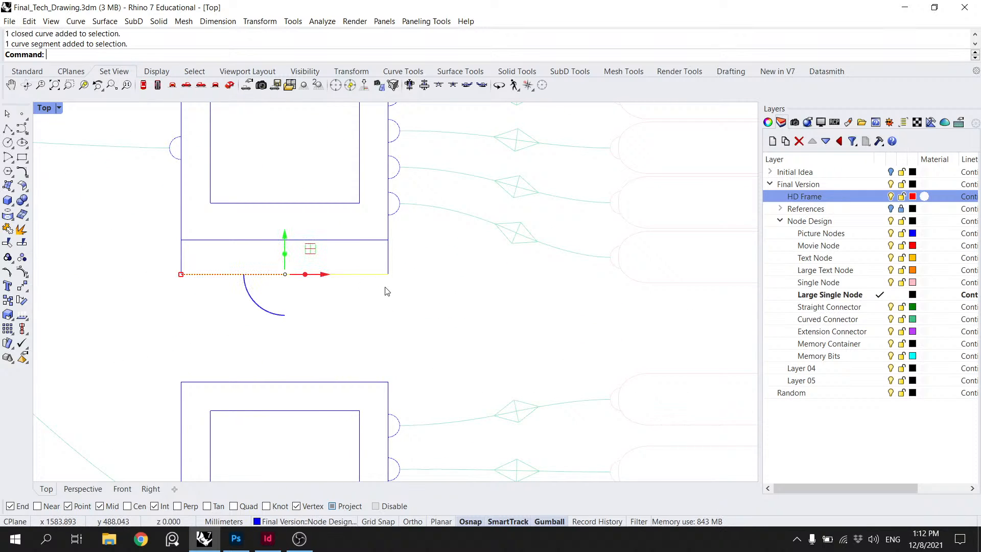
key("Return")
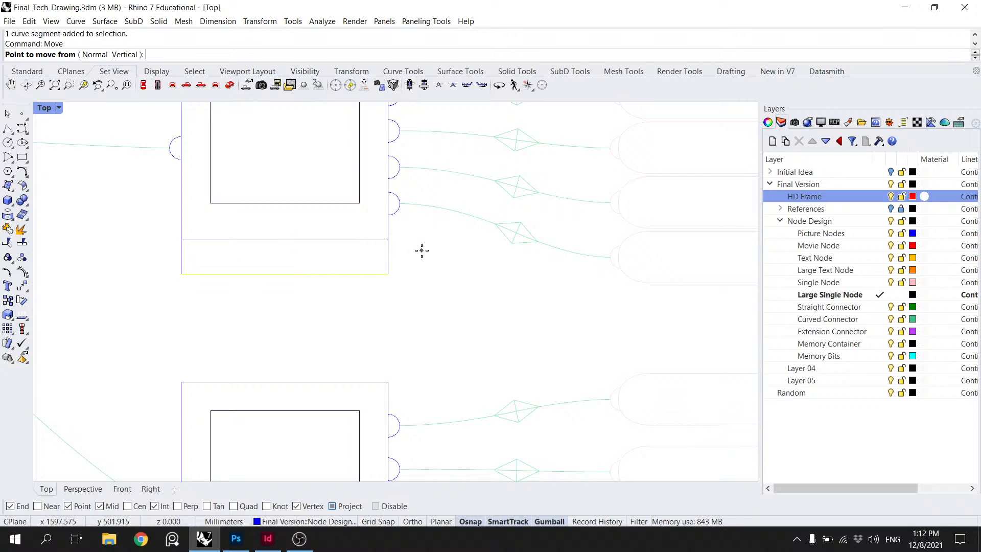
left_click(387, 240)
left_click(388, 272)
Step: Move the bottom edge of the fourth picture node's label box straight down by the box's own height
scroll(401, 277, "down", 1)
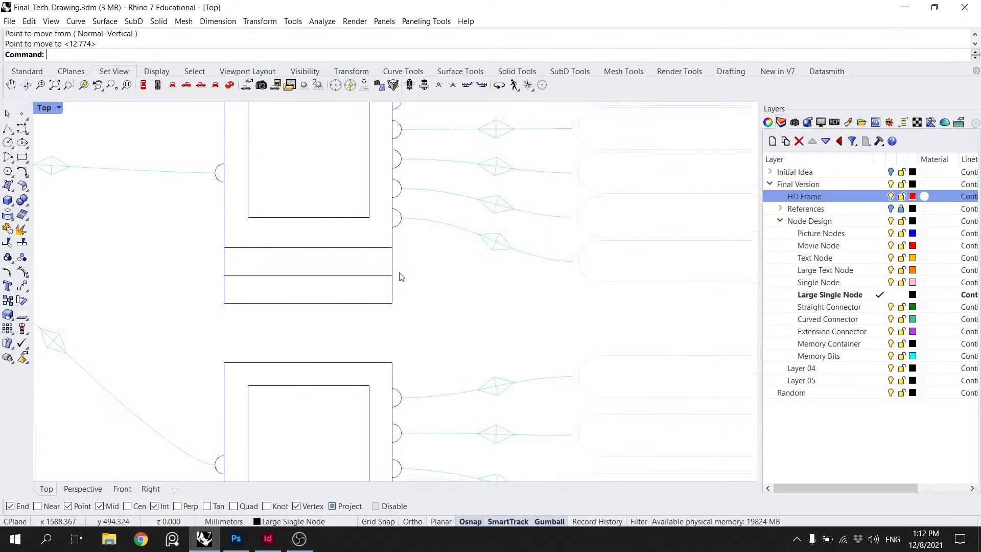
scroll(401, 276, "down", 2)
scroll(385, 277, "up", 2)
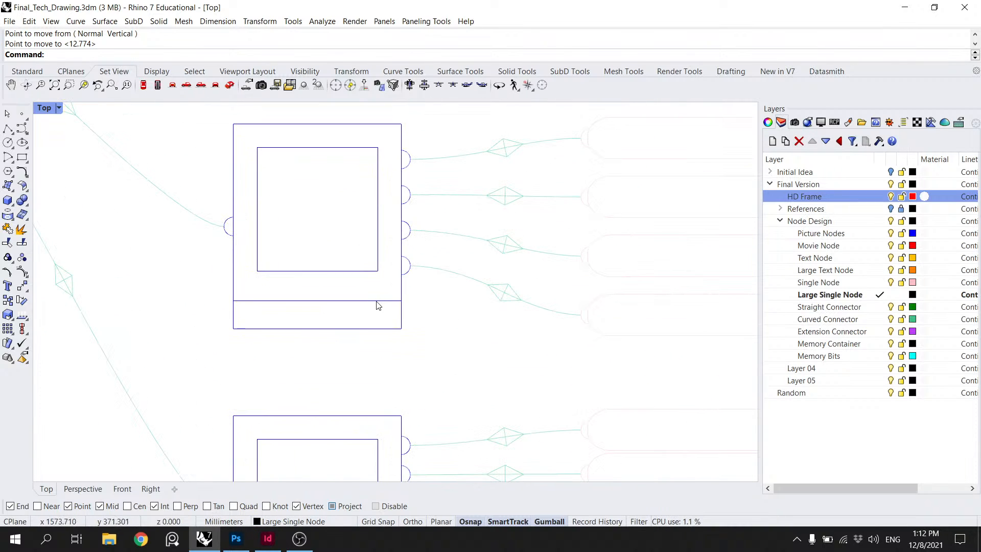
left_click(394, 329, "ctrl+shift")
right_click(409, 326)
left_click(402, 328)
left_click(423, 355)
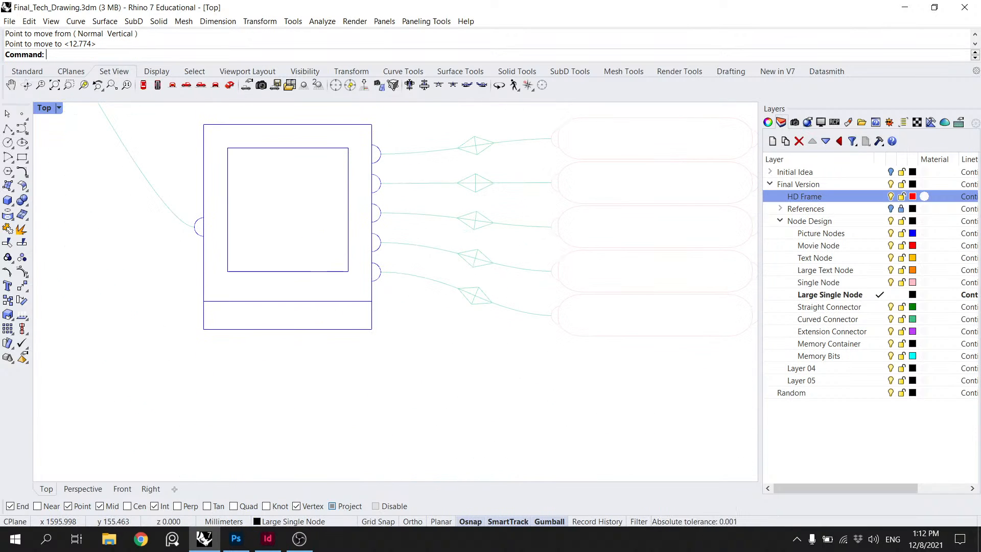
Step: Move the bottom edge of the fifth picture node's label box straight down by the box's own height
left_click(304, 329, "ctrl+shift")
right_click(384, 306)
left_click(372, 301)
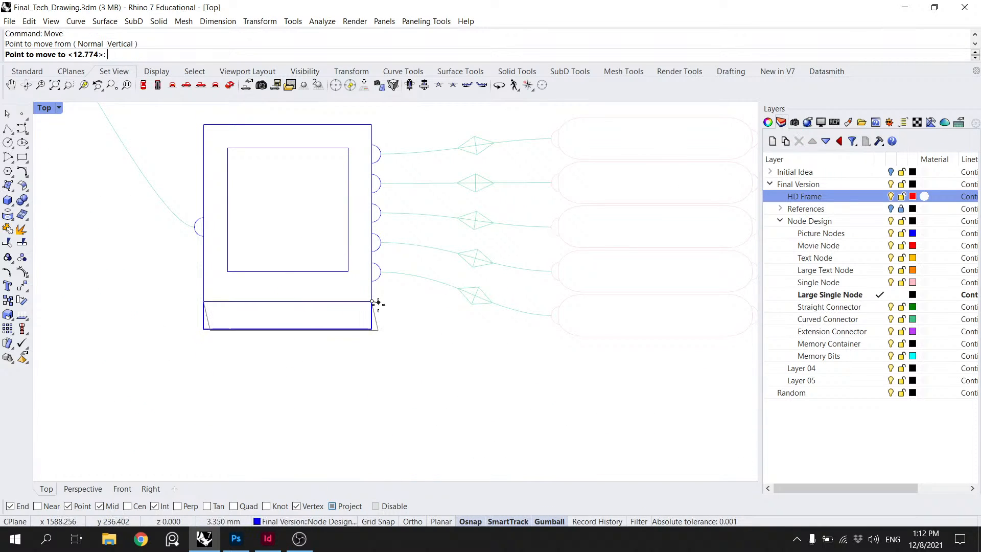
left_click(371, 328)
scroll(377, 335, "down", 3)
key("Escape")
Step: Try to move the bottom edge of the second picture node's label box down, and undo that move
left_click_drag(405, 240, 427, 424)
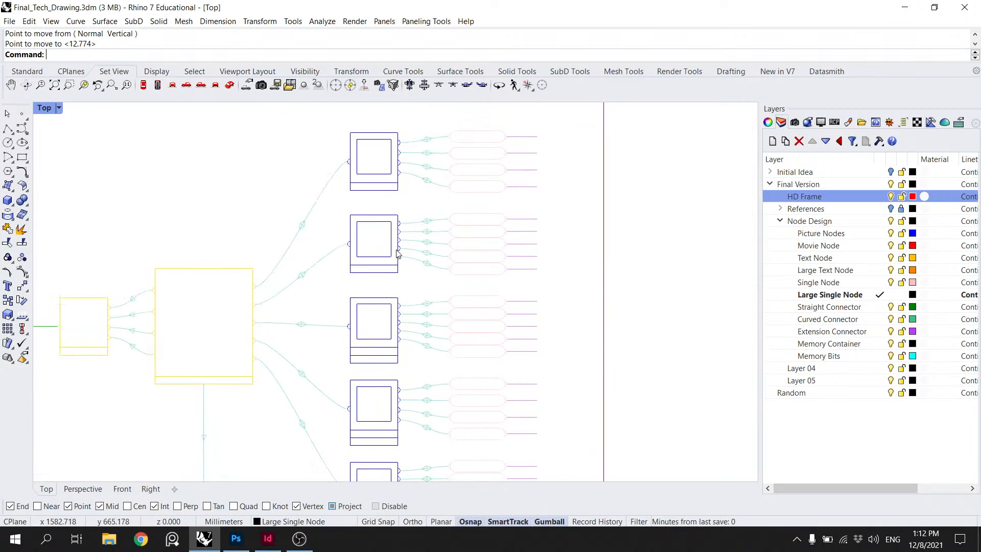
scroll(396, 251, "up", 3)
left_click(381, 327, "ctrl+shift")
right_click(391, 321)
left_click(401, 300)
left_click(401, 328)
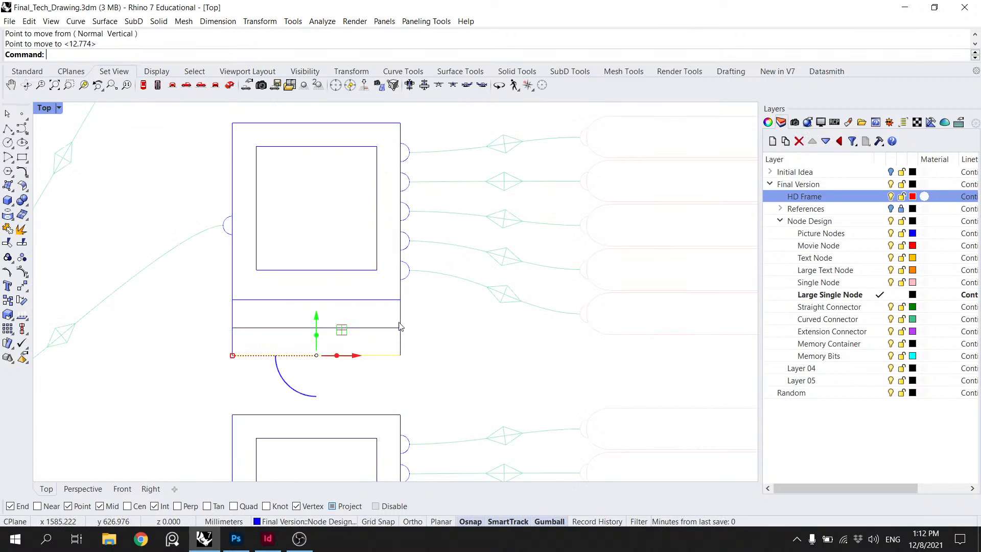
key("ctrl+z")
Step: Move the bottom edge of the second picture node's label box straight down by the box's own height
left_click(388, 327)
right_click(394, 319)
left_click(401, 300)
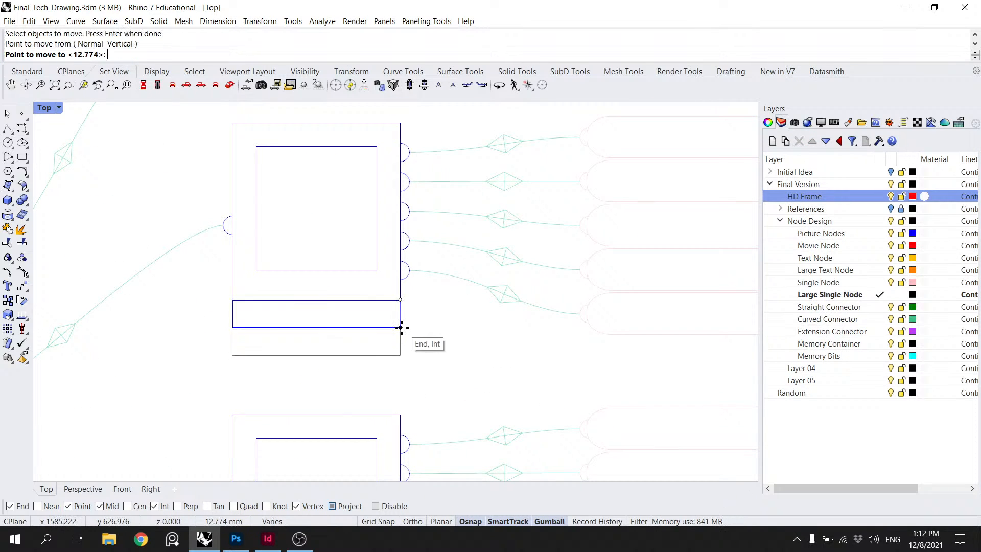
left_click(400, 328)
Step: Move the bottom edge of the top picture node's label box straight down by the box's own height
left_click_drag(372, 204, 354, 114)
left_click(374, 326, "ctrl+shift")
right_click(440, 320)
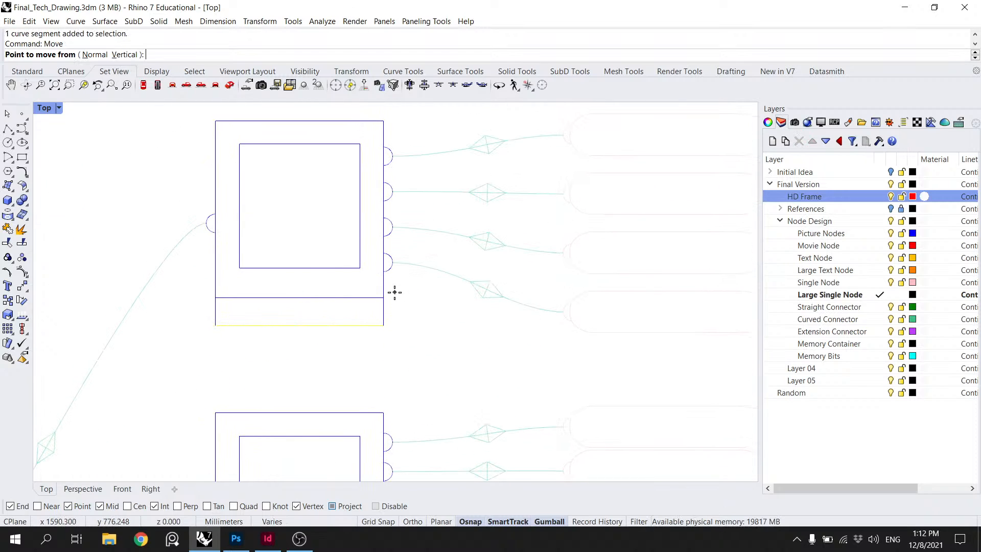
left_click(384, 298)
left_click(383, 326)
scroll(400, 271, "down", 5)
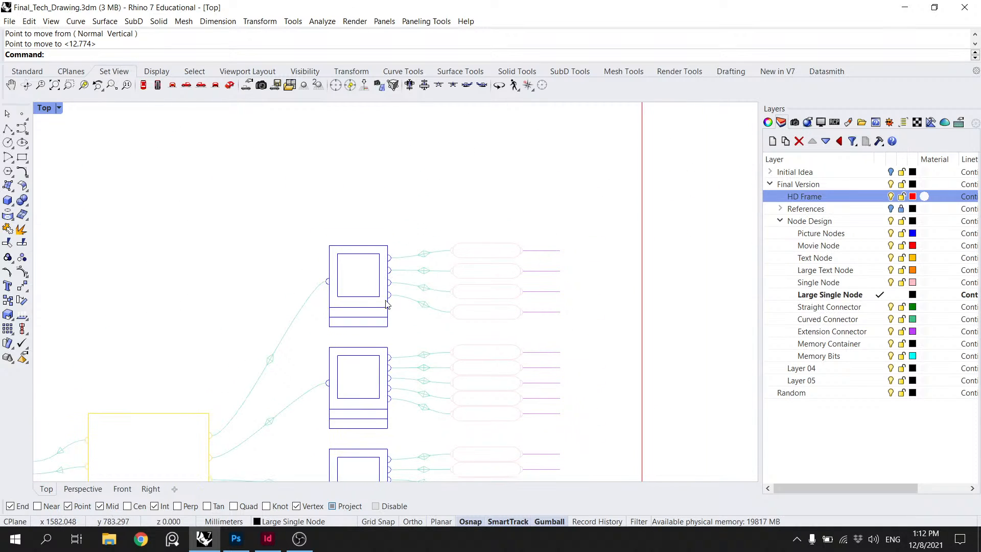
Step: Unlock the picture node outlines and move the top node's outline bottom edge down to the bottom of its enlarged label box
scroll(388, 306, "up", 6)
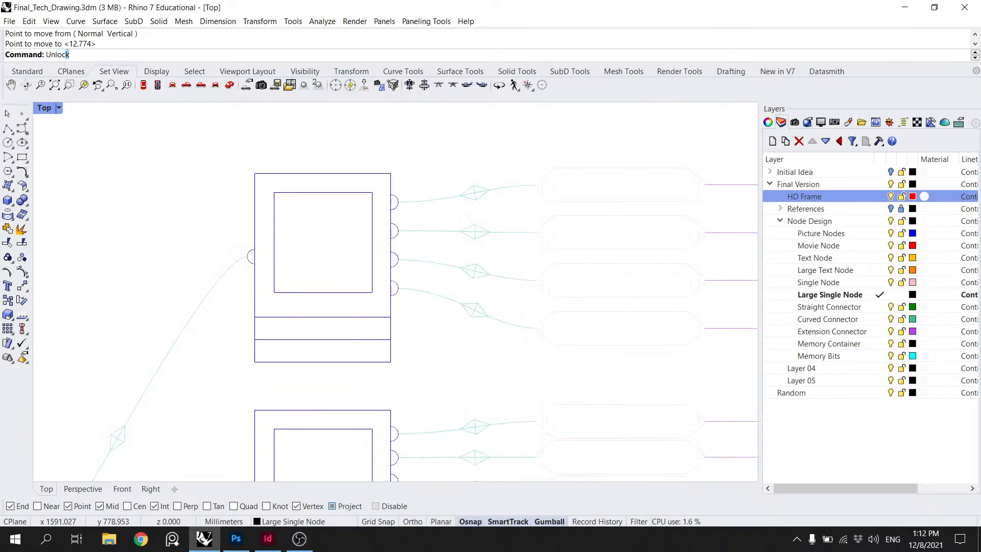
left_click(372, 343, "ctrl+shift")
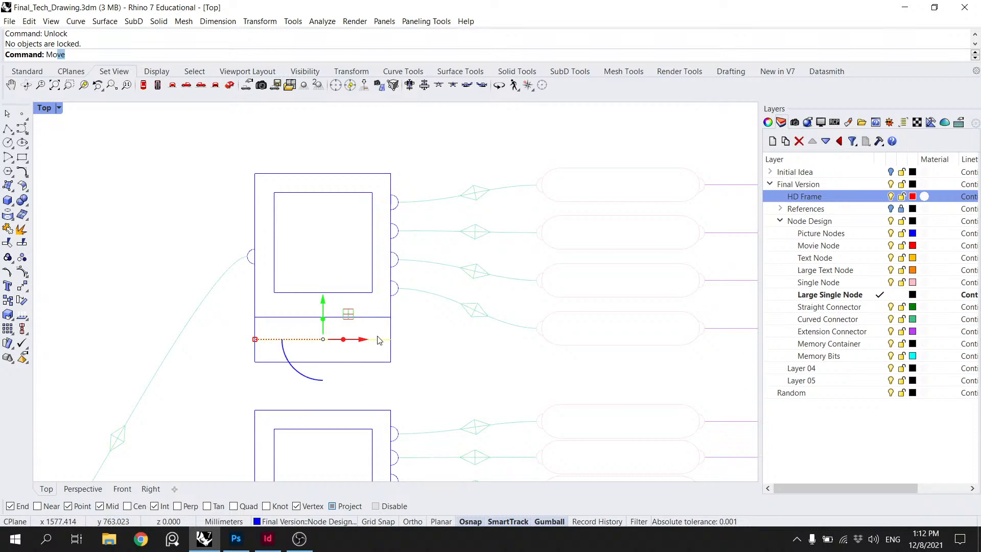
type("Mo")
key("Return")
left_click(391, 340)
left_click(391, 362)
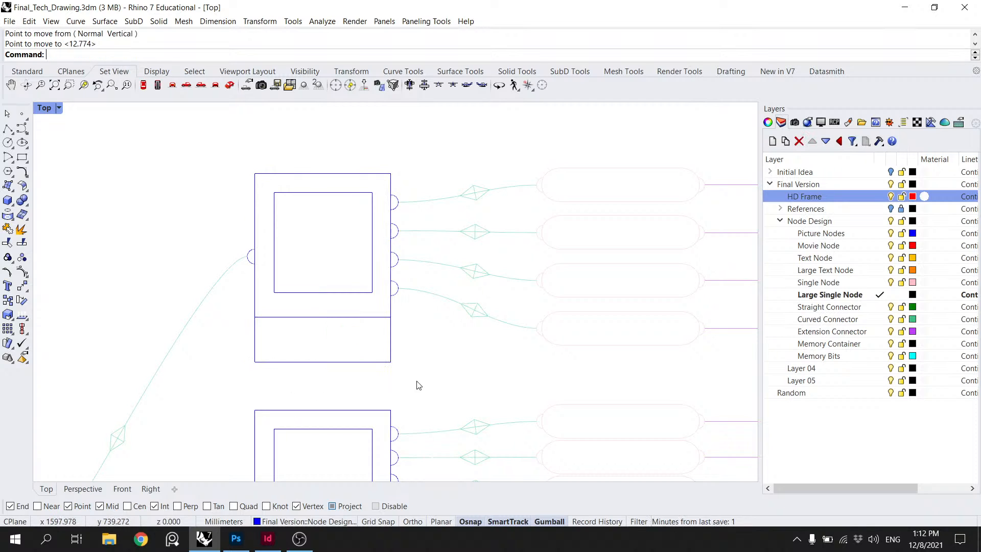
Step: Try to move the second picture node's outline bottom edge down using the label box's upper corner as base point, and undo it
left_click_drag(418, 386, 384, 229)
left_click(325, 418, "ctrl+shift")
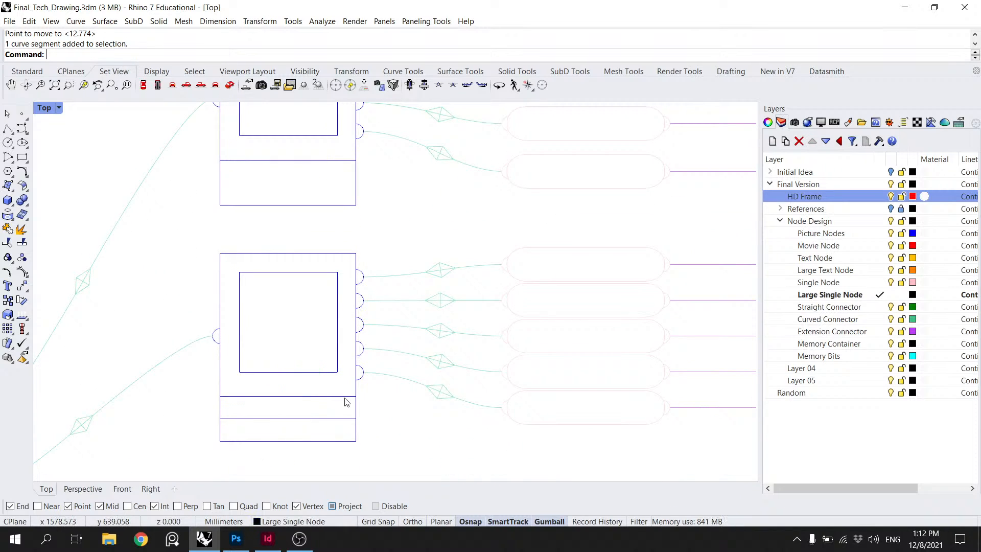
key("Return")
left_click(356, 397)
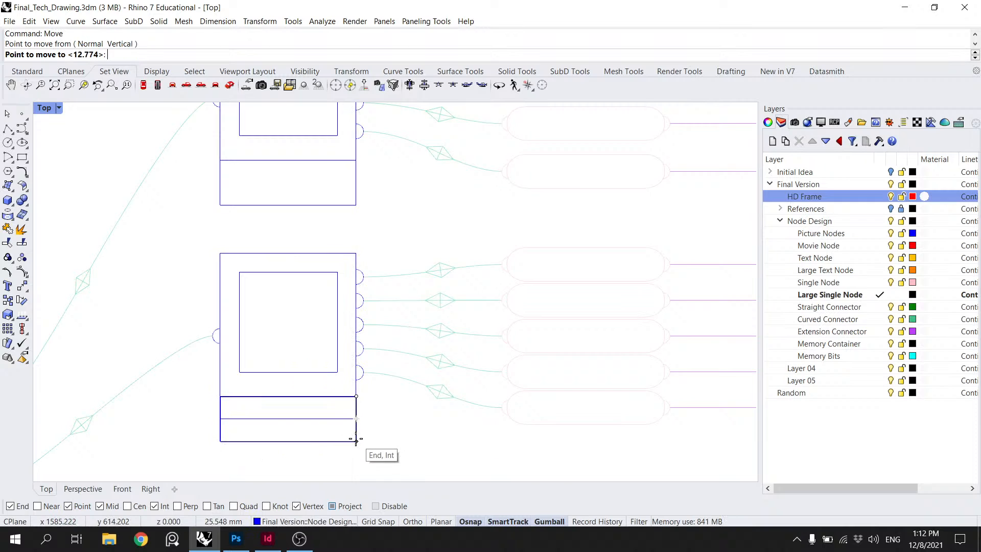
left_click(356, 441)
scroll(371, 402, "down", 8)
left_click_drag(378, 406, 351, 355)
key("Escape")
key("ctrl+z")
scroll(331, 321, "up", 6)
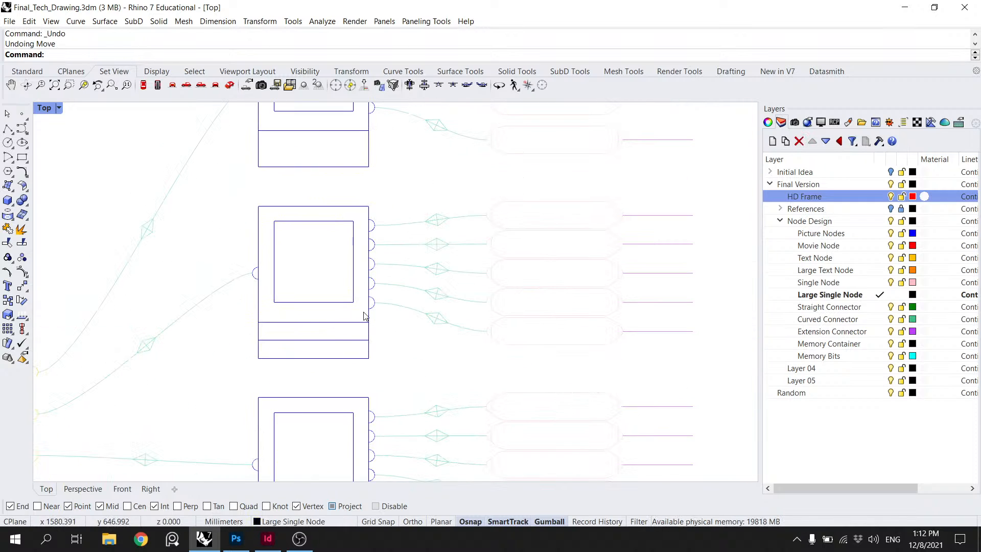
left_click(257, 272)
key("Return")
left_click(369, 339)
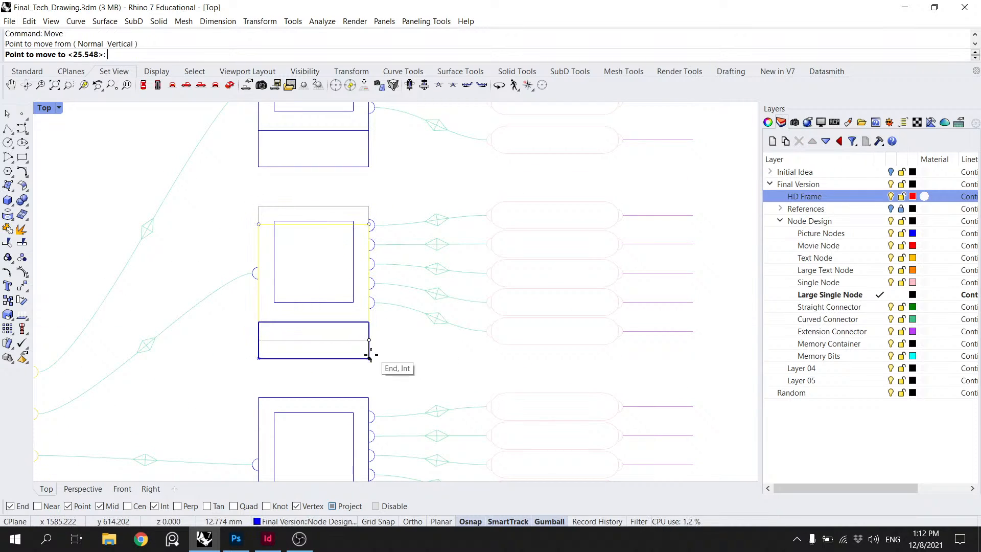
key("Escape")
Step: Move the bottom edge of the second picture node's outline down to the bottom of its enlarged label box
left_click(401, 335)
left_click(359, 340, "ctrl+shift")
right_click(396, 352)
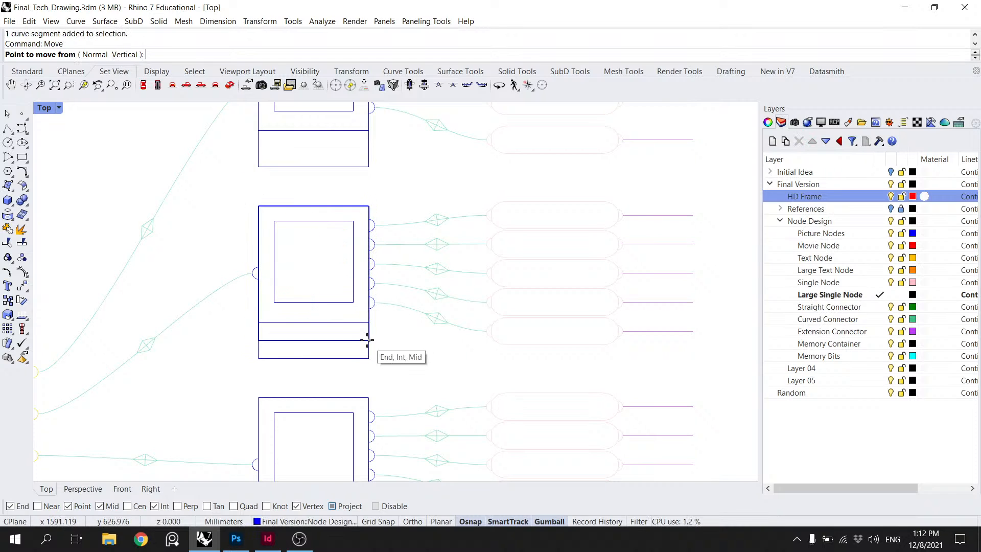
left_click(369, 340)
left_click(369, 359)
Step: Move the bottom edge of the third picture node's outline down to the bottom of its enlarged label box
scroll(379, 361, "down", 6)
left_click_drag(392, 438, 388, 296)
key("Escape")
scroll(365, 307, "up", 6)
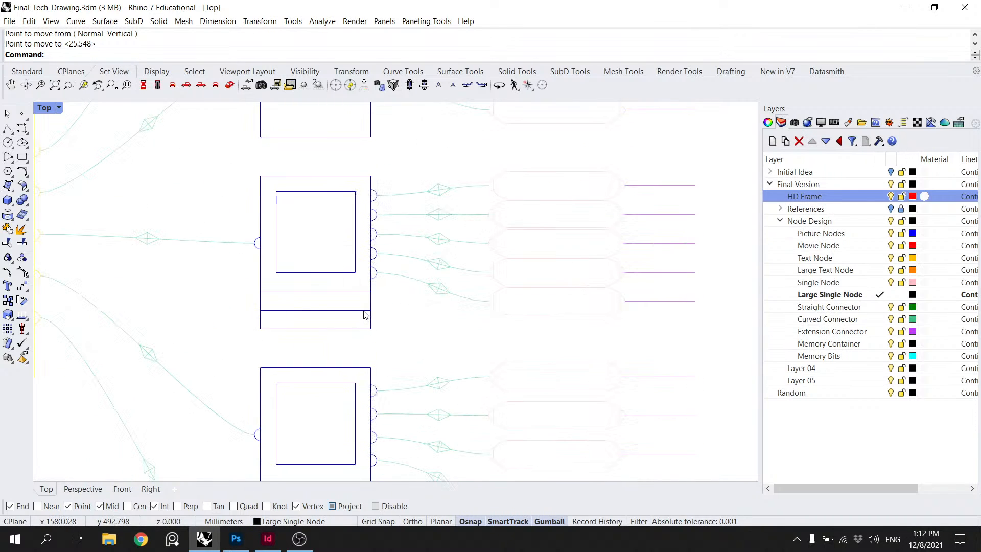
left_click(363, 311, "ctrl+shift")
right_click(401, 311)
left_click(370, 310)
left_click(371, 328)
key("Escape")
Step: Move the bottom edge of the fourth picture node's outline down to the bottom of its enlarged label box
left_click_drag(394, 390, 368, 206)
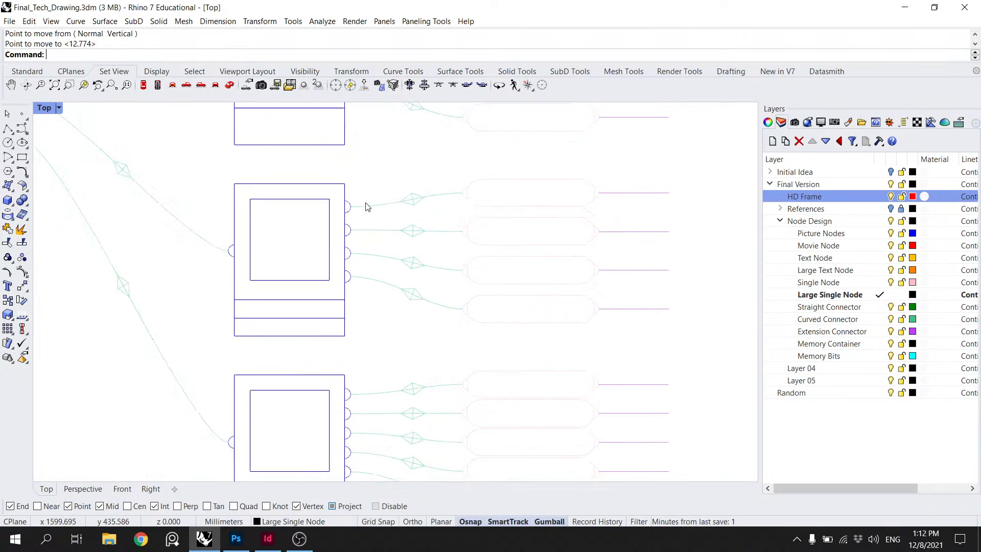
left_click(330, 318, "ctrl+shift")
right_click(365, 312)
left_click(344, 318)
left_click(344, 336)
key("Escape")
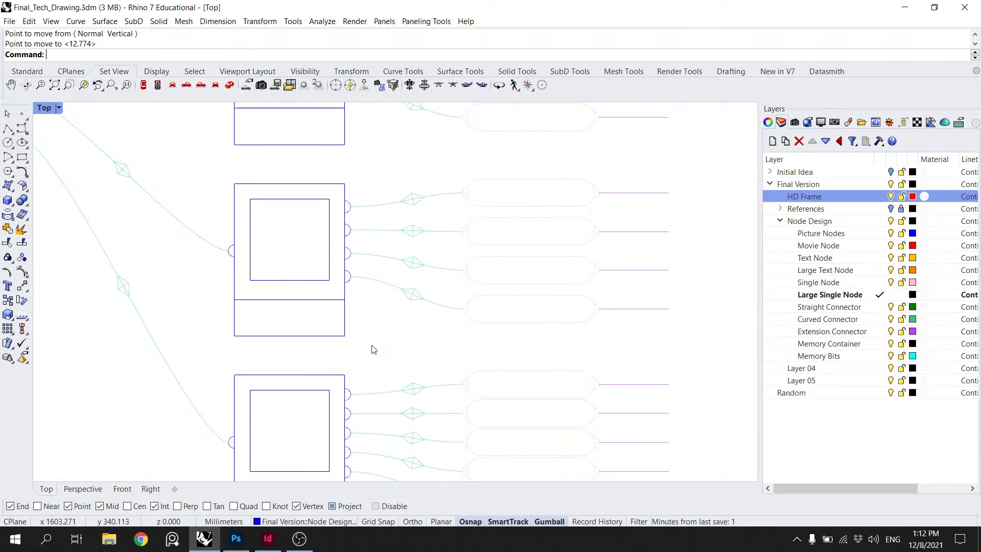
Step: Move the bottom edge of the fifth picture node's outline down to the bottom of its label box, and save the drawing
left_click_drag(367, 394, 365, 227)
left_click(327, 342, "ctrl+shift")
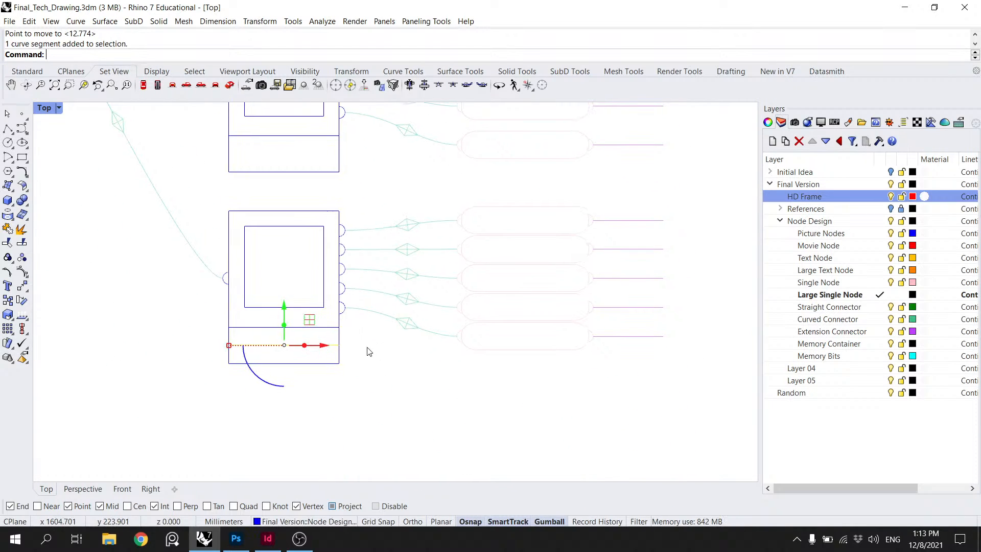
right_click(368, 350)
left_click(340, 345)
left_click(339, 364)
scroll(368, 333, "down", 5)
key("ctrl+s")
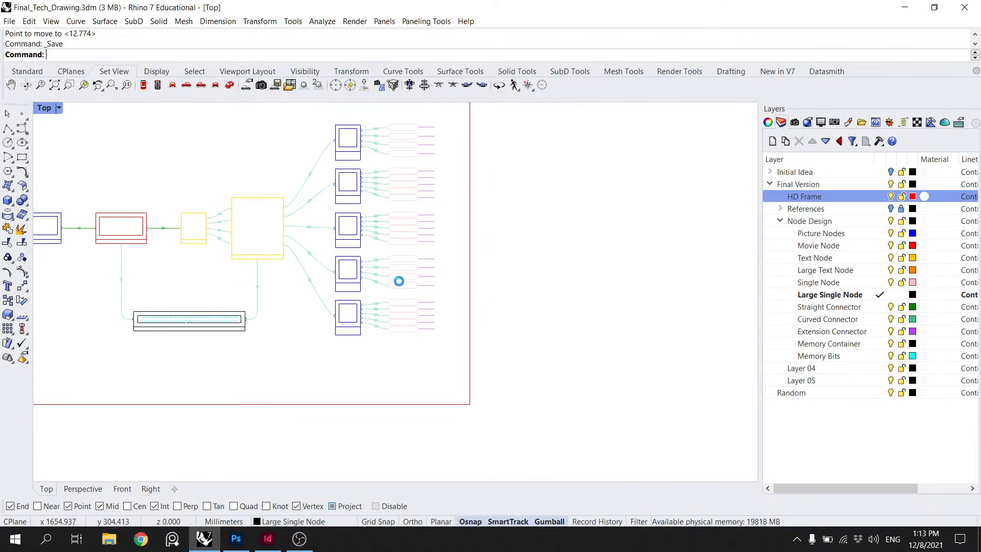
Step: Move the lowest single node beside the first picture node down so its bottom aligns with the picture node's bottom edge
scroll(422, 252, "up", 3)
scroll(416, 248, "up", 2)
scroll(351, 180, "down", 1)
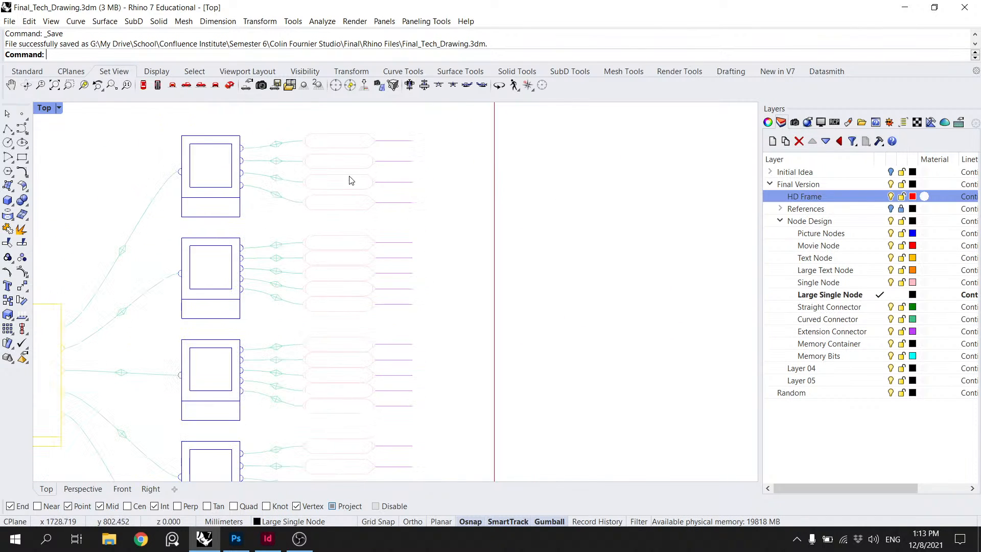
scroll(312, 164, "down", 4)
left_click_drag(348, 206, 407, 182)
left_click_drag(459, 260, 471, 302)
scroll(429, 200, "up", 3)
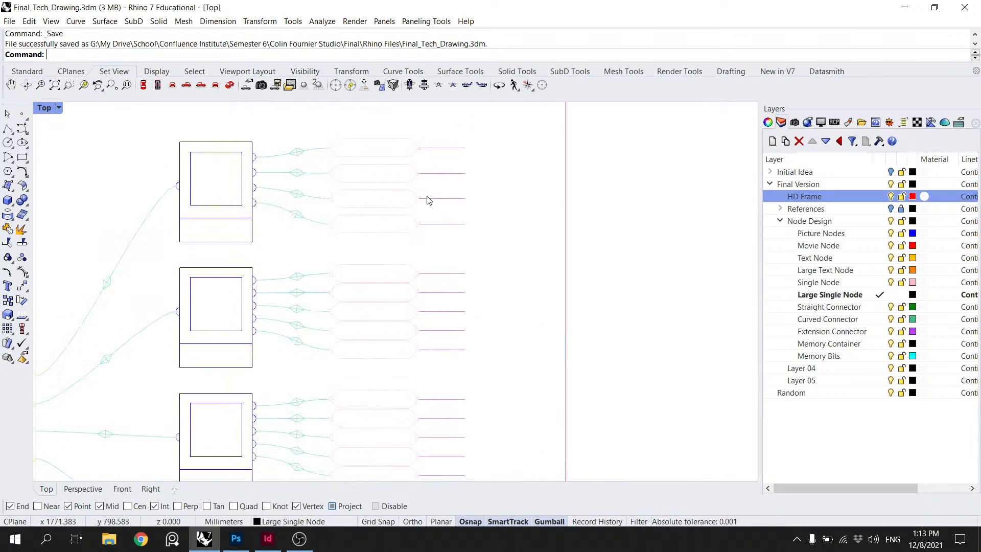
left_click(384, 234)
scroll(412, 216, "up", 1)
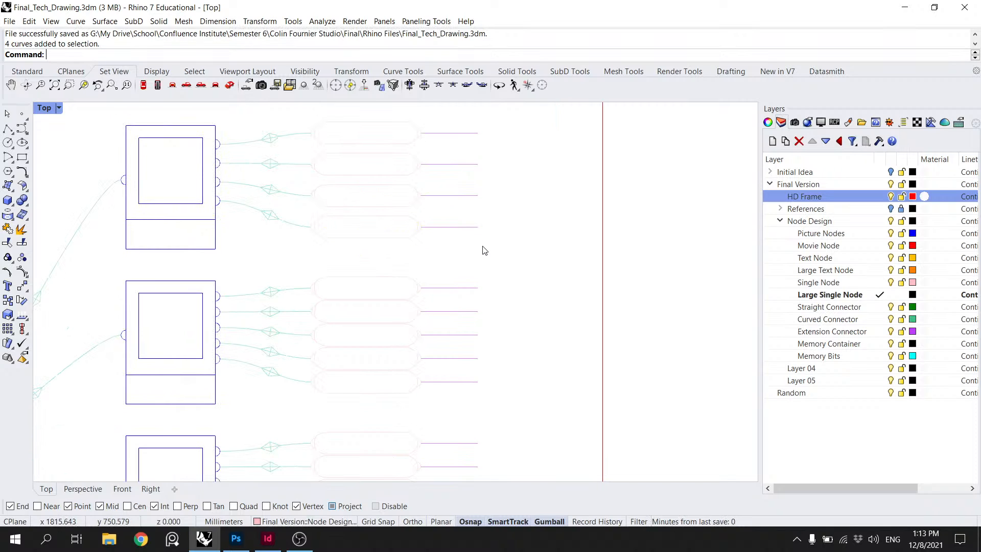
left_click(366, 240)
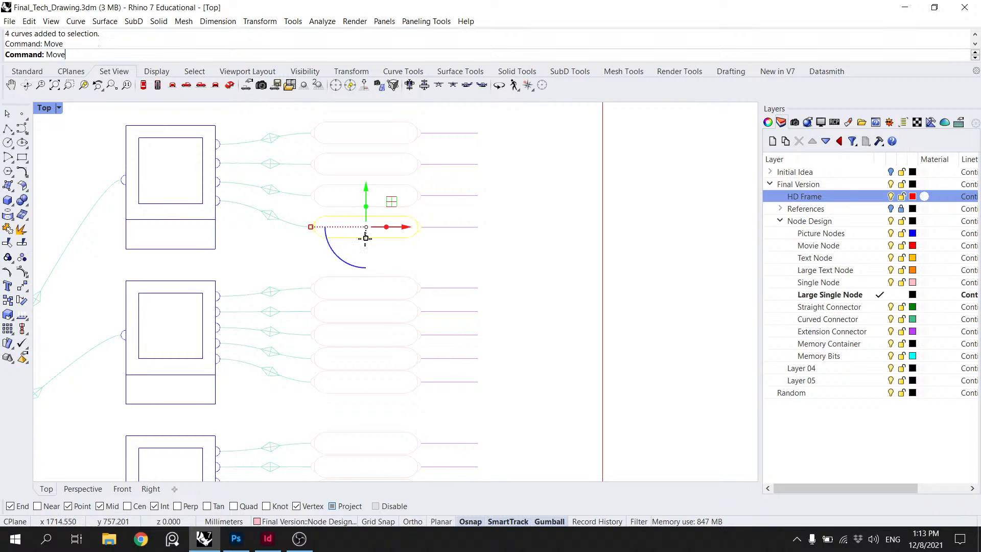
key("Return")
scroll(365, 238, "up", 4)
left_click(267, 236)
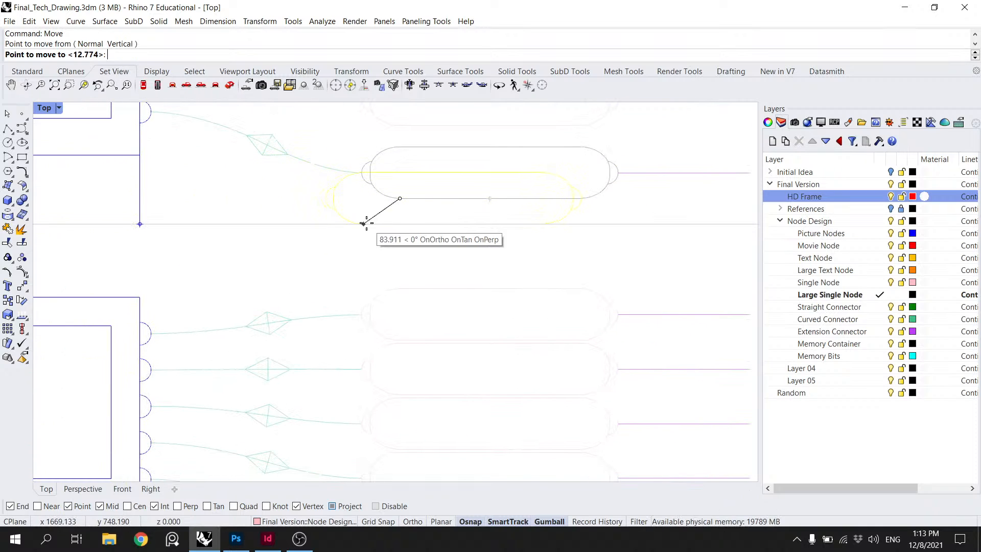
left_click(398, 227)
scroll(399, 228, "down", 8)
left_click(518, 239)
left_click_drag(521, 244, 520, 274)
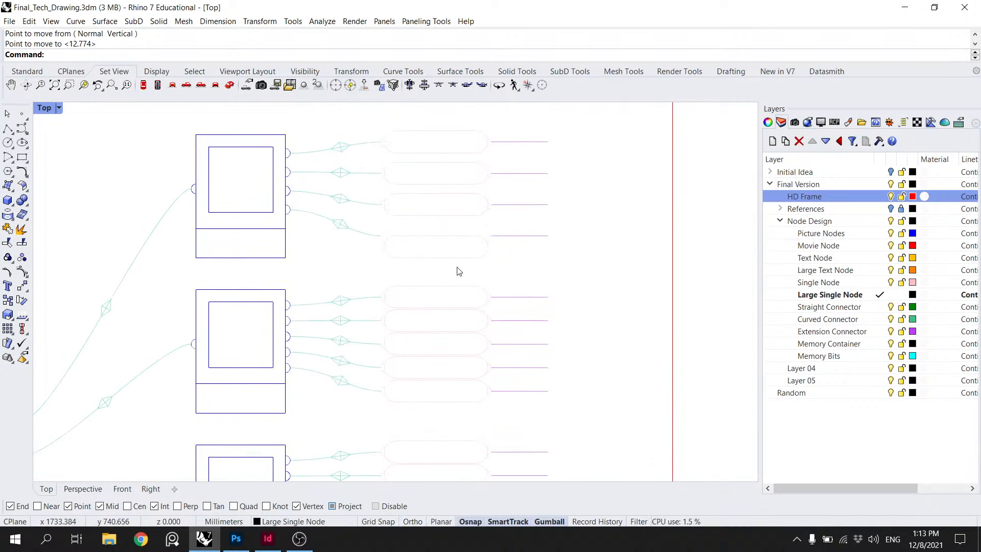
Step: Try to distribute the first picture node's four single nodes along the Y axis, and undo it
left_click_drag(458, 272, 423, 110)
key("Return")
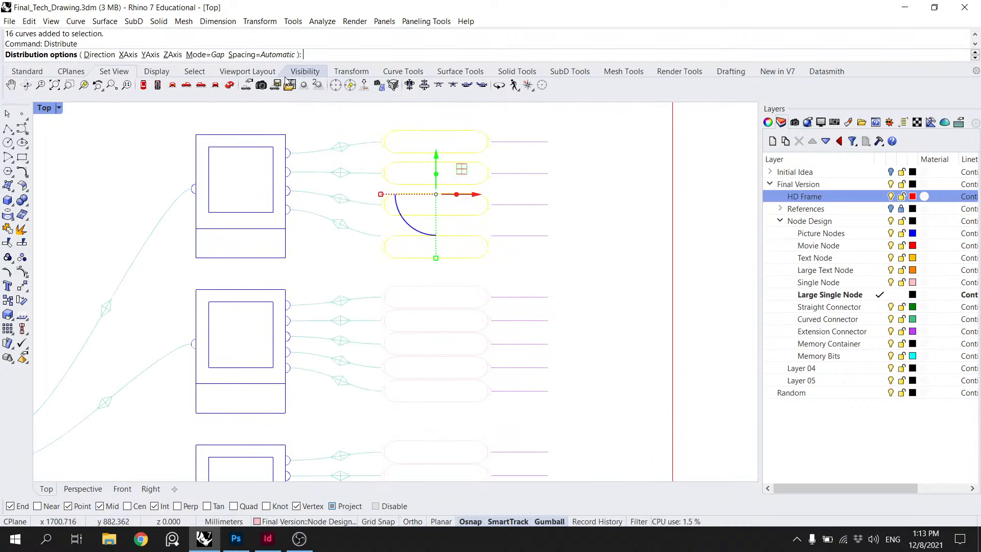
left_click(150, 55)
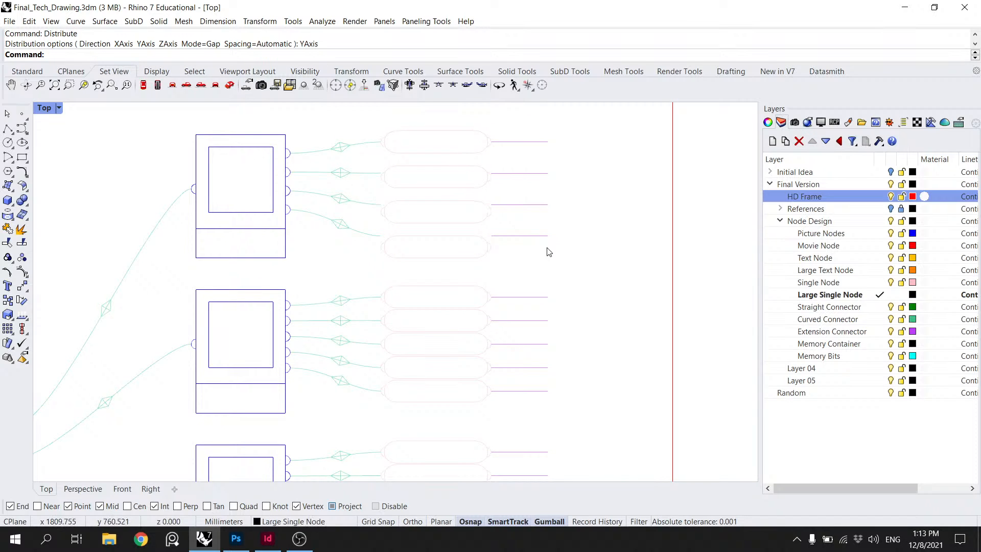
key("ctrl+z")
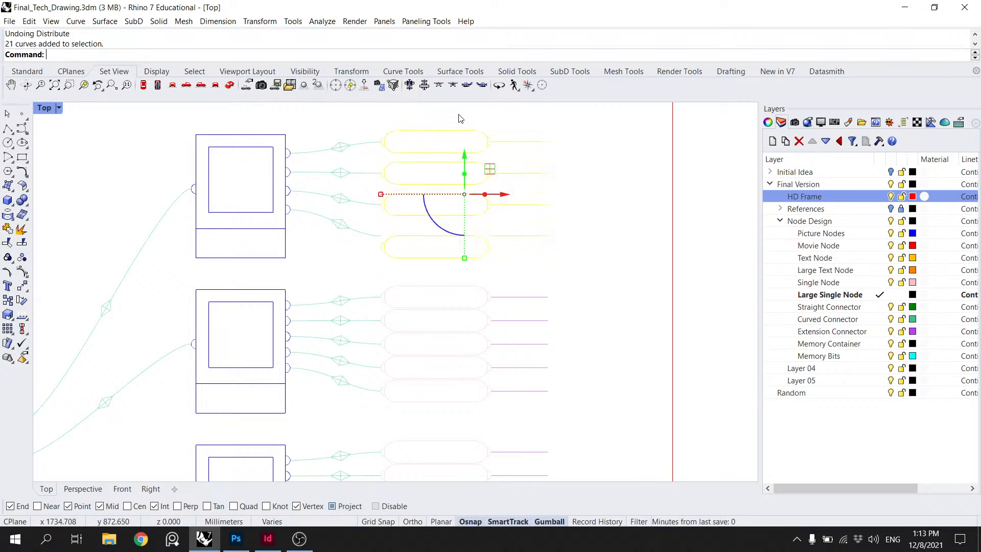
key("Escape")
Step: Move the lowest extension connector of the first picture node's group down to the middle of its relocated single node
left_click(524, 238)
type("Move")
key("Return")
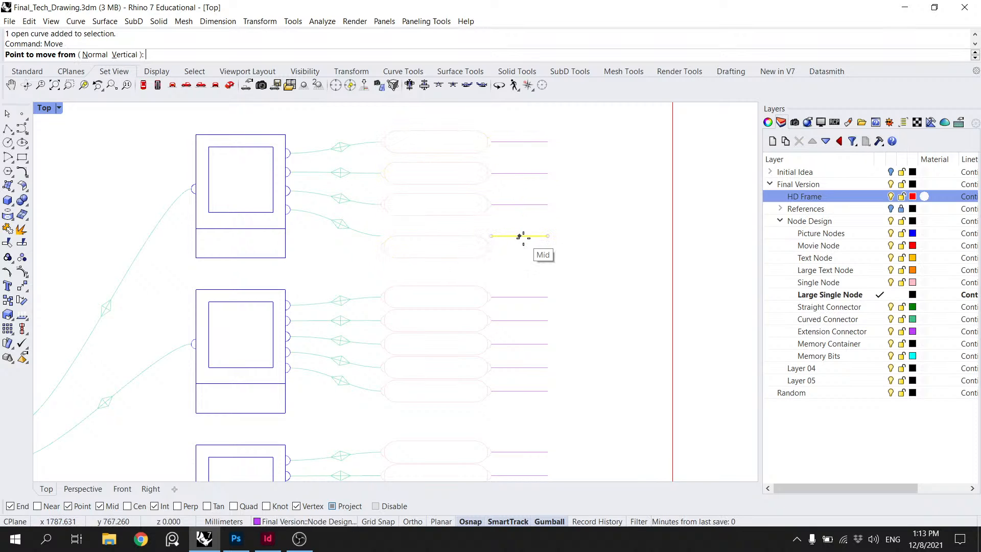
scroll(524, 233, "up", 8)
left_click(429, 227)
left_click(431, 263)
scroll(456, 263, "down", 12)
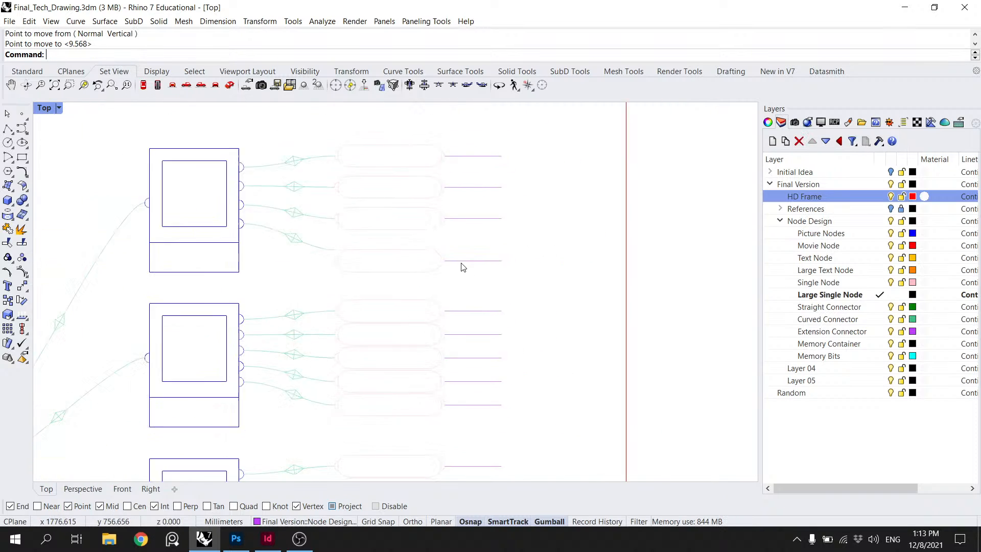
Step: Try to distribute the first group's single nodes together with their extension connectors, and undo it
left_click_drag(499, 277, 398, 128)
right_click(398, 127)
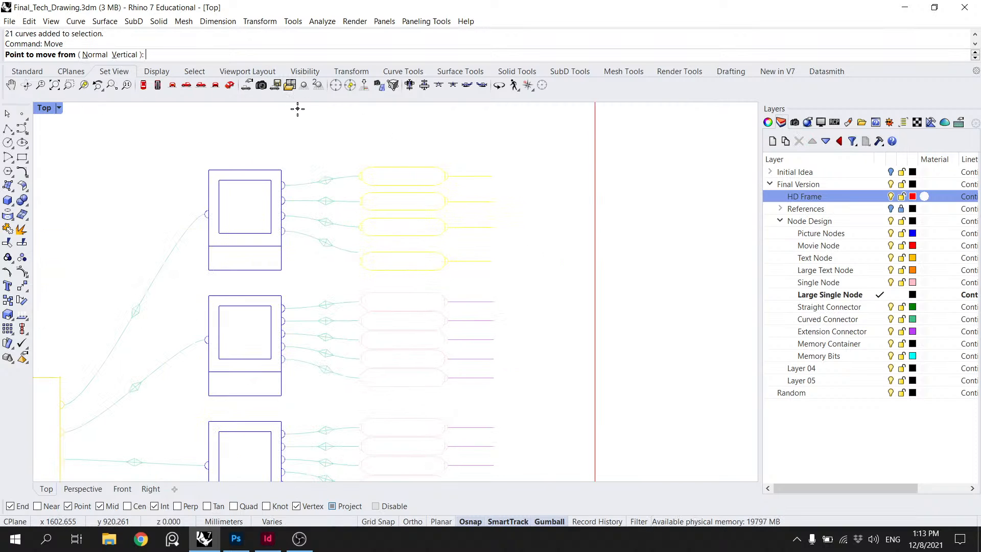
type("dis")
key("Return")
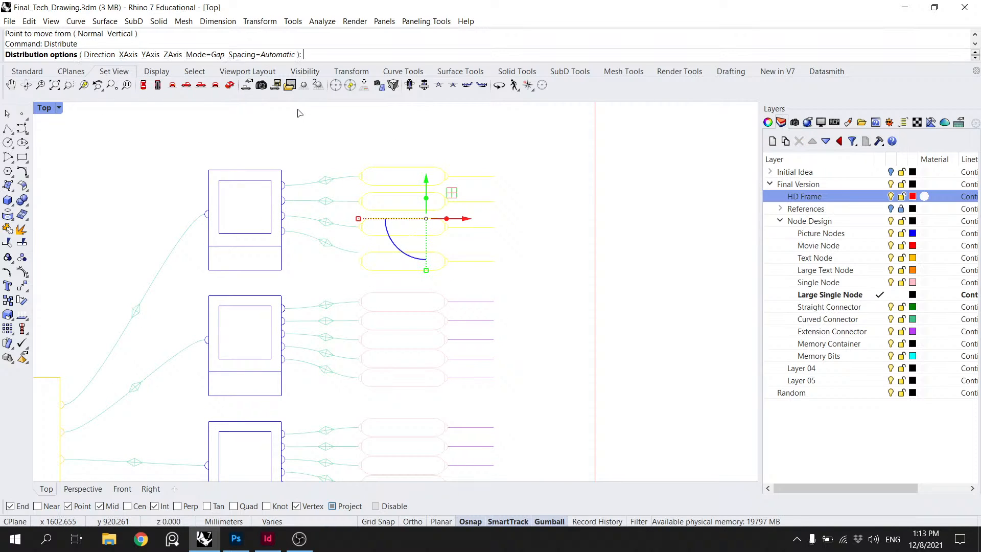
key("Return")
key("ctrl+z")
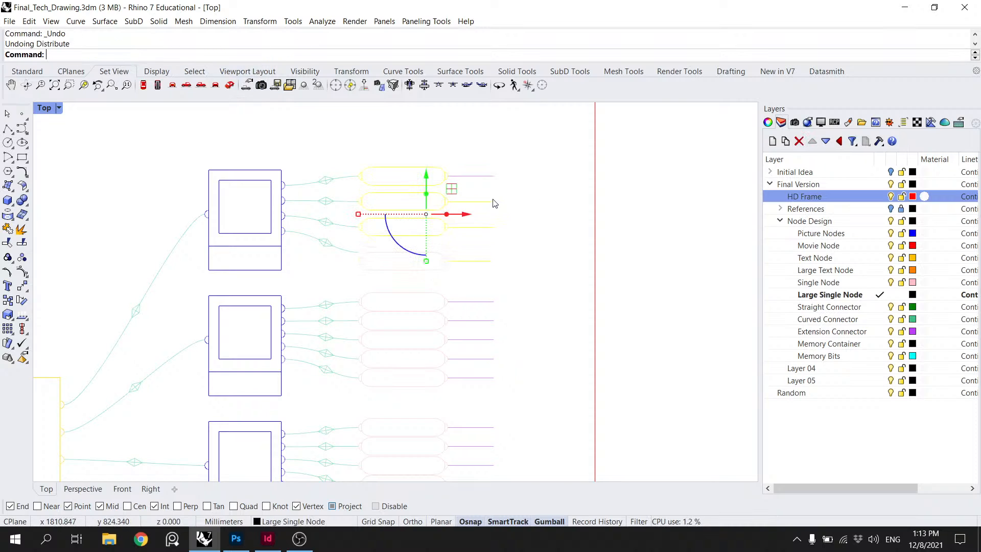
scroll(553, 216, "up", 4)
key("Escape")
Step: Distribute only the first picture node's four single nodes along the Y axis with automatic gap spacing
scroll(456, 226, "up", 5)
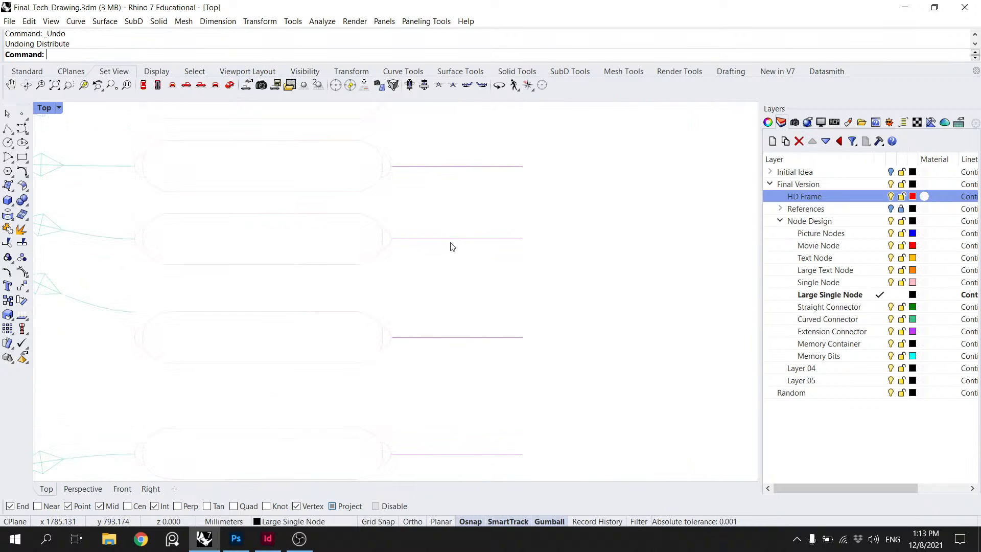
scroll(451, 245, "down", 5)
left_click_drag(390, 344, 334, 154)
key("Return")
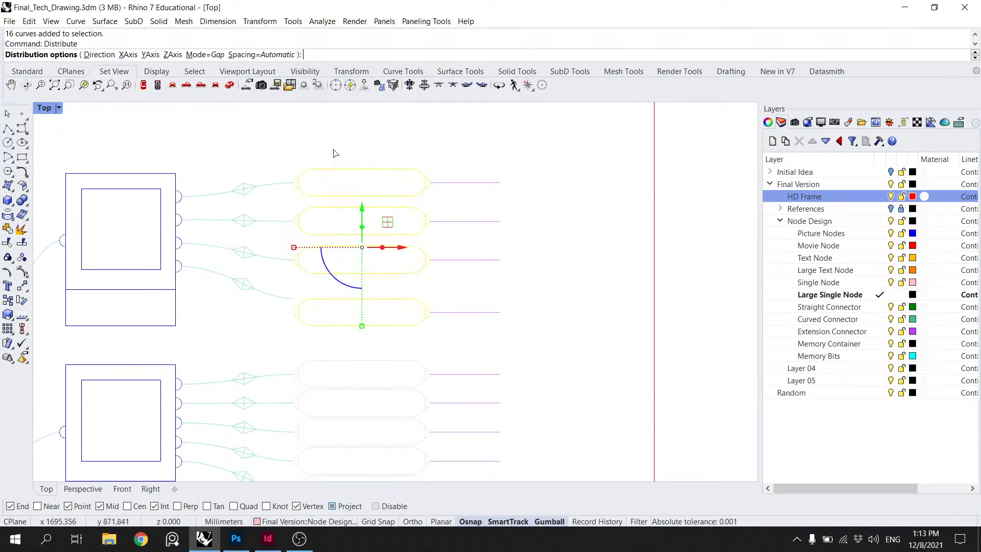
left_click(149, 54)
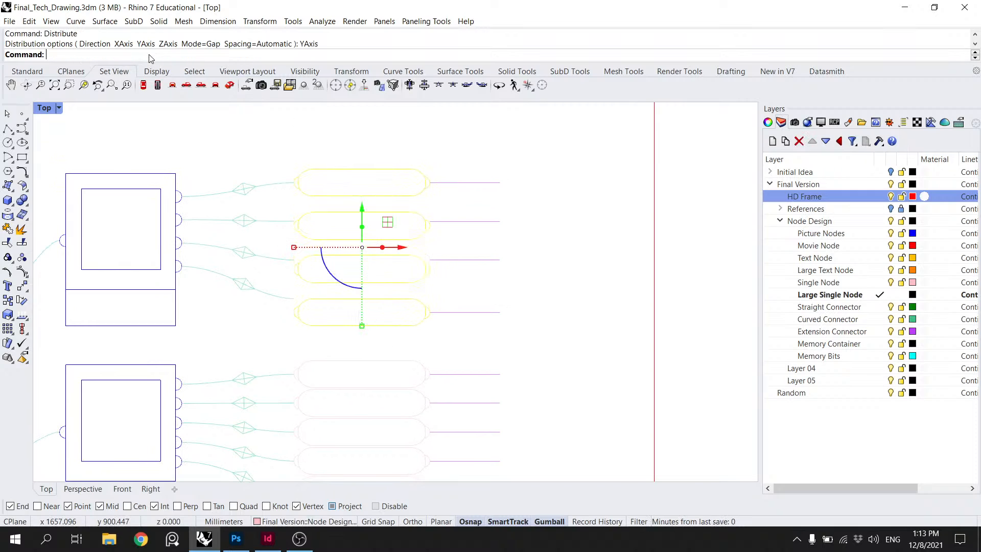
Step: Move the first group's second extension connector down to the middle of the second single node's end
left_click(470, 226)
type("Move")
key("Return")
scroll(468, 223, "up", 12)
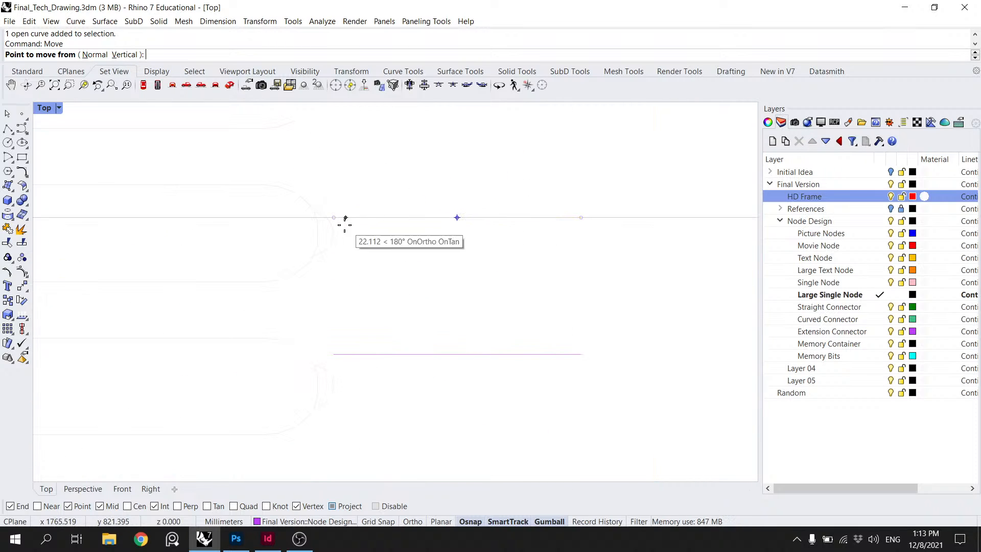
left_click(334, 217)
left_click(334, 234)
left_click_drag(398, 310, 412, 256)
key("Escape")
Step: Move the first group's third extension connector down to the middle of the third single node's end, and save the drawing
left_click(394, 300)
right_click(378, 298)
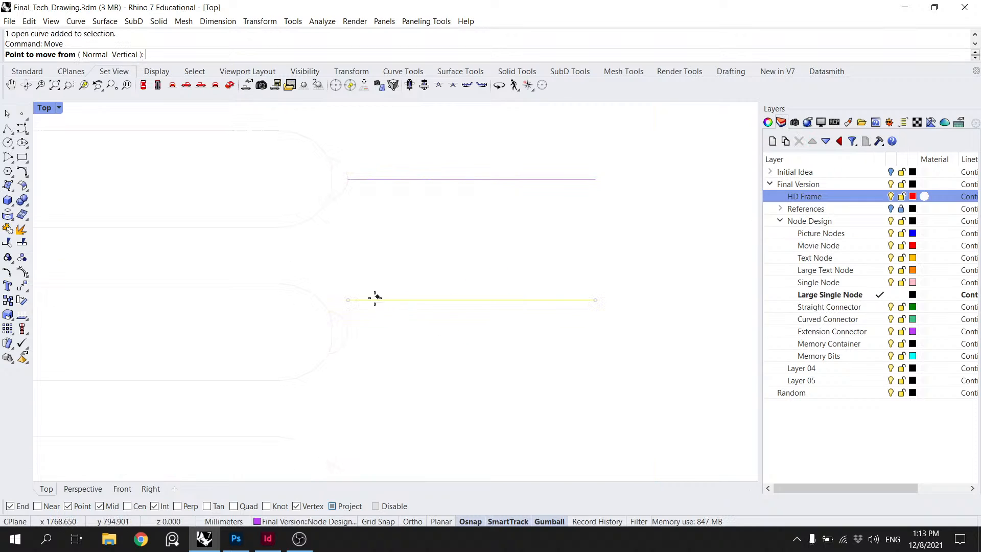
left_click(348, 300)
left_click(348, 332)
key("Escape")
left_click_drag(384, 330, 372, 306)
left_click(374, 307)
key("Escape")
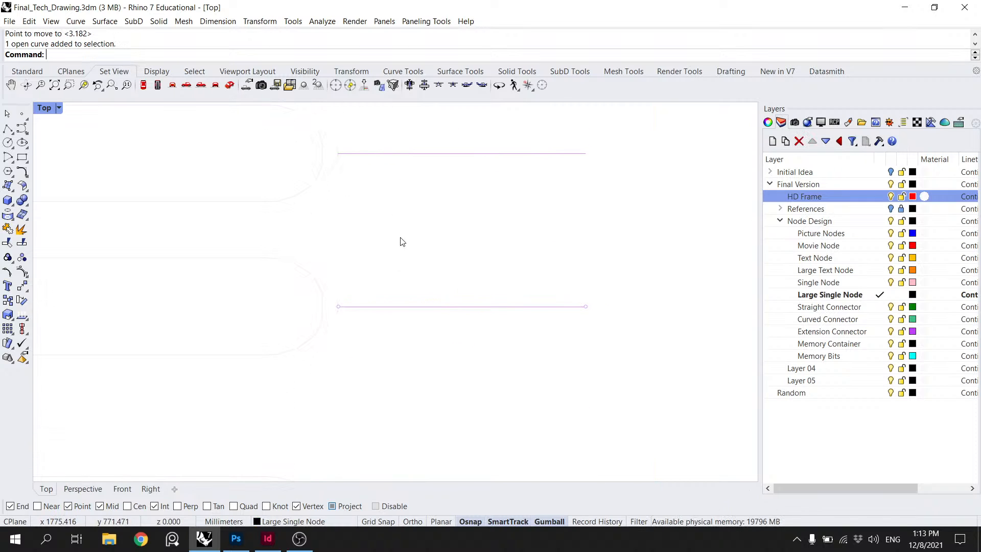
scroll(401, 240, "down", 10)
left_click_drag(388, 222, 466, 334)
key("ctrl+s")
Step: Move the lowest single node beside the second picture node straight down to align with the picture node's bottom edge
scroll(337, 231, "down", 5)
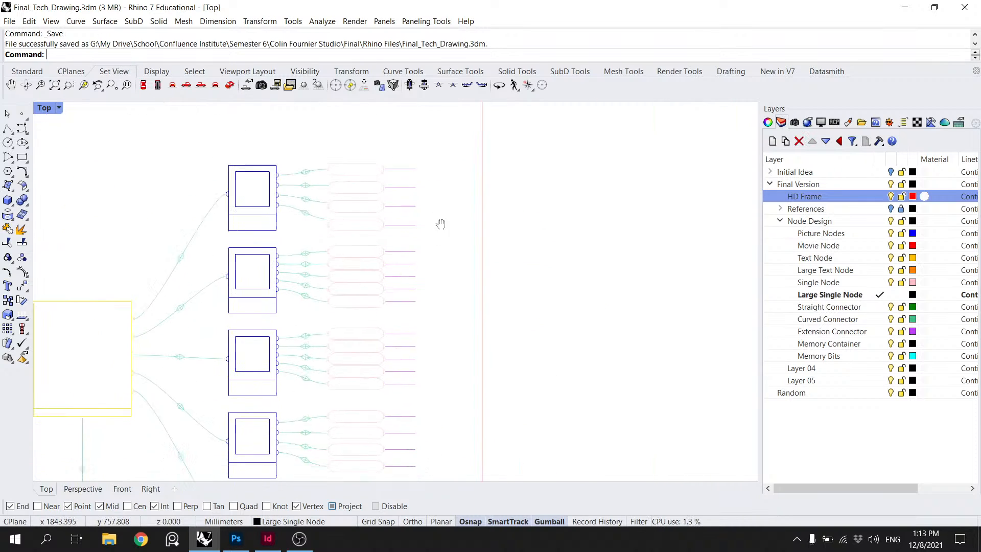
scroll(428, 209, "down", 3)
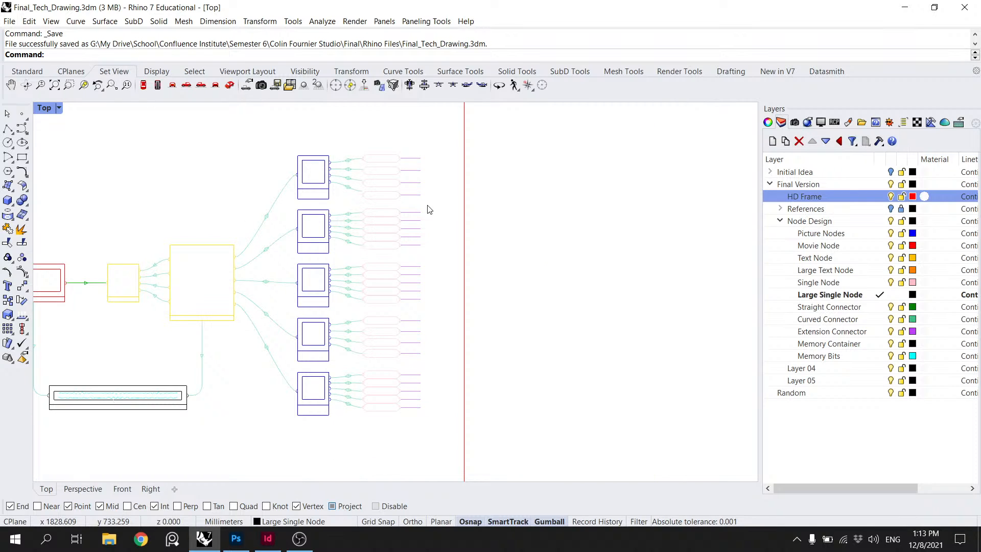
scroll(385, 240, "up", 3)
scroll(397, 246, "up", 4)
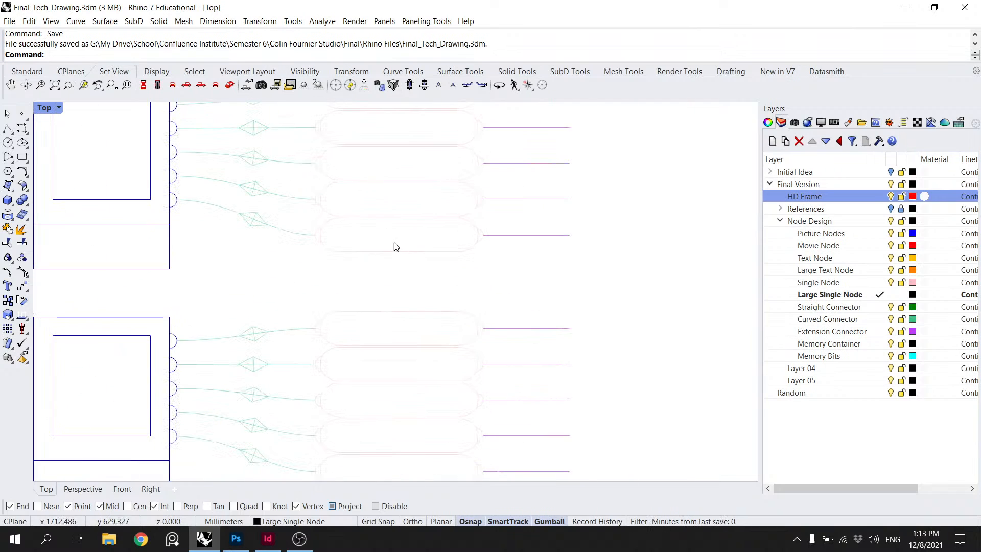
left_click(392, 252)
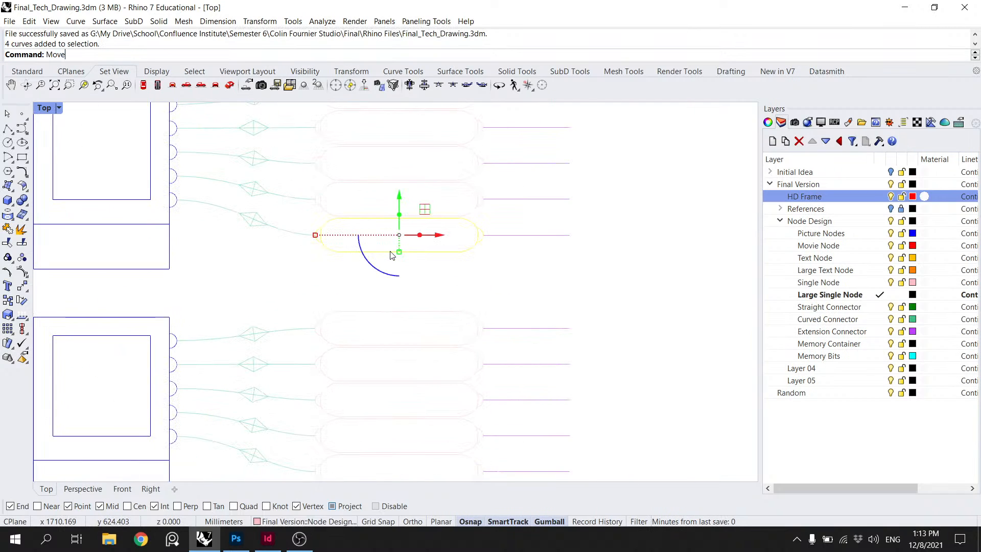
key("Return")
left_click(330, 251)
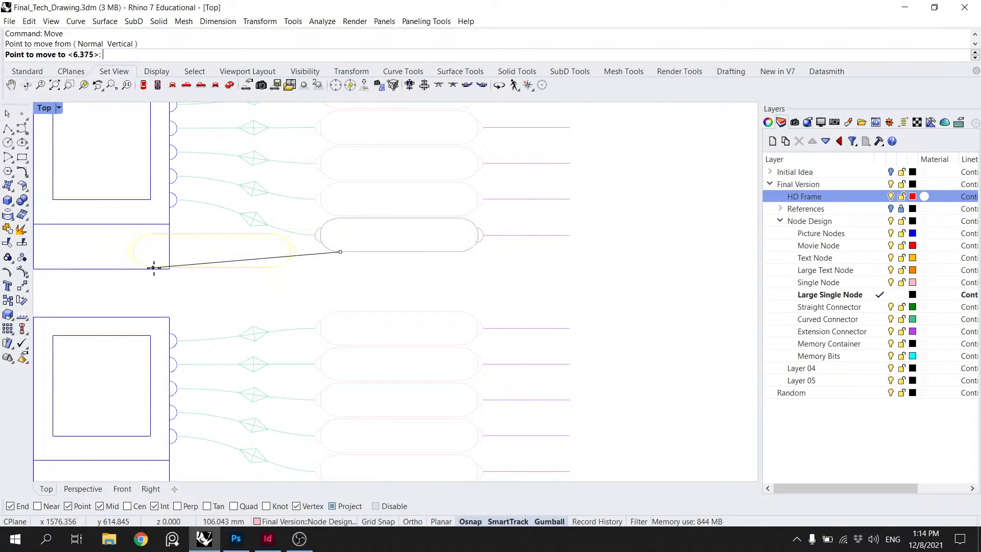
left_click(340, 269, "shift")
scroll(389, 252, "down", 8)
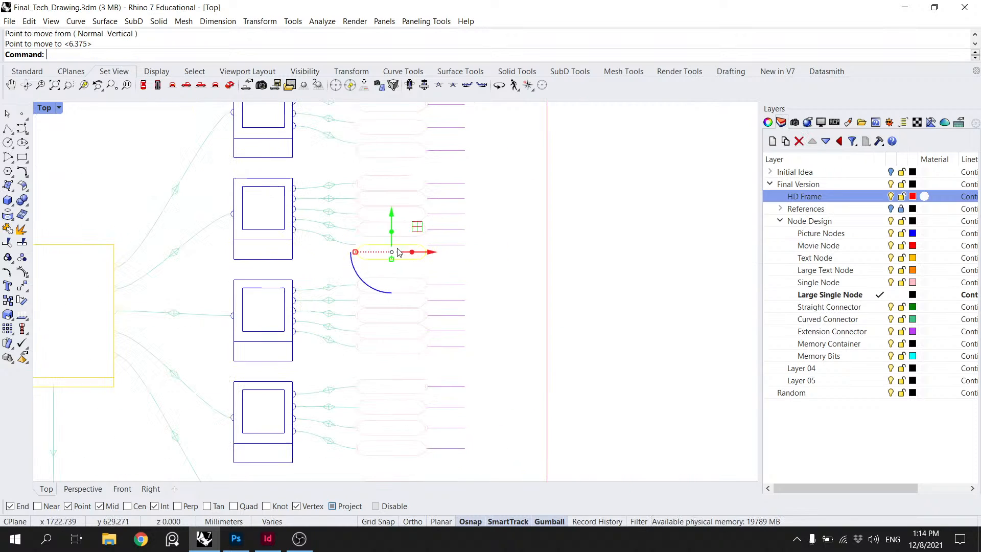
Step: Distribute the second picture node's five single nodes along the Y axis with automatic gap spacing
key("Escape")
left_click_drag(412, 260, 385, 200)
key("Return")
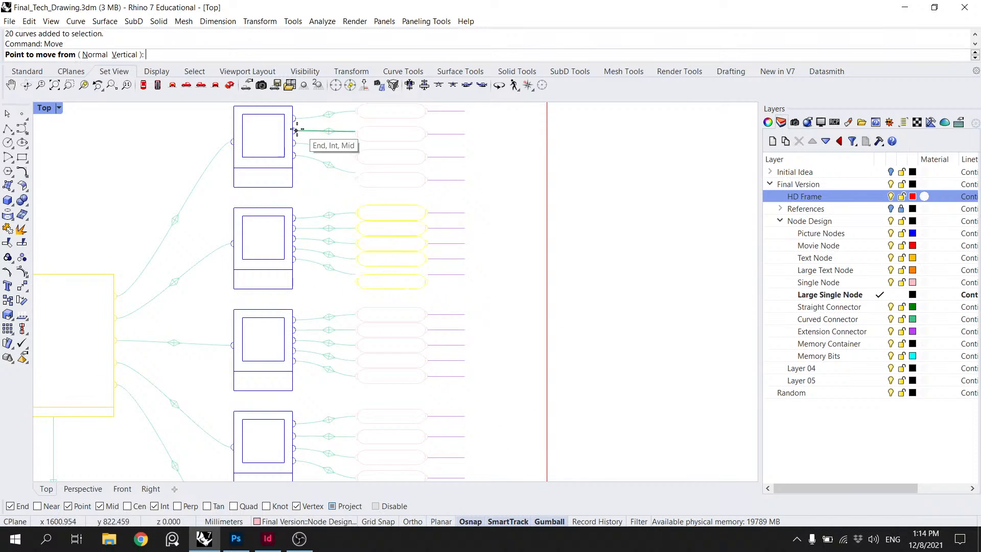
key("Escape")
type("Distribute")
key("Return")
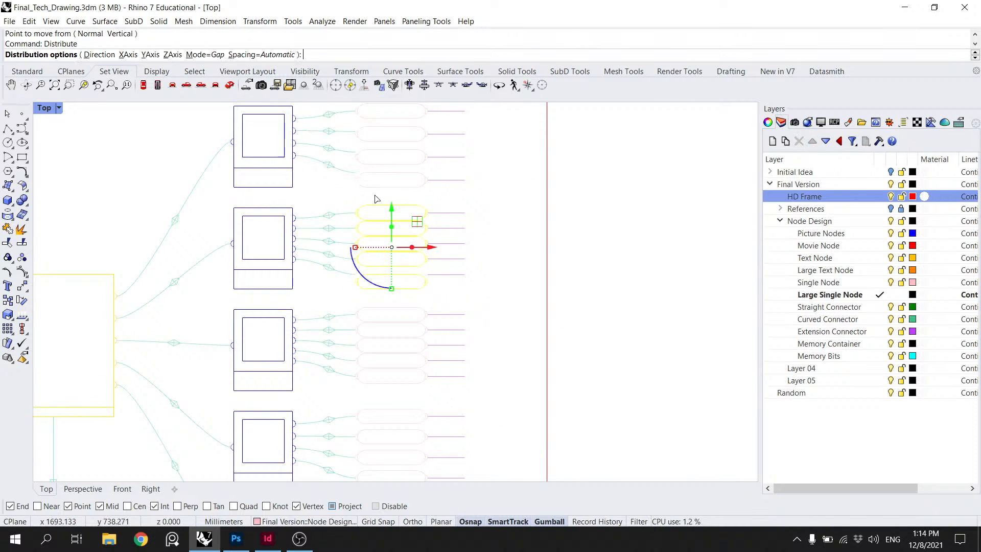
left_click(150, 55)
key("Escape")
scroll(456, 226, "down", 5)
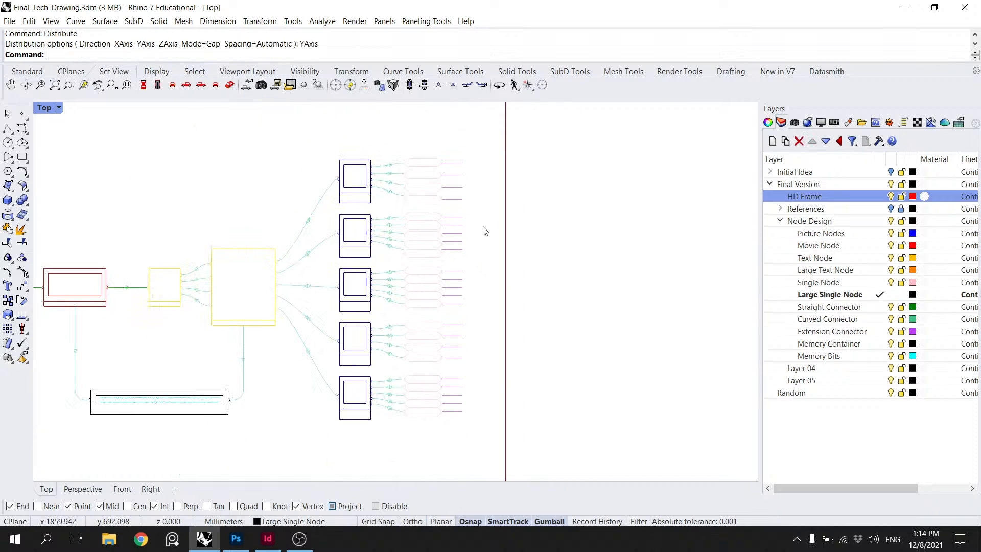
Step: Move the second group's second, third and fourth extension connectors down to the middle of their single nodes' ends
scroll(481, 231, "up", 4)
scroll(396, 212, "up", 2)
left_click(384, 218)
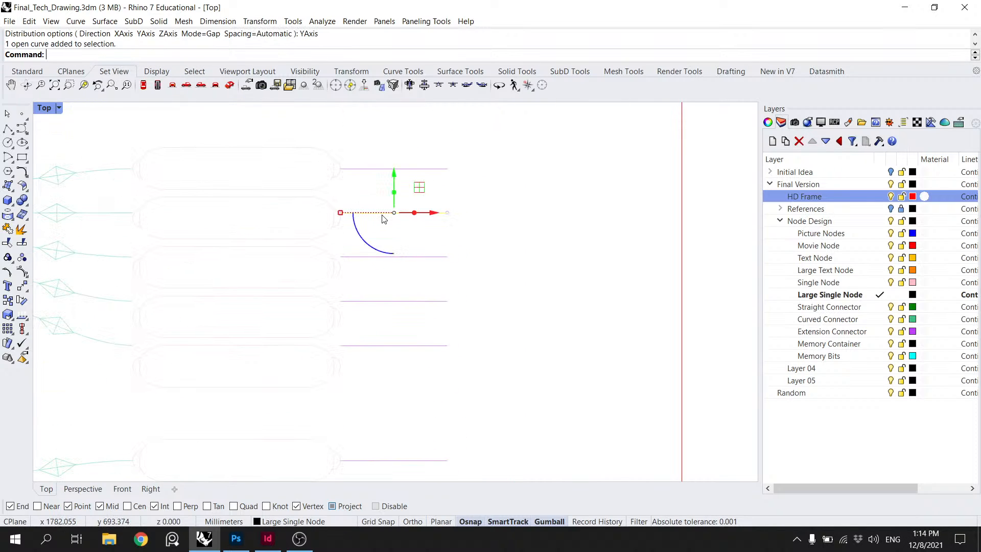
type("Move")
key("Return")
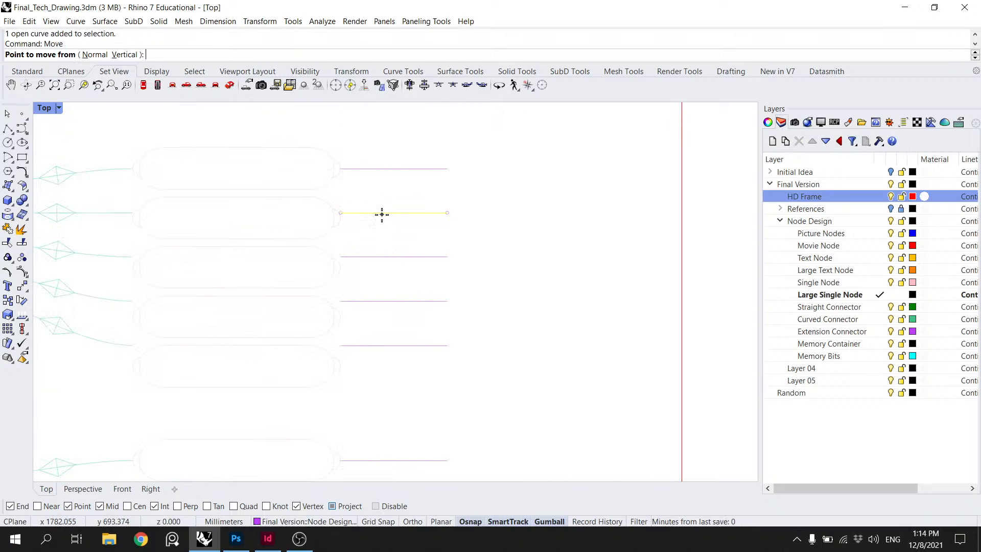
left_click(333, 210)
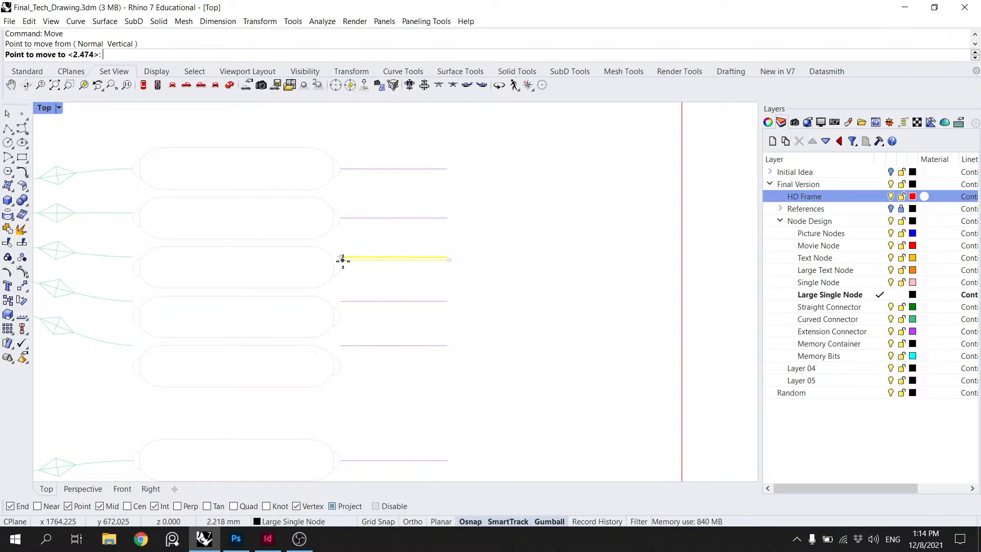
left_click(342, 267)
left_click(352, 301)
key("Return")
left_click(340, 301)
left_click(340, 317)
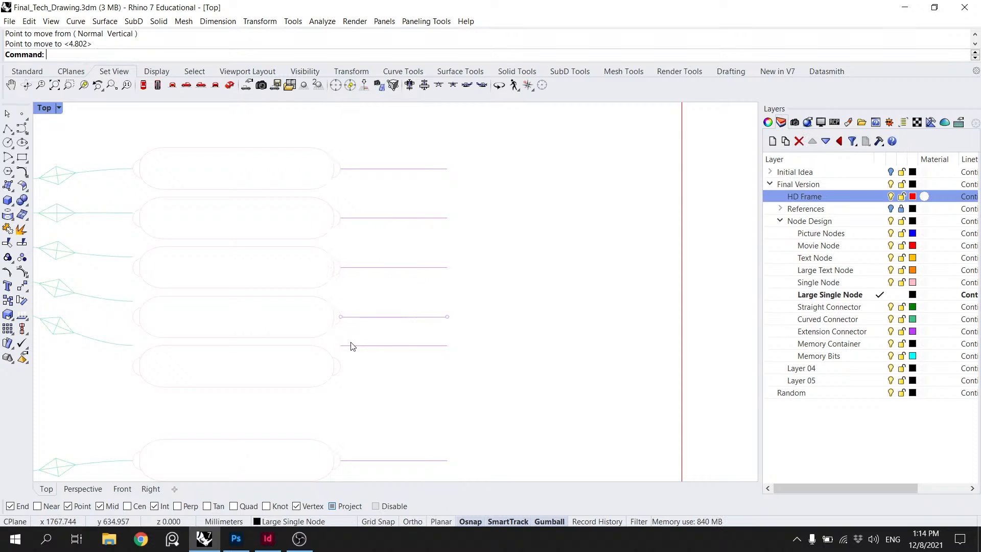
Step: Move the second group's lowest extension connector down to the middle of the fifth single node's end
left_click(351, 346)
key("Return")
left_click(341, 346)
Step: Delete all single nodes with their curved and extension connectors beside the fourth and fifth picture nodes
scroll(365, 327, "down", 5)
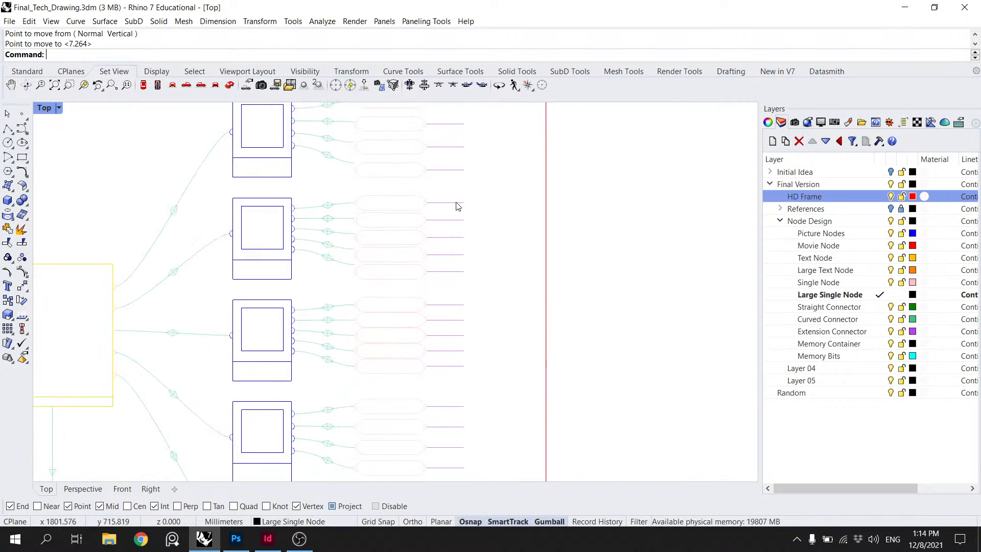
scroll(458, 206, "down", 3)
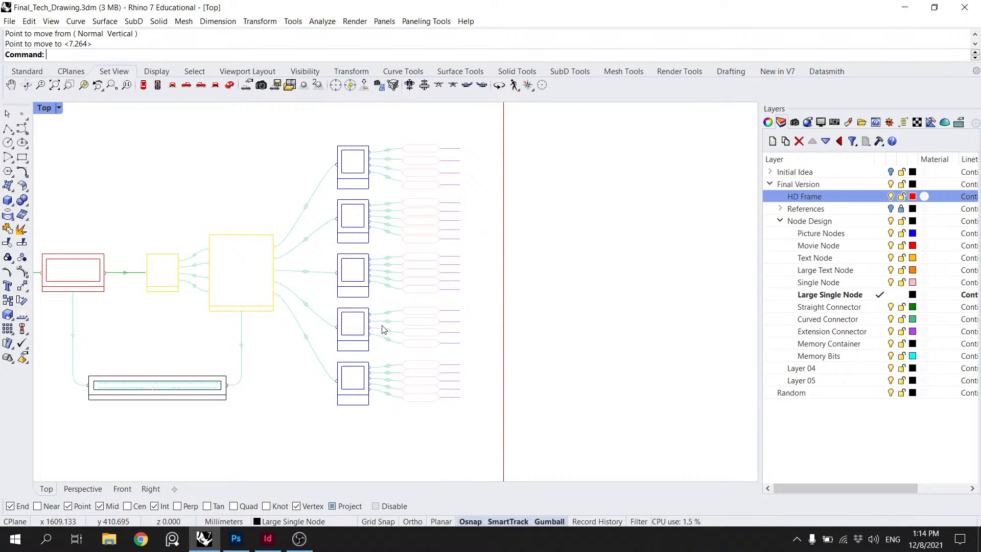
left_click_drag(475, 417, 384, 304)
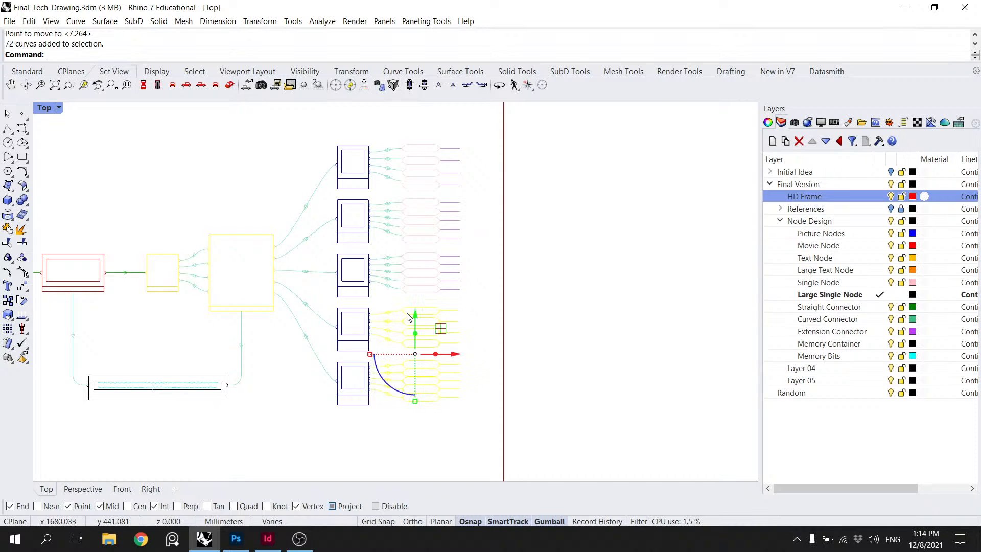
key("Delete")
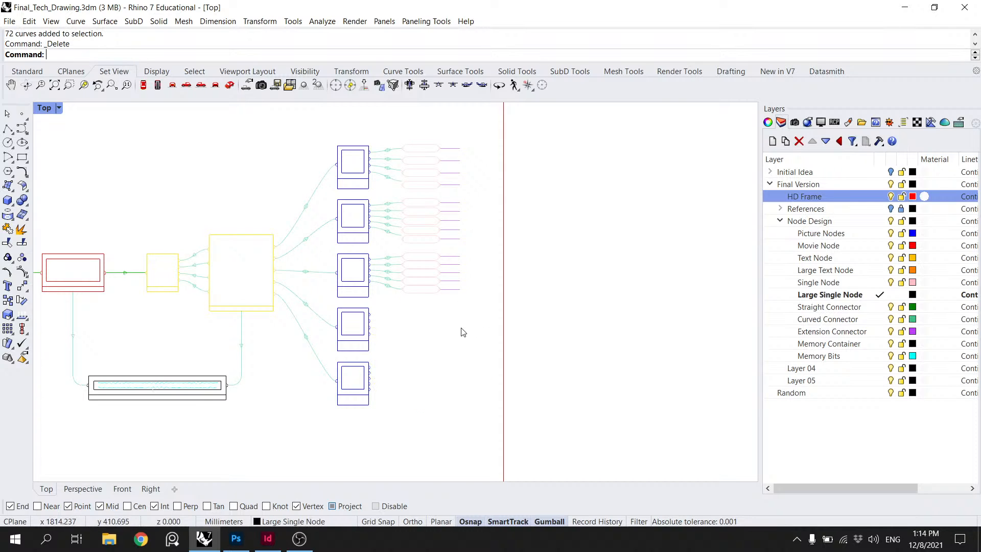
Step: Move the lowest single node beside the third picture node straight down to align with the picture node's bottom edge
scroll(428, 276, "up", 5)
left_click_drag(482, 190, 471, 262)
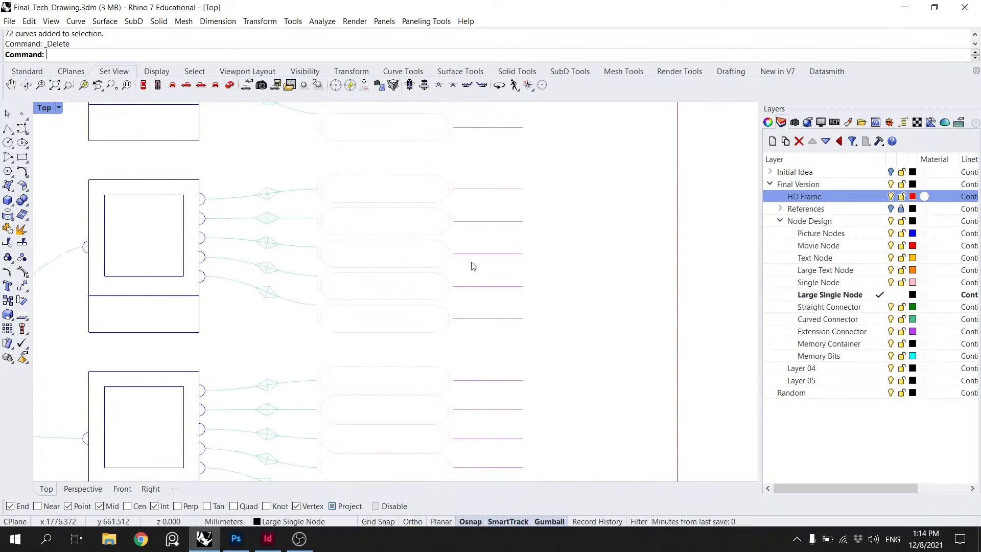
scroll(355, 253, "down", 6)
left_click_drag(354, 226, 353, 241)
left_click_drag(373, 310, 342, 200)
scroll(402, 290, "up", 2)
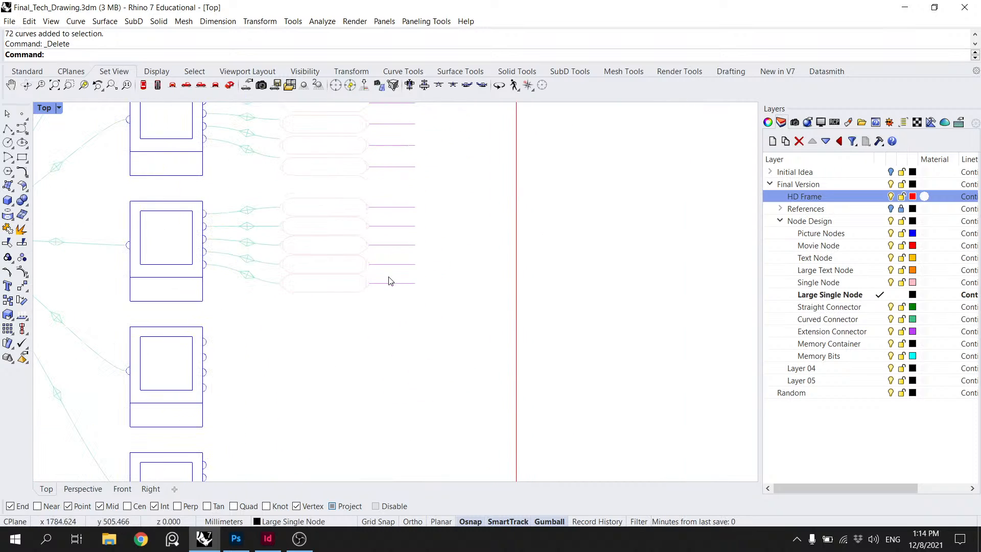
left_click_drag(349, 281, 349, 317)
left_click(331, 332)
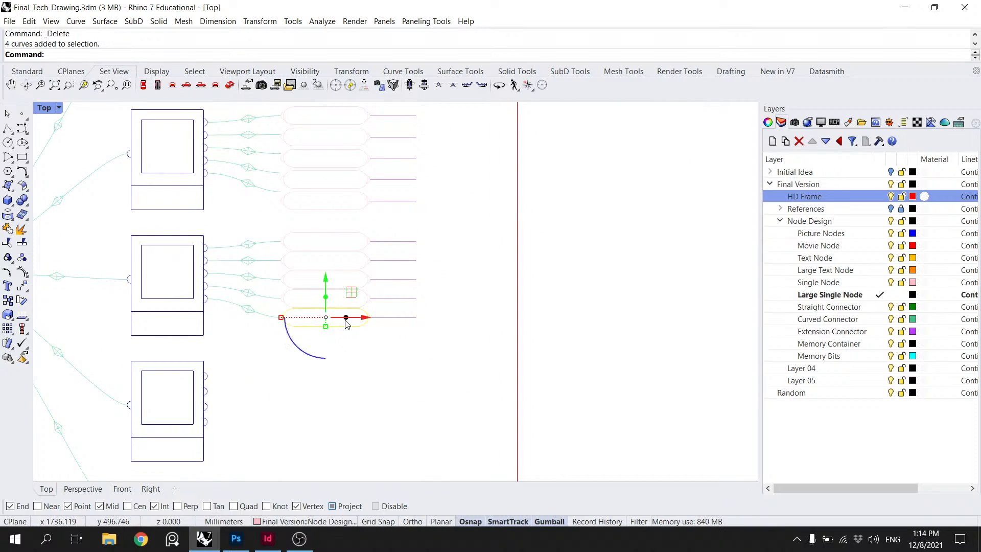
type("Move")
key("Return")
scroll(299, 337, "up", 4)
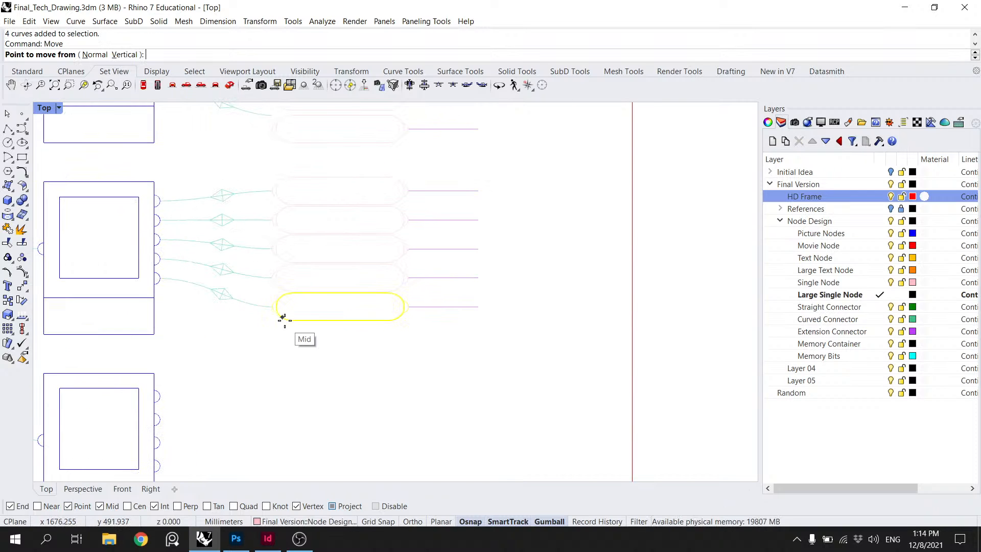
left_click(283, 318)
key("Escape")
key("Return")
left_click(296, 321)
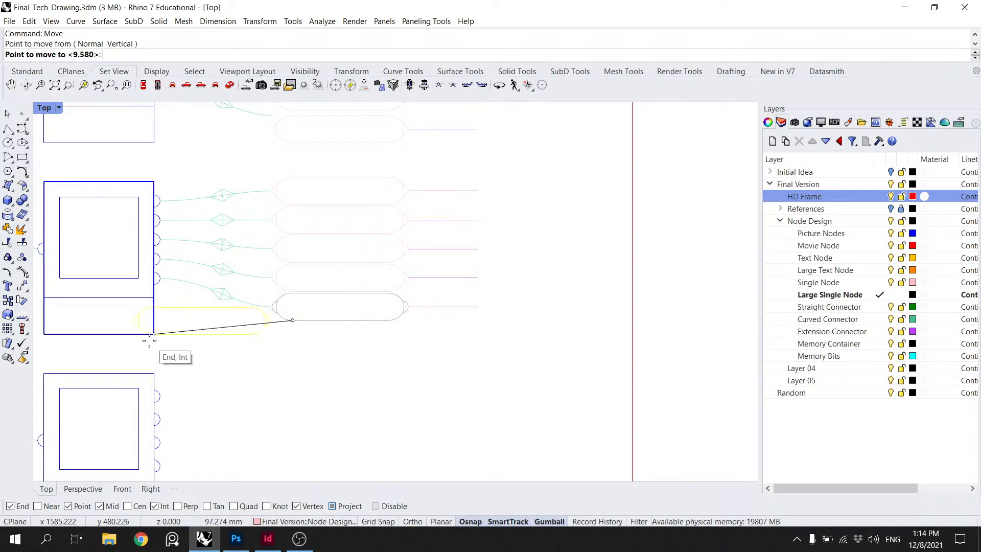
left_click(293, 334)
key("Escape")
Step: Distribute the third picture node's five single nodes along the Y axis with automatic gap spacing
left_click_drag(394, 314, 384, 370)
left_click_drag(347, 412, 300, 205)
type("Distribute")
key("Return")
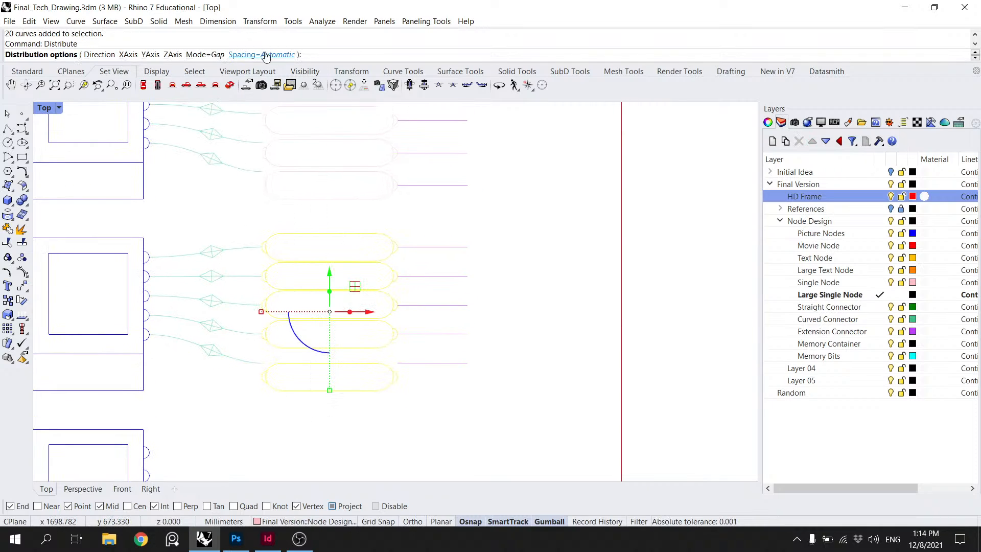
left_click(151, 55)
Step: Move the third group's second and third extension connectors down to the middle of their single nodes' ends
left_click_drag(492, 401, 498, 312)
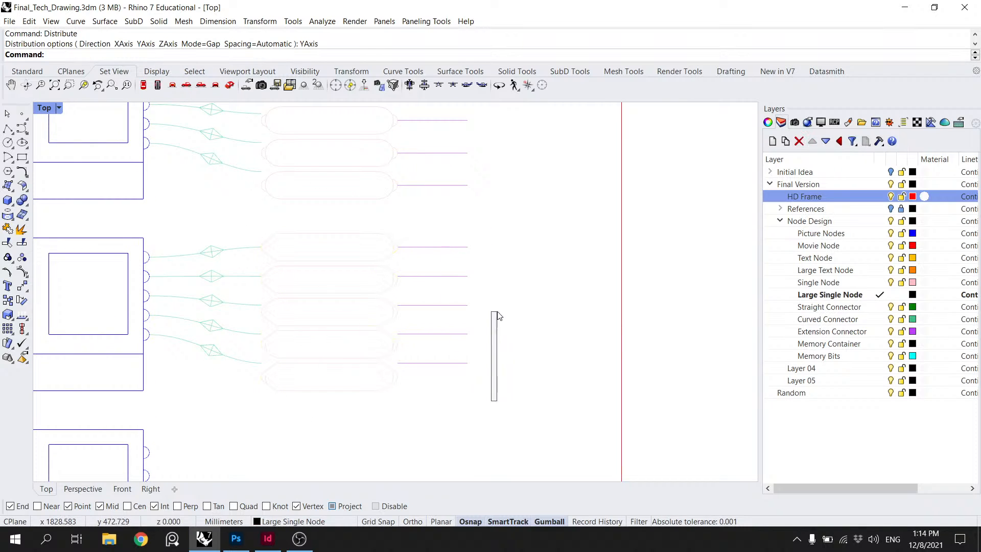
left_click(444, 275)
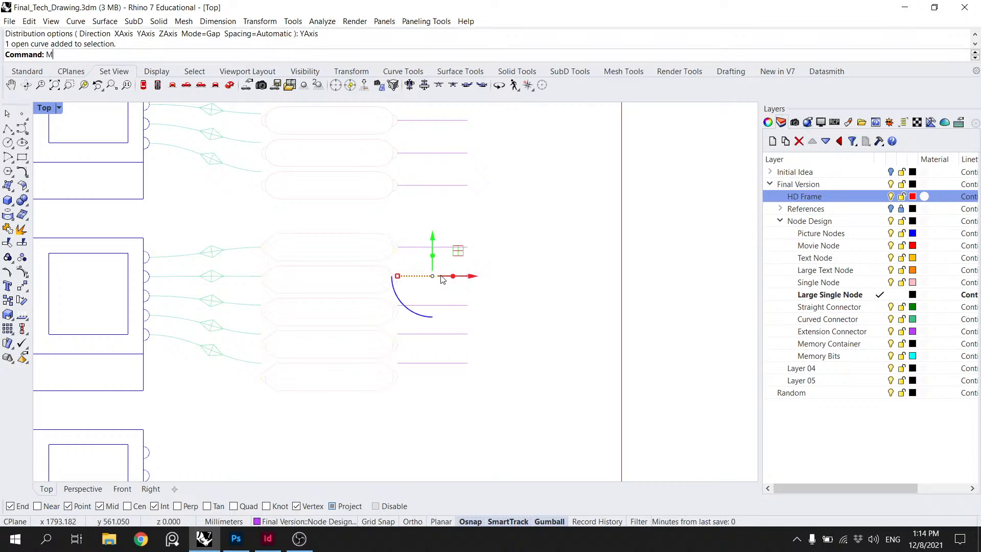
key("Return")
scroll(429, 276, "up", 5)
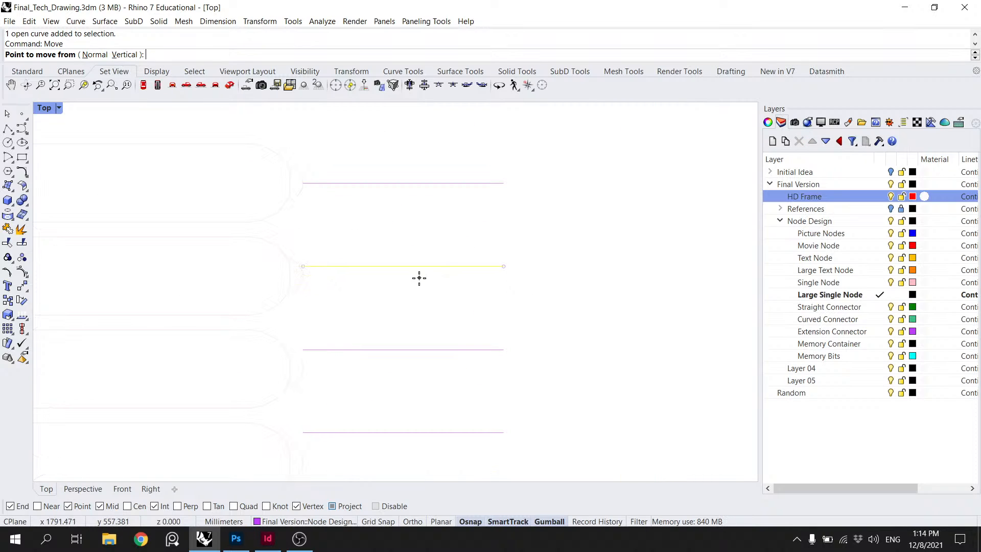
left_click(303, 266)
left_click(301, 276)
left_click(334, 350)
key("Return")
left_click(304, 349)
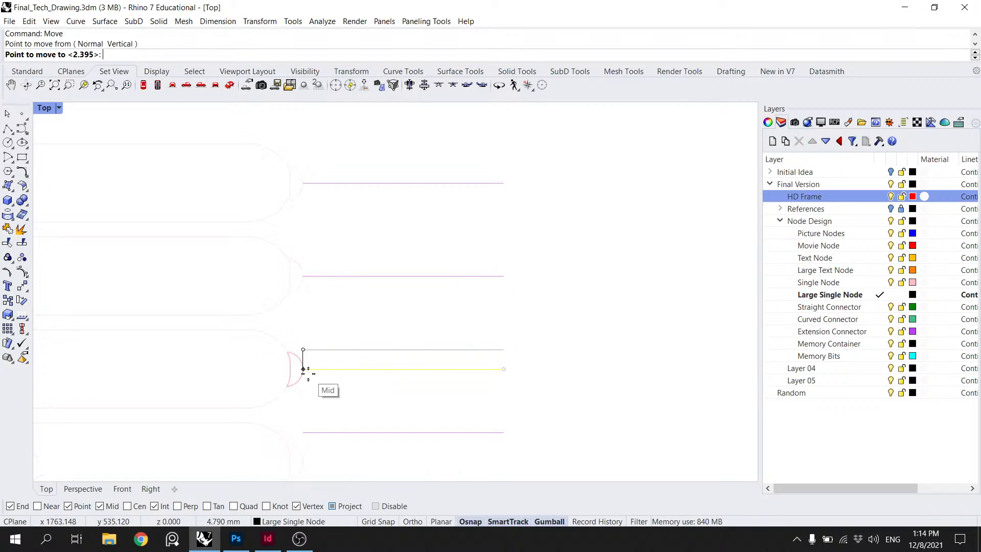
left_click(303, 369)
Step: Move the third group's fourth and fifth extension connectors down to the middle of their single nodes' ends
left_click(350, 314)
key("Return")
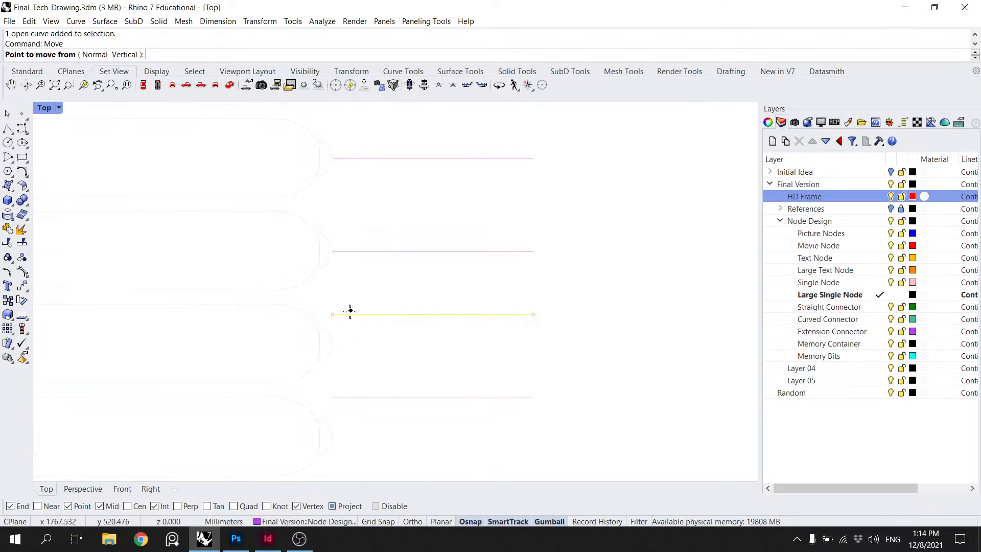
left_click(332, 315)
left_click(332, 344)
left_click(348, 398)
key("Return")
left_click(333, 397)
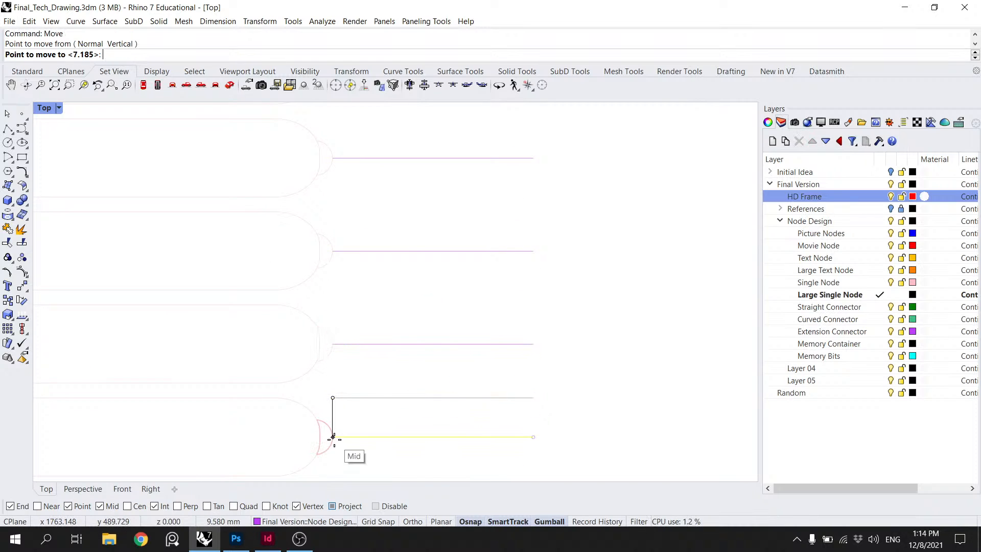
left_click(333, 437)
Step: Move the last two control points of the first group's second curved connector down so it meets the middle of its single node's end
left_click_drag(414, 451, 431, 105)
left_click(368, 272)
left_click_drag(369, 273, 406, 437)
scroll(401, 422, "down", 2)
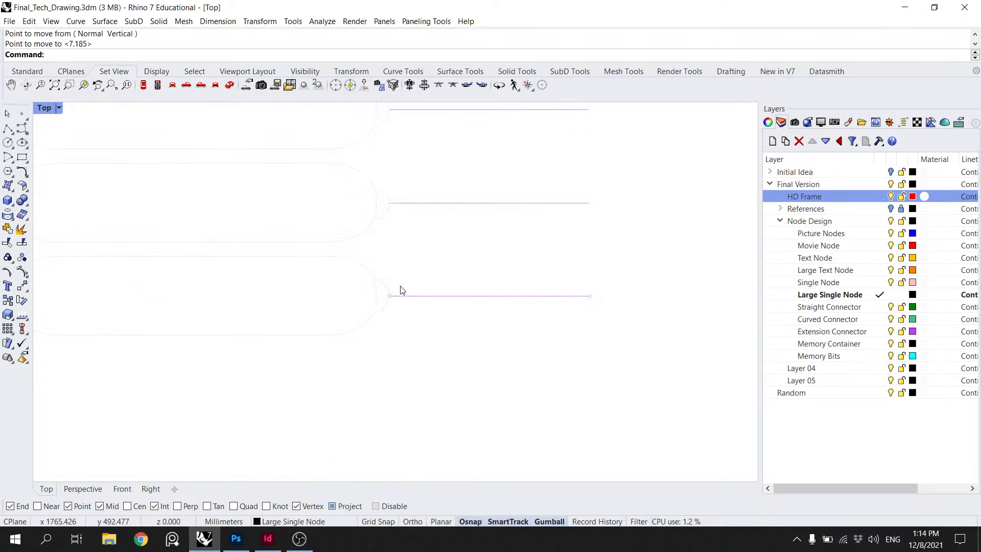
scroll(399, 289, "down", 3)
scroll(340, 262, "down", 6)
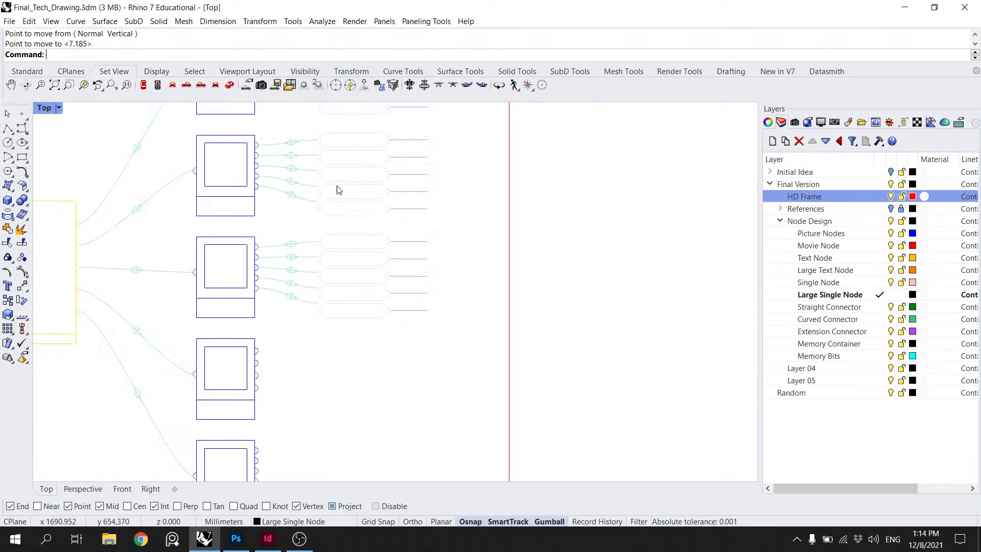
left_click_drag(319, 109, 351, 258)
scroll(351, 197, "up", 11)
left_click(343, 241)
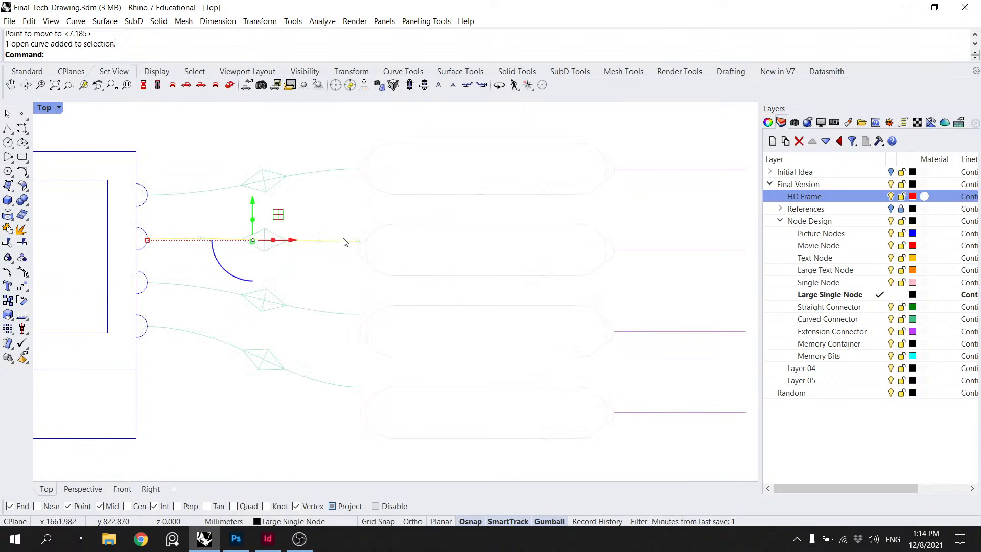
scroll(349, 241, "up", 8)
left_click(371, 244)
left_click(280, 244, "shift")
type("M")
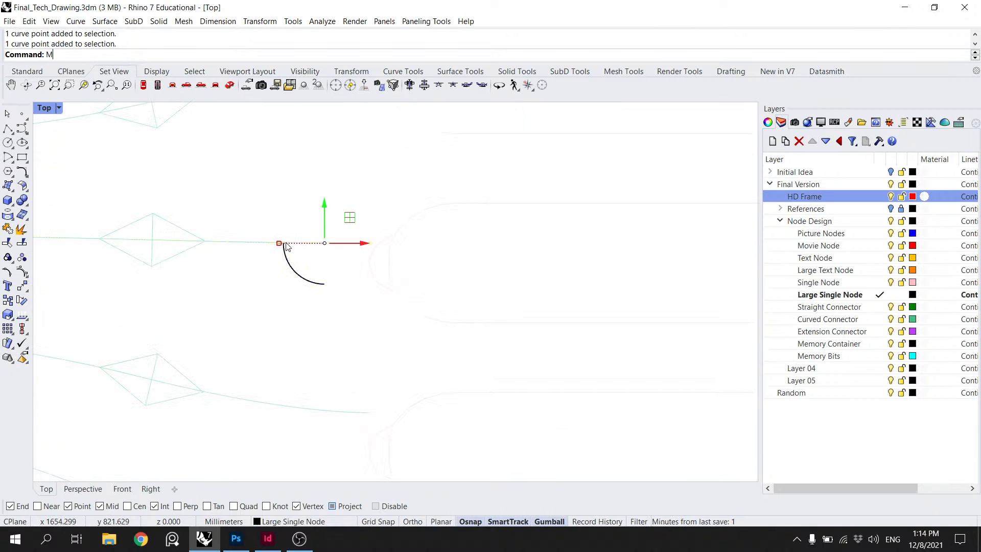
type("ove")
key("Return")
left_click(370, 243)
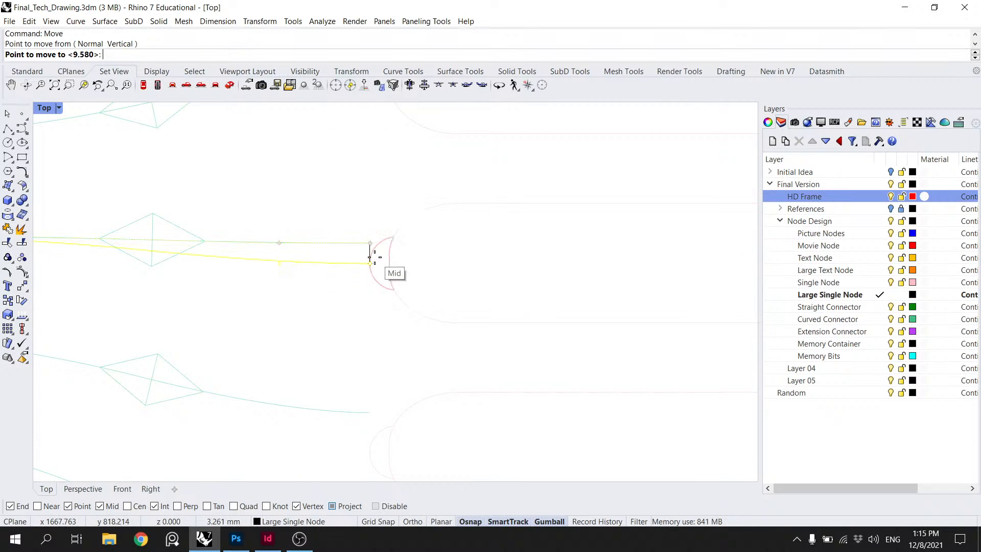
left_click(370, 262)
key("Escape")
Step: Move the last two control points of the first group's third curved connector down so it meets its single node's end midpoint
left_click_drag(358, 401, 340, 327)
left_click(262, 338)
left_click(352, 338, "shift")
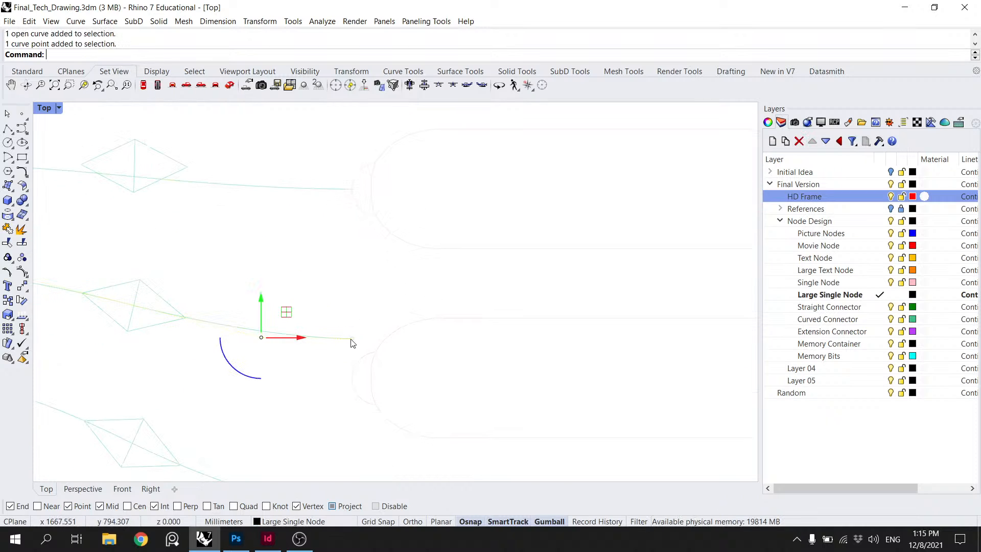
key("Return")
left_click(352, 338)
left_click(352, 383)
key("Escape")
Step: Move the last two control points of the first group's fourth curved connector down so it meets its single node's end midpoint
left_click_drag(380, 414, 385, 230)
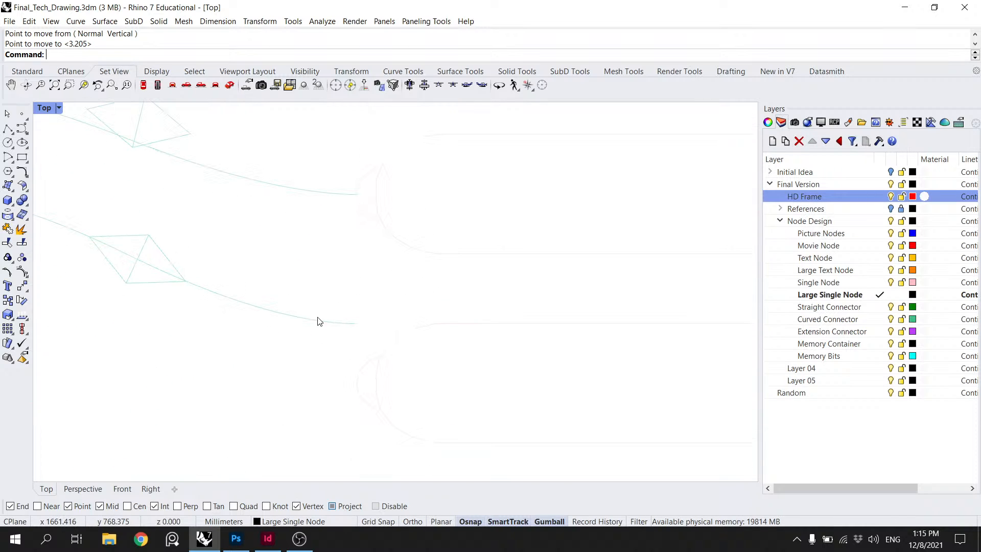
left_click(318, 322)
left_click(267, 321)
left_click(358, 324, "shift")
key("Return")
left_click(358, 324)
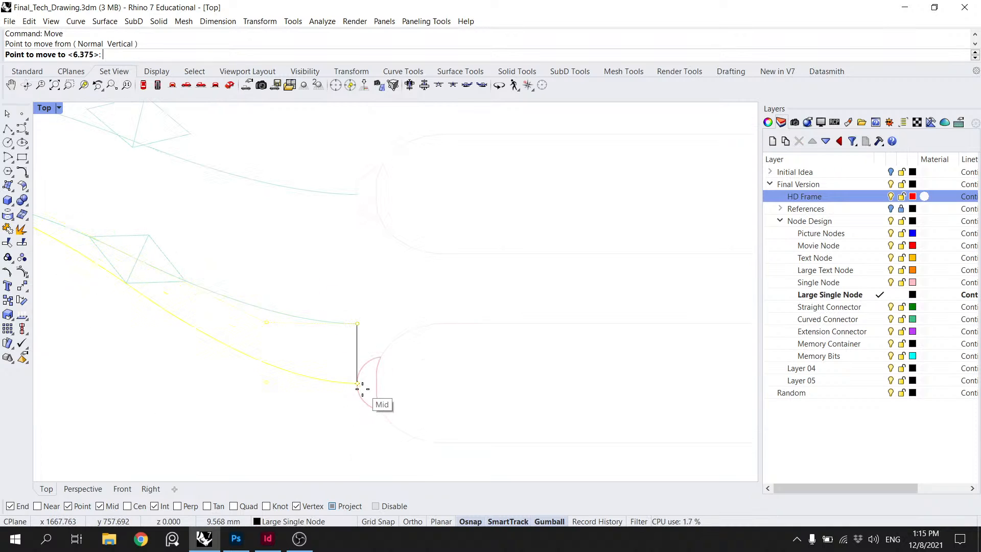
left_click(359, 385)
key("Escape")
Step: Move the last two control points of the second group's second curved connector down to its single node's end midpoint
scroll(378, 377, "down", 8)
left_click_drag(410, 451, 407, 299)
scroll(344, 362, "up", 8)
left_click(358, 322)
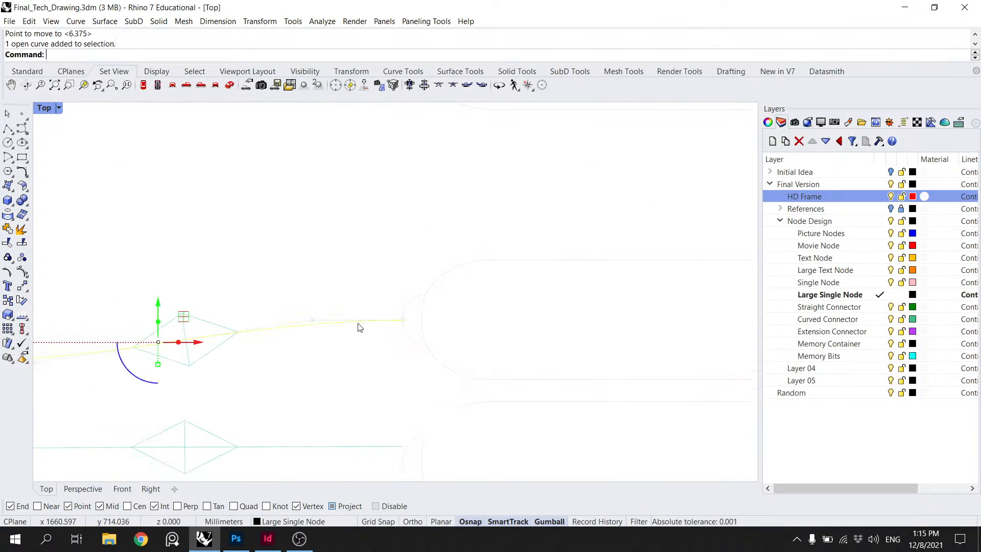
left_click_drag(390, 416, 373, 300)
left_click(334, 330)
left_click(294, 330)
left_click(385, 330, "shift")
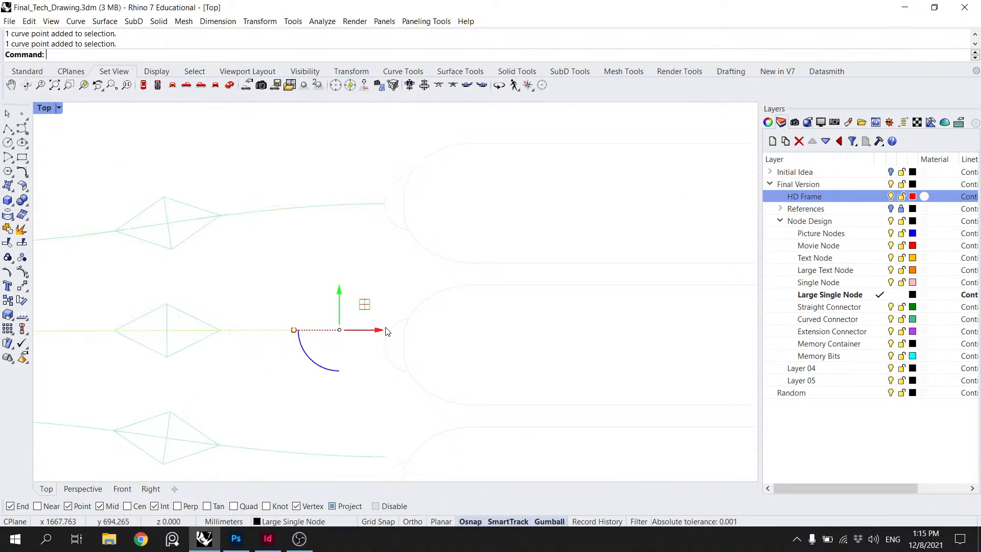
key("Return")
left_click(385, 331)
left_click(386, 346)
key("Escape")
Step: Move the last two control points of the second group's third curved connector down to its single node's end midpoint
left_click_drag(379, 420, 340, 302)
left_click(284, 338)
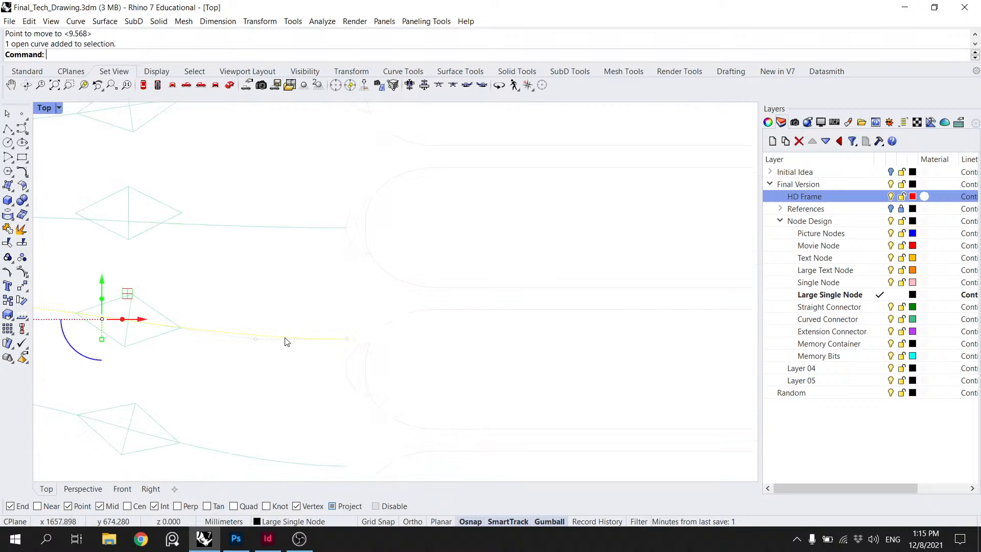
left_click(255, 339)
left_click(347, 339, "shift")
key("Return")
left_click(347, 339)
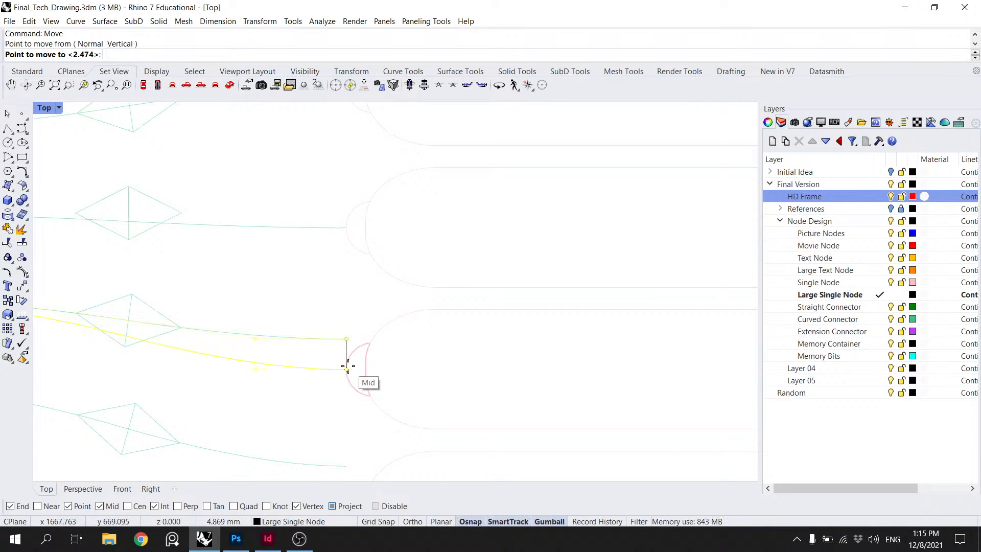
left_click(347, 369)
key("Escape")
Step: Move the last two control points of the second group's fourth curved connector down to its single node's end midpoint
left_click_drag(367, 410, 327, 363)
left_click(291, 313)
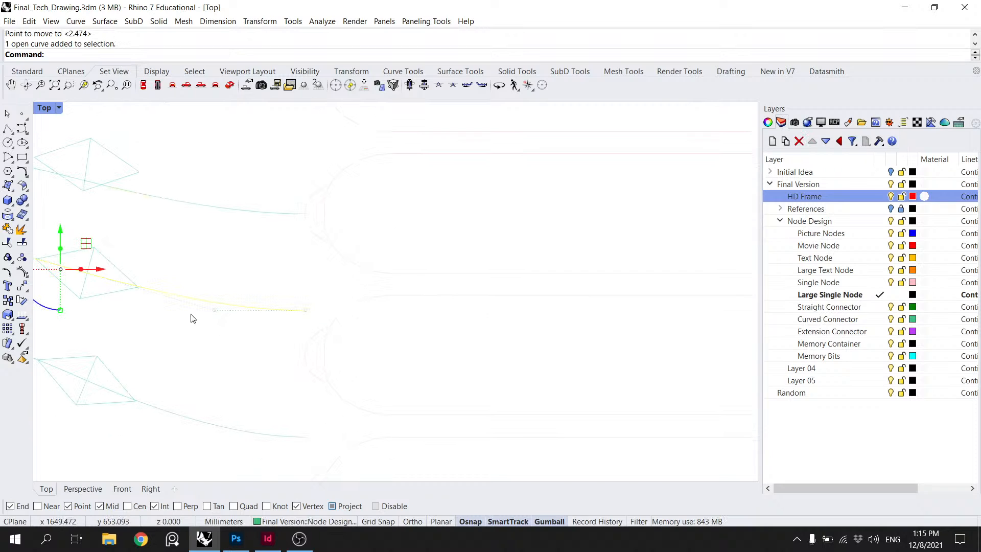
left_click(226, 310)
left_click(306, 310)
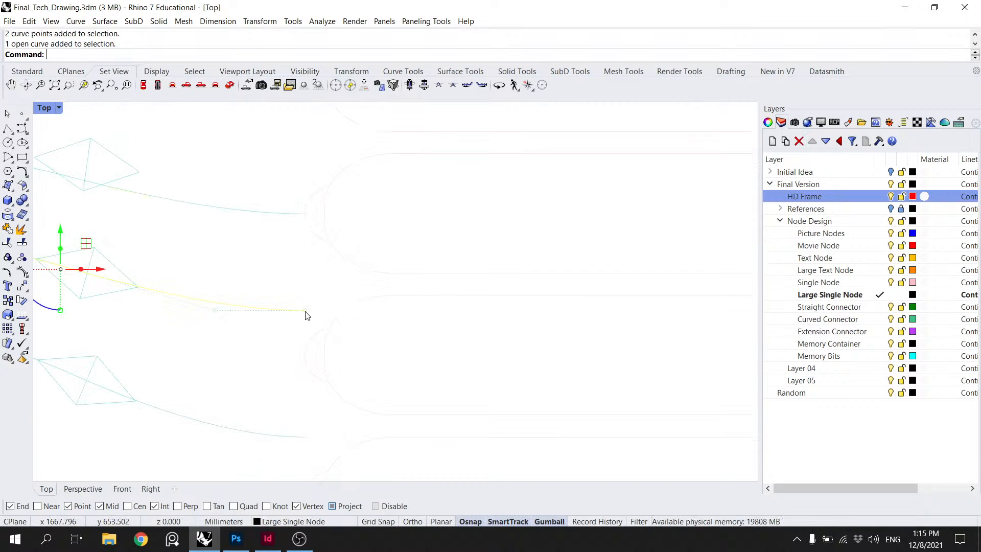
left_click(305, 310)
left_click(214, 310, "shift")
right_click(333, 300)
left_click(305, 310)
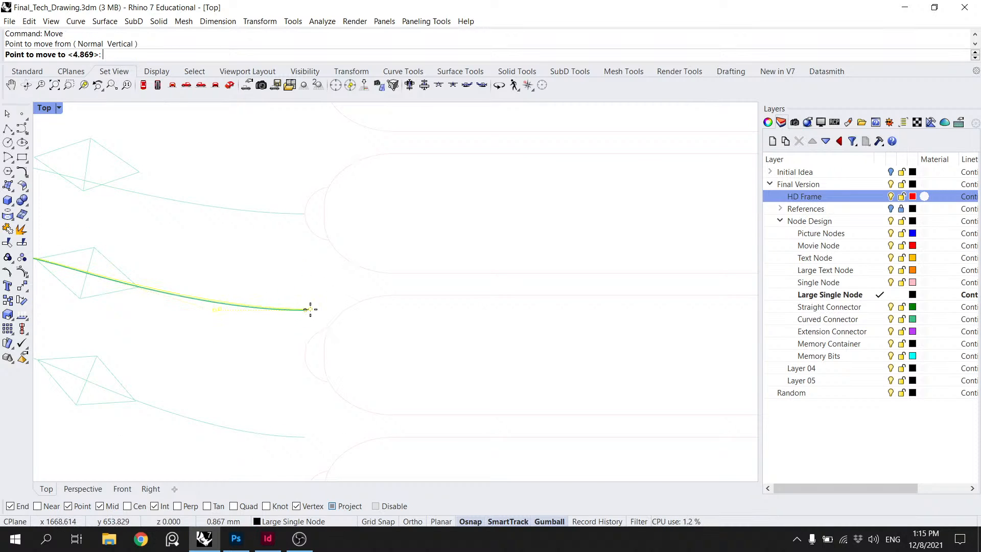
left_click(305, 355)
left_click(329, 392)
Step: Move the last two control points of the second group's fifth curved connector down to its single node's end midpoint
left_click_drag(306, 408, 289, 287)
left_click(263, 315)
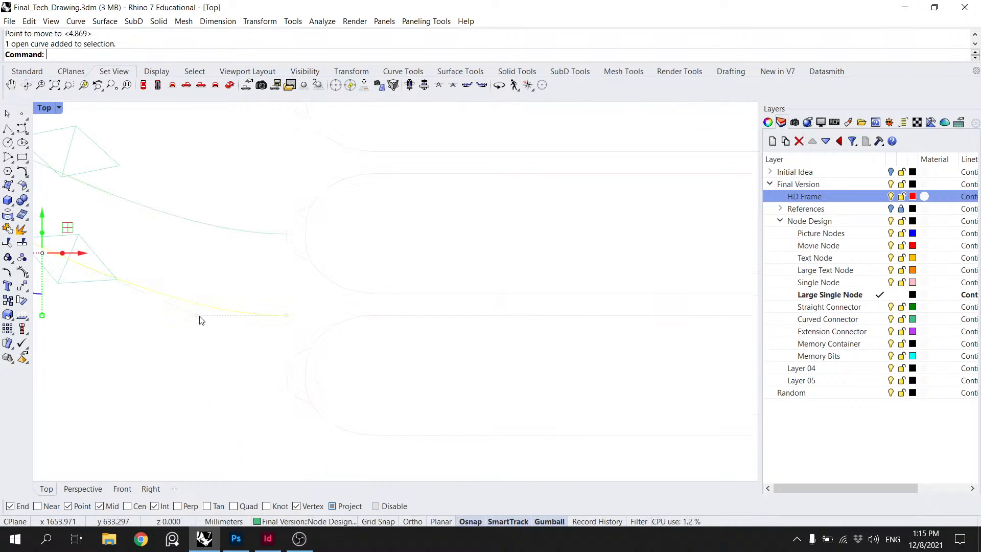
left_click(196, 315)
left_click(287, 316, "shift")
right_click(291, 316)
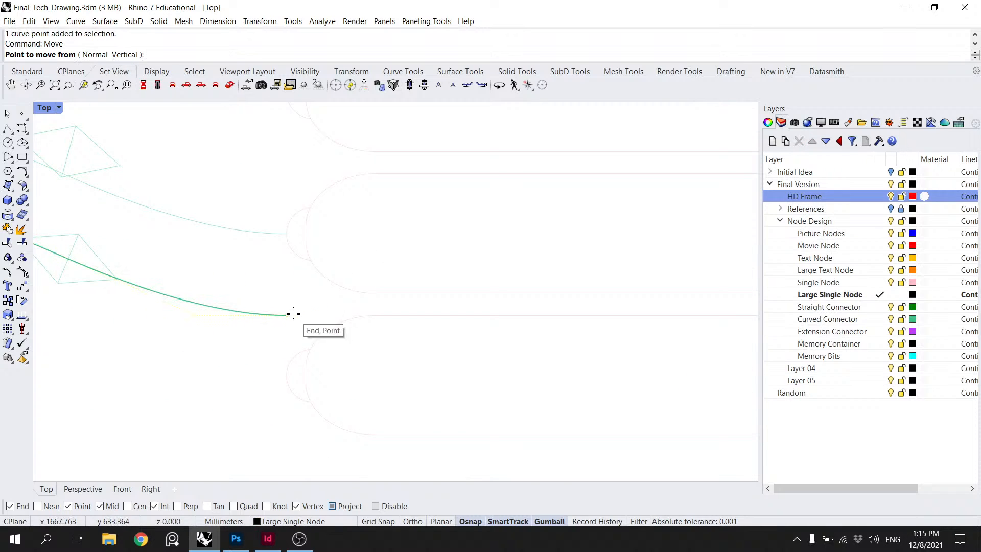
left_click(287, 315)
left_click(287, 375)
Step: Move the last two control points of the third group's second curved connector down to its single node's end midpoint
scroll(298, 323, "down", 8)
scroll(300, 320, "up", 10)
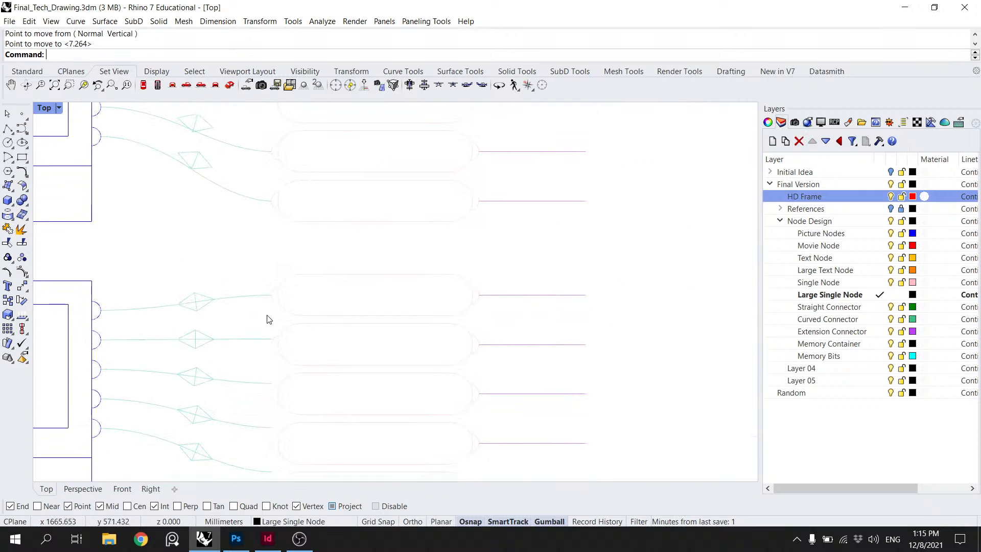
left_click(247, 257)
left_click(206, 252)
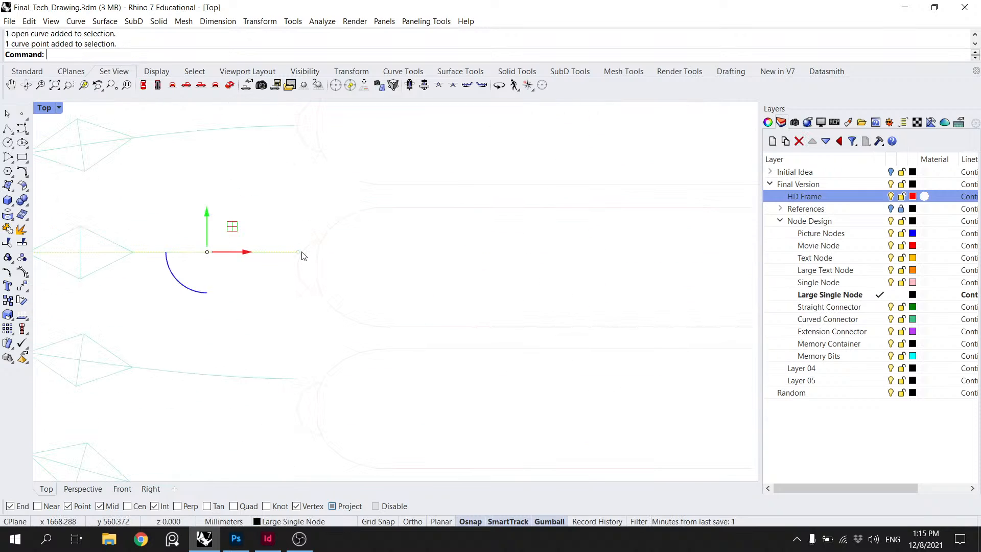
left_click(299, 253, "shift")
right_click(301, 252)
left_click(299, 252)
left_click(298, 267)
left_click(302, 338)
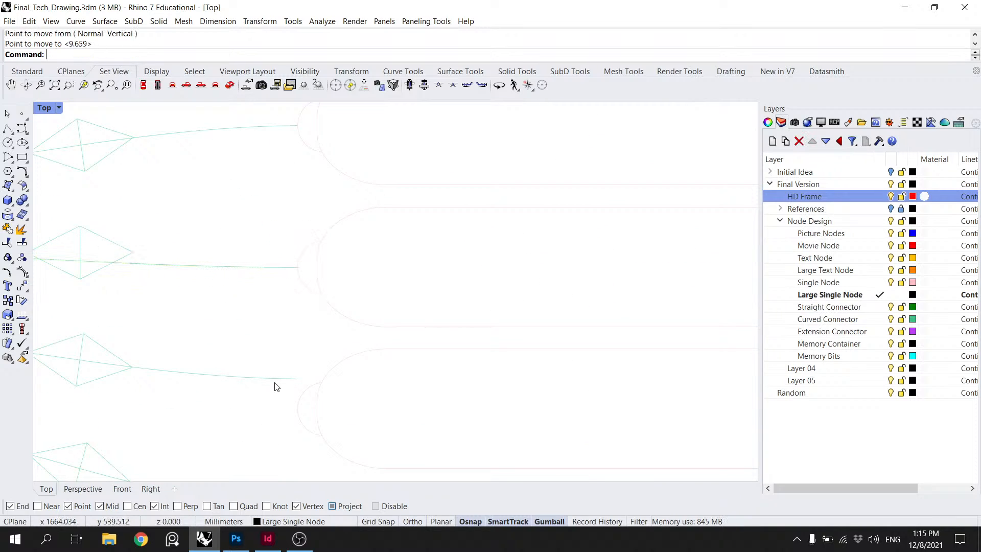
Step: Move the last two control points of the third group's third curved connector down to its single node's end midpoint
left_click(253, 379)
left_click(207, 380)
left_click(298, 379, "shift")
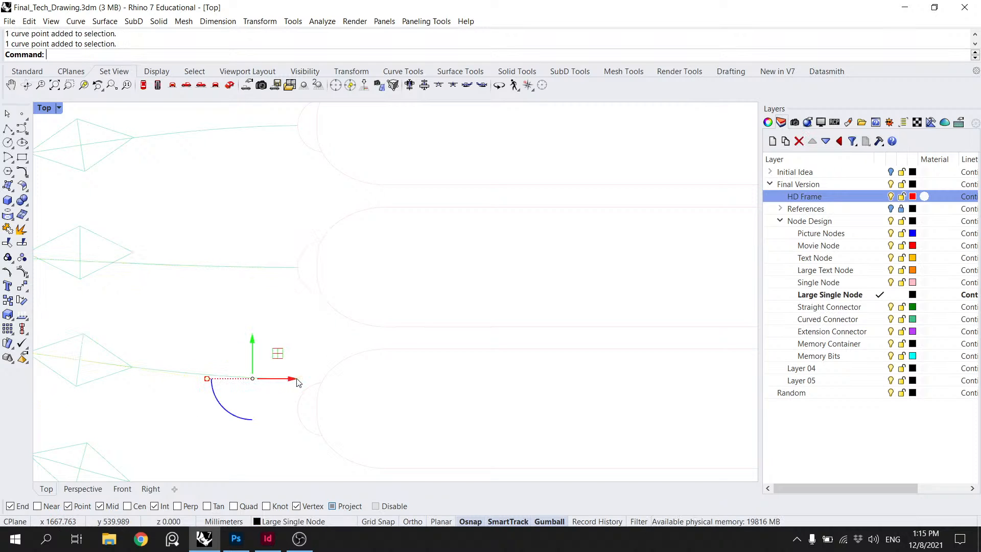
right_click(300, 380)
left_click(298, 378)
left_click(298, 409)
left_click(304, 415)
Step: Move the last two control points of the third group's fourth curved connector down to its single node's end midpoint
left_click_drag(305, 416, 267, 247)
left_click_drag(229, 403, 224, 322)
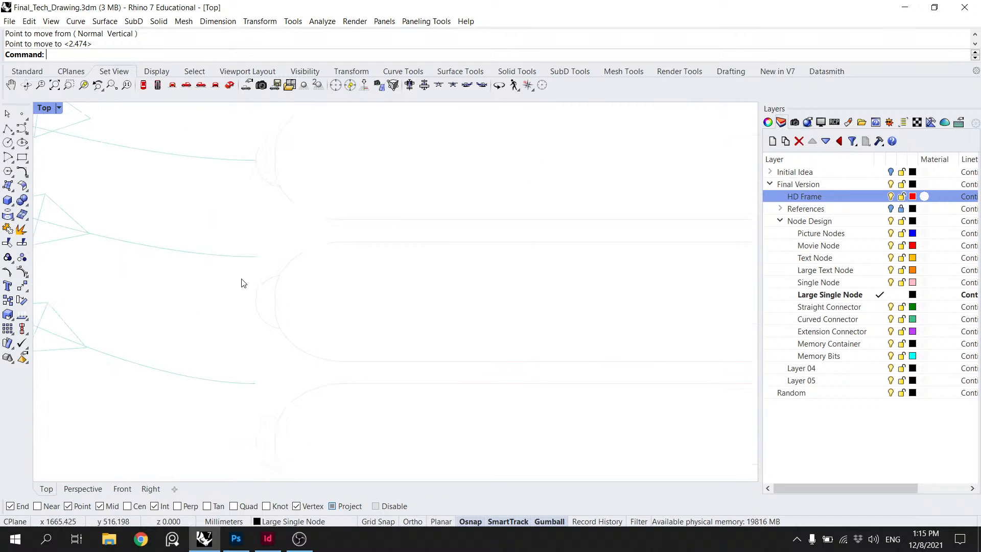
left_click(236, 256)
left_click(165, 257)
left_click(256, 257, "shift")
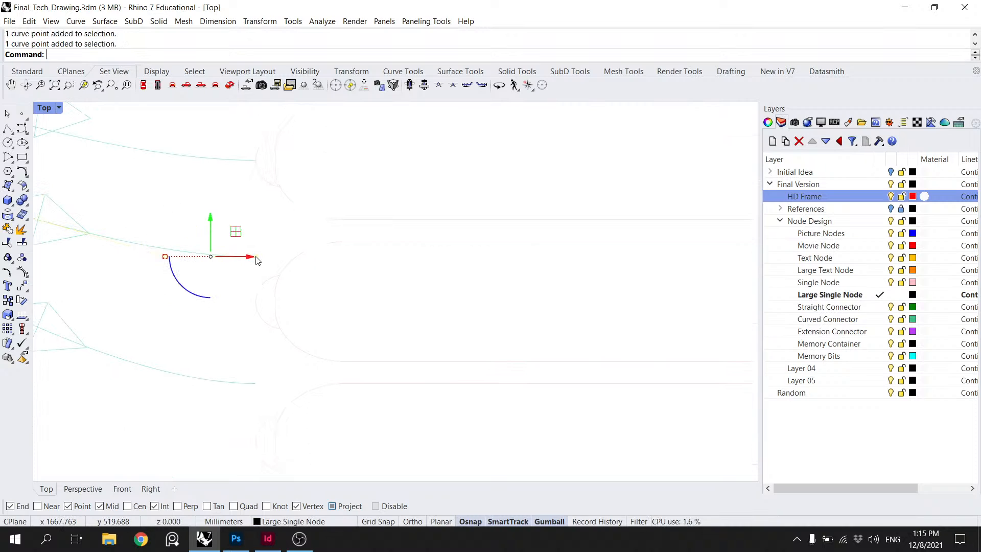
right_click(257, 260)
left_click(256, 257)
left_click(256, 302)
Step: Move the last two control points of the third group's fifth curved connector down to its single node's end midpoint
left_click(235, 387)
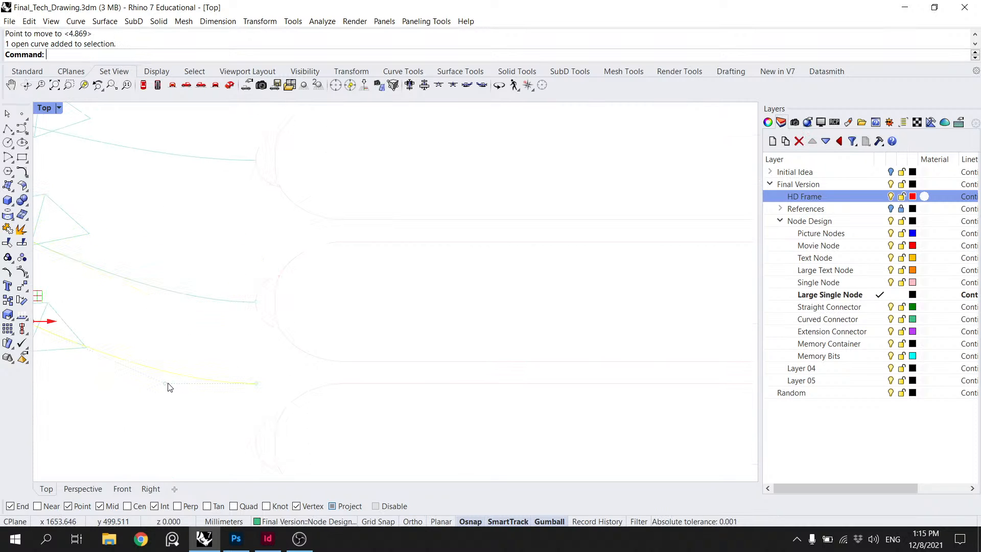
left_click(165, 383)
left_click(257, 383, "shift")
right_click(260, 383)
left_click(256, 383)
left_click(256, 444)
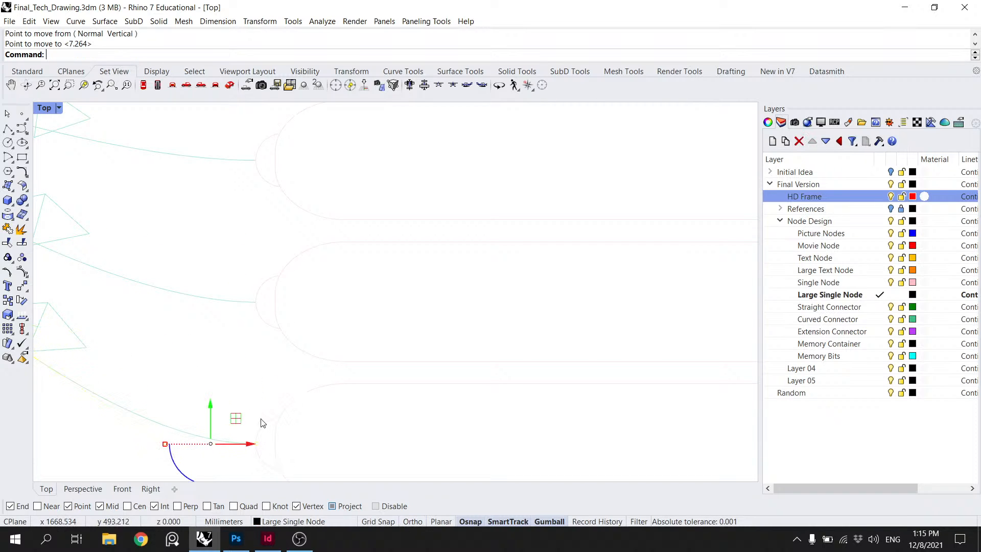
key("Escape")
Step: Move the diamond marker of the first group's second curved connector by its centre onto the connector
scroll(276, 245, "down", 10)
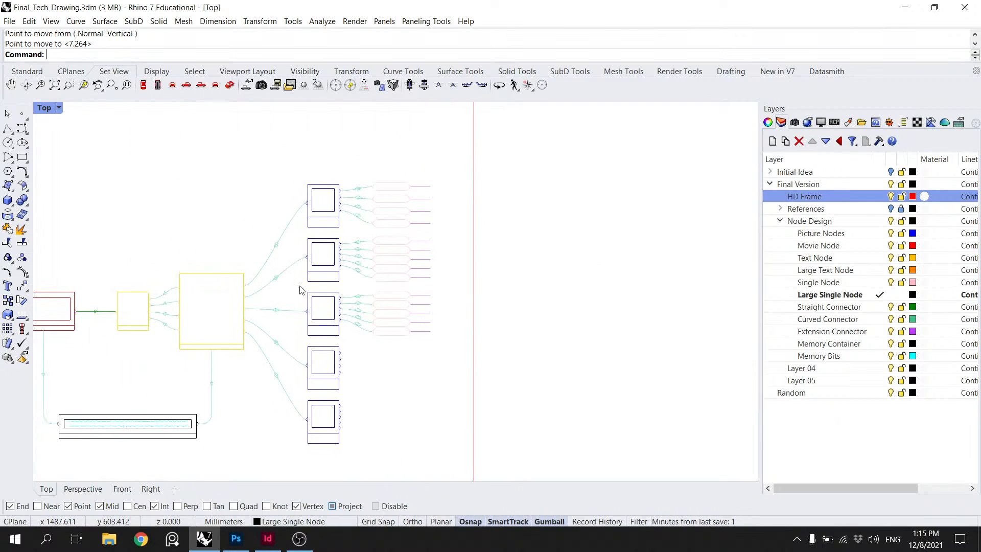
left_click_drag(300, 290, 356, 282)
scroll(409, 277, "up", 2)
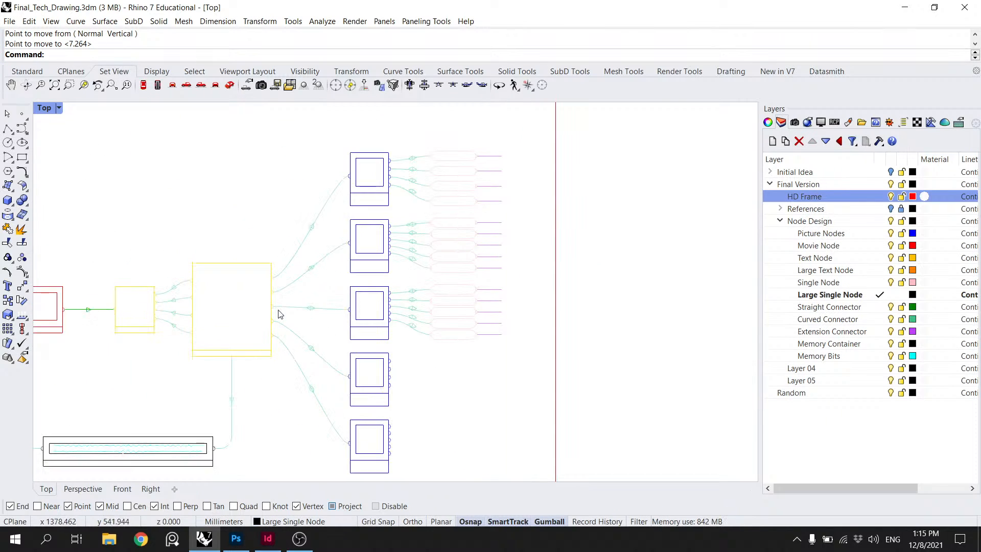
scroll(414, 314, "up", 12)
left_click_drag(403, 196, 362, 463)
left_click_drag(338, 186, 328, 315)
scroll(351, 181, "up", 6)
left_click(357, 203)
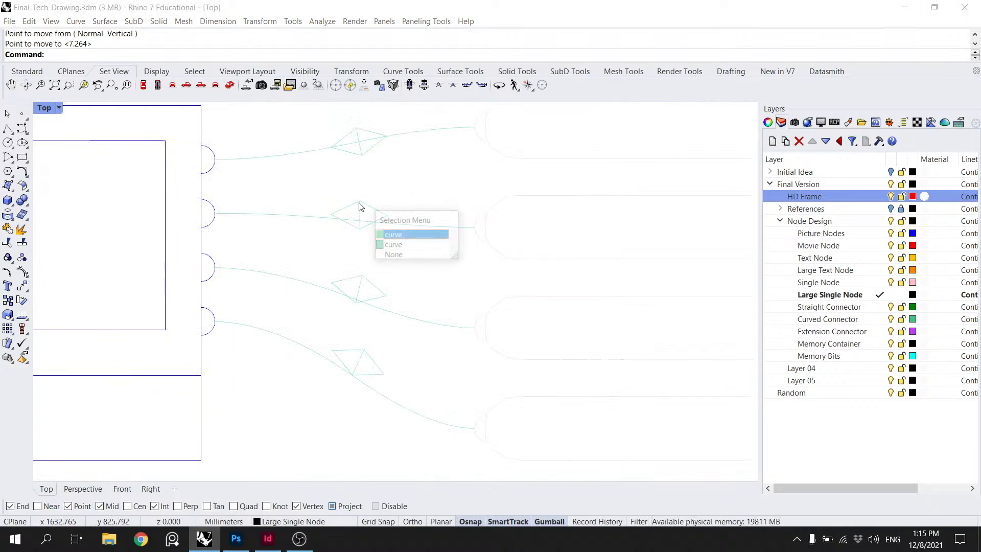
left_click(398, 237)
scroll(369, 199, "up", 10)
left_click(322, 213)
type("M")
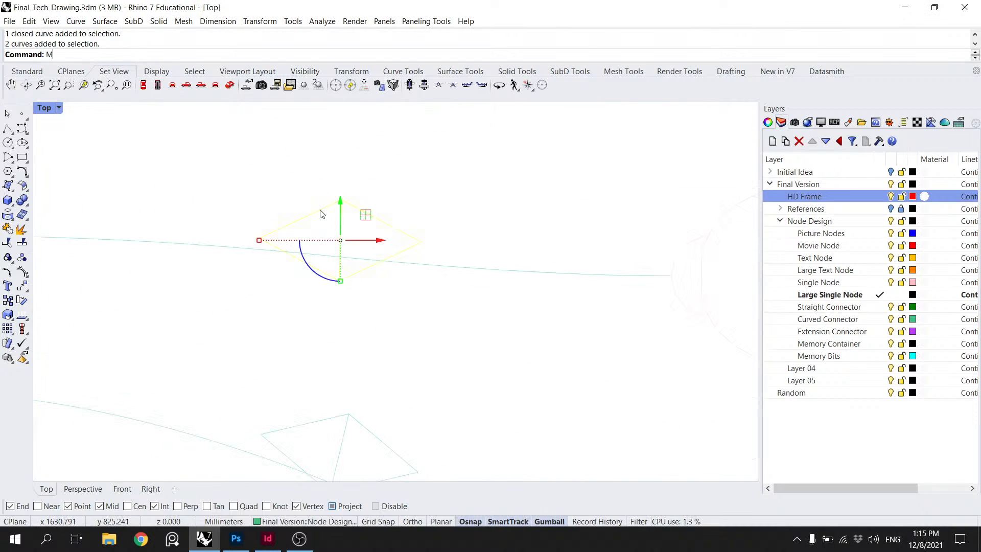
type("ove")
key("Return")
left_click(341, 240)
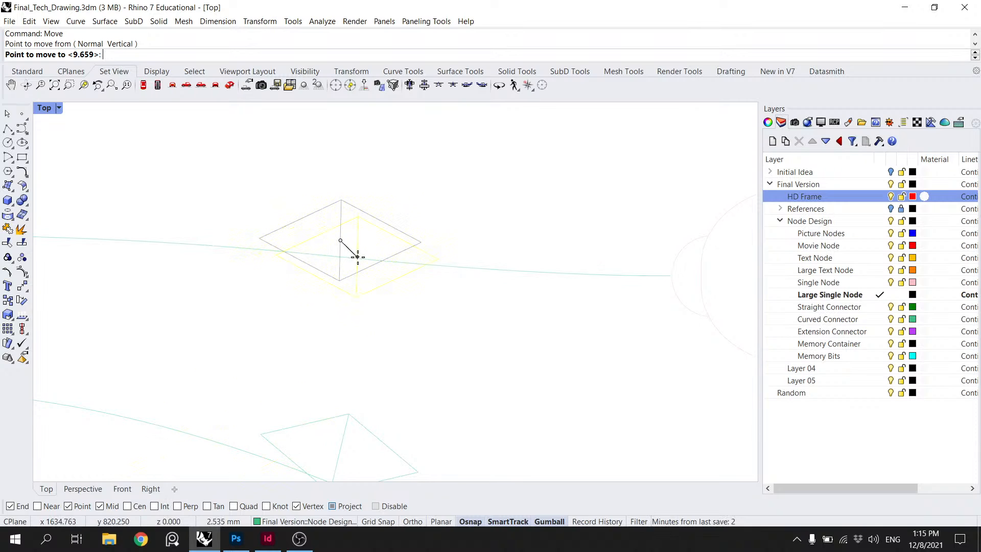
scroll(383, 260, "down", 8)
left_click(383, 262)
Step: Move the diamond marker of the first group's third curved connector by its centre to the connector's midpoint
scroll(402, 280, "down", 2)
left_click(410, 320)
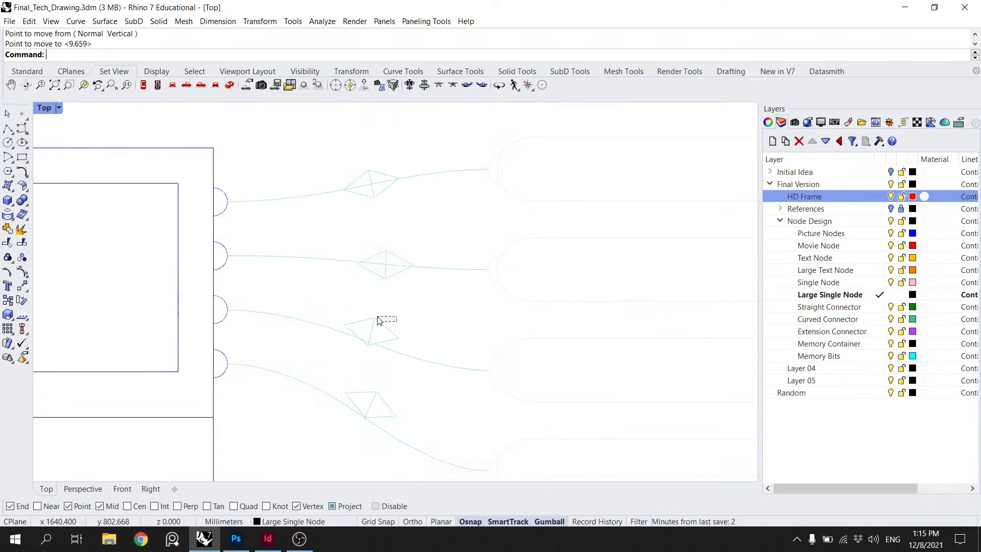
left_click_drag(379, 320, 378, 320)
key("Return")
left_click(370, 332)
scroll(371, 335, "up", 5)
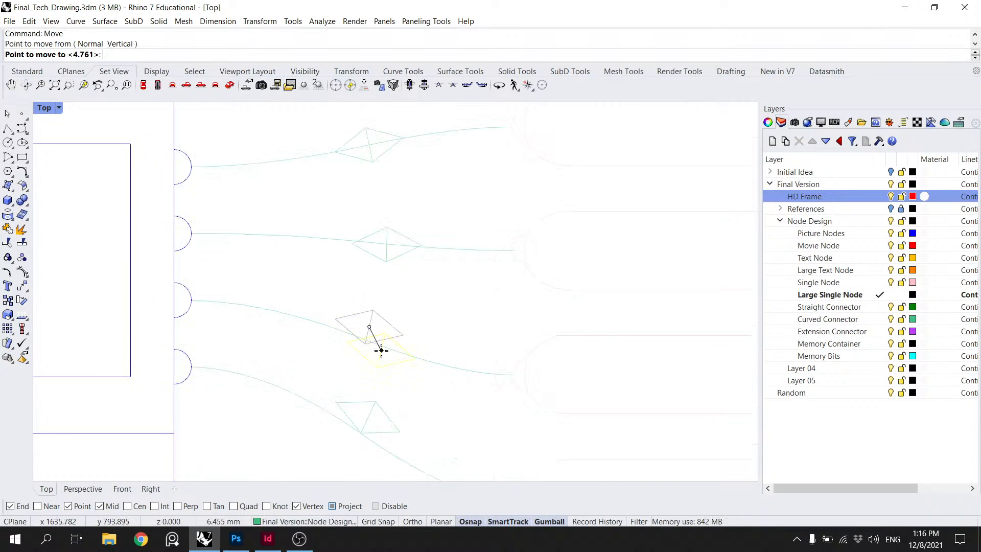
scroll(341, 325, "up", 2)
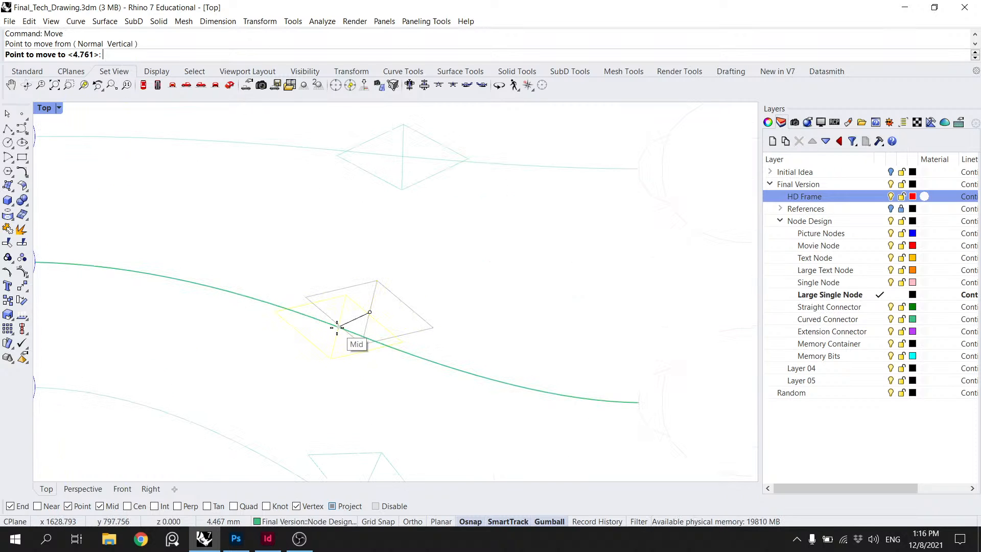
left_click(336, 329)
Step: Move the diamond marker of the first group's fourth curved connector by its centre to the connector's midpoint
scroll(370, 335, "down", 8)
left_click(373, 336)
left_click_drag(387, 362, 346, 319)
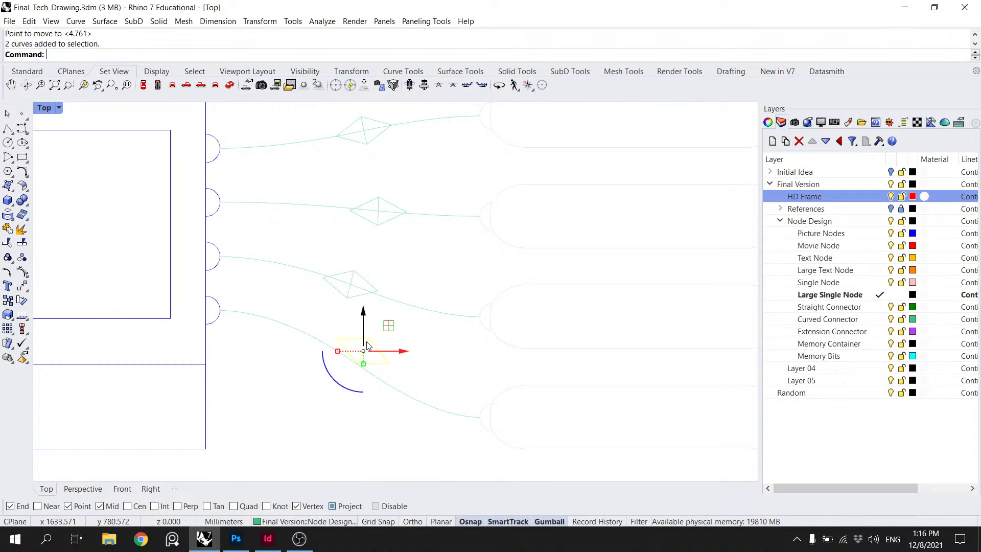
scroll(395, 327, "up", 4)
key("Return")
left_click(360, 356)
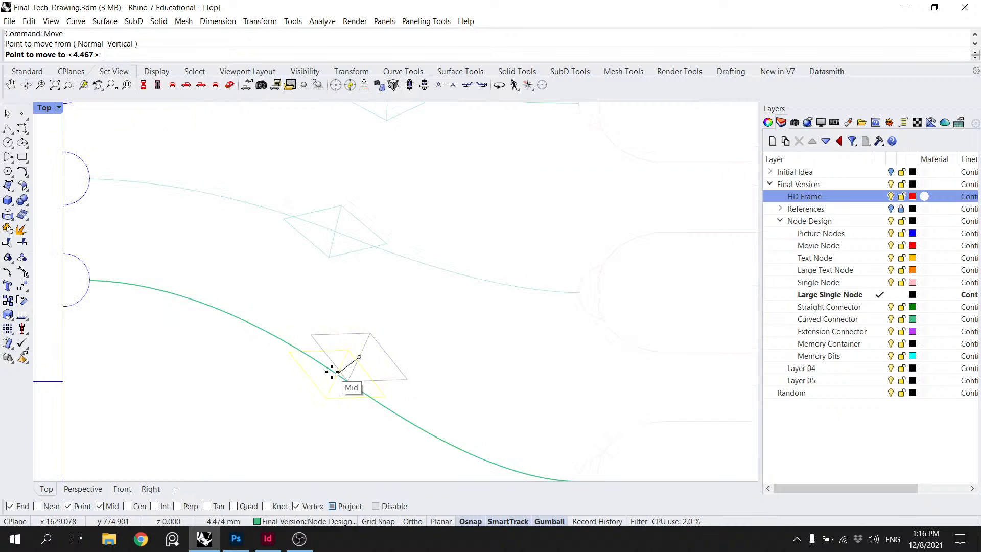
left_click(335, 373)
left_click(402, 345)
Step: Move the diamond marker of the second group's first curved connector by its centre to the connector's midpoint
scroll(404, 343, "down", 5)
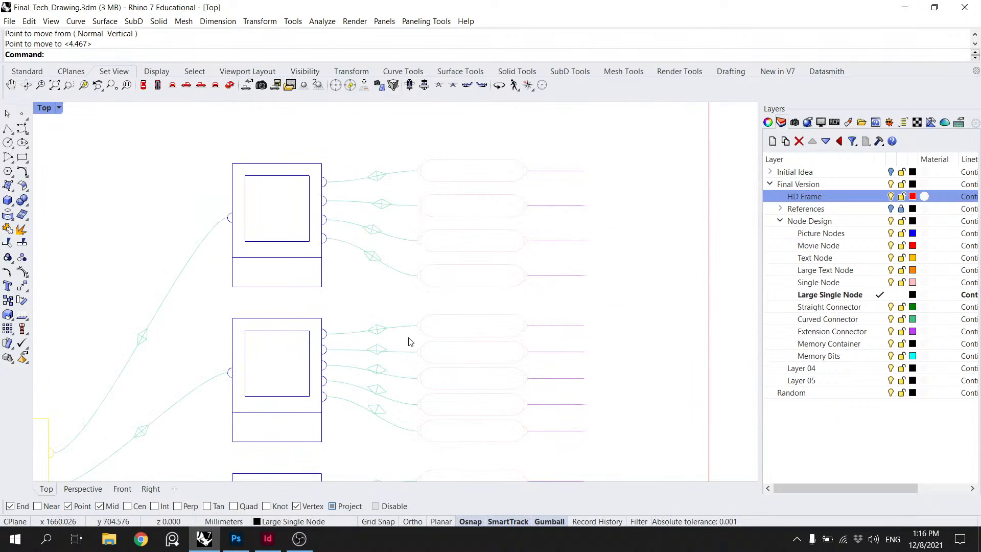
scroll(370, 263, "up", 9)
left_click(364, 265)
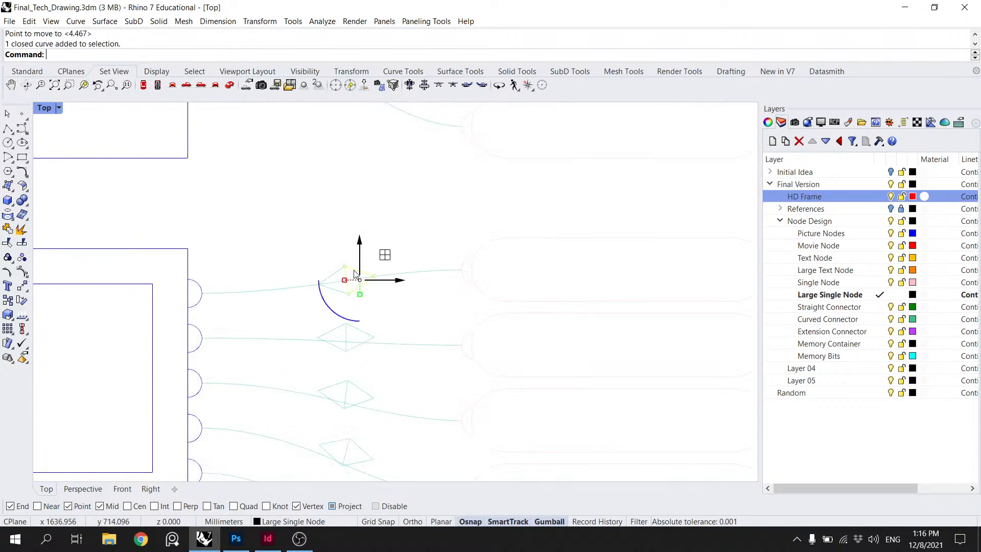
scroll(362, 264, "up", 6)
key("Return")
left_click(352, 304)
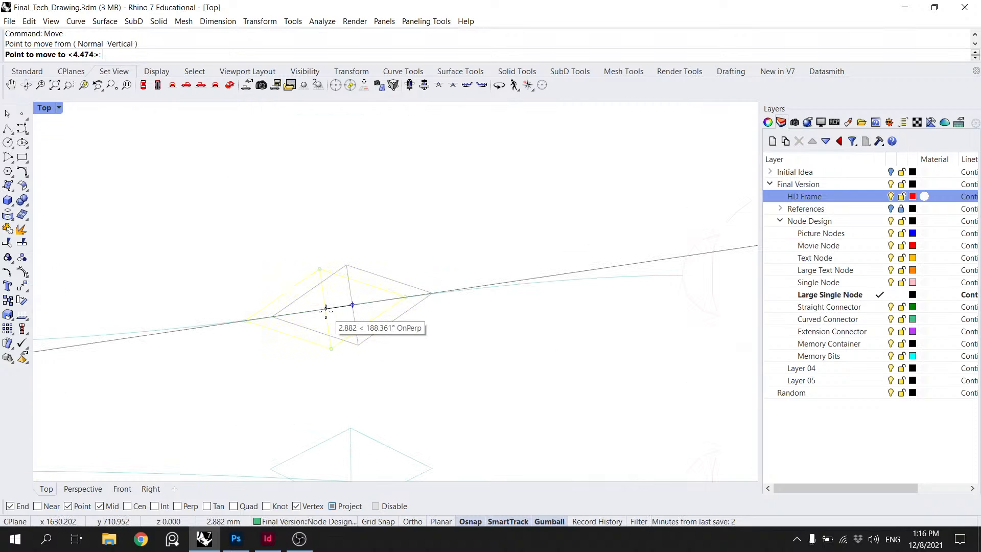
scroll(423, 292, "down", 3)
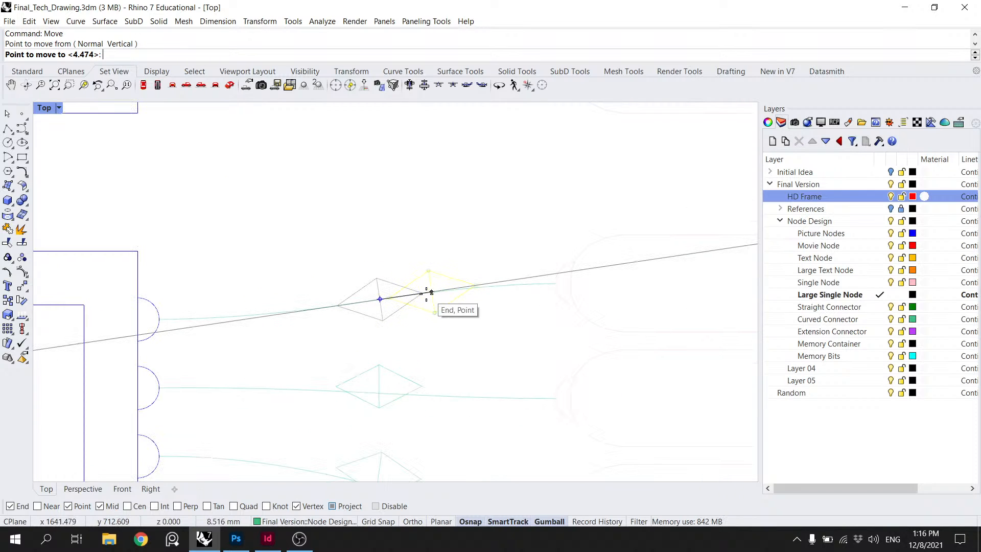
left_click(358, 306)
Step: Move the diamond marker of the second group's second curved connector by its centre to the connector's midpoint
left_click_drag(393, 345, 391, 273)
left_click(361, 303)
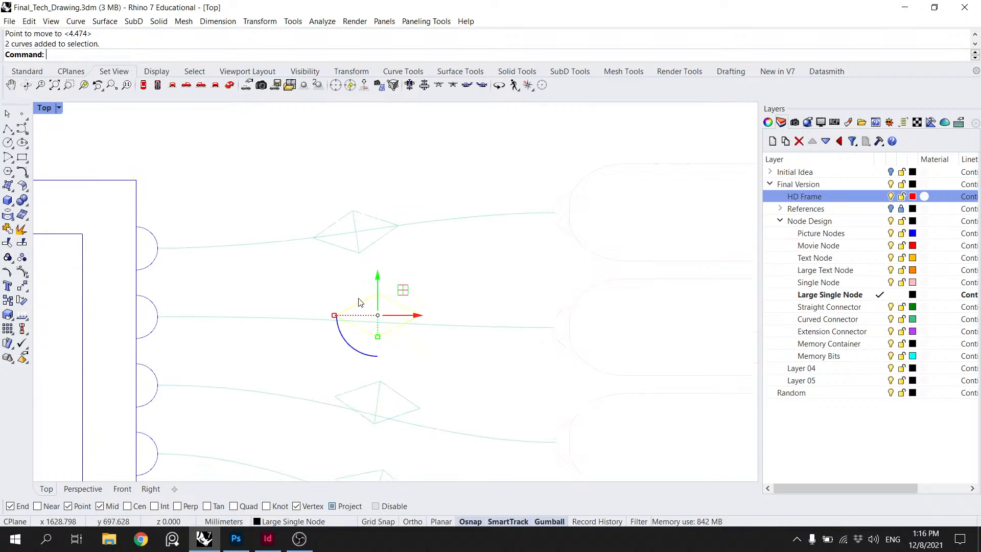
key("Return")
left_click(378, 316)
left_click(356, 321)
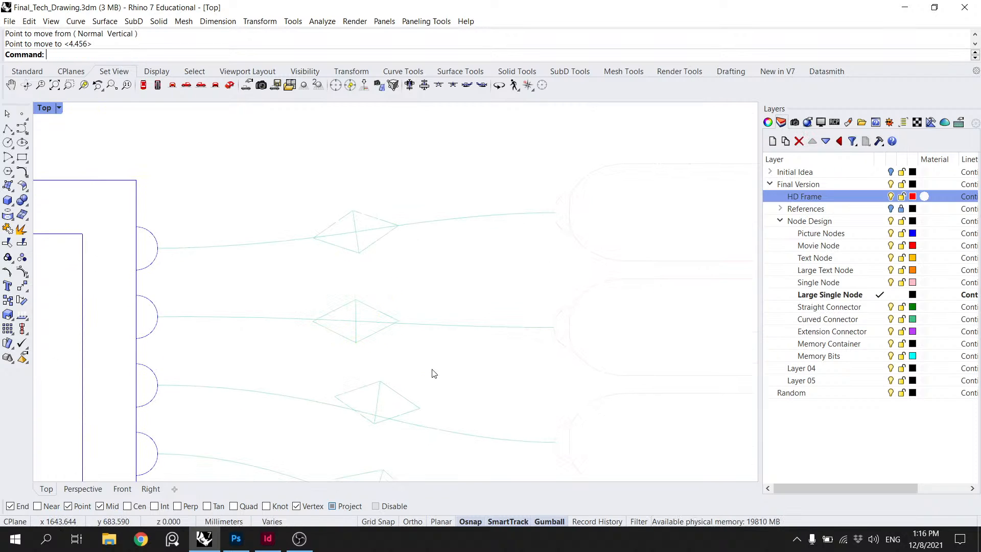
Step: Move the diamond marker of the second group's third curved connector by its centre to the connector's midpoint
left_click(378, 384)
left_click_drag(423, 363, 420, 235)
key("Return")
left_click(381, 396)
left_click(360, 407)
Step: Move the diamond marker of the second group's fourth curved connector by its centre to the connector's midpoint
left_click(429, 312)
key("Return")
mouse_move(430, 316)
left_mouse_down()
mouse_move(398, 334)
mouse_move(438, 323)
left_mouse_up()
left_click(402, 338)
left_click(377, 351)
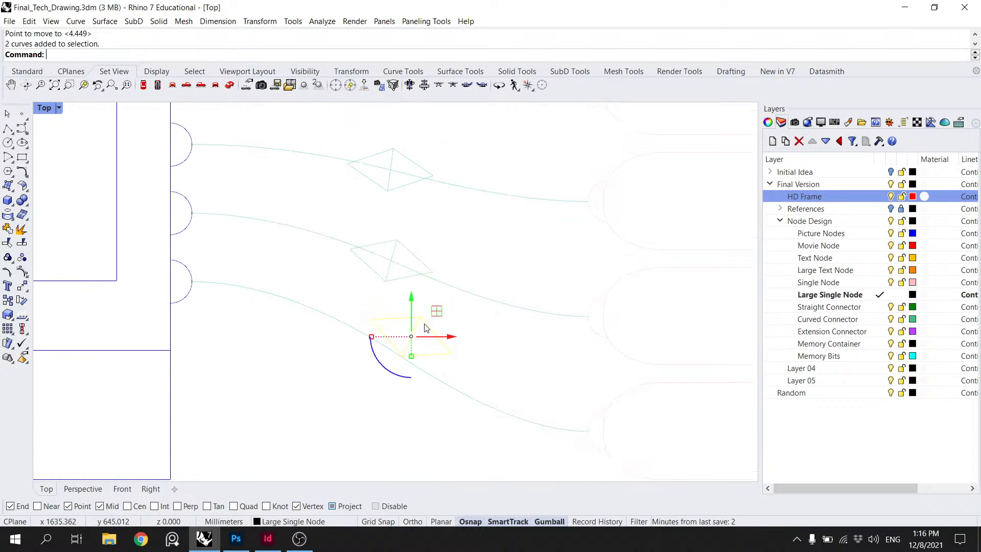
Step: Move the diamond marker of the second group's fifth curved connector by its centre to the connector's midpoint
right_click(424, 328)
left_click(413, 337)
left_click(393, 350)
Step: Move the diamond marker of the third group's second curved connector by its centre to the connector's midpoint
scroll(431, 313, "down", 12)
left_click_drag(435, 274, 431, 300)
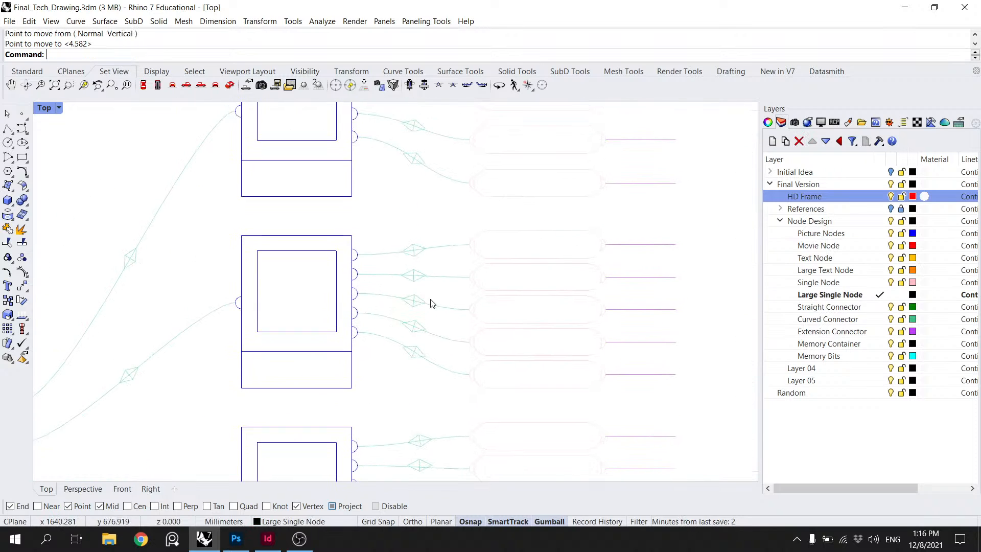
scroll(409, 265, "down", 3)
scroll(376, 291, "up", 10)
left_click(374, 299)
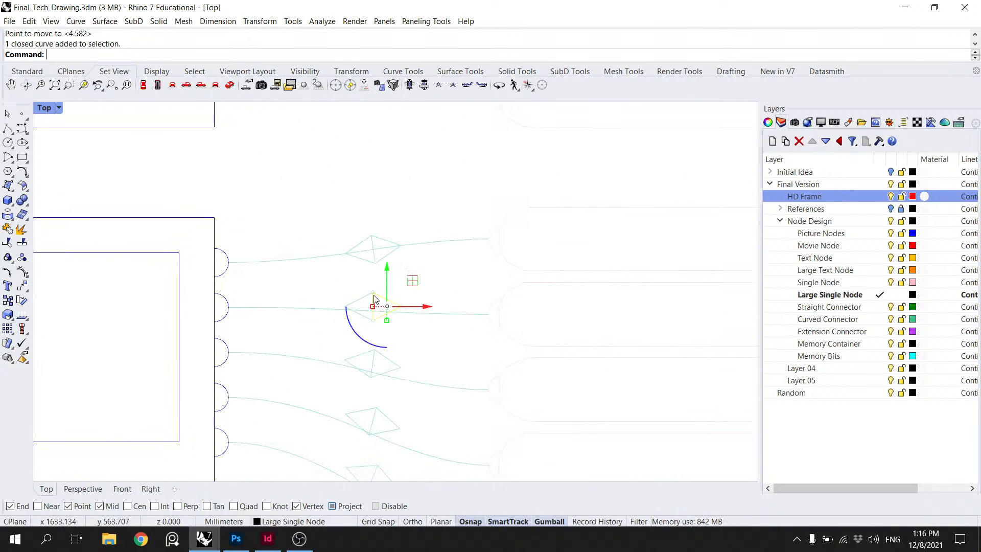
scroll(374, 299, "up", 6)
right_click(397, 320)
left_click(398, 338)
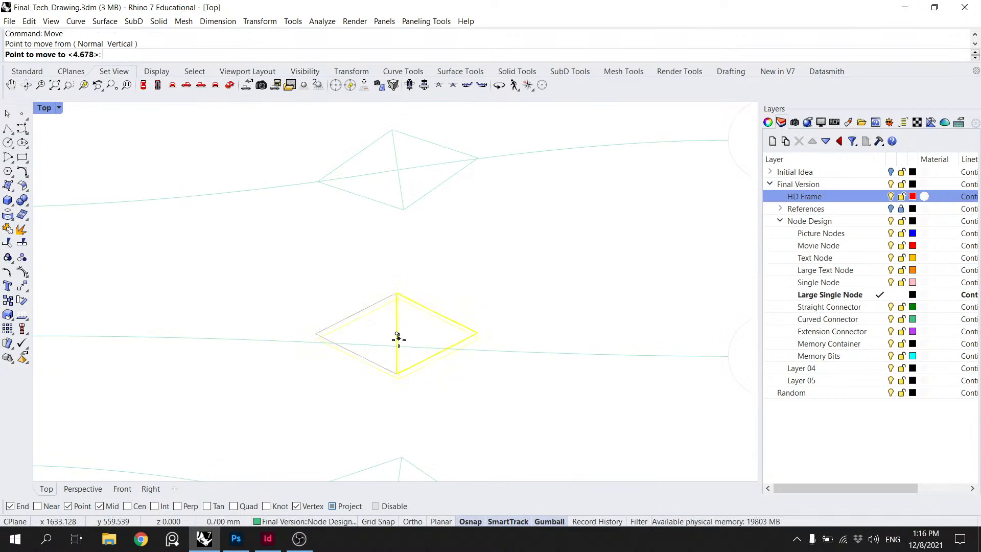
left_click(356, 344)
Step: Move the diamond marker of the third group's third curved connector by its centre to the connector's midpoint
left_click_drag(399, 375, 411, 206)
left_click_drag(440, 281, 382, 316)
right_click(401, 322)
left_click(408, 327)
left_click(435, 417)
Step: Move the diamond marker of the third group's fourth curved connector by its centre to the connector's midpoint
left_click_drag(455, 457, 400, 343)
right_click(444, 306)
left_click(415, 348)
left_click(375, 369)
Step: Move the diamond marker of the third group's fifth curved connector back toward the middle of its connector
left_click_drag(443, 314, 467, 238)
scroll(466, 238, "down", 6)
left_click(475, 320)
left_click_drag(478, 317, 441, 340)
right_click(458, 335)
left_click(449, 343)
left_click(422, 355)
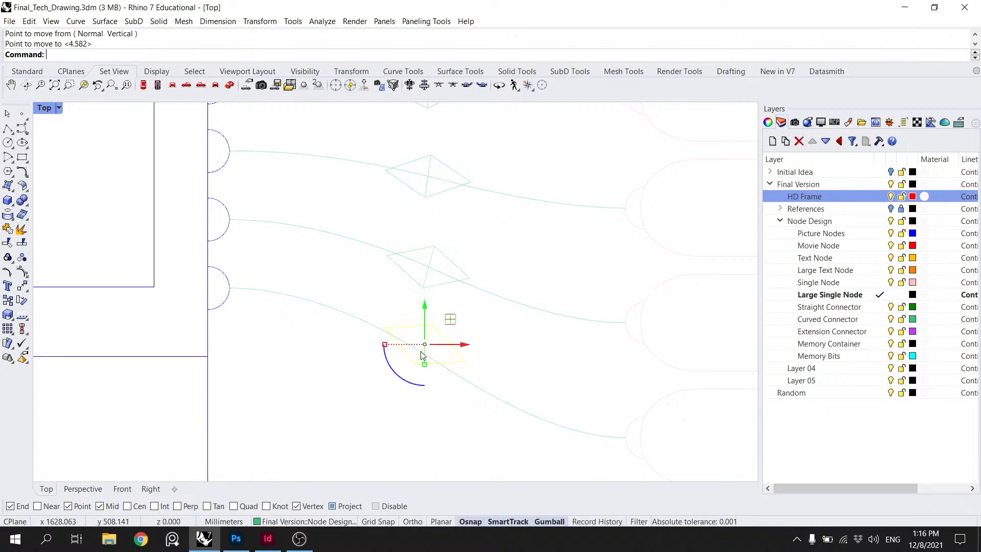
Step: Shift the third group's fifth diamond marker slightly down so its centre sits on the curved connector
scroll(470, 326, "up", 2)
right_click(476, 324)
left_click(414, 349)
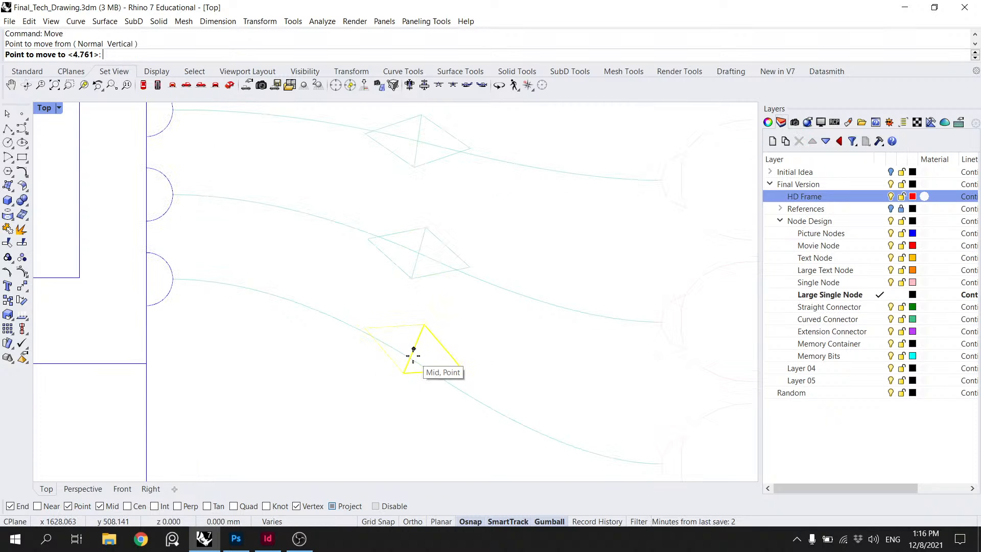
scroll(407, 356, "up", 5)
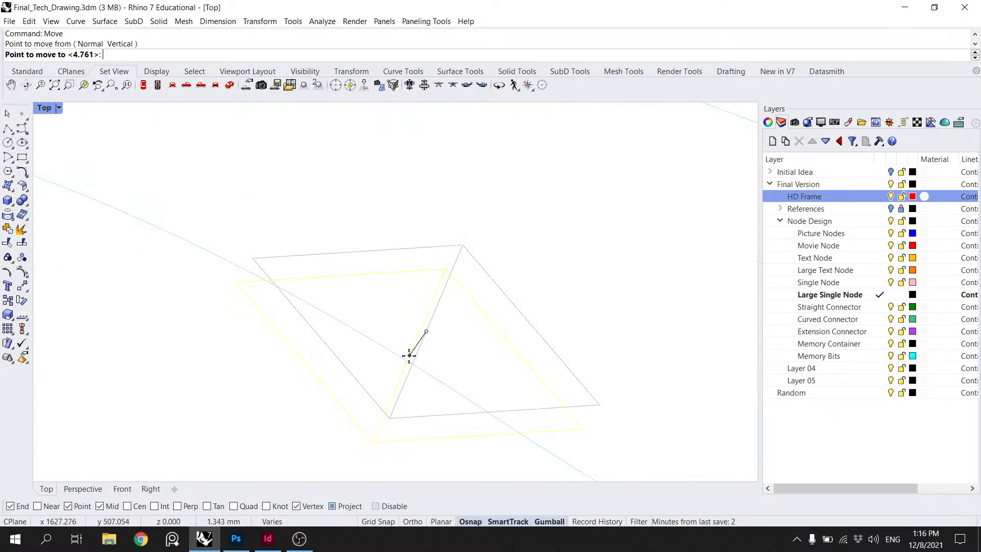
left_click(450, 395)
scroll(471, 306, "down", 6)
key("Escape")
scroll(500, 211, "down", 6)
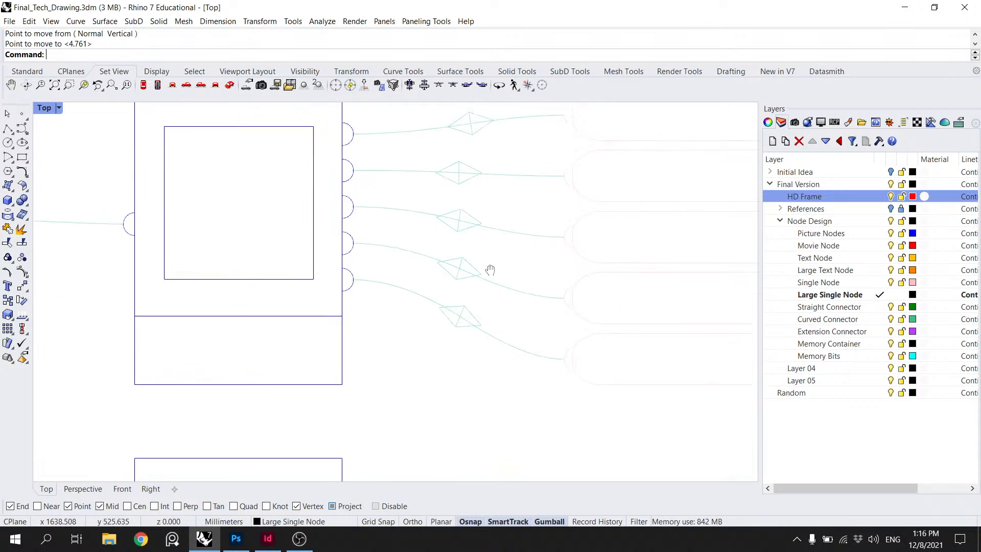
Step: Move the diamond arrow on the second picture node's top curved connector left along the curve, in line with the lower arrows
scroll(458, 206, "up", 10)
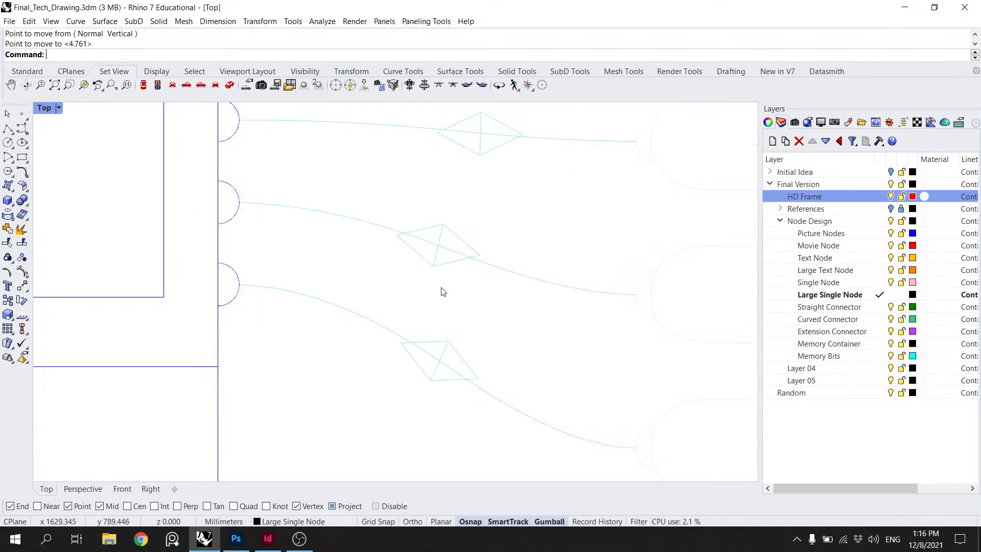
left_click_drag(443, 351, 472, 314)
scroll(487, 284, "down", 2)
left_click_drag(484, 135, 460, 190)
scroll(473, 205, "down", 1)
scroll(471, 191, "up", 3)
left_click(471, 191)
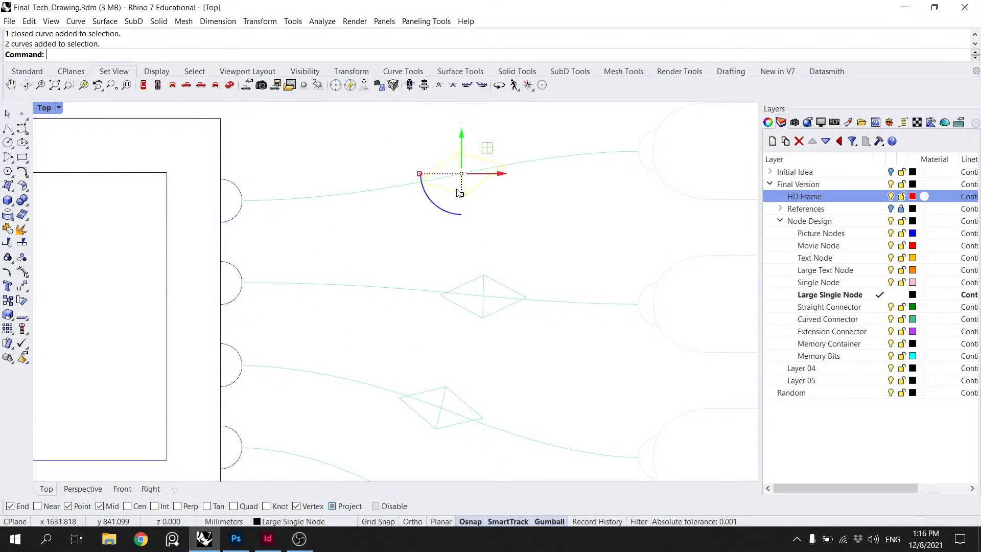
key("space")
left_click(461, 173)
left_click(441, 177)
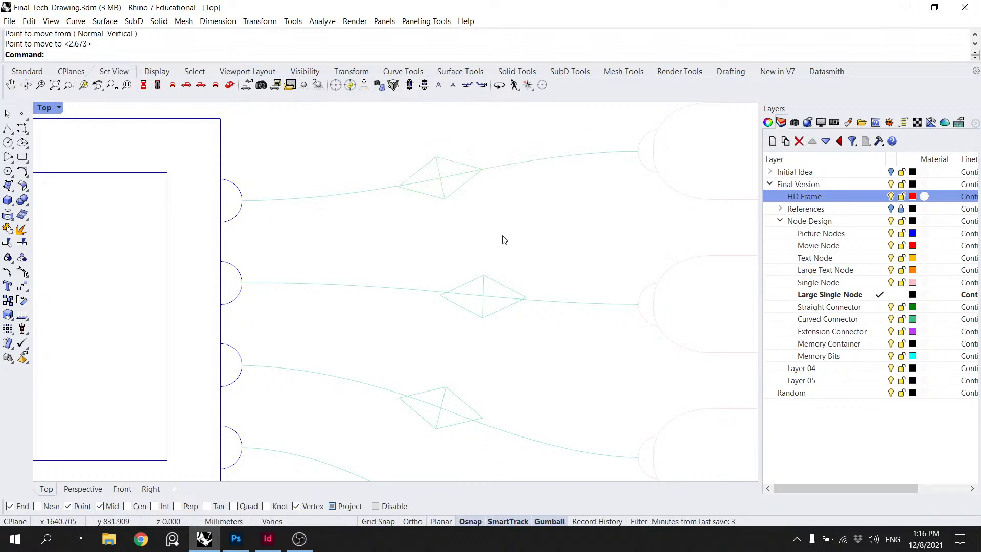
Step: Move the diamond arrow on the same node's second connector left along its curve to line up with the other arrows
left_click_drag(483, 295, 482, 292)
key("space")
left_click(483, 297)
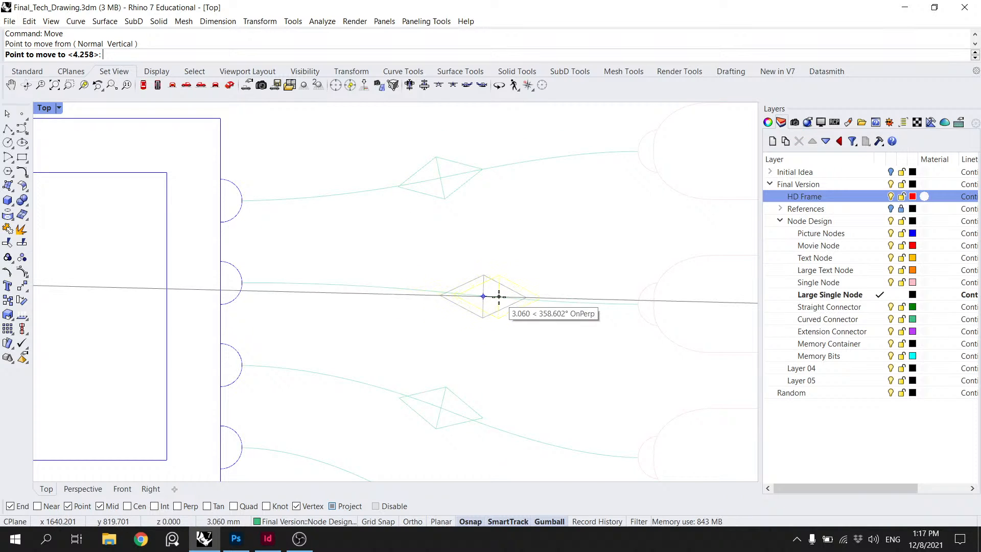
left_click(440, 293)
key("Escape")
Step: Examine the arrow positions on the picture node's lower connectors and compare them with the neighbouring node groups
scroll(470, 316, "down", 4)
left_click_drag(456, 345, 413, 281)
scroll(464, 264, "up", 8)
left_click_drag(469, 347, 467, 245)
scroll(468, 245, "down", 4)
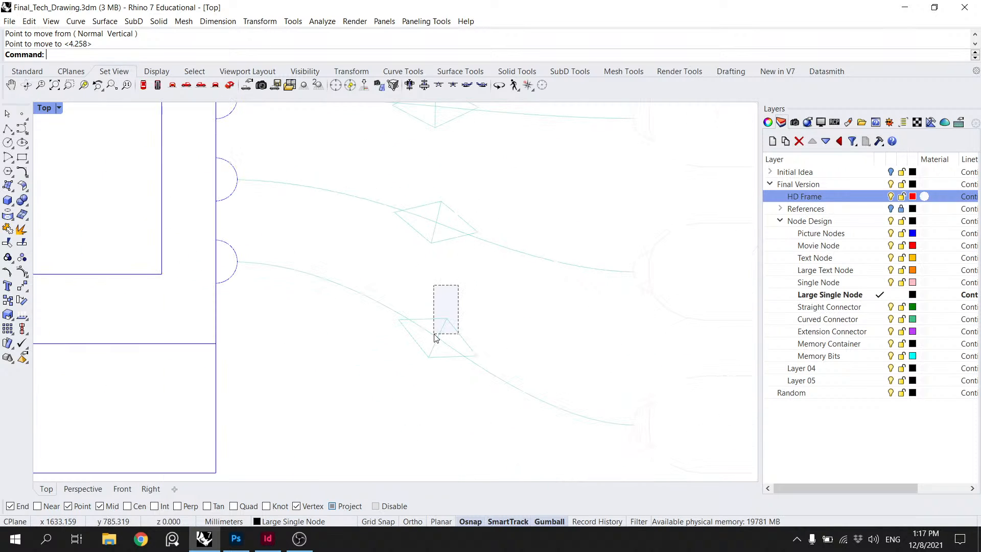
left_click_drag(435, 339, 435, 338)
scroll(499, 274, "down", 5)
scroll(452, 200, "up", 1)
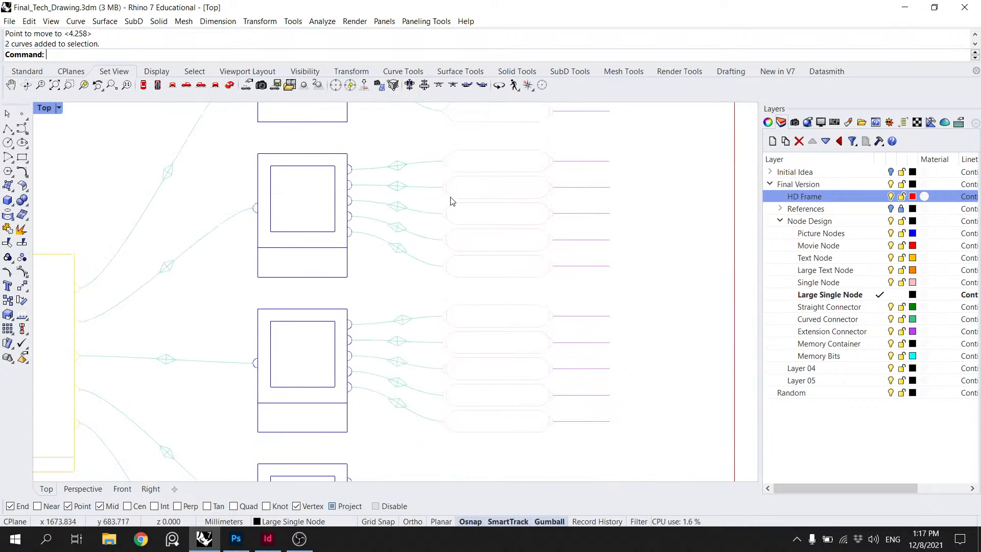
Step: Move the diamond arrow on the third picture node's top connector left along its curve, in line with the arrows below
scroll(452, 201, "down", 1)
scroll(416, 323, "up", 15)
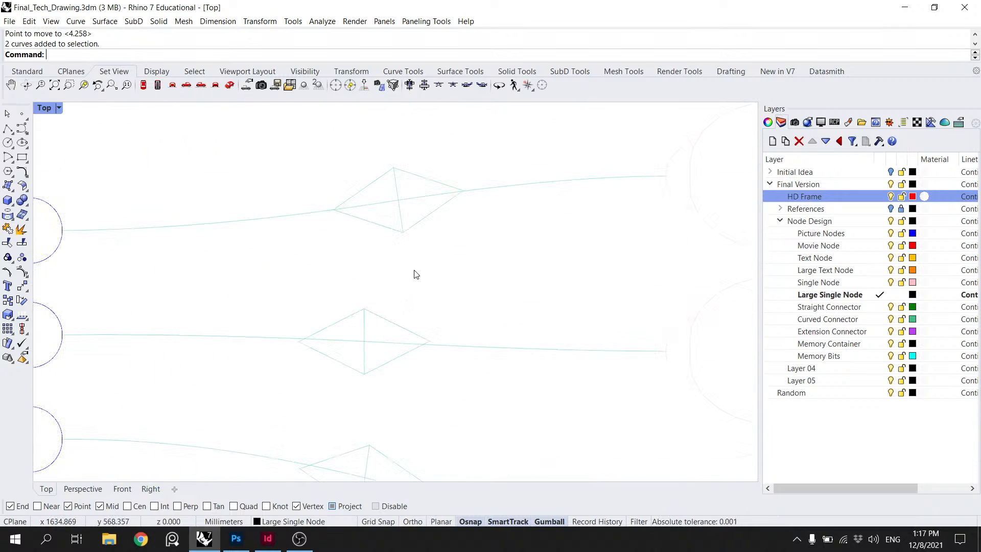
left_click_drag(415, 266, 443, 251)
right_click(420, 231)
left_click(398, 201)
left_click(364, 205)
left_click(413, 190)
Step: Examine the arrows on the five curved connectors between the large yellow node and the picture nodes
scroll(413, 190, "down", 20)
scroll(439, 253, "down", 4)
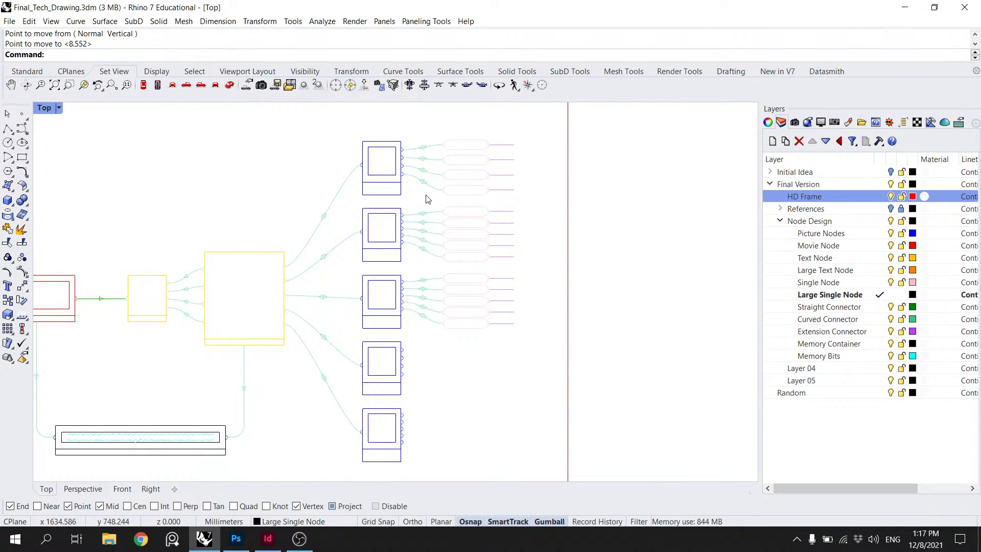
scroll(341, 358, "up", 6)
scroll(312, 396, "up", 6)
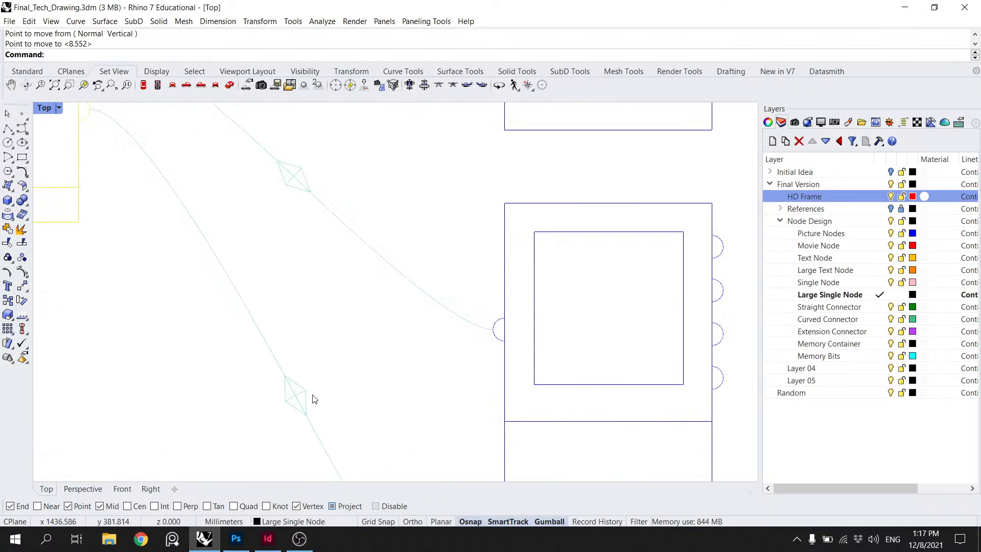
scroll(330, 359, "down", 6)
scroll(332, 368, "up", 8)
left_click_drag(311, 386, 292, 364)
scroll(302, 310, "down", 2)
scroll(295, 334, "down", 3)
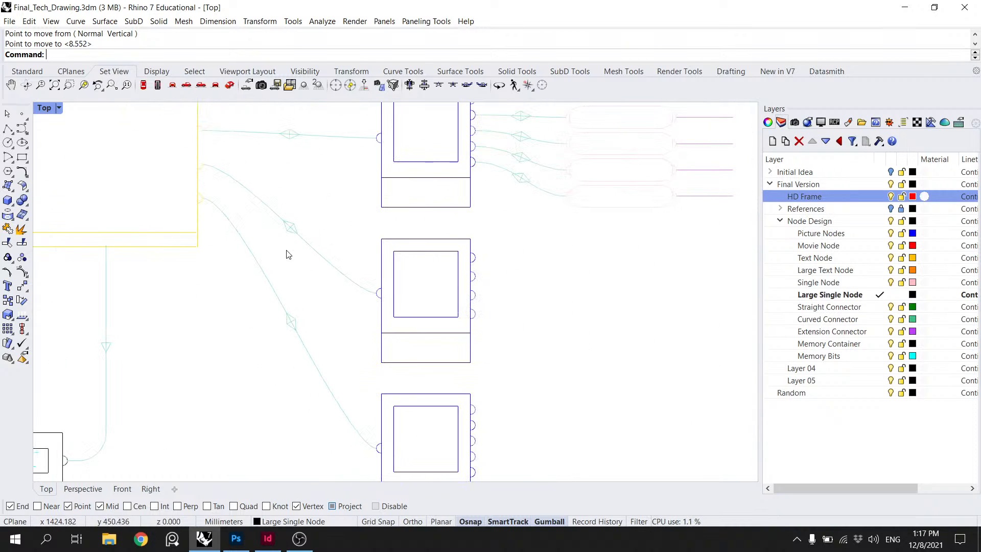
left_click_drag(287, 251, 287, 394)
left_click_drag(276, 181, 280, 264)
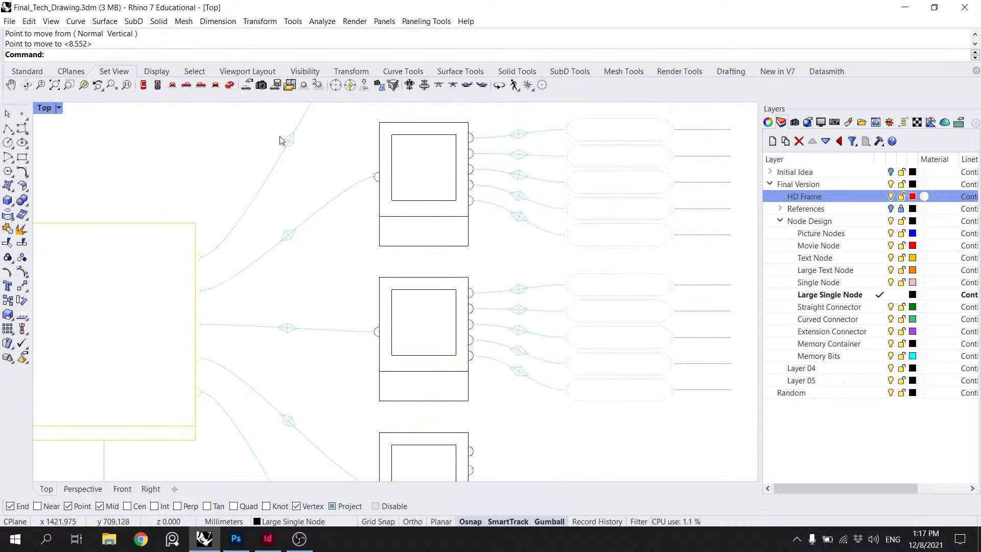
scroll(282, 137, "down", 3)
scroll(285, 321, "up", 5)
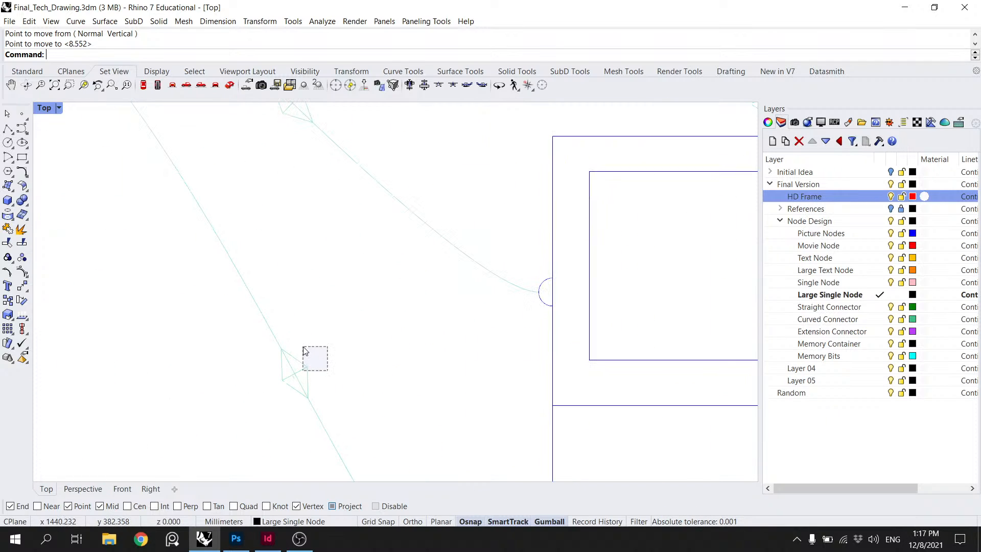
Step: Group the diamond arrow curves on each of the two lowest connectors leaving the large yellow node
left_click_drag(305, 351, 306, 337)
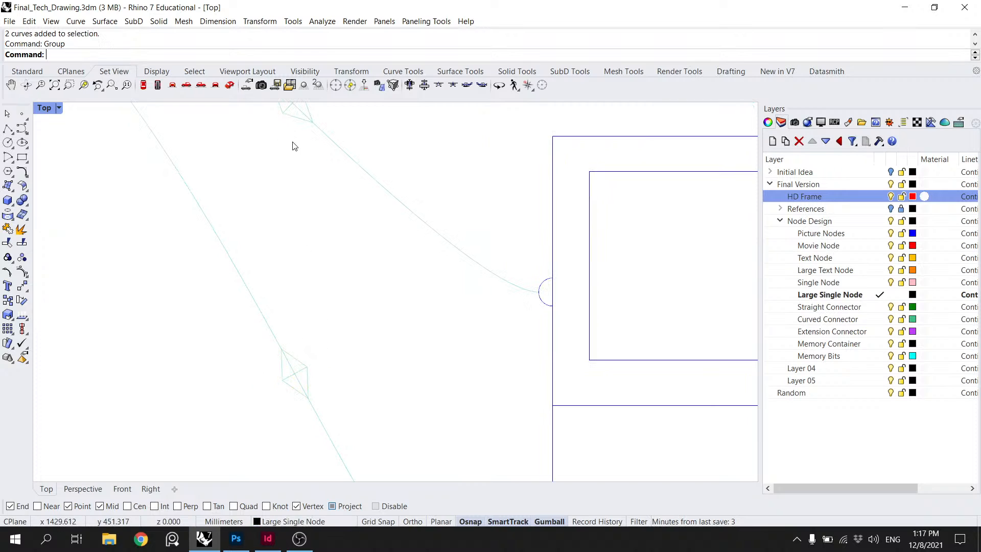
scroll(294, 147, "up", 5)
left_click_drag(301, 193, 238, 130)
key("ctrl+g")
scroll(337, 378, "down", 5)
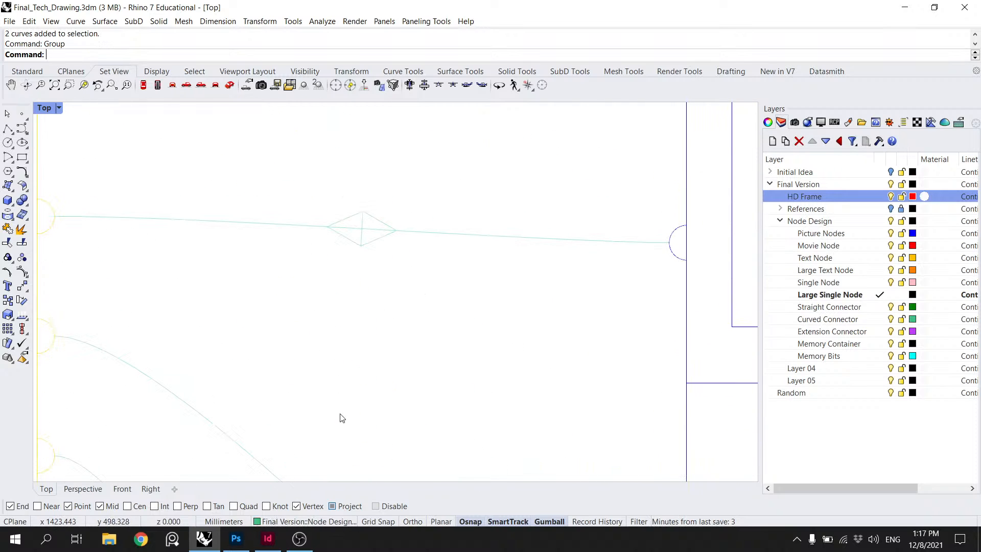
Step: Align the five arrows between the large yellow node and the picture nodes using VertCenter, at the centre of the lowest arrow
left_click(327, 226)
scroll(420, 284, "down", 3)
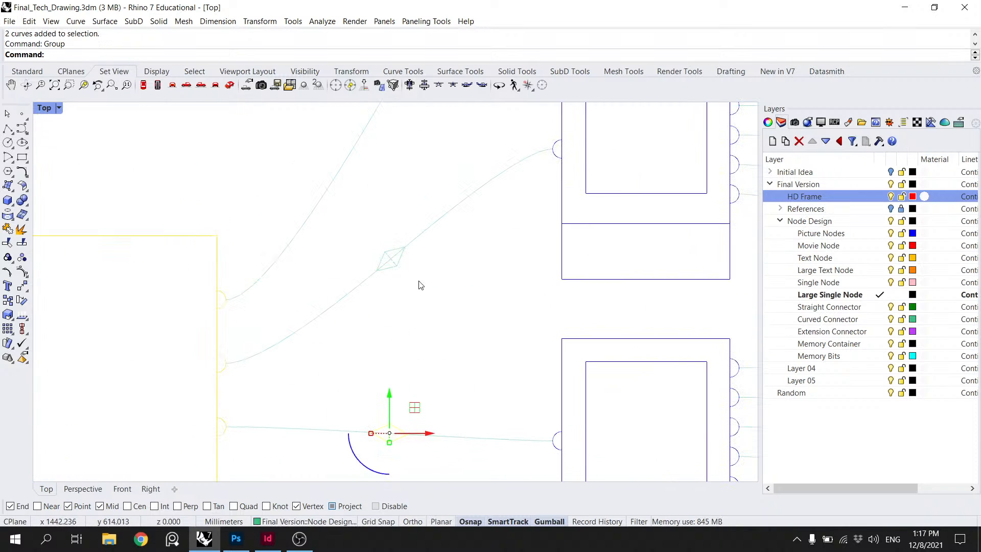
left_click_drag(430, 106, 413, 301)
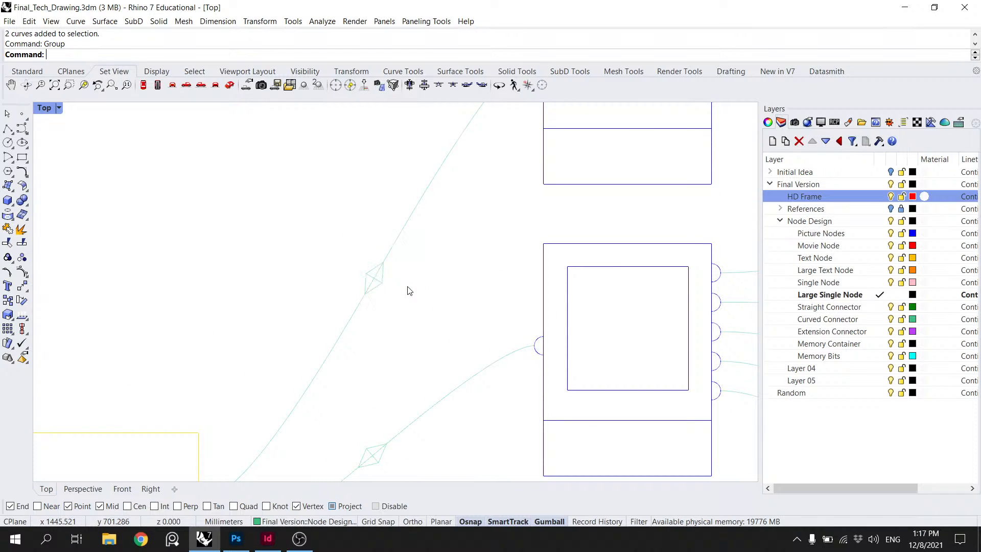
left_click(384, 277)
left_click_drag(422, 408, 432, 232)
left_click(393, 279, "shift")
left_click_drag(406, 364, 407, 171)
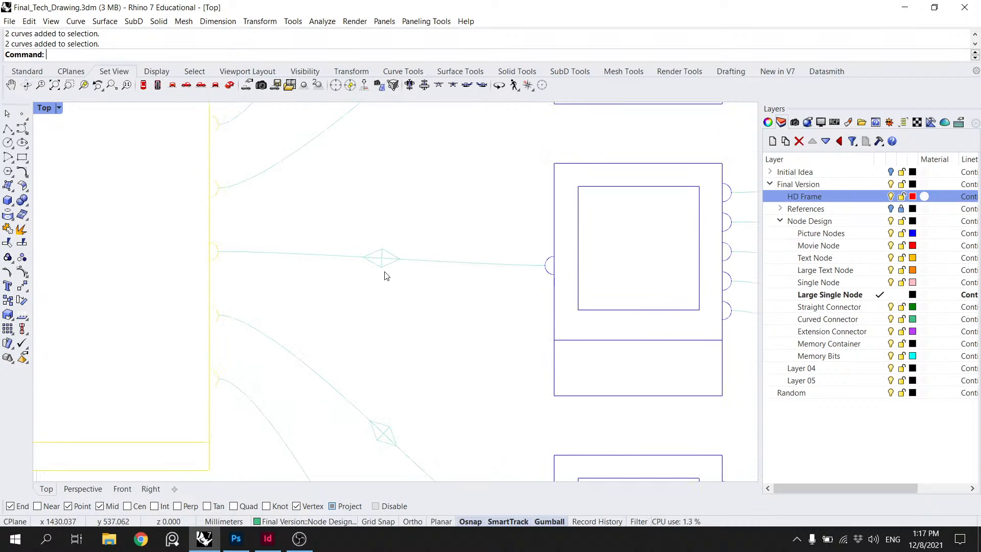
left_click_drag(409, 353, 408, 246)
left_click(385, 331, "shift")
left_click_drag(428, 393, 426, 212)
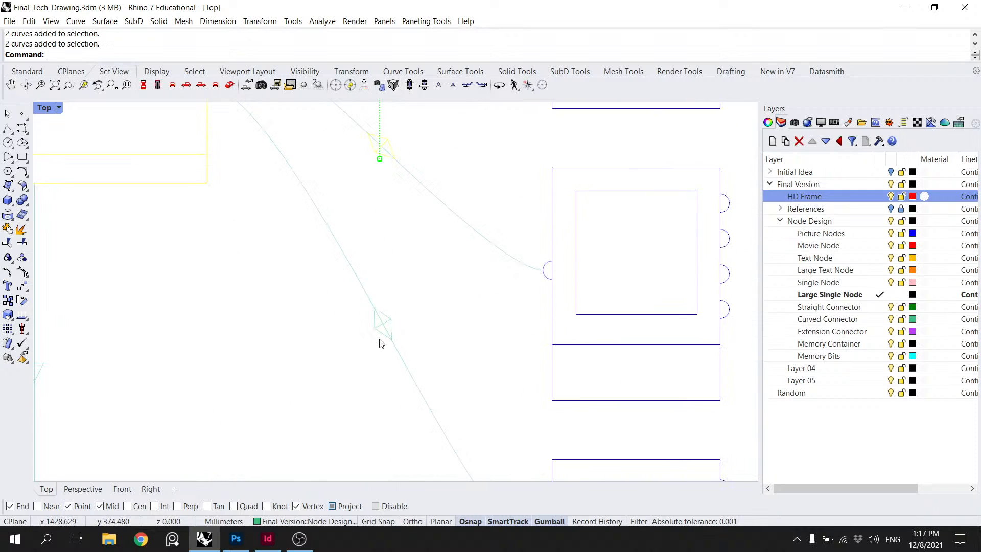
key("Return")
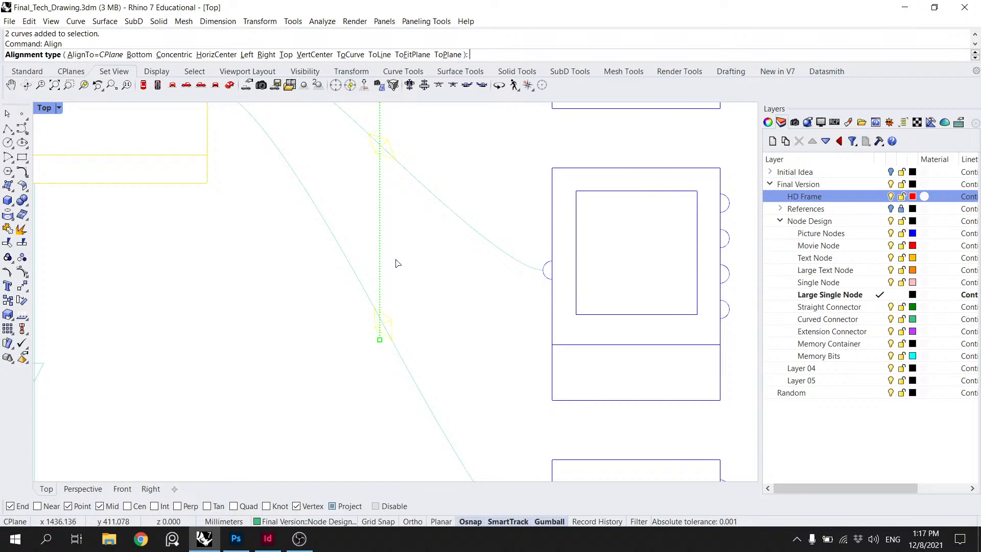
left_click(316, 55)
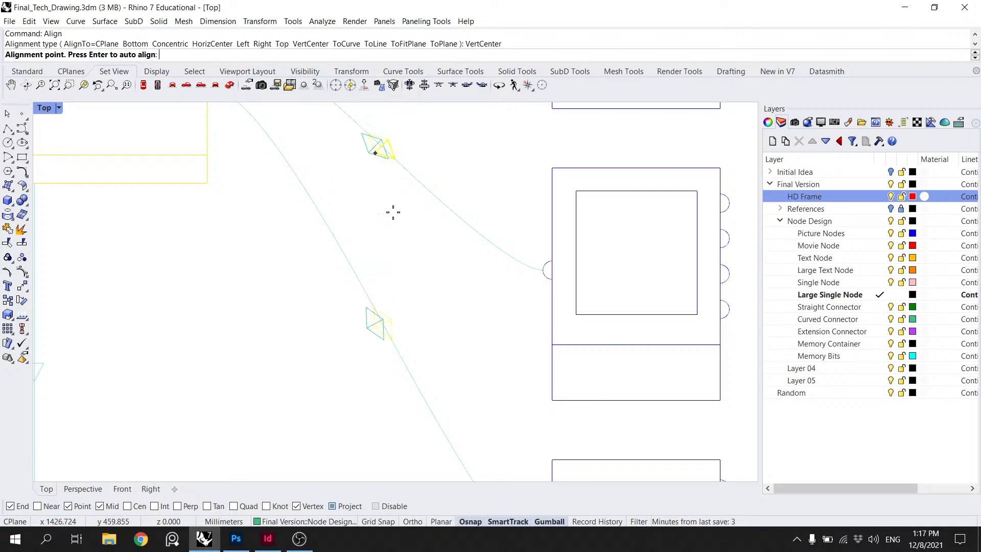
scroll(391, 327, "up", 4)
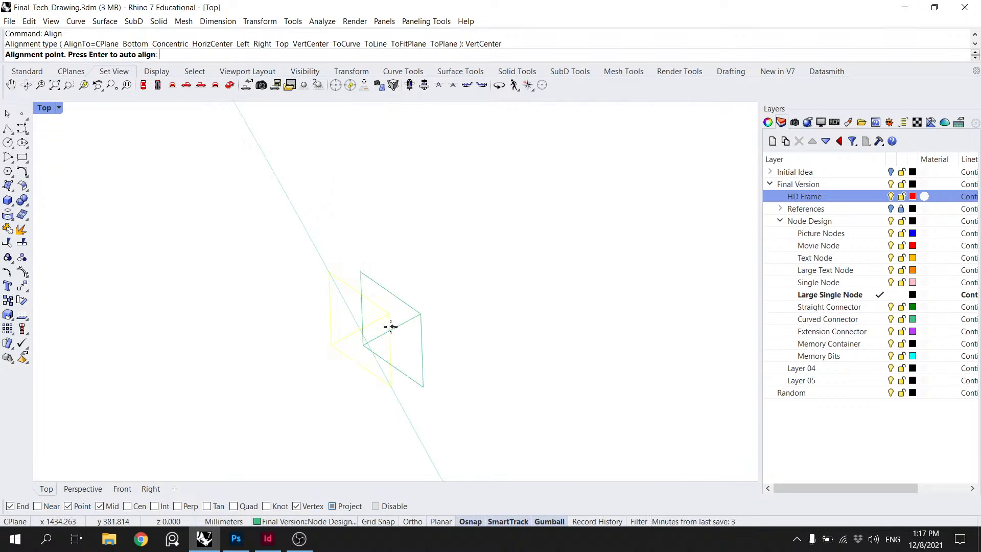
left_click(355, 328)
scroll(375, 174, "down", 5)
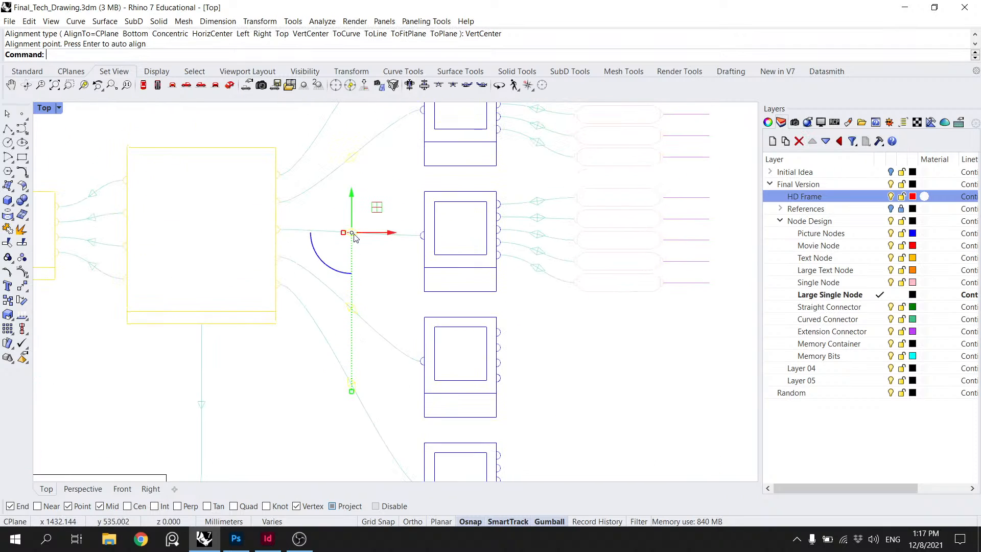
left_click(349, 181)
Step: Rotate the arrow on the topmost connector about its centre, snapping its lower tip to the intersection with the curve
left_click_drag(345, 161, 328, 223)
scroll(330, 199, "up", 10)
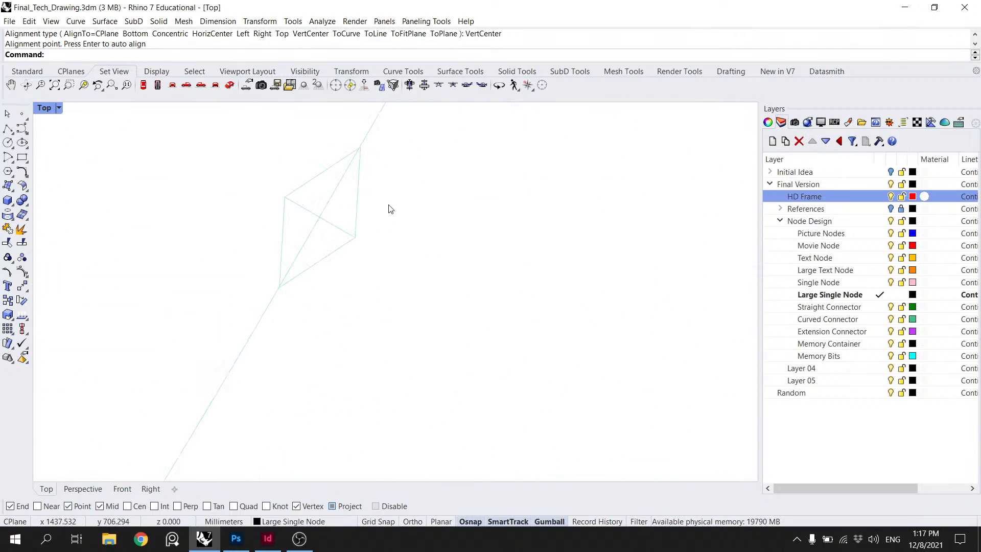
scroll(390, 208, "down", 3)
scroll(326, 264, "up", 12)
scroll(321, 254, "down", 14)
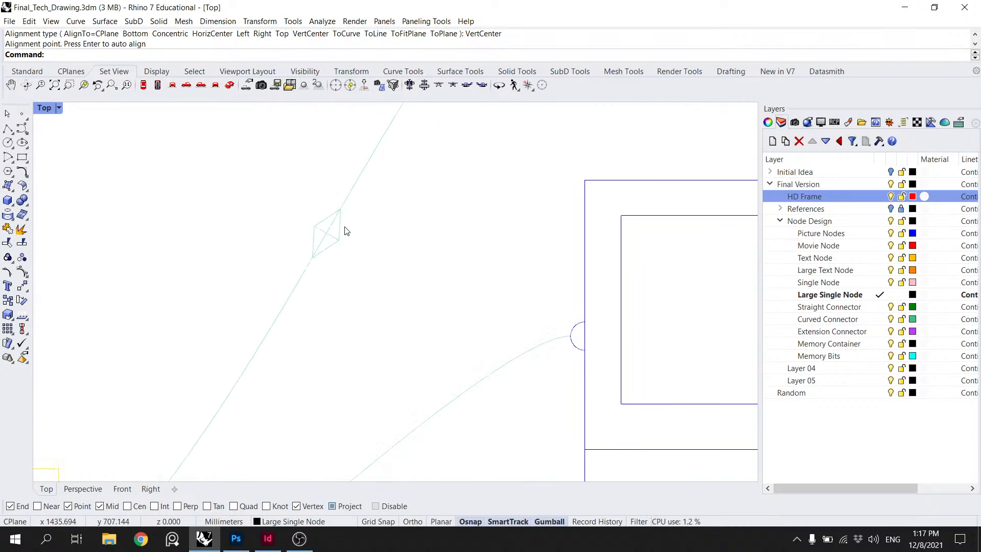
scroll(330, 250, "up", 7)
scroll(328, 250, "up", 1)
left_click(328, 249)
key("Return")
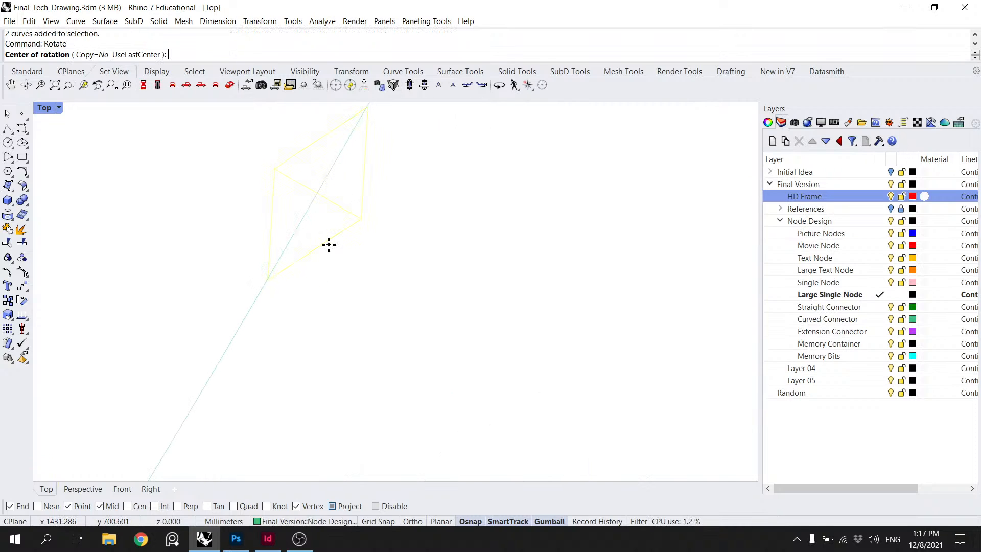
left_click(317, 194)
key("Escape")
key("Return")
left_click(317, 194)
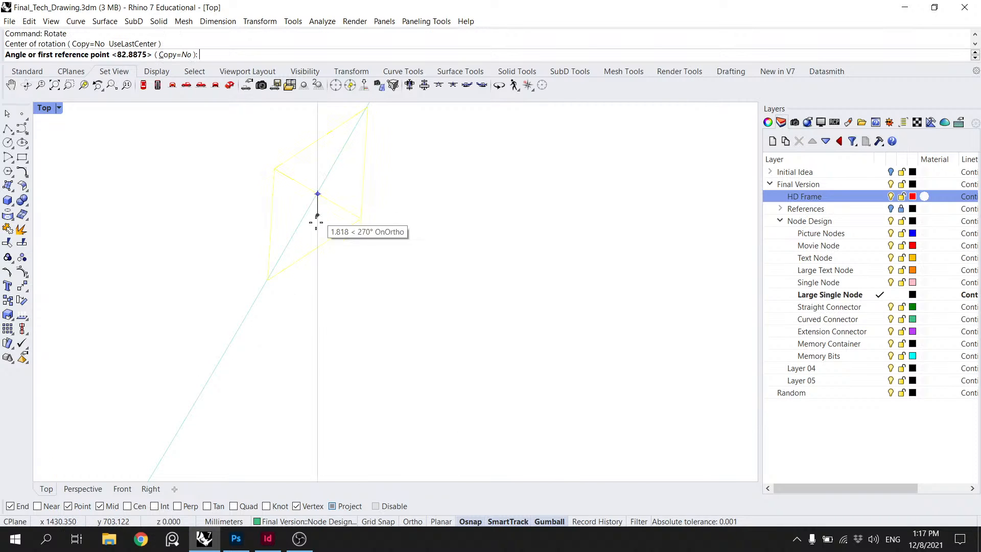
left_click(267, 280)
scroll(267, 278, "up", 4)
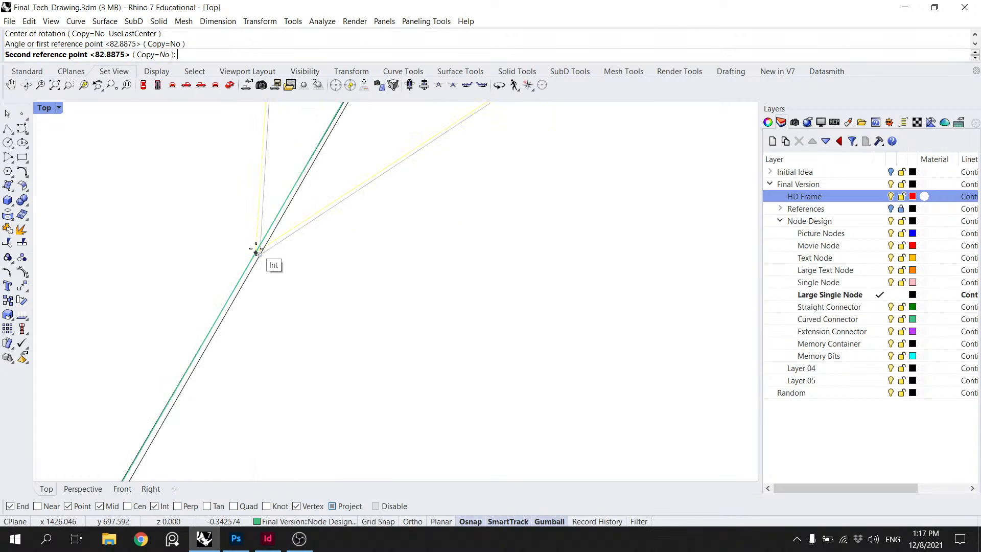
left_click(257, 253)
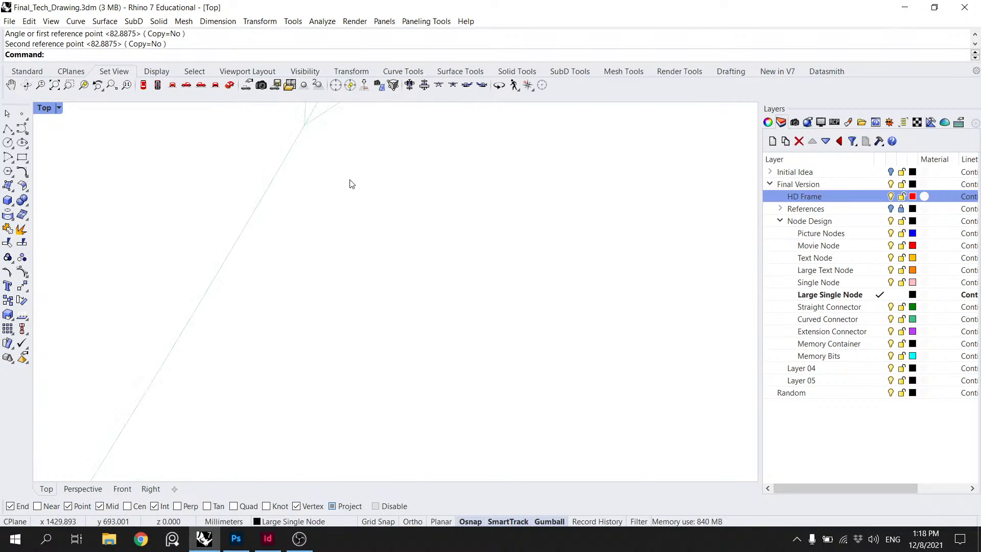
Step: Move the arrow on the second connector from its centre to the intersection of its cross line with the curve
scroll(352, 184, "down", 5)
left_click_drag(336, 278, 334, 277)
key("Return")
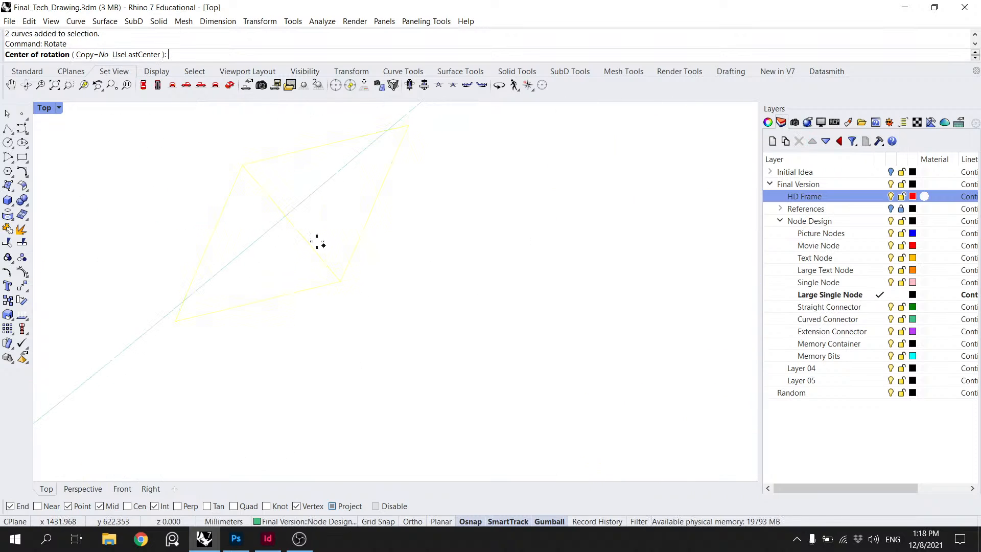
key("Escape")
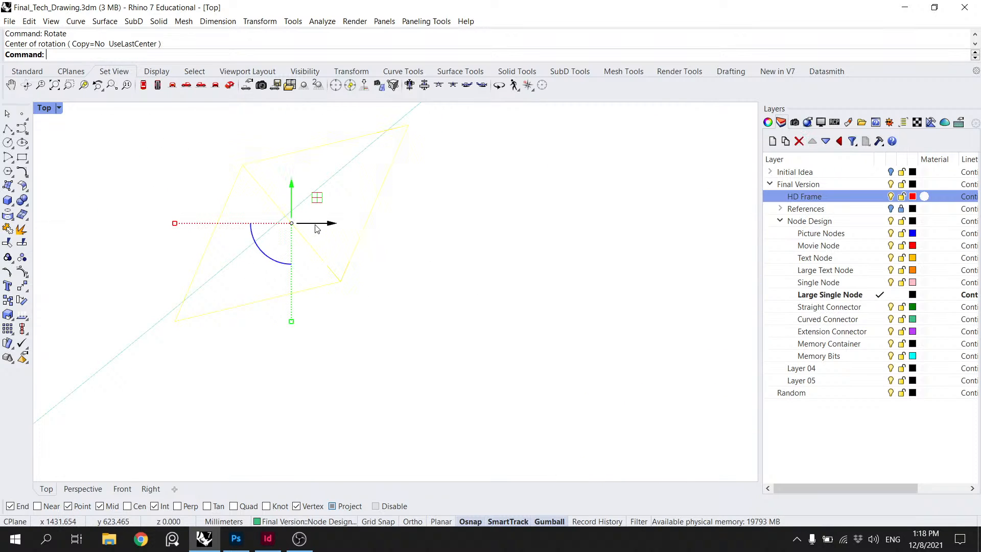
type("move")
key("Return")
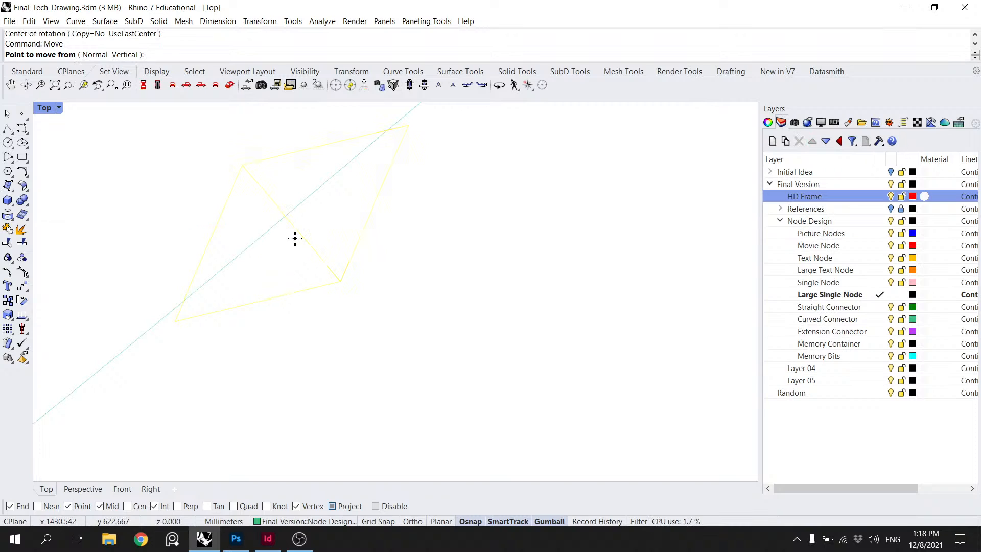
left_click(293, 225)
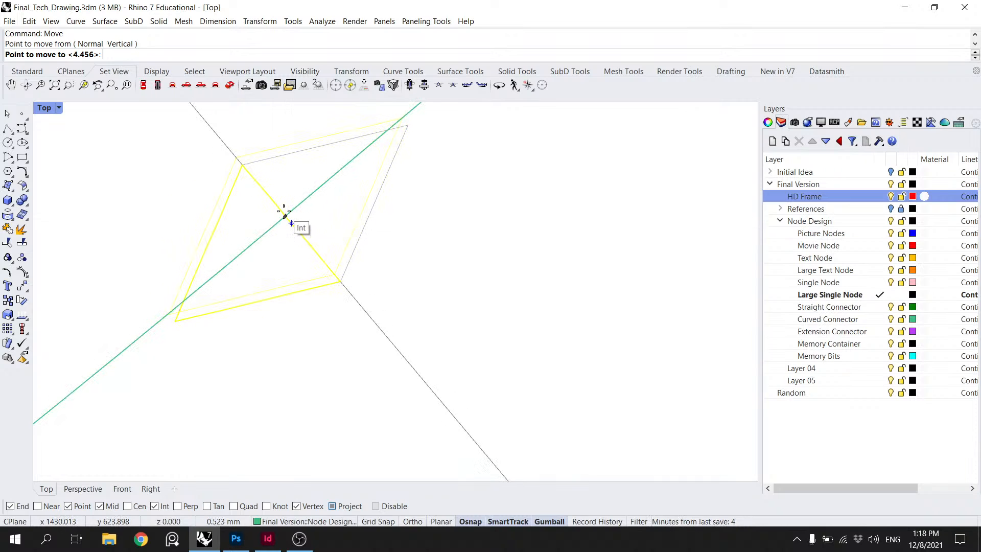
left_click(284, 216)
Step: Rotate the second connector's arrow about its centre so that its lower tip lies on the curve
type("R")
key("Return")
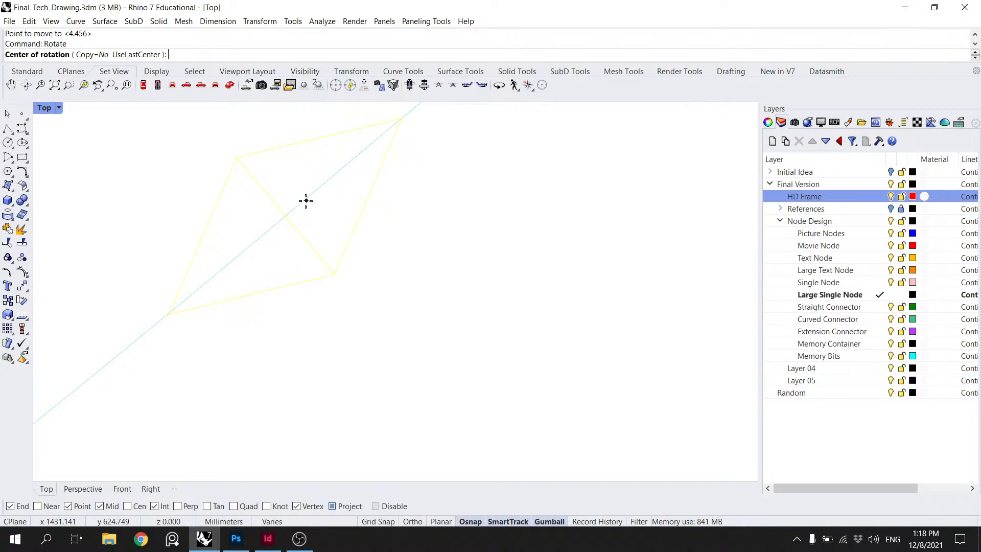
left_click(290, 210)
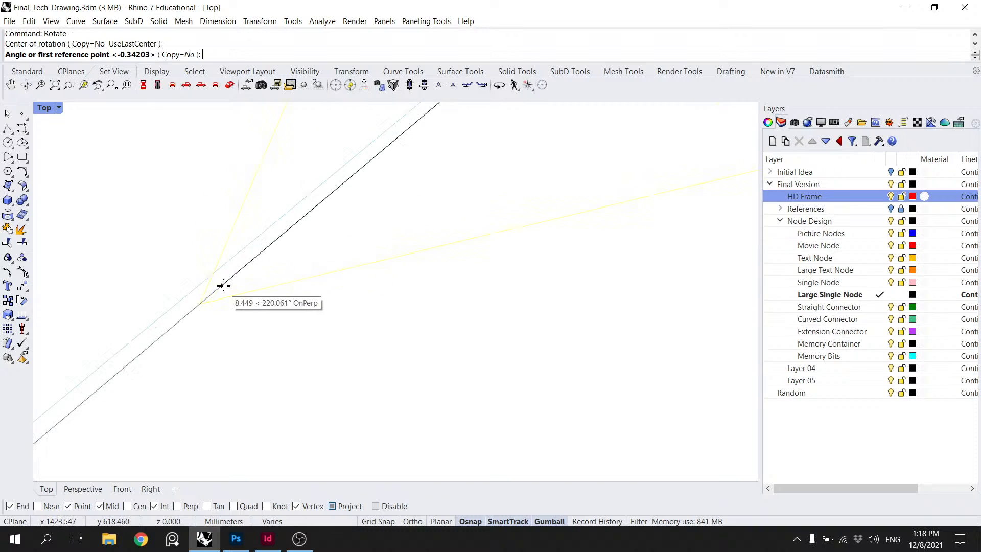
left_click(198, 304)
left_click(251, 282)
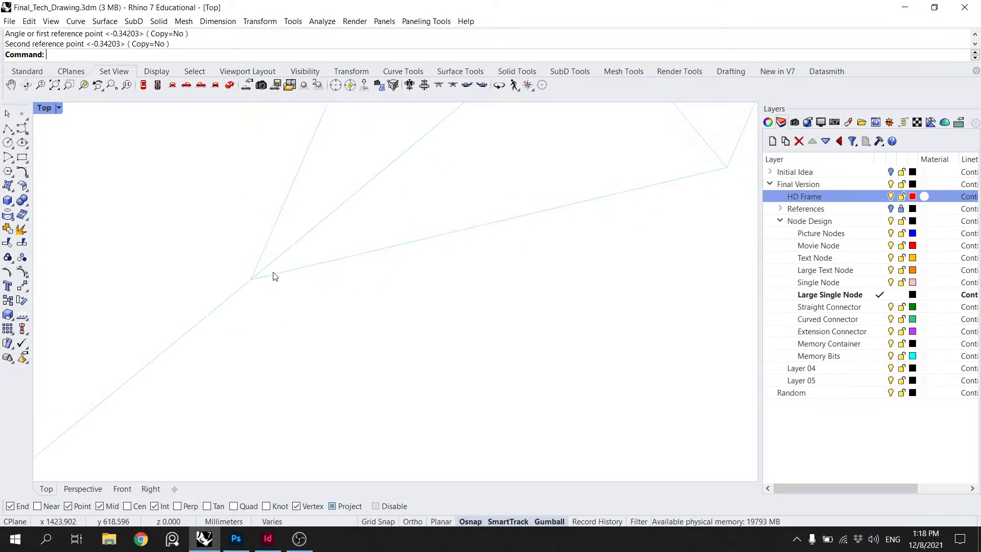
Step: Rotate the third connector's arrow about its centre so that its right tip lies on the curve
scroll(298, 276, "down", 6)
scroll(250, 380, "up", 3)
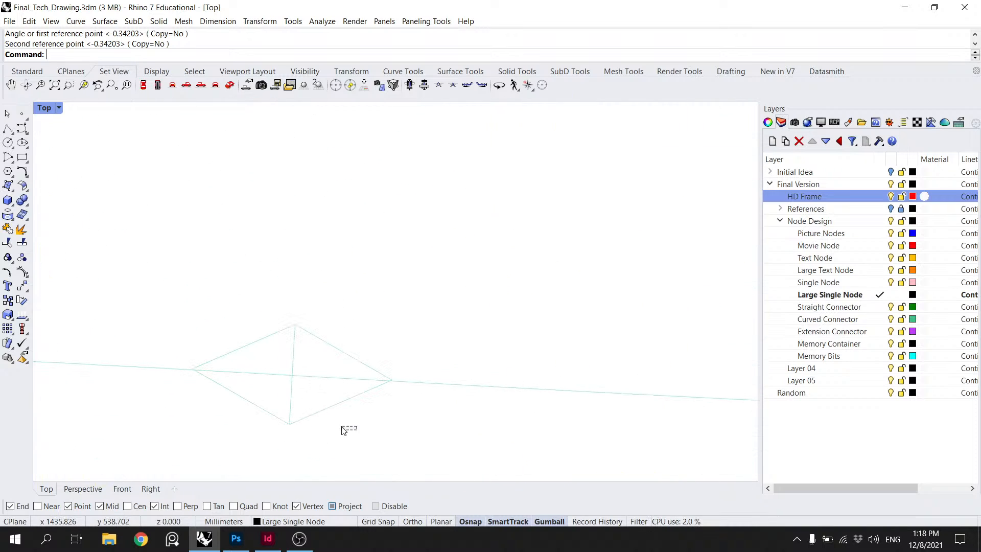
left_click_drag(343, 431, 273, 408)
key("Return")
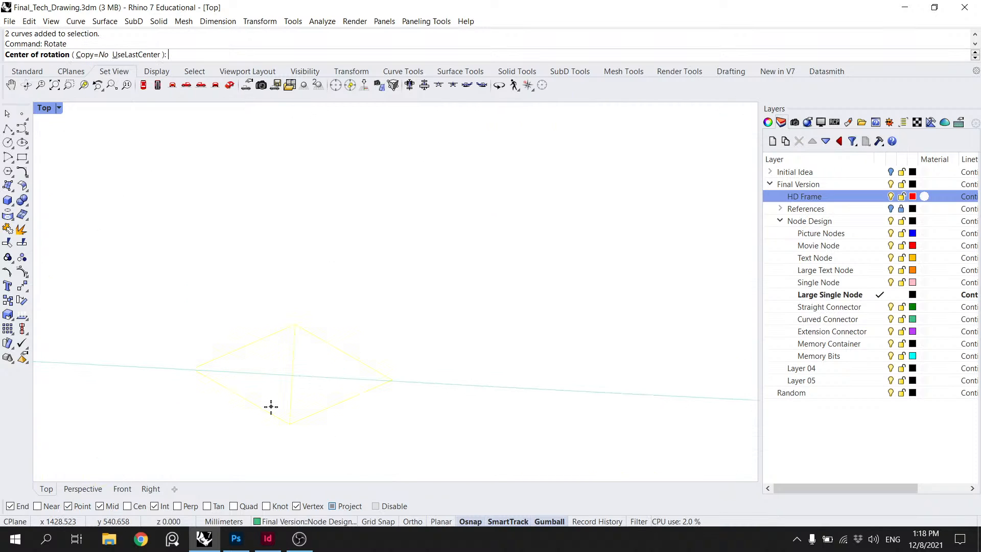
left_click(288, 376)
scroll(409, 388, "up", 4)
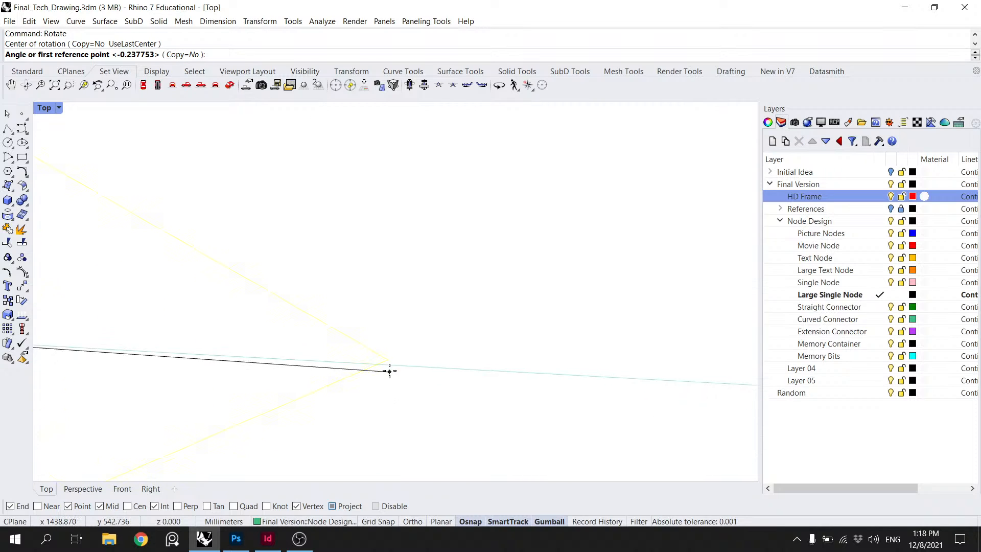
left_click(388, 360)
left_click(388, 366)
scroll(391, 371, "down", 5)
left_click(380, 432)
scroll(364, 263, "down", 4)
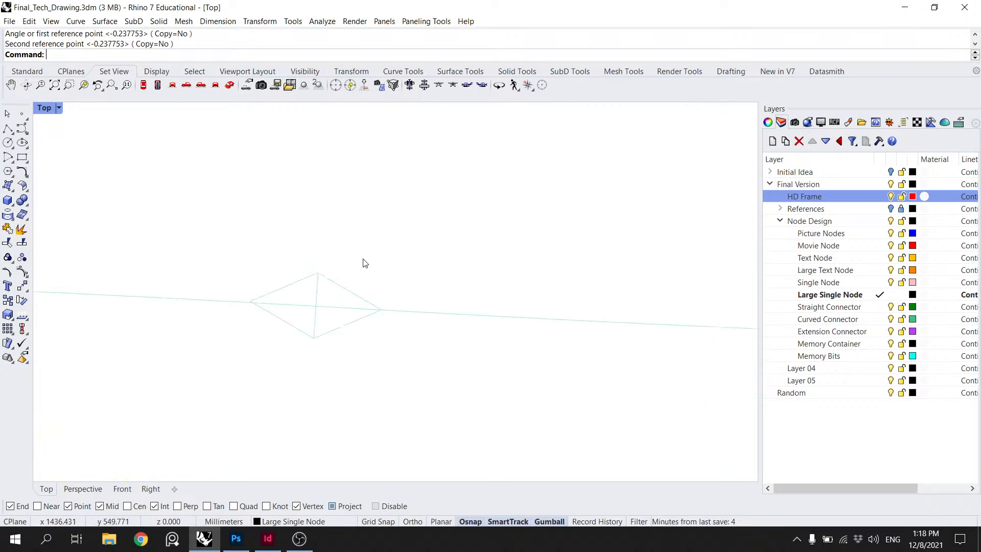
Step: Move the arrow on the fourth connector from its centre to the intersection of its cross line with the curve
scroll(365, 264, "down", 3)
left_click_drag(379, 467, 377, 237)
scroll(377, 340, "down", 7)
scroll(372, 343, "up", 6)
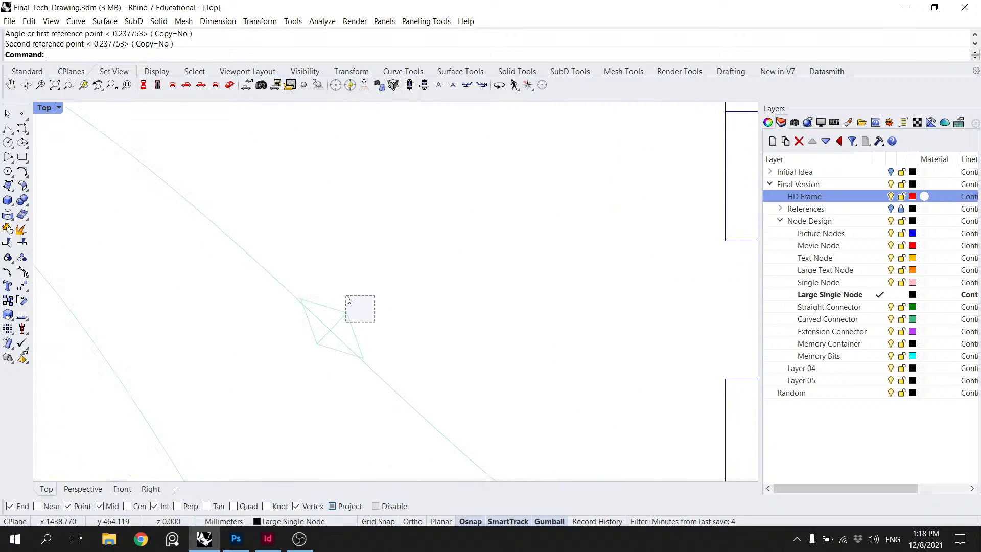
left_click_drag(346, 300, 347, 300)
scroll(358, 299, "up", 5)
key("Return")
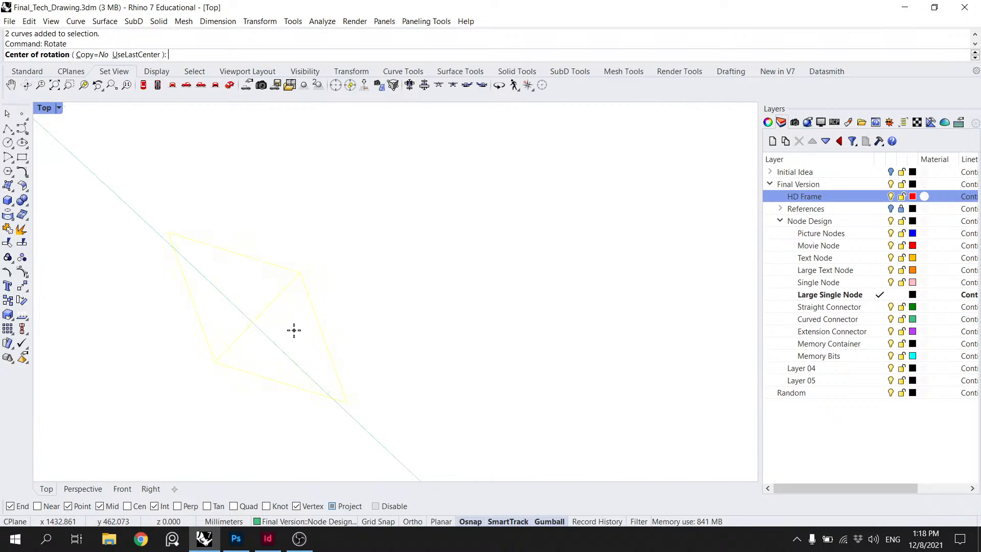
left_click(260, 318)
key("Escape")
type("Mov")
key("Return")
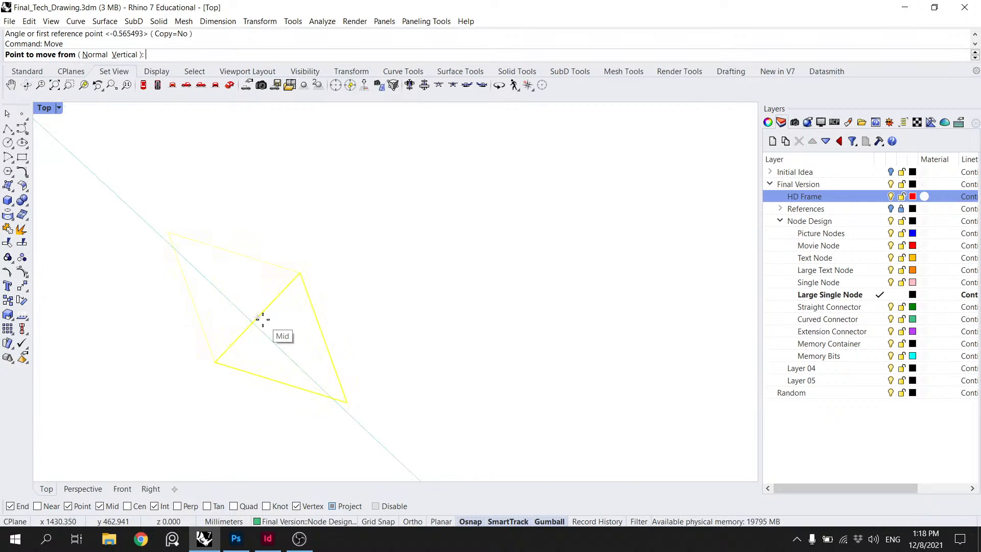
left_click(260, 319)
left_click(253, 323)
Step: Rotate the fourth connector's arrow about its centre so that its lower tip lies on the curve
type("Rotate")
key("Return")
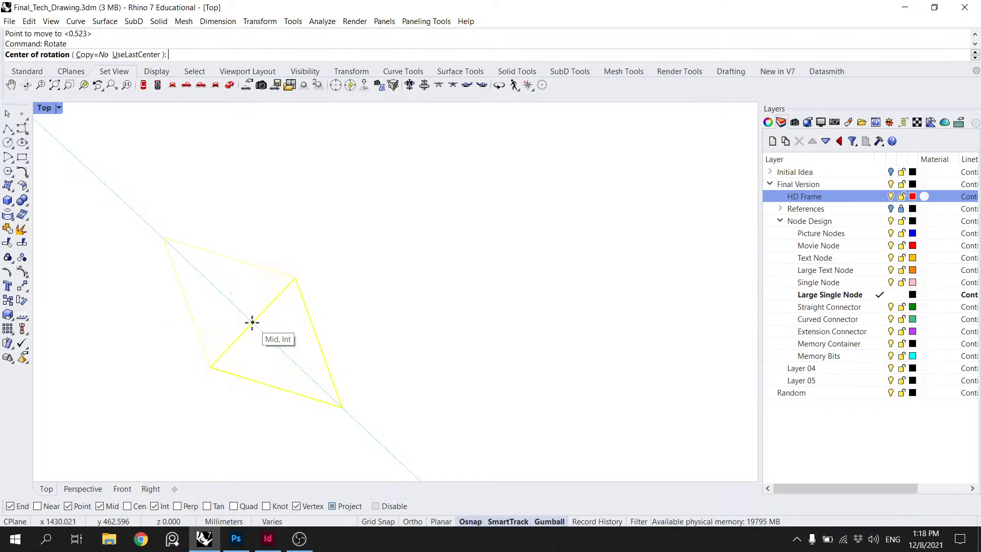
left_click(252, 322)
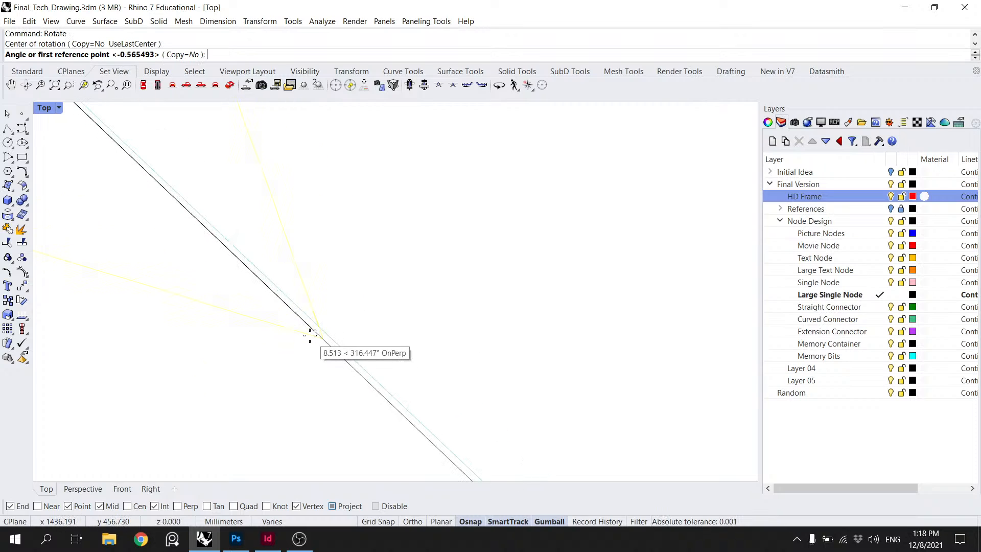
left_click(322, 339)
left_click(335, 335)
scroll(346, 306, "down", 5)
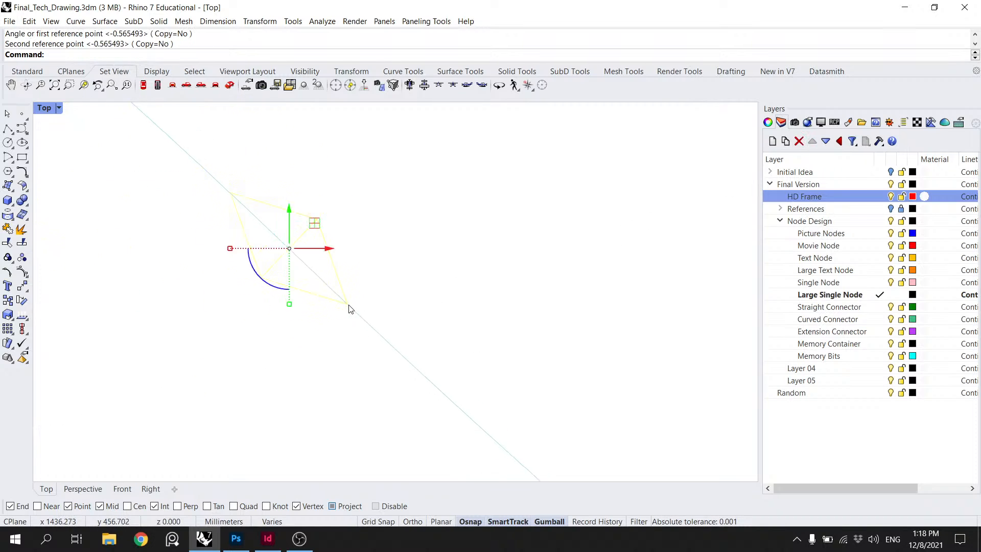
Step: Rotate the lowest connector's arrow about its centre so that its lower tip lies on the curve, and save the drawing
scroll(355, 280, "up", 15)
mouse_move(358, 276)
left_mouse_down()
mouse_move(361, 234)
mouse_move(318, 160)
left_mouse_up()
key("space")
left_click(280, 231)
scroll(346, 375, "up", 5)
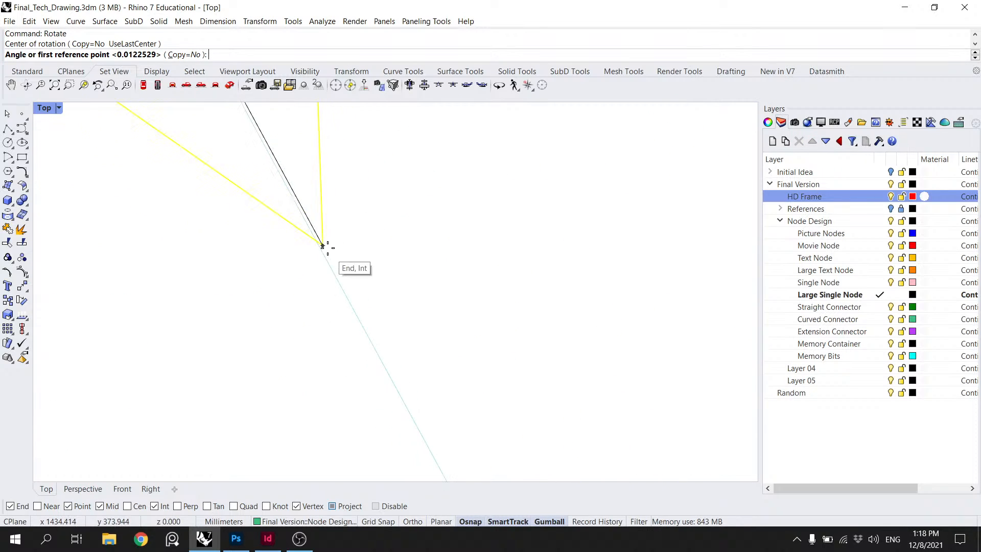
left_click(321, 245)
left_click(322, 263)
scroll(377, 245, "down", 5)
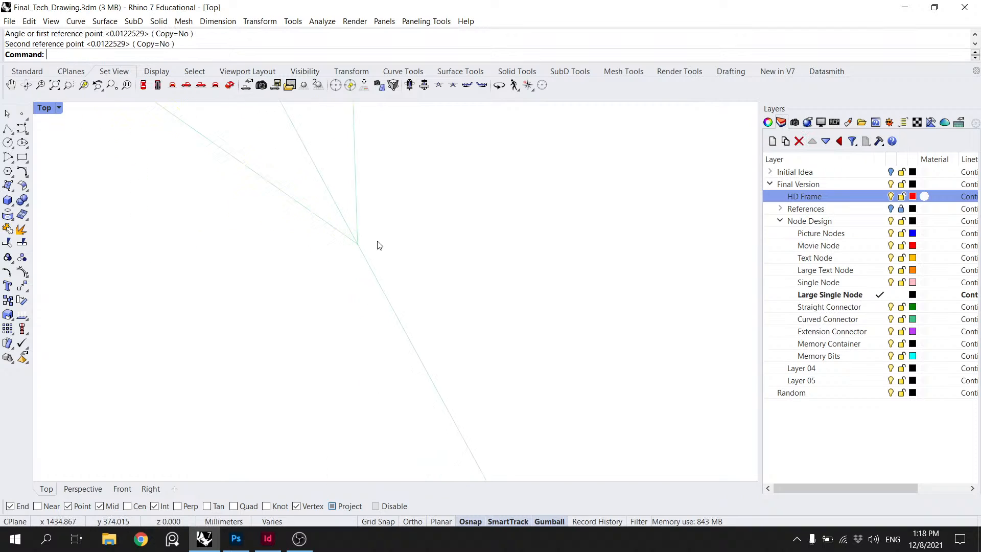
key("ctrl+s")
Step: Group the curves of each arrow individually on the connectors leaving the third picture node from the top
scroll(396, 240, "down", 5)
scroll(403, 236, "up", 8)
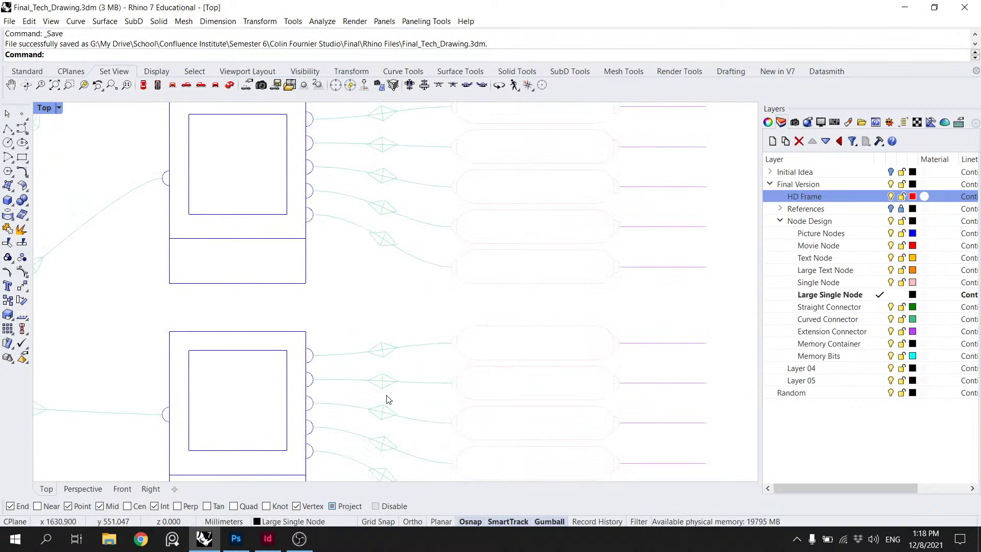
left_click_drag(378, 328, 353, 352)
key("ctrl+g")
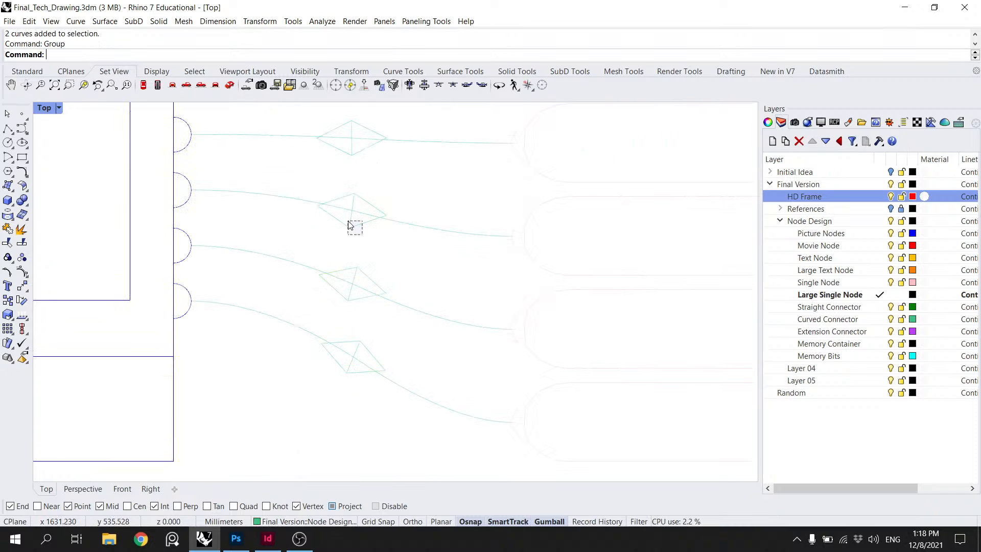
left_click_drag(348, 223, 347, 221)
key("ctrl+g")
left_click_drag(360, 164, 364, 225)
left_click_drag(365, 227, 351, 212)
key("ctrl+g")
left_click_drag(377, 153, 356, 231)
key("ctrl+g")
Step: Group the curves of each of the five arrows individually on the second picture node's outgoing connectors
scroll(356, 231, "down", 6)
left_click_drag(362, 185, 367, 302)
scroll(347, 217, "up", 10)
left_click_drag(379, 250, 366, 213)
key("ctrl+g")
left_click_drag(370, 173, 334, 330)
left_click_drag(359, 301, 342, 269)
key("ctrl+g")
left_click_drag(358, 201, 342, 159)
key("ctrl+g")
left_click_drag(329, 213, 325, 374)
left_click_drag(372, 238, 317, 325)
key("ctrl+g")
left_click_drag(331, 258, 325, 229)
key("ctrl+g")
Step: Group the curves of each of the four arrows individually on the topmost picture node's outgoing connectors
left_click_drag(313, 167, 282, 319)
scroll(286, 266, "down", 11)
scroll(301, 204, "up", 7)
left_click_drag(286, 200, 223, 238)
scroll(282, 304, "up", 4)
key("ctrl+g")
left_click_drag(256, 186, 257, 326)
left_click_drag(270, 286, 224, 232)
key("ctrl+g")
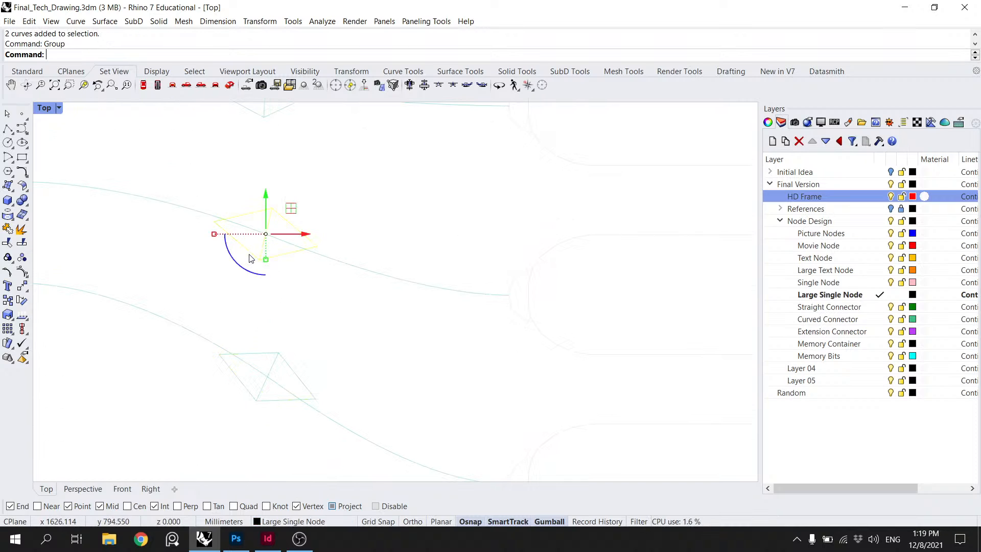
left_click_drag(249, 172, 247, 311)
left_click_drag(272, 279, 238, 242)
key("ctrl+g")
left_click_drag(261, 189, 261, 310)
left_click_drag(288, 260, 245, 216)
key("ctrl+g")
Step: Align all grouped arrows beside the three upper picture nodes using VertCenter, at the centre of the lowest arrow
scroll(258, 263, "down", 14)
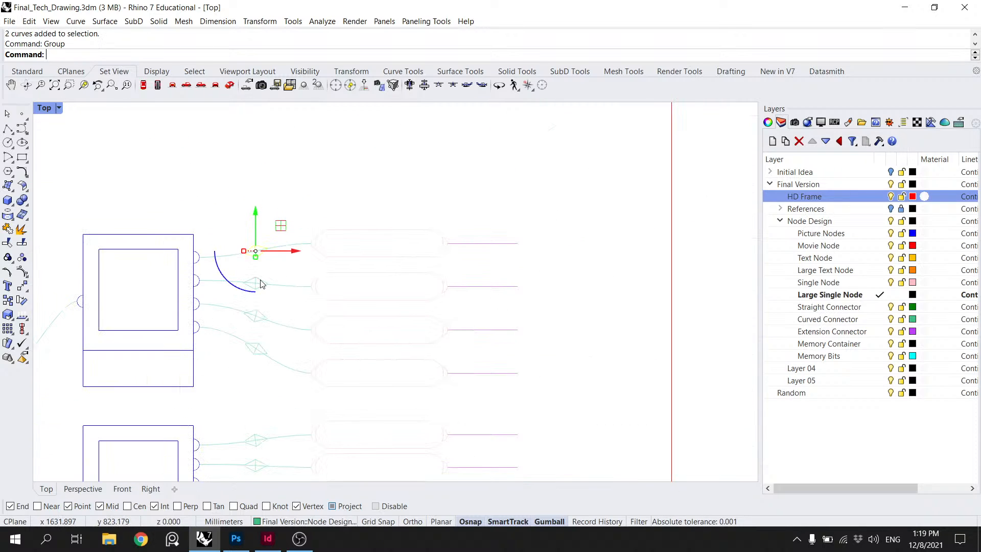
scroll(260, 280, "up", 2)
left_click(260, 280)
left_click(260, 250, "shift")
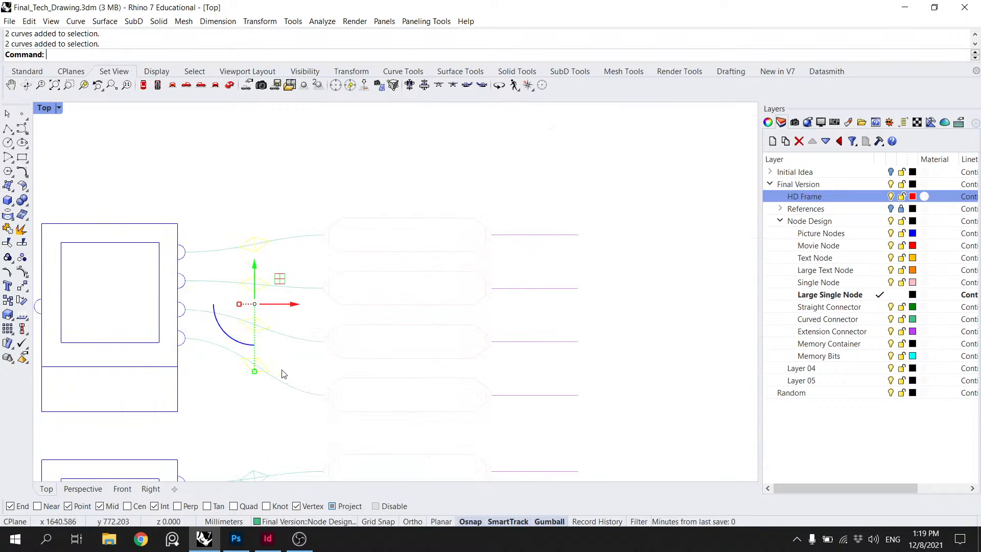
left_click_drag(282, 371, 288, 227)
left_click(266, 334, "shift")
left_click_drag(273, 366, 274, 278)
left_click(264, 284, "shift")
left_click(264, 307, "shift")
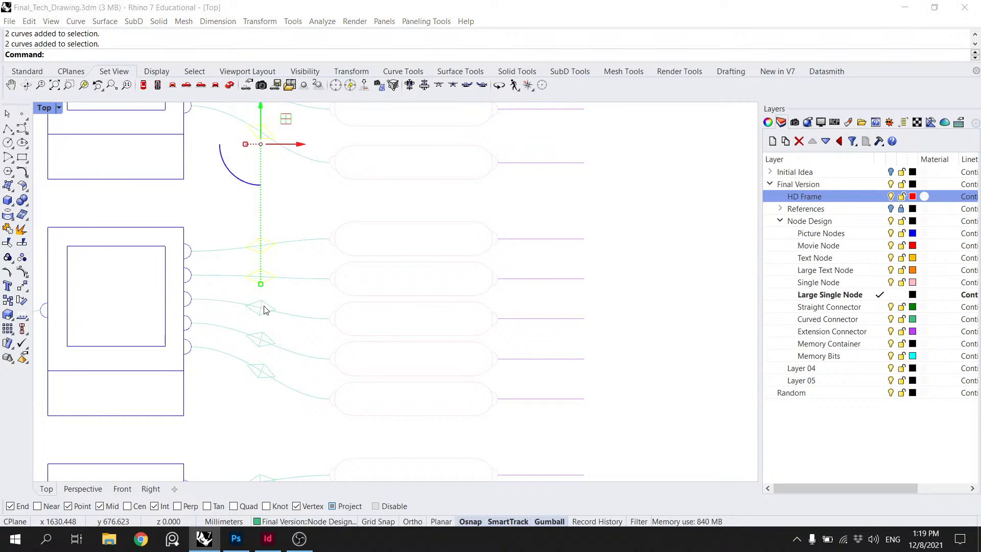
left_click(312, 336)
left_click_drag(273, 341, 289, 290)
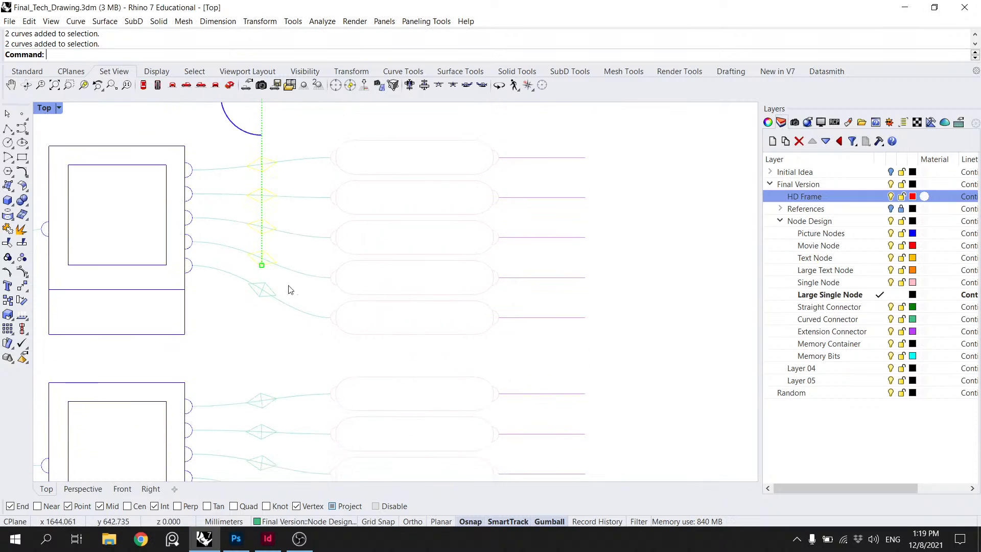
left_click_drag(282, 350, 270, 324)
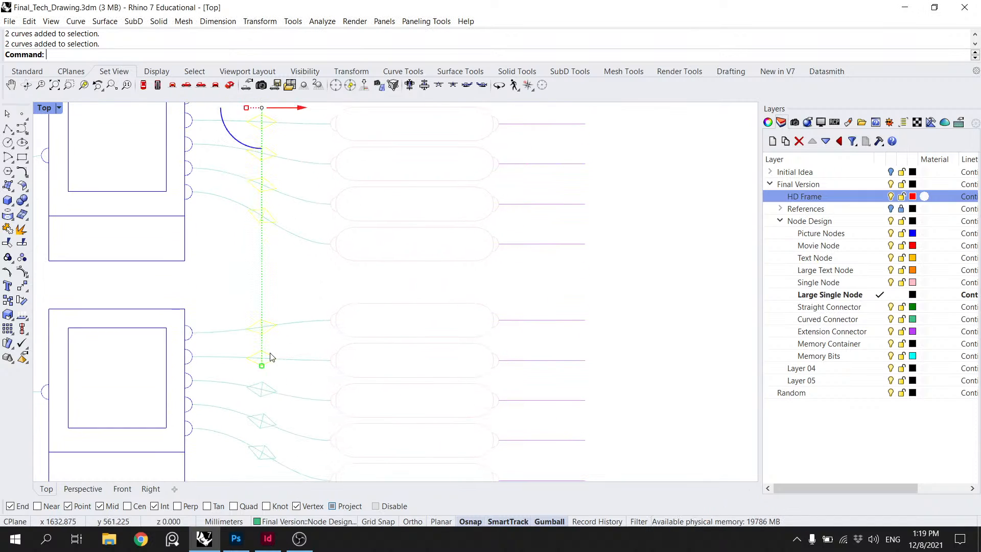
scroll(271, 357, "up", 2)
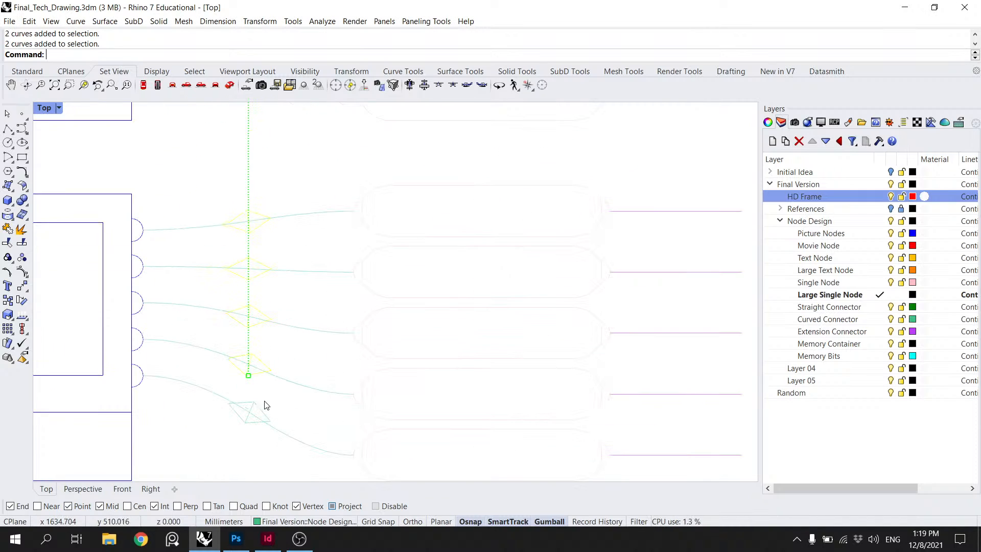
key("Return")
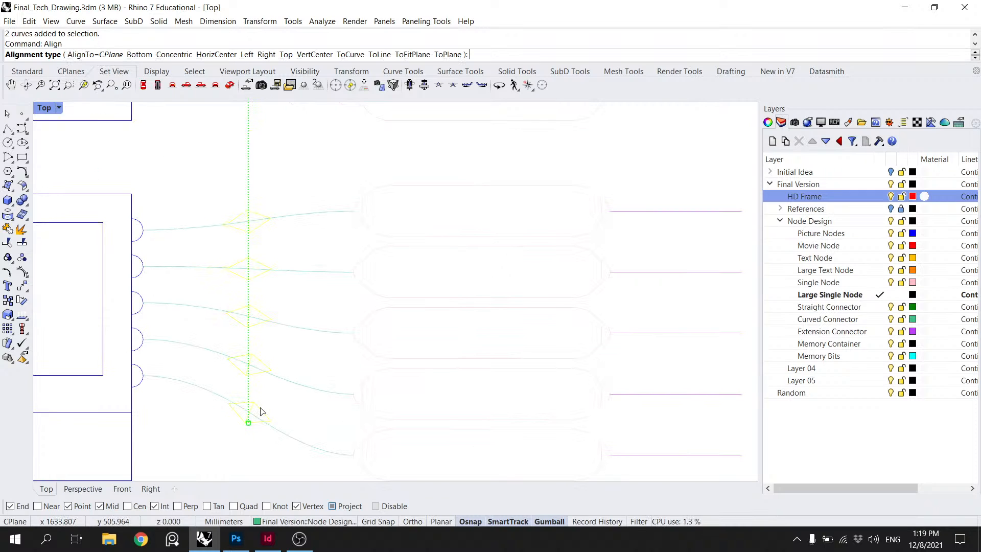
left_click(314, 54)
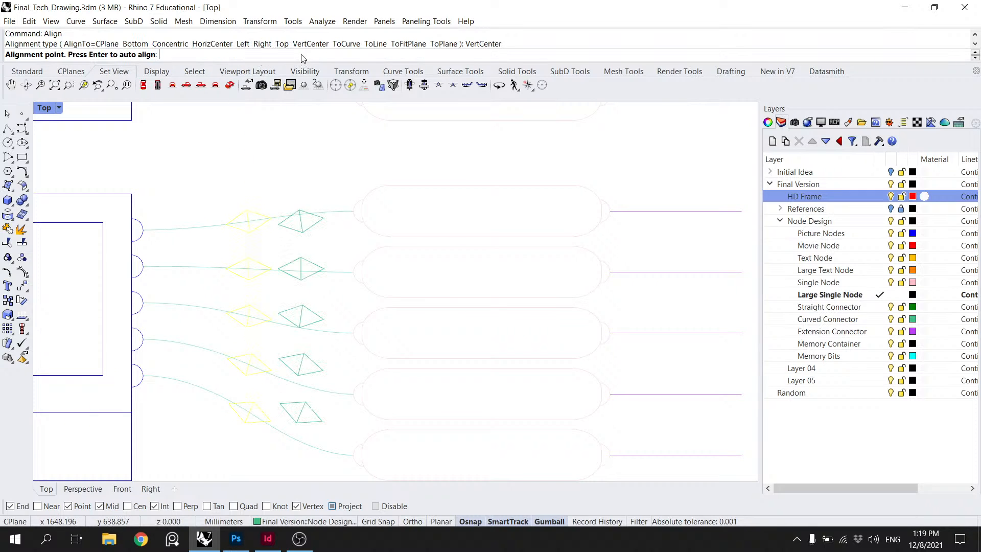
scroll(252, 394, "up", 6)
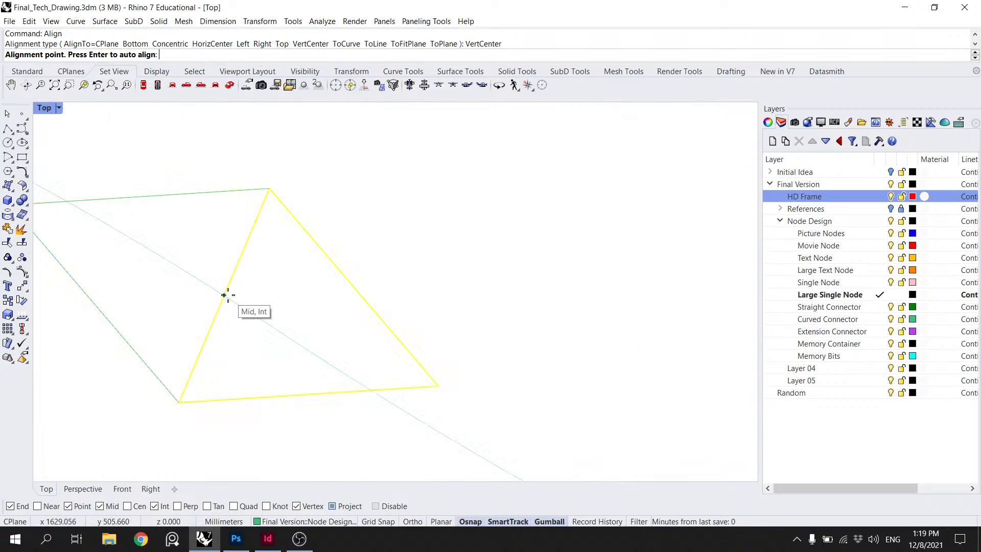
left_click(225, 291)
scroll(243, 276, "down", 5)
Step: Try rotating the arrow on the topmost picture node's first connector to put its right tip on the curve, and undo the rotation
scroll(293, 256, "up", 4)
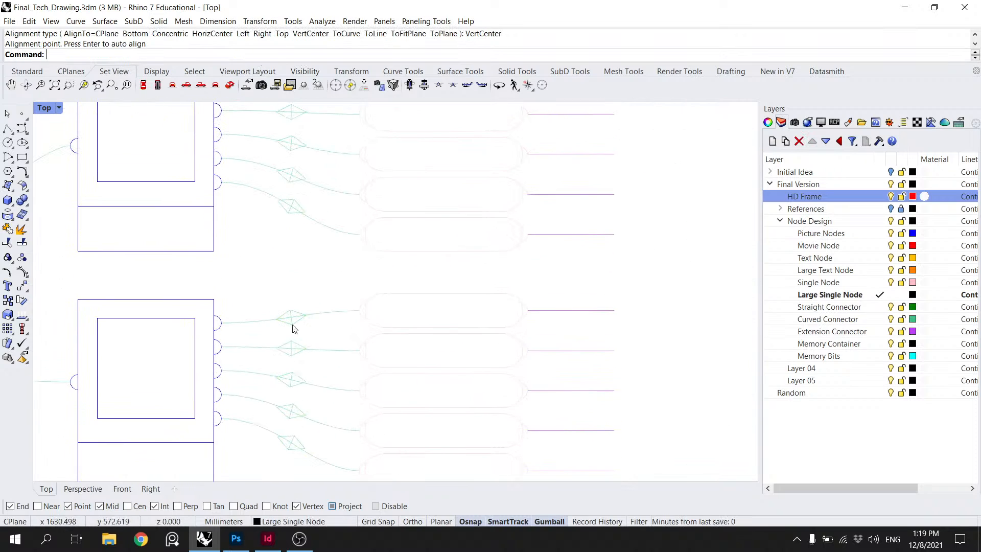
scroll(295, 237, "up", 5)
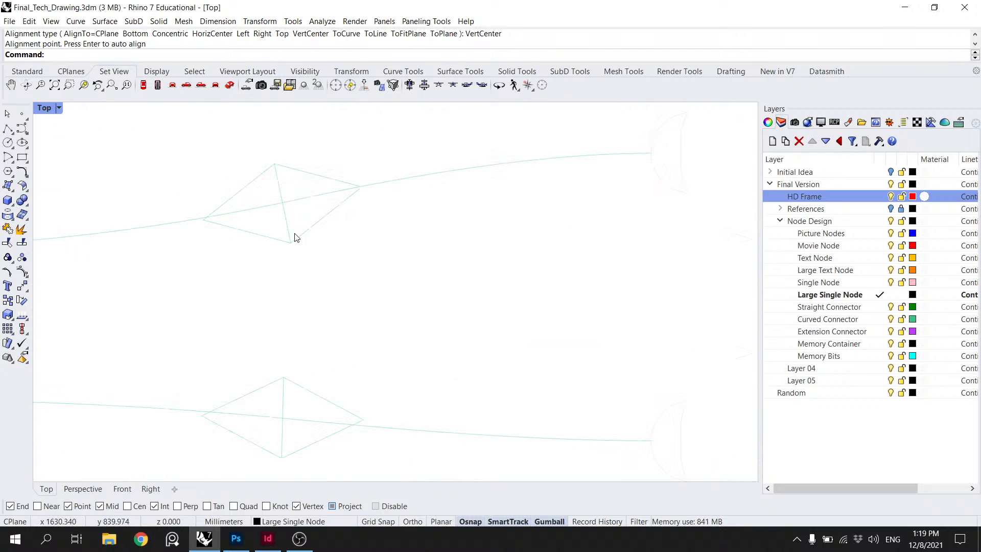
scroll(299, 234, "up", 4)
left_click(365, 187)
left_click_drag(366, 192, 355, 318)
type("Rotate")
key("Return")
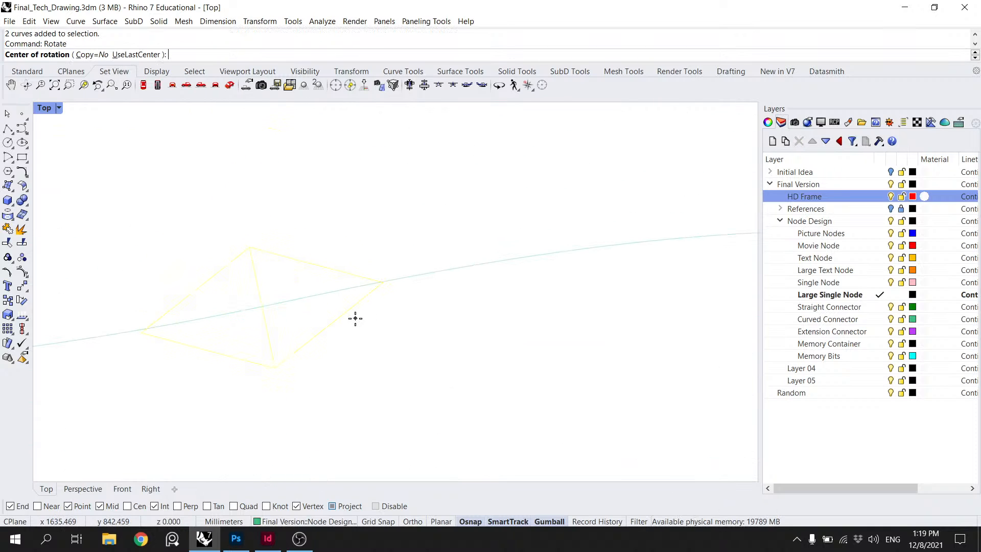
scroll(355, 318, "up", 7)
left_click(138, 280)
scroll(413, 210, "up", 10)
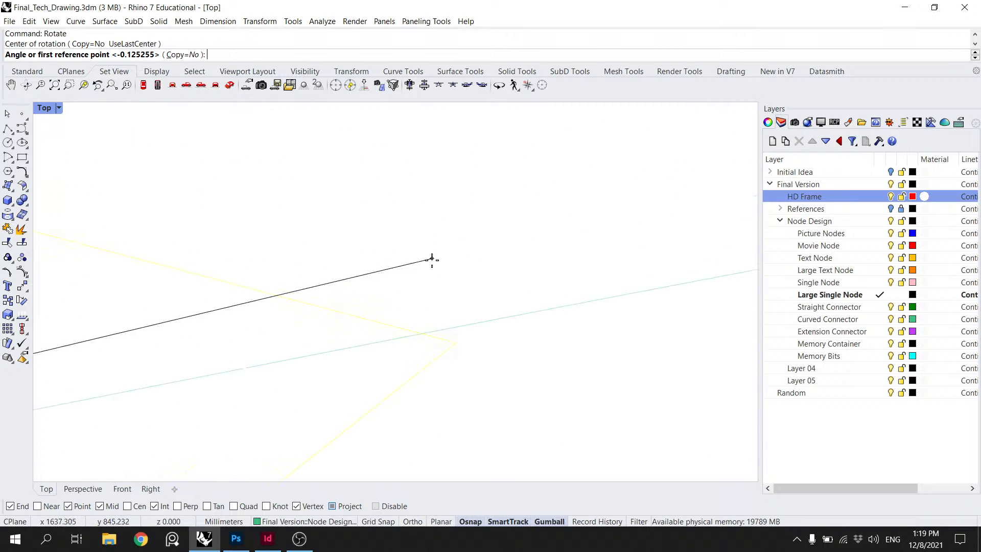
left_click(469, 380)
left_click(467, 369)
scroll(456, 352, "down", 8)
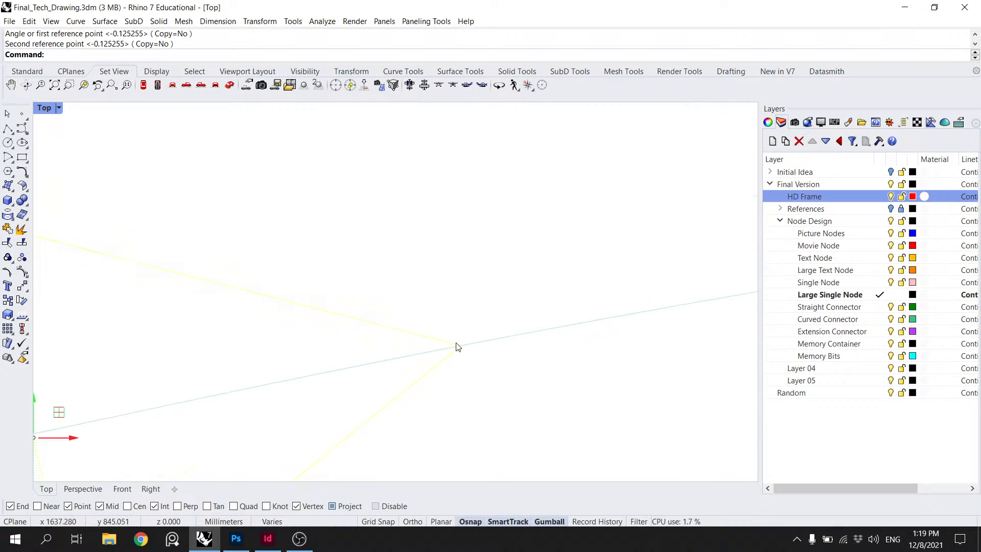
left_click_drag(376, 411, 352, 253)
scroll(298, 229, "up", 10)
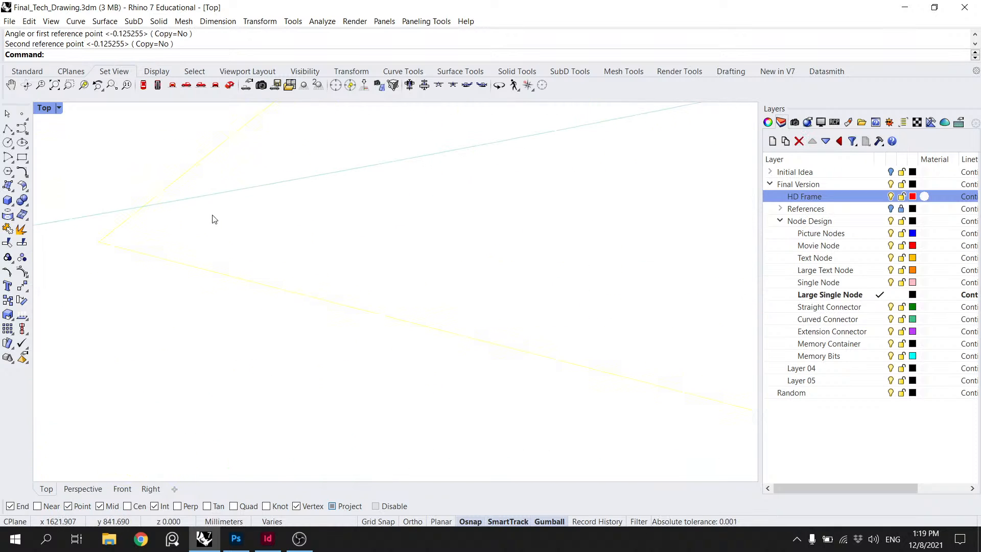
key("ctrl+z")
scroll(346, 219, "down", 5)
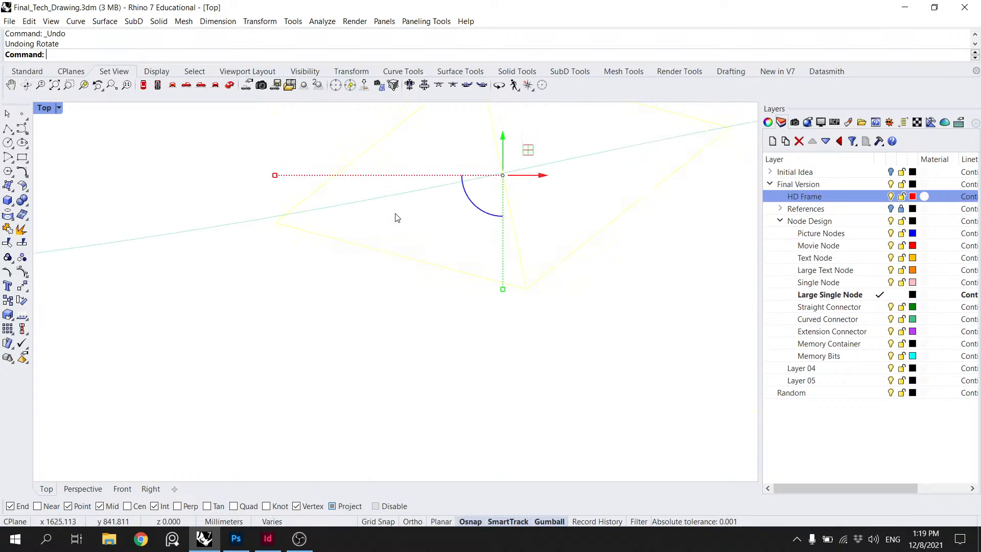
Step: Rotate the arrow on the topmost picture node's first connector about its centre so that its left tip lies on the curve
key("Return")
left_click(507, 181)
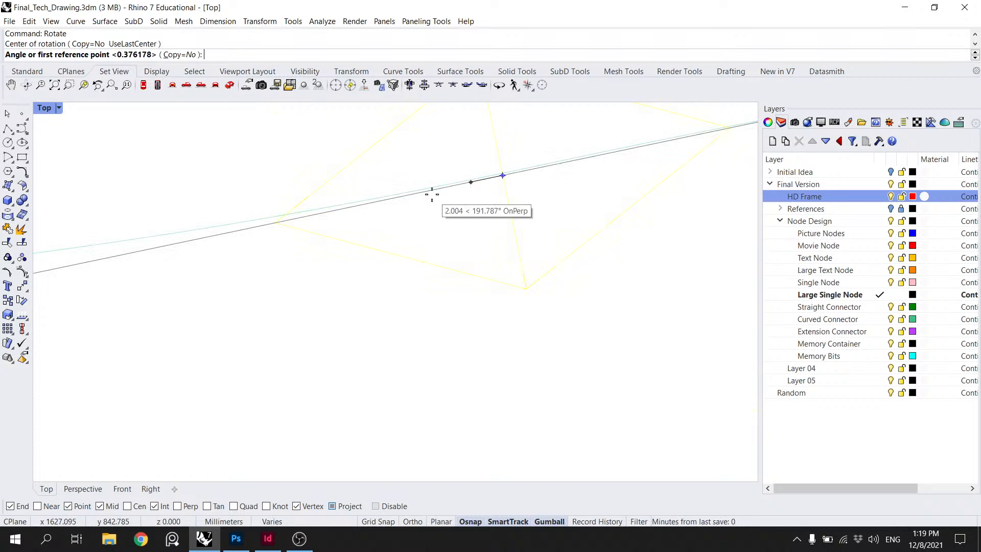
left_click(271, 227)
left_click(274, 216)
key("Escape")
scroll(308, 215, "down", 10)
scroll(377, 214, "down", 8)
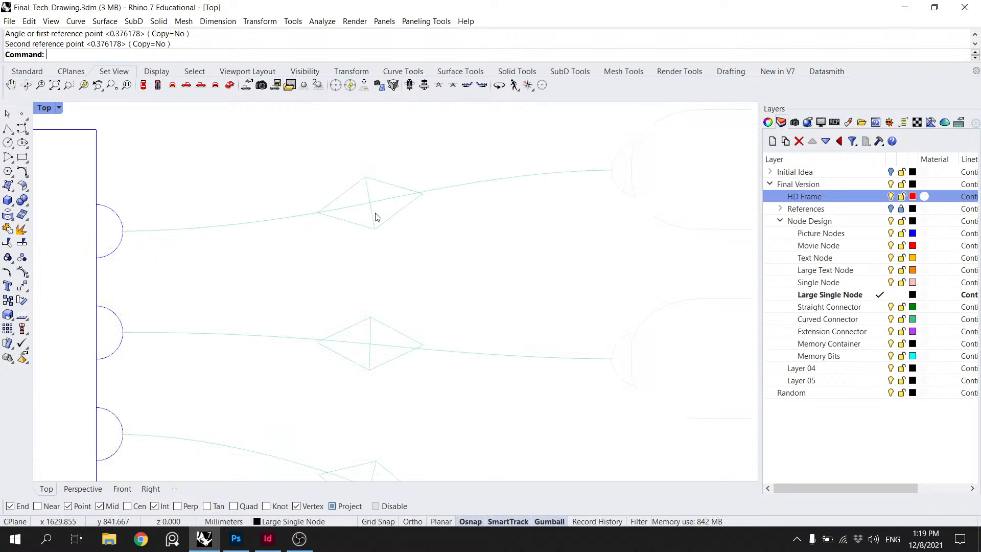
Step: Rotate the arrow on the topmost picture node's second connector about its centre so that its right tip lies on the curve
scroll(400, 235, "up", 6)
scroll(402, 249, "down", 2)
scroll(404, 249, "down", 2)
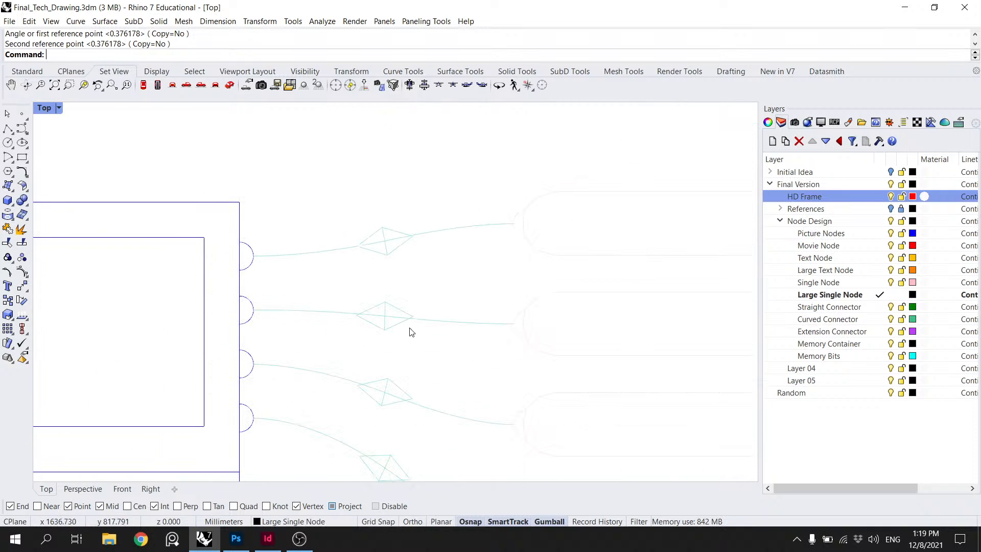
scroll(396, 331, "up", 5)
left_click(395, 321)
key("space")
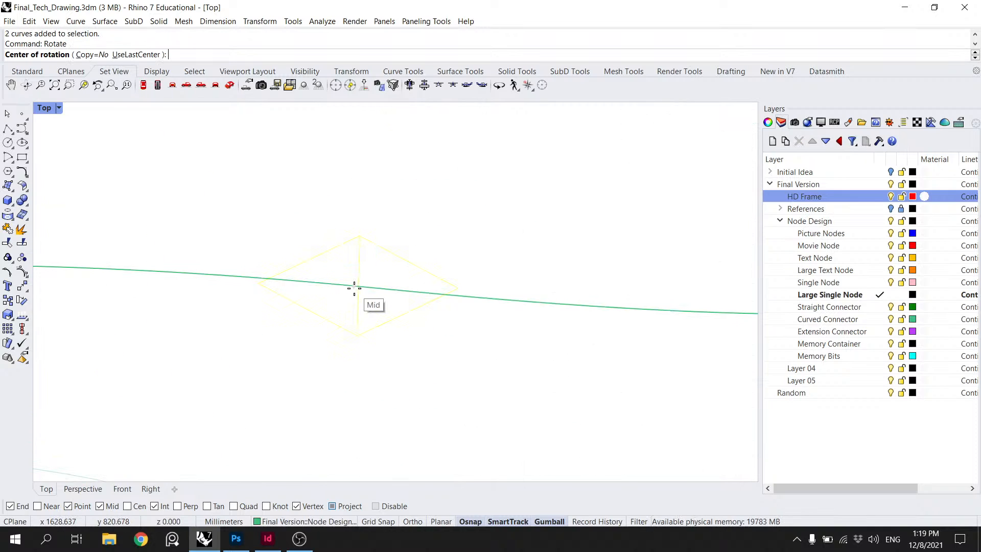
left_click(358, 287)
left_click(458, 289)
left_click(460, 299)
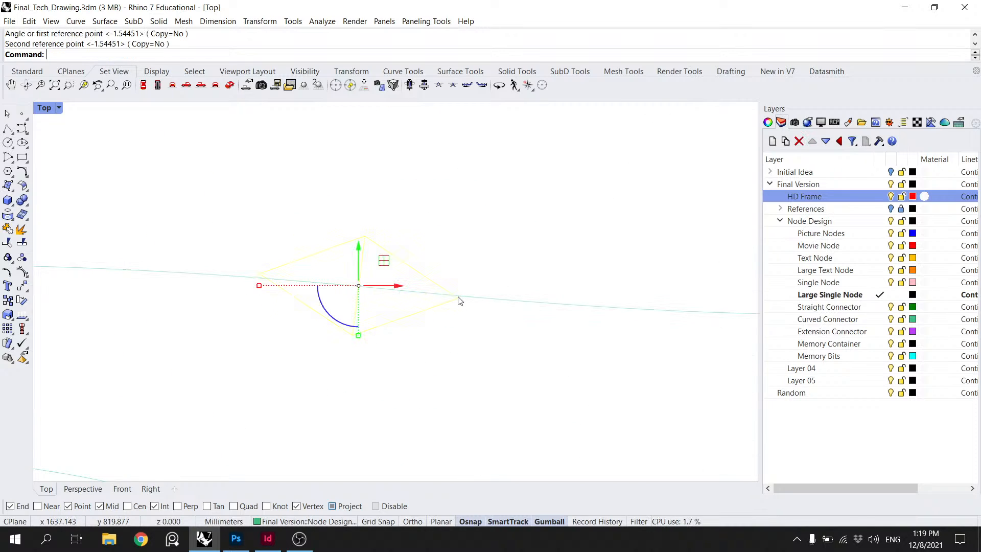
Step: Rotate the arrow on the topmost picture node's third connector about its centre so that its right tip lies on the curve
scroll(453, 349, "down", 5)
scroll(423, 278, "up", 3)
scroll(422, 313, "down", 4)
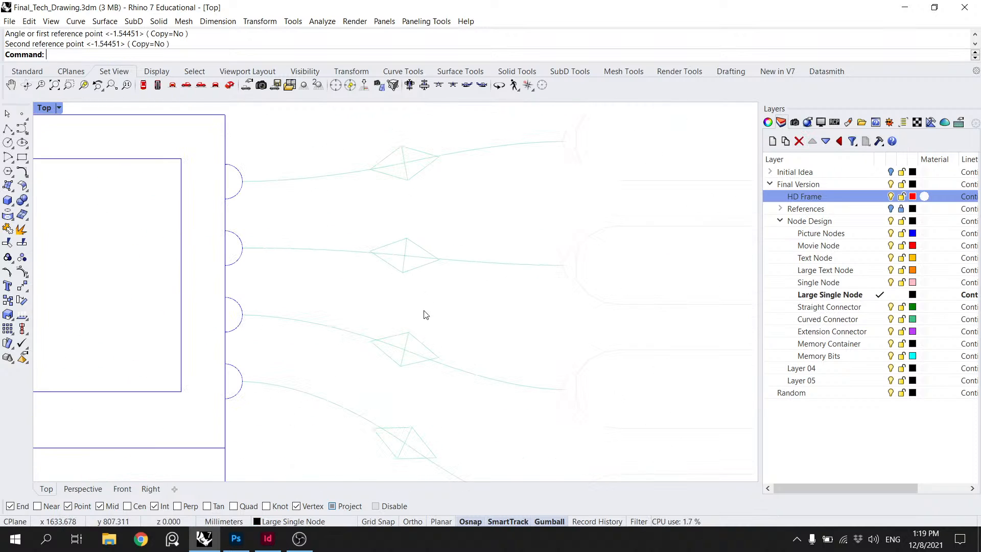
scroll(418, 377, "up", 3)
scroll(418, 378, "up", 6)
left_click(340, 336)
key("space")
left_click(375, 293)
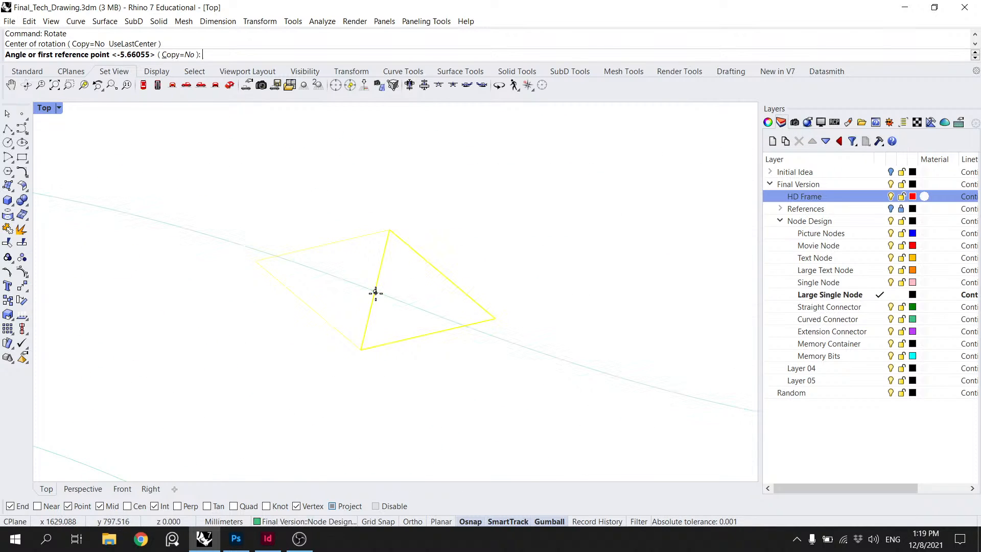
left_click(488, 317)
scroll(488, 336, "down", 4)
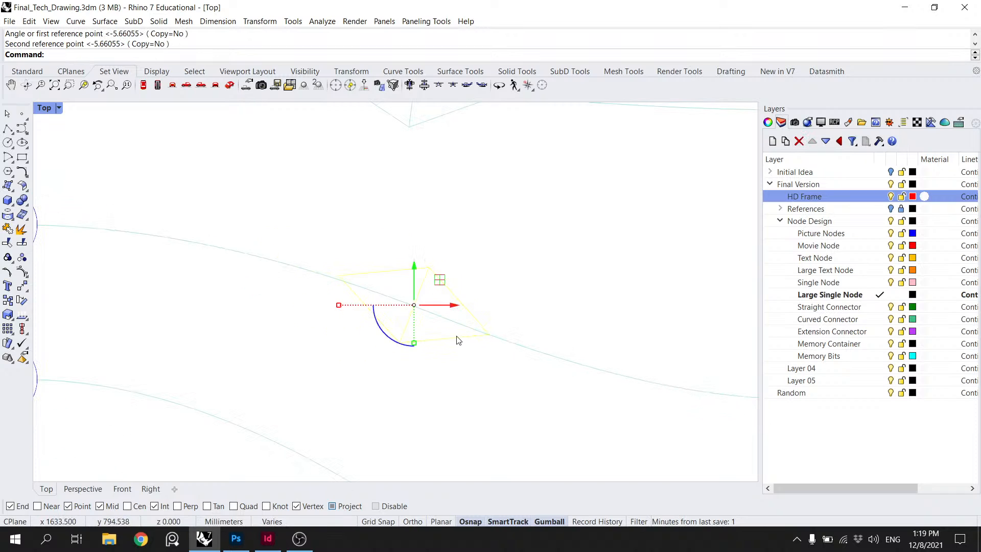
Step: Rotate the arrow on the topmost picture node's fourth connector about its centre so that its right tip lies on the curve
scroll(433, 339, "down", 6)
left_click_drag(456, 364, 438, 271)
scroll(431, 333, "up", 6)
left_click_drag(406, 305, 381, 324)
key("Return")
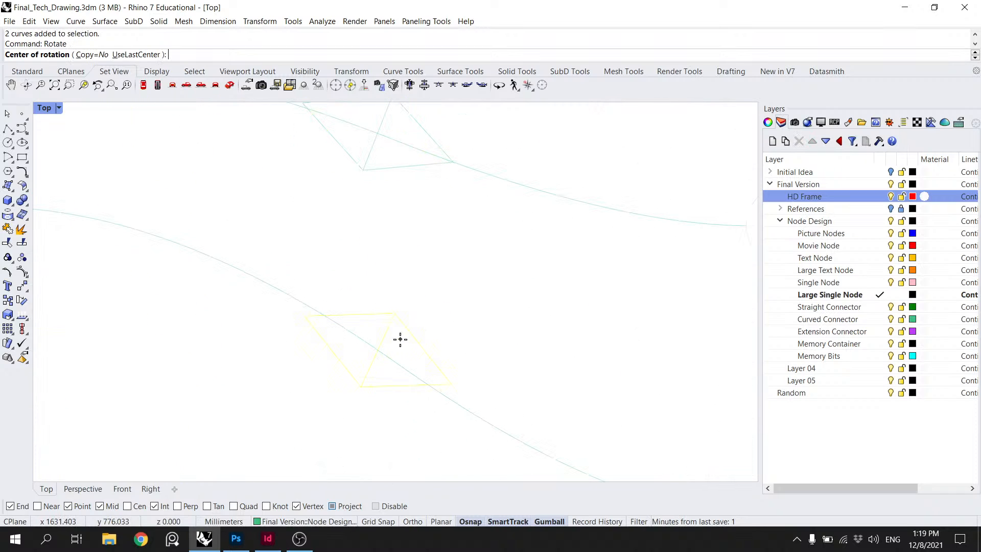
left_click(378, 349)
left_click(450, 384)
left_click(443, 391)
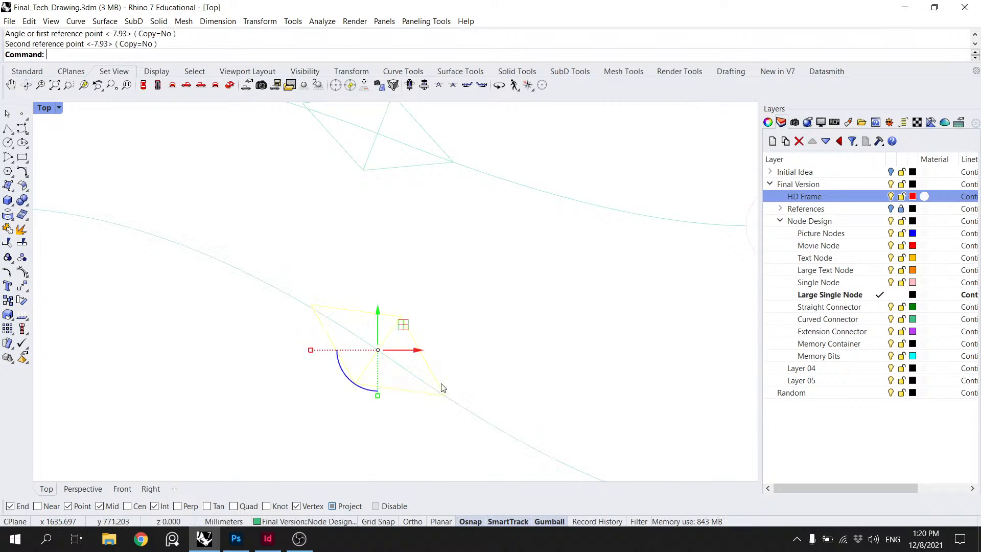
scroll(452, 343, "down", 8)
left_click(480, 347)
Step: Rotate the arrow on the second picture node's first connector slightly about its centre so that its right tip follows the curve
scroll(471, 281, "down", 3)
scroll(438, 407, "up", 8)
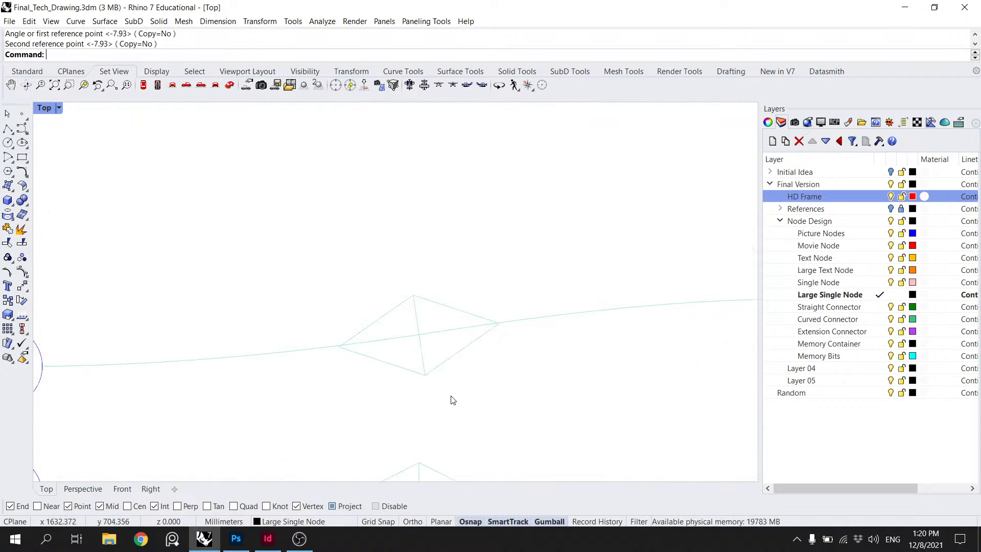
left_click_drag(442, 325, 408, 292)
key("Return")
left_click(404, 255)
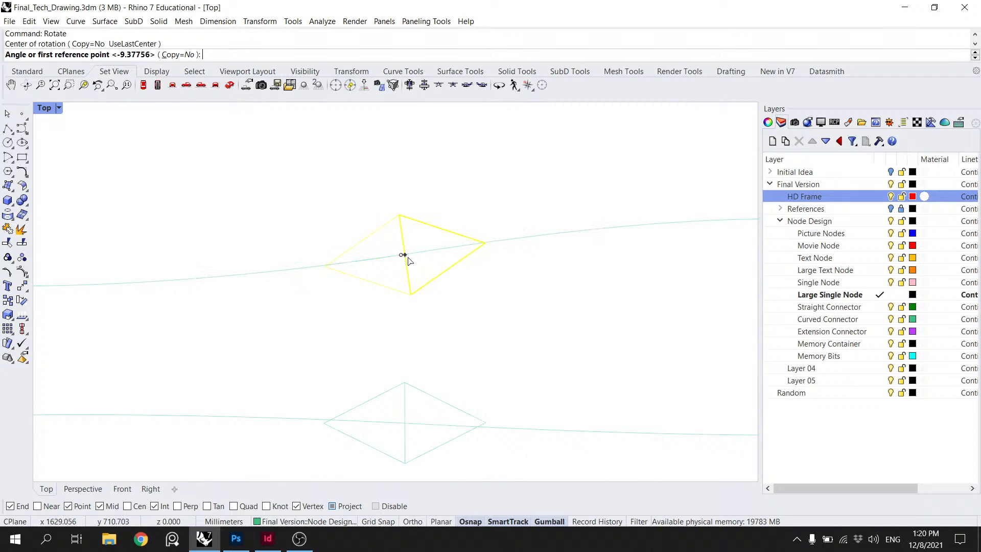
key("Escape")
key("Return")
left_click(405, 257)
left_click(484, 243)
scroll(483, 244, "up", 5)
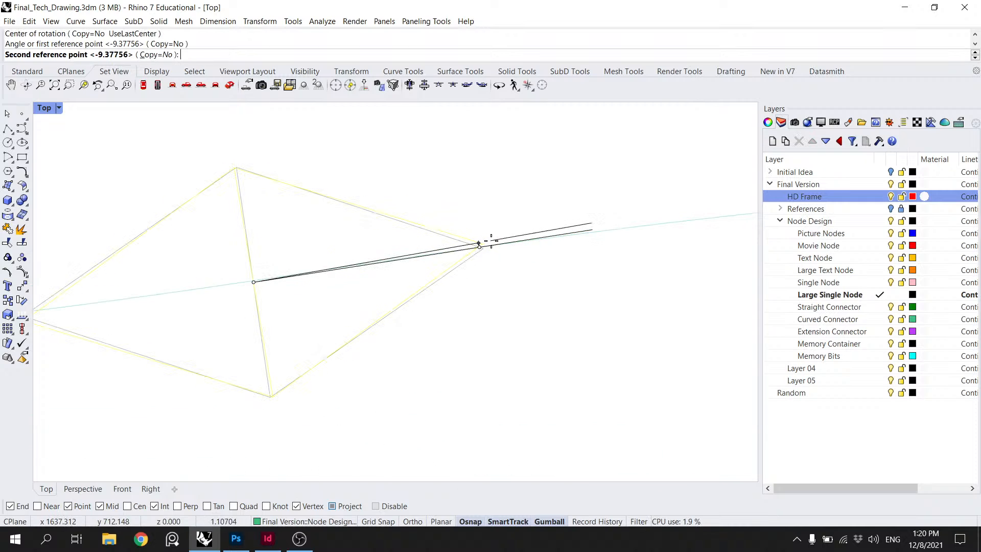
scroll(477, 248, "up", 2)
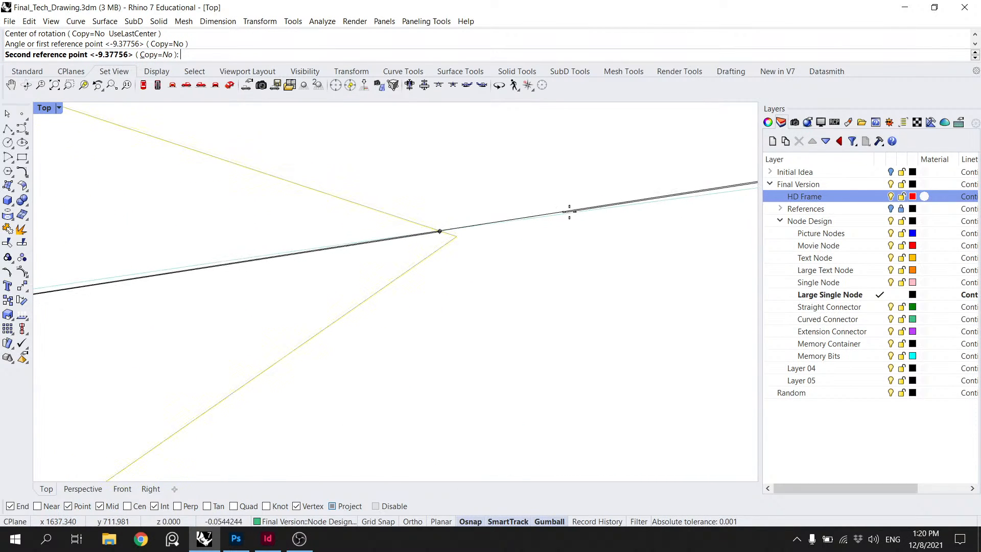
left_click(569, 212)
scroll(418, 256, "down", 6)
Step: Rotate the second picture node's first arrow again about its centre to bring its left tip onto the curve
key("Return")
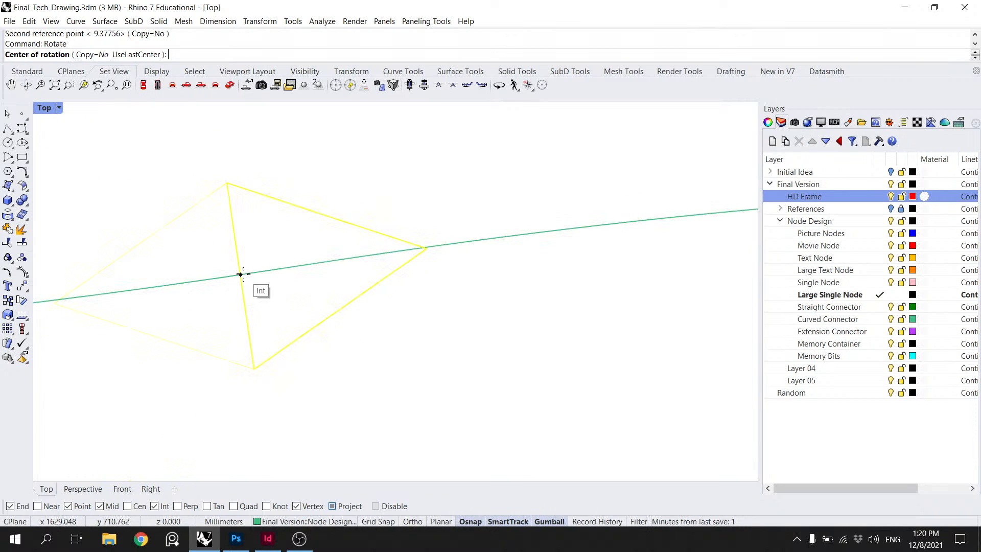
left_click(240, 275)
left_click_drag(141, 297, 416, 276)
scroll(343, 277, "up", 8)
left_click(300, 287)
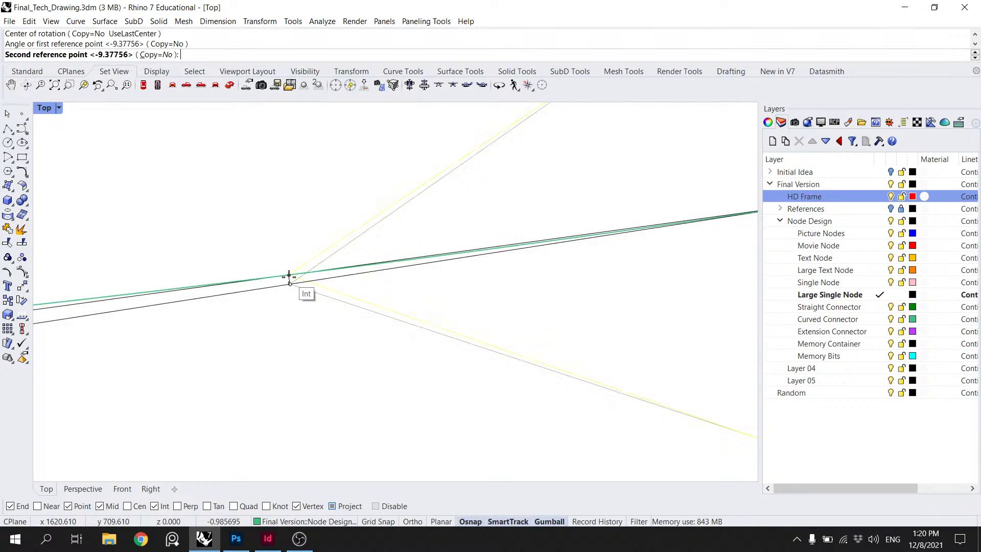
left_click(290, 276)
scroll(340, 269, "down", 6)
key("Escape")
Step: Rotate the arrow on the second picture node's second connector about its centre so that its right tip lies on the curve
scroll(397, 272, "down", 10)
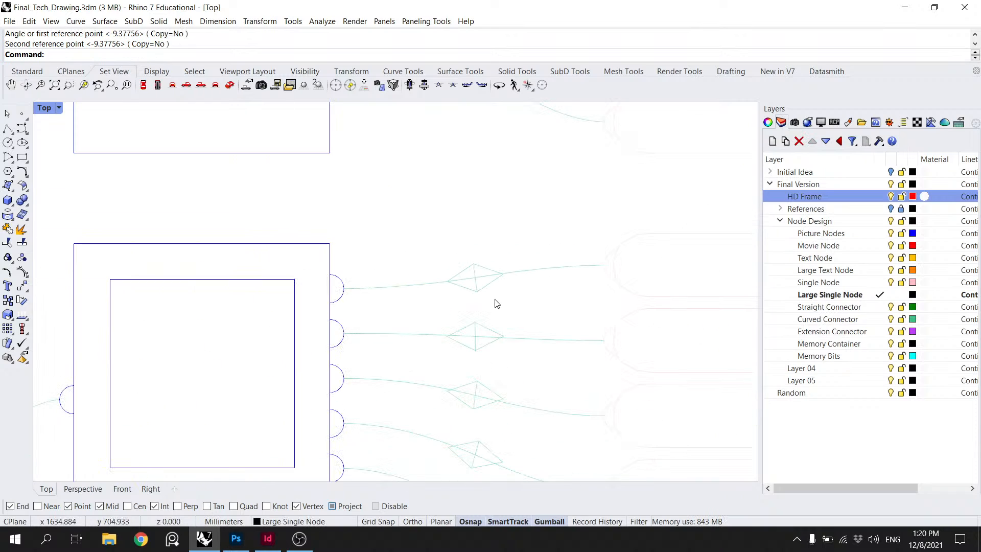
scroll(467, 294, "up", 10)
left_click(377, 280)
key("Return")
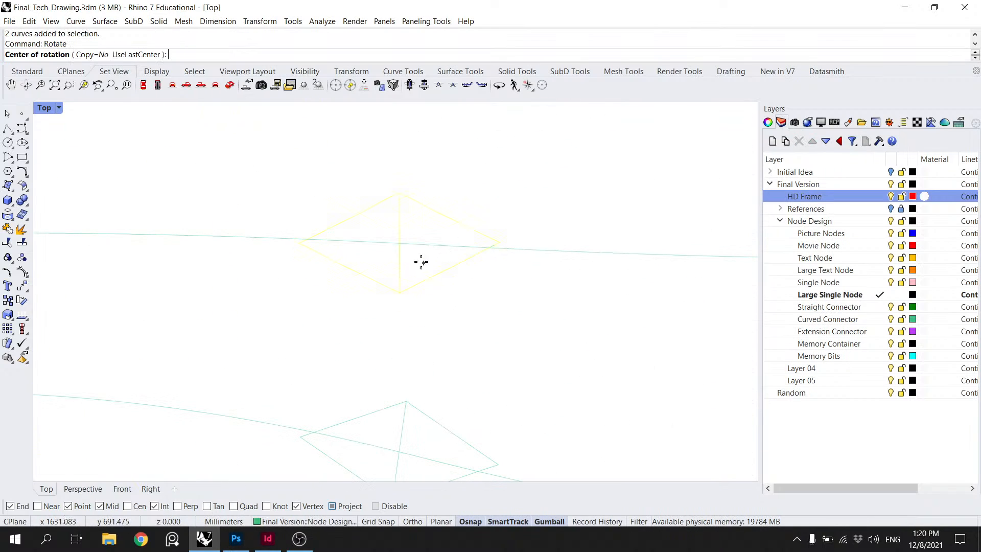
left_click(399, 243)
left_click(500, 243)
left_click(501, 249)
Step: Rotate the arrow on the second picture node's third connector about its centre so that its right tip lies on the curve
scroll(491, 261, "down", 8)
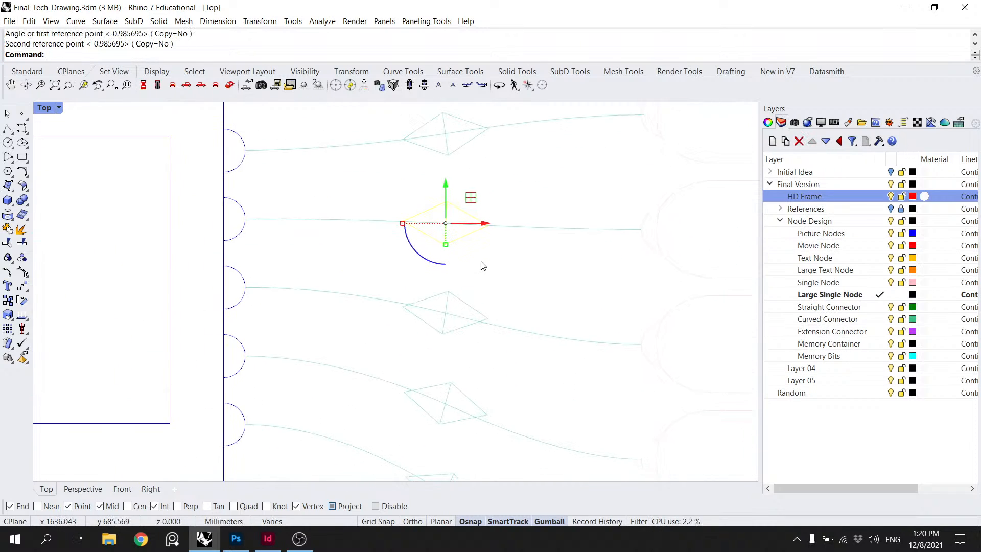
scroll(458, 324, "up", 10)
left_click_drag(455, 391, 361, 339)
key("Return")
left_click(408, 305)
key("Escape")
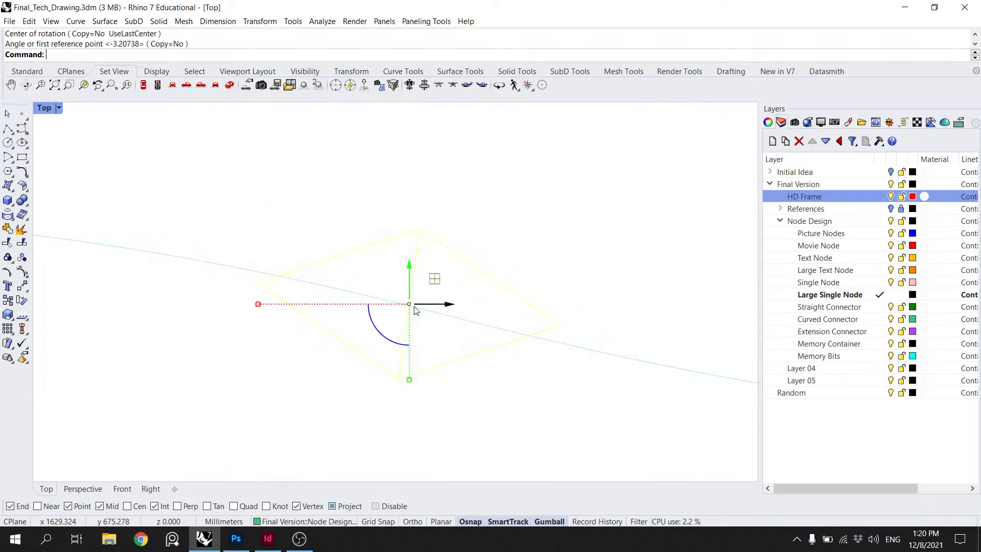
key("Return")
left_click(408, 305)
key("Escape")
key("Return")
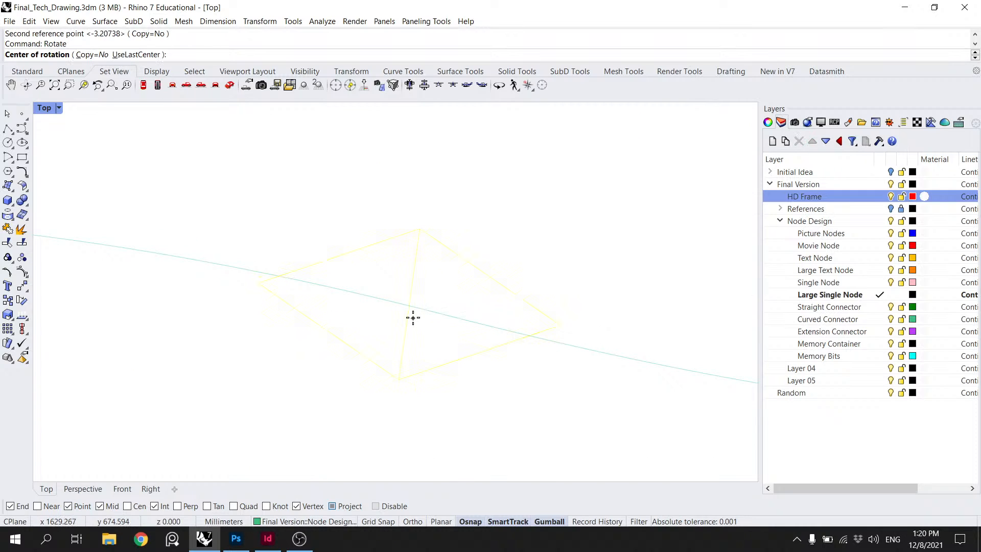
left_click(408, 305)
left_click(563, 324)
left_click(562, 336)
scroll(496, 247, "down", 5)
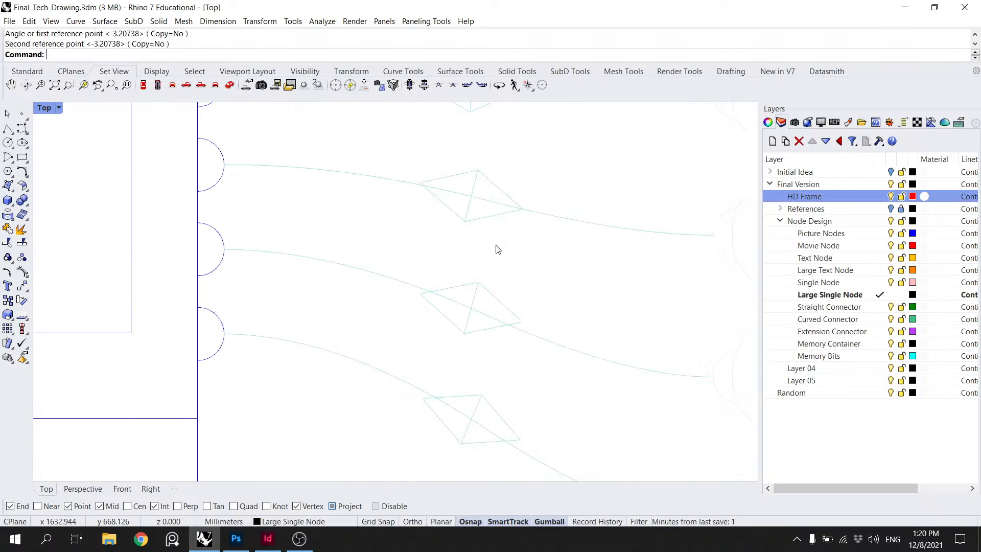
Step: Rotate the arrow on the second picture node's fourth connector about its centre so that its left tip lies on the curve
scroll(468, 373, "up", 5)
left_click(460, 312)
key("Return")
left_click(459, 304)
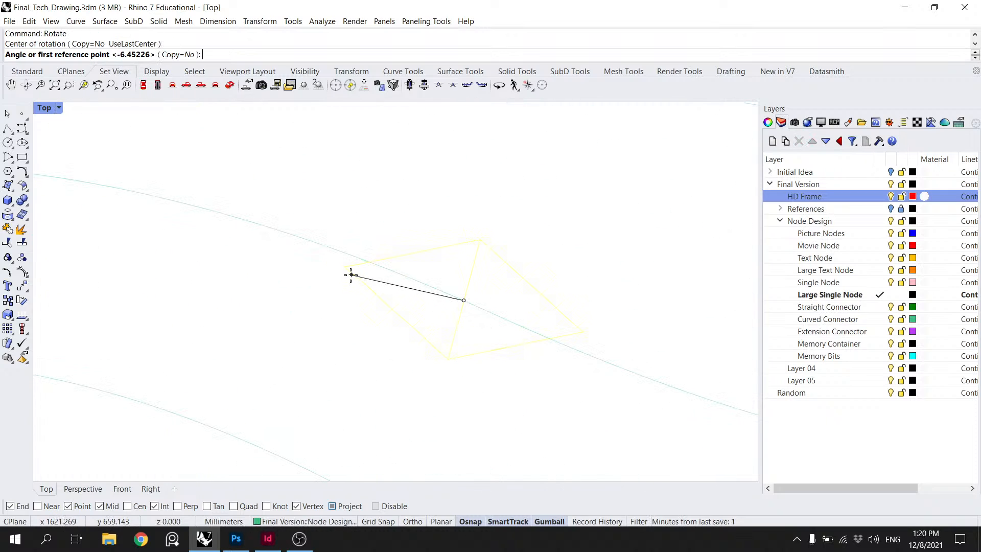
left_click(348, 268)
left_click(347, 258)
key("Escape")
Step: Rotate the arrow on the second picture node's fifth connector about its centre to put its right tip on the curve, and save the drawing
scroll(353, 261, "down", 7)
scroll(426, 330, "up", 7)
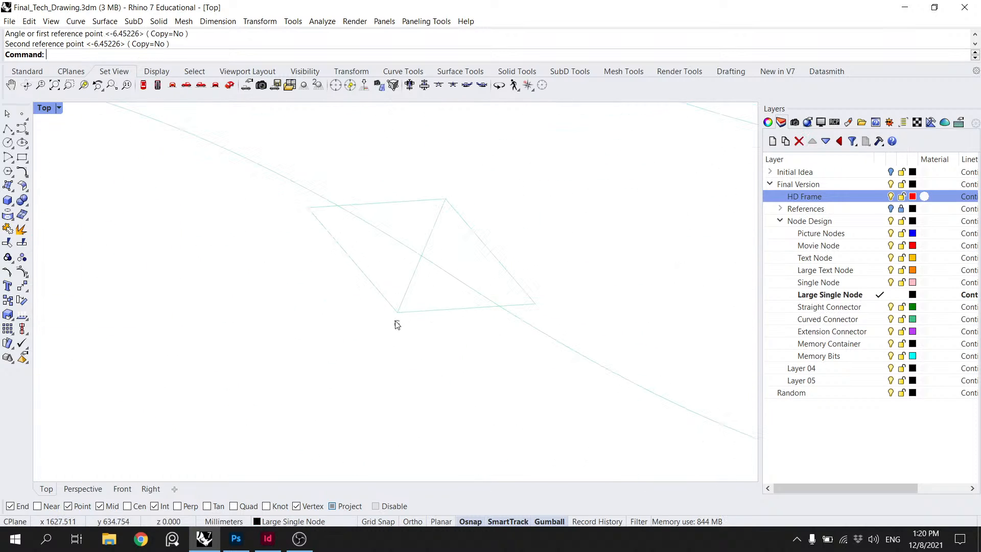
left_click(397, 312)
key("Return")
left_click(401, 276)
left_click(532, 302)
left_click(529, 314)
scroll(525, 324, "down", 5)
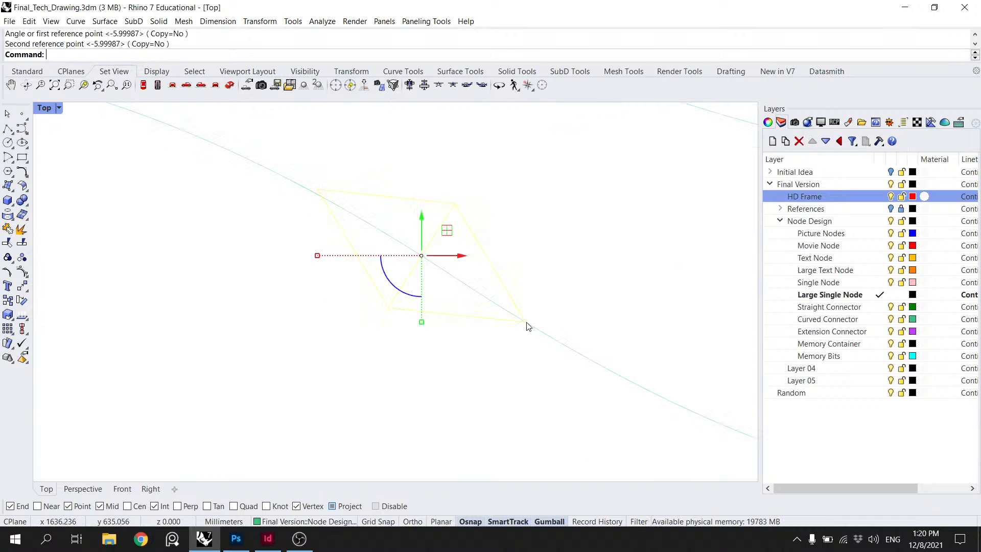
key("ctrl+s")
scroll(528, 224, "down", 5)
Step: Rotate the arrow on the third picture node's first connector about its centre so that its left tip lies on the curve
scroll(541, 328, "up", 8)
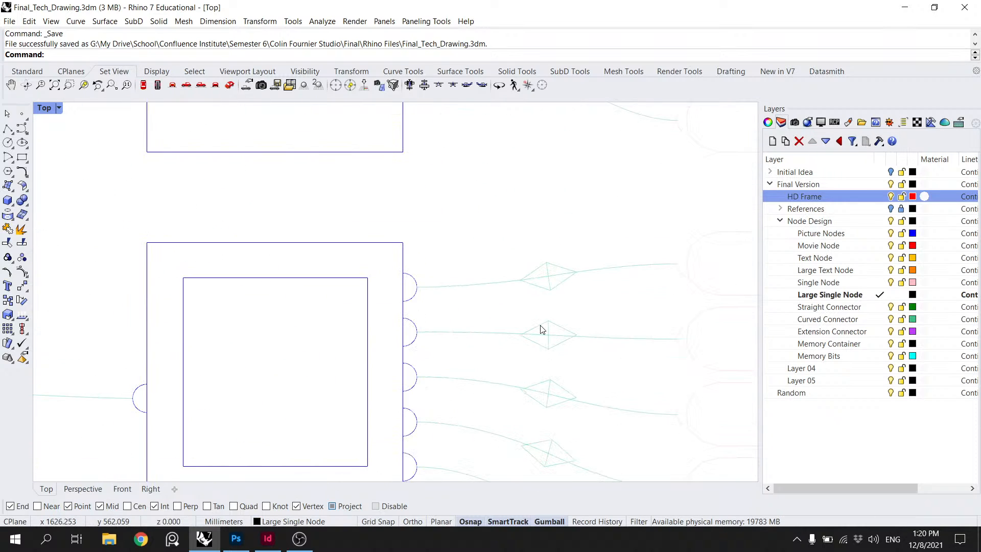
scroll(467, 249, "up", 4)
left_click_drag(497, 275, 456, 247)
key("Return")
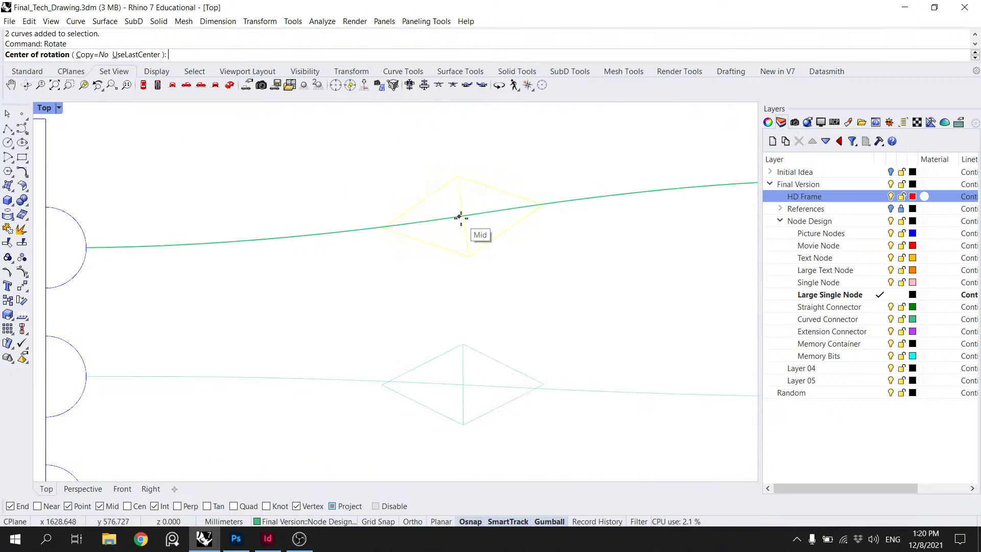
scroll(470, 215, "up", 4)
scroll(462, 215, "up", 3)
left_click(454, 215)
left_click(278, 245)
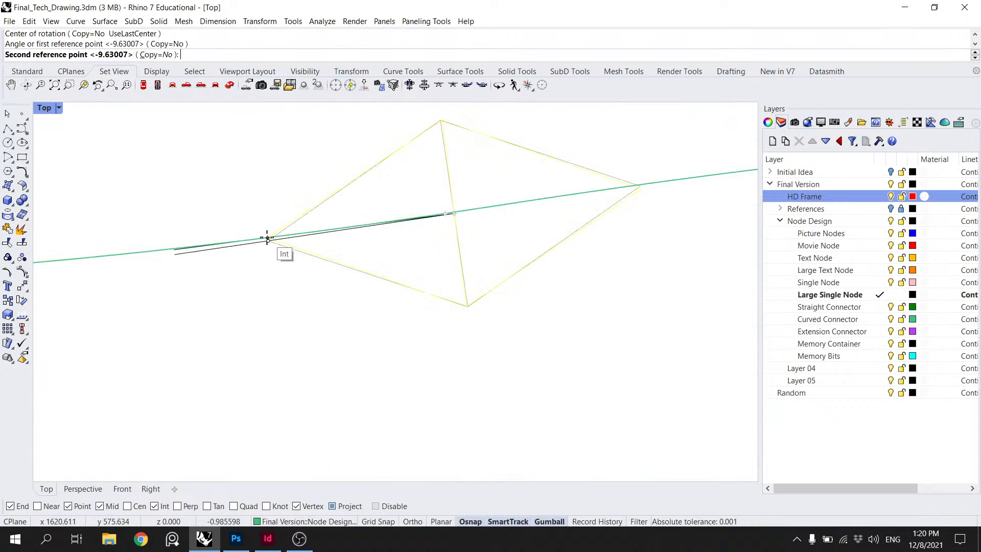
left_click(268, 237)
scroll(395, 329, "down", 2)
Step: Switch the Top viewport's display mode to Shaded
left_click_drag(392, 324, 393, 195)
left_click_drag(449, 280, 450, 210)
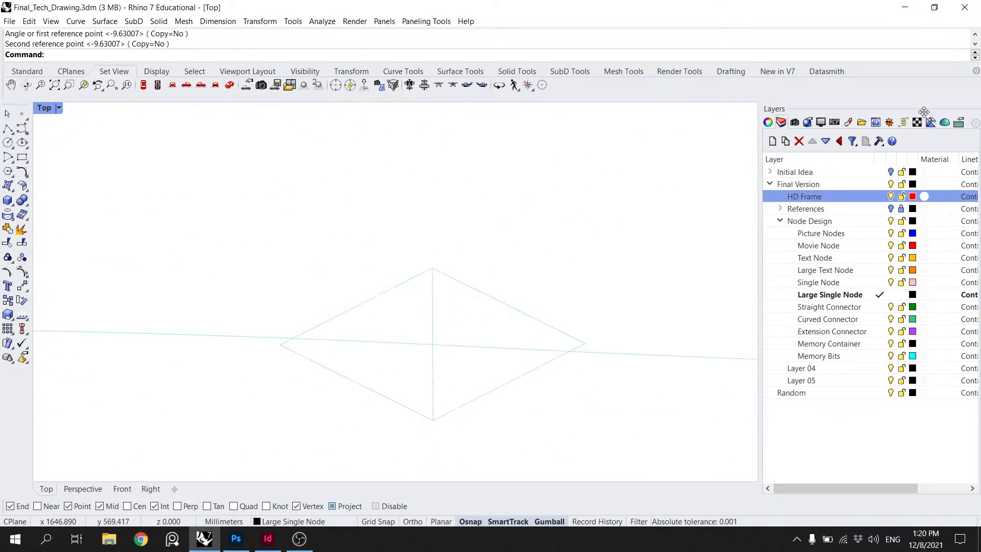
left_click(862, 123)
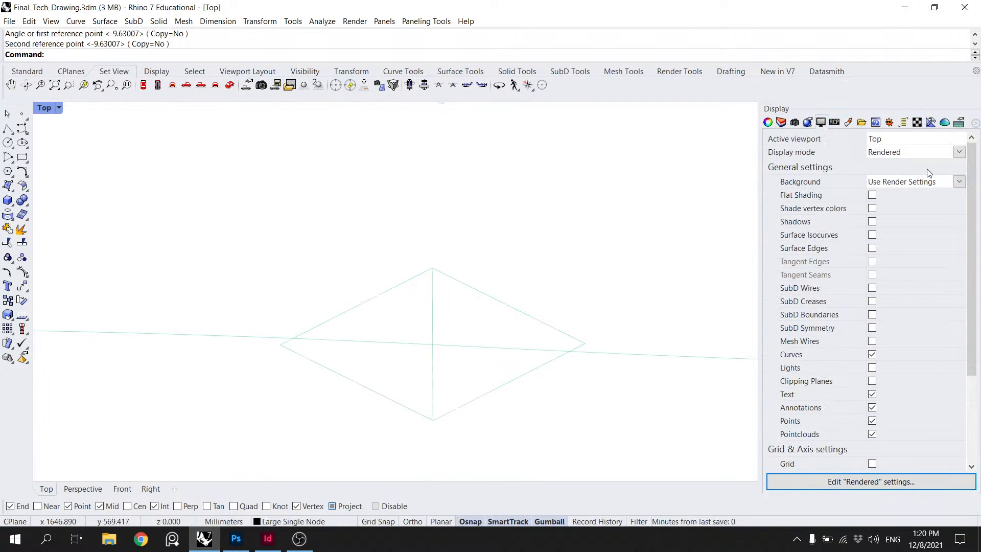
left_click(781, 122)
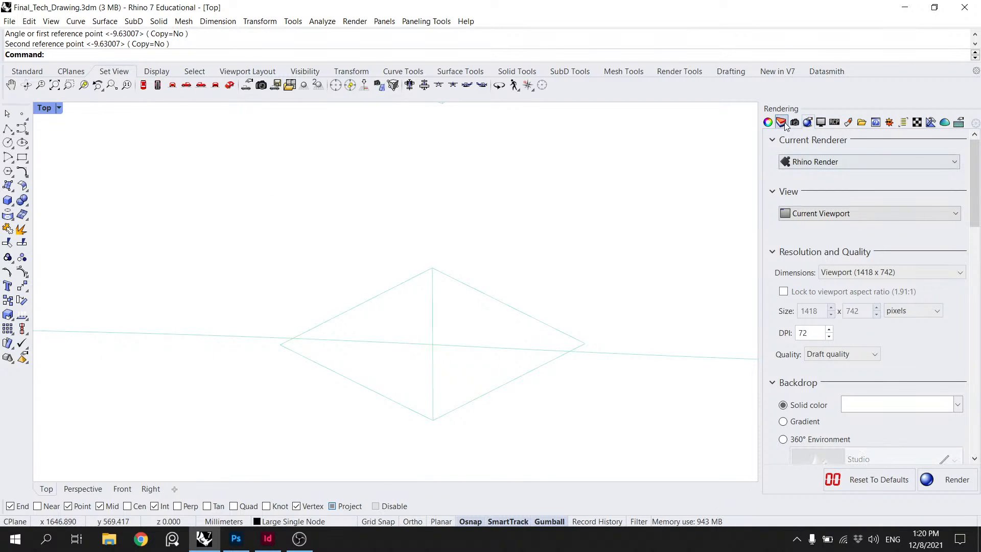
left_click(821, 123)
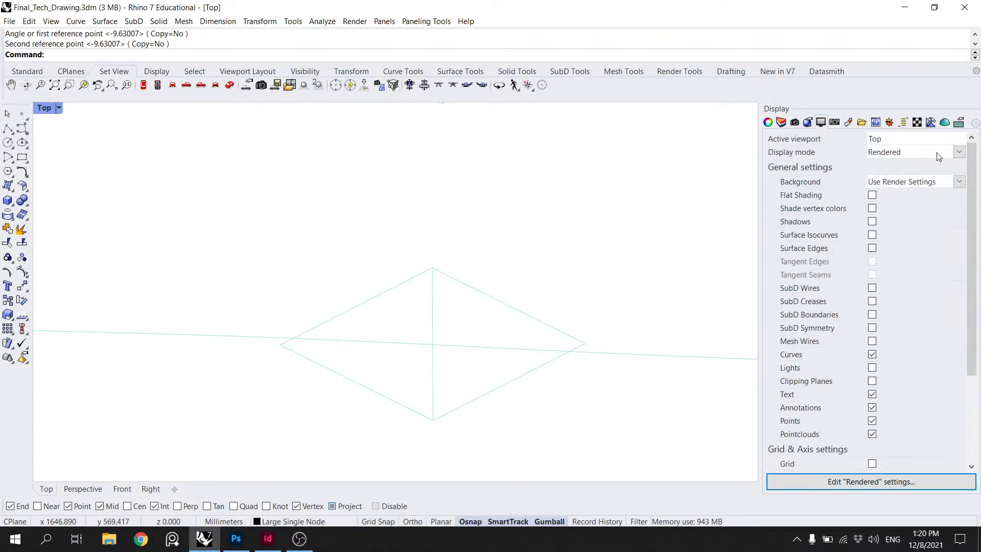
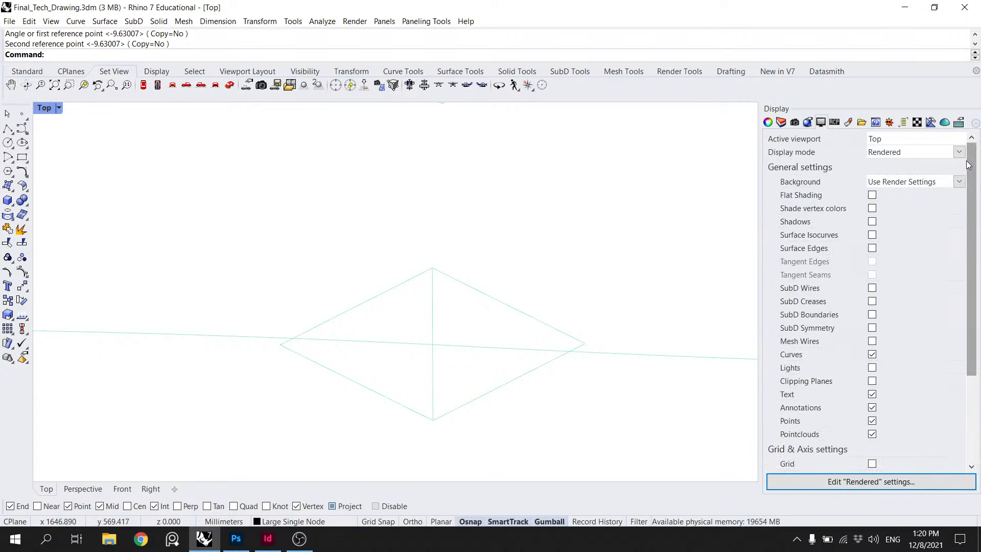
left_click(59, 108)
left_click(67, 162)
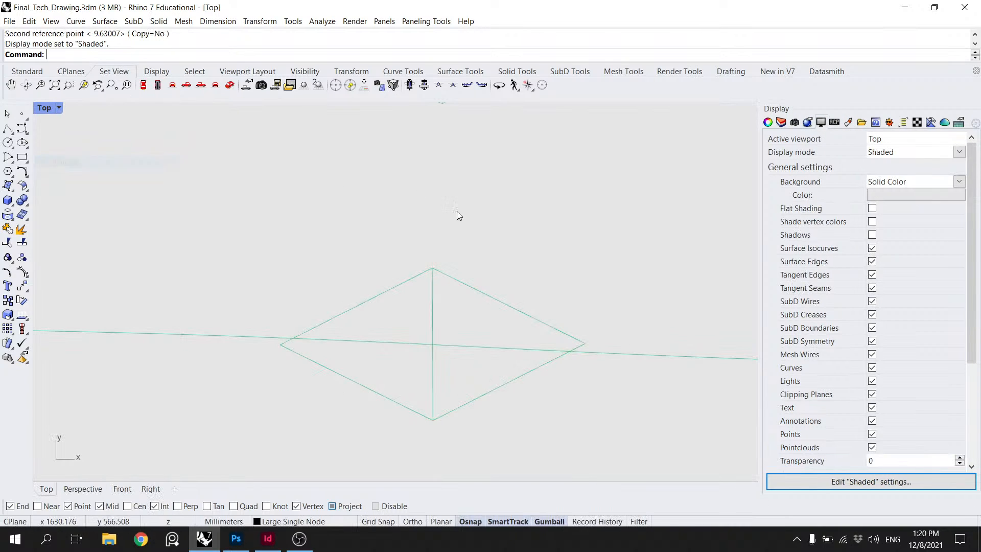
Step: Rotate the arrow on the third picture node's second connector about its centre so that its left tip lies on the curve
left_click(415, 418)
scroll(486, 383, "up", 3)
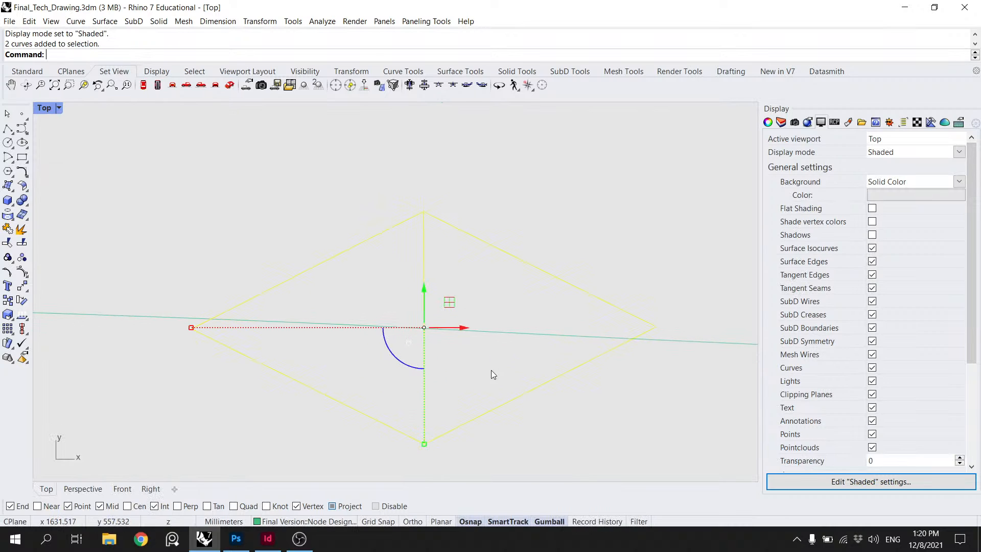
left_click_drag(447, 345, 447, 342)
type("Rotate")
key("Return")
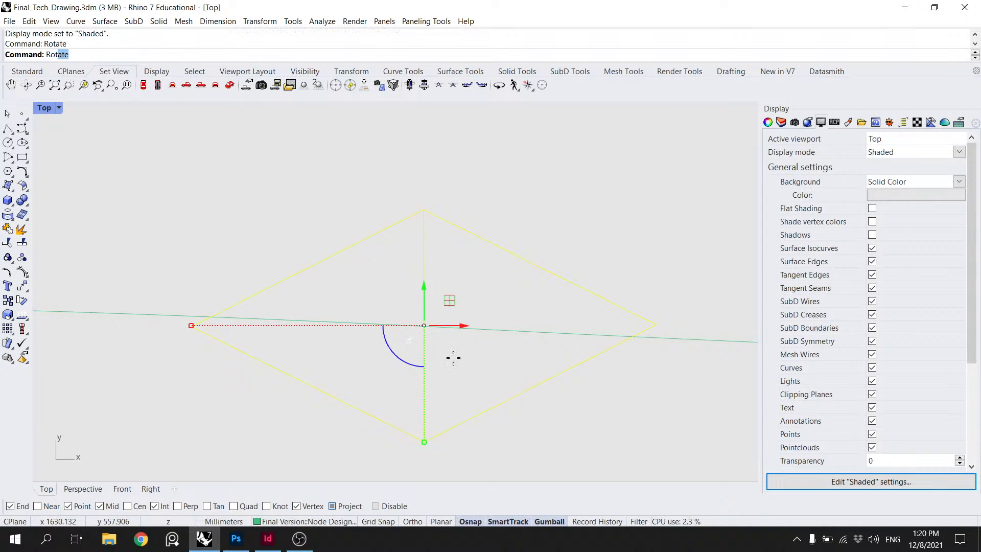
scroll(453, 357, "up", 1)
left_click(417, 319)
left_click(131, 319)
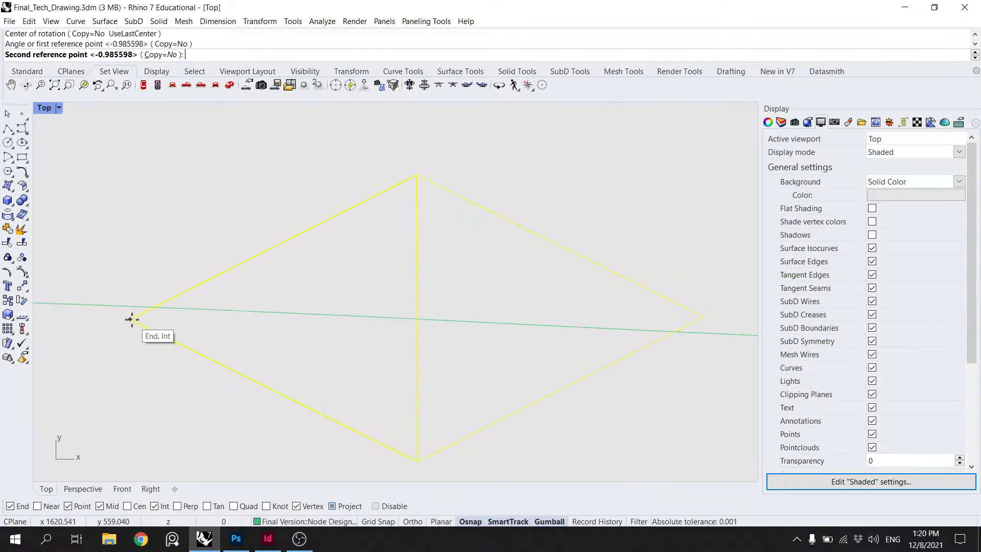
left_click(127, 308)
key("Escape")
Step: Rotate the arrow on the third picture node's third connector about its centre so that its right tip lies on the curve
left_click_drag(398, 398, 353, 307)
scroll(353, 307, "down", 8)
left_click_drag(385, 360, 379, 279)
left_click_drag(362, 406, 362, 232)
scroll(350, 374, "up", 6)
left_click_drag(382, 364, 328, 258)
key("space")
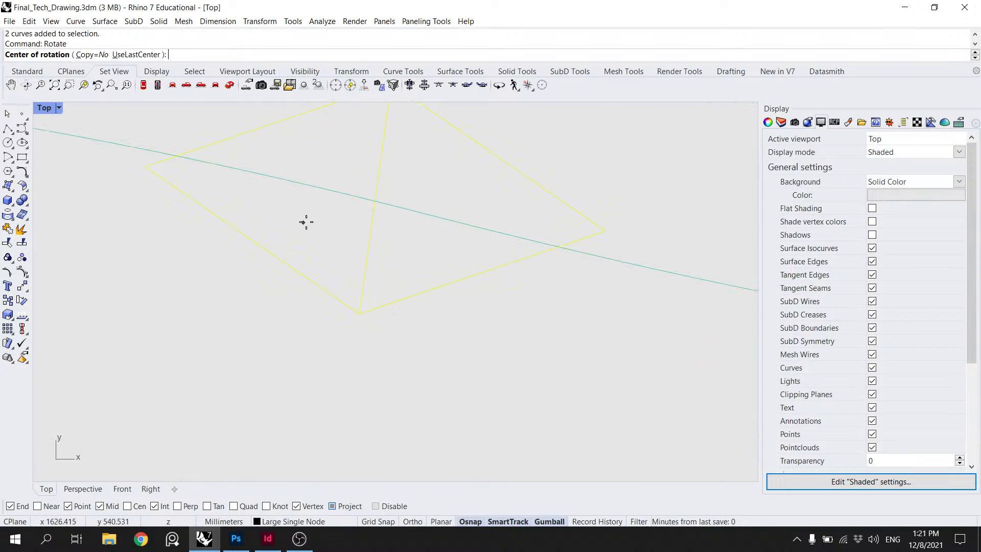
left_click(373, 202)
left_click(605, 232)
left_click(603, 258)
scroll(595, 269, "down", 12)
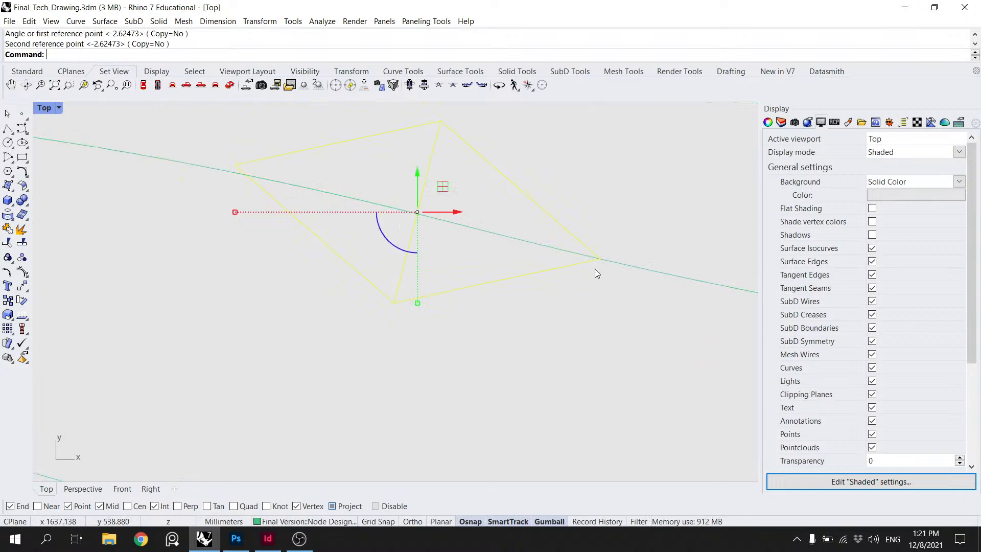
key("Escape")
Step: Rotate the arrow on the third picture node's fourth connector about its centre so that its left tip lies on the curve
left_click_drag(549, 407, 462, 340)
scroll(533, 310, "up", 12)
key("space")
left_click(530, 290)
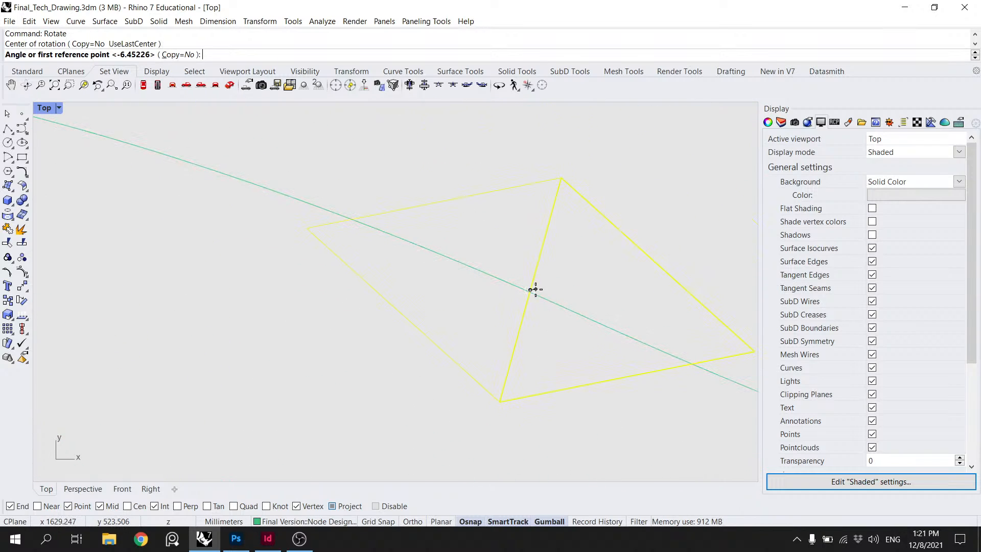
key("Escape")
key("space")
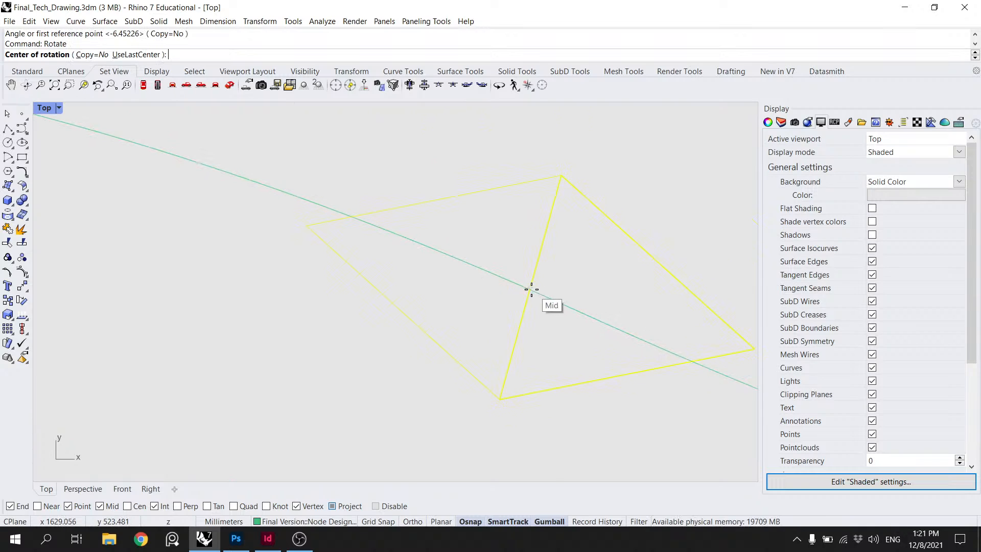
left_click(531, 289)
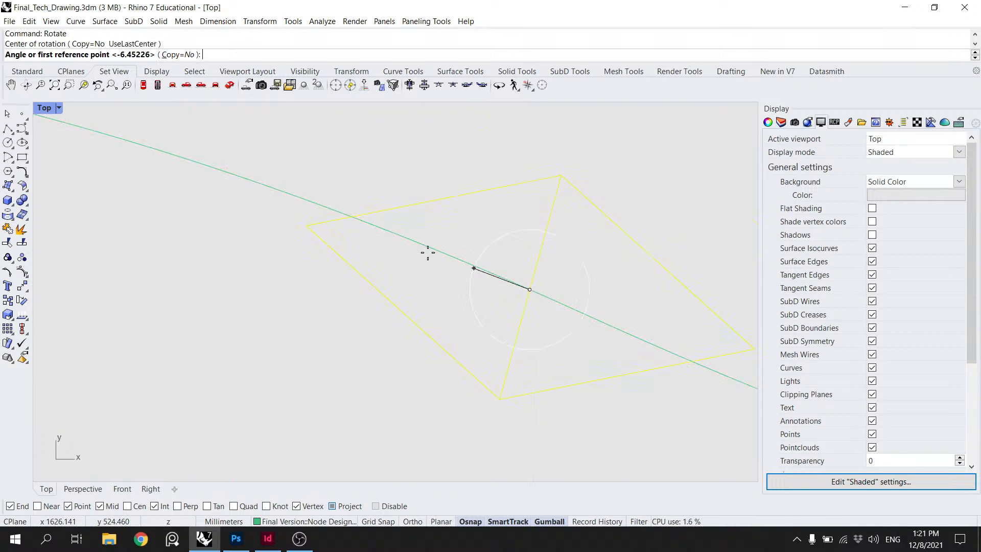
left_click(306, 226)
left_click(310, 205)
key("Escape")
Step: Rotate the arrow on the third picture node's fifth connector about its centre to put its right tip on the curve, and save the drawing
scroll(332, 276, "down", 10)
left_click_drag(396, 333, 401, 228)
scroll(443, 299, "up", 6)
left_click_drag(462, 273, 381, 323)
key("space")
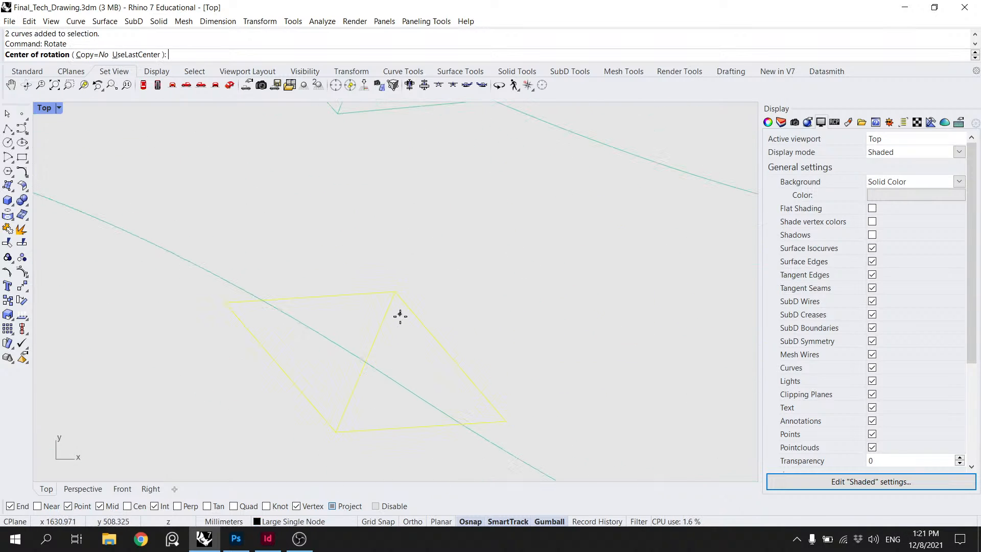
left_click(364, 362)
left_click(505, 421)
left_click(500, 452)
scroll(489, 358, "down", 2)
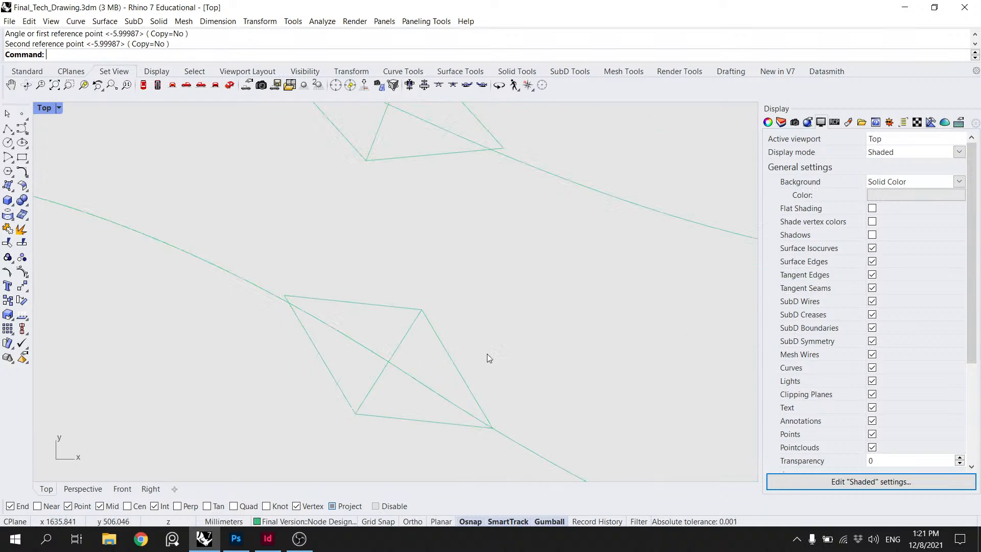
scroll(488, 358, "down", 3)
key("ctrl+s")
scroll(513, 296, "down", 4)
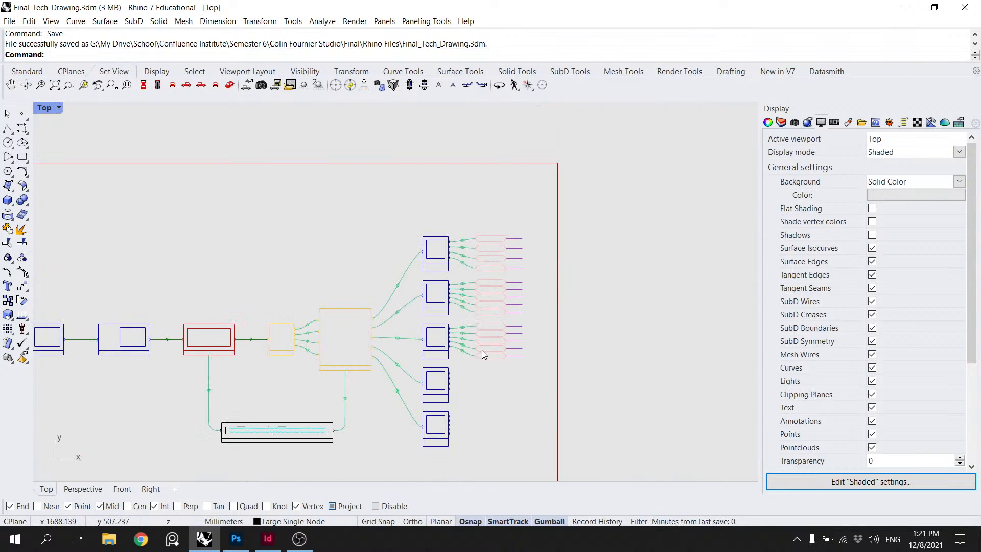
scroll(482, 353, "up", 3)
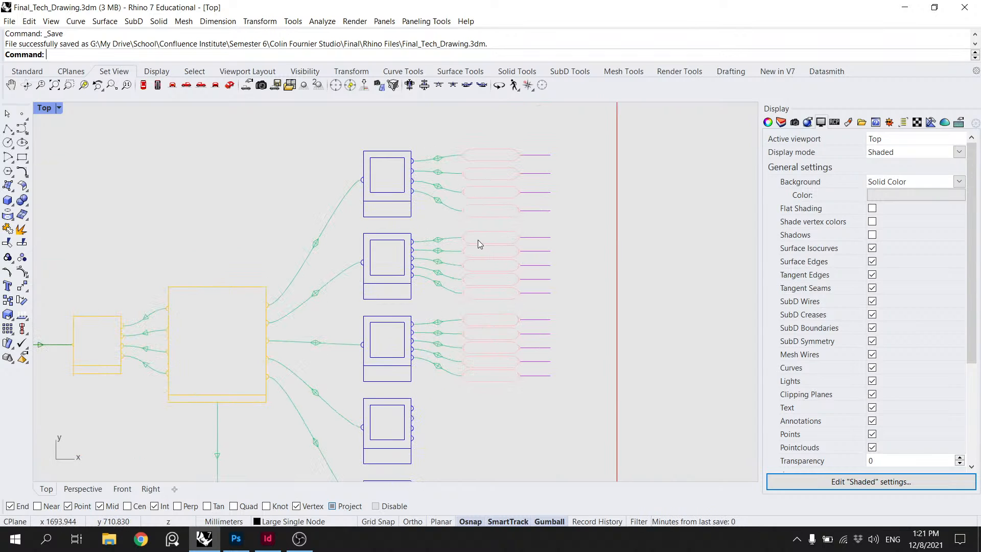
scroll(572, 230, "down", 2)
scroll(480, 326, "up", 4)
scroll(481, 332, "down", 2)
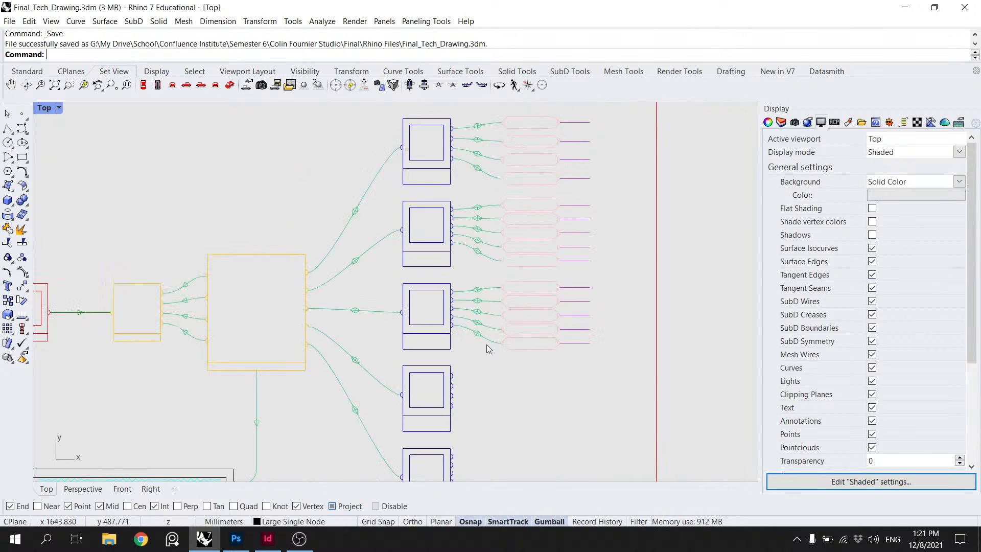
left_click_drag(469, 119, 471, 119)
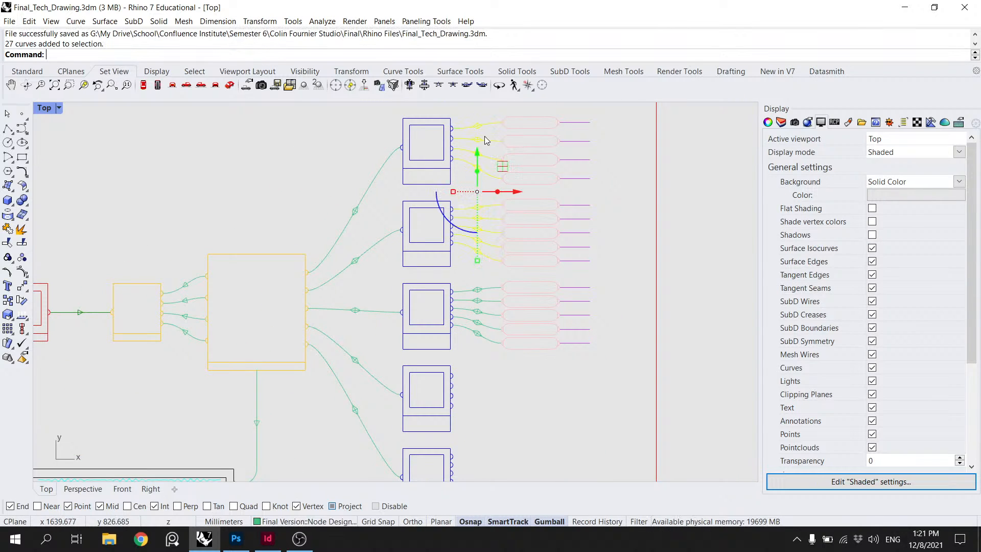
left_click(482, 271)
left_click_drag(483, 271, 460, 111)
key("Return")
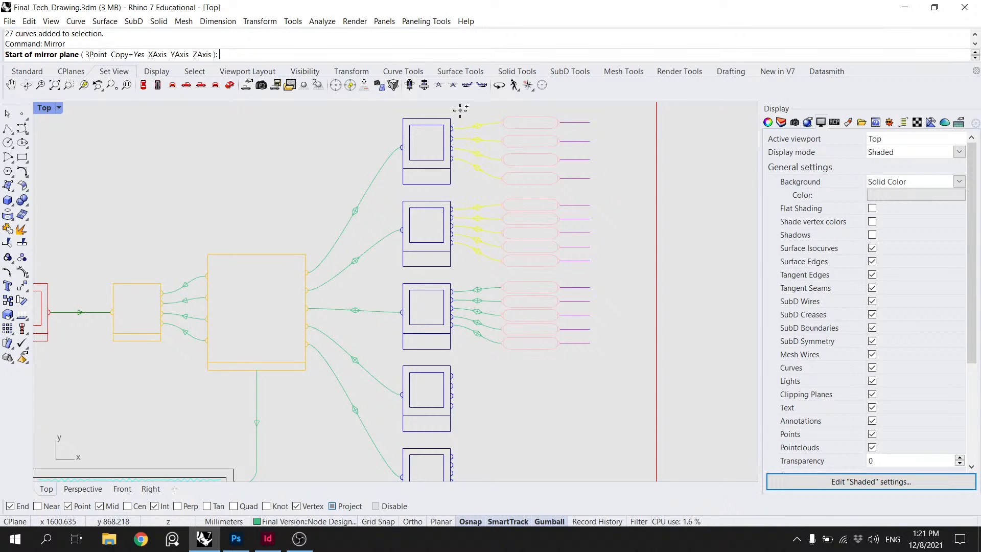
scroll(398, 301, "up", 6)
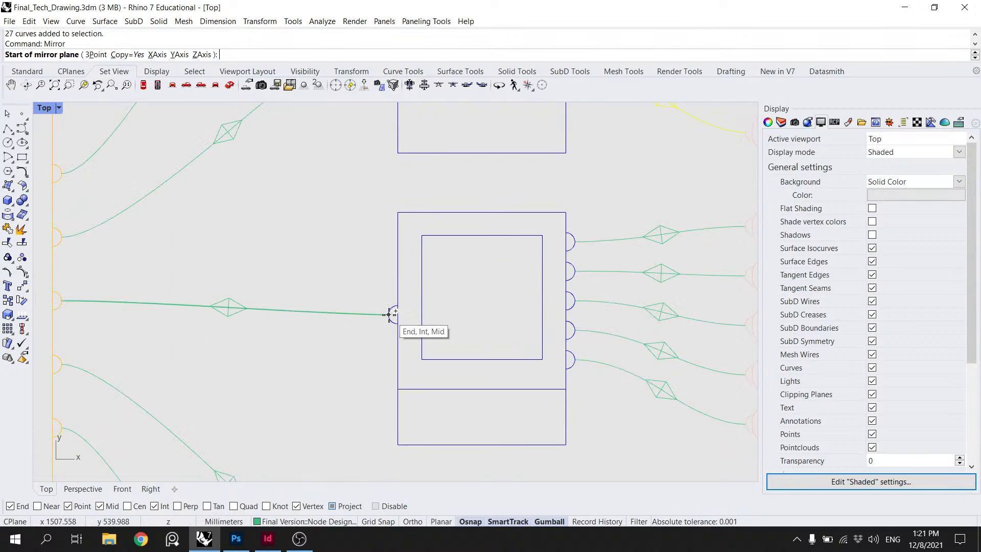
left_click(402, 313)
scroll(438, 307, "down", 5)
key("shift")
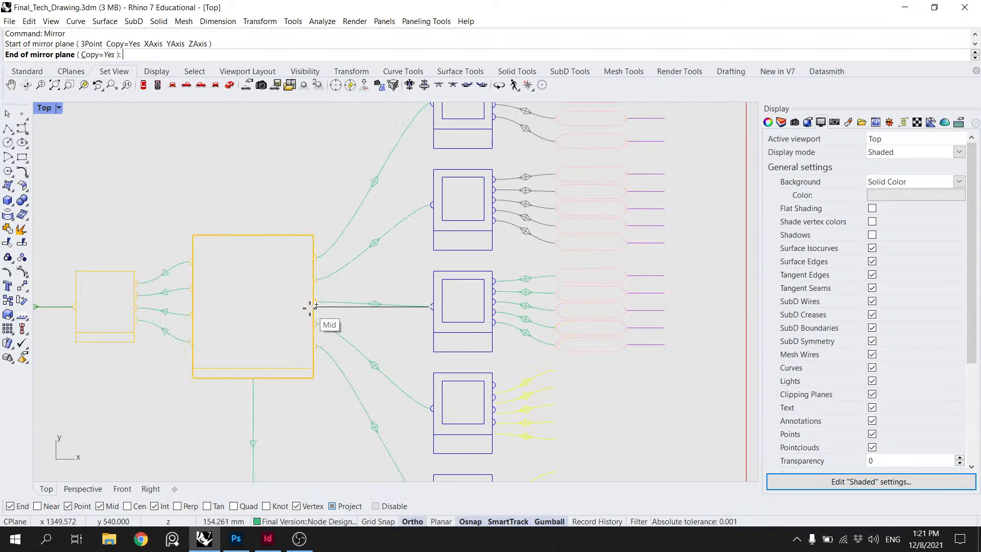
key("Escape")
key("Return")
left_click_drag(568, 230, 401, 237)
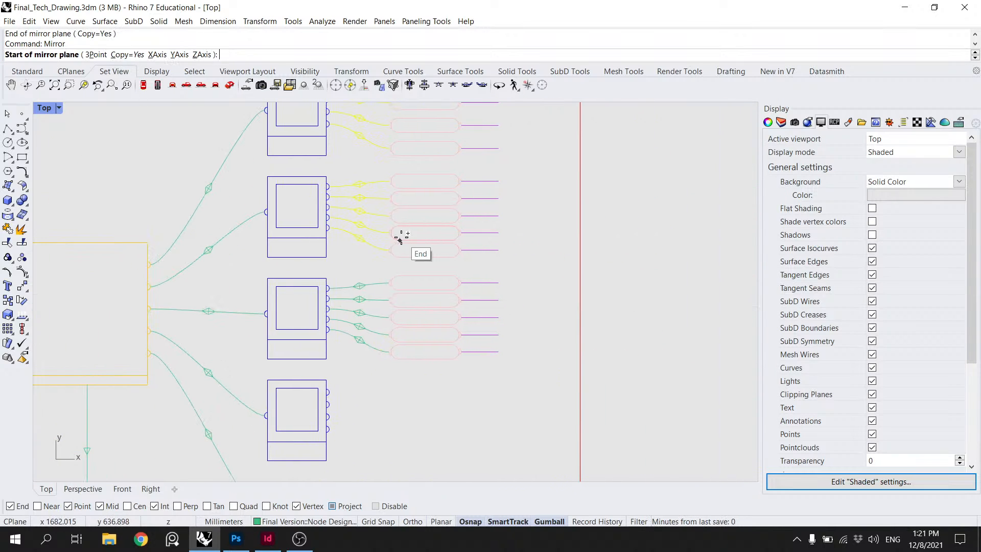
left_click(503, 316)
key("shift")
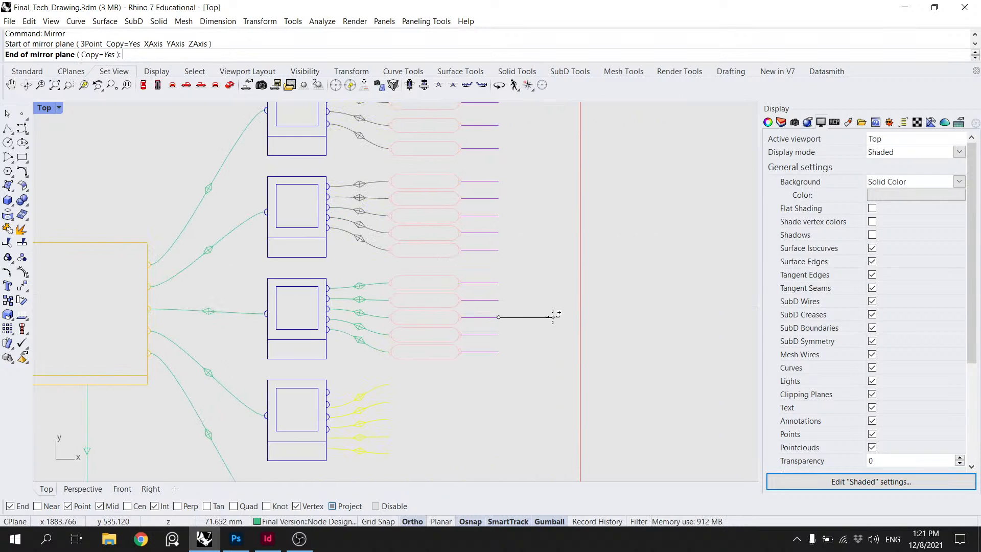
scroll(536, 261, "down", 2)
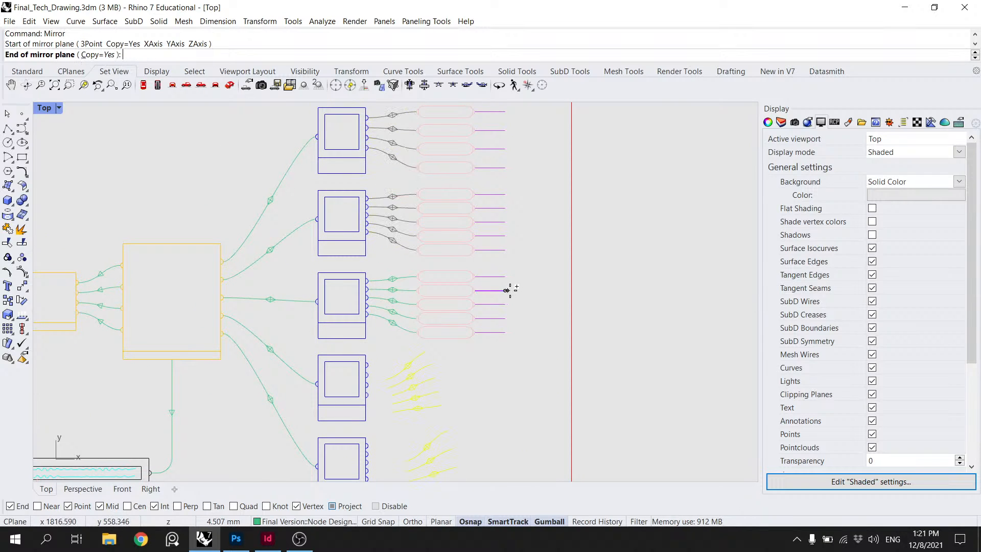
left_click(540, 290)
key("Return")
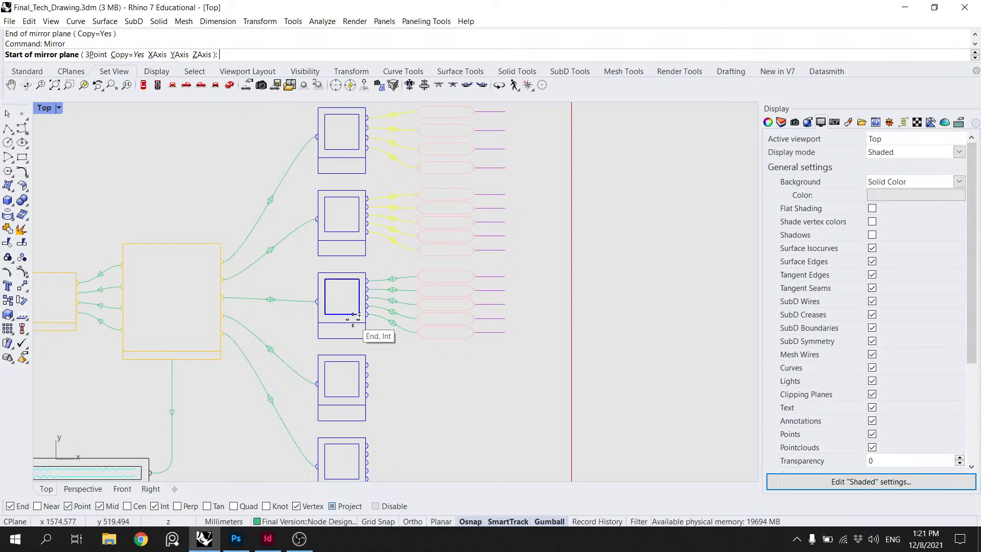
scroll(222, 302, "up", 2)
left_click(225, 294)
key("shift")
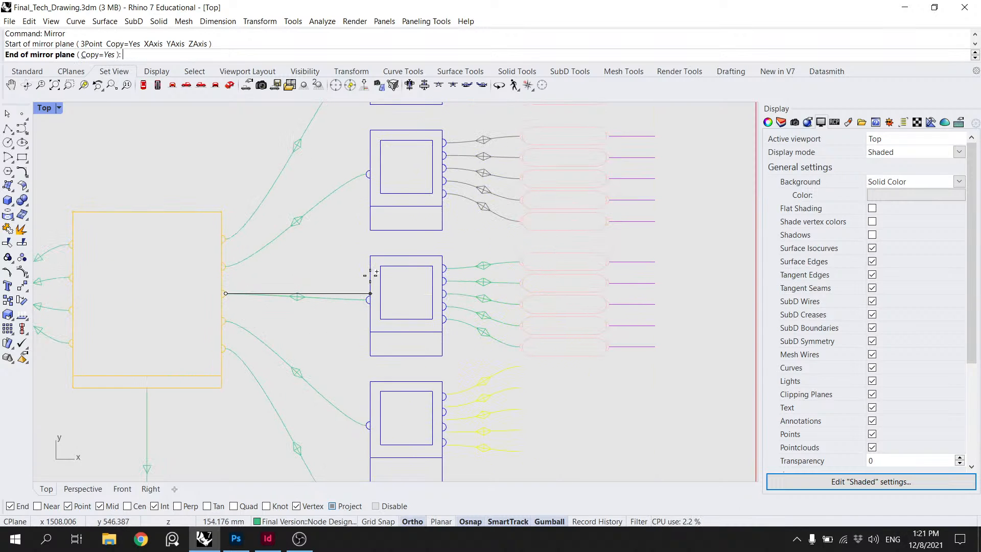
left_click(371, 275)
scroll(381, 246, "down", 2)
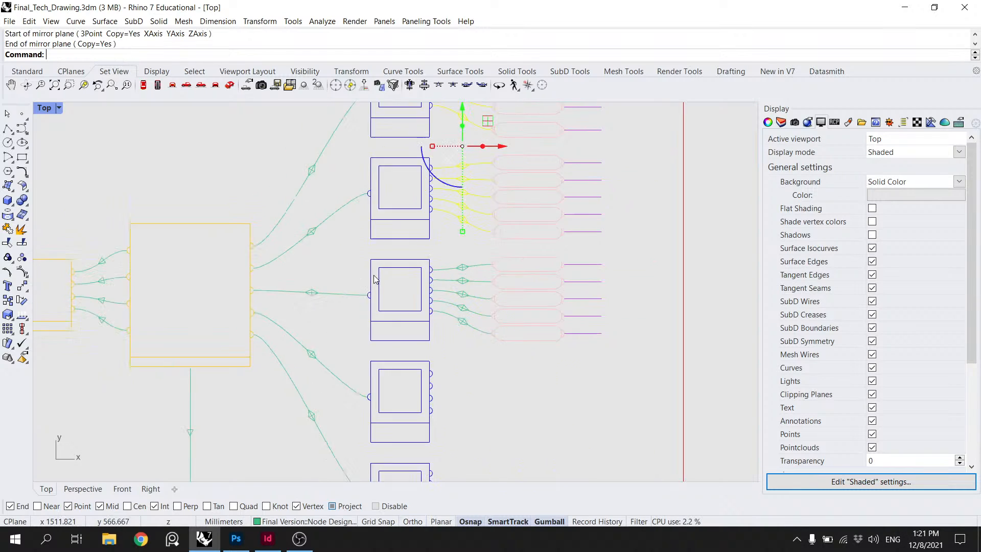
left_click_drag(387, 212, 385, 258)
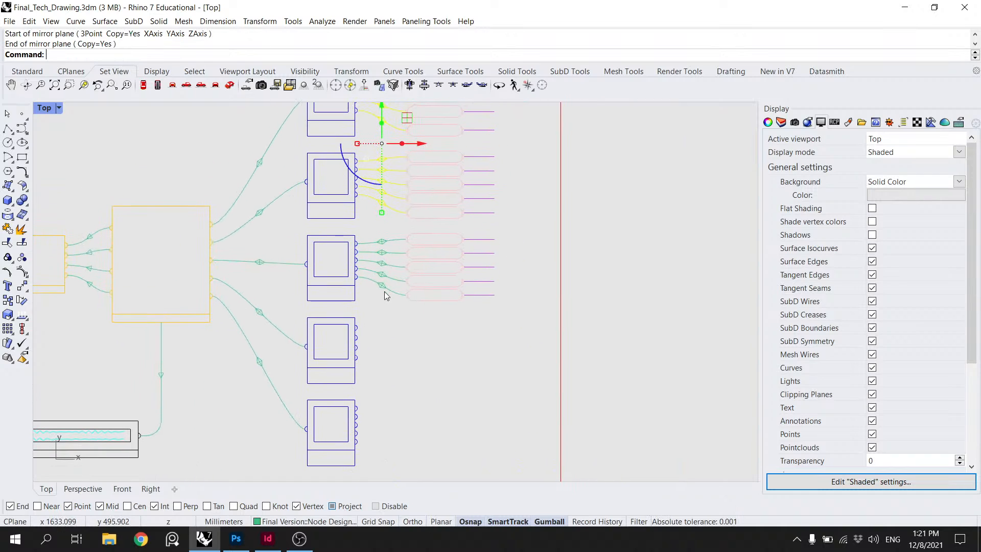
left_click(207, 155)
left_click(7, 128)
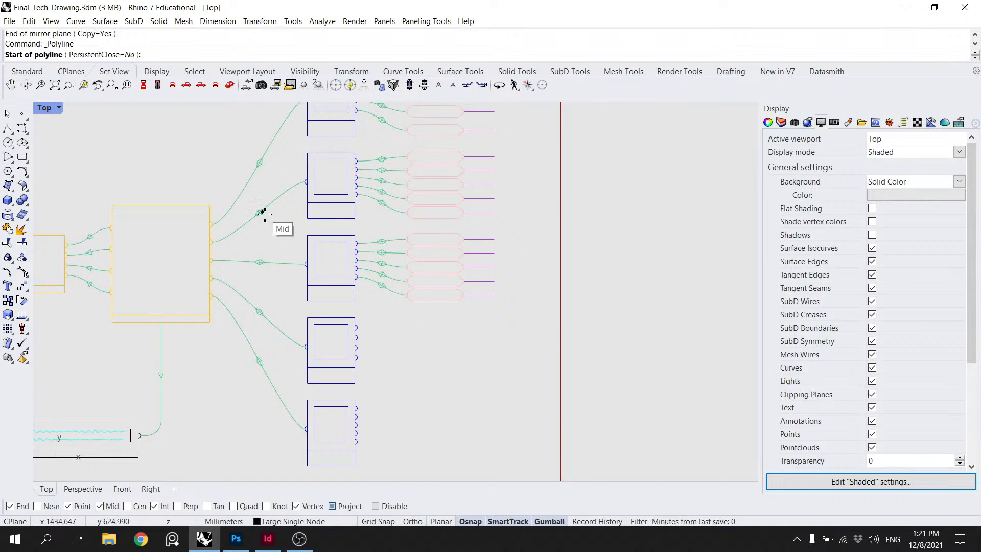
key("Escape")
Step: Mirror a copy of the first picture node's four connectors with arrows about a horizontal line from the end of its uppermost purple line
left_click_drag(373, 123, 354, 118)
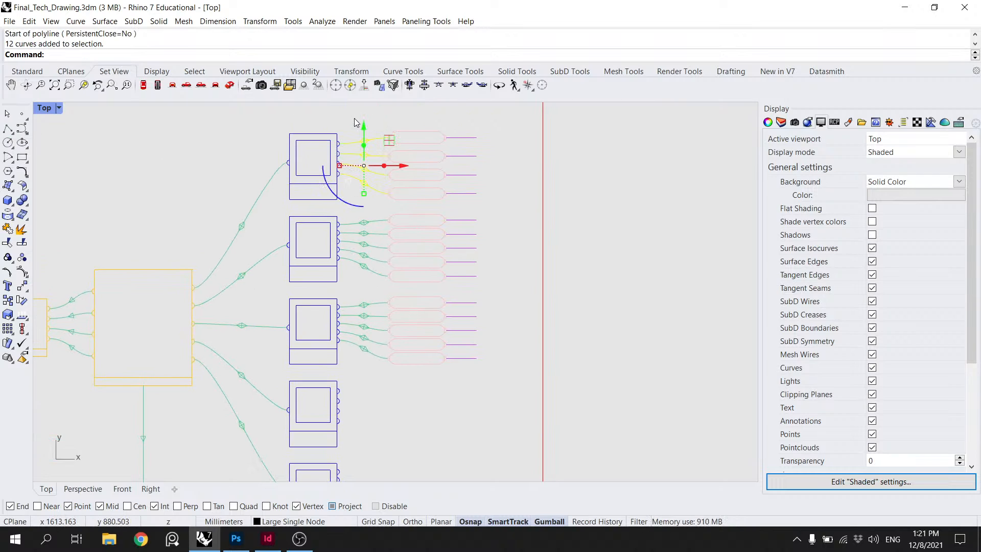
key("Return")
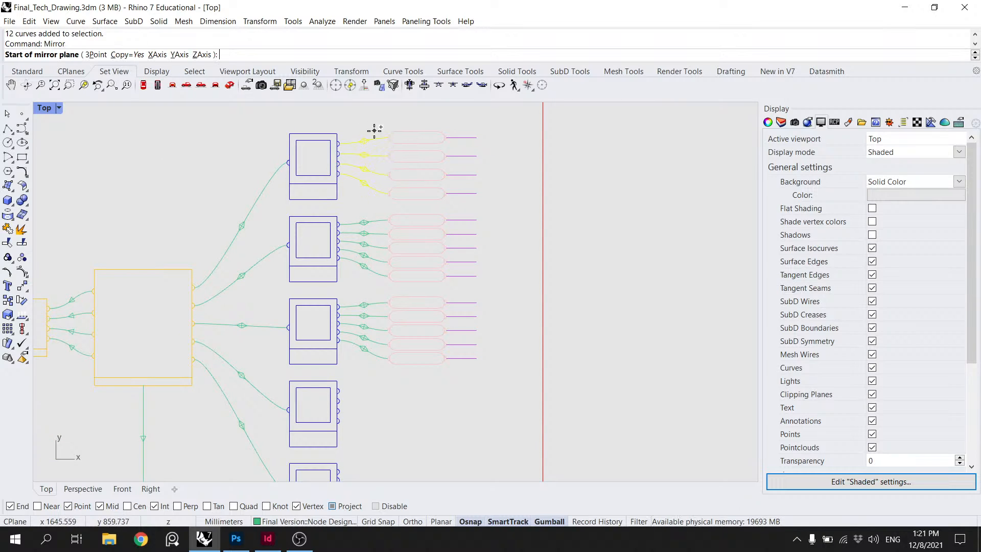
left_click(337, 200)
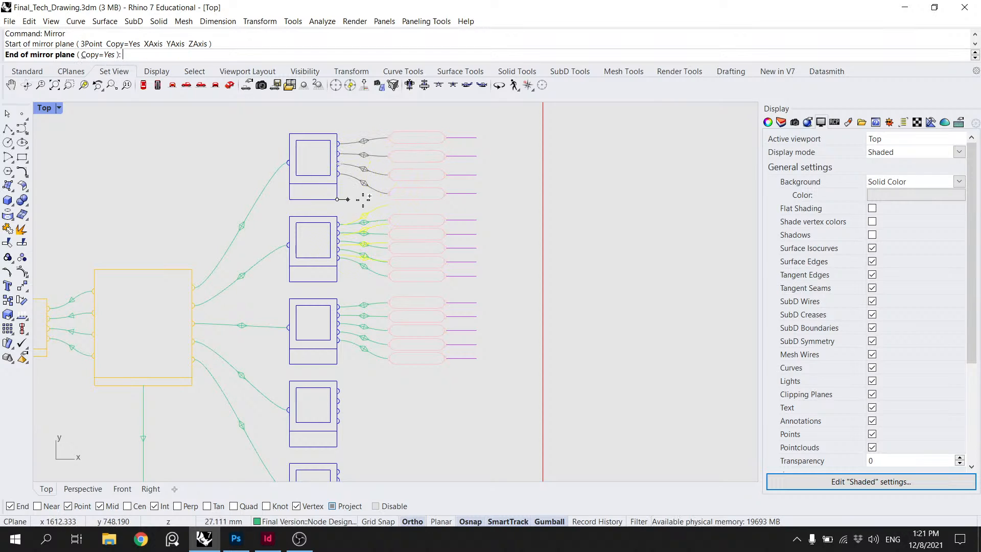
left_click(471, 184)
key("Return")
left_click(476, 137)
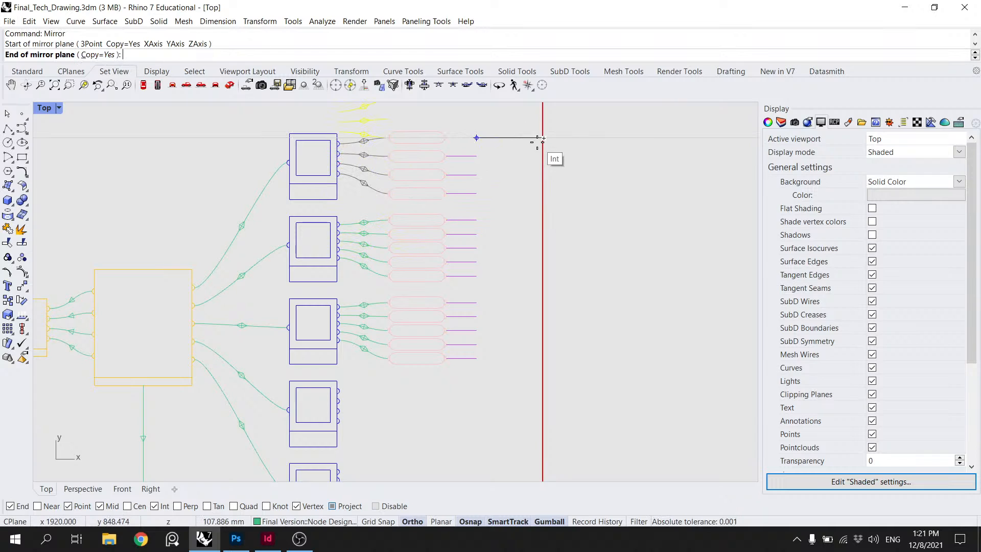
left_click(540, 139)
left_click_drag(480, 141, 476, 235)
key("Escape")
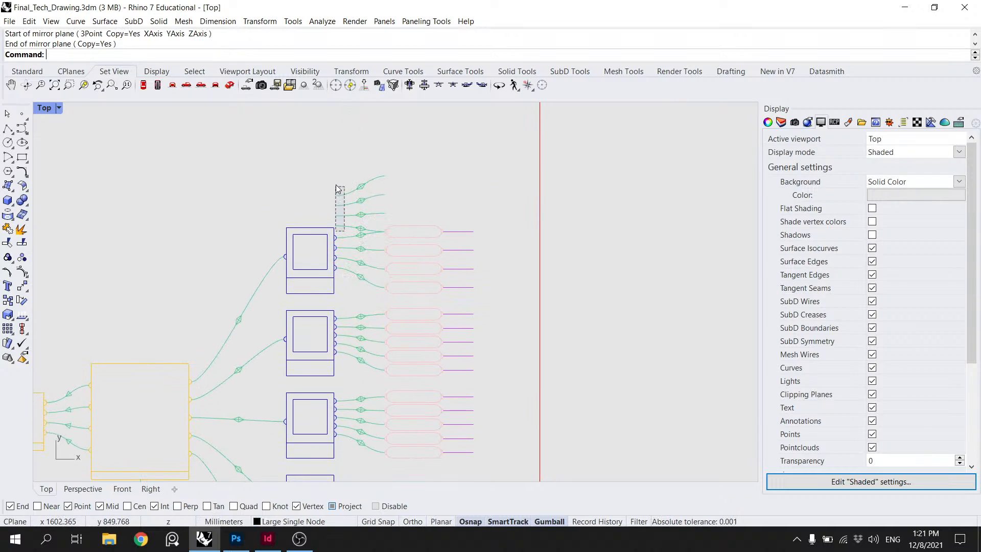
Step: Try to move the mirrored connectors from their upper-left end to the fourth picture node's top output port, and undo the move and mirror
left_click_drag(337, 188, 335, 166)
left_click_drag(299, 223, 273, 258)
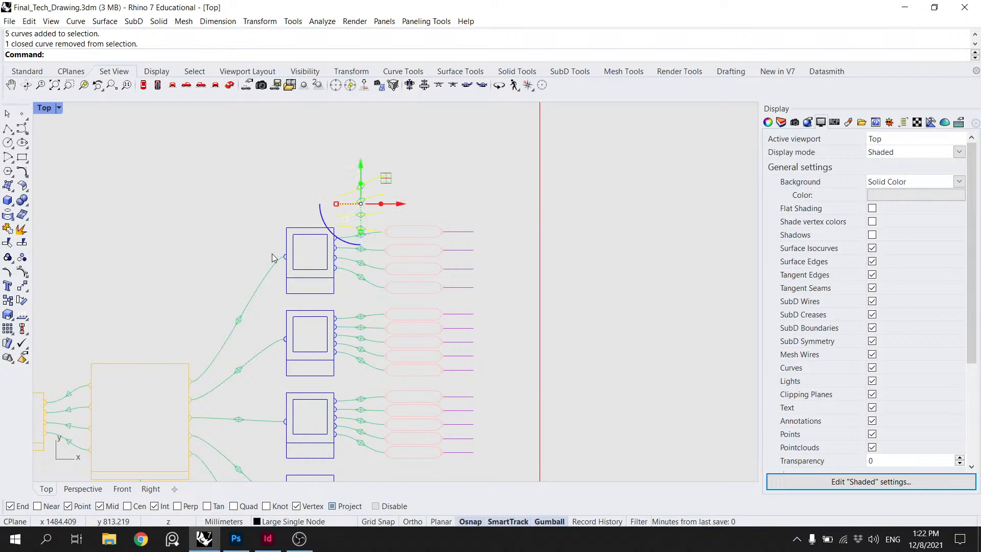
scroll(273, 258, "up", 6)
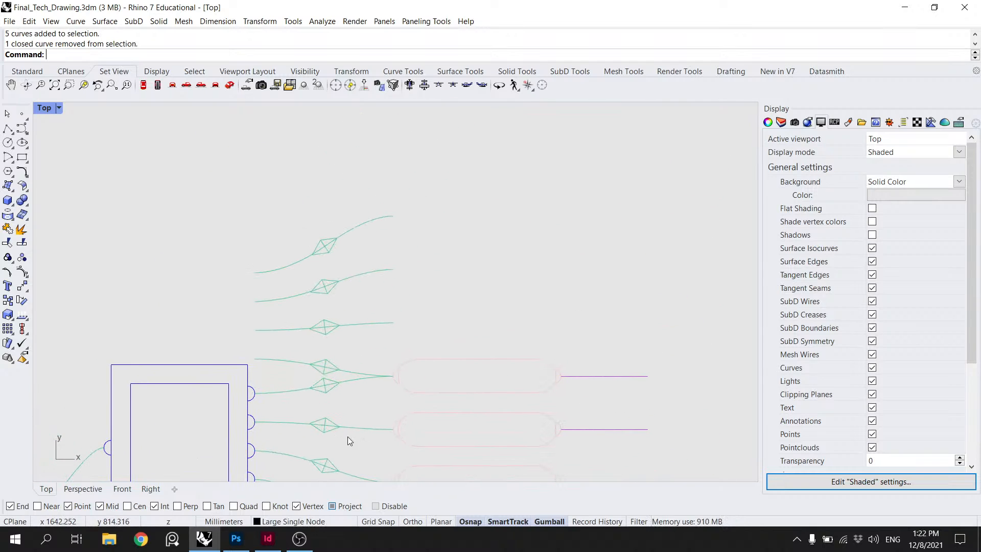
left_click_drag(311, 249, 309, 244)
type("M")
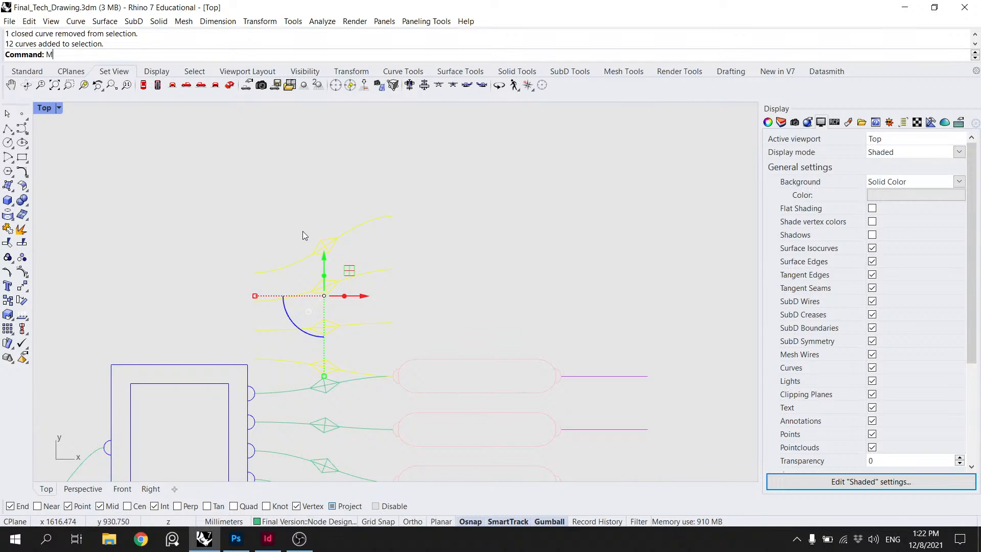
type("ove")
key("Return")
left_click(245, 267)
key("Escape")
key("Return")
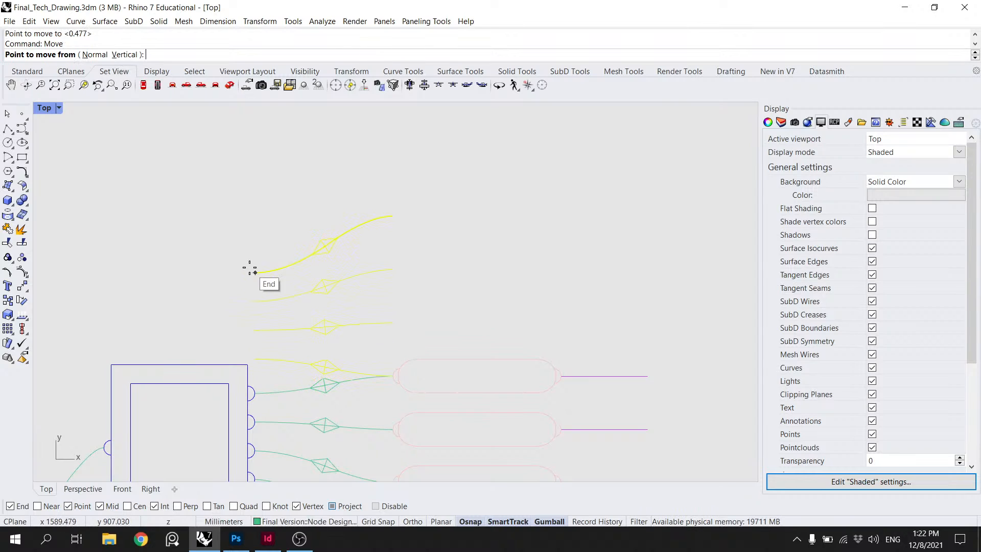
left_click(249, 270)
scroll(327, 291, "down", 5)
scroll(349, 327, "up", 4)
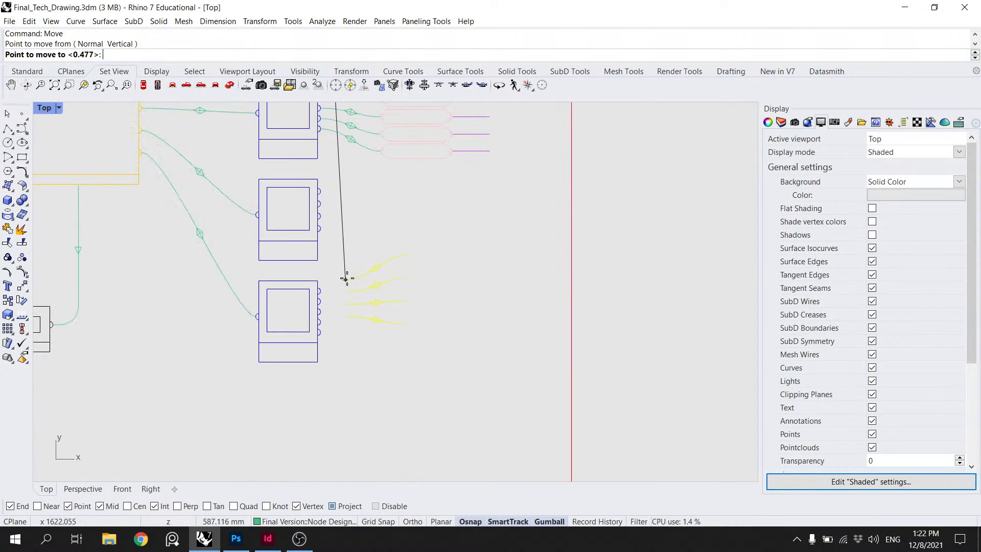
scroll(347, 278, "up", 5)
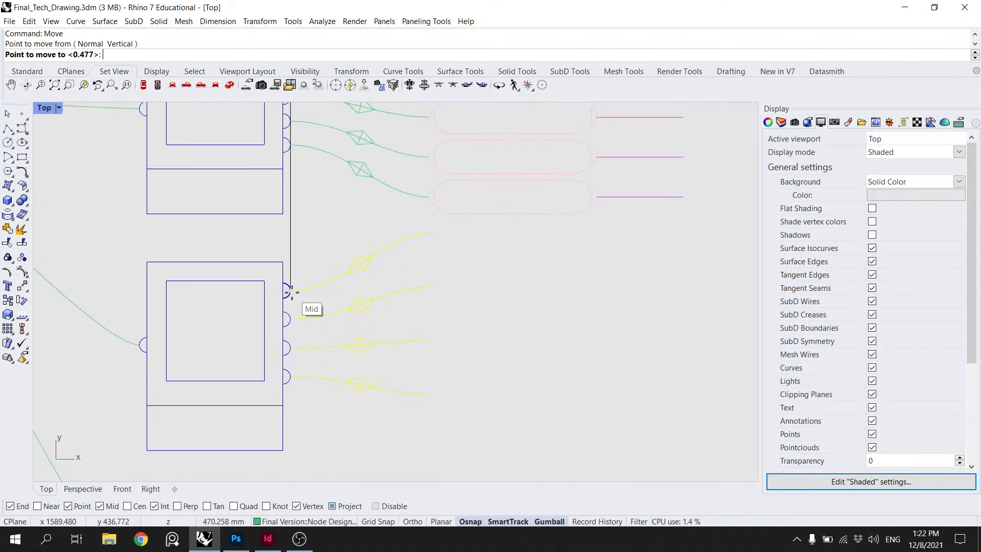
scroll(291, 292, "down", 4)
left_click(292, 293)
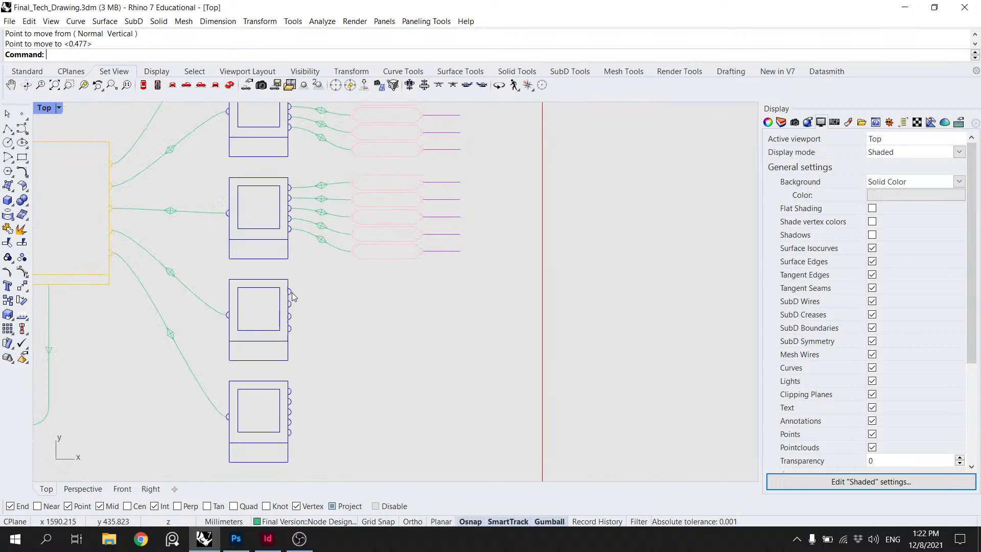
scroll(301, 294, "down", 5)
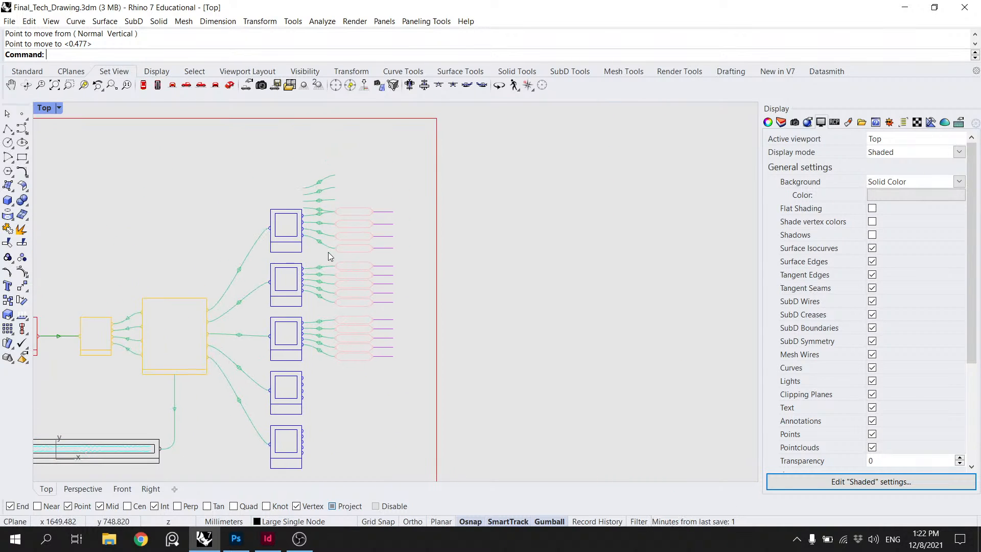
key("ctrl+z")
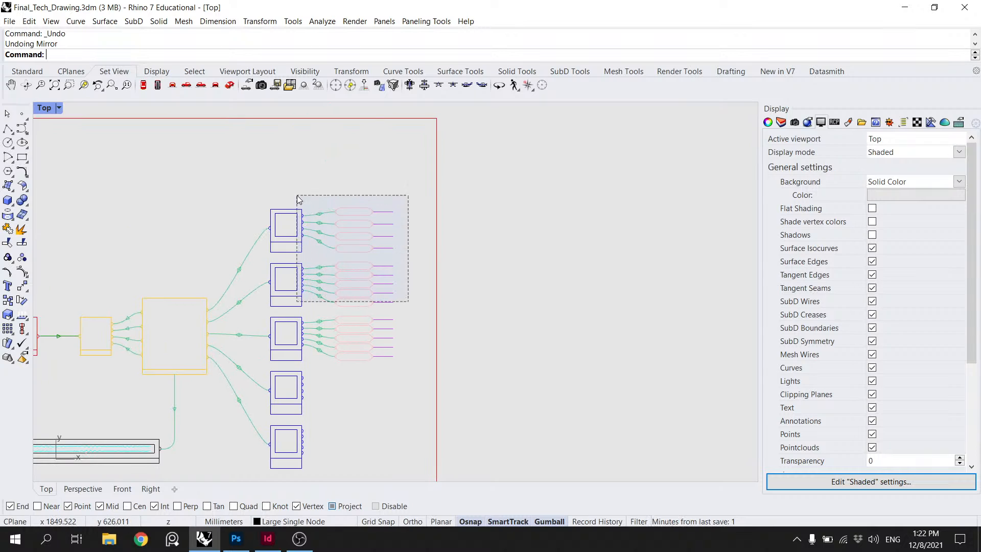
Step: Delete the fourth and fifth picture nodes together with their input and output ports
left_click_drag(297, 196, 297, 196)
left_click(330, 461)
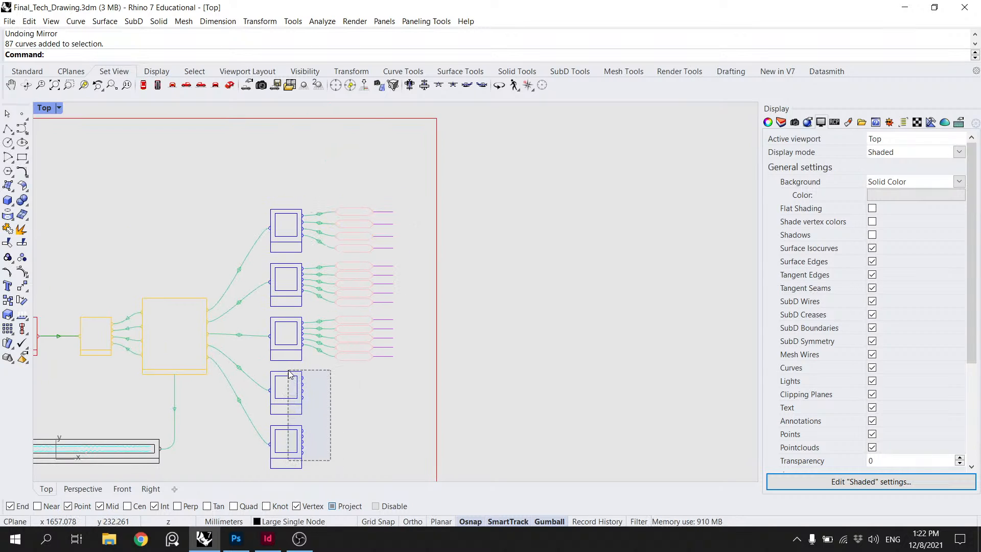
left_click_drag(289, 372, 289, 373)
key("Delete")
scroll(271, 453, "up", 5)
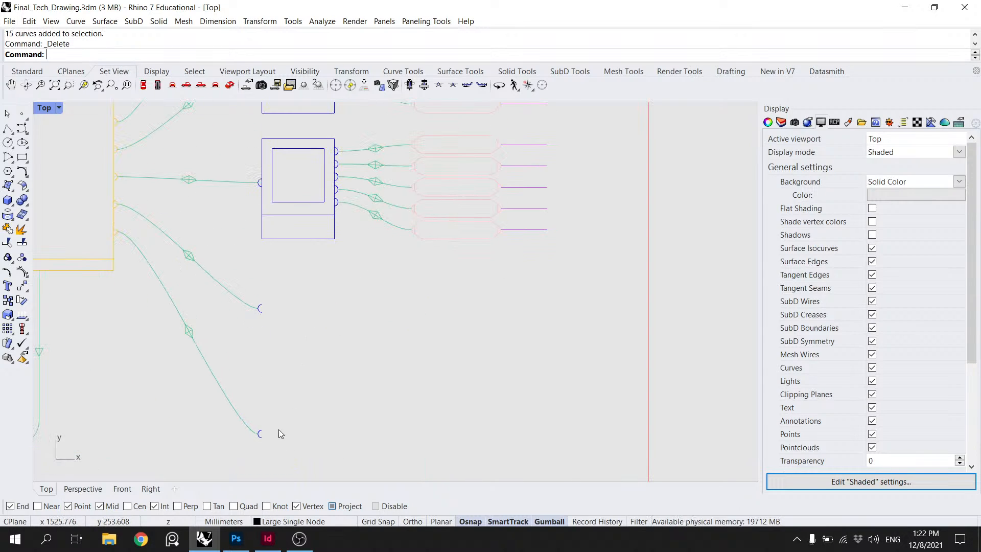
left_click_drag(262, 296, 262, 296)
scroll(290, 294, "down", 3)
Step: Group the second picture node's frame with its input port and five output ports
scroll(321, 328, "up", 3)
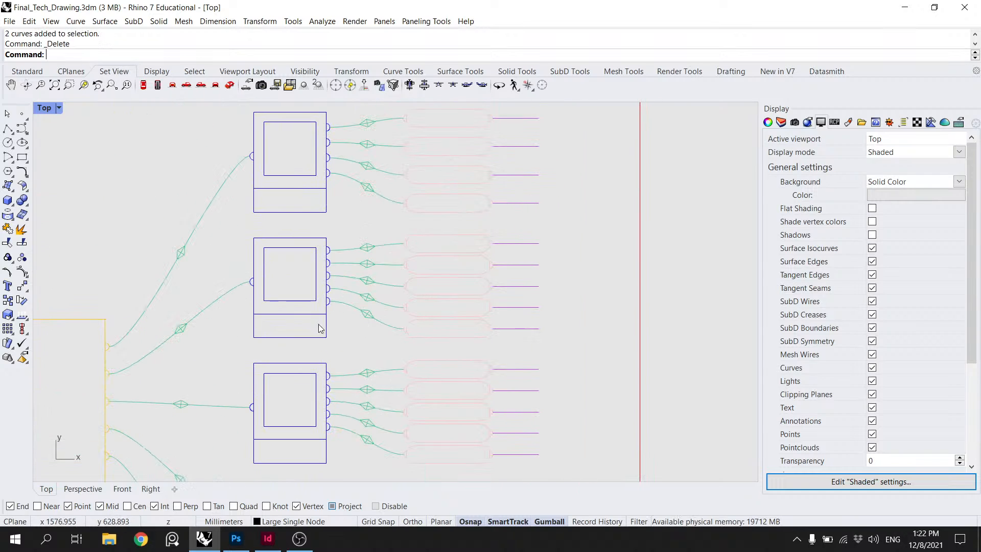
left_click_drag(316, 347, 271, 227)
scroll(265, 268, "up", 8)
left_click(232, 295, "shift")
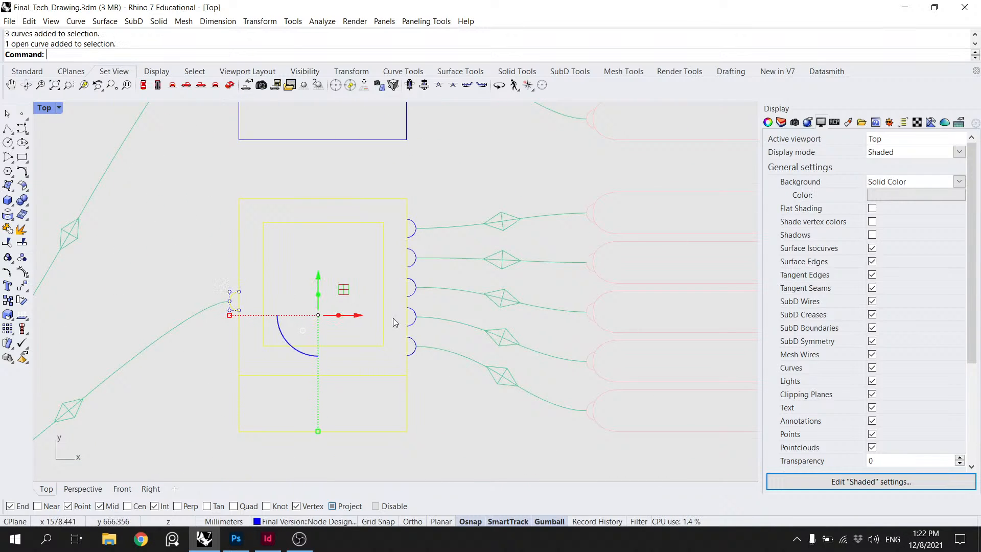
left_click_drag(385, 208, 384, 208)
type("G")
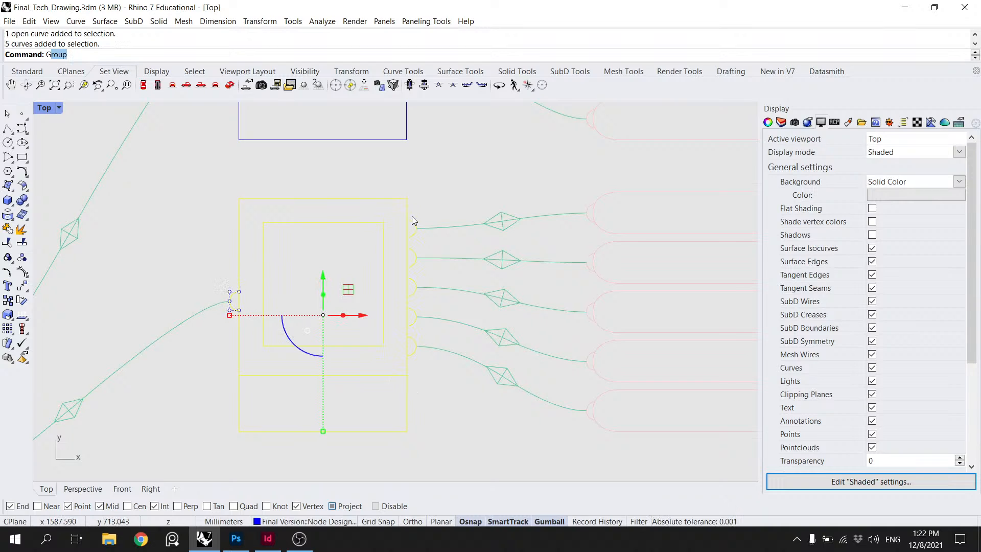
type("roup")
key("Return")
key("Escape")
Step: Group the first picture node's frame with its input port and four output ports
left_click_drag(384, 146, 402, 161)
left_click(445, 388)
left_click(450, 392)
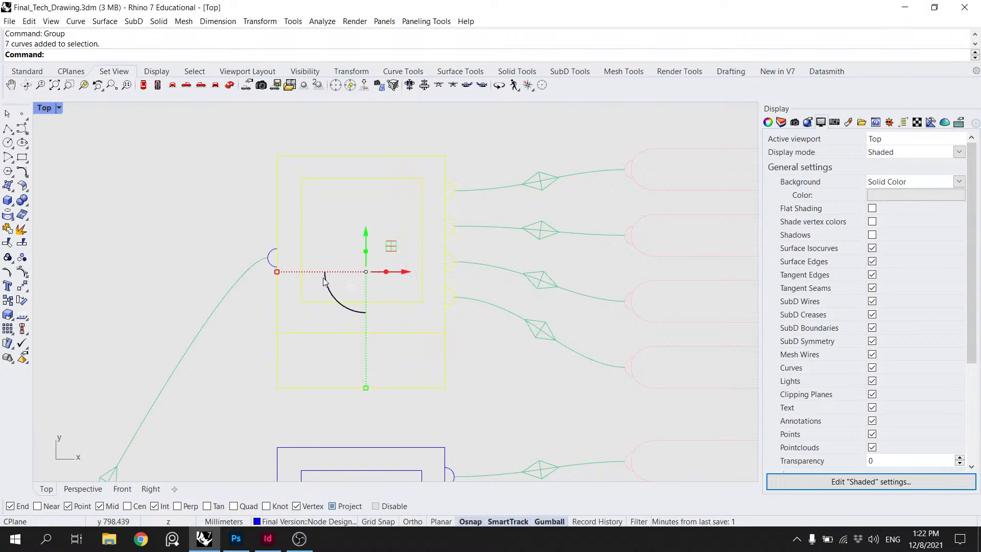
left_click(324, 280, "shift")
key("Return")
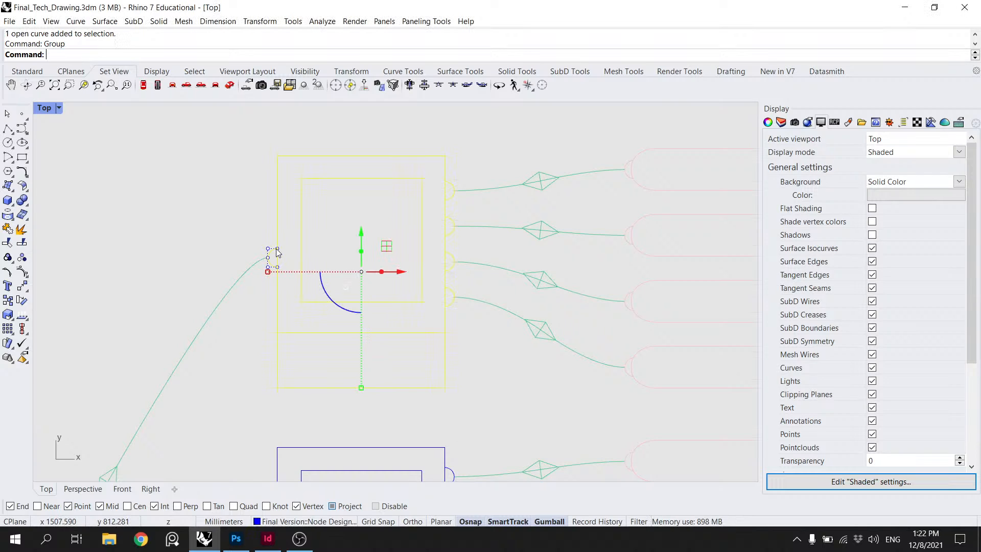
key("Escape")
Step: Group the first picture node's four connectors with their arrows, and the second node's five connectors with theirs as a separate group
left_click_drag(561, 377, 520, 123)
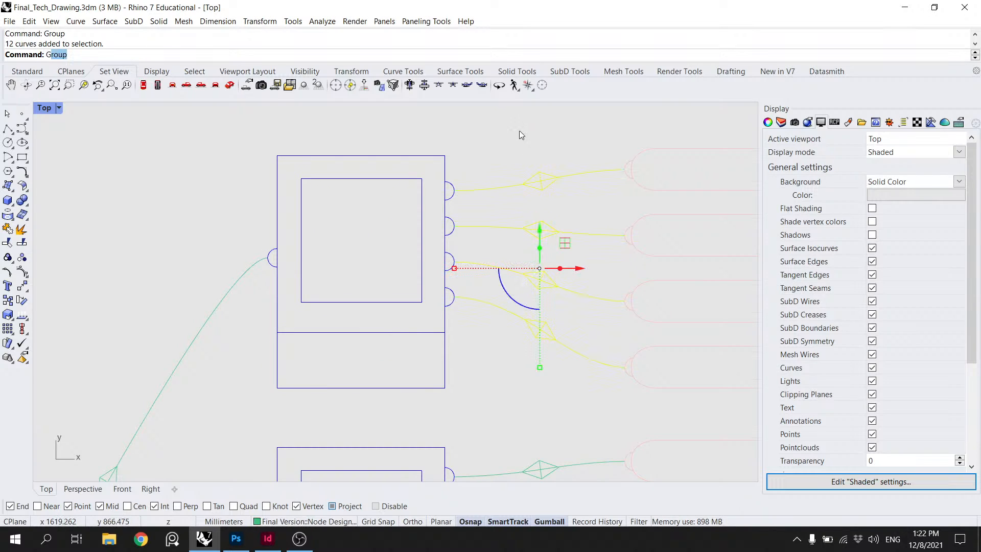
key("Return")
scroll(541, 277, "down", 3)
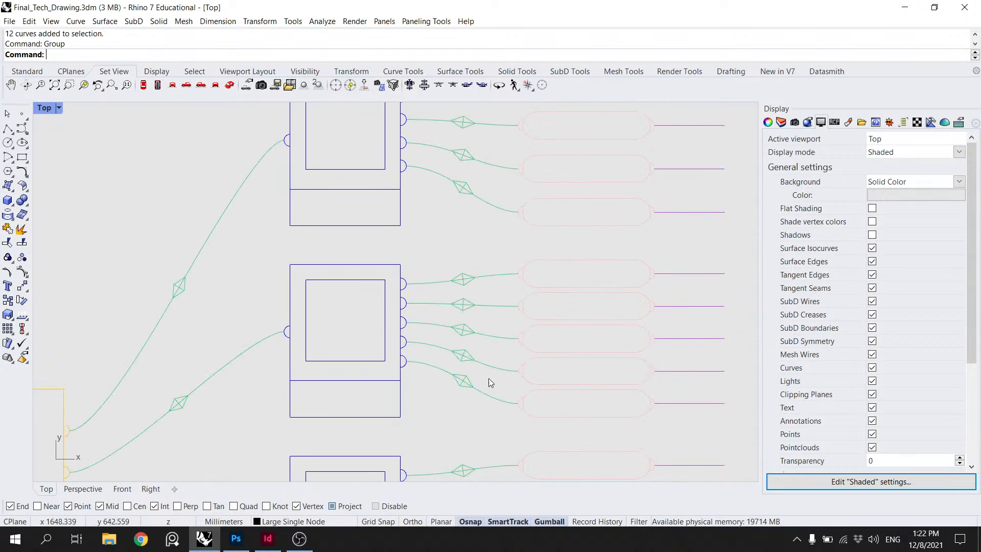
left_click_drag(444, 277, 444, 277)
key("Return")
Step: Group the pink rounded capsules of the second picture node, and those of the first node as a separate group
scroll(526, 276, "down", 3)
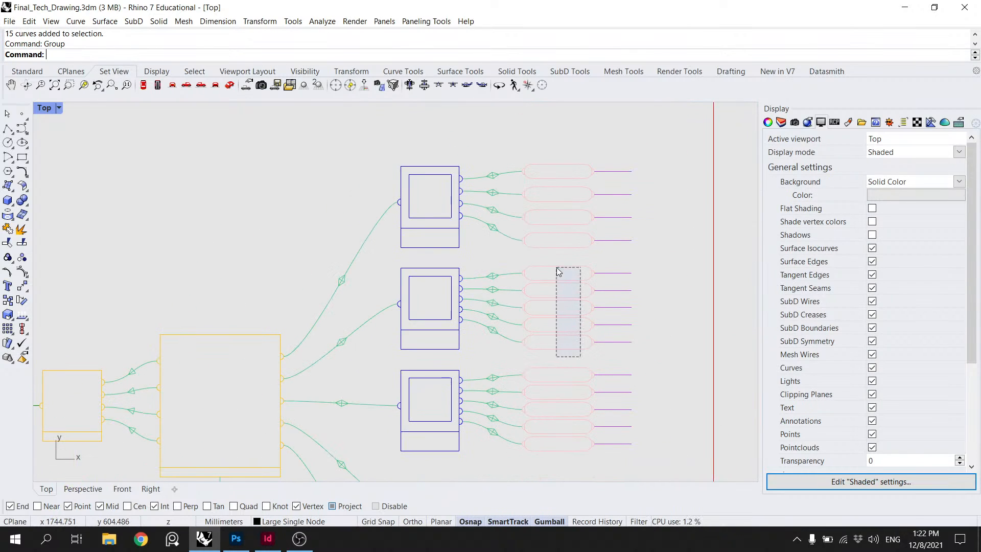
left_click_drag(559, 272, 549, 121)
key("Return")
key("Return")
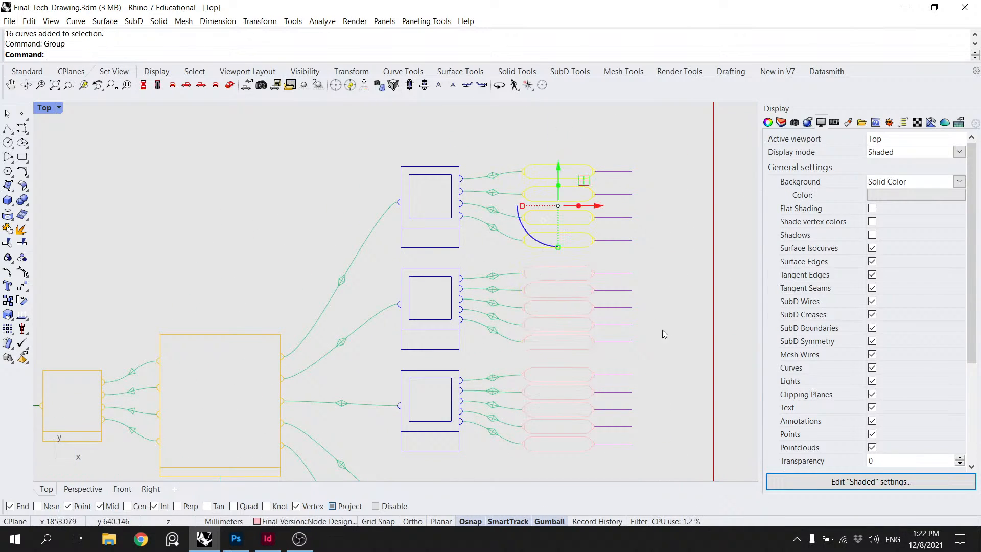
Step: Group the purple end lines of the first, second and third picture nodes, one group per node
left_click_drag(658, 357, 613, 144)
key("Return")
key("Return")
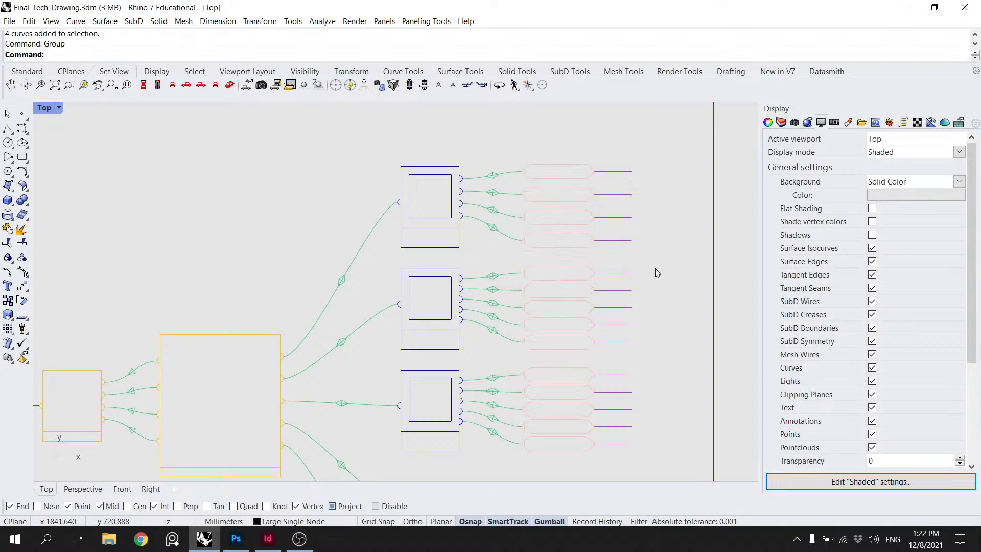
left_click_drag(657, 274, 607, 183)
left_click_drag(556, 257, 556, 257)
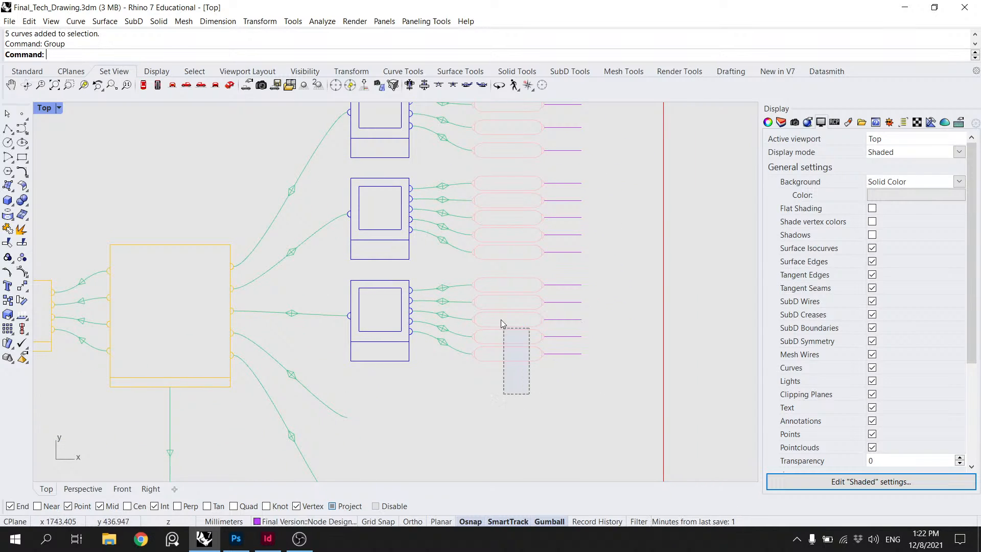
Step: Group the third picture node's five pink capsules, and its five connectors with arrows as a separate group
left_click_drag(501, 320, 494, 267)
key("Return")
left_click_drag(459, 388, 428, 267)
key("Return")
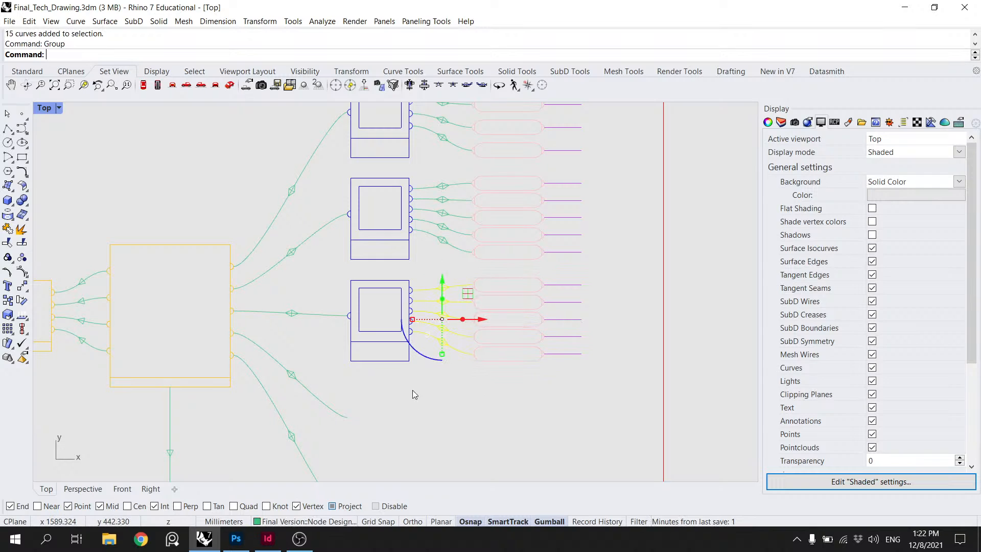
Step: Group the third picture node's frame with its input port and five output ports
left_click_drag(408, 394, 350, 271)
scroll(411, 318, "up", 6)
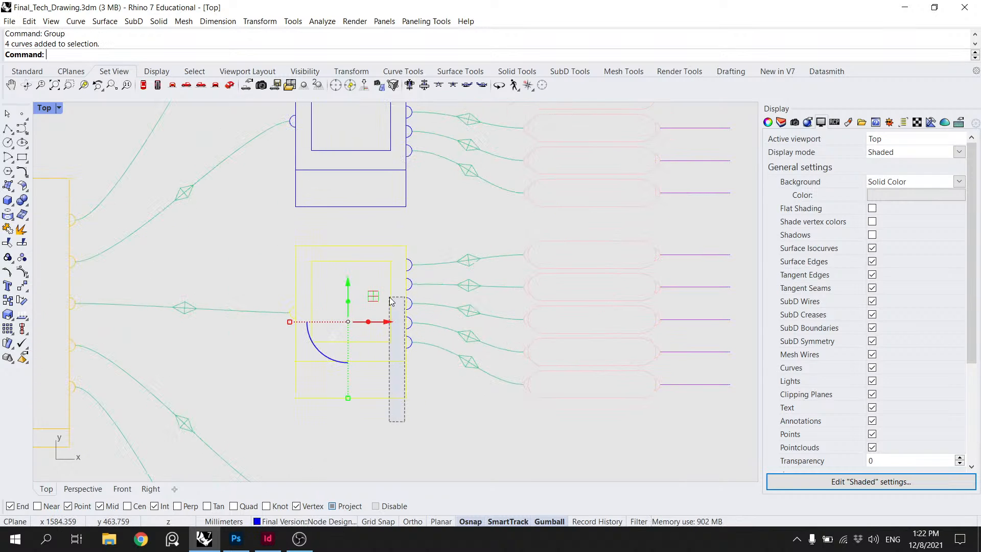
left_click_drag(390, 299, 381, 243)
left_click_drag(405, 409, 382, 236)
scroll(266, 329, "down", 6)
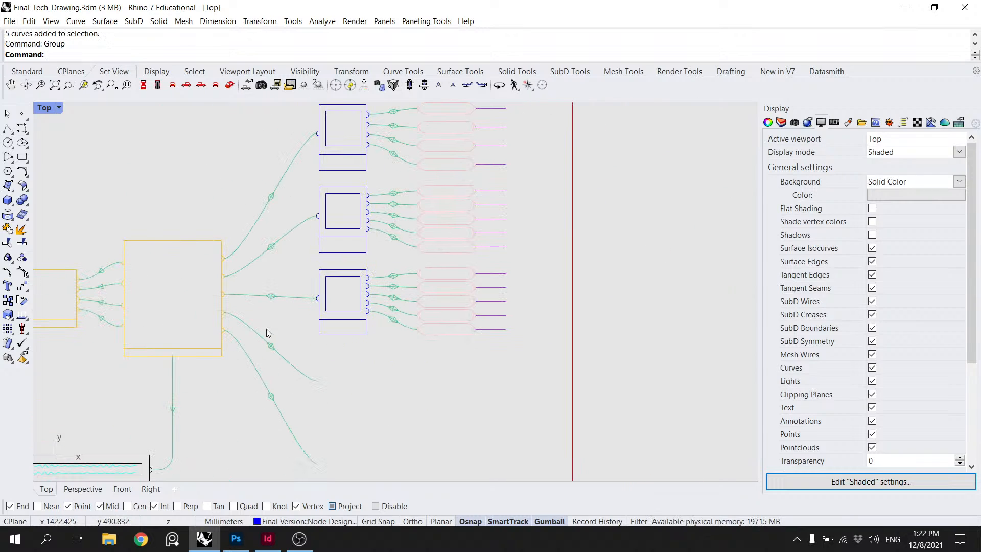
Step: Group each long connector running from the large yellow box to the picture nodes with its diamond arrow
key("ctrl+g")
left_click_drag(293, 263, 261, 182)
key("ctrl+g")
key("ctrl+g")
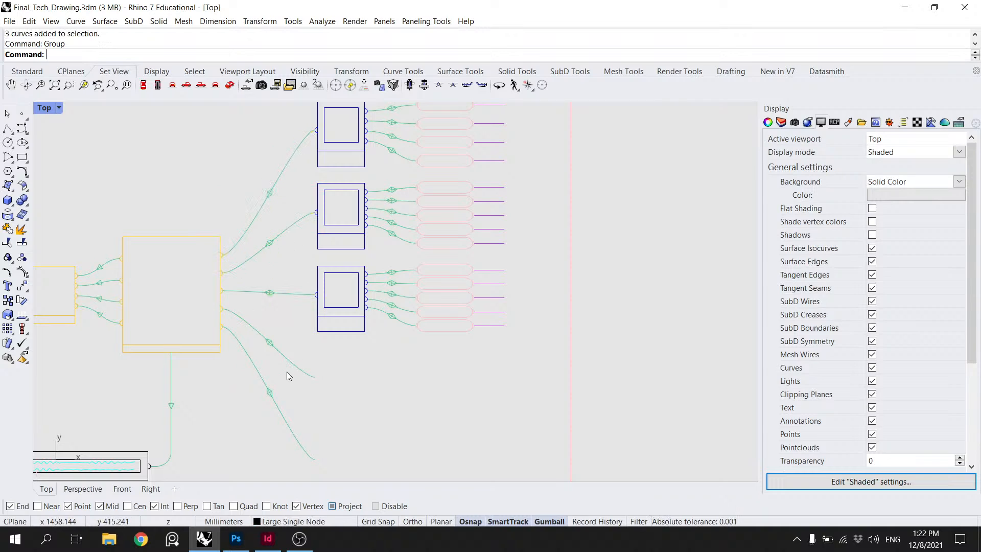
left_click_drag(287, 372, 278, 323)
left_click_drag(265, 384, 263, 381)
key("ctrl+g")
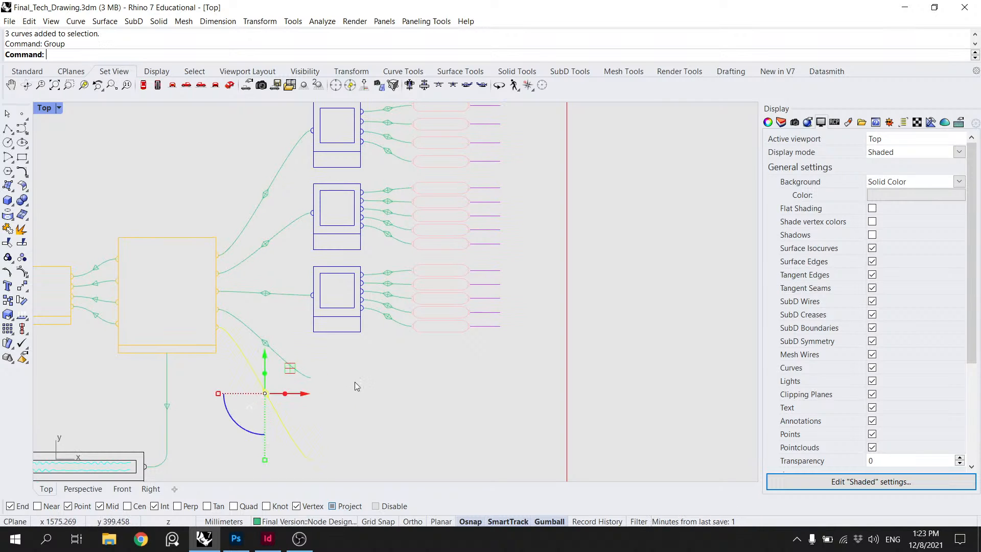
Step: Mirror a copy of the first two picture nodes with their connectors, capsules and lines about a horizontal line through the third node's input port, and save
left_click(355, 381)
left_click_drag(421, 255, 404, 336)
left_click_drag(519, 331, 373, 136)
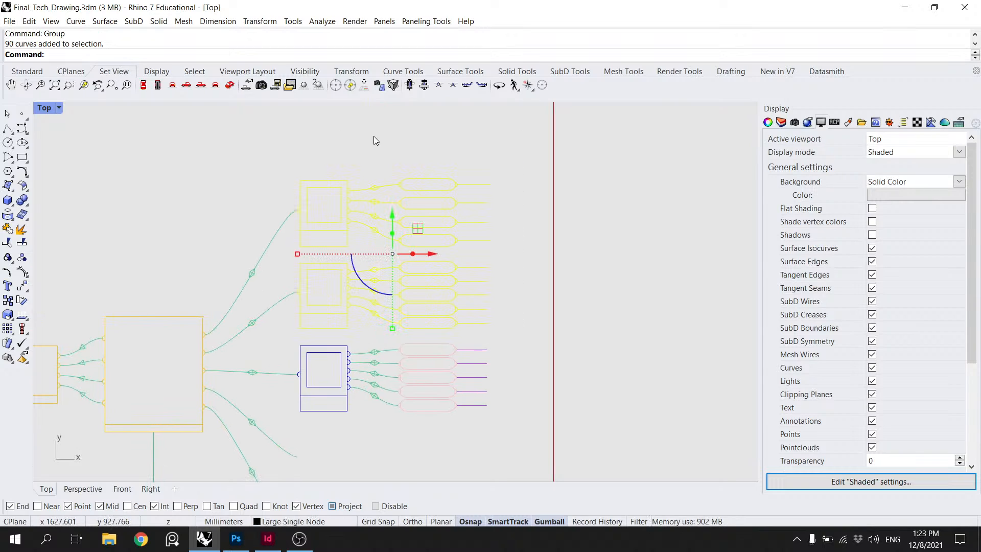
key("Return")
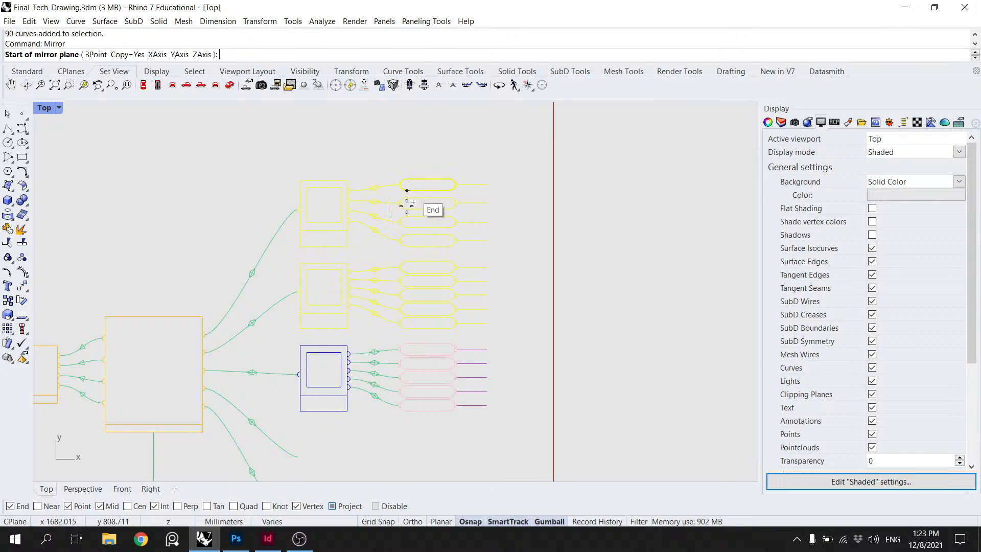
left_click_drag(277, 366, 240, 195)
scroll(250, 192, "up", 4)
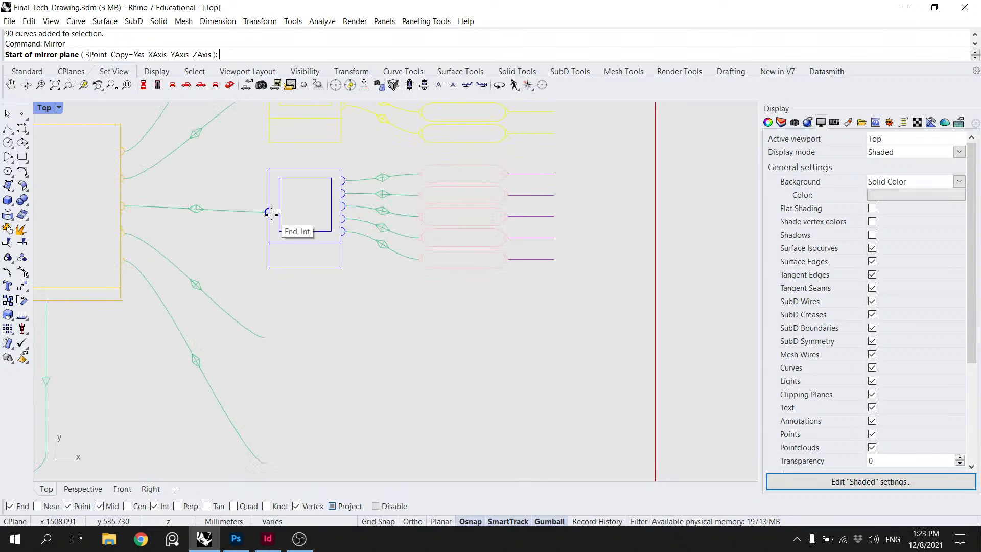
scroll(269, 212, "up", 3)
left_click(261, 210)
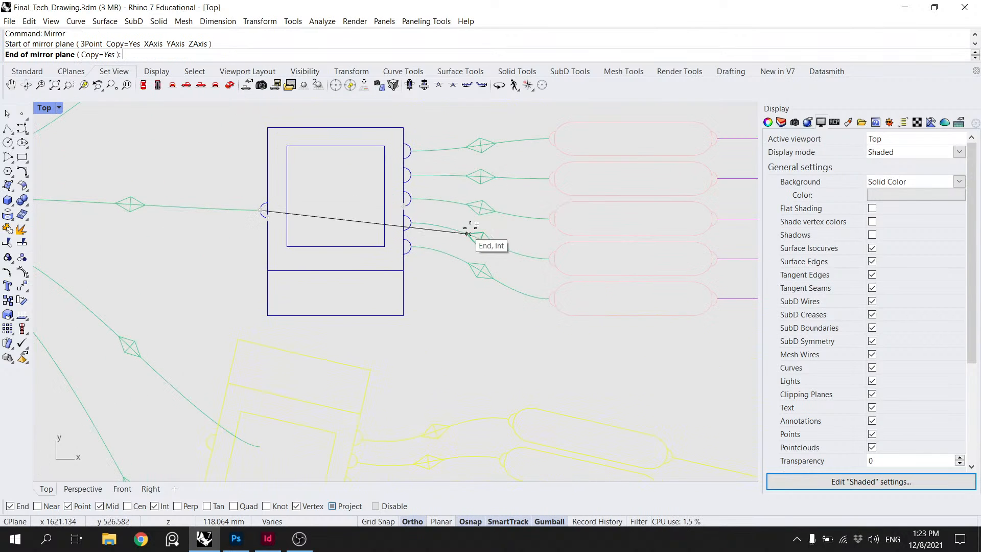
scroll(510, 220, "down", 9)
left_click(750, 188, "shift")
key("Escape")
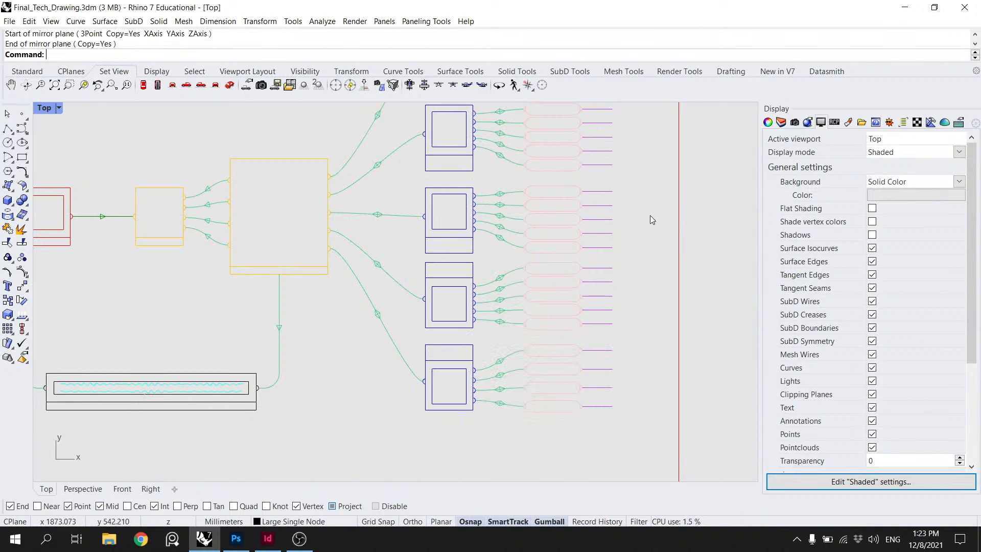
scroll(634, 225, "down", 2)
key("ctrl+s")
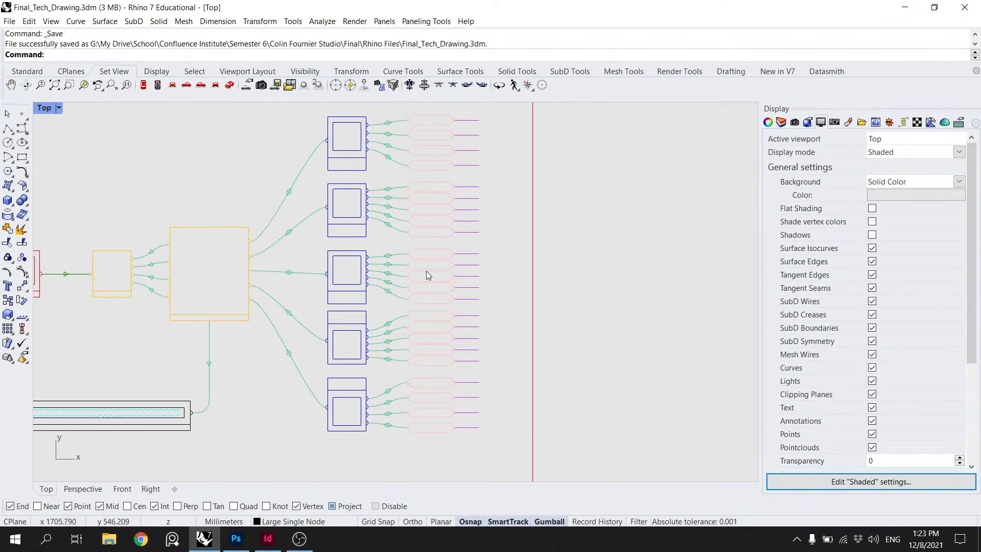
left_click_drag(426, 271, 442, 284)
left_click_drag(361, 266, 456, 243)
scroll(462, 259, "down", 2)
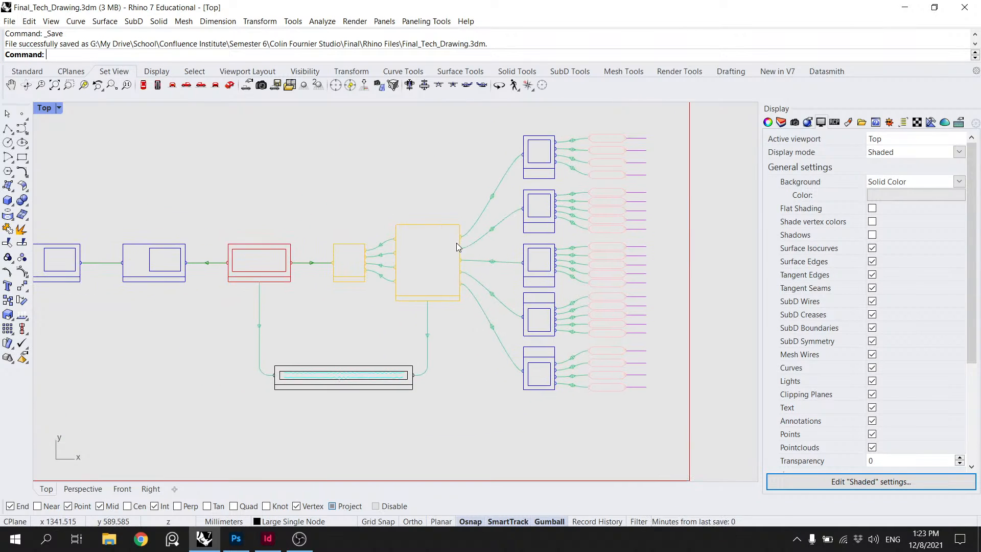
left_click_drag(364, 282, 416, 282)
left_click_drag(616, 228, 537, 269)
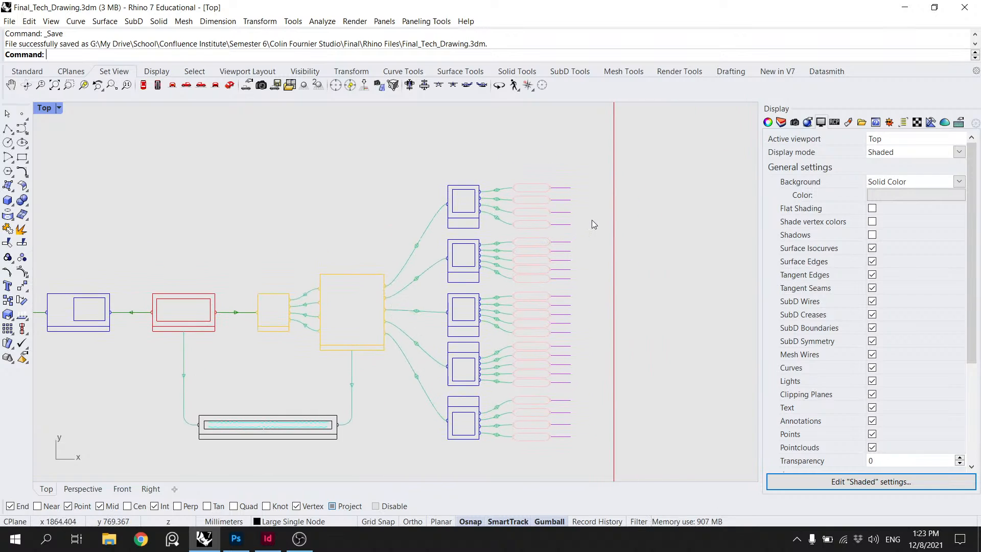
Step: Try to scale all purple extension lines beside the pink capsules horizontally, and undo the attempt
scroll(593, 224, "down", 2)
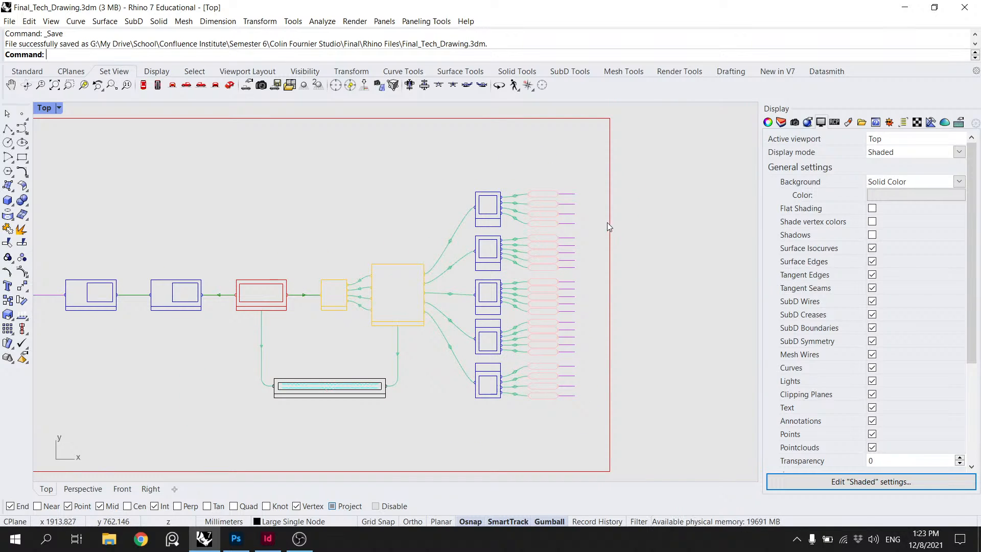
scroll(583, 257, "up", 3)
scroll(578, 228, "down", 2)
scroll(578, 228, "up", 4)
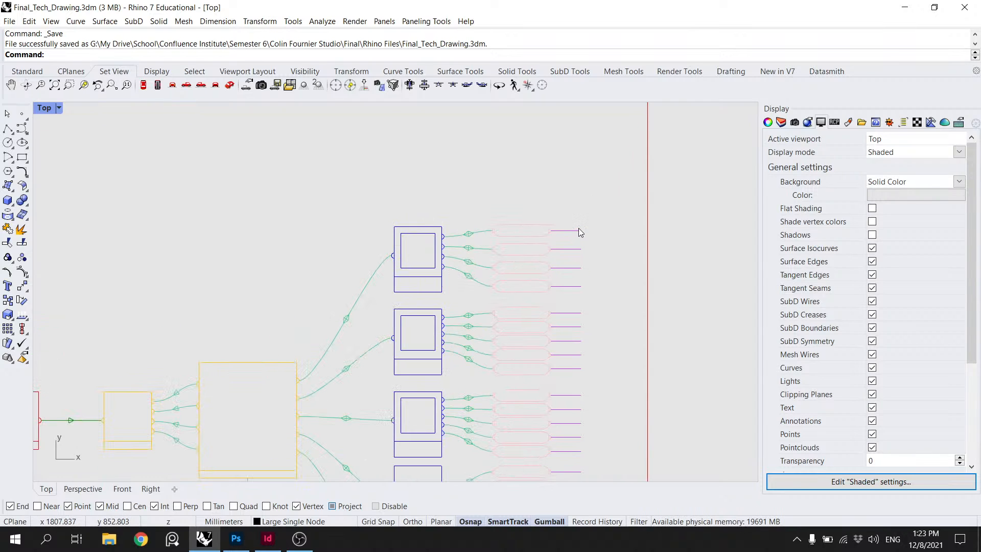
left_click(579, 228)
scroll(588, 266, "down", 4)
left_click_drag(602, 453, 586, 264)
scroll(520, 313, "up", 3)
left_click(504, 332)
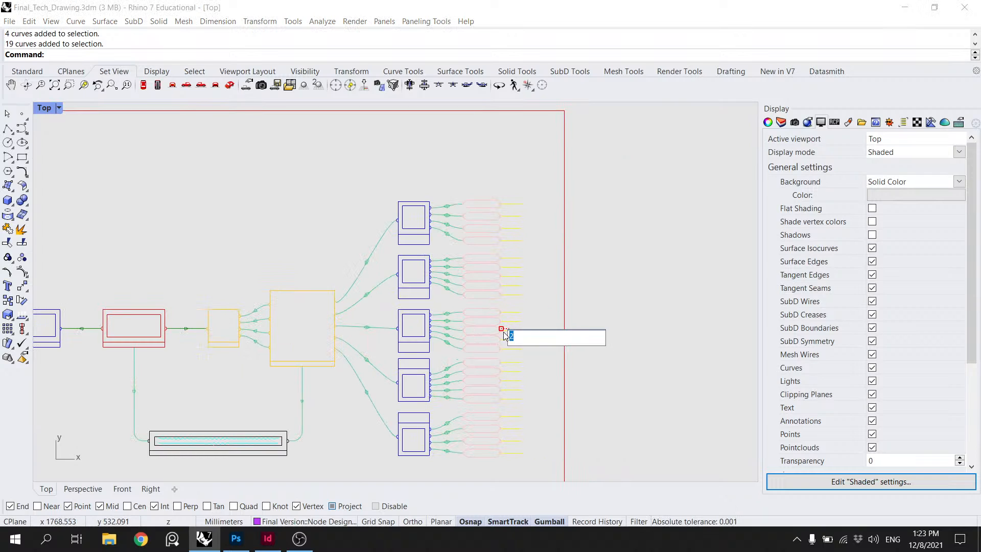
key("Escape")
key("ctrl+z")
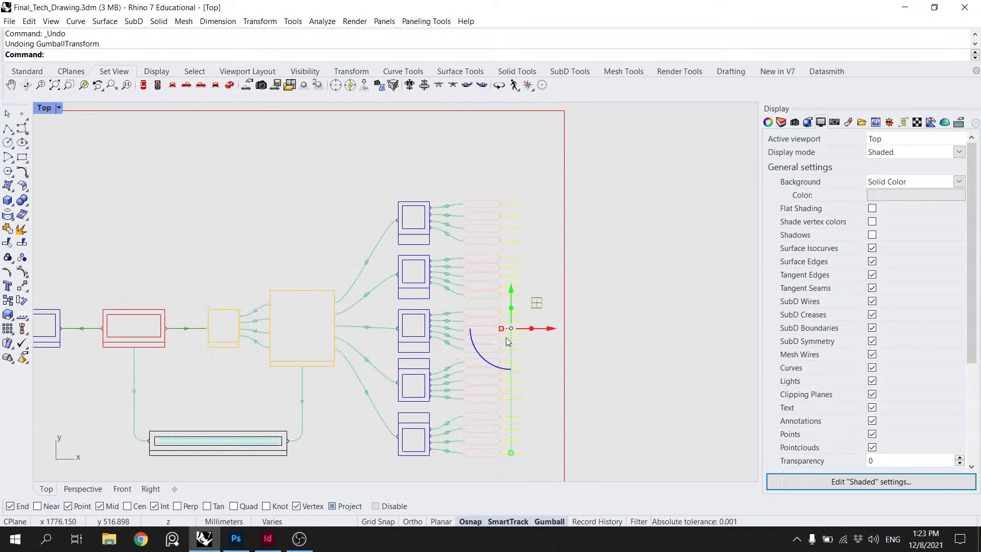
Step: Scale the selected extension lines horizontally by a factor of 2
left_click(502, 329)
type("2")
key("Return")
scroll(567, 240, "down", 1)
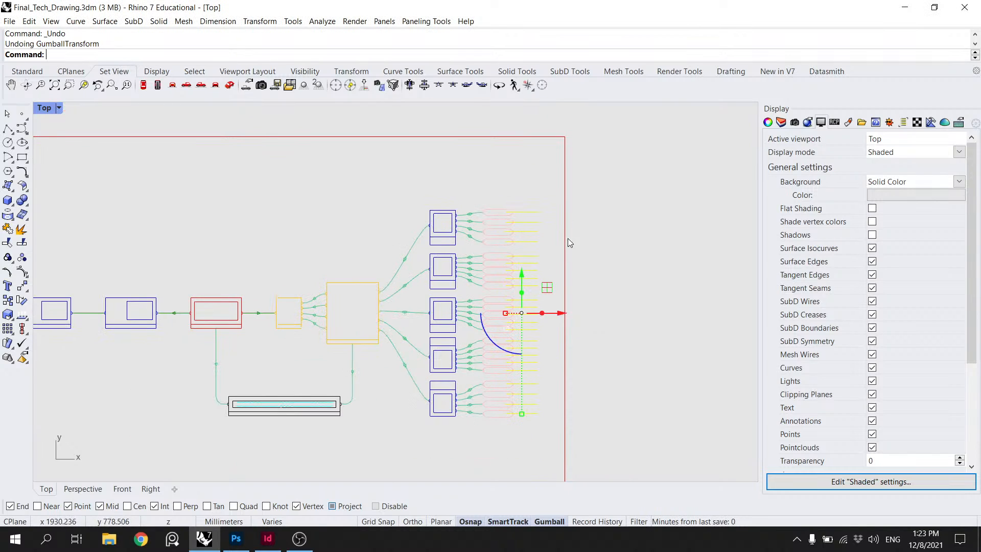
scroll(550, 278, "up", 1)
scroll(550, 278, "down", 1)
scroll(514, 213, "up", 4)
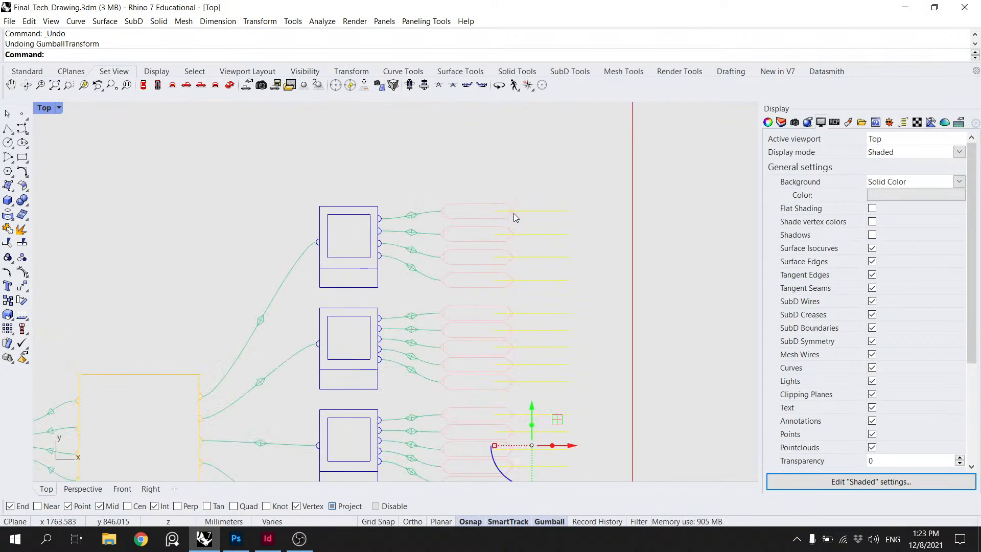
Step: Move the extension lines so the topmost line starts at the outer end of its pink capsule
type("move")
key("Return")
scroll(513, 214, "up", 2)
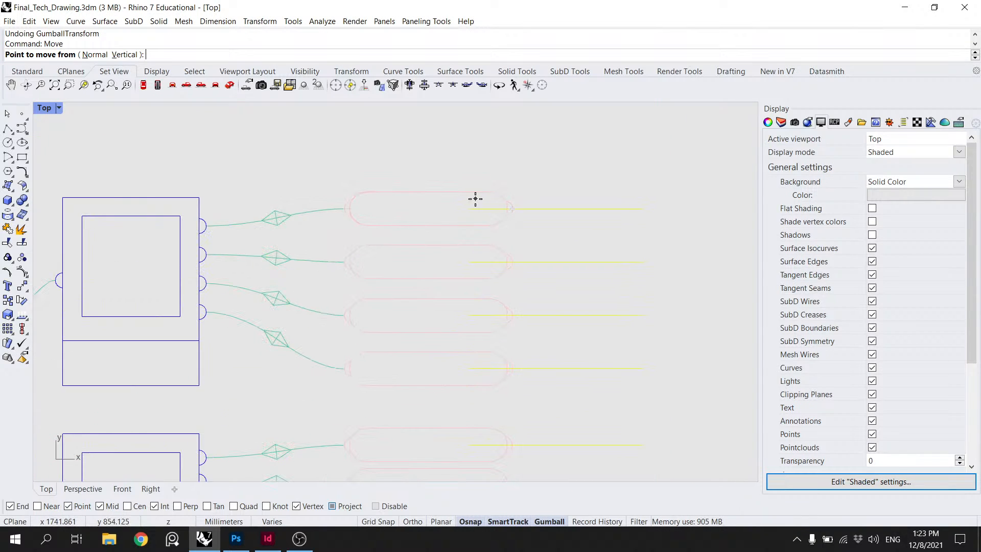
left_click(467, 209)
left_click(513, 208)
scroll(528, 191, "down", 10)
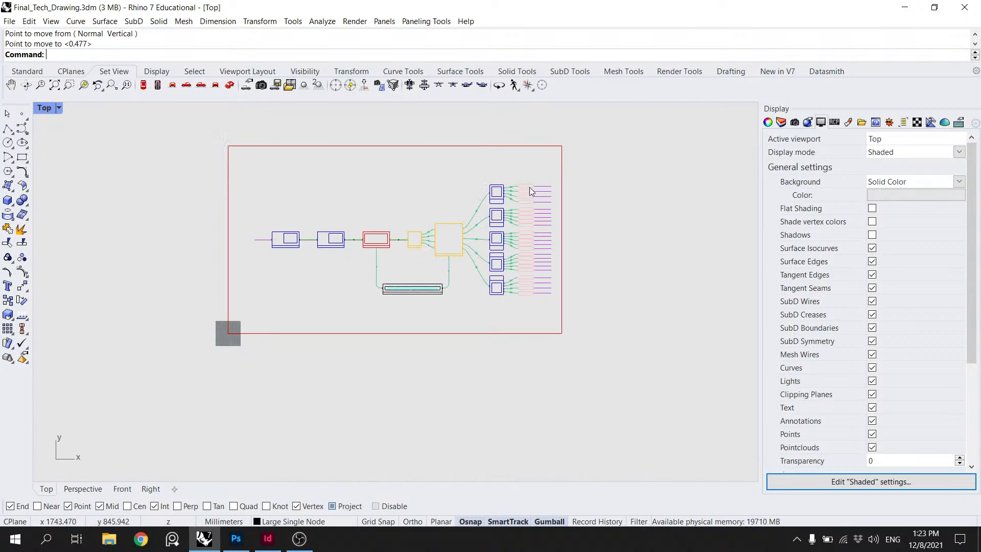
Step: Undo the move and the horizontal scaling of the extension lines, and clear the selection
scroll(437, 212, "up", 2)
key("ctrl+z")
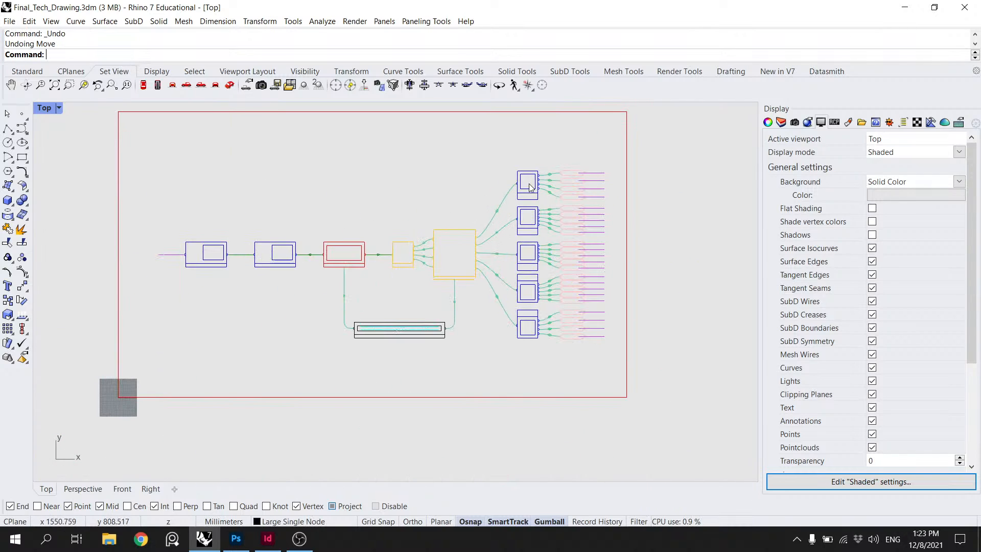
key("ctrl+z")
key("Escape")
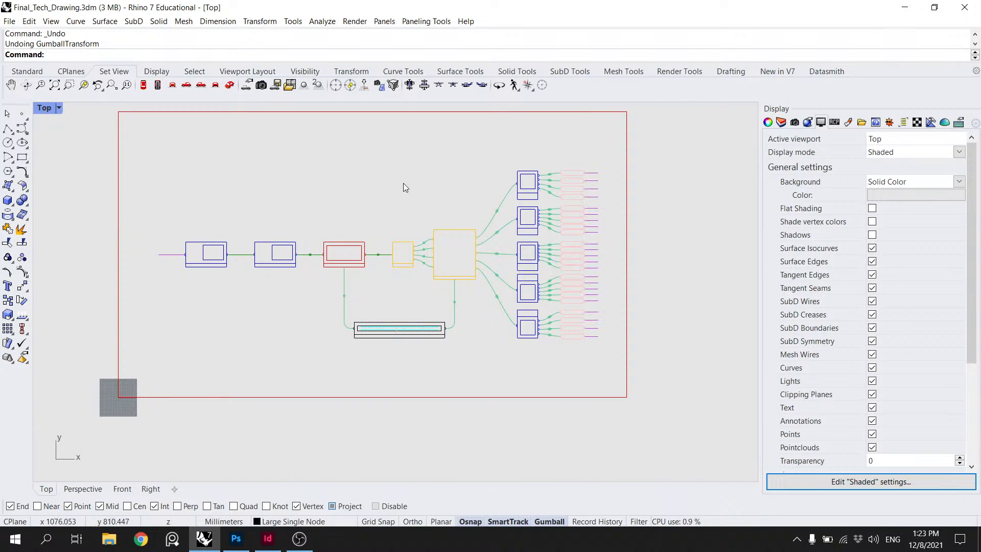
Step: Switch to InDesign and review the annotated node diagram page as a reference
left_click_drag(465, 220, 527, 217)
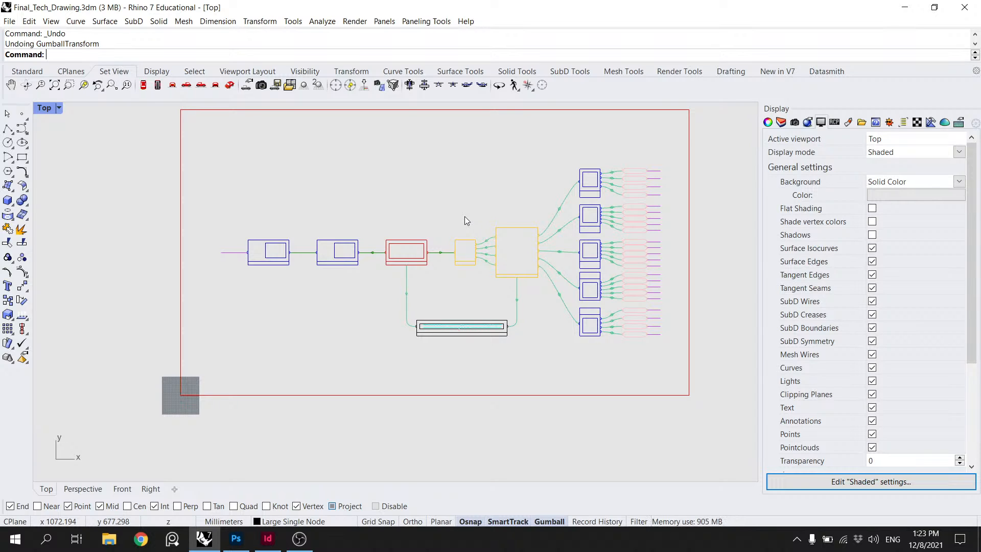
scroll(453, 259, "up", 3)
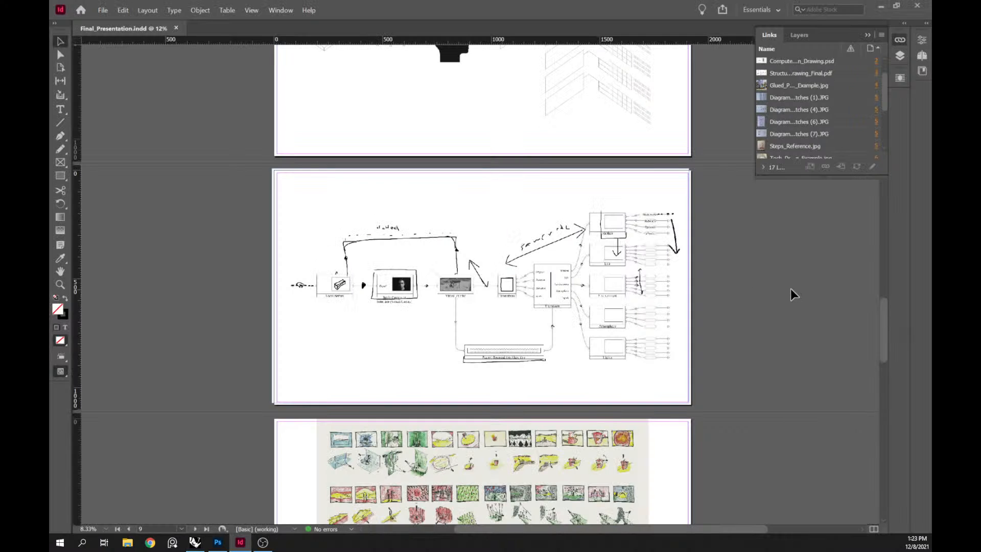
key("shift+w")
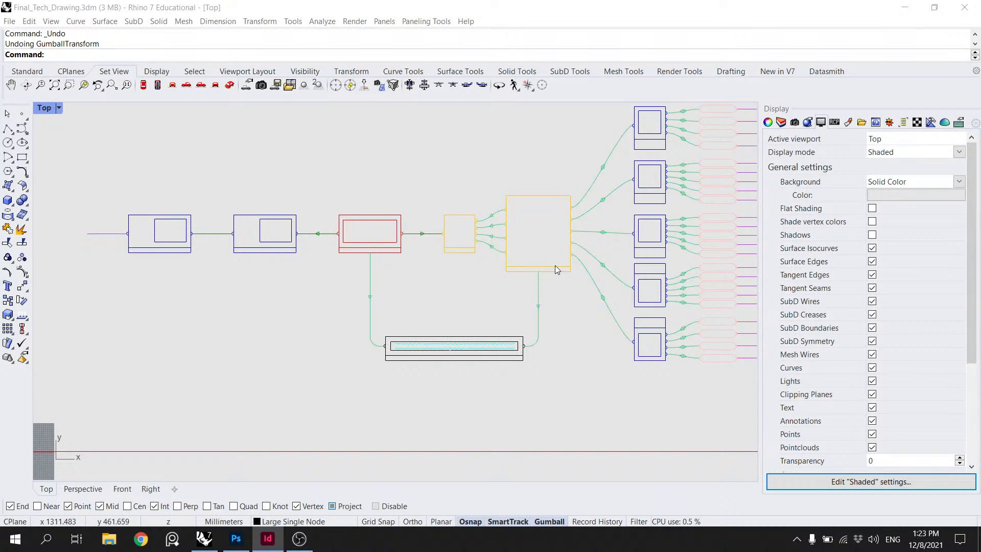
Step: Make Text Node the current layer in Rhino and draw a vertical centre line in the large text node from its divider to its upper edge
scroll(554, 266, "up", 2)
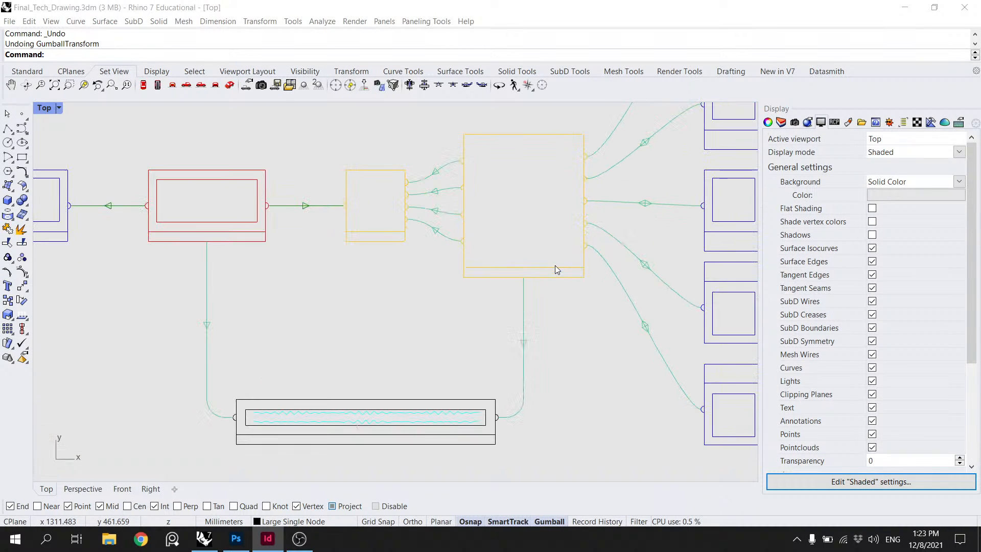
left_click(583, 256)
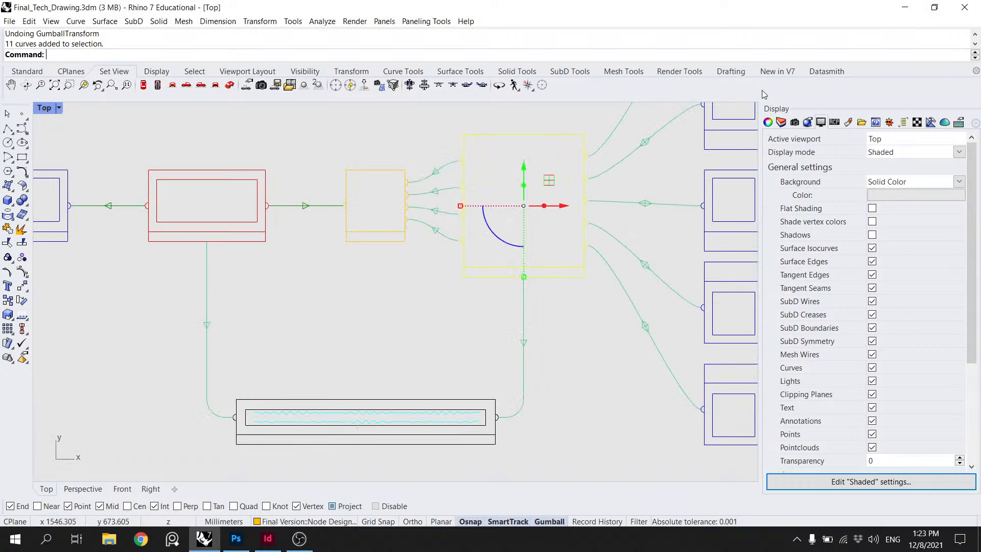
left_click(781, 122)
double_click(824, 263)
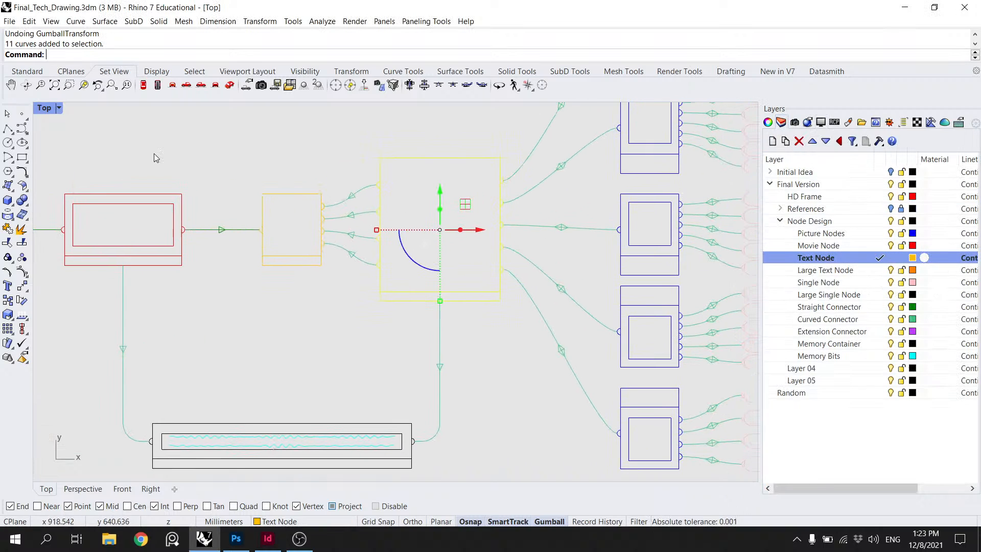
left_click(8, 128)
left_click(440, 293)
left_click(440, 152)
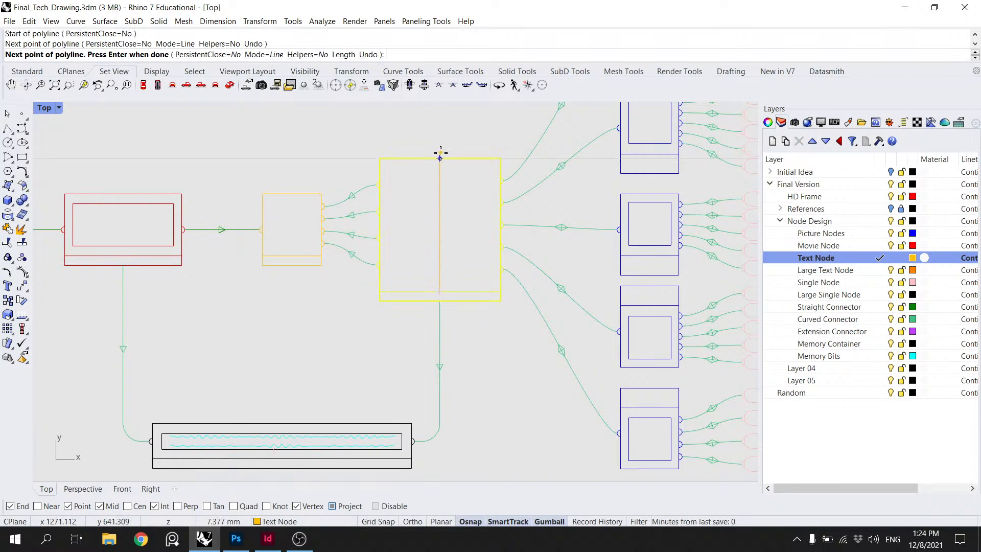
key("Return")
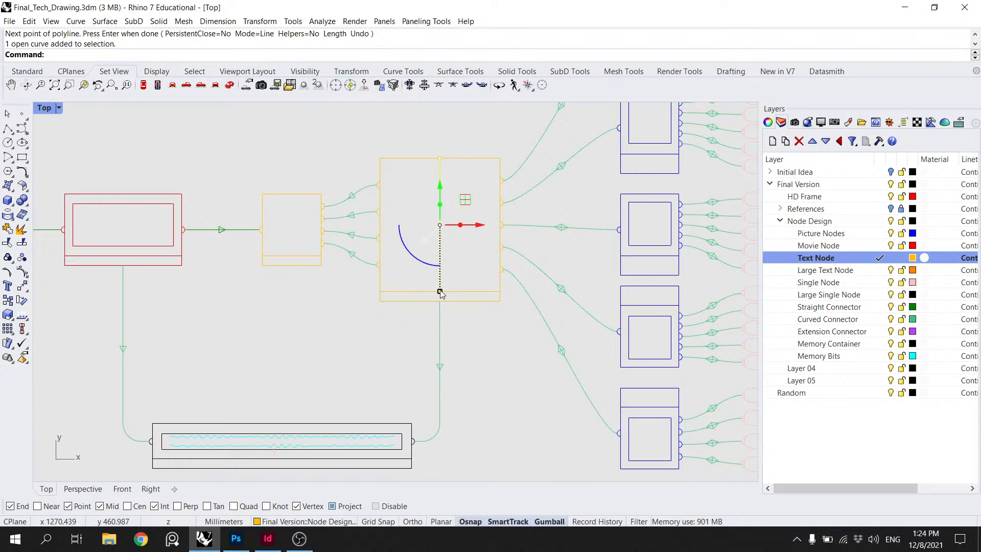
Step: Scale the centre line vertically about its middle by 0.92 and again by 0.87, and save the file
left_click(440, 291)
type(".")
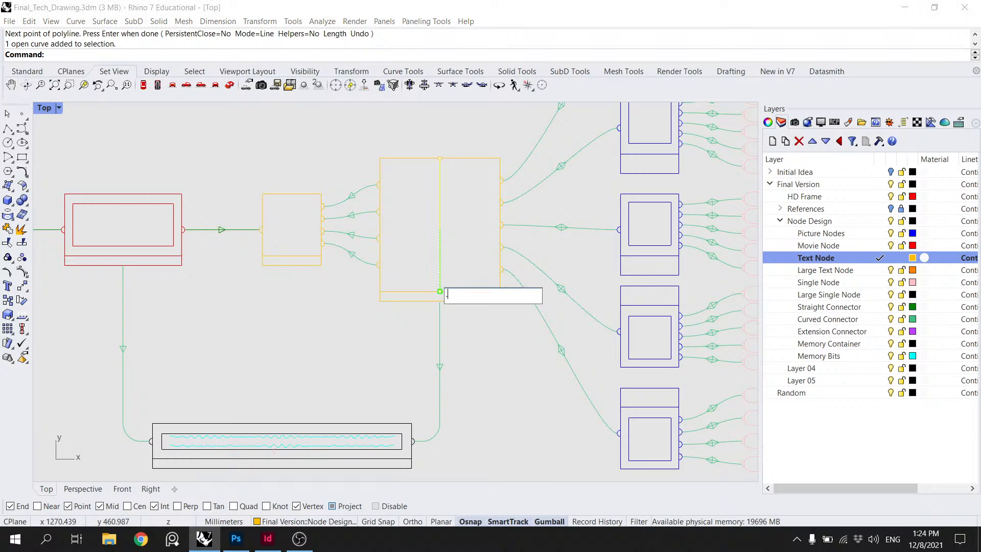
type("92")
key("Return")
key("Escape")
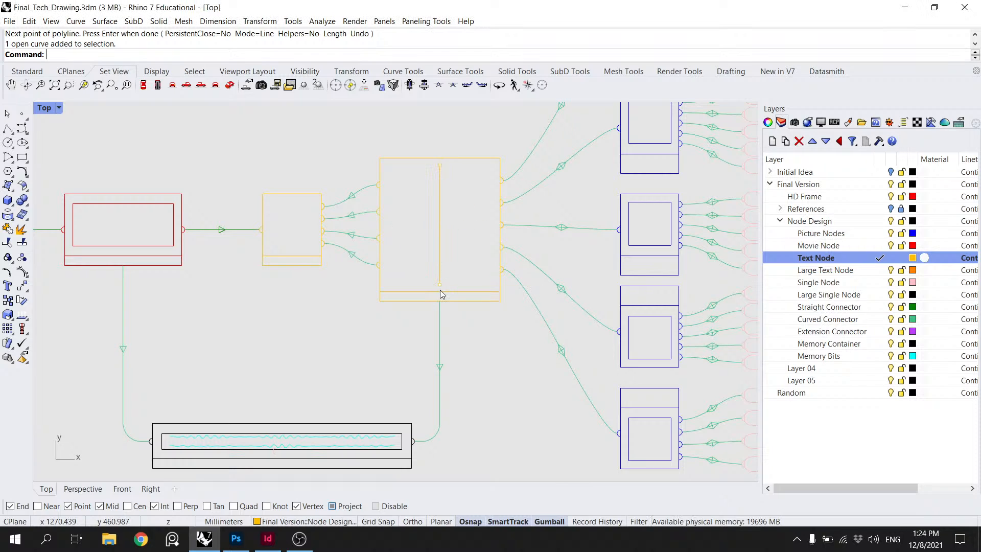
left_click(441, 257)
left_click(440, 279)
type(".87")
key("Return")
key("Escape")
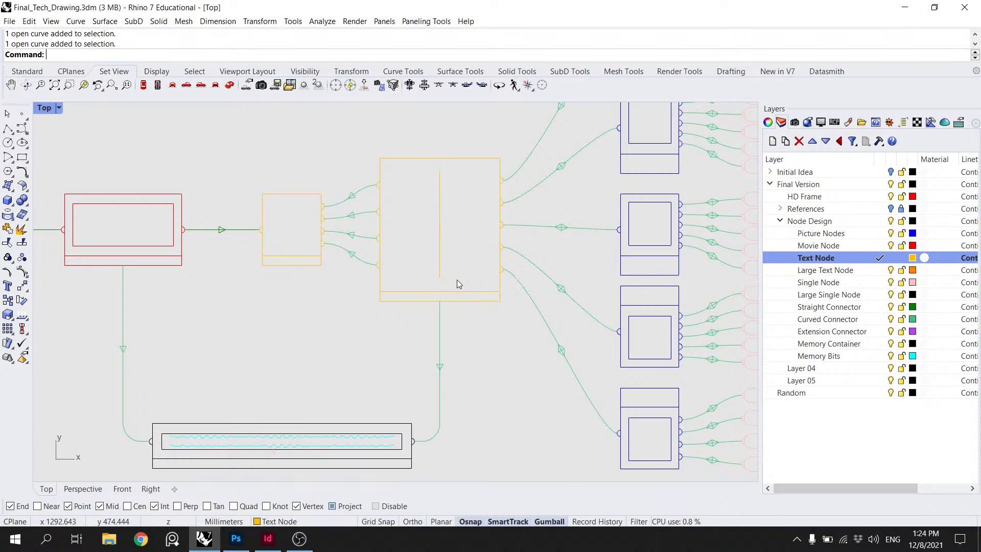
key("ctrl+s")
Step: Ungroup the large text node
scroll(526, 184, "down", 3)
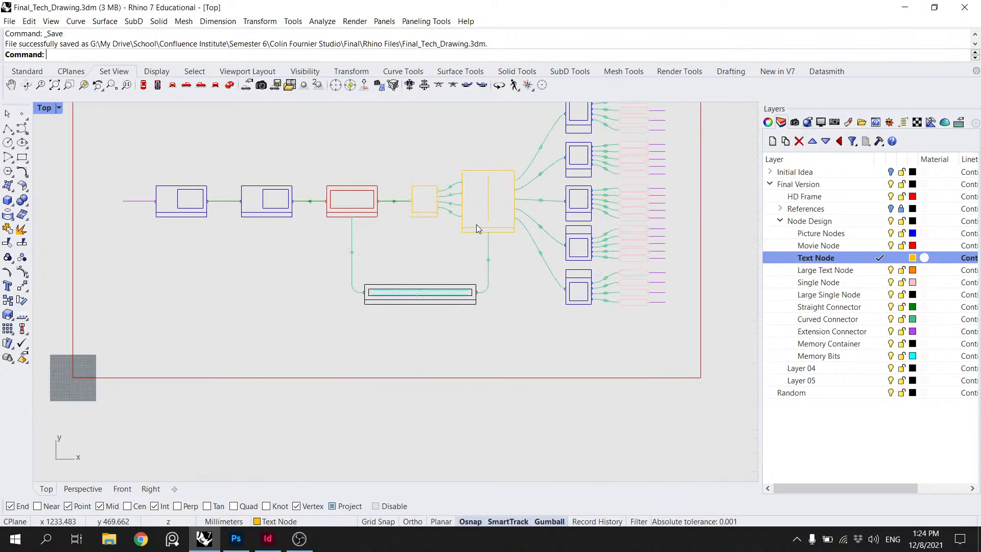
scroll(476, 229, "up", 5)
left_click(519, 230)
key("ctrl+shift+g")
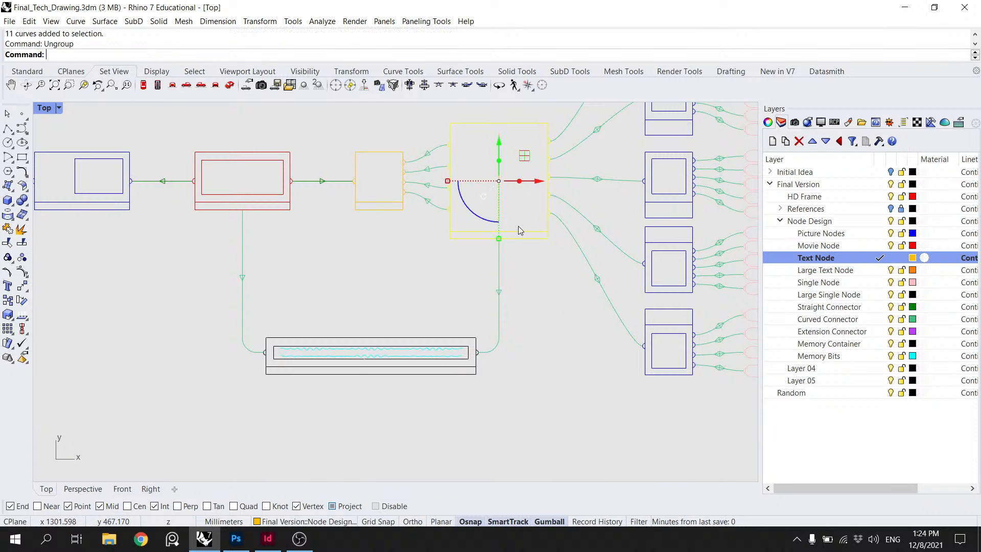
key("Escape")
Step: Group the large text node's frame, centre line and ports on both sides, and save the file
scroll(518, 225, "up", 6)
left_click_drag(562, 268, 540, 334)
left_click_drag(535, 348, 512, 228)
left_click_drag(514, 254, 508, 317)
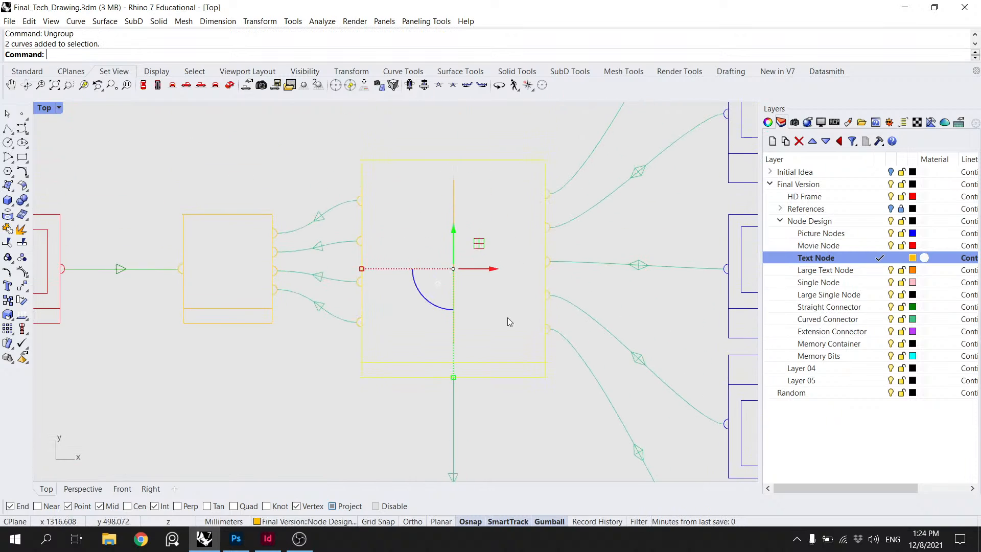
left_click_drag(544, 412, 502, 150)
left_click_drag(540, 327, 539, 329)
left_click_drag(482, 306, 447, 213)
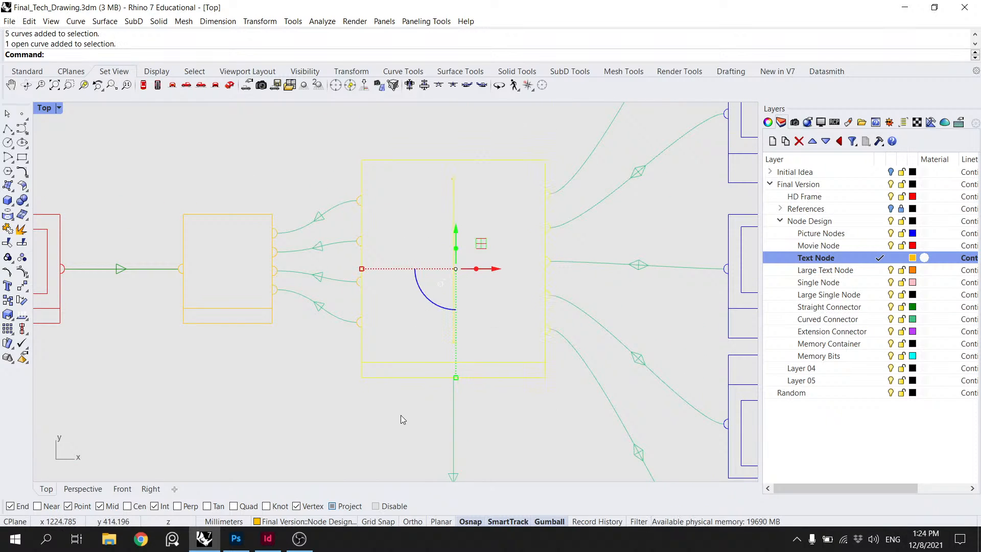
left_click_drag(400, 415, 359, 153)
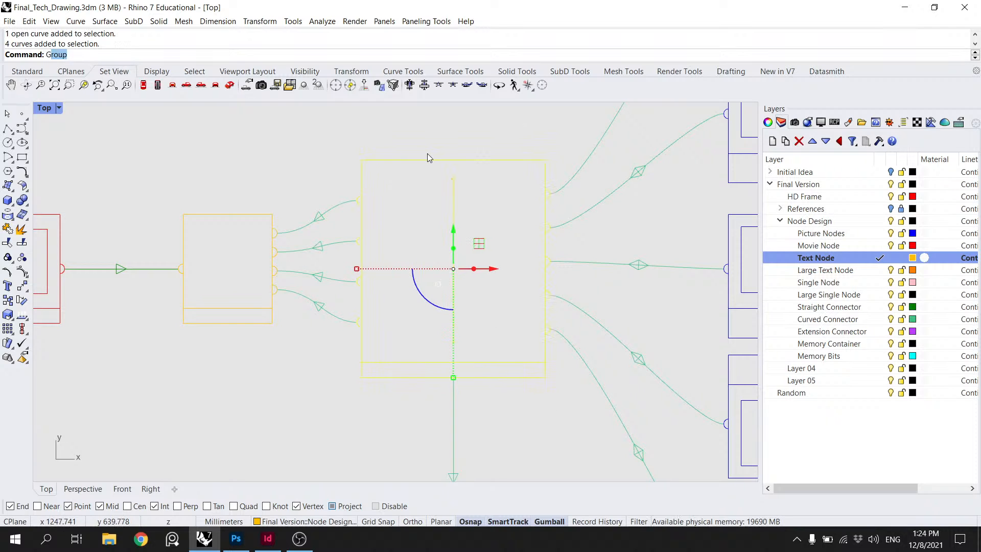
key("Return")
key("ctrl+s")
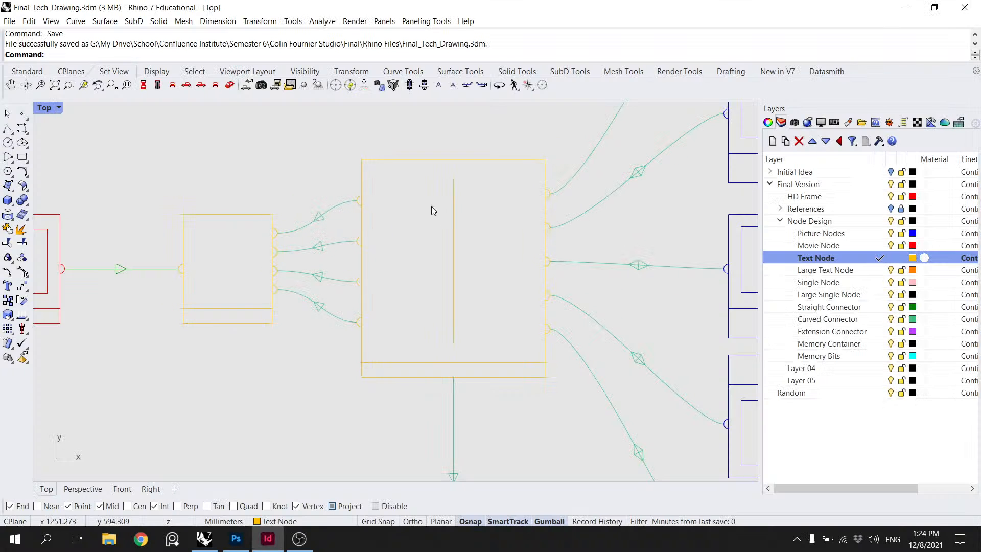
Step: Ungroup the small text node and clear the selection
scroll(305, 244, "down", 2)
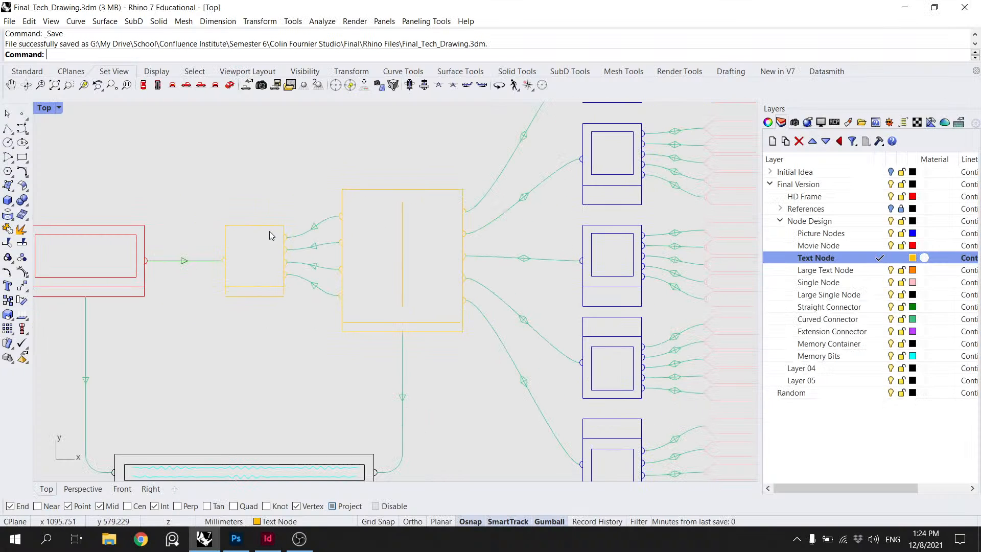
left_click(269, 232)
type("Ungroup")
key("Return")
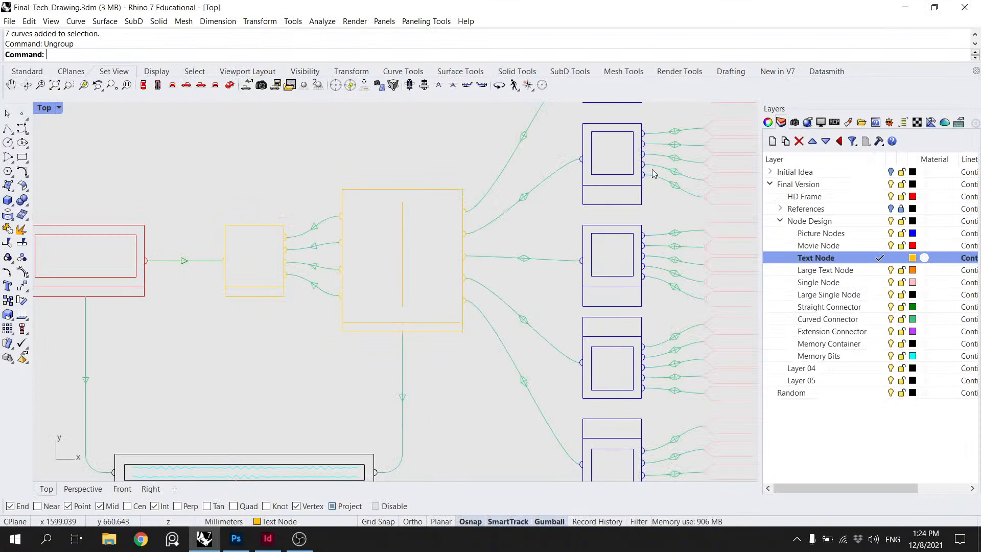
left_click(634, 176)
key("Escape")
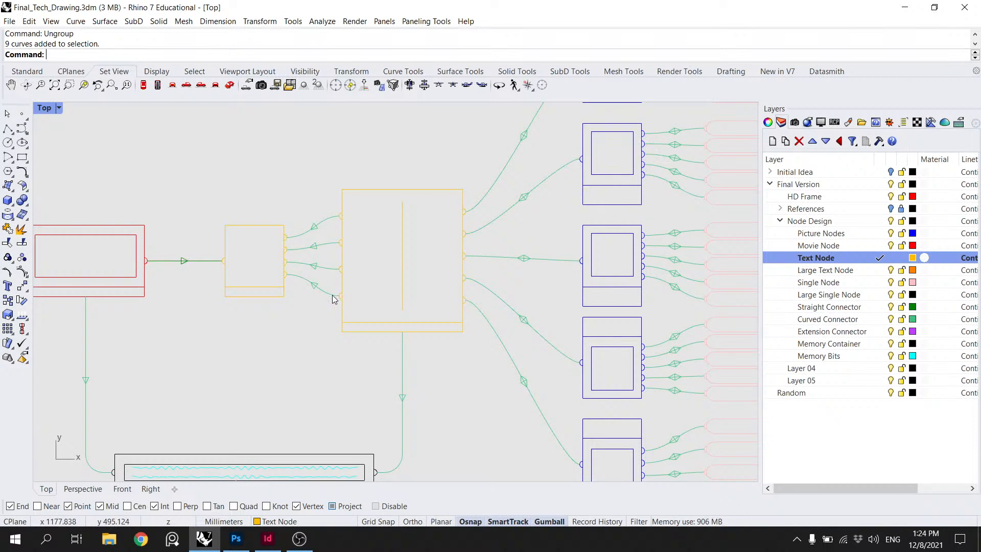
left_click(261, 296)
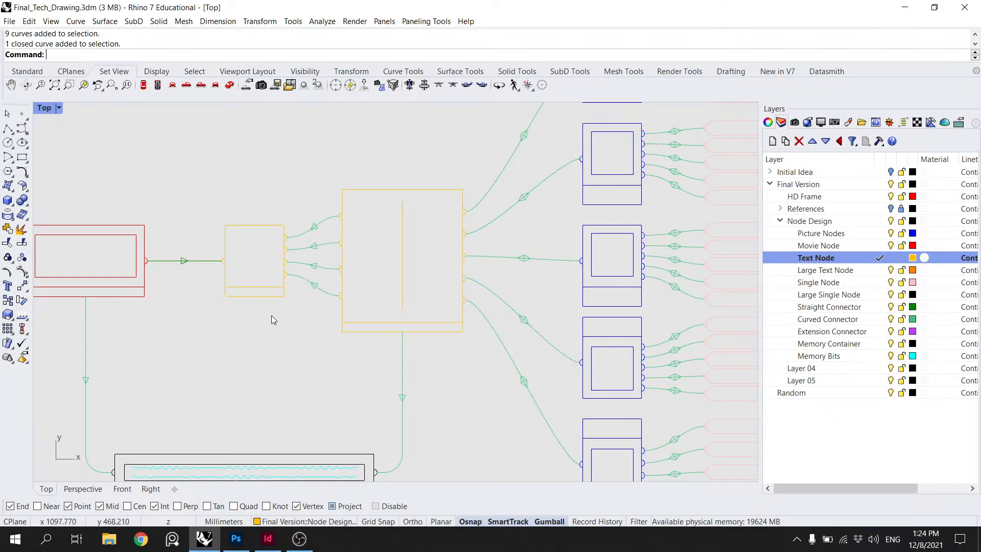
left_click_drag(273, 316, 234, 183)
scroll(235, 242, "up", 4)
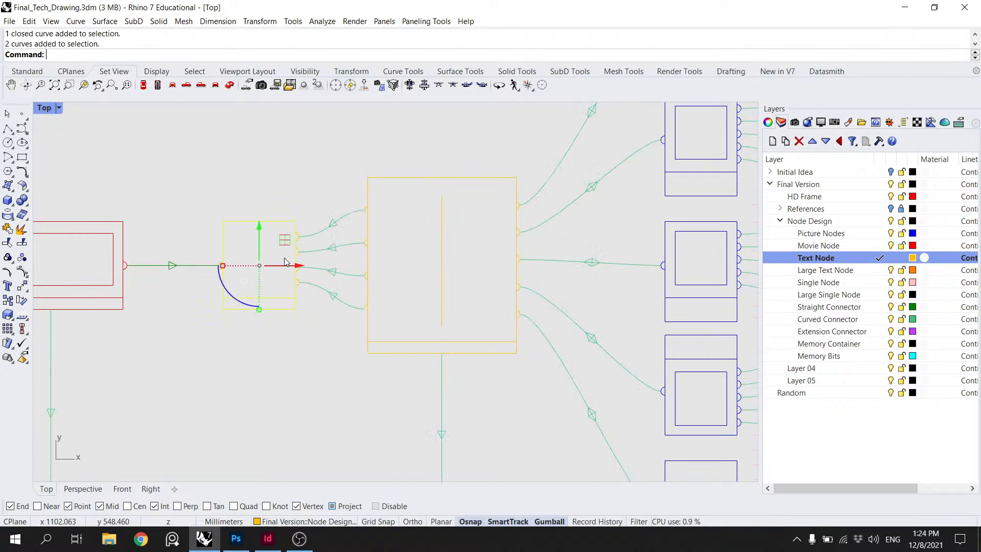
left_click(781, 122)
left_click(768, 122)
key("Escape")
Step: Select all five picture nodes and assign them to the Text Node layer
scroll(476, 212, "down", 5)
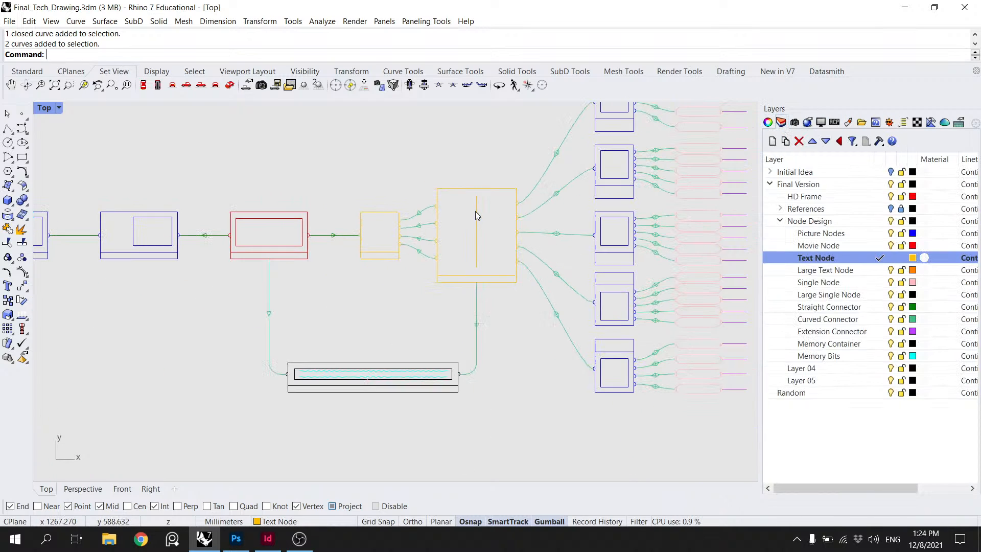
scroll(476, 215, "down", 6)
left_click_drag(473, 383, 469, 137)
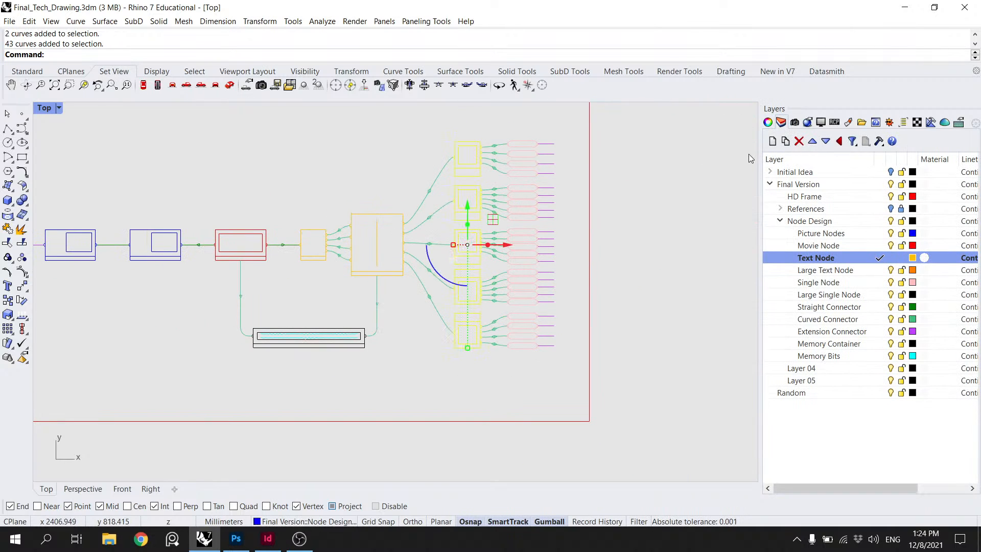
left_click(768, 122)
left_click(967, 211)
left_click(891, 303)
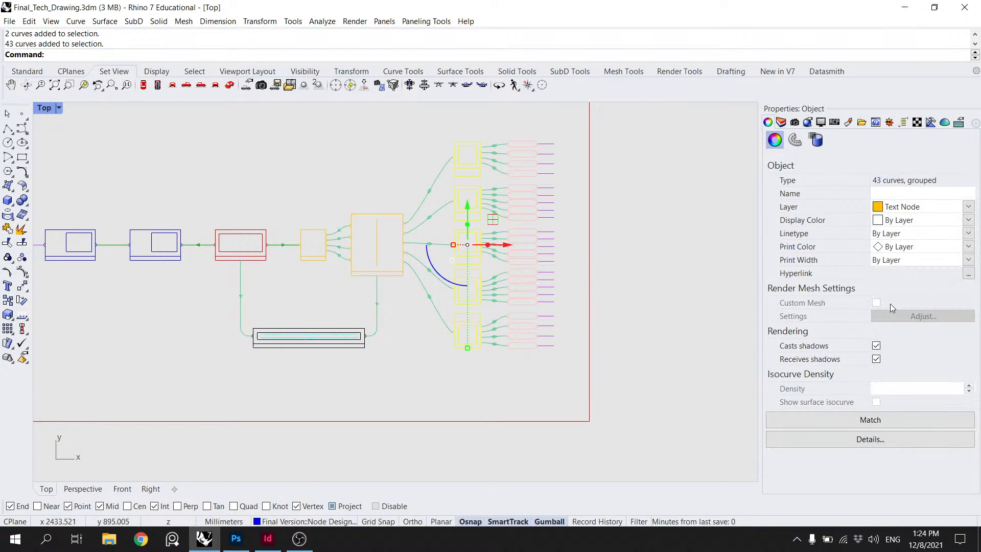
Step: Draw a rectangle on the Text Node layer tracing the inner frame of the topmost node in the five-node column
left_click(397, 160)
scroll(314, 235, "up", 2)
scroll(314, 235, "up", 4)
scroll(328, 309, "up", 4)
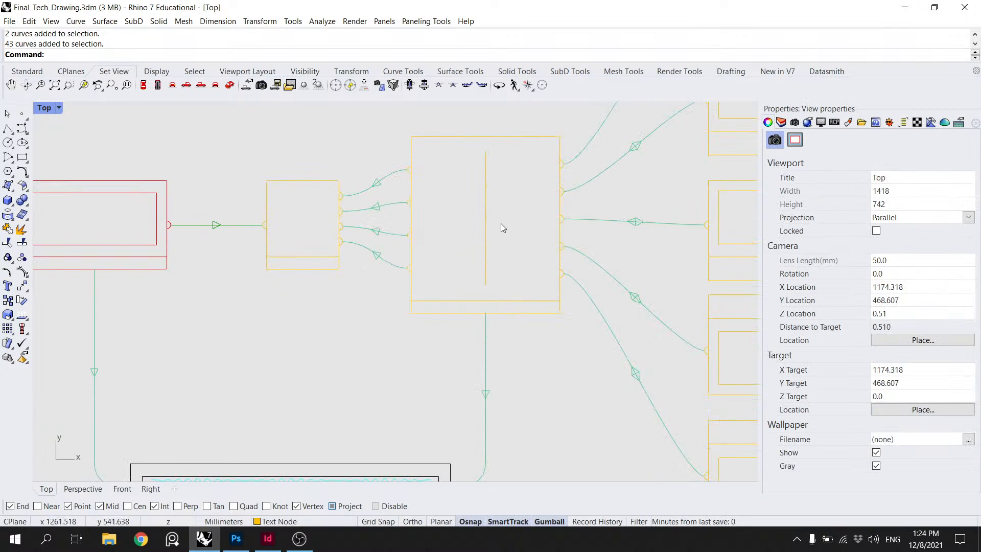
left_click_drag(501, 223, 286, 378)
left_click(539, 149)
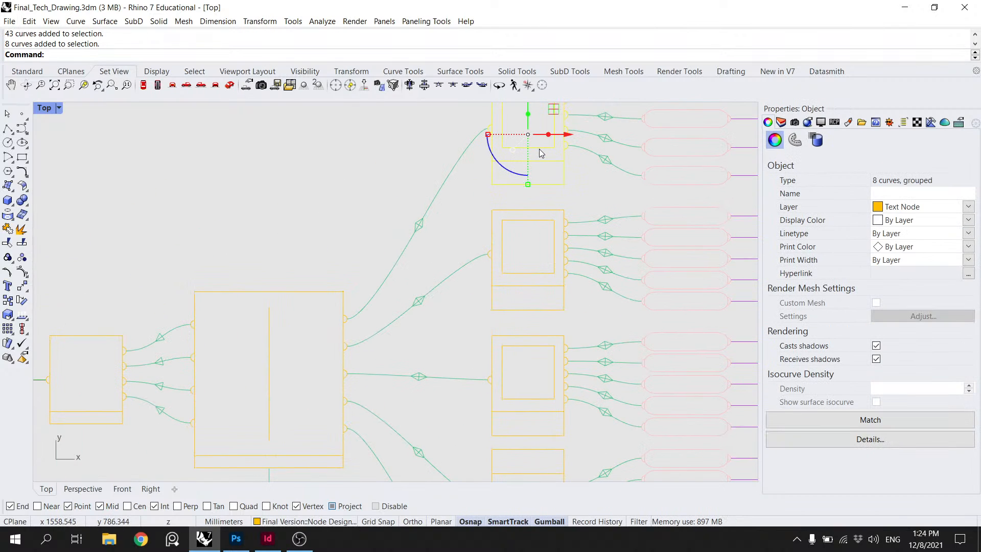
left_click(482, 152)
left_click(9, 158)
key("Escape")
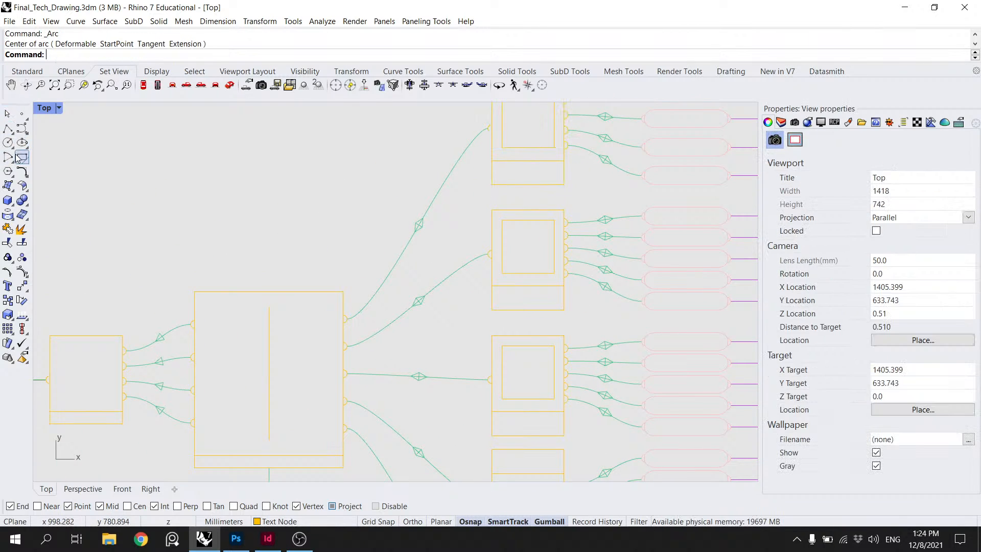
left_click(22, 157)
left_click_drag(411, 186, 352, 282)
left_click(782, 122)
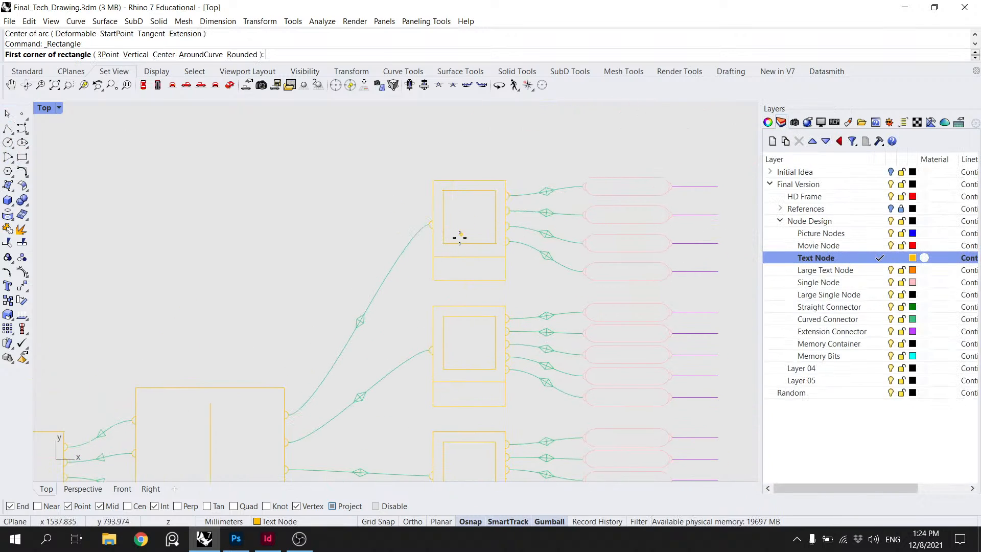
left_click(443, 244)
left_click(495, 190)
Step: Move the traced rectangle onto the small text node, placing its lower-left corner at the left end of the node's divider line
left_click(500, 208)
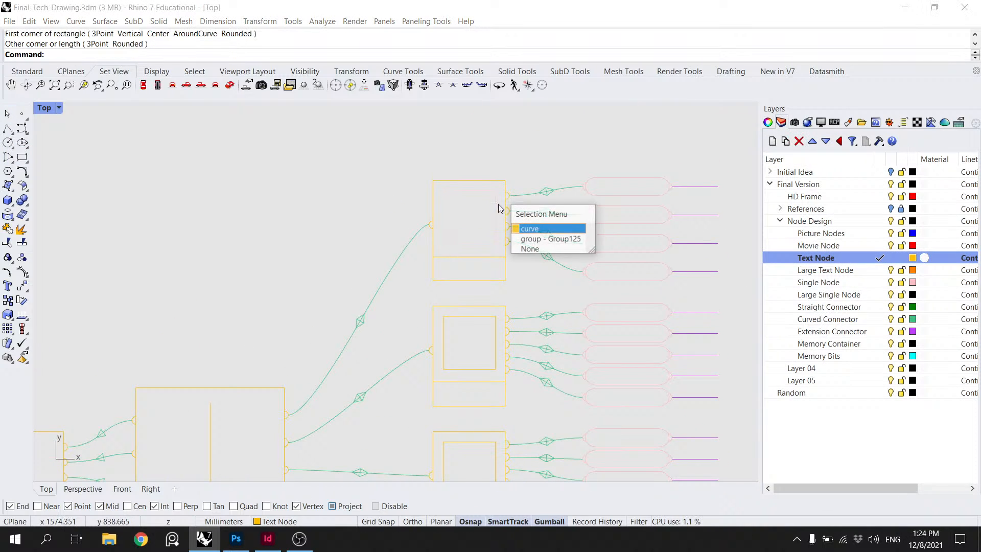
left_click(529, 229)
left_click_drag(501, 217, 305, 217)
left_click_drag(275, 213, 468, 173)
scroll(481, 169, "down", 4)
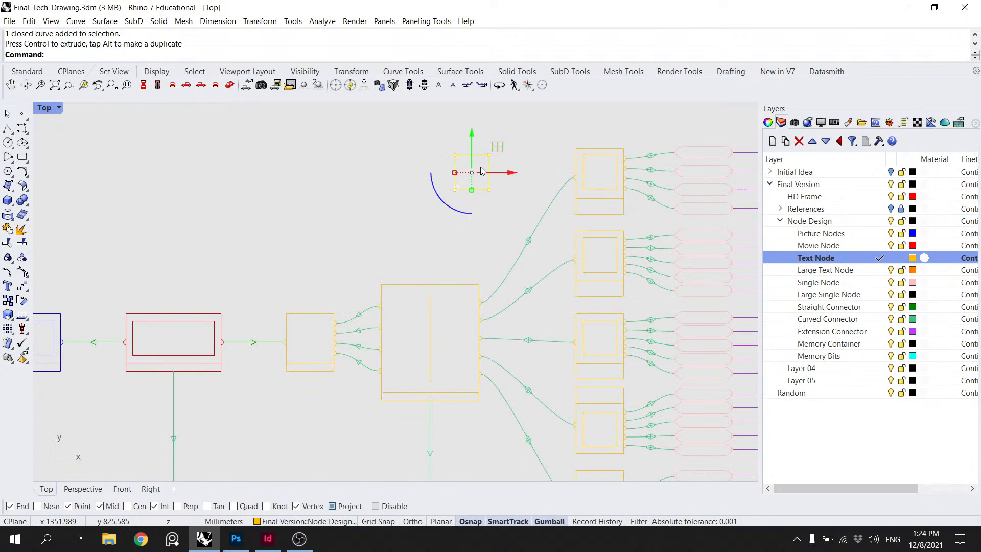
type("Move")
key("Return")
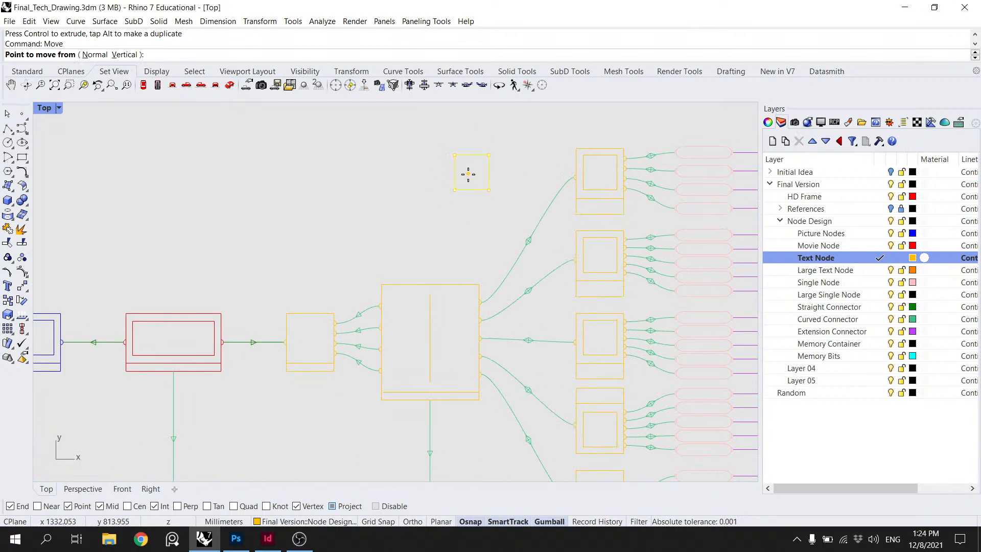
left_click(455, 189)
left_click(298, 349)
Step: Enable the Center snap and move the rectangle up so its left-side midpoint aligns with the small text node's left port
scroll(296, 358, "up", 1)
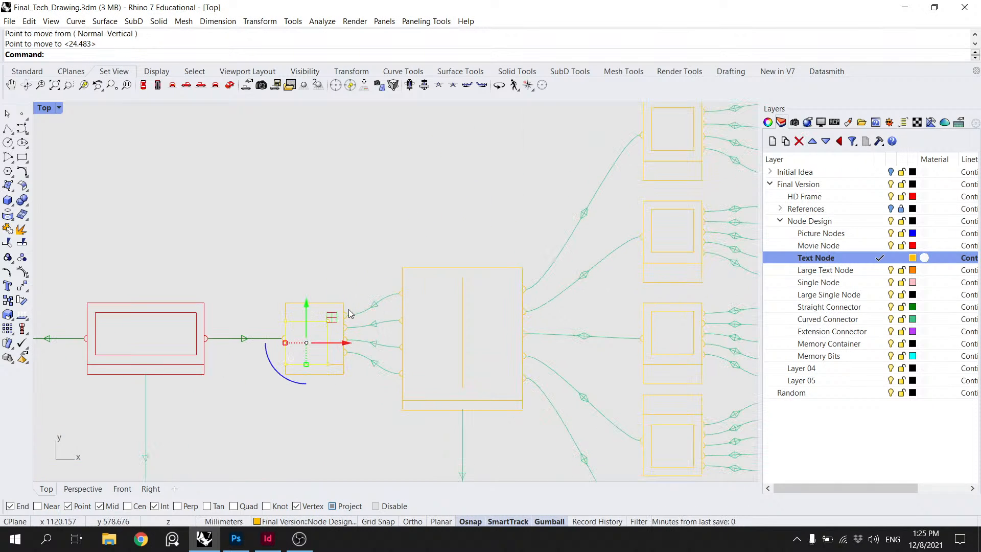
scroll(355, 327, "up", 2)
left_click(130, 506)
key("Return")
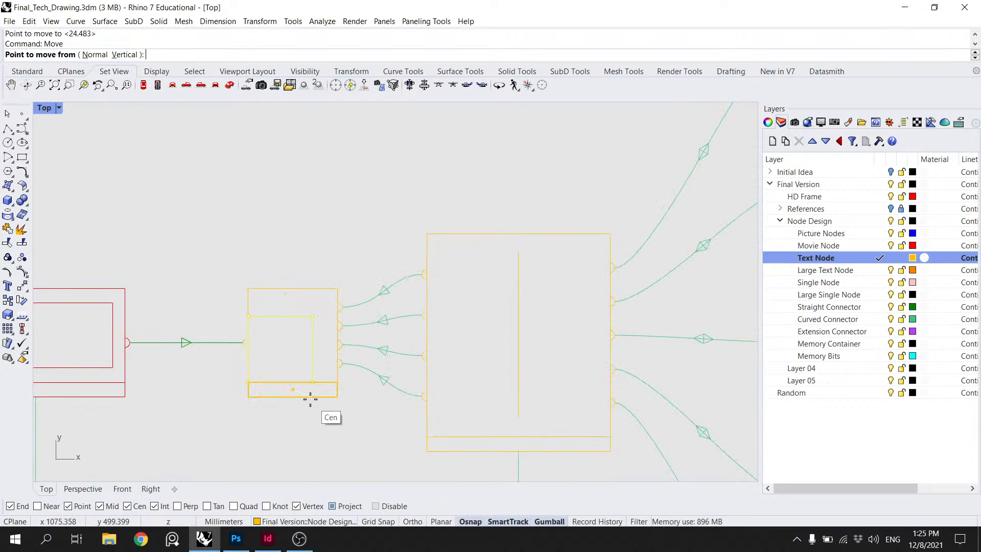
key("Escape")
key("Return")
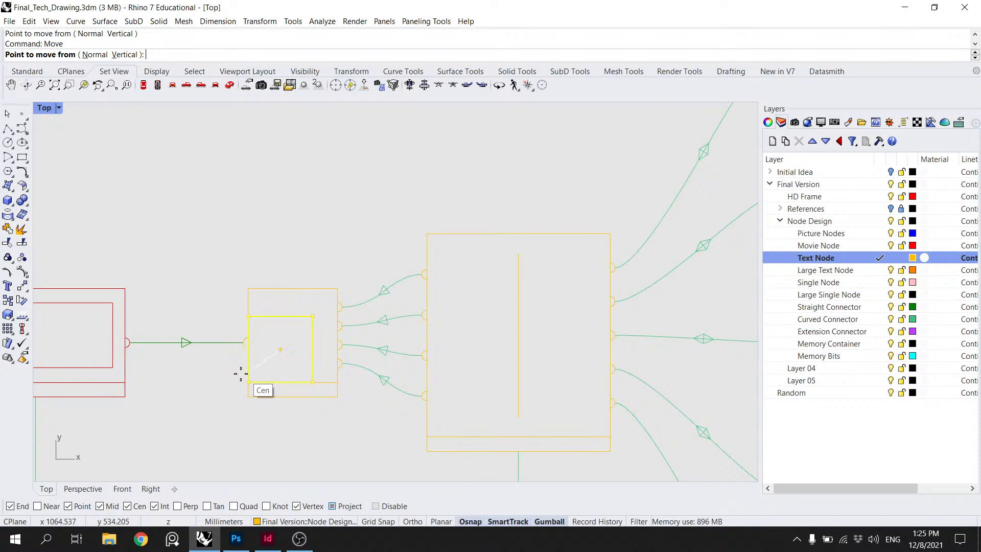
key("Escape")
scroll(241, 375, "up", 1)
type("Move")
key("Return")
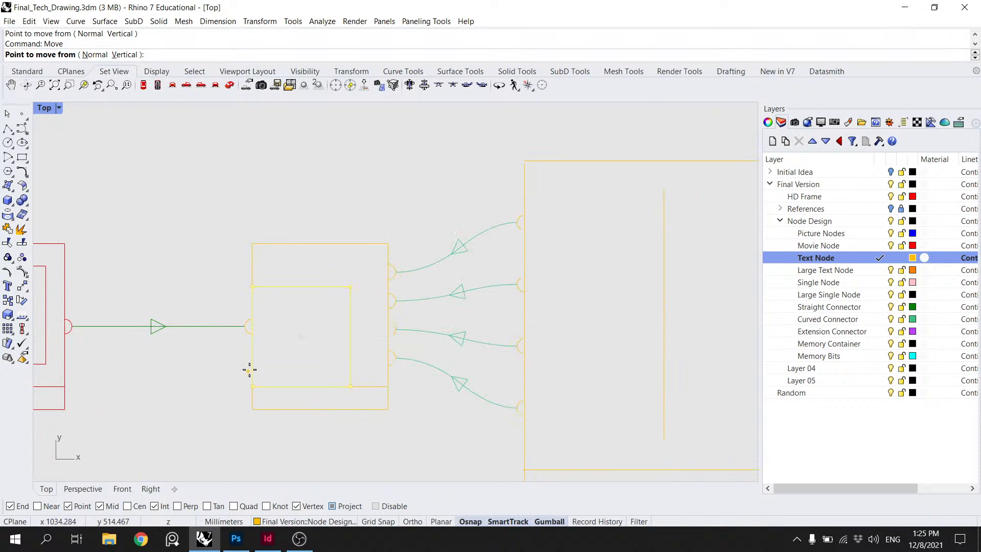
scroll(255, 342, "up", 5)
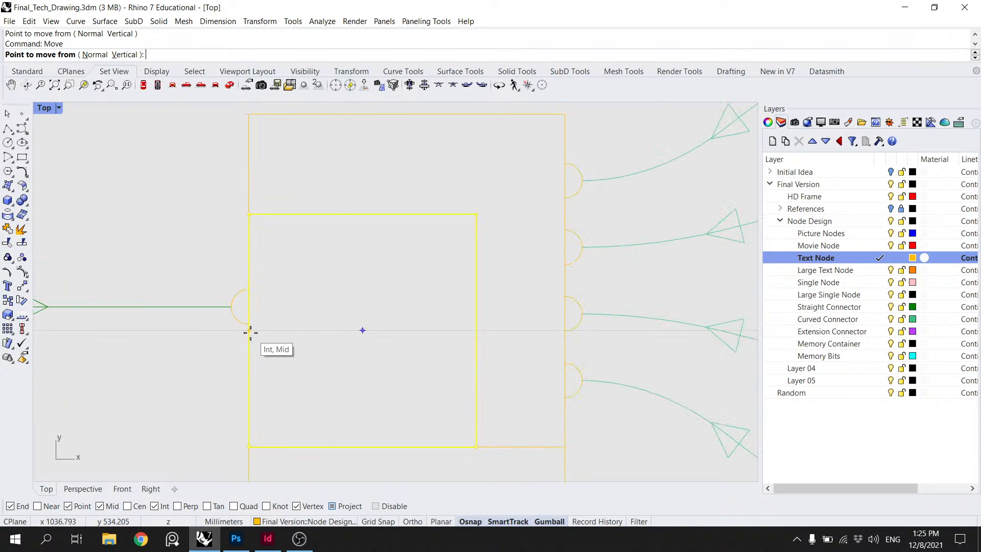
left_click(249, 332)
left_click(251, 306)
Step: Try to shift the rectangle horizontally towards the middle of the small text node
right_click(343, 303)
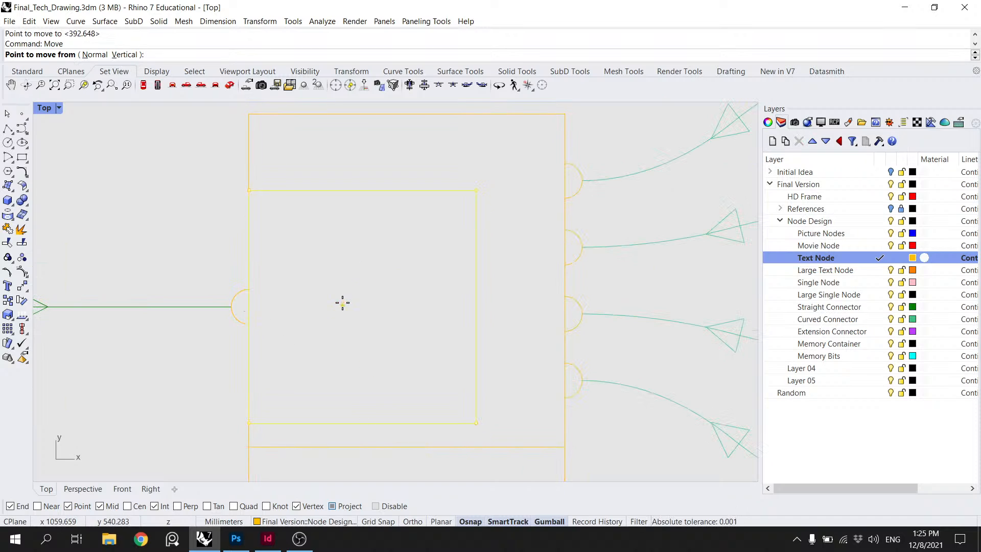
left_click(366, 187)
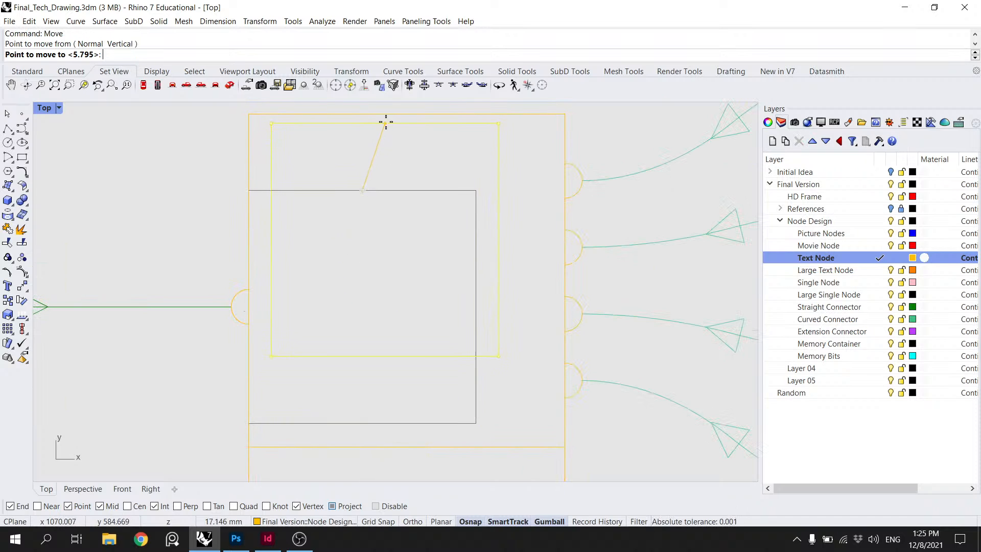
left_click(411, 190)
right_click(428, 168)
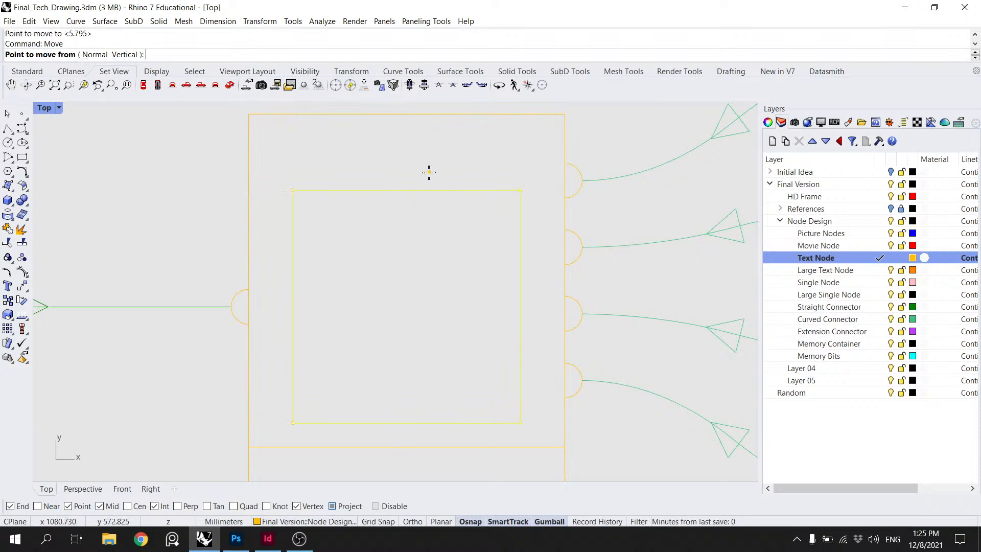
scroll(337, 230, "down", 2)
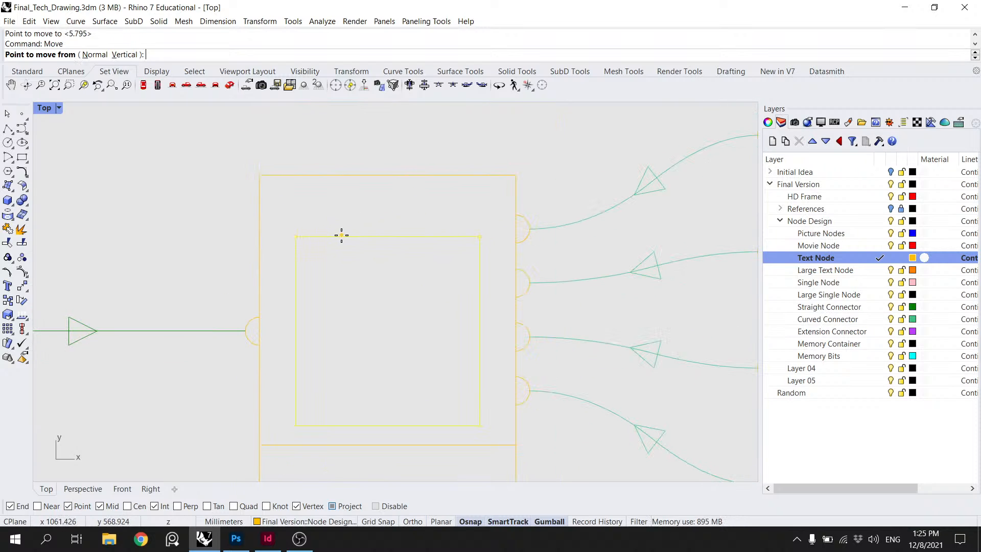
key("ctrl+z")
key("Escape")
key("ctrl+z")
Step: Snap the rectangle to the upper-left corner of the small text node's frame, then centre it along the frame's top edge
right_click(352, 219)
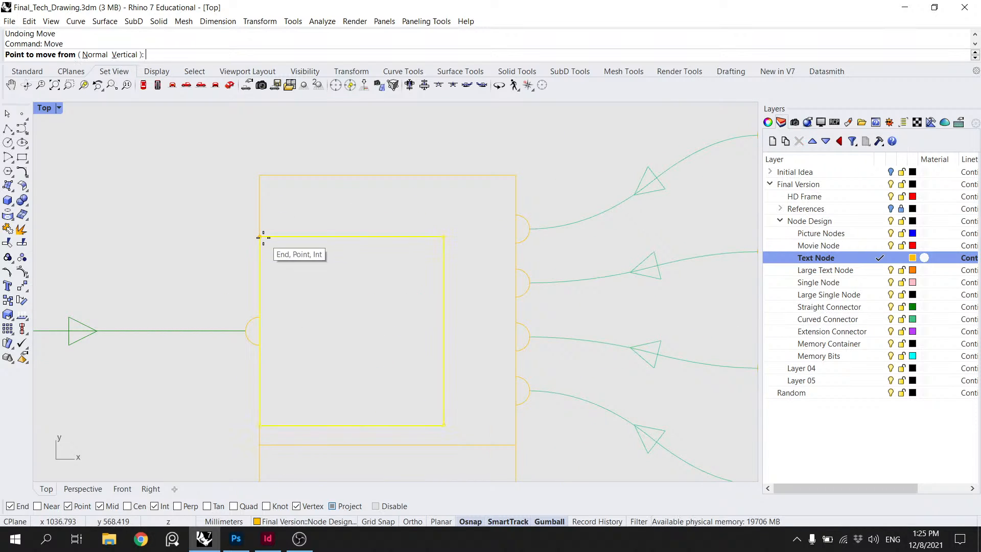
left_click(259, 236)
left_click(259, 175)
left_click(394, 363)
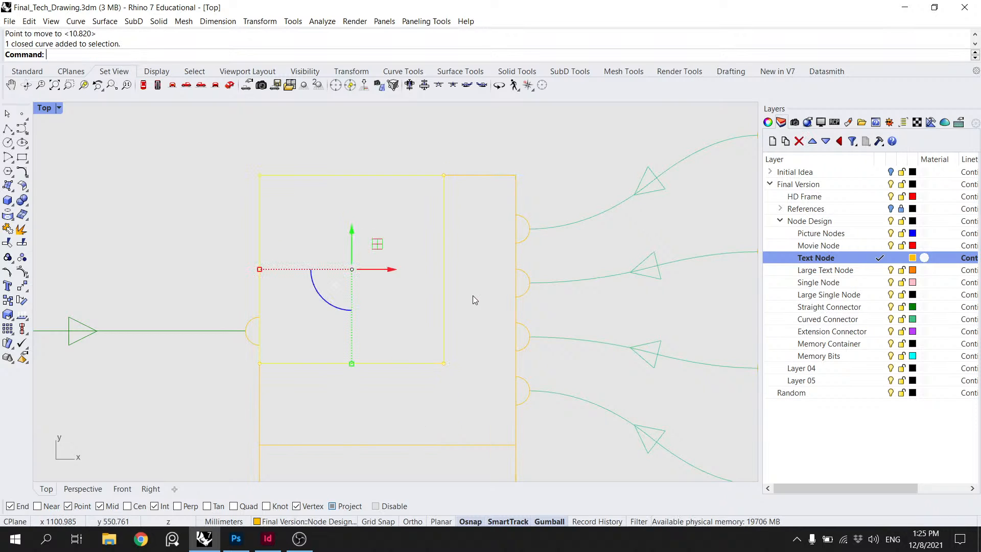
right_click(469, 286)
left_click(343, 174)
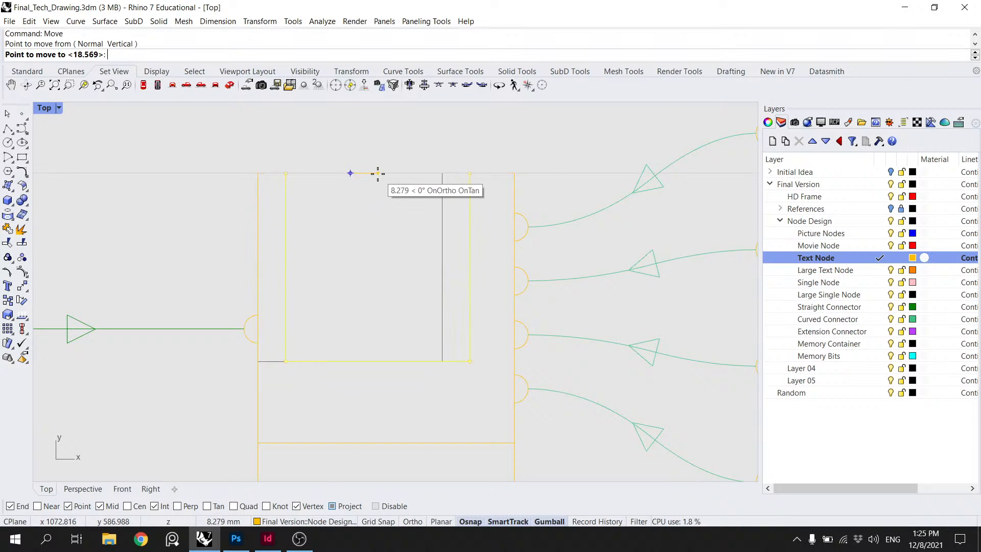
left_click(384, 173)
right_click(366, 145)
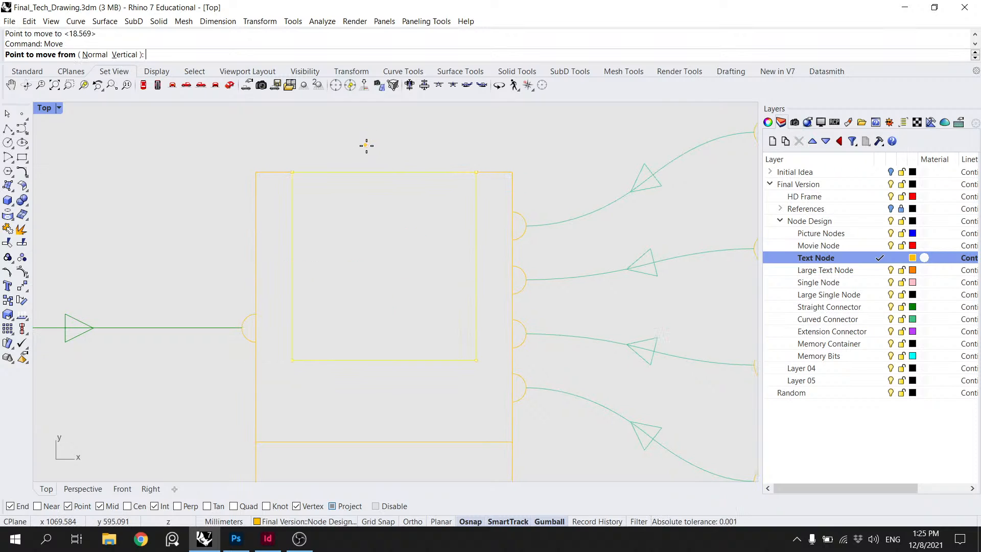
key("Escape")
key("Escape")
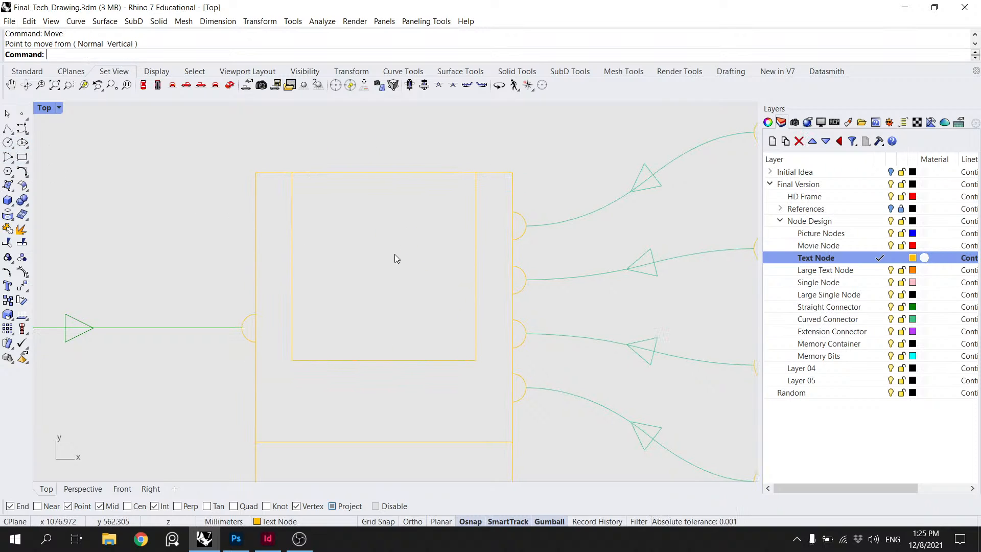
Step: Move the rectangle down by the top gap between outer and inner frames of the column's topmost node, and save the file
scroll(396, 335, "down", 4)
left_click(449, 314)
left_click_drag(484, 300, 229, 350)
right_click(233, 332)
scroll(375, 280, "down", 6)
scroll(444, 189, "up", 4)
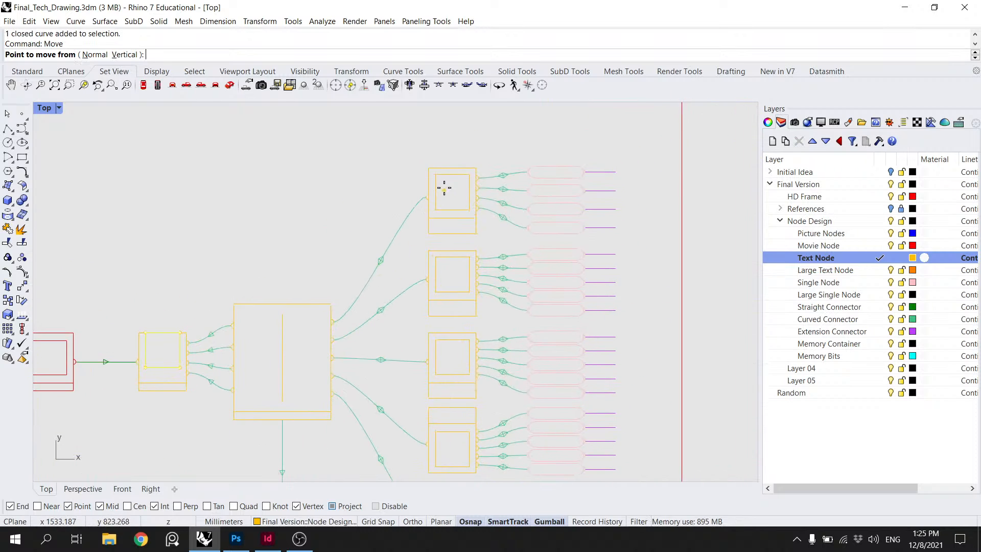
left_click(427, 155)
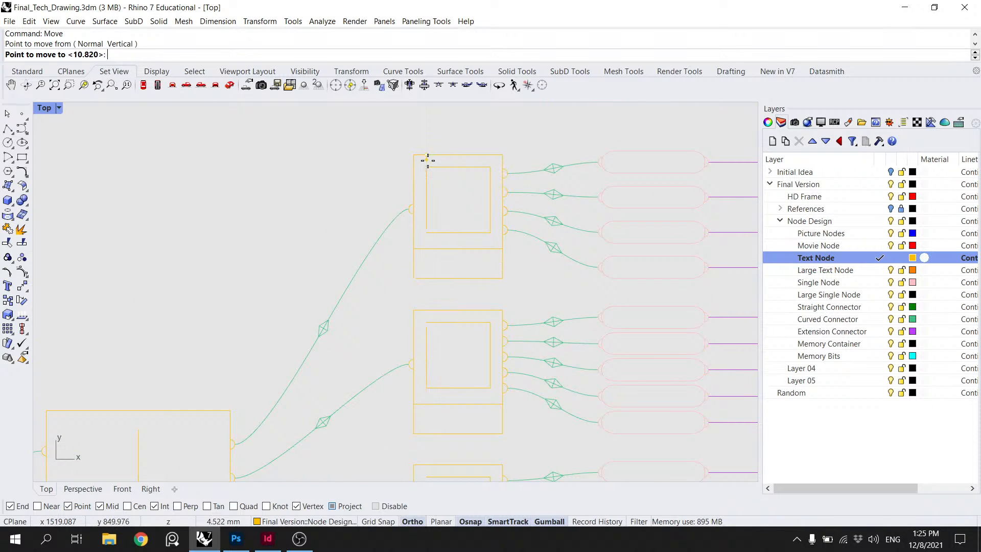
left_click(427, 167, "shift")
scroll(397, 176, "down", 9)
key("Escape")
scroll(279, 247, "up", 9)
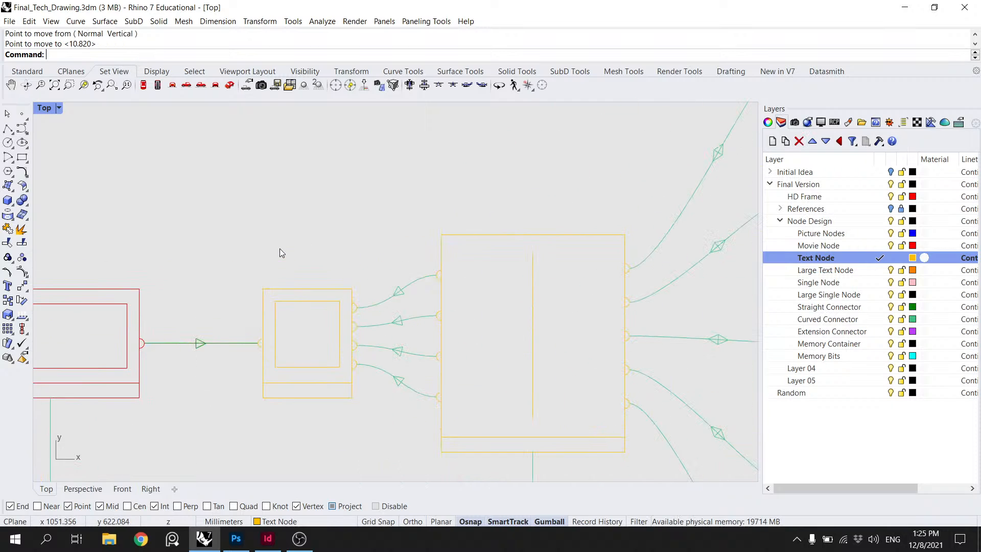
key("ctrl+s")
Step: Group the small text node's frame, inner rectangle and ports on both sides
scroll(314, 257, "down", 4)
scroll(464, 184, "down", 4)
scroll(424, 280, "up", 8)
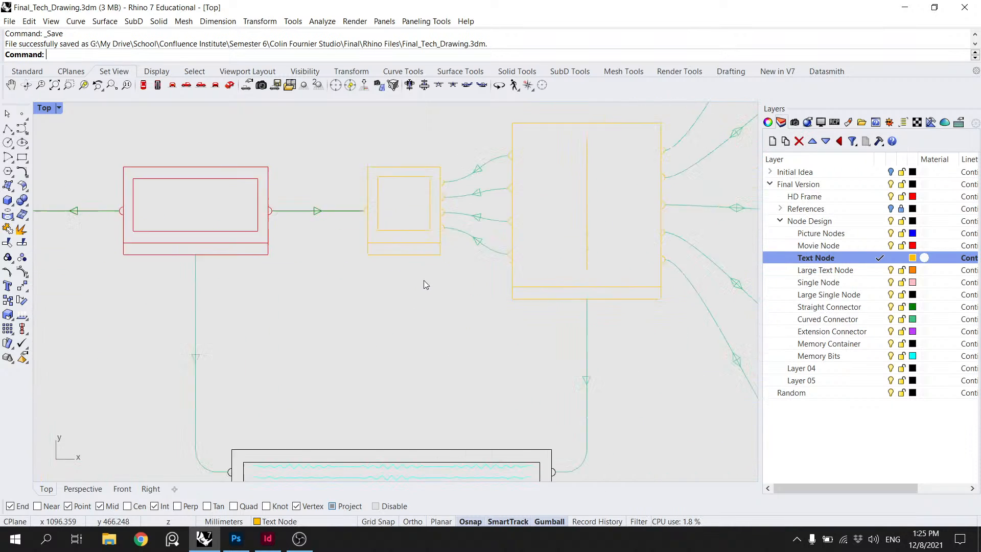
left_click_drag(434, 289, 356, 129)
left_click_drag(432, 335, 395, 161)
key("ctrl+g")
key("Escape")
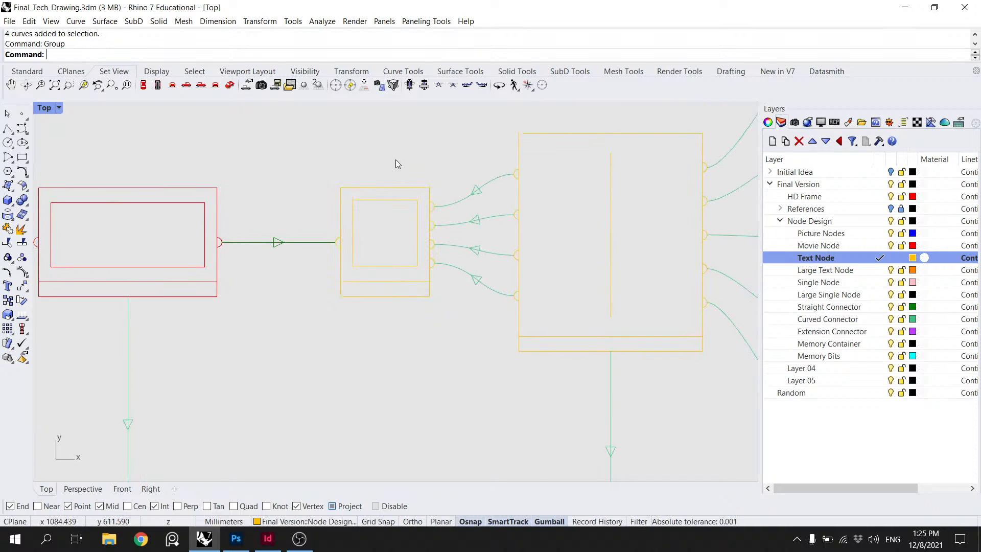
Step: Move the bottom edge of the large text node's label strip down by the strip's own height, about 12.8 mm
scroll(396, 159, "down", 12)
scroll(542, 201, "up", 6)
scroll(383, 296, "up", 3)
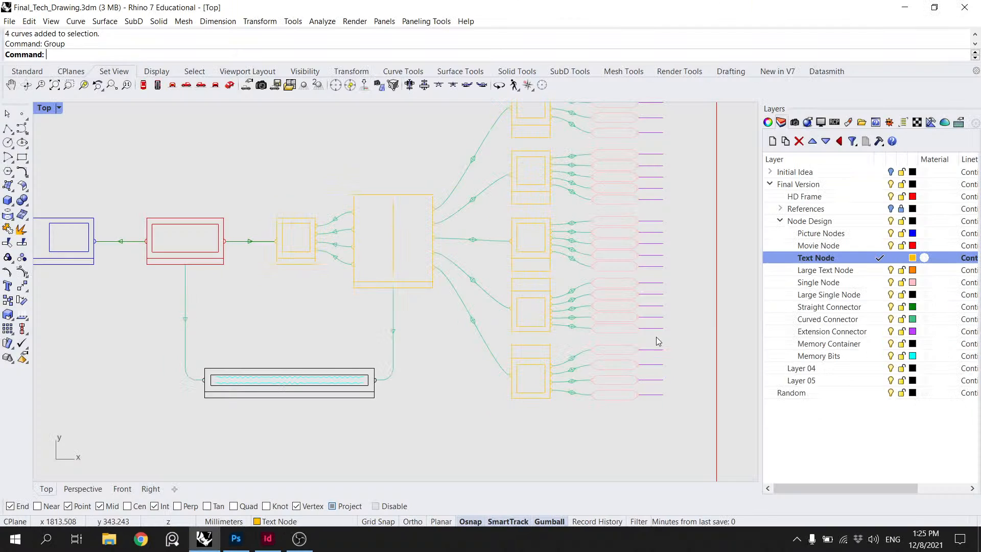
scroll(377, 289, "up", 6)
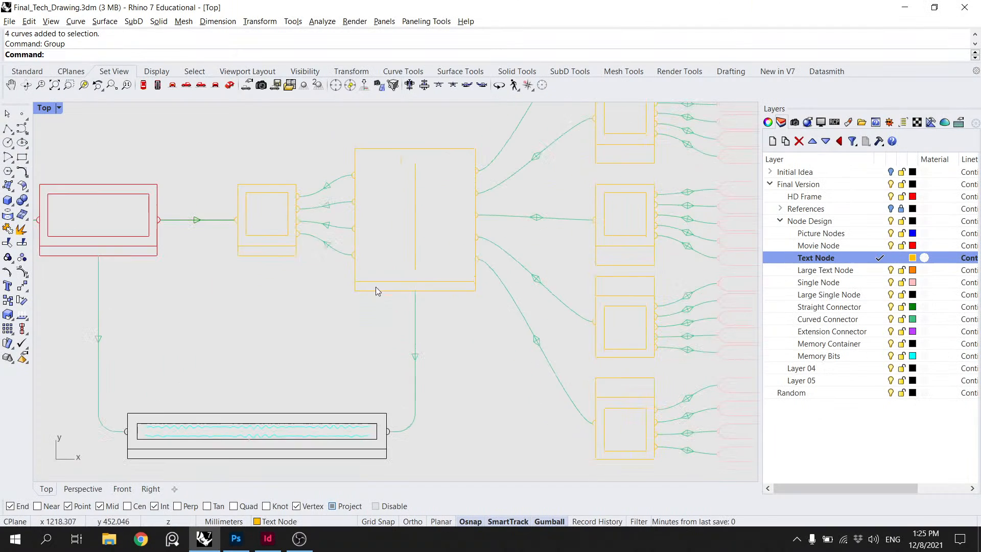
left_click(438, 291)
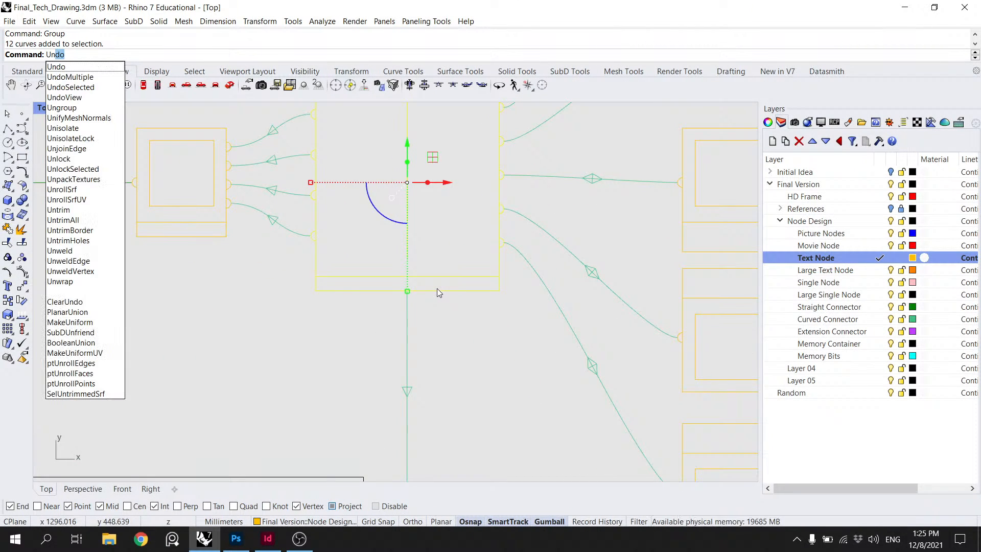
key("Return")
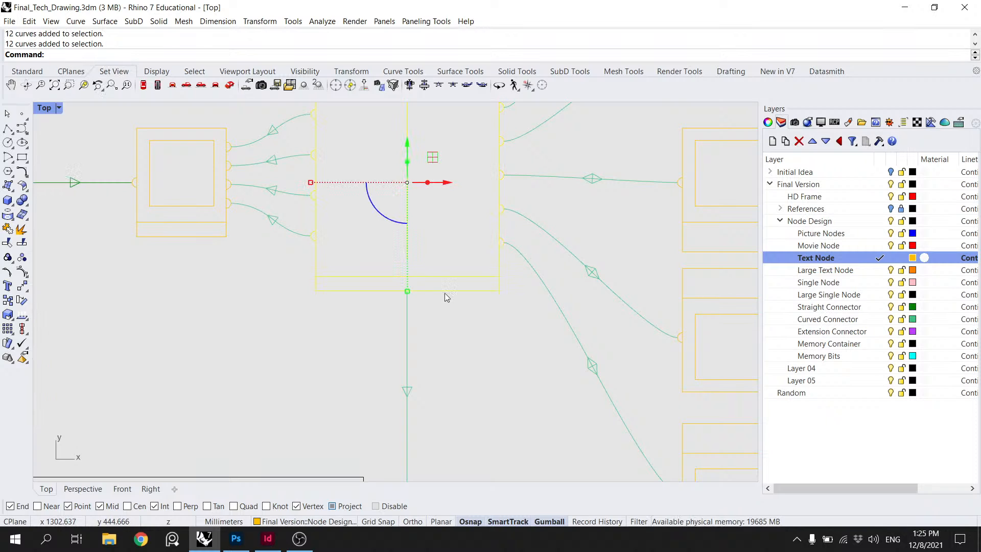
left_click(448, 298)
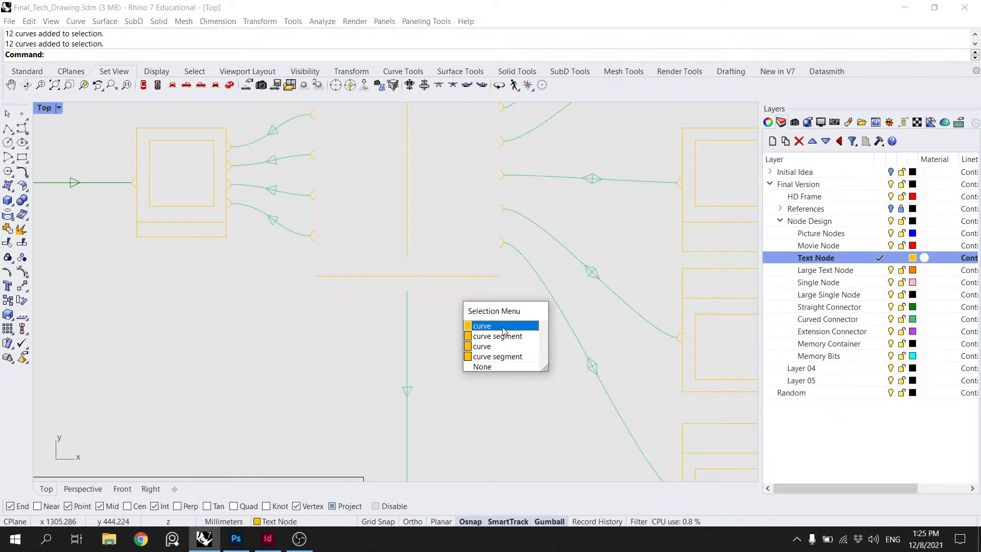
left_click(504, 333)
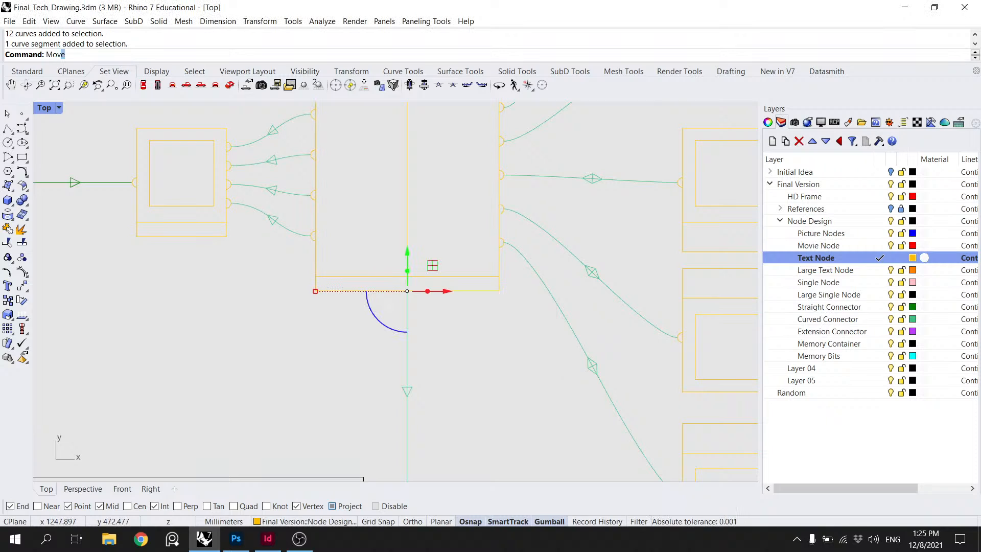
key("Return")
left_click(499, 276)
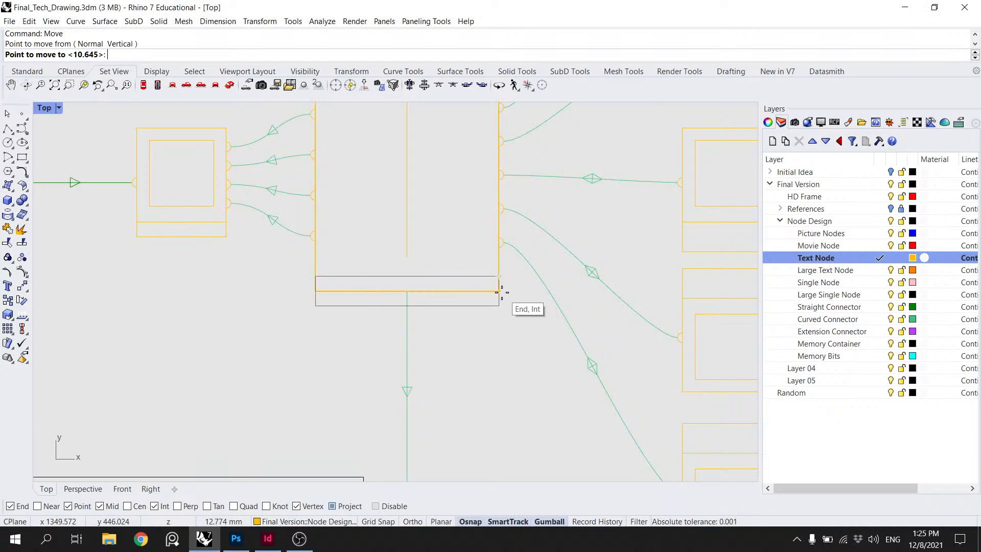
left_click(500, 291)
Step: Move the bottom edge of the large text node's frame down about 12.8 mm to the label strip's lower edge, and save the file
left_click(500, 274)
left_click(506, 296)
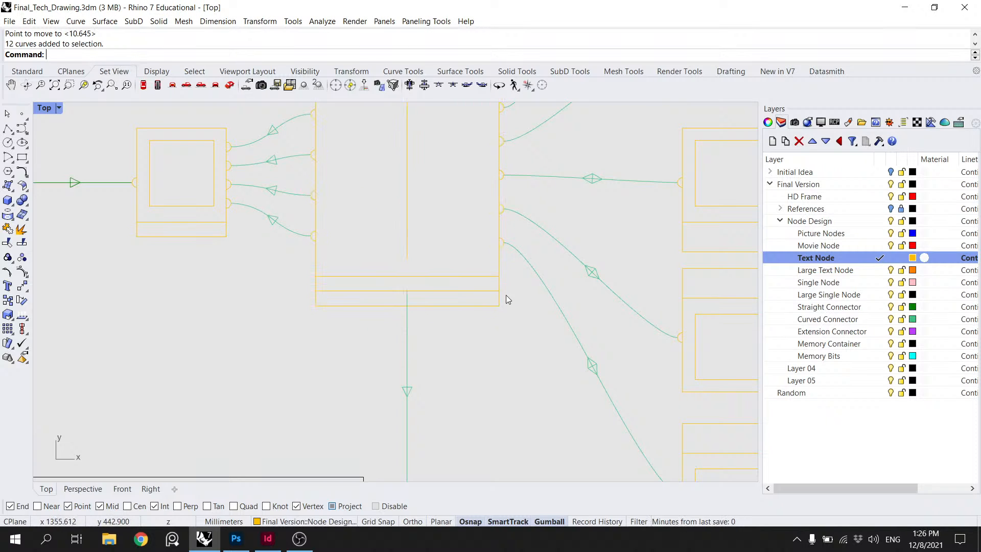
left_click(499, 292, "ctrl+shift")
left_click(546, 334)
key("Return")
left_click(498, 287)
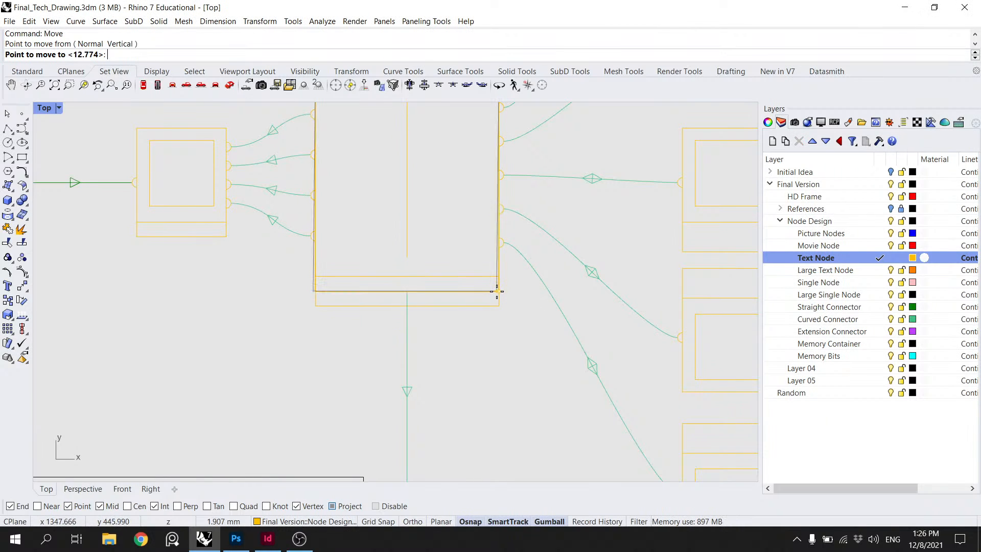
scroll(515, 296, "down", 2)
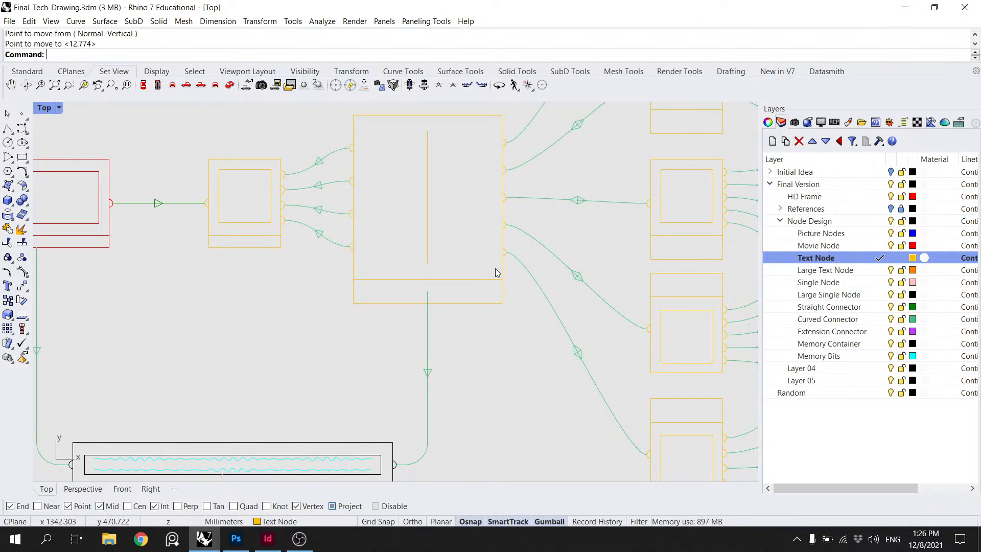
key("ctrl+s")
scroll(477, 244, "down", 1)
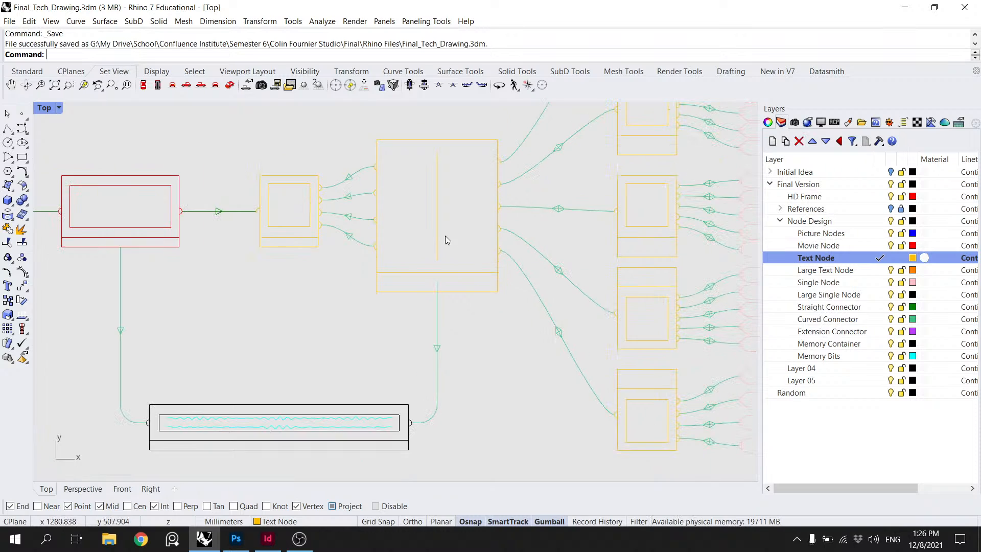
scroll(452, 232, "down", 2)
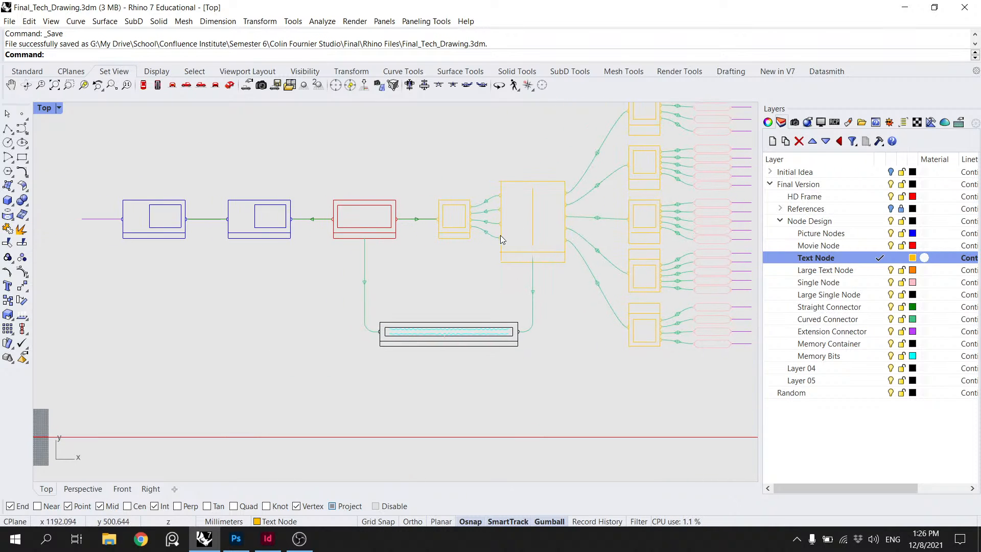
Step: Move the bottom edge of the small text node's frame down by the label strip's height, about 12.8 mm
scroll(476, 239, "up", 3)
left_click(462, 246)
left_click(516, 254)
scroll(516, 254, "up", 10)
left_click(464, 231, "ctrl+shift")
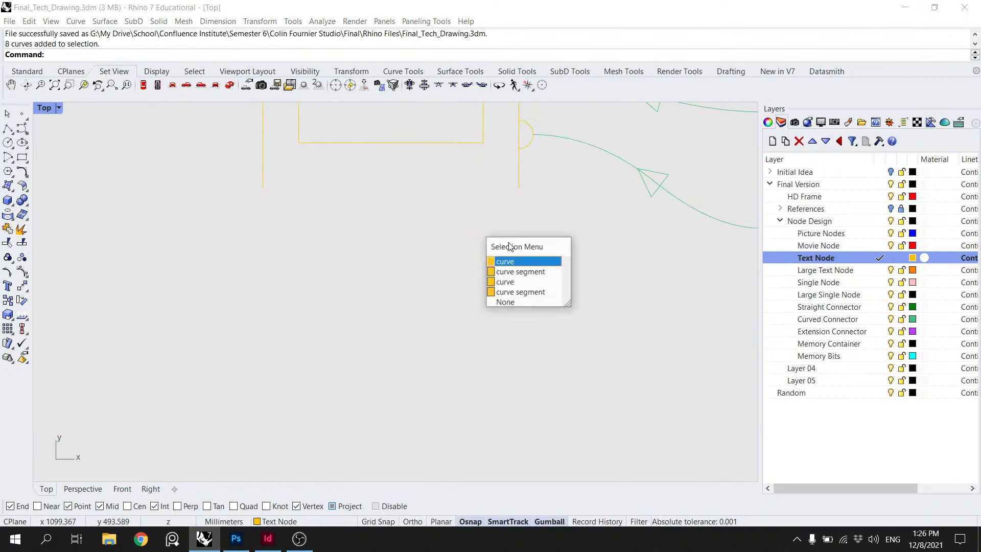
left_click(530, 272)
right_click(567, 237)
left_click(520, 188)
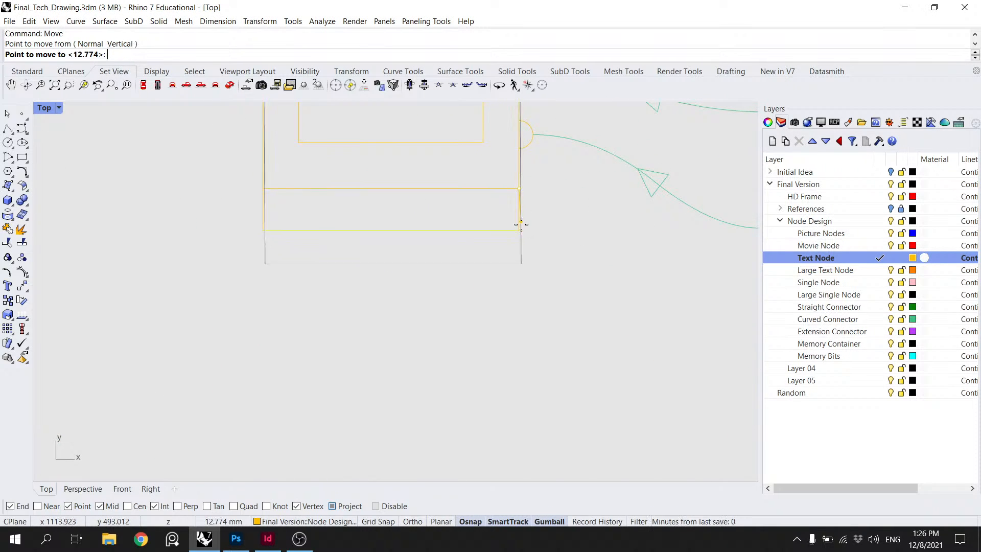
left_click(519, 230)
key("Escape")
Step: Move the bottom edge of the small text node's label strip down about 12.8 mm to the frame's bottom edge, and save the file
left_click(484, 231, "ctrl+shift")
left_click(540, 266)
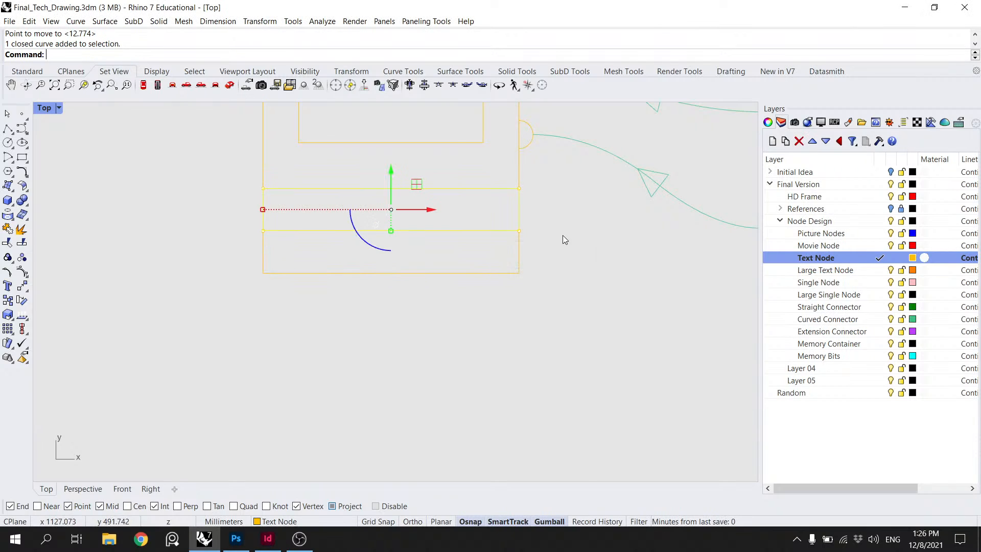
key("Escape")
left_click(488, 231, "ctrl+shift")
left_click(535, 276)
right_click(565, 243)
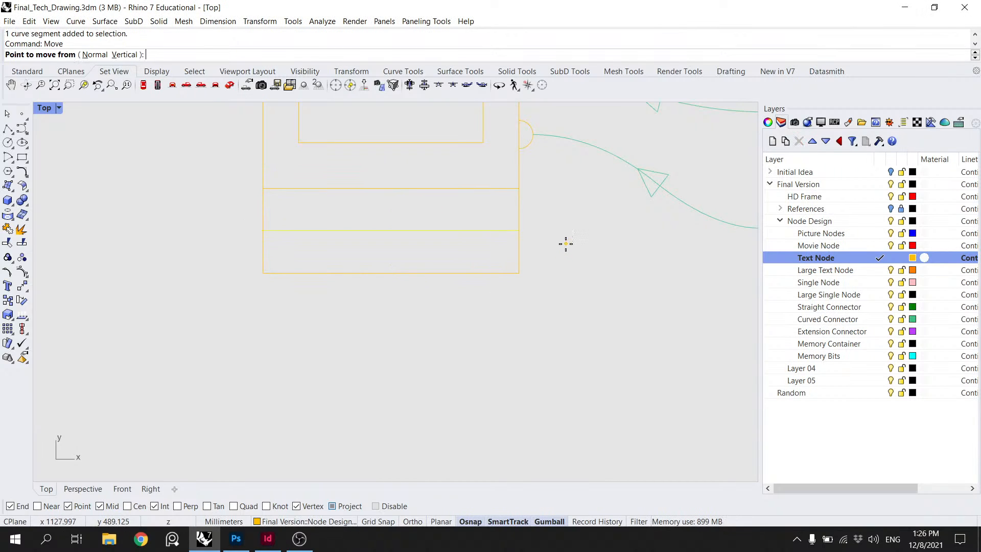
left_click(521, 233)
left_click(522, 273)
key("Escape")
scroll(576, 242, "down", 10)
key("ctrl+s")
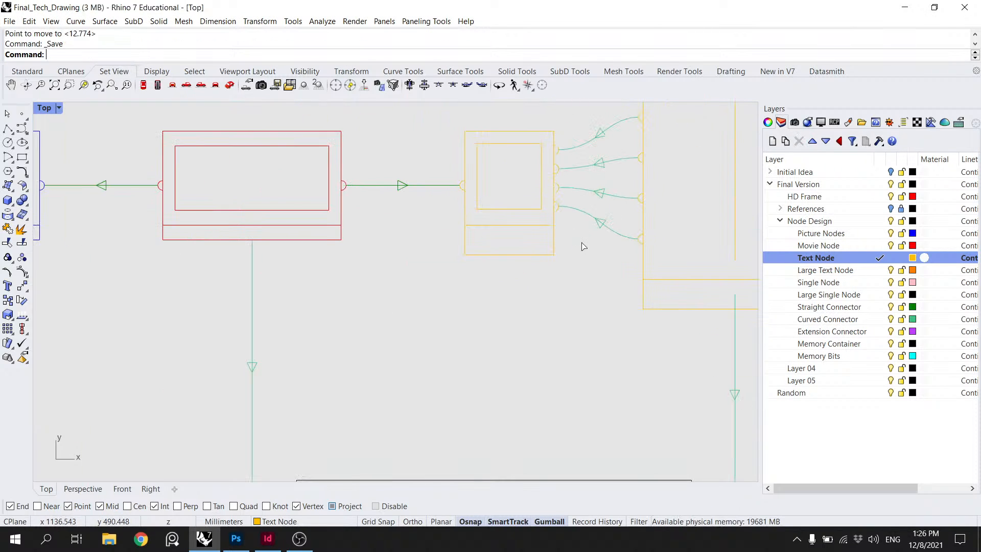
Step: Trim away the part of the vertical connector that lies inside the large text node's label strip, using the node's curves as cutters
scroll(580, 241, "down", 6)
left_click_drag(580, 240, 523, 277)
scroll(526, 279, "down", 6)
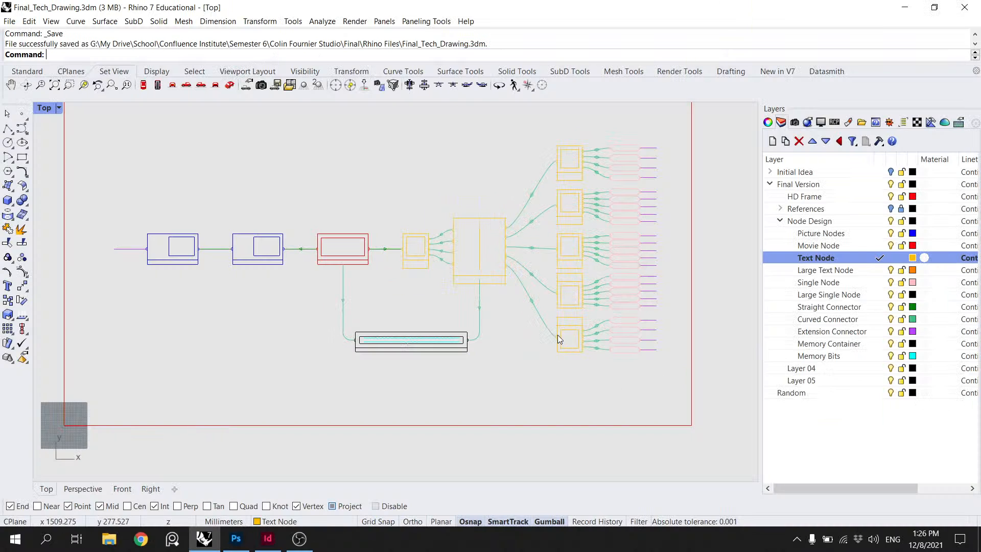
scroll(488, 299, "up", 6)
left_click(502, 267)
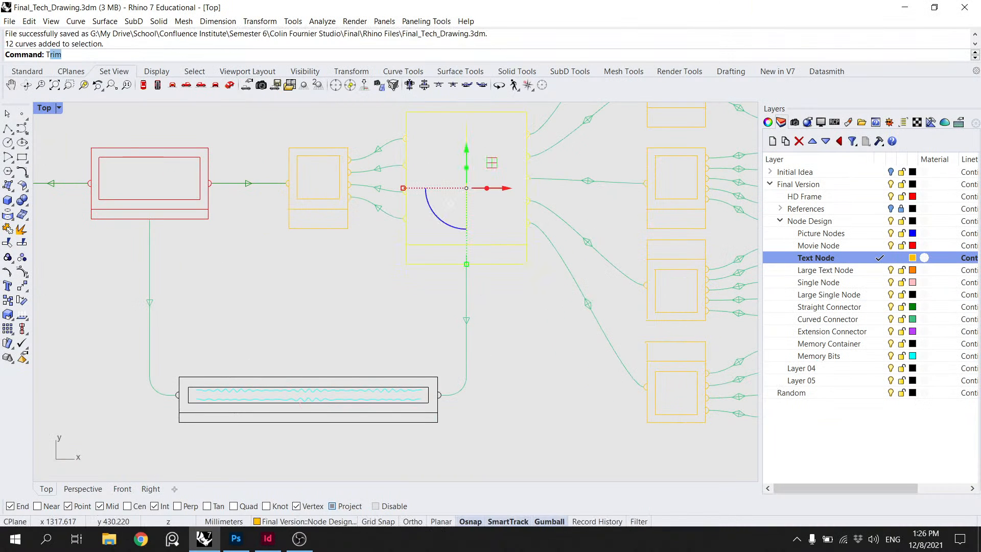
type("Trim")
key("Return")
left_click(466, 260)
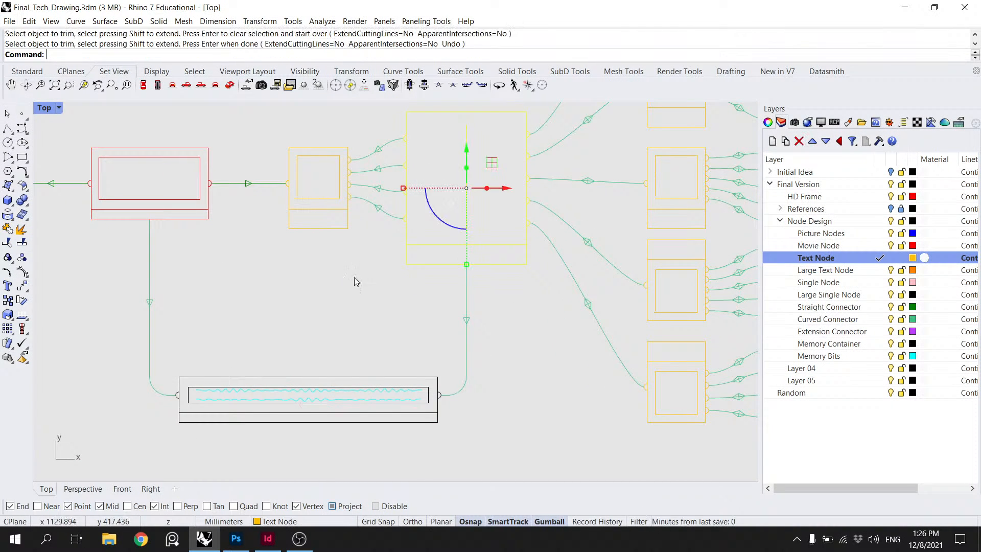
key("Return")
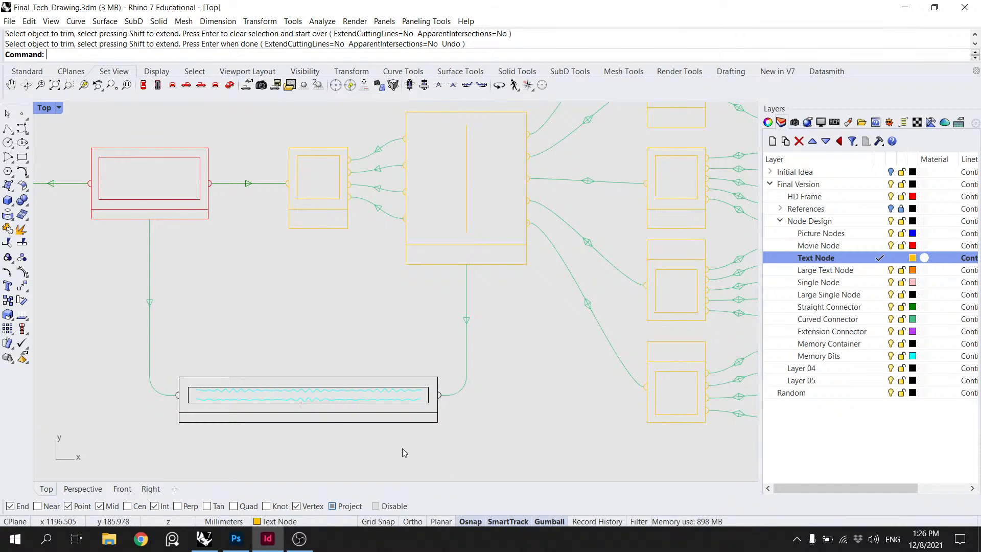
Step: Move the bottom edge of the memory container's label strip down by the strip's own height, about 12.8 mm
scroll(396, 434, "up", 2)
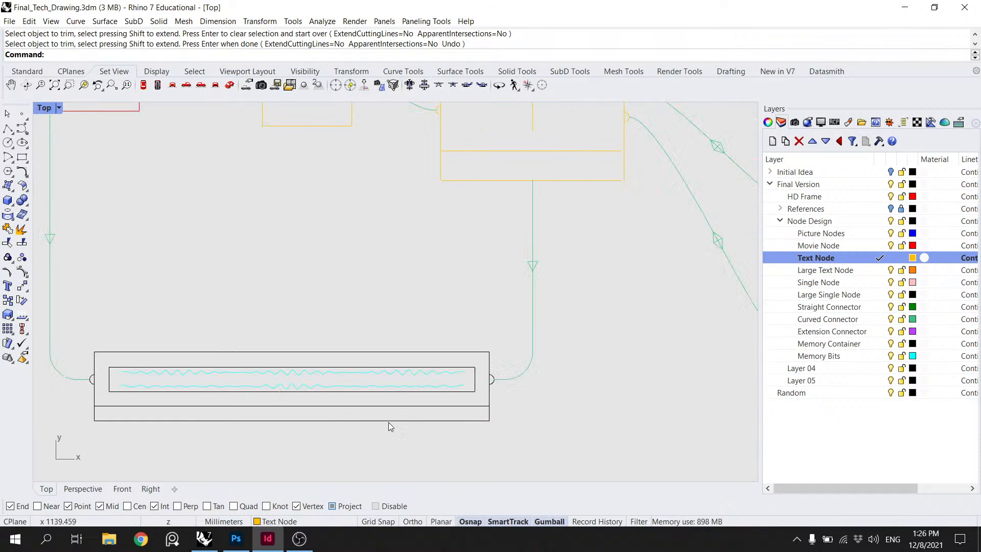
scroll(460, 425, "down", 4)
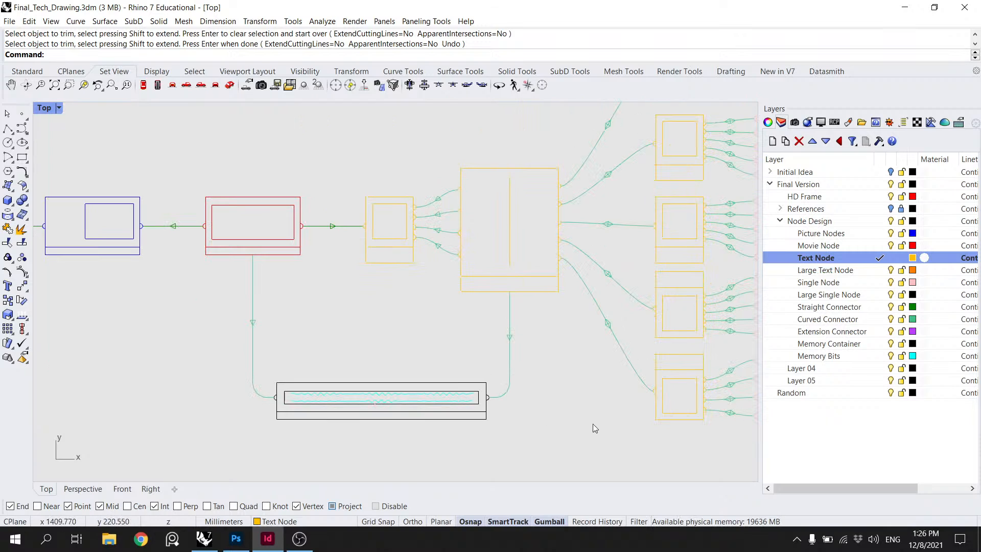
scroll(412, 426, "up", 6)
left_click(396, 412)
left_click(533, 417)
left_click(543, 416)
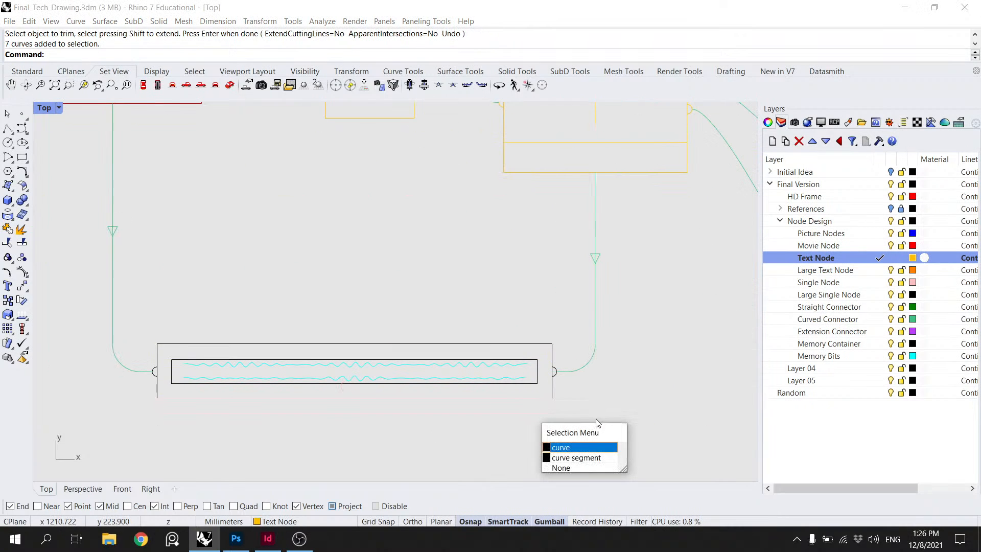
left_click(587, 456)
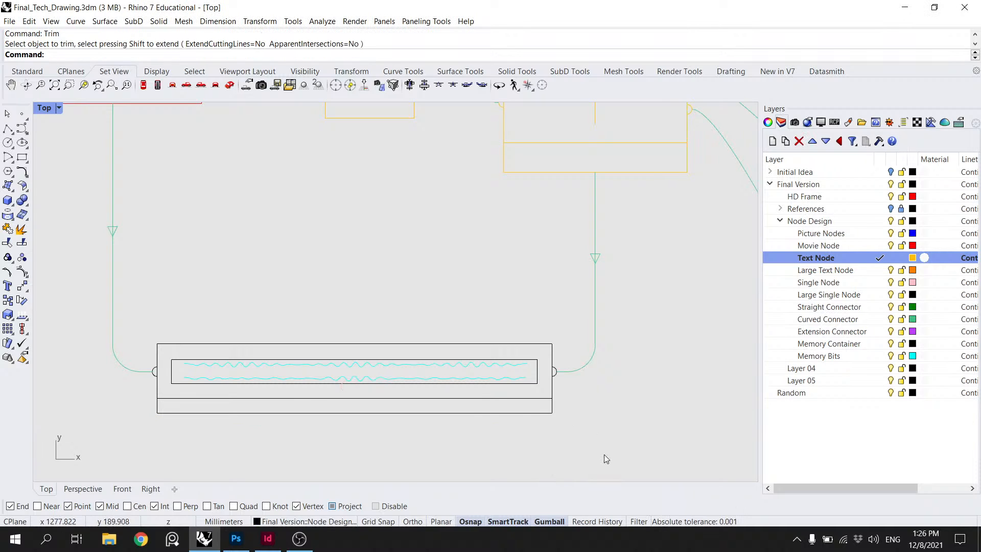
left_click(483, 414)
left_click(538, 457)
type("Move")
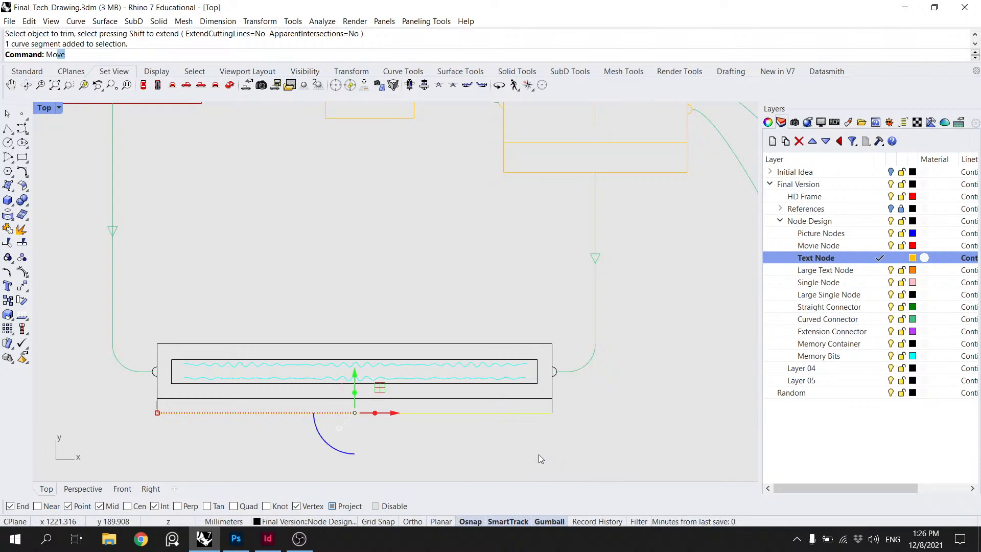
key("Return")
left_click(552, 398)
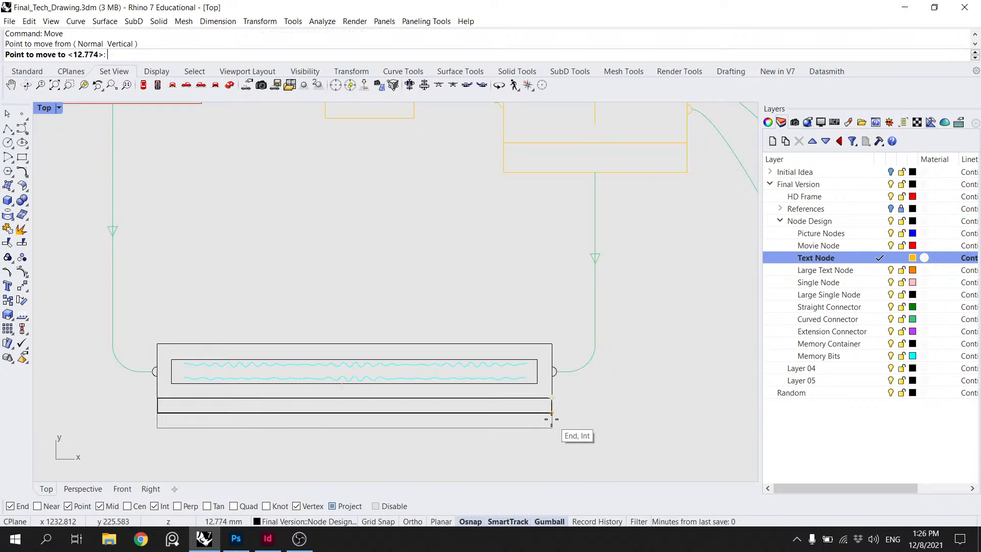
left_click(552, 414)
Step: Try moving the top edge of the memory container's label strip down about 12.8 mm, and undo the last two edge moves
left_click(531, 398)
left_click(568, 438)
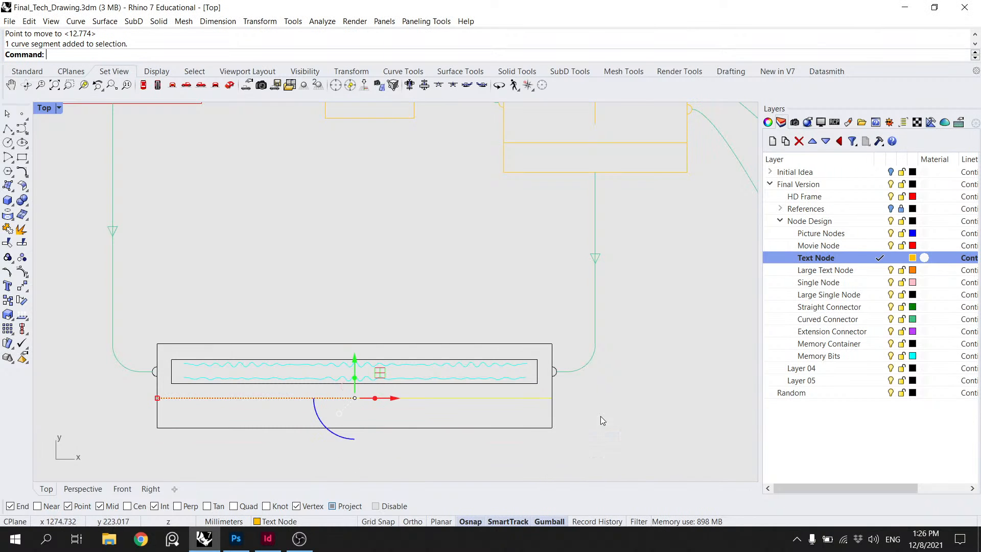
key("Return")
left_click(552, 398)
left_click(553, 411)
left_click(587, 404)
scroll(587, 404, "down", 2)
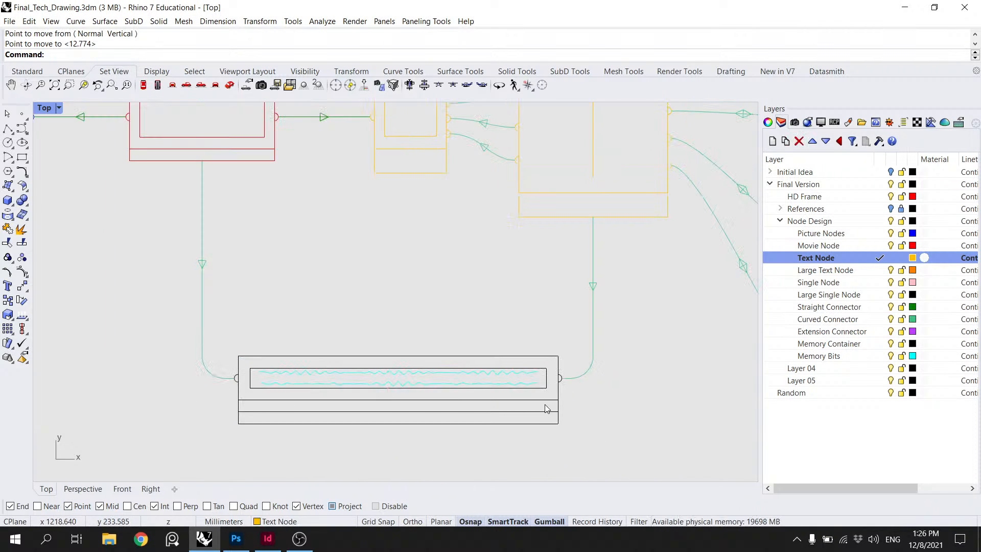
key("ctrl+z")
scroll(581, 405, "up", 4)
key("ctrl+z")
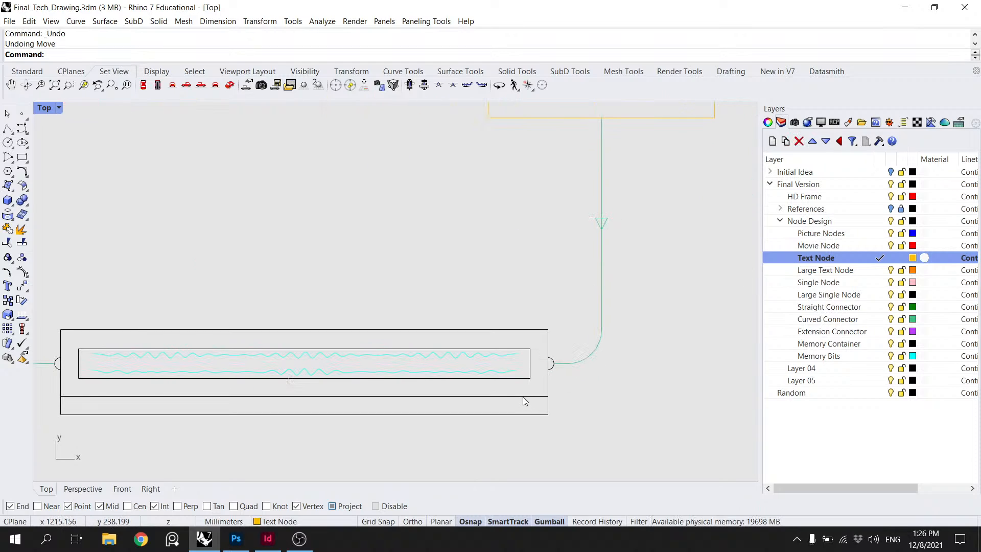
Step: Lower only the bottom edge of the memory container's label strip by about 12.8 mm, doubling the strip's height
left_click(543, 414)
left_click(590, 445)
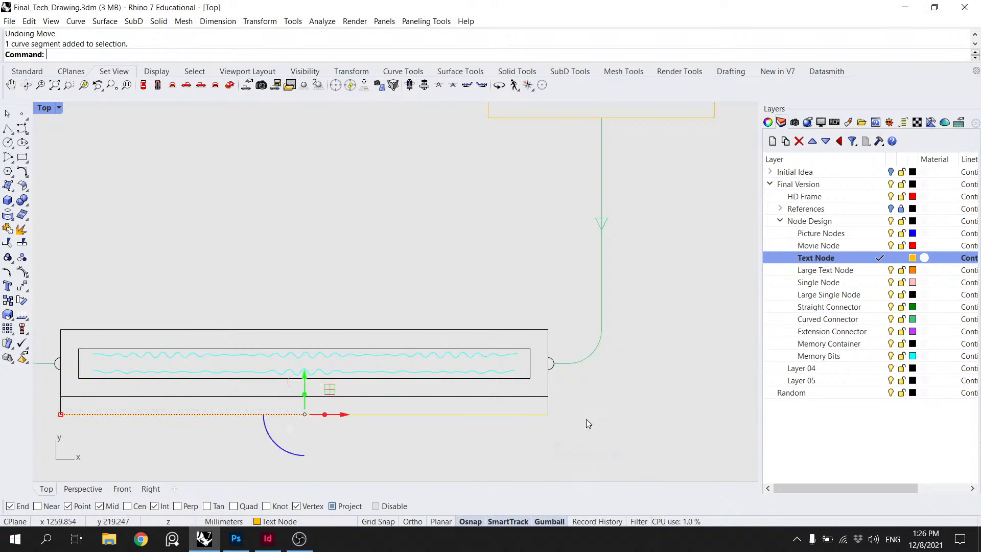
key("Return")
left_click(549, 414)
key("Return")
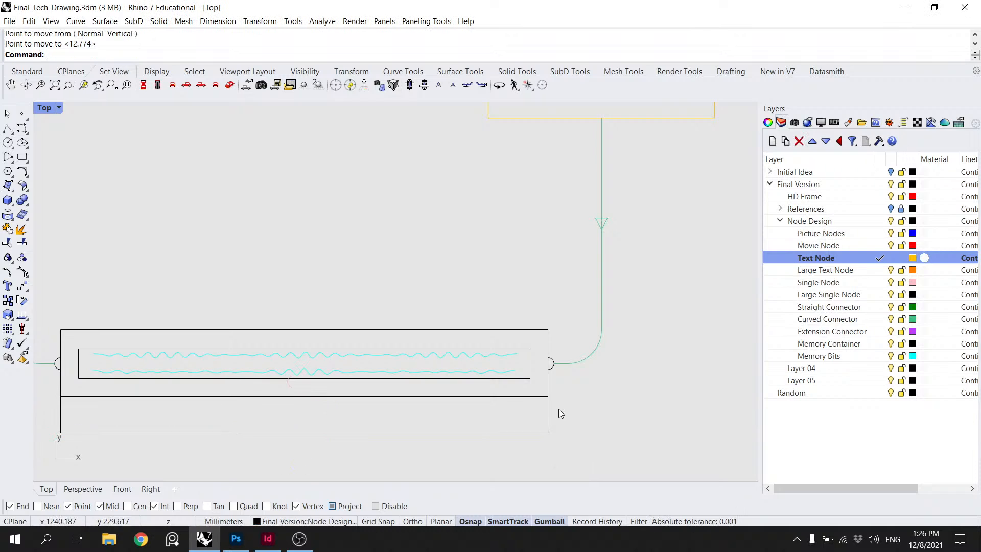
Step: Try to move the top edge segment of the memory container's label strip downward
left_click(546, 385)
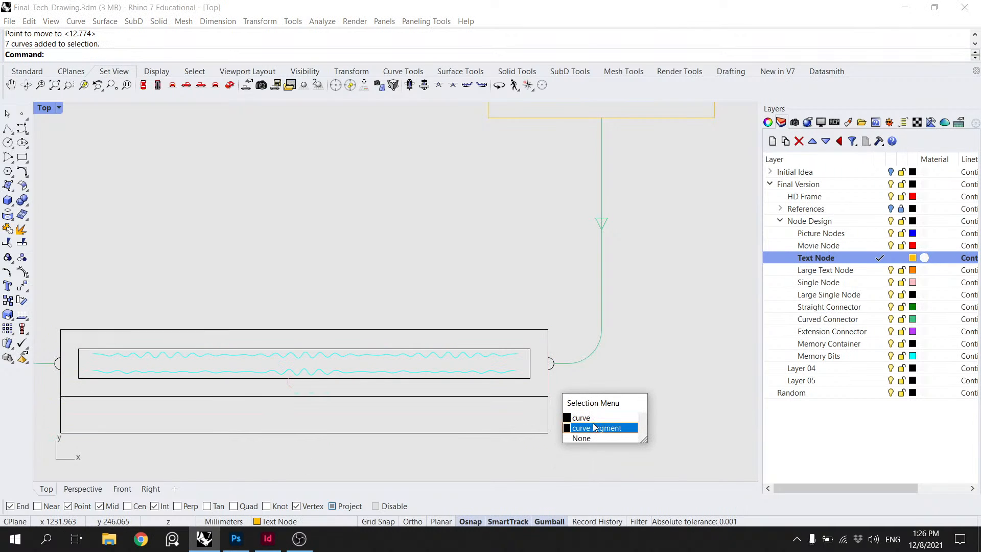
left_click(597, 429)
left_click(539, 397)
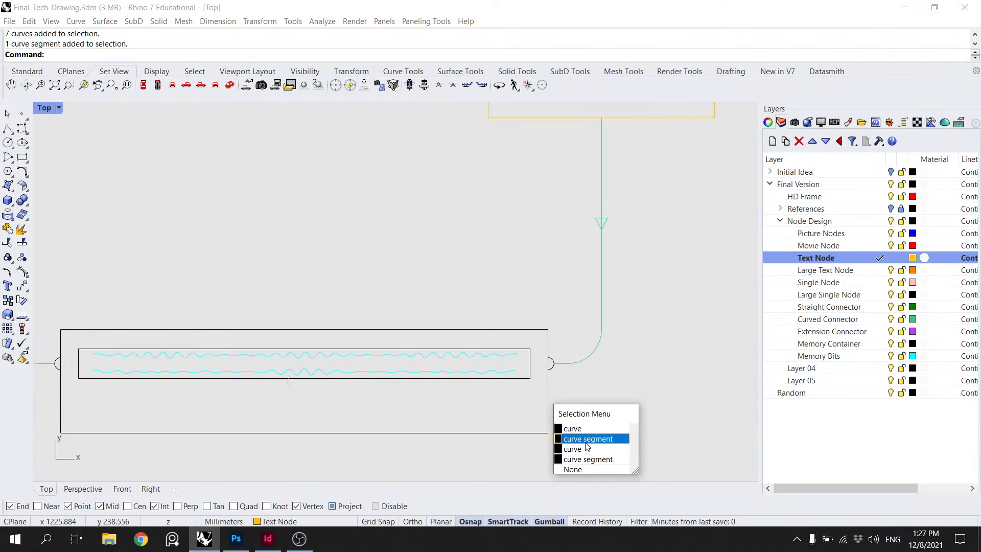
left_click(586, 443)
key("space")
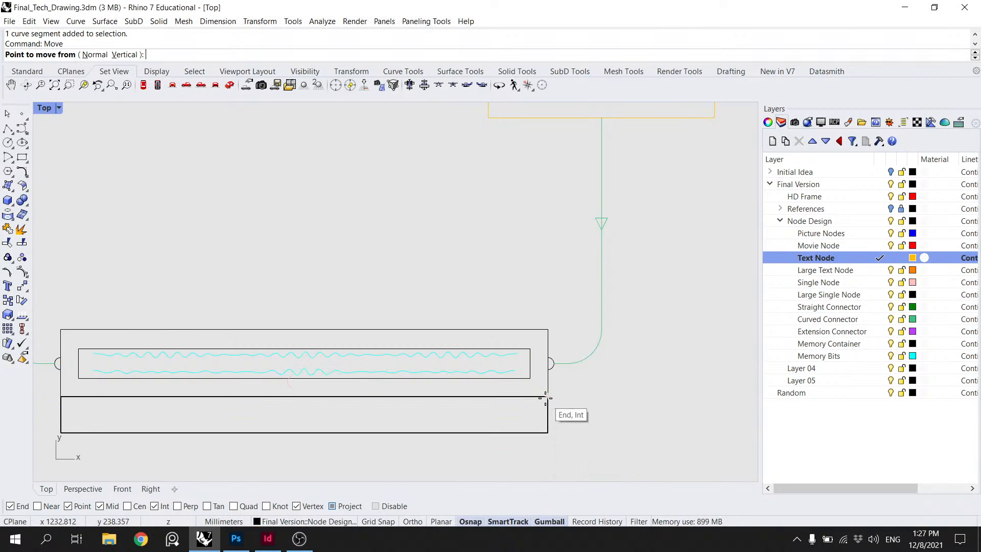
key("Escape")
scroll(600, 389, "down", 3)
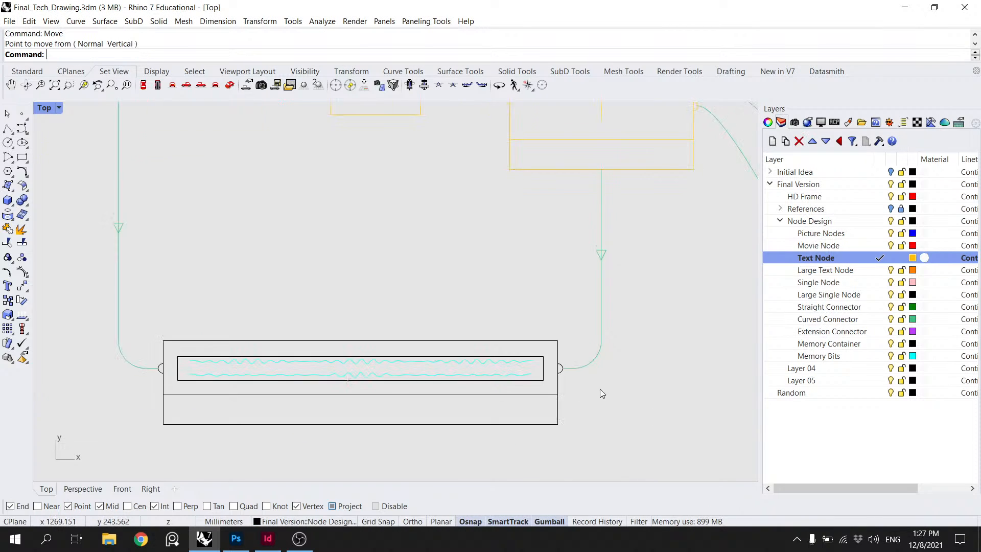
left_click(568, 389)
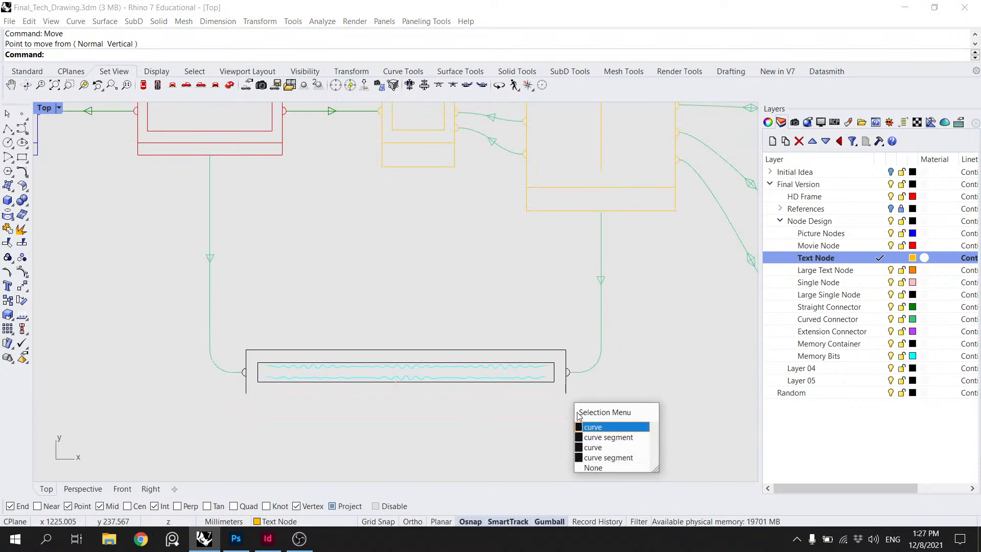
left_click(593, 436)
key("space")
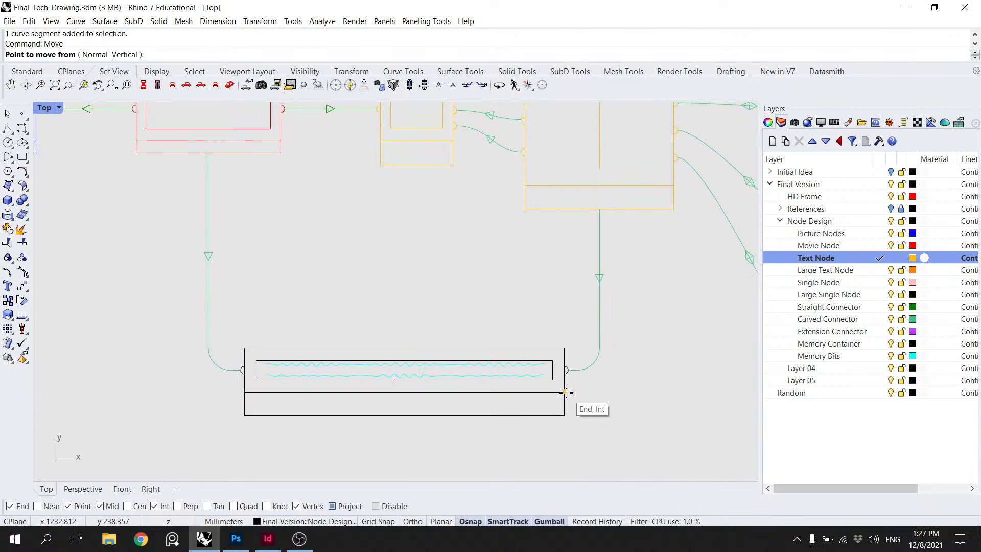
left_click(565, 392)
left_click(568, 409)
Step: Save the drawing file
key("ctrl+s")
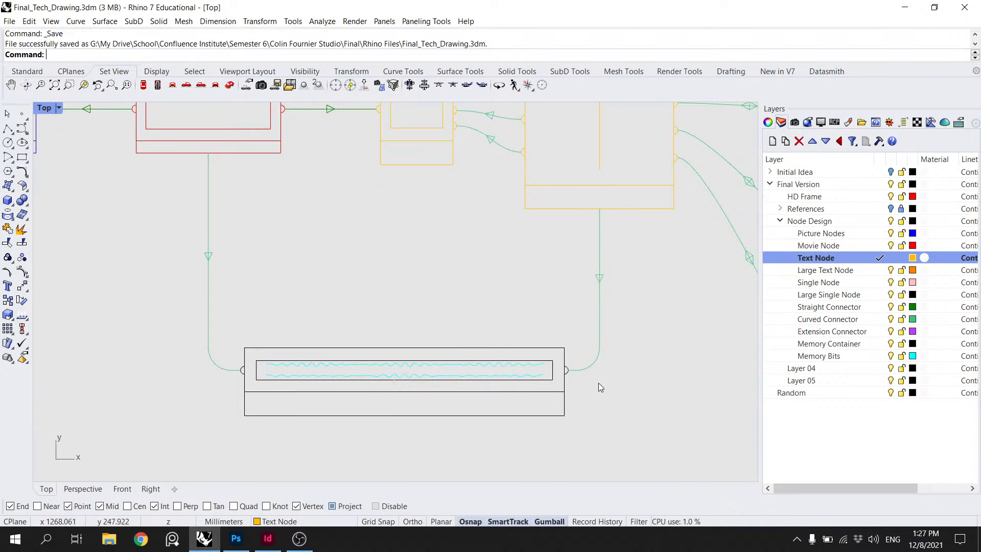
scroll(599, 382, "down", 4)
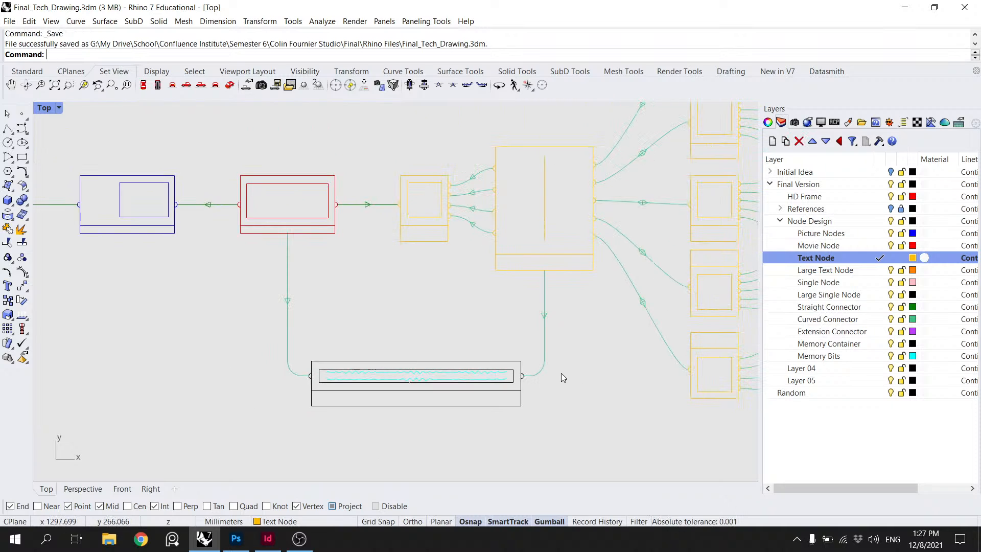
scroll(544, 385, "down", 1)
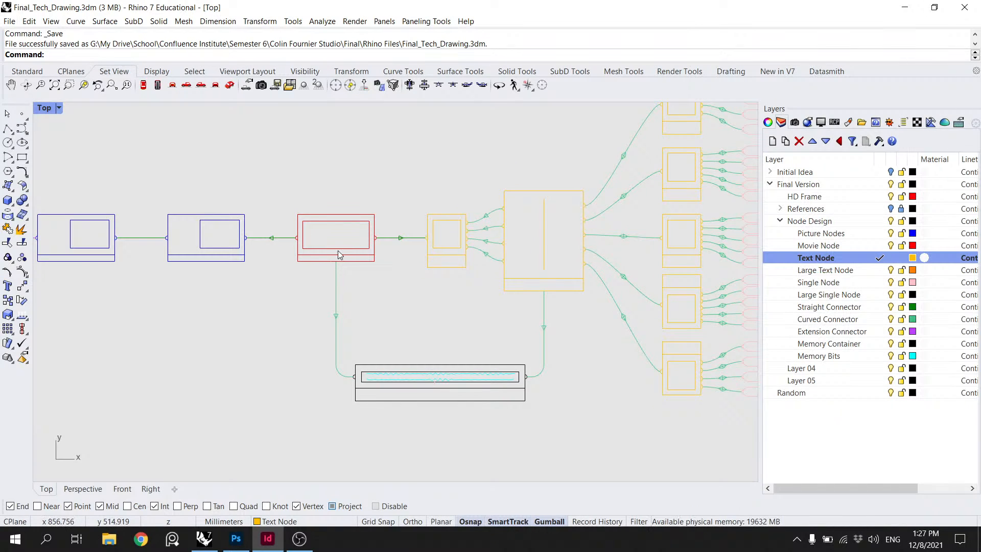
Step: Lower the bottom edge of the red movie node's outer frame by about 12.8 mm, level with the neighbouring text node's base
scroll(342, 254, "up", 5)
left_click(379, 275)
scroll(378, 275, "up", 4)
left_click(444, 297)
left_click(434, 277, "ctrl+shift")
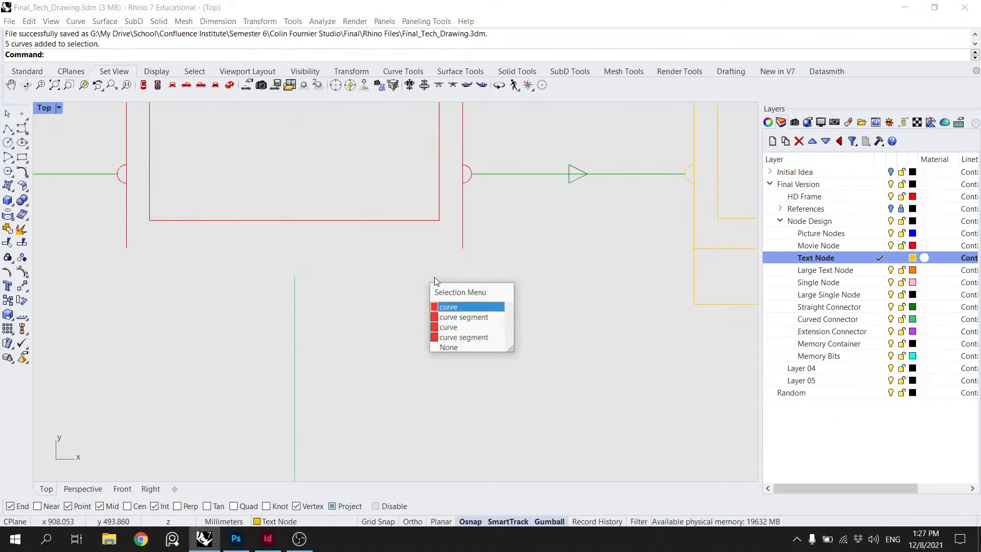
left_click(472, 319)
right_click(518, 285)
left_click(464, 277)
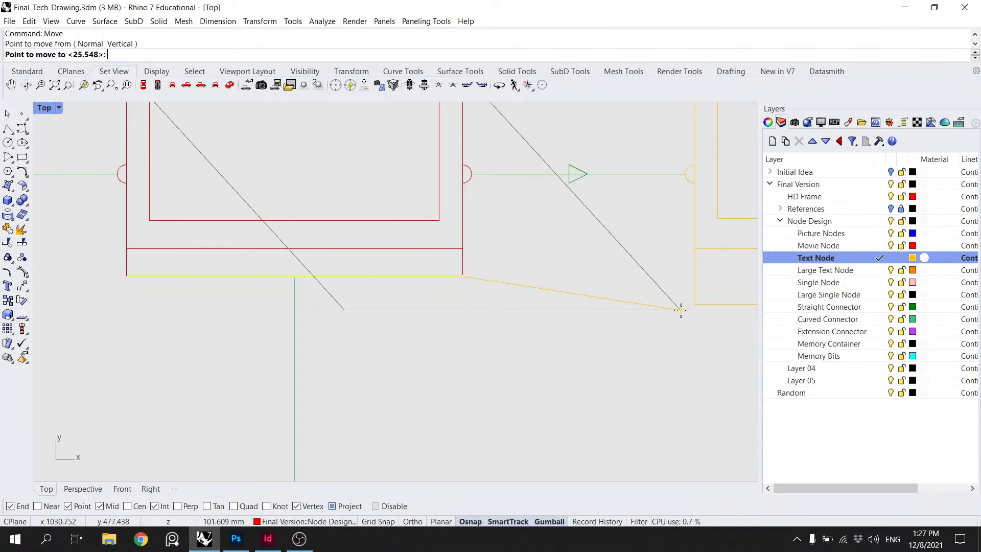
left_click(458, 306)
key("Escape")
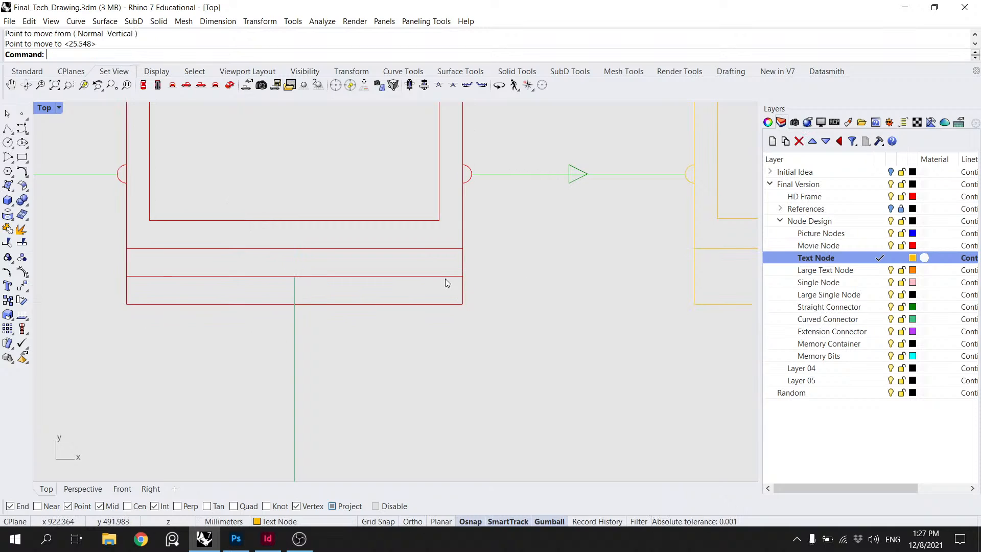
Step: Lower the bottom edge of the movie node's label strip by about 12.8 mm onto the outer frame's bottom edge
left_click(445, 277, "ctrl+shift")
left_click(505, 323)
right_click(493, 302)
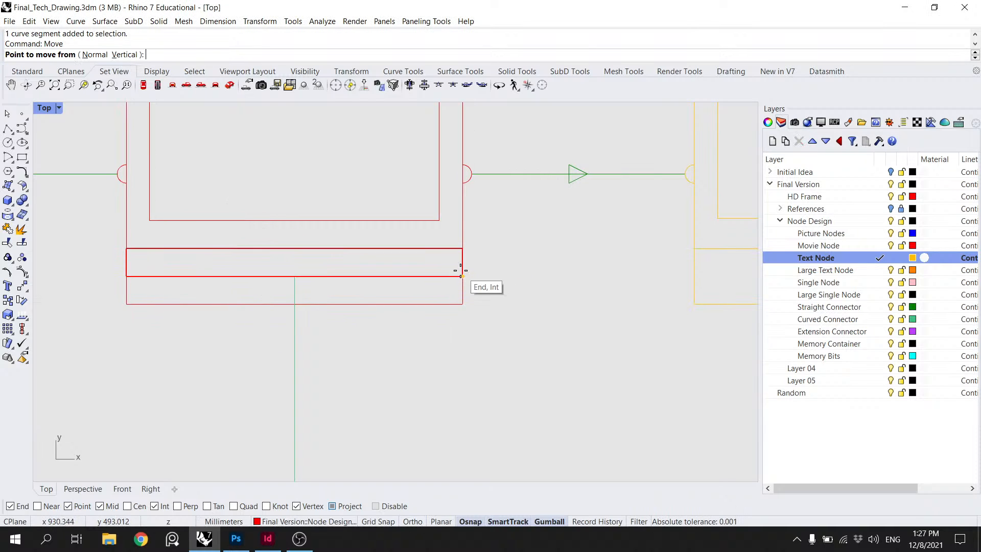
left_click(462, 277)
left_click(467, 304)
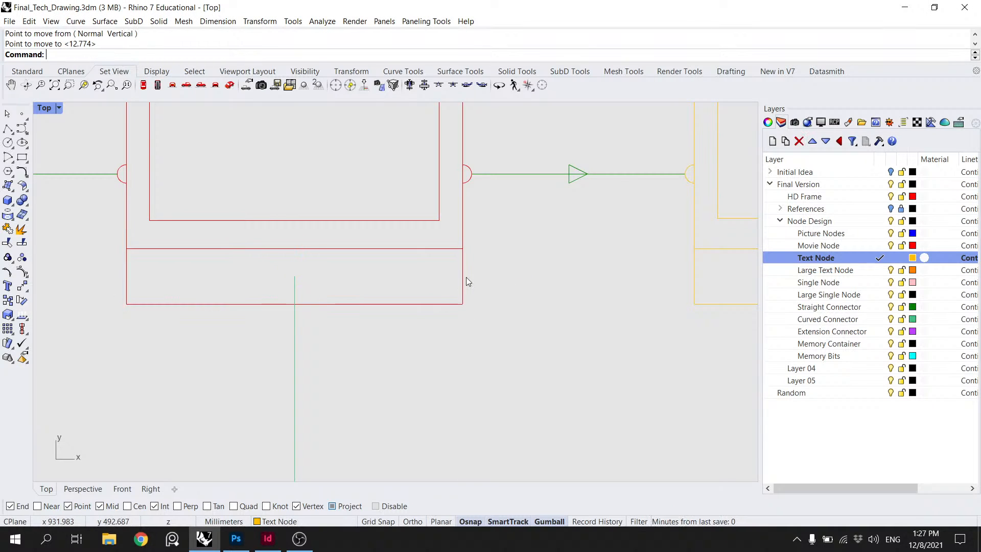
Step: Trim away the part of the vertical connector that overlaps the movie node's enlarged label strip
left_click(456, 304)
key("Return")
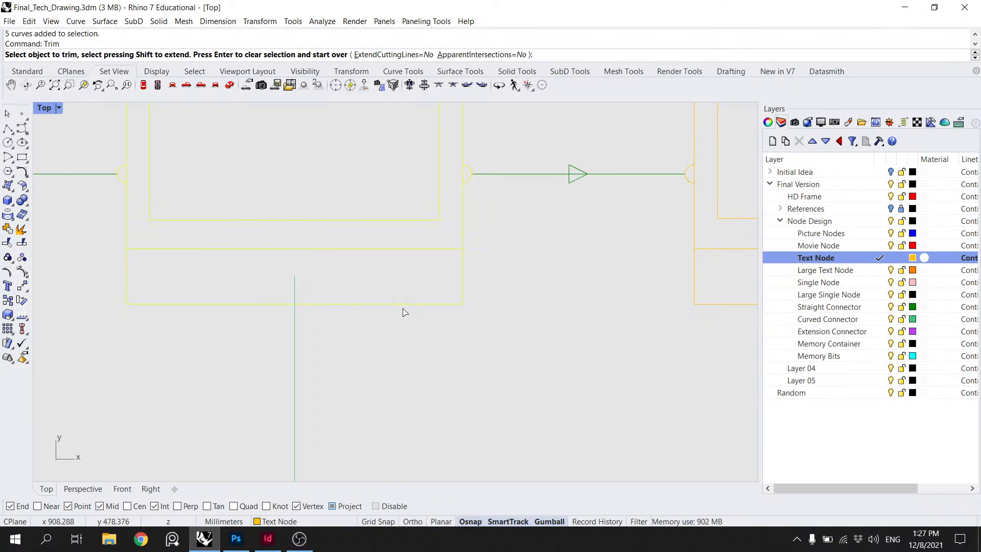
left_click(295, 288)
key("Return")
key("Escape")
scroll(371, 285, "down", 10)
scroll(447, 269, "down", 6)
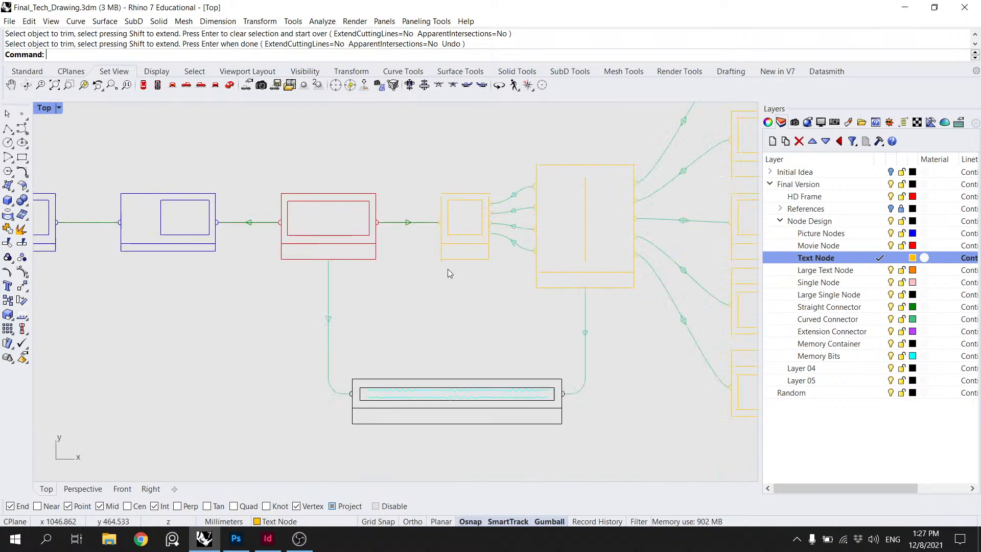
Step: Move the whole memory container straight up about 12.8 mm so its base aligns with the base of the lowest text node
scroll(529, 374, "up", 3)
left_click(424, 327)
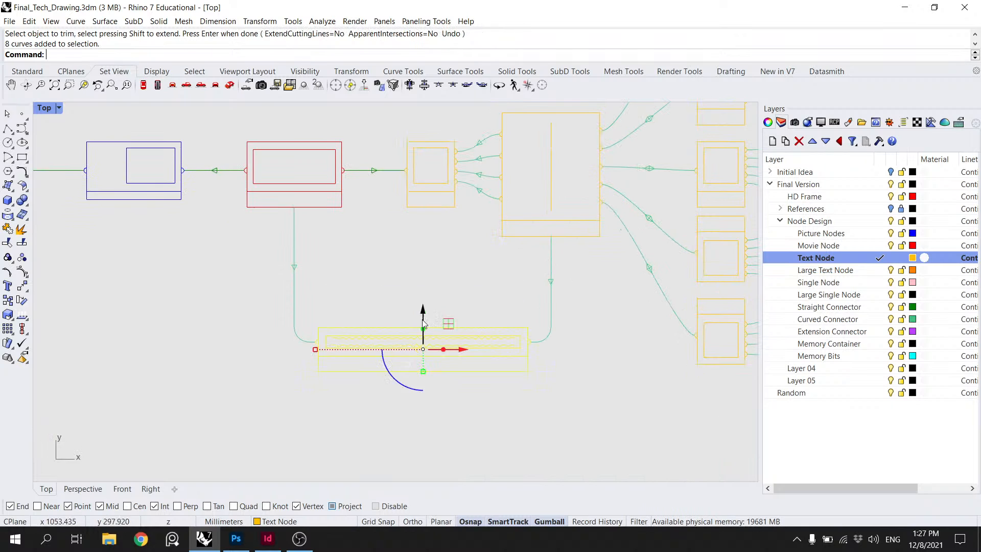
type("move")
key("Return")
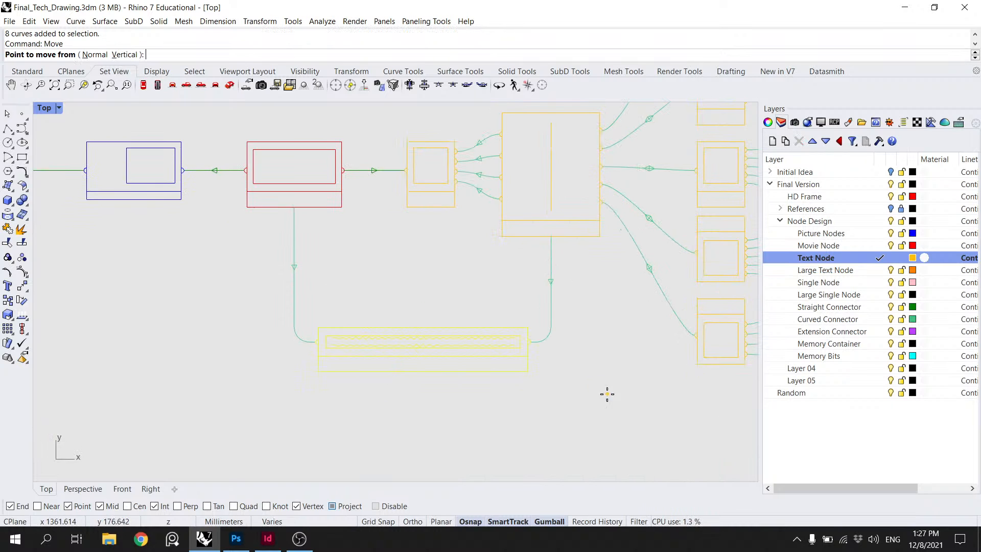
scroll(563, 373, "up", 3)
left_click(494, 385)
scroll(511, 375, "down", 5)
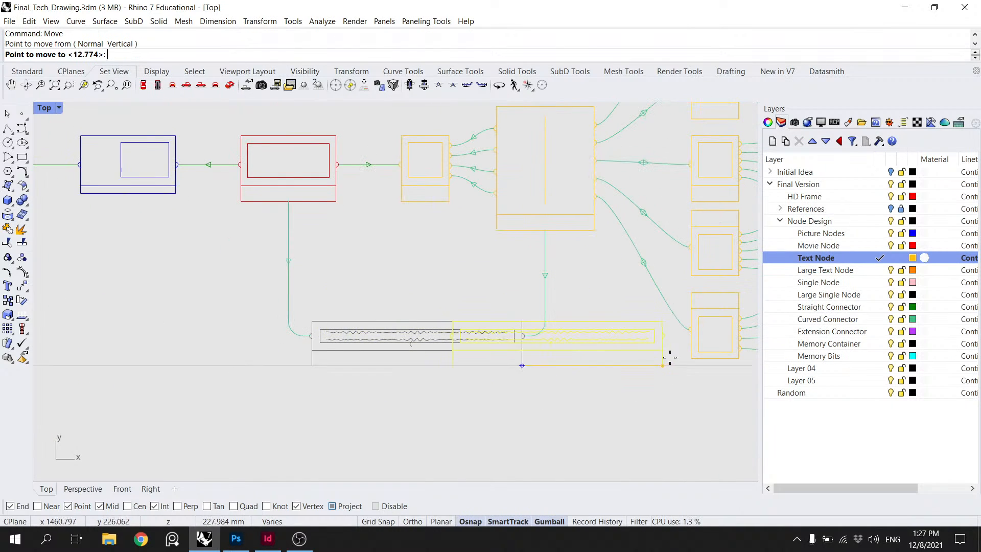
scroll(523, 355, "up", 8)
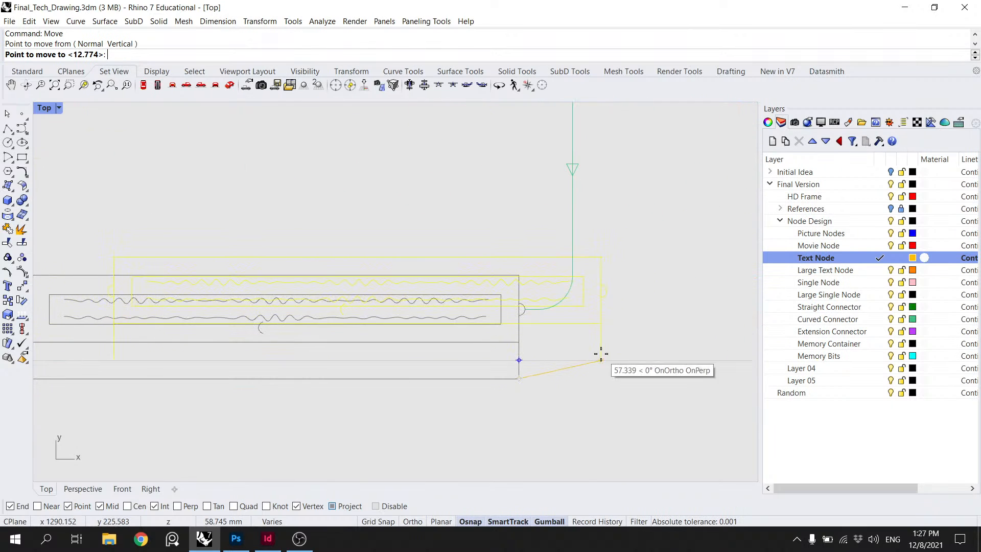
left_click_drag(600, 353, 451, 357)
key("shift")
scroll(369, 364, "down", 8)
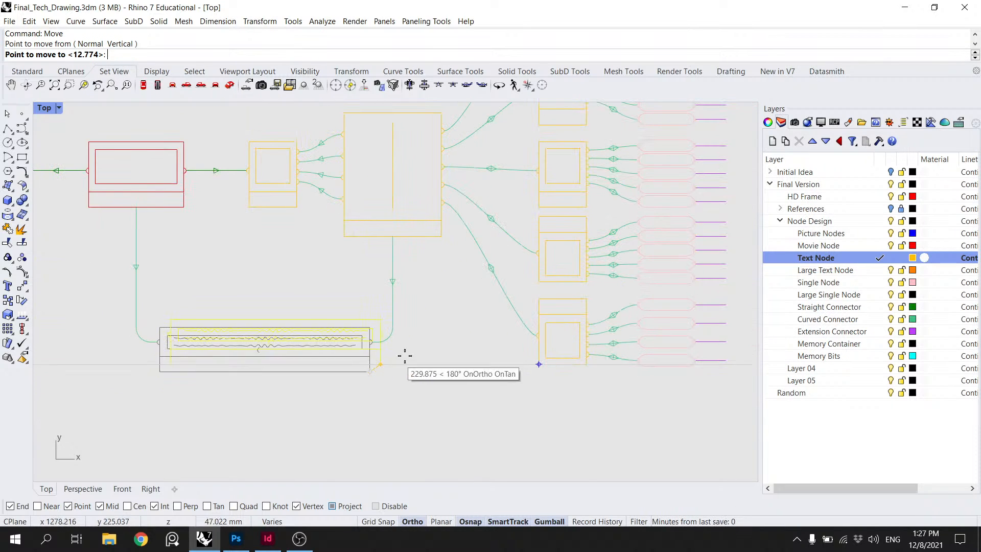
left_click(369, 364)
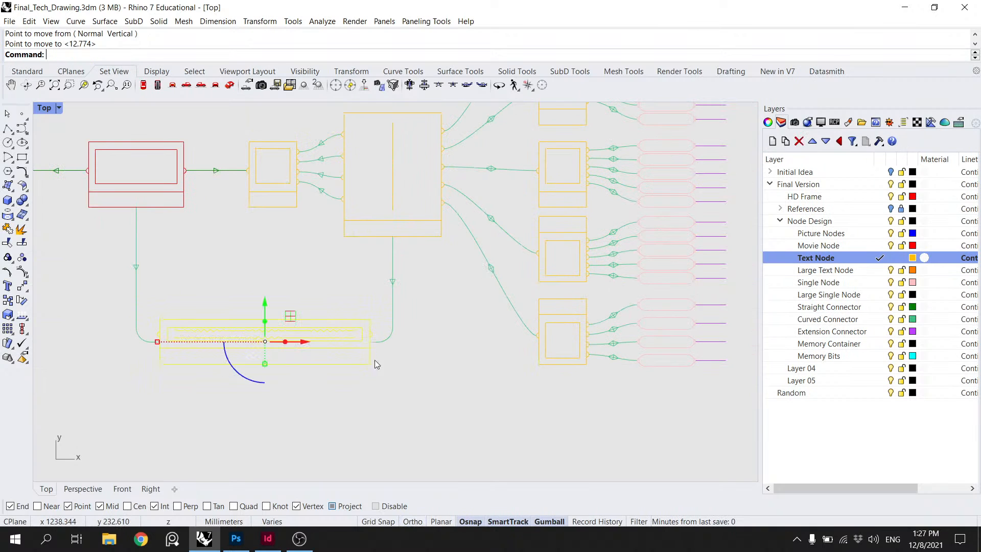
key("Escape")
Step: Move the four lower control points of the connector from the movie node up about 12.8 mm to meet the memory container's port
scroll(141, 332, "up", 8)
left_click(156, 344)
left_click(181, 354)
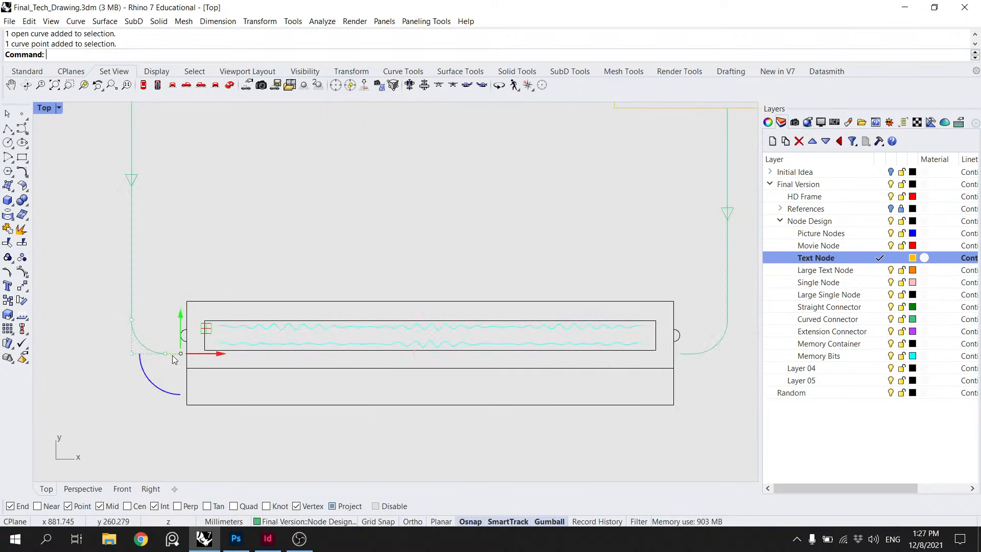
left_click(165, 354, "shift")
left_click(132, 353, "shift")
left_click(134, 325, "shift")
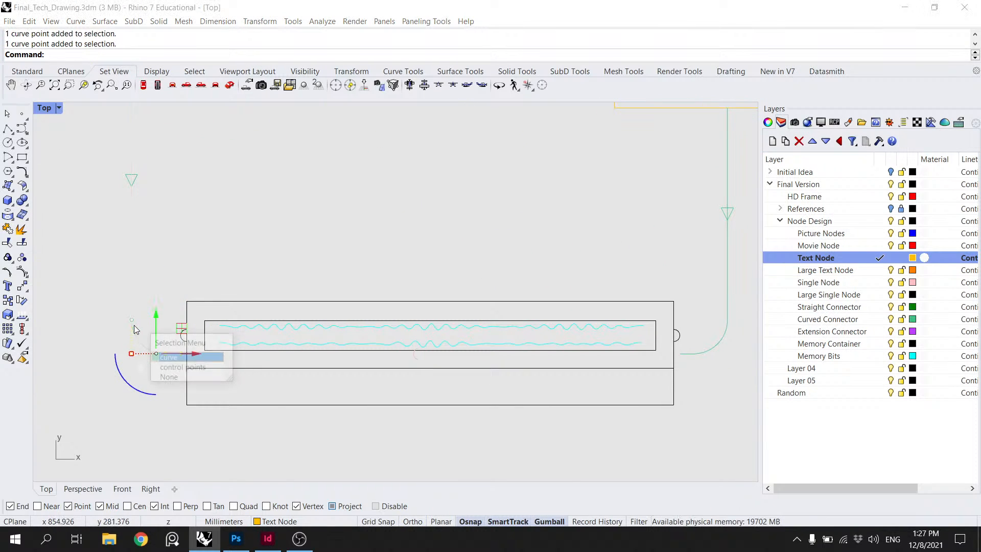
left_click(187, 367)
type("Move")
key("Return")
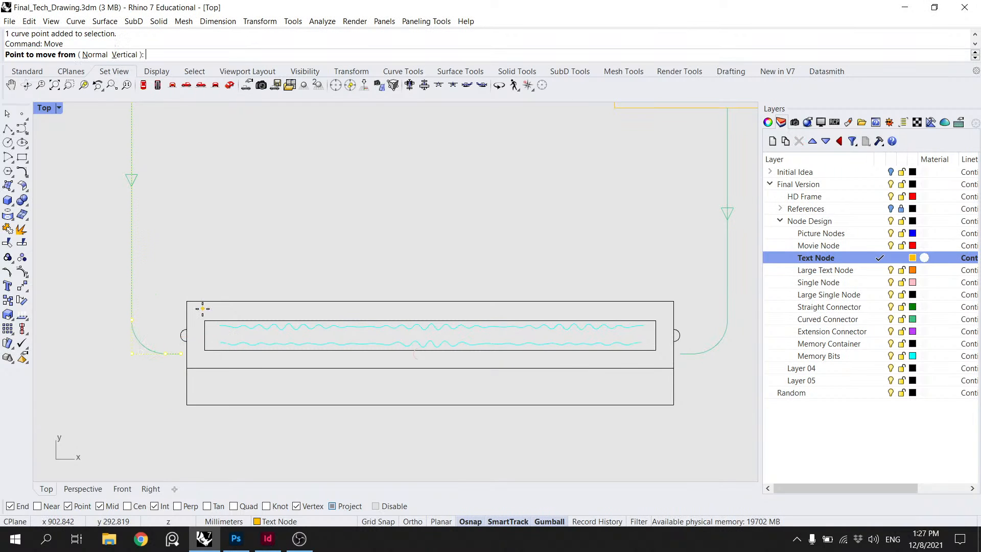
scroll(184, 332, "up", 3)
left_click(181, 334)
left_click(177, 336)
key("Escape")
scroll(230, 309, "down", 10)
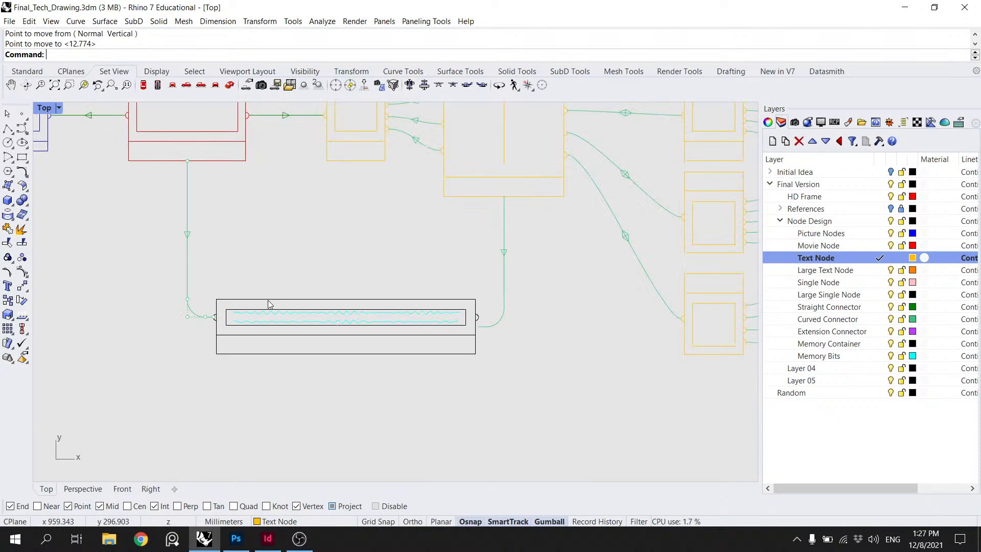
Step: Raise the lower control points of the large text node's connector about 12.8 mm to meet the memory container's other port
left_click_drag(491, 344, 397, 363)
scroll(399, 357, "up", 8)
left_click(352, 367)
left_click(345, 368)
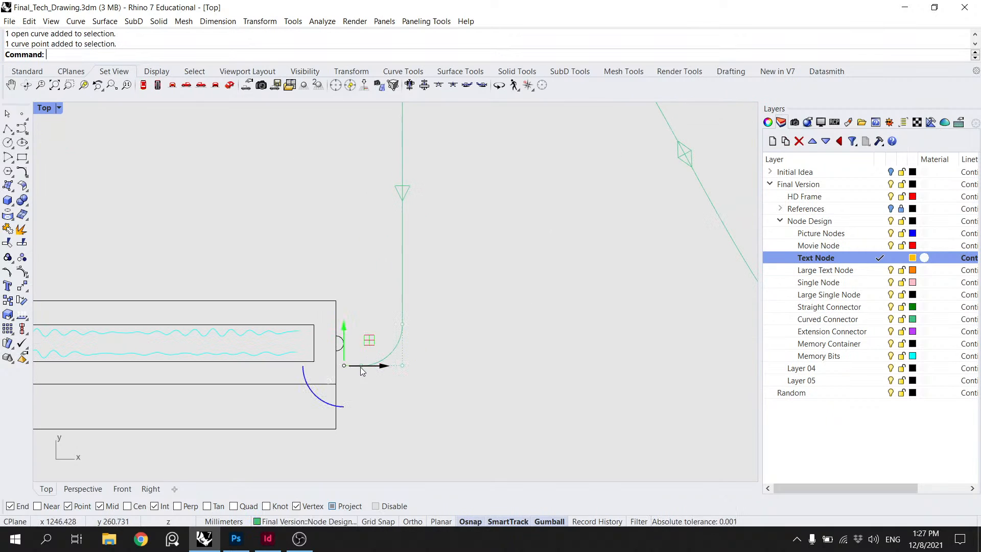
scroll(360, 366, "up", 6)
left_click(360, 366, "shift")
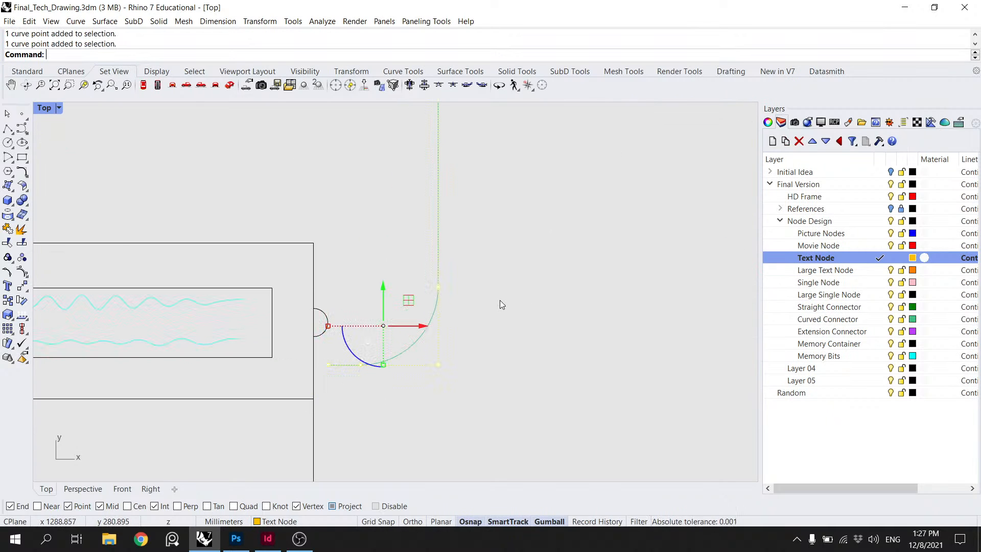
key("Return")
left_click(328, 364)
left_click(329, 329)
scroll(413, 310, "down", 6)
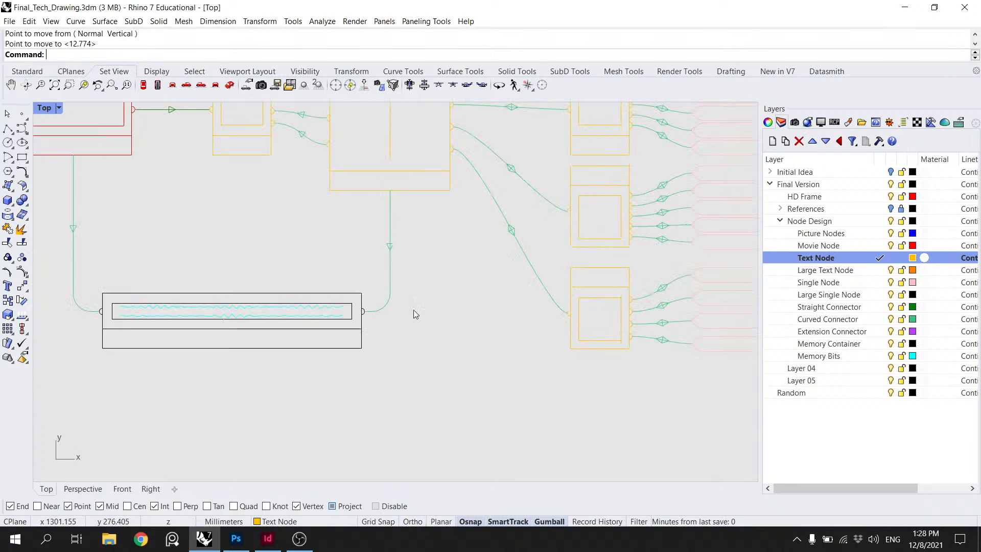
Step: Save the drawing file with the realigned memory container and connectors
key("ctrl+s")
left_click_drag(414, 332, 390, 331)
scroll(453, 383, "down", 2)
left_click_drag(391, 366, 438, 387)
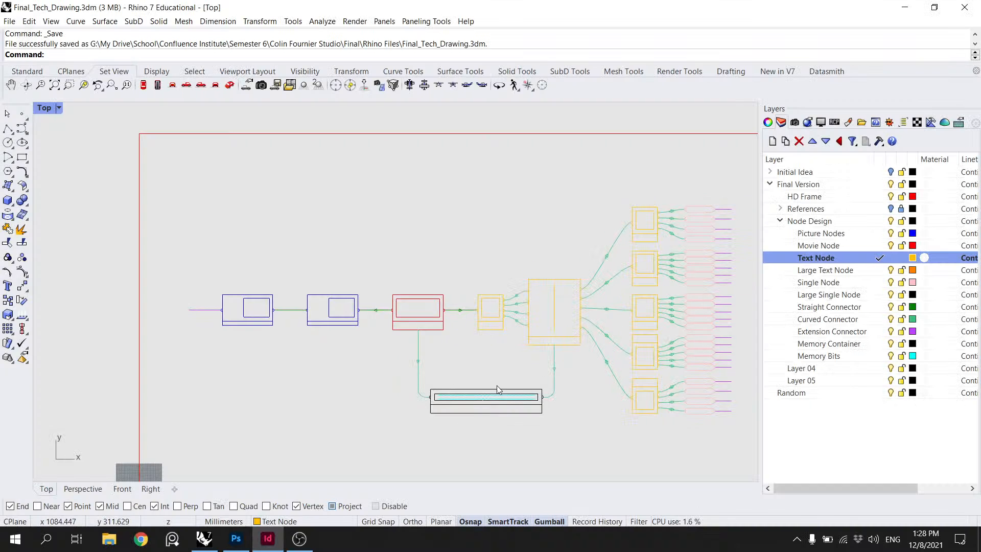
Step: Group each of the two memory container connectors with its own arrowhead
left_click(548, 384)
scroll(422, 388, "up", 3)
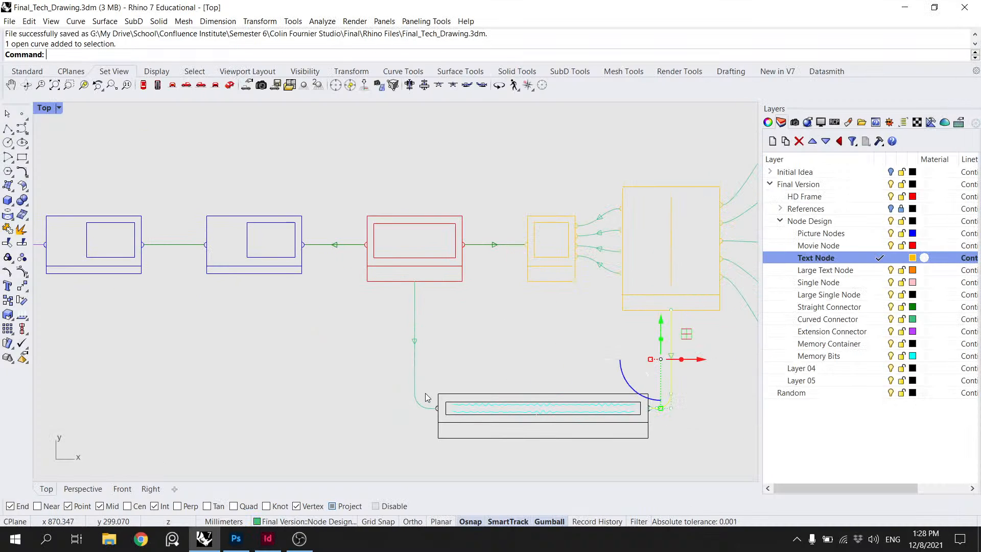
left_click_drag(445, 361, 399, 325)
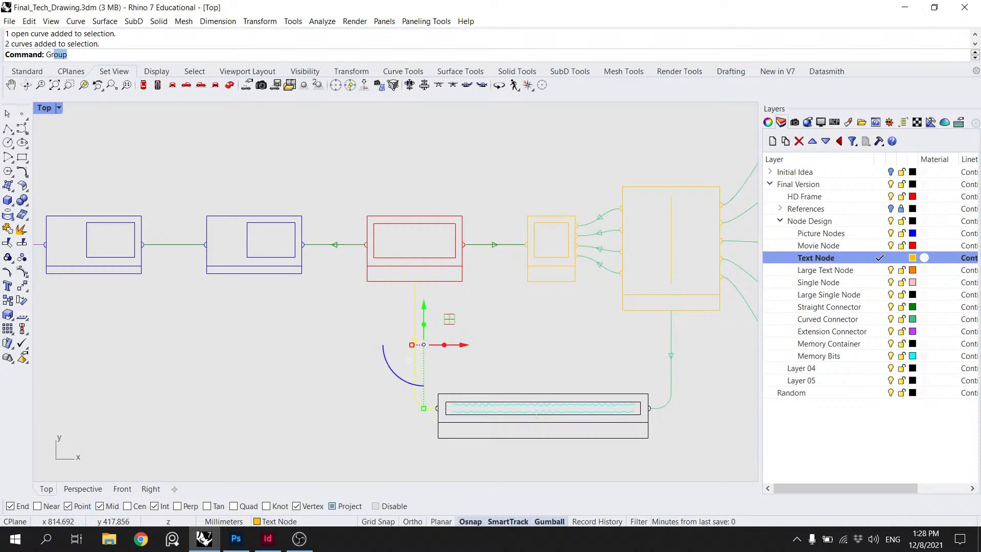
type("Gr")
key("Return")
left_click(391, 320)
left_click_drag(527, 340, 465, 351)
left_click_drag(629, 379, 589, 357)
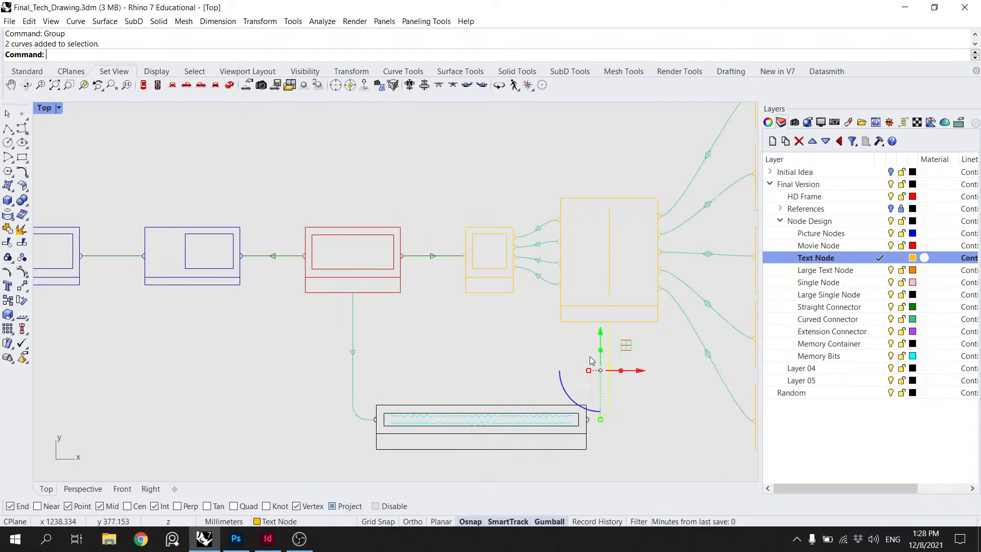
key("Return")
left_click(679, 473)
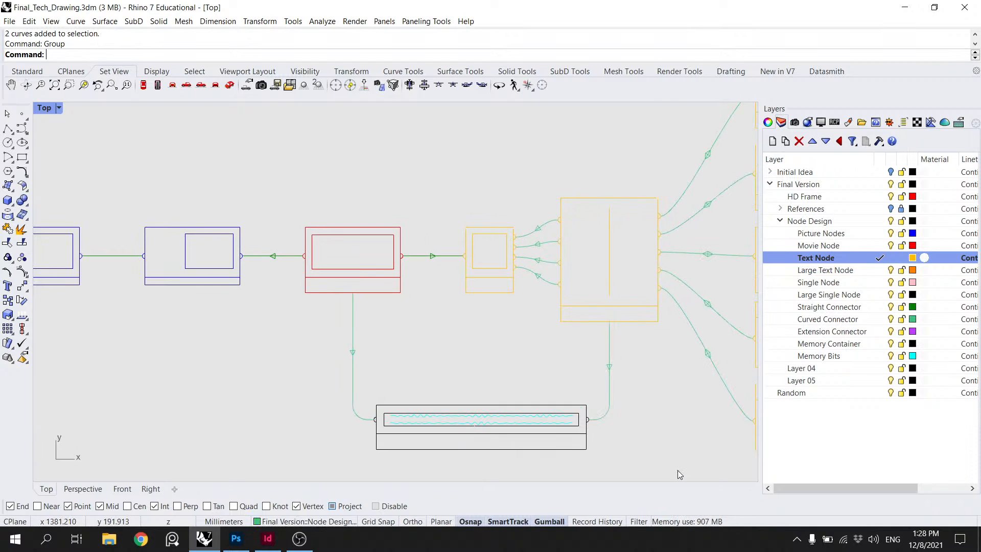
Step: Mirror a copy of both memory connectors upward across a horizontal line through the picture node's top edge
left_click_drag(644, 386, 313, 349)
type("Mirror")
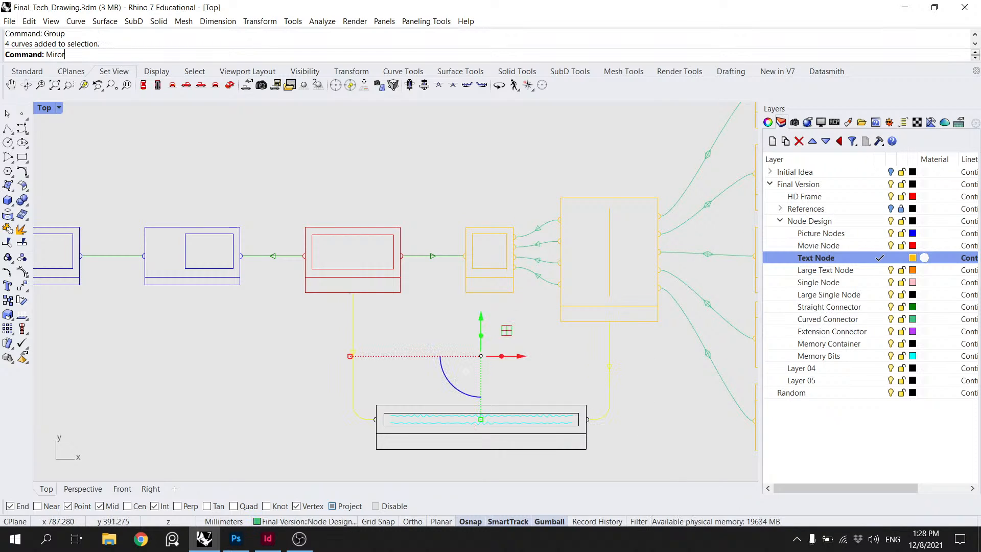
key("Return")
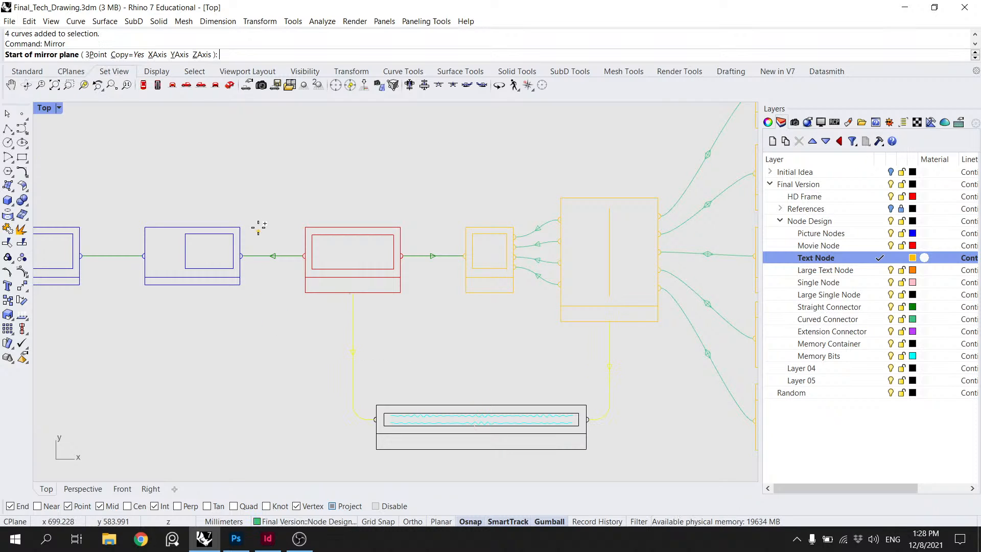
left_click(241, 227)
left_click(450, 216, "shift")
left_click_drag(456, 169, 454, 245)
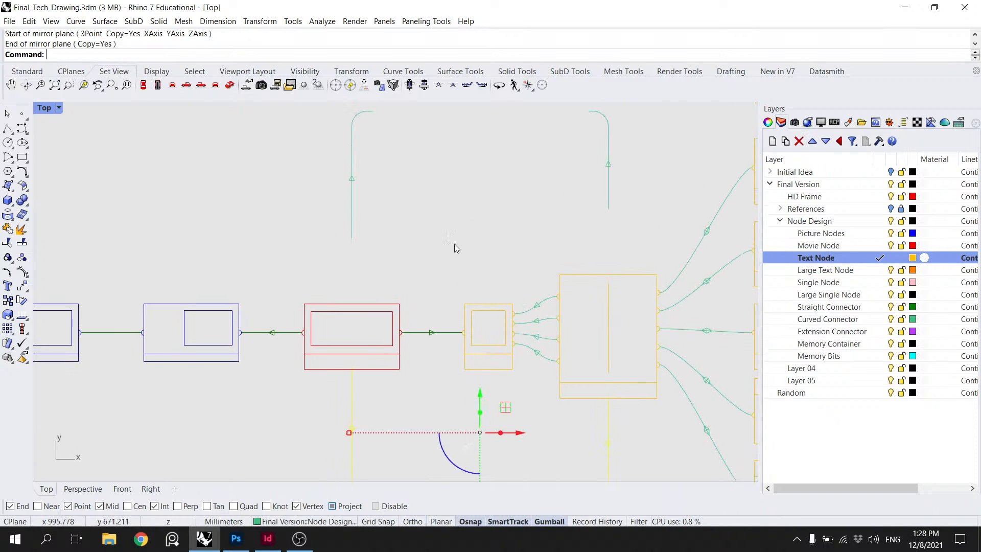
Step: Move the mirrored connector pair so one connector's lower end sits on the midpoint of the movie node's top edge
left_click_drag(640, 211, 249, 107)
type("Move")
key("Return")
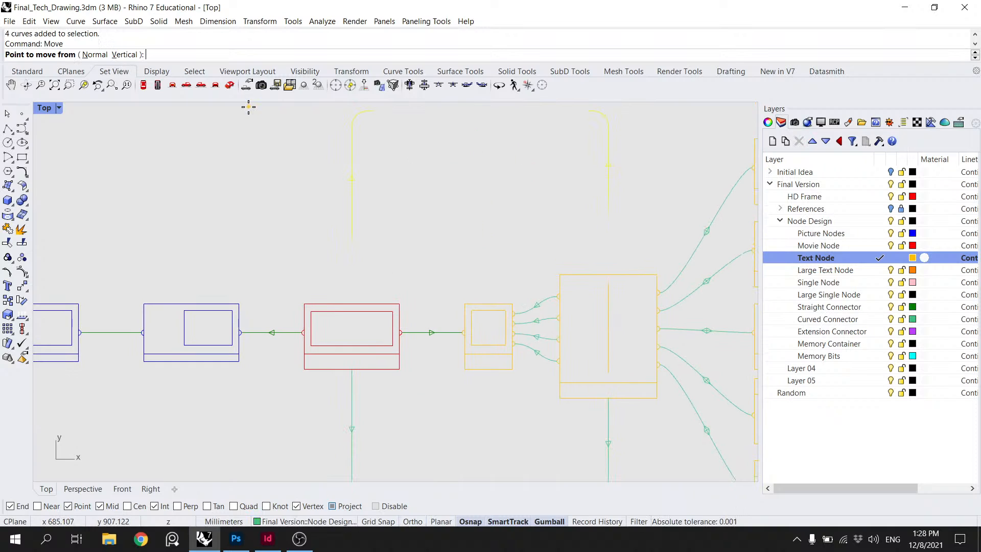
left_click(608, 212)
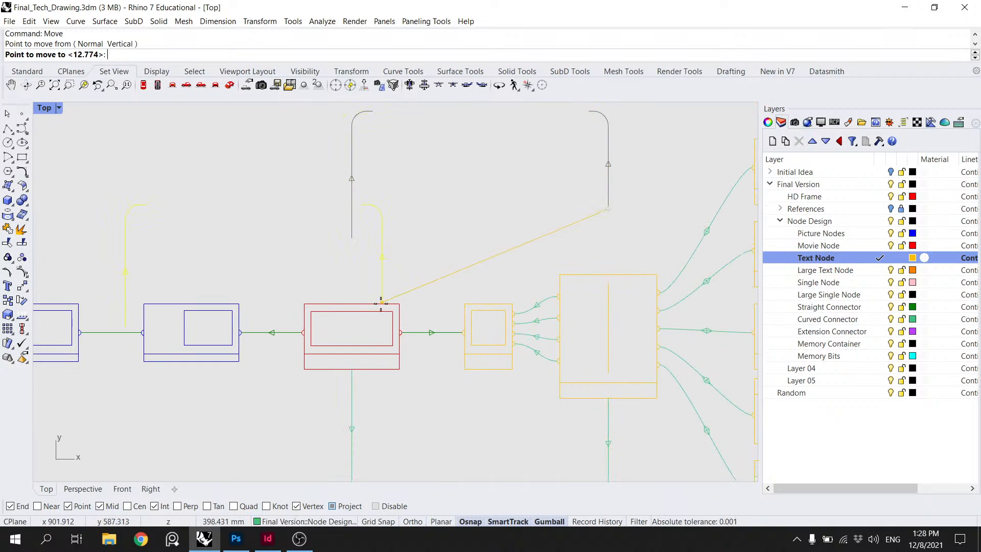
left_click(351, 304)
left_click_drag(284, 240, 428, 241)
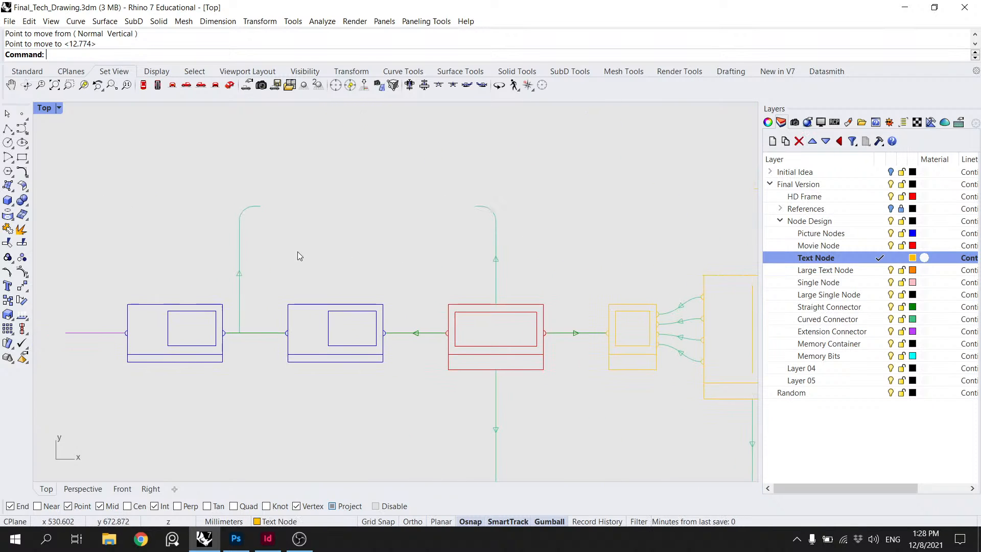
Step: Move the other mirrored connector from its lower end to the midpoint of the first picture node's top edge
left_click_drag(245, 310, 232, 281)
type("Move")
key("Return")
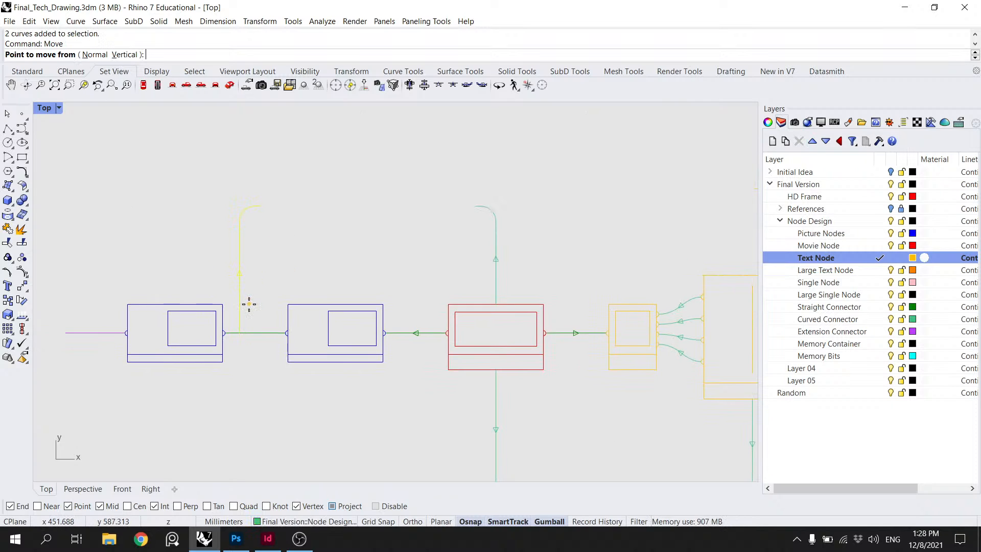
scroll(192, 340, "up", 3)
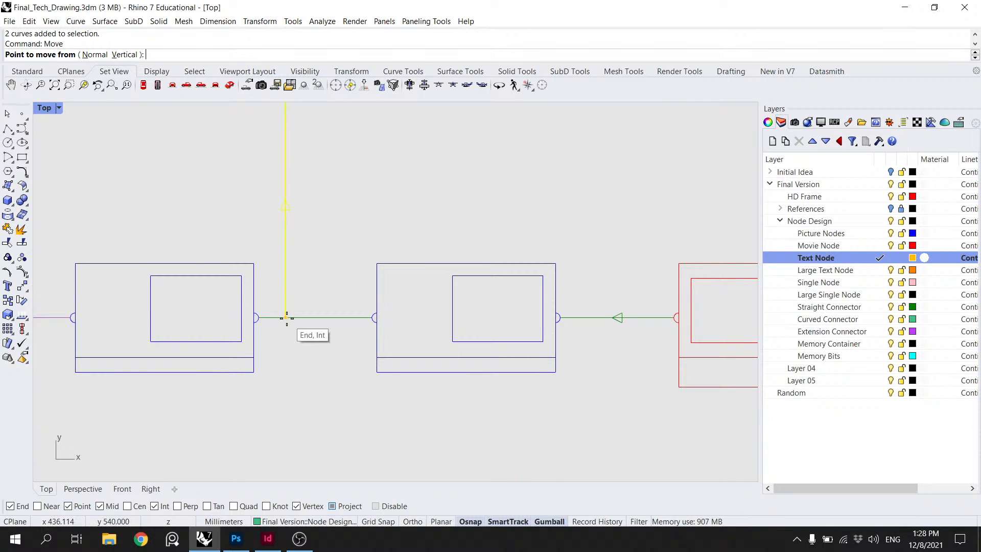
left_click(286, 317)
left_click(179, 262)
scroll(235, 238, "down", 3)
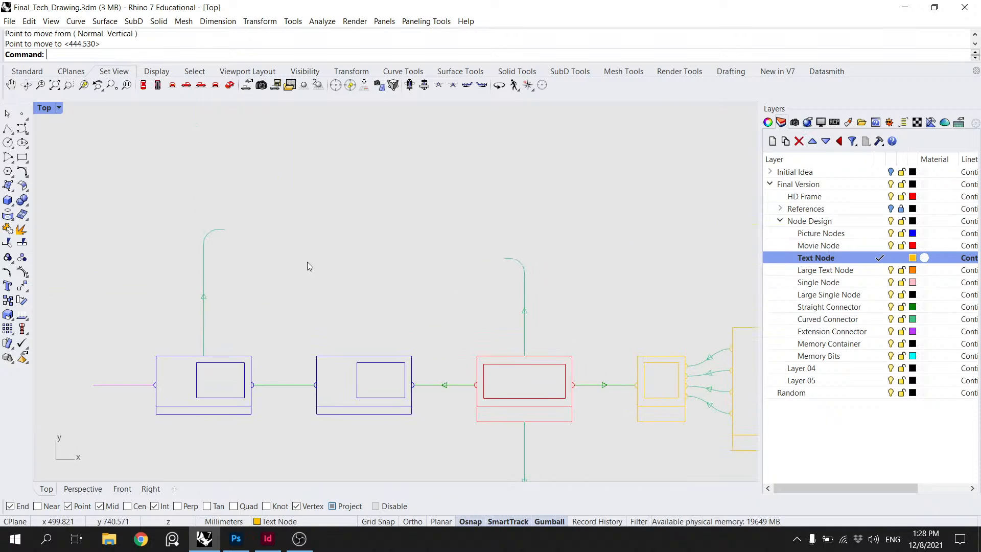
scroll(392, 263, "down", 3)
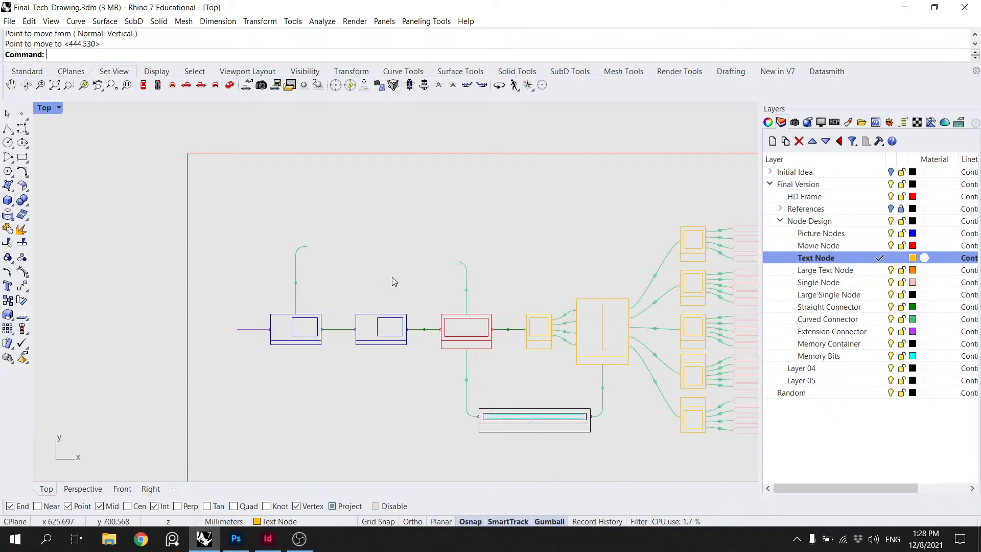
Step: Draw a vertical guide line from the memory container's incoming connector down to the level of the container's bottom edge
left_click(6, 130)
scroll(504, 444, "up", 3)
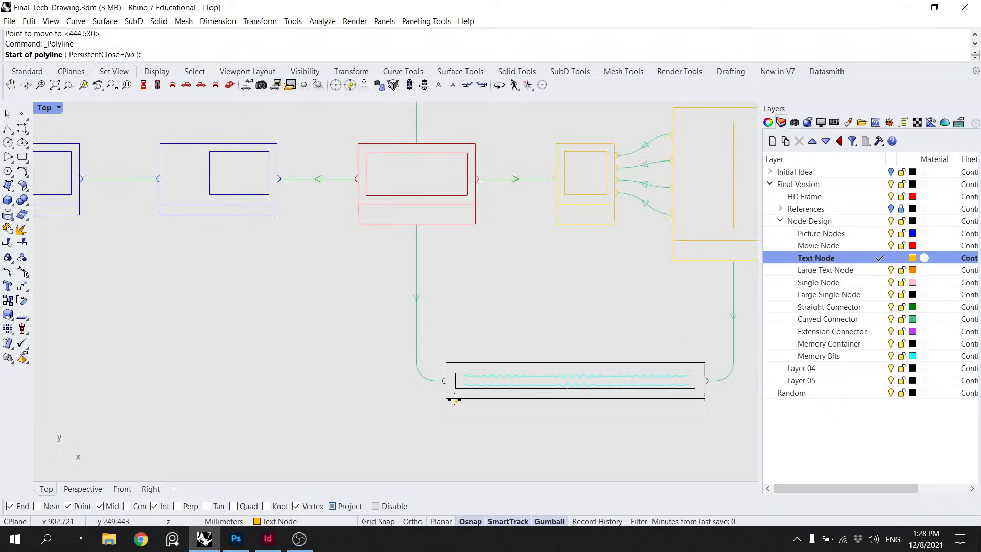
left_click(432, 381)
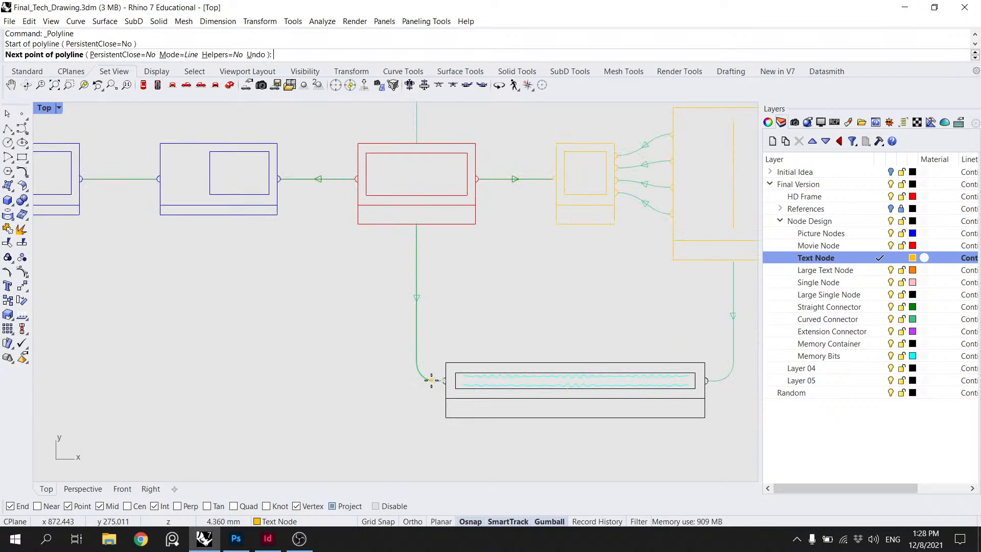
left_click(435, 417)
key("Return")
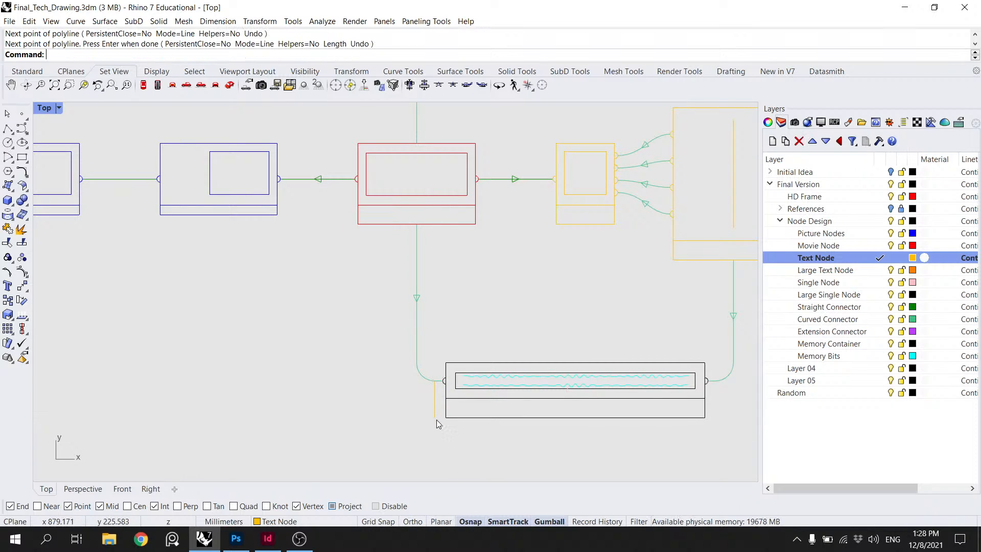
Step: Move the guide line beside the first picture node's upper connector, with its lower end level with the connector's upper end
left_click(436, 415)
type("Move")
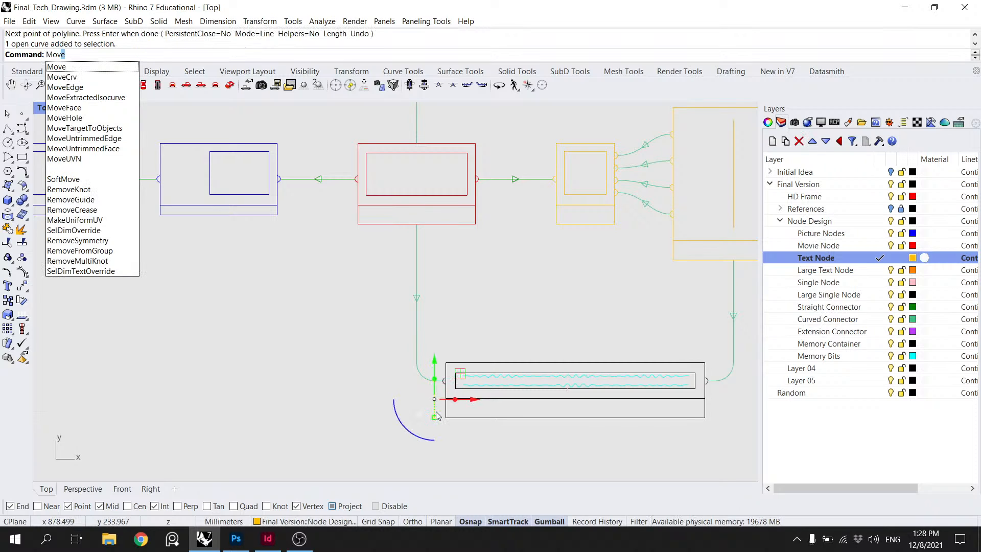
key("Return")
left_click(435, 419)
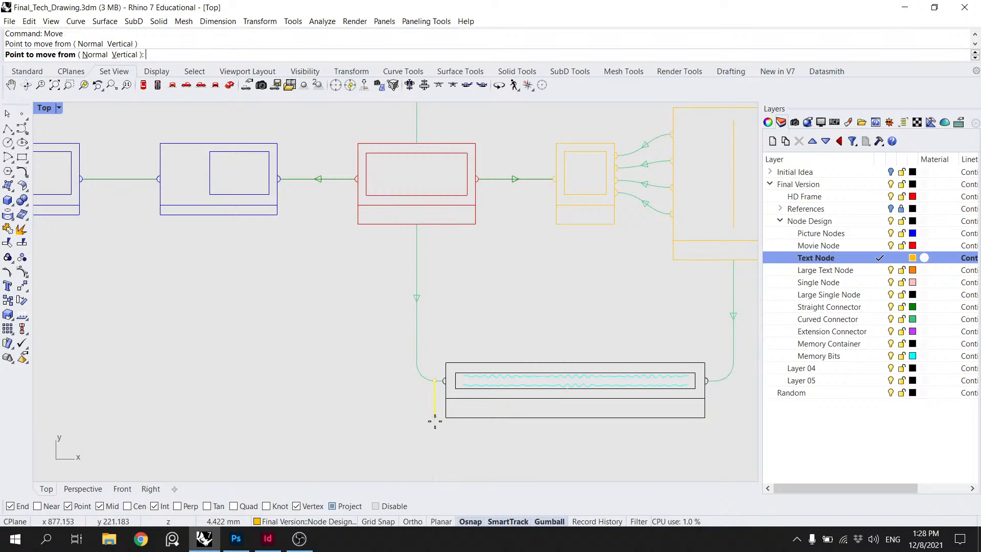
left_click_drag(254, 204, 437, 503)
scroll(215, 280, "up", 5)
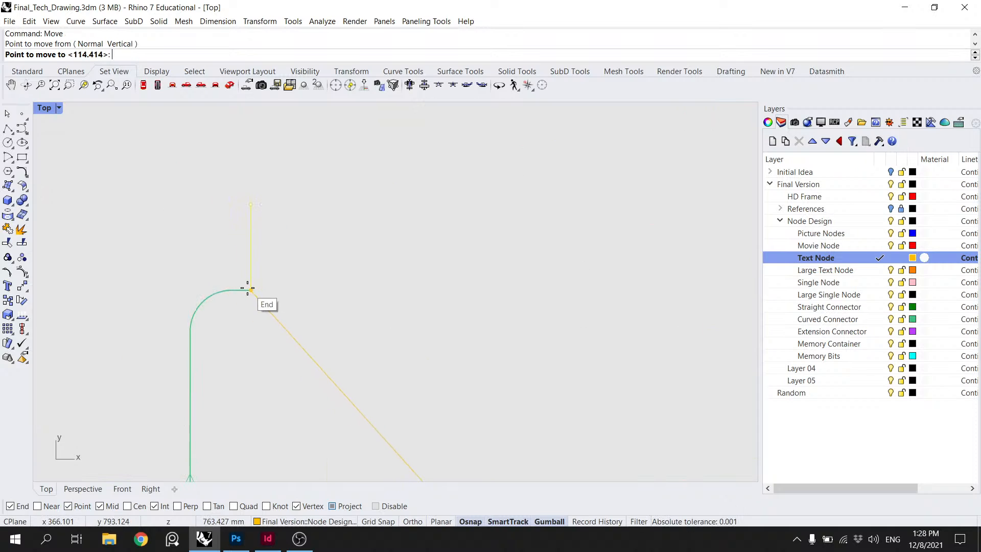
left_click(353, 290)
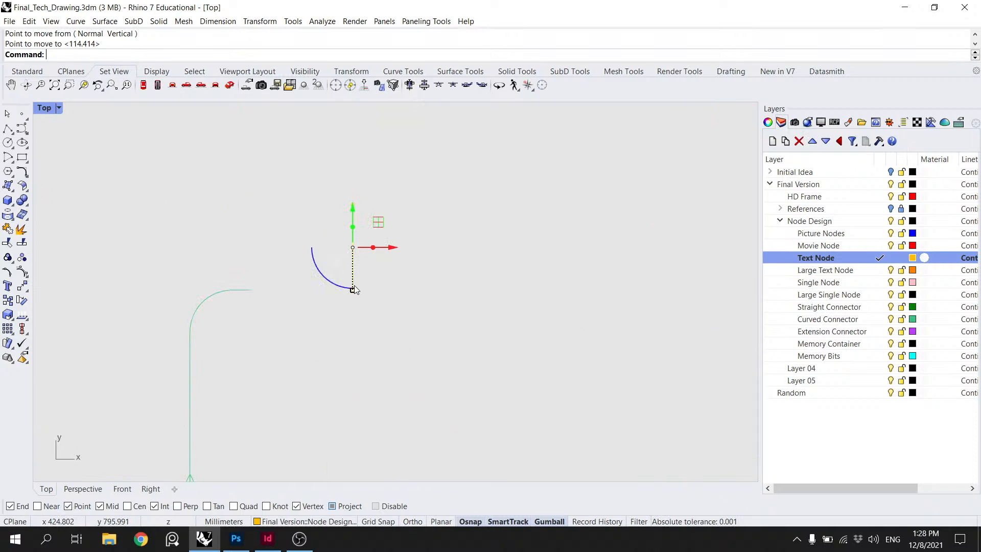
Step: Ungroup the connectors above the first picture node and the movie node from their arrowheads
left_click(258, 293)
left_click(245, 291)
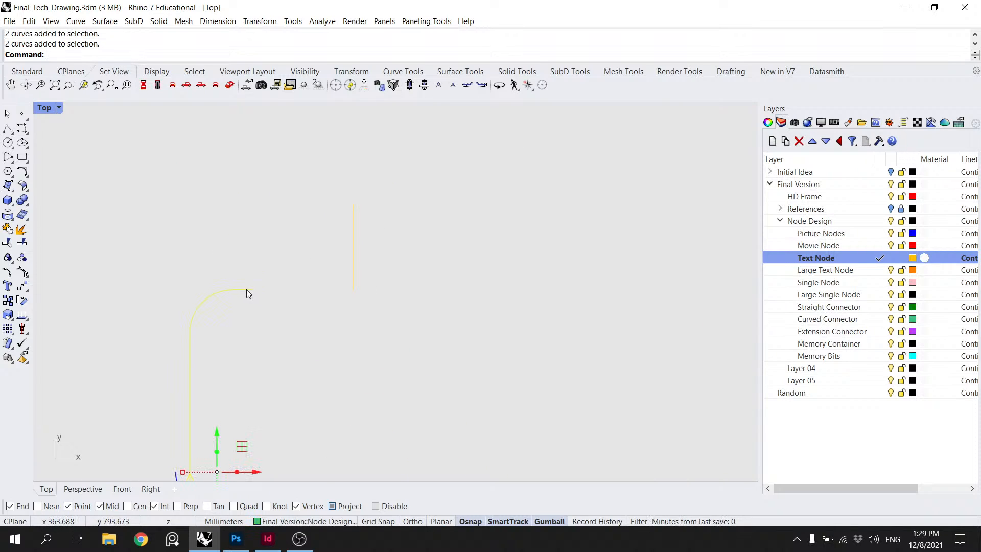
scroll(264, 300, "down", 2)
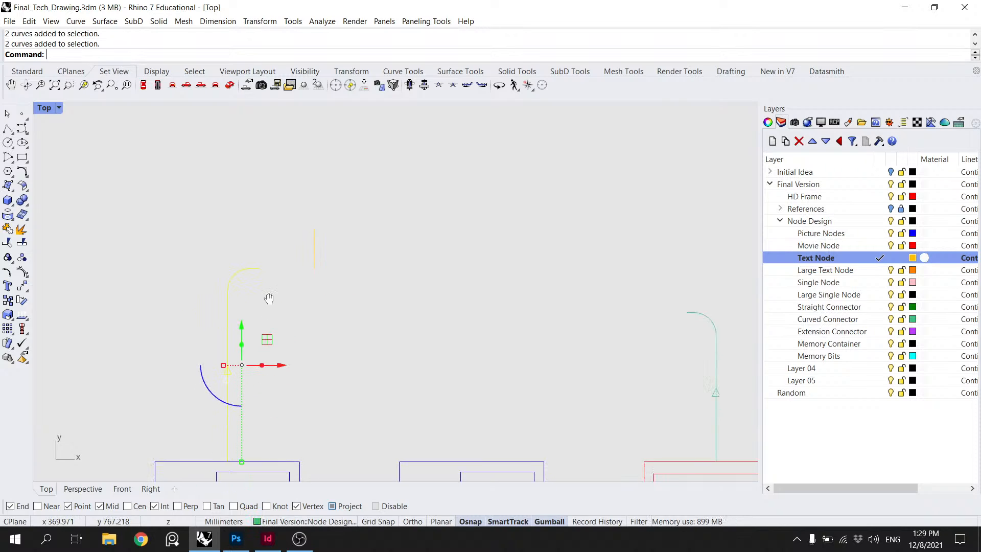
key("Return")
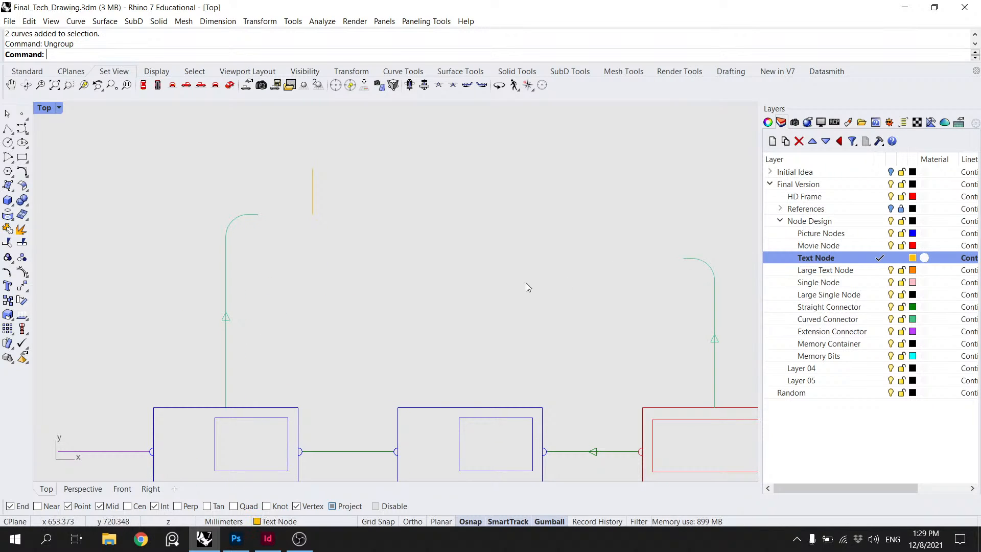
left_click_drag(544, 289, 394, 291)
left_click_drag(652, 345, 479, 222)
key("Return")
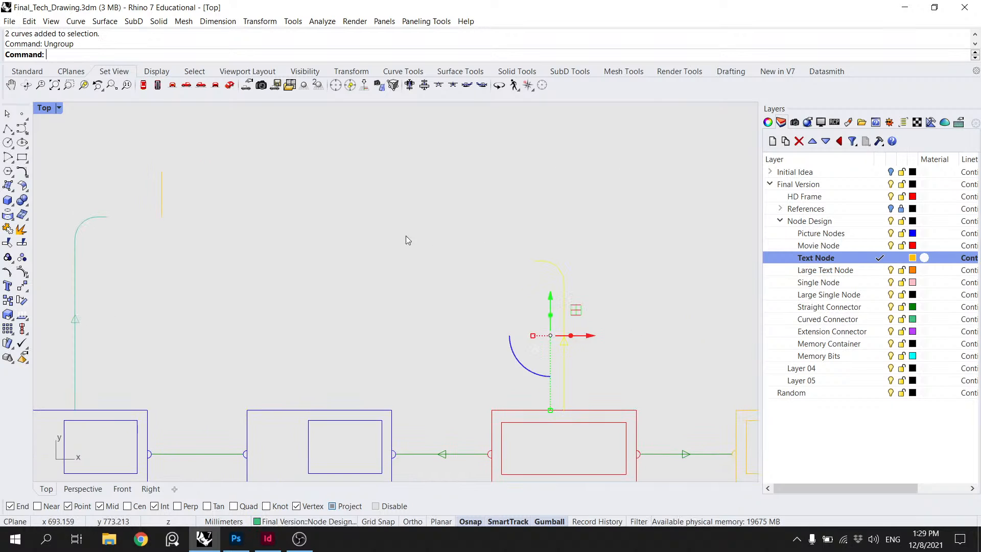
Step: Move the four upper control points of the first picture node's connector straight up about 48.5 mm, level with the guide line's top
left_click_drag(406, 235, 524, 303)
left_click(242, 299)
scroll(236, 292, "up", 2)
left_click(183, 302)
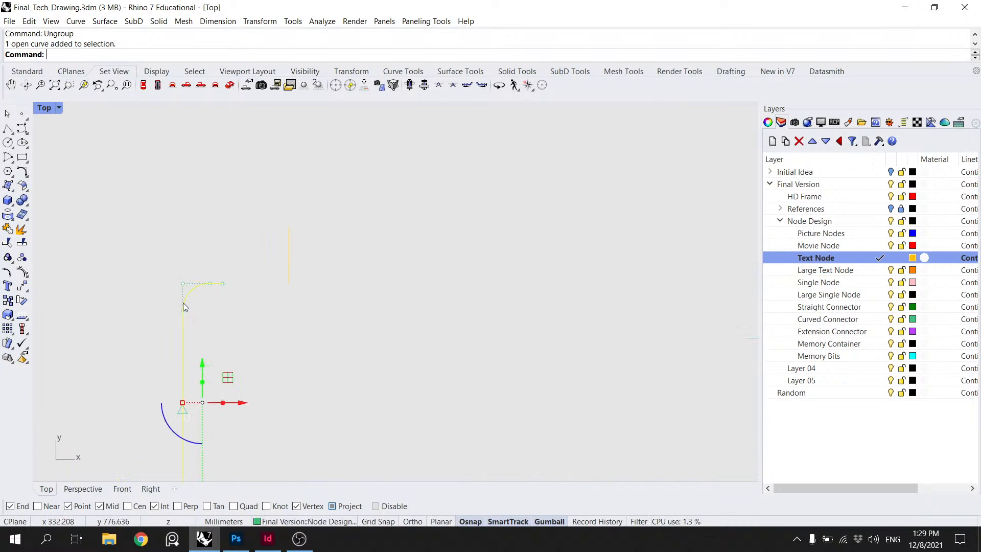
left_click(183, 302)
scroll(185, 287, "up", 3)
left_click(248, 287, "shift")
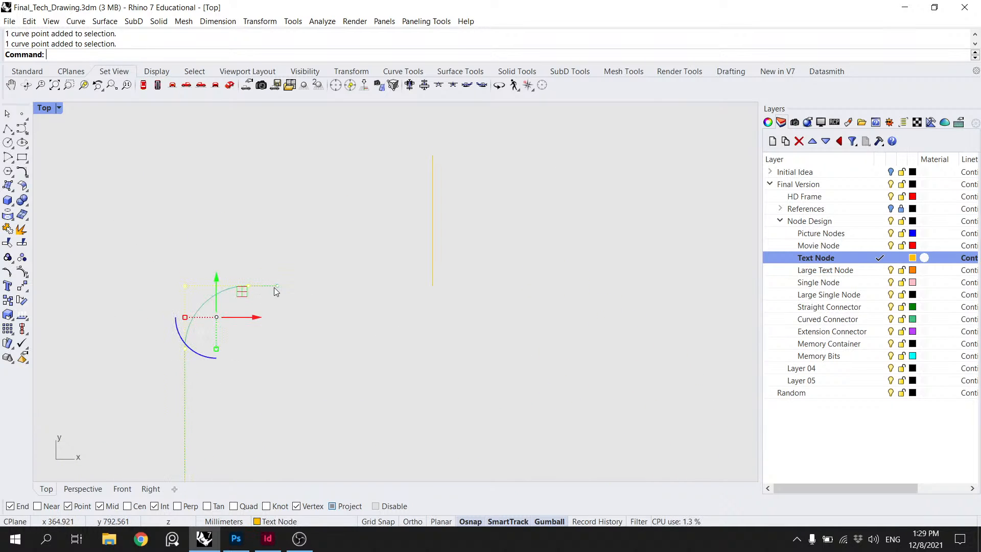
type("move")
key("Return")
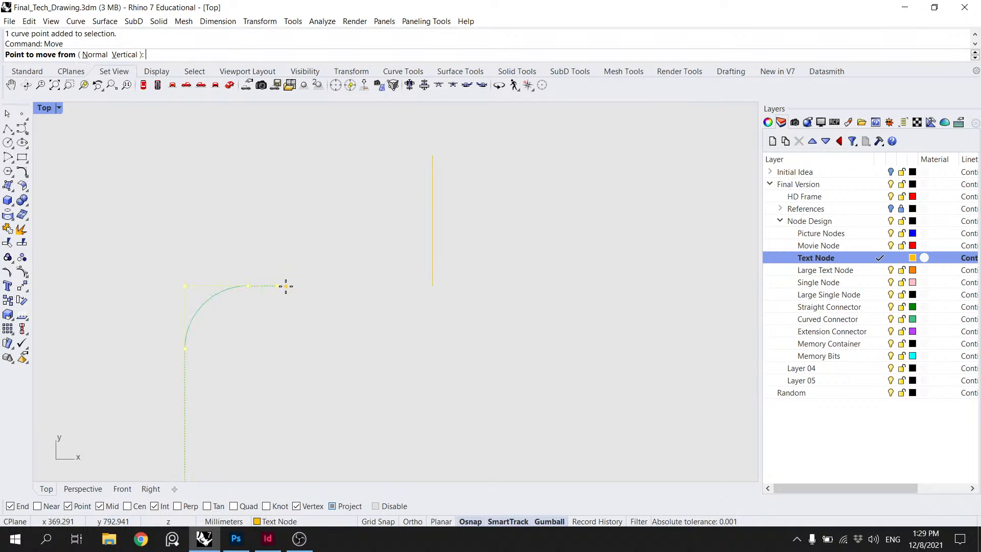
left_click(281, 283)
mouse_move(433, 155)
key("shift")
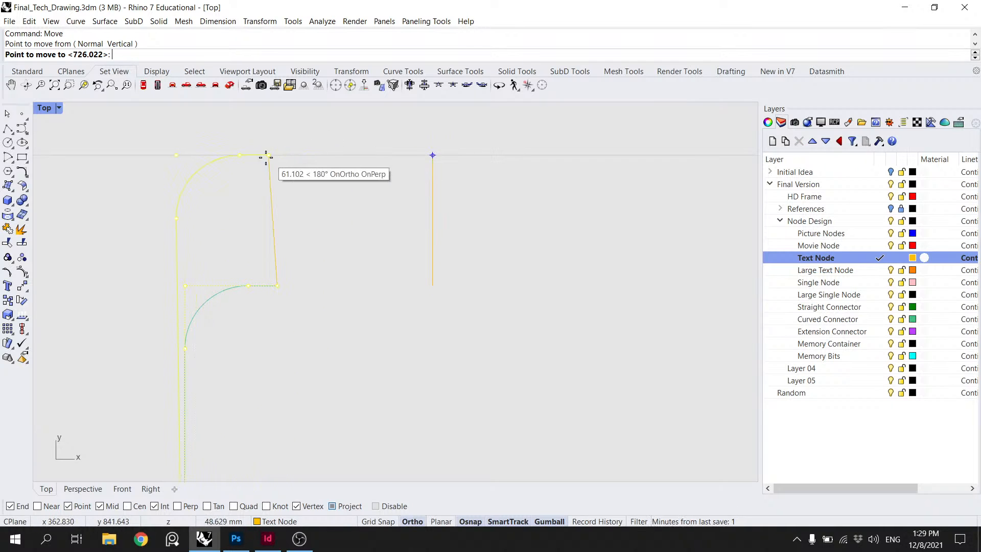
left_click(278, 157)
key("Escape")
Step: Move the four upper control points of the movie node's connector straight up about 95.5 mm, level with the guide line's top
scroll(294, 166, "down", 9)
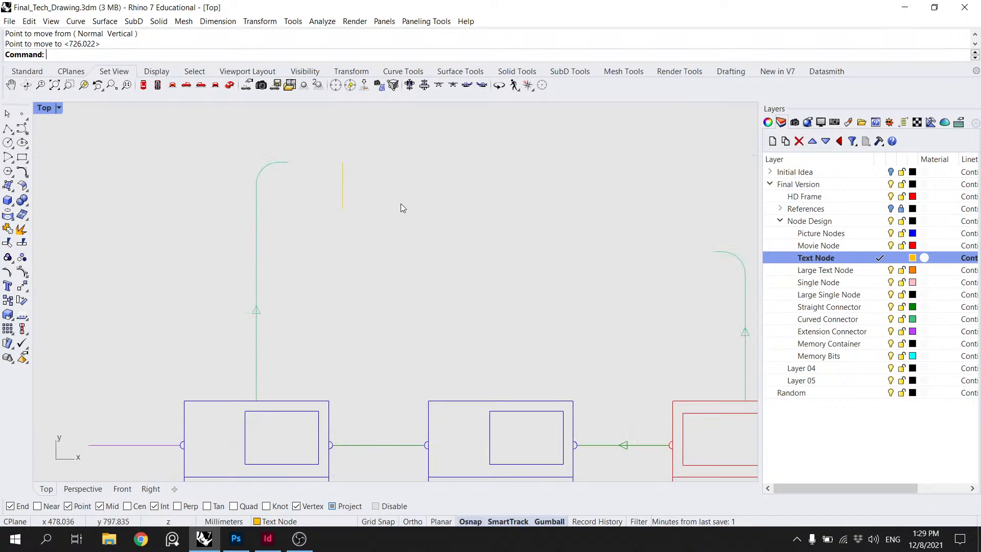
left_click_drag(734, 259, 586, 283)
left_click(575, 277)
scroll(574, 277, "up", 6)
scroll(572, 277, "up", 2)
left_click(557, 279)
scroll(574, 279, "up", 4)
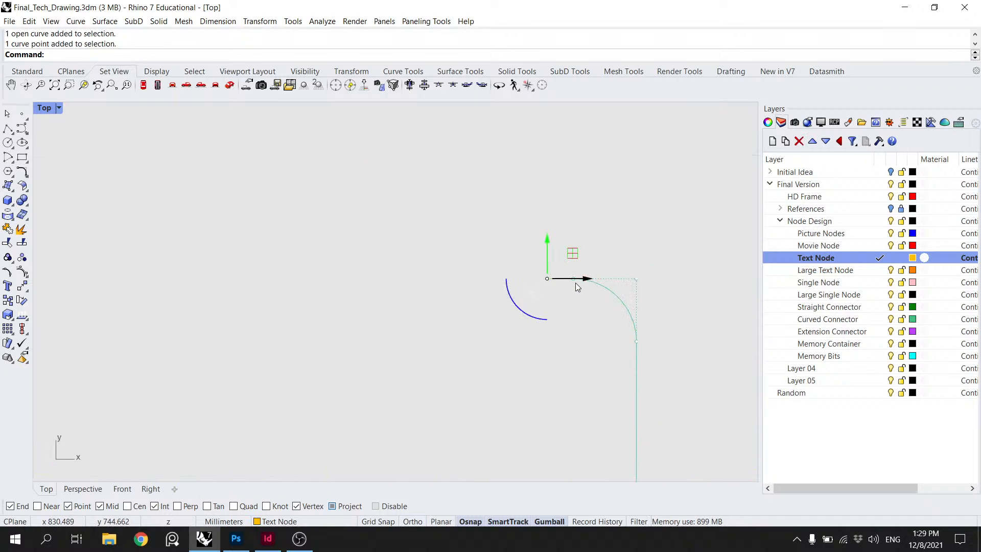
left_click(574, 280, "shift")
left_click(635, 280, "shift")
left_click(636, 342, "shift")
right_click(686, 323)
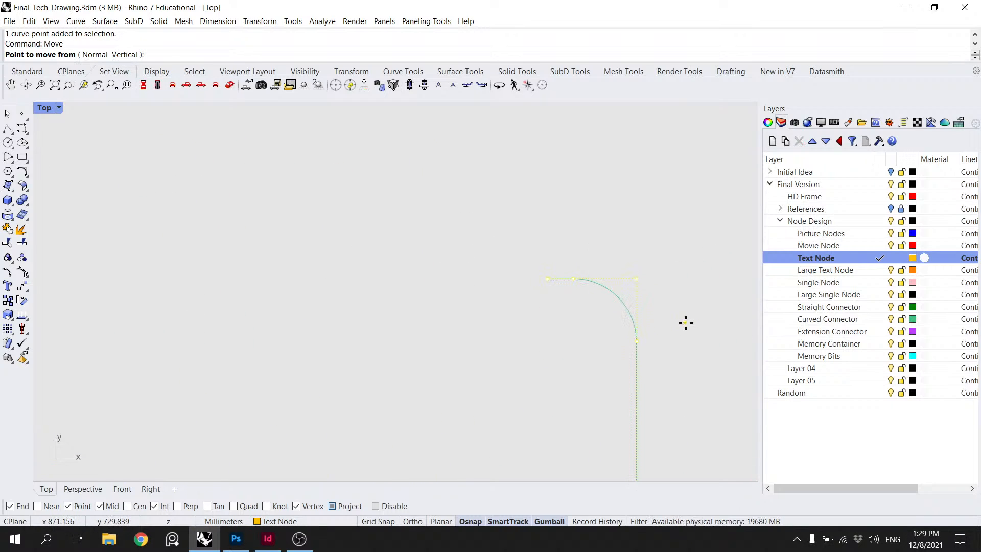
left_click(644, 276)
scroll(403, 210, "down", 3)
scroll(138, 241, "up", 2)
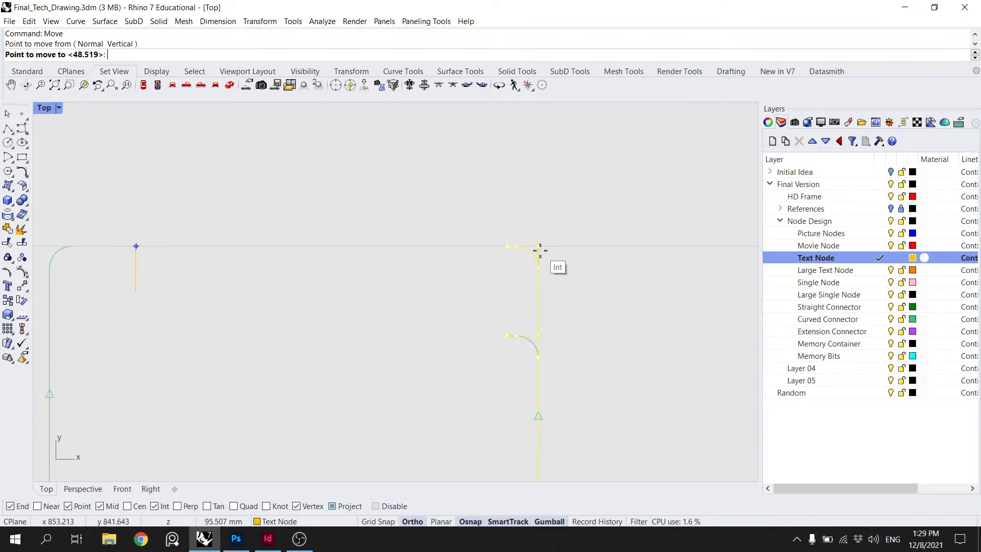
left_click(539, 250)
Step: Delete the vertical guide line beside the first picture node's connector
scroll(536, 360, "down", 3)
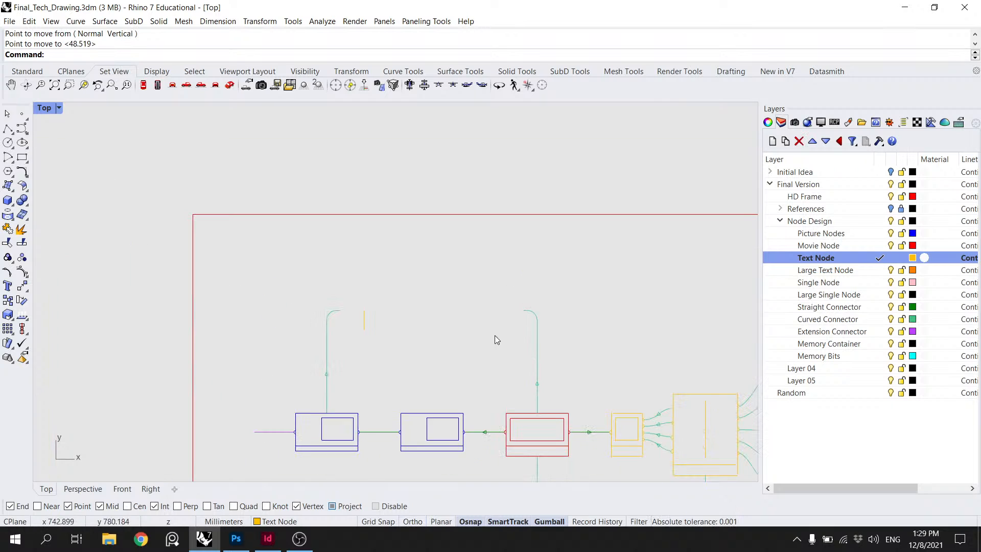
left_click(365, 326)
key("Delete")
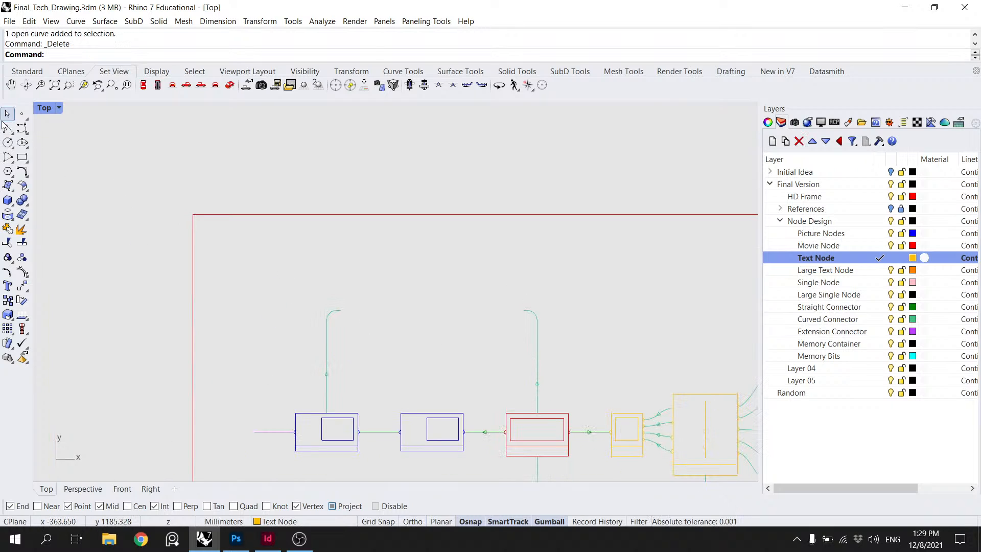
left_click(8, 129)
left_click(340, 310)
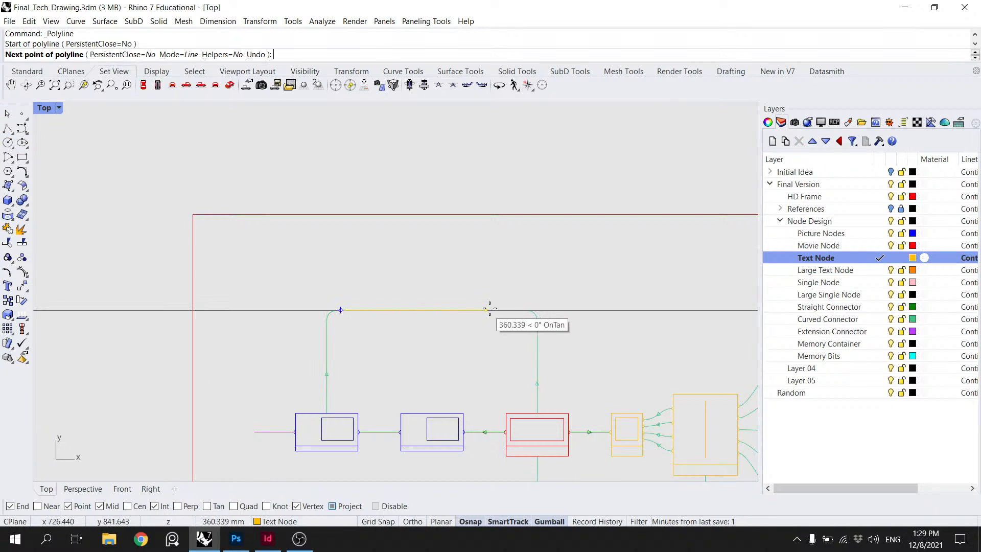
left_click(524, 311)
key("Escape")
Step: Draw a horizontal line from the upper end of the movie node's connector to that of the first picture node's connector
key("Return")
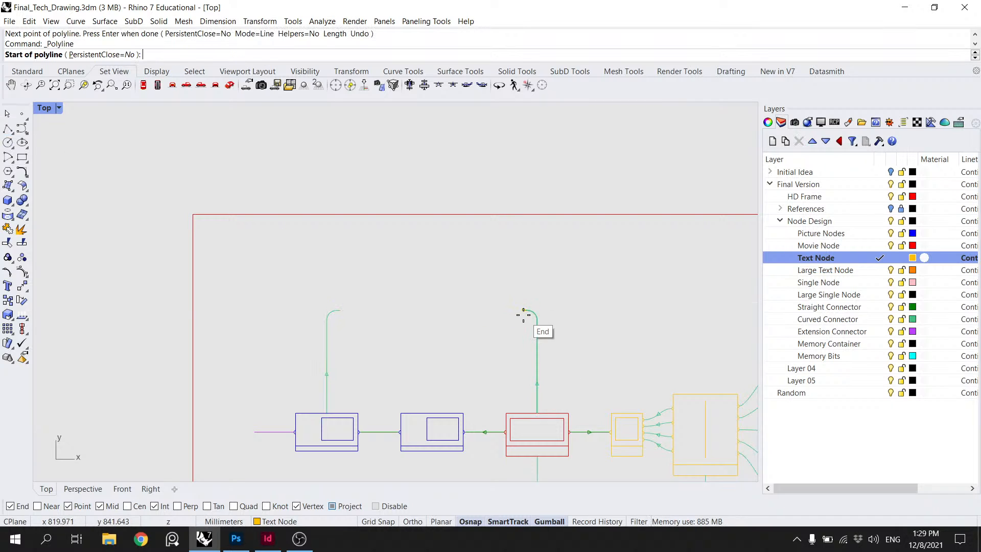
left_click(523, 310)
left_click(341, 310)
key("Return")
Step: Assign the new horizontal line, both upper connectors and their arrowheads to the Curved Connector layer
left_click_drag(587, 388, 263, 276)
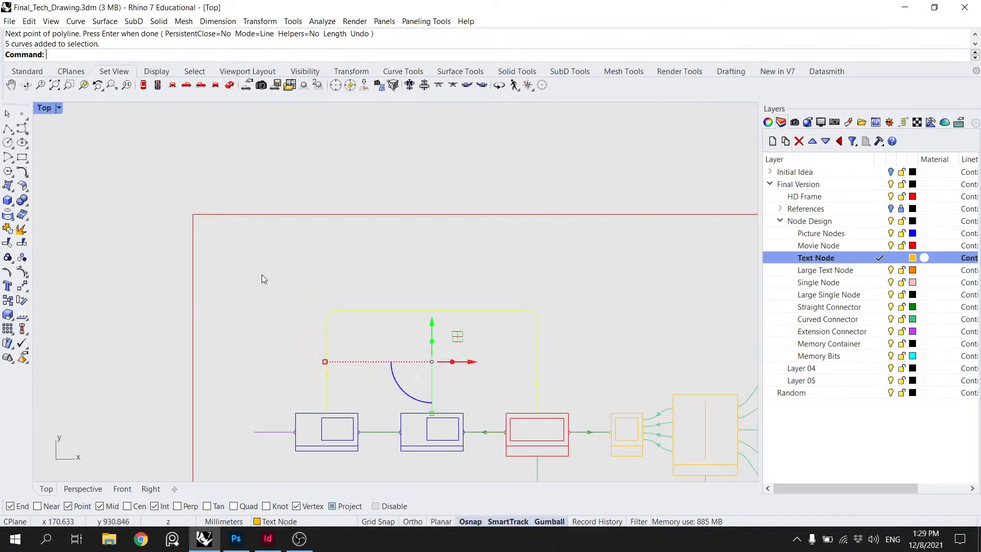
left_click(768, 122)
left_click(968, 207)
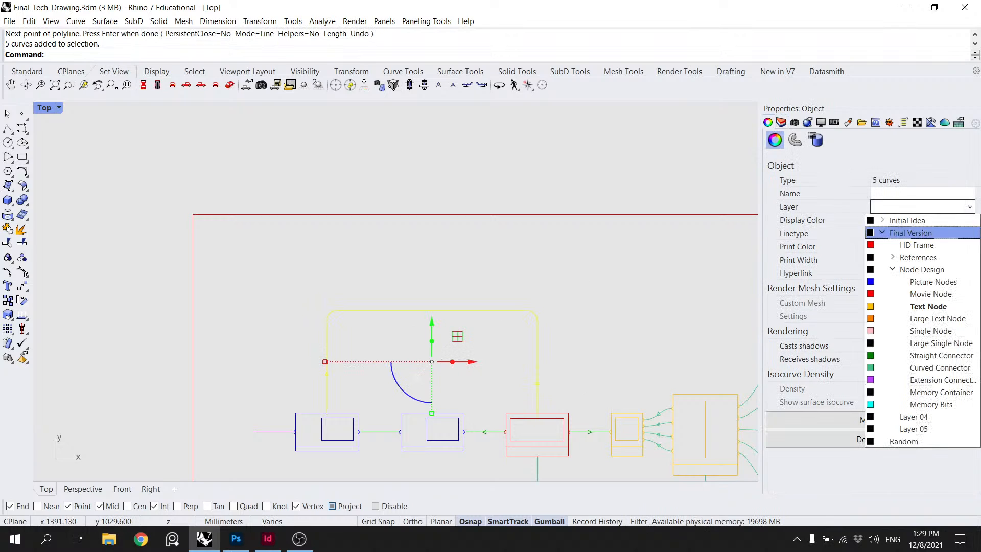
left_click(899, 366)
left_click(551, 347)
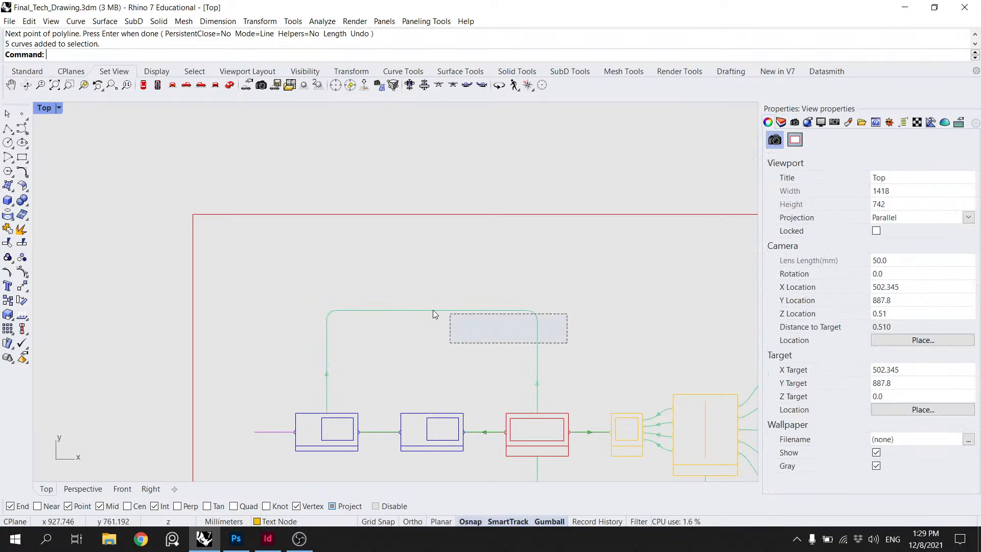
Step: Join the horizontal line and the two upper connectors into one open curve
left_click_drag(434, 311, 314, 277)
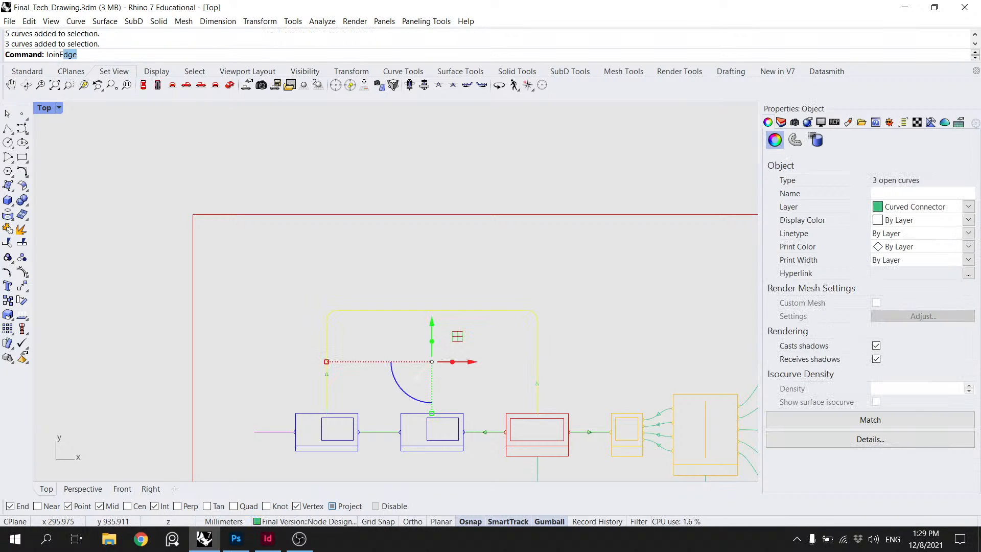
type("JoinE")
key("BackSpace")
key("BackSpace")
key("Return")
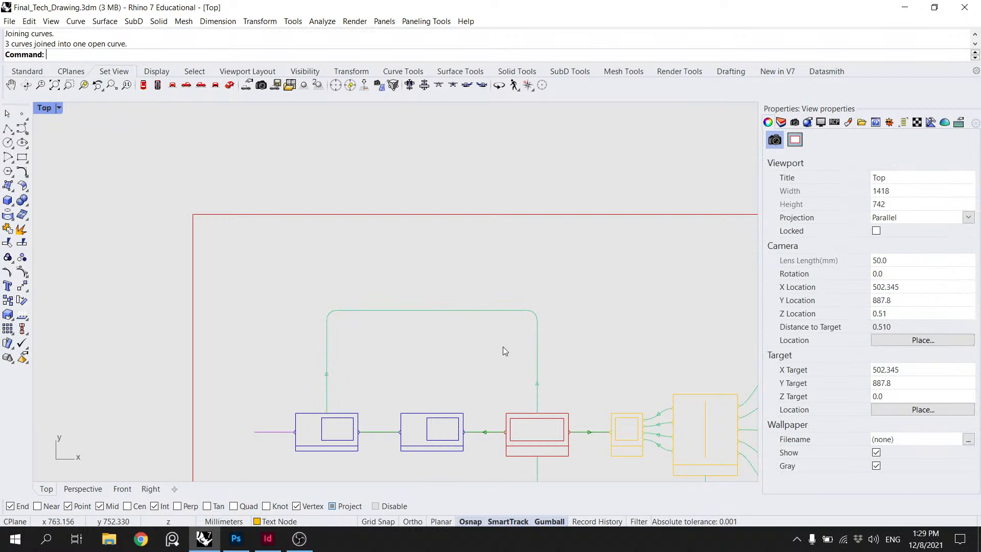
scroll(482, 228, "down", 4)
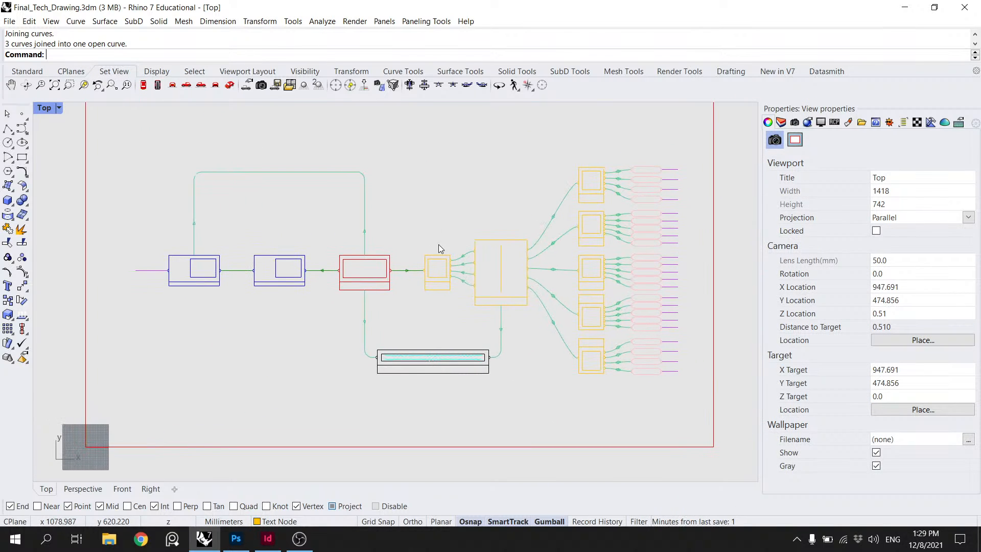
scroll(460, 244, "down", 1)
scroll(256, 227, "up", 2)
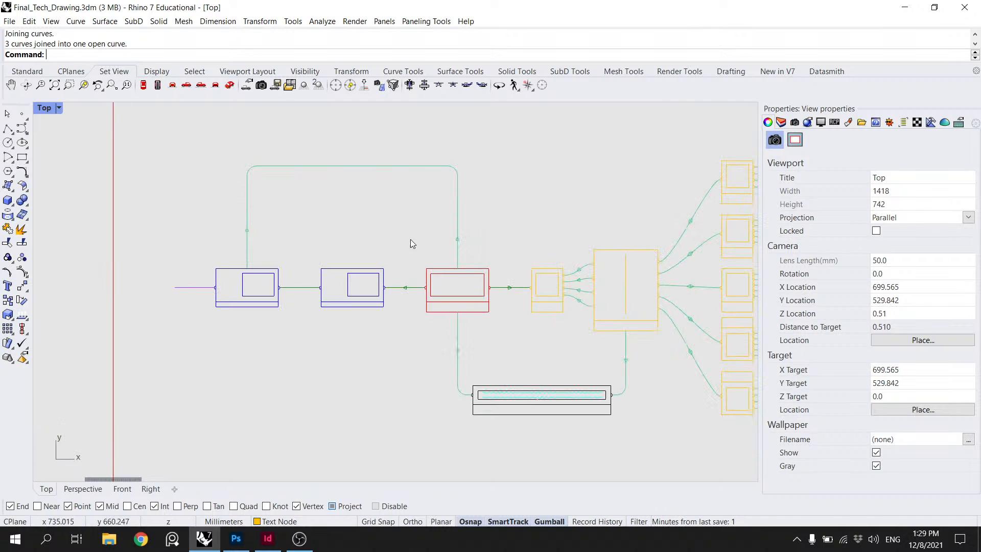
scroll(412, 244, "down", 4)
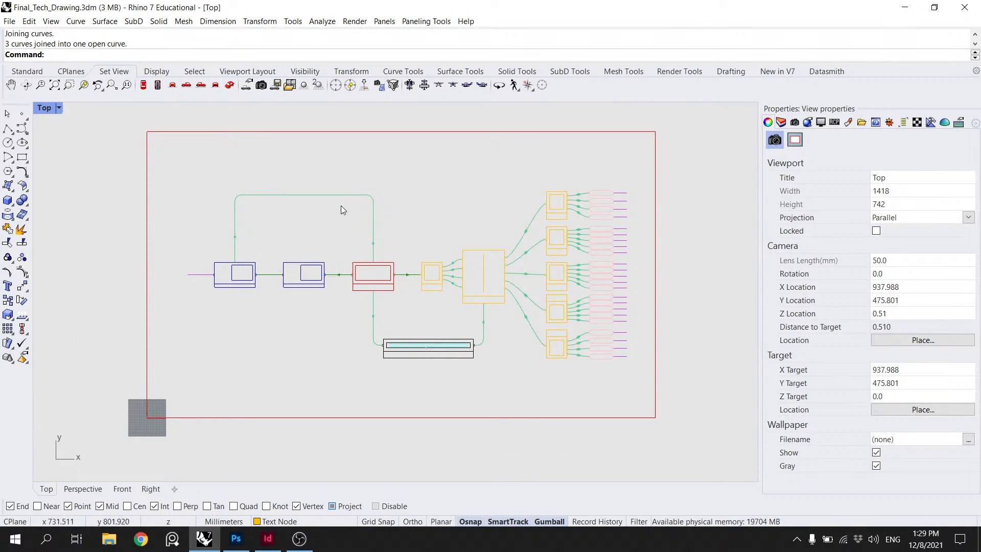
scroll(293, 201, "up", 2)
left_click(290, 192)
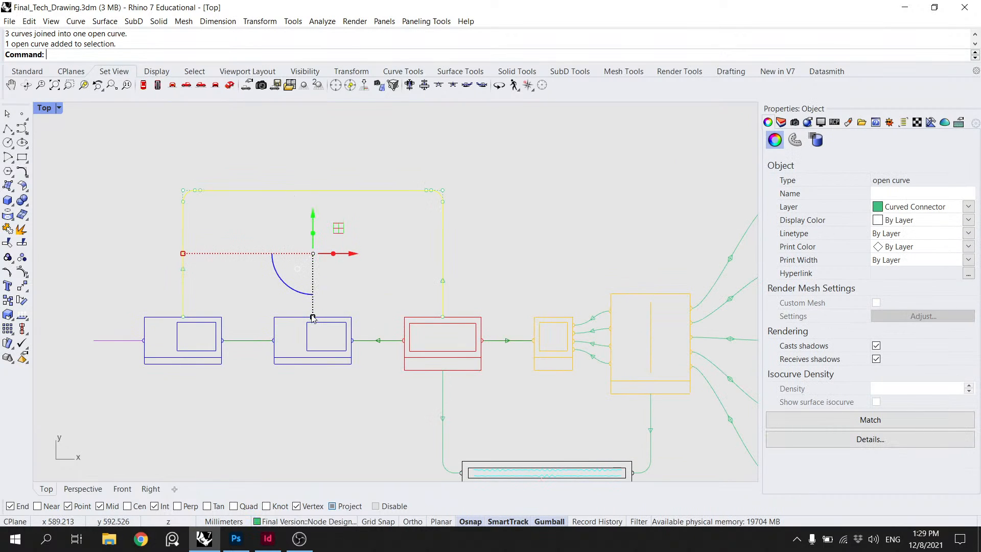
left_click(497, 235)
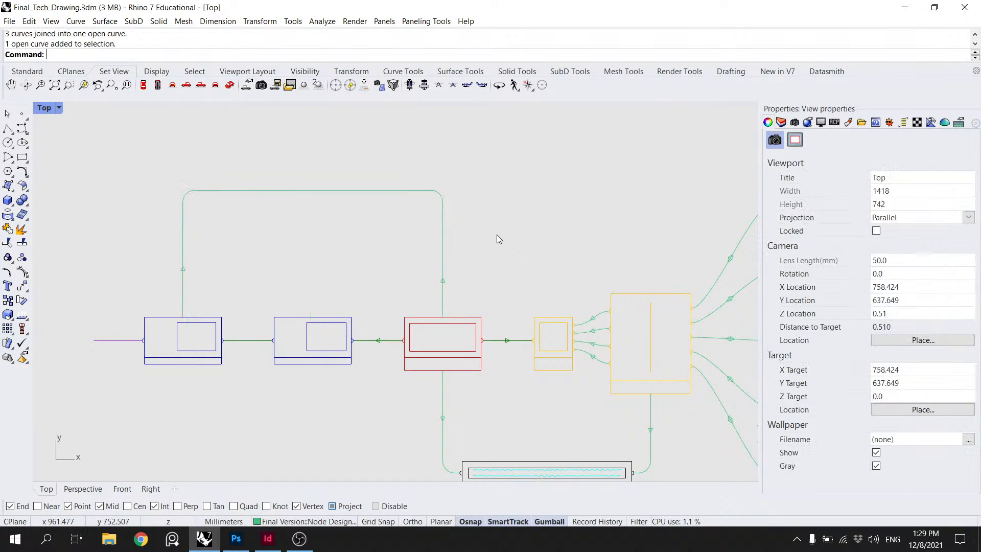
Step: Move the lower end of the upper connector at the red movie node straight up, to about the middle of its vertical segment
left_click(443, 255)
left_click(442, 317)
type("iove")
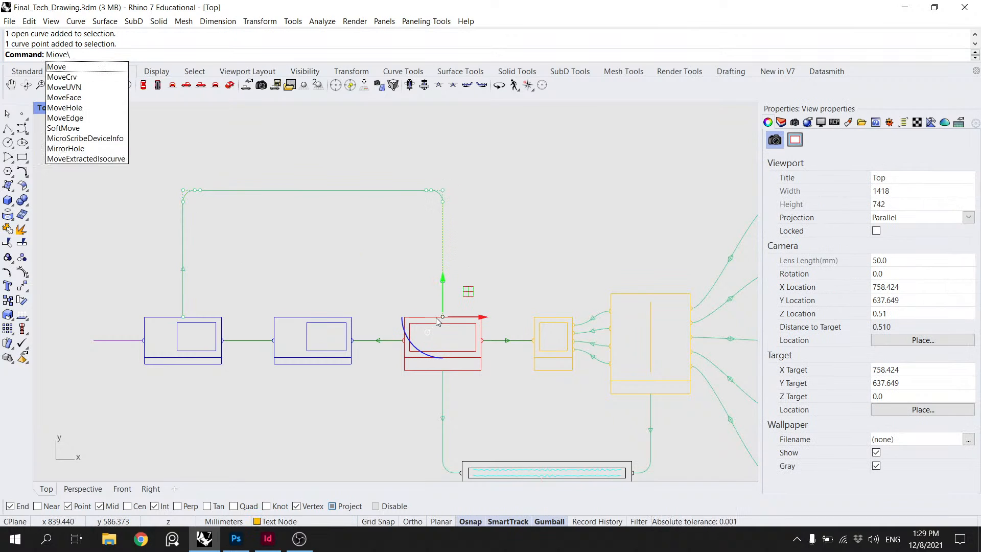
type("\\")
key("BackSpace")
key("BackSpace")
key("BackSpace")
key("BackSpace")
key("BackSpace")
type("ove")
key("Return")
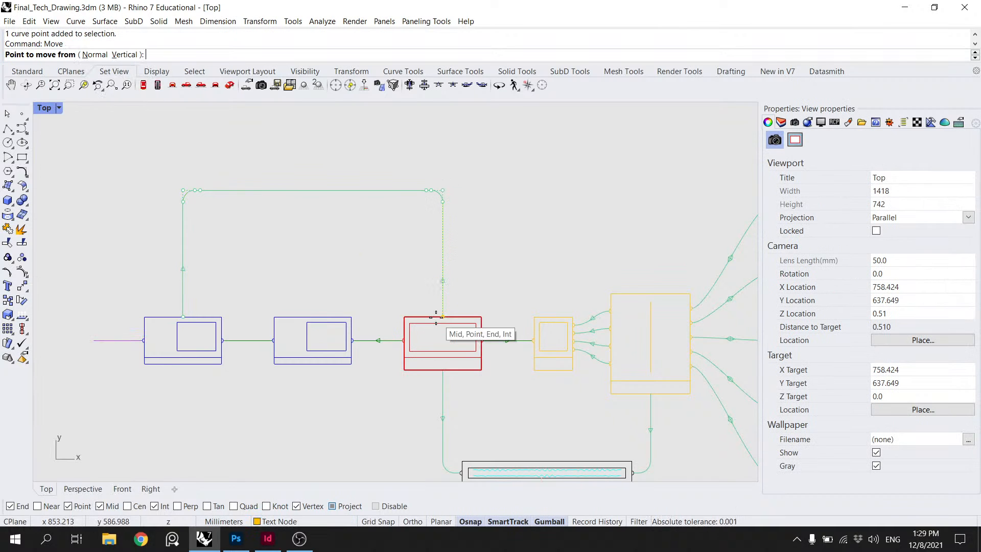
left_click(436, 316)
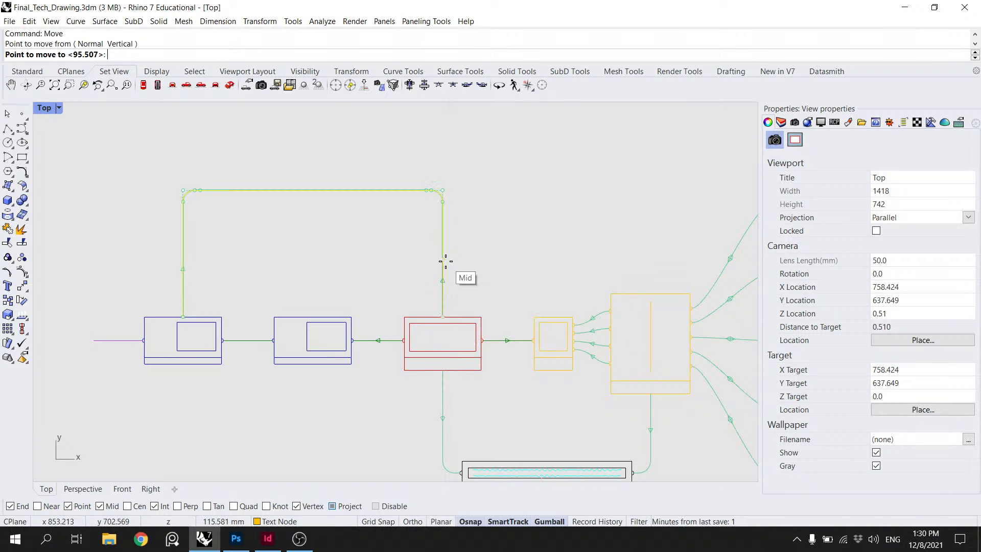
left_click(442, 260)
left_click(184, 296)
key("Return")
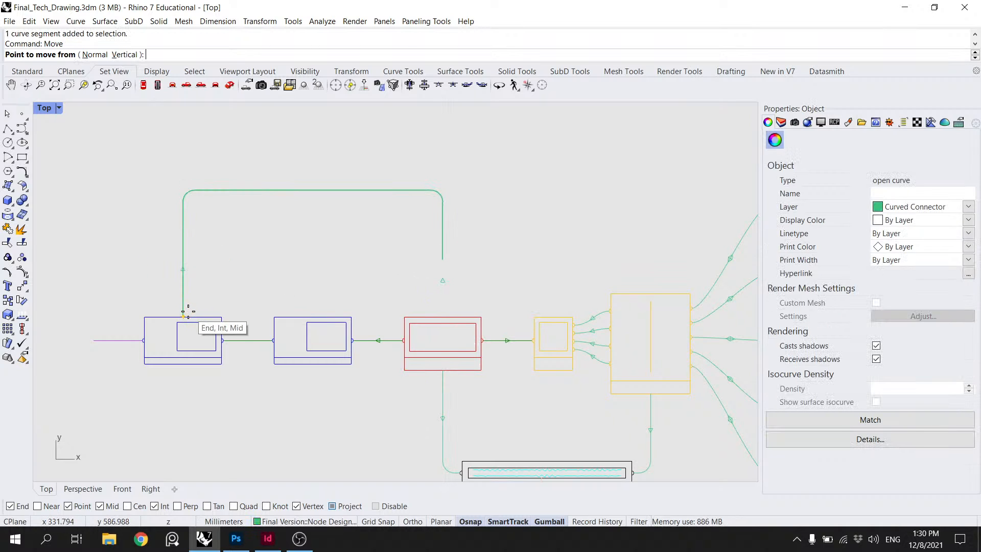
left_click(183, 317)
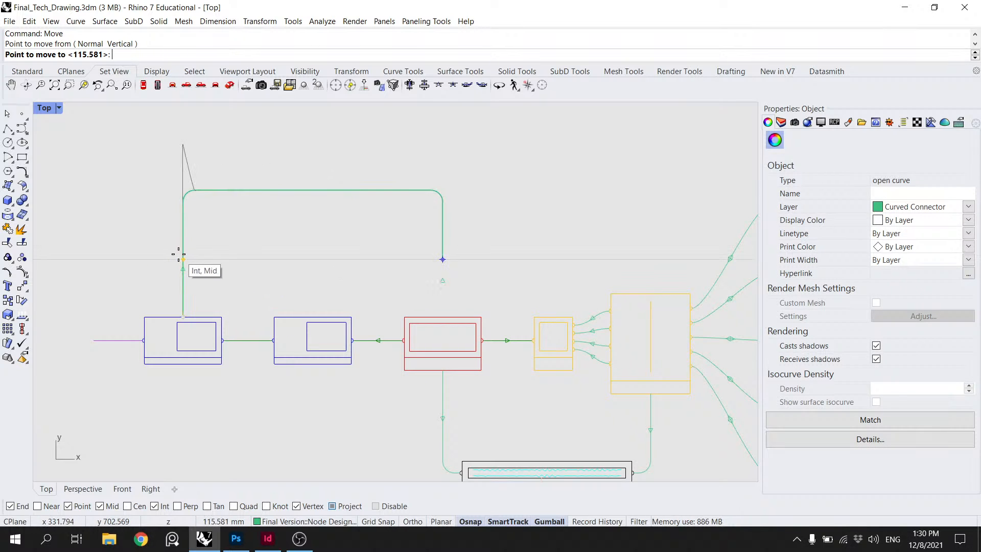
key("Escape")
key("Escape")
Step: Move the connector's lower end at the first picture node straight up, level with the shortened end above the movie node
left_click(184, 310)
scroll(184, 311, "up", 6)
left_click(182, 322)
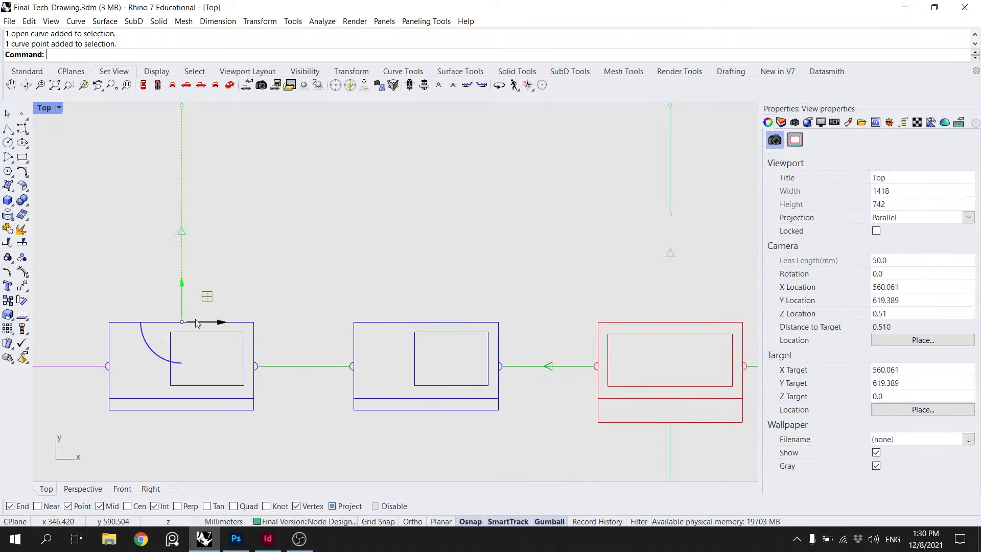
key("Return")
left_click(182, 322)
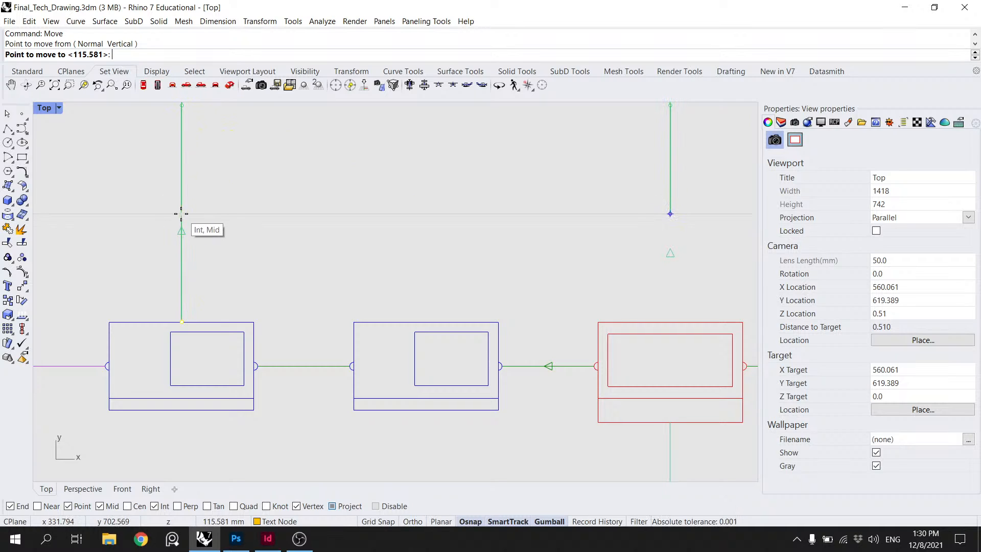
left_click(180, 211)
key("Return")
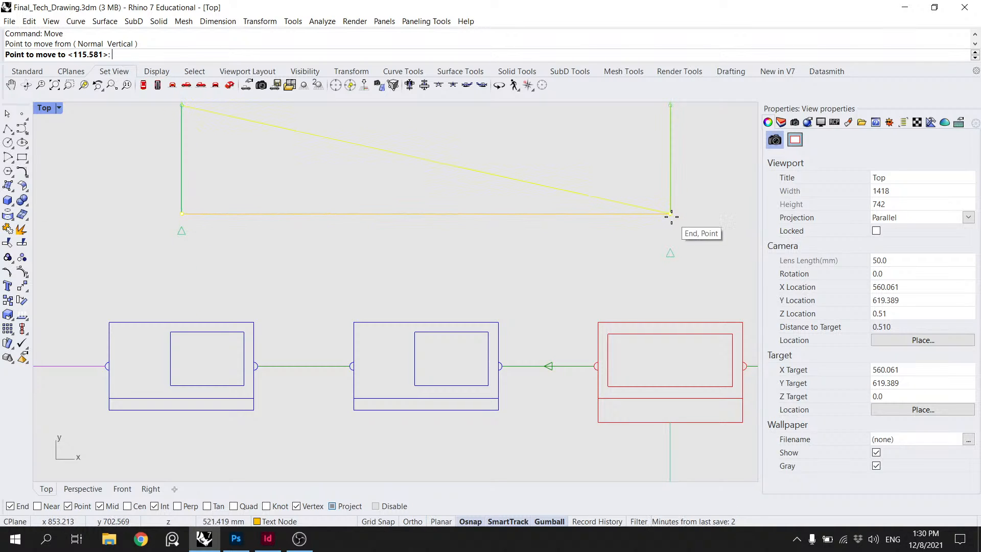
left_click(670, 213)
left_click(182, 213)
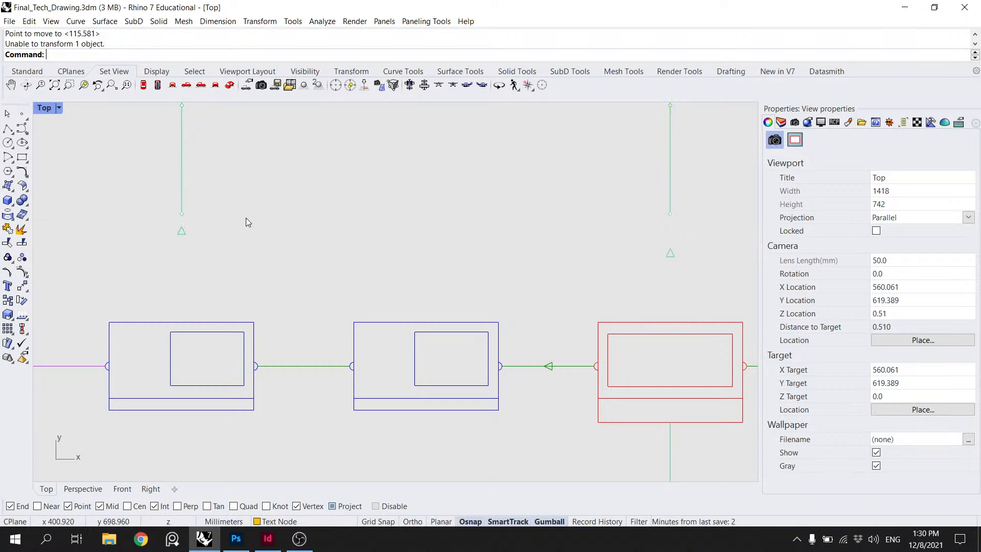
Step: Move the arrowhead above the movie node up about 99 mm onto the shortened connector
scroll(287, 223, "down", 3)
left_click(434, 272)
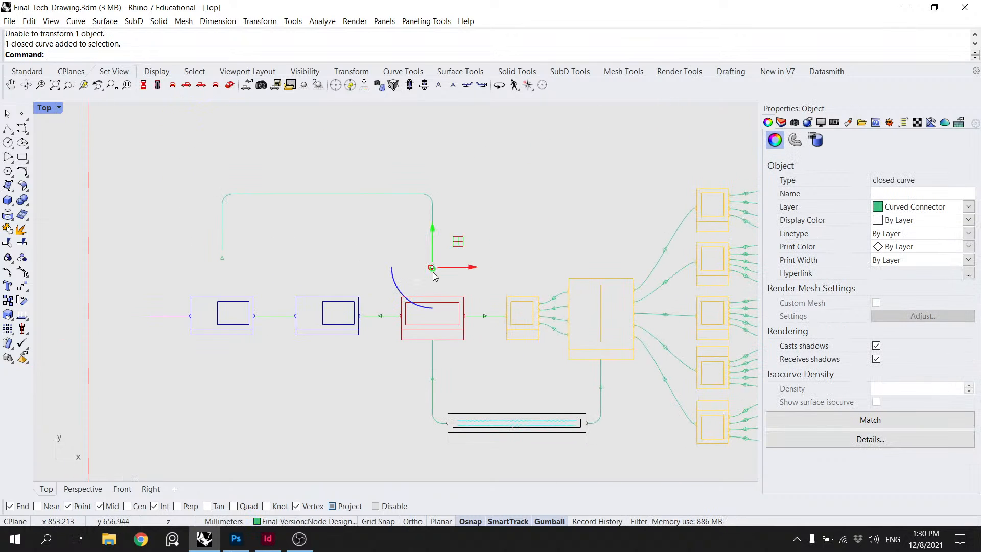
type("Move")
key("Return")
scroll(433, 272, "up", 10)
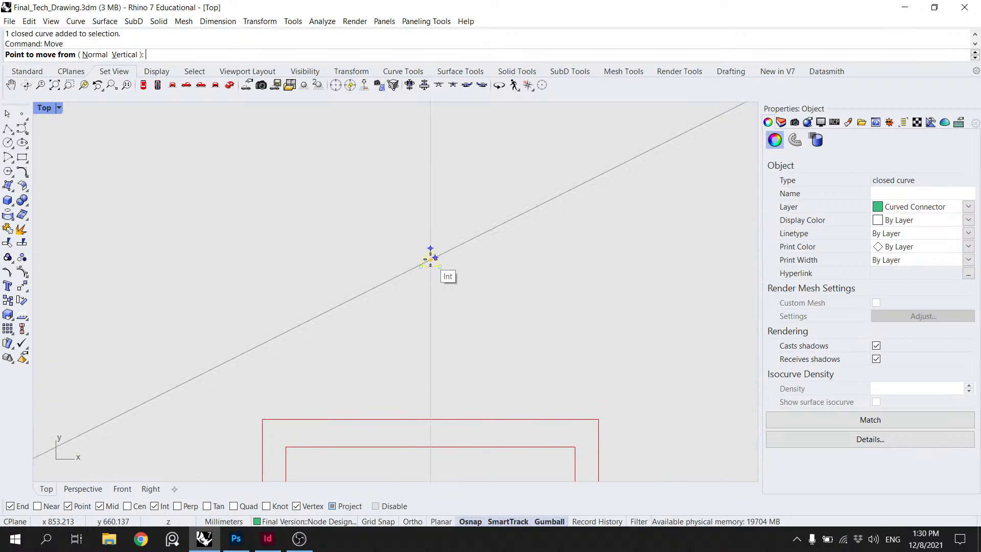
left_click(430, 258)
scroll(422, 191, "down", 10)
left_click_drag(421, 176, 422, 298)
left_click(422, 265)
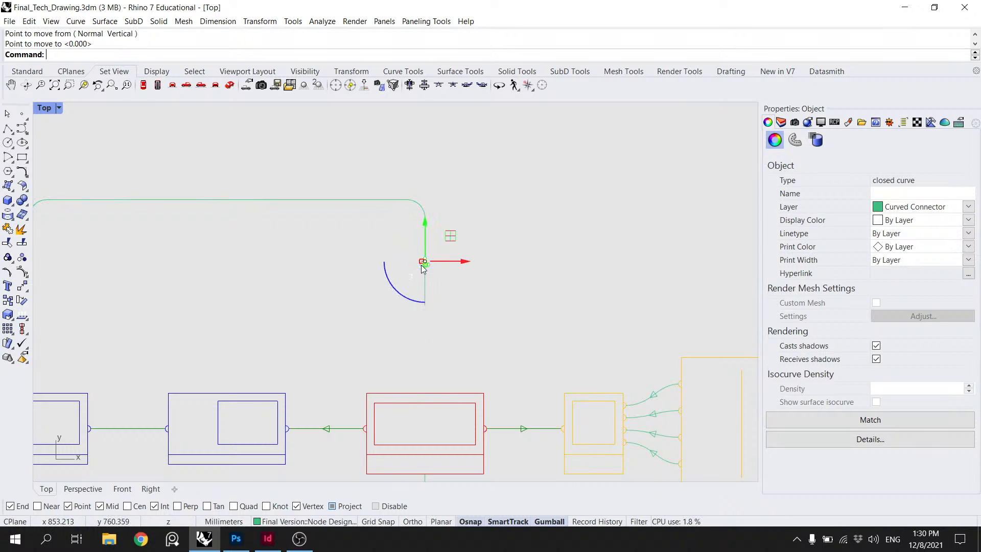
Step: Move the arrowhead above the first picture node up about 76 mm onto its connector end, level with the other arrowhead
left_click(306, 310)
left_click_drag(303, 310, 599, 315)
scroll(353, 316, "up", 3)
left_click(318, 349)
key("Return")
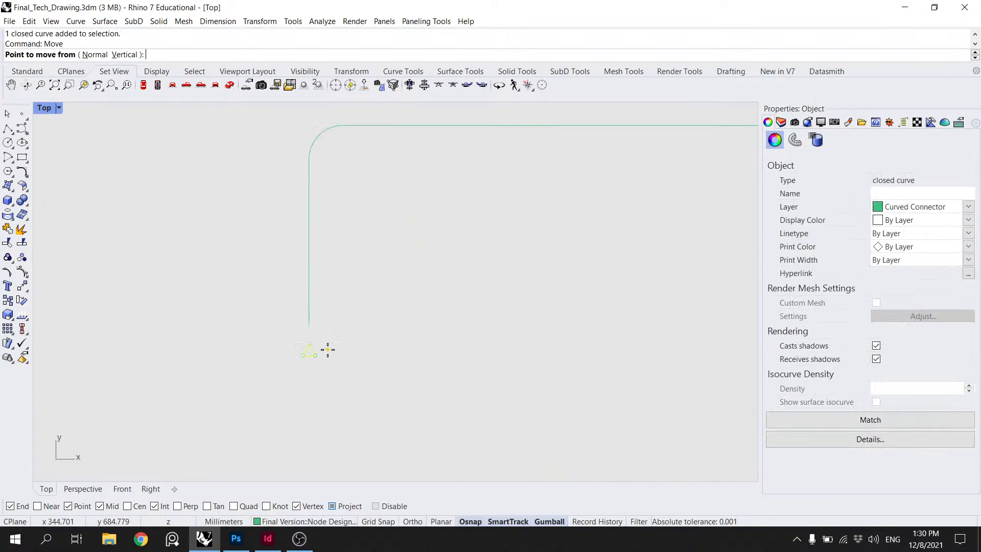
scroll(309, 344, "up", 1)
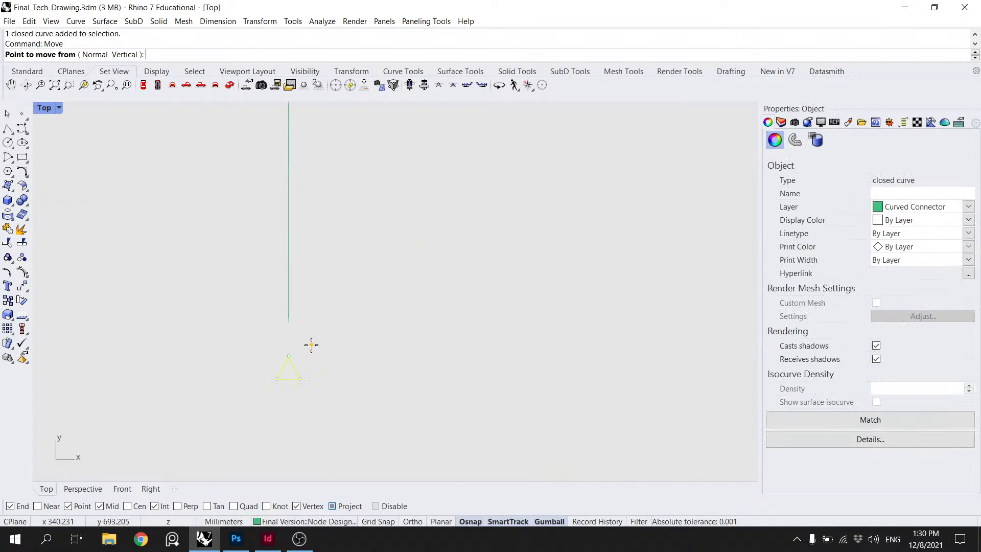
left_click(289, 366)
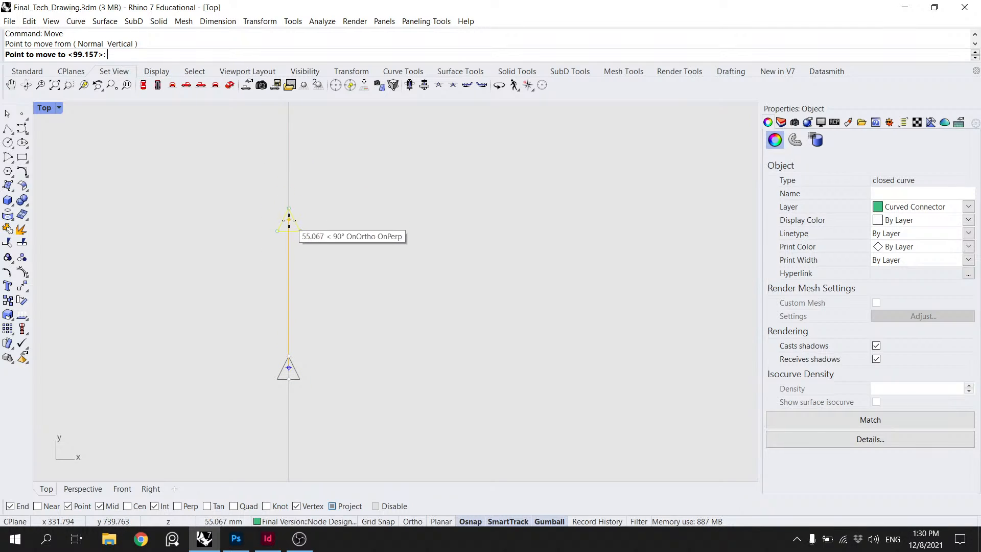
scroll(287, 220, "down", 6)
left_click(285, 189)
scroll(316, 198, "down", 2)
left_click(318, 198)
scroll(357, 243, "down", 3)
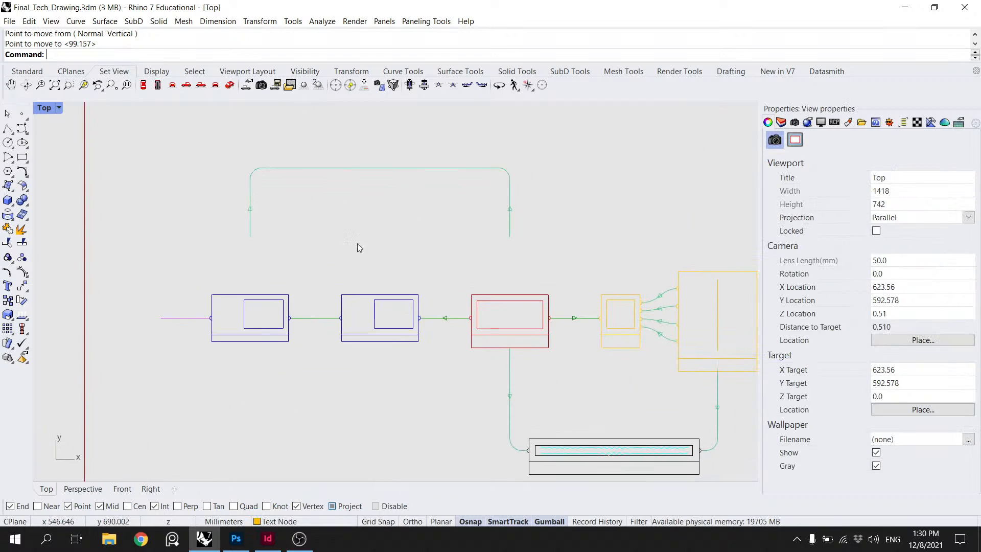
Step: Group the upper connector with its two arrowheads
left_click_drag(238, 112, 237, 111)
type("Group")
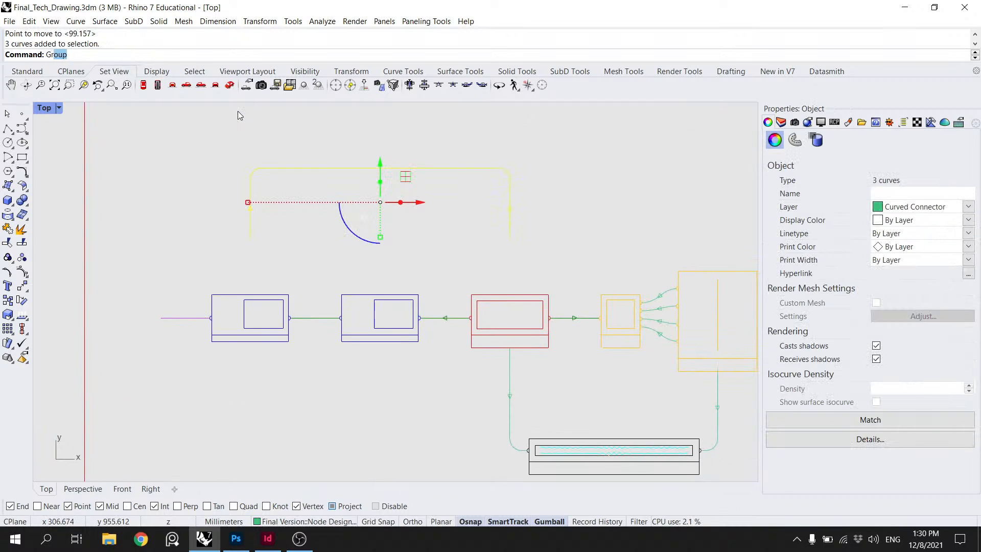
key("Return")
Step: Move the grouped connector down so its ends meet the top edges of the movie and first picture nodes, and save the drawing
type("Mo")
key("Return")
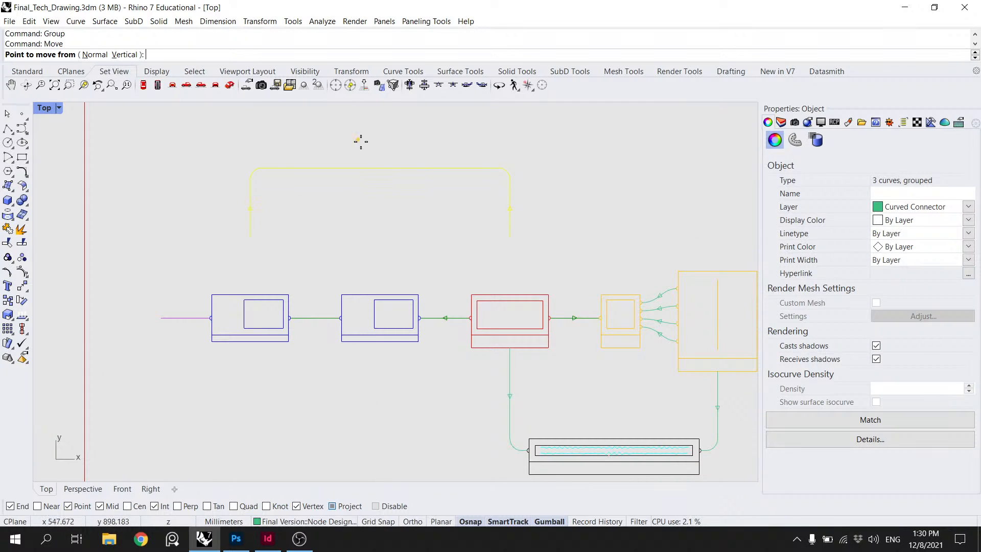
left_click(516, 234)
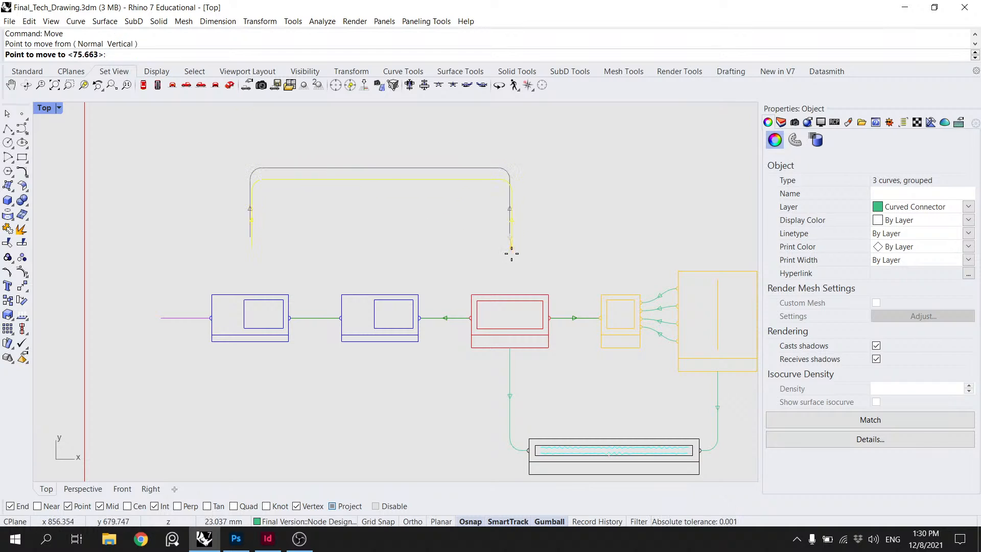
left_click(510, 294)
scroll(516, 163, "down", 2)
key("Escape")
key("ctrl+s")
left_click_drag(570, 167, 393, 229)
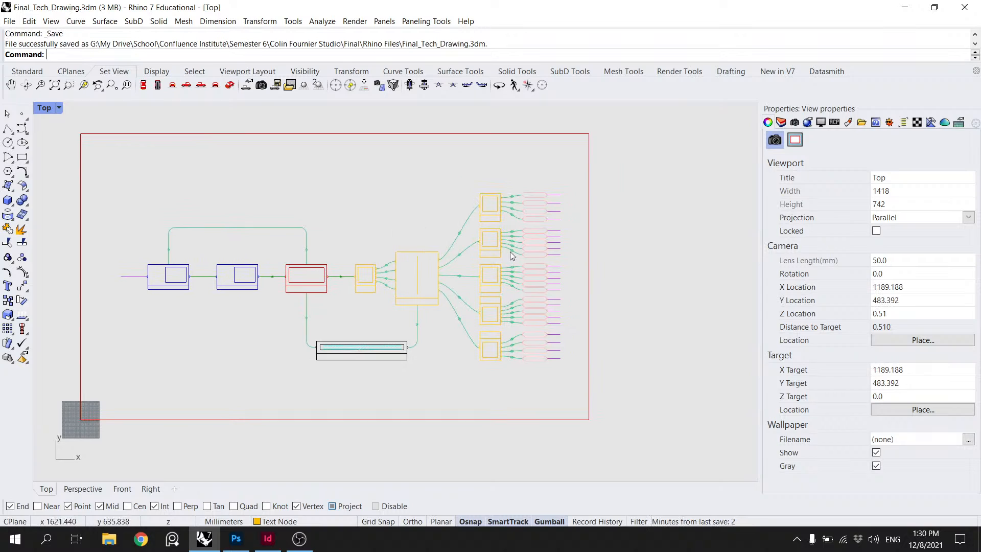
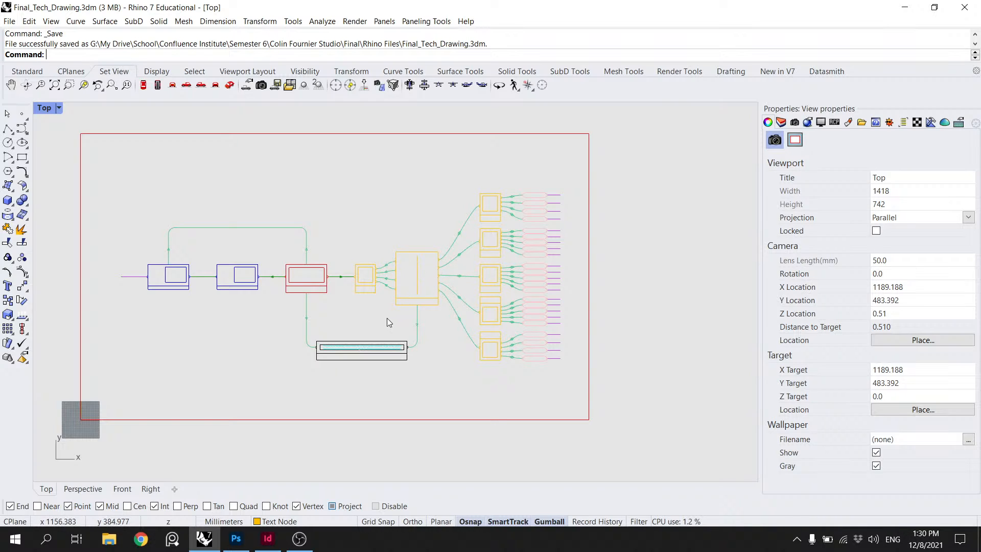
Step: Review the whole node diagram and compare the upper connector with the annotated sketch in the InDesign presentation
scroll(387, 319, "up", 2)
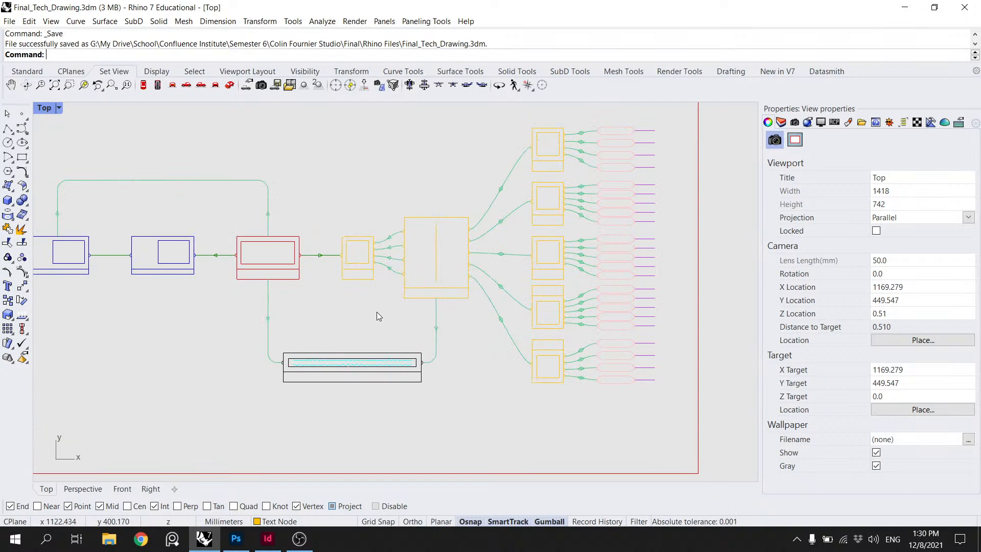
scroll(376, 311, "down", 1)
scroll(375, 308, "down", 2)
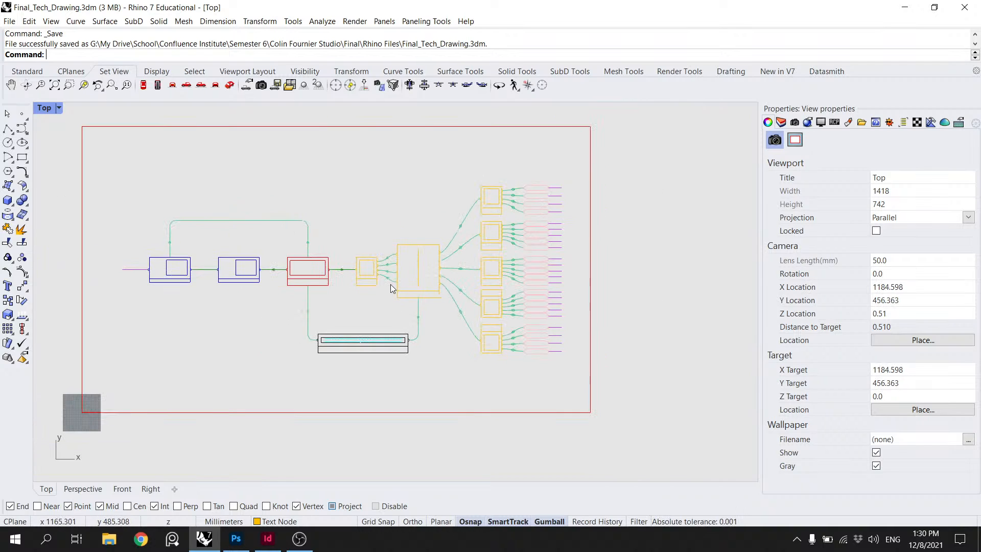
scroll(494, 283, "down", 1)
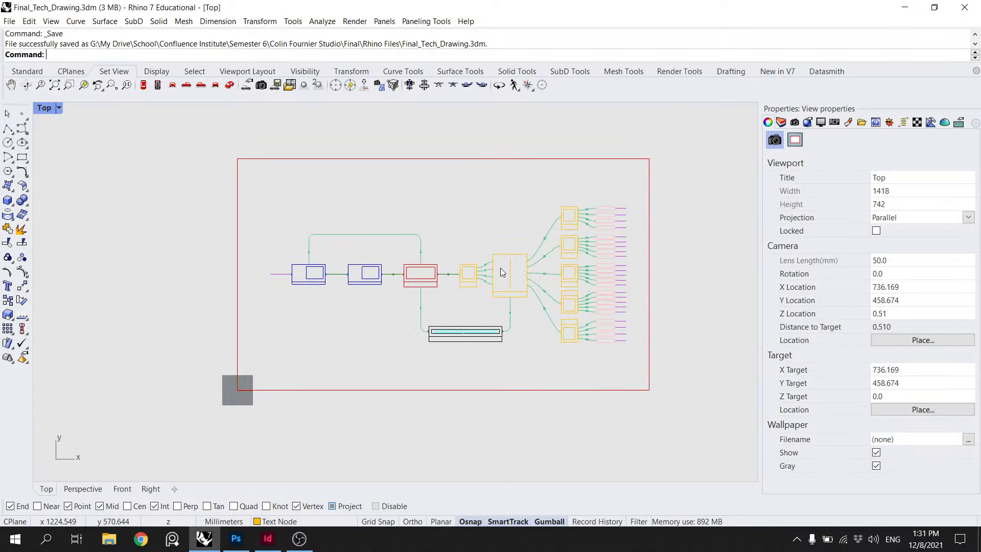
scroll(464, 259, "up", 2)
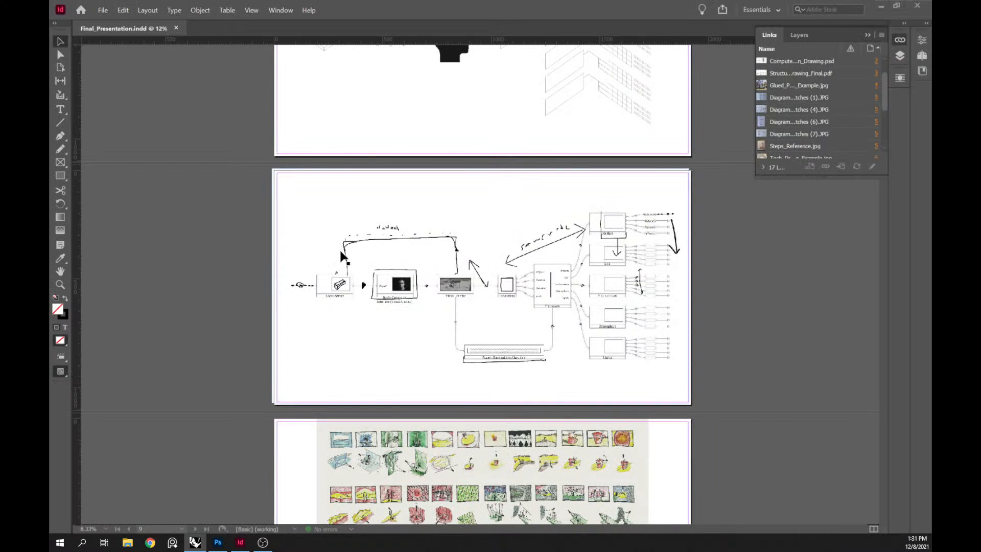
key("shift+w")
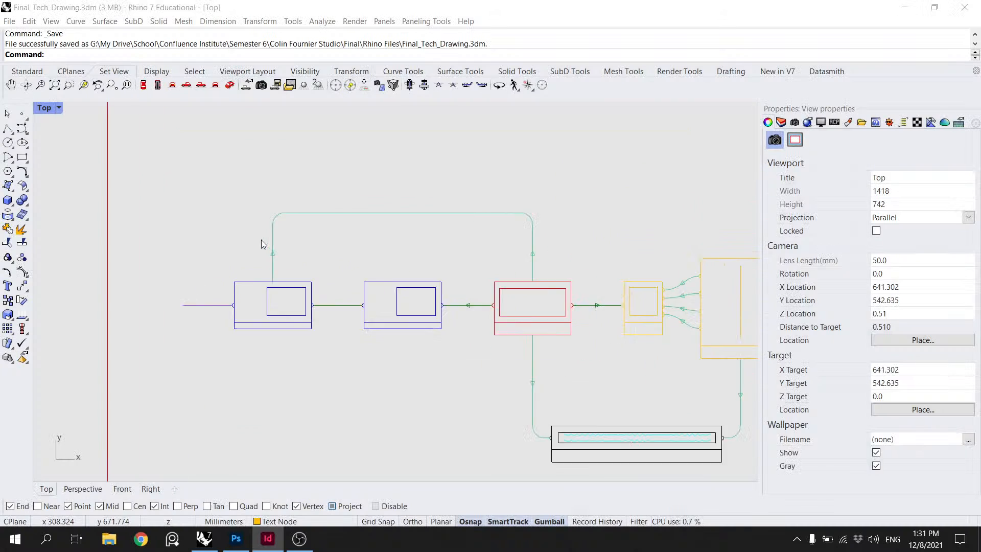
Step: Ungroup the upper connector and its two arrowheads
scroll(275, 250, "up", 6)
left_click(276, 258)
key("Escape")
scroll(280, 264, "up", 4)
left_click(280, 267)
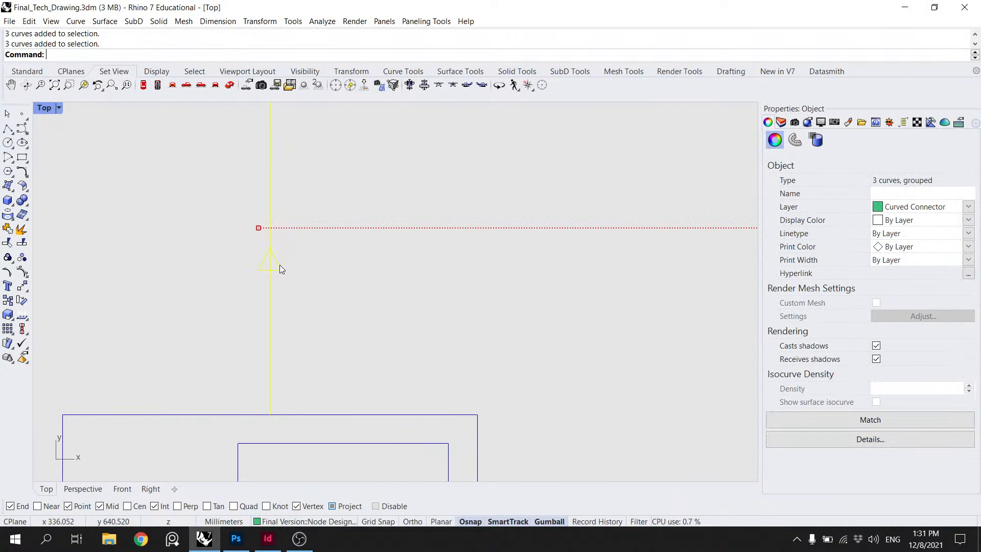
type("Ungroup")
key("Return")
key("Escape")
Step: Mirror a copy of the arrowhead above the first picture node across its base edge to form a two-way diamond
left_click(280, 265)
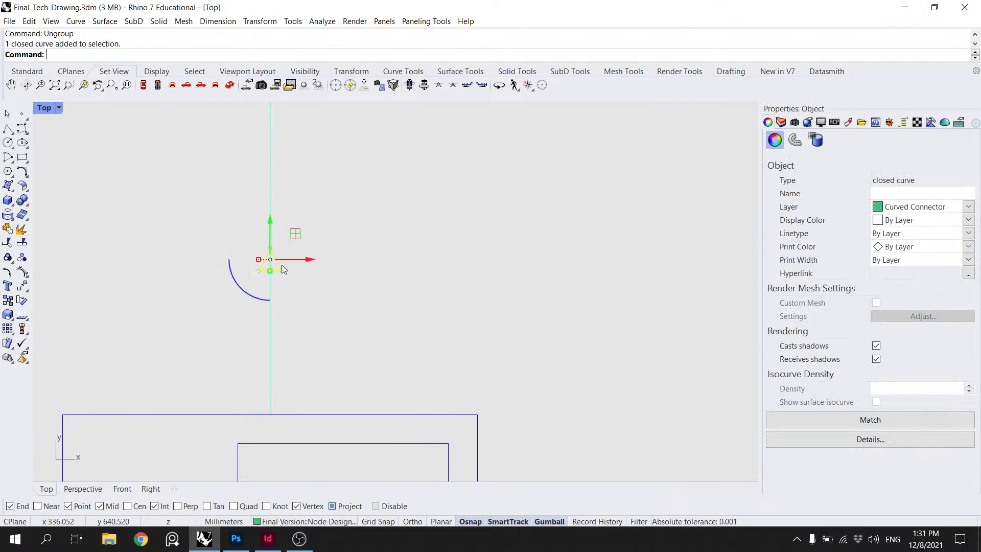
type("Mirror")
key("Return")
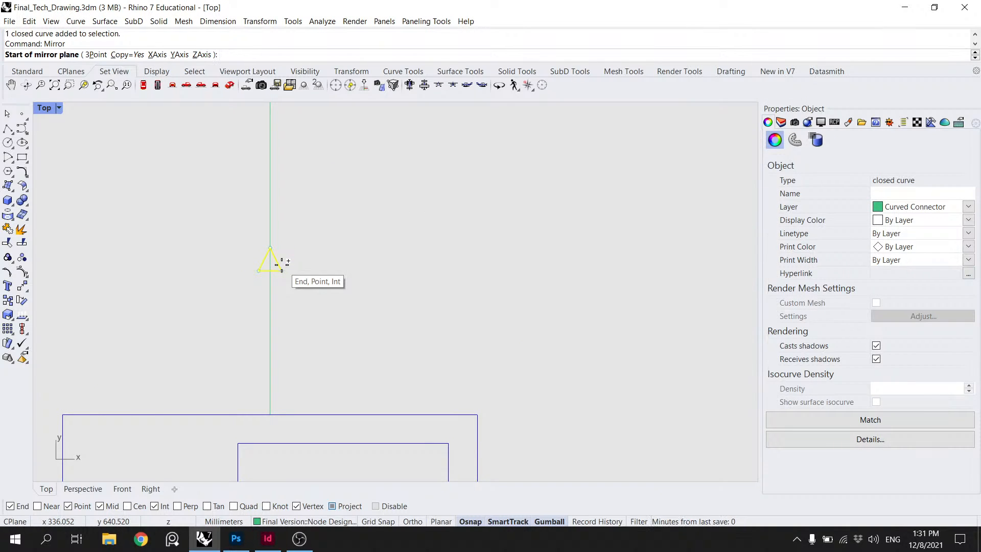
left_click(258, 275)
left_click(284, 276)
key("Escape")
left_click_drag(288, 284, 327, 242)
scroll(365, 245, "down", 8)
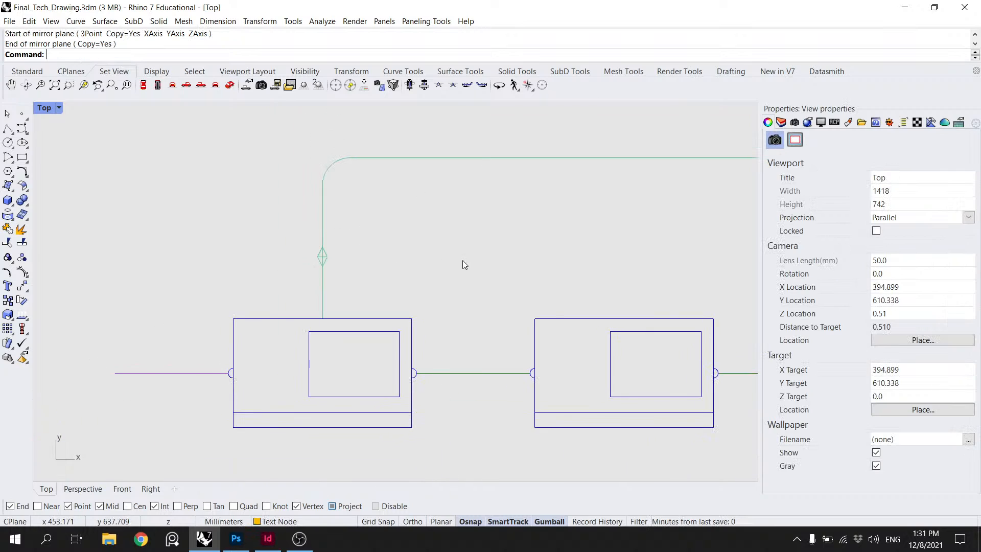
Step: Mirror the arrowhead on the curved connector above the red node across its base to form a diamond
left_click_drag(700, 276, 241, 251)
scroll(468, 245, "up", 8)
left_click(474, 213)
key("Return")
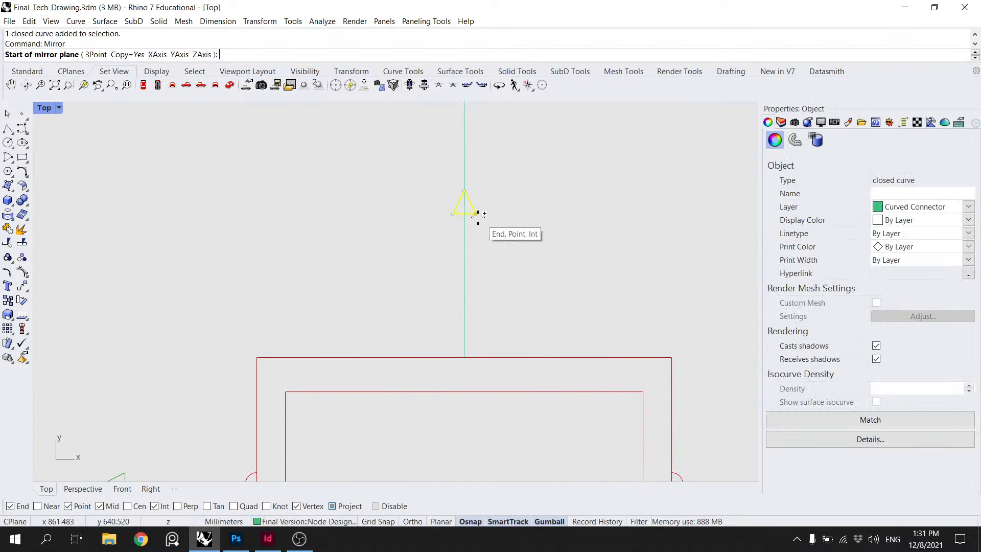
left_click(475, 214)
left_click(443, 213, "shift")
key("Escape")
Step: Move both arrowheads above the red node so the diamond's centre sits on the midpoint of the connector's vertical segment
left_click_drag(493, 233, 470, 195)
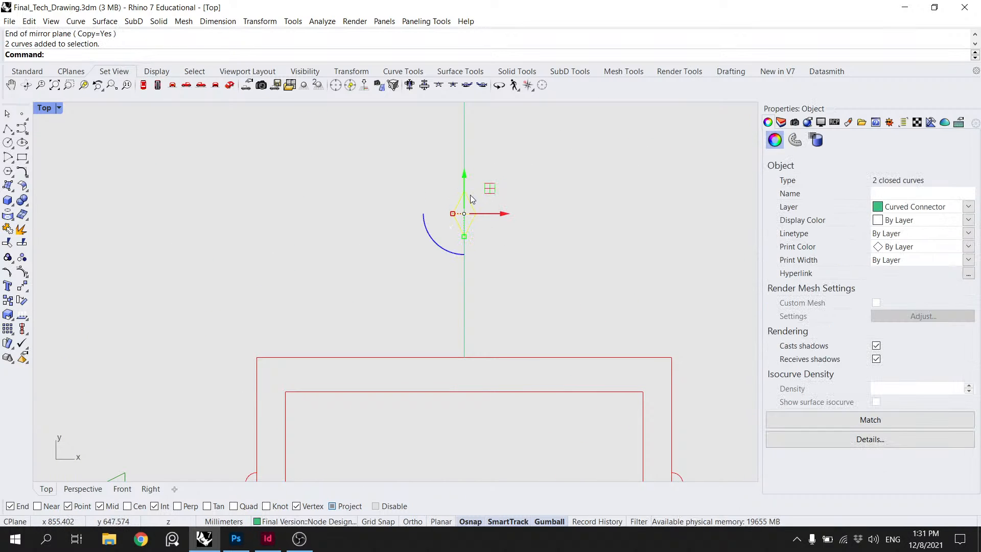
key("Return")
scroll(463, 205, "up", 3)
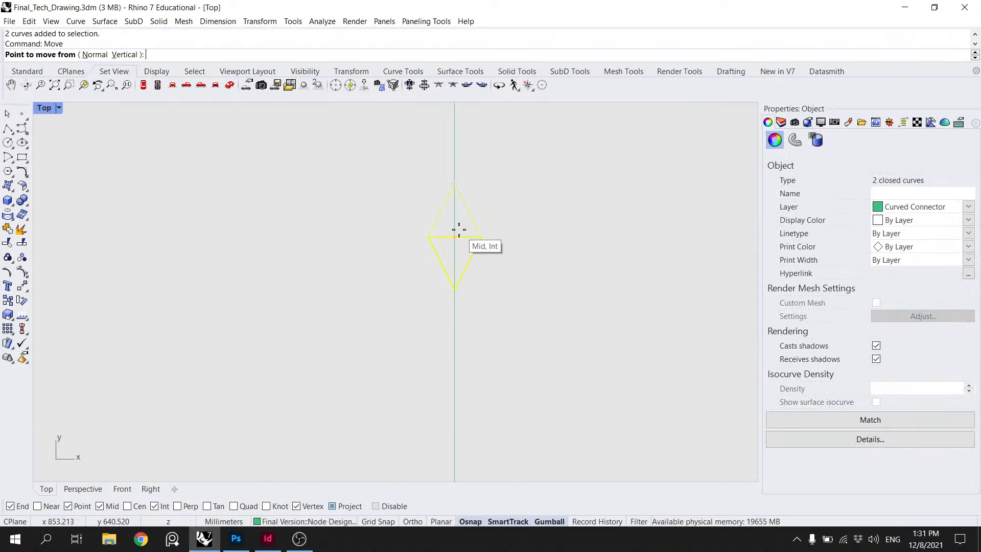
left_click(455, 236)
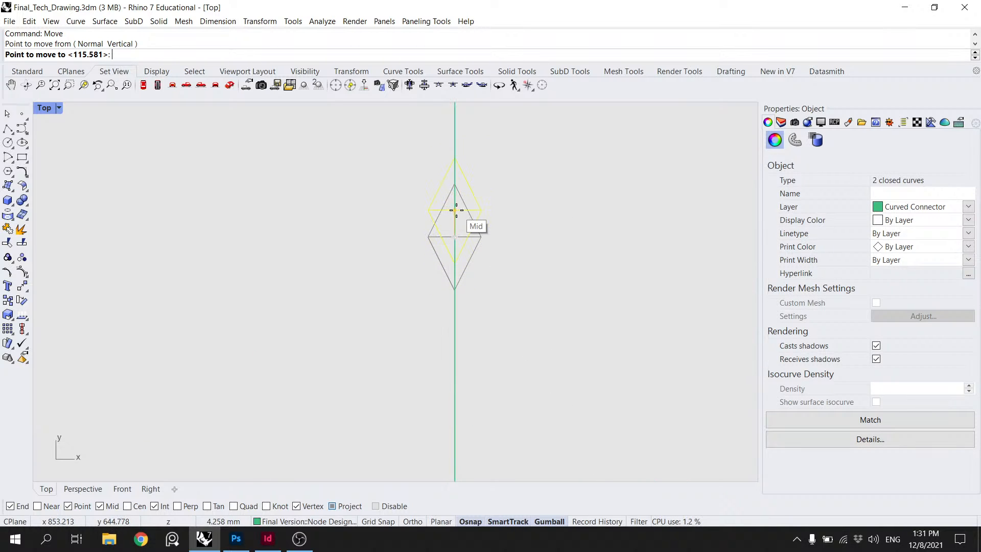
left_click(455, 211)
key("Escape")
Step: Move the diamond above the first blue node so its centre sits on the midpoint of the connector's vertical segment
scroll(456, 213, "down", 7)
left_click_drag(297, 228, 490, 247)
scroll(389, 233, "down", 6)
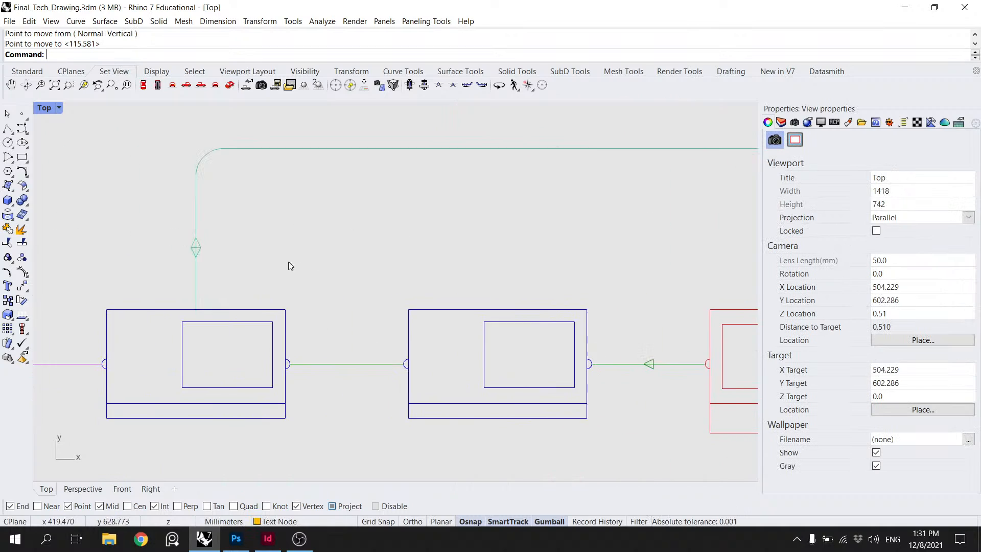
scroll(241, 261, "up", 7)
left_click_drag(171, 258, 119, 200)
key("Return")
left_click(109, 224)
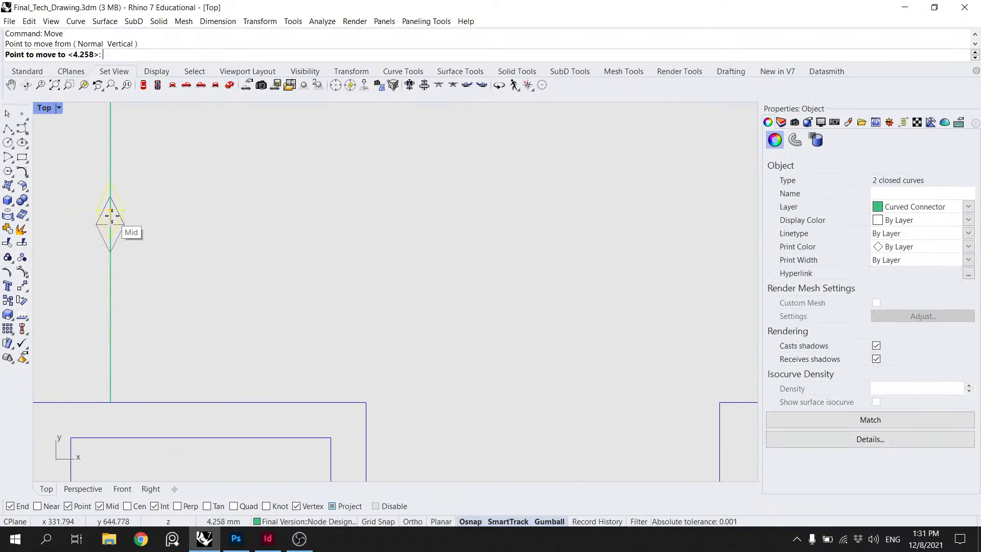
left_click(111, 213)
key("Escape")
Step: Group the upper curved connector with both of its diamonds and save the drawing
scroll(179, 206, "down", 5)
left_click_drag(674, 220, 121, 117)
key("ctrl+g")
key("Escape")
scroll(189, 182, "down", 6)
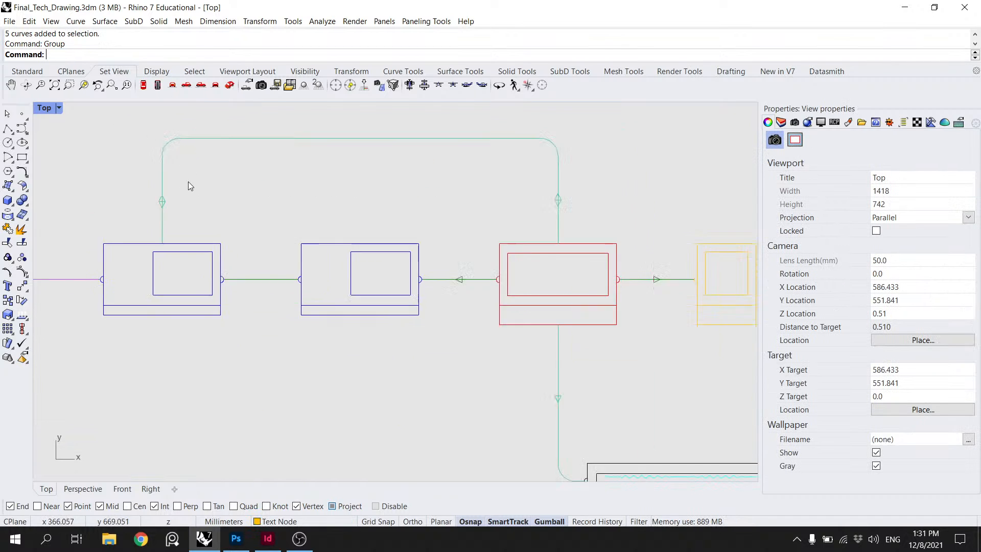
key("ctrl+s")
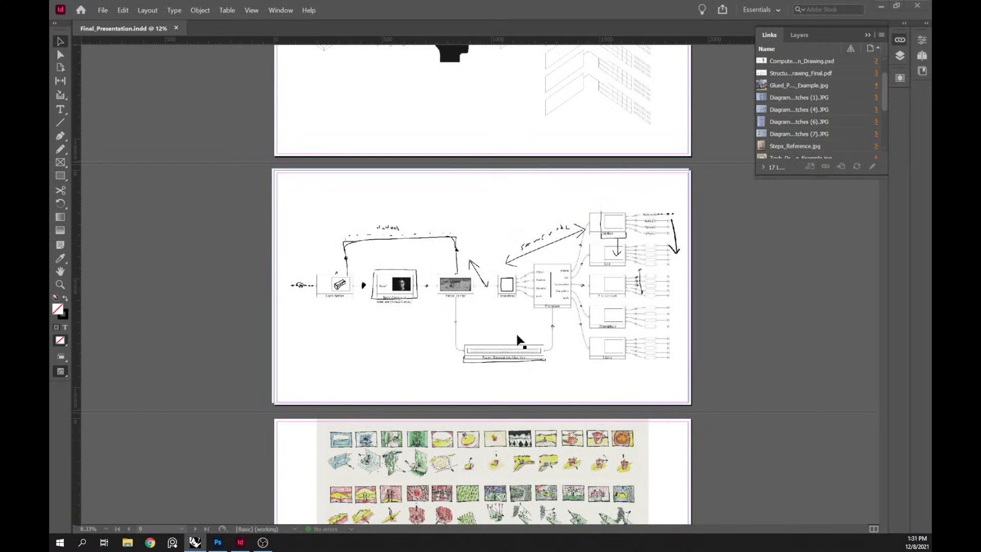
Step: Ungroup the curved connector and arrowhead beneath the large yellow node
left_click(546, 340)
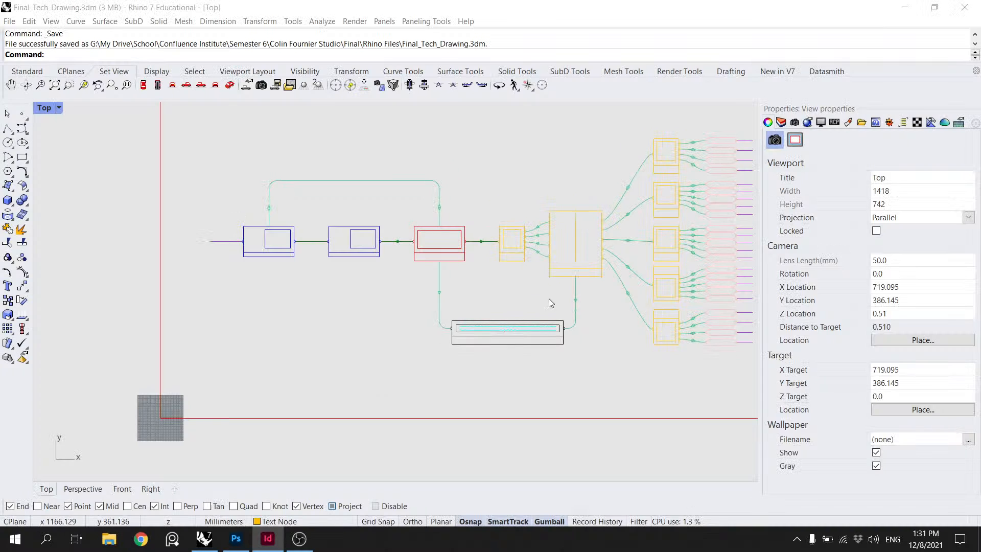
scroll(549, 301, "up", 8)
scroll(551, 310, "up", 1)
left_click(489, 313)
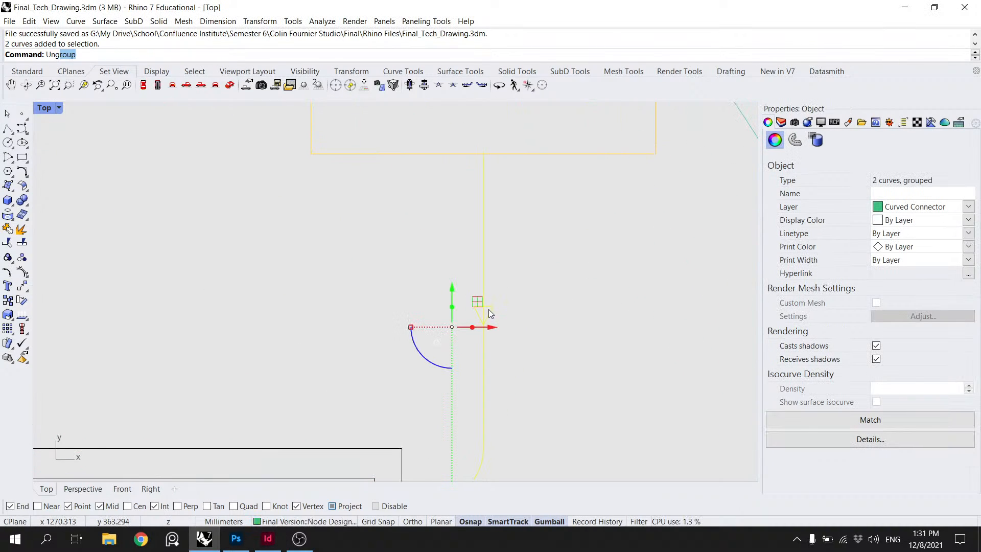
key("Return")
type("Mi")
key("Return")
key("Escape")
key("Escape")
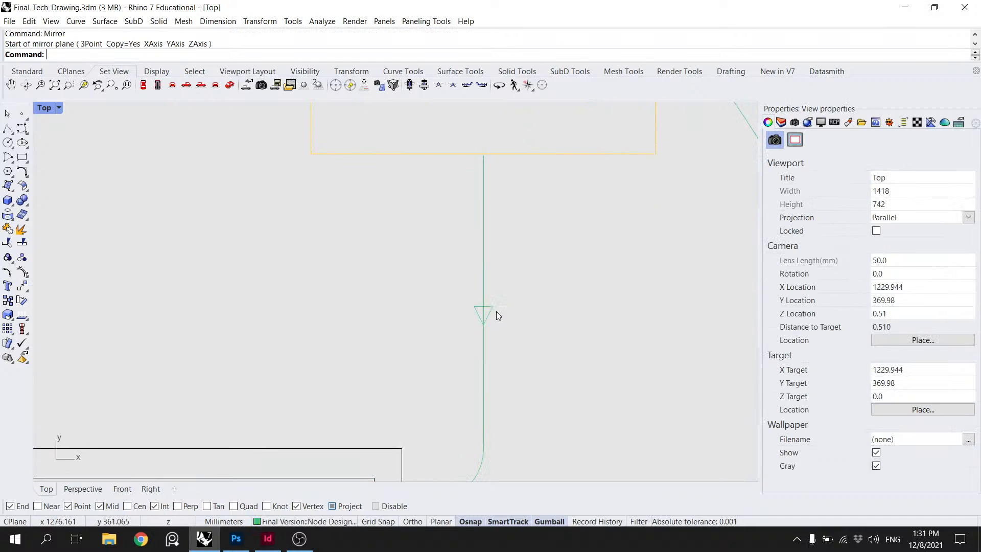
Step: Mirror the arrowhead beneath the large yellow node across its base to form a diamond
left_click(496, 312)
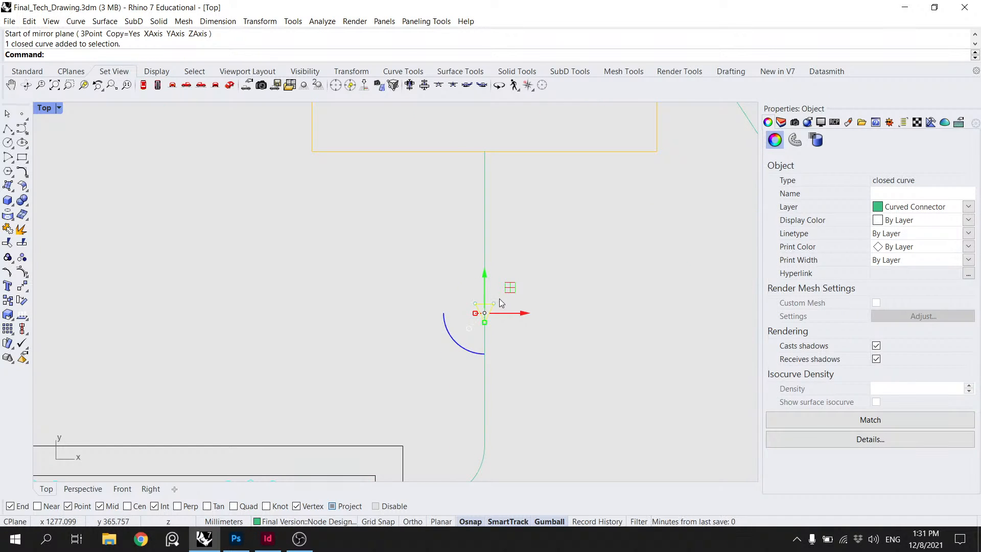
type("Mirror")
key("Return")
left_click(498, 300)
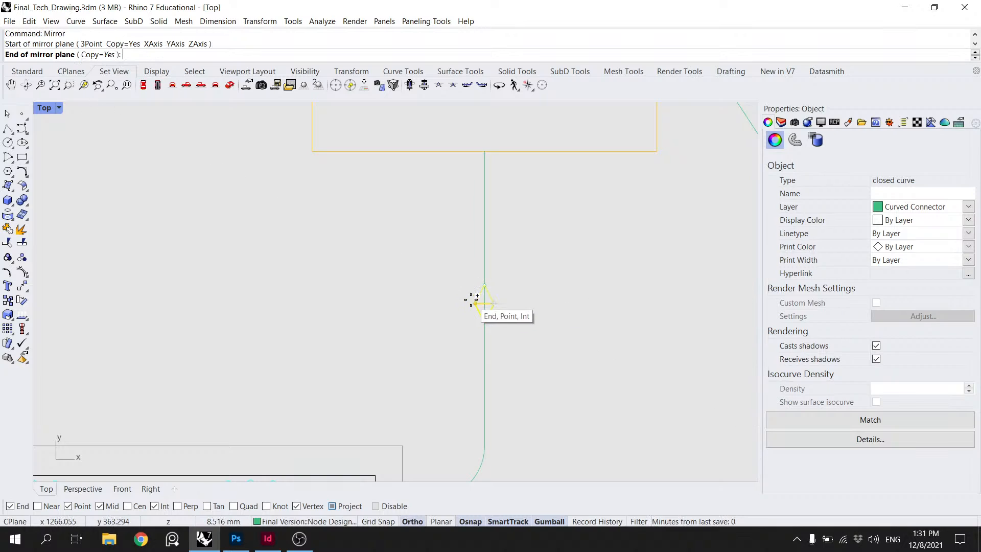
left_click(473, 300)
Step: Move both arrowheads beneath the large yellow node to centre the diamond on the connector's vertical segment
left_click_drag(490, 285, 490, 286)
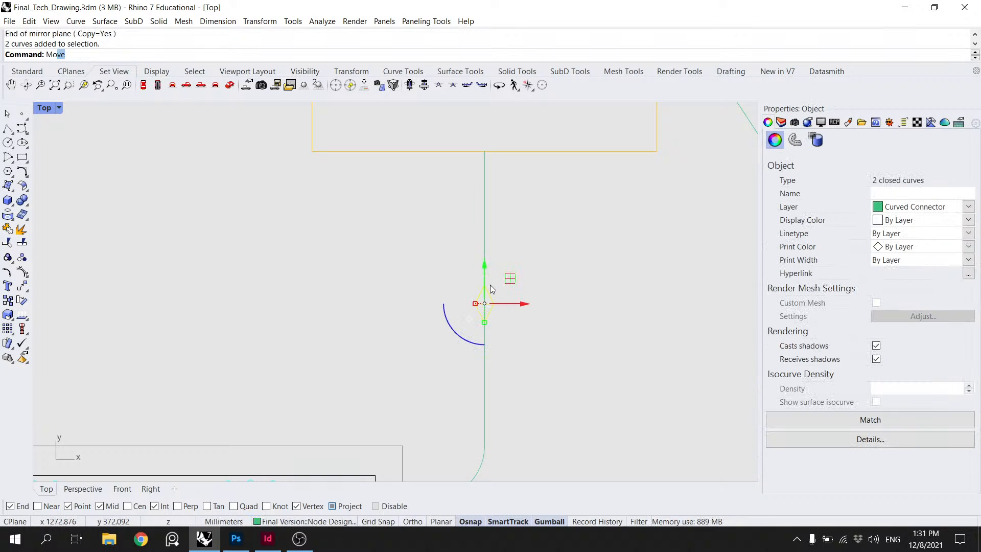
key("Return")
scroll(491, 285, "up", 5)
left_click(476, 310)
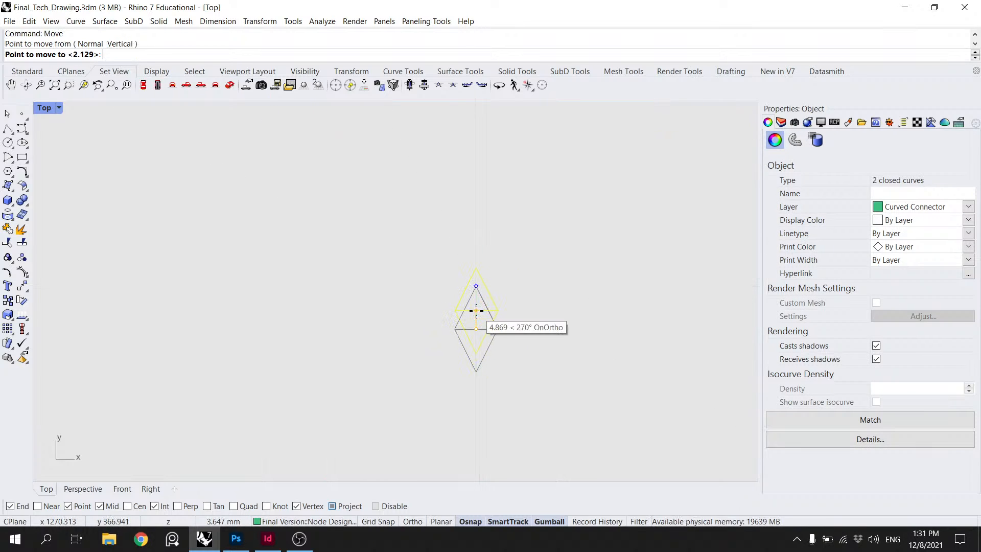
left_click(475, 327)
key("Escape")
scroll(510, 299, "down", 5)
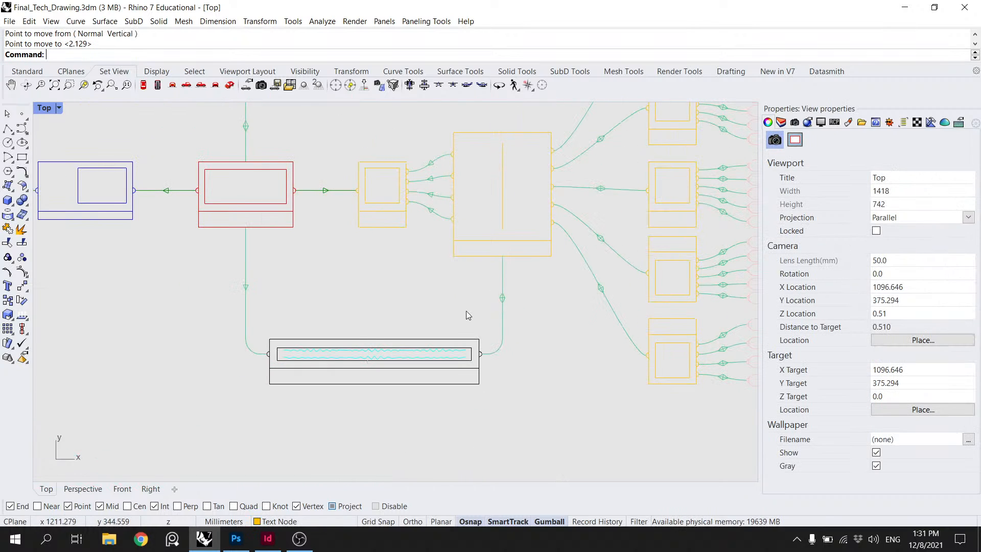
scroll(477, 310, "up", 4)
left_click_drag(543, 272, 538, 268)
scroll(539, 267, "down", 4)
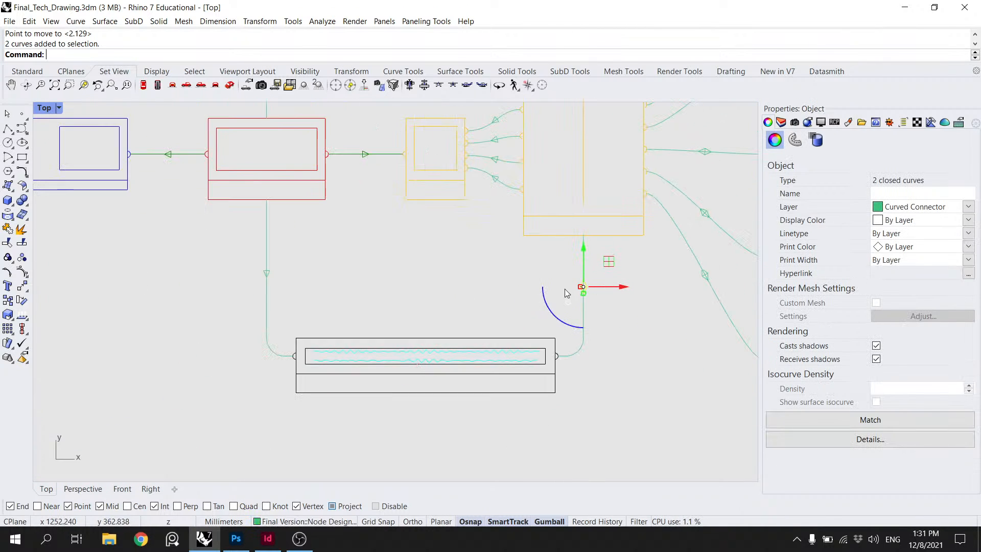
left_click_drag(296, 287, 263, 256)
key("Escape")
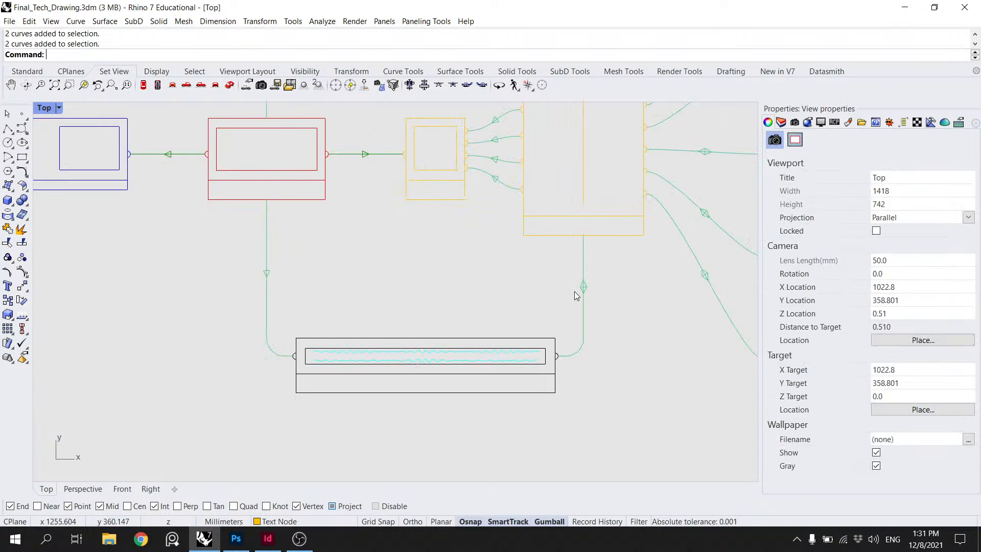
left_click_drag(587, 276, 584, 274)
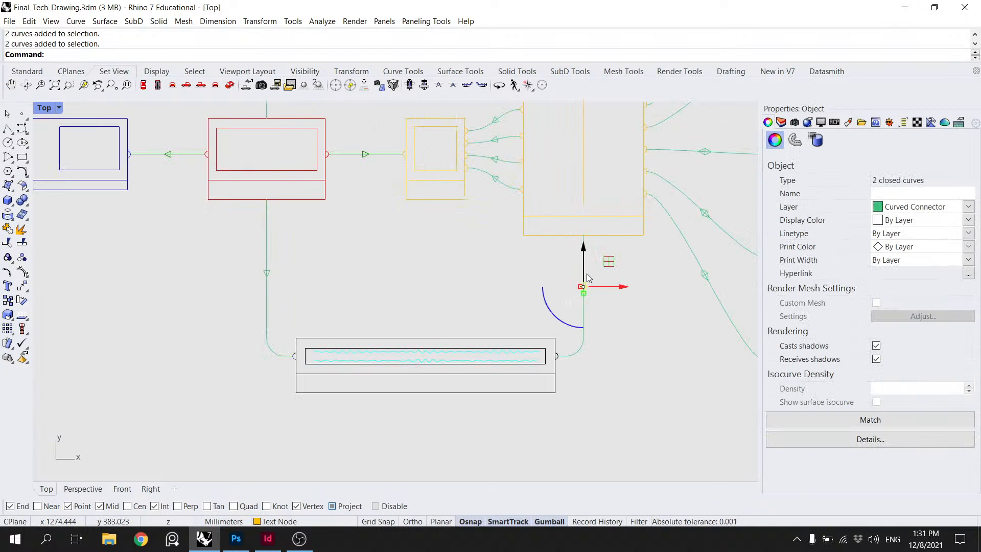
key("Escape")
scroll(271, 273, "up", 3)
scroll(273, 271, "down", 4)
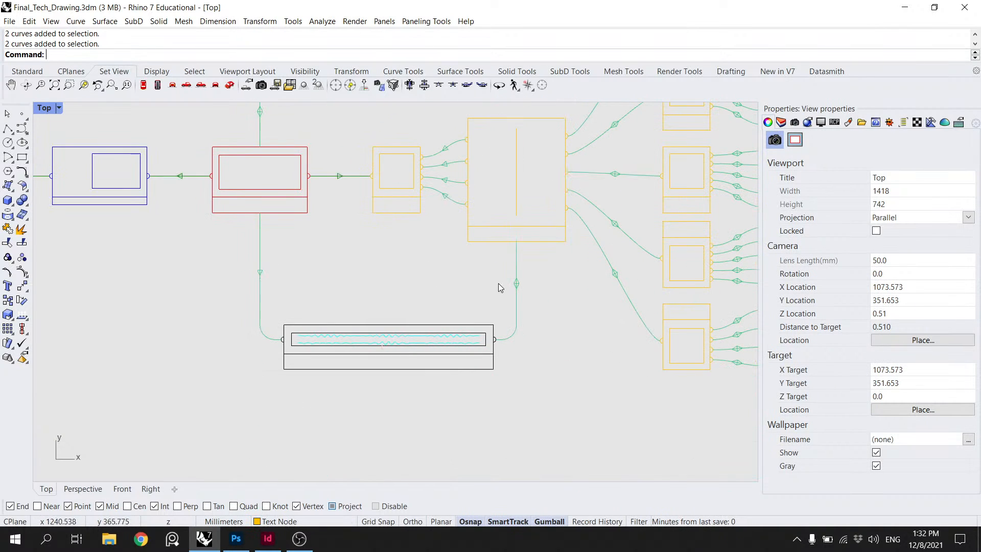
scroll(458, 282, "down", 2)
scroll(457, 282, "up", 4)
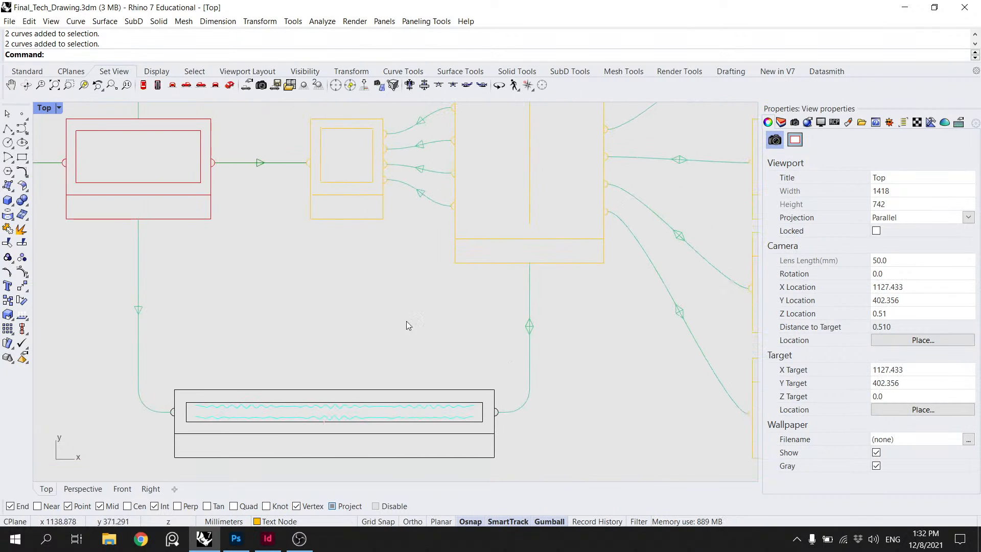
Step: Save the drawing
scroll(325, 302, "down", 6)
key("ctrl+s")
scroll(474, 308, "down", 2)
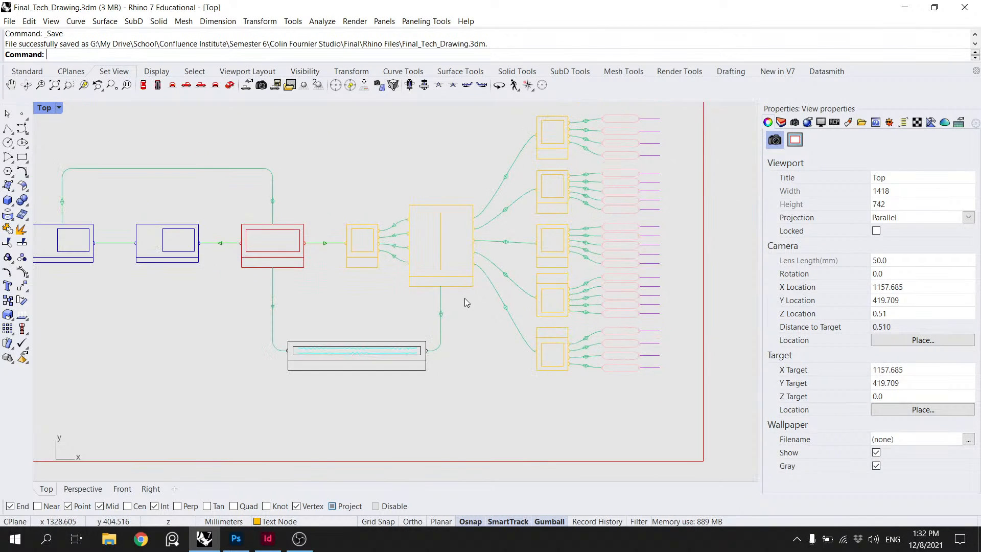
Step: Mirror the arrowhead on the straight connector between the second blue node and the red node across its vertical base
left_click_drag(394, 277, 480, 290)
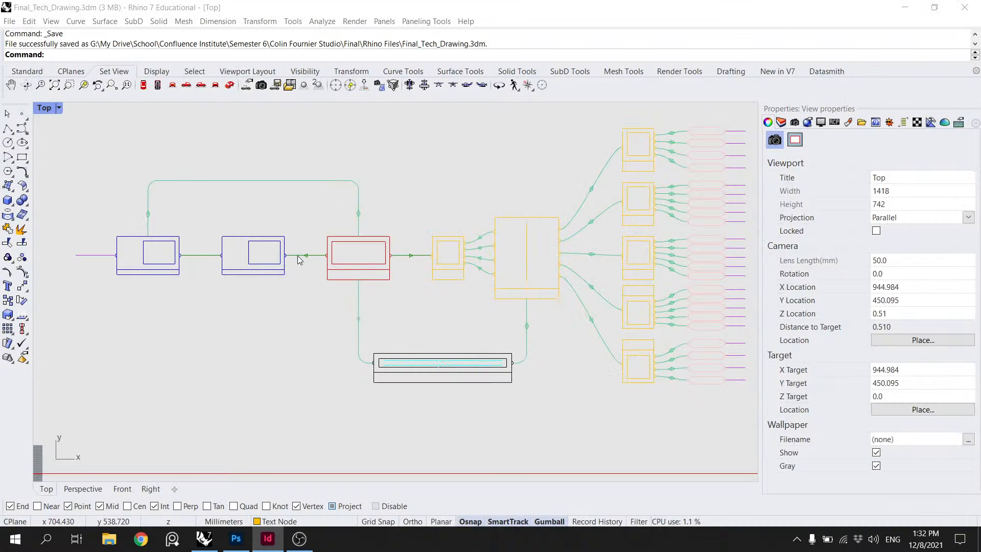
scroll(336, 260, "up", 5)
left_click(376, 271)
type("Mir")
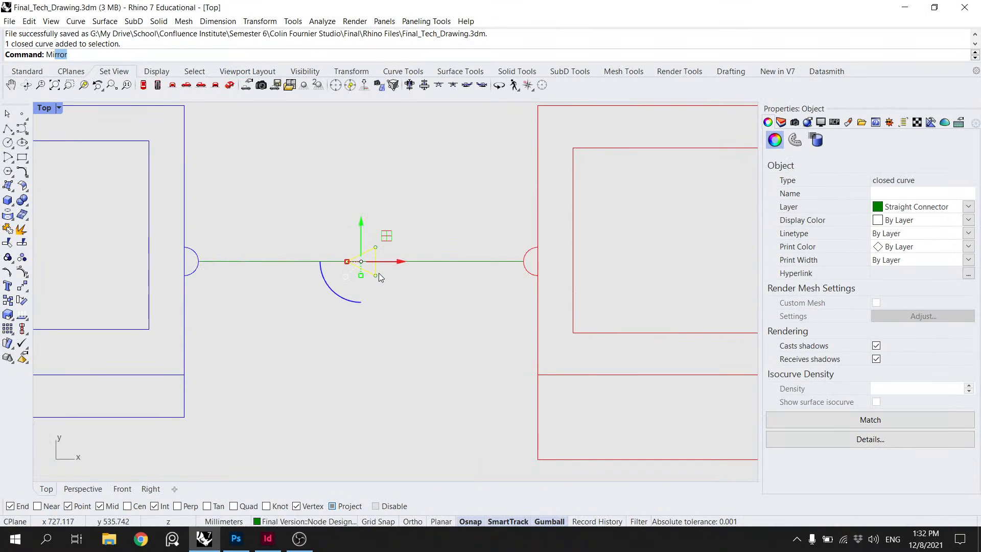
type("ror")
key("Return")
left_click(375, 248)
left_click(375, 275)
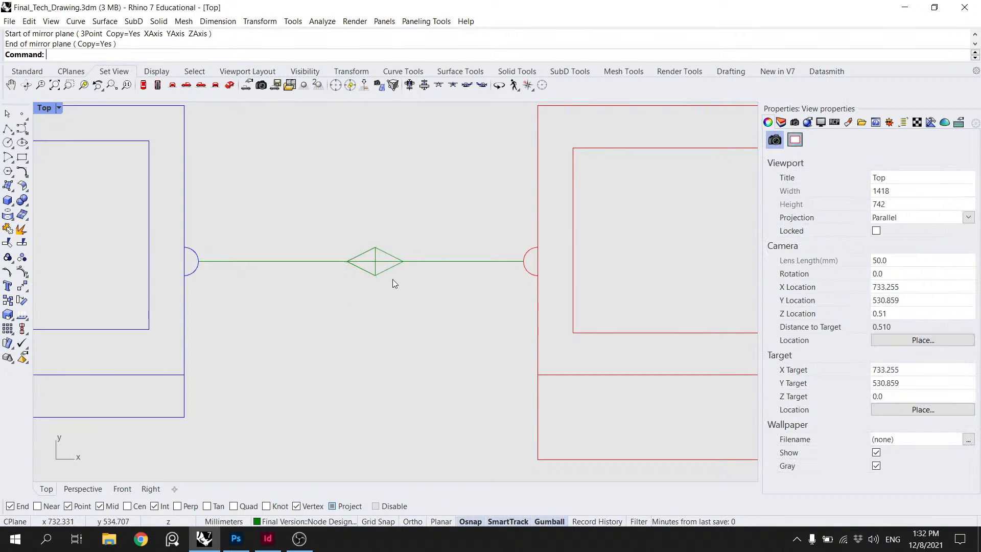
Step: Move the diamond's centre to the midpoint of the straight connector between the second blue node and the red node
left_click_drag(392, 279, 374, 273)
type("Move")
key("Return")
scroll(373, 274, "up", 4)
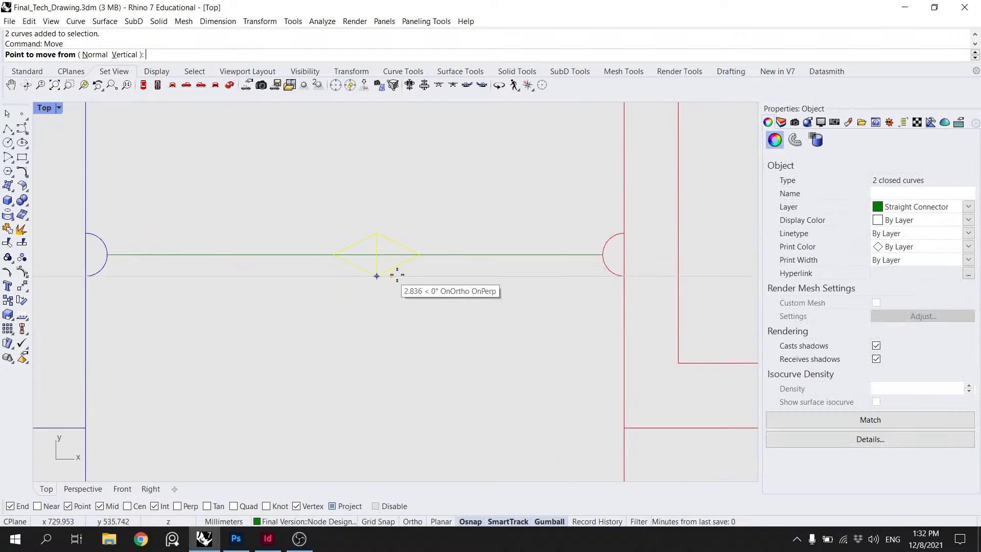
scroll(397, 275, "up", 1)
left_click(374, 250)
left_click(345, 251)
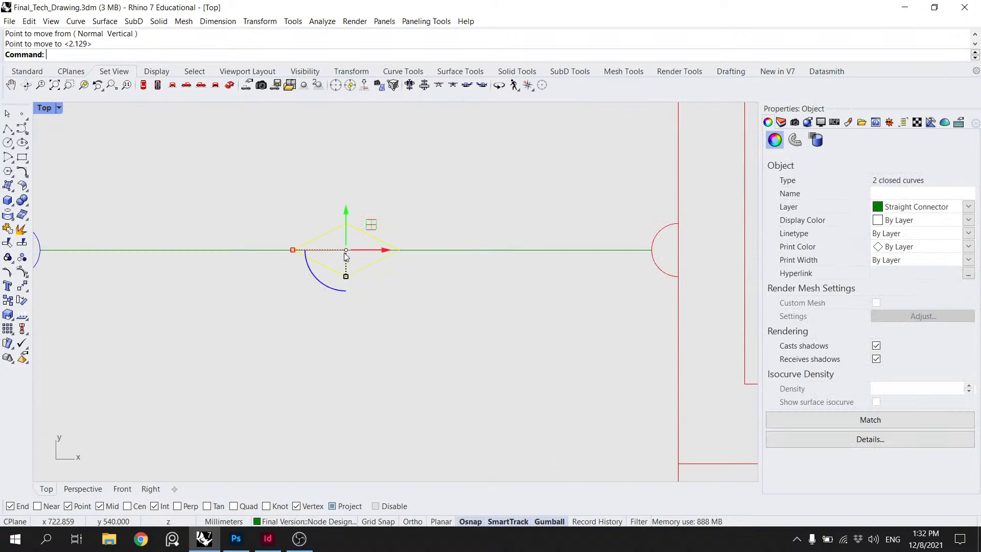
Step: Group the diamond with the straight connector between the second blue node and the red node
left_click(394, 279)
left_click_drag(394, 280, 259, 189)
type("Group")
key("Return")
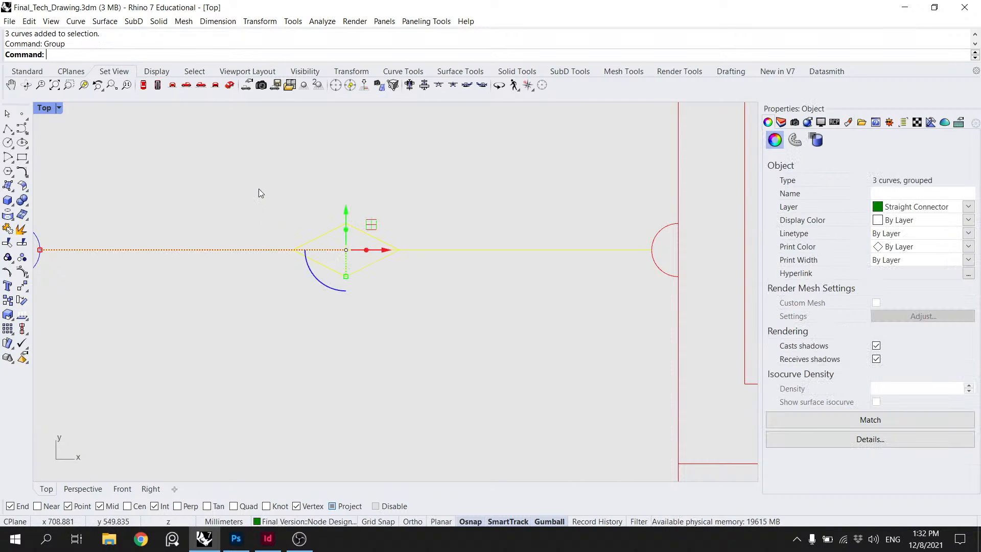
left_click(259, 189)
Step: Copy the arrowhead from the midpoint of the red-to-yellow straight connector to the midpoint of the connector between the two blue nodes
scroll(427, 286, "down", 16)
scroll(427, 300, "up", 5)
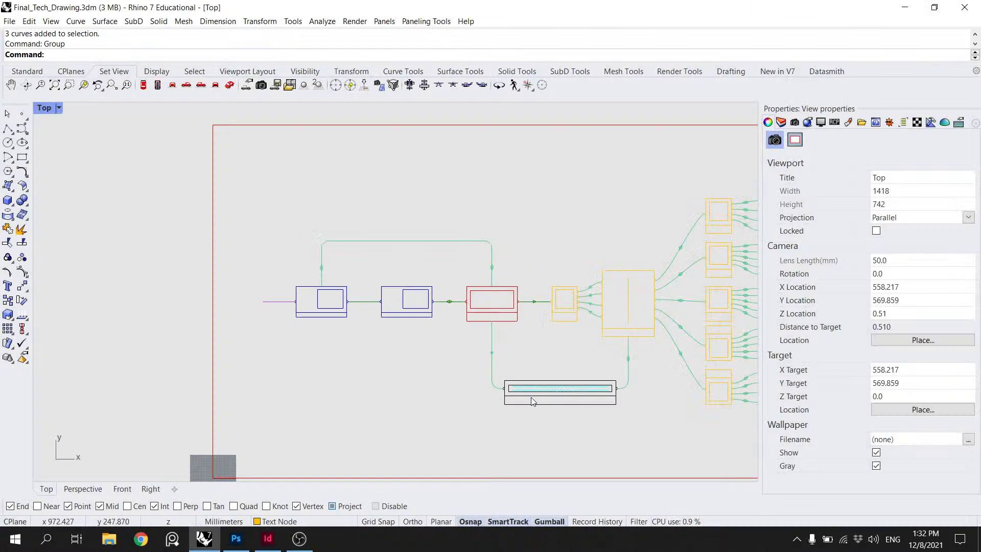
scroll(354, 299, "up", 6)
left_click_drag(415, 273, 318, 269)
scroll(319, 268, "down", 6)
left_click_drag(541, 287, 478, 272)
scroll(479, 272, "up", 8)
left_click(482, 263)
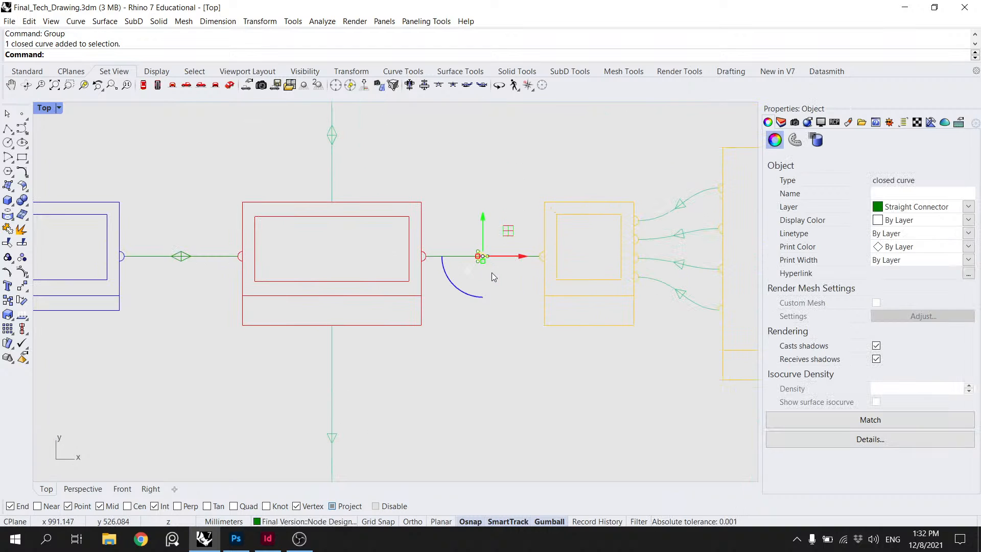
type("Co")
key("Return")
scroll(494, 271, "up", 5)
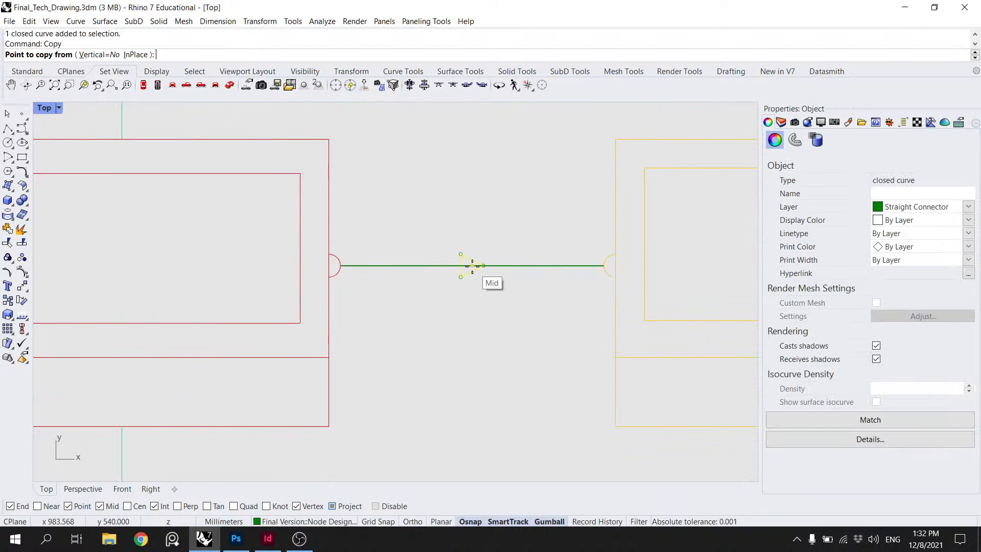
left_click(468, 265)
scroll(469, 265, "down", 5)
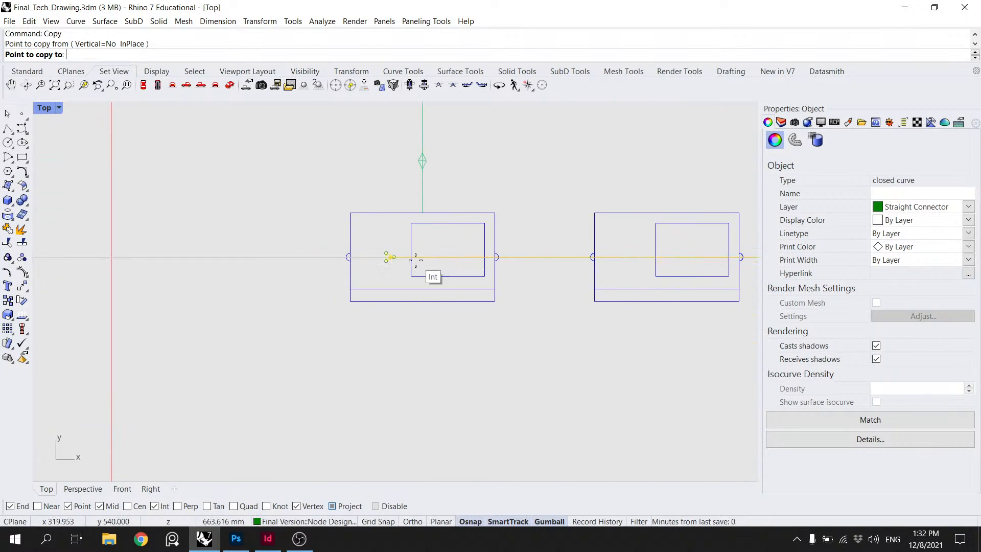
scroll(557, 258, "up", 3)
left_click(559, 260)
key("Escape")
Step: Group each single arrowhead with its straight connector, first between the red and small yellow nodes, then between the two blue nodes
scroll(559, 260, "down", 6)
left_click_drag(594, 270, 388, 269)
scroll(389, 269, "down", 2)
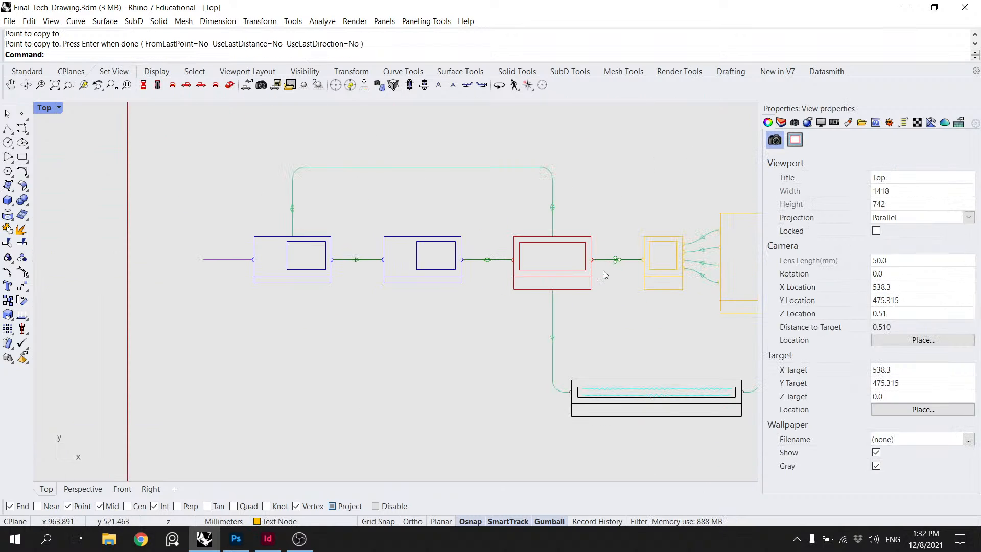
left_click(615, 259)
key("Return")
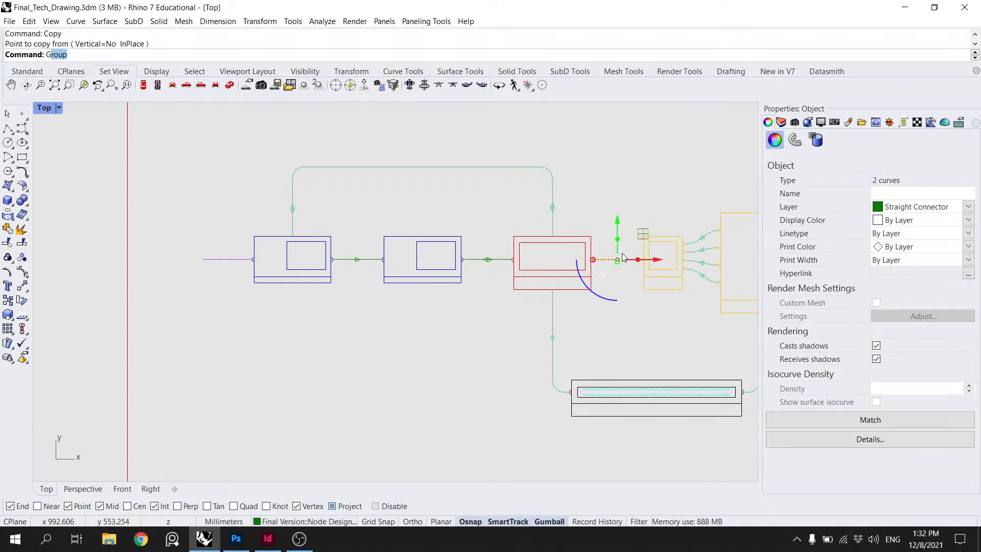
key("Return")
key("Escape")
left_click(353, 259)
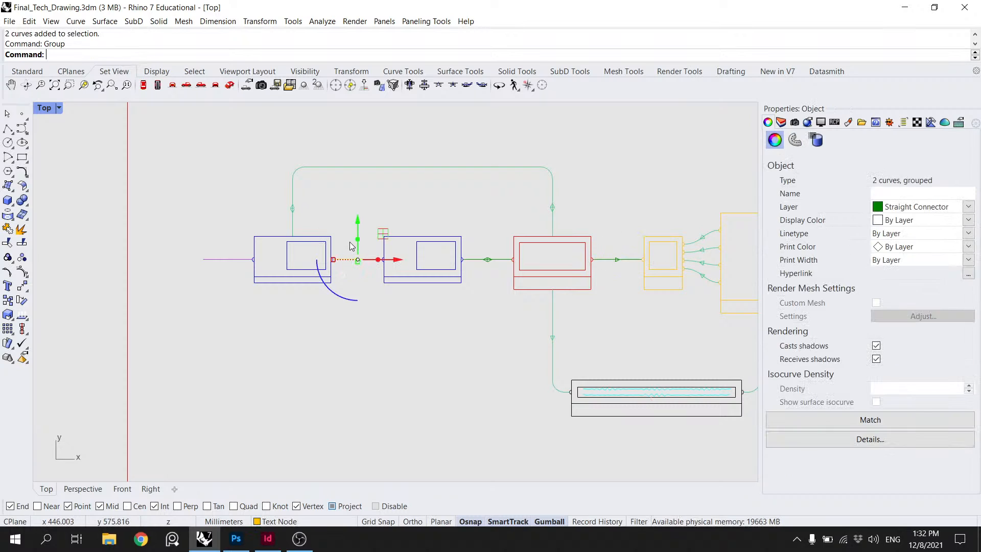
Step: Copy the extension connector at the first blue node from its outer endpoint to just above the short extension lines of the topmost text node
key("Escape")
scroll(351, 246, "down", 5)
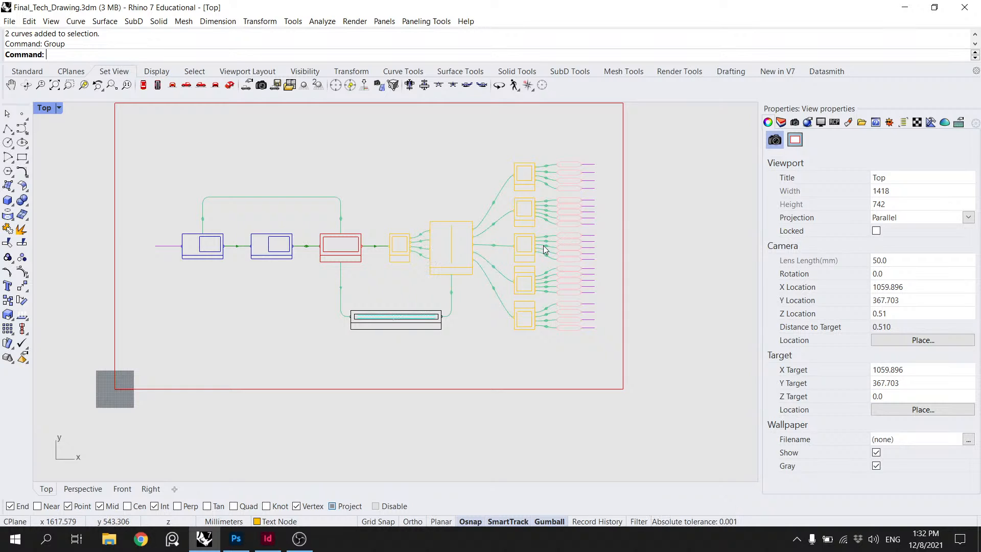
scroll(203, 253, "up", 4)
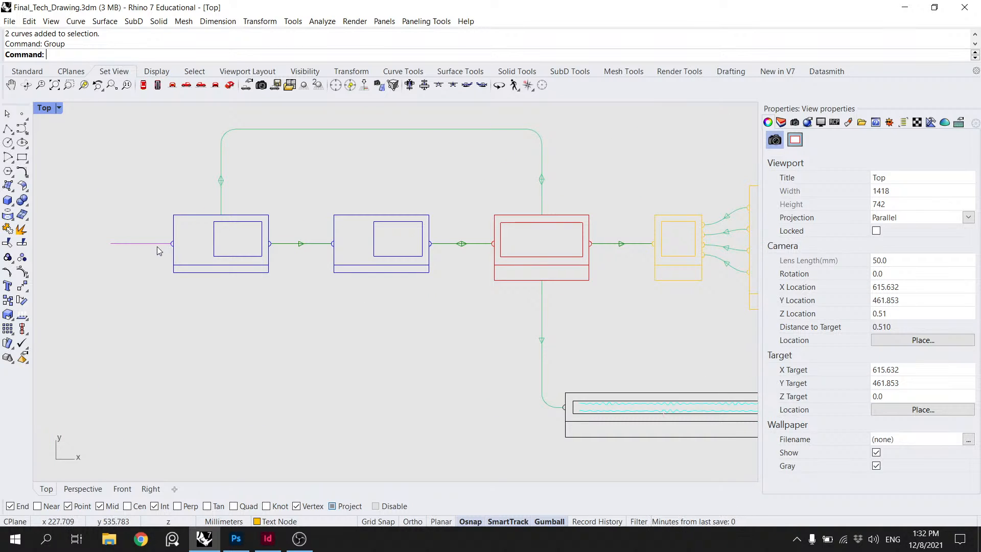
left_click(159, 250)
type("Copy")
key("Return")
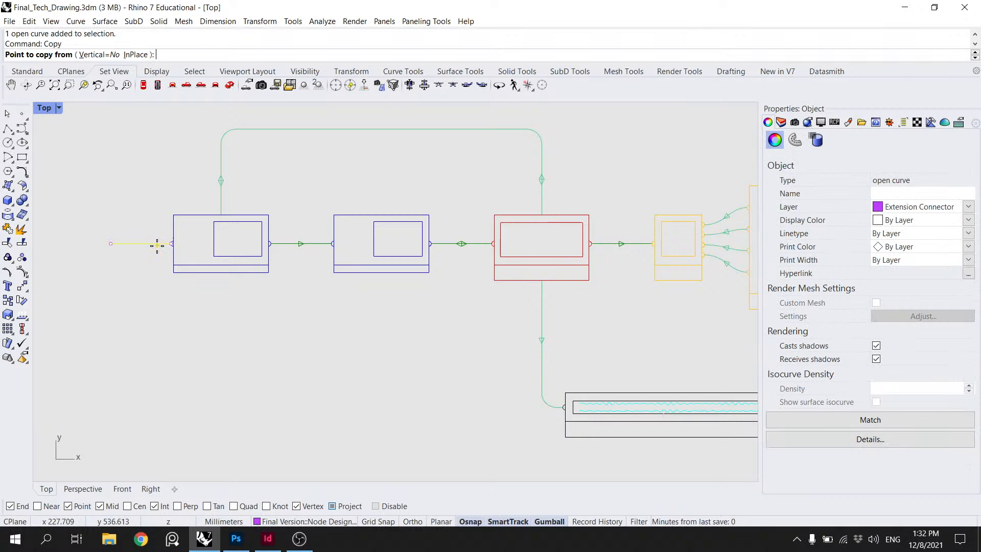
left_click(110, 243)
scroll(390, 271, "down", 4)
scroll(266, 297, "up", 5)
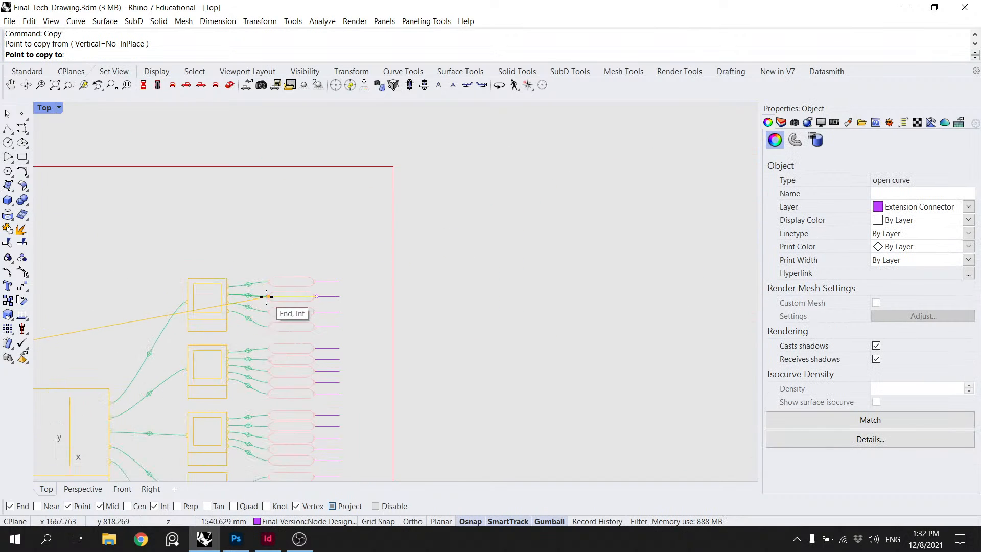
scroll(312, 282, "up", 2)
left_click(301, 243)
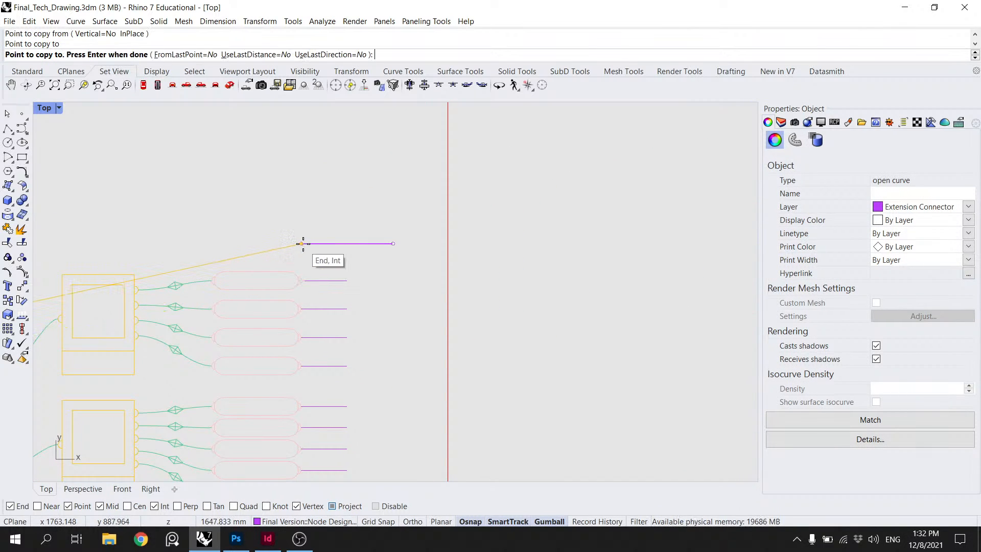
key("Return")
Step: Stretch the 23 short extension lines with Scale1D from their inner ends to match the length of the copied reference line
left_click(345, 282)
scroll(348, 281, "down", 3)
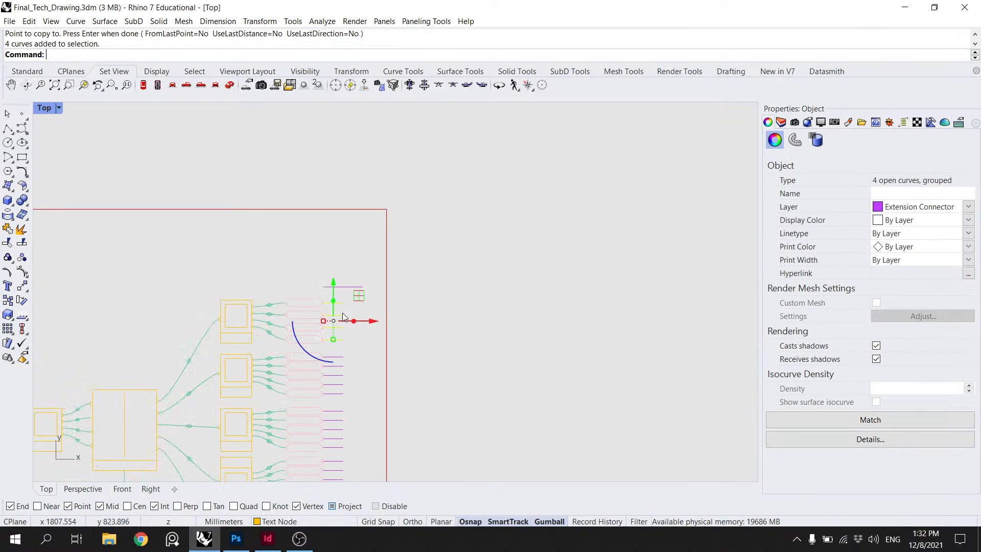
left_click_drag(349, 449, 323, 197)
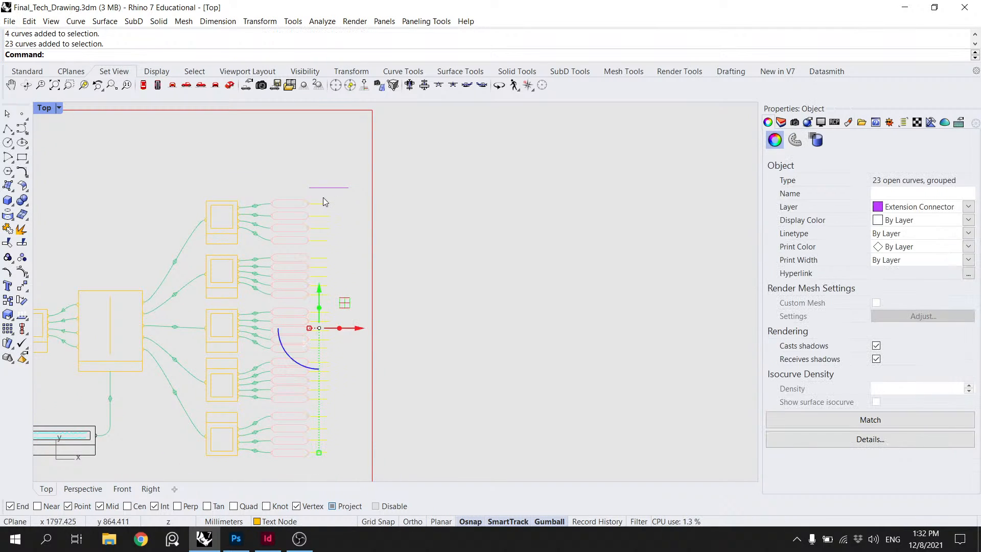
key("Return")
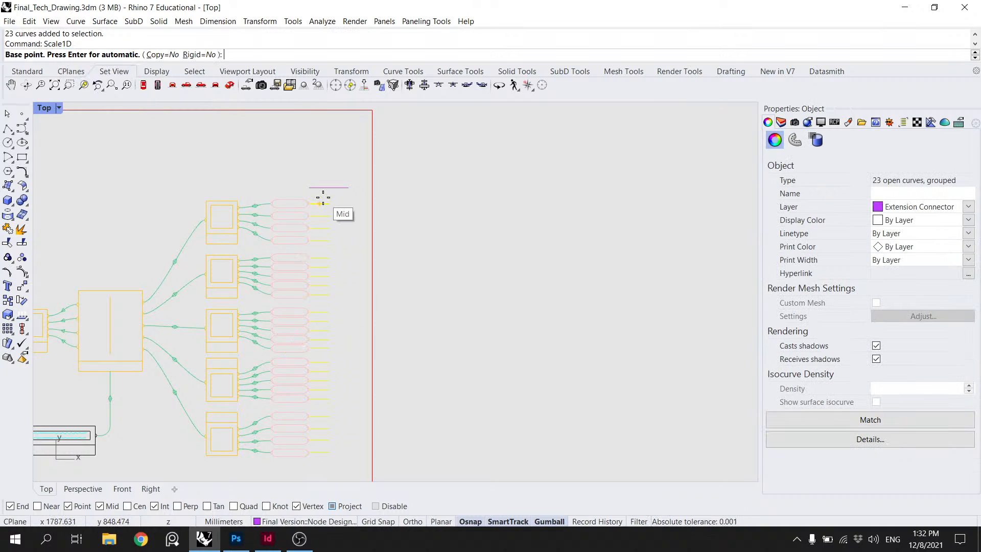
scroll(327, 202, "up", 4)
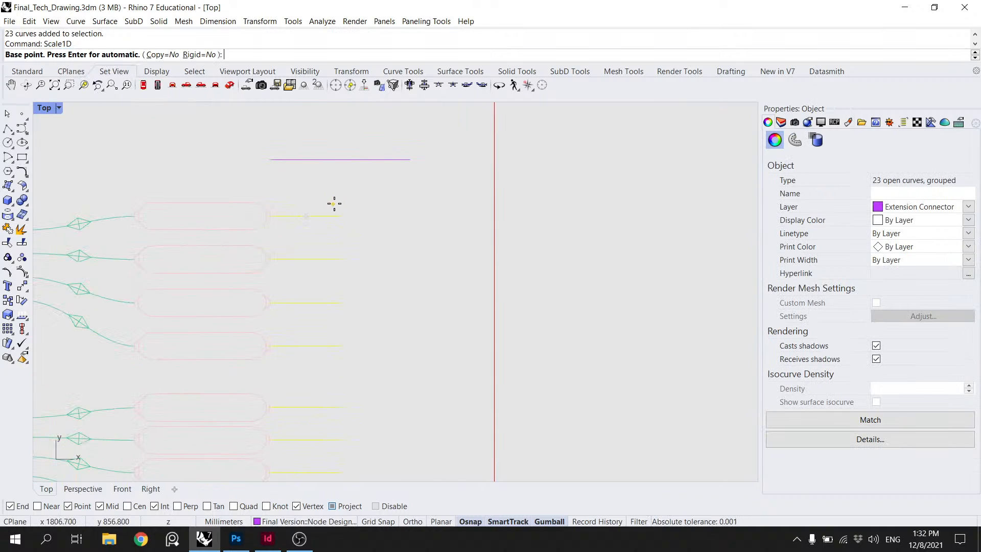
left_click(273, 159)
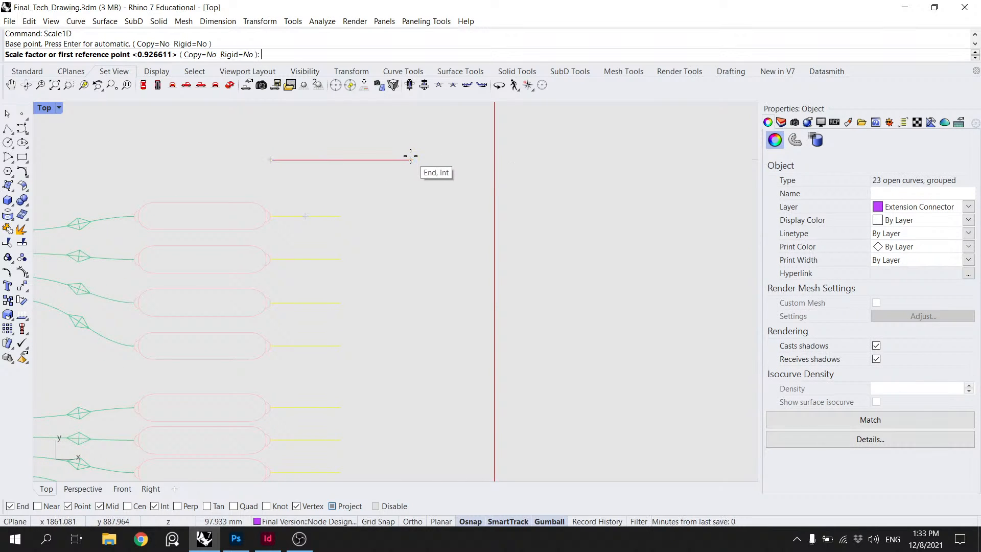
left_click(345, 216)
left_click(412, 155)
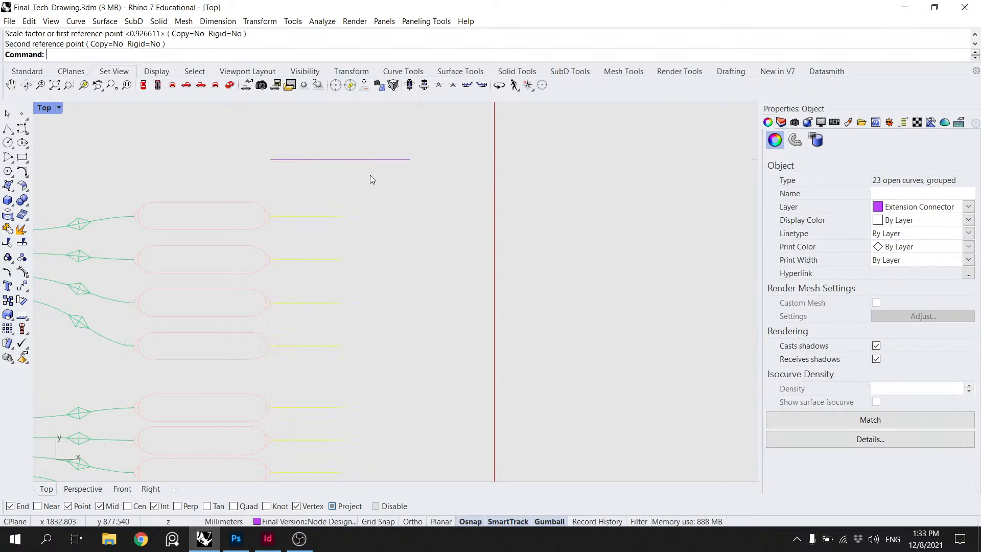
key("Return")
left_click(278, 217)
left_click(345, 217)
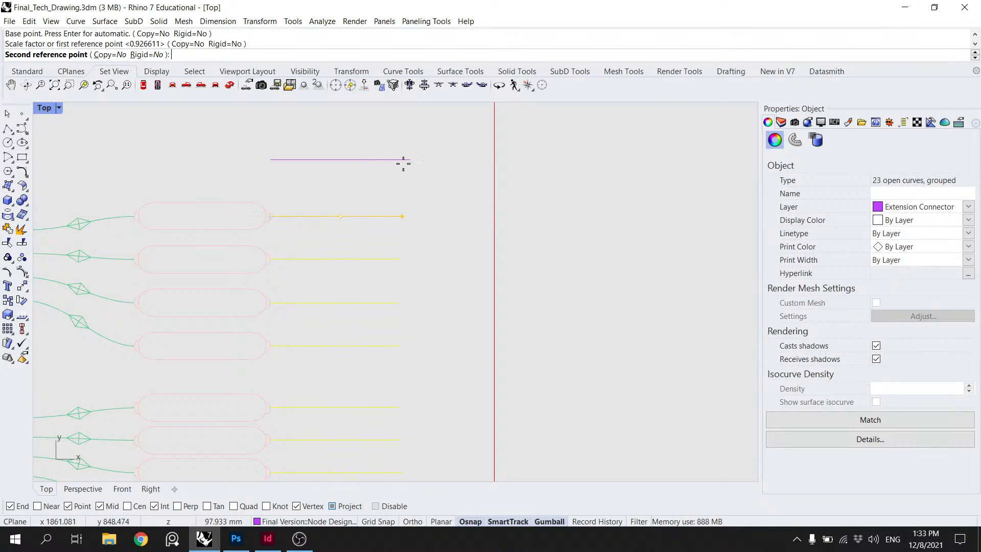
left_click(410, 160)
Step: Delete the copied reference line above the stretched extension connectors
left_click(414, 188)
scroll(414, 188, "down", 6)
left_click_drag(414, 188, 361, 156)
key("Delete")
scroll(362, 155, "down", 16)
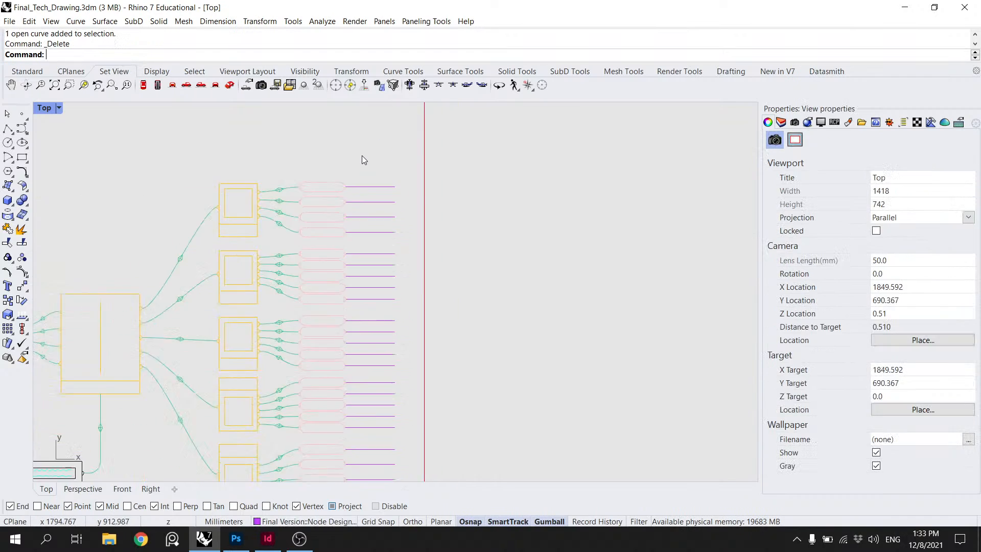
Step: Draw a horizontal guide polyline above the diagram, spanning from the first extension connector's outer end to the outer ends of the far extension lines
left_click(8, 129)
scroll(92, 179, "up", 10)
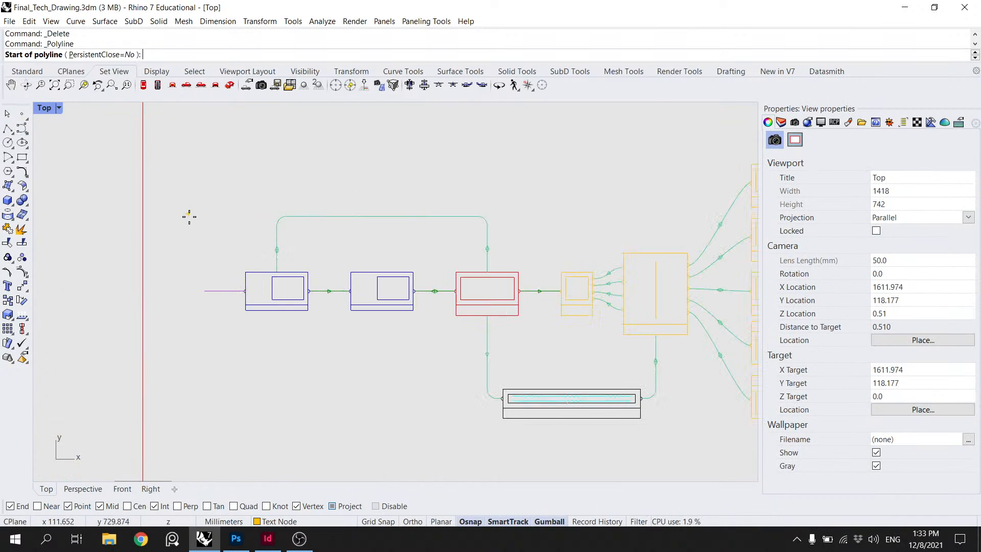
left_click(206, 291)
scroll(182, 254, "down", 10)
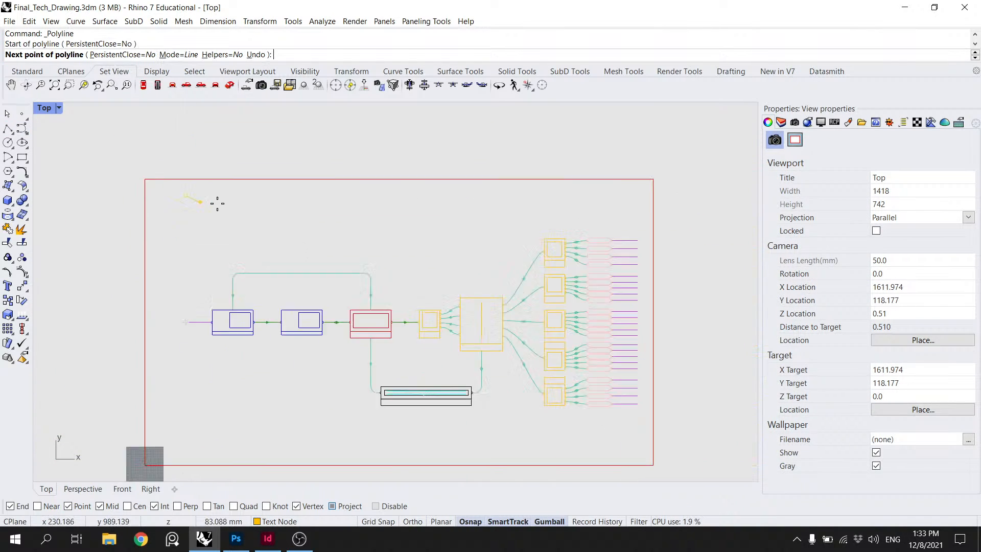
scroll(304, 243, "up", 10)
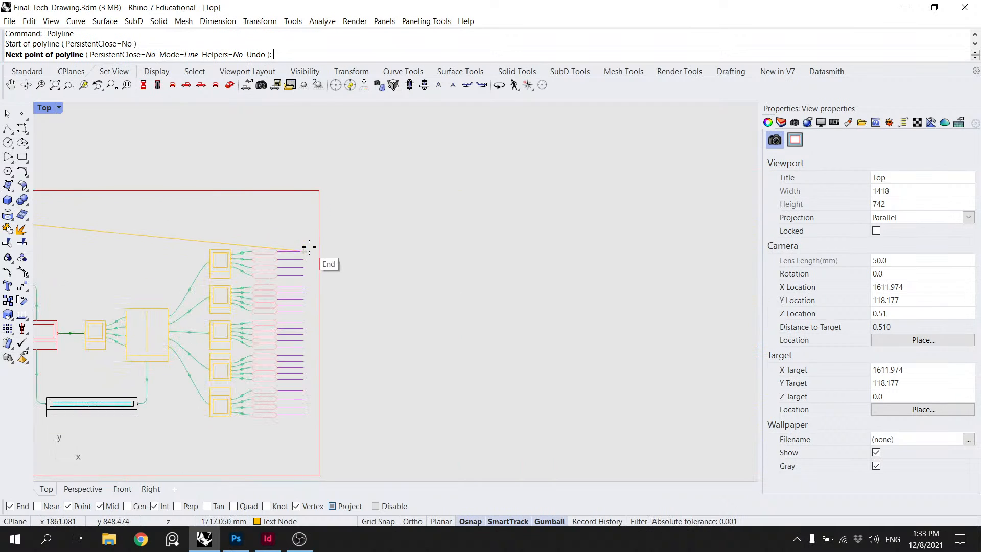
left_click(305, 208)
key("Return")
Step: Move the whole diagram horizontally with the guide line so the guide's midpoint aligns with the midpoint of the red frame
scroll(307, 220, "down", 5)
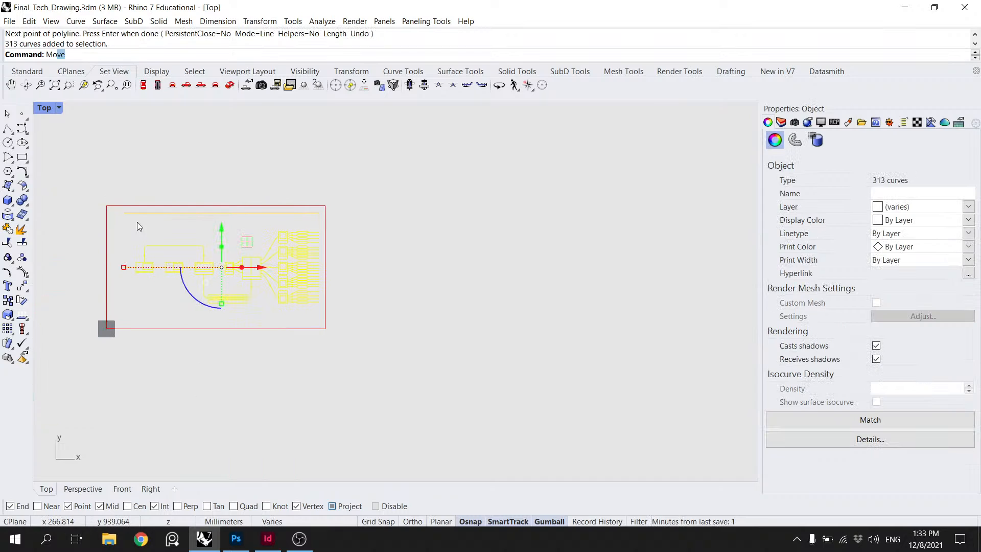
key("Return")
scroll(143, 217, "up", 2)
left_click(265, 207)
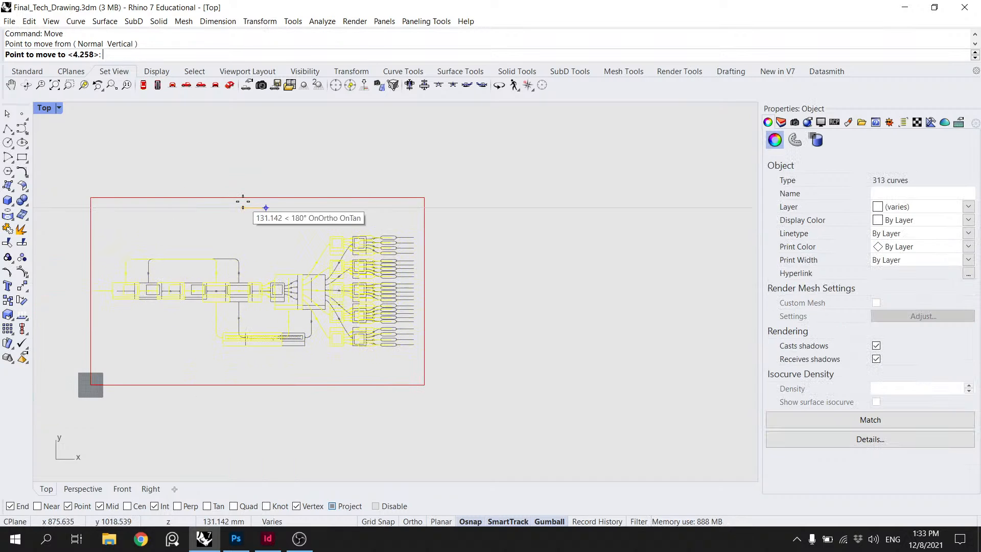
key("shift")
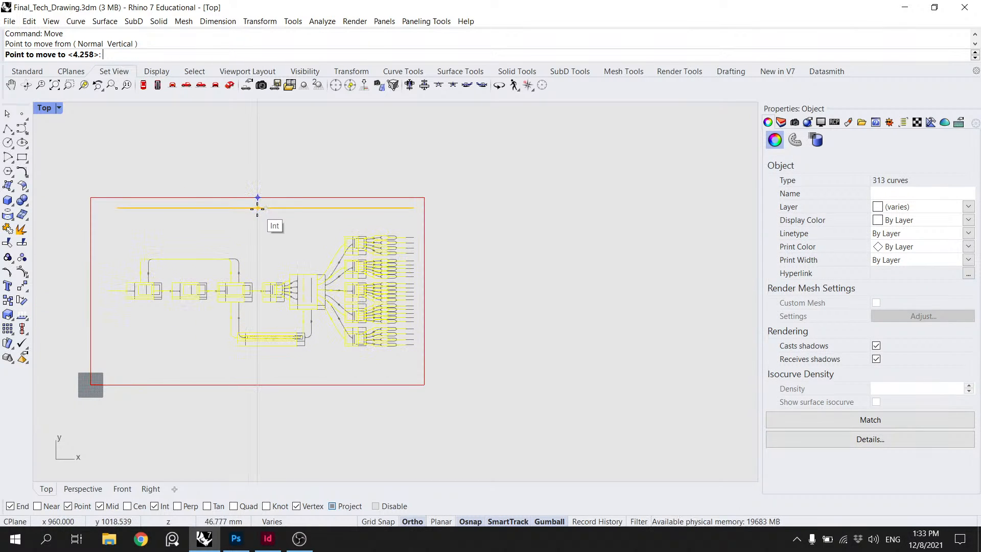
key("Escape")
key("Escape")
Step: Delete the guide line above the diagram and save the file
left_click(270, 209)
key("Delete")
scroll(271, 209, "down", 1)
key("ctrl+s")
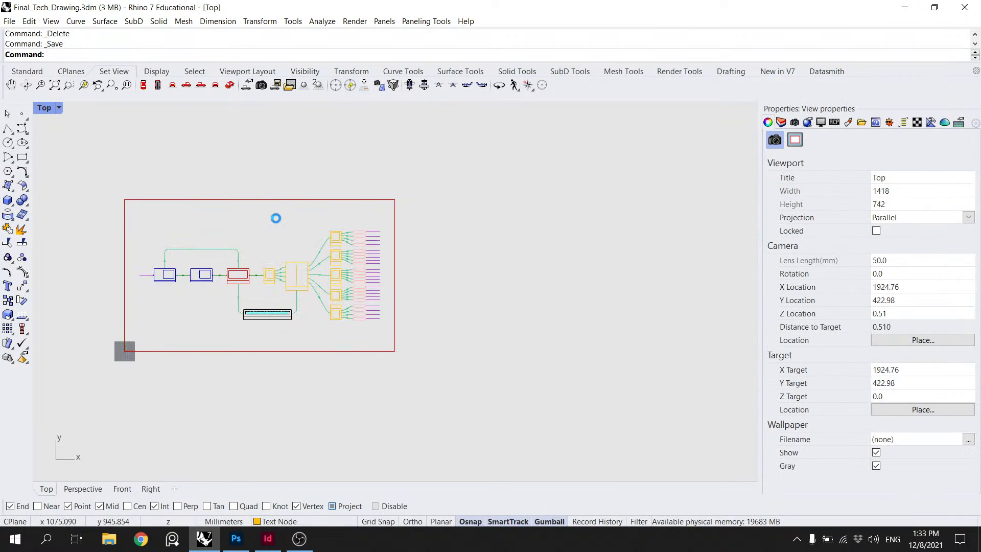
Step: Hide the HD Frame layer
left_click_drag(313, 264, 354, 256)
scroll(304, 252, "up", 8)
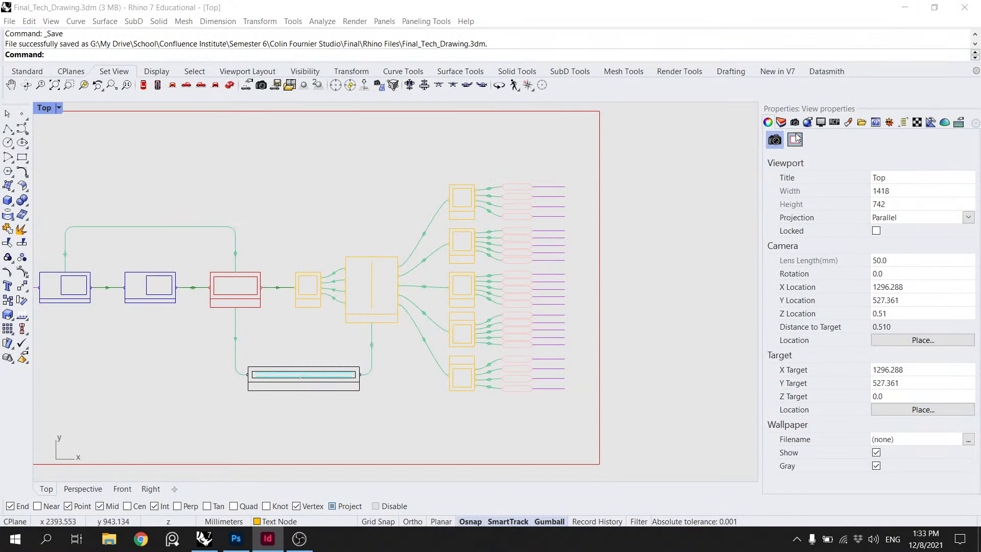
left_click(781, 122)
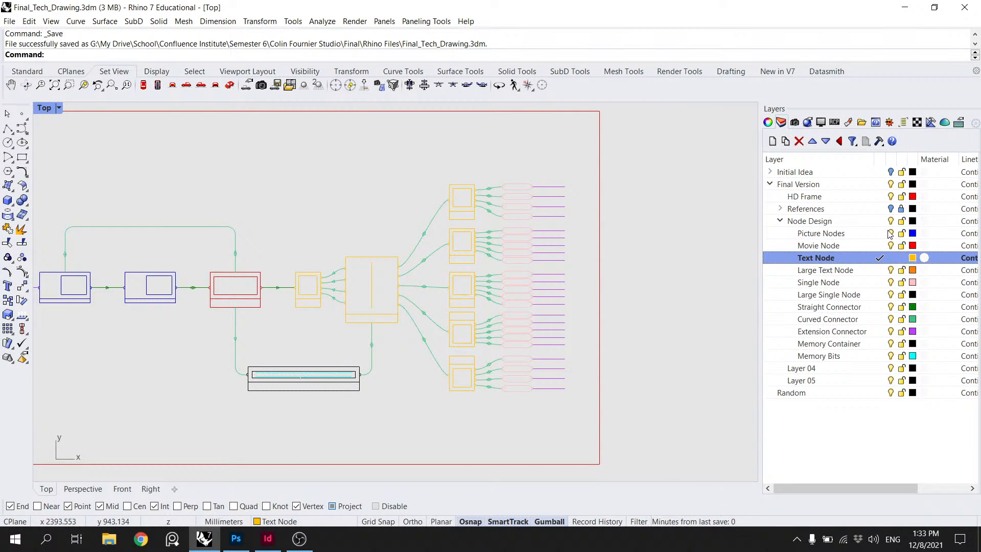
left_click(890, 197)
Step: Frame the whole diagram in the Top view and capture it to file with ViewCaptureToFile, overwriting the existing image Final_Tech_Drawing_New
scroll(614, 277, "down", 4)
left_click_drag(624, 379, 183, 160)
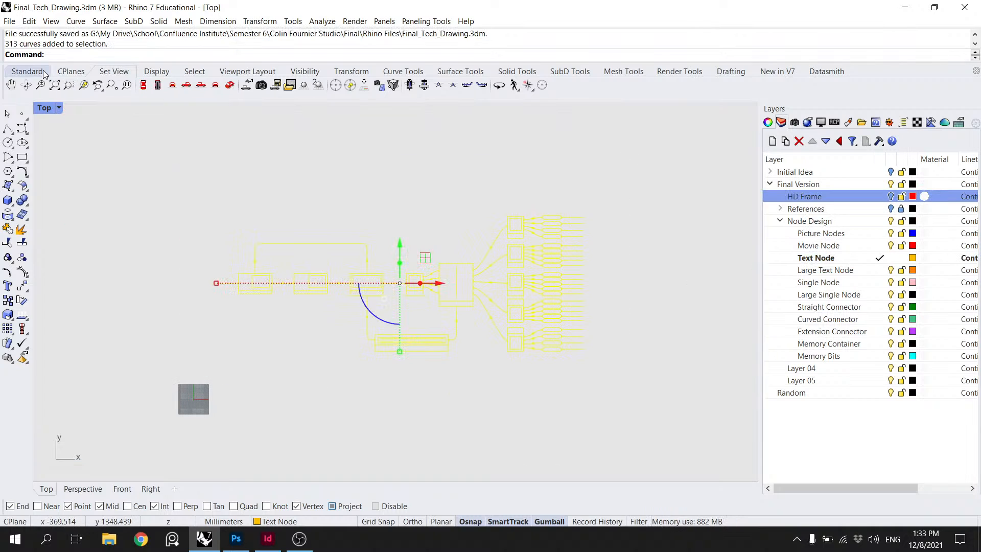
left_click(83, 85)
left_click(256, 127)
type("ViewCaptureToFile")
key("Return")
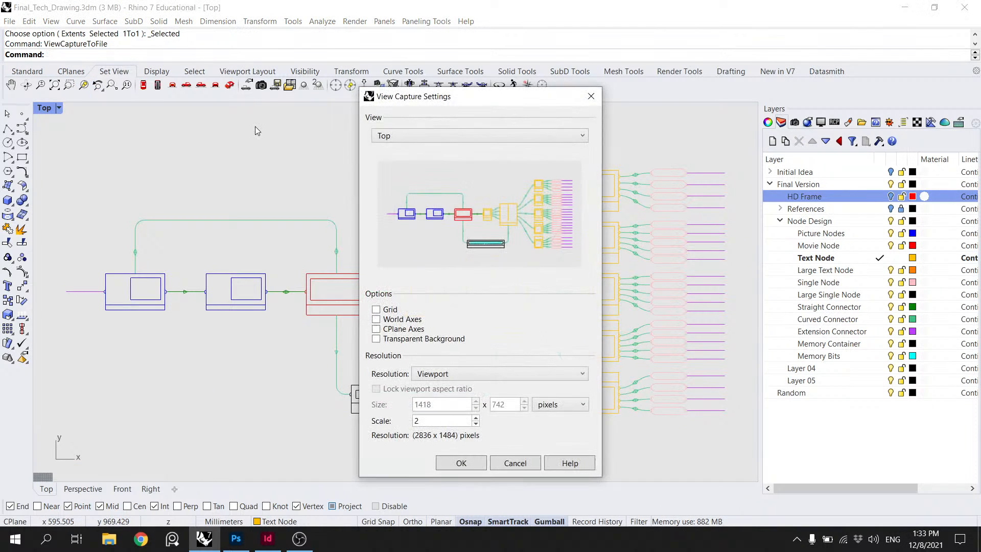
left_click(459, 461)
left_click(149, 137)
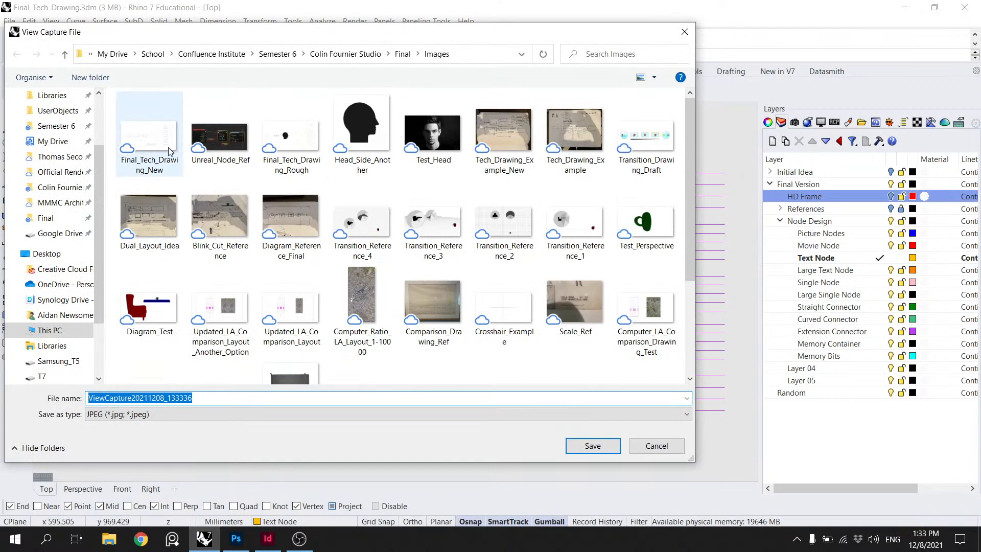
left_click(592, 445)
left_click(360, 278)
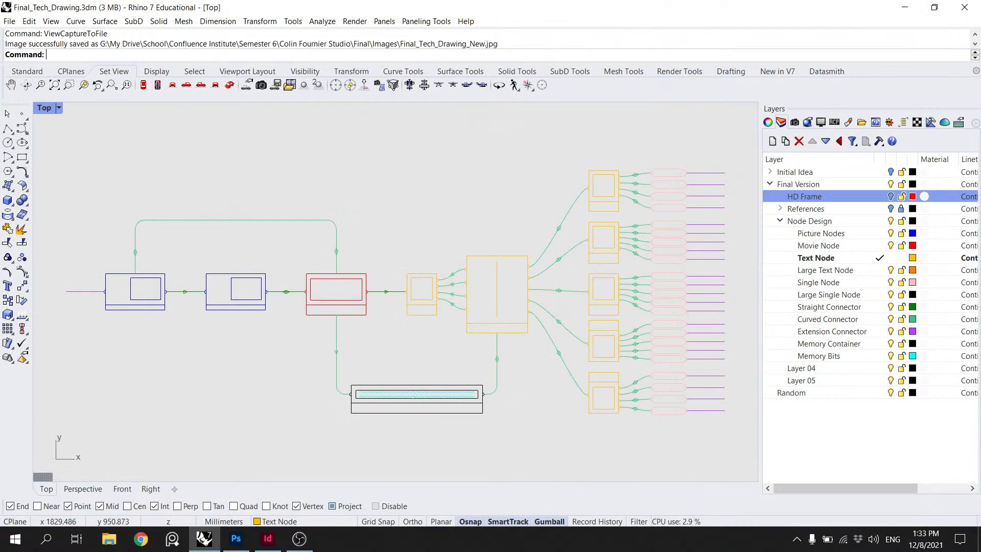
Step: Switch to Photoshop and update the modified content of the linked Final_Tech_Drawing_New layer in Final_Tech_Drawing.psd
left_click(219, 542)
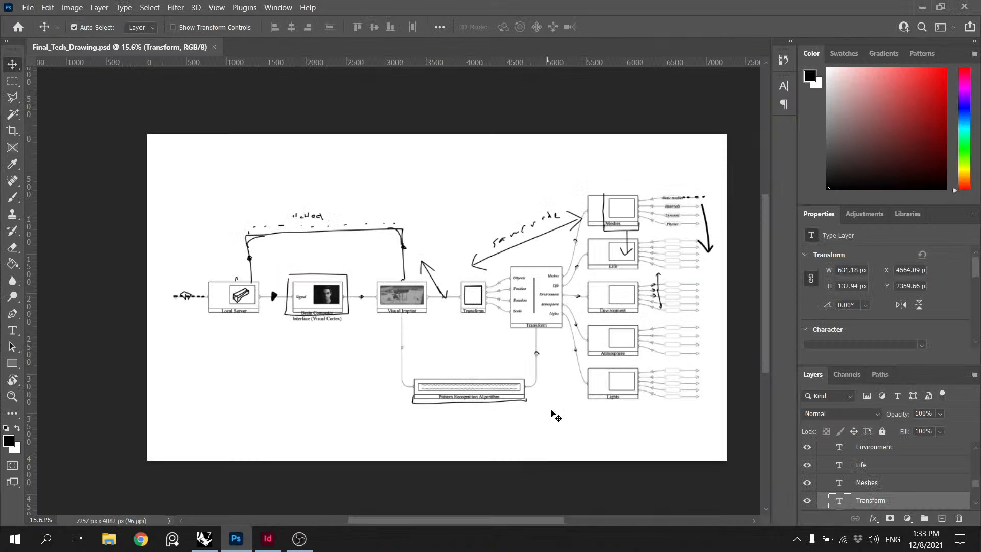
scroll(707, 333, "up", 1)
scroll(708, 354, "down", 1)
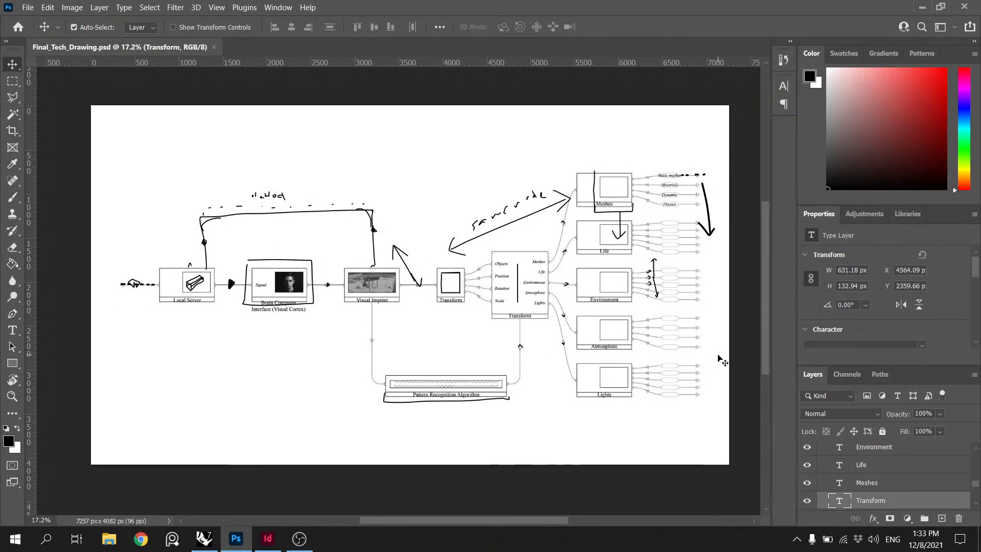
left_click(718, 356)
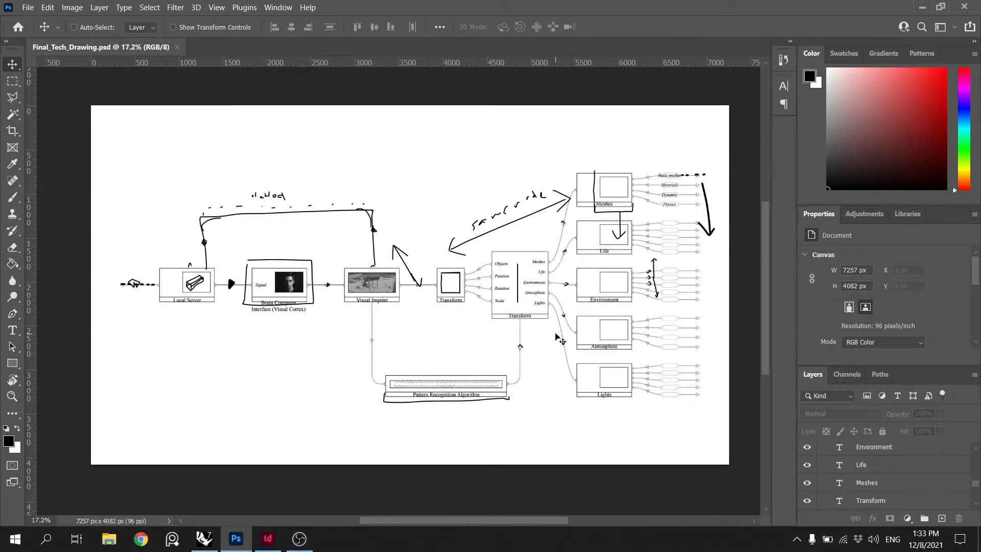
scroll(899, 460, "up", 10)
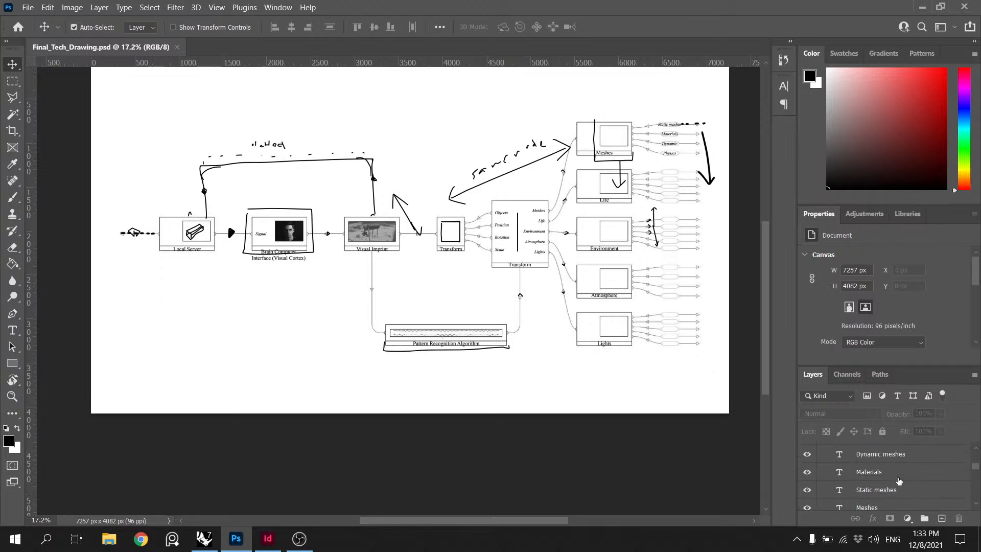
scroll(900, 478, "down", 10)
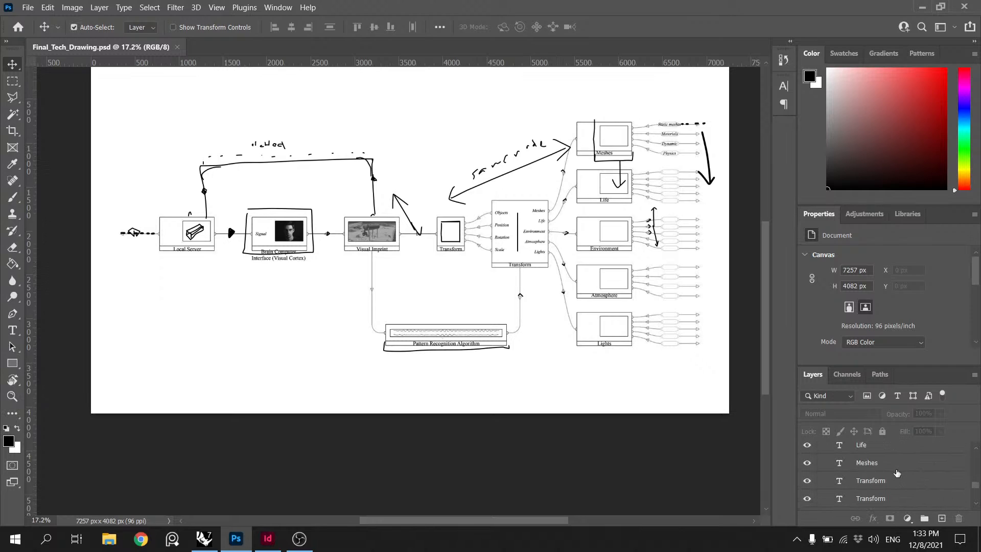
scroll(896, 473, "up", 2)
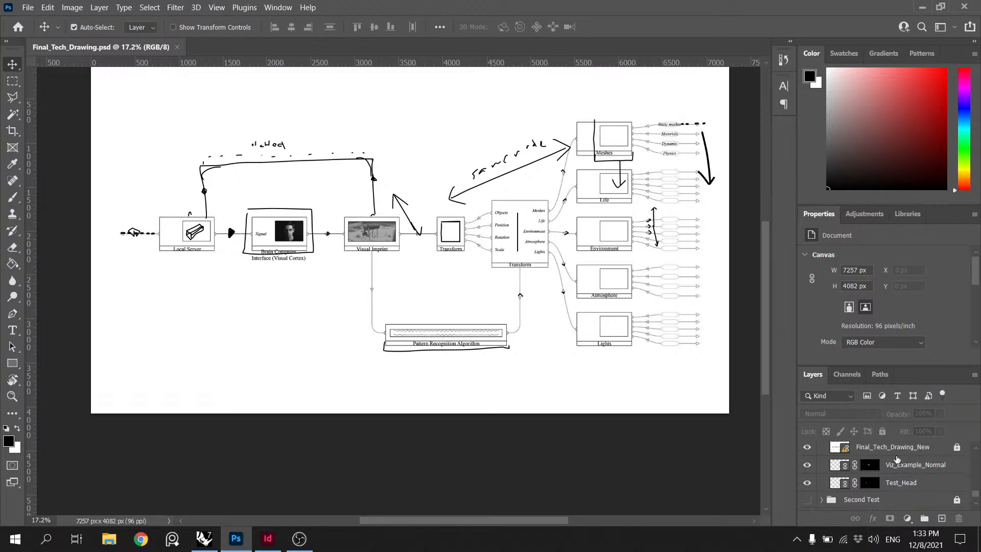
left_click(897, 456)
right_click(897, 456)
left_click(778, 166)
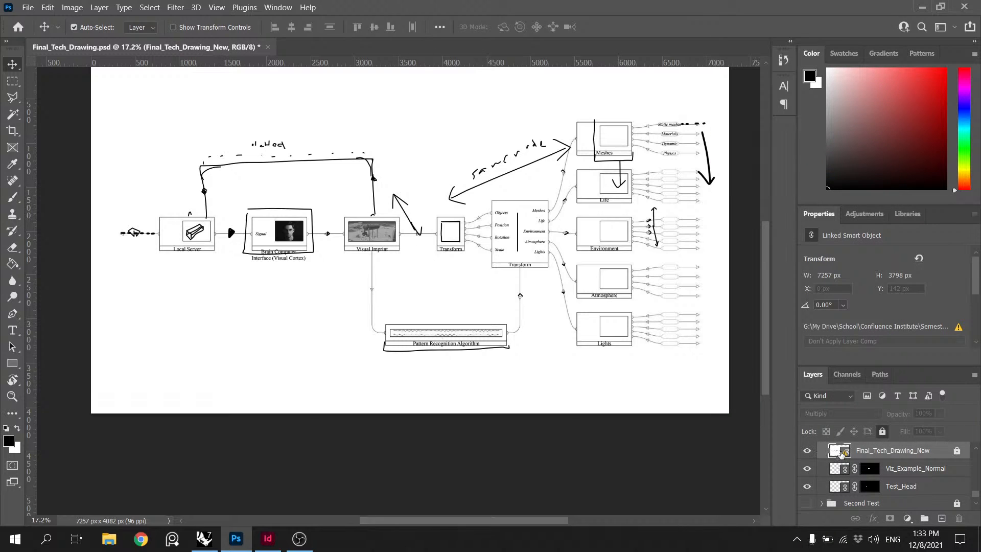
right_click(886, 449)
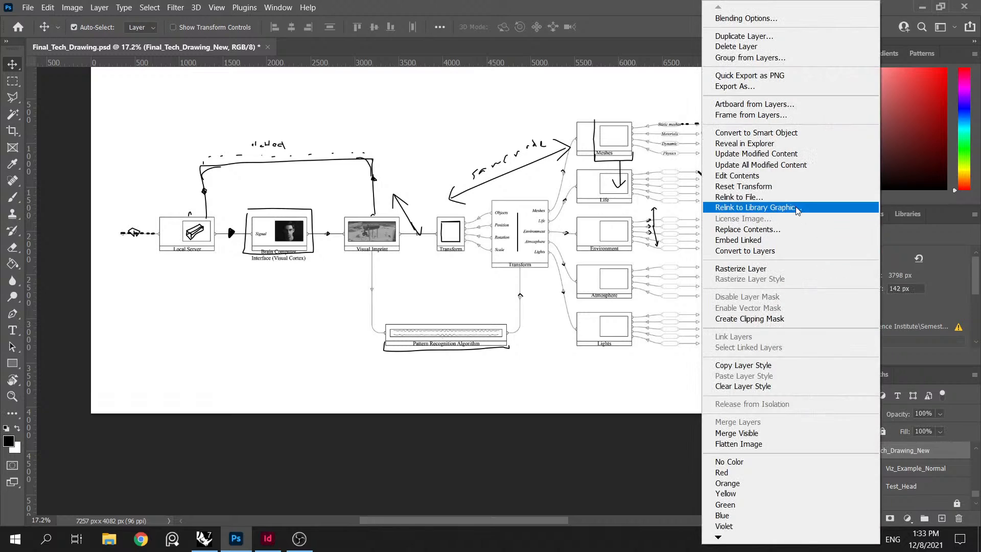
left_click(780, 153)
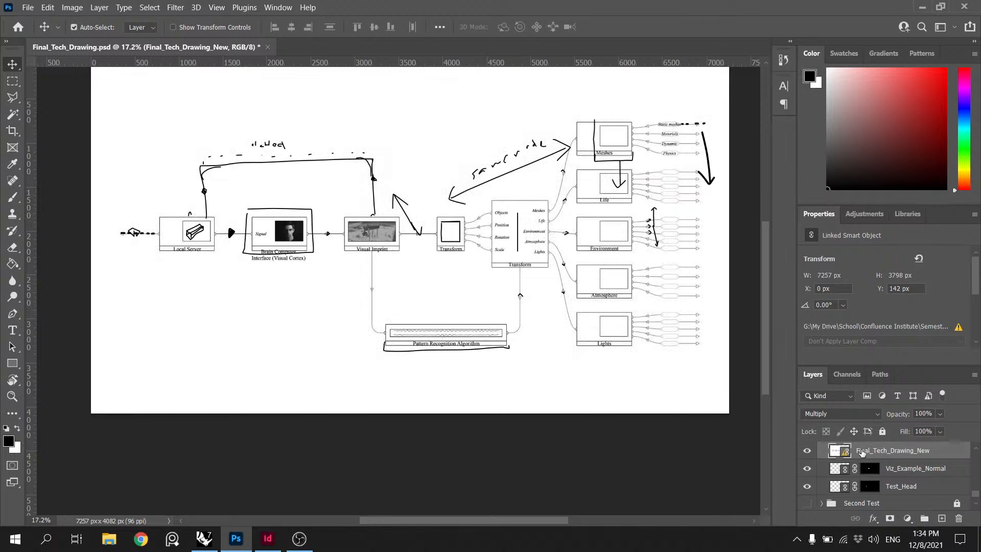
Step: Update all modified linked content so the Final_Tech_Drawing_New layer reloads the exported image
right_click(862, 453)
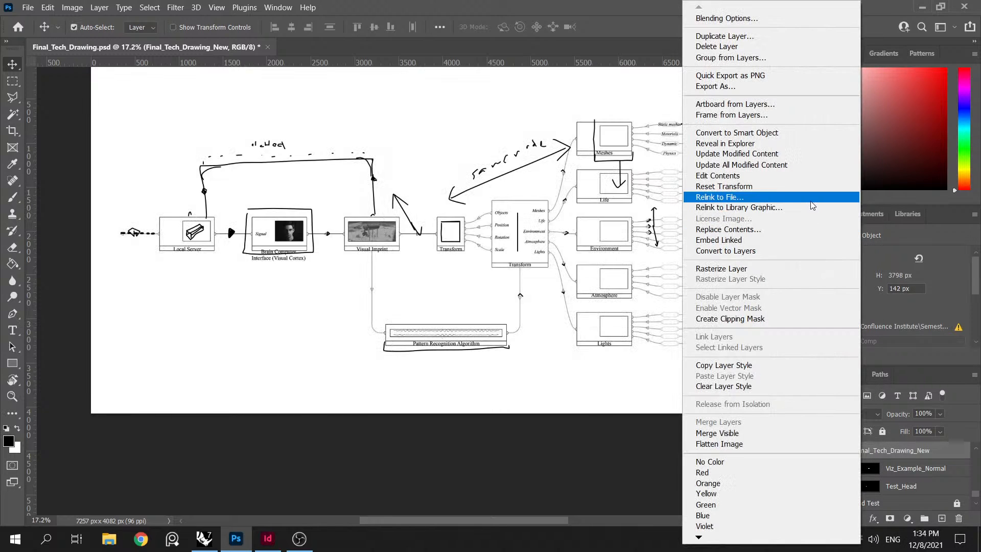
left_click(797, 161)
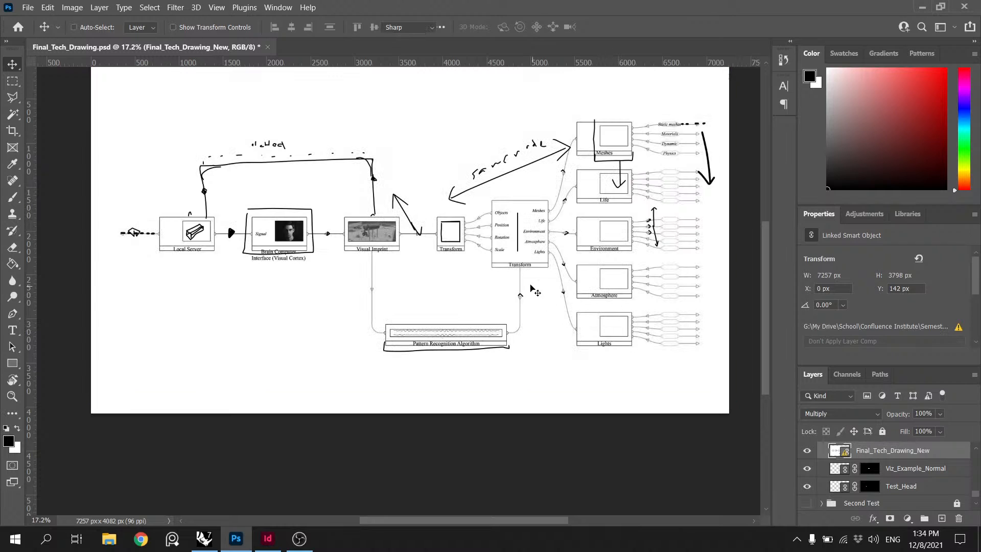
key("t")
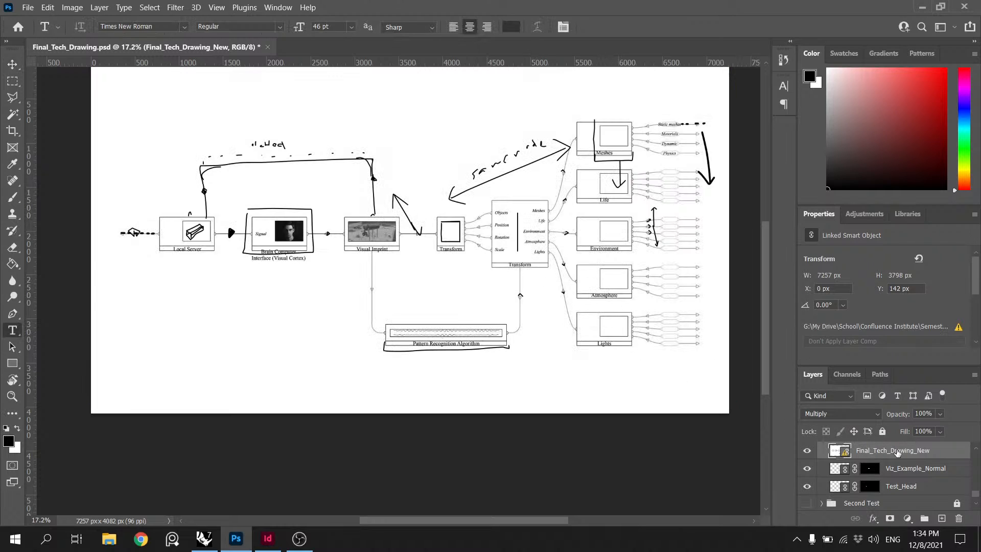
right_click(885, 446)
left_click(741, 169)
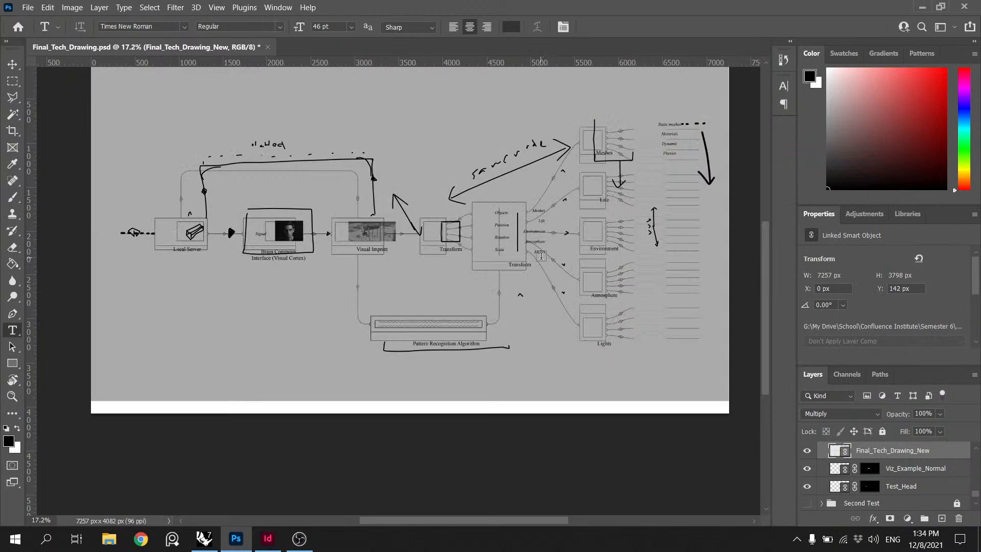
key("v")
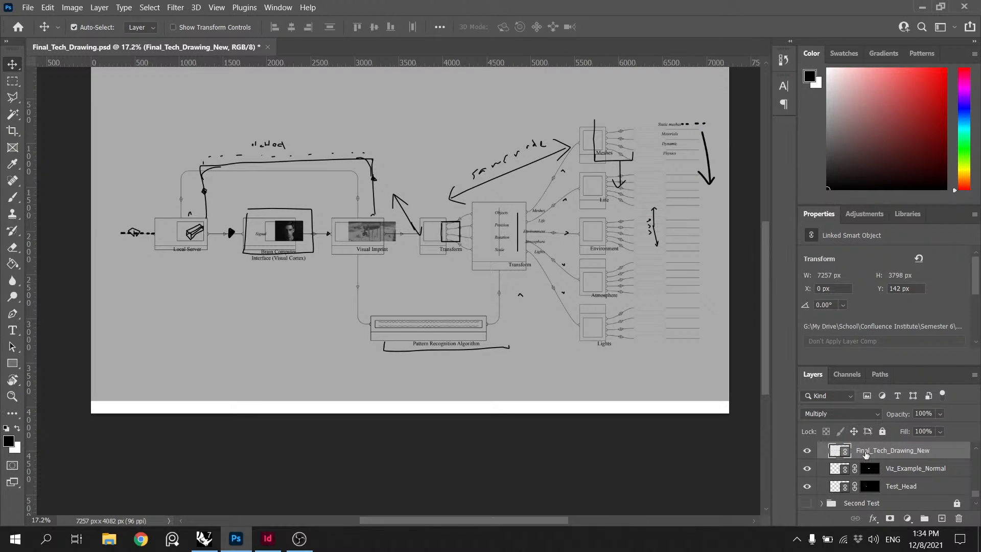
Step: Try shifting the Final_Tech_Drawing_New layer slightly down the canvas, and undo the move
scroll(866, 455, "up", 1)
left_click_drag(543, 336, 547, 345)
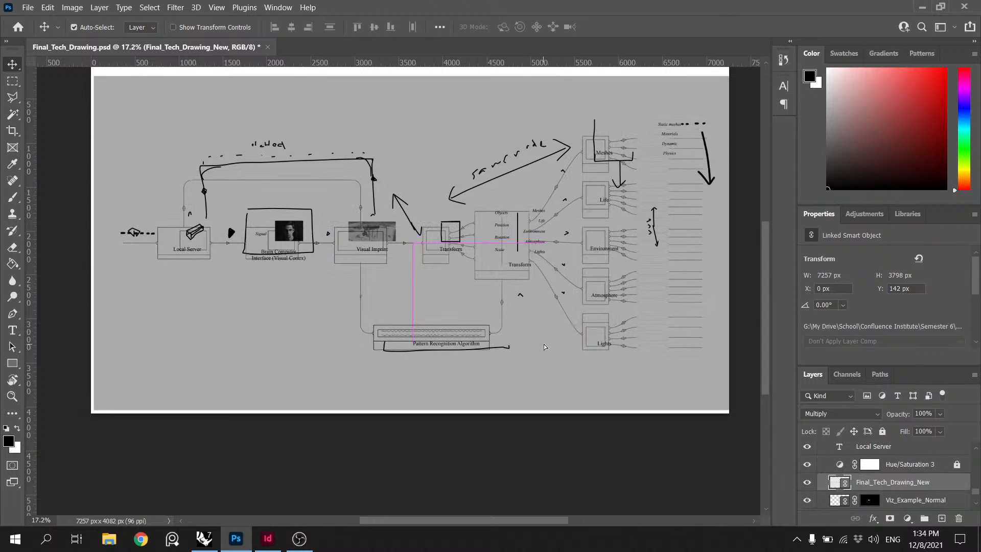
key("ctrl+z")
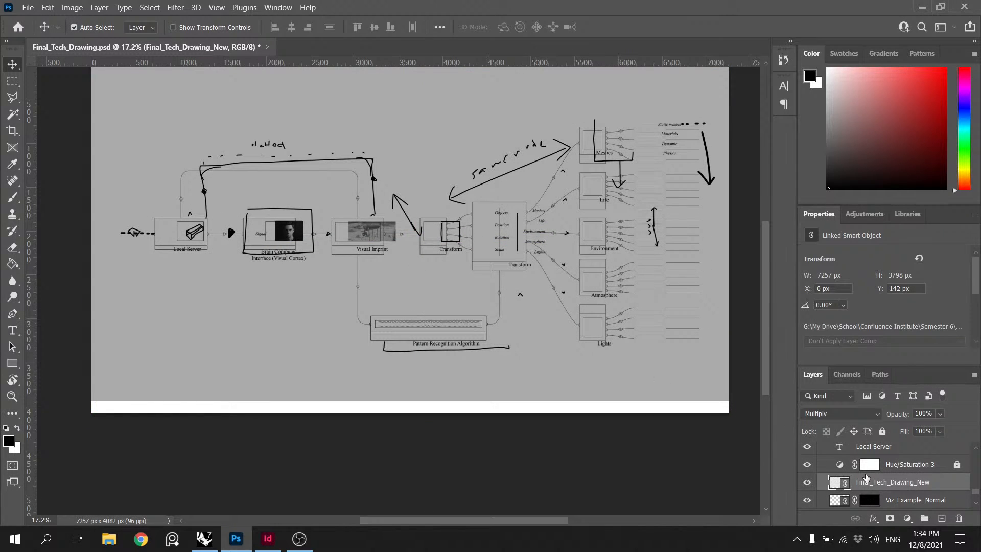
left_click(902, 470)
left_click(883, 486)
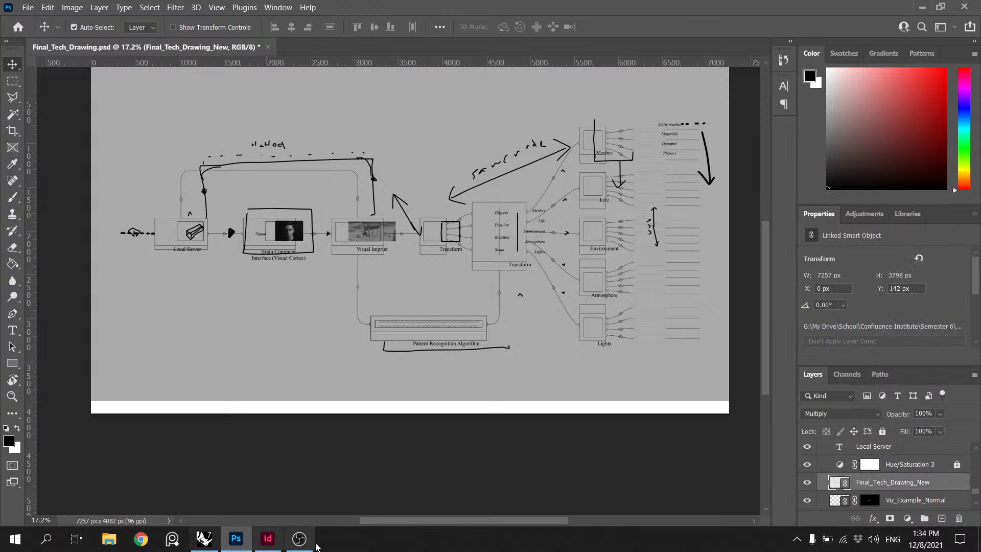
Step: Save the PSD, switch to Rhino and set the Top view's solid background colour to white
key("ctrl+s")
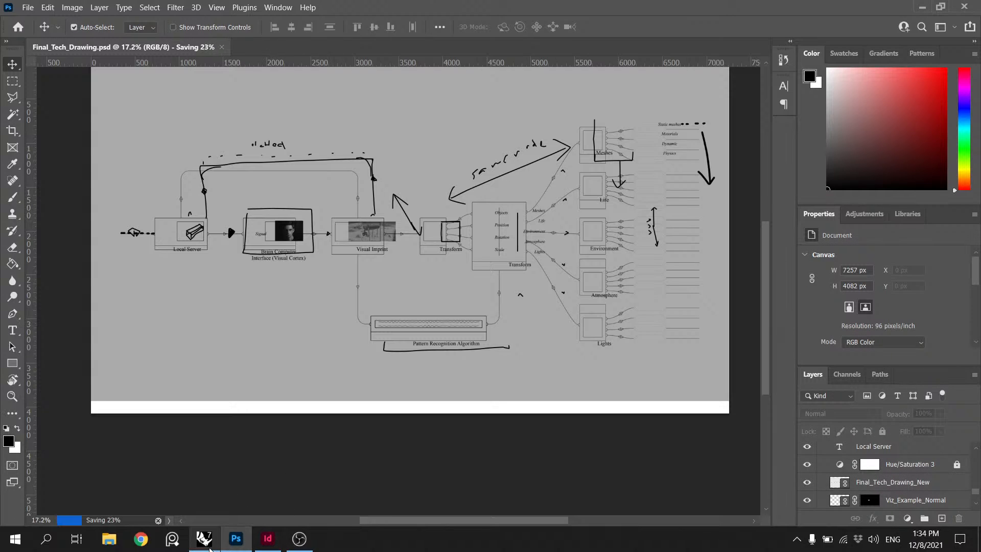
left_click(204, 539)
left_click(821, 121)
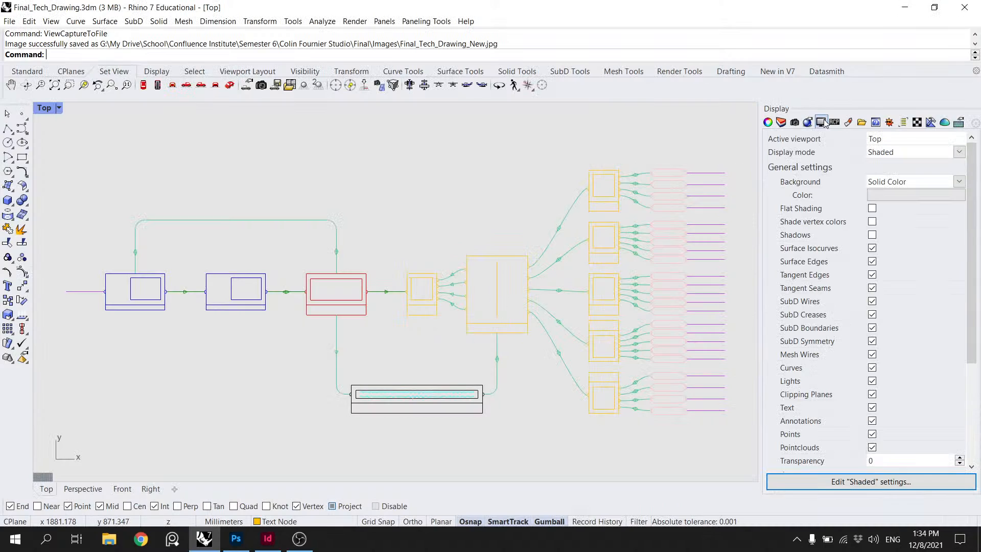
left_click(934, 195)
left_click(606, 249)
left_click(888, 496)
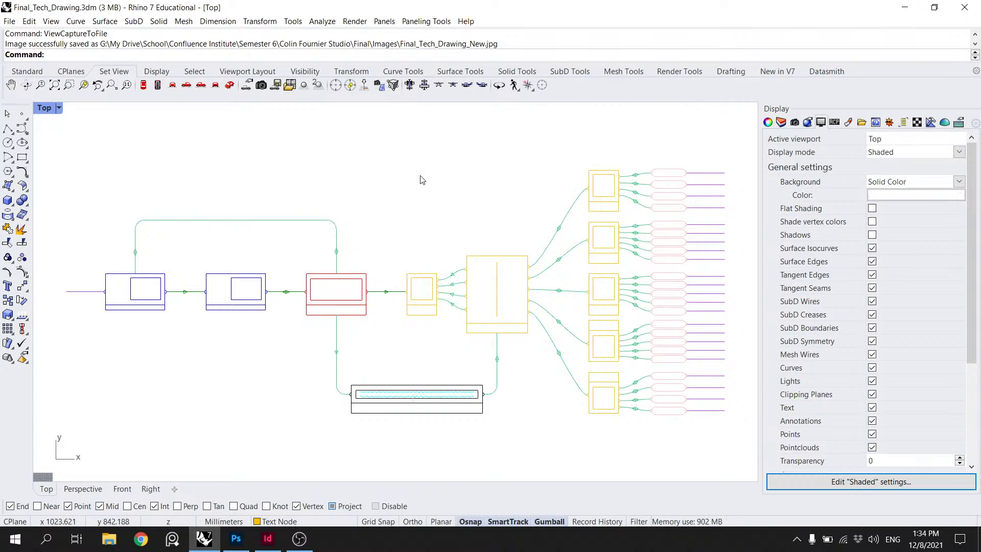
Step: Turn off the grid and the grid axes in the active viewport with the Grid command
type("grid")
key("Return")
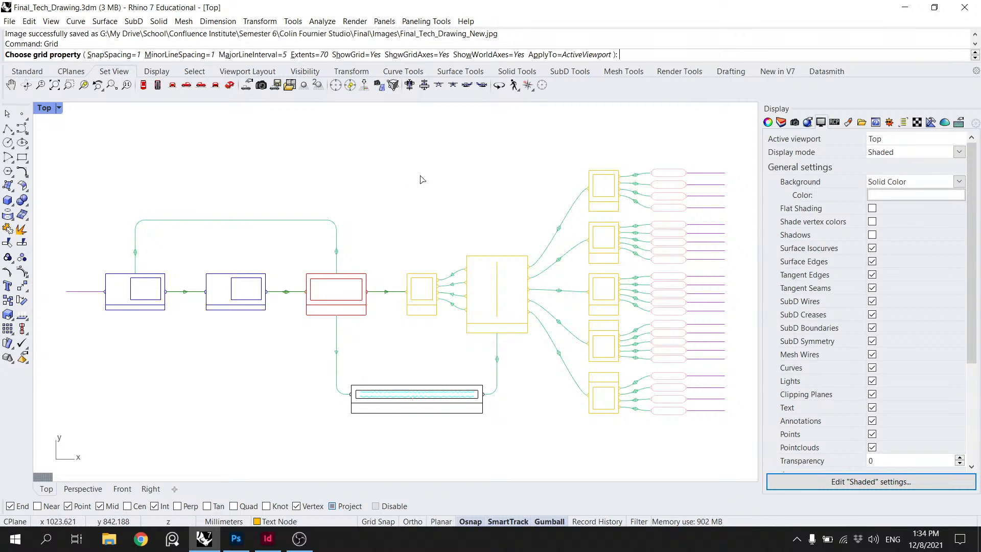
left_click(355, 54)
left_click(416, 54)
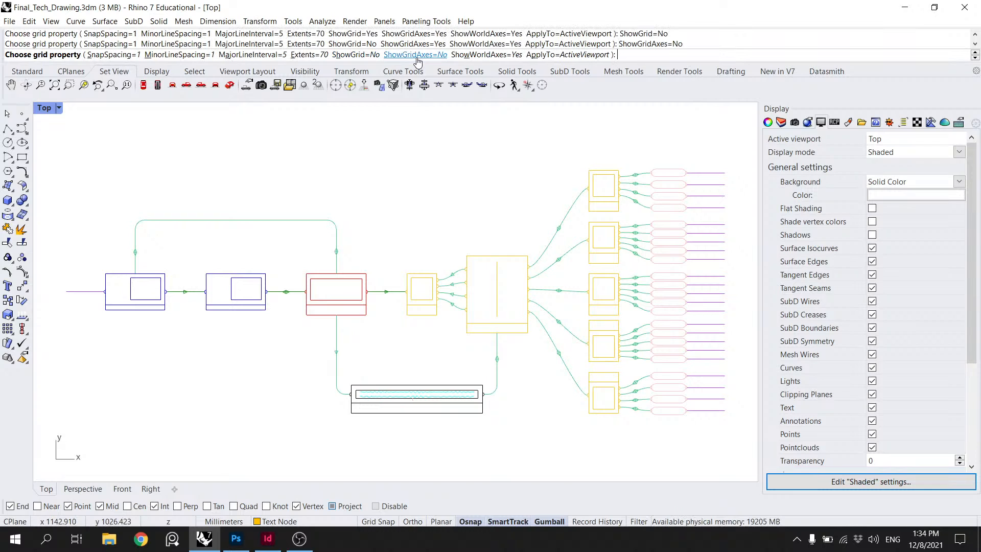
key("Return")
Step: Capture the Top view with ViewCaptureToFile at viewport resolution and scale 2, overwriting the JPEG Final_Tech_Drawing_New
type("ViewCaptureToFile")
key("Return")
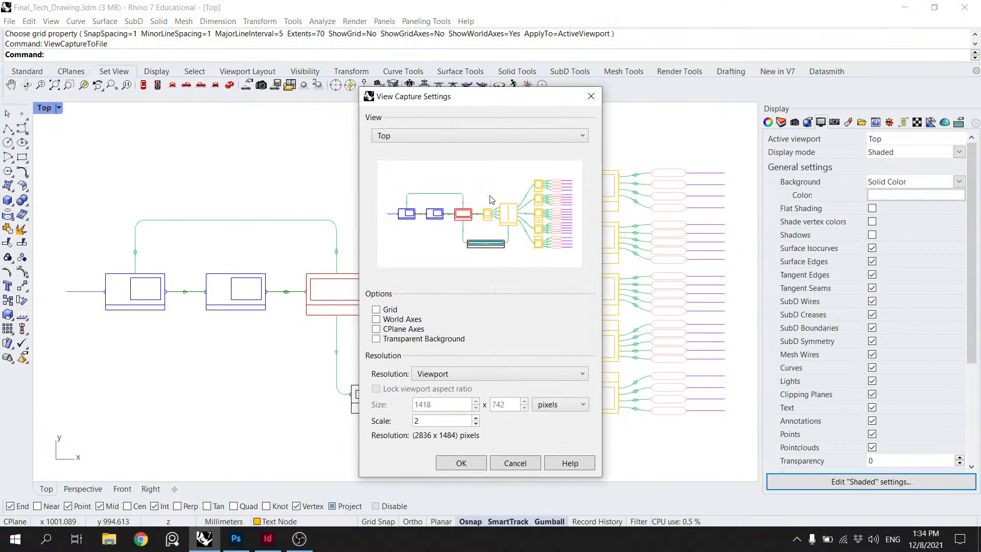
left_click(465, 463)
left_click(150, 132)
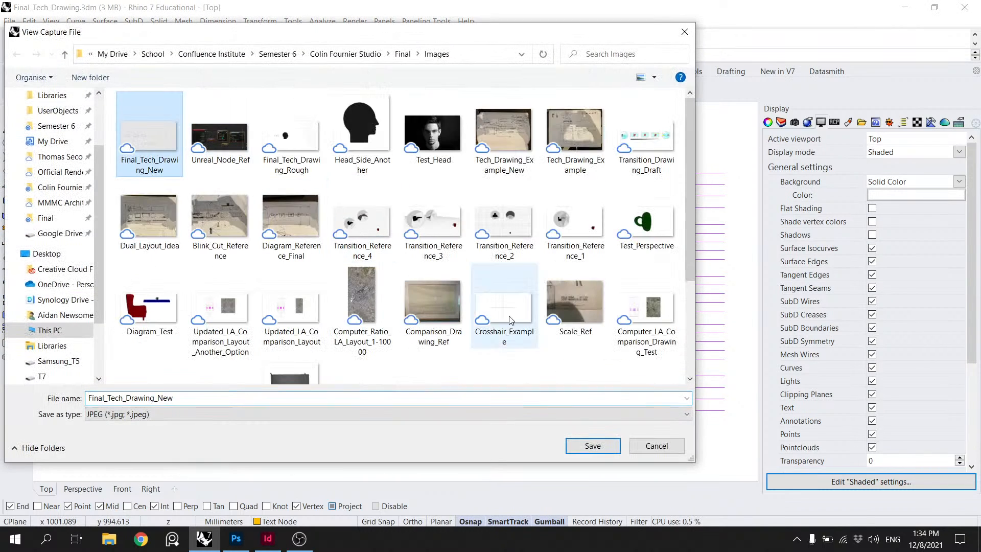
left_click(592, 446)
left_click(407, 279)
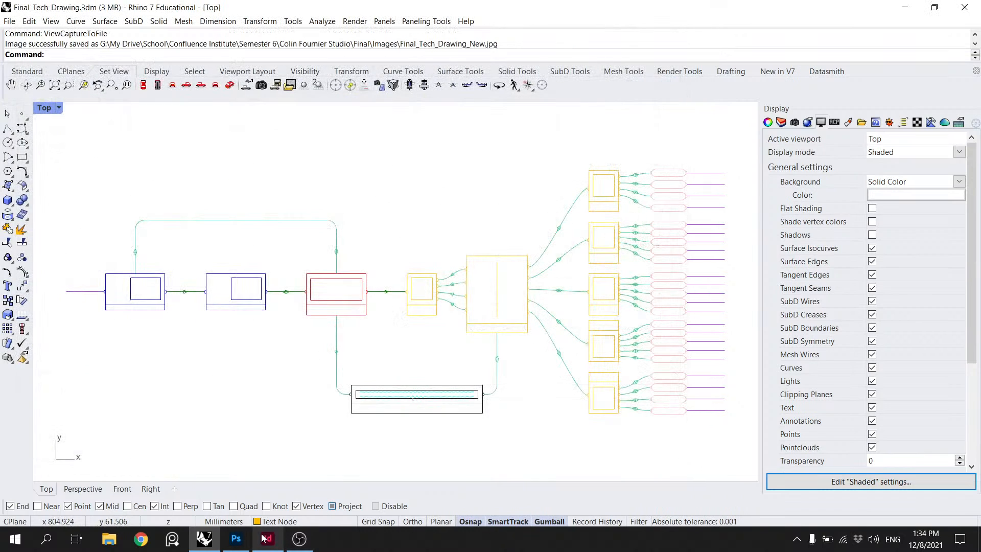
Step: Switch to Photoshop and scale the Final_Tech_Drawing_New layer proportionally to about 7442 px wide, keeping its left edge in place
left_click(235, 538)
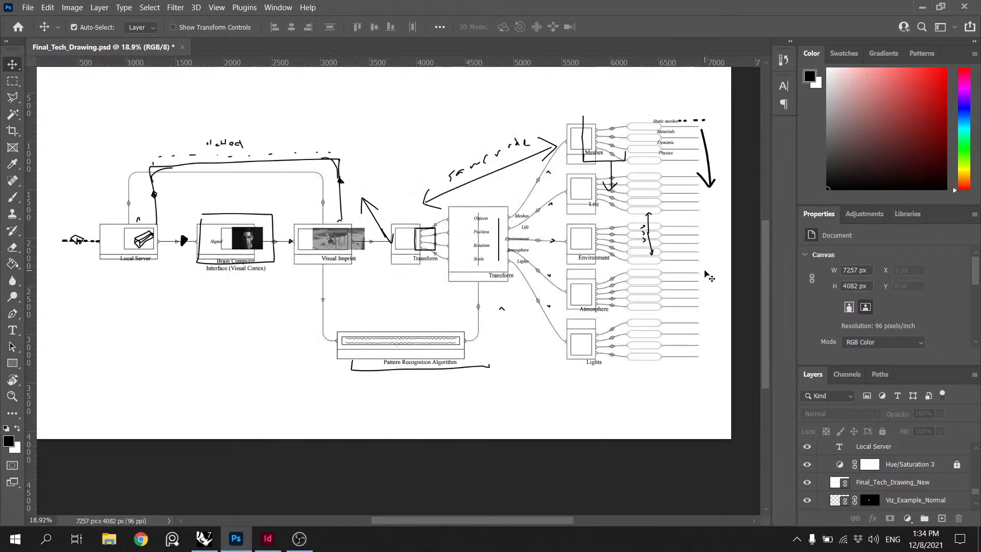
scroll(707, 278, "down", 1)
left_click(892, 481)
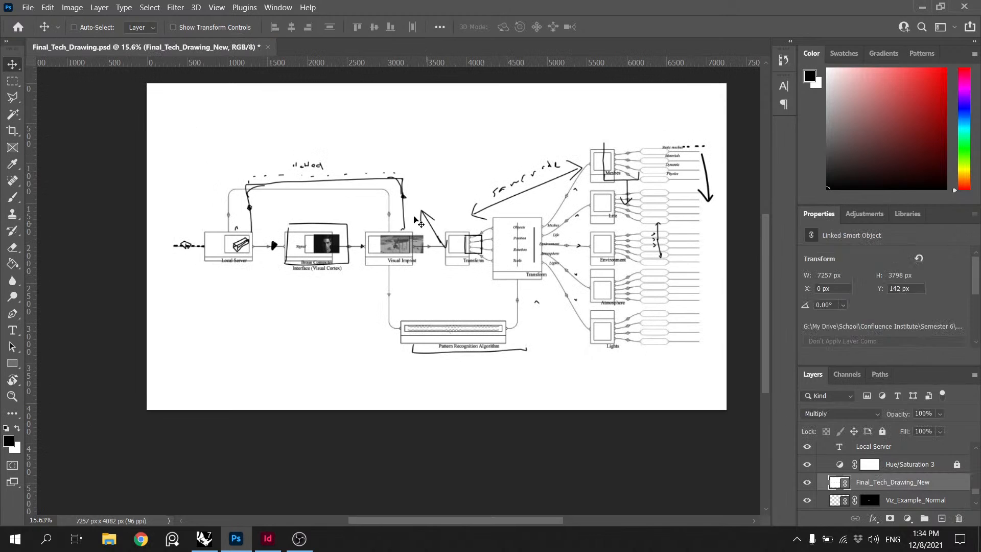
key("ctrl+t")
left_click_drag(726, 247, 739, 246)
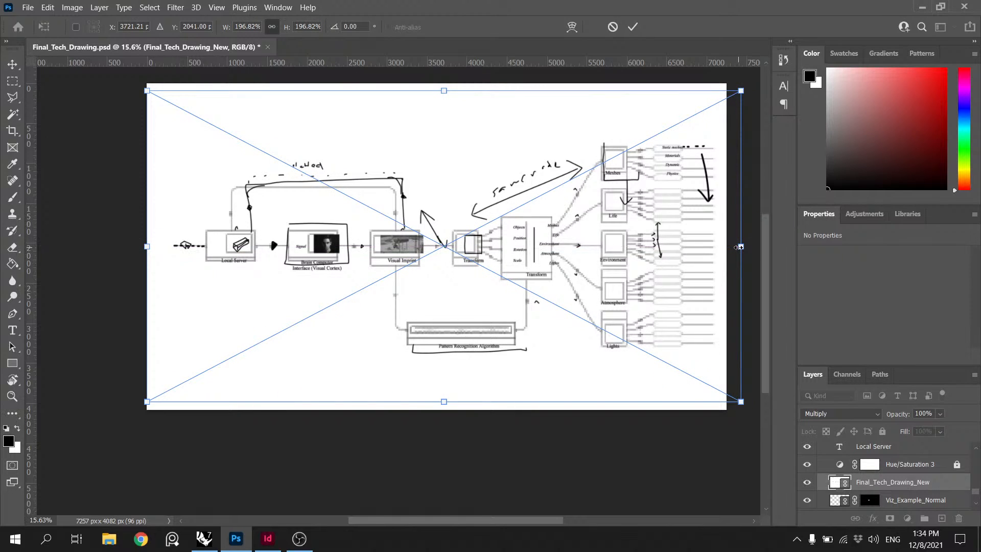
left_click(634, 26)
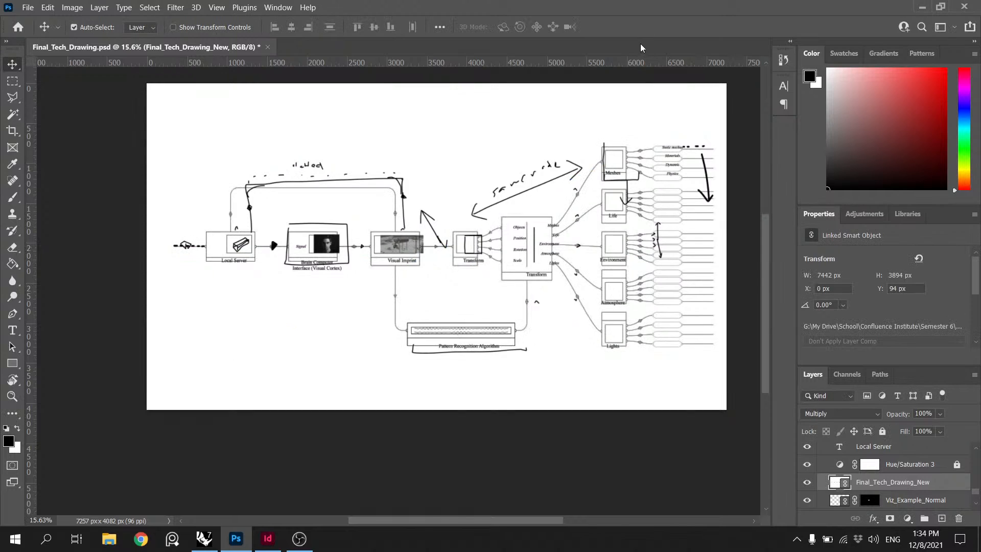
Step: Examine how the enlarged drawing lines up with the captions, images and sketched notes
scroll(674, 173, "up", 2)
scroll(640, 165, "up", 1)
scroll(639, 164, "down", 1)
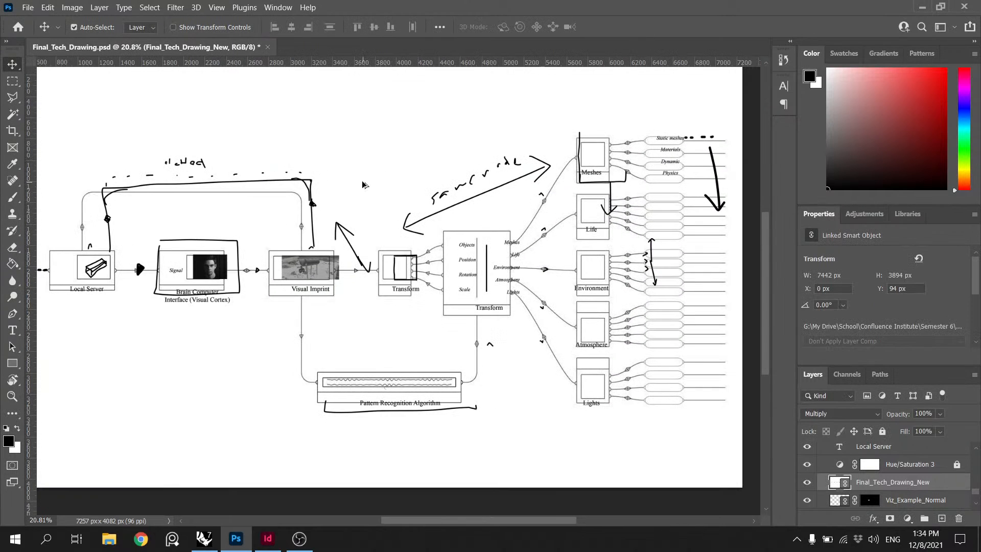
scroll(352, 183, "down", 1)
scroll(112, 226, "up", 2)
scroll(221, 238, "down", 1)
scroll(220, 241, "down", 2)
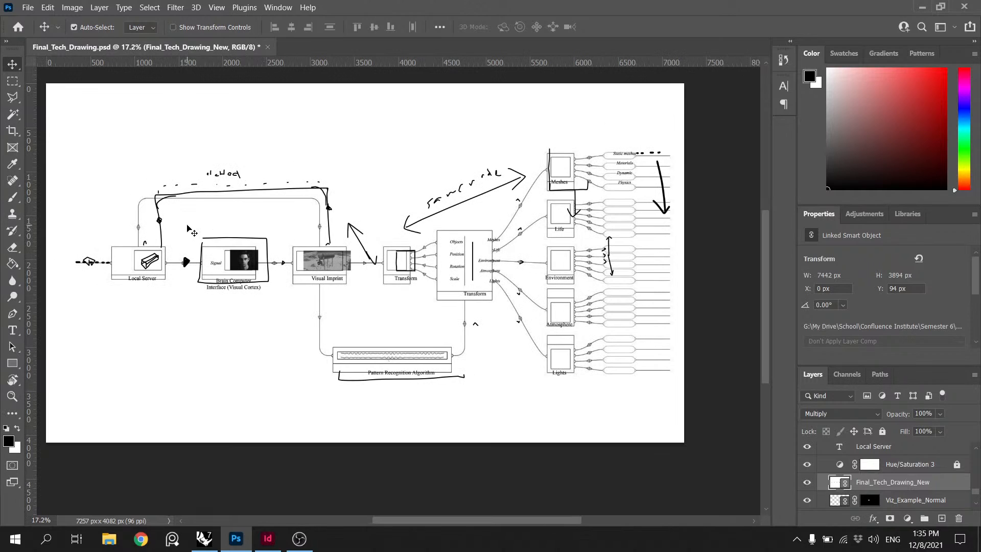
scroll(284, 222, "left", 1)
Step: Select all the caption text layers from Local Server up to the topmost Lights layer
scroll(818, 483, "down", 2)
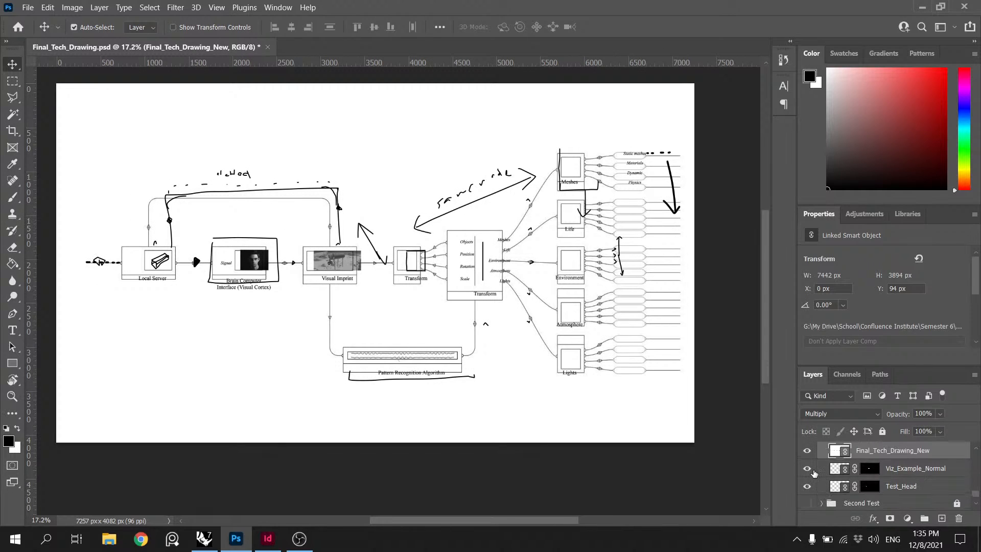
scroll(823, 469, "up", 1)
scroll(825, 471, "up", 2)
scroll(850, 479, "down", 1)
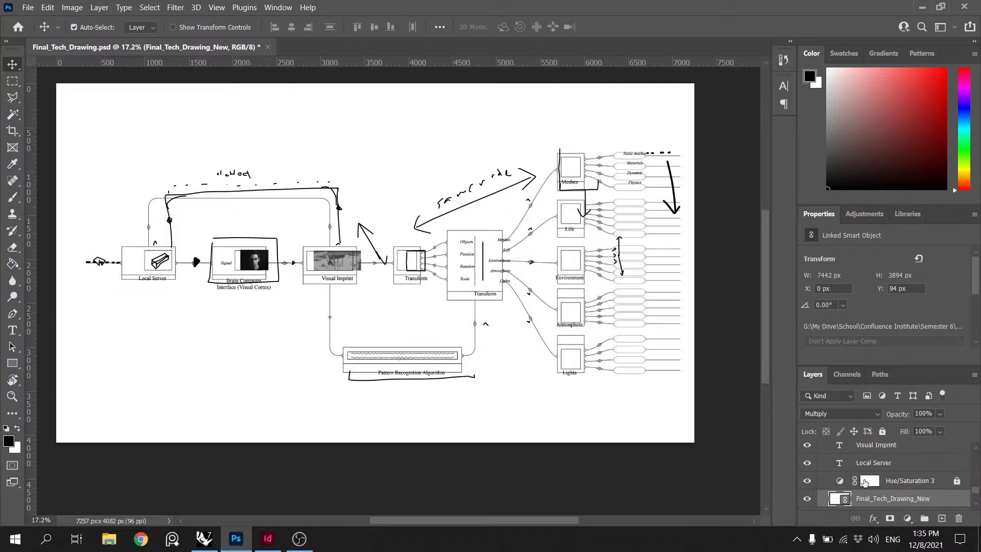
scroll(853, 478, "up", 1)
left_click(863, 480)
scroll(877, 488, "up", 3)
scroll(877, 488, "up", 3)
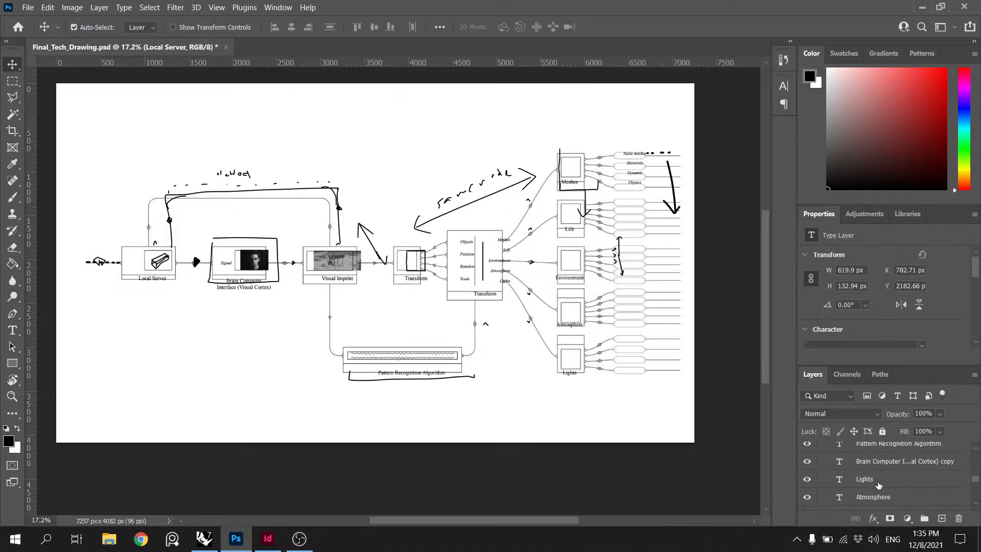
left_click(879, 465)
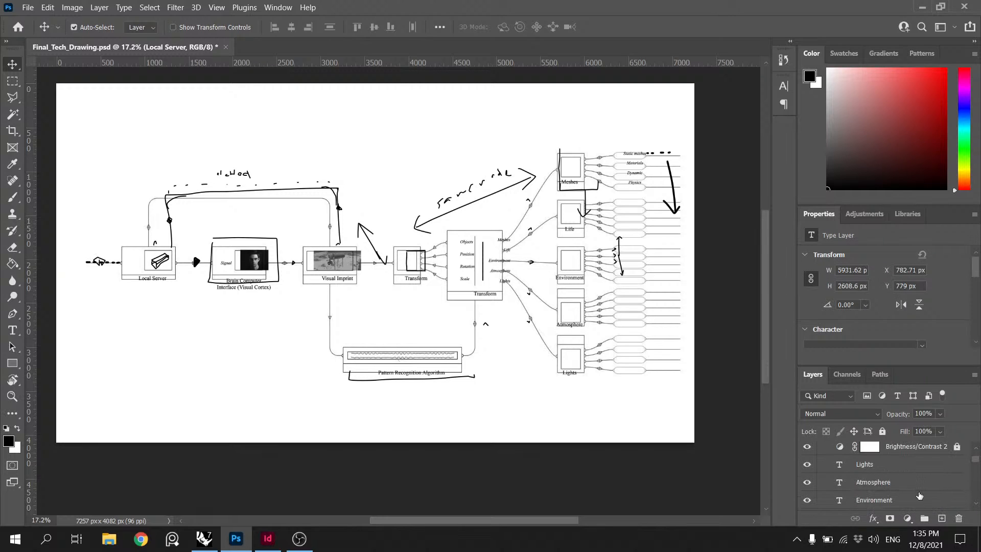
left_click(942, 518)
double_click(869, 464)
key("Escape")
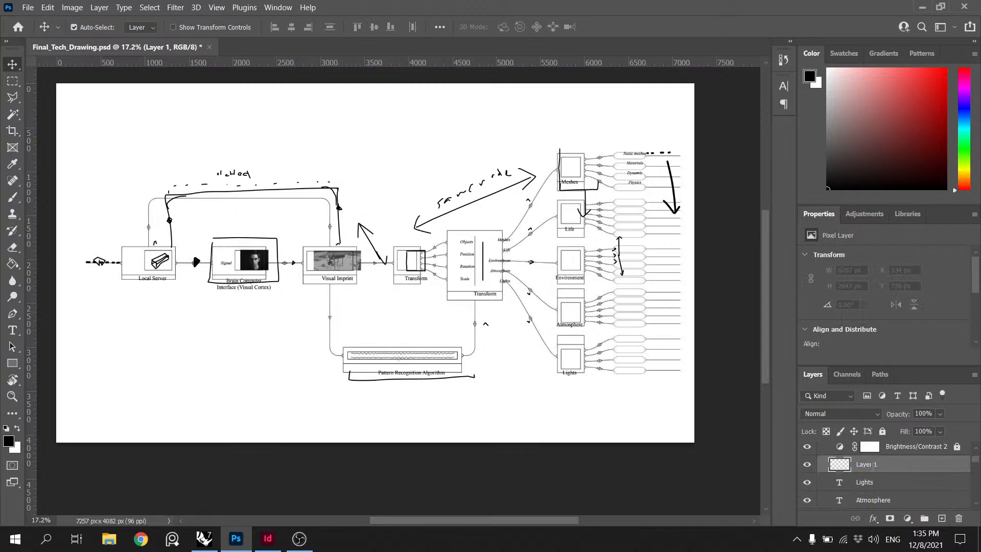
key("ctrl+z")
Step: Group the selected caption text layers and name the group Captions
key("ctrl+g")
double_click(878, 469)
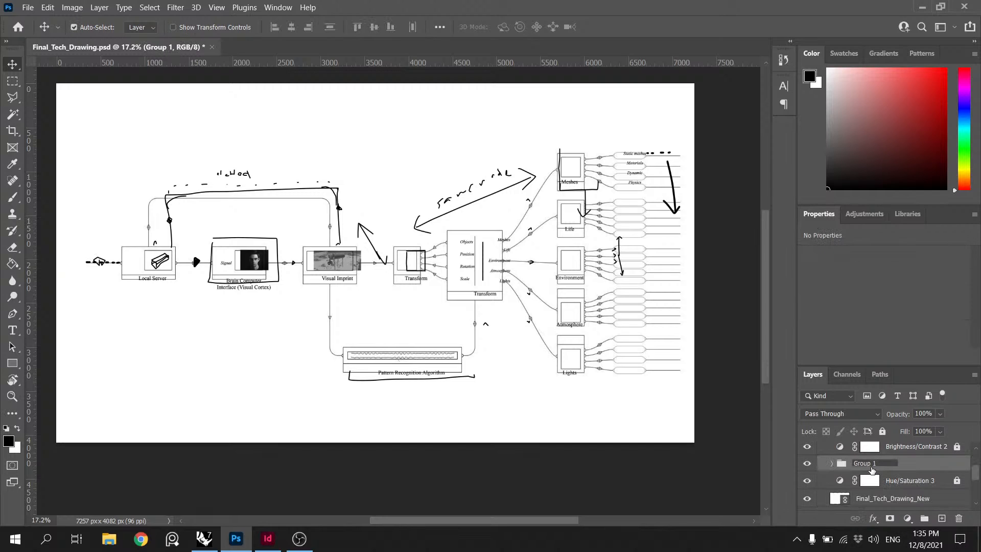
type("Captions")
key("Return")
Step: Group the Final_Tech_Drawing_New, Viz_Example_Normal and Test_Head layers and name the group Images
scroll(879, 470, "down", 2)
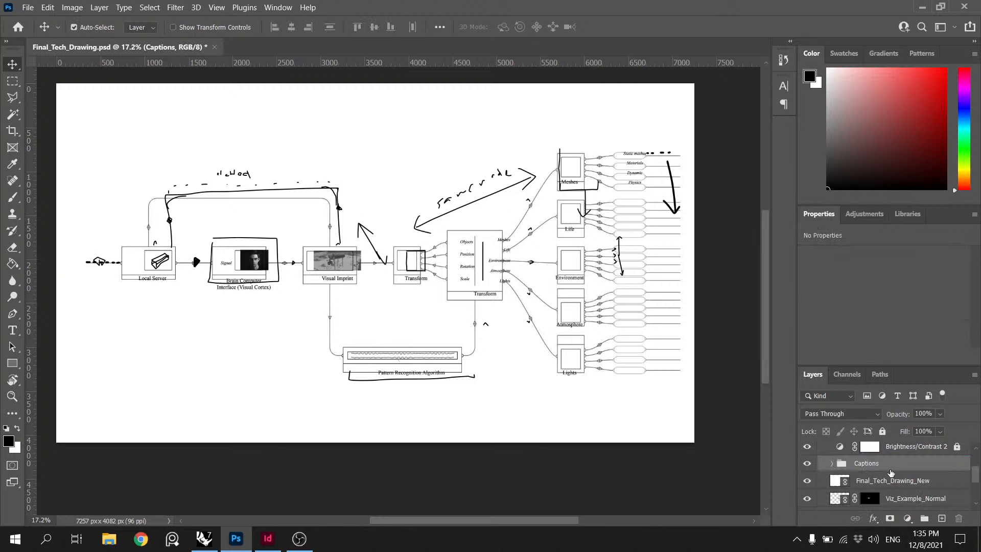
left_click(896, 465)
scroll(899, 480, "down", 1)
left_click(908, 485, "shift")
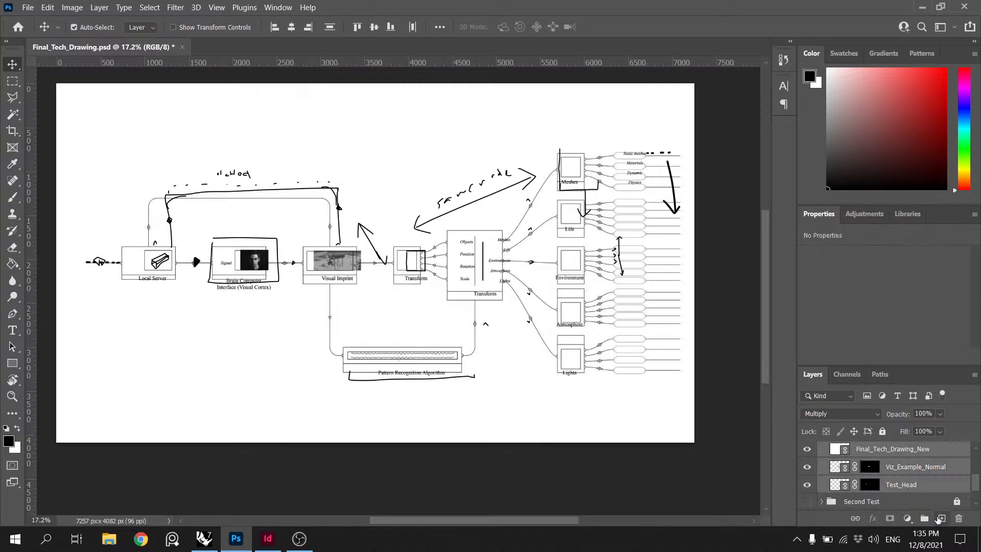
key("ctrl+g")
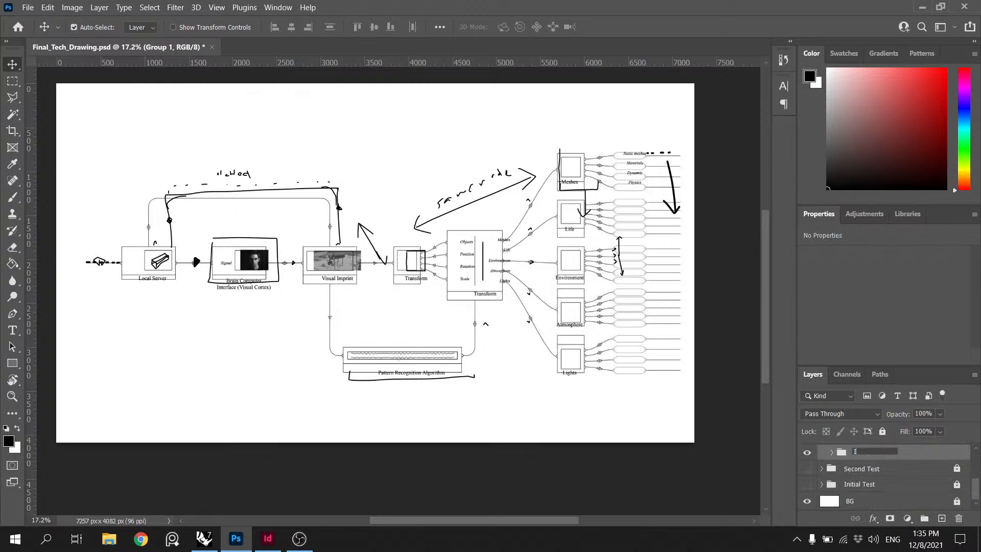
left_click(866, 456)
type("Images")
key("Return")
Step: Show the Paper layer, and place the Edits layer, hidden, directly beneath Brightness/Contrast 2
scroll(959, 465, "up", 5)
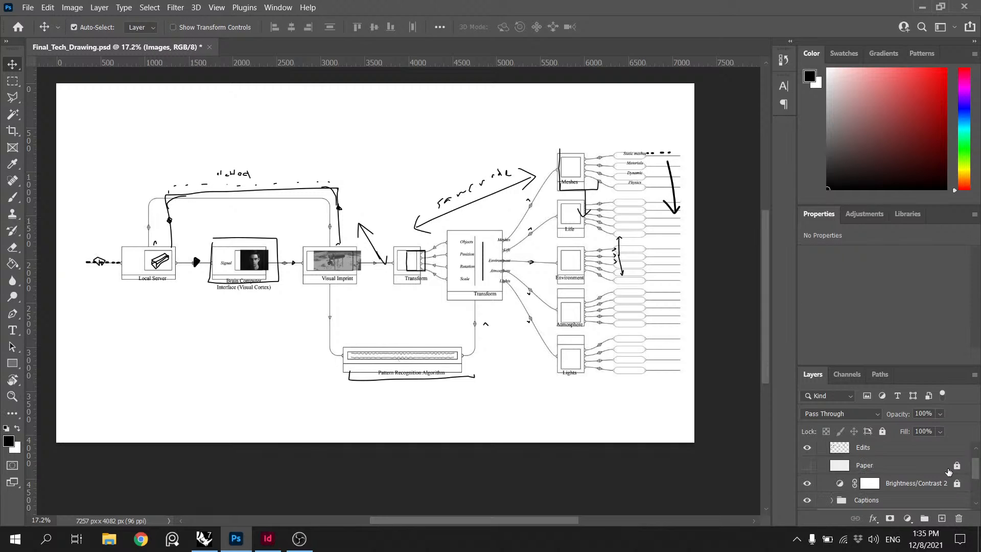
left_click(808, 465)
left_click(880, 451)
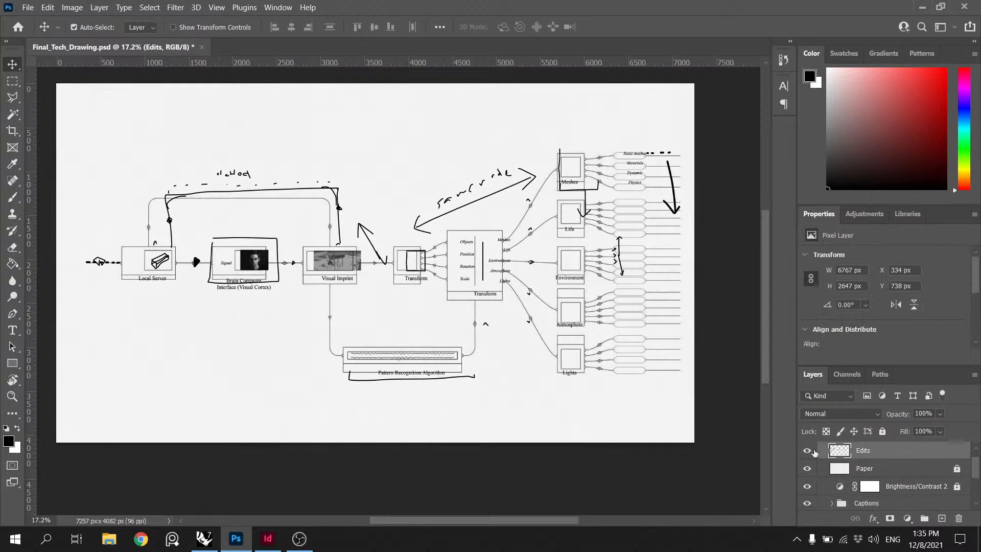
left_click(807, 450)
mouse_move(864, 451)
left_mouse_down()
mouse_move(872, 493)
mouse_move(891, 444)
mouse_move(885, 488)
left_mouse_up()
scroll(890, 461, "up", 1)
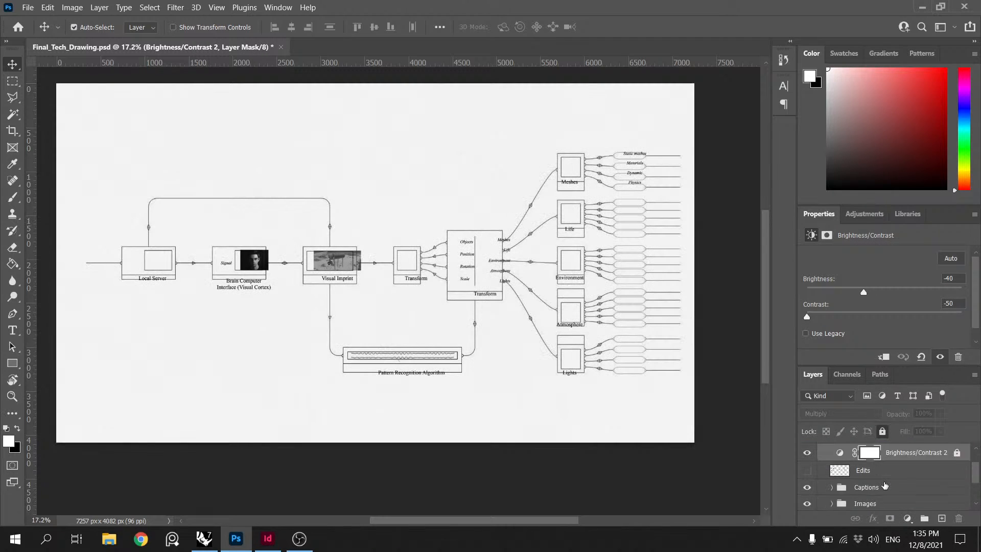
scroll(880, 485, "up", 1)
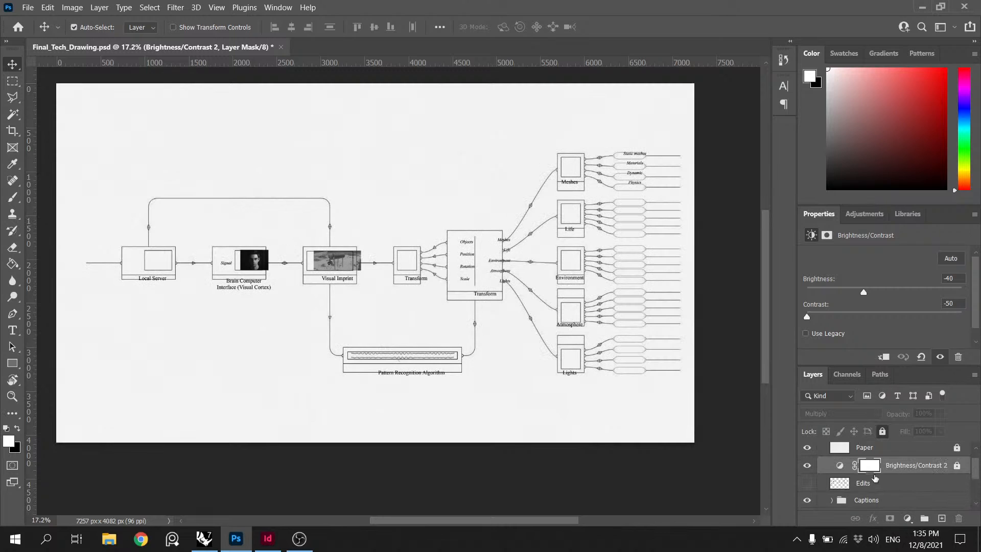
Step: Move the Hue/Saturation 3 adjustment layer above Edits, directly beneath Brightness/Contrast 2
scroll(864, 483, "down", 1)
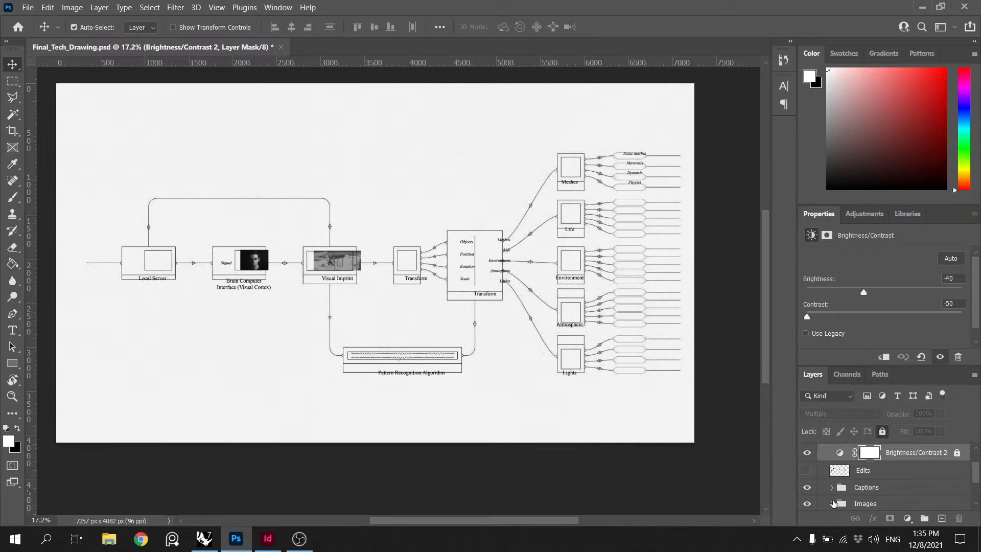
left_click(834, 503)
scroll(834, 480, "down", 3)
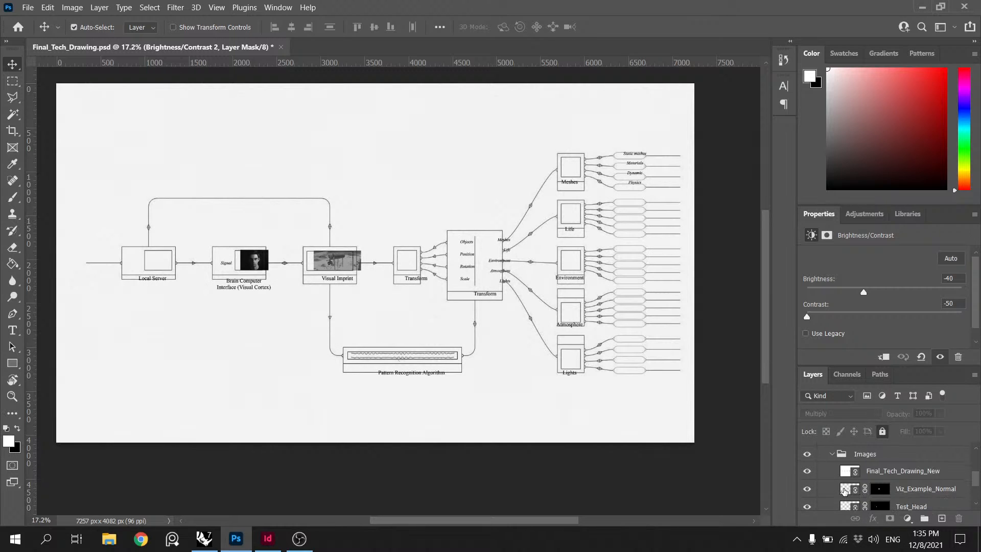
left_click(834, 458)
scroll(834, 461, "up", 1)
left_click(834, 458)
mouse_move(880, 473)
left_mouse_down()
mouse_move(880, 454)
mouse_move(917, 456)
mouse_move(887, 456)
mouse_move(898, 456)
mouse_move(894, 477)
mouse_move(892, 460)
left_mouse_up()
left_click(876, 490)
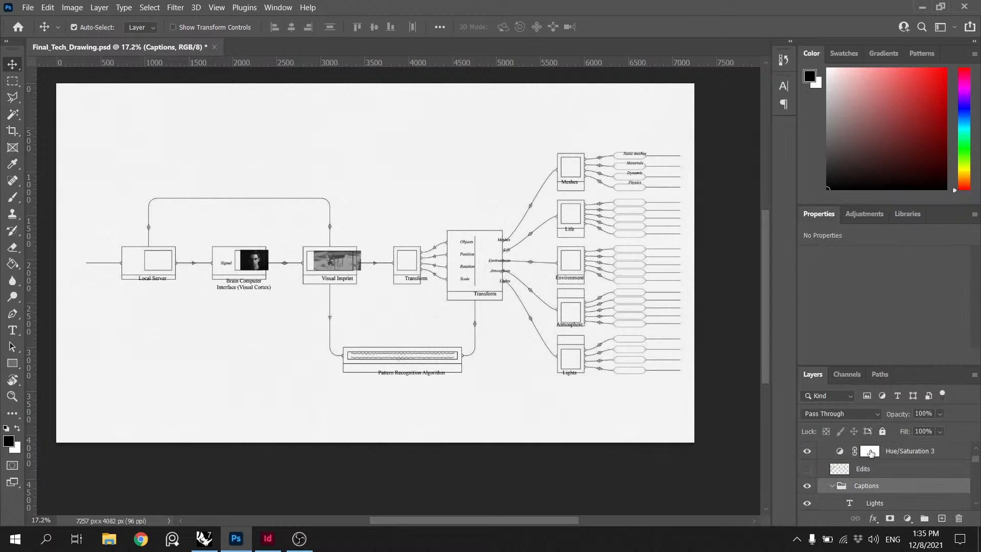
Step: Lock the Hue/Saturation 3 and Brightness/Contrast 2 adjustment layers
scroll(881, 480, "up", 2)
left_click(882, 486)
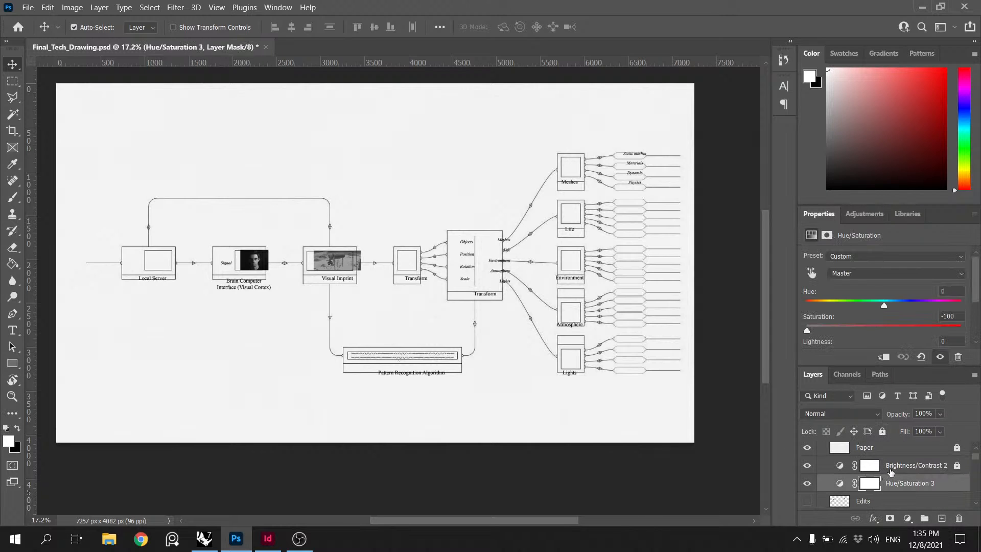
left_click(891, 471, "shift")
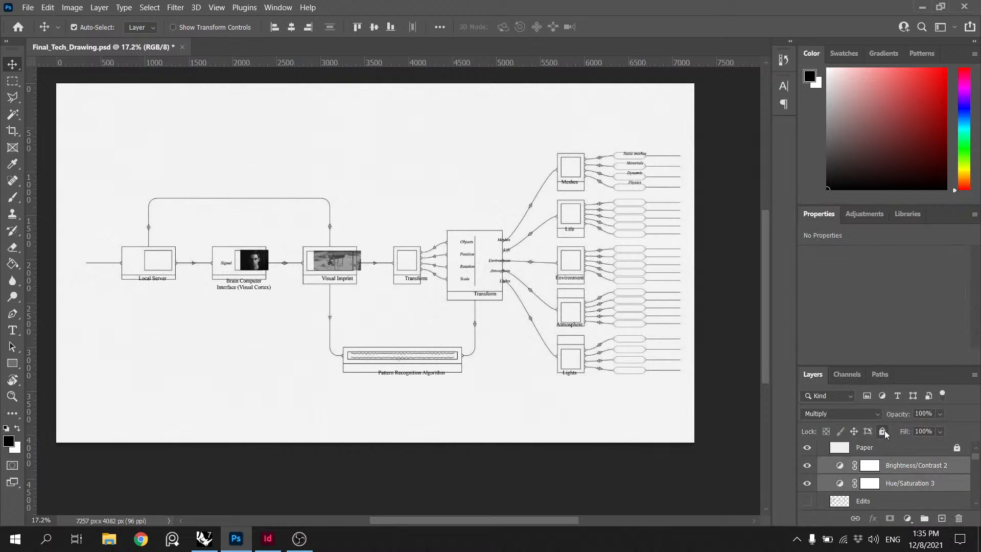
left_click(883, 431)
Step: Group the Hue/Saturation 3 and Brightness/Contrast 2 layers and name the group FX
left_click(888, 488)
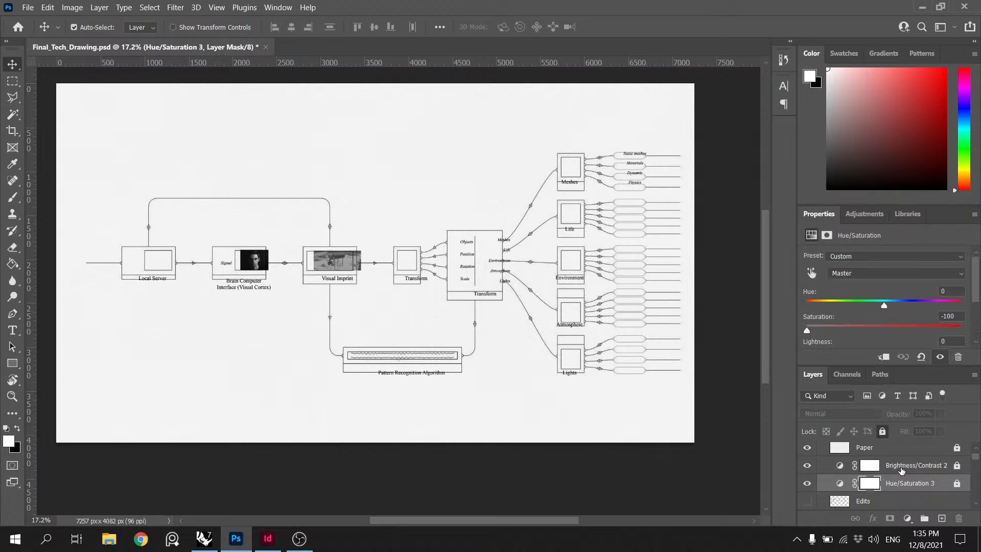
left_click(901, 472, "shift")
key("ctrl+g")
double_click(875, 464)
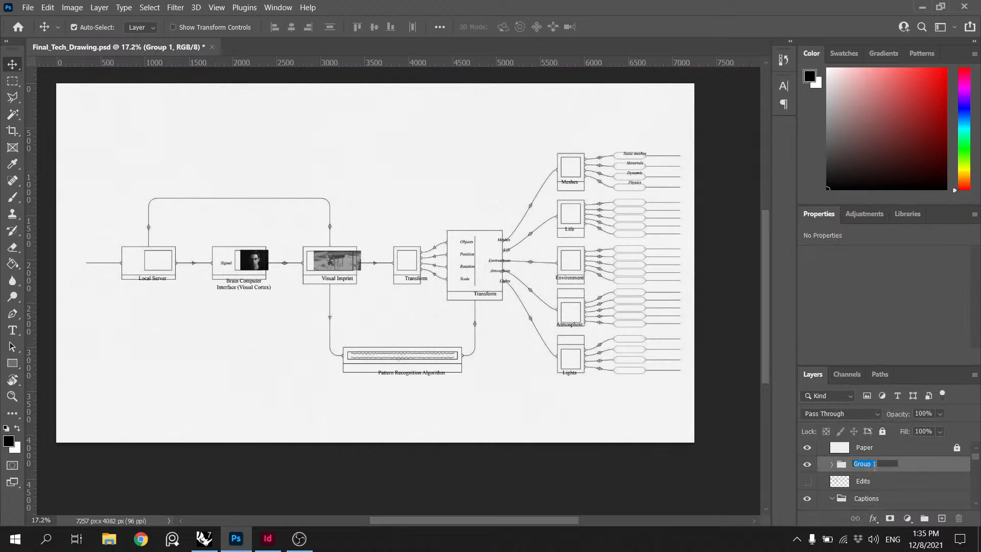
type("FX")
key("Return")
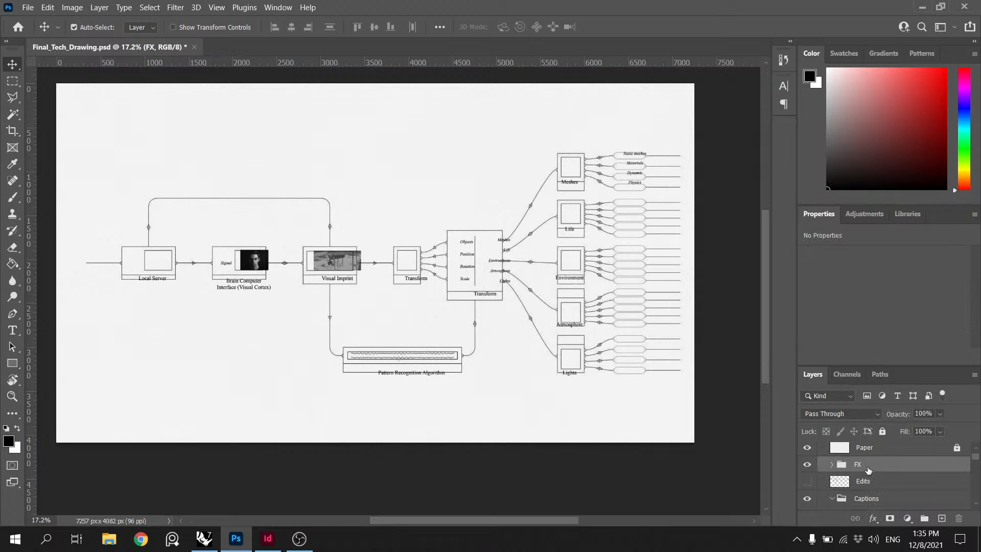
Step: Place the Edits layer directly above the FX group and save the document
left_click_drag(864, 481, 854, 461)
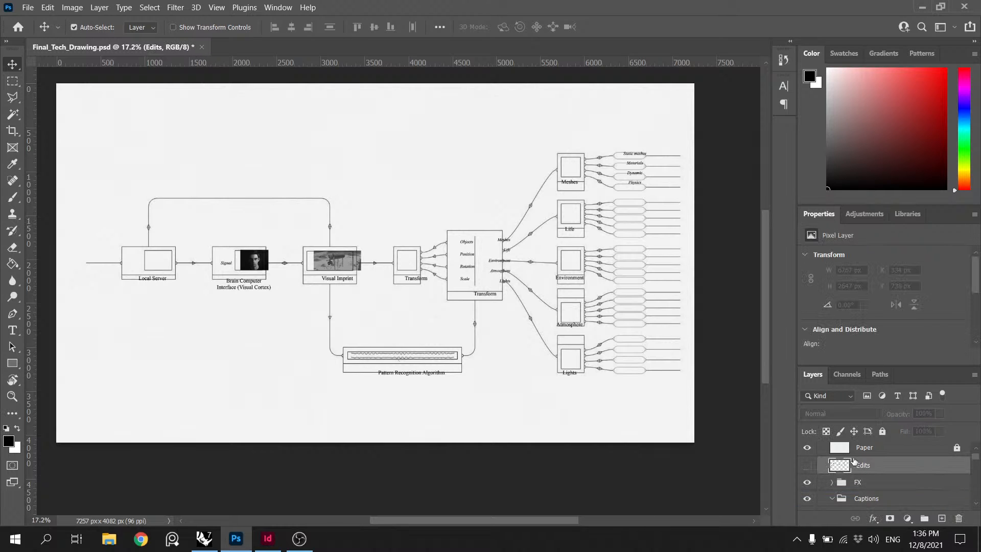
key("ctrl+s")
scroll(390, 287, "down", 4)
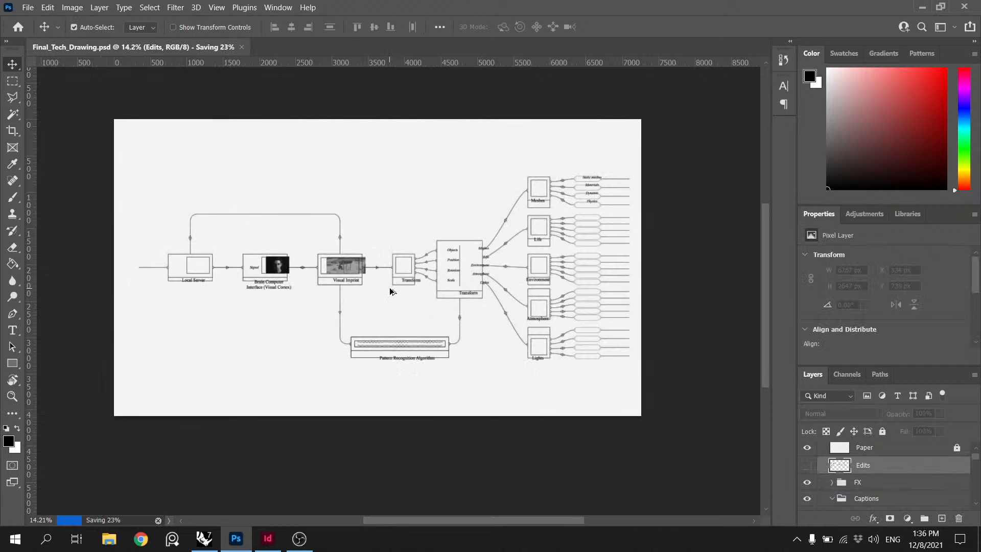
scroll(511, 263, "up", 4)
scroll(378, 250, "up", 2)
scroll(346, 252, "down", 5)
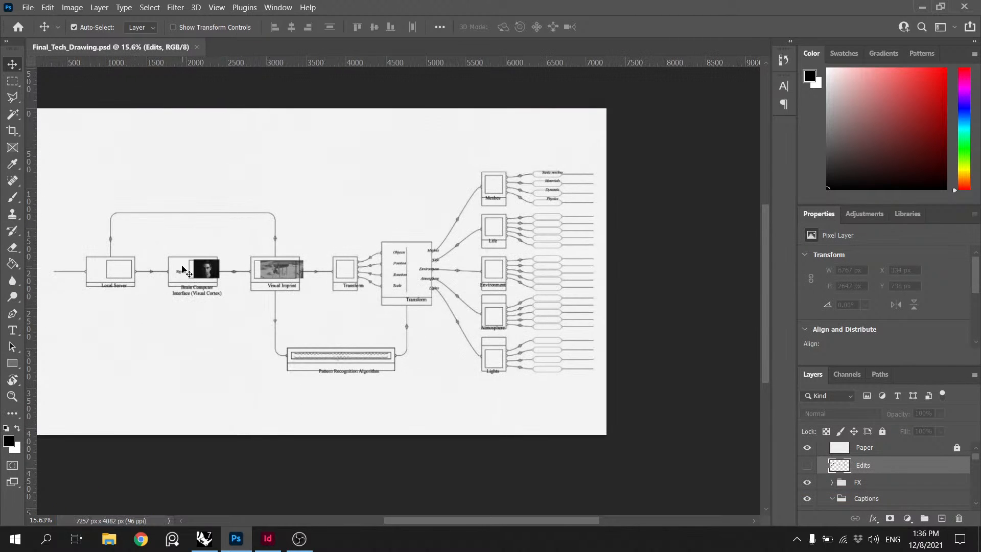
scroll(185, 309, "up", 5)
scroll(836, 464, "down", 2)
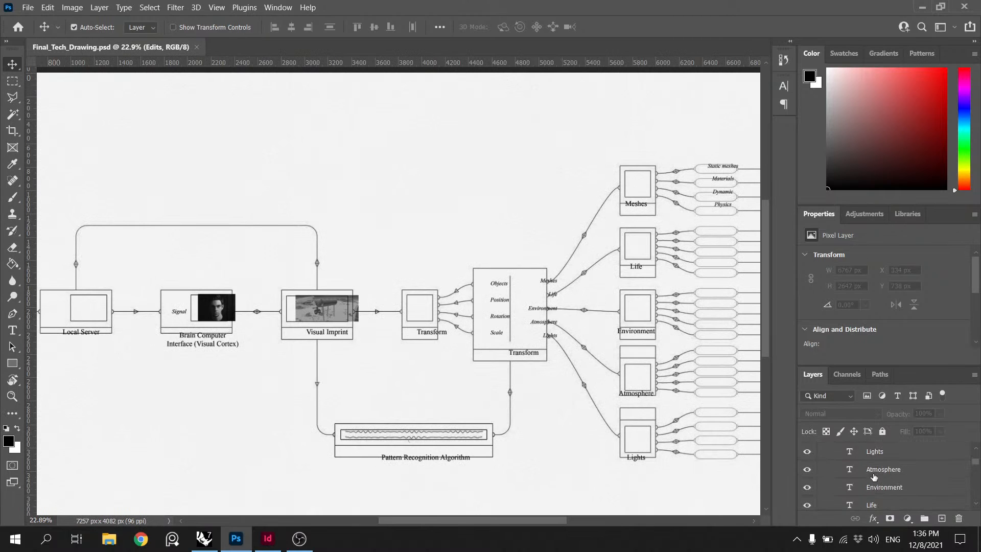
Step: Collapse the Captions and Images groups in the layer list
left_click(832, 466)
scroll(839, 473, "down", 1)
left_click(833, 467)
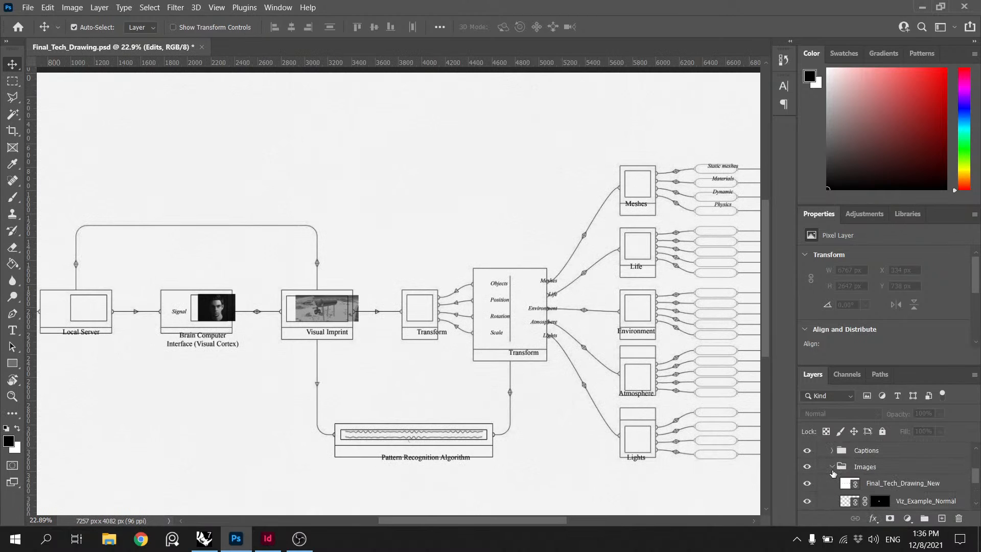
scroll(835, 469, "down", 1)
scroll(835, 469, "up", 1)
scroll(217, 315, "up", 3)
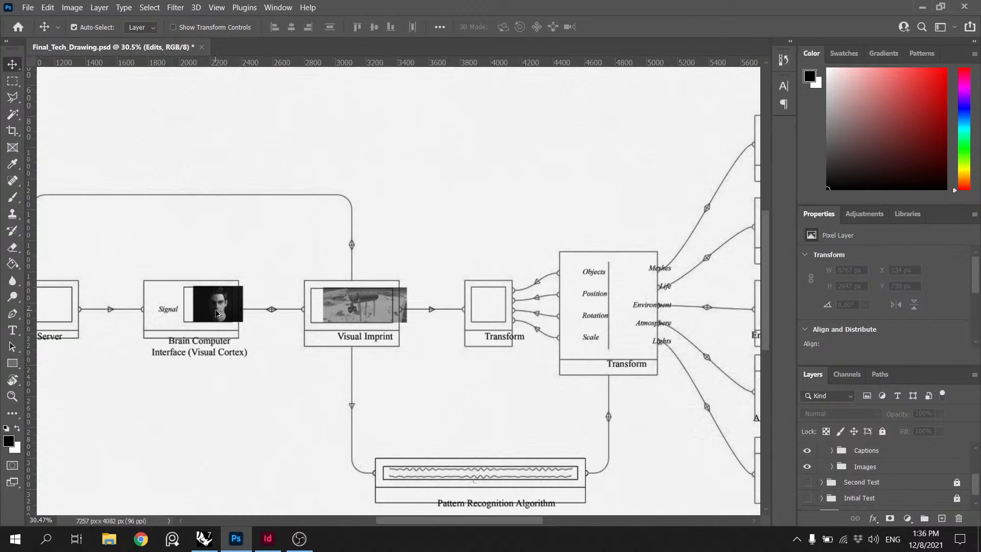
Step: Move the Test_Head image so it sits inside the picture frame of the Brain Computer Interface node
left_click_drag(219, 313, 210, 313)
key("ctrl+z")
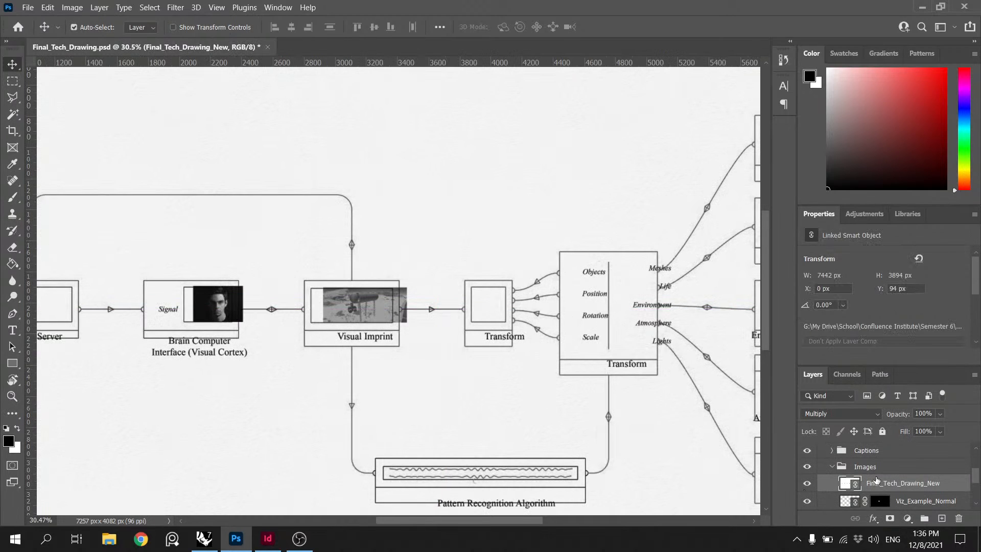
left_click(838, 467)
left_click(833, 467)
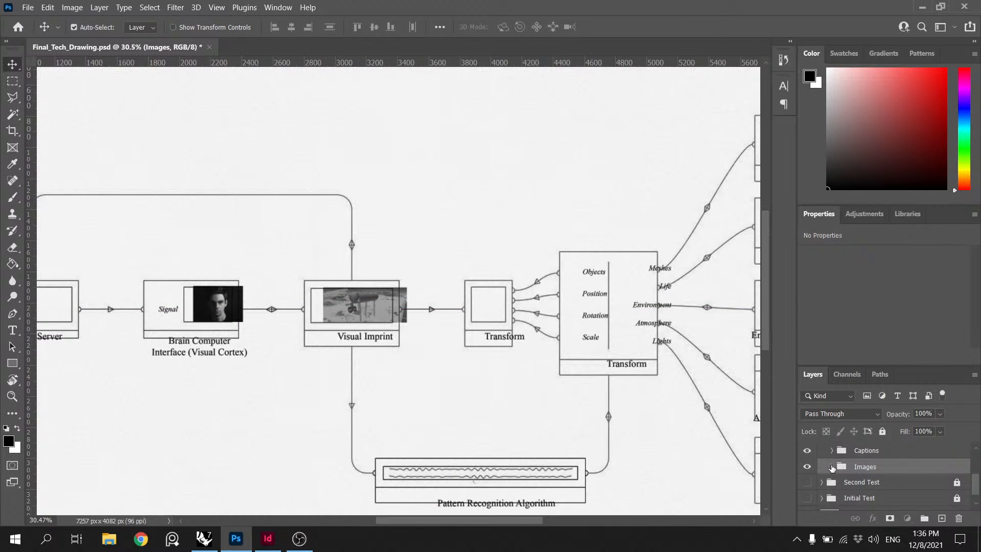
left_click(832, 467)
scroll(893, 492, "down", 1)
left_click(889, 503)
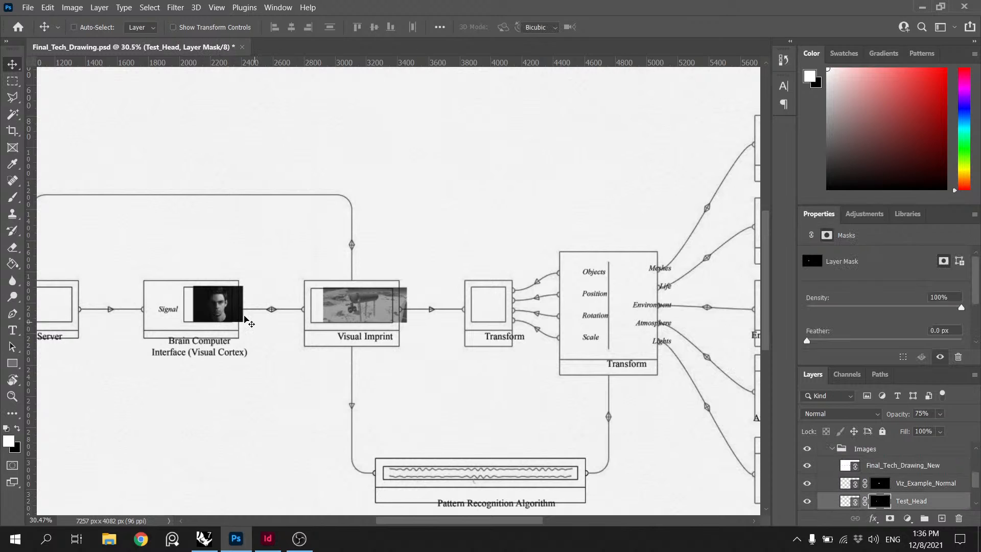
key("ctrl+t")
left_click_drag(233, 314, 223, 314)
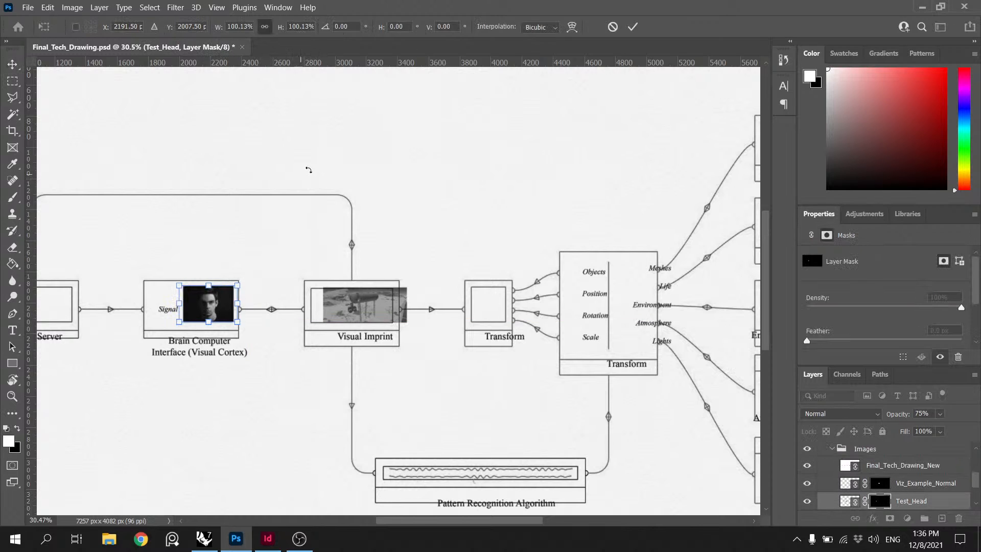
left_click(633, 27)
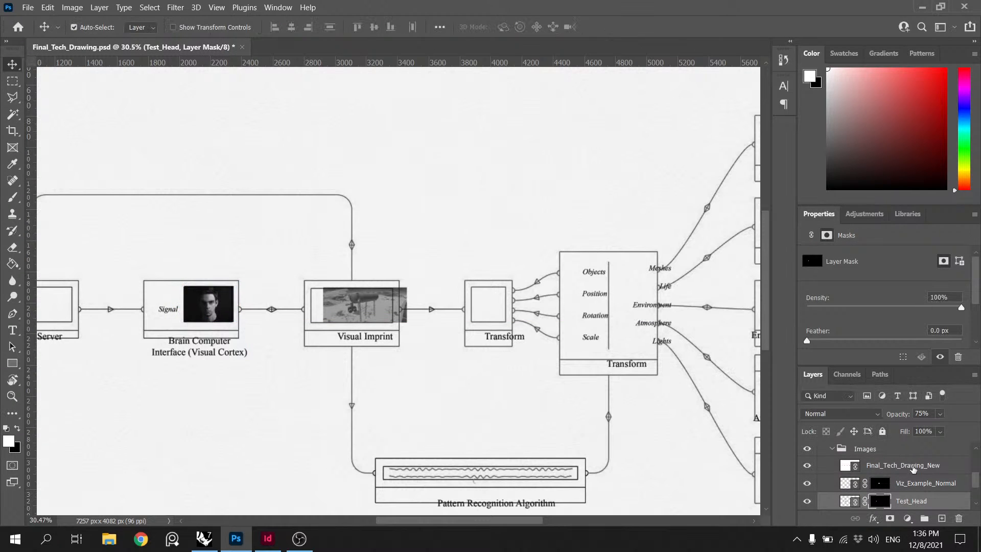
Step: Move the Viz_Example_Normal image into the Visual Imprint node's picture frame, at X 2845 px and Y 1871 px
left_click(922, 483)
key("ctrl+t")
left_click_drag(357, 310, 343, 309)
scroll(344, 309, "up", 6)
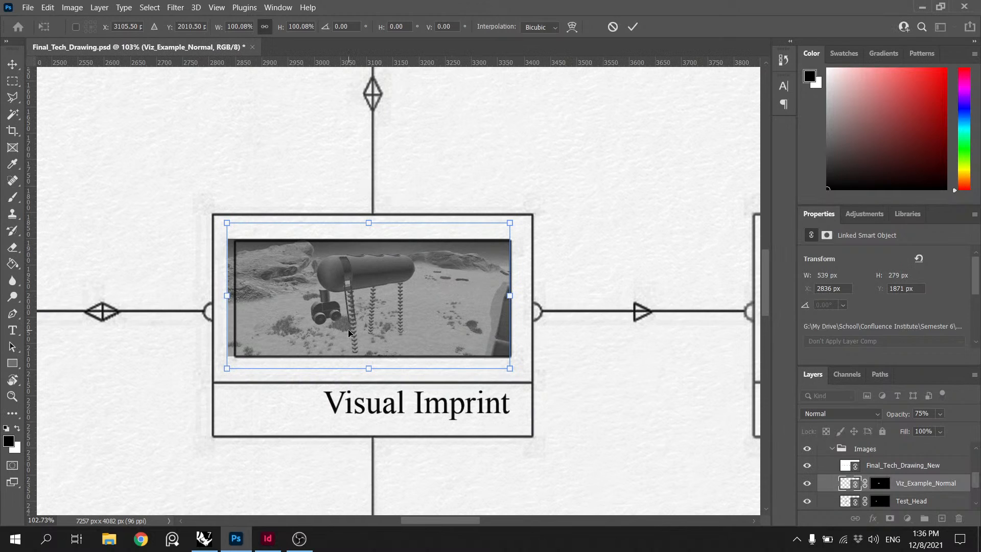
key("Right")
key("Right")
key("Right")
key("Right")
key("Right")
key("Right")
key("Right")
key("Right")
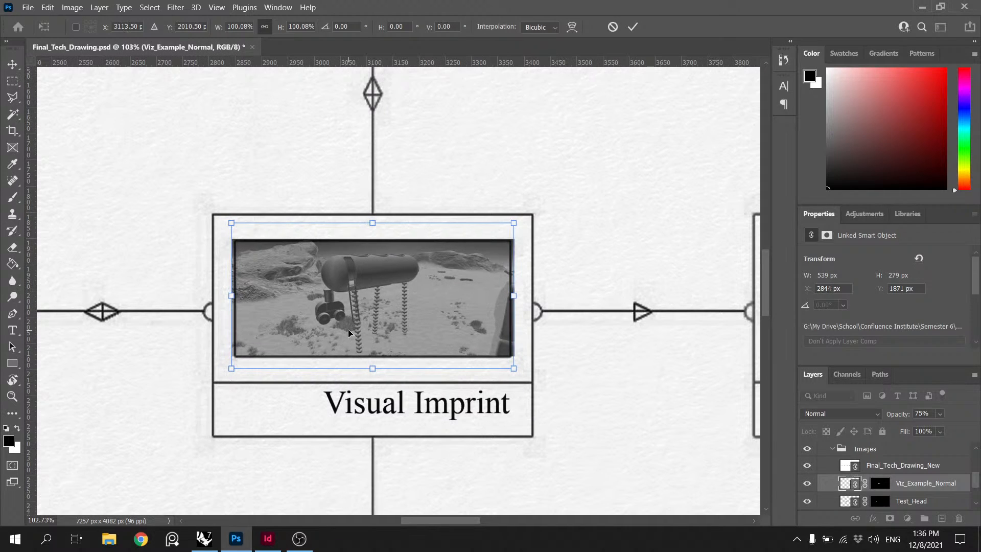
key("Right")
left_click(633, 26)
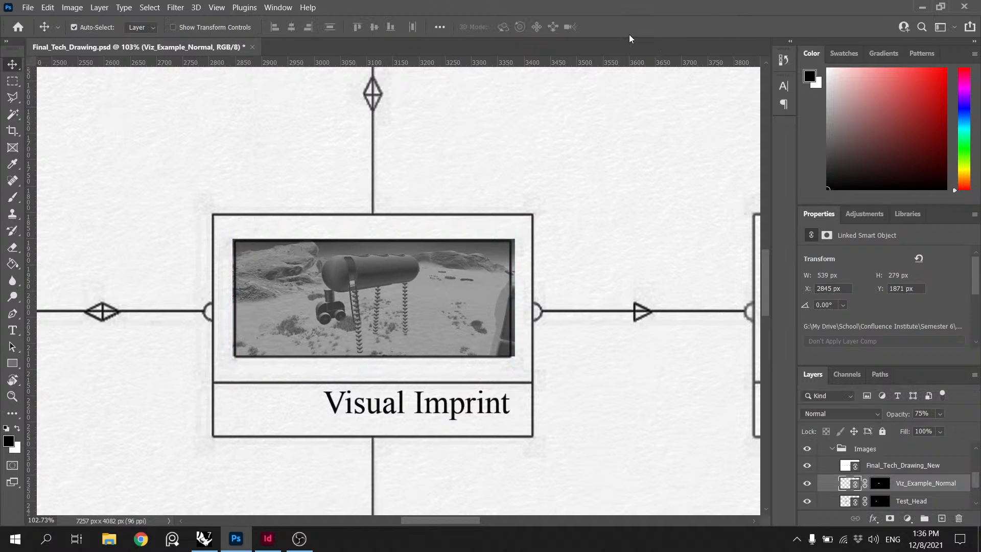
Step: Shift the Materials, Dynamic and Physics captions slightly left within their rounded boxes beside the Meshes node
scroll(499, 185, "down", 10)
scroll(654, 211, "down", 3)
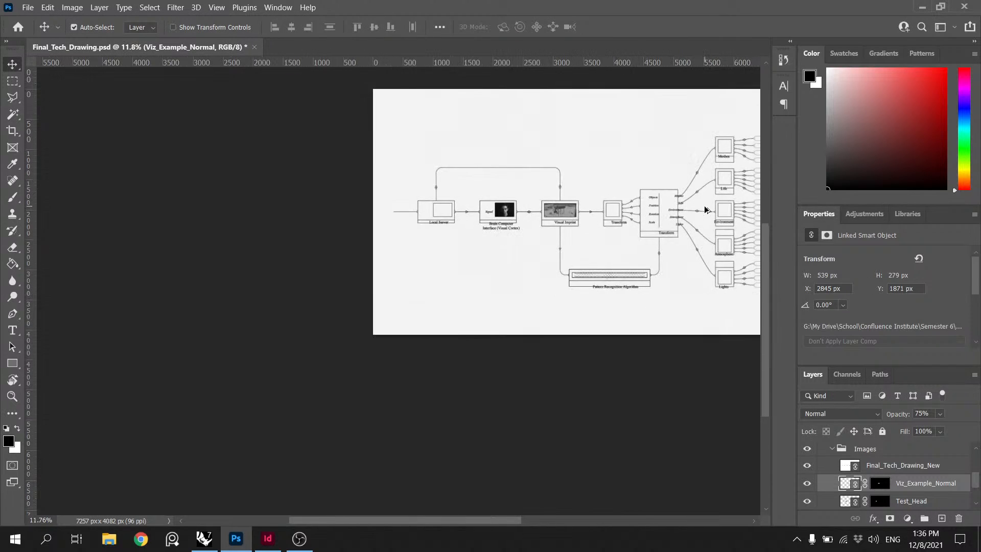
scroll(729, 214, "up", 2)
scroll(673, 196, "up", 2)
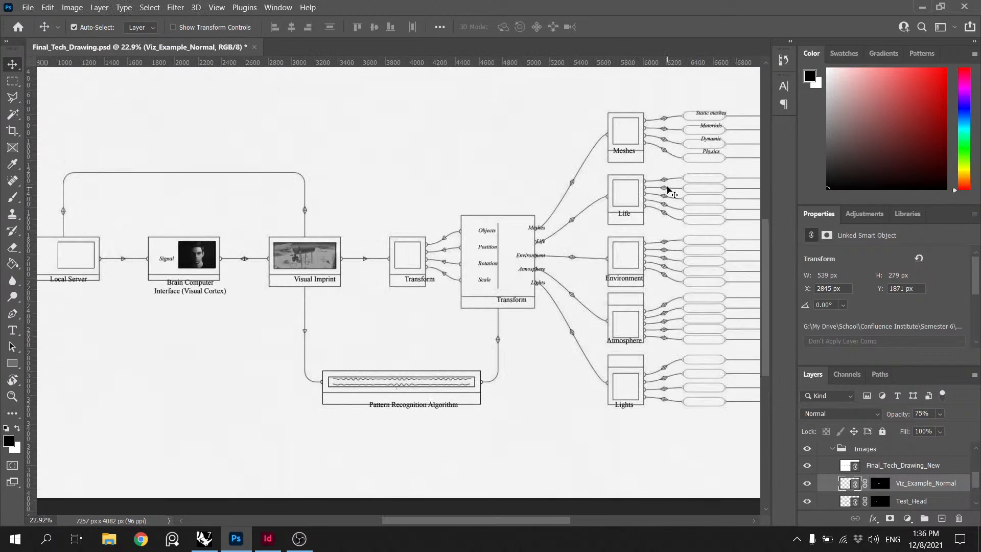
left_click(707, 184)
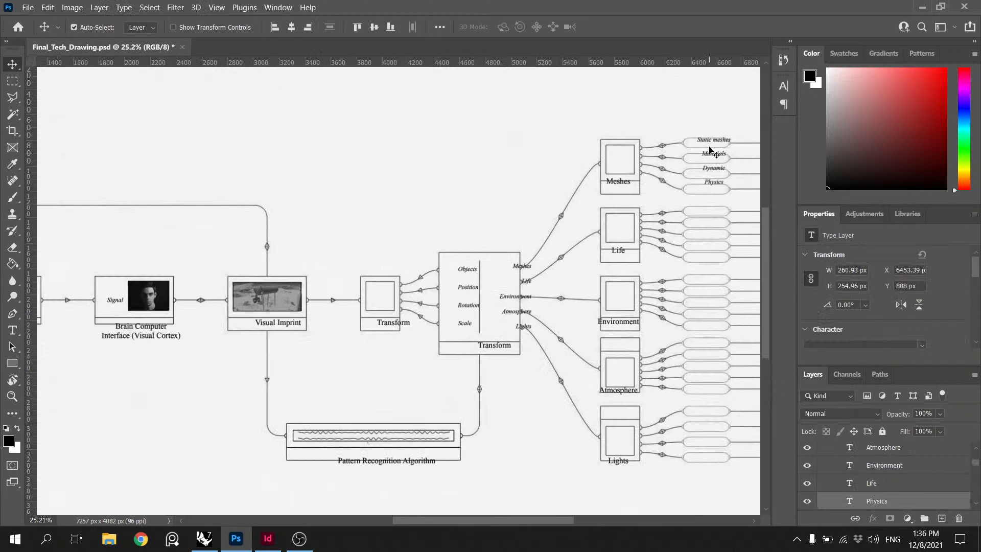
left_click_drag(713, 144, 709, 144)
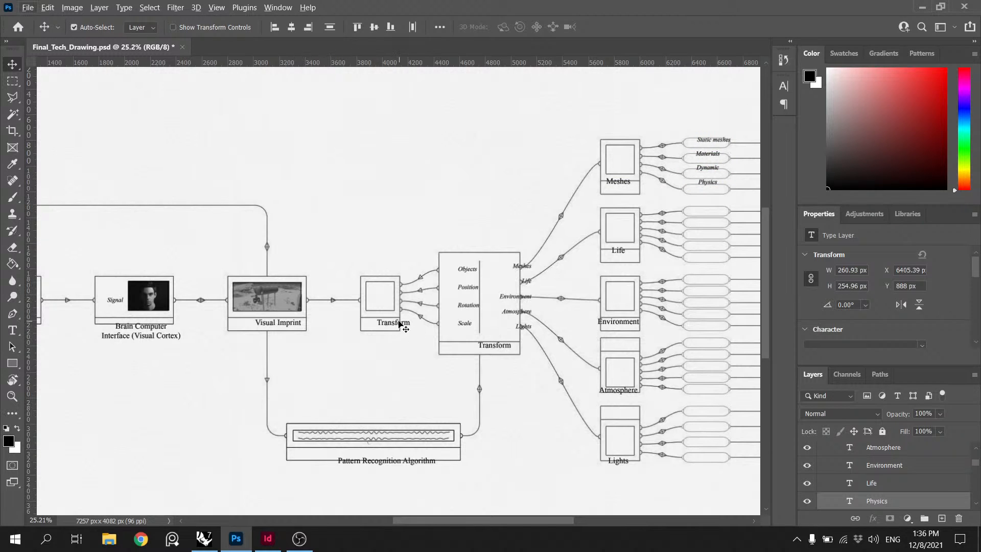
Step: Centre the two Transform captions and the Visual Imprint, Pattern Recognition Algorithm and Brain Computer Interface captions under their nodes
left_click_drag(401, 325, 388, 325)
left_click_drag(486, 351, 474, 352)
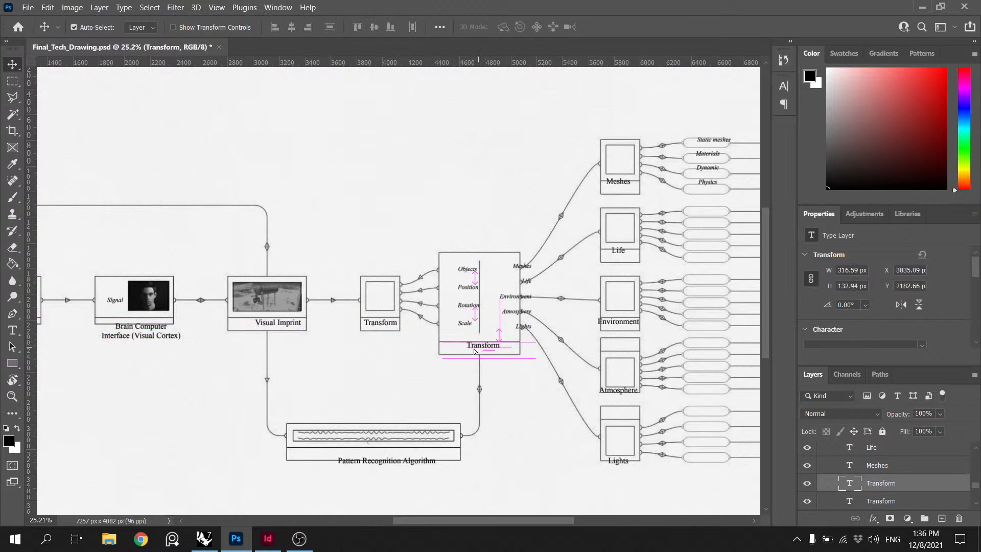
left_click_drag(275, 325, 264, 325)
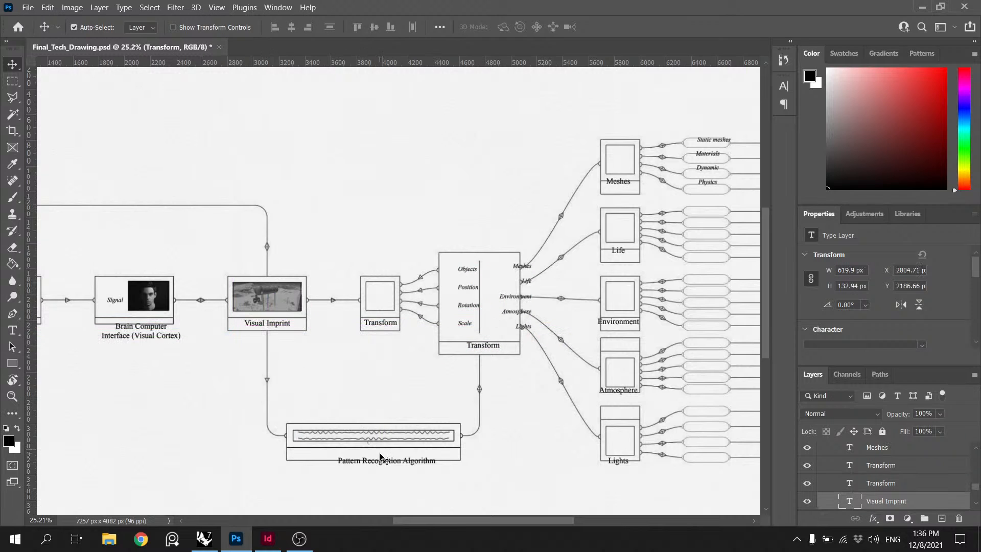
left_click_drag(386, 463, 378, 457)
left_click_drag(155, 335, 148, 335)
Step: Centre the Local Server caption horizontally under its node
scroll(231, 338, "down", 4)
scroll(81, 351, "down", 4)
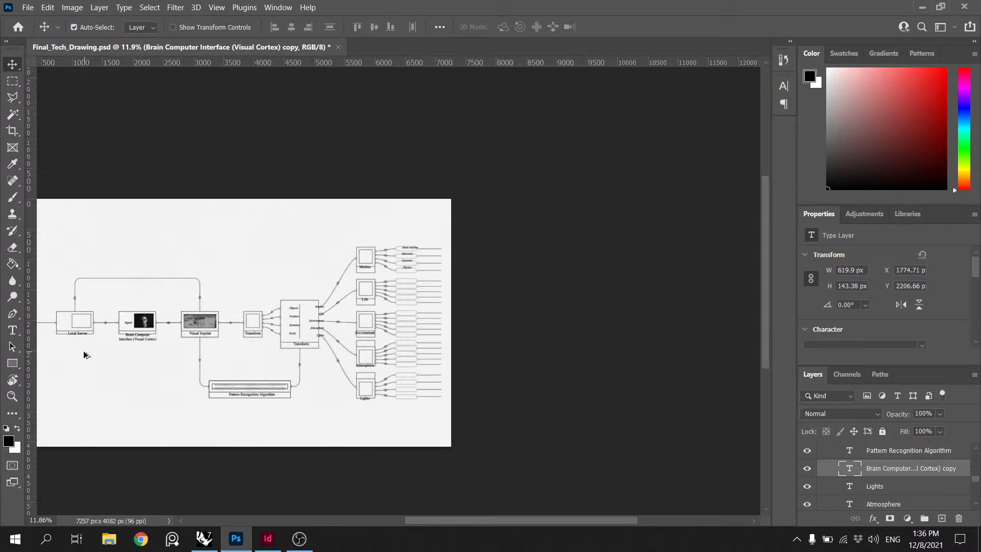
scroll(56, 347, "up", 5)
scroll(38, 343, "up", 3)
scroll(292, 434, "down", 4)
left_click_drag(414, 520, 364, 519)
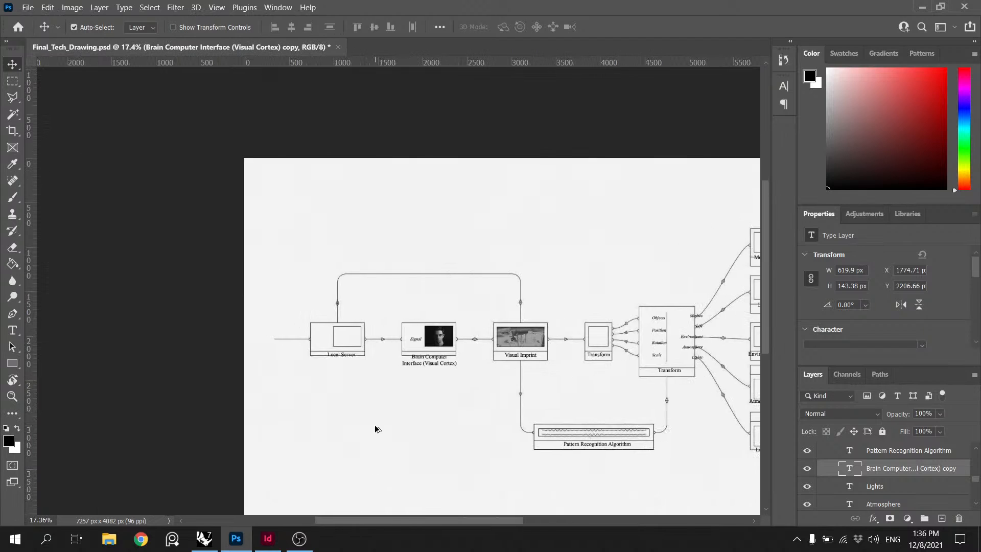
scroll(347, 355, "up", 9)
left_click_drag(359, 358, 354, 358)
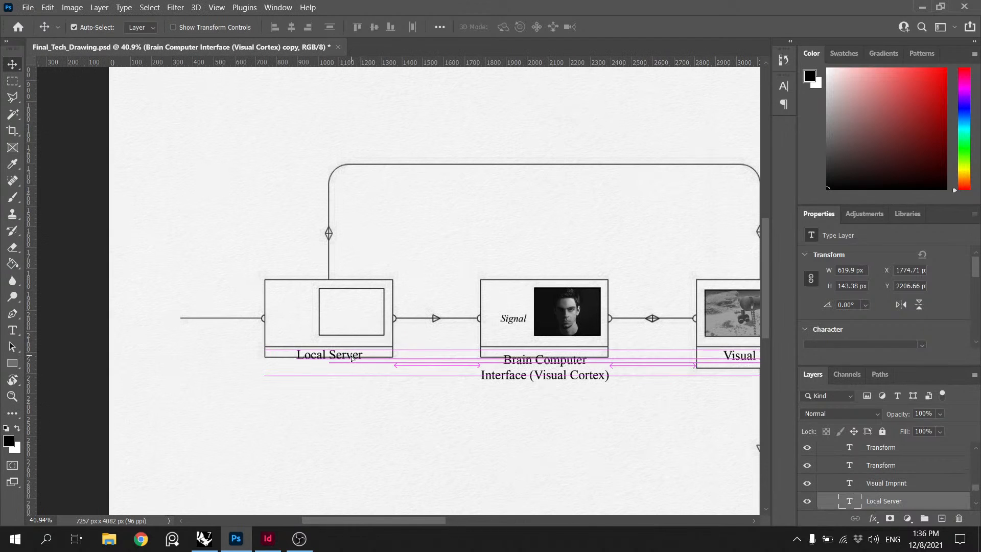
Step: Lower the Transform caption of the large node so it sits inside the label strip
scroll(576, 383, "down", 10)
scroll(724, 359, "up", 14)
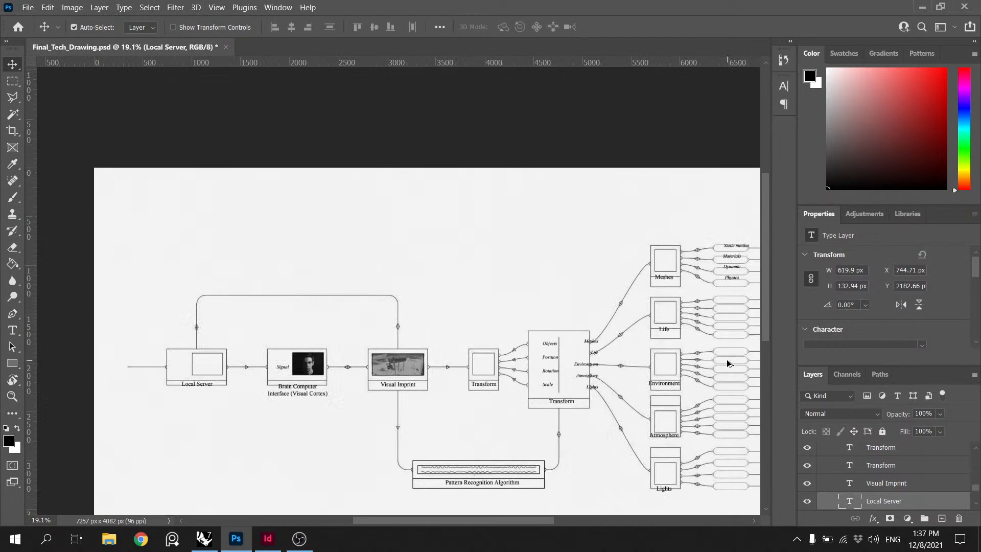
left_click(535, 323)
left_click_drag(536, 323, 536, 328)
scroll(536, 317, "down", 3)
Step: Move the Meshes, Life, Environment, Atmosphere and Lights captions left together so they fit inside the large Transform node
scroll(540, 301, "up", 4)
left_click(588, 305)
left_click(582, 285, "shift")
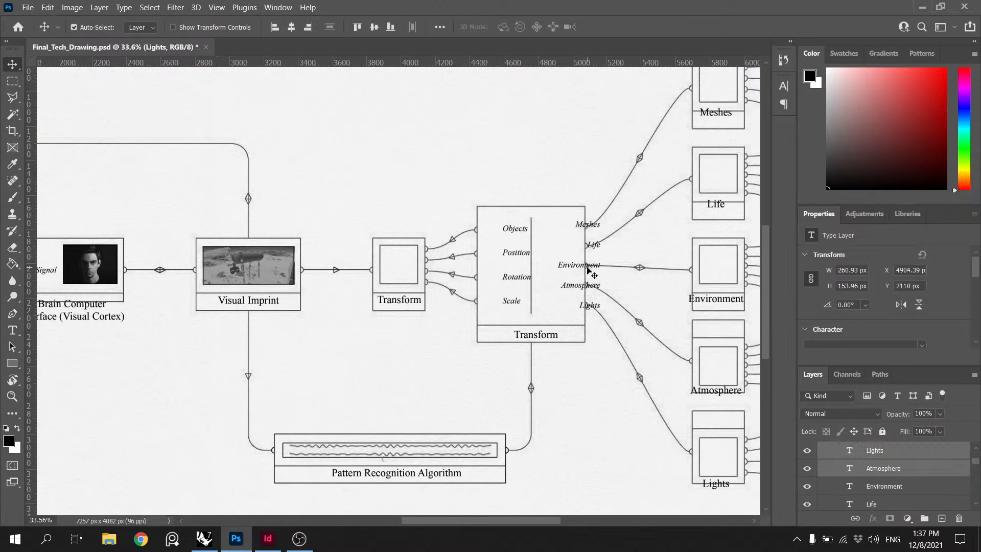
left_click(587, 265, "shift")
left_click(590, 248, "shift")
left_click_drag(589, 223, 562, 224)
key("ctrl+z")
left_click(593, 245, "shift")
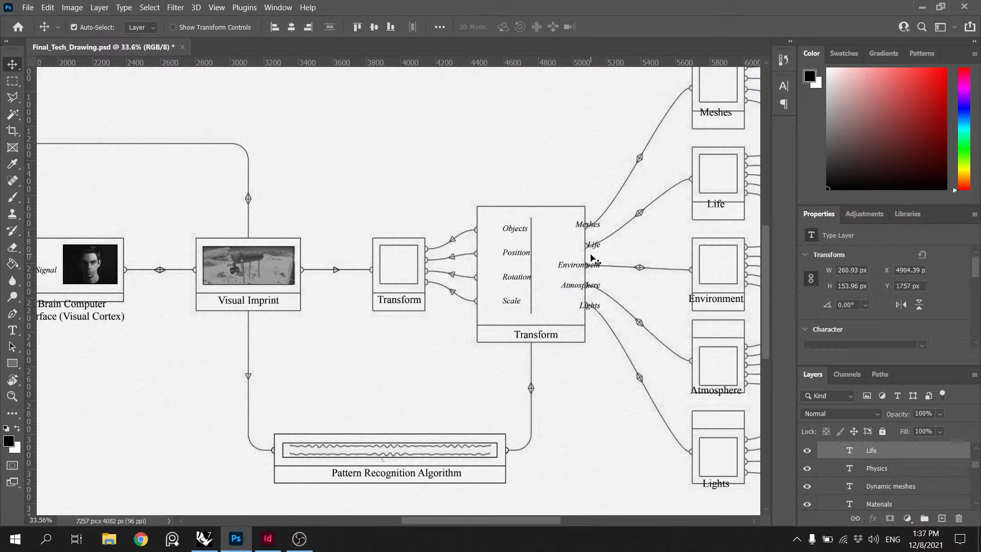
left_click_drag(593, 307, 573, 307)
Step: Move the Objects, Position, Rotation and Scale captions left together inside the large Transform node
left_click(512, 301)
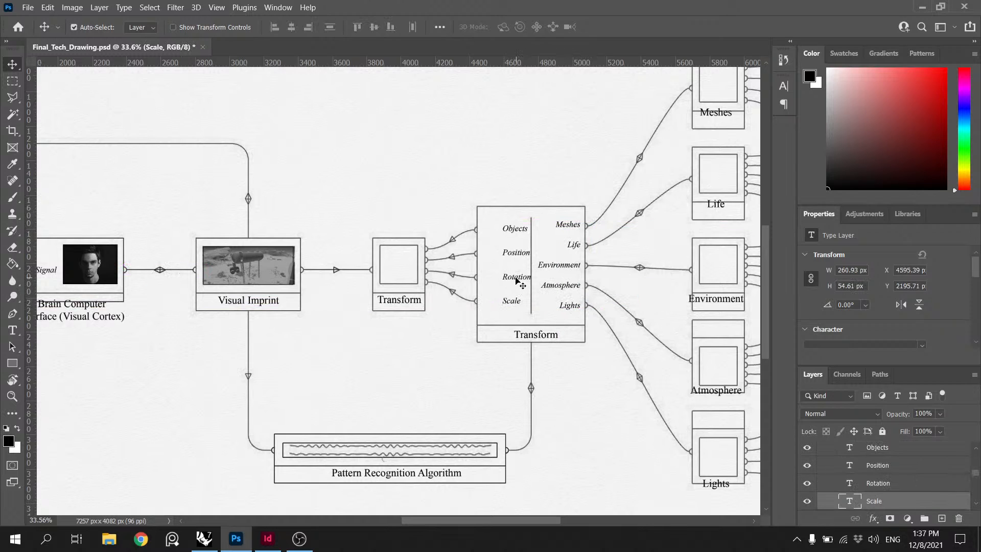
left_click(516, 278, "shift")
left_click(516, 253, "shift")
left_click(515, 229, "shift")
left_click_drag(515, 229, 502, 229)
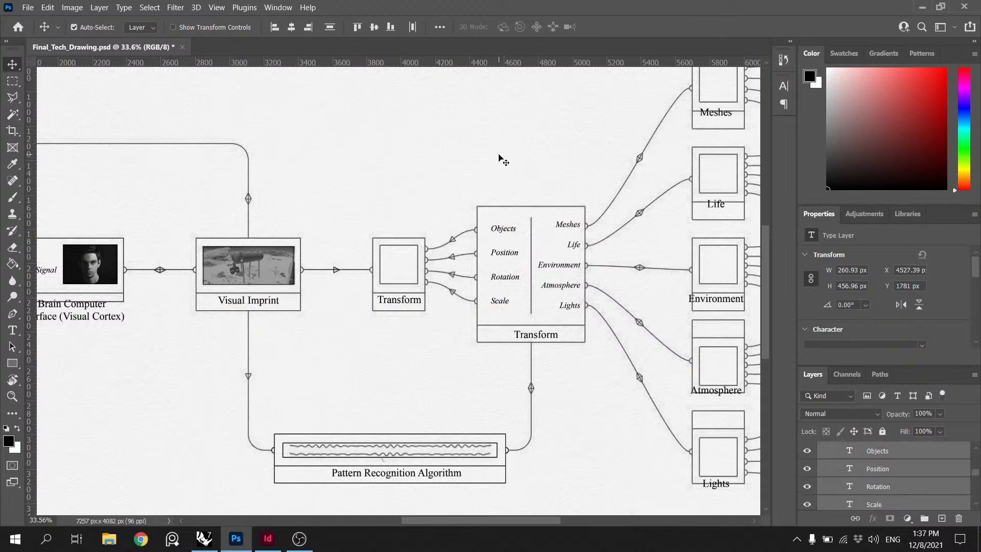
left_click(500, 156)
Step: Lower the Meshes, Life and Environment captions so they sit inside the label strips of their nodes
scroll(502, 161, "down", 5)
scroll(739, 198, "up", 5)
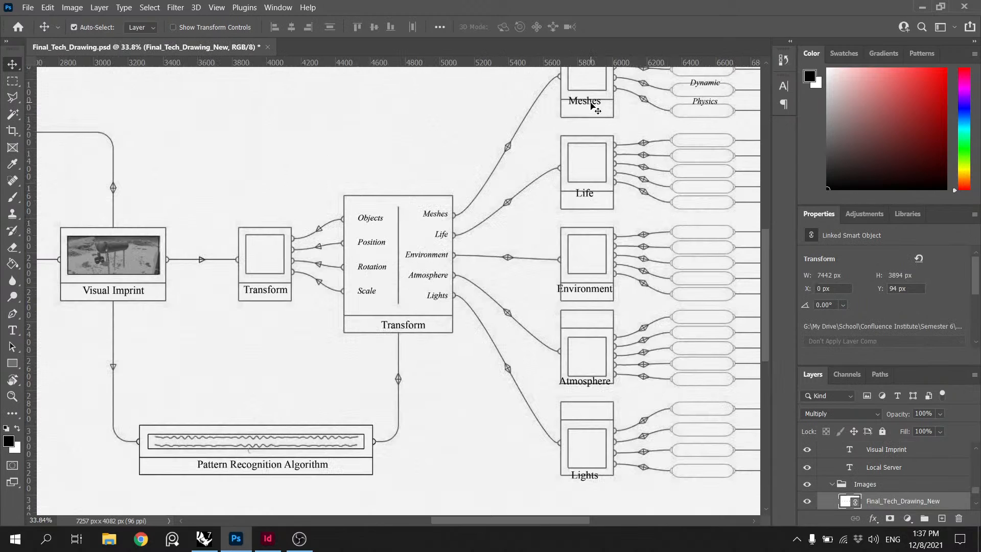
left_click_drag(593, 106, 592, 113)
left_click_drag(592, 194, 591, 201)
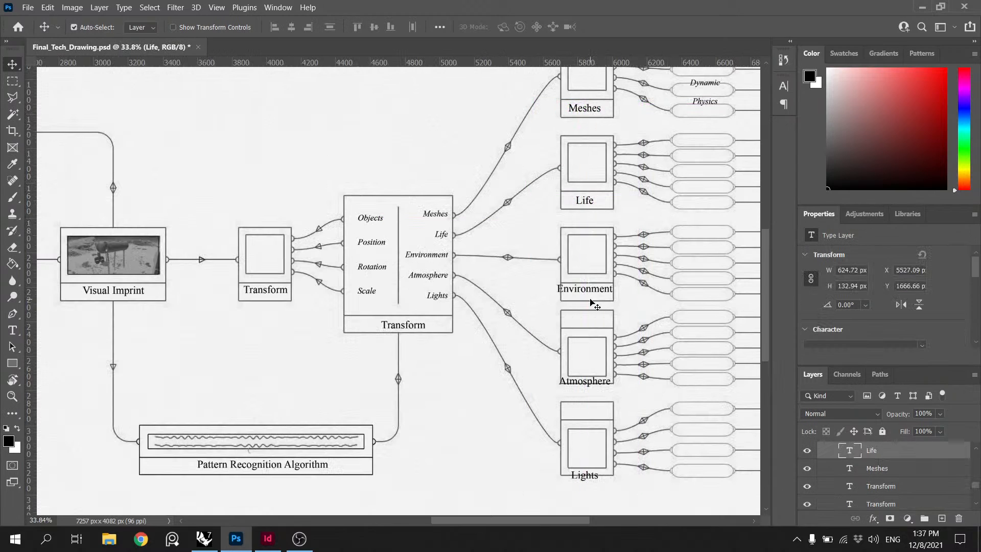
mouse_move(594, 295)
left_mouse_down()
mouse_move(595, 287)
mouse_move(595, 297)
left_mouse_up()
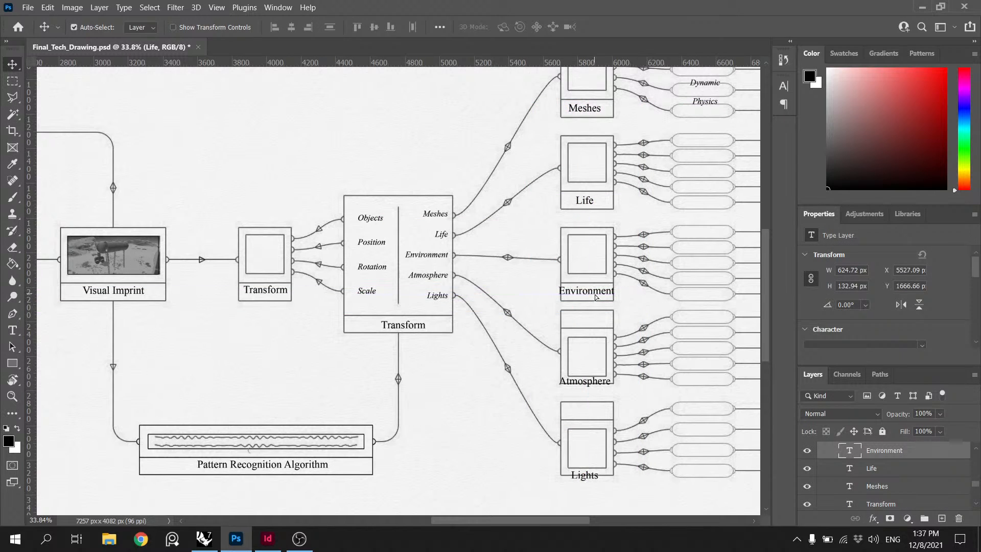
Step: Move the Atmosphere and Lights captions up into the label strips at the top of their nodes
left_click_drag(596, 383, 595, 321)
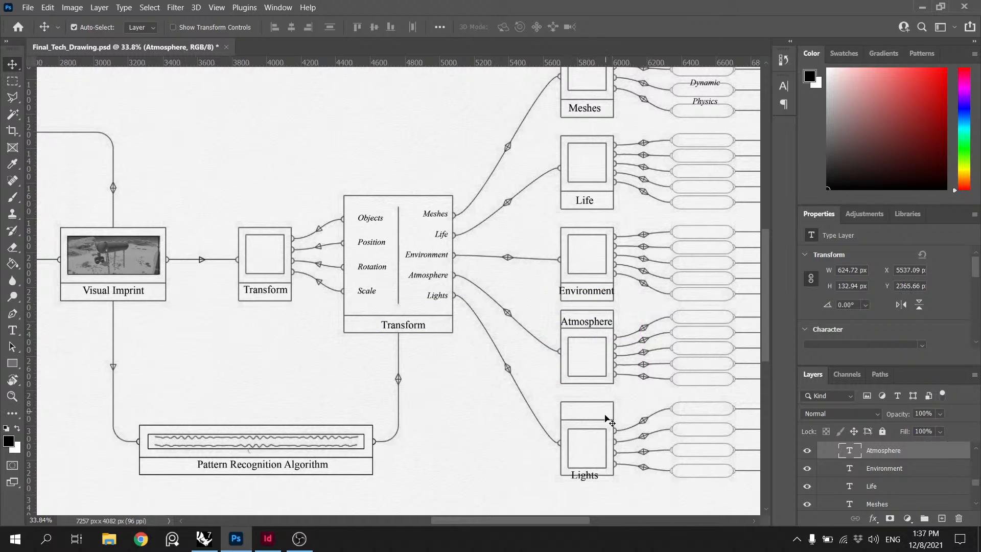
left_click_drag(594, 479, 596, 415)
scroll(613, 276, "down", 1)
scroll(613, 277, "down", 3)
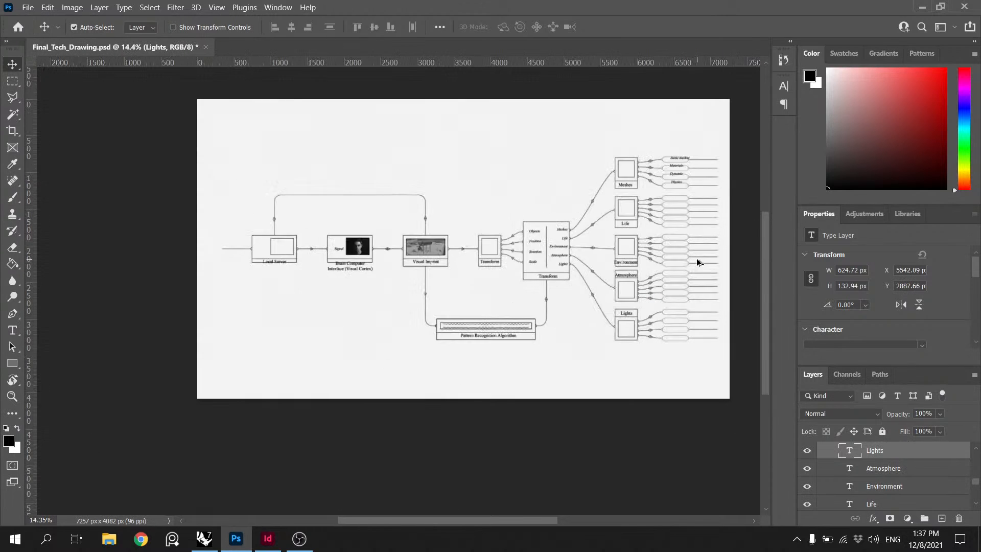
scroll(596, 313, "up", 2)
scroll(460, 217, "up", 3)
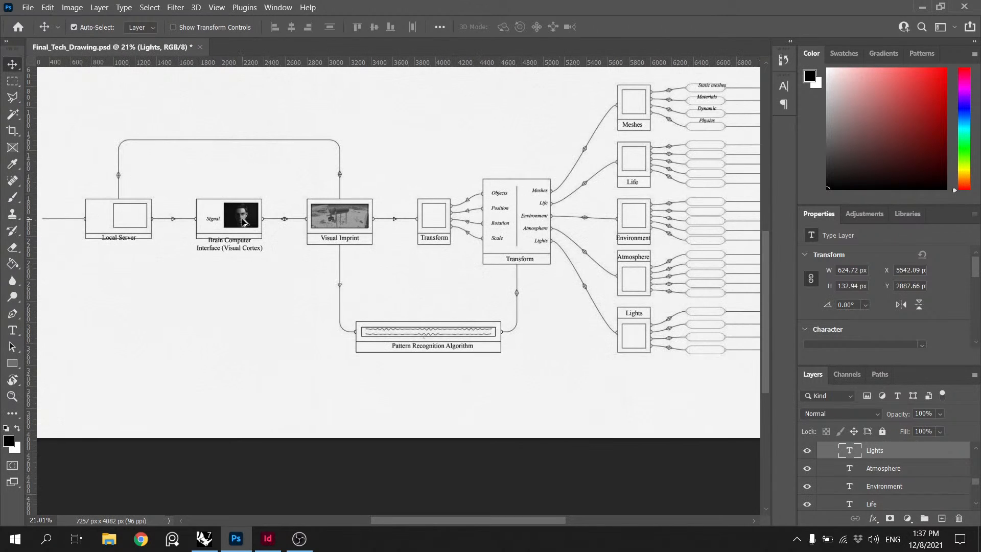
Step: Switch to Rhino and move the bottom edge of the second blue node's outer box down by one label-strip height
left_click(204, 539)
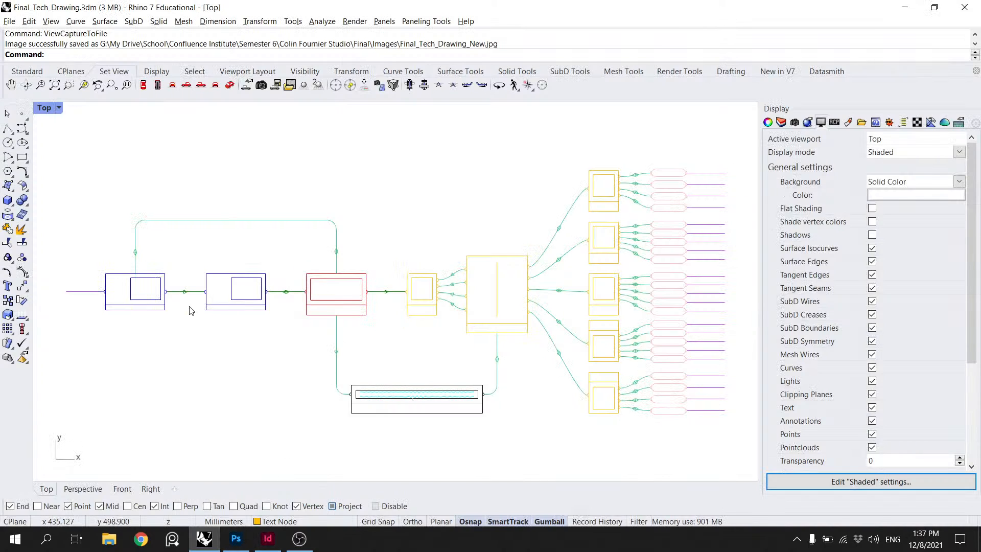
scroll(171, 310, "up", 6)
scroll(273, 310, "down", 8)
scroll(271, 310, "up", 6)
scroll(313, 308, "down", 4)
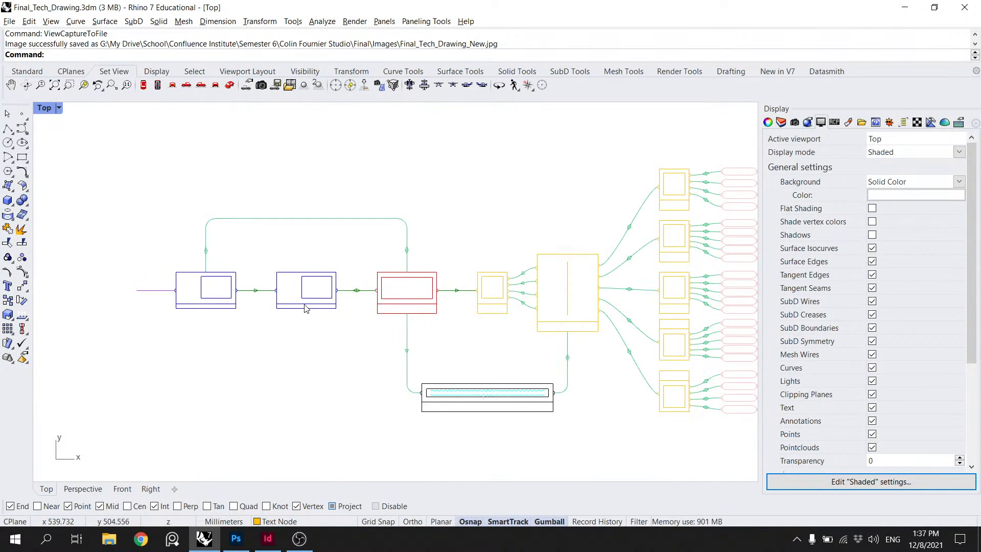
scroll(290, 312, "up", 4)
left_click(297, 308)
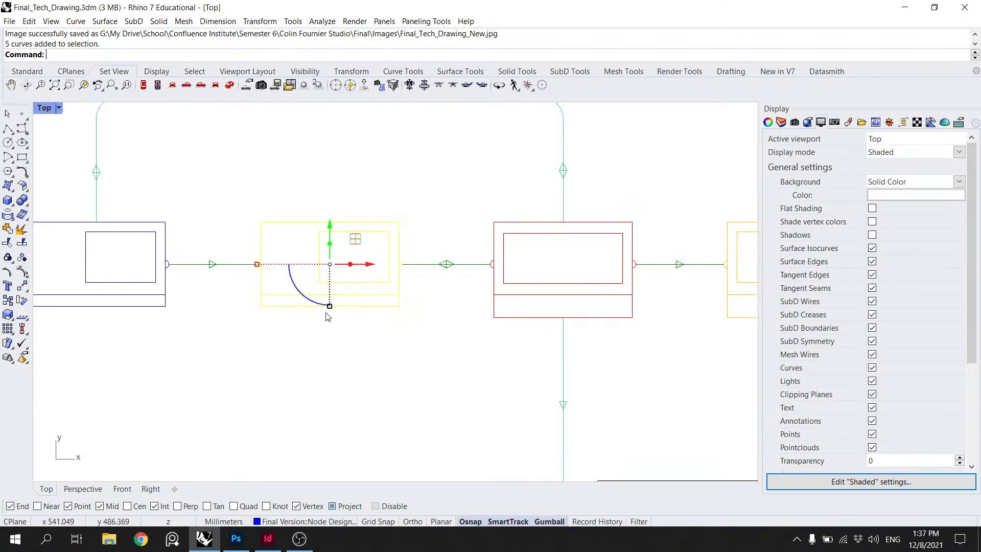
scroll(327, 312, "up", 8)
left_click(356, 320)
left_click(357, 299, "ctrl+shift")
left_click(413, 339)
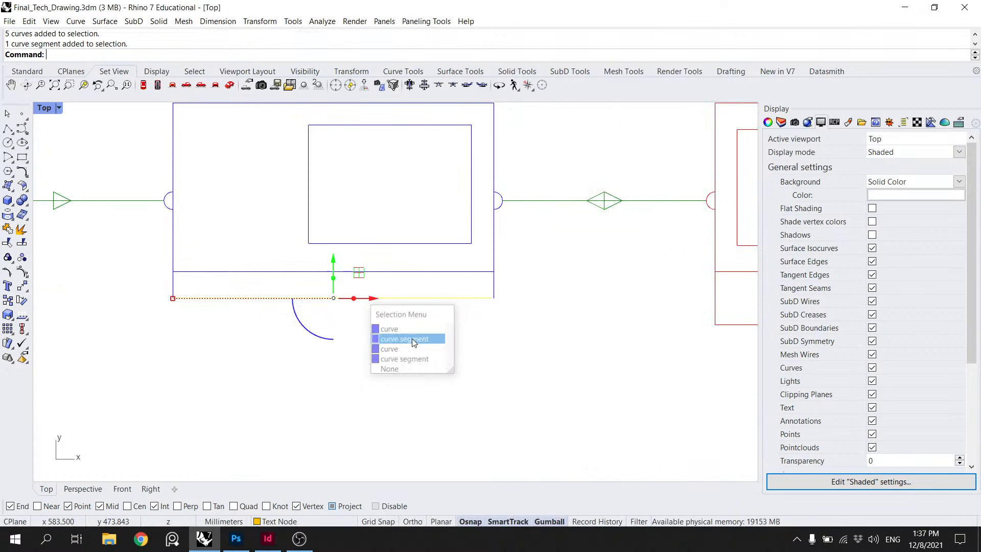
type("Move")
key("Return")
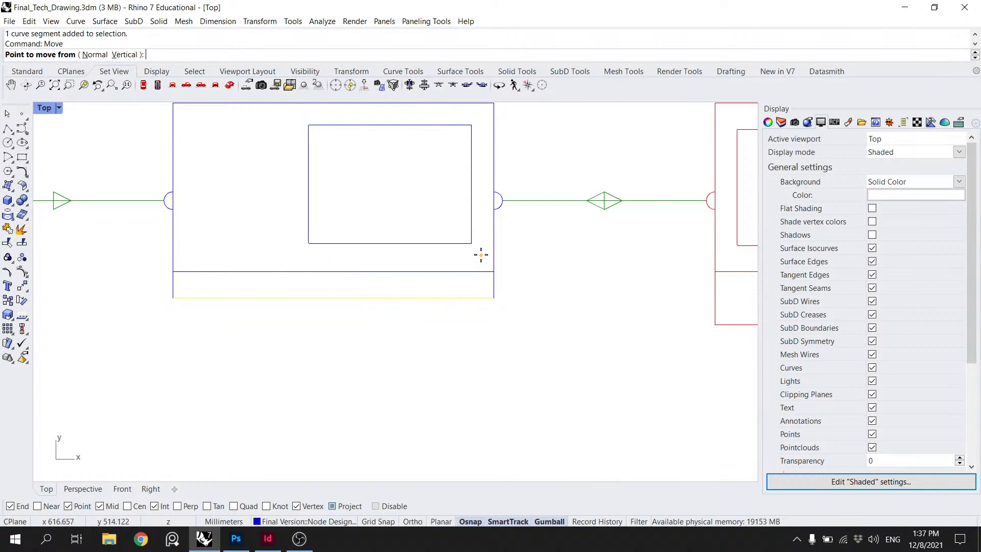
left_click(494, 271)
left_click(501, 302)
left_click(501, 301)
Step: Move the second blue node's outer bottom edge down by another label-strip height
left_click(483, 325, "ctrl+shift")
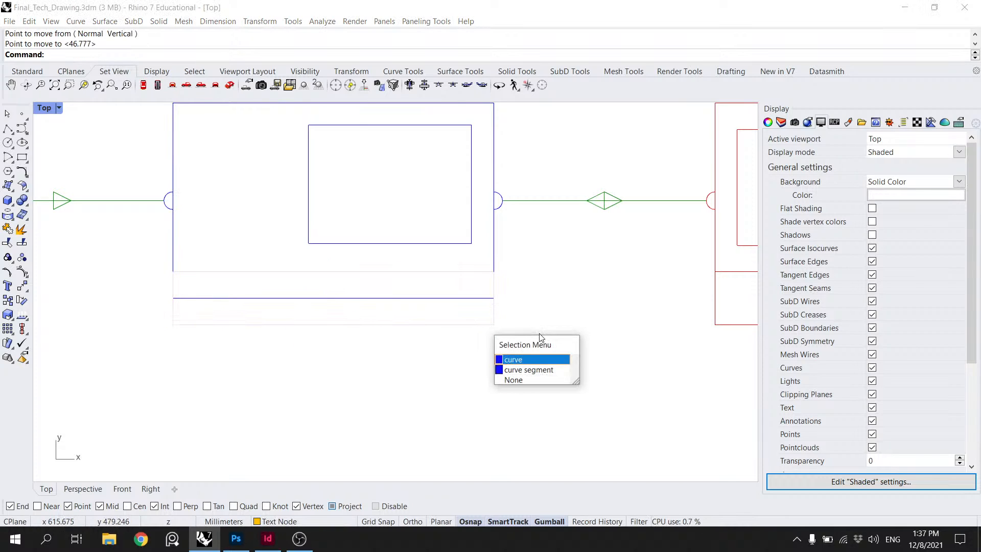
left_click(526, 368)
key("Return")
left_click(497, 272)
left_click(498, 301)
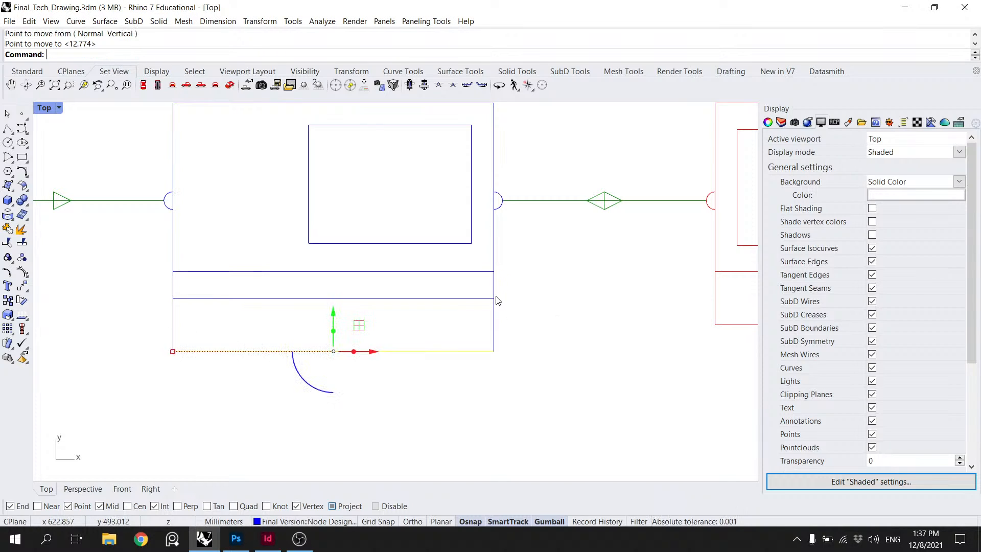
Step: Extend the second blue node's label strip down to the outer box's bottom edge and save the file
left_click(483, 302, "ctrl+shift")
left_click(525, 339)
key("Return")
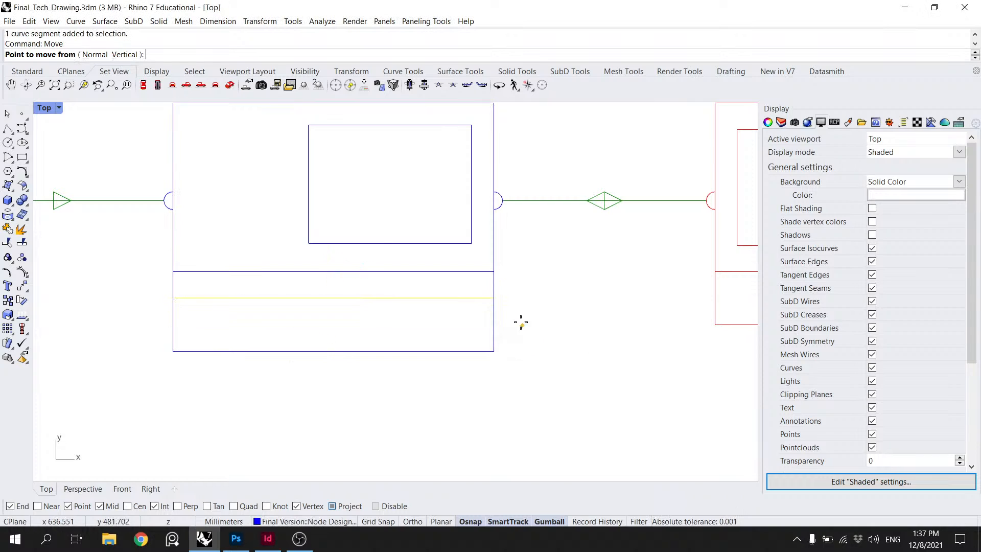
left_click(494, 298)
left_click(493, 350)
left_click(503, 311)
scroll(501, 309, "down", 8)
left_click_drag(484, 304, 569, 322)
key("ctrl+s")
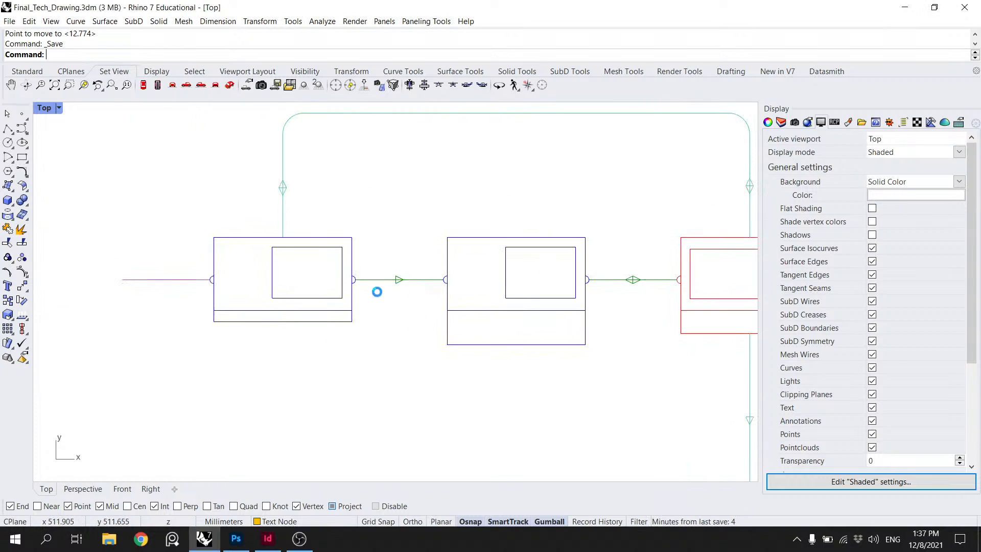
Step: Move the bottom edge of the first blue node's outer box down by one label-strip height
scroll(341, 317, "up", 6)
left_click(342, 325, "ctrl+shift")
left_click(384, 372)
key("Return")
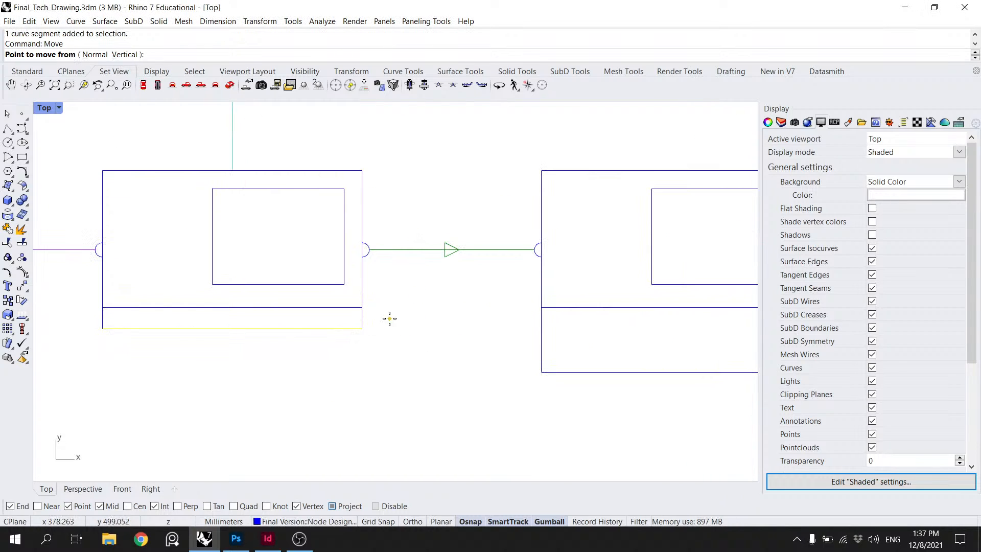
left_click(363, 307)
left_click(364, 318)
left_click(356, 336)
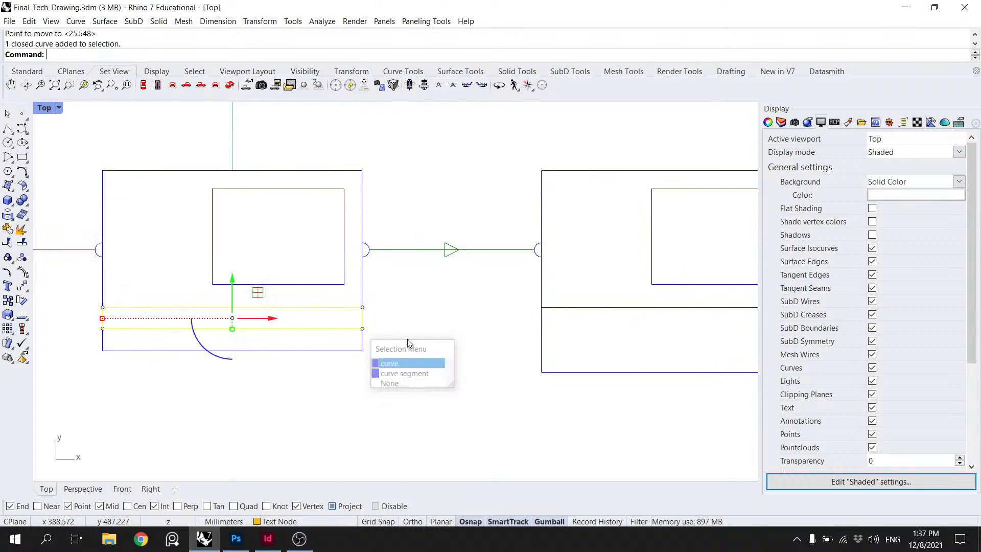
left_click(407, 357)
Step: Extend the first blue node's label strip down to its outer box's bottom edge and save the file
left_click(346, 330, "ctrl+shift")
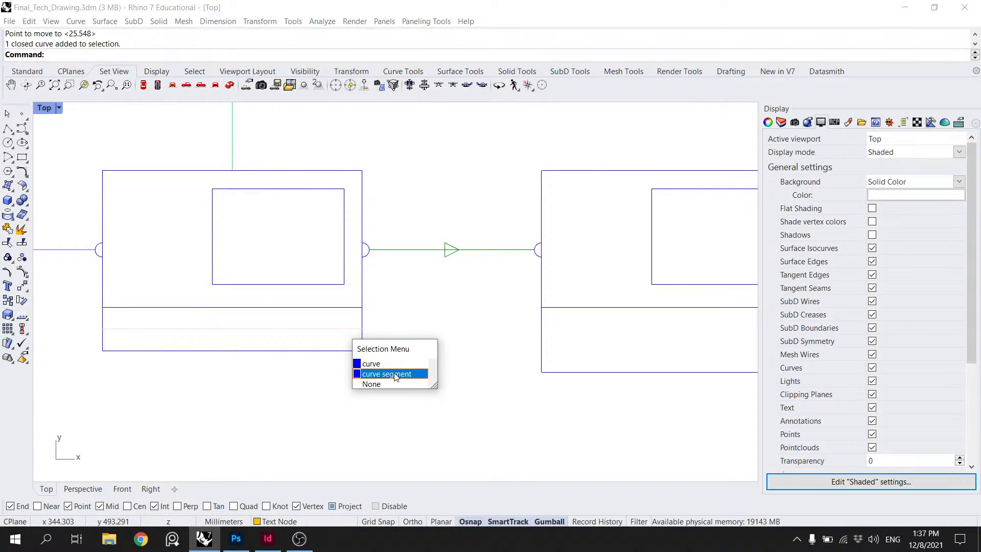
left_click(384, 373)
key("Return")
left_click(362, 307)
left_click(363, 350)
scroll(431, 336, "down", 5)
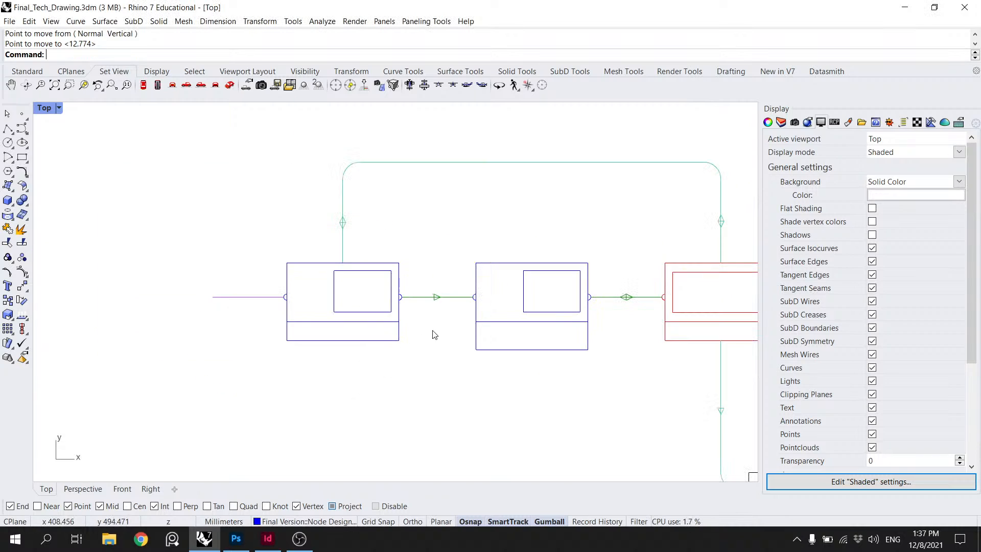
key("ctrl+s")
scroll(518, 313, "down", 3)
scroll(518, 313, "down", 3)
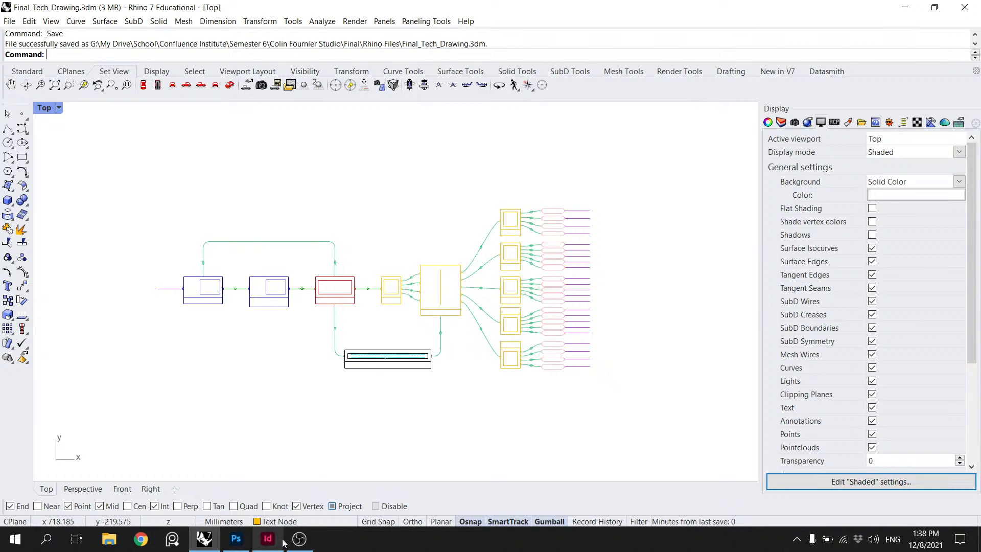
Step: Ungroup the curves of the fourth yellow node in the branching column
scroll(530, 332, "up", 4)
scroll(494, 331, "up", 4)
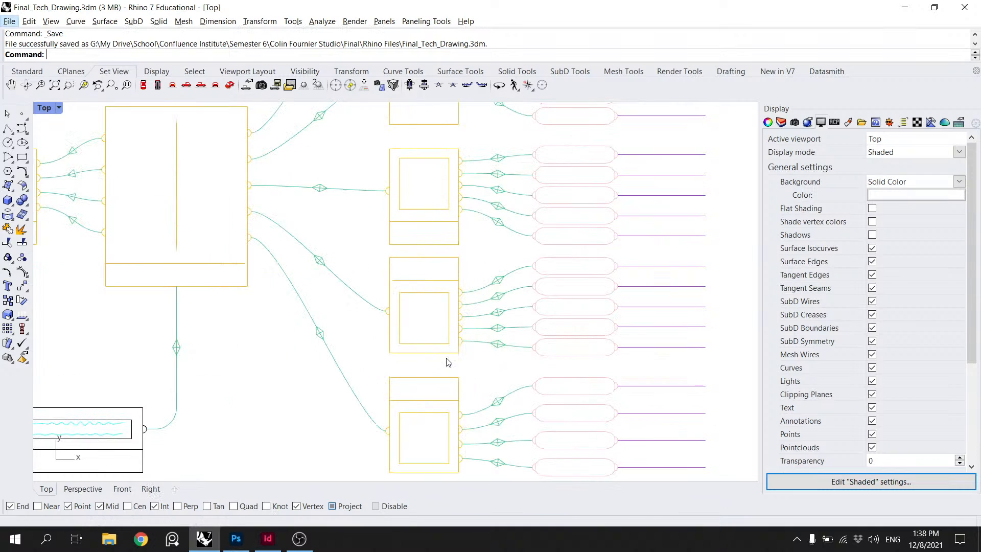
left_click_drag(445, 362, 423, 240)
left_click(445, 367)
left_click_drag(444, 367, 423, 254)
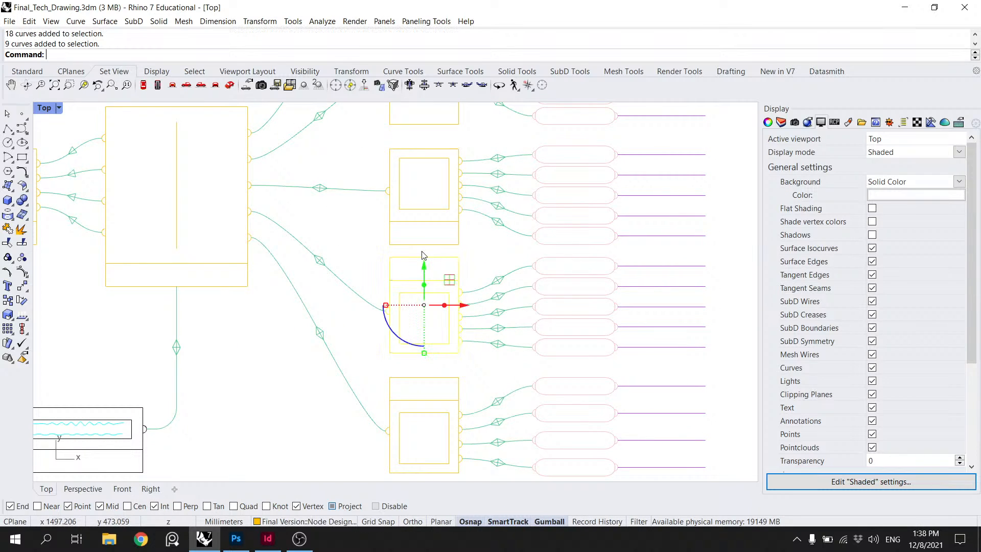
type("Ungroup")
key("Return")
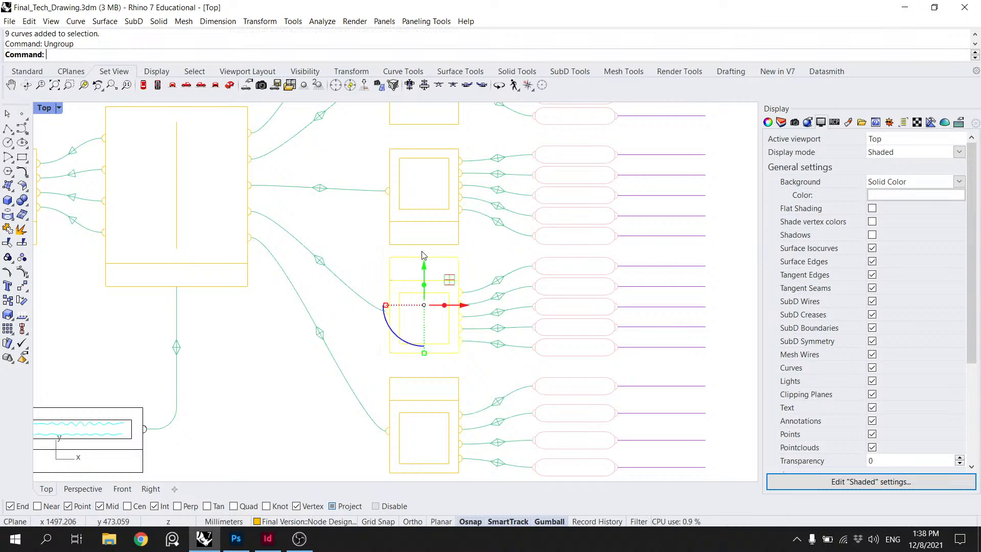
left_click(463, 335)
left_click_drag(460, 330, 444, 244)
Step: Mirror a copy of the lowest yellow node downward across its bottom edge
left_click_drag(427, 412, 410, 278)
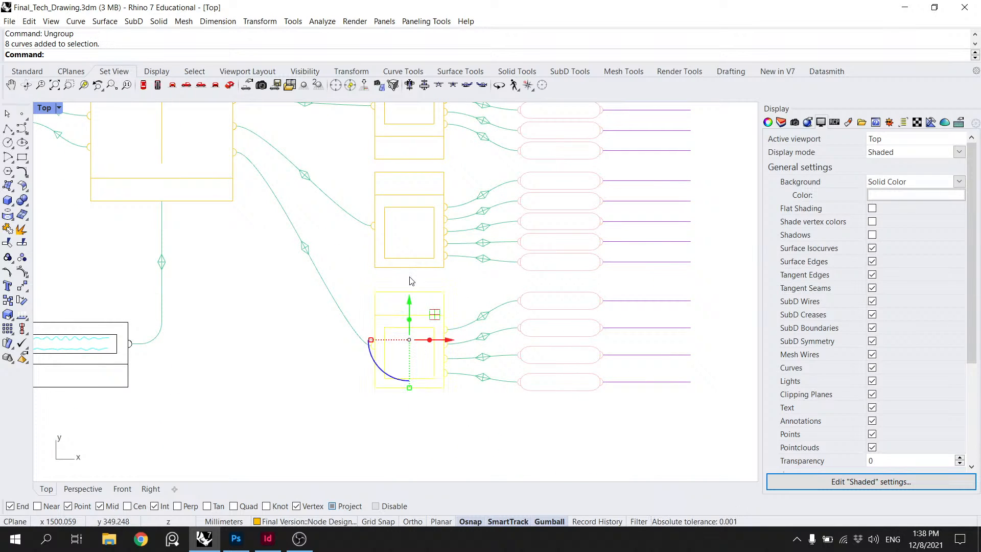
left_click_drag(420, 420, 406, 285)
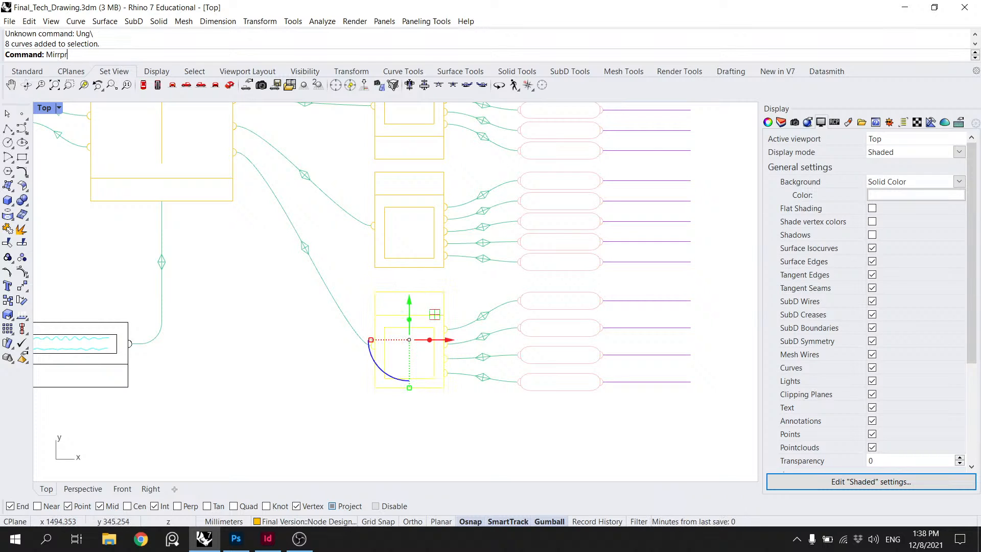
key("Return")
type("Mirr")
key("Return")
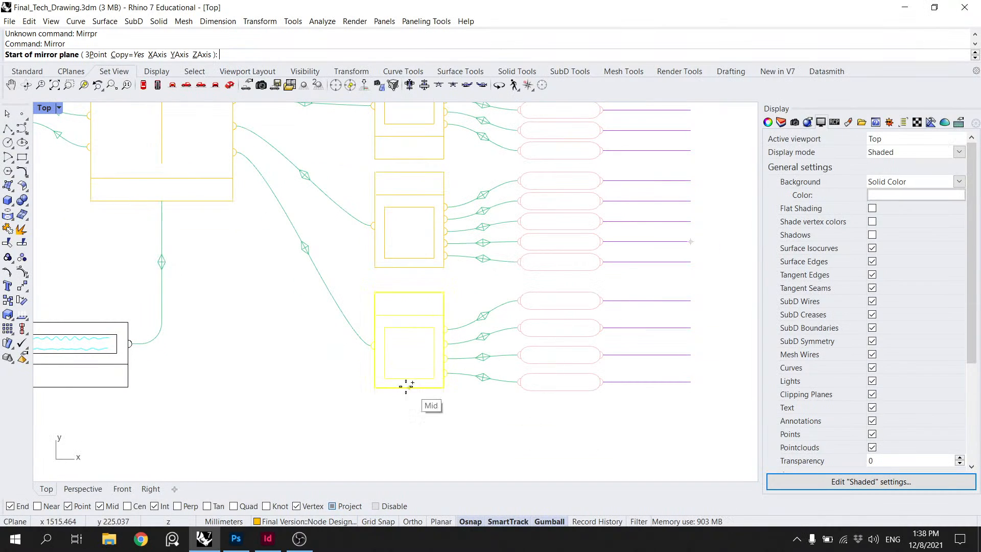
left_click(406, 386)
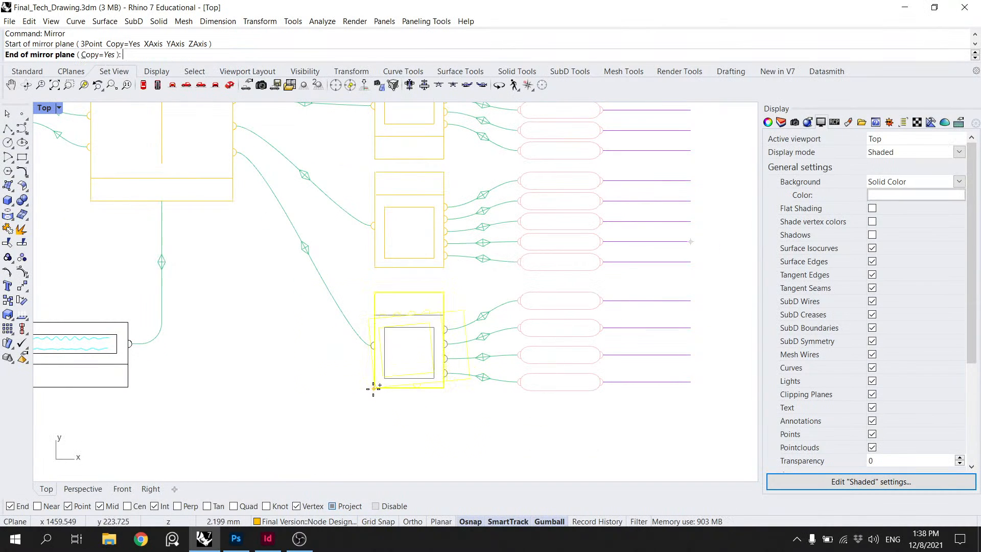
left_click(335, 387)
key("Escape")
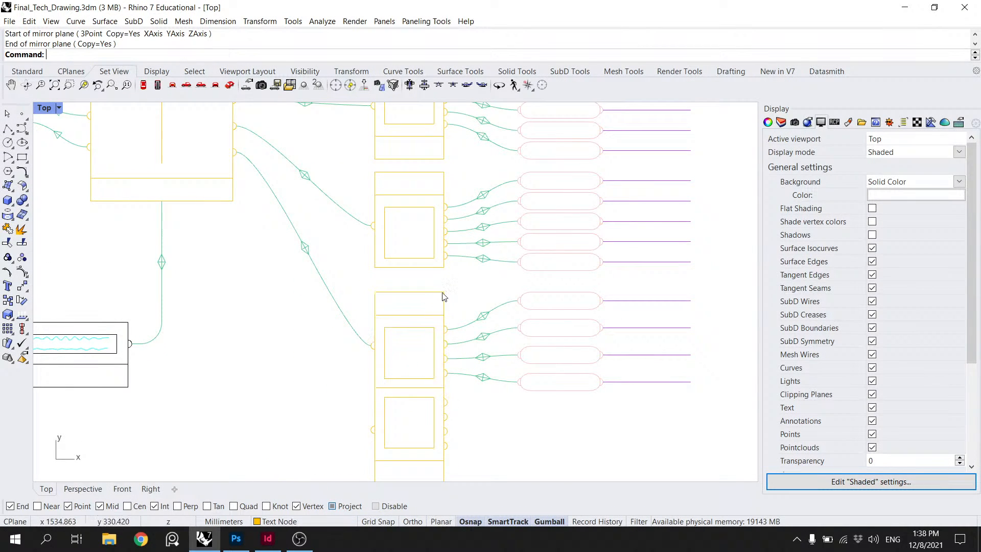
Step: Delete the original lowest yellow node and restore it by undoing the deletion
left_click_drag(415, 309, 415, 310)
scroll(432, 304, "up", 2)
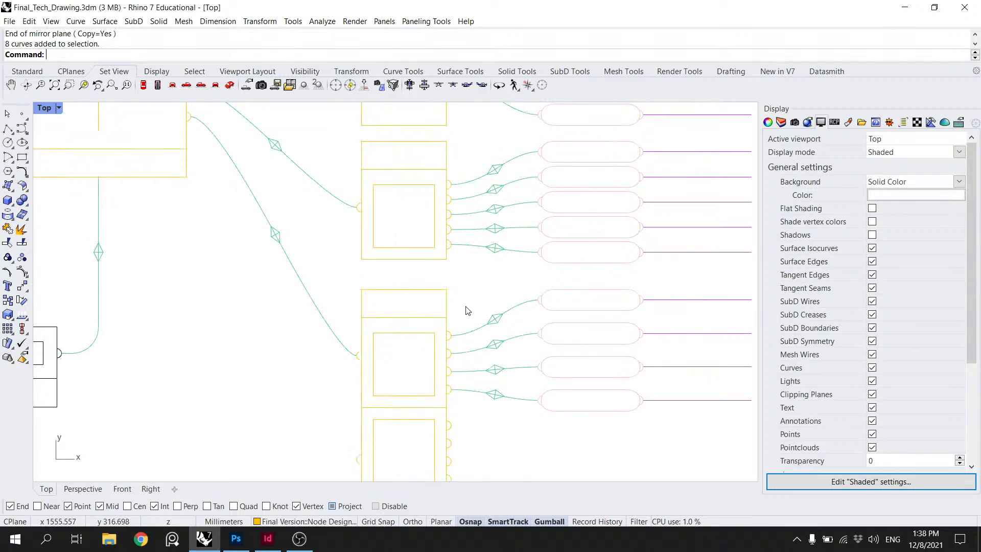
key("Delete")
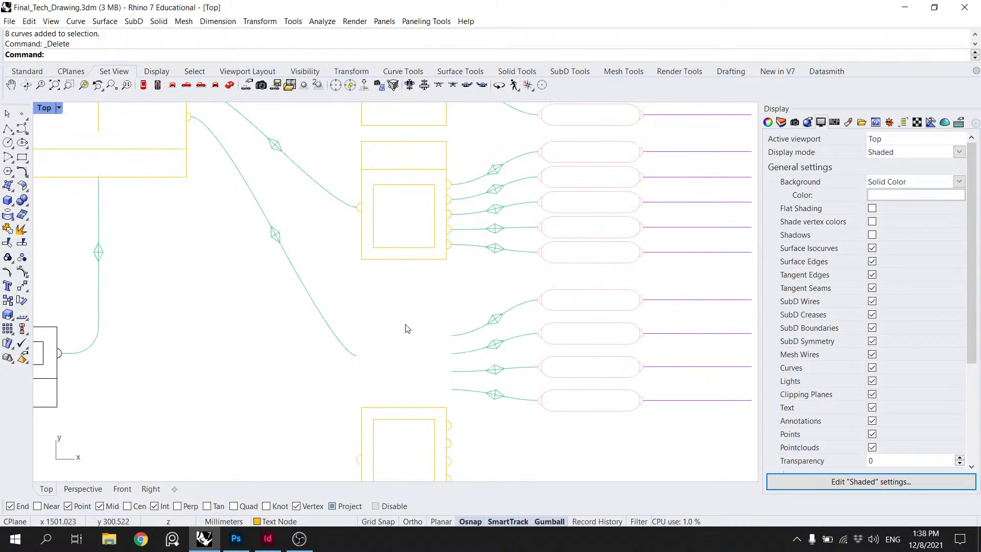
key("ctrl+z")
Step: Try ungrouping the lowest yellow node, and undo the mirrored copy below it
left_click(410, 306)
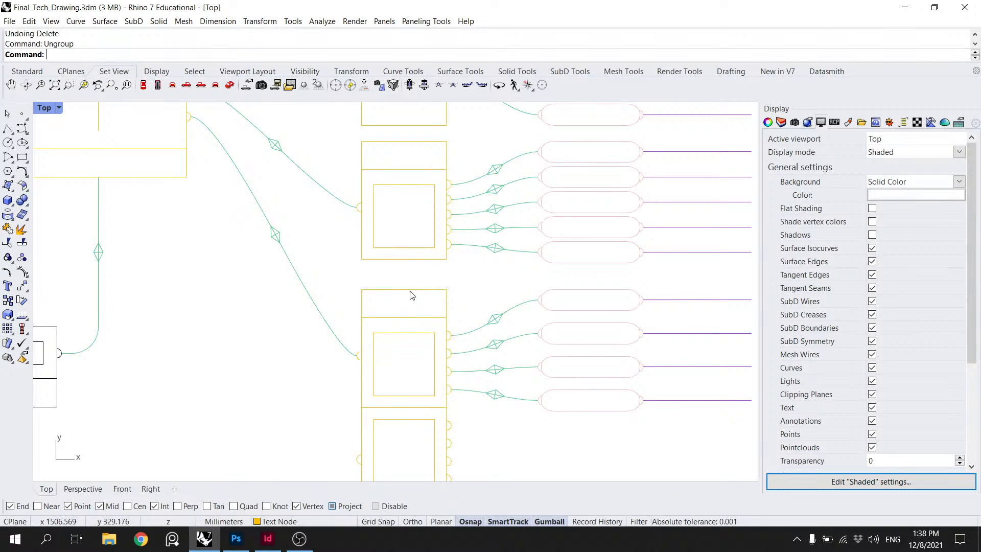
left_click_drag(404, 336, 408, 339)
key("Escape")
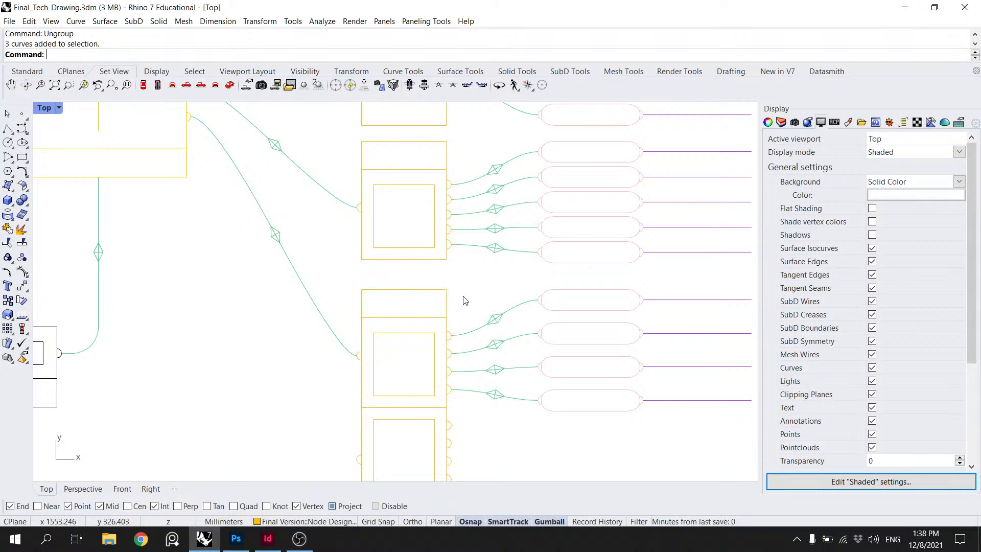
key("ctrl+z")
Step: Mirror a copy of the lowest yellow node in the branching column downward across its lower edge
left_click_drag(421, 283, 399, 438)
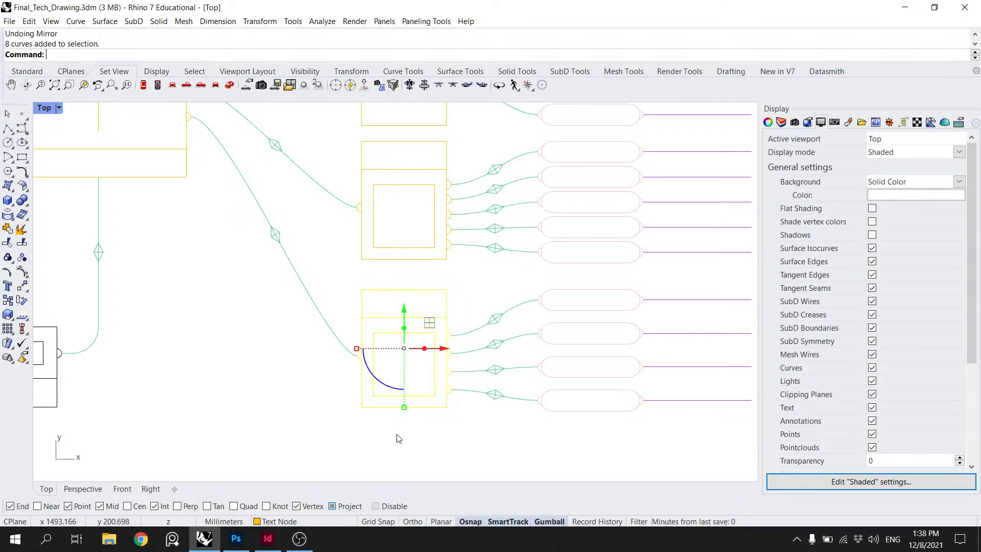
type("Mirror")
key("Return")
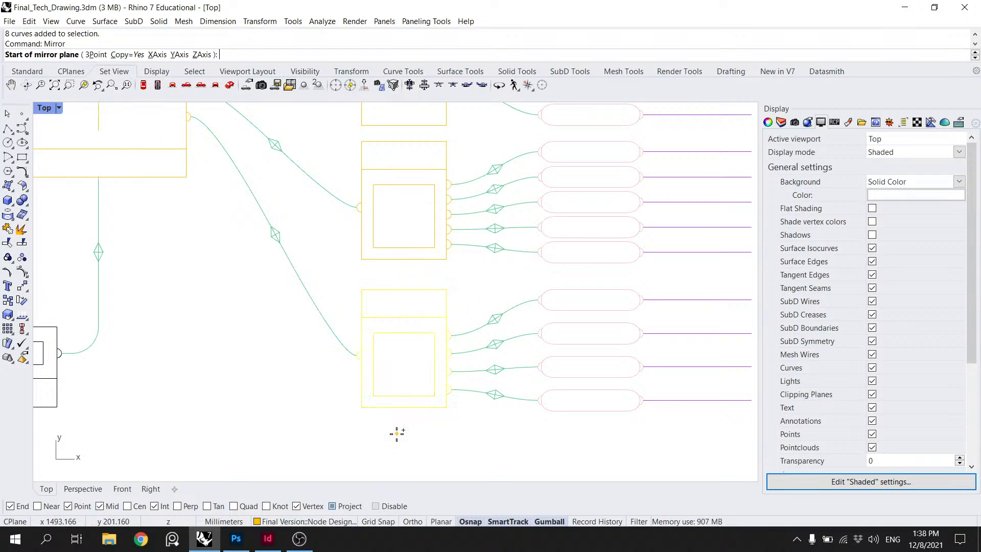
left_click(363, 408)
key("Escape")
key("Return")
left_click(362, 408)
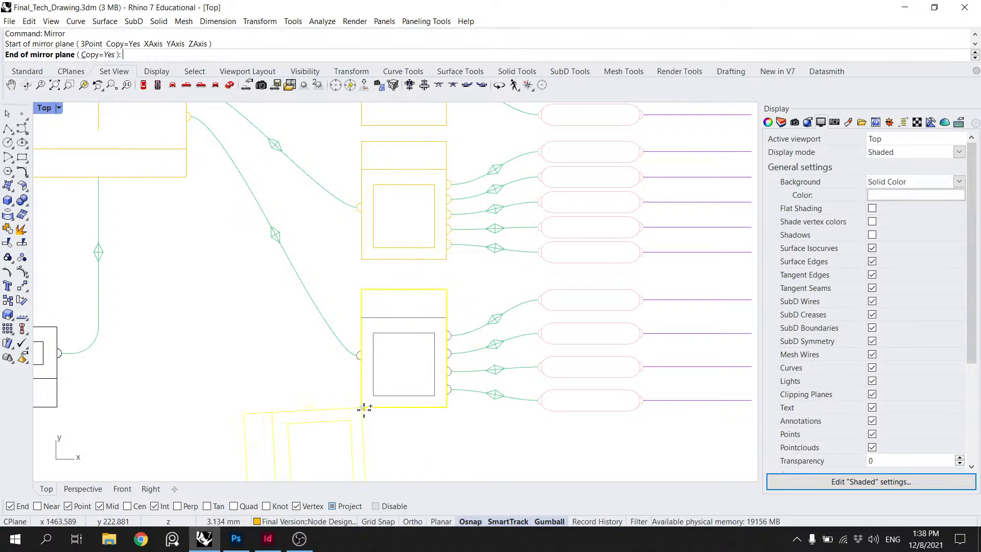
left_click(329, 410, "shift")
Step: Delete the original lowest node and move its mirrored copy so its input port meets the end of the incoming green connector
left_click(414, 290)
key("Delete")
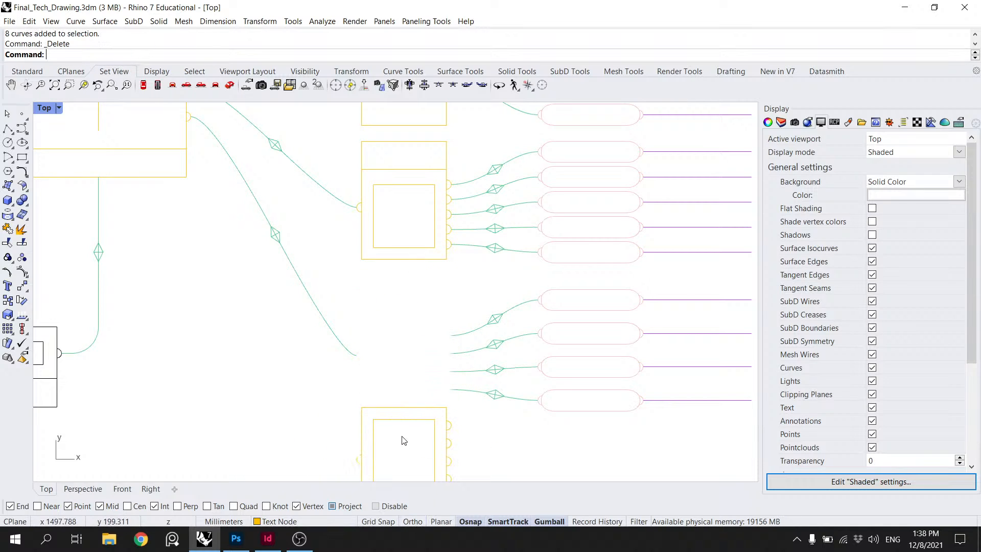
left_click(400, 420)
type("Move")
key("Return")
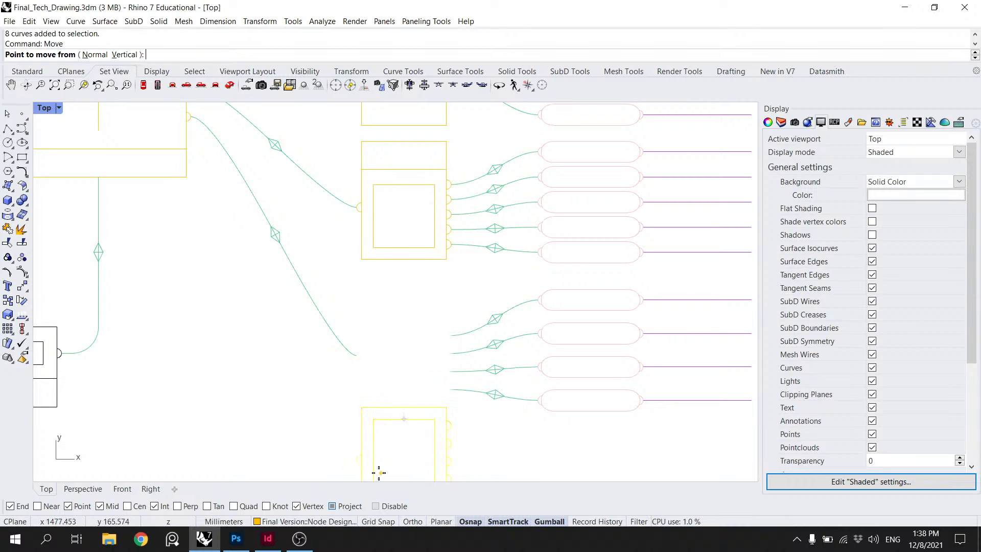
left_click(354, 464)
left_click(359, 356)
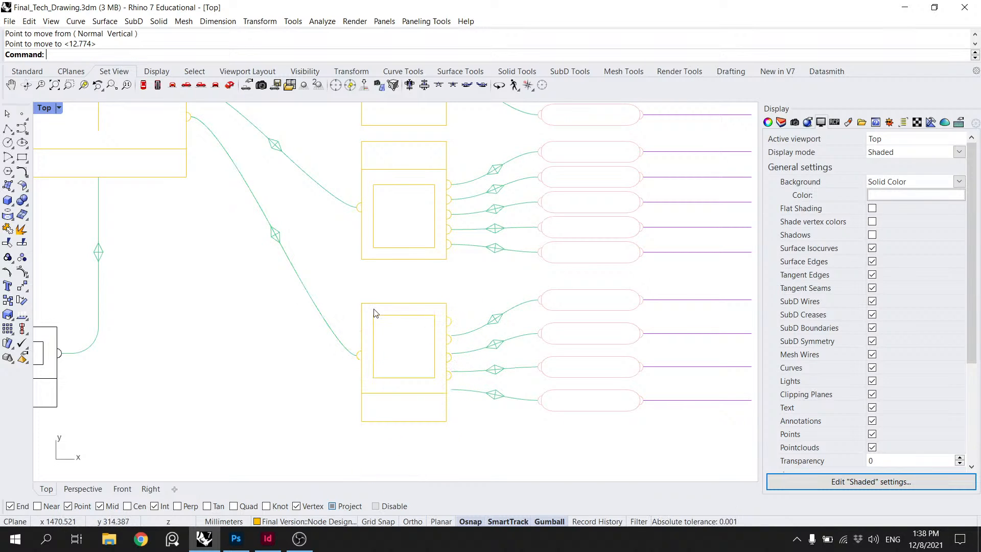
Step: Undo the move and the deletion of the lowest yellow node, and delete the mirrored copy below it
left_click_drag(494, 368, 487, 384)
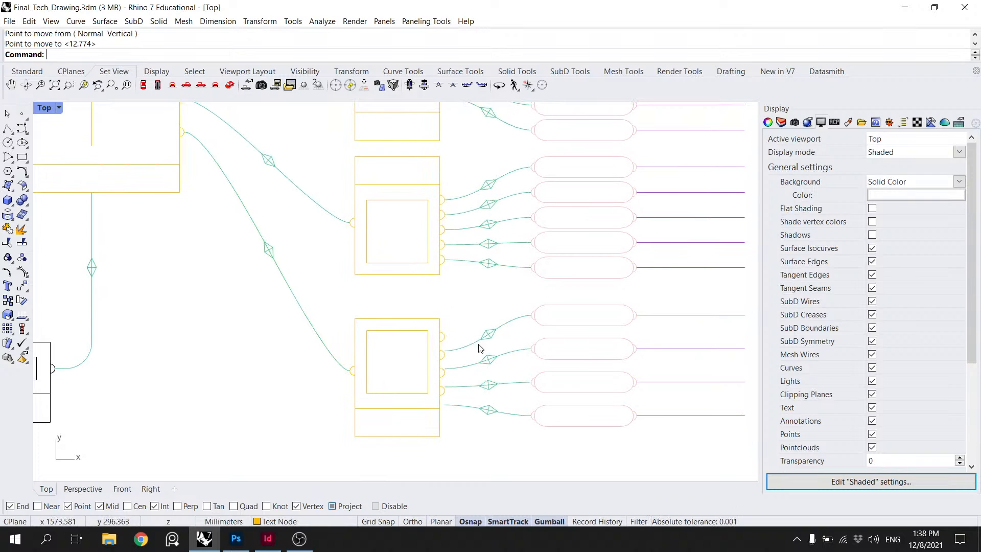
scroll(473, 337, "down", 2)
key("ctrl+z")
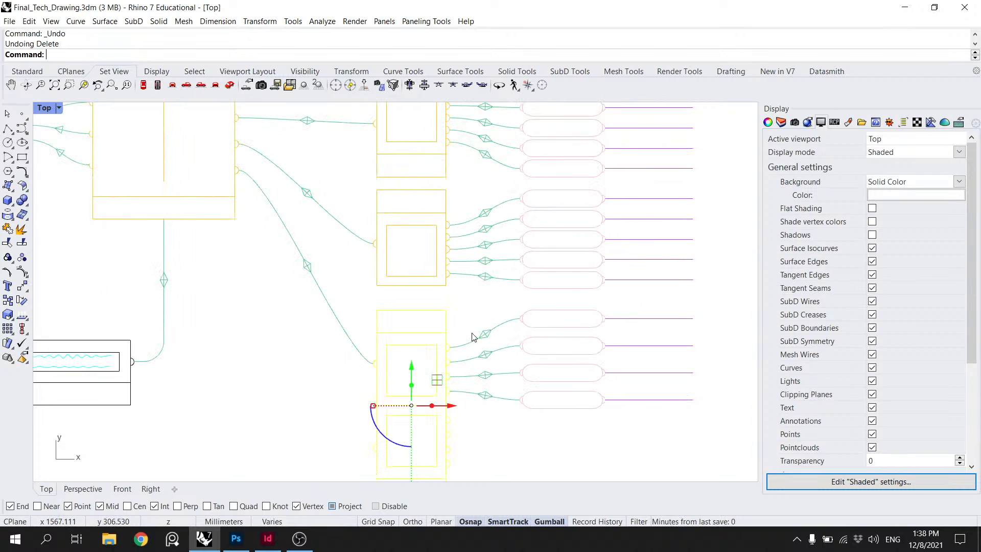
key("Escape")
left_click_drag(473, 462, 337, 406)
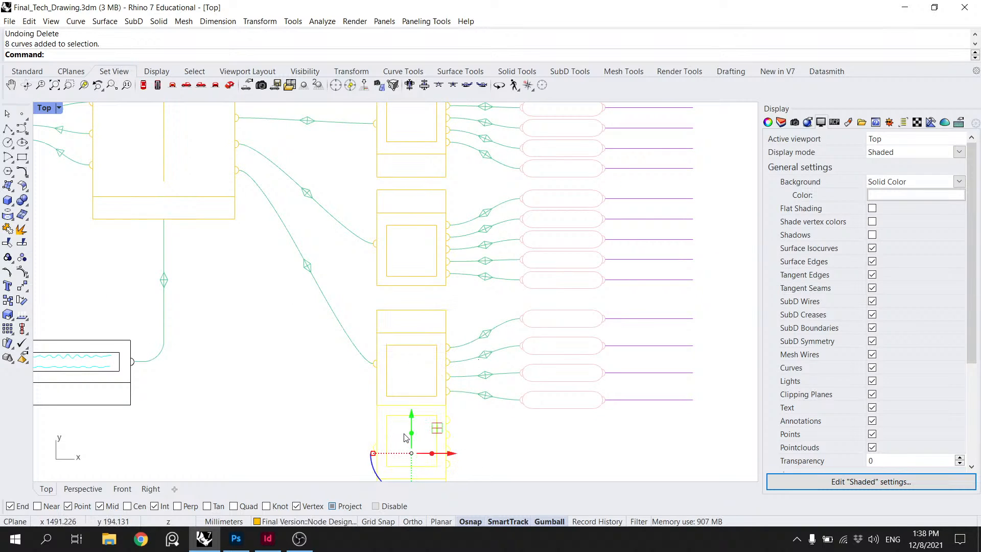
key("Delete")
Step: Mirror a copy of the lowest yellow node together with its four outgoing green connectors across the node's lower edge
left_click_drag(493, 437, 402, 305)
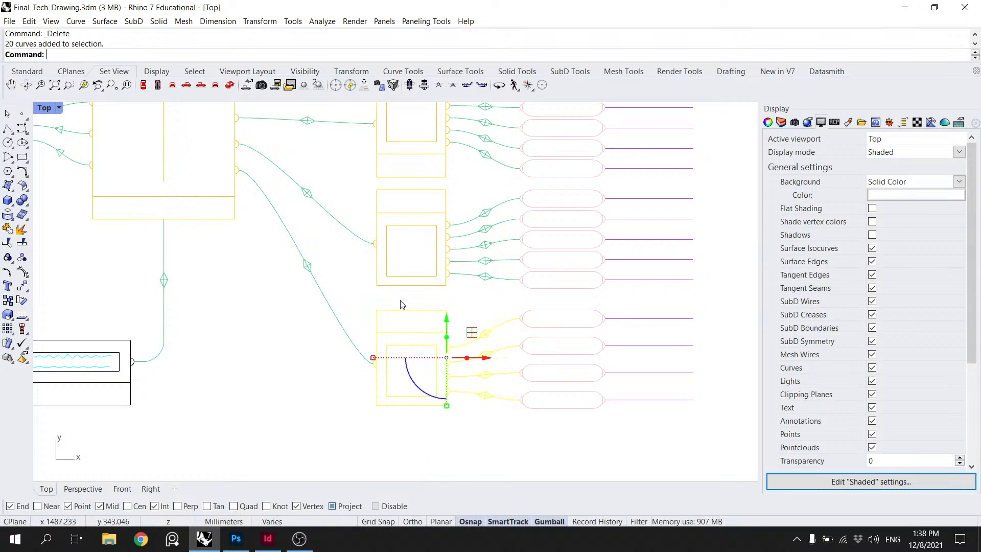
type("Mirror")
key("Return")
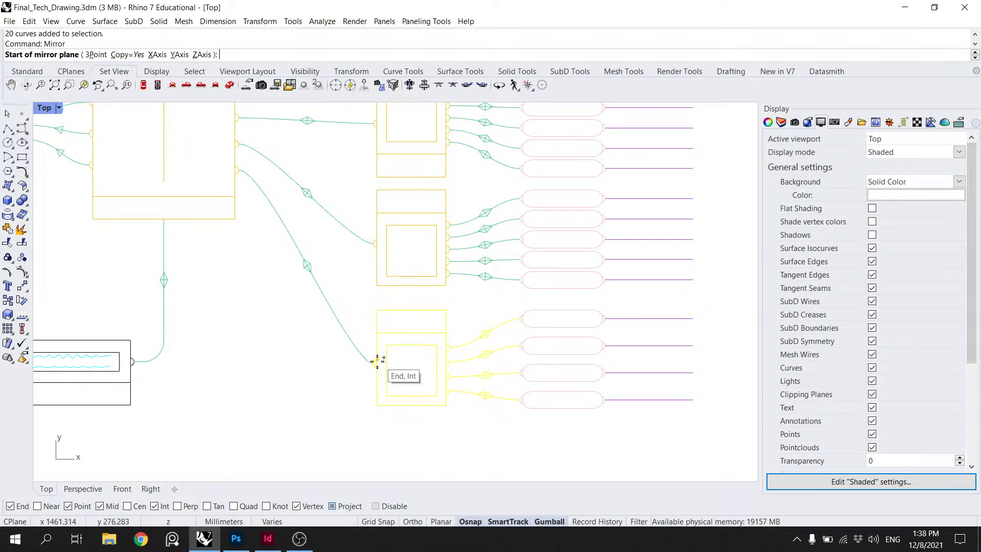
scroll(377, 361, "up", 3)
scroll(419, 420, "down", 8)
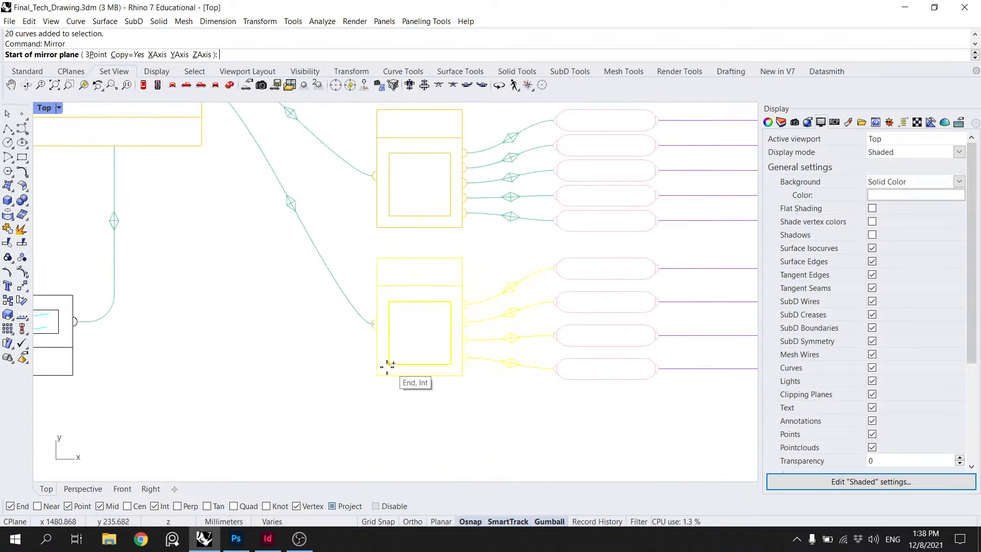
left_click(377, 375)
left_click(303, 387, "shift")
Step: Delete the original lowest node with its outgoing connectors and move the mirrored set to the end of the incoming green connector
left_click_drag(499, 243, 418, 329)
key("Delete")
scroll(492, 408, "down", 2)
left_click_drag(466, 418, 379, 279)
type("Move")
key("Return")
scroll(378, 279, "up", 5)
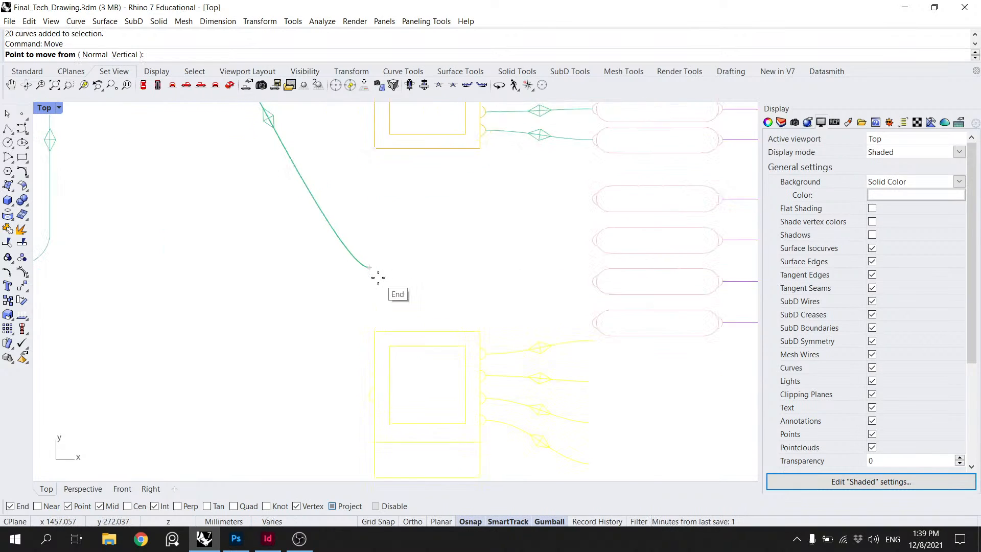
left_click(363, 458)
left_click(365, 262)
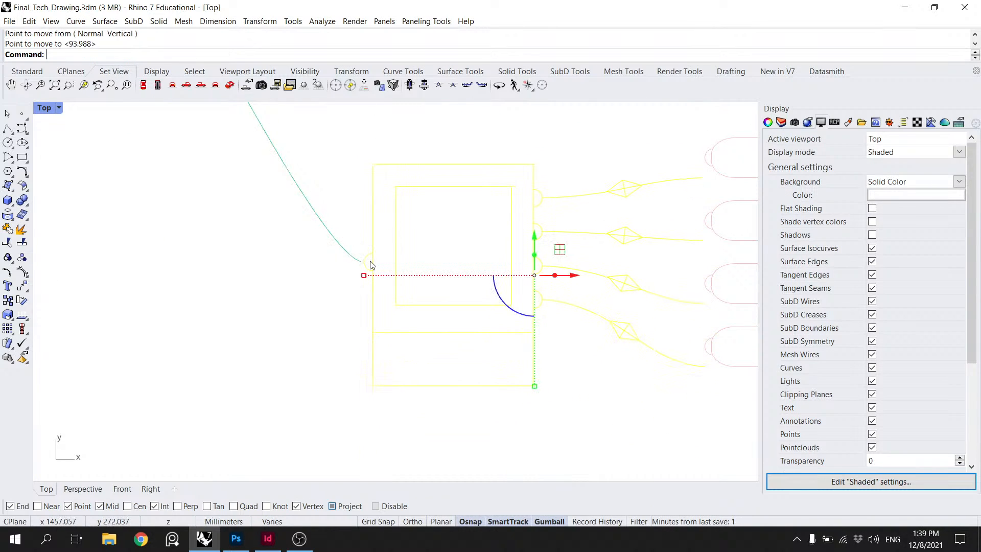
Step: Undo the move and the deletion of the original set, and delete the mirrored node with its connectors
scroll(563, 281, "down", 2)
key("ctrl+z")
key("ctrl+z")
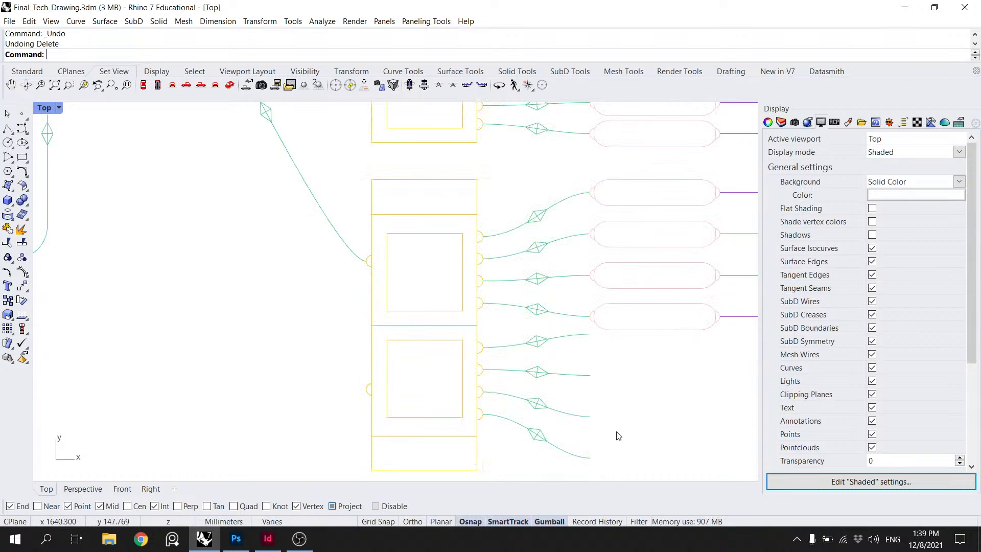
left_click_drag(616, 433, 388, 379)
key("Home")
key("Delete")
scroll(213, 407, "down", 3)
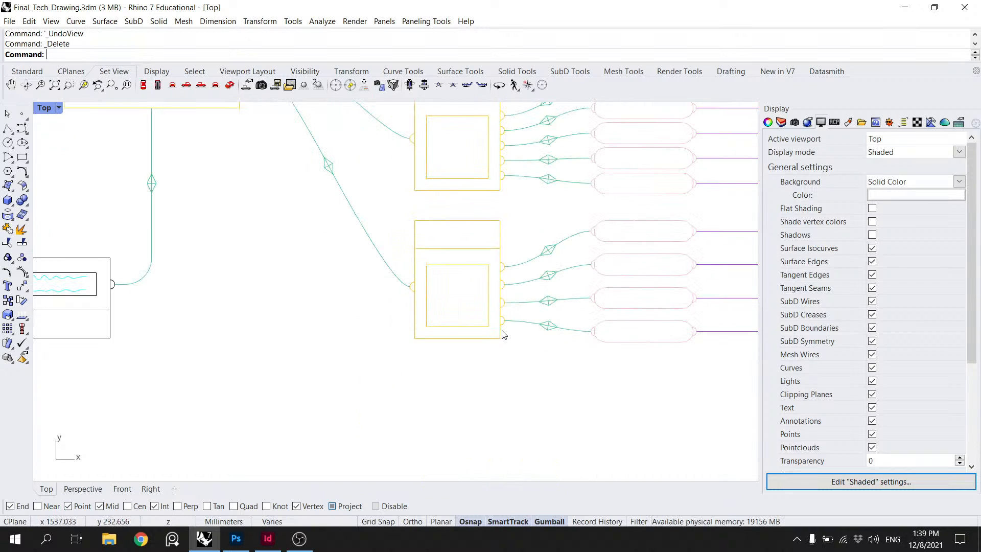
Step: Mirror a copy of the whole lowest branch, including node, green connectors, pink capsules and purple lines, across the node's lower edge
left_click_drag(569, 397, 323, 276)
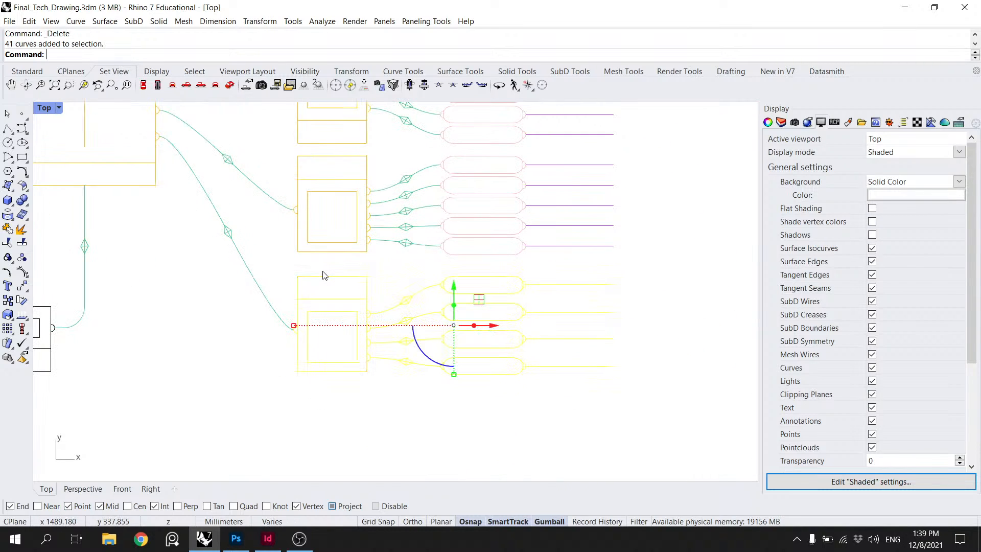
type("Mirror")
key("Return")
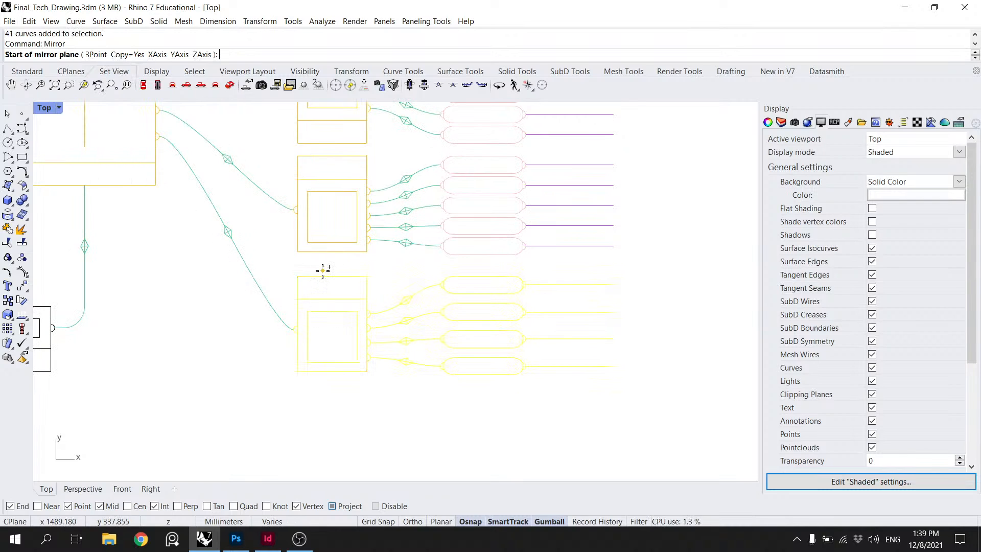
left_click(291, 371)
left_click(263, 376)
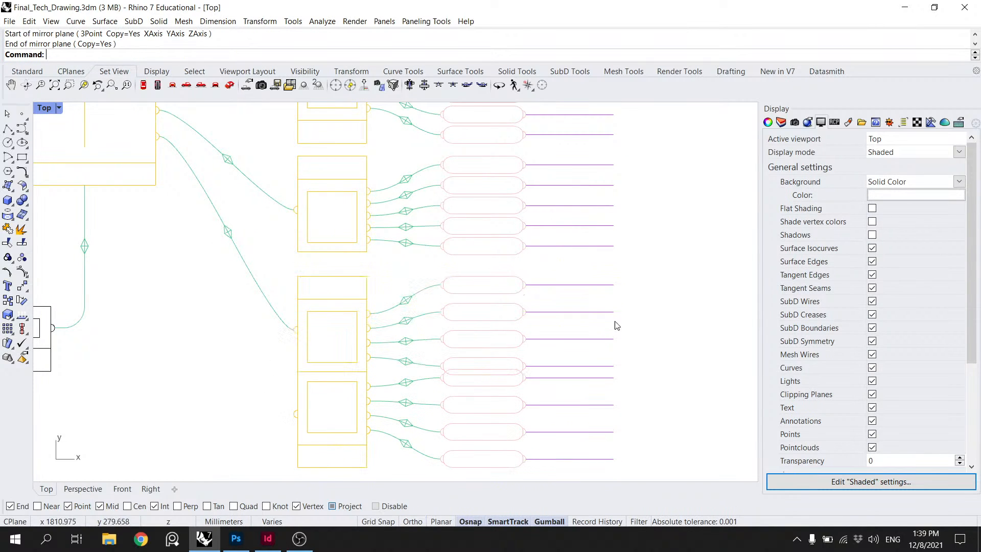
Step: Delete the original lowest branch and move the mirrored branch so its input port meets the incoming green connector's end
left_click_drag(682, 335, 363, 282)
key("Delete")
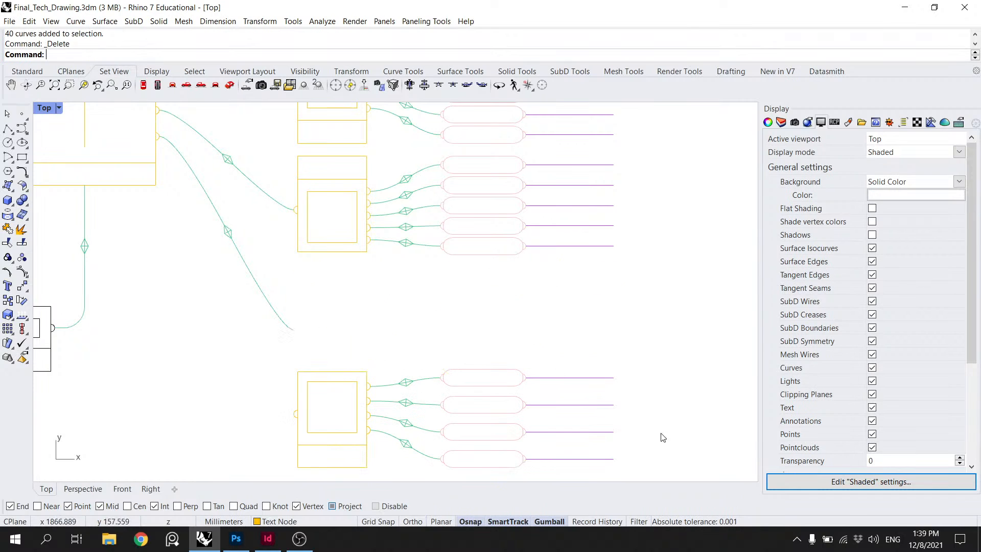
left_click_drag(663, 446, 333, 334)
type("Move")
key("Return")
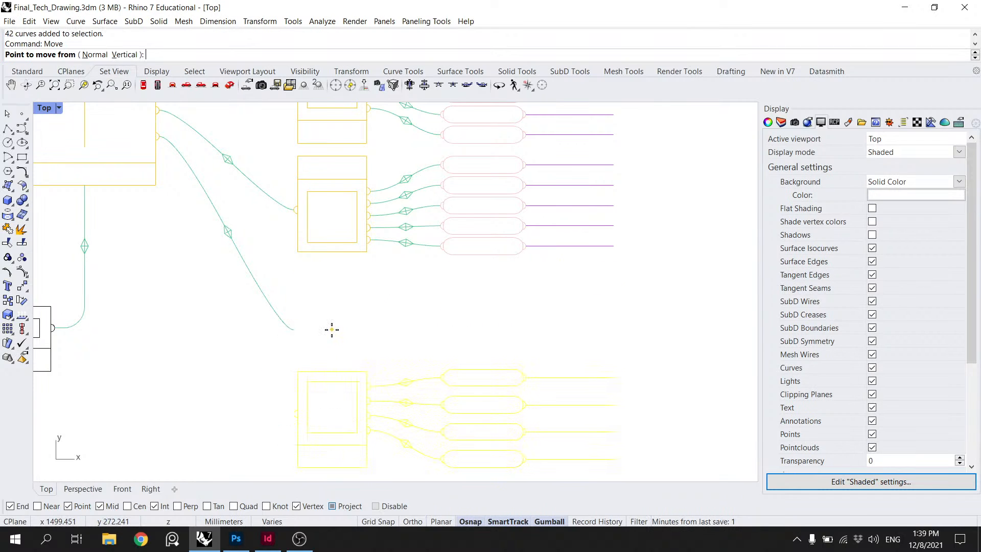
scroll(322, 404, "up", 8)
left_click(274, 415)
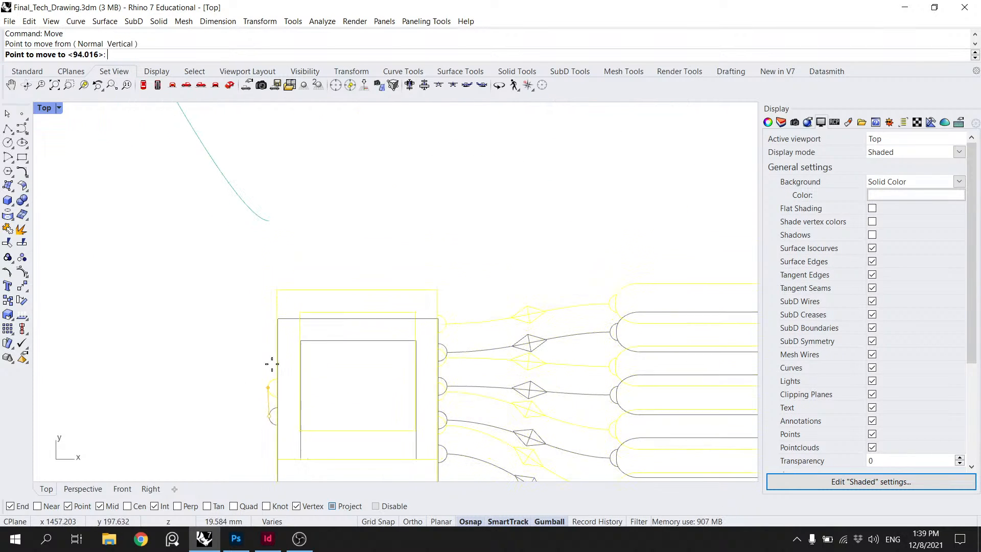
left_click(271, 219)
Step: Try to mirror the whole fourth yellow node branch from the end of its uppermost purple line
scroll(317, 220, "down", 10)
left_click_drag(407, 160, 436, 307)
left_click_drag(596, 317, 320, 221)
type("rror")
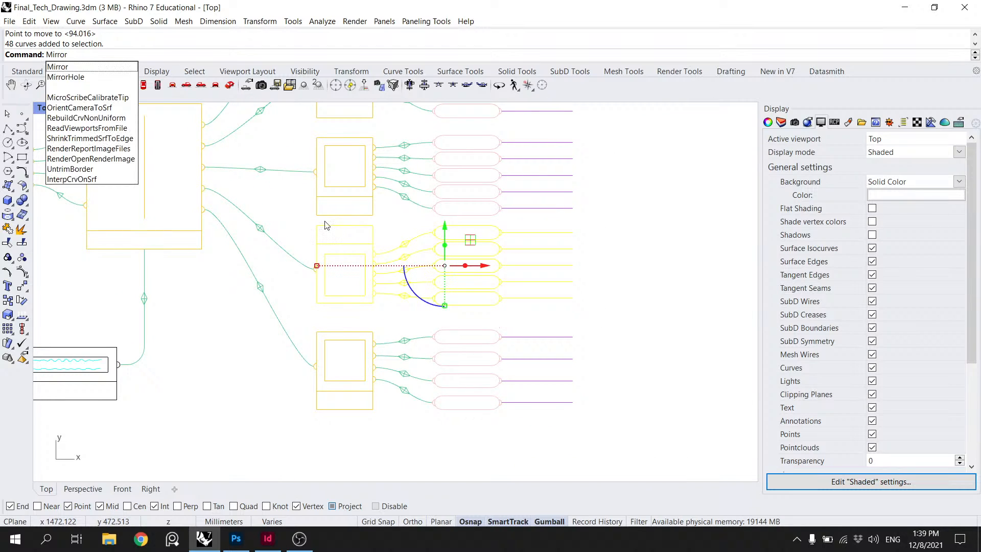
key("Return")
left_click(415, 238)
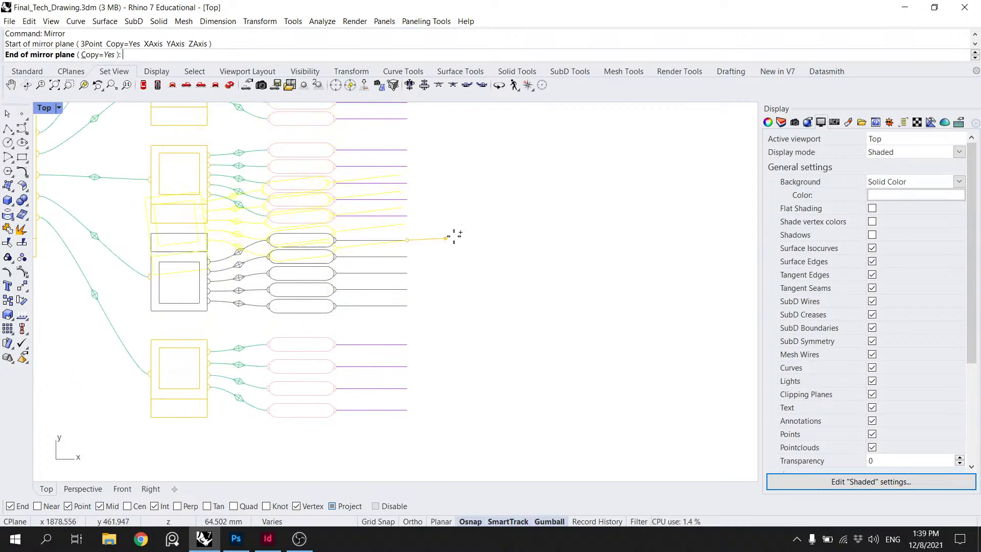
key("F8")
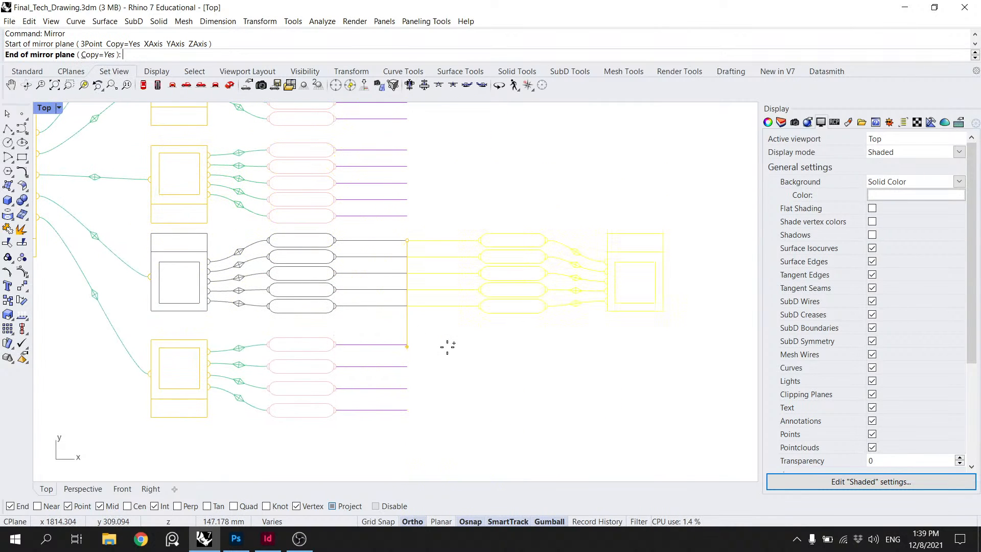
key("Escape")
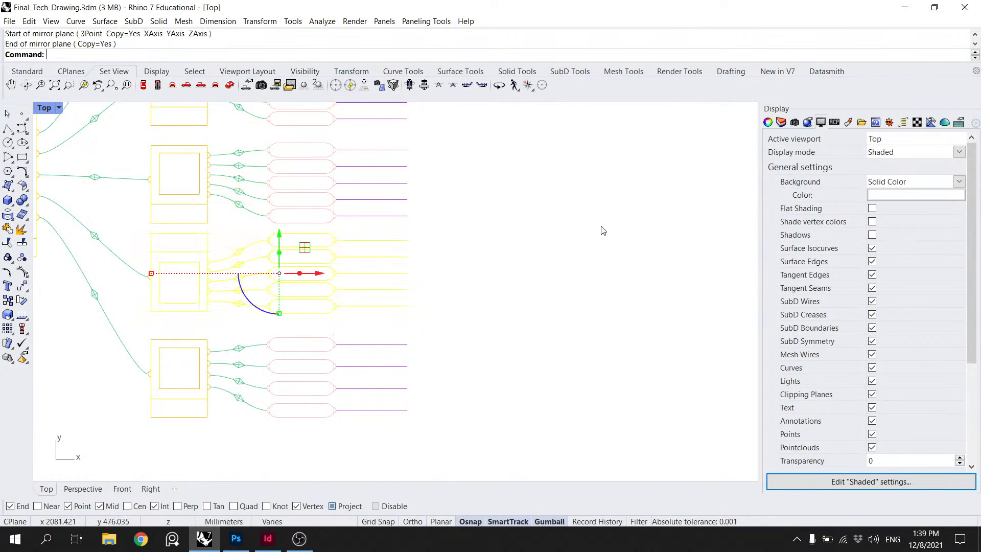
Step: Mirror a copy of the fourth yellow node branch across a horizontal line in the empty area below the diagram
key("space")
left_click_drag(388, 299, 644, 254)
left_click(458, 440)
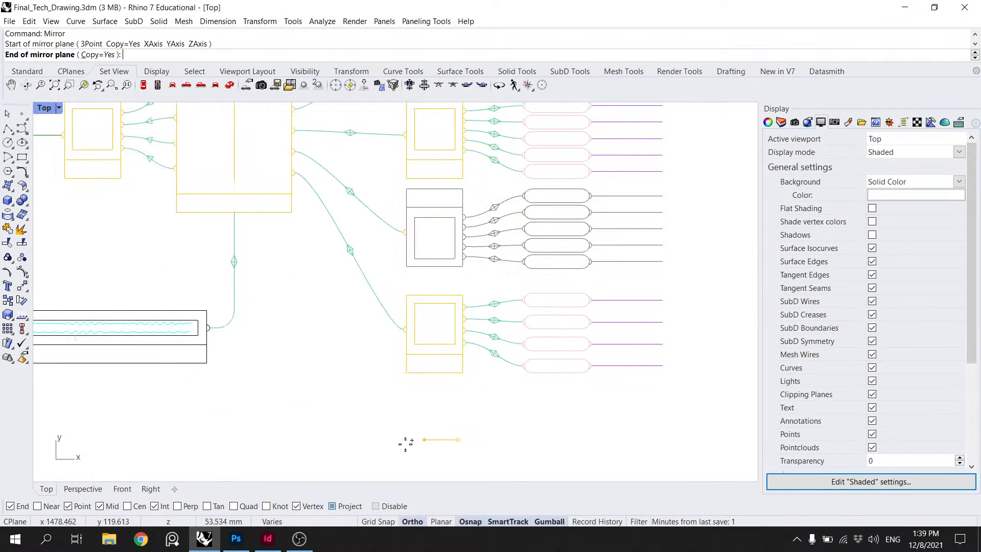
left_click(373, 437)
scroll(401, 392, "down", 3)
left_click_drag(384, 382, 358, 297)
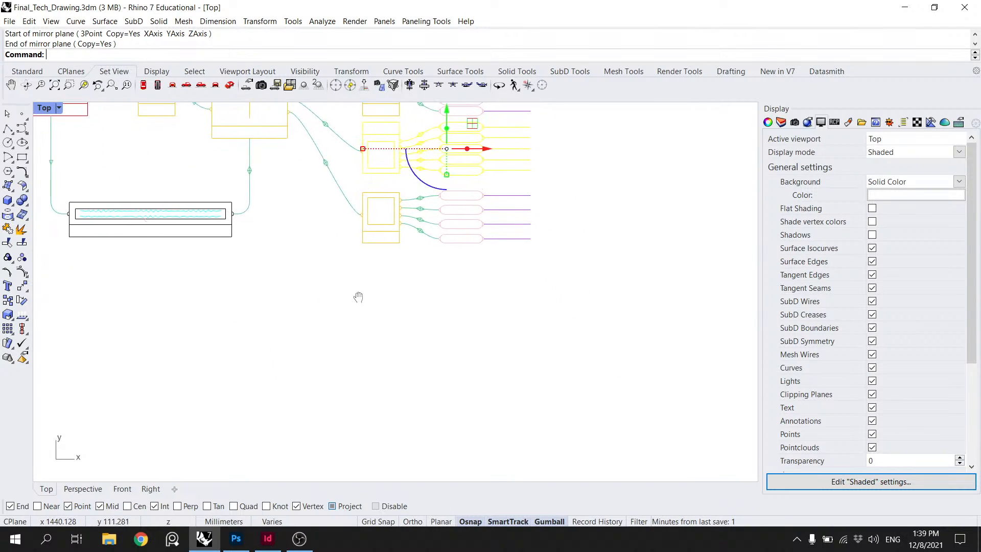
key("space")
left_click(376, 410)
left_click(302, 408)
scroll(367, 376, "down", 4)
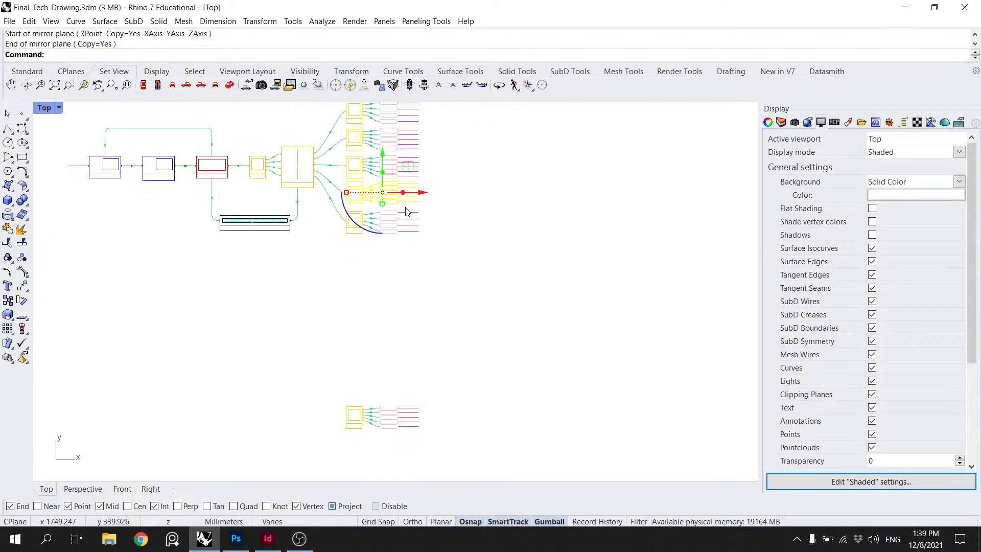
Step: Delete the original fourth branch and try to move its mirrored copy from below the diagram
key("Delete")
left_click_drag(443, 423, 337, 376)
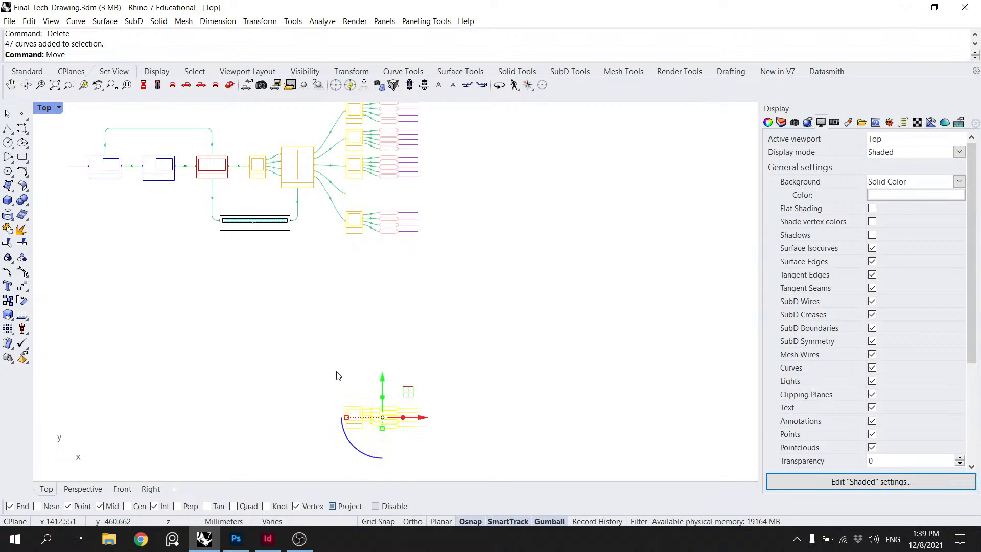
key("space")
key("Escape")
key("Escape")
left_click_drag(486, 458, 318, 374)
key("Escape")
scroll(365, 439, "up", 8)
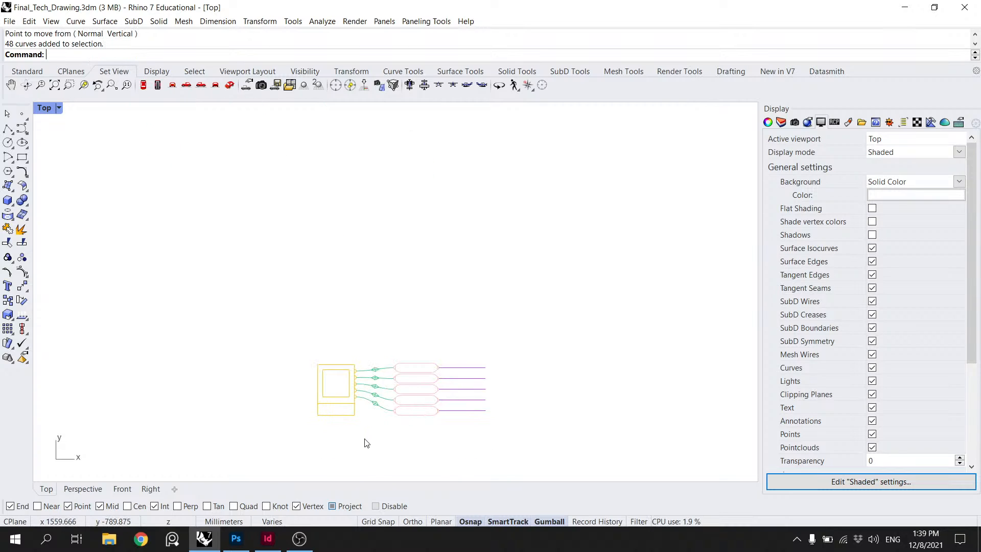
Step: Group the eight curves of the mirrored yellow node below the diagram
left_click_drag(346, 431, 311, 342)
key("Escape")
left_click(342, 414)
scroll(341, 404, "up", 8)
key("Escape")
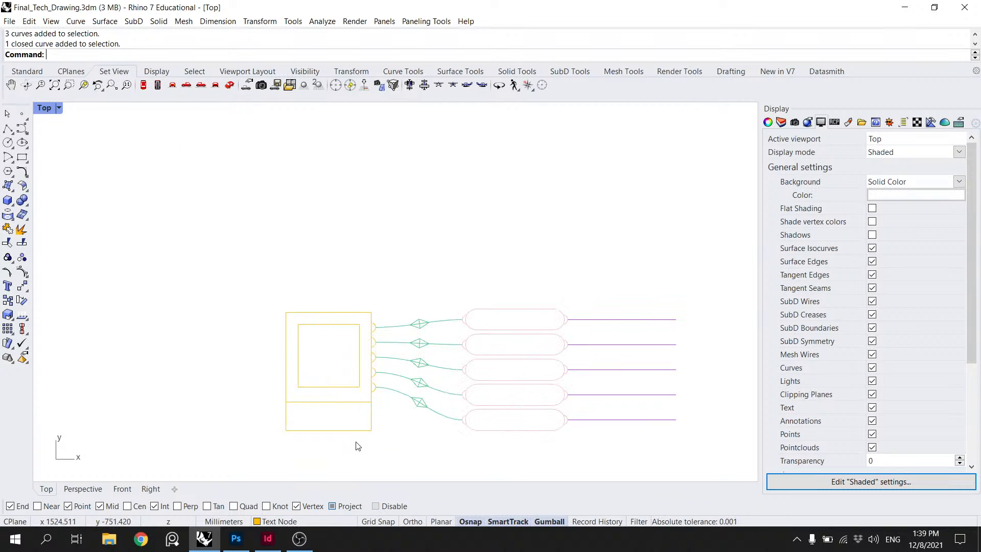
left_click_drag(357, 445, 301, 260)
scroll(359, 372, "up", 4)
key("Escape")
left_click_drag(379, 427, 392, 372)
left_click_drag(392, 436, 329, 201)
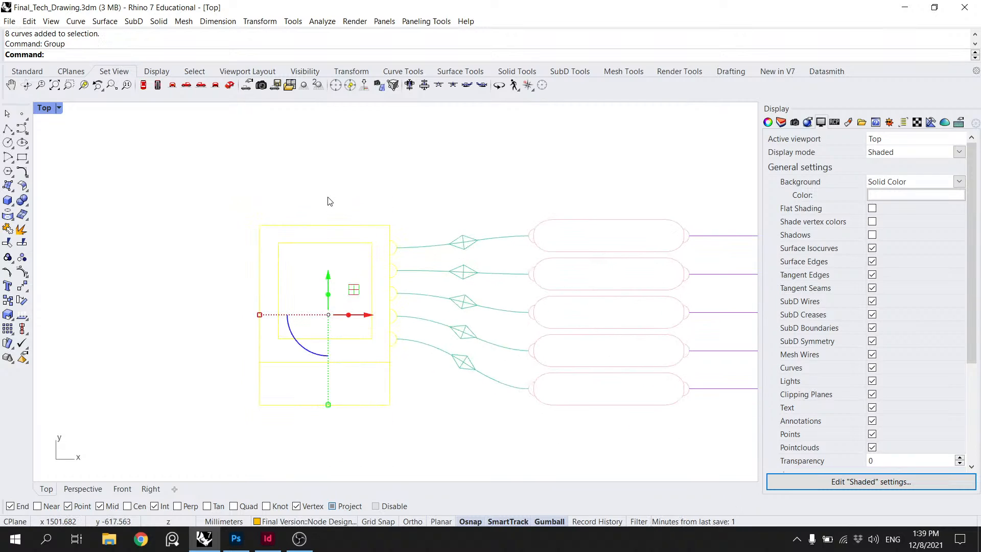
scroll(358, 230, "down", 8)
Step: Undo the deletion and the mirroring of the fourth yellow node branch
key("ctrl+z")
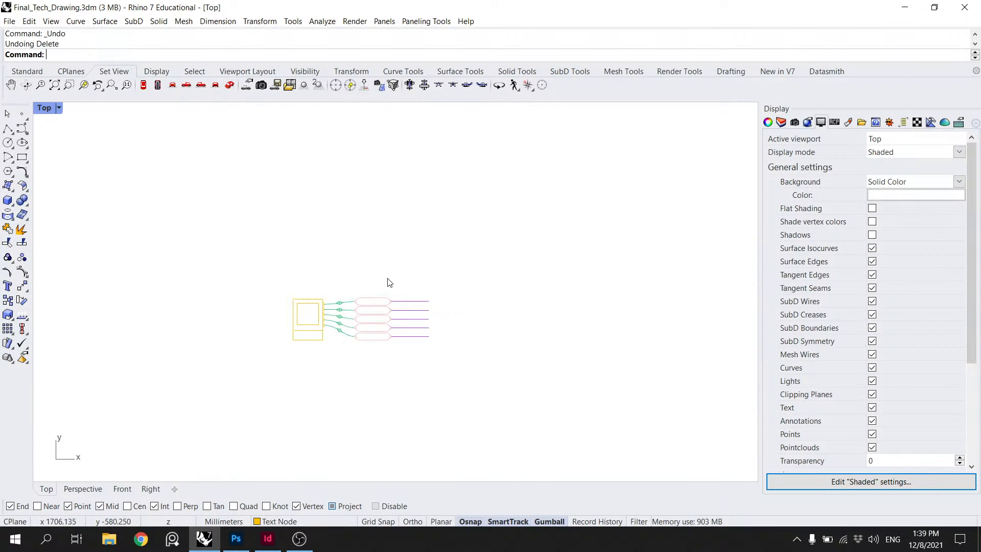
key("ctrl+z")
scroll(390, 276, "down", 7)
left_click_drag(369, 183, 366, 252)
Step: Group the nine curves that make up the fourth yellow node
scroll(367, 250, "up", 8)
key("Escape")
left_click(371, 302)
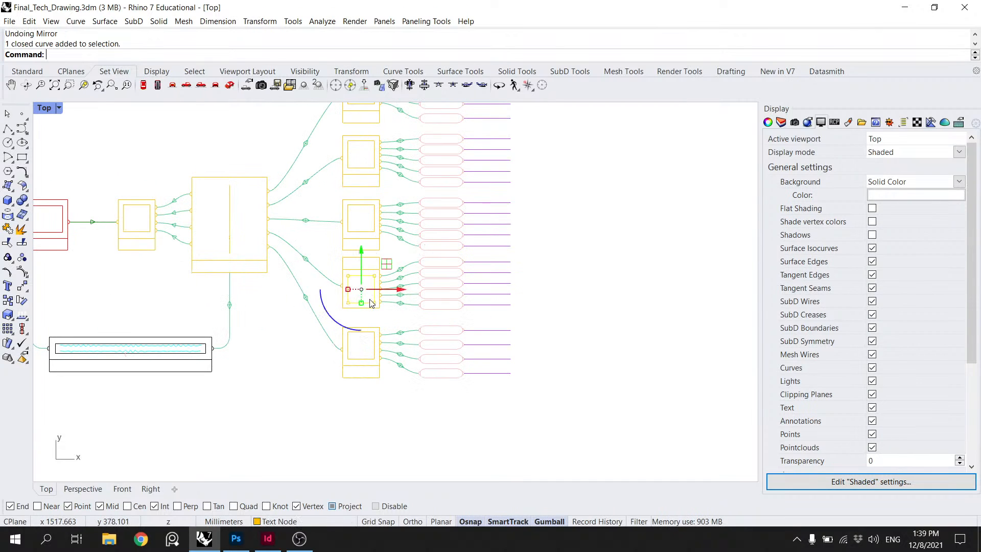
key("Escape")
left_click(362, 175)
scroll(360, 169, "up", 9)
scroll(364, 192, "down", 7)
left_click_drag(377, 315, 342, 272)
key("Escape")
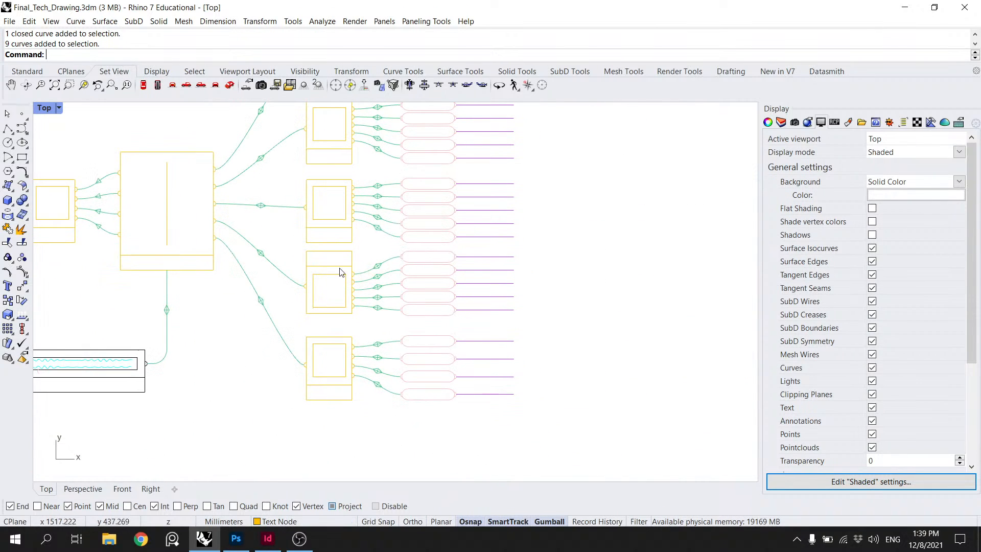
left_click(330, 308)
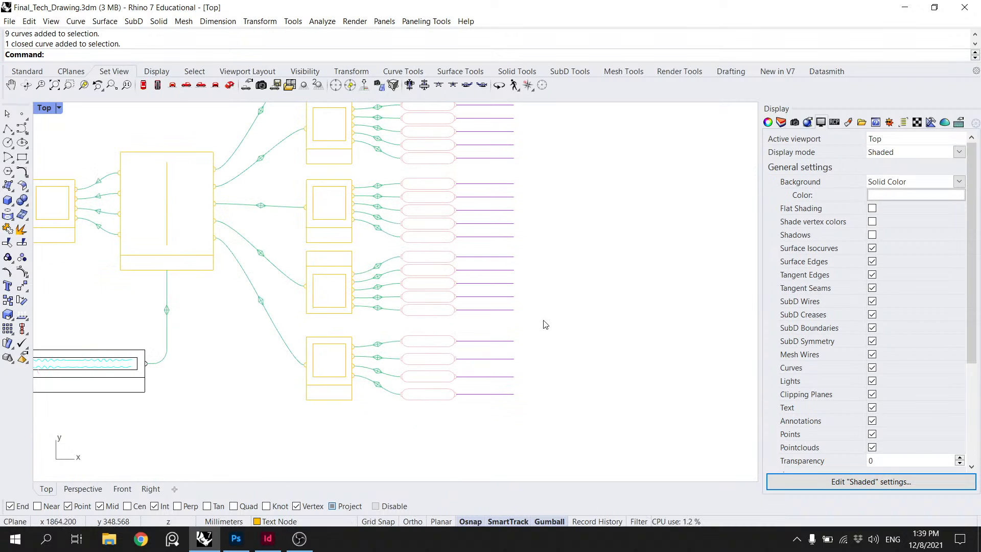
left_click_drag(543, 320, 469, 288)
scroll(346, 305, "up", 6)
mouse_move(359, 339)
left_mouse_down()
mouse_move(305, 244)
mouse_move(268, 209)
left_mouse_up()
key("Return")
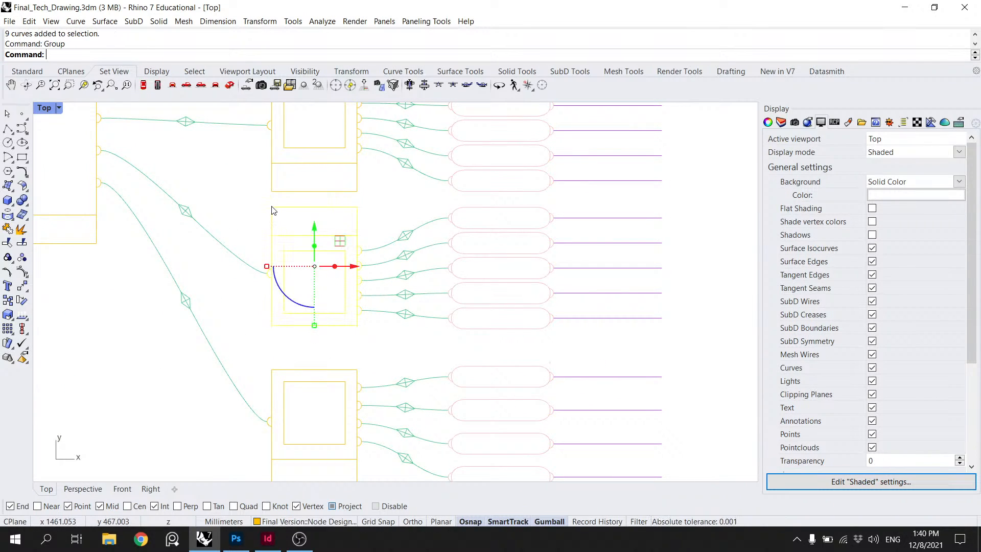
key("Escape")
Step: Mirror a copy of the fourth yellow node branch across a horizontal line along the fifth node's bottom edge, and delete the original
scroll(499, 276, "down", 3)
left_click_drag(581, 308, 343, 243)
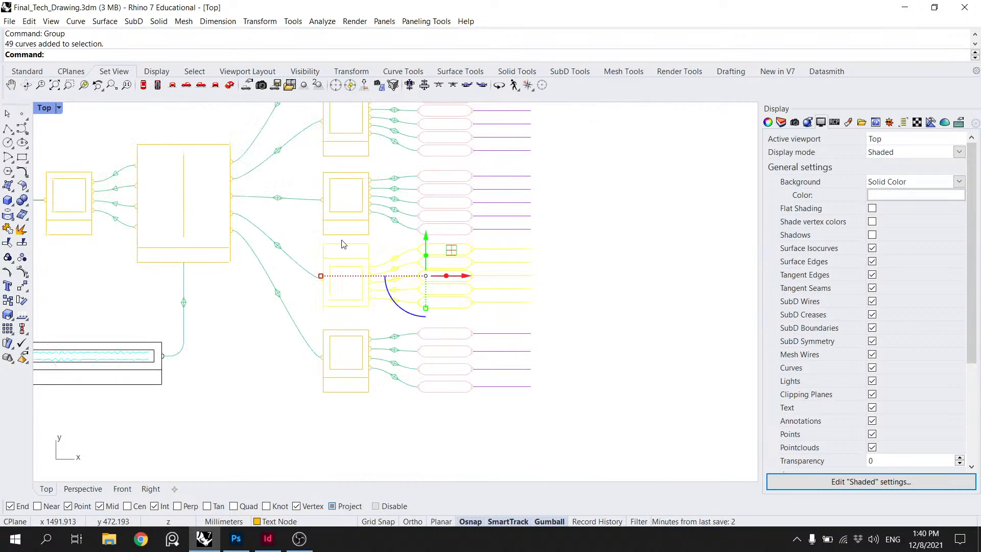
key("Return")
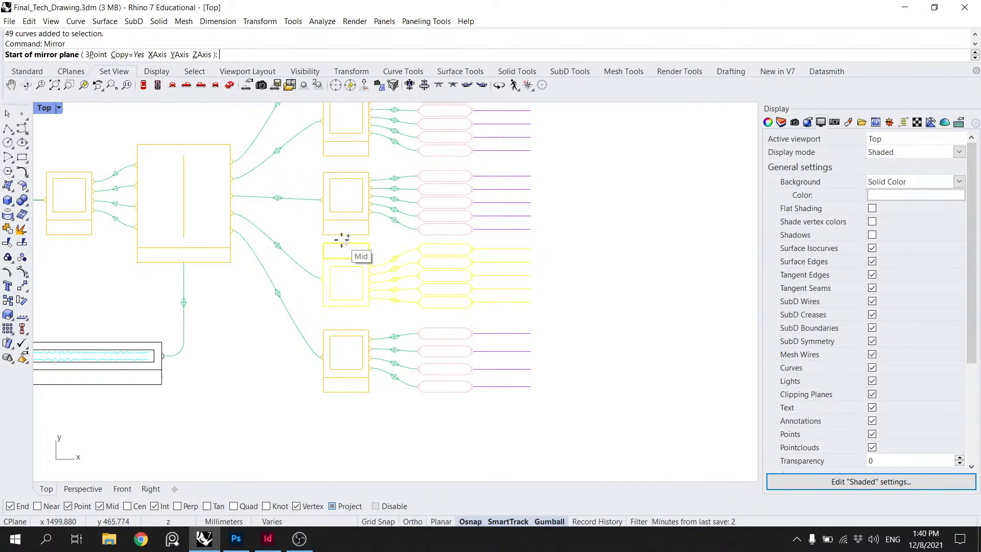
left_click(332, 392)
left_click(244, 401)
key("Escape")
left_click_drag(575, 312, 360, 246)
key("Delete")
Step: Move the mirrored branch from its input port to the end of the fourth curved connector and save the file
scroll(460, 317, "down", 2)
left_click_drag(503, 348, 309, 264)
type("move")
key("Return")
scroll(311, 266, "up", 10)
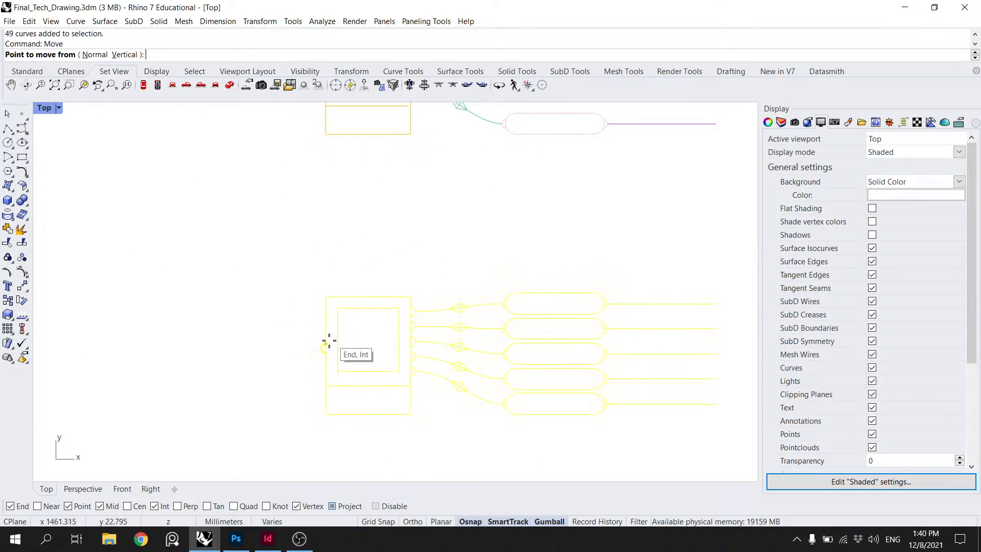
left_click(319, 348)
left_click_drag(345, 187, 302, 321)
scroll(303, 321, "down", 4)
left_click_drag(308, 249, 302, 363)
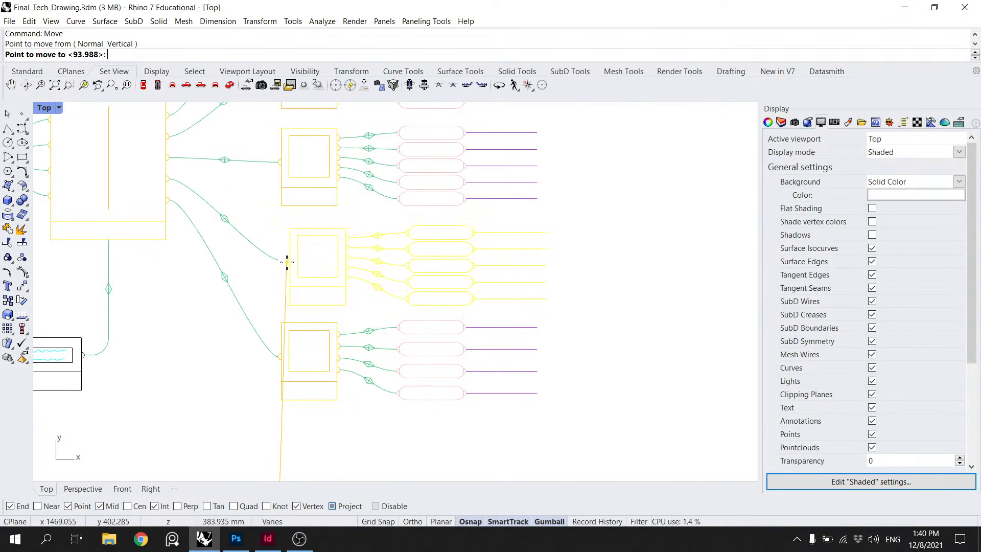
left_click(280, 261)
key("Escape")
scroll(504, 263, "down", 6)
key("ctrl+s")
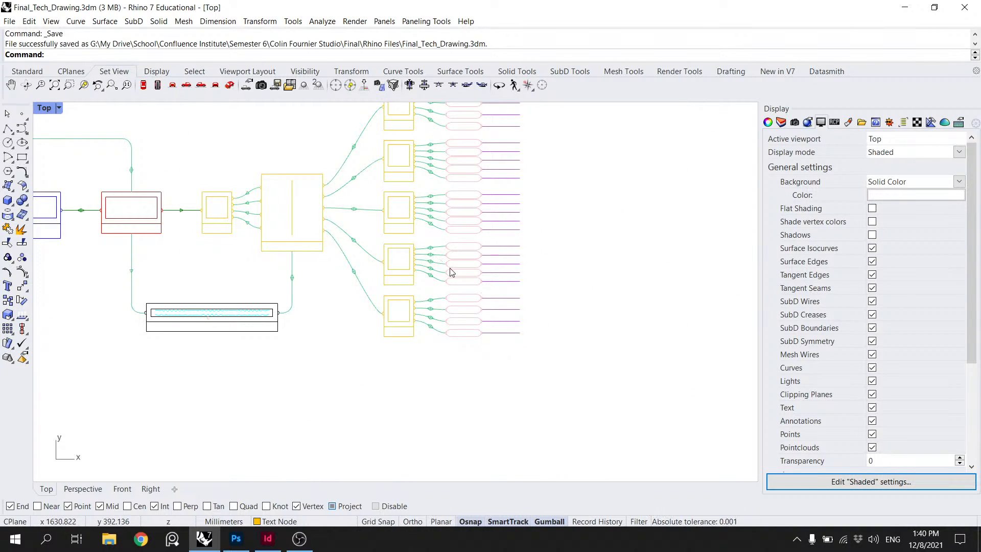
Step: Zoom the Top view to the whole diagram and capture it to an image file in the Images folder, replacing the existing capture
scroll(496, 324, "down", 2)
left_click_drag(607, 440, 89, 148)
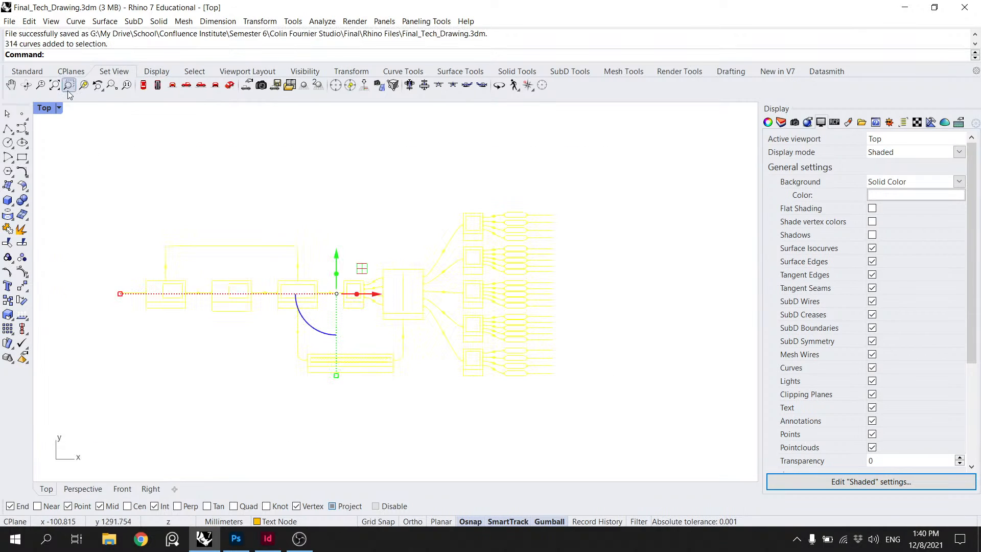
right_click(83, 85)
left_click(159, 152)
type("View")
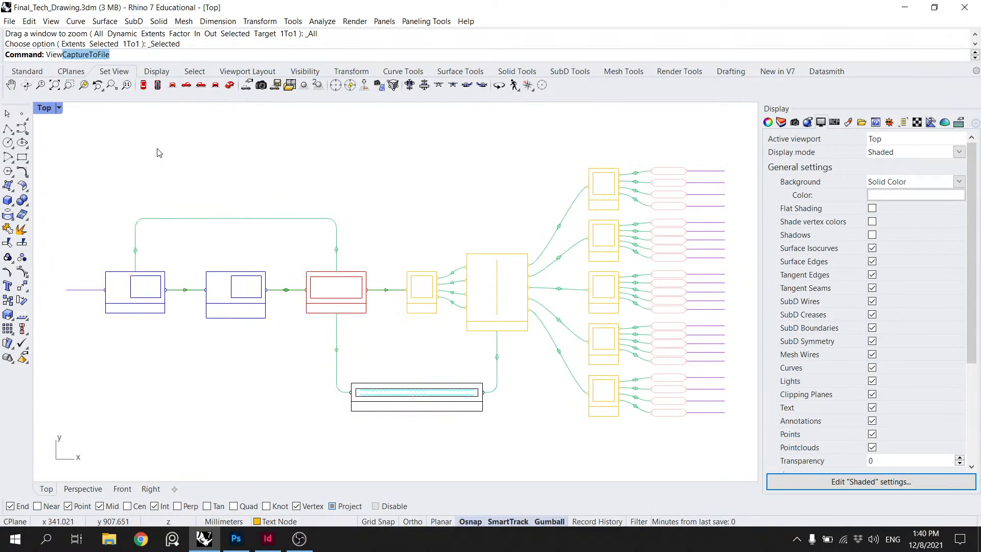
key("Return")
left_click(474, 461)
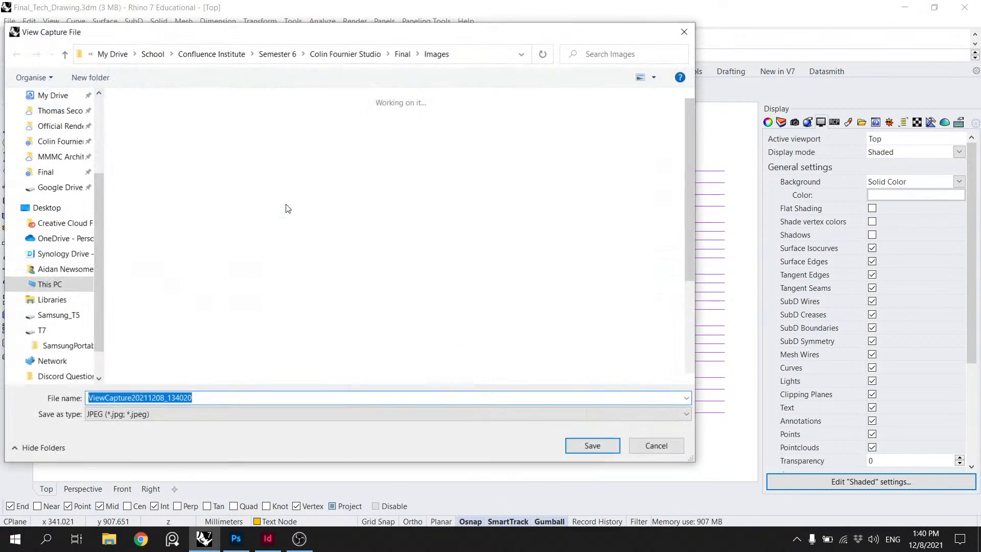
key("Return")
key("y")
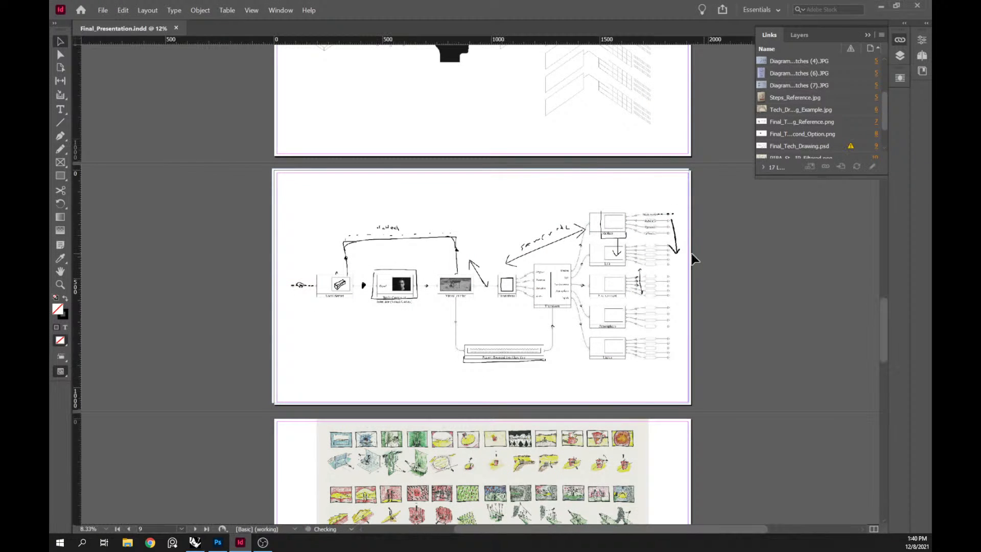
Step: In InDesign, update the modified Final_Tech_Drawing.psd link on page 9
left_click(828, 147)
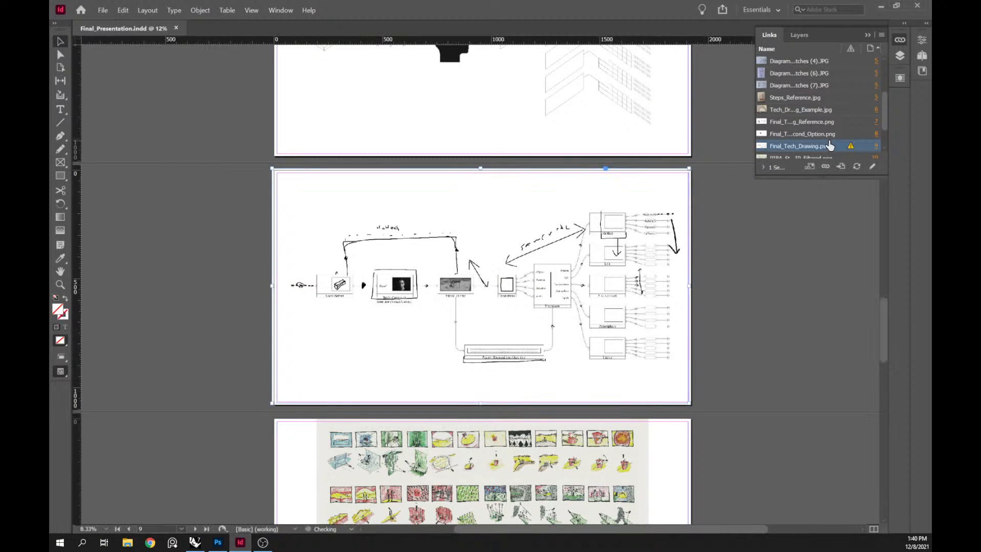
left_click(857, 167)
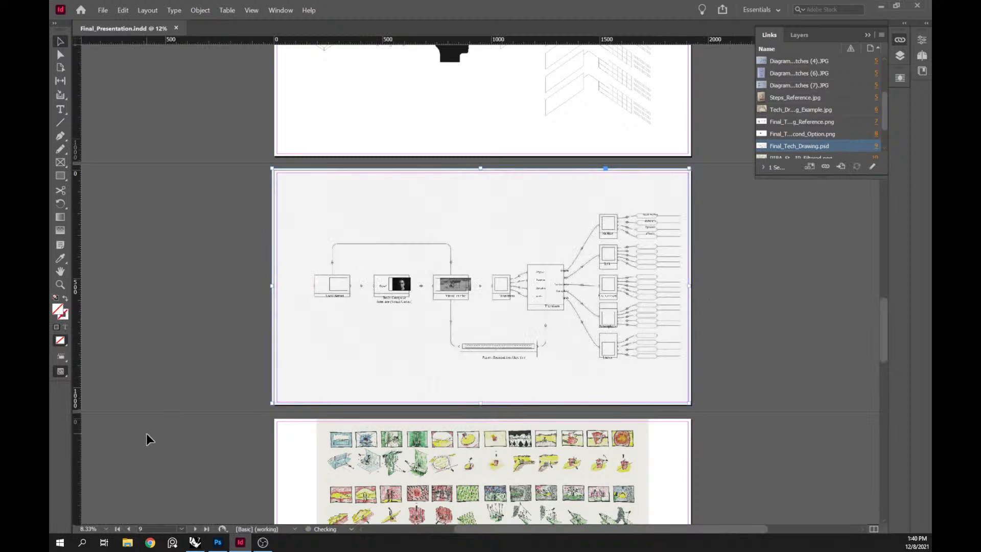
Step: Switch to Photoshop, move the Atmosphere and Lights labels down into the strips below their node squares, and save the drawing
left_click(218, 543)
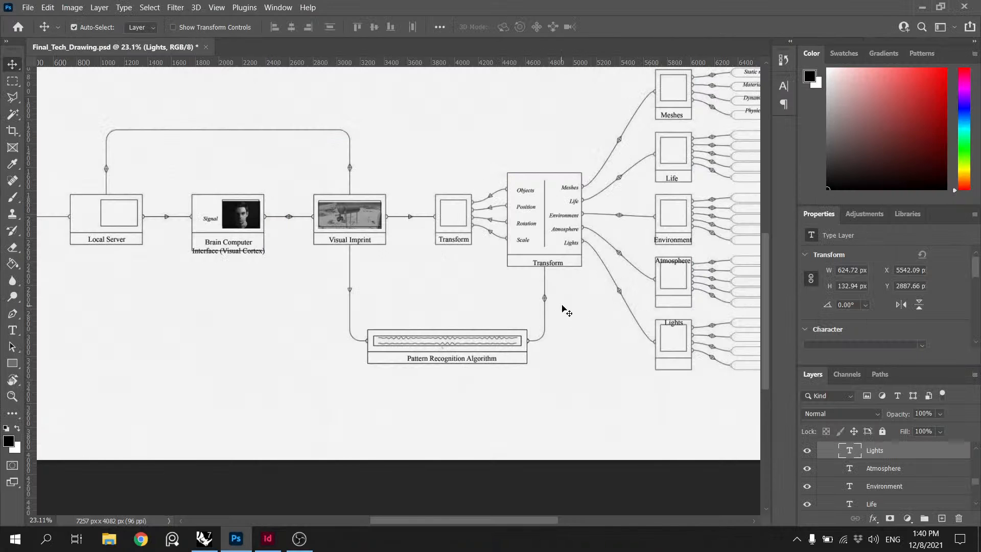
left_click_drag(690, 261, 688, 372)
scroll(613, 266, "down", 6)
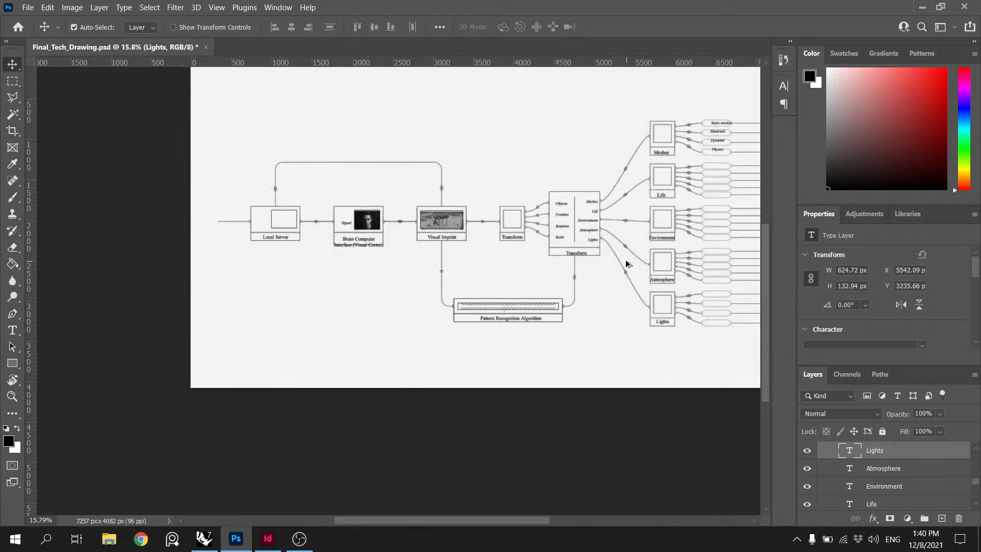
key("ctrl+s")
left_click(592, 237)
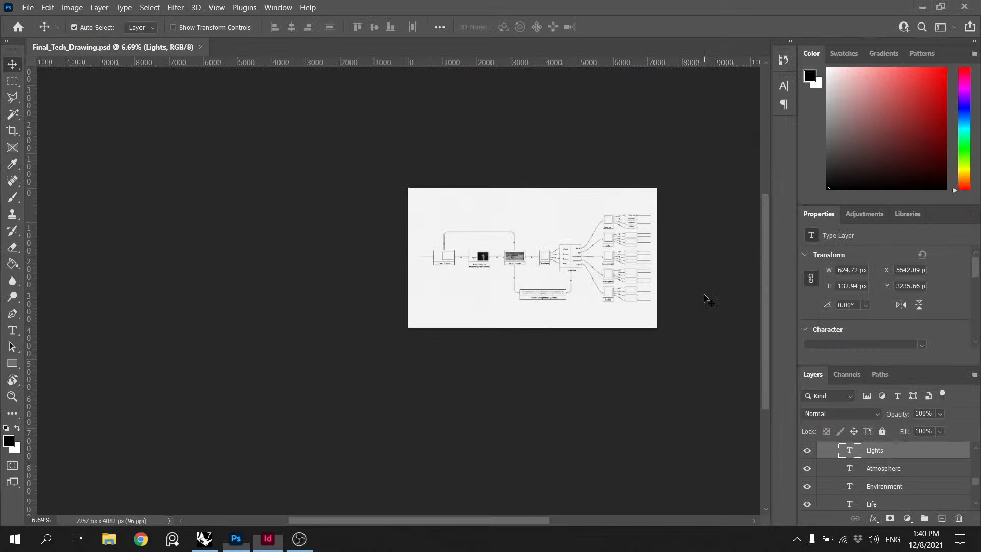
Step: Refresh the Final_Tech_Drawing.psd link in the InDesign presentation and preview page 9 full screen
scroll(716, 278, "up", 4)
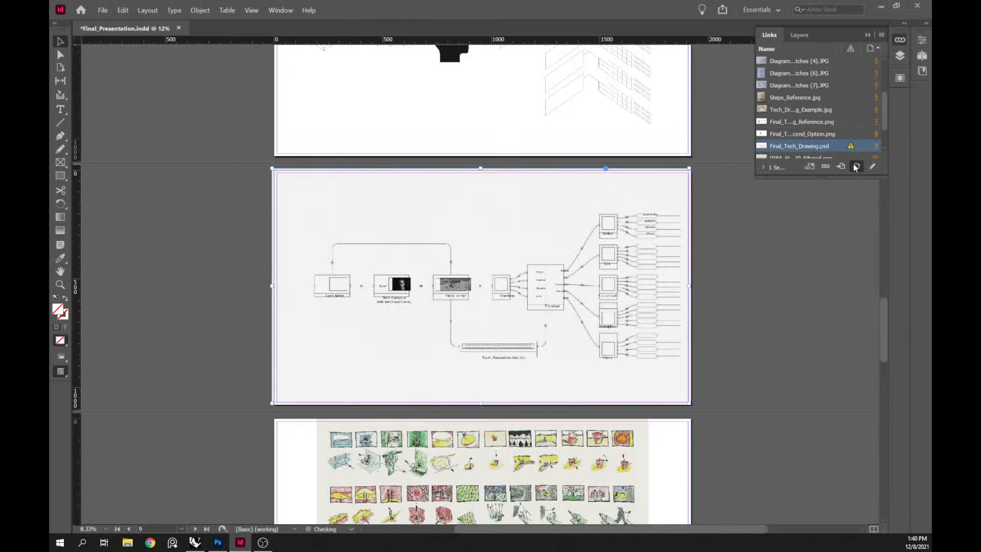
left_click(856, 167)
key("shift+w")
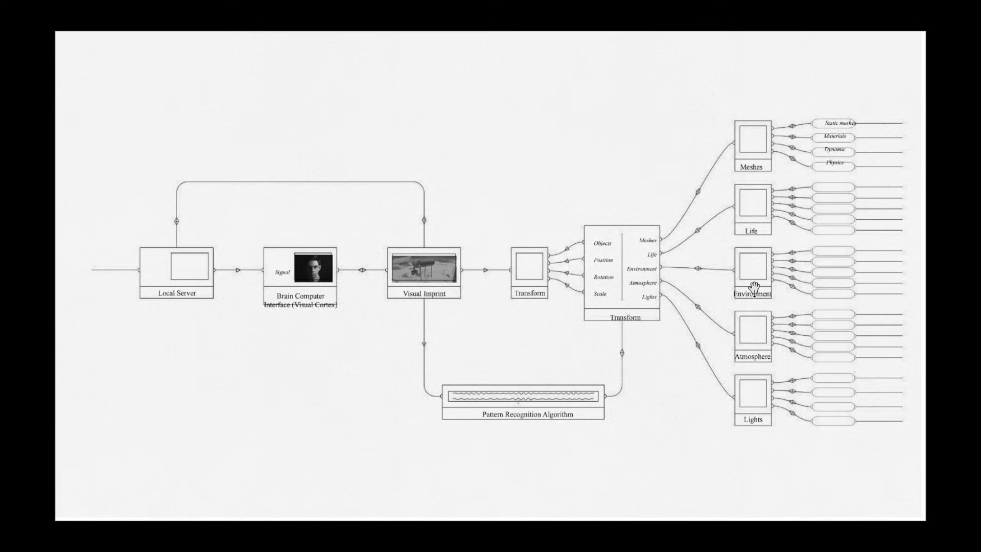
key("Escape")
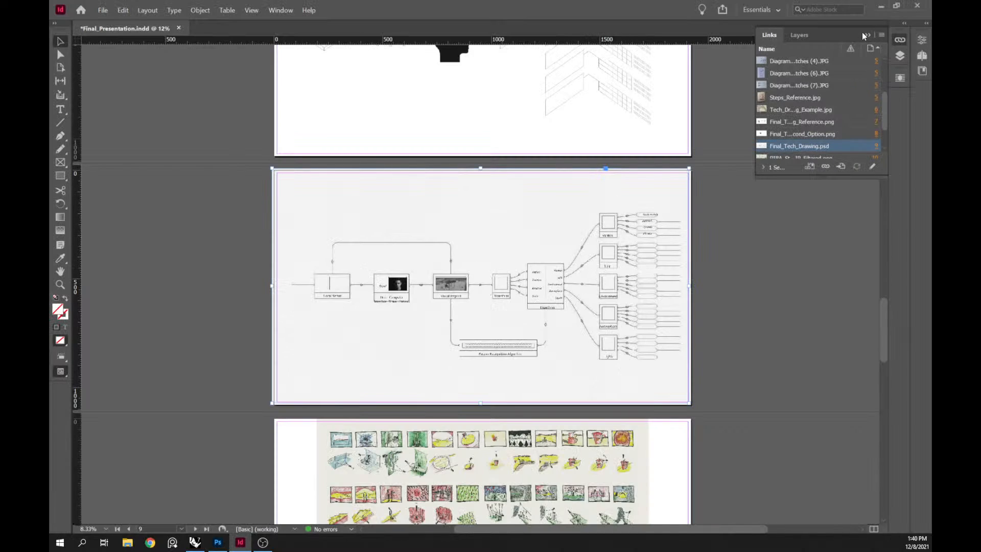
Step: Reposition the linked diagram image to fit the edges of page 9 and check it in full-screen preview
left_click(867, 35)
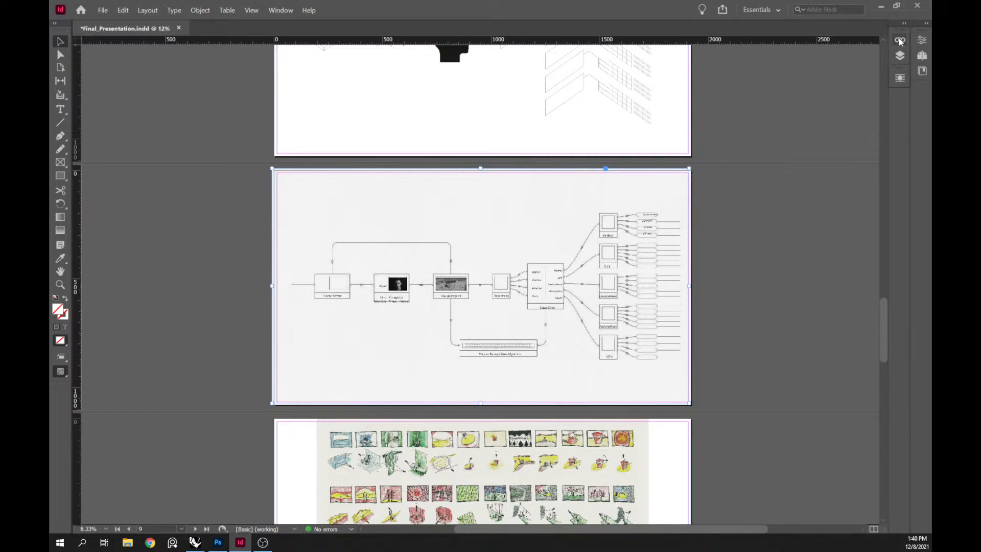
left_click(922, 40)
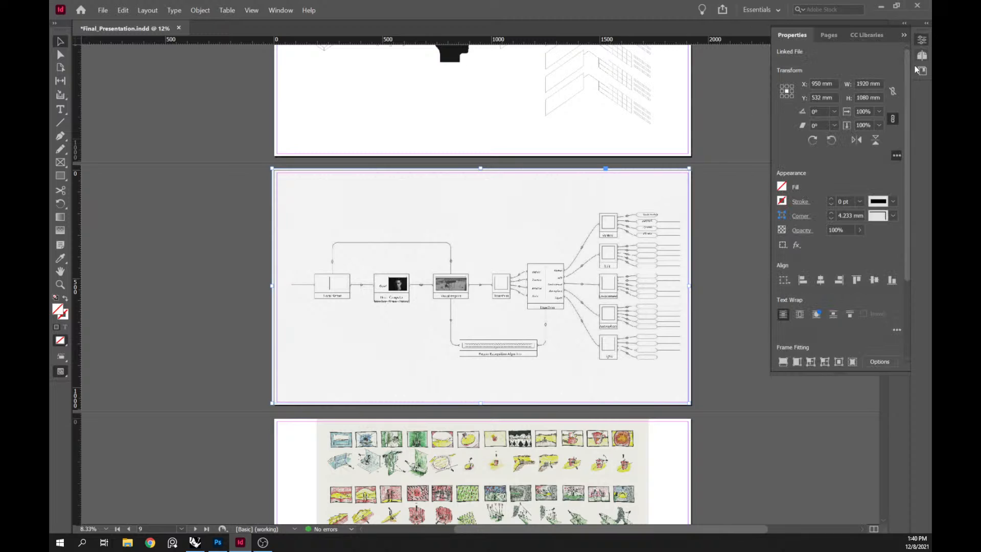
left_click(733, 317)
left_click_drag(647, 333, 648, 334)
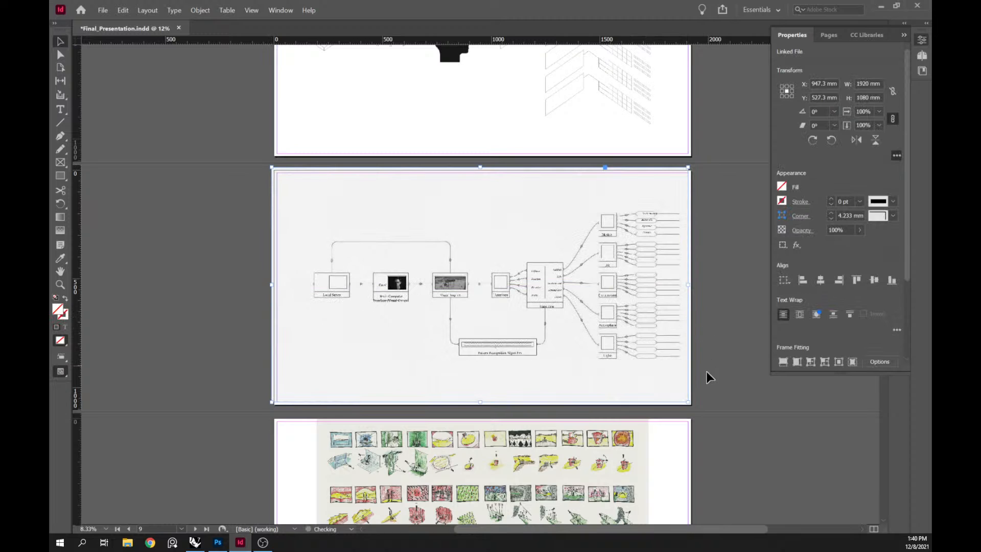
scroll(707, 375, "up", 3)
left_click_drag(613, 420, 628, 427)
left_click(688, 415)
scroll(688, 415, "down", 4)
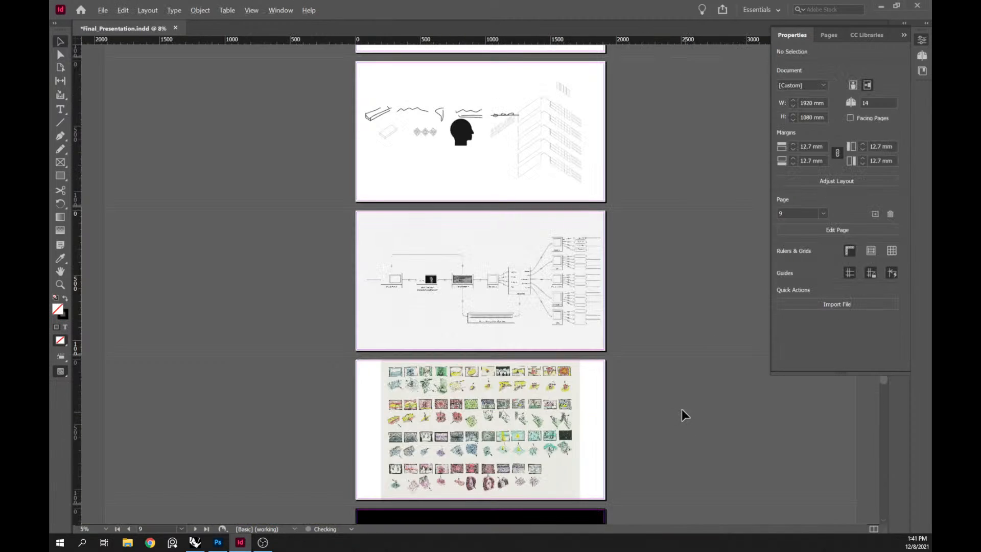
key("shift+w")
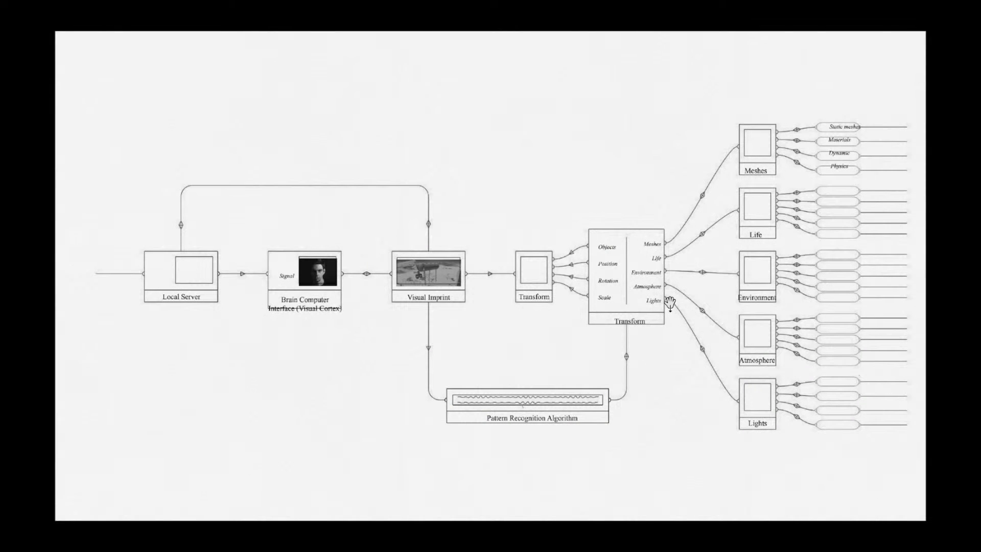
key("Escape")
Step: Switch to Photoshop and inspect the Brain Computer Interface node and its label up close
key("alt+Tab")
scroll(274, 279, "up", 9)
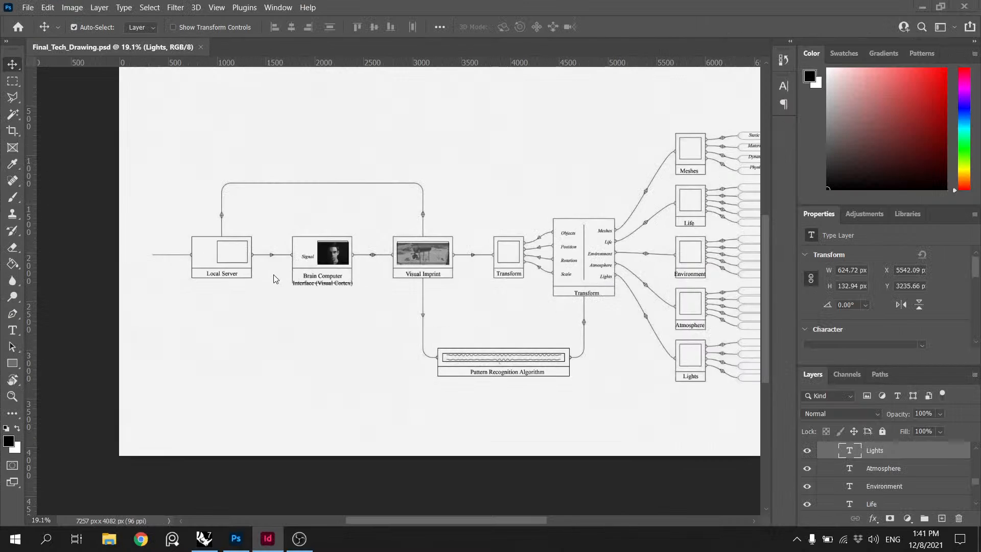
left_click_drag(321, 269, 285, 241)
left_click(289, 241)
scroll(301, 234, "down", 7)
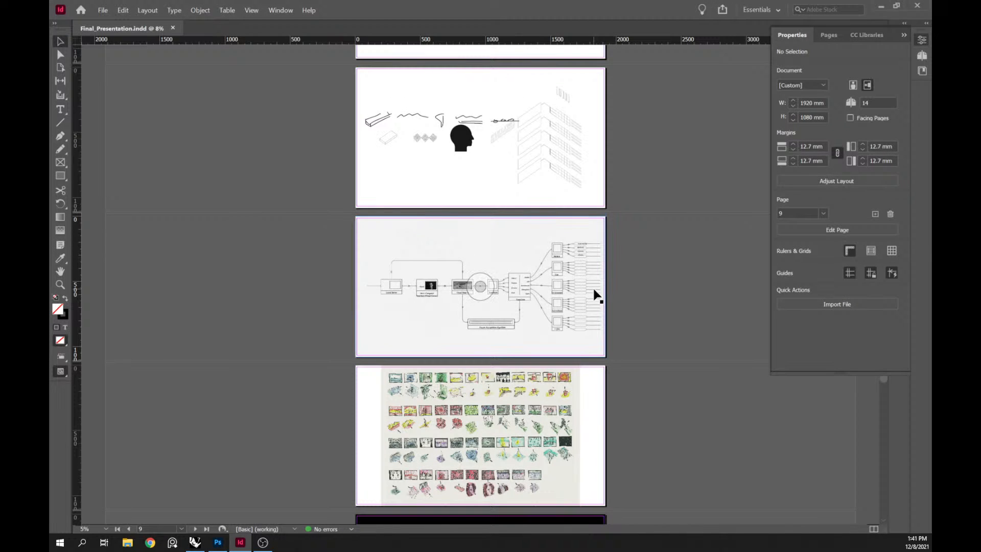
Step: Return to InDesign and update the Final_Tech_Drawing.psd link on page 9 with the latest saved drawing
left_click(595, 295)
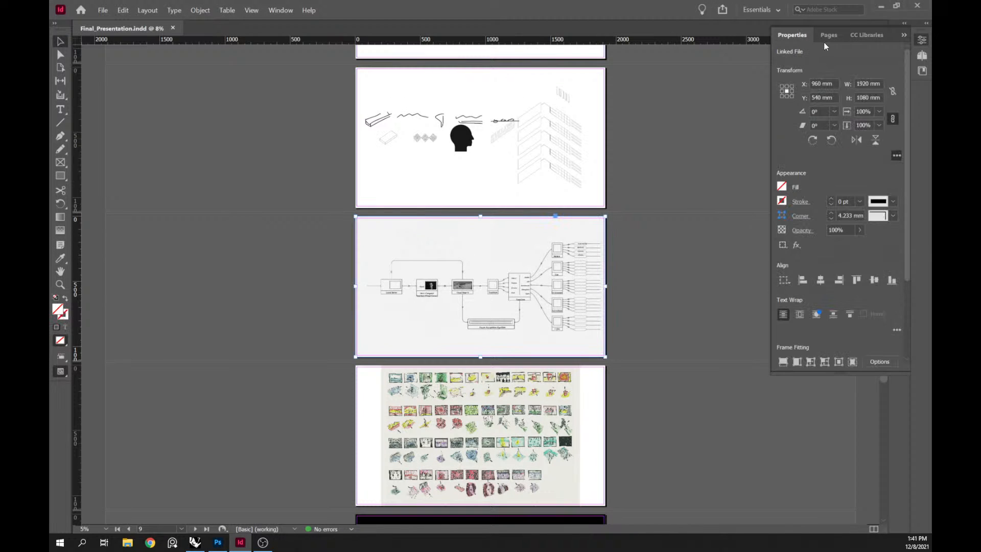
left_click(829, 35)
left_click(646, 275)
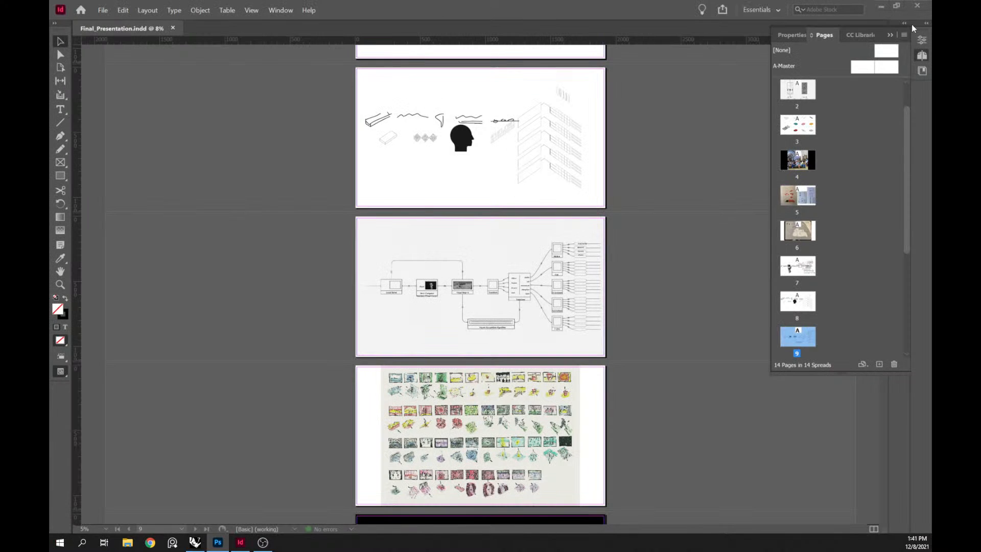
left_click(890, 35)
left_click(899, 40)
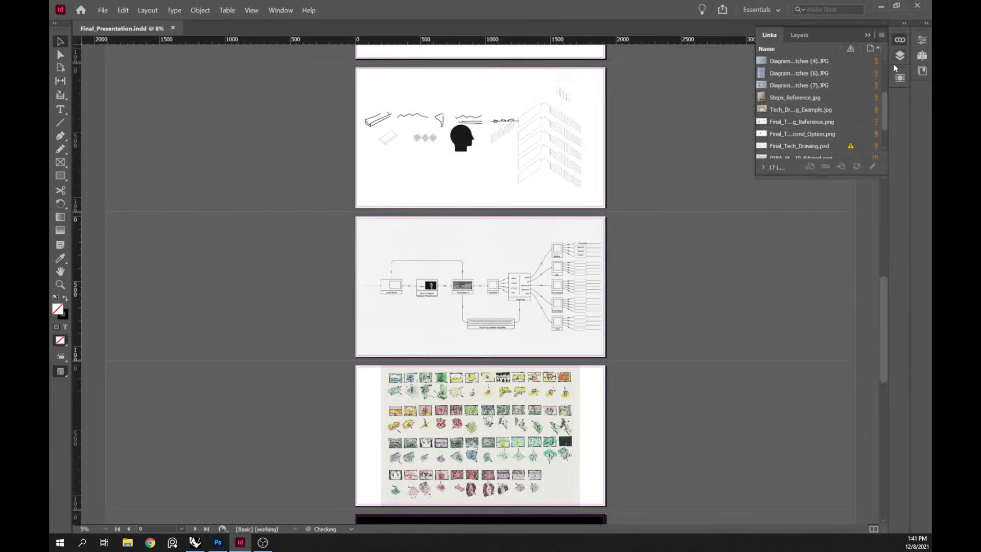
left_click(841, 147)
left_click(853, 170)
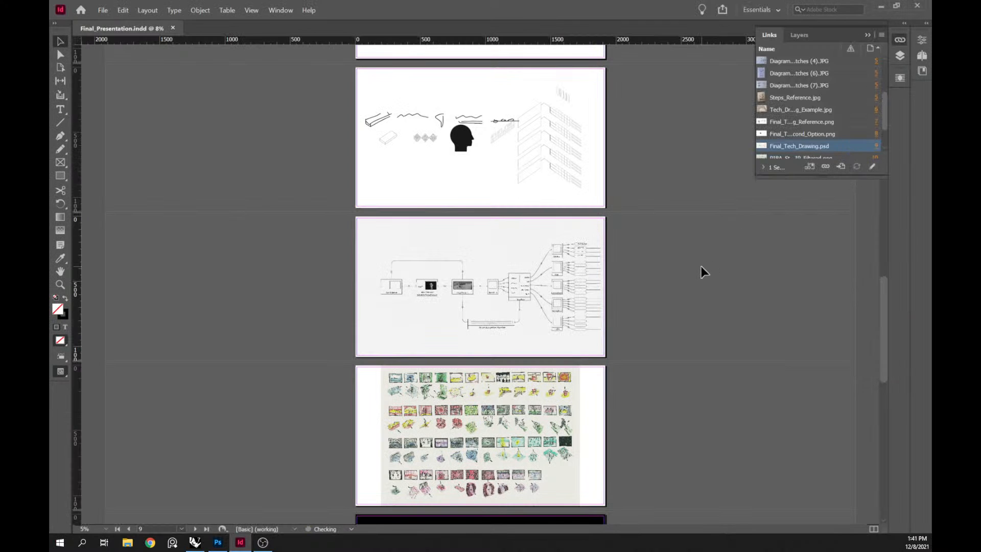
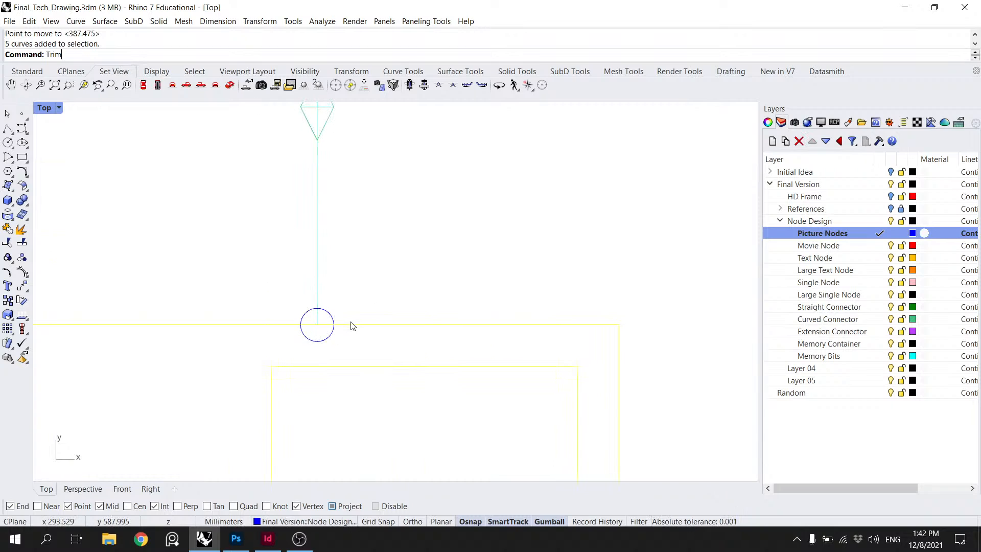
Step: In Rhino, trim away the lower half of the port circle inside the first blue node's top edge
key("Return")
left_click(326, 341)
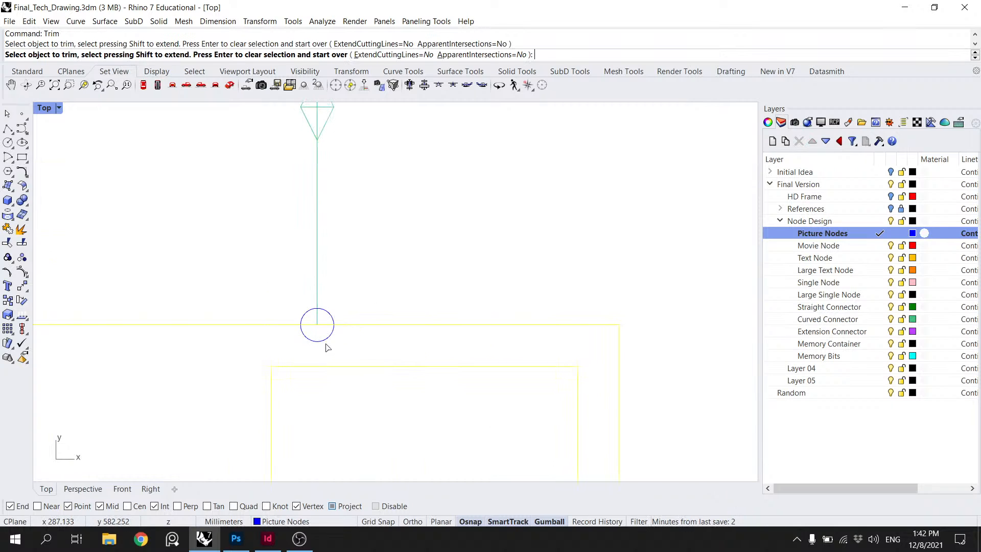
key("Return")
scroll(329, 347, "down", 3)
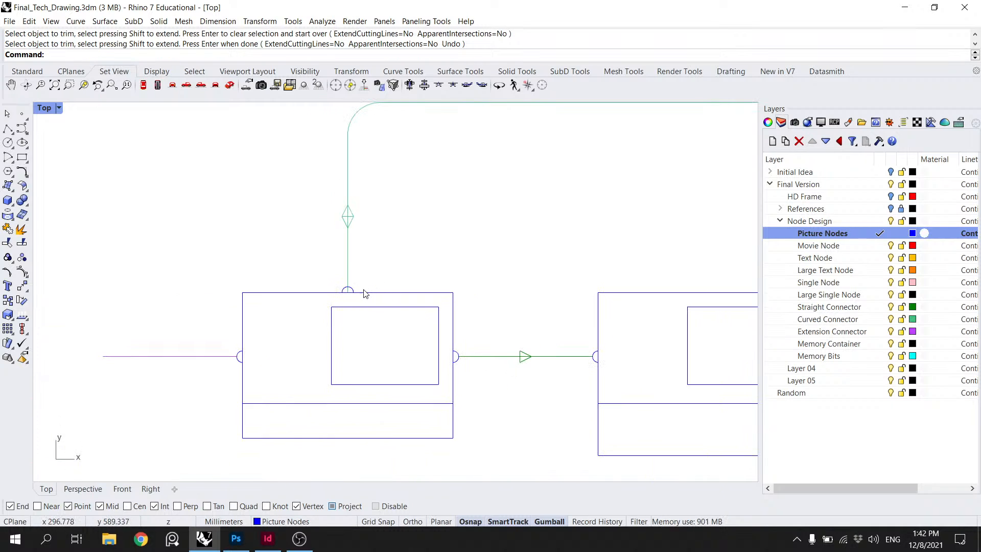
Step: Copy the half-circle port from the first blue node to the midpoint of the second blue node's top edge
scroll(357, 291, "up", 3)
left_click(346, 294)
type("Copy")
key("Return")
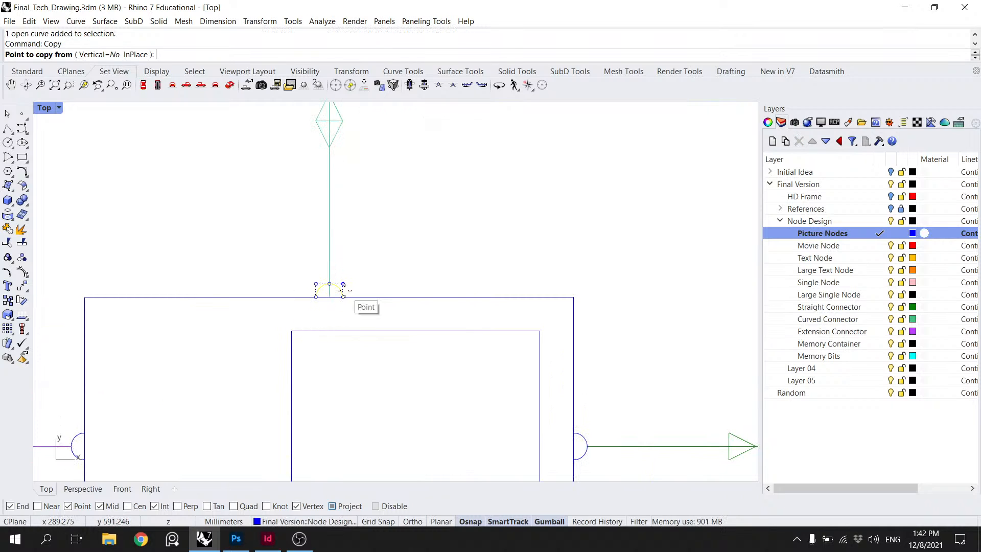
left_click(329, 297)
scroll(515, 200, "down", 8)
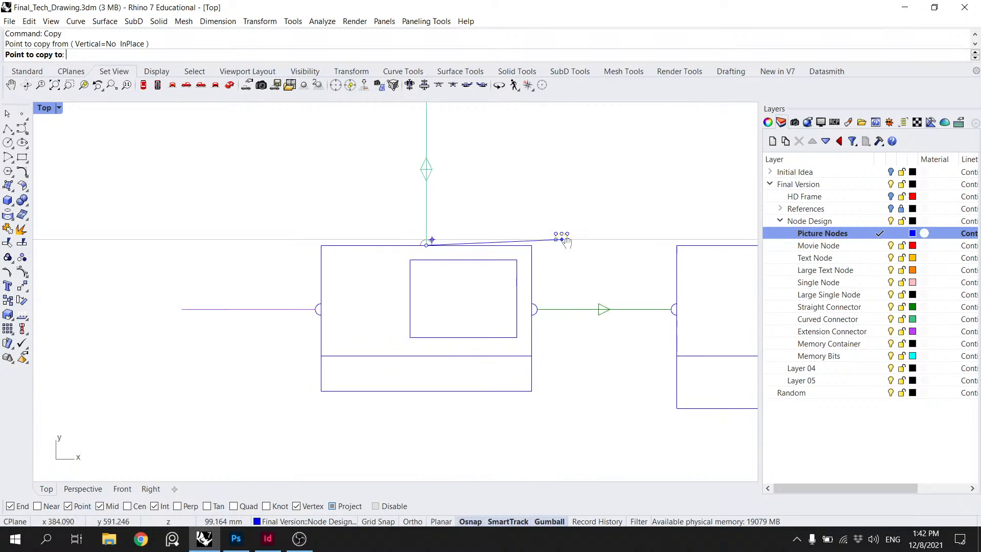
left_click_drag(561, 239, 365, 221)
scroll(599, 228, "up", 8)
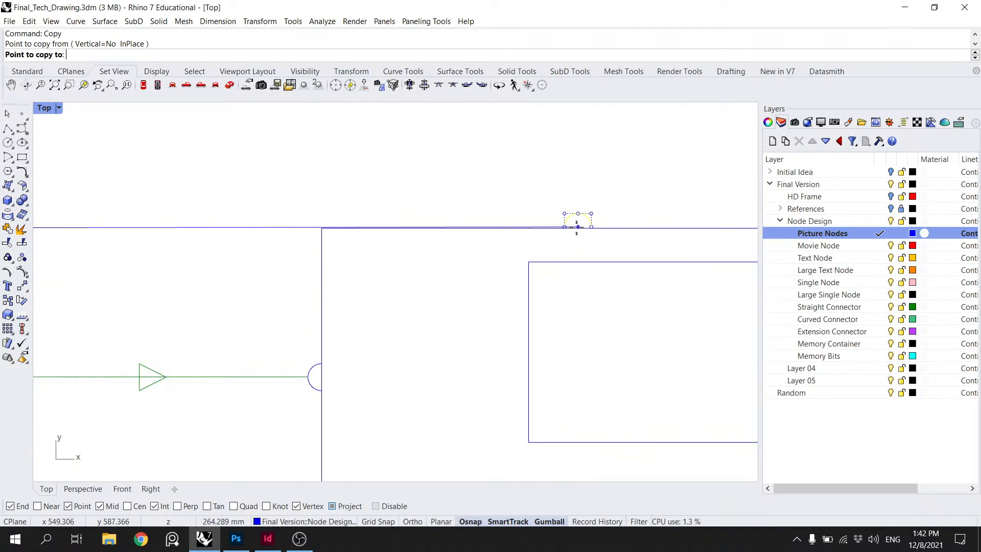
left_click(566, 225)
key("Return")
Step: Ungroup the curves of the first and second blue nodes
scroll(409, 206, "down", 5)
left_click(357, 226)
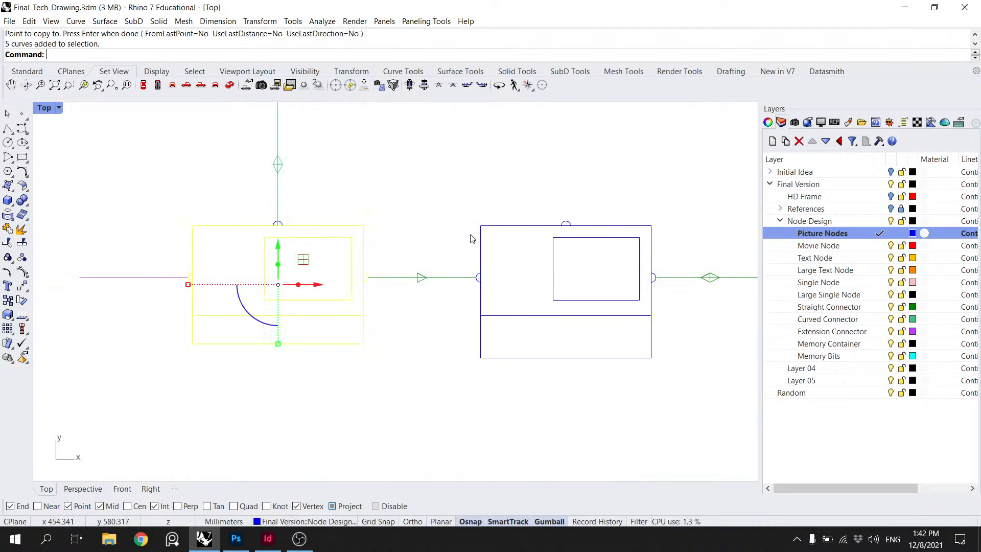
left_click(481, 234, "shift")
type("Un")
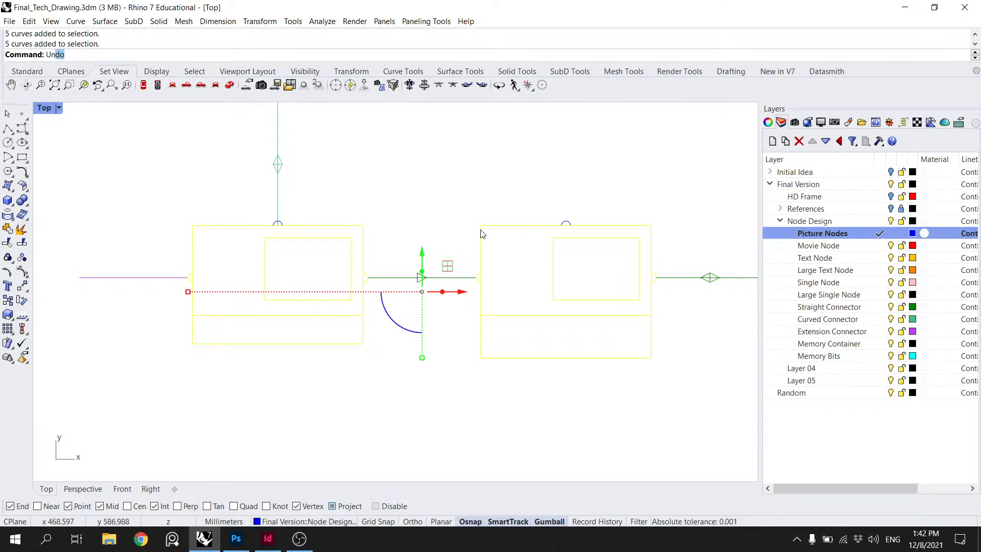
type("group")
key("Return")
key("Escape")
Step: Group the first blue node's frame, inner rectangle, side ports and top port together
left_click_drag(340, 374, 279, 221)
left_click_drag(371, 393, 338, 232)
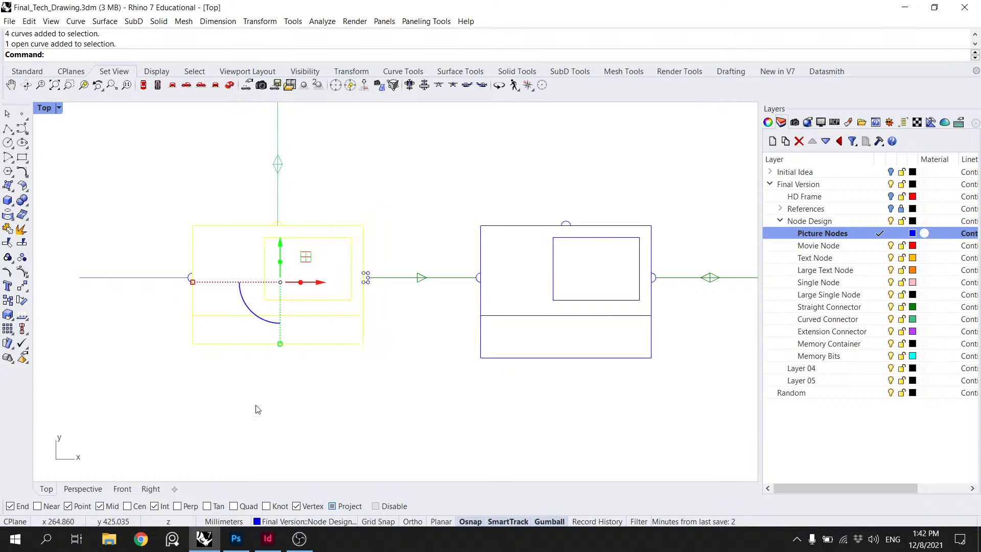
left_click_drag(258, 409, 194, 264)
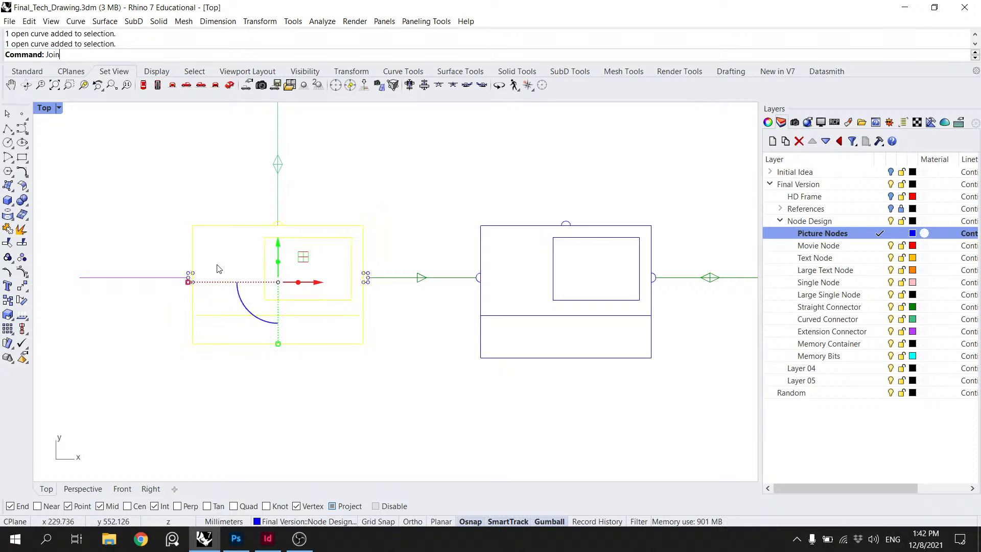
key("Return")
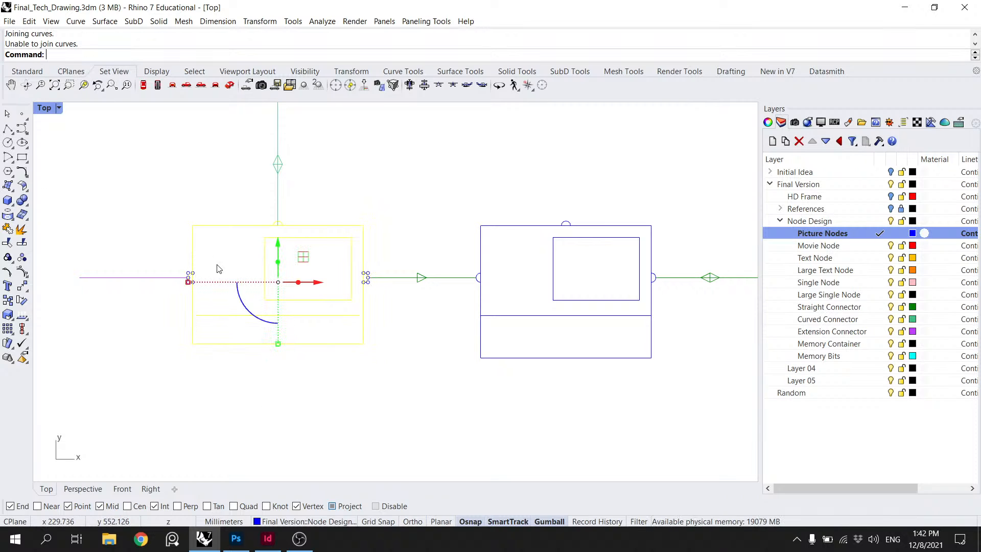
key("Return")
key("Escape")
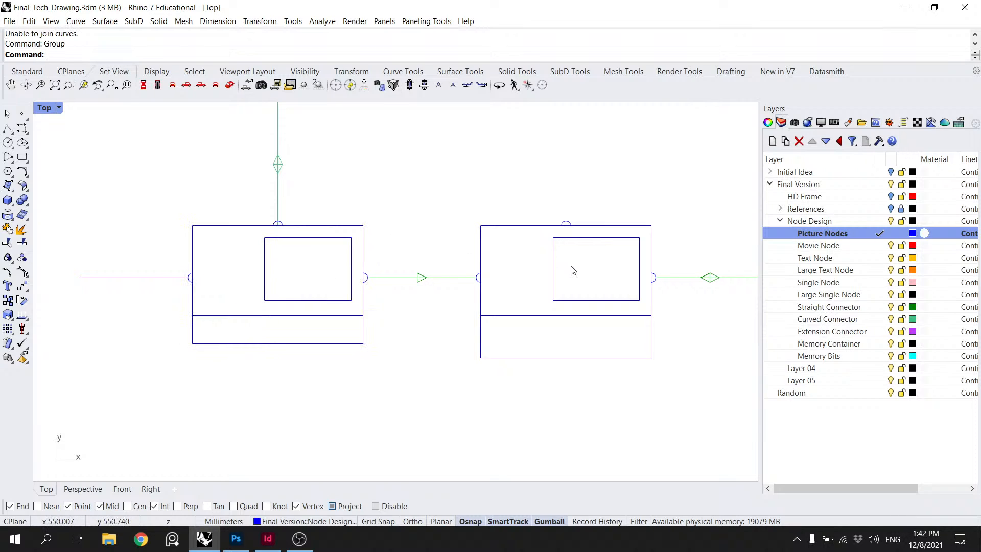
Step: Group all curves of the second blue node, including its top port, and save the file
left_click_drag(598, 337, 498, 372)
left_click_drag(550, 422, 451, 187)
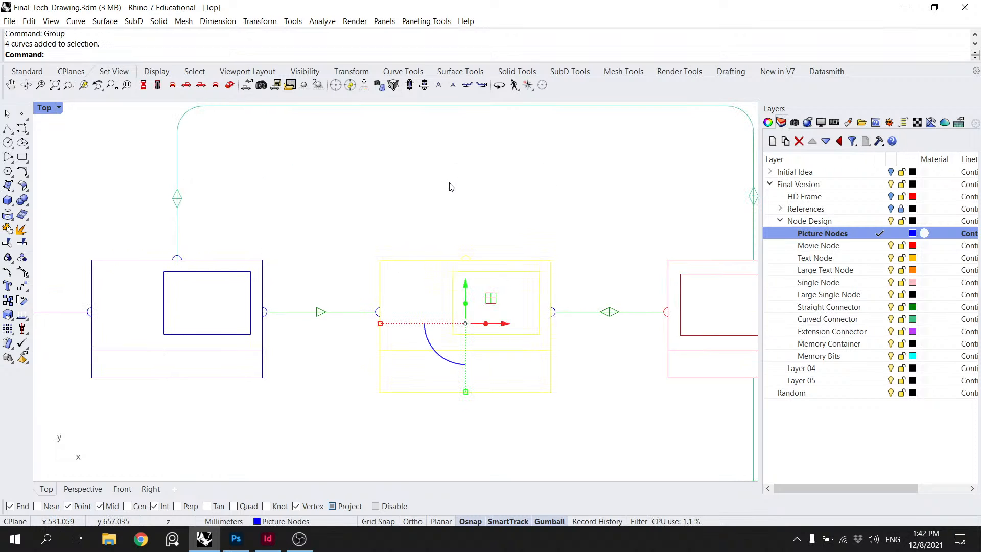
key("Escape")
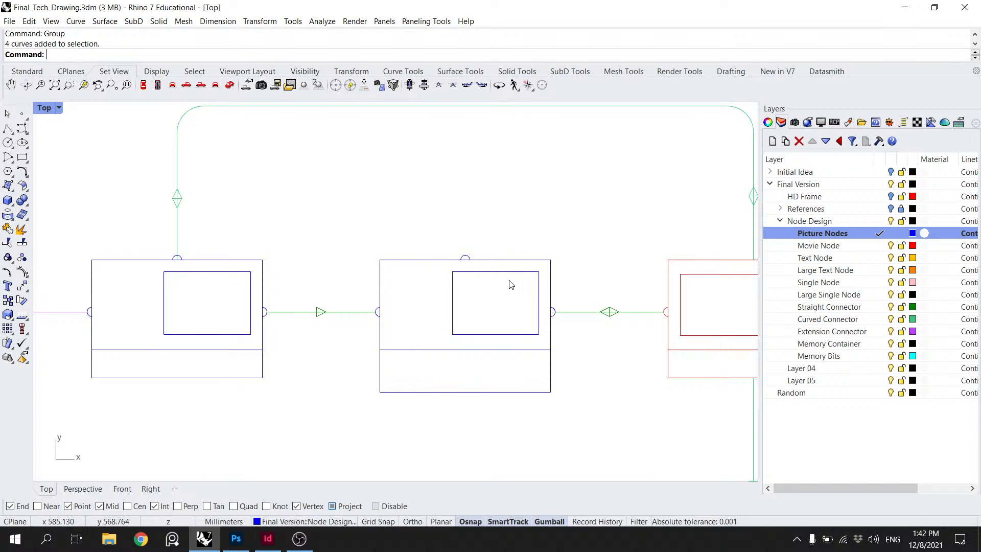
left_click_drag(555, 426, 373, 227)
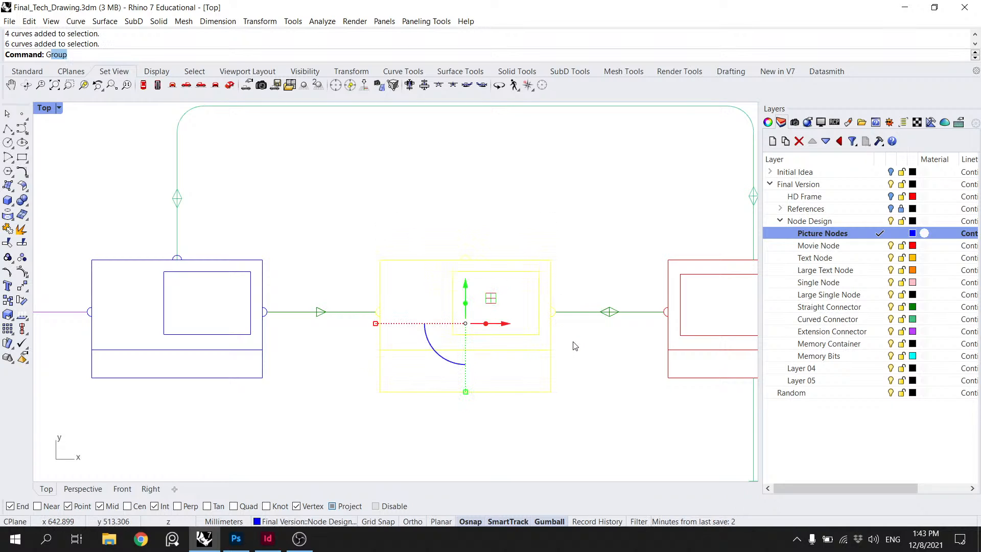
type("G")
key("Return")
key("Escape")
key("ctrl+s")
Step: Capture the Top view framed on the whole diagram as a JPEG, overwriting Final_Tech_Drawing_New
scroll(502, 197, "down", 5)
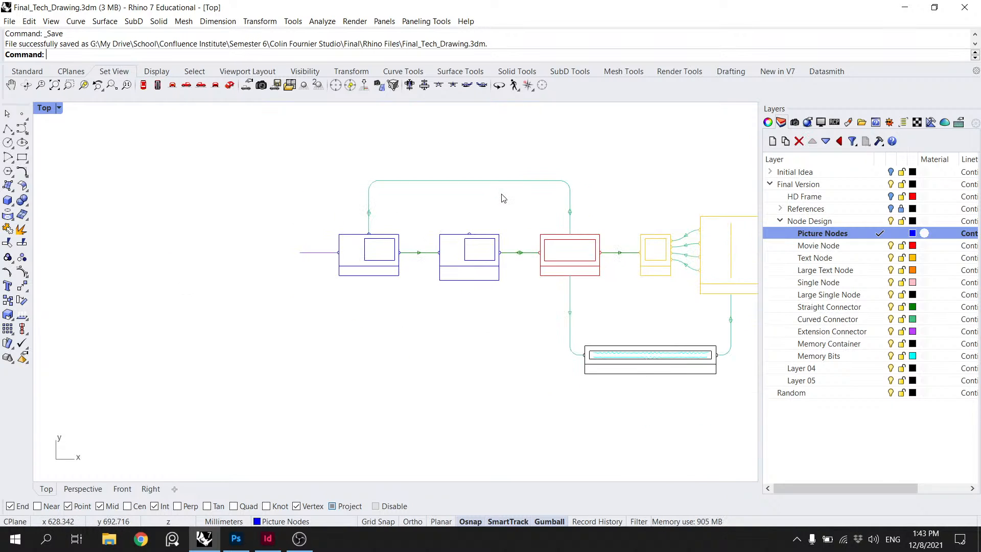
scroll(503, 198, "down", 4)
left_click_drag(700, 388, 220, 134)
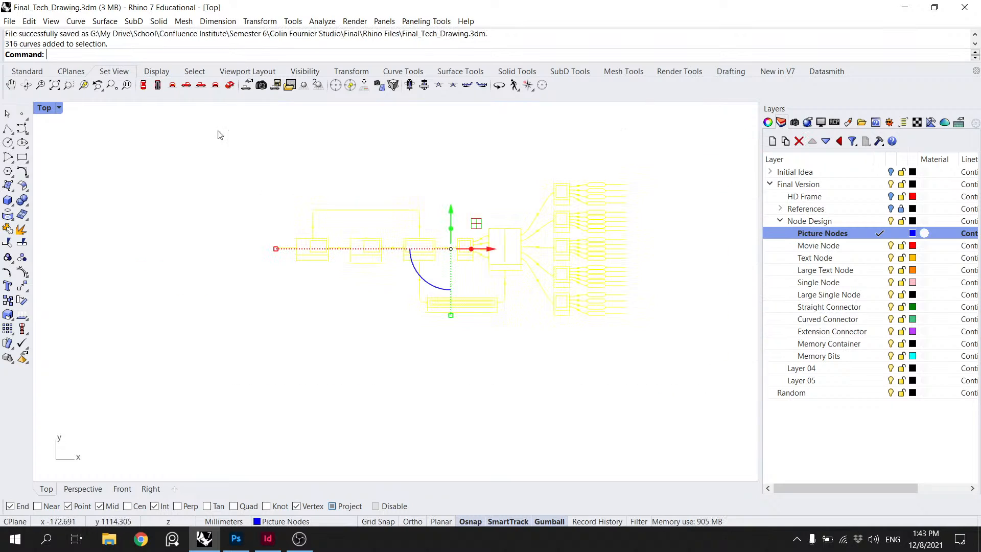
left_click(95, 85)
type("ViewCaptureToFile")
key("Return")
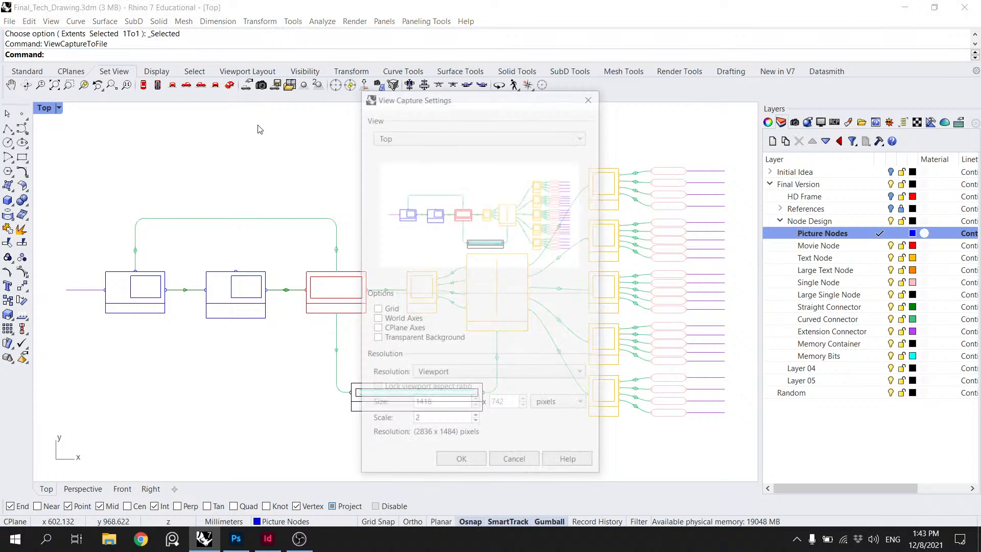
left_click(447, 461)
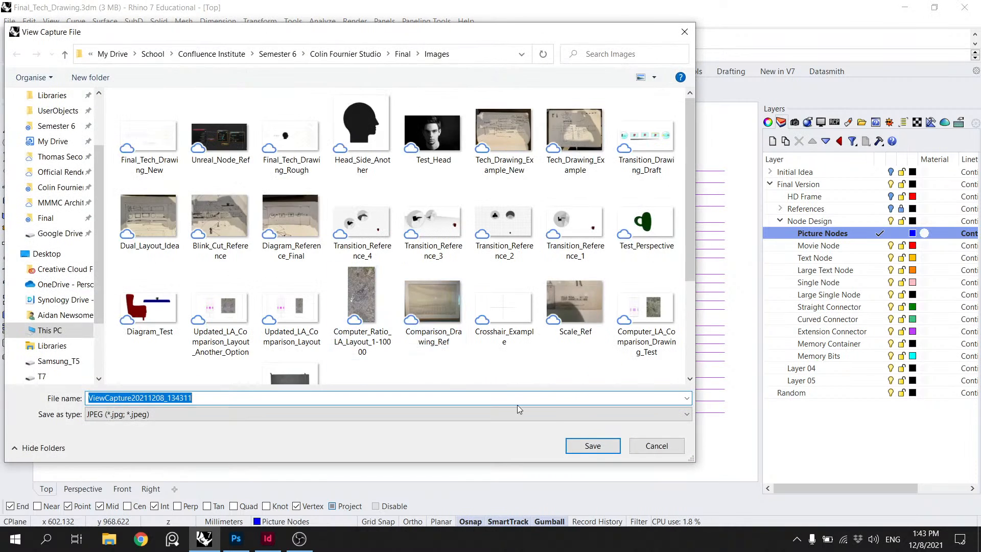
left_click(149, 136)
left_click(593, 445)
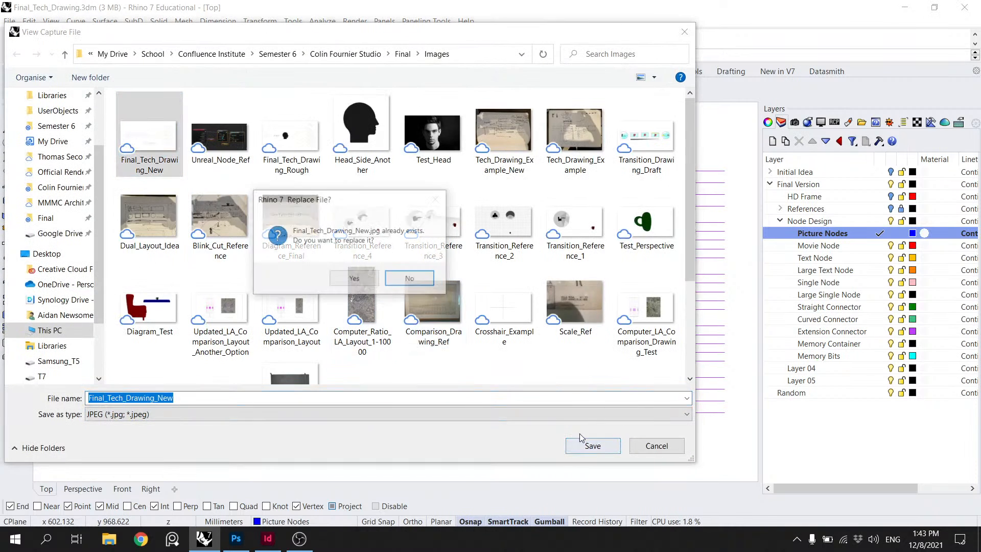
left_click(354, 279)
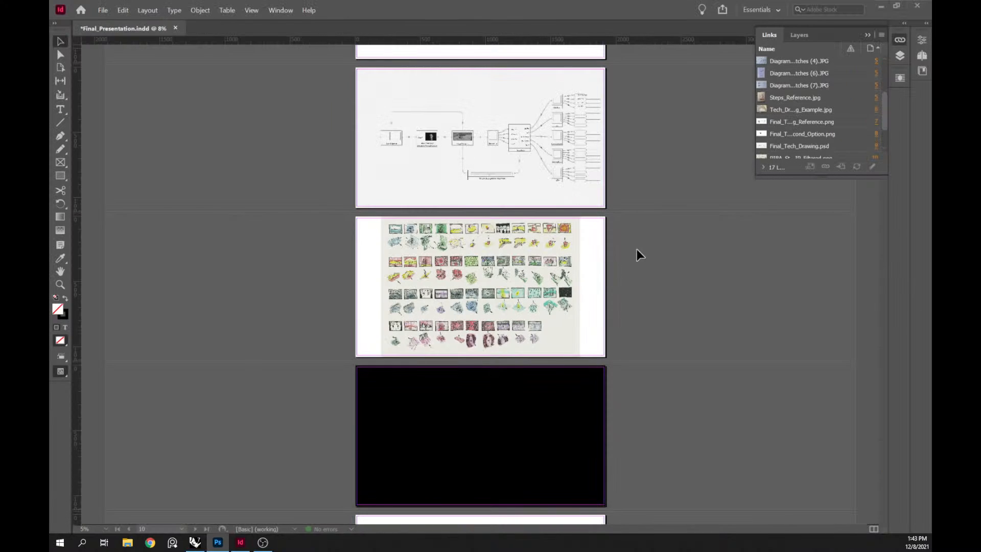
Step: In InDesign, update the Final_Tech_Drawing.psd link on page 9 and check the diagram in full-screen preview
left_click(603, 149)
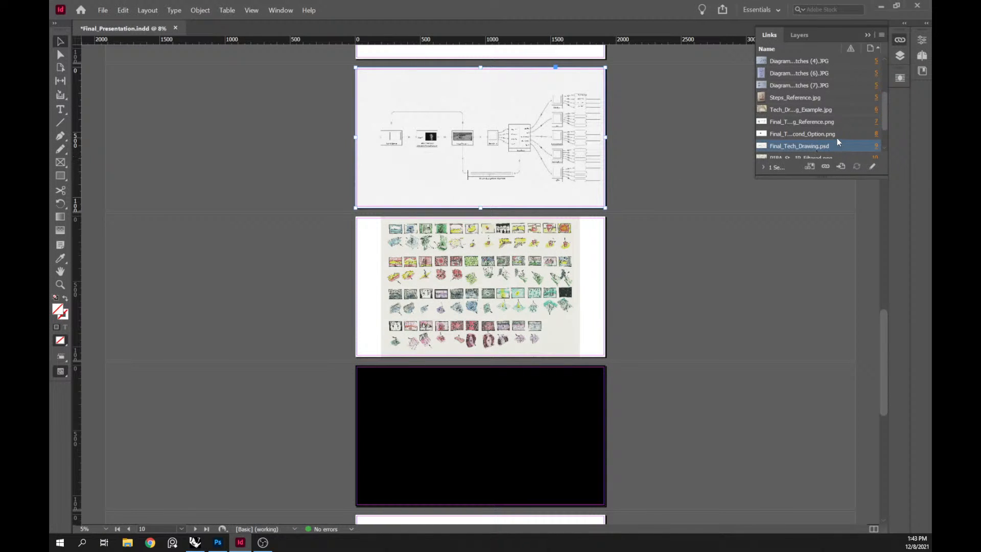
left_click(856, 166)
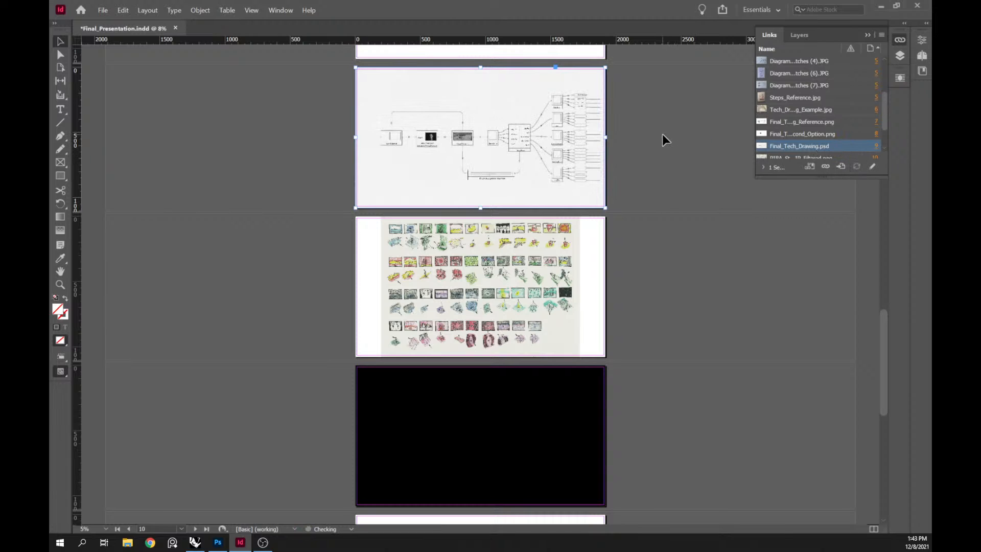
key("shift+w")
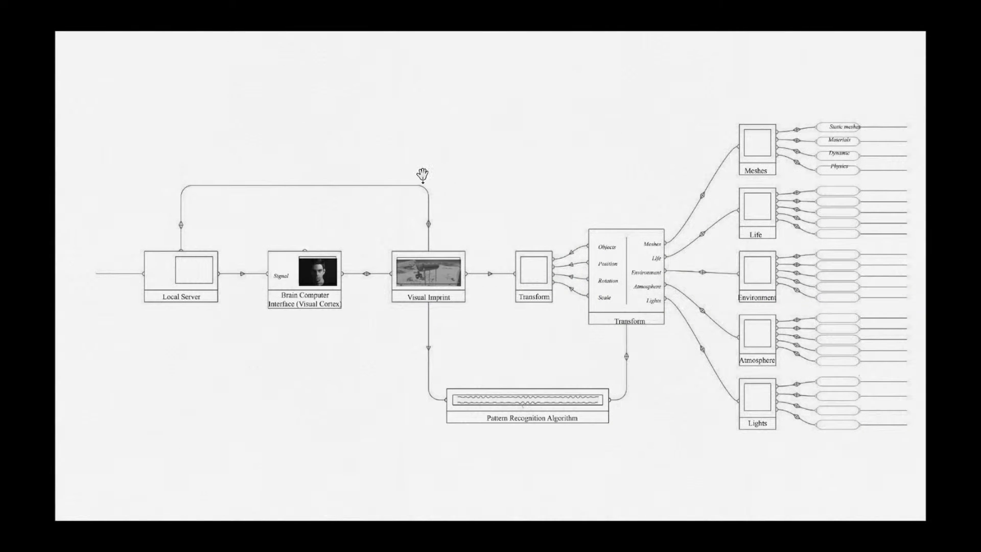
Step: Switch to Rhino and ungroup the second blue node's curves
key("alt+Tab")
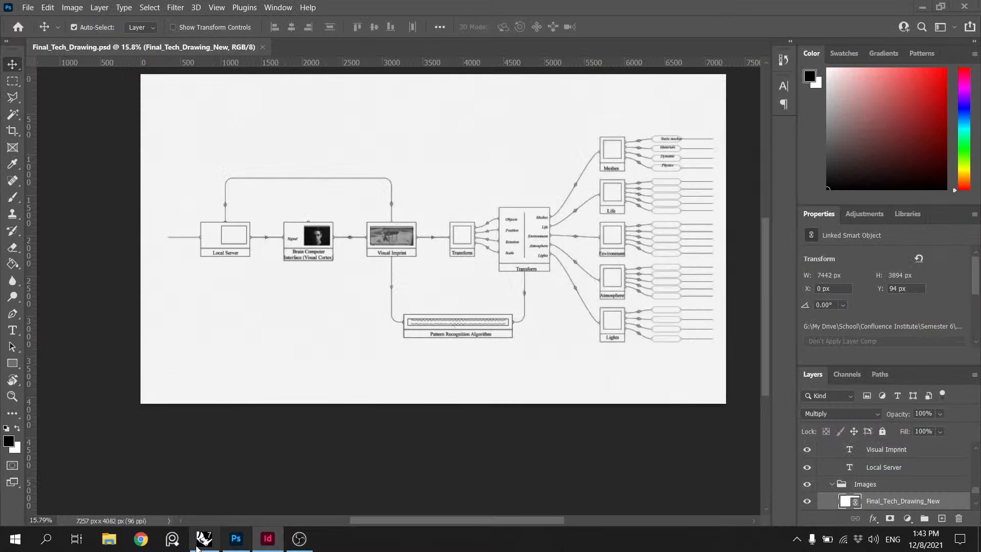
mouse_move(241, 539)
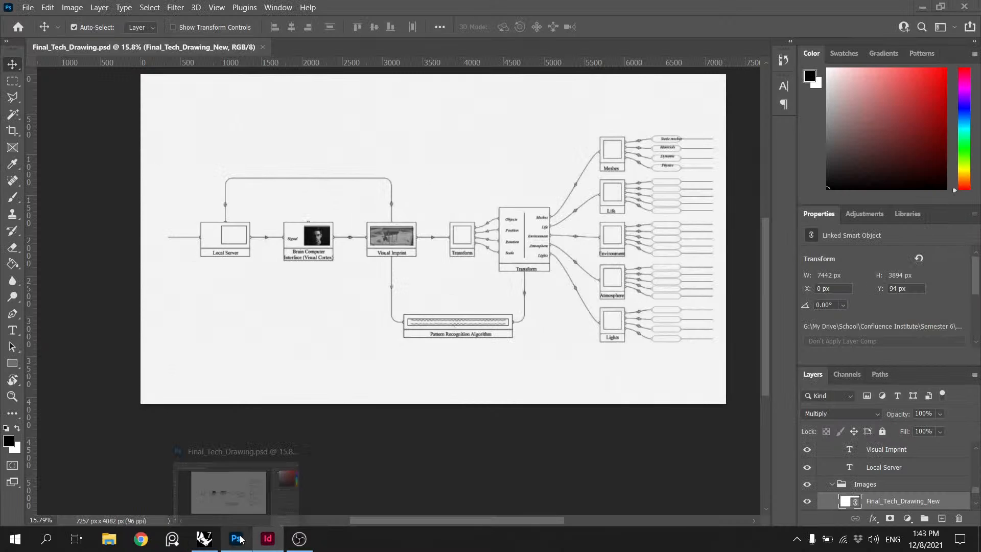
left_click(198, 541)
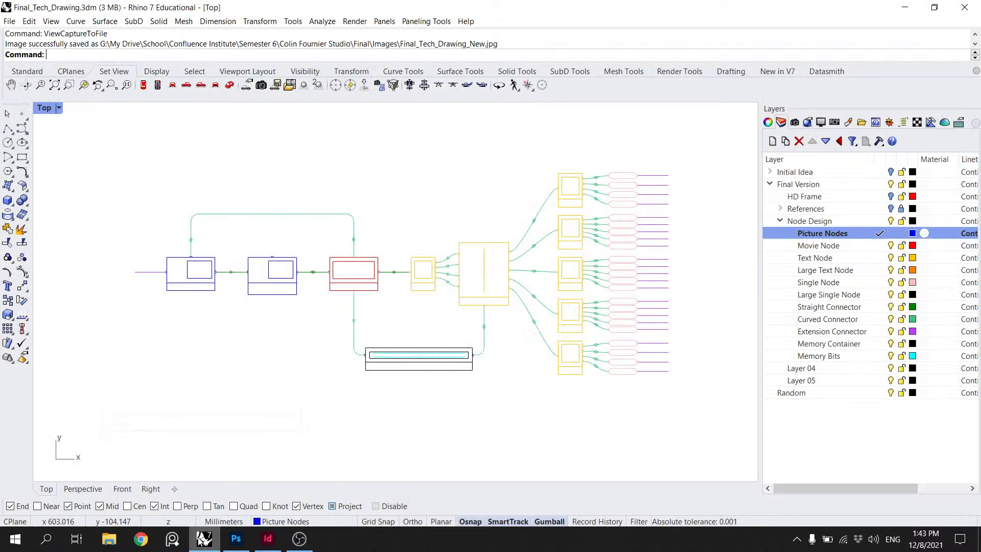
scroll(268, 260, "up", 5)
left_click(279, 263)
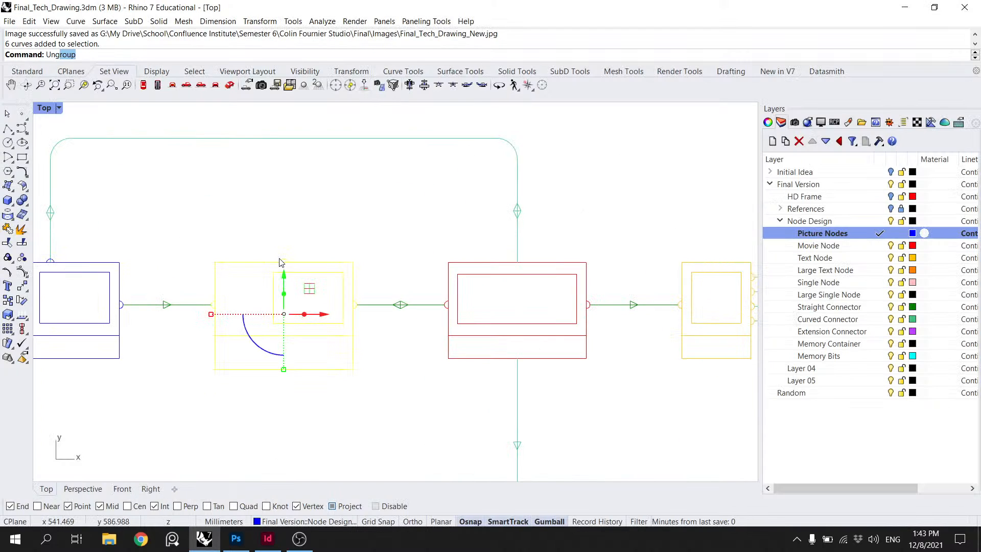
type("Ung")
key("Return")
Step: Move the top port from the second blue node to the red node's top edge, where the curved connector meets it
scroll(282, 259, "up", 6)
left_click(286, 265)
left_click(293, 259)
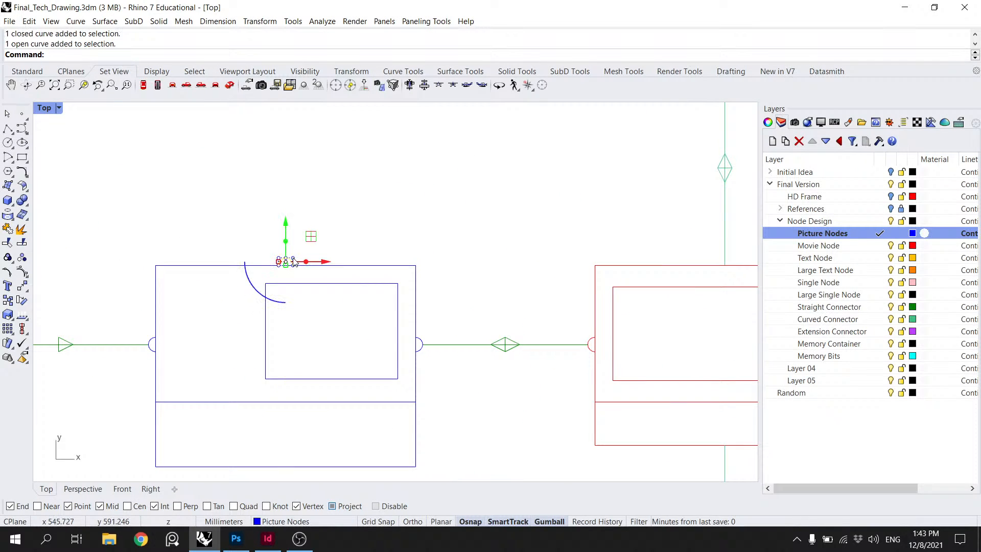
type("move")
key("Return")
left_click(285, 263)
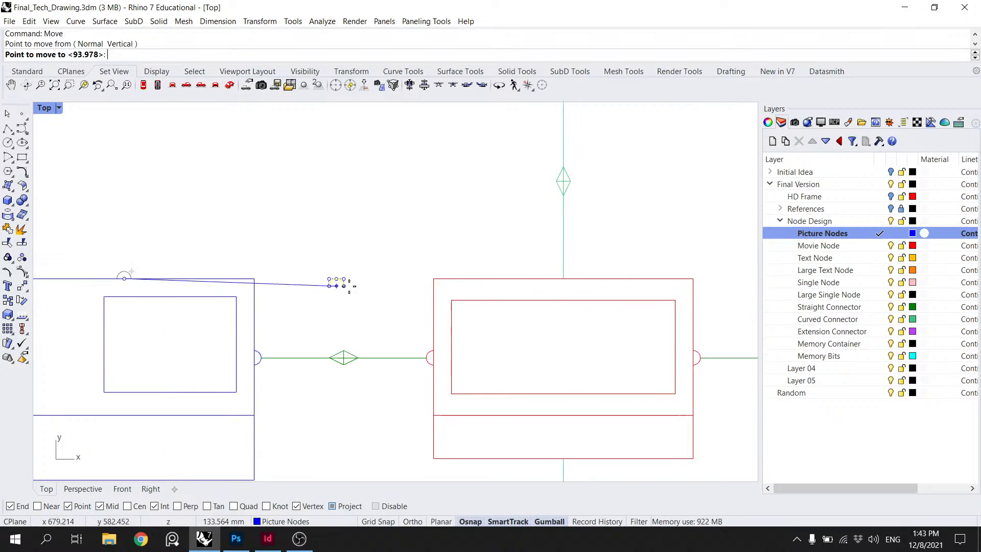
left_click(567, 290)
key("Escape")
scroll(238, 242, "down", 6)
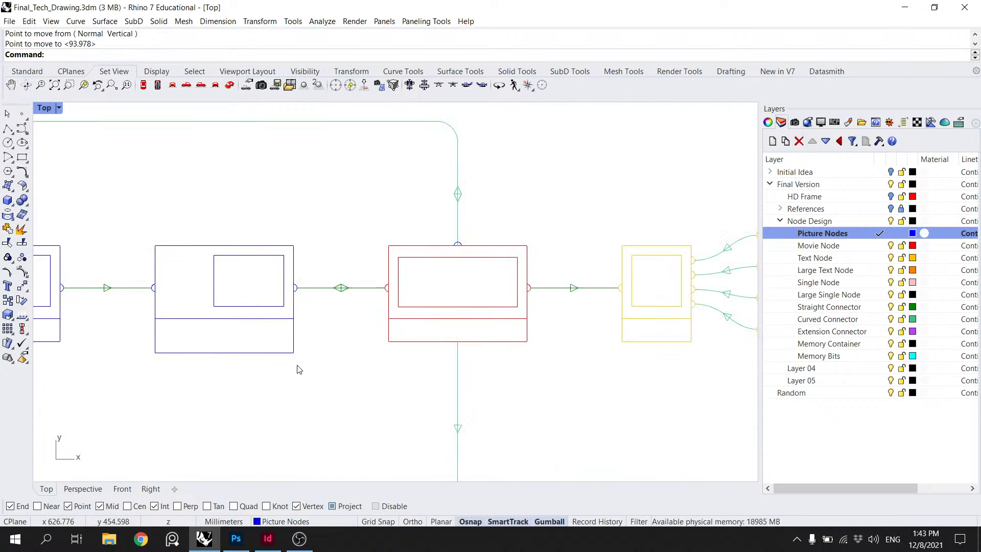
Step: Regroup the second blue node's frame, inner rectangle and side port curves without the top port
left_click_drag(297, 372, 179, 203)
left_click_drag(181, 401, 156, 262)
type("Group")
key("Return")
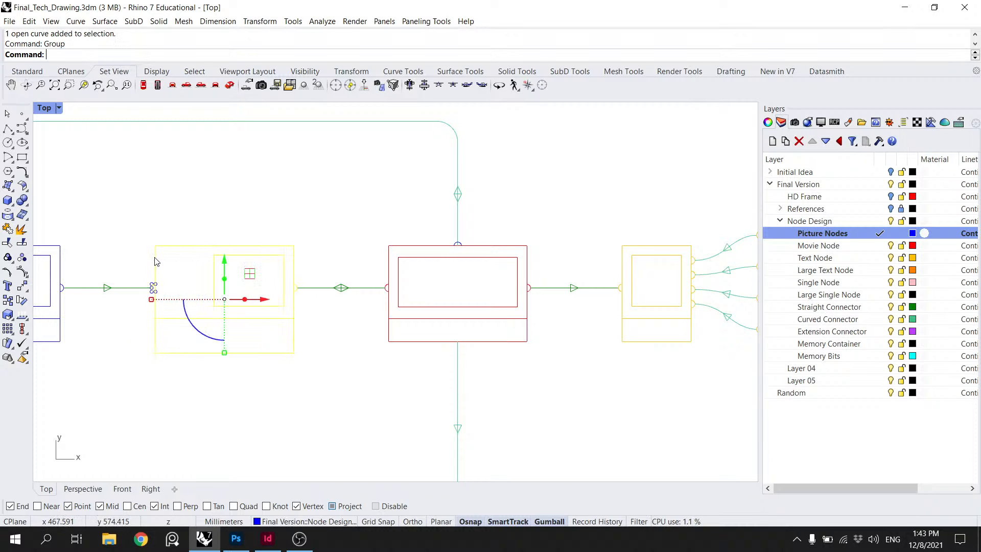
key("Escape")
Step: Assign the port on top of the red node to the Movie Node layer
scroll(497, 224, "up", 6)
left_click(429, 259)
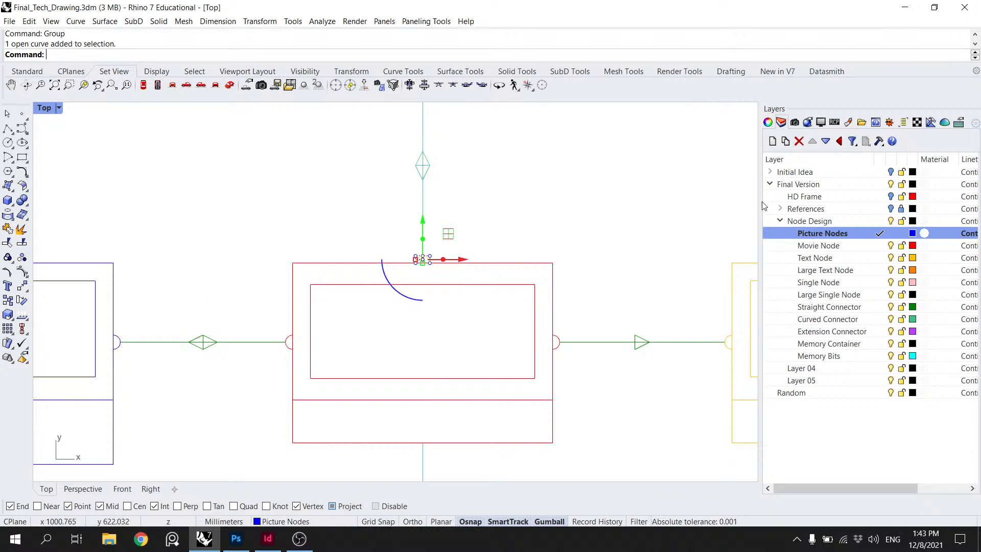
left_click(769, 123)
left_click(969, 207)
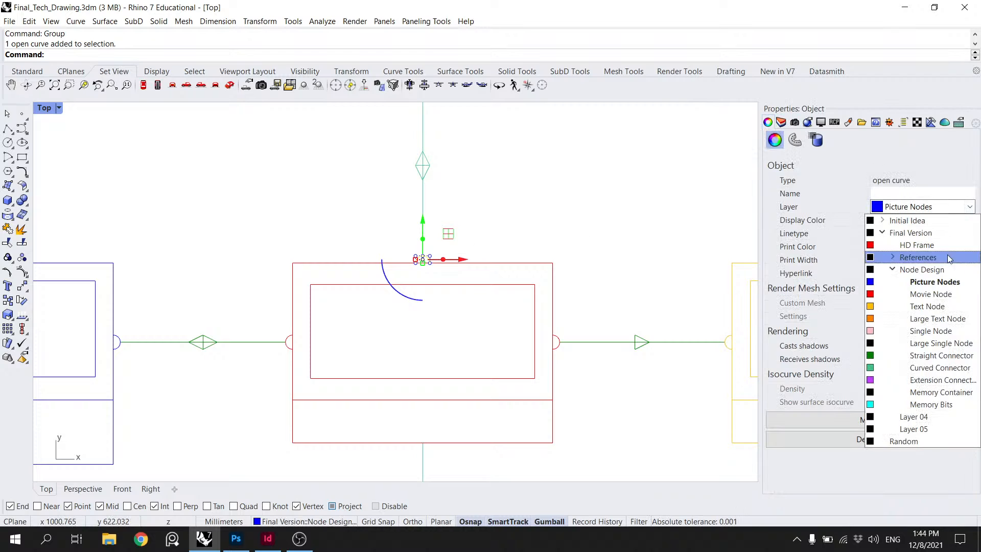
left_click(946, 295)
left_click(535, 182)
Step: Ungroup the red node's curves and regroup them together with the new top port
left_click_drag(552, 456, 538, 265)
key("Return")
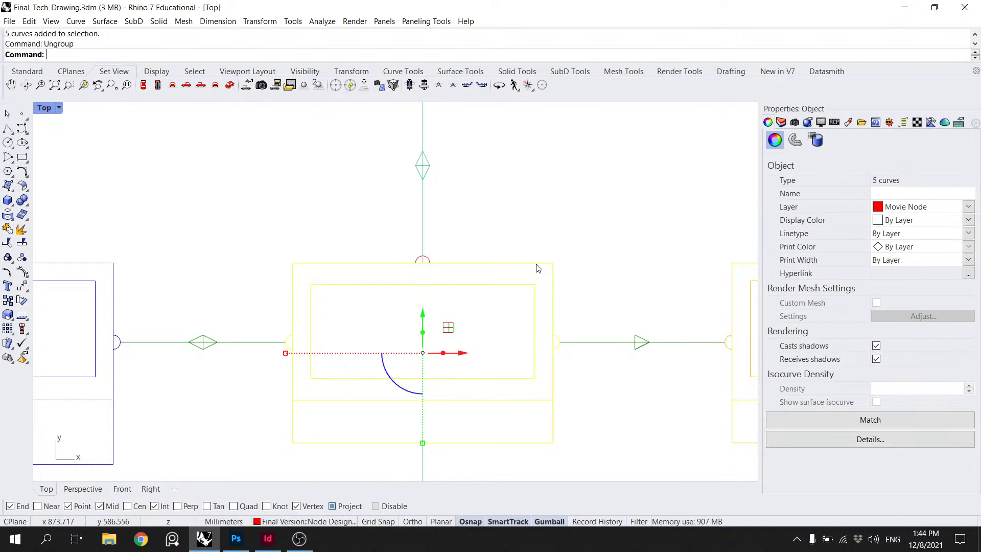
left_click(432, 262, "shift")
type("Group")
key("Return")
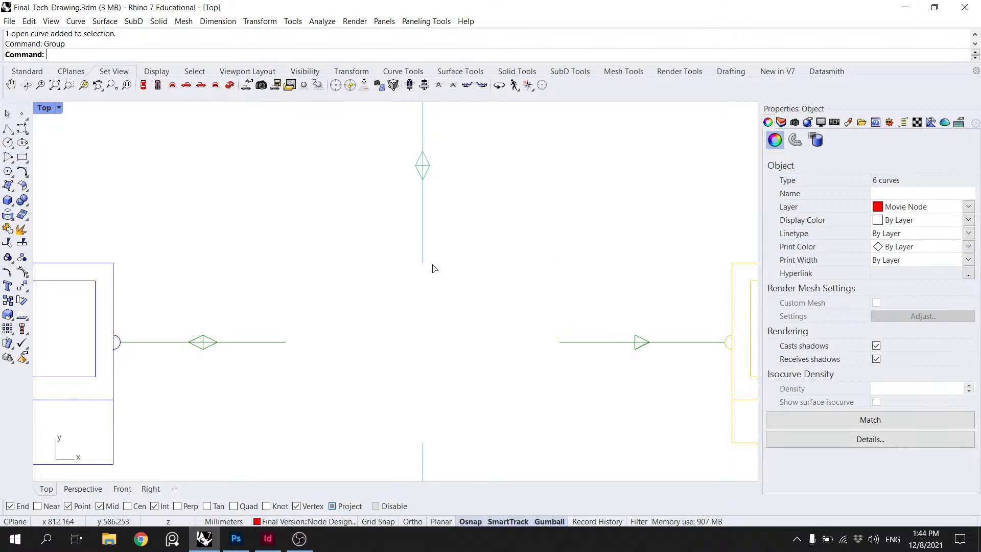
key("Escape")
Step: Trim the curved connector's end inside the red node's top port and save the drawing
scroll(431, 265, "up", 3)
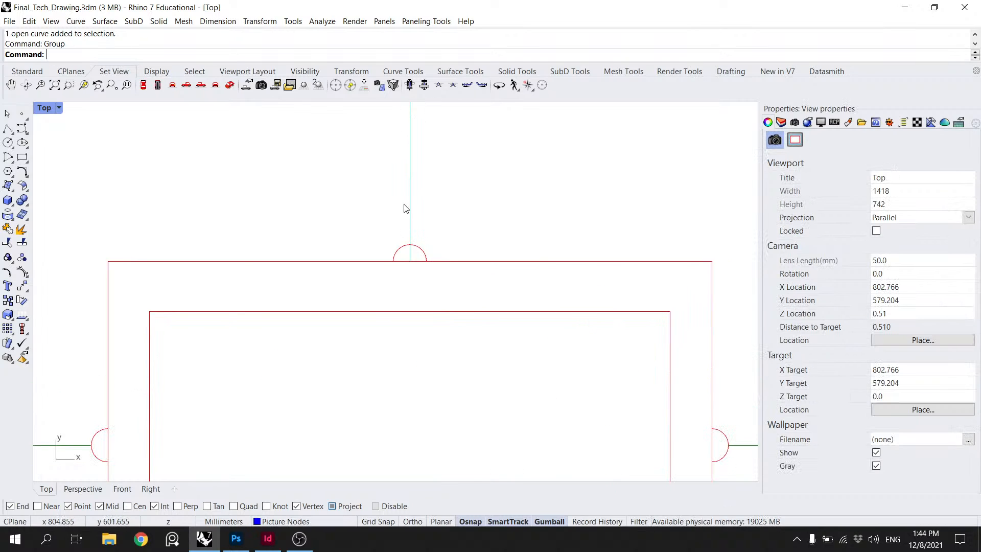
left_click(434, 261)
type("Trim")
key("Return")
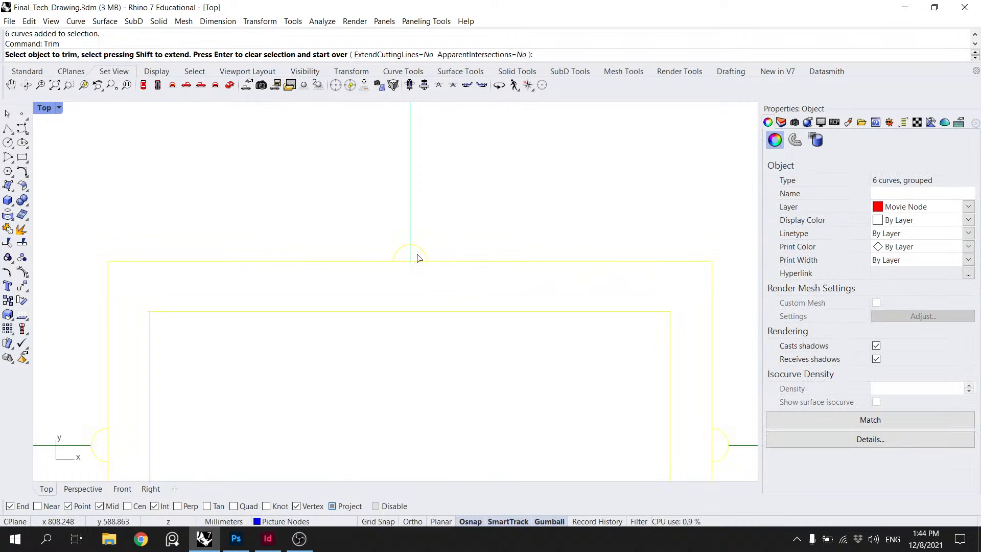
key("Escape")
scroll(435, 245, "down", 5)
key("ctrl+s")
scroll(532, 243, "down", 2)
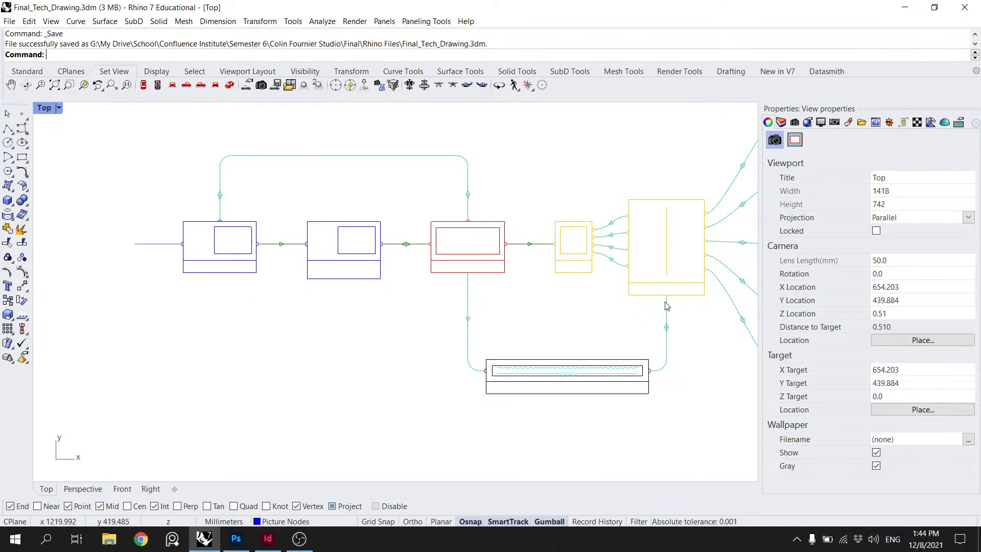
Step: Undo the last trim on the connector at the red node's top port
scroll(667, 305, "up", 2)
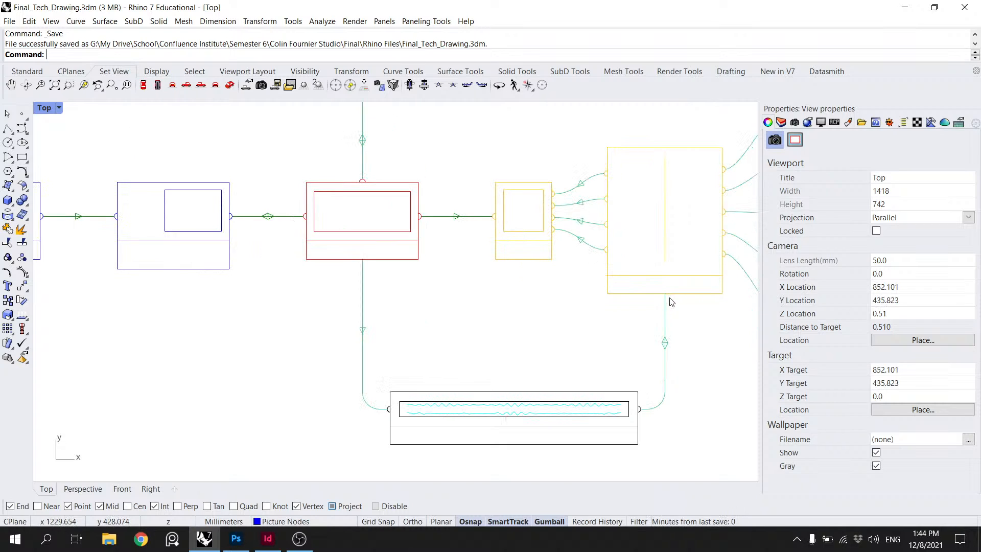
scroll(372, 244, "up", 2)
left_click(366, 149)
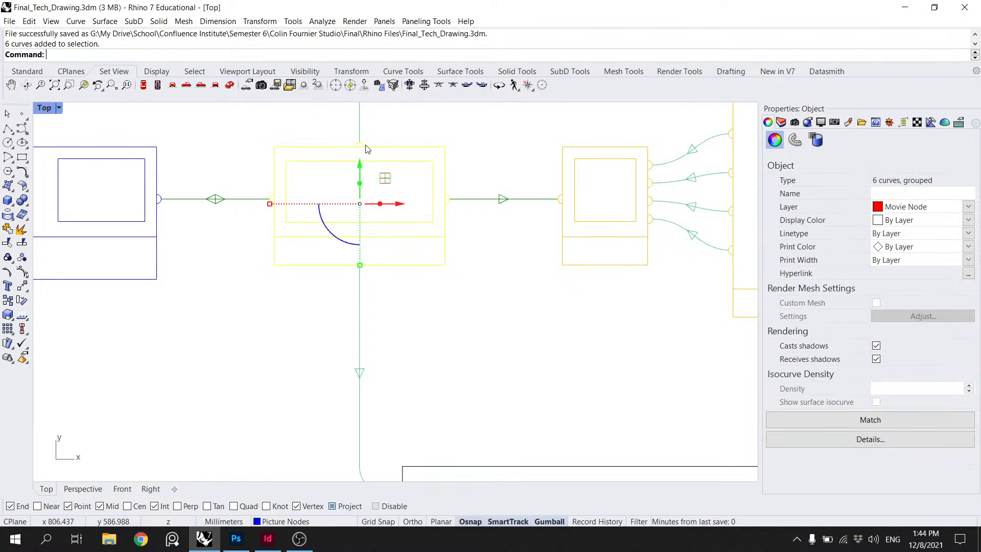
key("ctrl+z")
left_click(545, 213)
Step: Trim away the part of the curved connector that runs inside the red node's top port
scroll(499, 244, "down", 10)
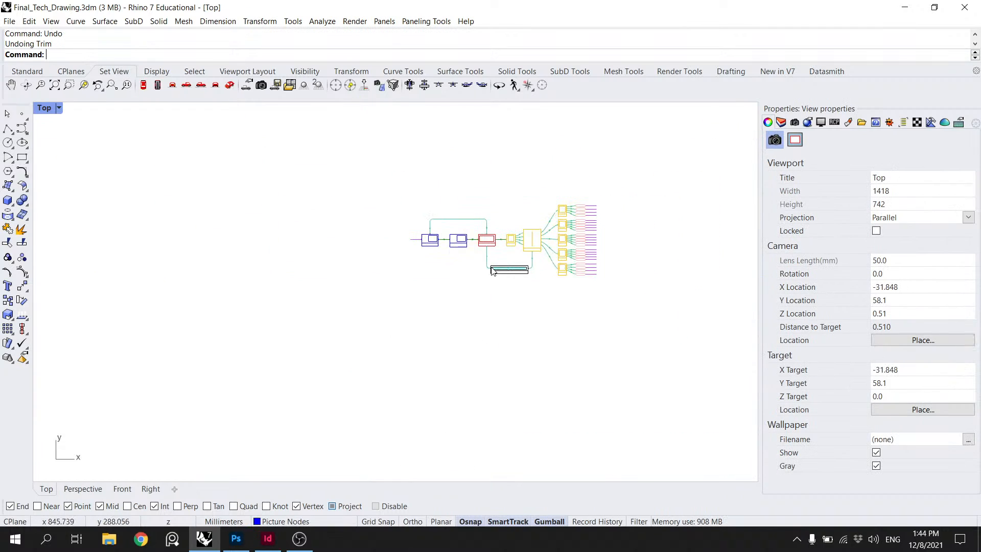
scroll(494, 257, "up", 3)
scroll(560, 249, "up", 4)
scroll(373, 240, "up", 5)
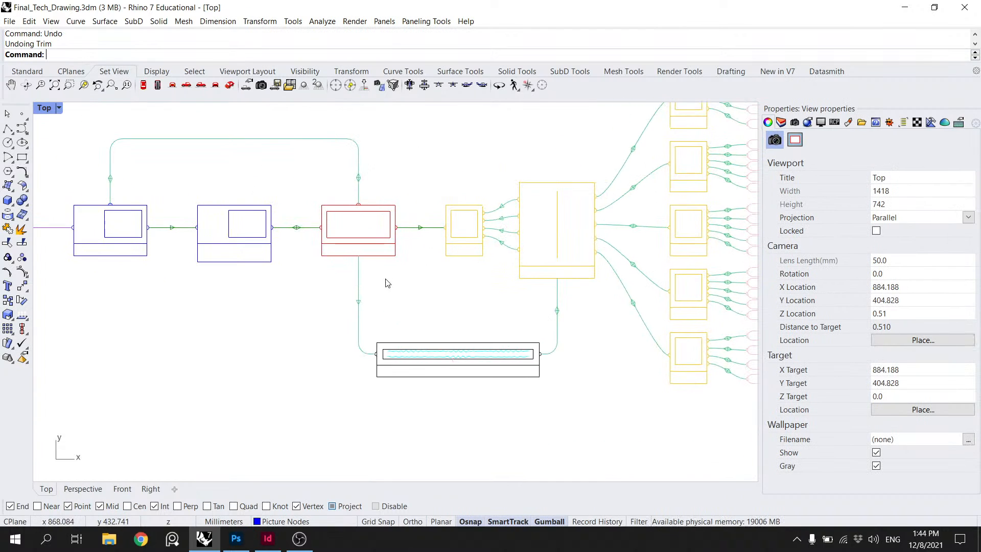
left_click(353, 179)
key("Escape")
scroll(346, 177, "up", 3)
left_click(344, 180)
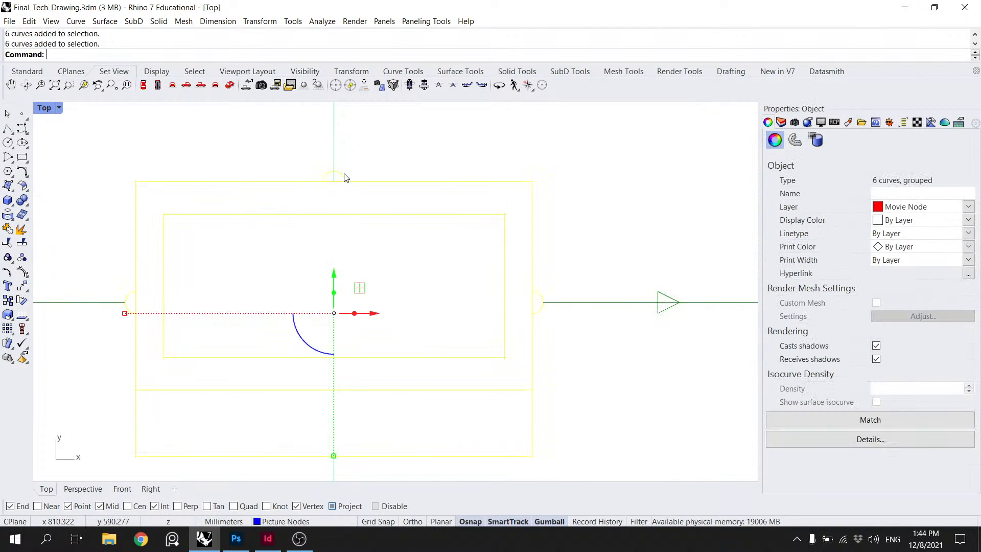
type("Trim")
key("Return")
scroll(343, 174, "up", 6)
left_click(325, 181)
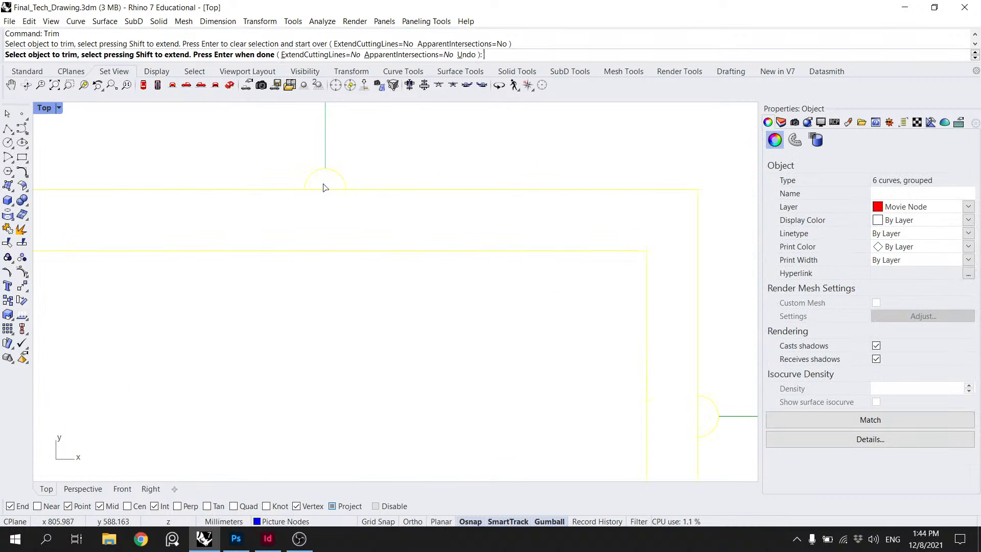
key("Return")
Step: Ungroup the red node and mirror a copy of its top port across the node's top edge
scroll(356, 174, "down", 6)
type("Ungroup")
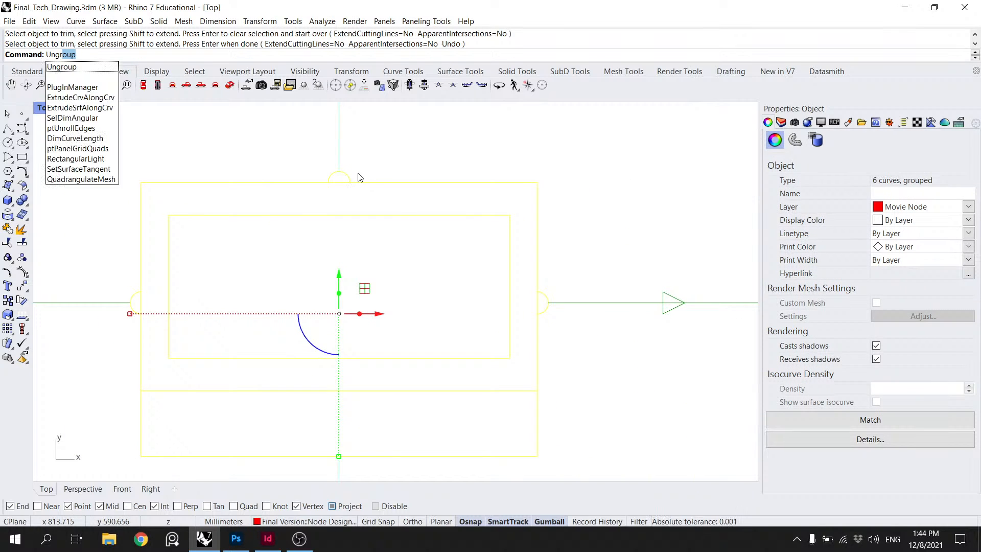
key("Return")
key("Escape")
left_click(351, 175)
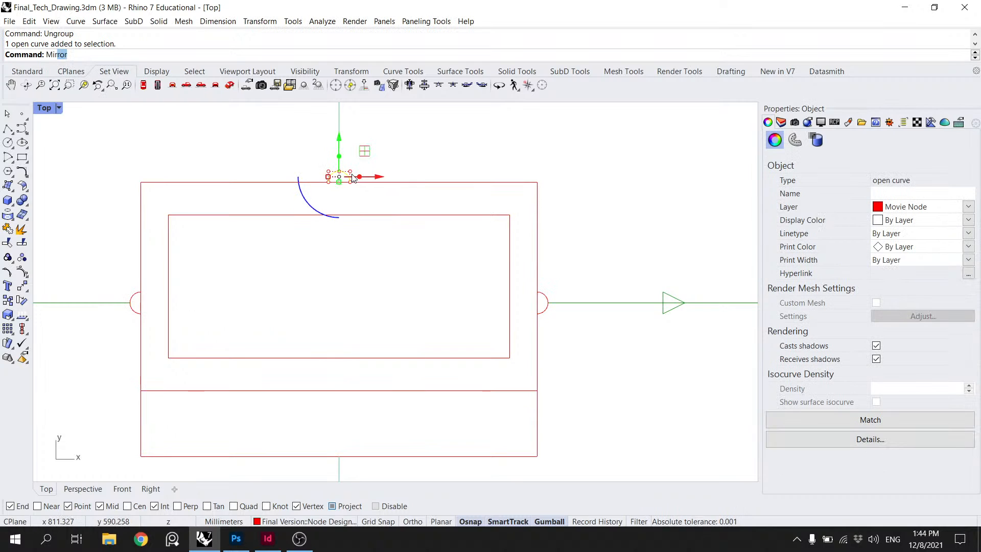
key("Return")
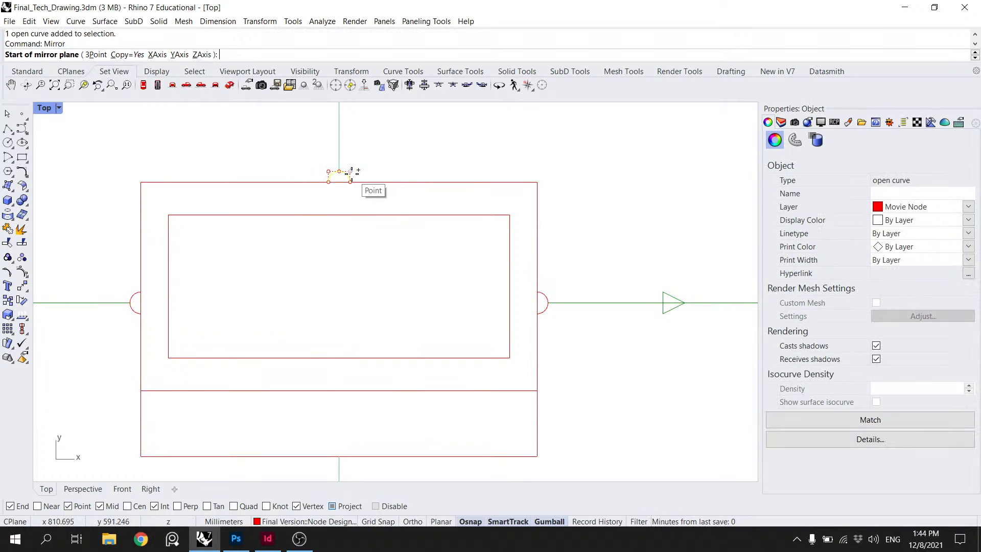
left_click(538, 182)
left_click(559, 181, "shift")
Step: Move the mirrored port from the top edge's midpoint to the midpoint of the red node's bottom edge
left_click(340, 193)
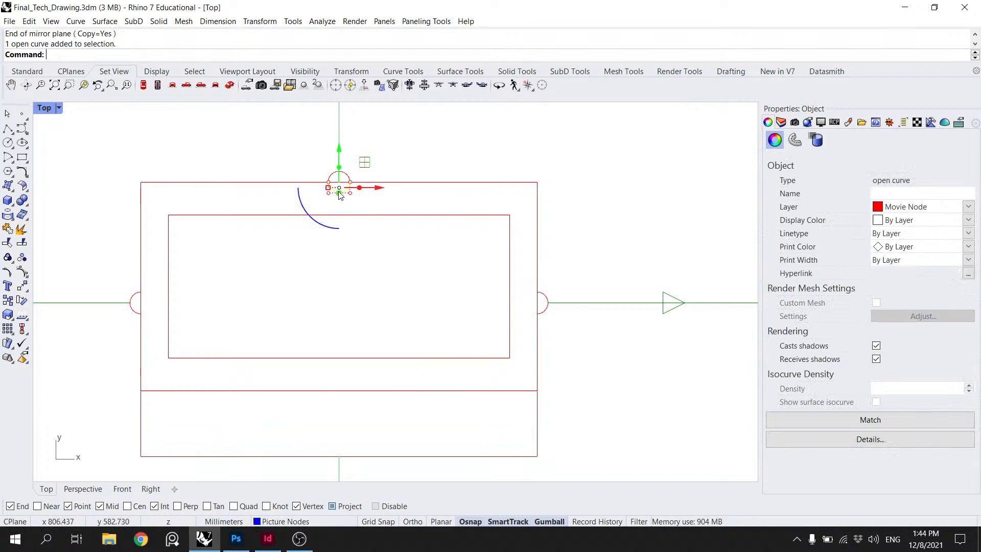
type("ove")
key("Return")
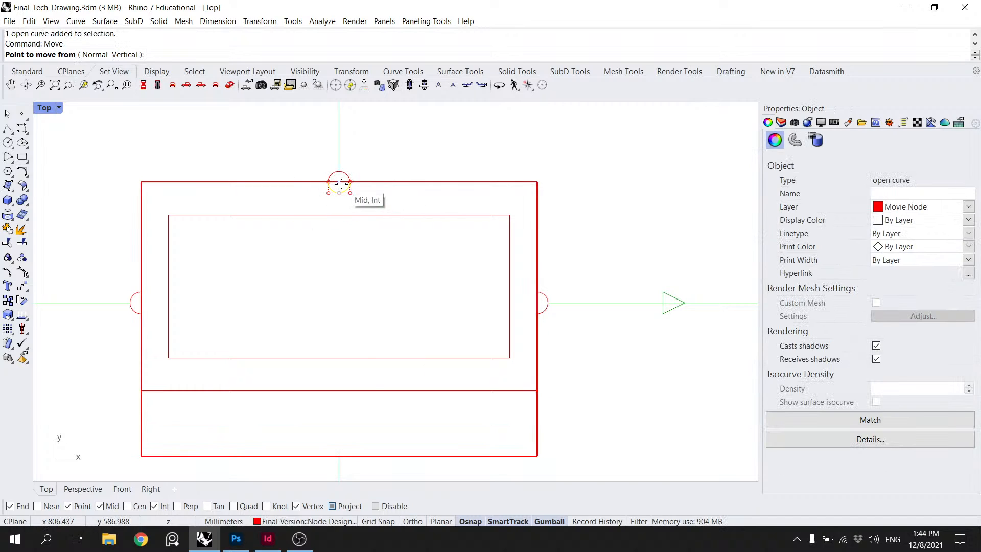
left_click(339, 182)
left_click(339, 452)
Step: Trim away the part of the curved connector that runs inside the red node's bottom port
scroll(288, 334, "up", 4)
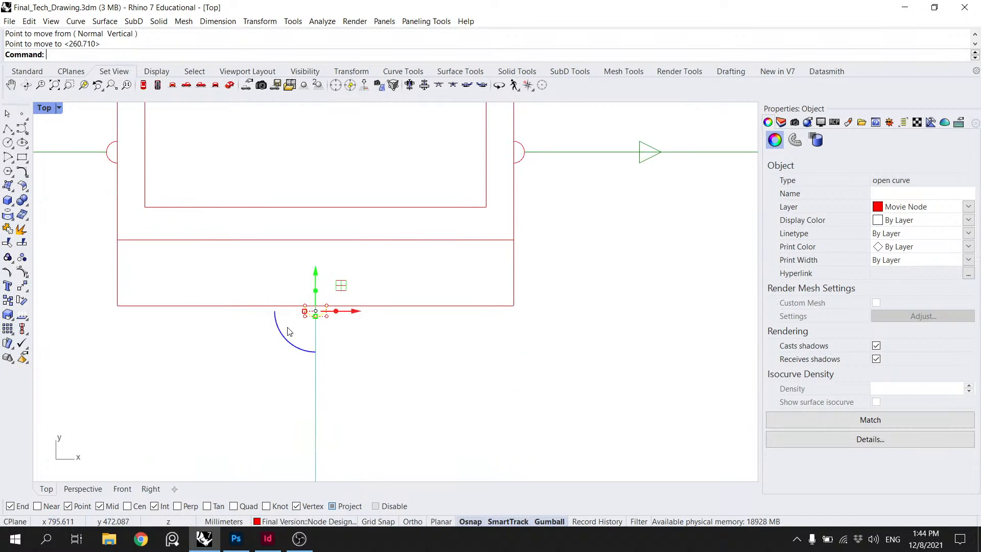
key("Return")
scroll(327, 312, "up", 2)
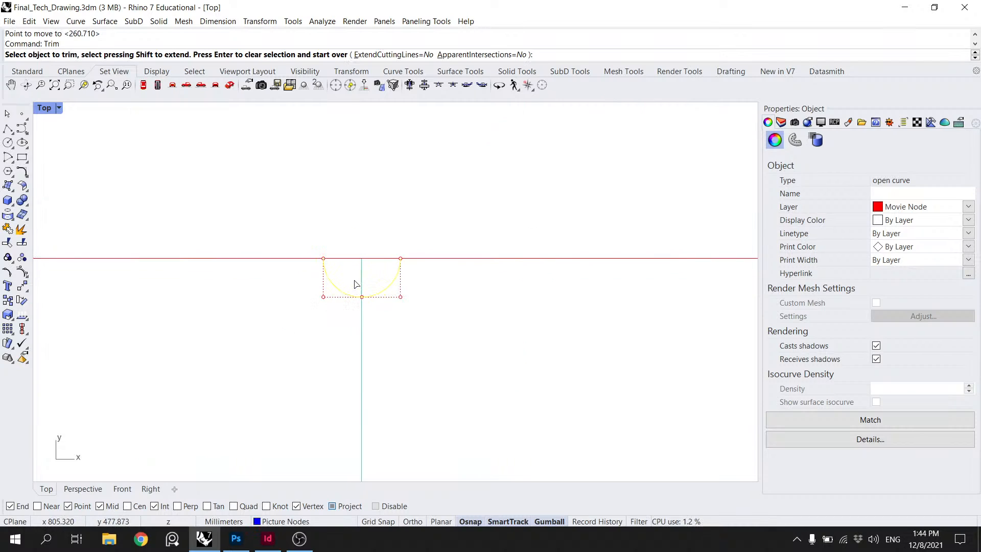
left_click(361, 282)
scroll(364, 282, "down", 3)
key("Return")
scroll(374, 280, "down", 8)
left_click_drag(385, 285, 370, 225)
left_click(503, 342)
Step: Copy the red node's bottom port to the bottom edge of the large yellow node, where the curved connector meets it
left_click(380, 332)
type("Move")
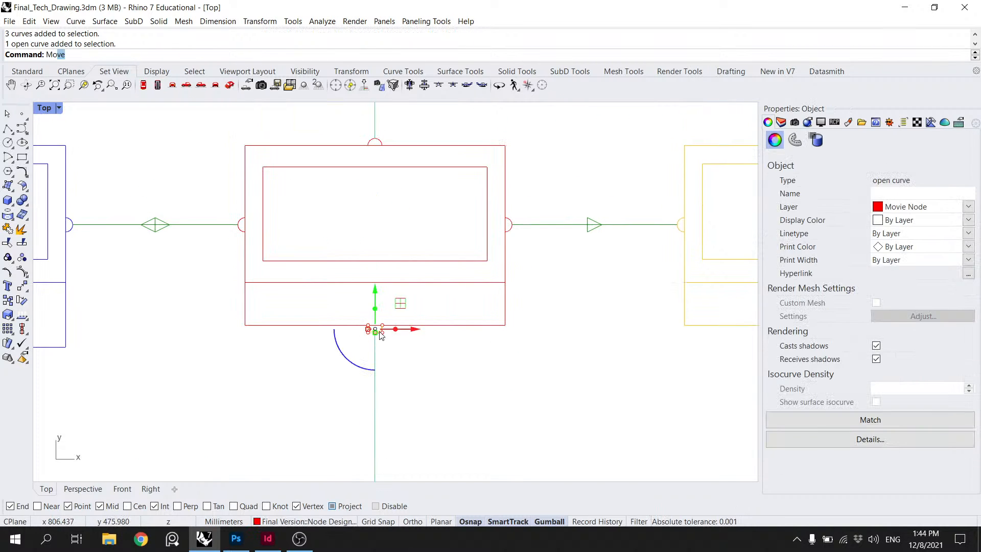
key("Return")
key("Escape")
type("copy")
key("Return")
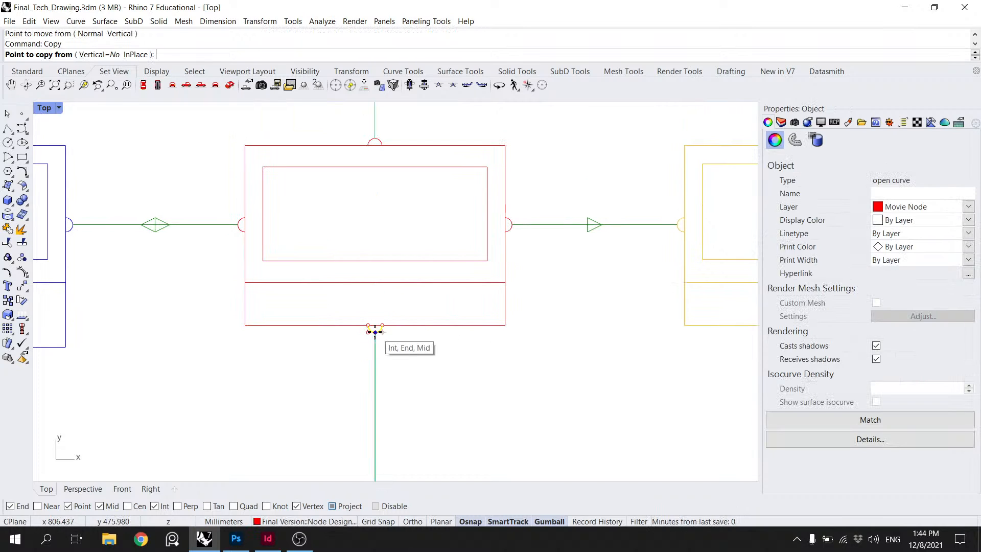
scroll(375, 331, "up", 6)
left_click(374, 322)
left_click_drag(544, 342, 147, 218)
scroll(147, 218, "down", 4)
scroll(504, 210, "up", 2)
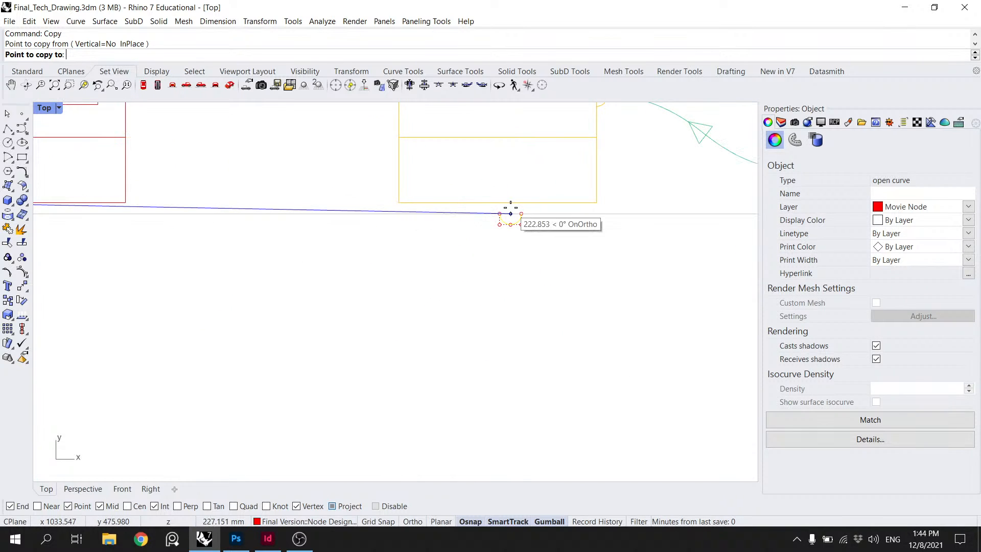
scroll(524, 214, "down", 6)
left_click_drag(705, 256, 429, 235)
scroll(542, 242, "up", 10)
left_click(429, 270)
key("Return")
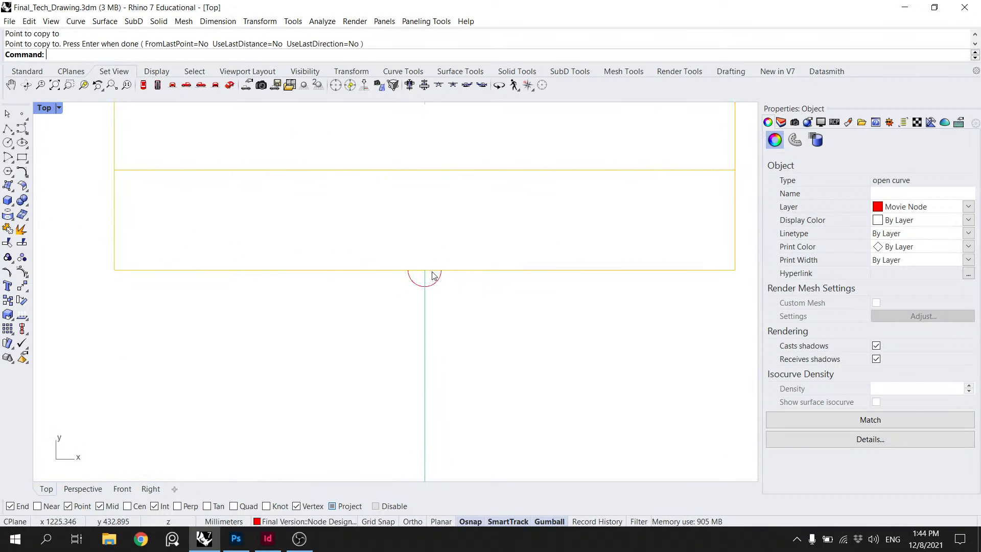
Step: Trim away the part of the curved connector inside the large yellow node's new bottom port
left_click(436, 279)
key("Return")
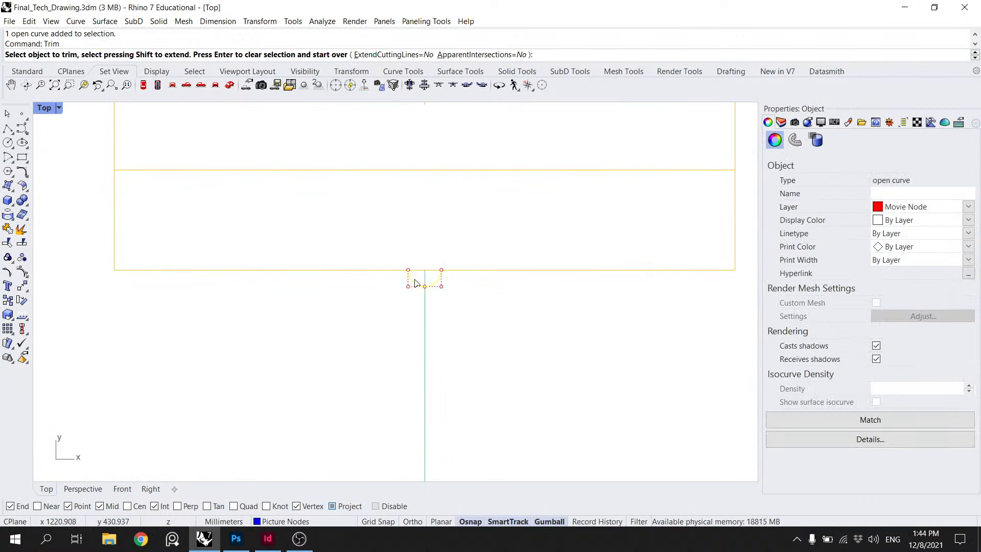
left_click(414, 282)
key("Return")
Step: Ungroup the large yellow node, regroup it with its bottom port and assign the group to the Text Node layer
left_click(542, 271)
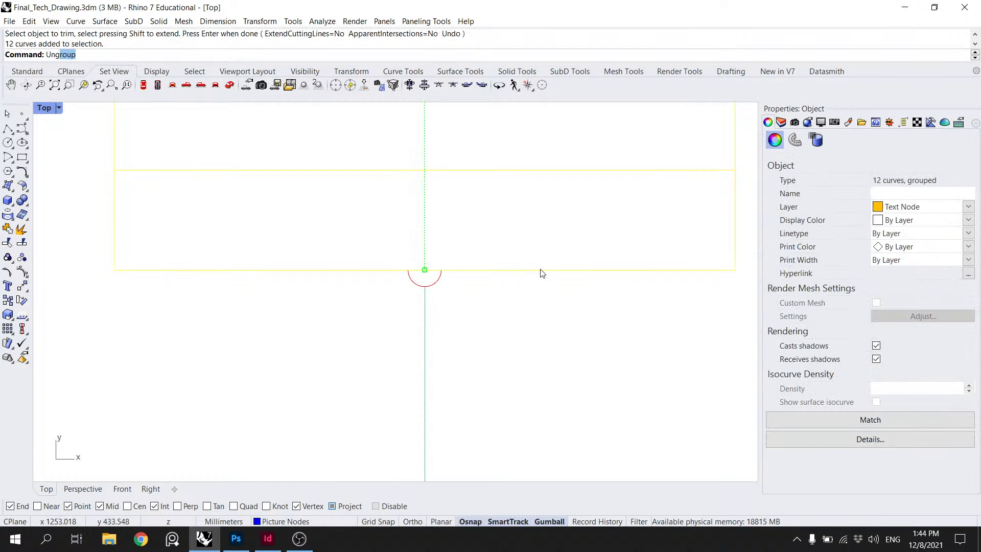
type("Un")
key("Return")
left_click(441, 284, "shift")
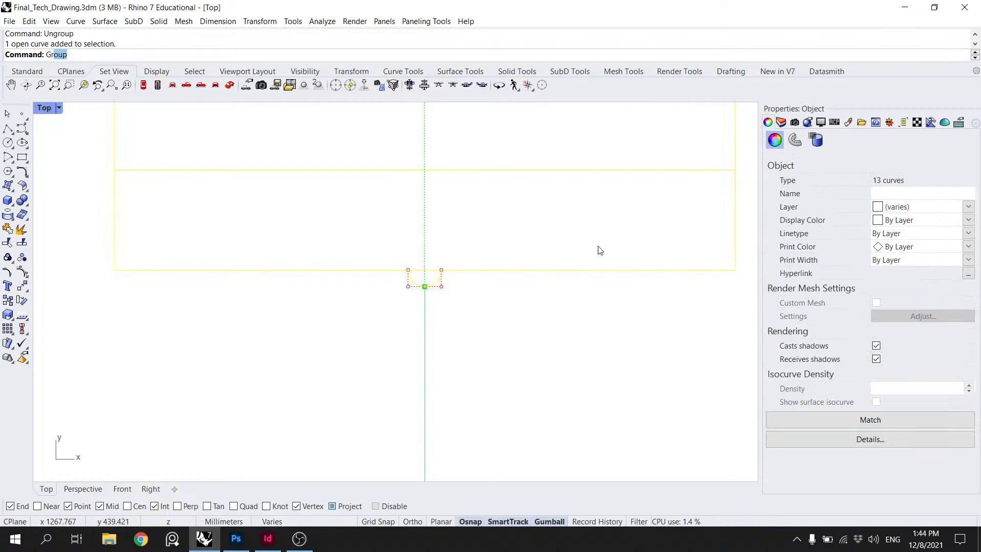
type("G")
key("Return")
left_click(967, 206)
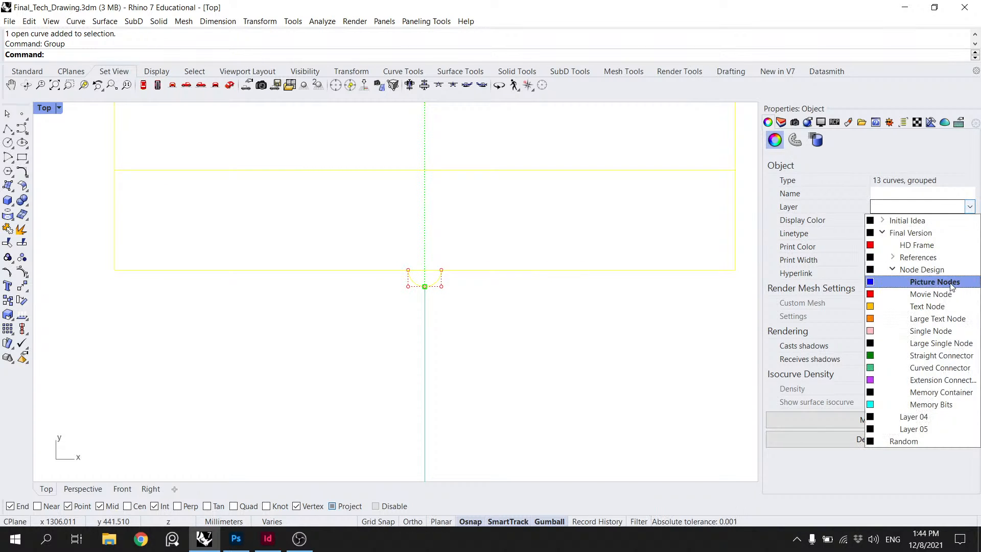
left_click(912, 248)
Step: Group the red node's frame, inner rectangle and dividing line with its four port curves
scroll(400, 270, "down", 4)
left_click_drag(206, 251, 606, 314)
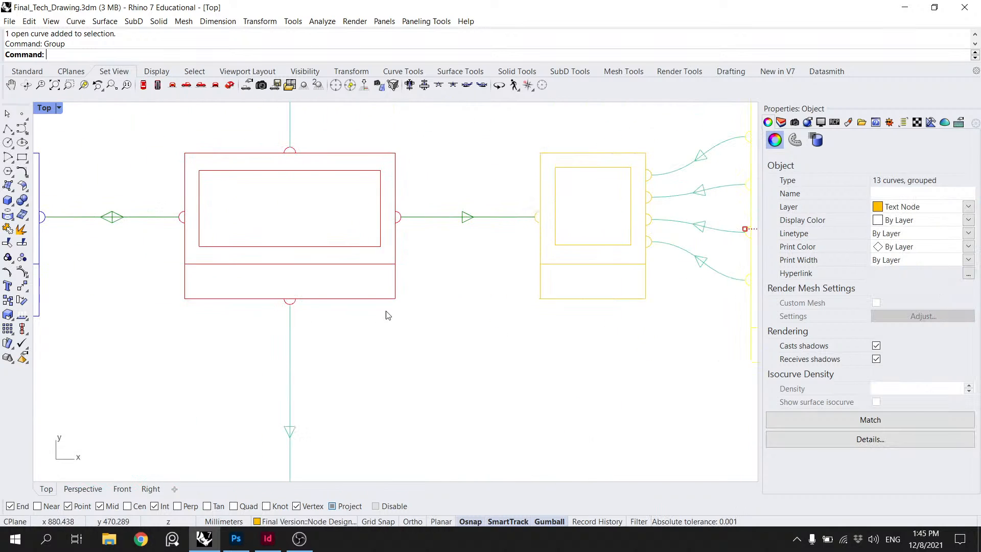
left_click_drag(353, 303, 310, 151)
scroll(396, 242, "up", 2)
left_click_drag(396, 326, 355, 117)
left_click_drag(347, 275, 396, 293)
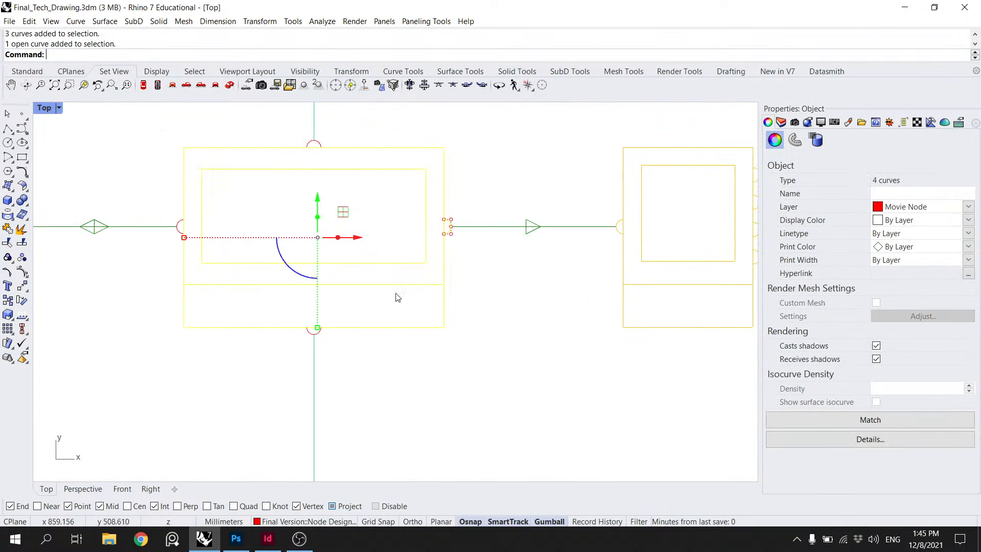
left_click_drag(350, 328, 329, 310)
key("ctrl+z")
left_click(315, 328, "shift")
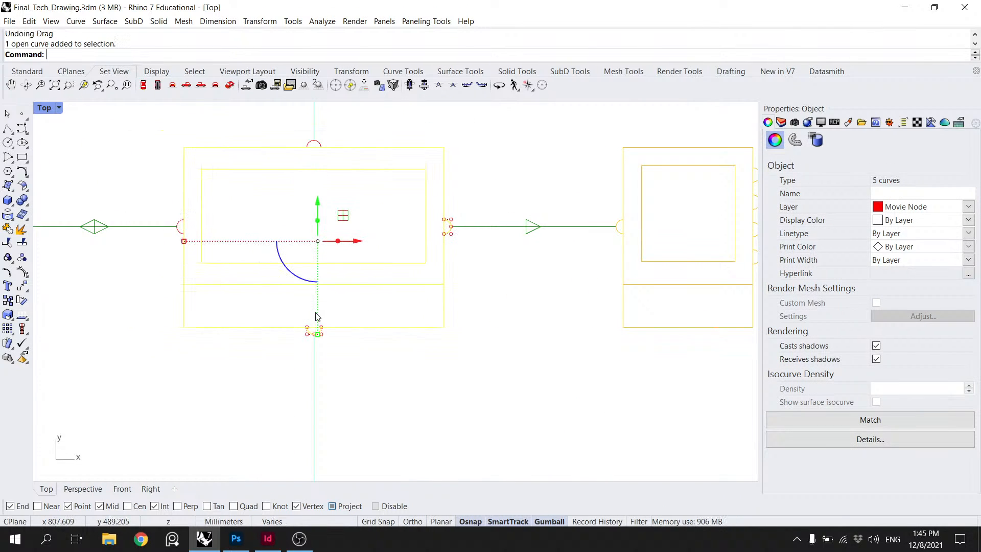
left_click_drag(229, 342, 180, 181)
left_click(310, 145, "shift")
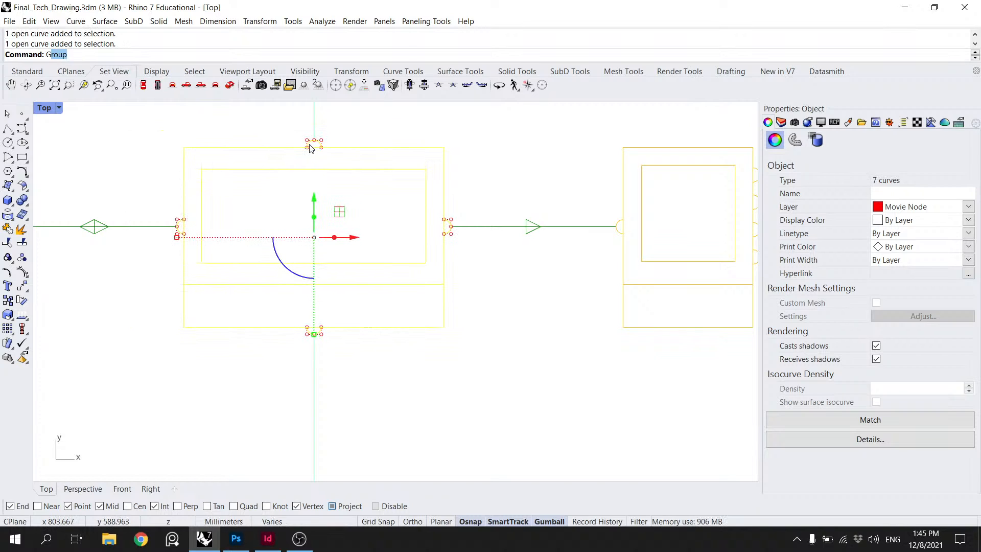
key("Return")
Step: Assign the red node's group to the Movie Node layer and save the drawing
left_click(969, 206)
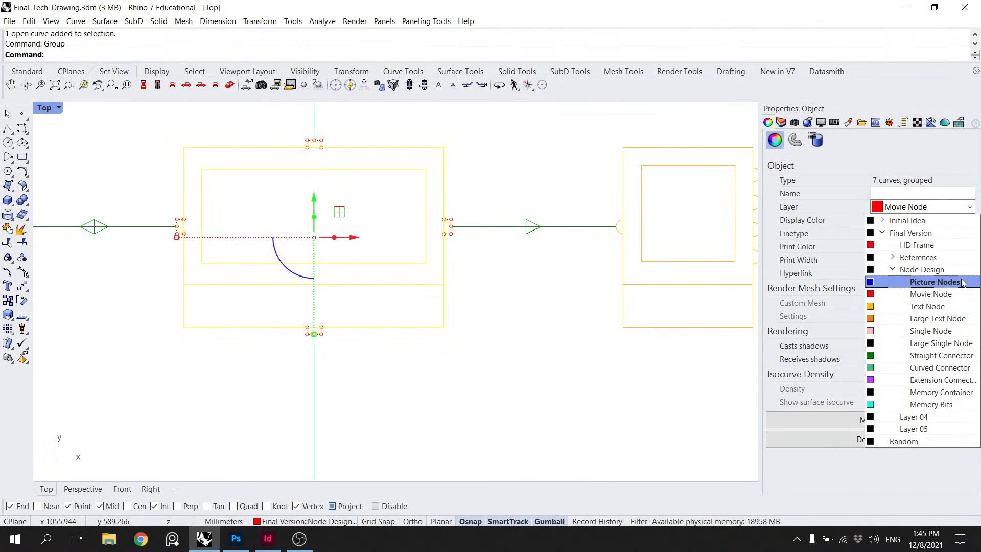
left_click(921, 295)
left_click(485, 147)
scroll(485, 146, "down", 8)
scroll(520, 212, "down", 5)
key("ctrl+s")
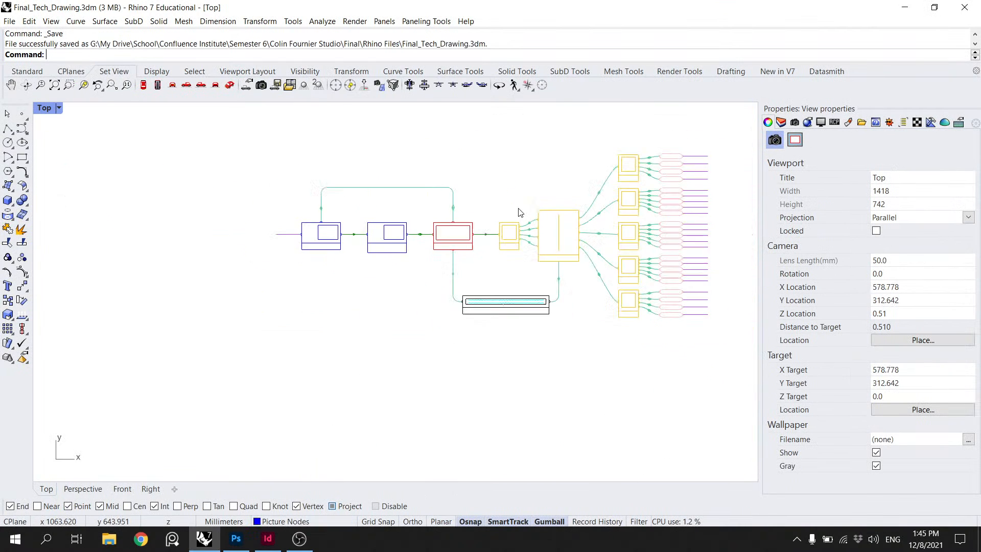
left_click(471, 245)
scroll(464, 256, "up", 10)
left_click(482, 261)
scroll(482, 262, "down", 10)
key("ctrl+s")
Step: Examine the whole node diagram, from the blue nodes to the rows of pink nodes
left_click_drag(618, 259, 474, 249)
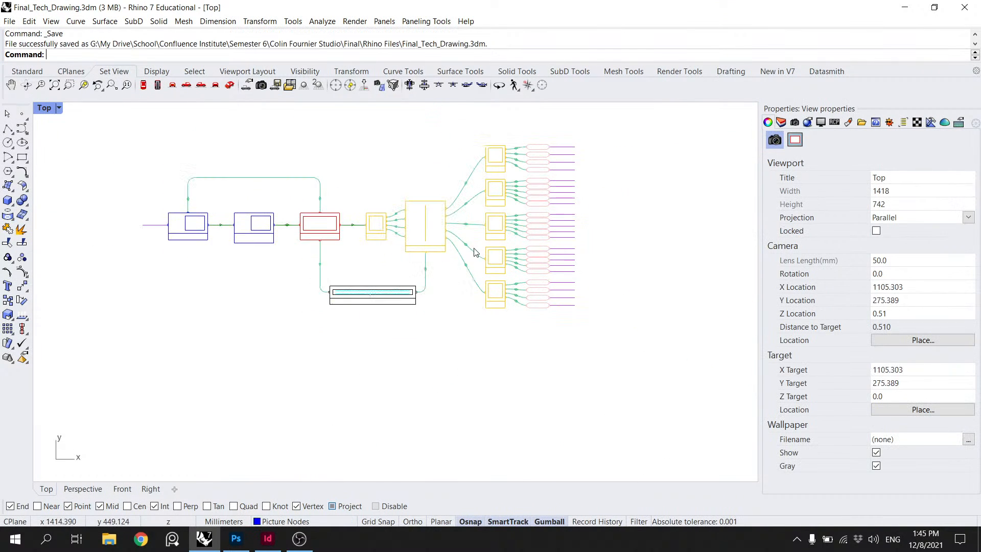
scroll(388, 245, "up", 3)
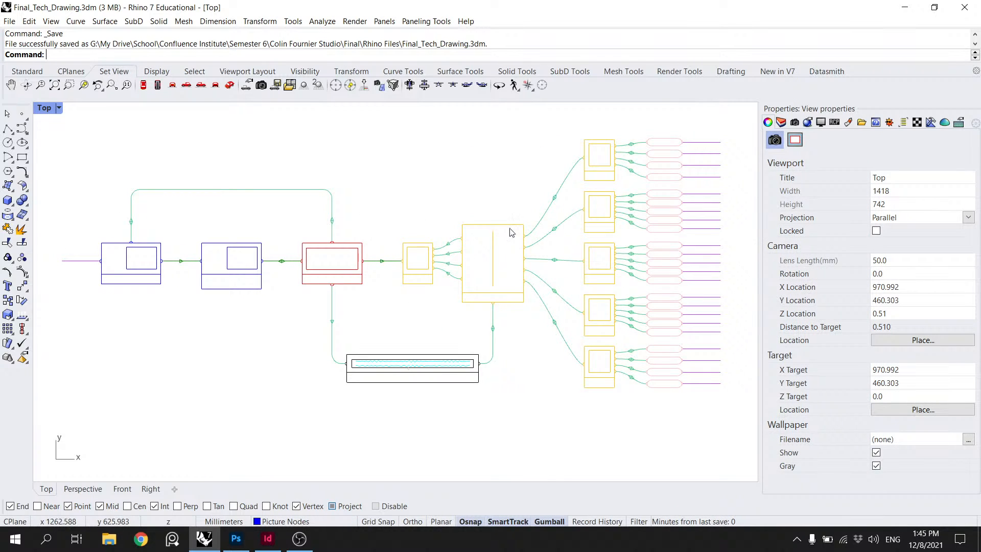
left_click_drag(511, 233, 495, 244)
left_click_drag(586, 236, 566, 266)
scroll(567, 264, "down", 4)
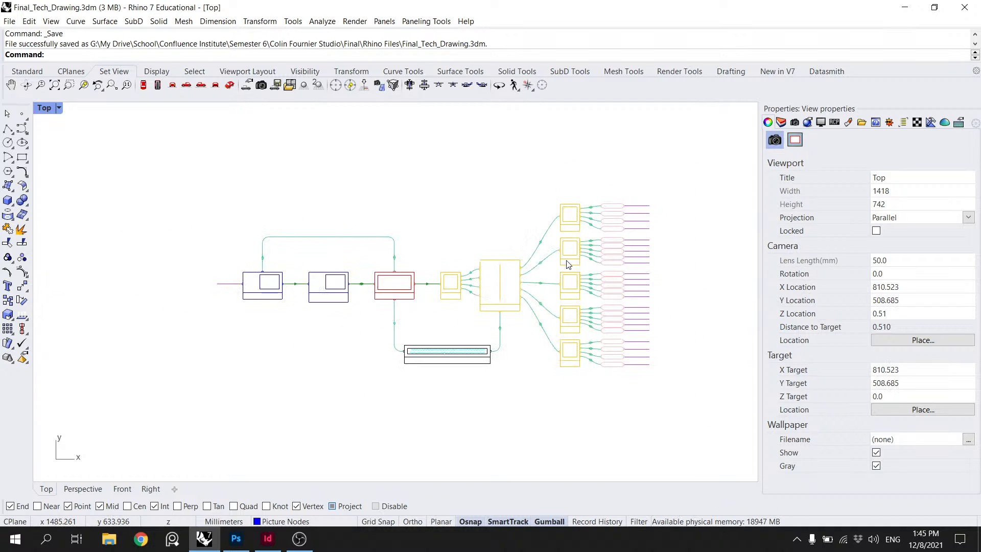
scroll(533, 285, "up", 2)
left_click_drag(536, 286, 598, 306)
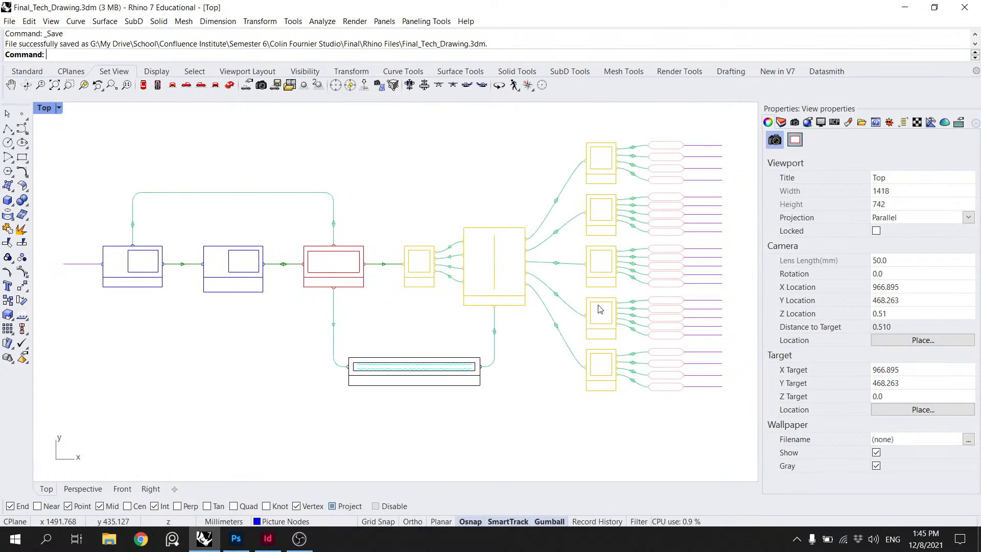
scroll(557, 189, "down", 2)
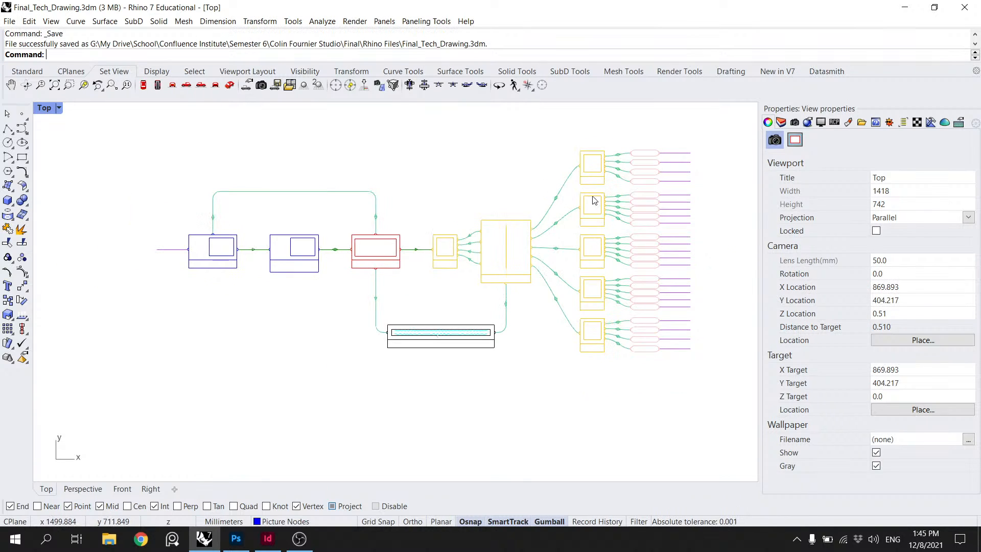
Step: Fit the whole diagram in the Top viewport and capture the view over the existing Final_Tech_Drawing_New JPEG in the Images folder
left_click(822, 122)
left_click_drag(657, 406, 74, 123)
right_click(84, 85)
key("Escape")
type("ViewCaptureToFile")
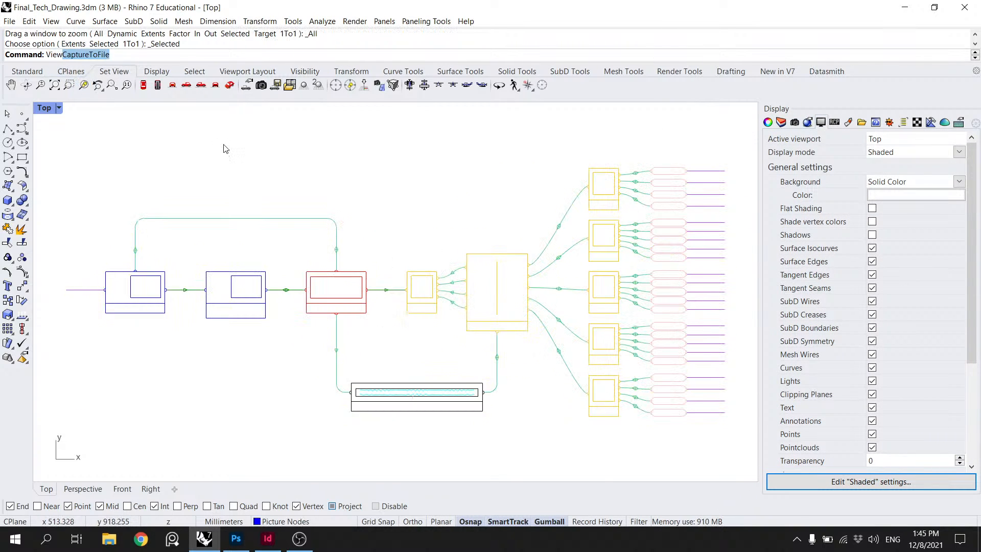
key("Return")
left_click(473, 468)
left_click(149, 134)
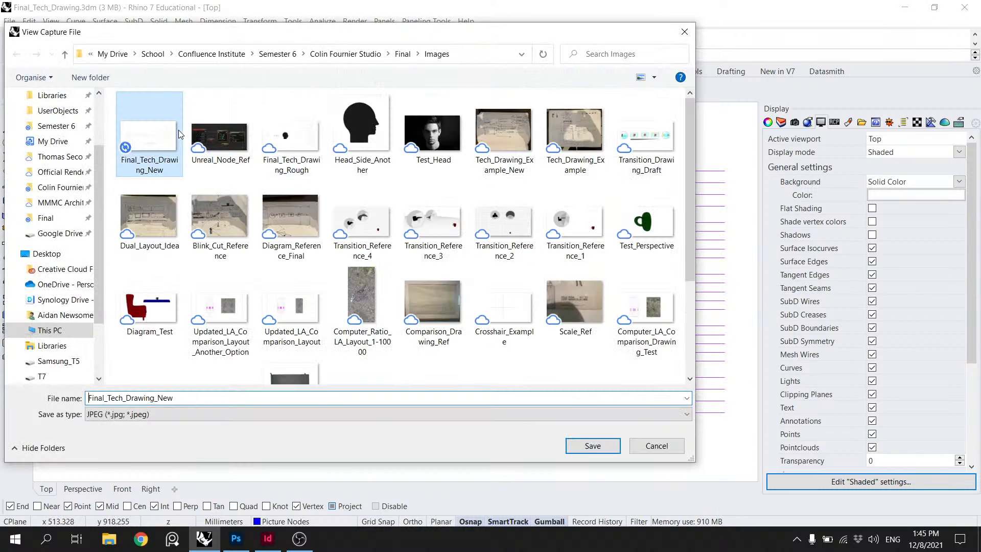
left_click(593, 446)
left_click(355, 279)
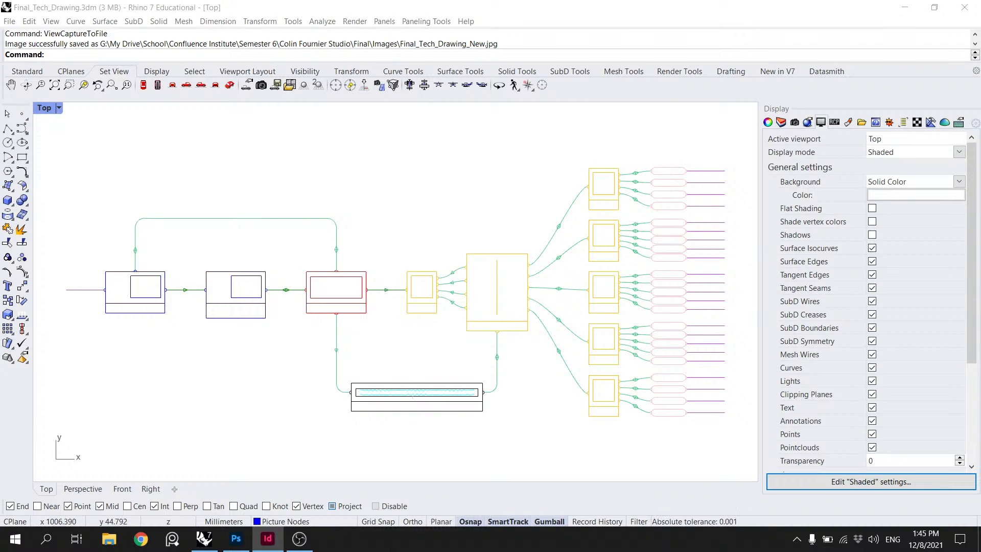
Step: Refresh the Final_Tech_Drawing.psd link in the InDesign presentation and preview the diagram page full screen
left_click(237, 539)
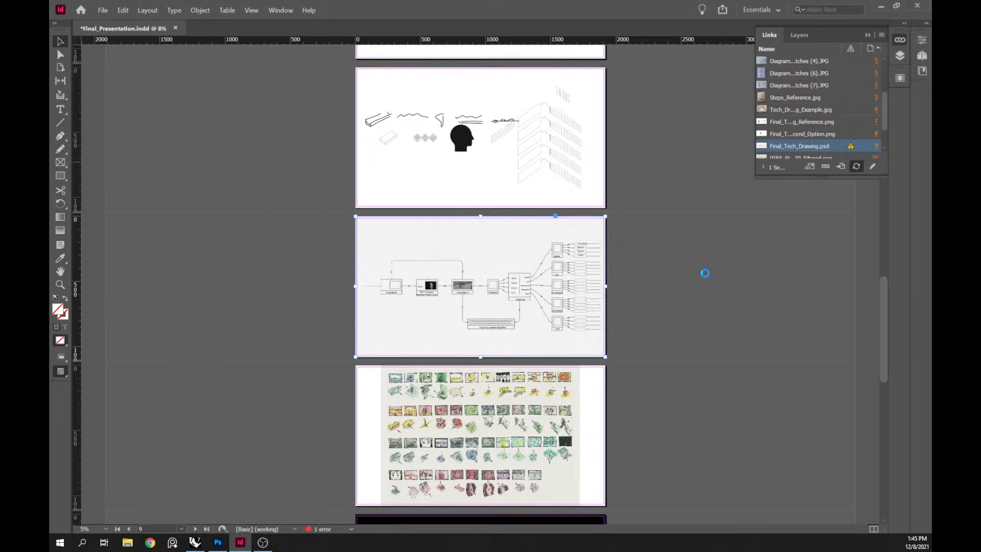
key("shift+w")
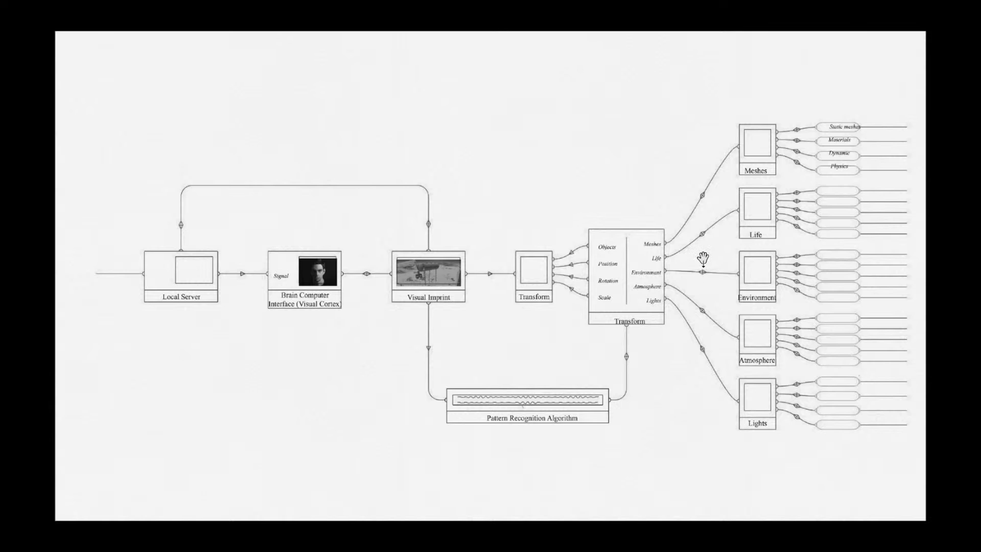
key("Escape")
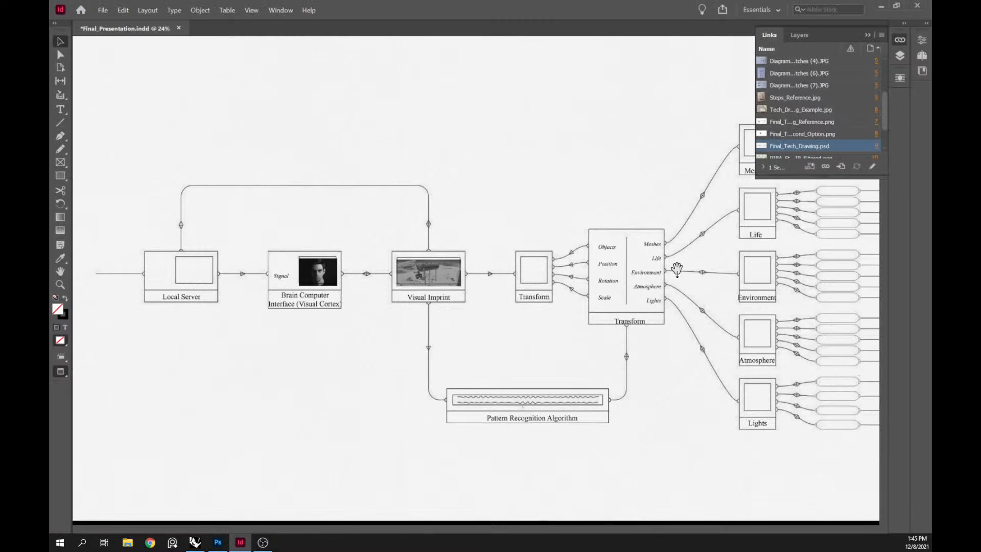
scroll(677, 268, "down", 3)
left_click(592, 309)
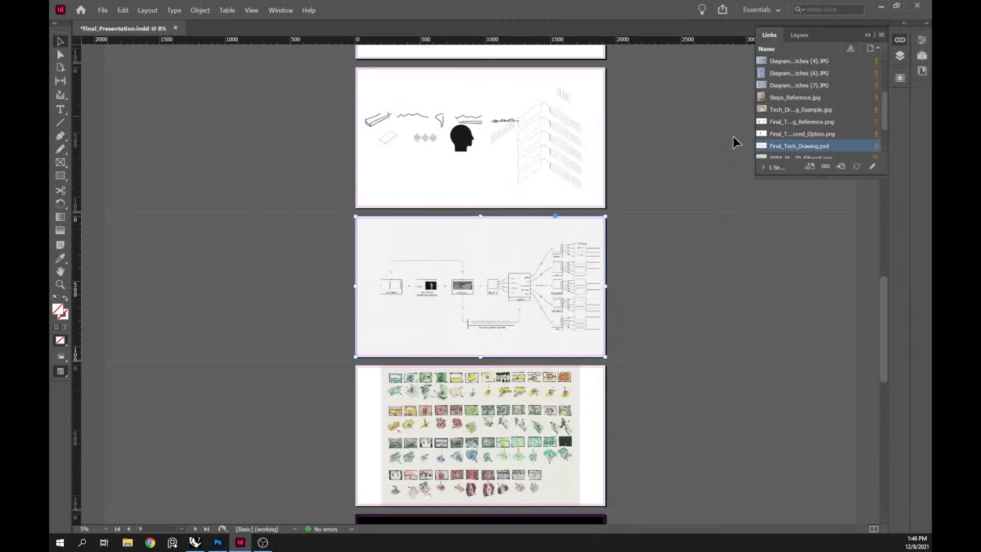
left_click(702, 278)
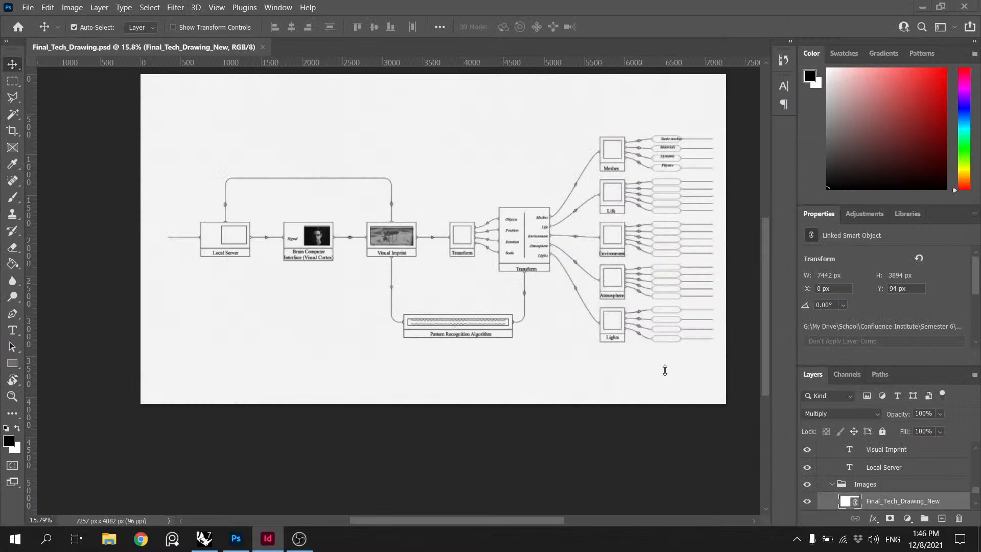
Step: Switch to Photoshop and collapse the Images and Captions layer groups inside the Final group
left_click(873, 507)
scroll(874, 506, "down", 1)
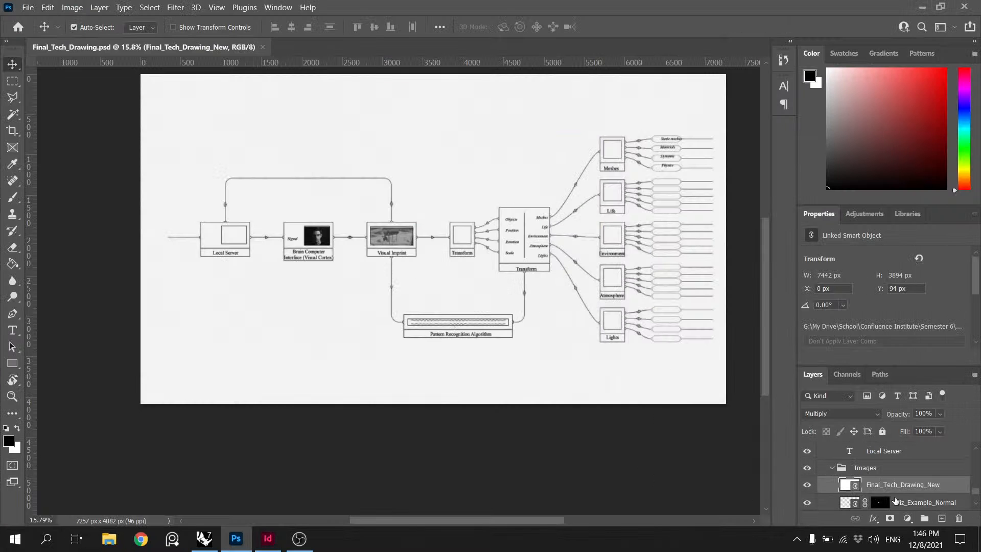
left_click(833, 467)
scroll(842, 471, "up", 4)
scroll(861, 475, "up", 3)
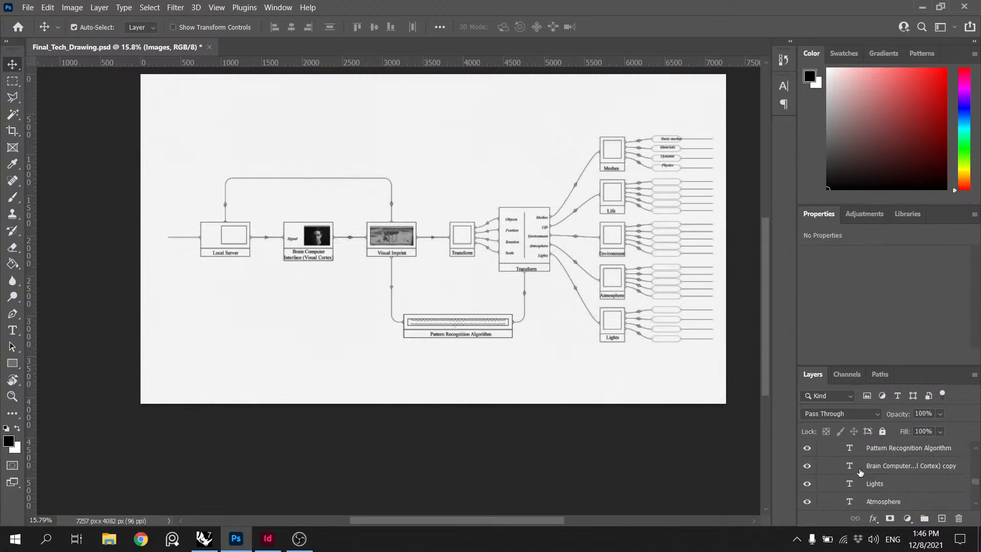
scroll(857, 471, "down", 6)
scroll(854, 471, "up", 7)
scroll(851, 469, "up", 6)
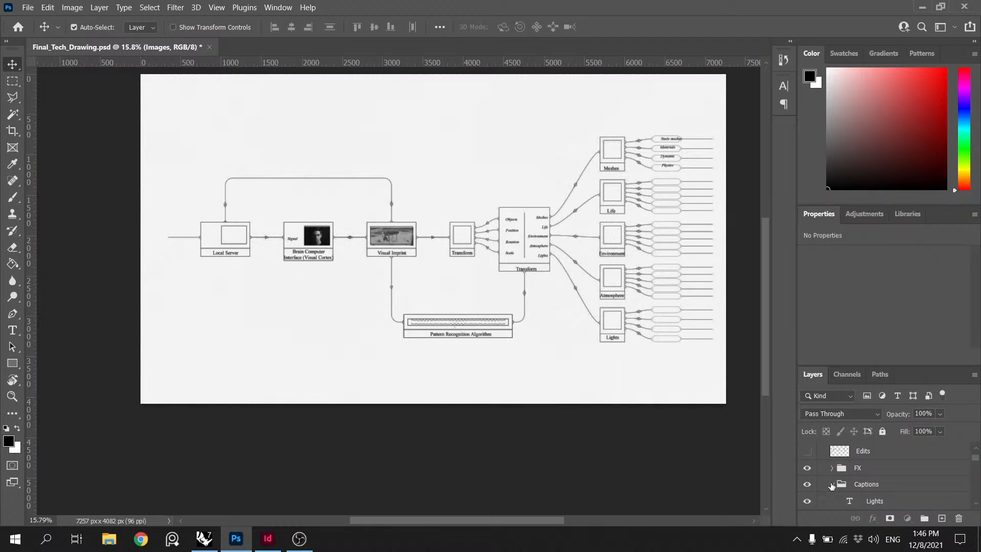
left_click(832, 483)
scroll(830, 472, "up", 1)
Step: Show the Edits layer and combine Edits, FX, Captions and Images into a new layer group named Contents
left_click(807, 466)
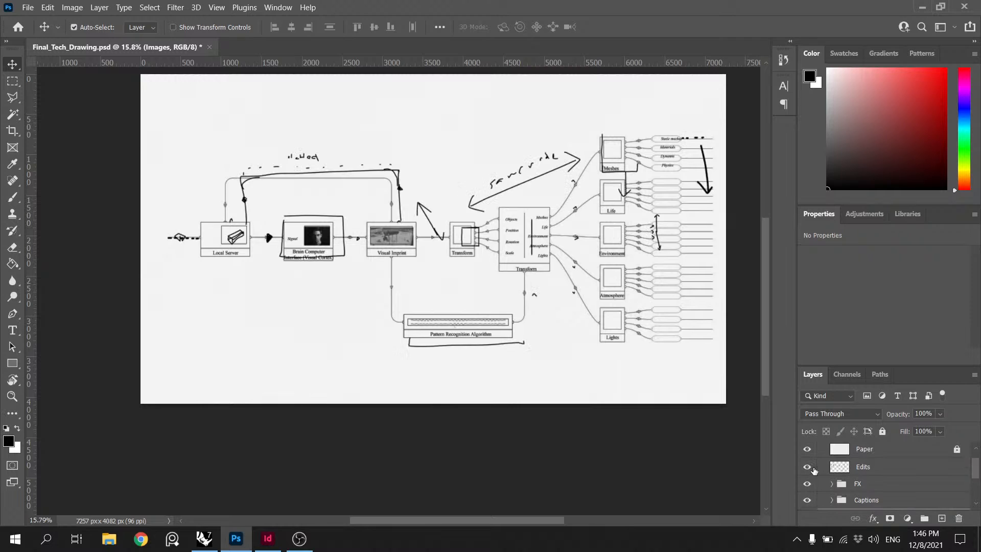
left_click(807, 466)
scroll(808, 478, "up", 1)
left_click(808, 483)
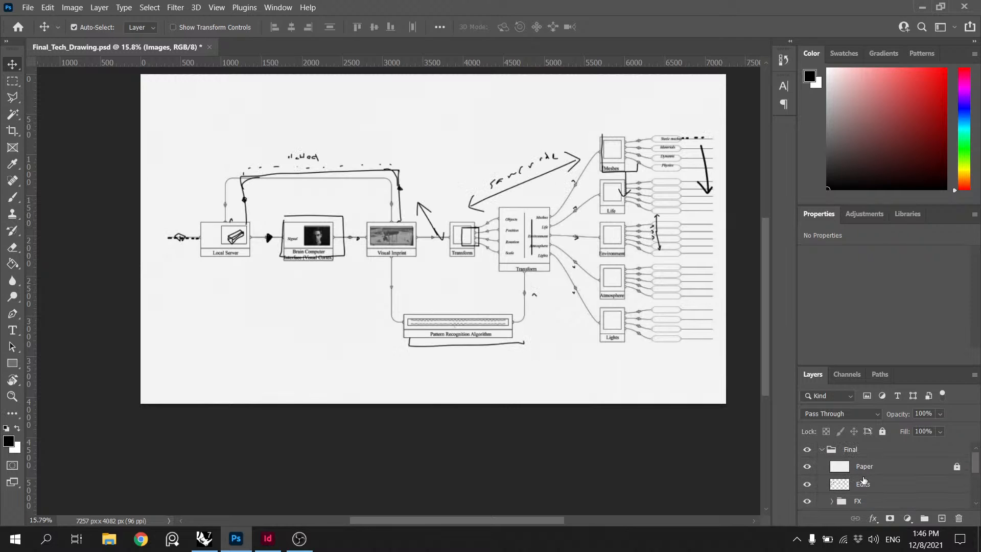
left_click(863, 483)
scroll(875, 476, "down", 3)
key("ctrl+g")
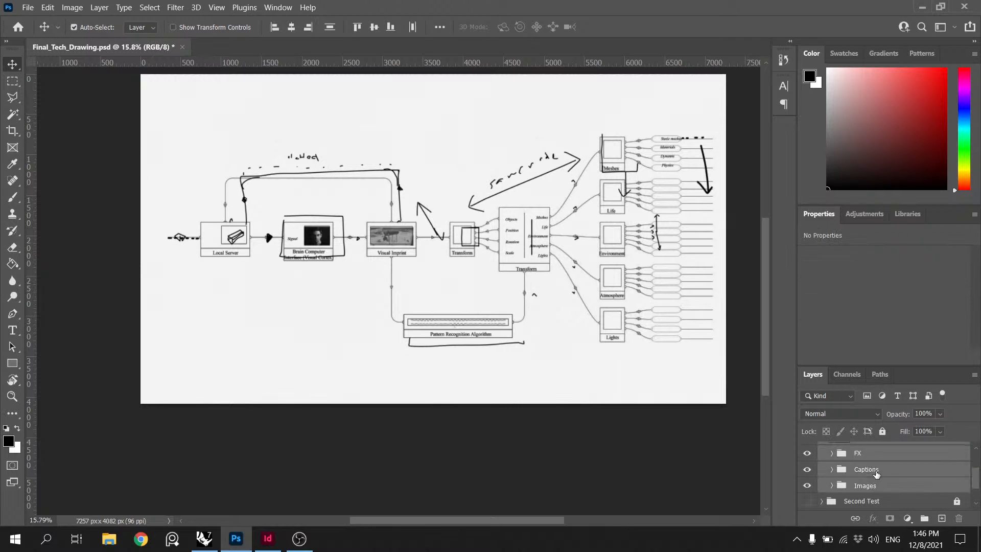
double_click(869, 484)
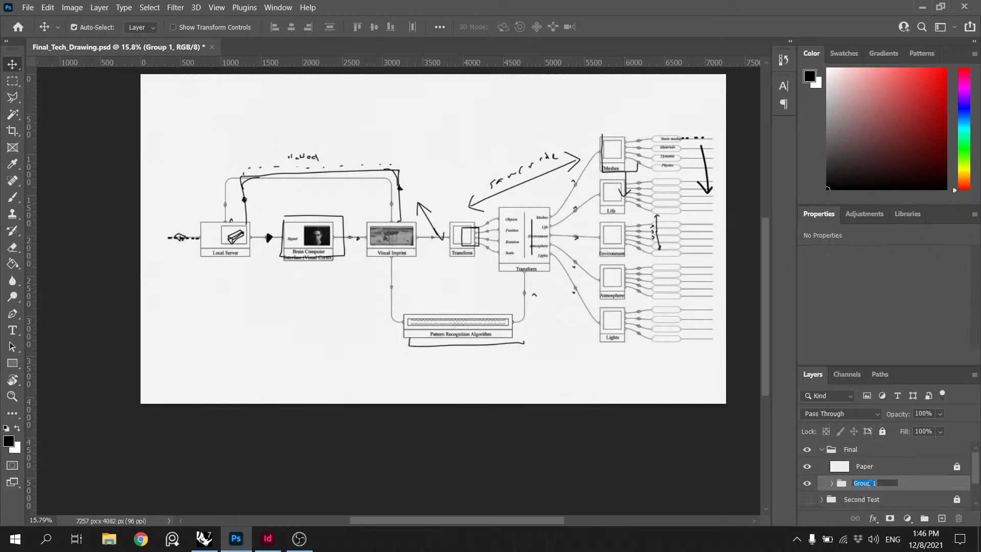
type("Contents")
key("Return")
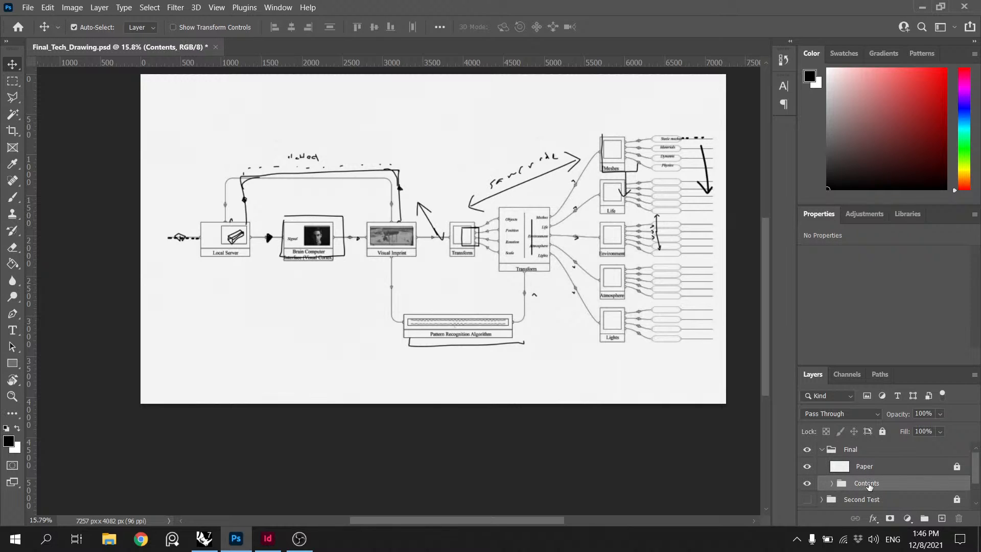
Step: Examine the layers inside the Images, Captions and FX subgroups of Contents, leaving the groups collapsed
left_click(873, 468)
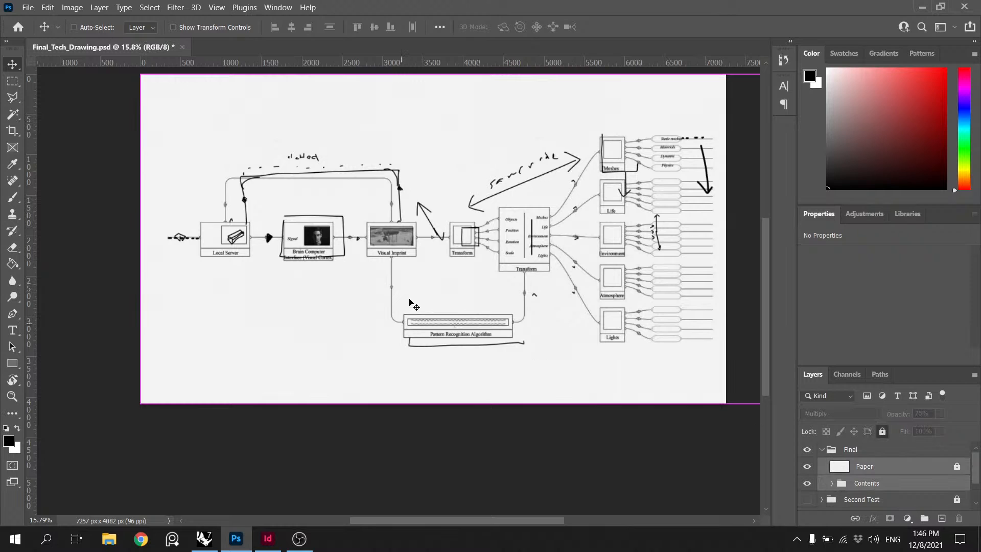
scroll(434, 285, "down", 2)
scroll(459, 222, "down", 3)
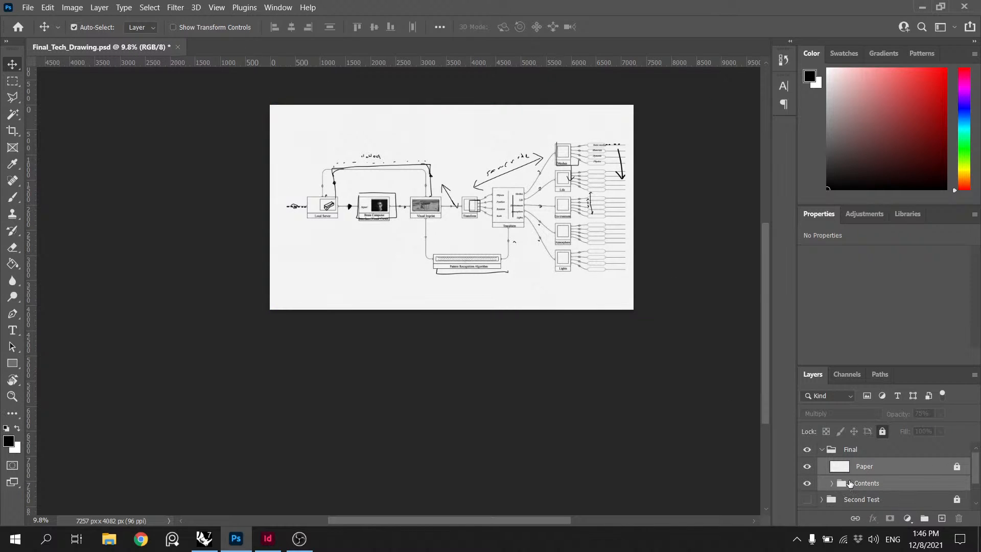
left_click(869, 483)
left_click(831, 483)
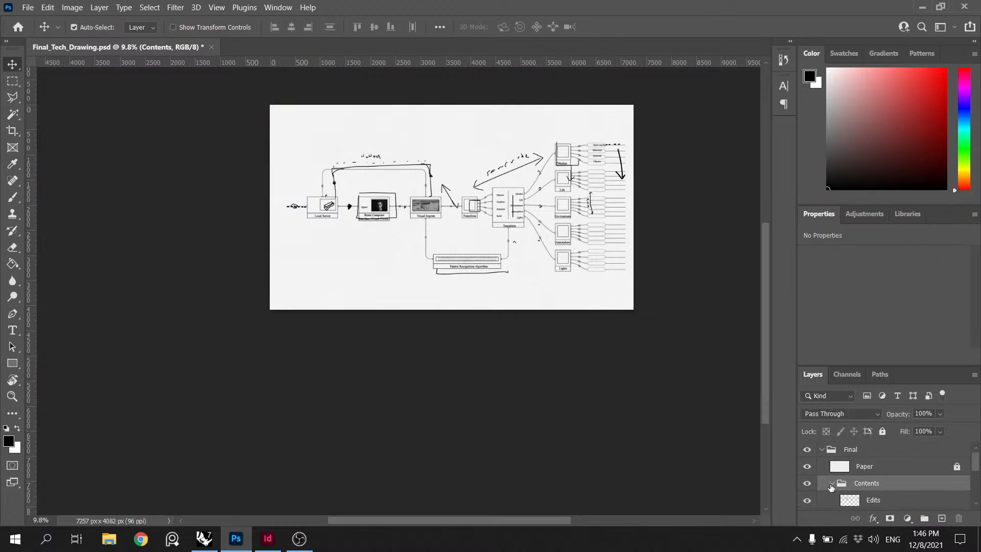
scroll(833, 486, "down", 3)
left_click(842, 454)
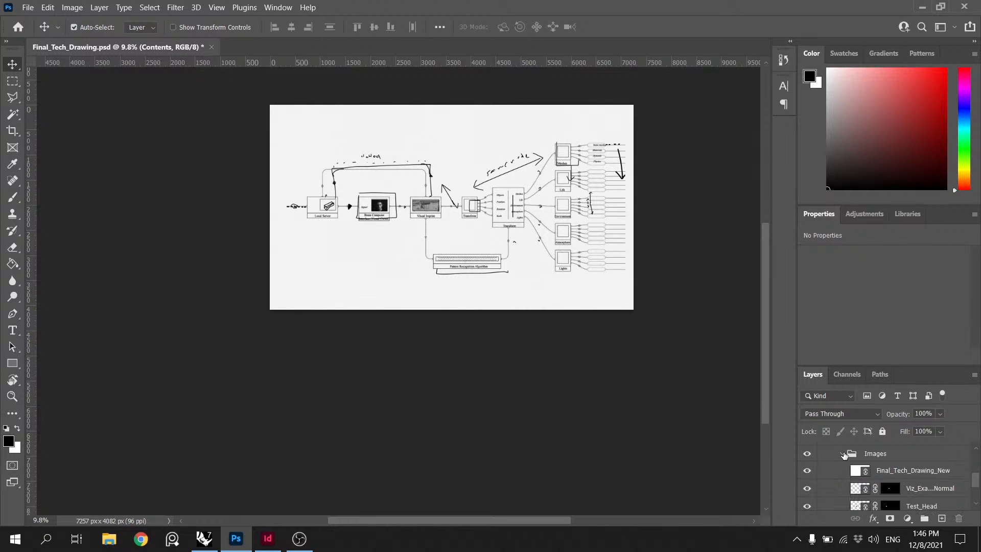
left_click(842, 453)
scroll(844, 463, "up", 1)
left_click(843, 470)
scroll(845, 473, "down", 2)
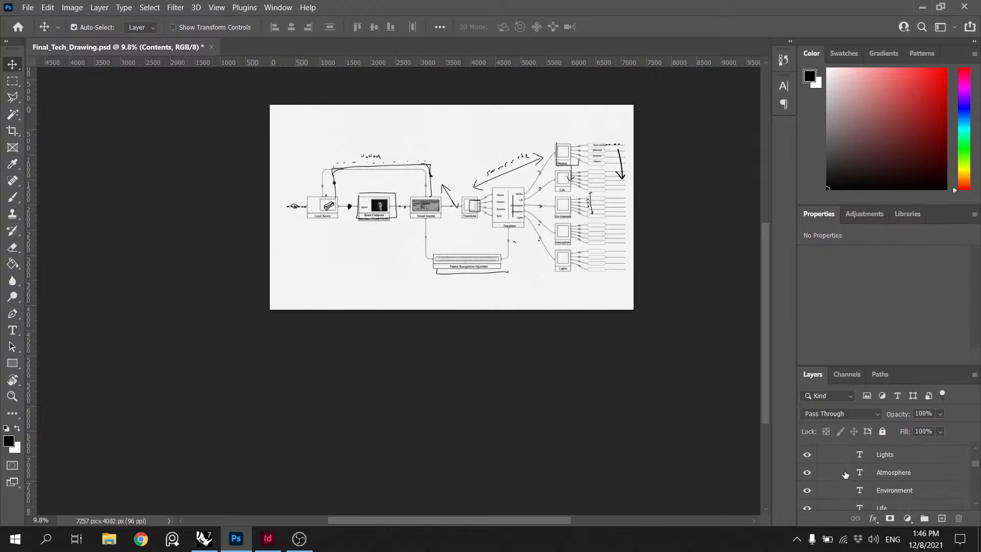
scroll(846, 480, "up", 3)
left_click(844, 486)
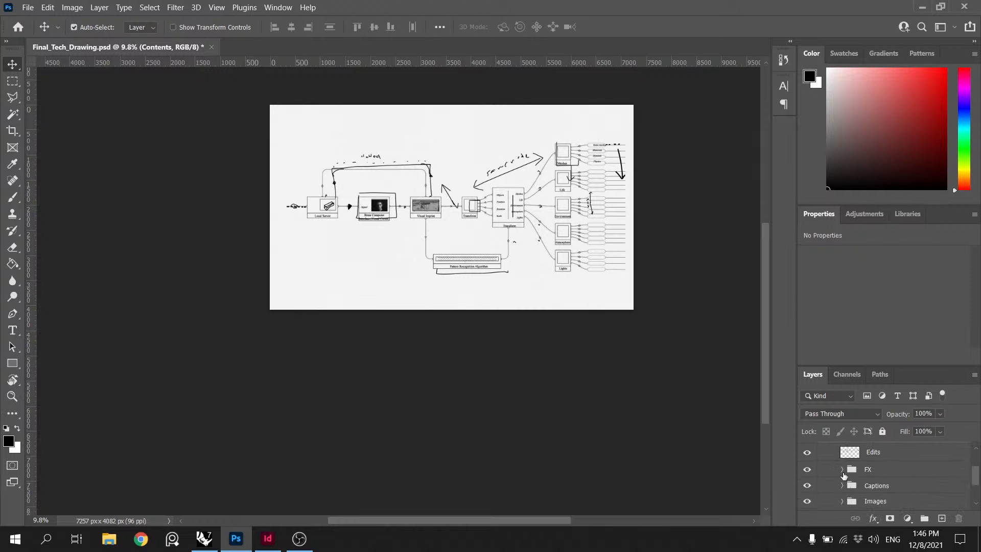
left_click(842, 470)
left_click(913, 487)
scroll(915, 483, "down", 2)
left_click(918, 475, "shift")
scroll(868, 475, "up", 3)
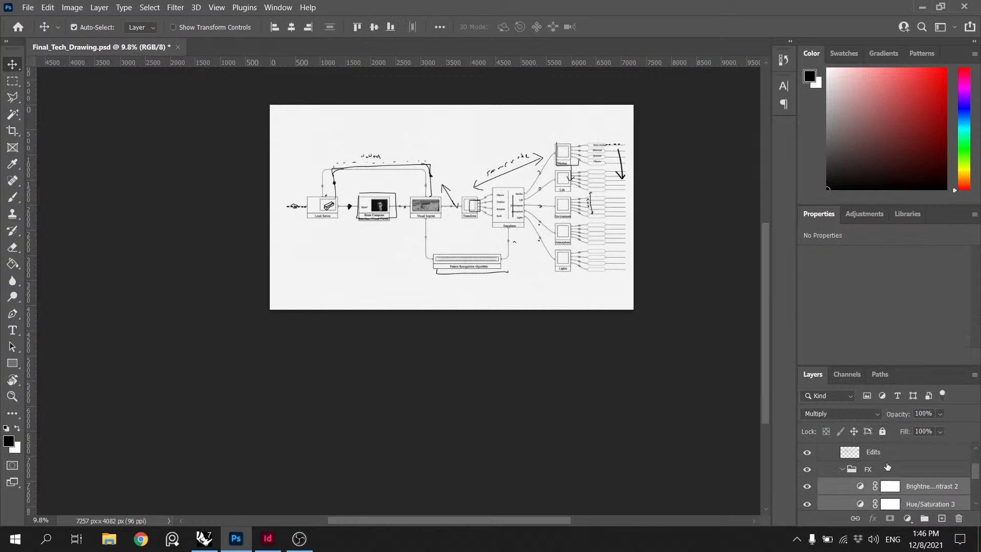
left_click(863, 487)
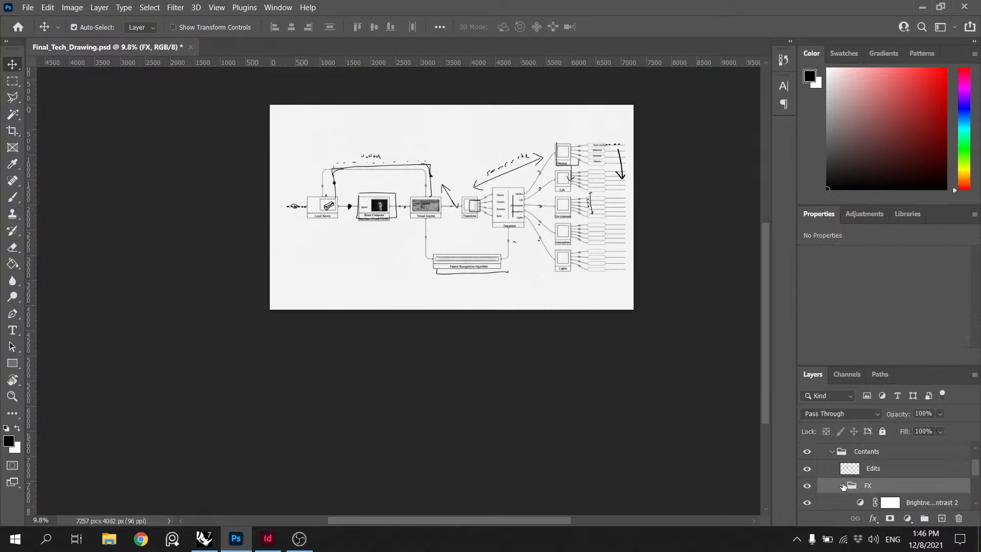
left_click(842, 486)
left_click(832, 452)
Step: Scale the Contents group to 97.51% with its left edge fixed so it fits the canvas width, and save the file
key("ctrl+t")
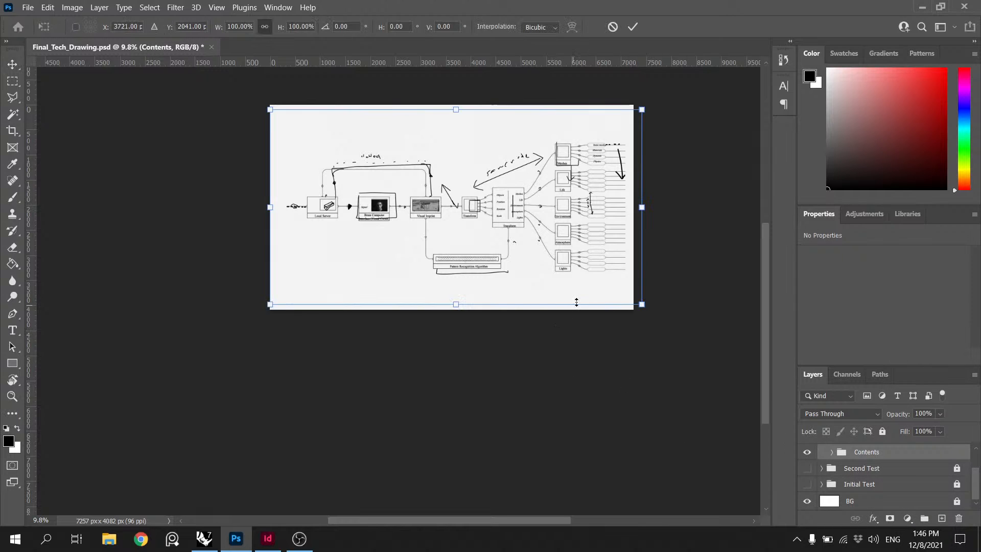
scroll(667, 209, "up", 2)
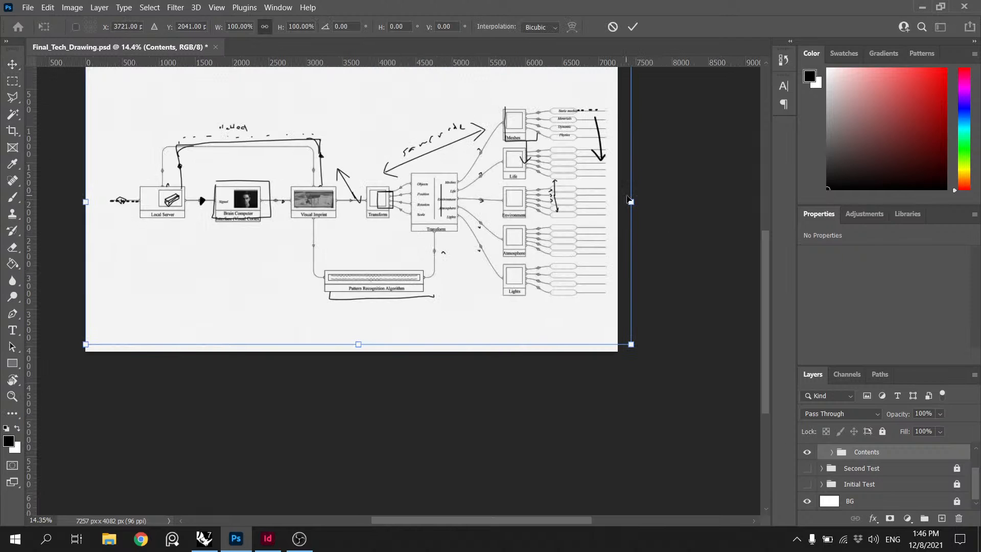
left_click_drag(633, 201, 620, 200)
scroll(533, 263, "up", 3)
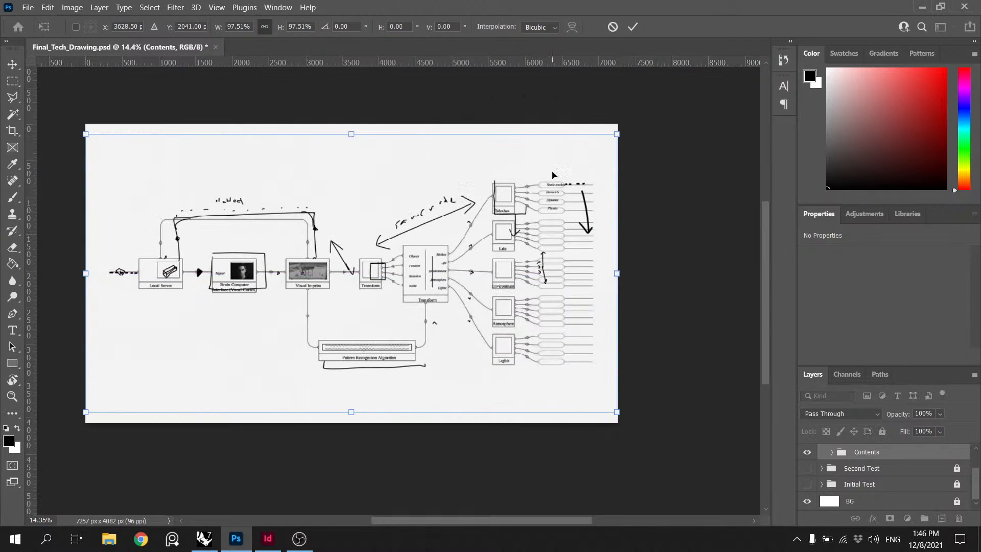
left_click_drag(618, 274, 624, 272)
left_click(633, 27)
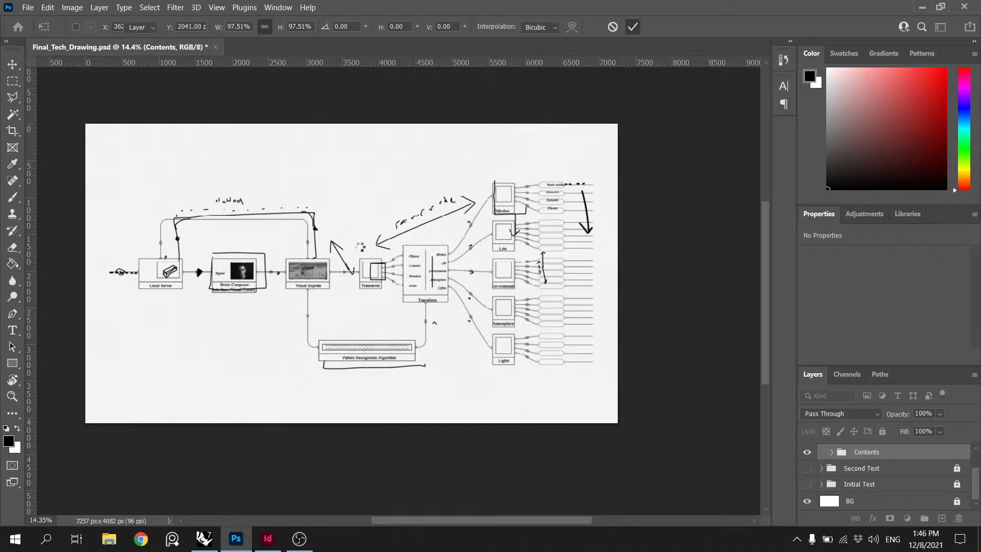
key("ctrl+s")
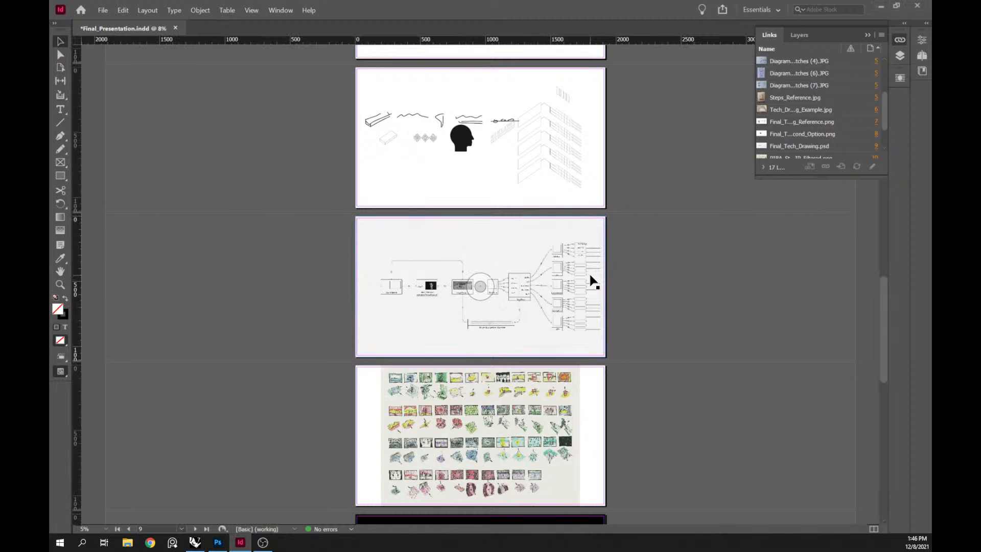
Step: Switch to InDesign, update the Final_Tech_Drawing.psd link with the rescaled drawing and preview the page full screen
left_click(593, 281)
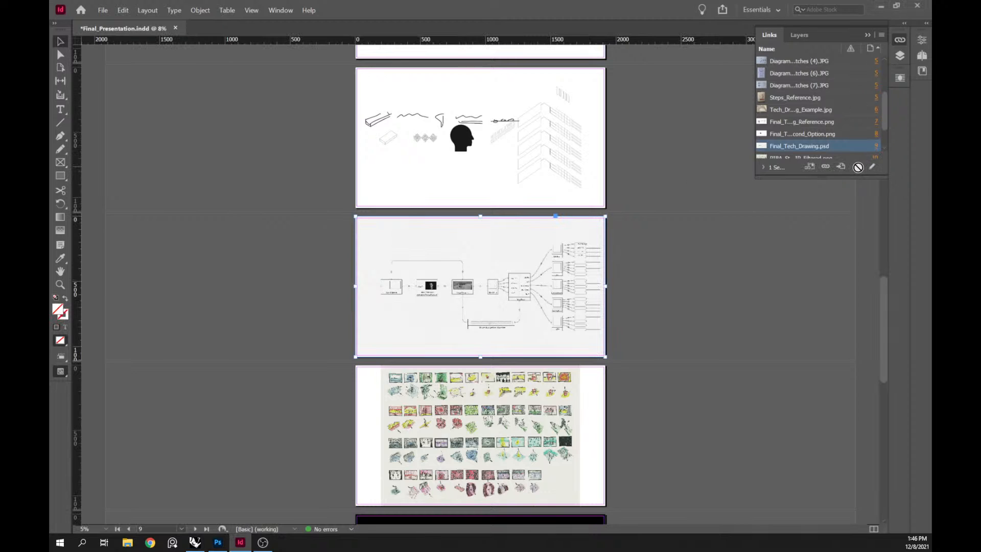
left_click(858, 167)
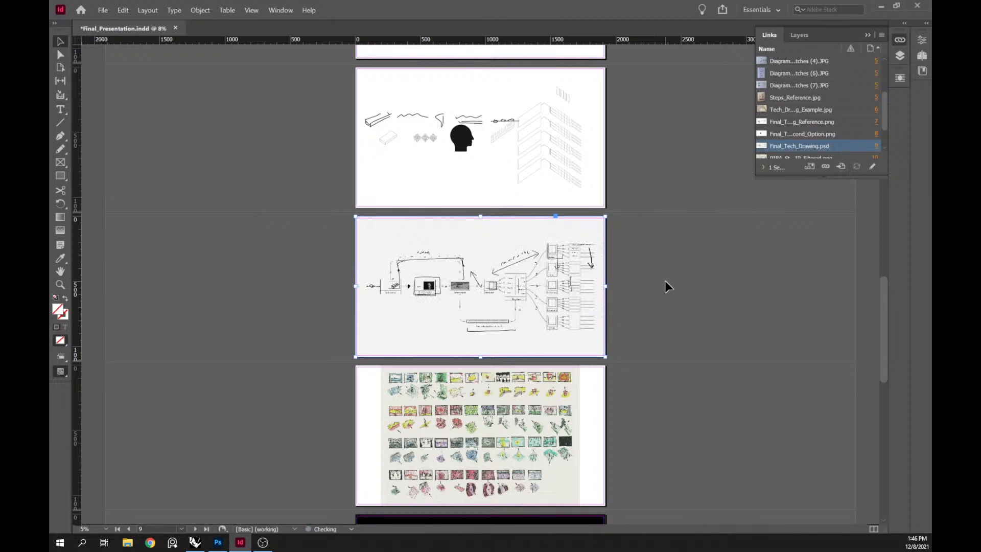
key("shift+w")
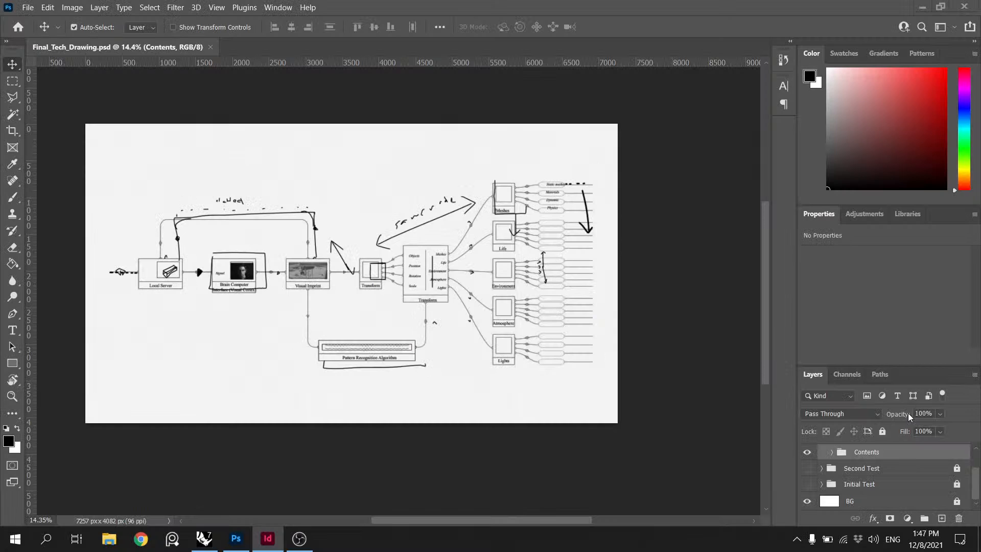
Step: Hide the Edits layer inside the Contents group in Photoshop, save the file and return to the InDesign presentation
left_click(855, 456)
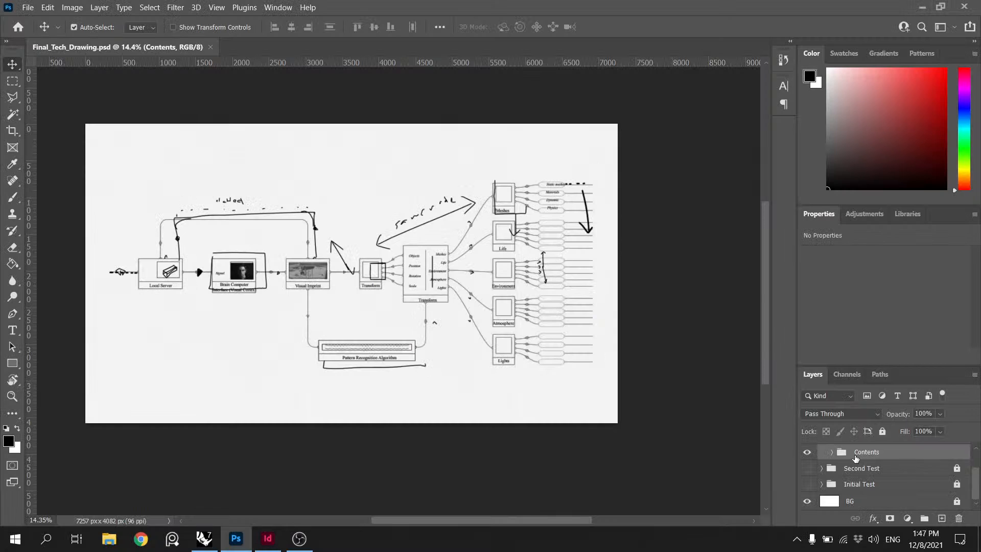
left_click(832, 451)
left_click(808, 469)
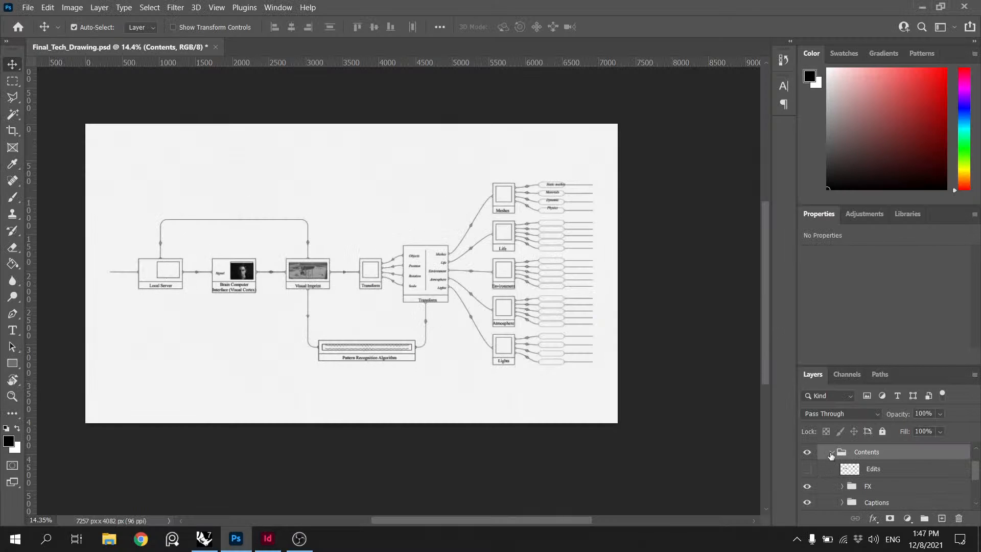
left_click(832, 452)
left_click(676, 329)
key("ctrl+s")
key("alt+Tab")
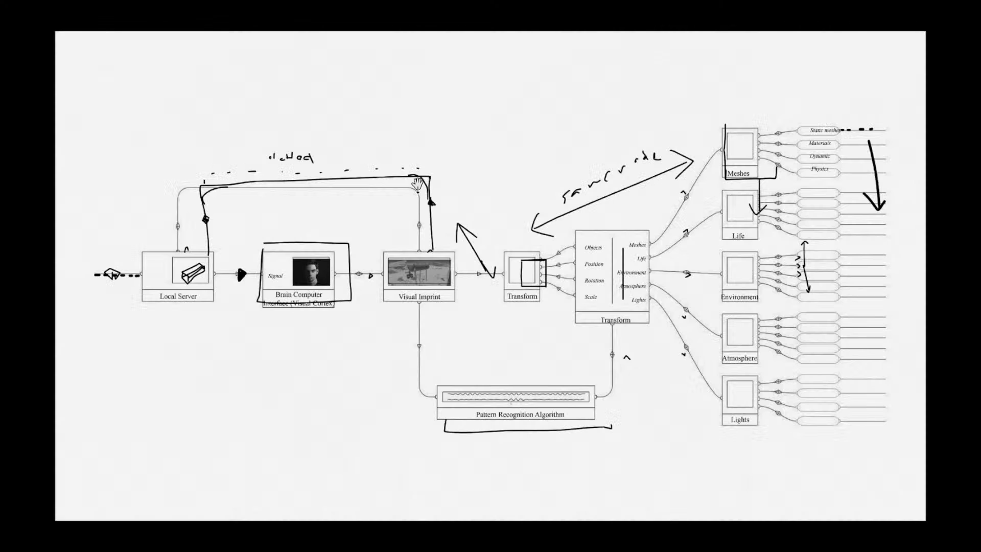
Step: Leave the full-screen preview, refresh the outdated Final_Tech_Drawing.psd link on the diagram page, and present the document full screen again
key("Escape")
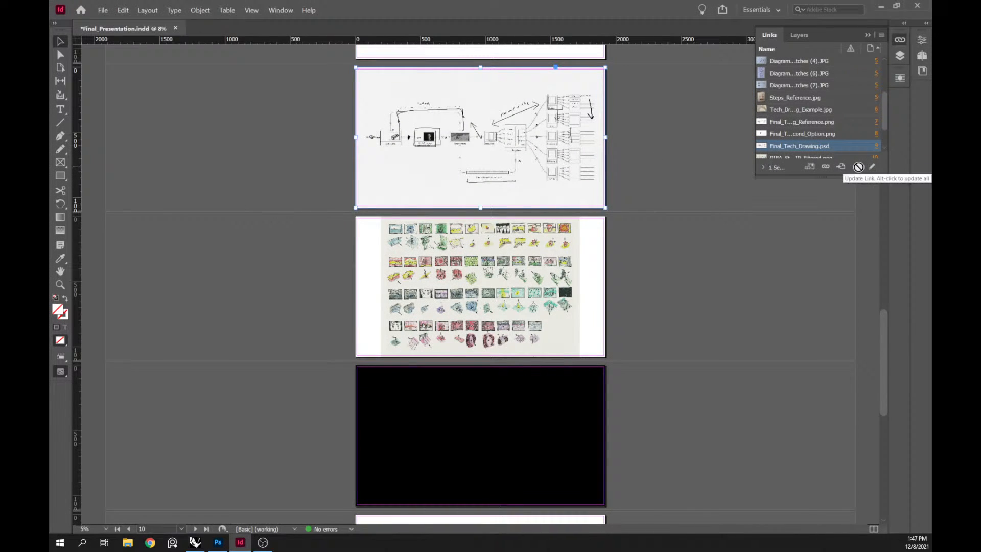
left_click(858, 166)
left_click(652, 145)
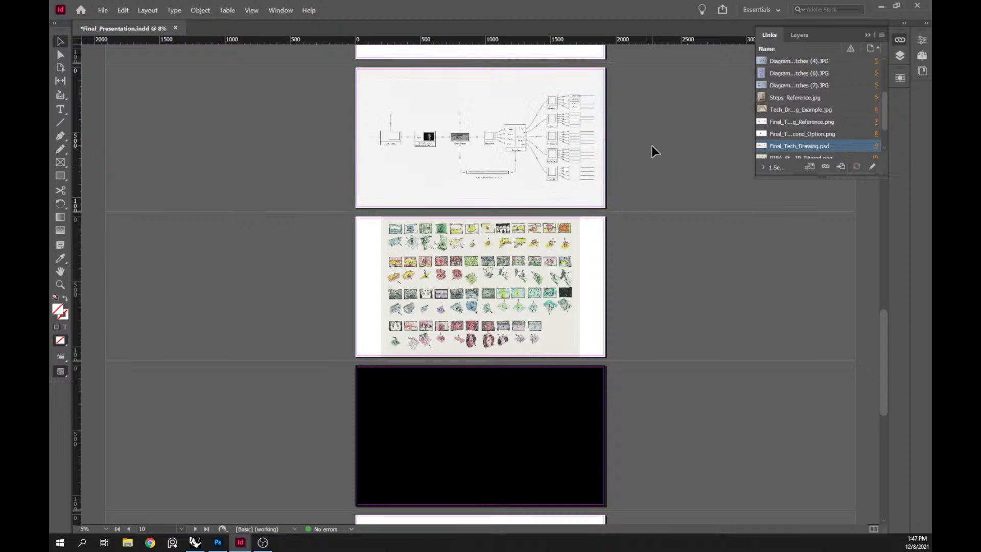
key("shift+w")
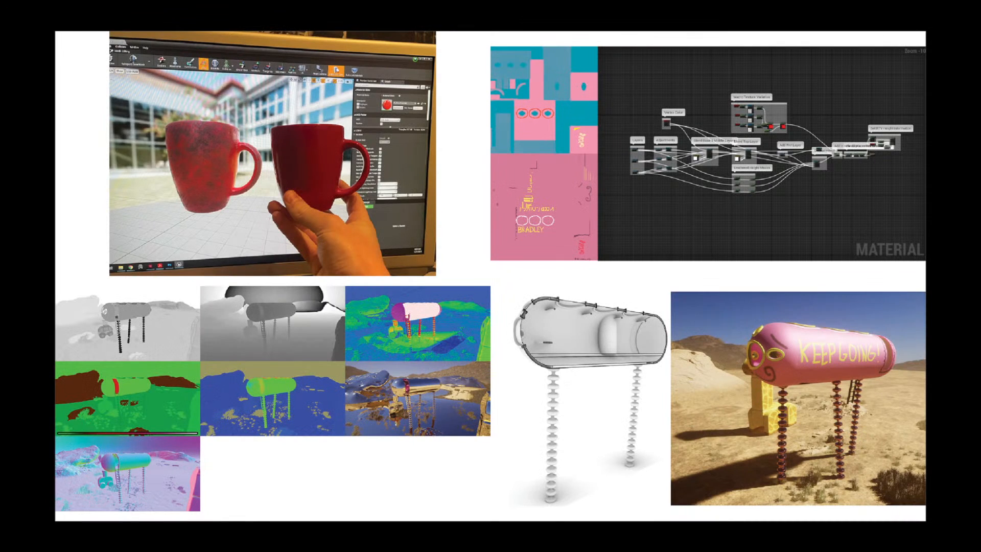
Step: Exit the full-screen preview and delete page 14, the final collage page with the red mugs and pink capsule renders
key("Escape")
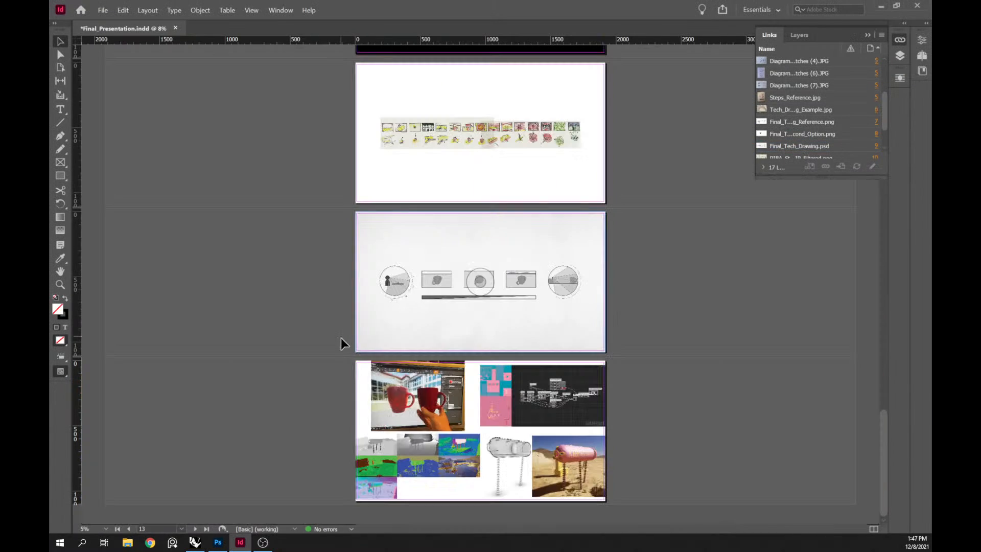
left_click(596, 416)
left_click(870, 34)
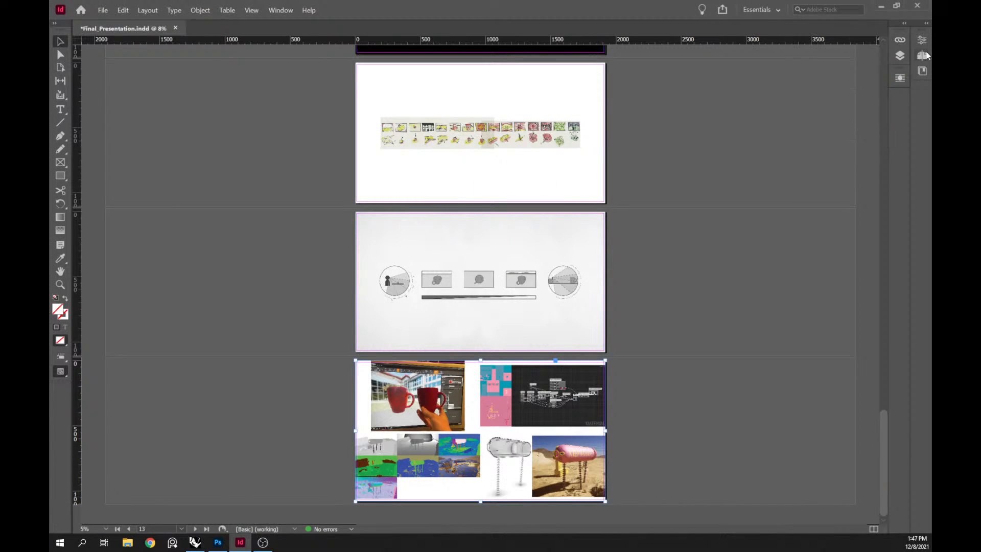
left_click(923, 56)
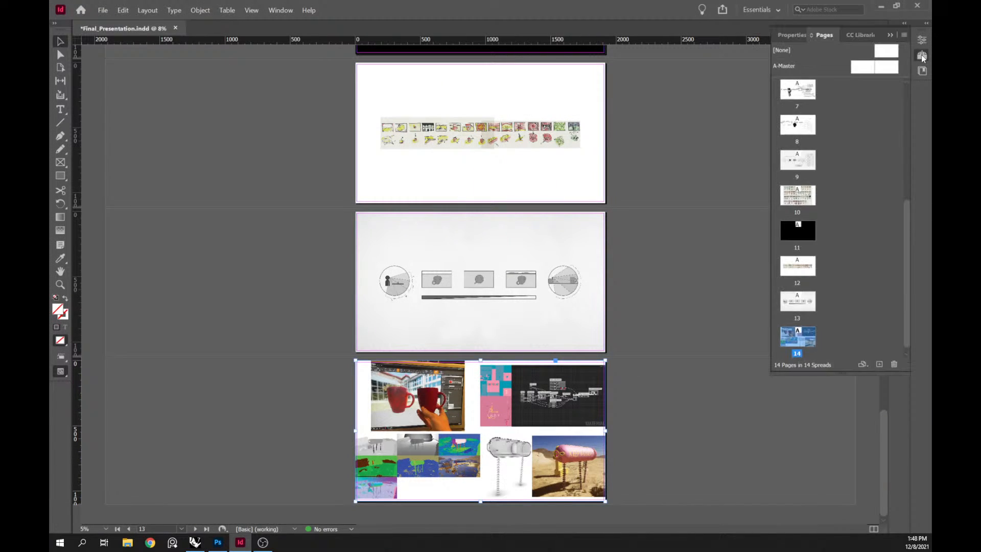
left_click(894, 364)
Step: Delete the three sketch and draft pages preceding the technical node diagram, pages 8, 7 and 6
scroll(628, 335, "up", 10)
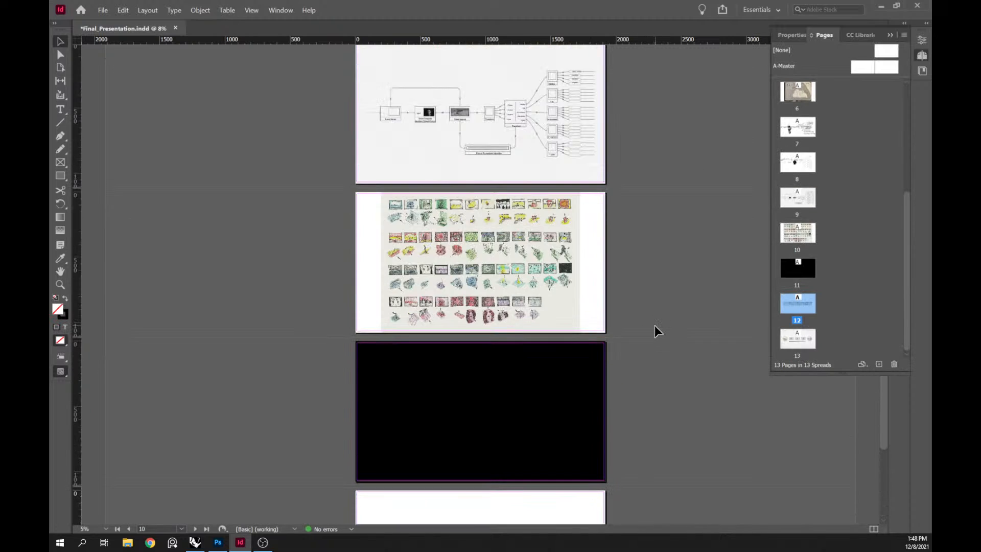
left_click(894, 365)
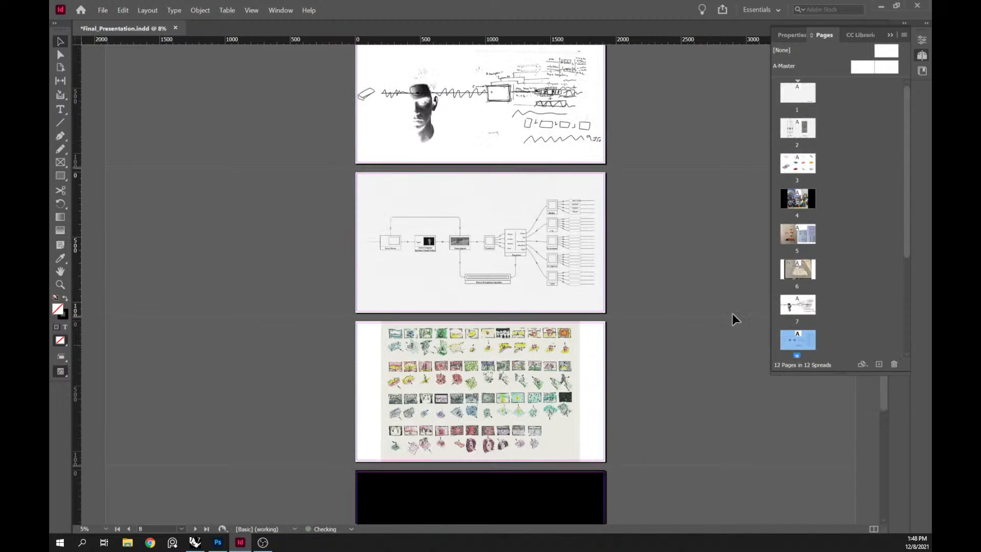
scroll(652, 201, "up", 1)
left_click(894, 364)
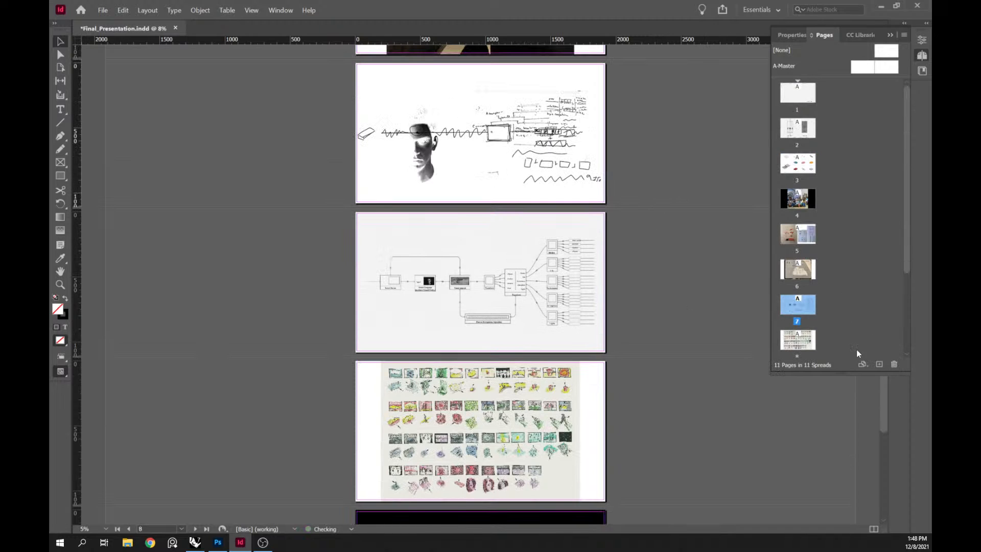
scroll(639, 214, "up", 1)
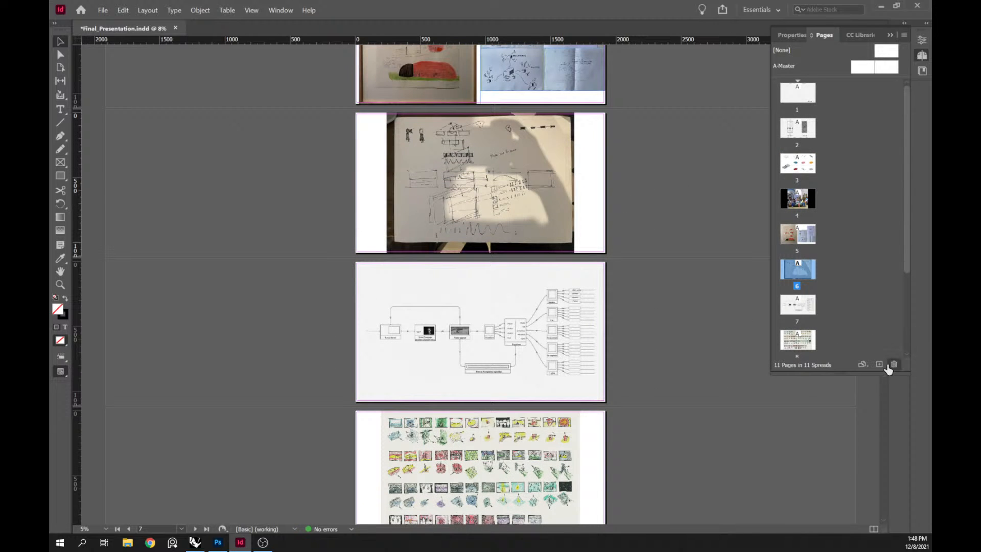
left_click(894, 364)
Step: Duplicate page 2, the New versus Old Cities comparison, directly after the original
scroll(645, 228, "up", 1)
scroll(705, 255, "up", 10)
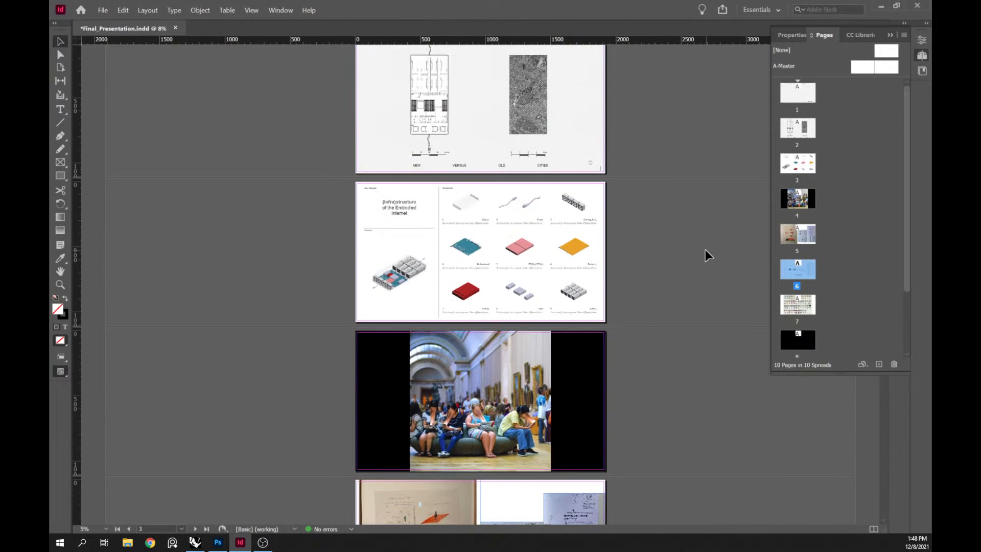
scroll(707, 257, "down", 1)
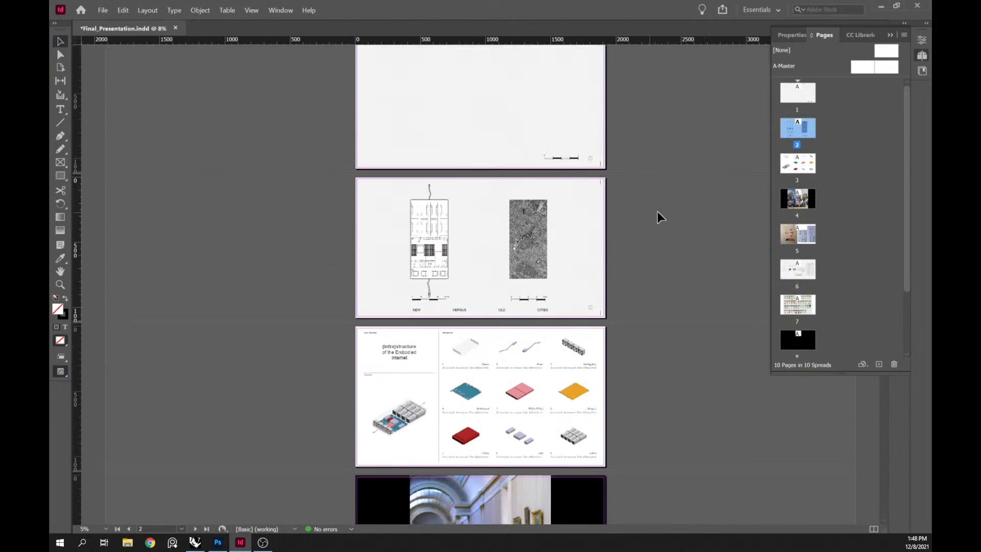
left_click_drag(800, 133, 774, 159)
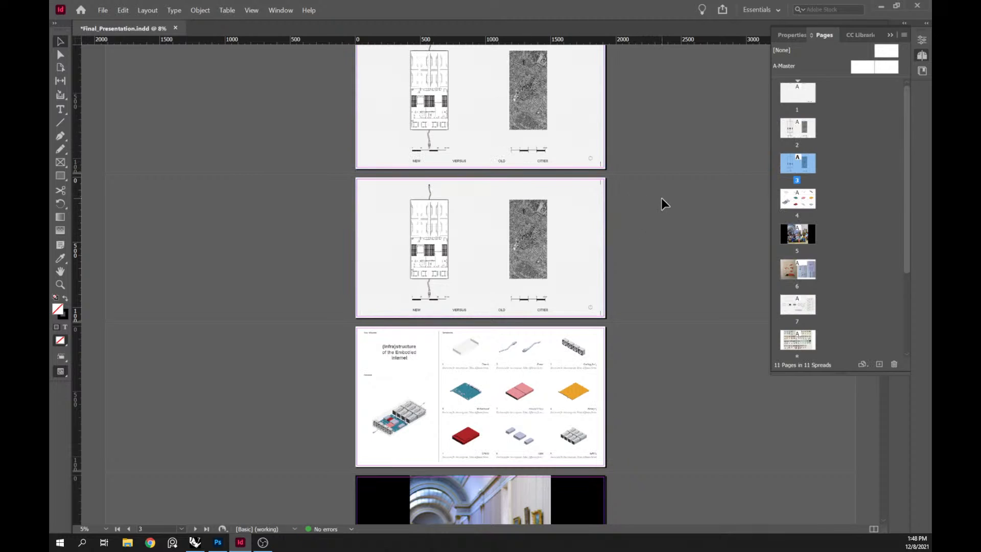
Step: Review the page sequence from the duplicated cities comparison through to the node diagram
scroll(661, 201, "up", 3)
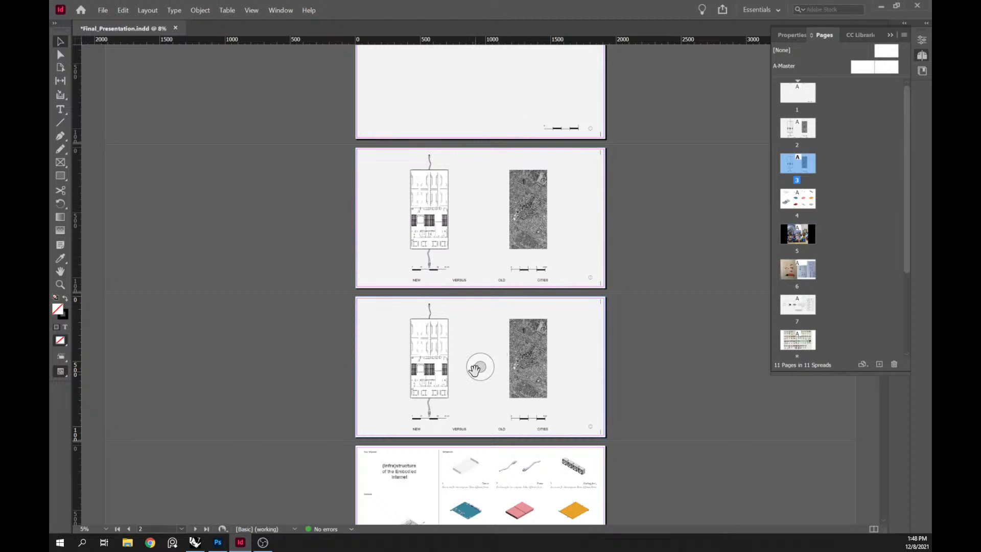
scroll(476, 373, "down", 3)
scroll(480, 379, "up", 4)
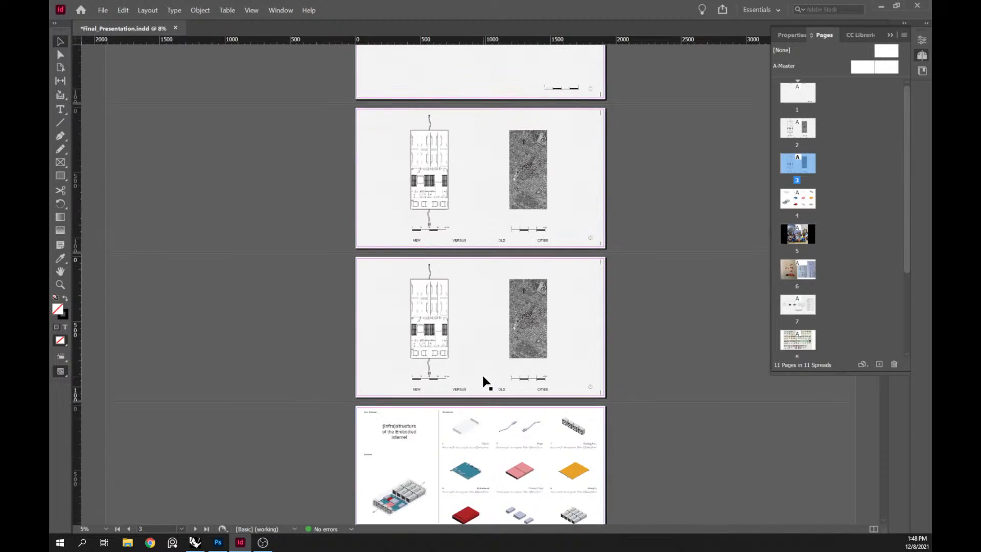
scroll(483, 378, "down", 13)
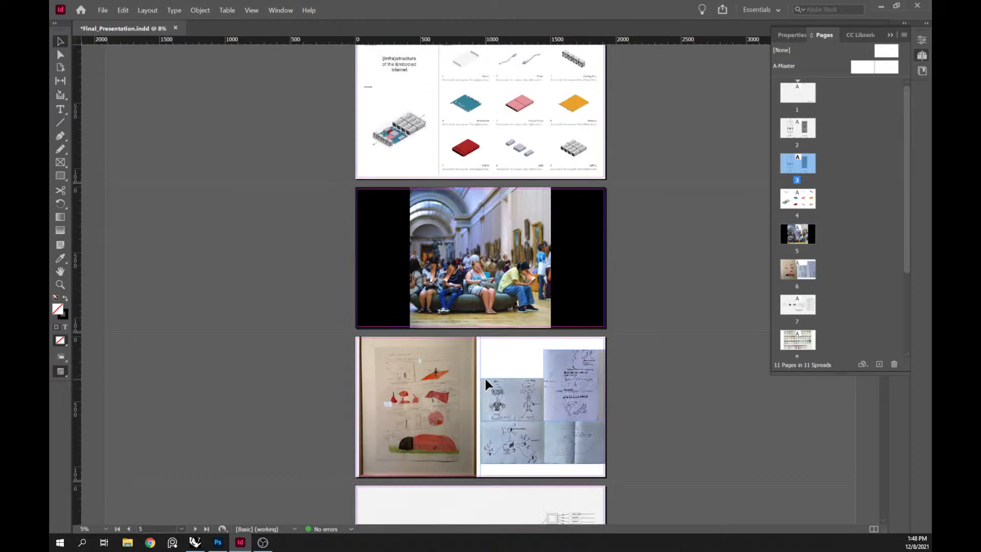
scroll(521, 353, "down", 2)
scroll(610, 313, "up", 5)
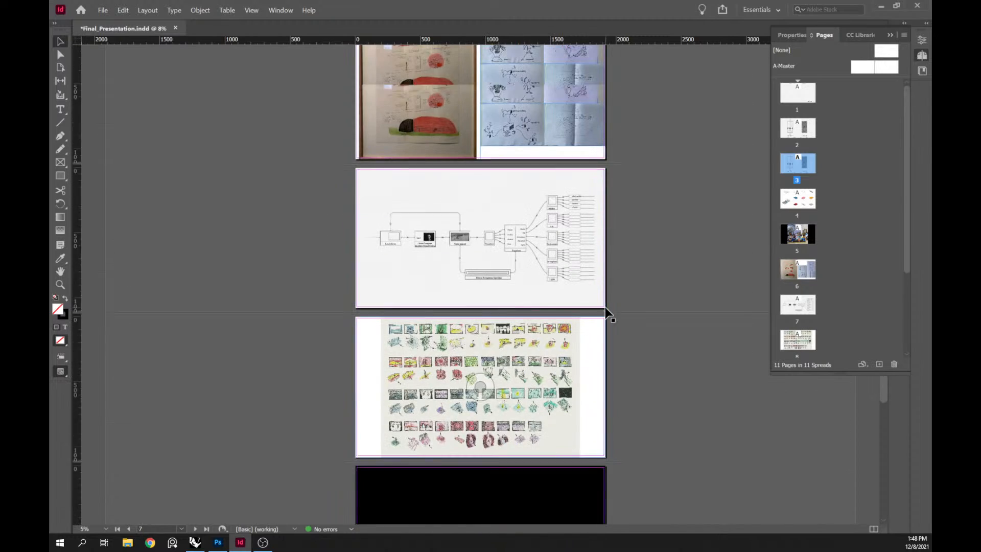
scroll(654, 332, "up", 1)
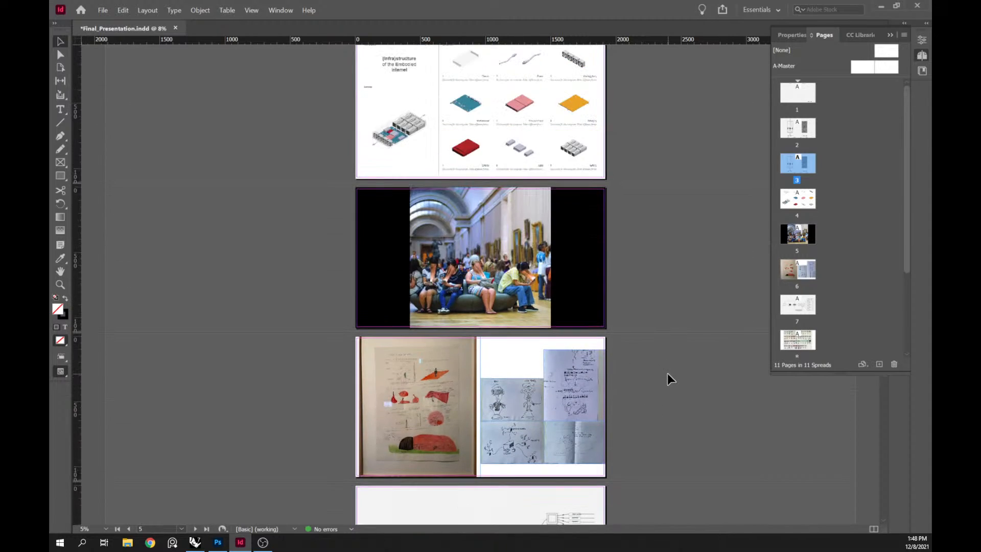
scroll(668, 377, "down", 2)
Step: Present the node diagram page full screen and compare it with the preceding pages, back to the museum photo, ending on the diagram
key("shift+w")
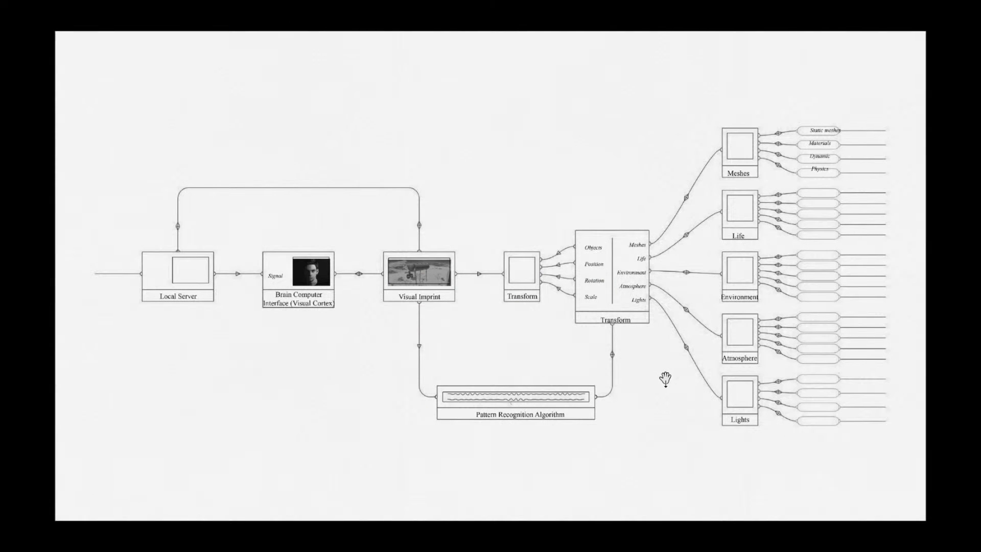
key("Left")
key("Right")
key("Left")
key("Right")
key("Left")
key("Left")
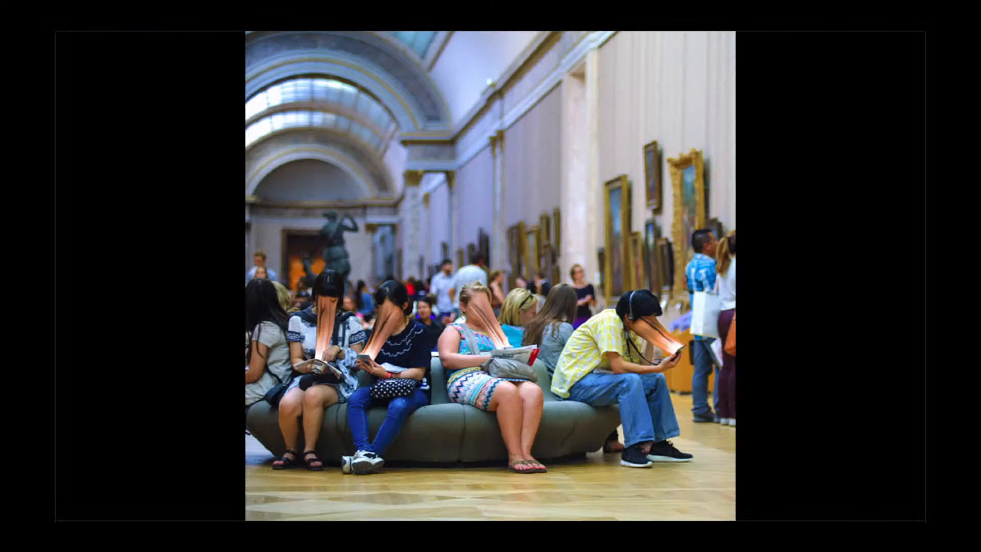
key("Right")
key("Right")
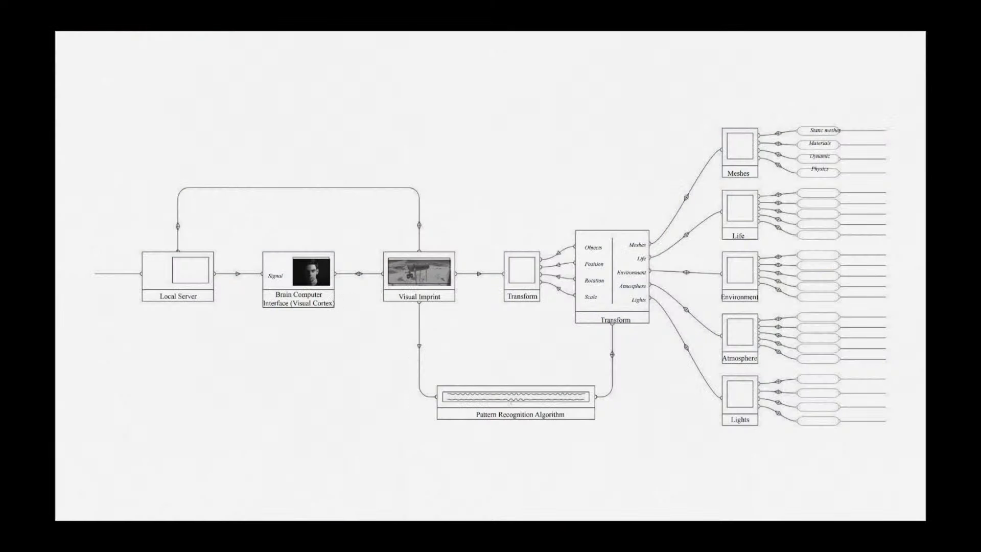